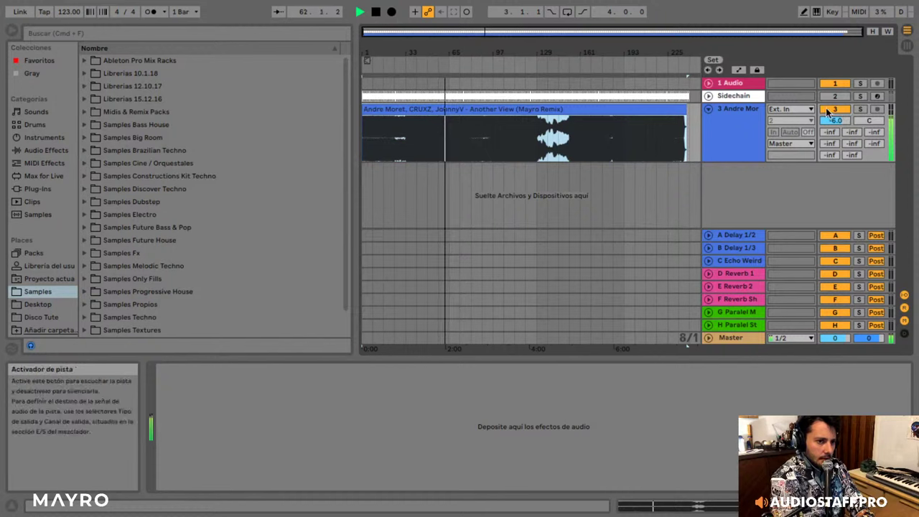
- Mute the Another View reference track, collapse it in the arrangement and stop playback
{"action": "left_click", "coordinate": [834, 115]}
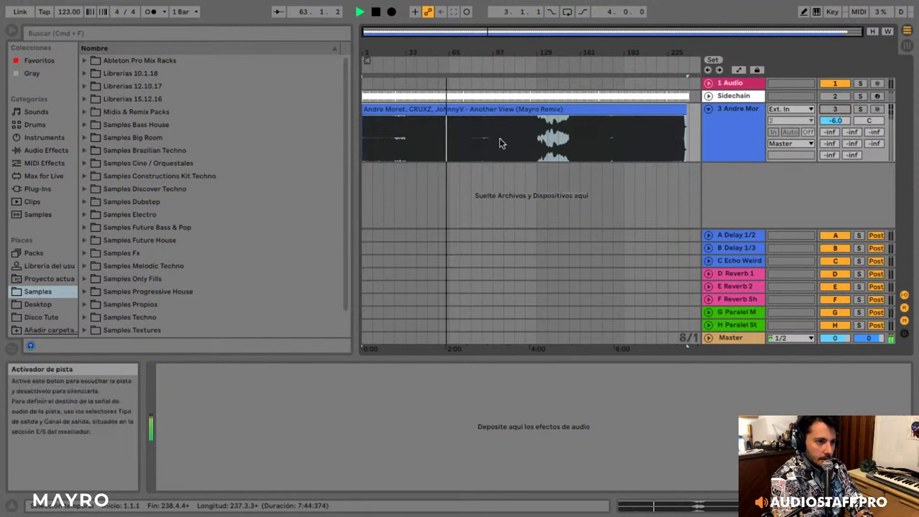
{"action": "left_click", "coordinate": [707, 110]}
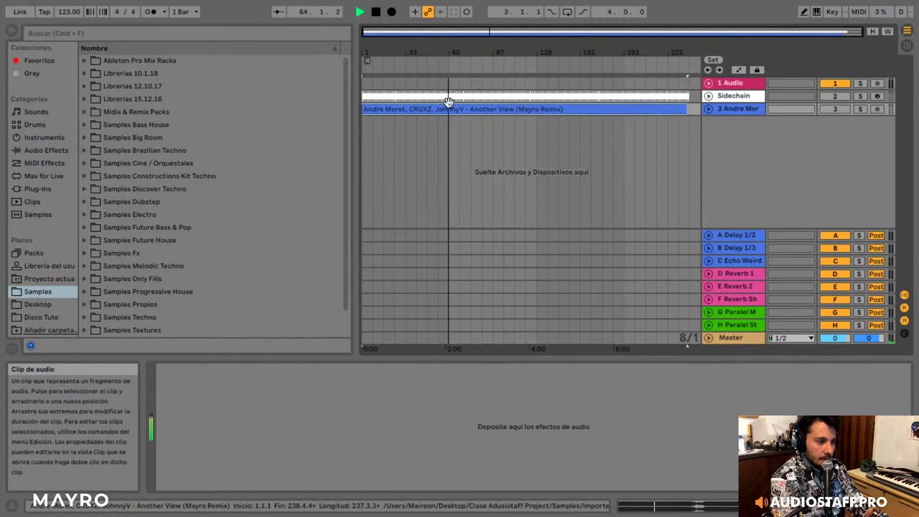
{"action": "key", "text": "space"}
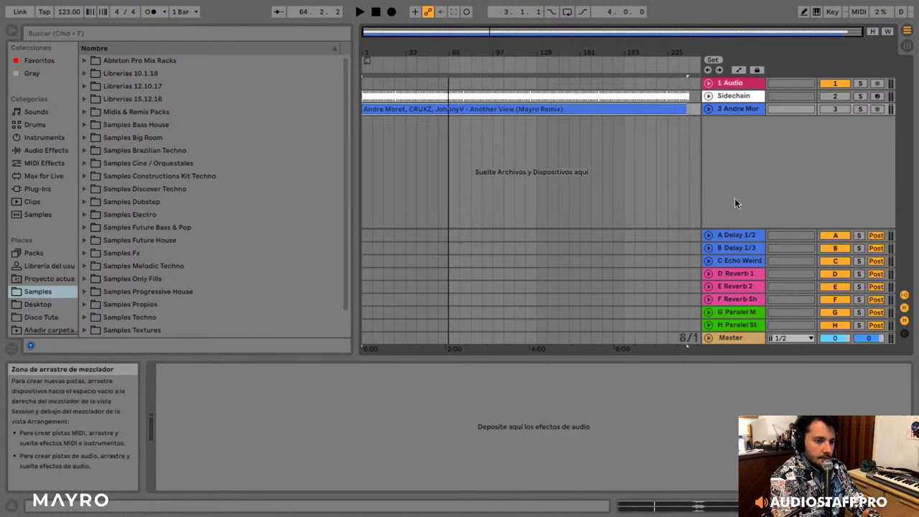
- Examine the effect devices on the Delay 1/2, Delay 1/3, Echo Weird and reverb return tracks
{"action": "left_click", "coordinate": [733, 237]}
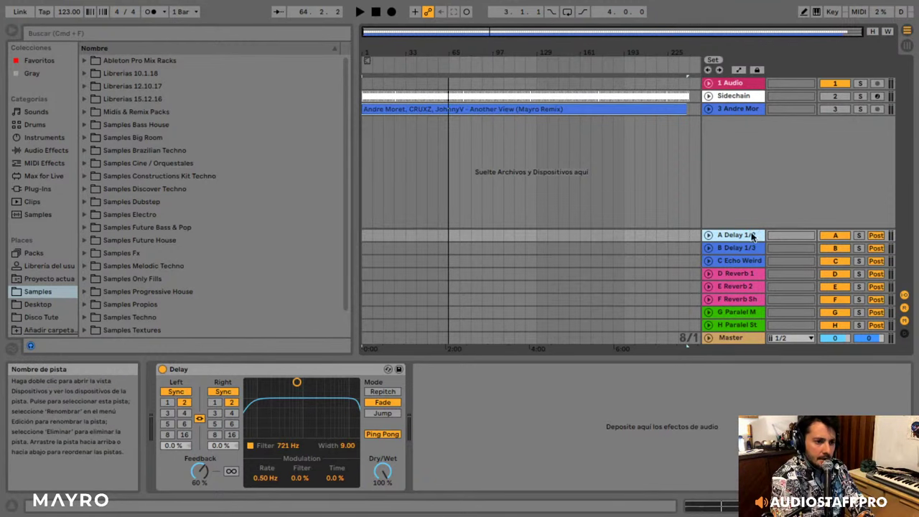
{"action": "key", "text": "Down"}
{"action": "key", "text": "Down"}
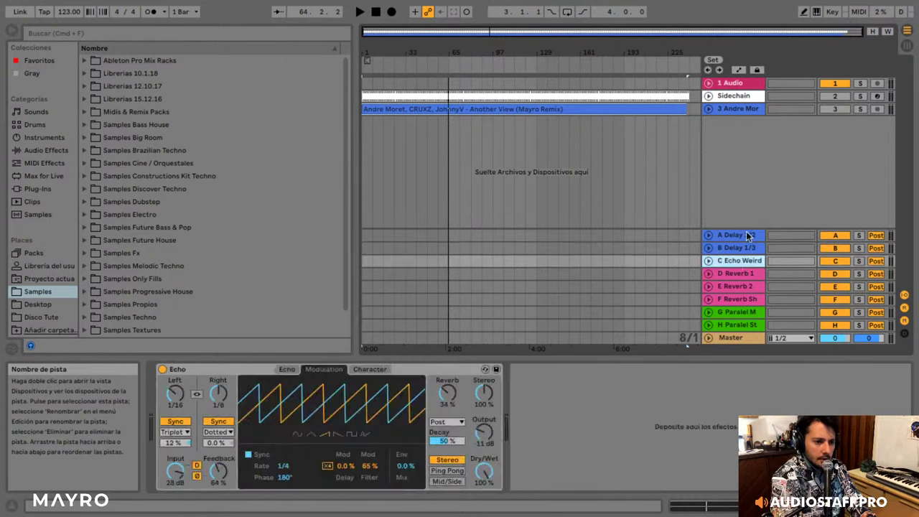
{"action": "left_click", "coordinate": [747, 236]}
{"action": "left_click", "coordinate": [747, 248]}
{"action": "left_click", "coordinate": [747, 263]}
{"action": "key", "text": "Down"}
{"action": "key", "text": "Down"}
{"action": "key", "text": "Down"}
{"action": "left_click", "coordinate": [753, 263]}
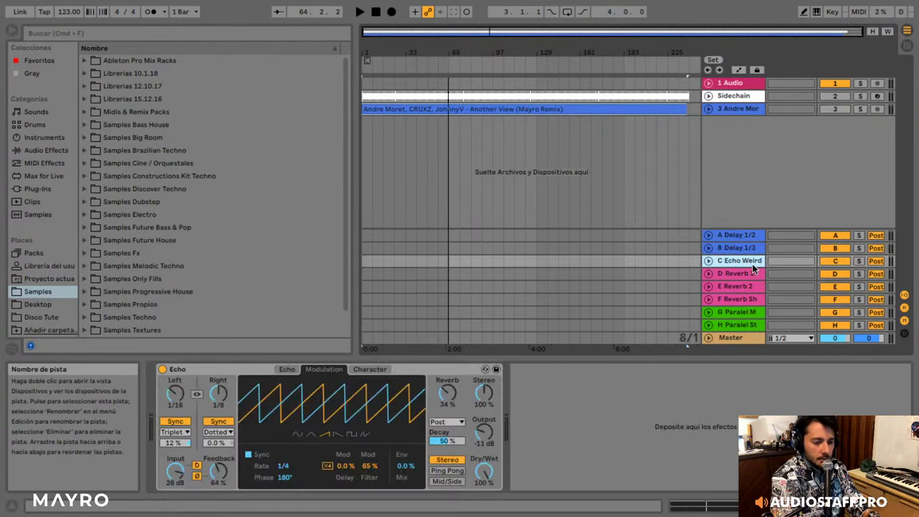
{"action": "left_click", "coordinate": [751, 248]}
{"action": "left_click", "coordinate": [750, 236]}
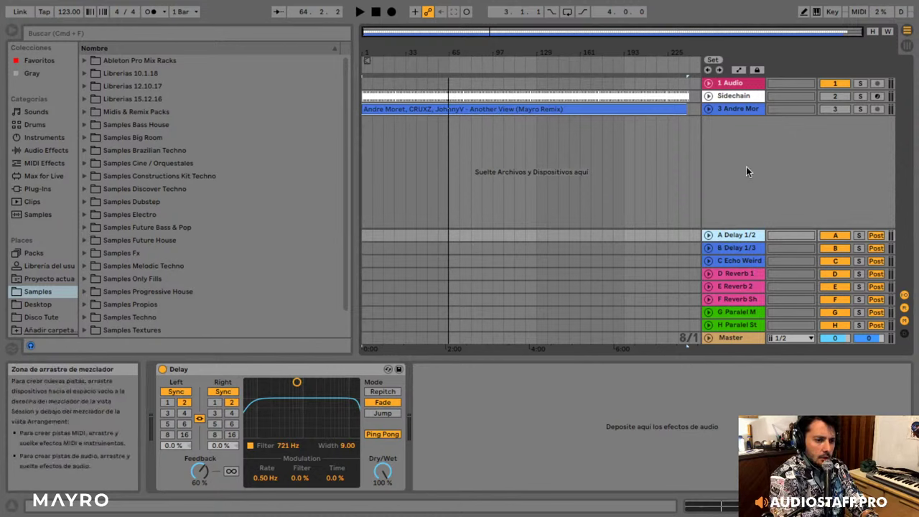
- Compare the reference track's empty device chain with the delay, echo, reverb and first parallel return devices, ending on the Sidechain track
{"action": "left_click", "coordinate": [730, 108]}
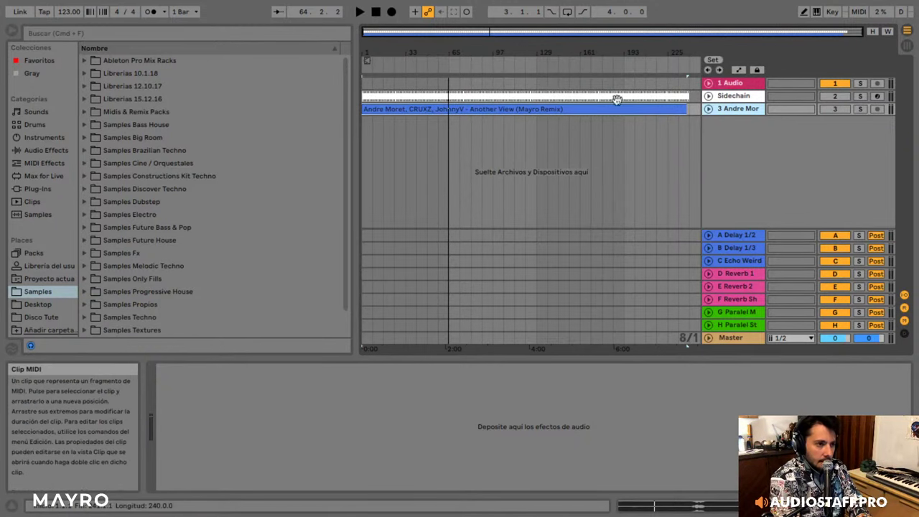
{"action": "left_click", "coordinate": [740, 235]}
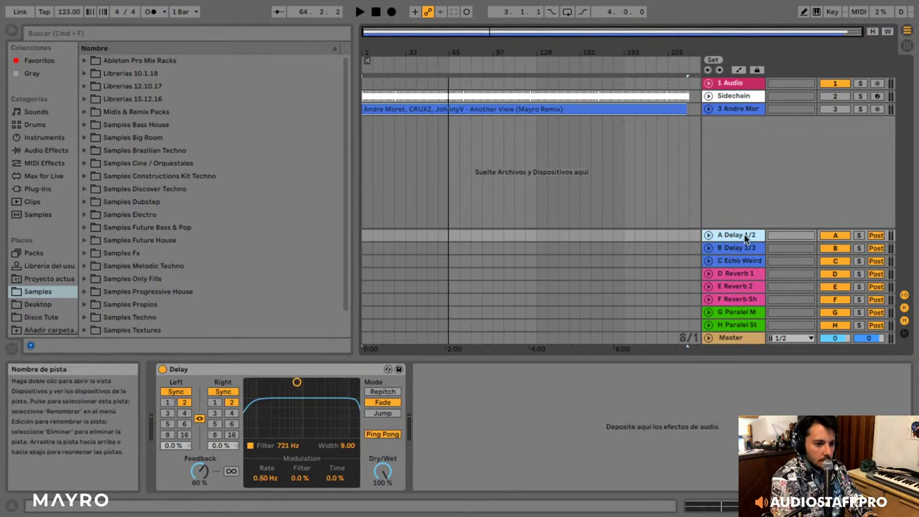
{"action": "left_click", "coordinate": [746, 261]}
{"action": "left_click", "coordinate": [745, 236]}
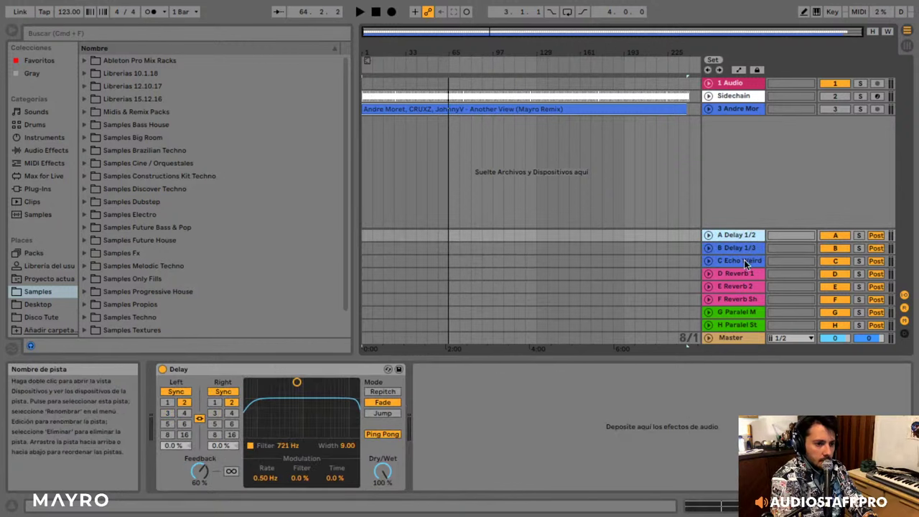
{"action": "left_click", "coordinate": [746, 262]}
{"action": "left_click", "coordinate": [724, 273]}
{"action": "key", "text": "Down"}
{"action": "key", "text": "Down"}
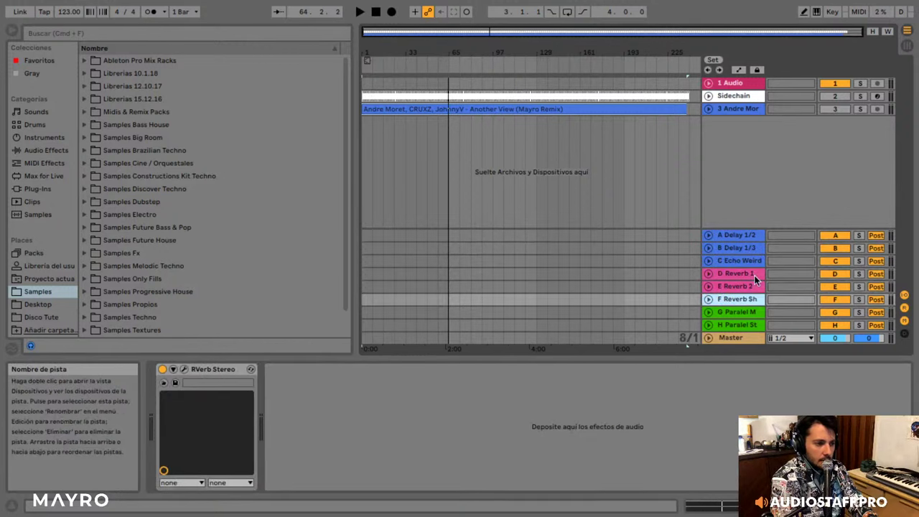
{"action": "key", "text": "Down"}
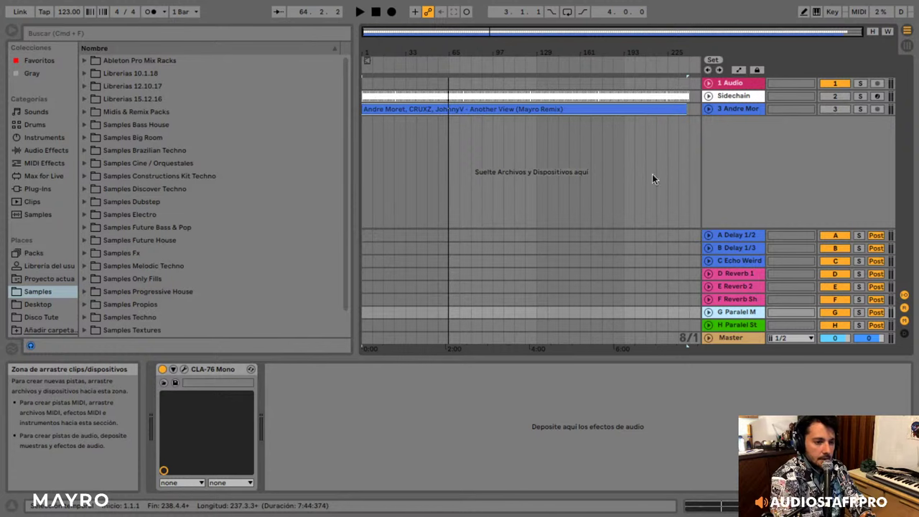
{"action": "left_click", "coordinate": [740, 261]}
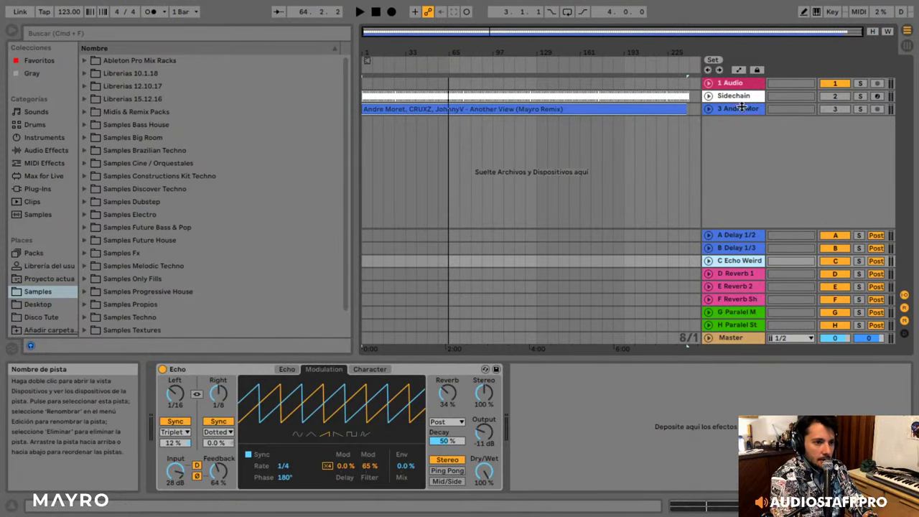
{"action": "left_click", "coordinate": [727, 96]}
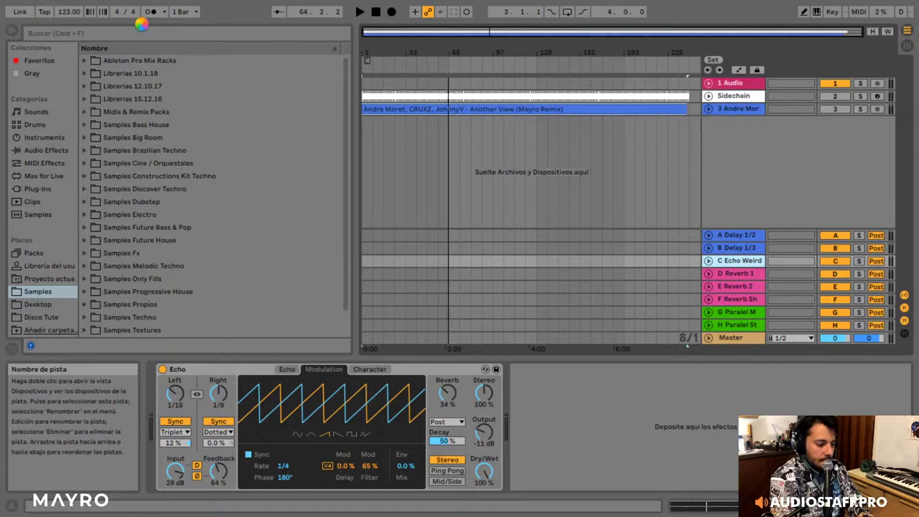
- Review the file/folder, recording, plug-in and library preferences, including the option that saves the current set as default
{"action": "left_click", "coordinate": [45, 7]}
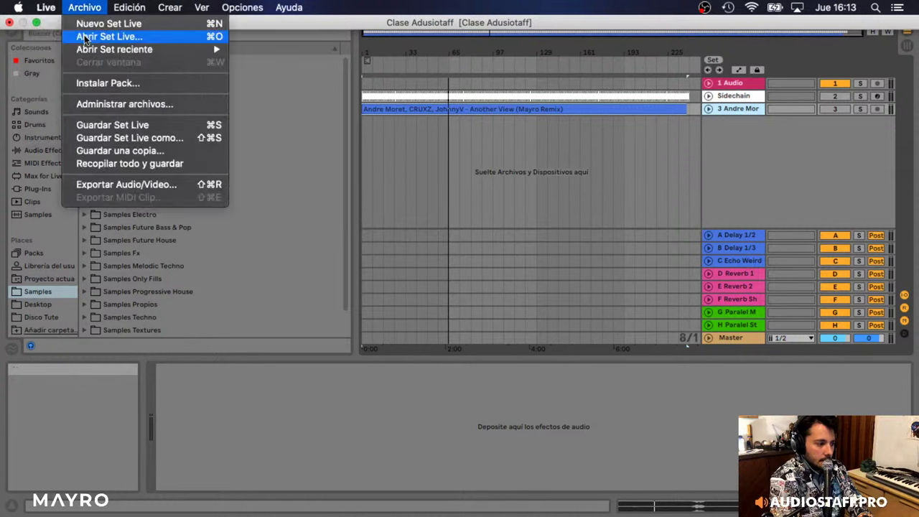
{"action": "left_click", "coordinate": [61, 42]}
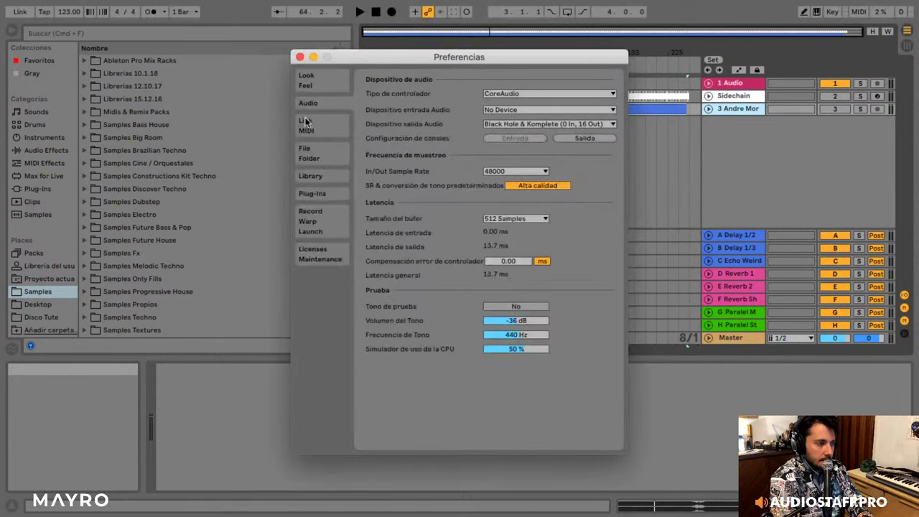
{"action": "left_click", "coordinate": [316, 154]}
{"action": "left_click", "coordinate": [321, 209]}
{"action": "left_click", "coordinate": [322, 194]}
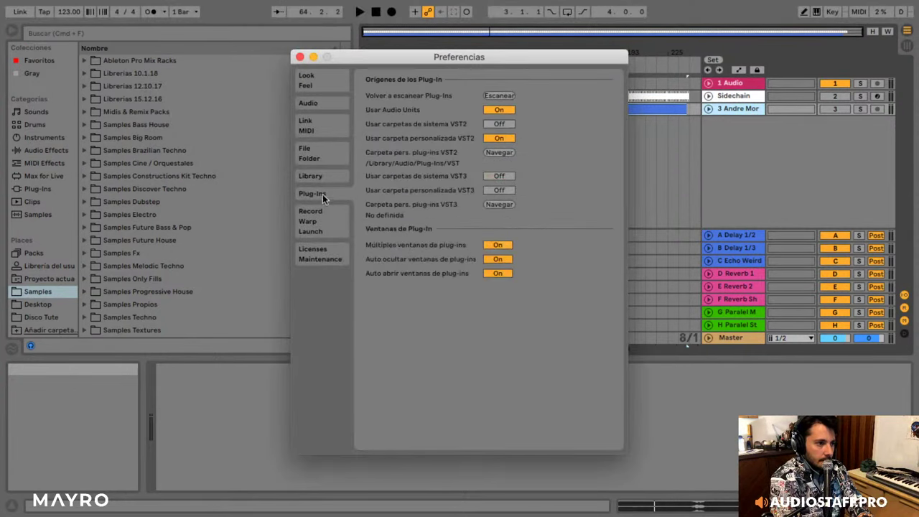
{"action": "left_click", "coordinate": [321, 177]}
{"action": "left_click", "coordinate": [321, 154]}
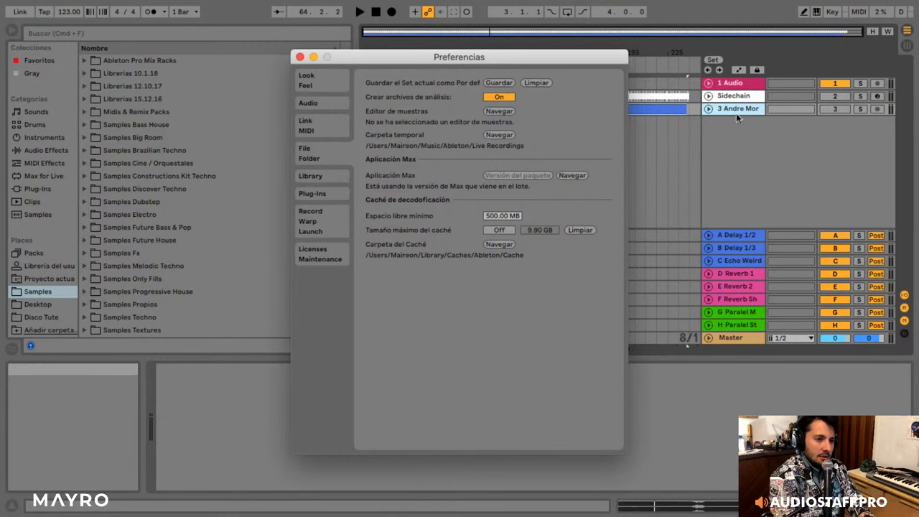
{"action": "left_click", "coordinate": [300, 57]}
- Insert a new audio track and a new MIDI track below the reference track
{"action": "right_click", "coordinate": [705, 137]}
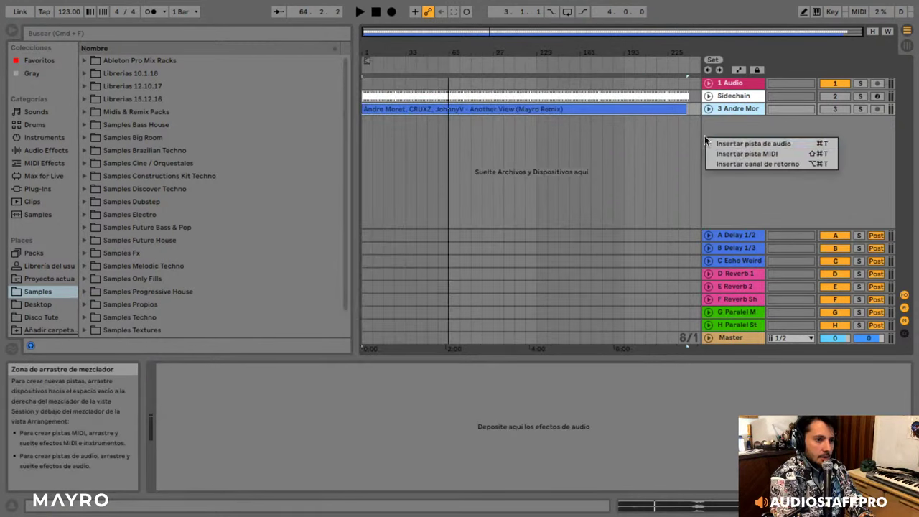
{"action": "left_click", "coordinate": [739, 144]}
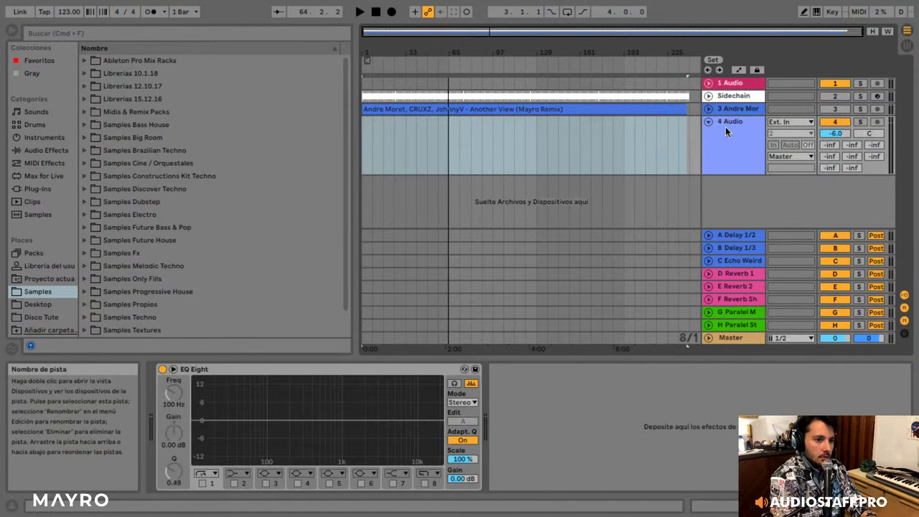
{"action": "right_click", "coordinate": [743, 123]}
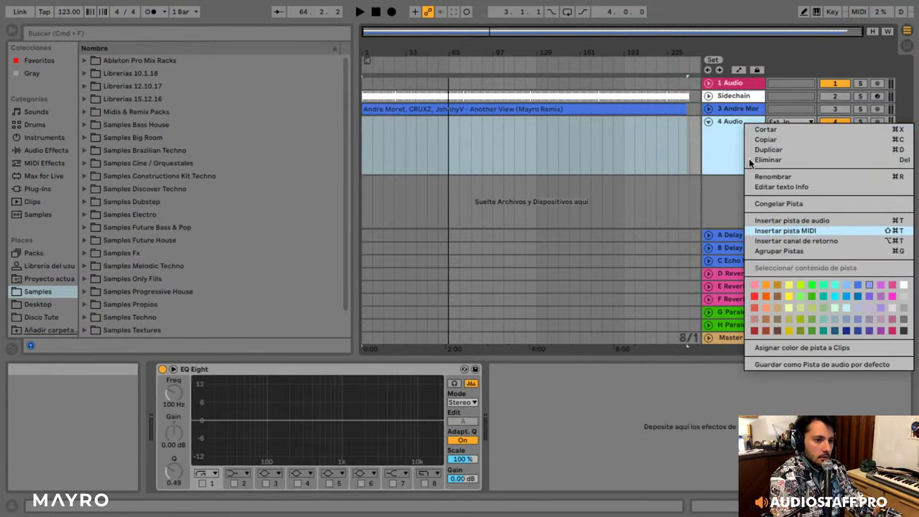
{"action": "left_click", "coordinate": [786, 231]}
- Check the file and folder preferences for the option that saves the current set as default
{"action": "mouse_move", "coordinate": [262, 1]}
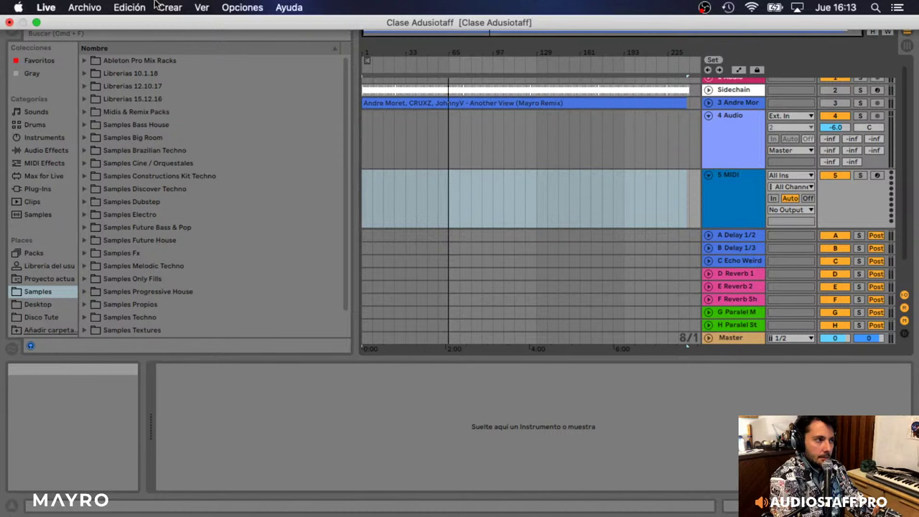
{"action": "left_click", "coordinate": [46, 8]}
{"action": "left_click", "coordinate": [72, 45]}
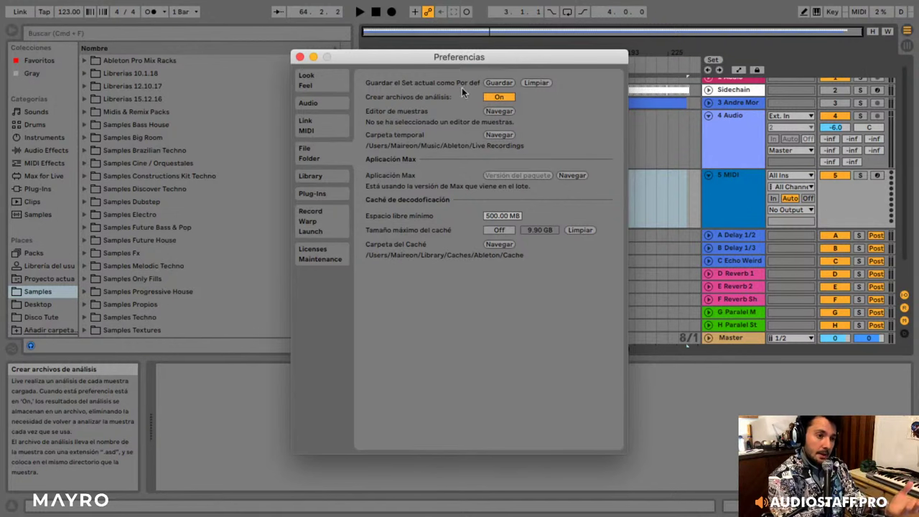
{"action": "left_click", "coordinate": [301, 57]}
- Delete the added audio and MIDI tracks along with the Another View reference track
{"action": "left_click", "coordinate": [745, 138]}
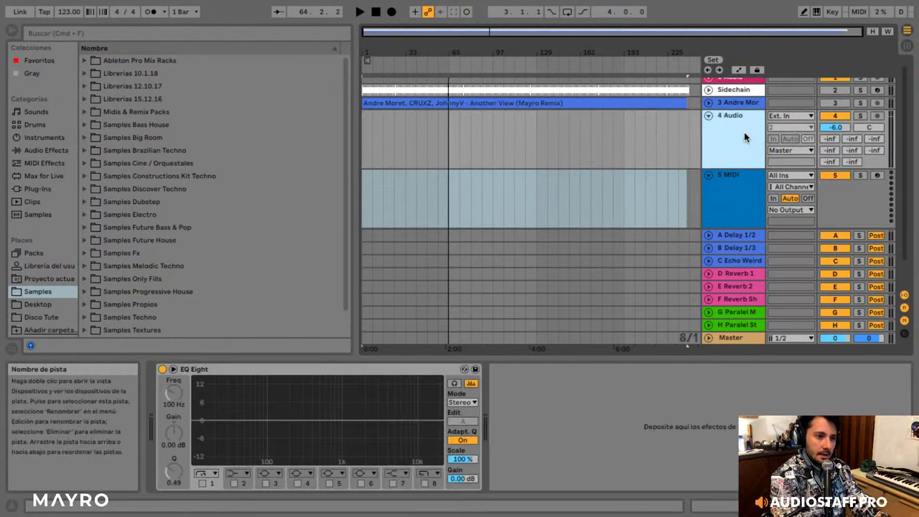
{"action": "scroll", "coordinate": [740, 133], "scroll_direction": "up", "scroll_amount": 1}
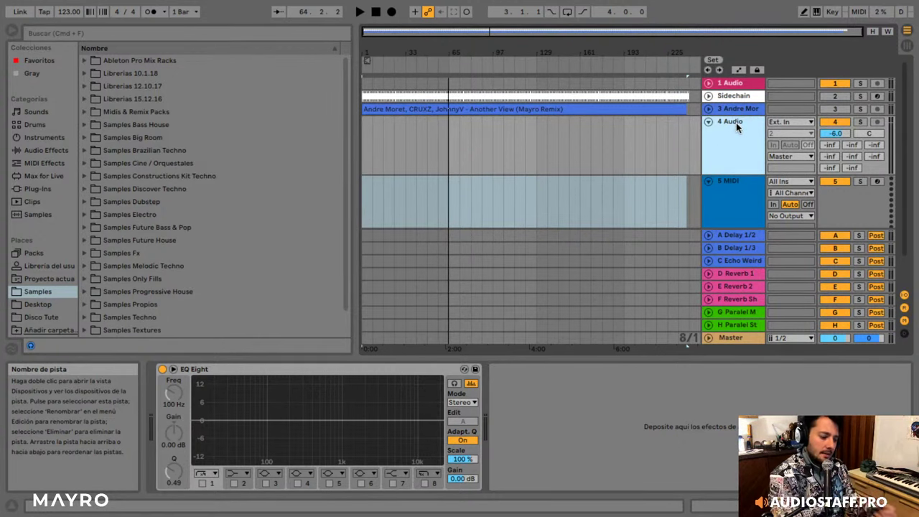
{"action": "key", "text": "Delete"}
{"action": "key", "text": "Delete"}
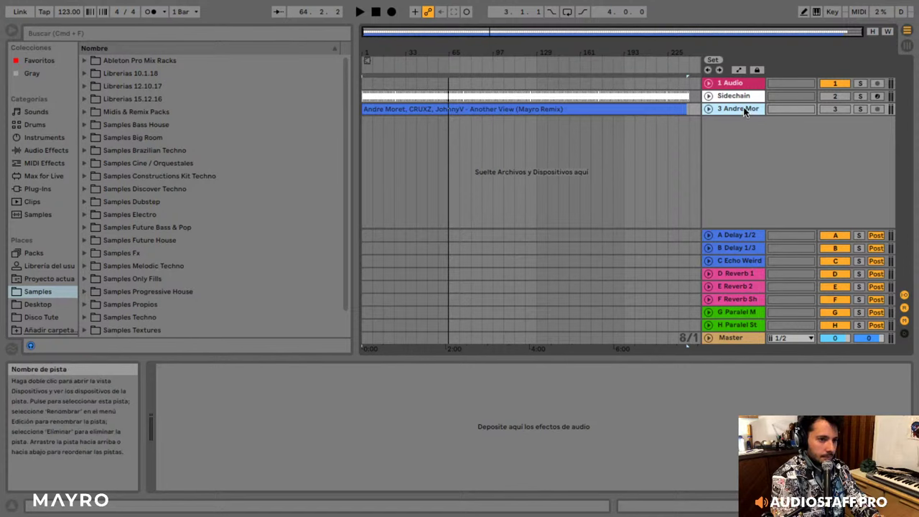
{"action": "key", "text": "Delete"}
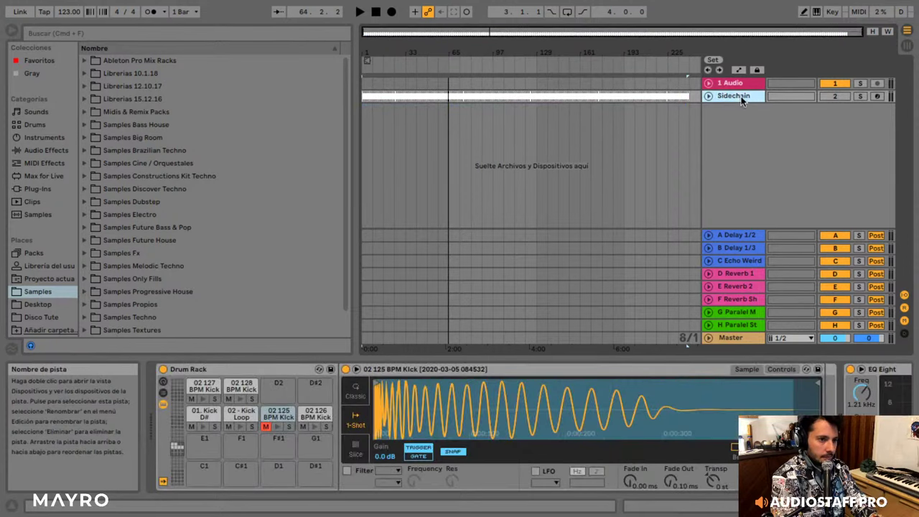
- Insert a MIDI track below the Sidechain track and load a Drum Rack onto it
{"action": "left_click", "coordinate": [600, 99]}
{"action": "left_click", "coordinate": [594, 96]}
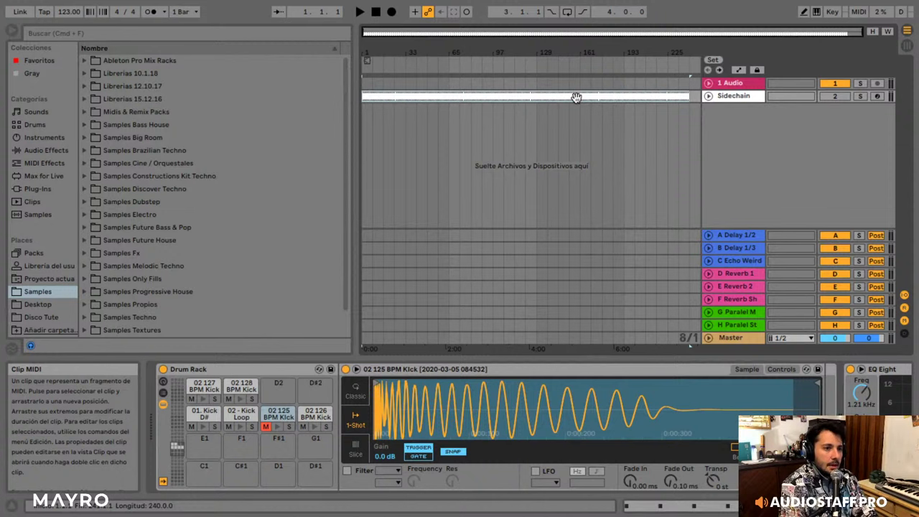
{"action": "left_click", "coordinate": [725, 84]}
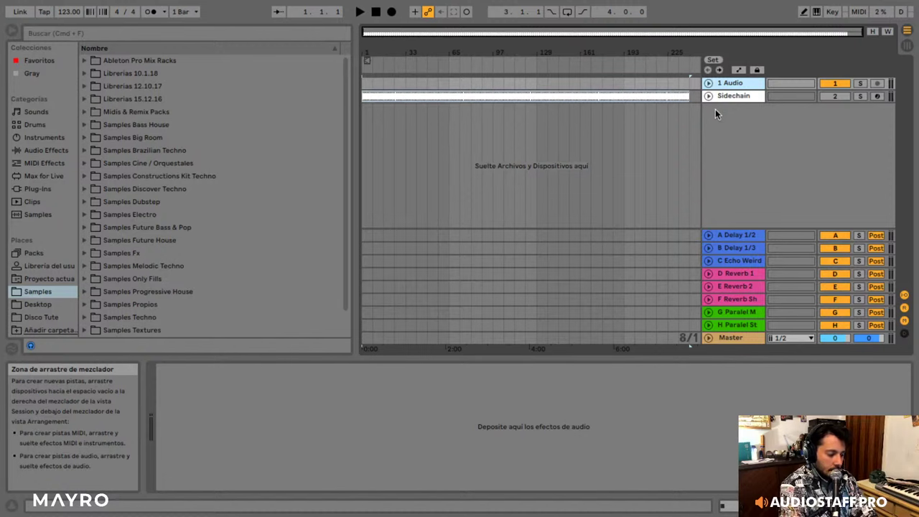
{"action": "right_click", "coordinate": [733, 129]}
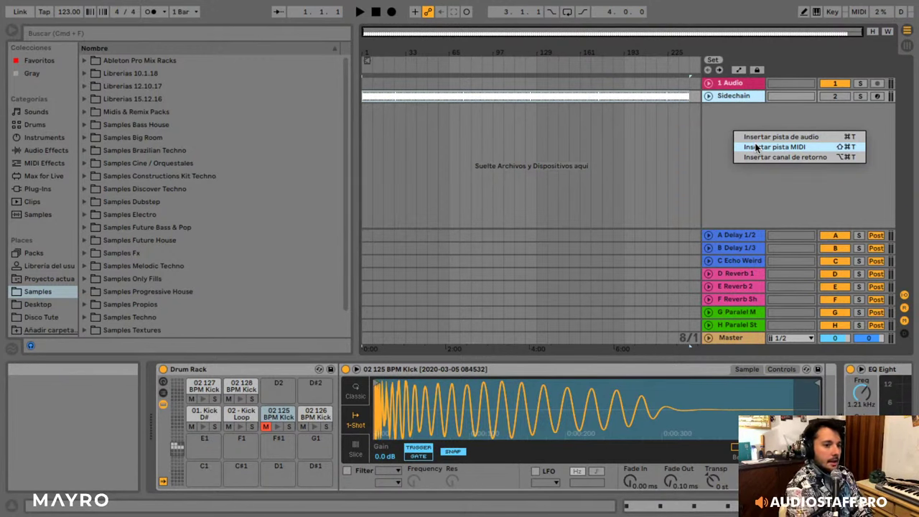
{"action": "left_click", "coordinate": [758, 147]}
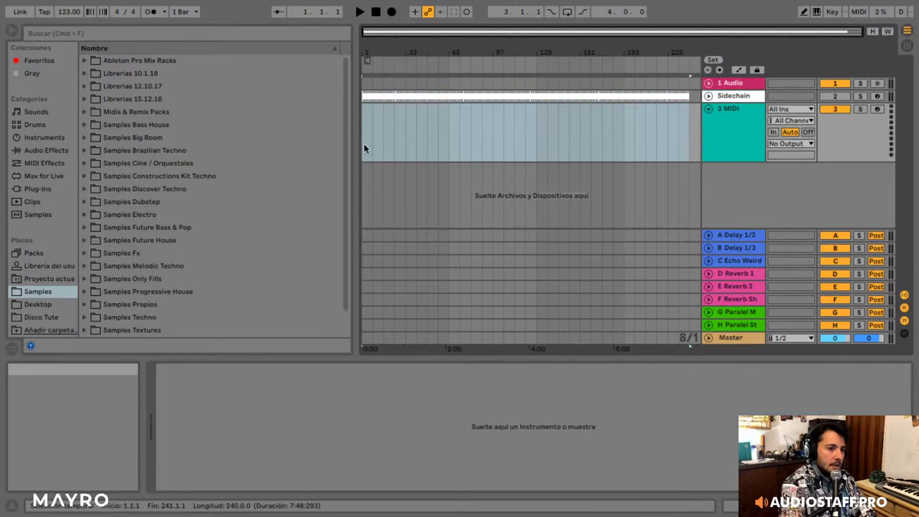
{"action": "left_click", "coordinate": [40, 138]}
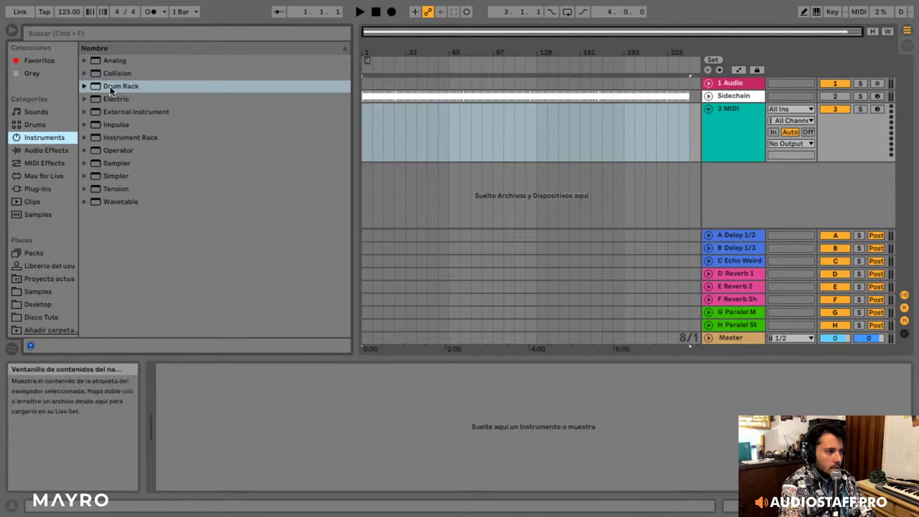
{"action": "left_click_drag", "start_coordinate": [111, 87], "coordinate": [428, 114]}
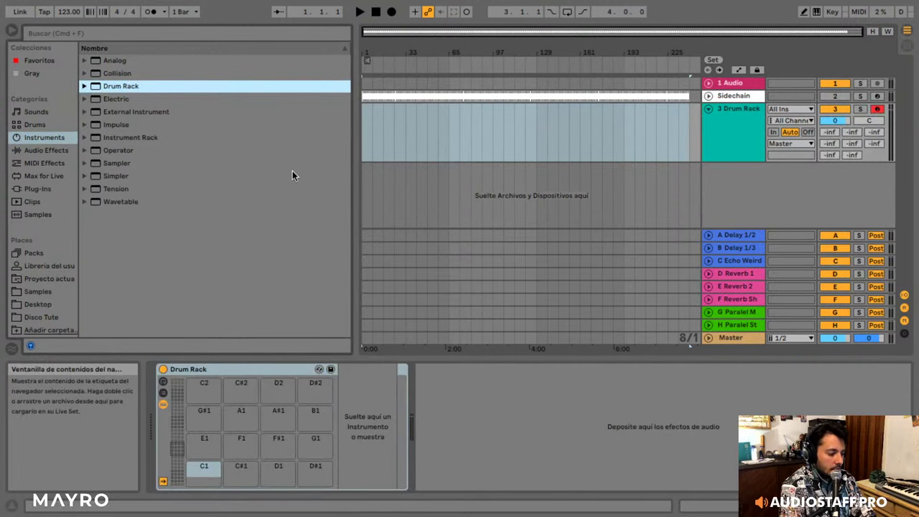
- Search the sample library for "kick"
{"action": "left_click", "coordinate": [35, 215]}
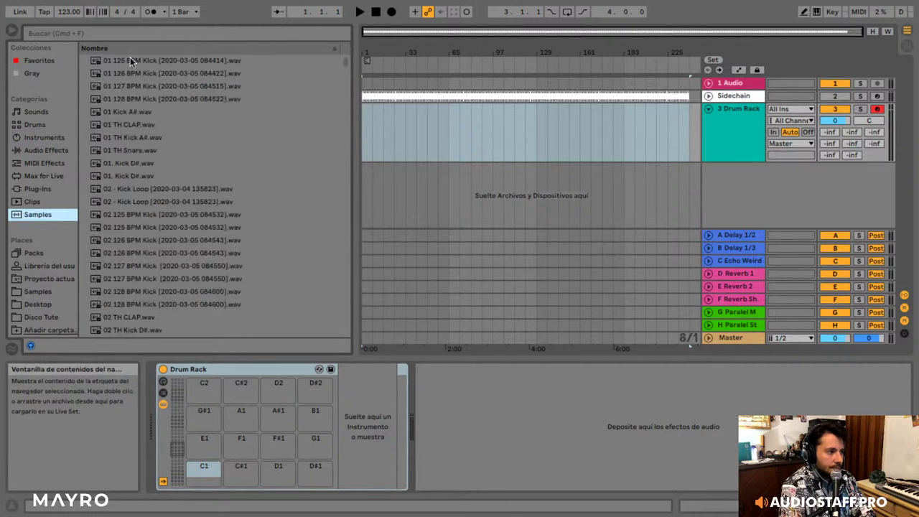
{"action": "left_click", "coordinate": [125, 35]}
{"action": "type", "text": "kick"}
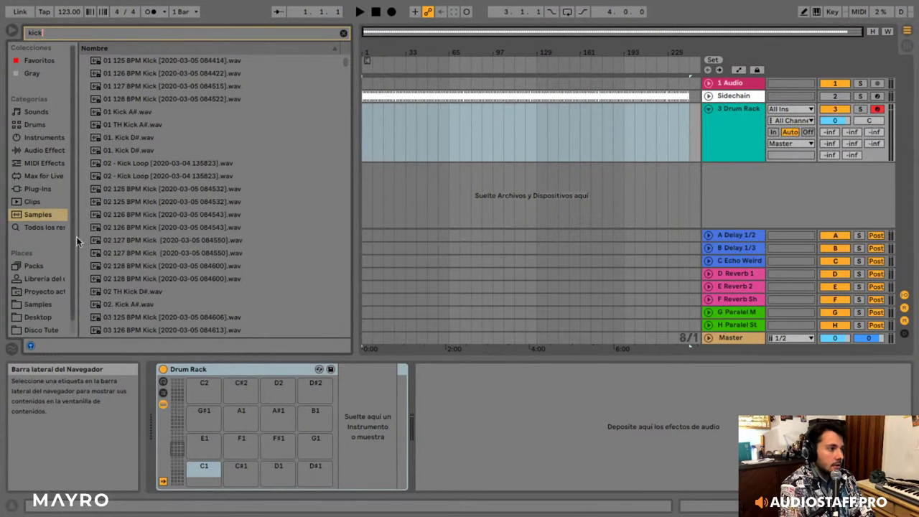
- Audition the kick samples and load 02 128 BPM Kick onto the Drum Rack's C2 pad
{"action": "left_click", "coordinate": [174, 248]}
{"action": "key", "text": "Down"}
{"action": "key", "text": "Down"}
{"action": "key", "text": "Down"}
{"action": "scroll", "coordinate": [176, 241], "scroll_direction": "down", "scroll_amount": 5}
{"action": "key", "text": "Up"}
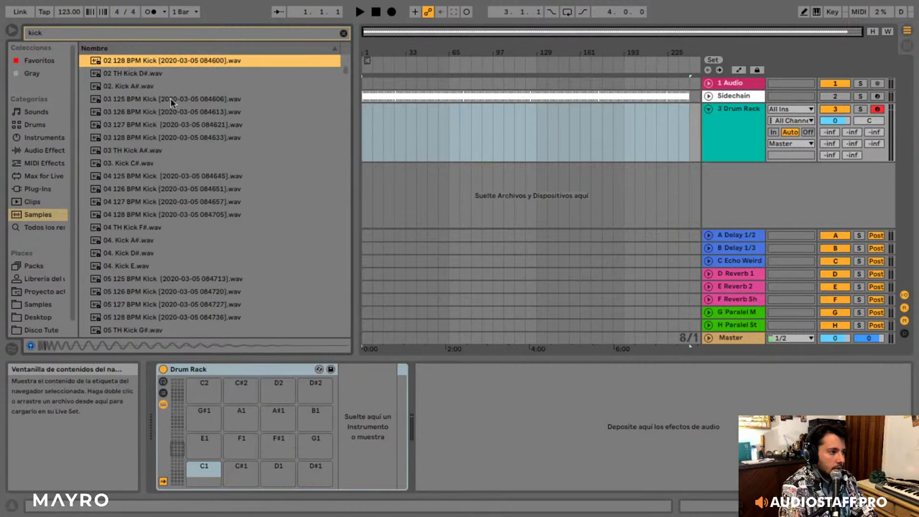
{"action": "left_click_drag", "start_coordinate": [152, 62], "coordinate": [204, 388]}
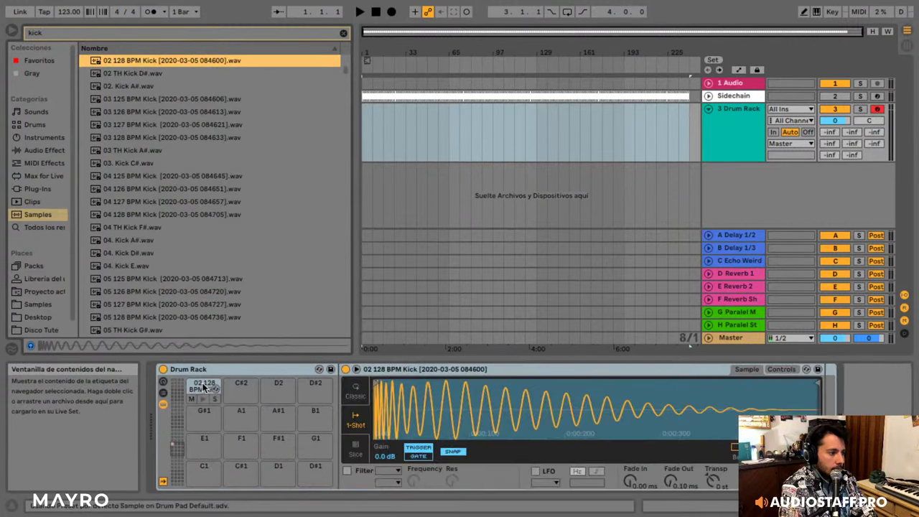
- Audition further kick samples and load 04. Kick A# onto the C#2 pad of the Drum Rack
{"action": "left_click", "coordinate": [183, 291]}
{"action": "scroll", "coordinate": [181, 273], "scroll_direction": "down", "scroll_amount": 4}
{"action": "key", "text": "Up"}
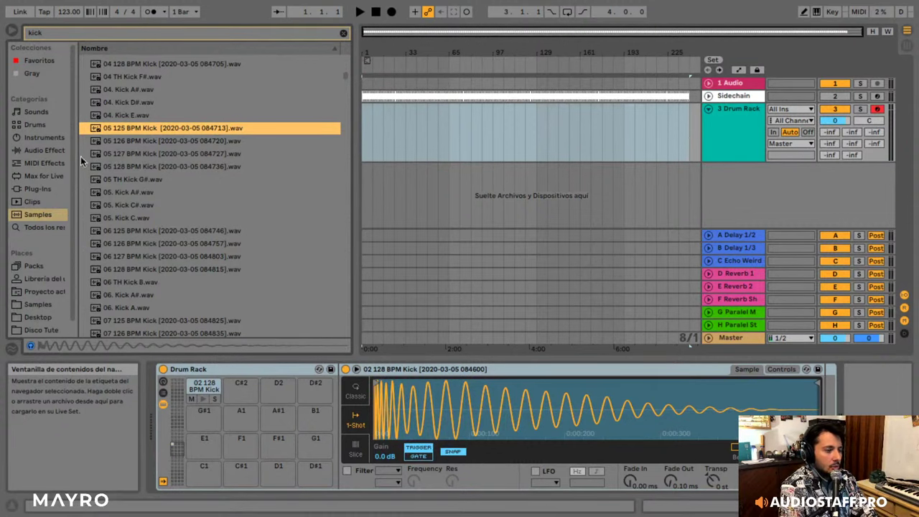
{"action": "scroll", "coordinate": [178, 260], "scroll_direction": "up", "scroll_amount": 3}
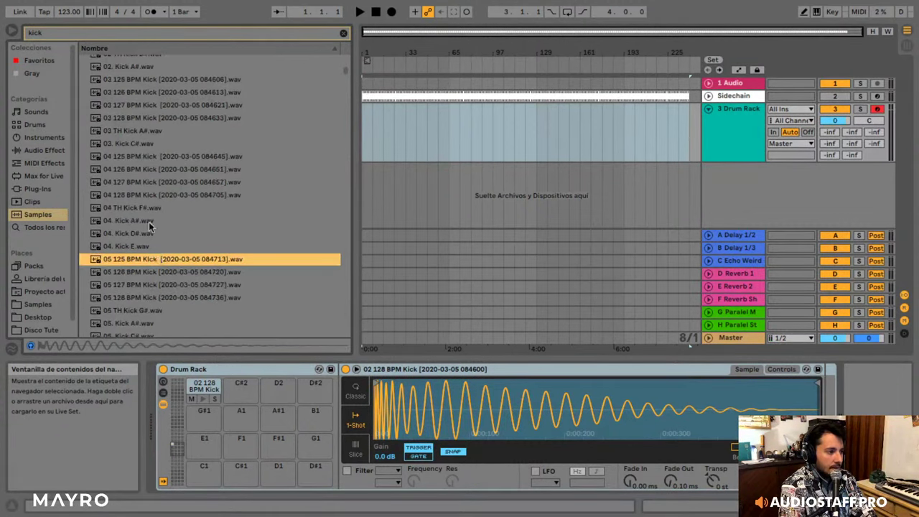
{"action": "left_click", "coordinate": [149, 220]}
{"action": "key", "text": "Up"}
{"action": "left_click_drag", "start_coordinate": [147, 223], "coordinate": [242, 395]}
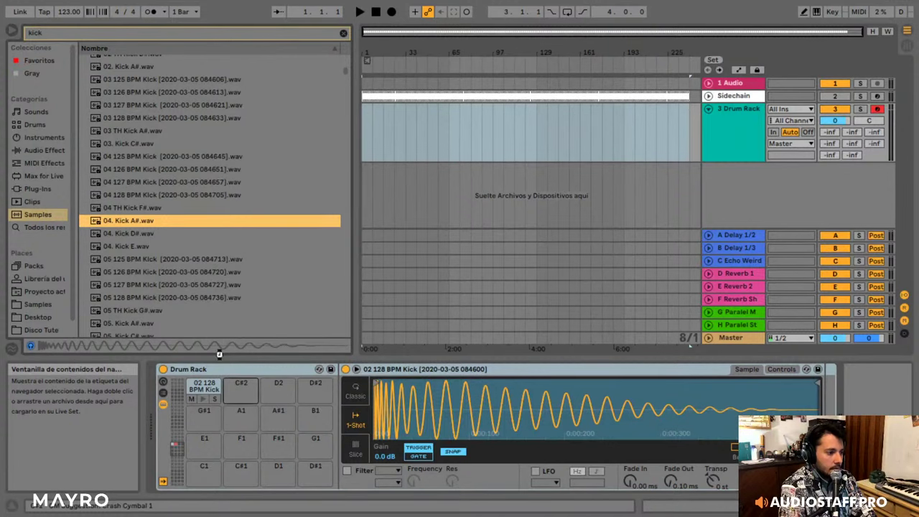
- Load the 06 TH Kick B sample onto the D2 pad of the Drum Rack
{"action": "scroll", "coordinate": [181, 212], "scroll_direction": "down", "scroll_amount": 5}
{"action": "left_click", "coordinate": [163, 204]}
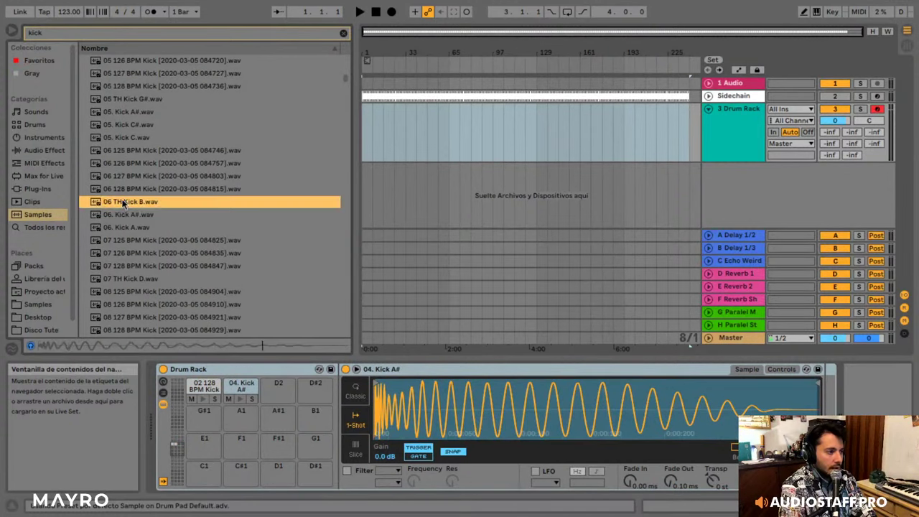
{"action": "left_click_drag", "start_coordinate": [123, 202], "coordinate": [284, 391]}
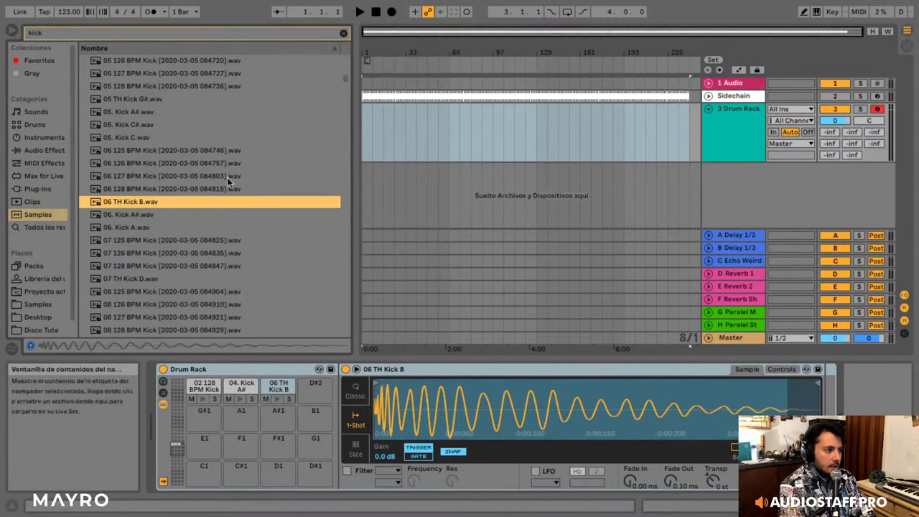
- Clear the browser search, load the Kicks Mayro Drum Rack preset onto a new track, and delete the old Drum Rack track
{"action": "left_click", "coordinate": [34, 137]}
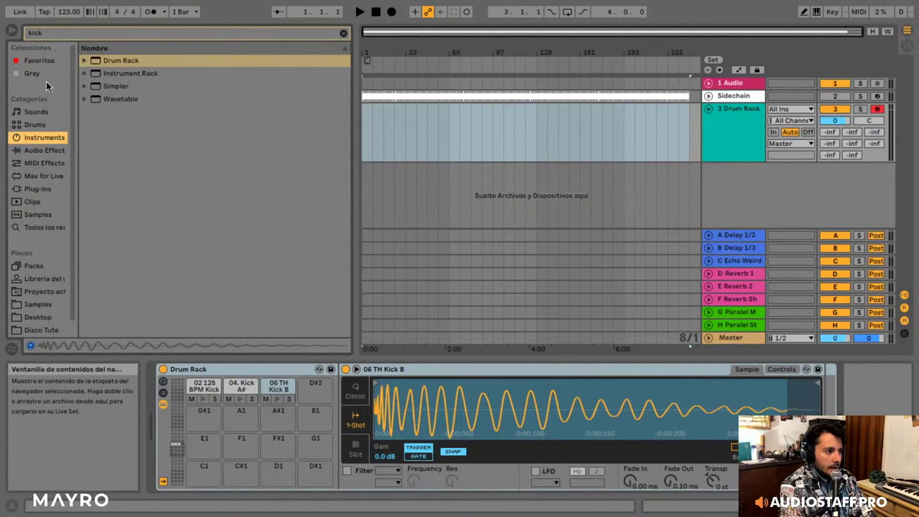
{"action": "left_click", "coordinate": [344, 33]}
{"action": "left_click", "coordinate": [131, 87]}
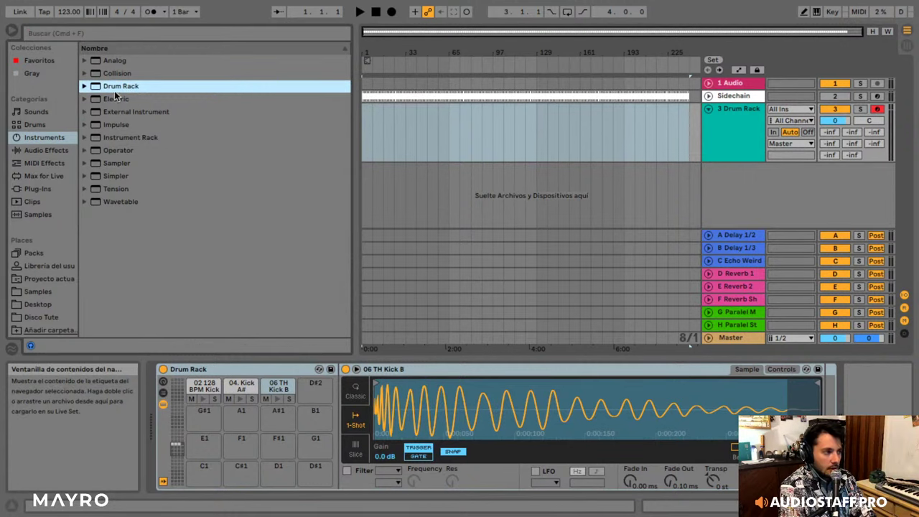
{"action": "key", "text": "Right"}
{"action": "scroll", "coordinate": [191, 136], "scroll_direction": "down", "scroll_amount": 10}
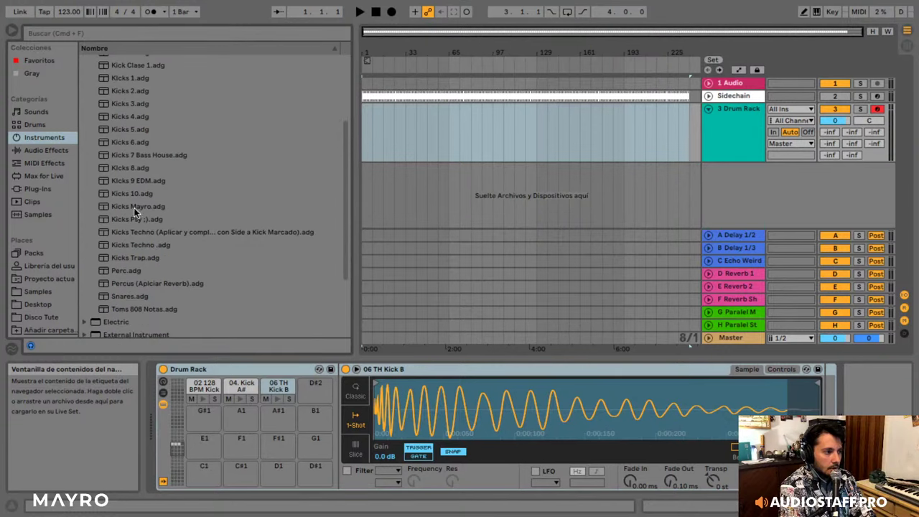
{"action": "left_click_drag", "start_coordinate": [135, 208], "coordinate": [438, 172]}
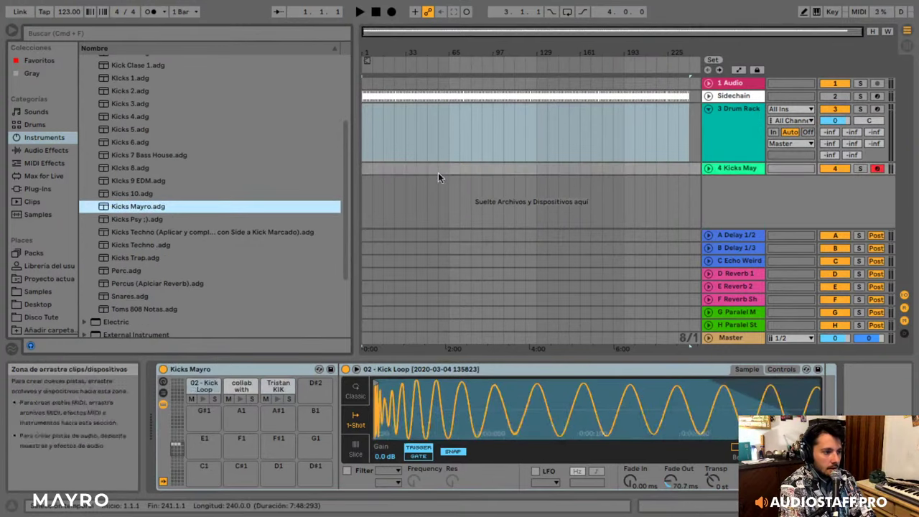
{"action": "left_click", "coordinate": [734, 122]}
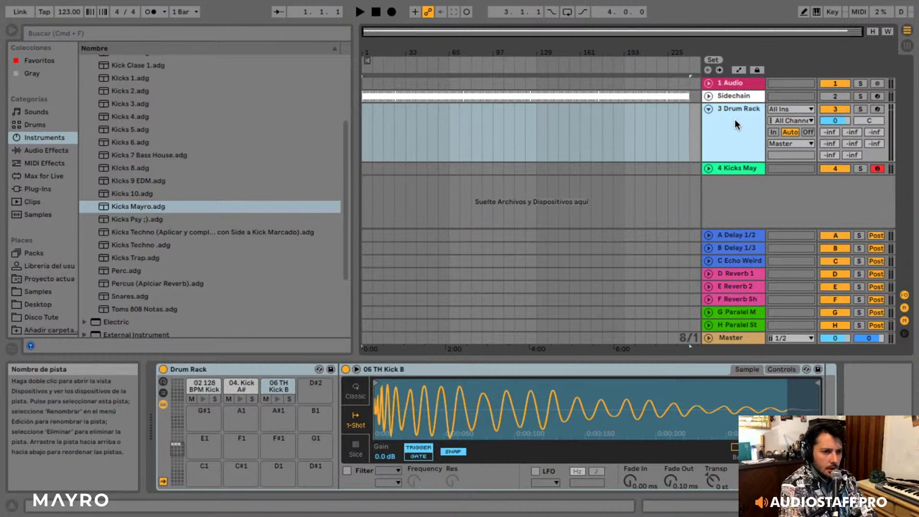
{"action": "key", "text": "Delete"}
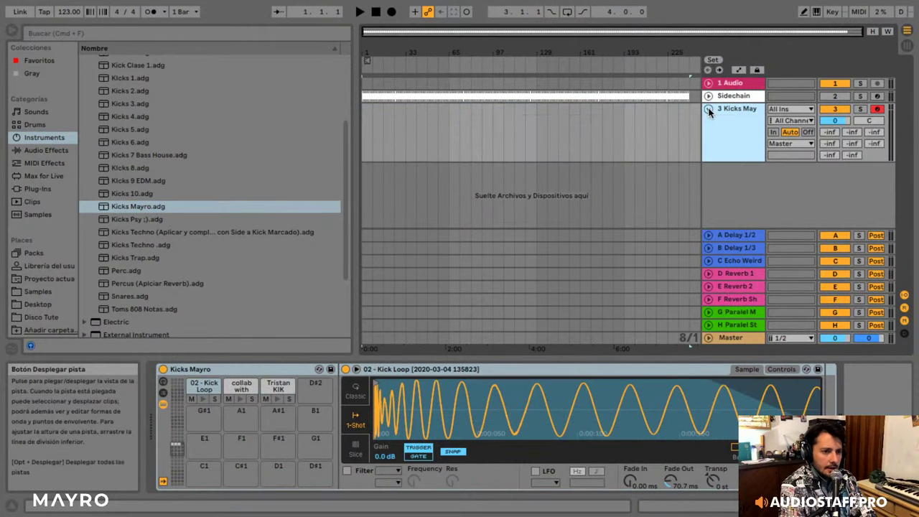
- Insert a one-bar MIDI clip at bar 1 of the Kicks Mayro track and draw 02 - Kick Loop notes on every beat
{"action": "left_click_drag", "start_coordinate": [369, 31], "coordinate": [369, 104]}
{"action": "left_click", "coordinate": [368, 108]}
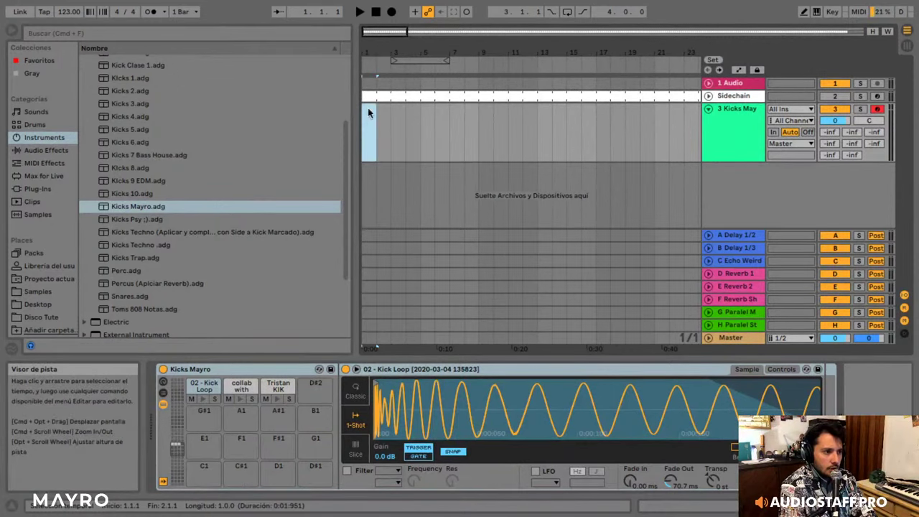
{"action": "right_click", "coordinate": [368, 108]}
{"action": "left_click", "coordinate": [424, 210]}
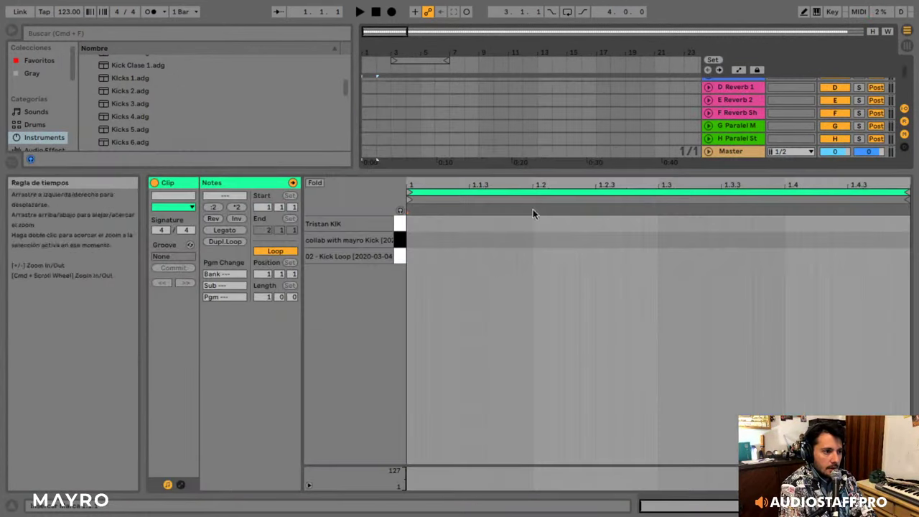
{"action": "double_click", "coordinate": [417, 256]}
{"action": "left_click_drag", "start_coordinate": [417, 257], "coordinate": [799, 256]}
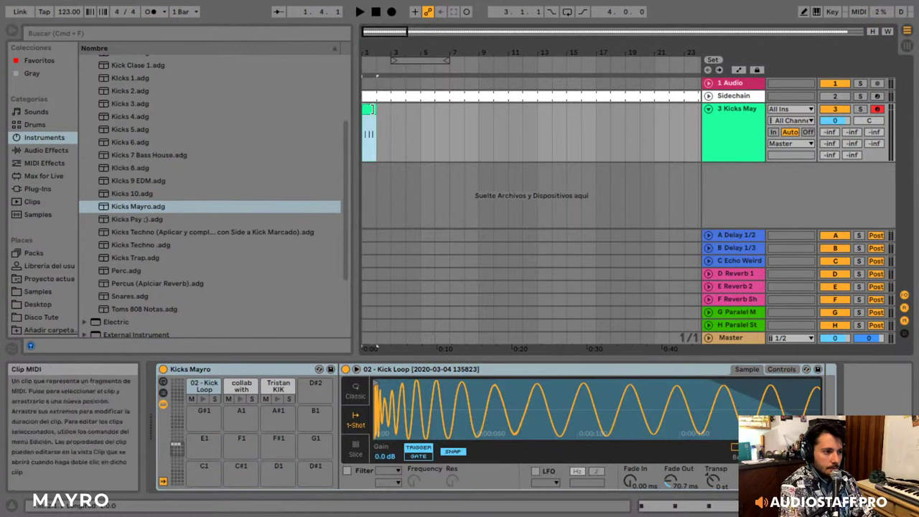
- Extend the kick clip so it runs from bar 1 to bar 9
{"action": "left_click_drag", "start_coordinate": [377, 112], "coordinate": [477, 115]}
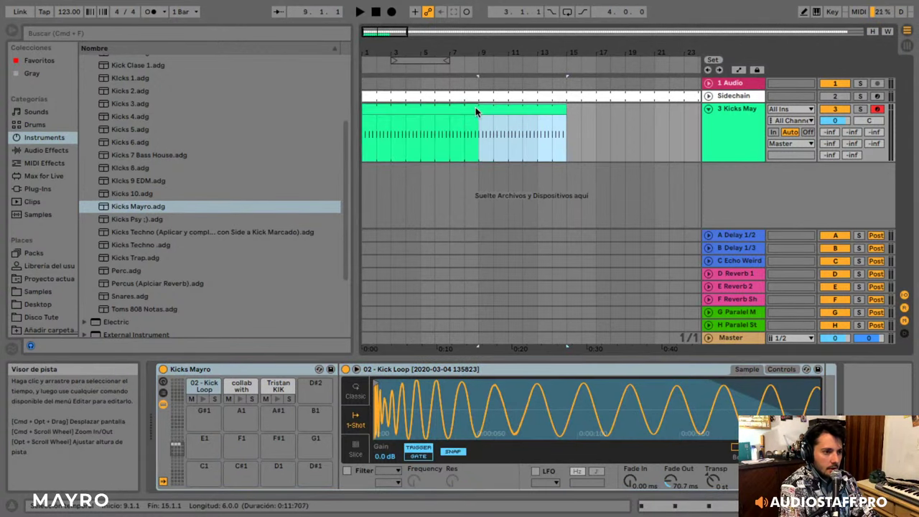
{"action": "left_click_drag", "start_coordinate": [565, 122], "coordinate": [478, 122]}
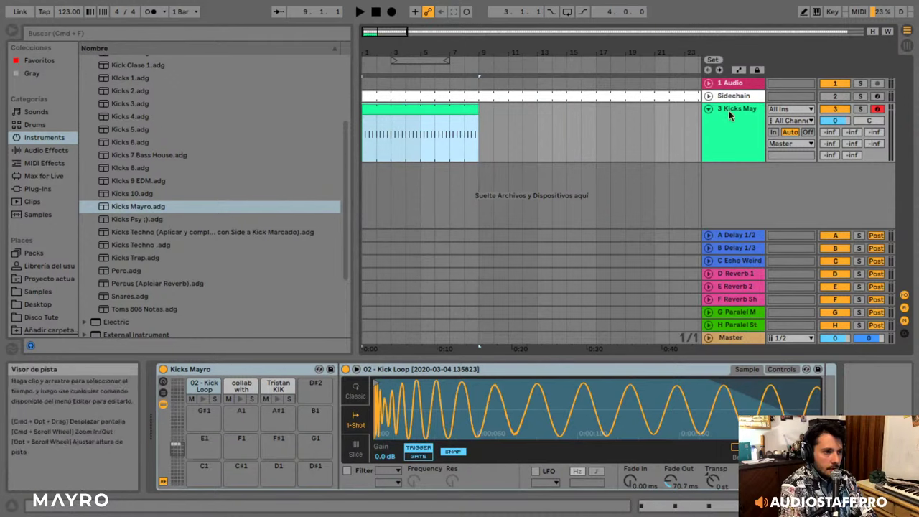
- Play the kick pattern, set the Kicks Mayro track's volume to -6 dB, and stop playback
{"action": "key", "text": "space"}
{"action": "left_click", "coordinate": [828, 120]}
{"action": "type", "text": "-6"}
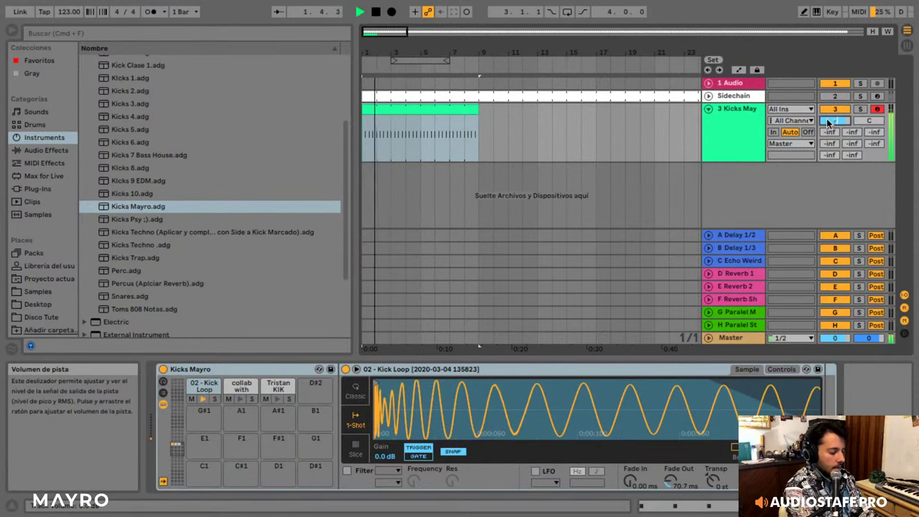
{"action": "key", "text": "Return"}
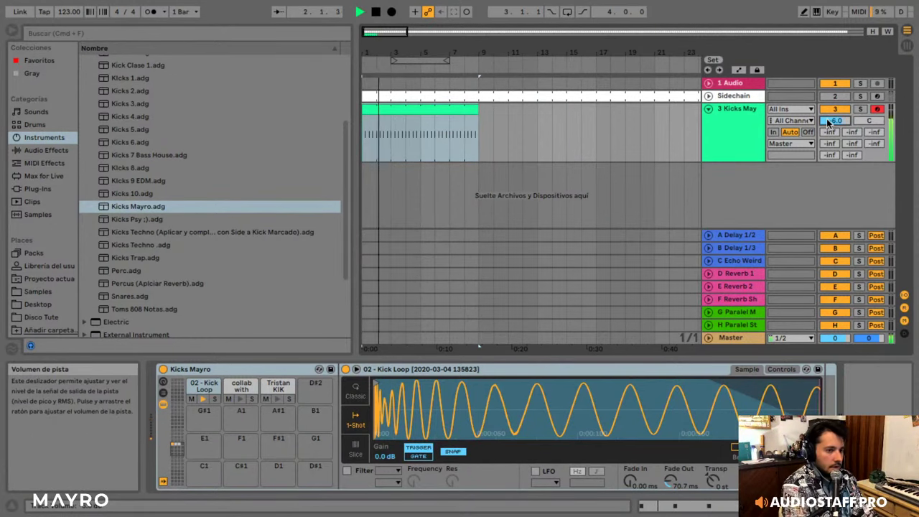
{"action": "key", "text": "space"}
{"action": "double_click", "coordinate": [456, 113]}
{"action": "left_click_drag", "start_coordinate": [854, 238], "coordinate": [297, 278]}
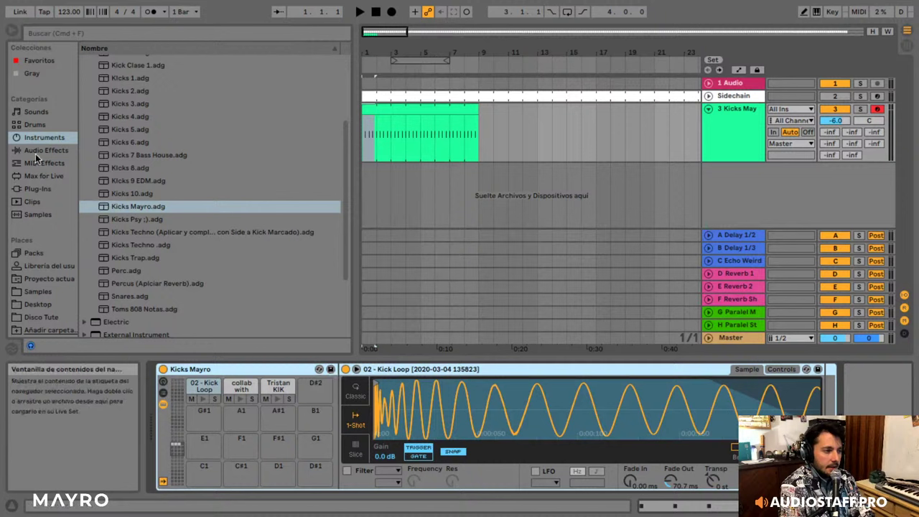
- Insert a new MIDI track below the Kicks Mayro track and load an empty Drum Rack onto it
{"action": "left_click", "coordinate": [568, 175]}
{"action": "right_click", "coordinate": [568, 174]}
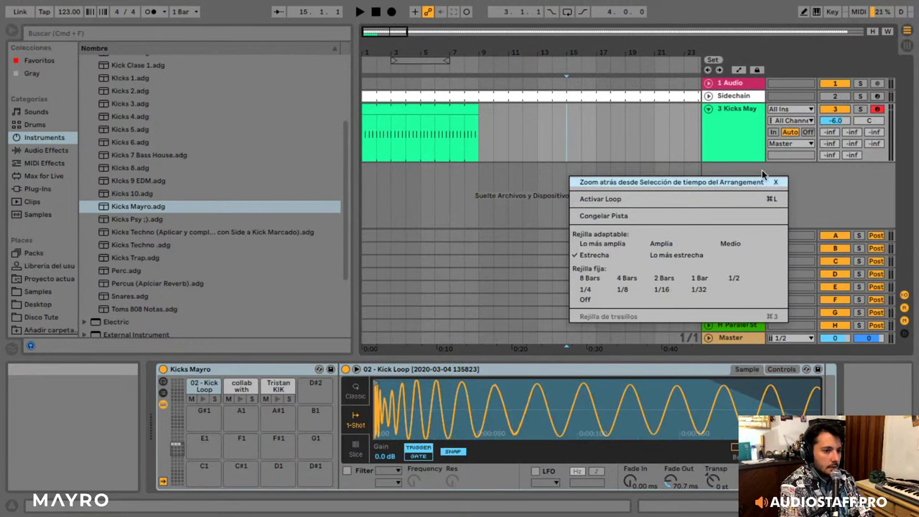
{"action": "right_click", "coordinate": [701, 190]}
{"action": "left_click", "coordinate": [804, 207]}
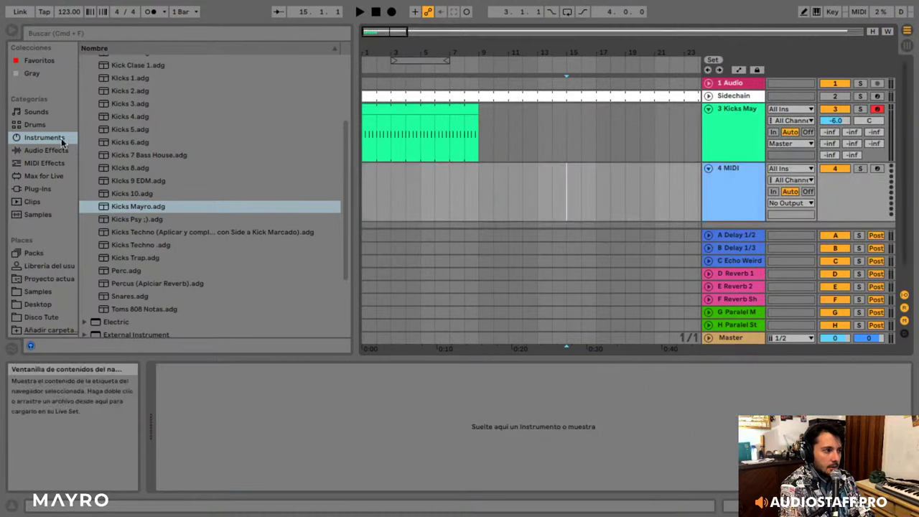
{"action": "left_click", "coordinate": [62, 138]}
{"action": "left_click_drag", "start_coordinate": [115, 89], "coordinate": [374, 197]}
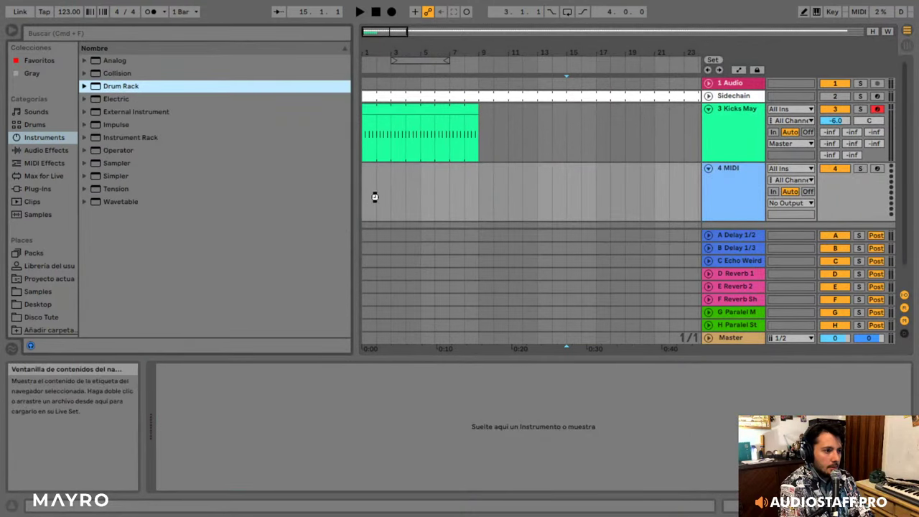
- Load the consecutive samples from 04. Kick E to 05 TH Kick G# onto separate Drum Rack pads, starting at G#1
{"action": "left_click", "coordinate": [21, 216]}
{"action": "scroll", "coordinate": [150, 175], "scroll_direction": "down", "scroll_amount": 15}
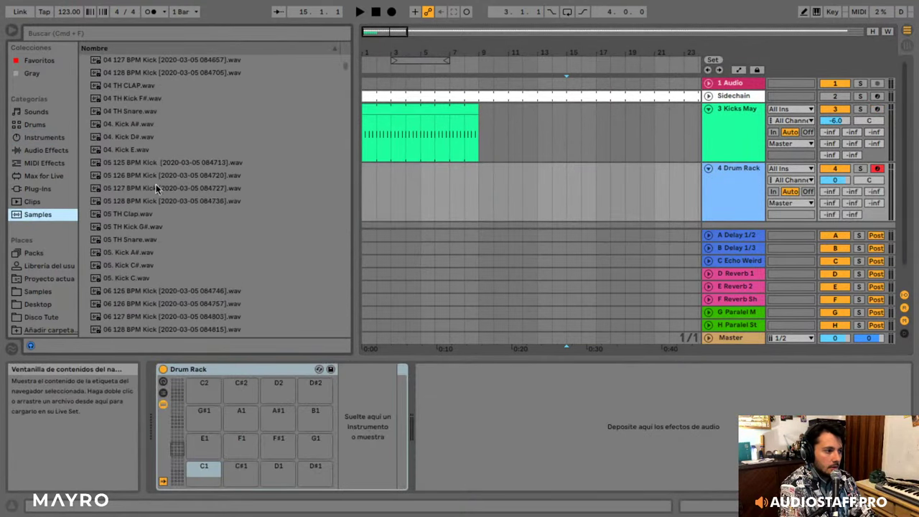
{"action": "left_click", "coordinate": [158, 227]}
{"action": "left_click", "coordinate": [145, 149], "text": "shift"}
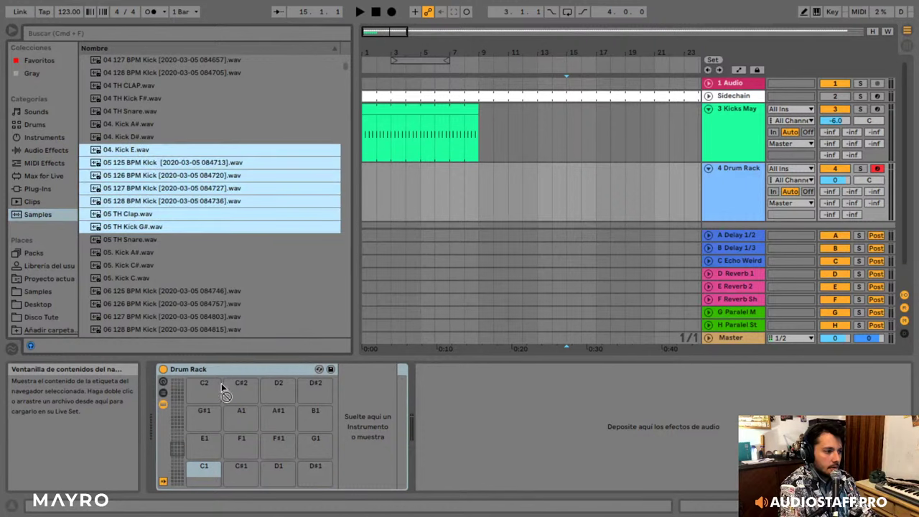
{"action": "left_click_drag", "start_coordinate": [222, 384], "coordinate": [207, 386]}
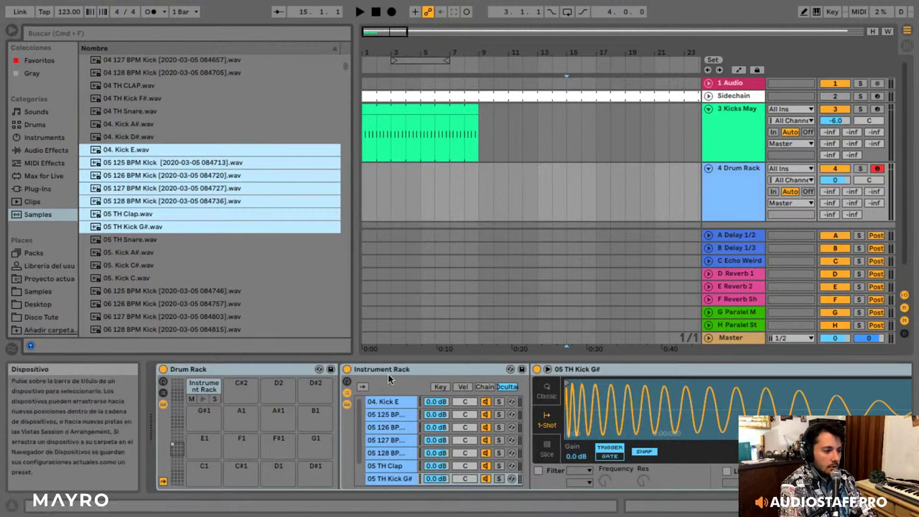
{"action": "key", "text": "super+z"}
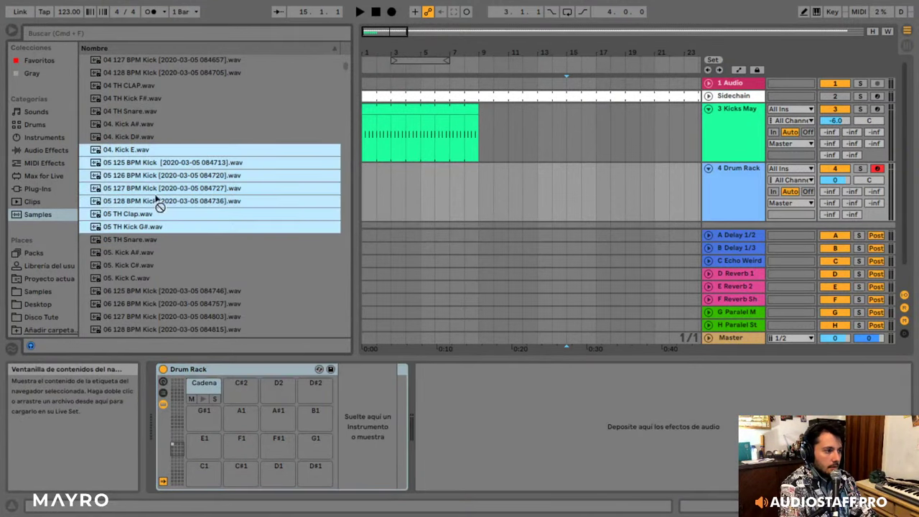
{"action": "left_click_drag", "start_coordinate": [159, 206], "coordinate": [218, 408]}
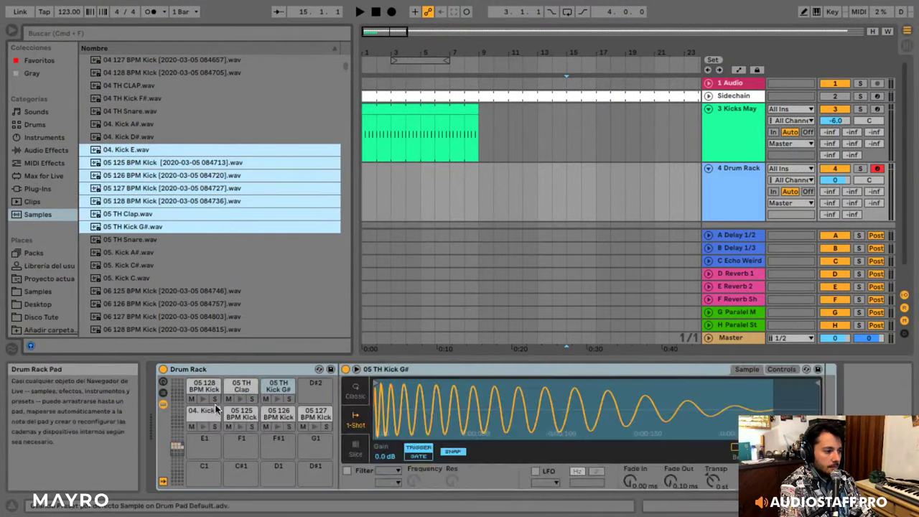
{"action": "left_click", "coordinate": [213, 387]}
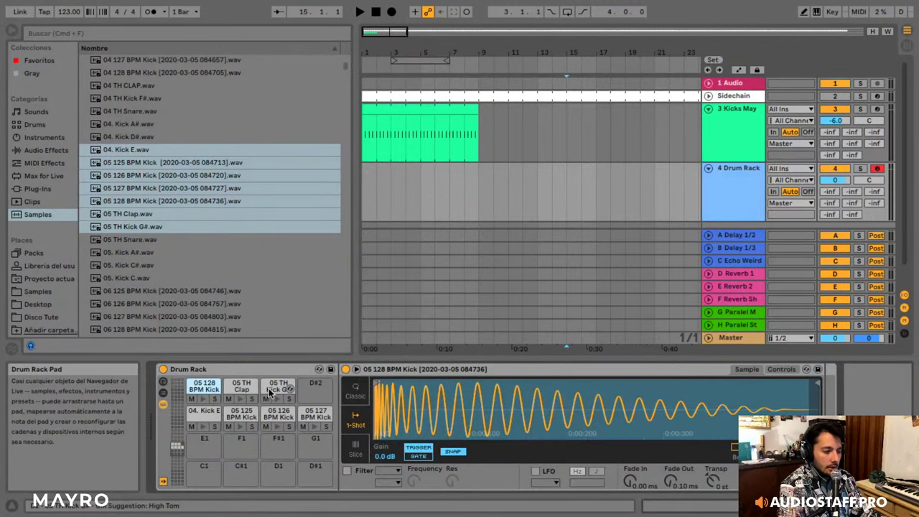
- Save the Drum Rack as a preset named "SAmples asfjasffs"
{"action": "left_click", "coordinate": [332, 370]}
{"action": "type", "text": "SAmple"}
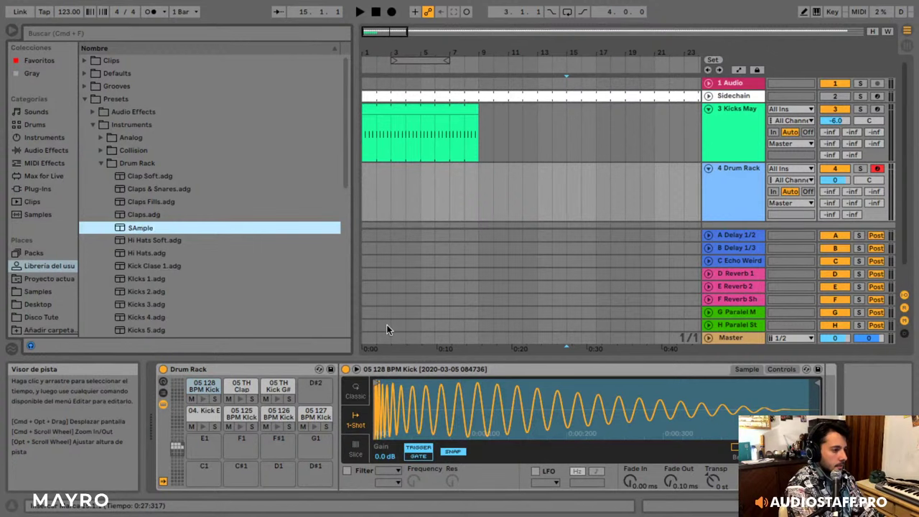
{"action": "type", "text": "s asfjasffs"}
{"action": "key", "text": "Return"}
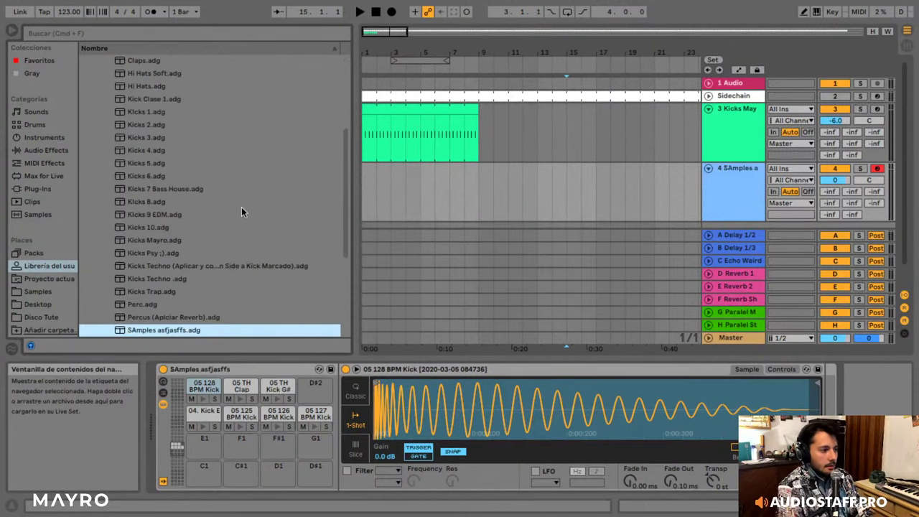
- Look through the Drum Rack instrument presets for the saved SAmples asfjasffs preset
{"action": "left_click", "coordinate": [45, 138]}
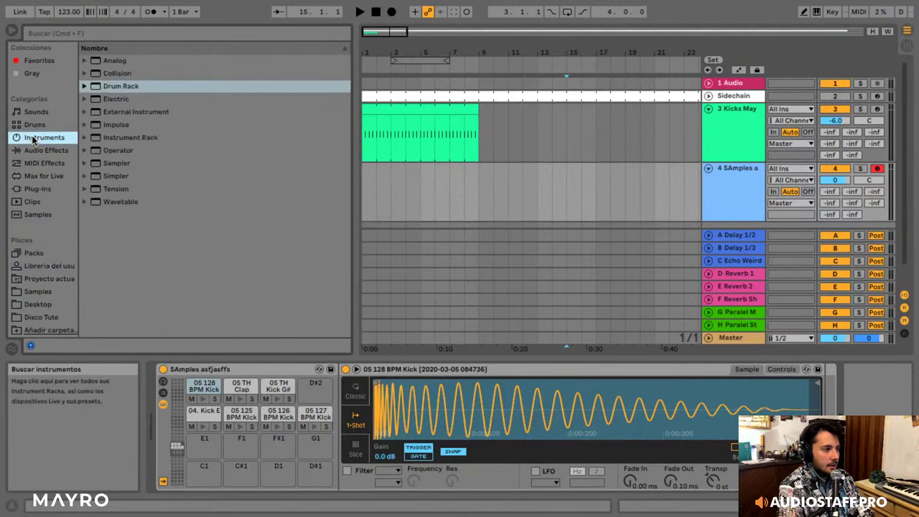
{"action": "left_click", "coordinate": [117, 88]}
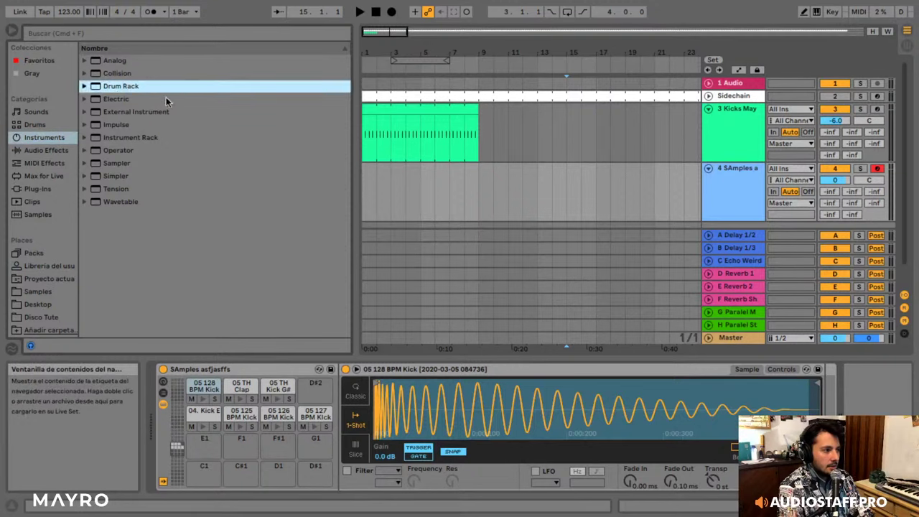
{"action": "scroll", "coordinate": [166, 146], "scroll_direction": "down", "scroll_amount": 4}
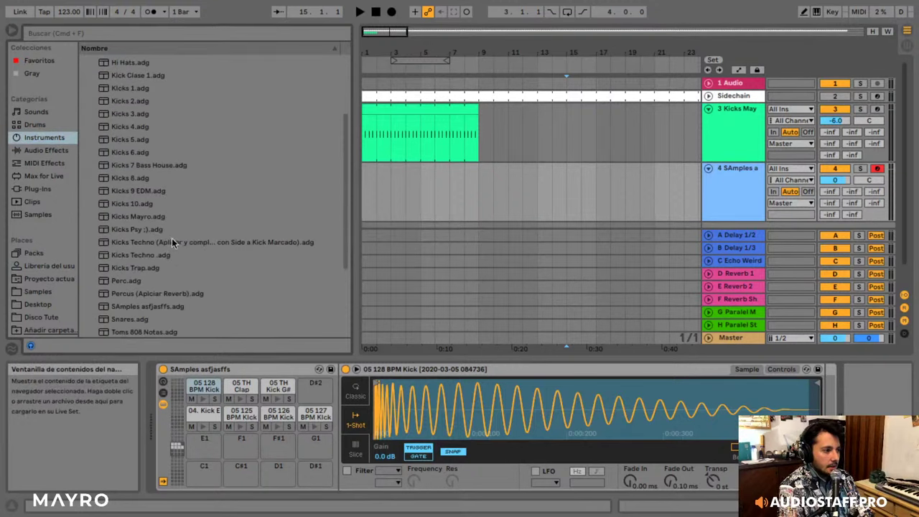
- Load the SAmples asfjasffs preset onto a new track below the existing SAmples track
{"action": "scroll", "coordinate": [165, 158], "scroll_direction": "down", "scroll_amount": 2}
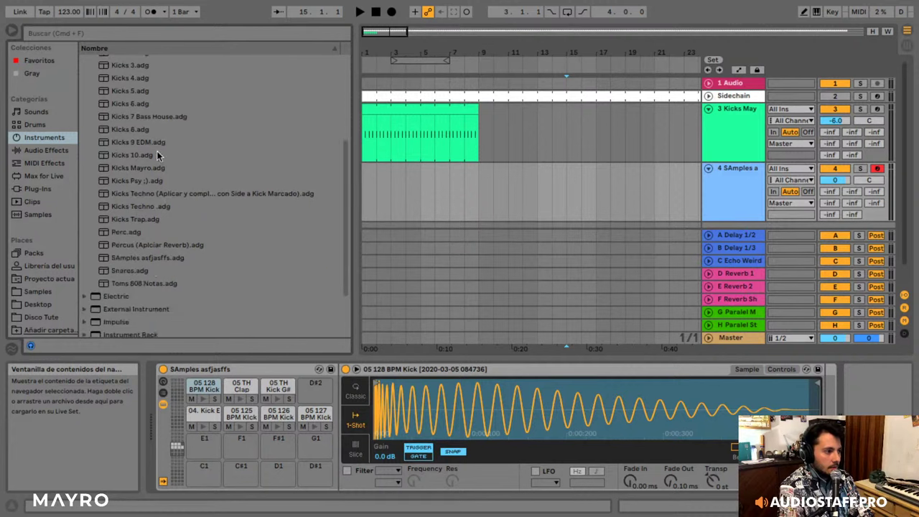
{"action": "left_click_drag", "start_coordinate": [136, 256], "coordinate": [417, 219]}
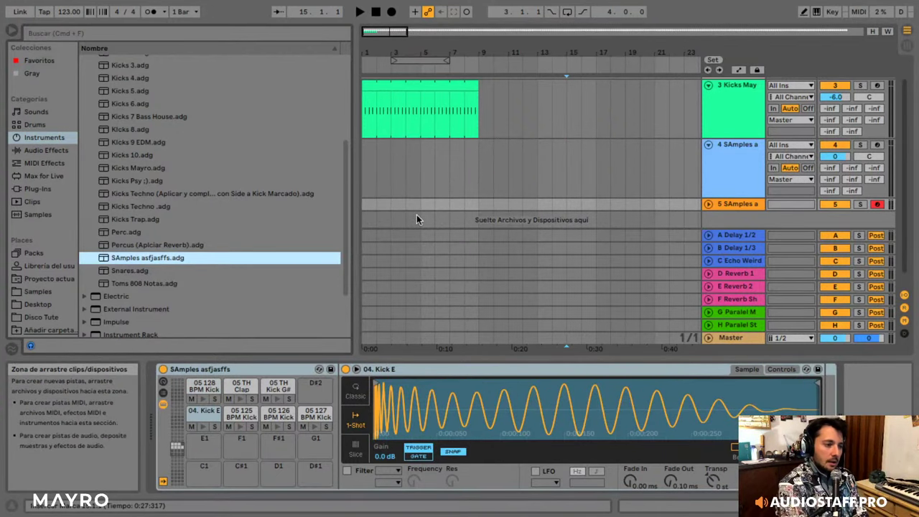
- Delete both SAmples asfjasffs tracks from the arrangement
{"action": "left_click", "coordinate": [732, 212]}
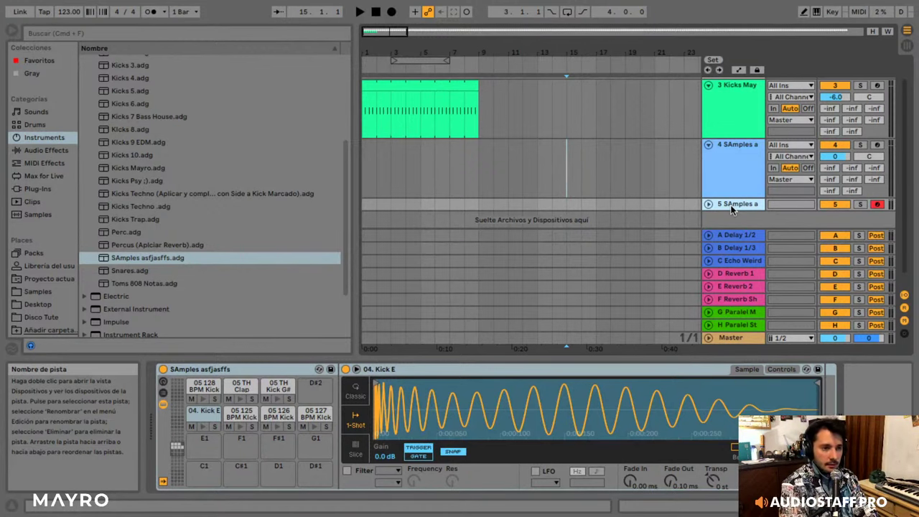
{"action": "key", "text": "Delete"}
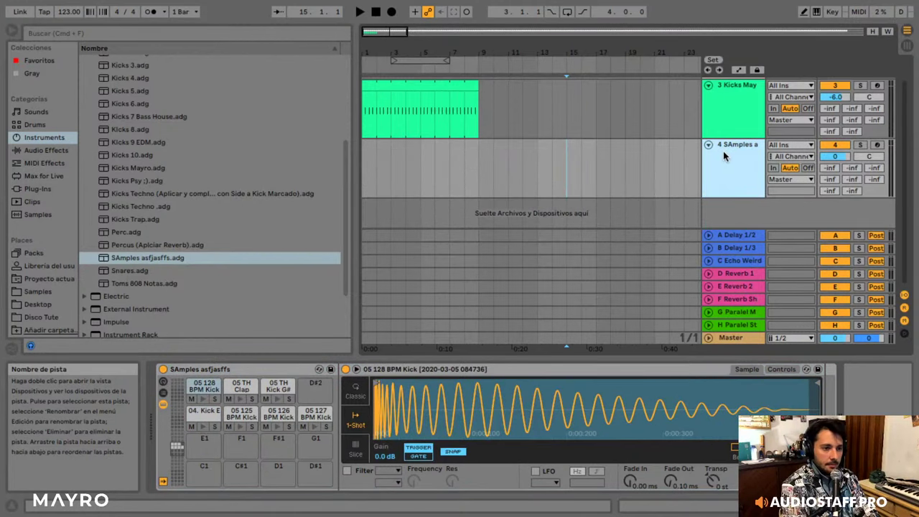
{"action": "key", "text": "Delete"}
- Insert a MIDI track below the Kicks Mayro track and load the Clap Soft Drum Rack preset onto it
{"action": "right_click", "coordinate": [744, 165]}
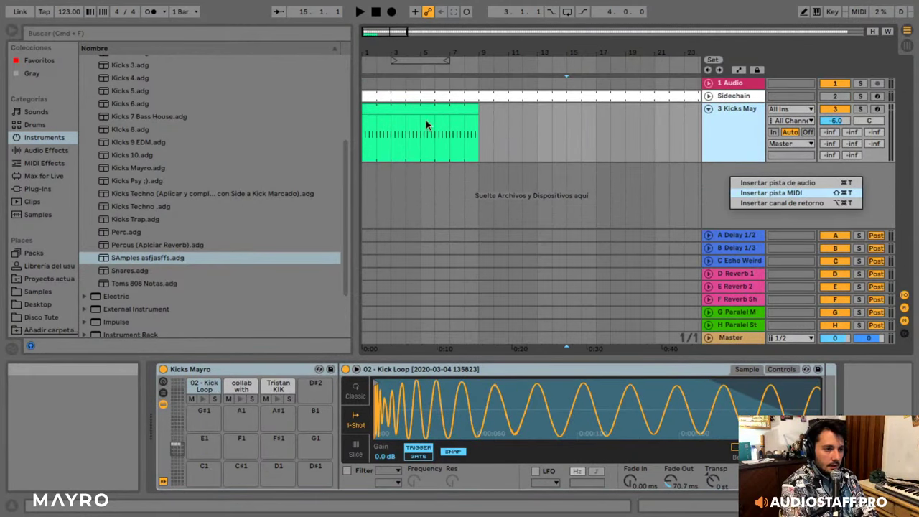
{"action": "left_click", "coordinate": [773, 193]}
{"action": "scroll", "coordinate": [159, 131], "scroll_direction": "up", "scroll_amount": 5}
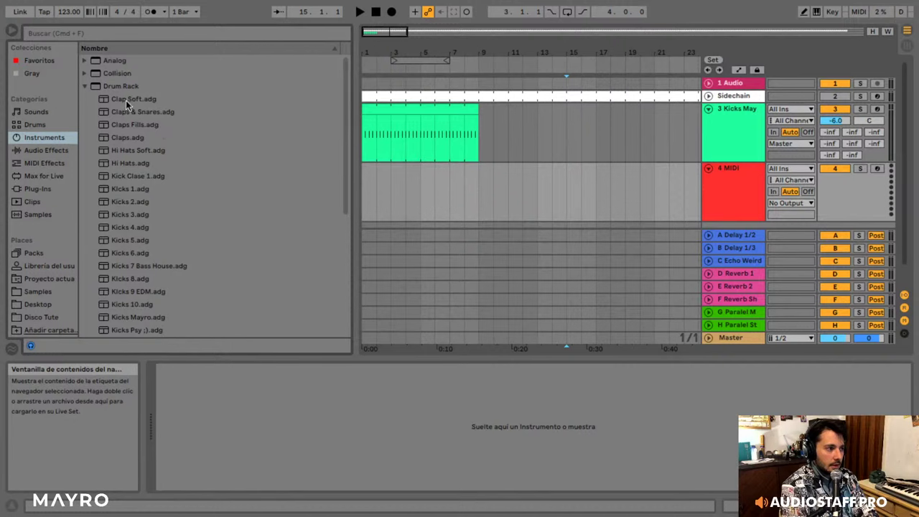
{"action": "left_click_drag", "start_coordinate": [125, 100], "coordinate": [705, 111]}
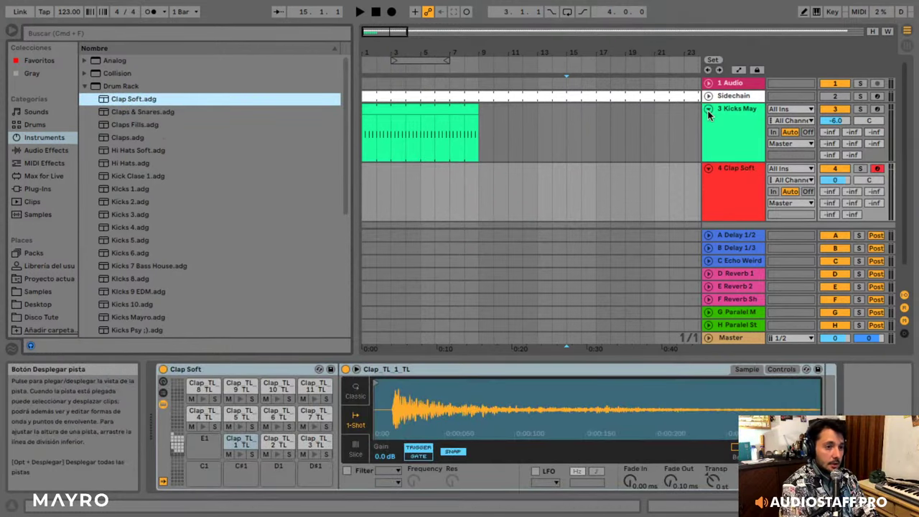
- Fold all tracks and add a new MIDI track loaded with the Hi Hats Soft Drum Rack preset
{"action": "left_click", "coordinate": [708, 110], "text": "alt"}
{"action": "right_click", "coordinate": [721, 153]}
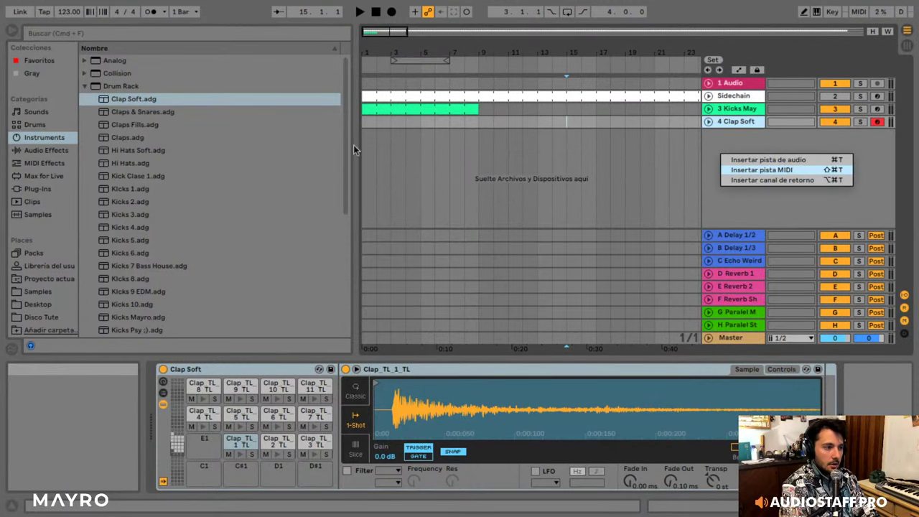
{"action": "key", "text": "Return"}
{"action": "left_click_drag", "start_coordinate": [124, 151], "coordinate": [681, 99]}
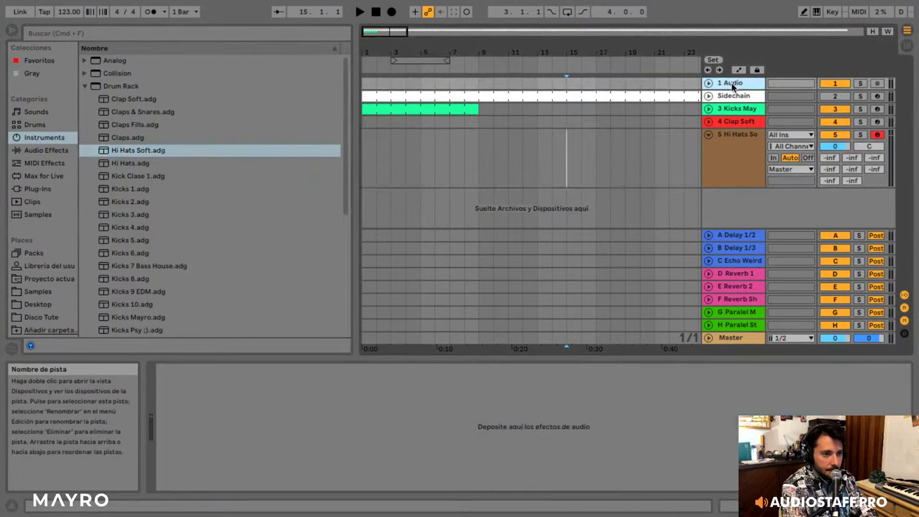
- Delete the 1 Audio track and move the Sidechain track below the Hi Hats Soft track
{"action": "key", "text": "Delete"}
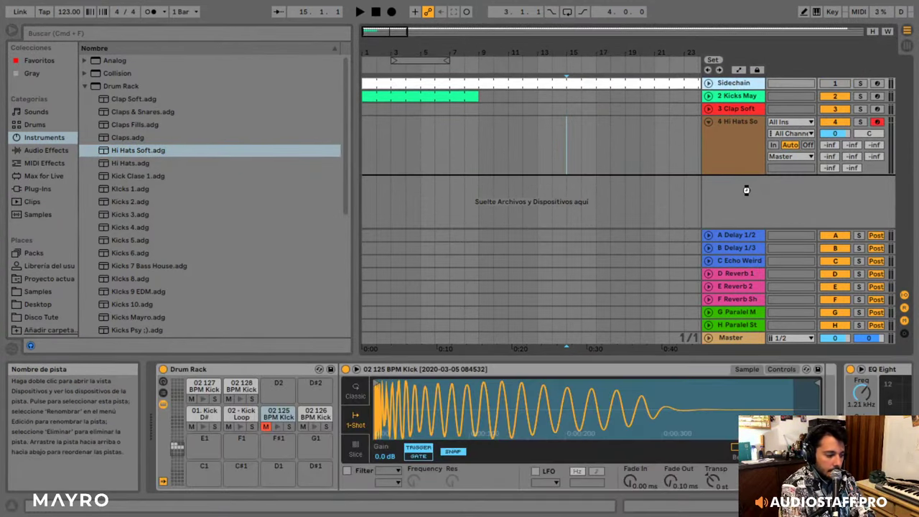
{"action": "left_click_drag", "start_coordinate": [746, 189], "coordinate": [732, 167]}
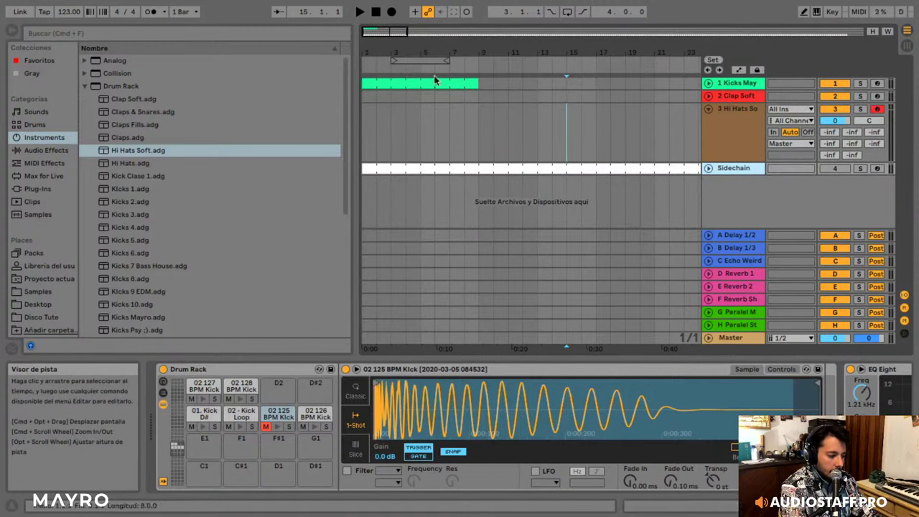
- Cut the Kicks Mayro clips back to the first two bars and turn on a two-bar loop over them
{"action": "left_click", "coordinate": [418, 89]}
{"action": "left_click_drag", "start_coordinate": [475, 82], "coordinate": [393, 60]}
{"action": "left_click", "coordinate": [567, 11]}
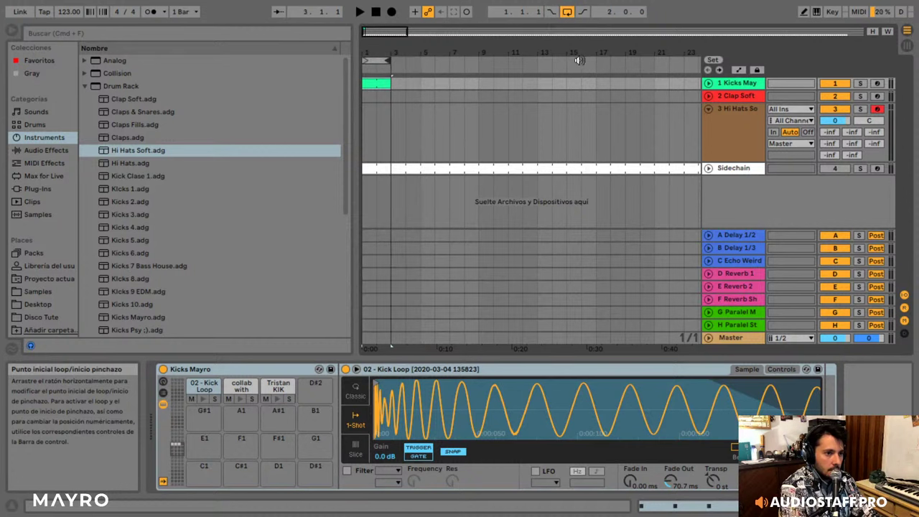
- Insert an empty MIDI clip at the start of the Clap Soft track and shorten the arrangement loop to one bar
{"action": "left_click", "coordinate": [383, 96]}
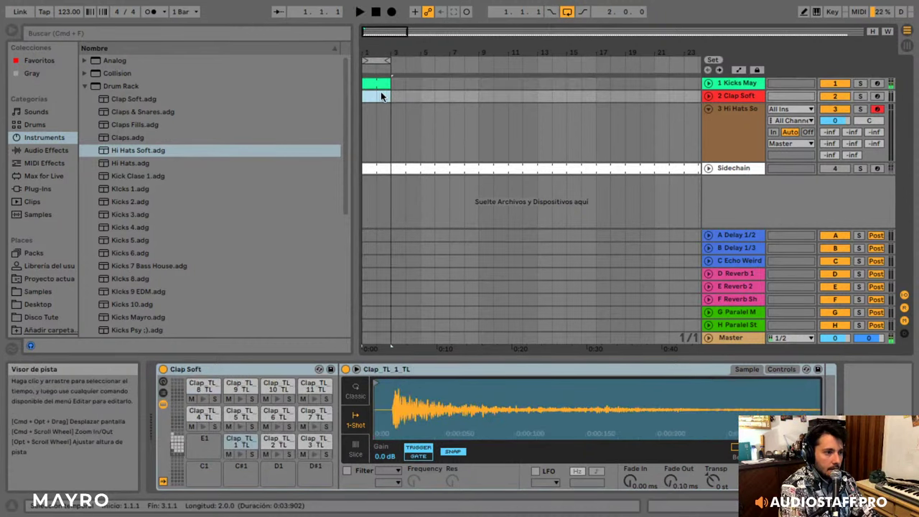
{"action": "right_click", "coordinate": [363, 94]}
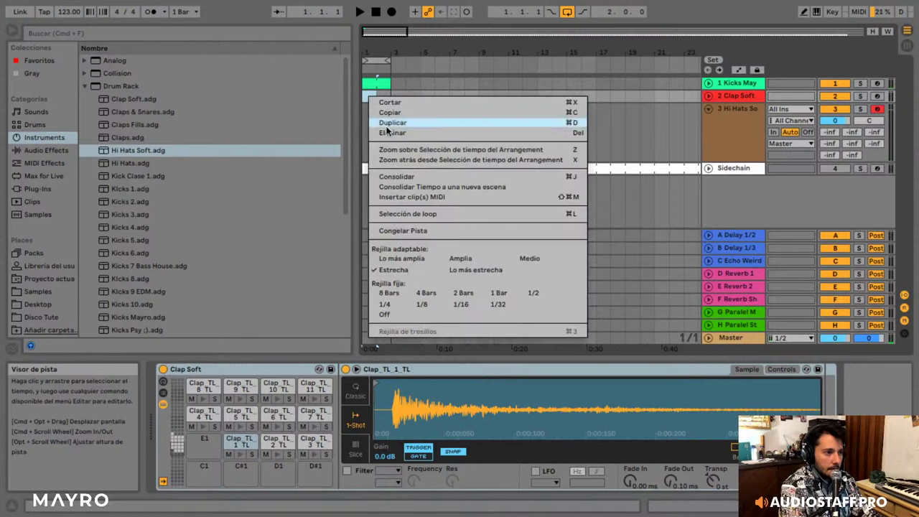
{"action": "left_click", "coordinate": [417, 191]}
{"action": "left_click_drag", "start_coordinate": [388, 61], "coordinate": [375, 61]}
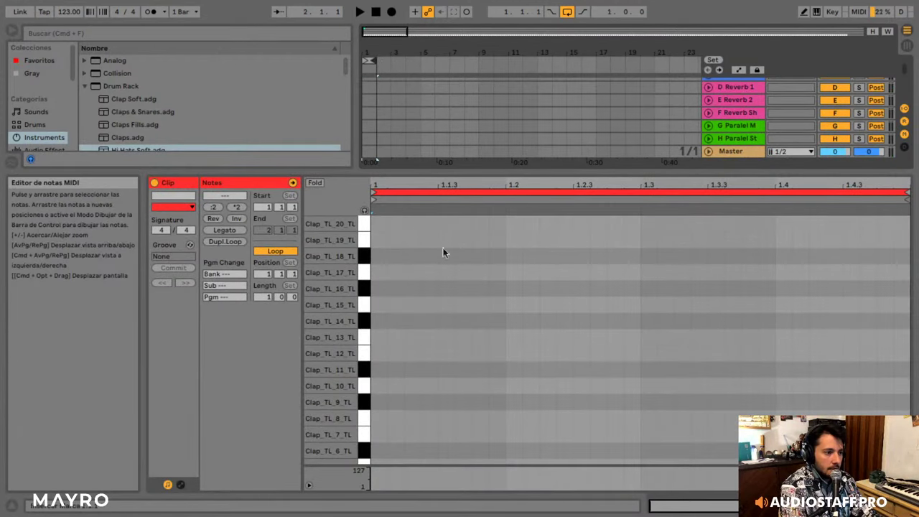
- Add Clap_TL_12 notes on beats 1.2 and 1.4 of the clap clip
{"action": "double_click", "coordinate": [336, 346]}
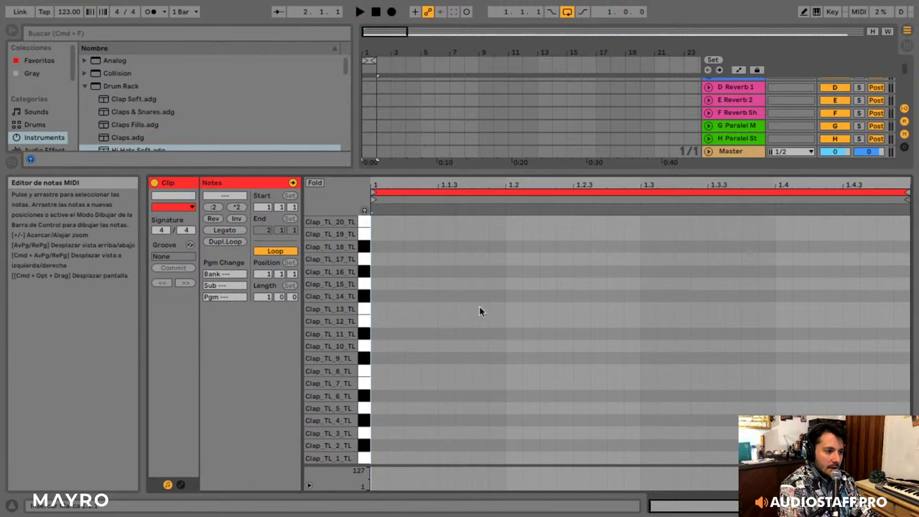
{"action": "double_click", "coordinate": [511, 320]}
{"action": "double_click", "coordinate": [680, 322]}
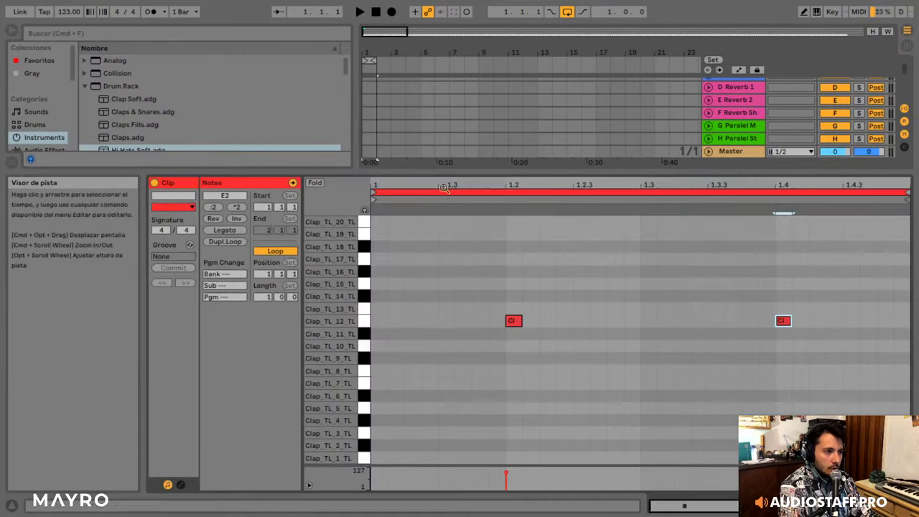
- Play the loop briefly and move both clap notes down to the Clap_TL_11 sample
{"action": "left_click_drag", "start_coordinate": [479, 274], "coordinate": [757, 359]}
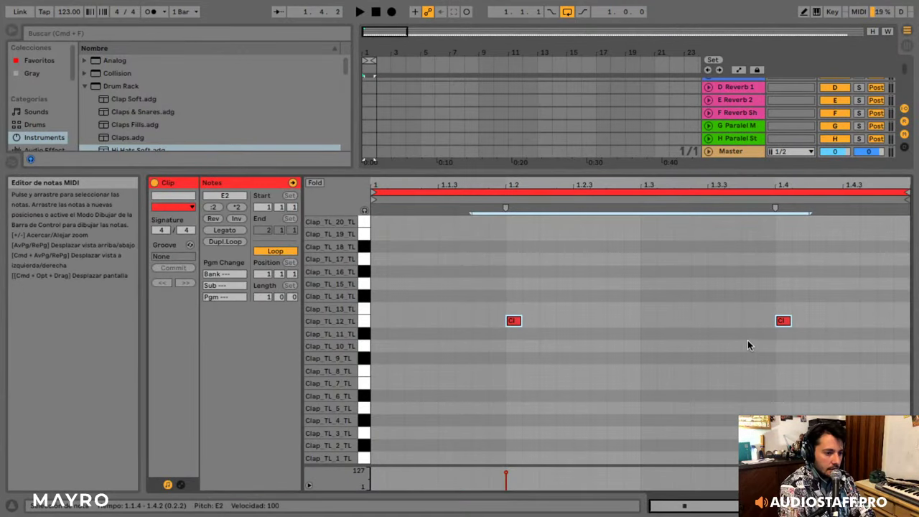
{"action": "key", "text": "space"}
{"action": "key", "text": "space"}
{"action": "key", "text": "Down"}
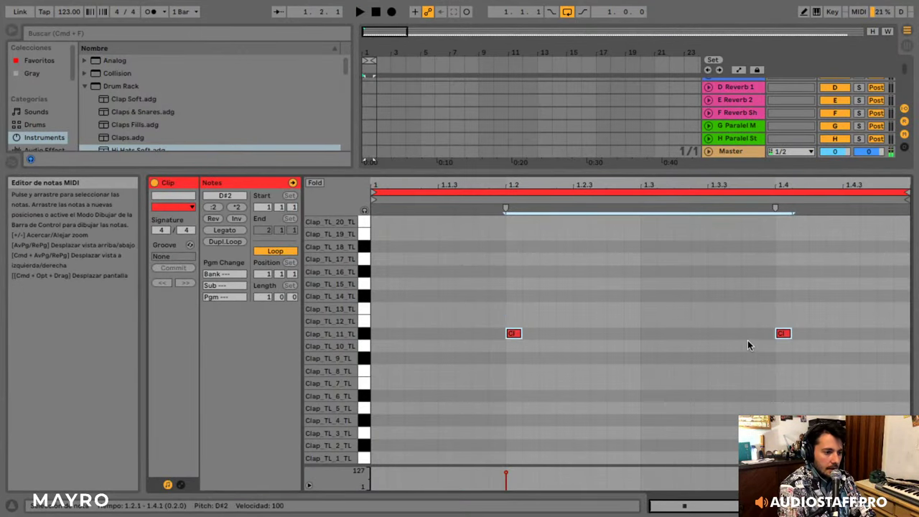
- Audition neighbouring clap samples down to Clap_TL_8 by shifting both notes during playback, returning them to Clap_TL_11
{"action": "left_click_drag", "start_coordinate": [428, 261], "coordinate": [835, 334]}
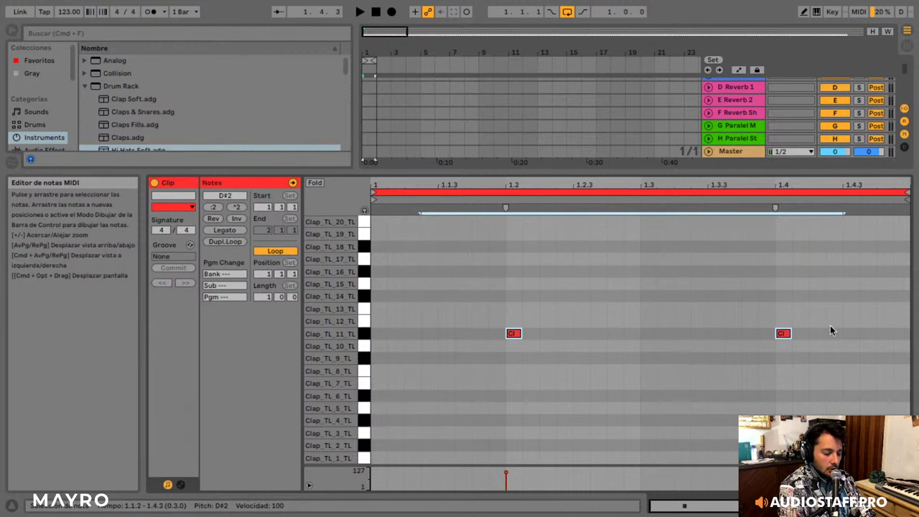
{"action": "key", "text": "Up"}
{"action": "key", "text": "Down"}
{"action": "key", "text": "space"}
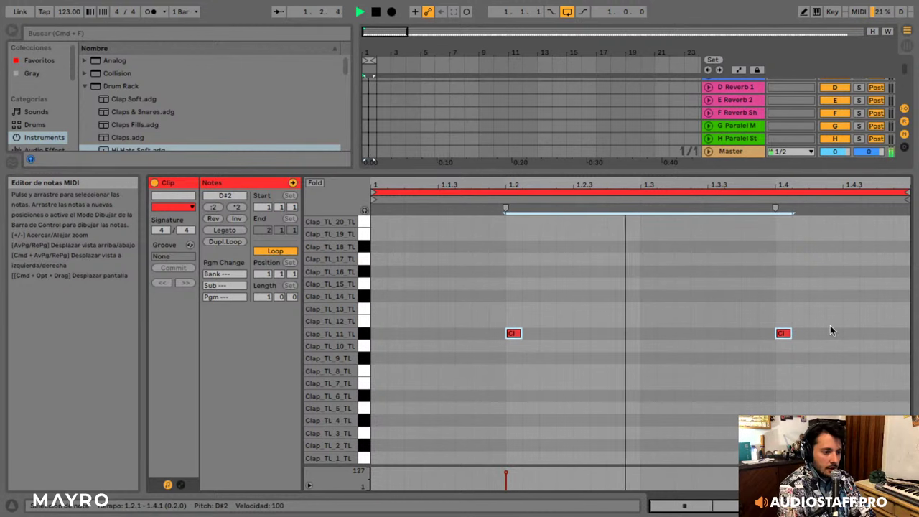
{"action": "key", "text": "Down"}
{"action": "key", "text": "Down"}
{"action": "key", "text": "Down"}
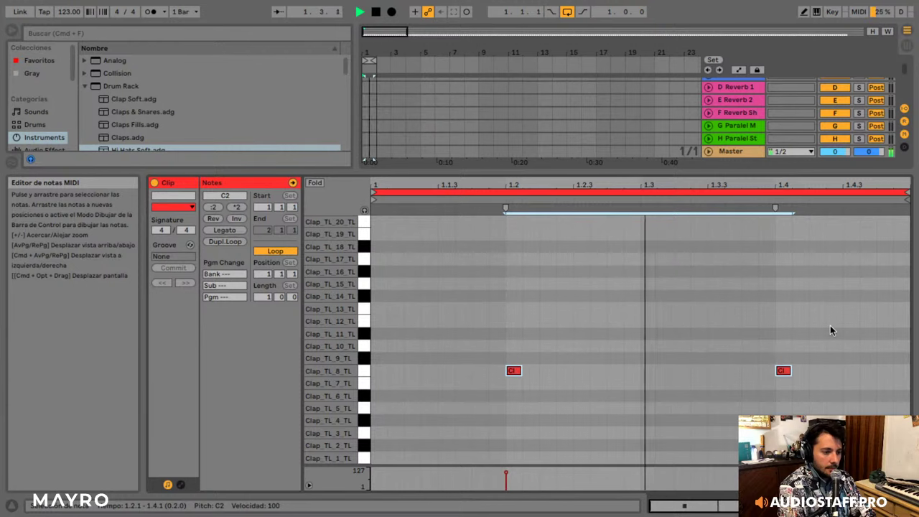
{"action": "key", "text": "Up"}
{"action": "key", "text": "Up"}
{"action": "key", "text": "Up"}
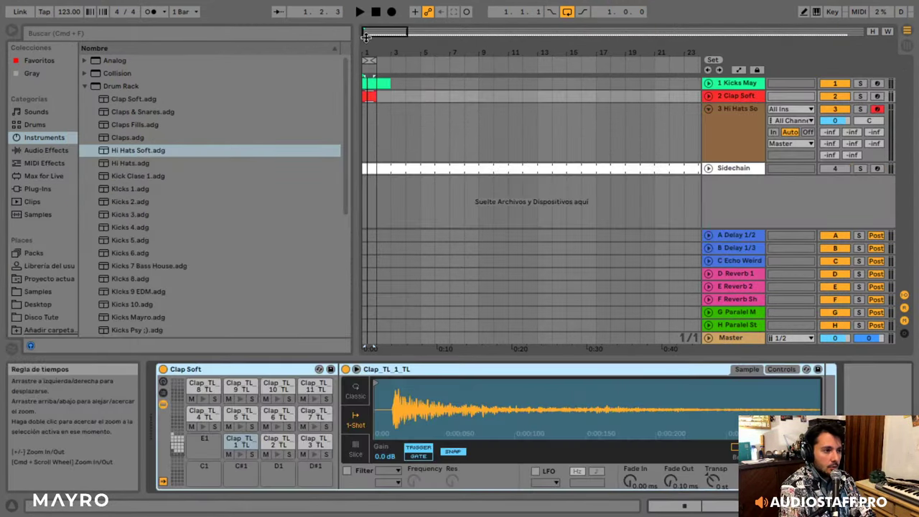
- Delete the second bar of the Kicks Mayro clip, leaving a one-bar kick clip above the clap clip
{"action": "left_click_drag", "start_coordinate": [377, 36], "coordinate": [379, 60]}
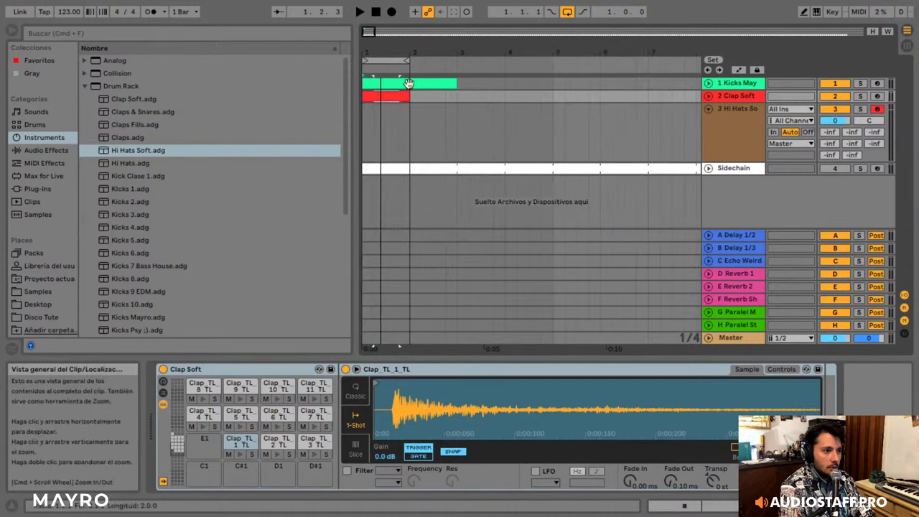
{"action": "left_click", "coordinate": [401, 99]}
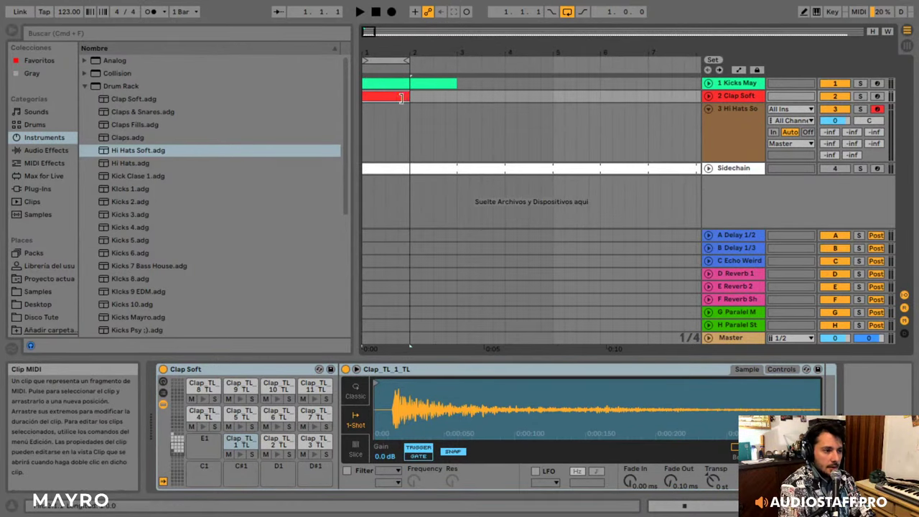
{"action": "left_click_drag", "start_coordinate": [403, 97], "coordinate": [458, 98]}
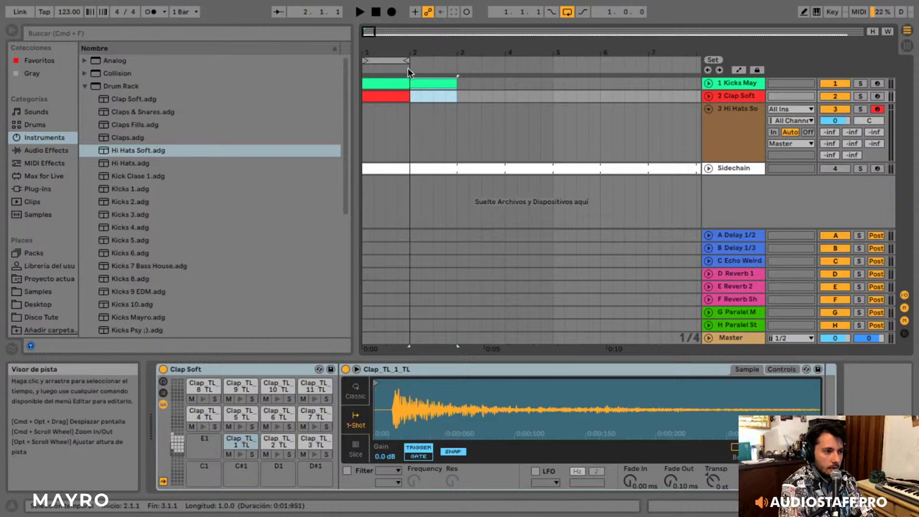
{"action": "left_click_drag", "start_coordinate": [408, 72], "coordinate": [408, 80]}
{"action": "key", "text": "Delete"}
- Open the clap clip and listen to its notes together with the kick in the one-bar loop
{"action": "double_click", "coordinate": [397, 92]}
{"action": "key", "text": "space"}
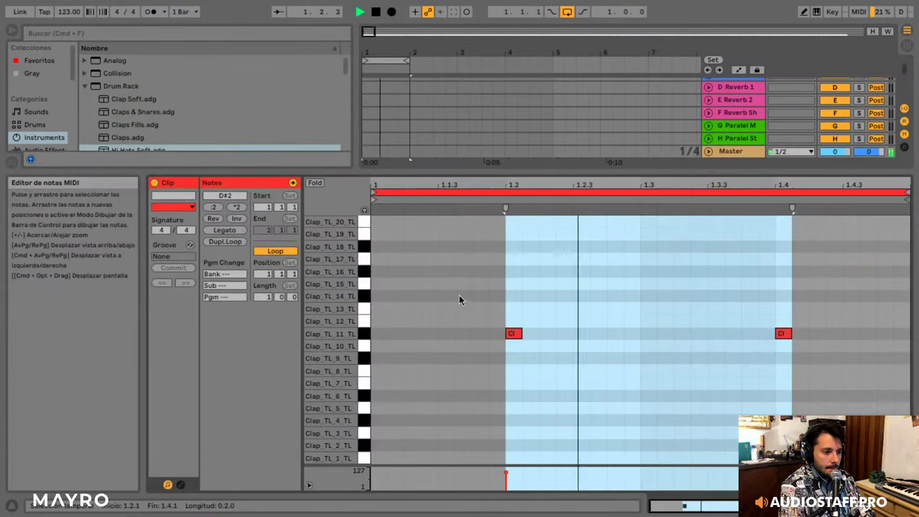
{"action": "left_click_drag", "start_coordinate": [470, 302], "coordinate": [897, 395]}
{"action": "left_click", "coordinate": [840, 506]}
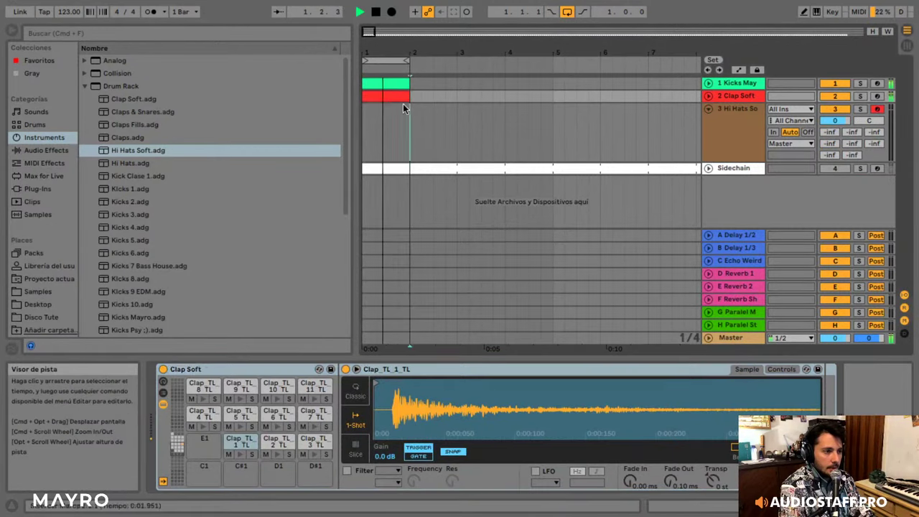
- Insert an empty one-bar MIDI clip at the start of the Hi Hats Soft track and stop playback
{"action": "left_click_drag", "start_coordinate": [403, 108], "coordinate": [380, 116]}
{"action": "right_click", "coordinate": [380, 116]}
{"action": "left_click", "coordinate": [413, 219]}
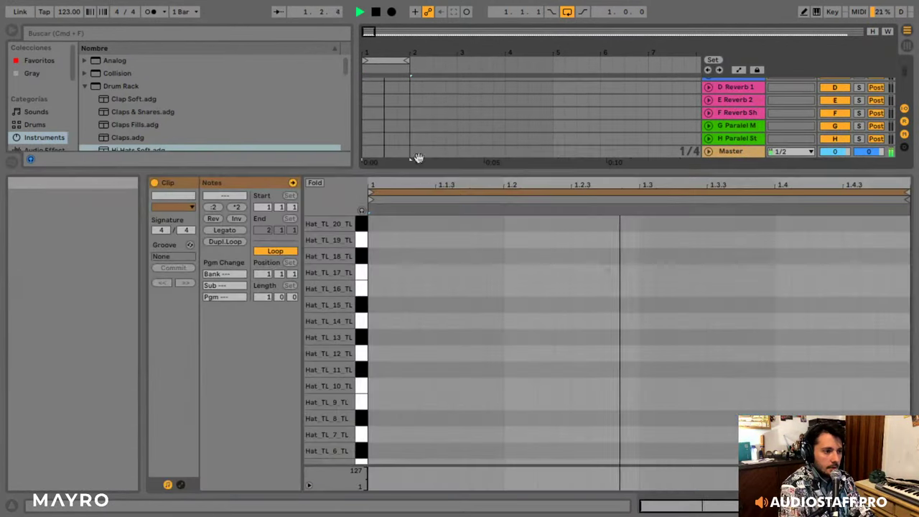
{"action": "key", "text": "space"}
- Add Hat_TL_14 notes on the offbeats 1.1.3, 1.2.3, 1.3.3 and 1.4.3 of the hi-hat clip
{"action": "double_click", "coordinate": [442, 321]}
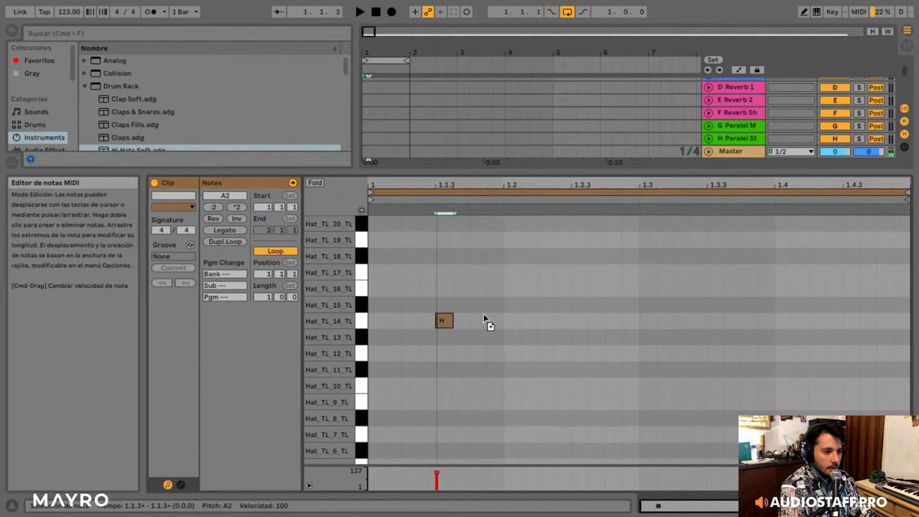
{"action": "double_click", "coordinate": [579, 321]}
{"action": "double_click", "coordinate": [714, 321]}
{"action": "double_click", "coordinate": [833, 321]}
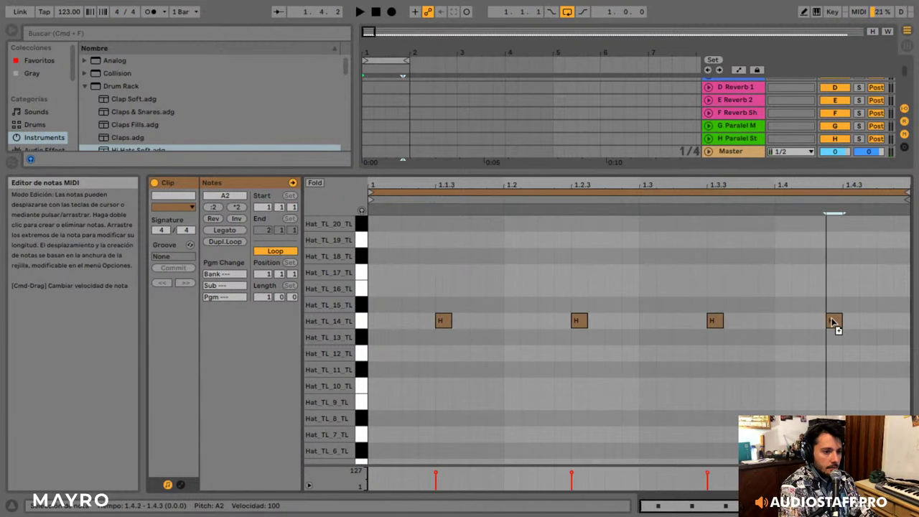
{"action": "left_click_drag", "start_coordinate": [832, 321], "coordinate": [852, 321]}
- Play the loop and transpose all four hi-hat notes from Hat_TL_14 down to Hat_TL_2, auditioning each sample on the way
{"action": "key", "text": "space"}
{"action": "left_click_drag", "start_coordinate": [870, 271], "coordinate": [265, 332]}
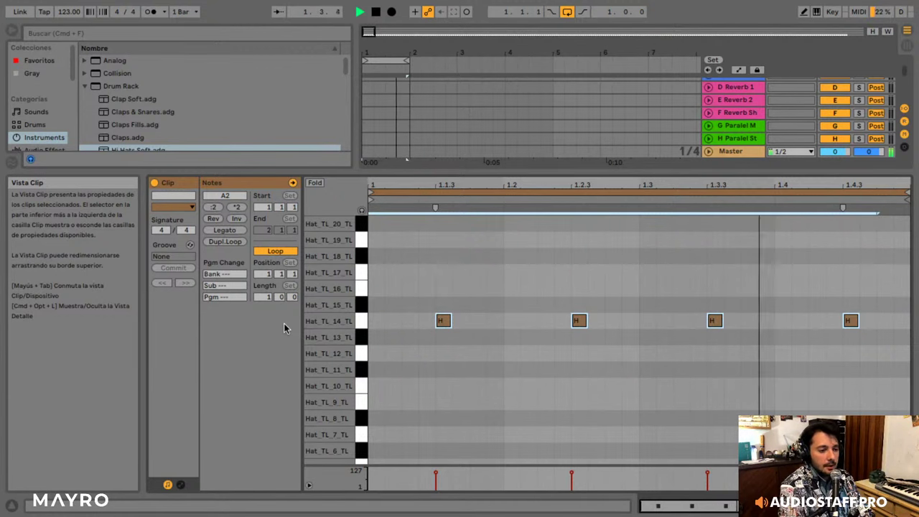
{"action": "key", "text": "Down"}
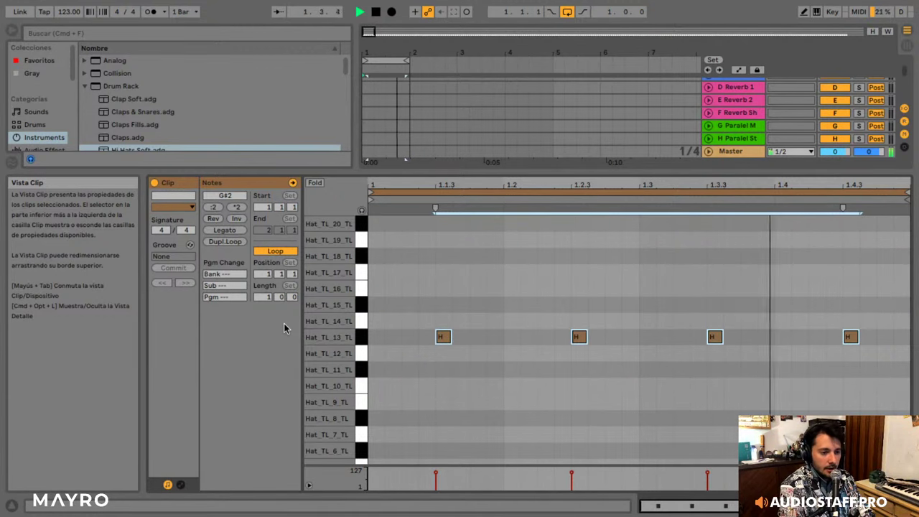
{"action": "key", "text": "Down"}
{"action": "key", "text": "Down"}
{"action": "key", "text": "Down"}
{"action": "key", "text": "Down"}
{"action": "left_click_drag", "start_coordinate": [335, 351], "coordinate": [317, 350]}
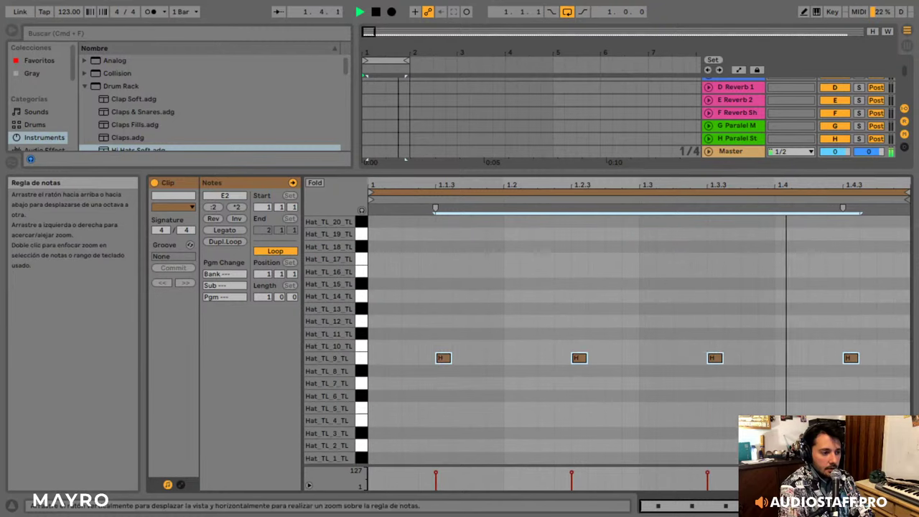
{"action": "key", "text": "Down"}
{"action": "key", "text": "Down"}
{"action": "key", "text": "Down"}
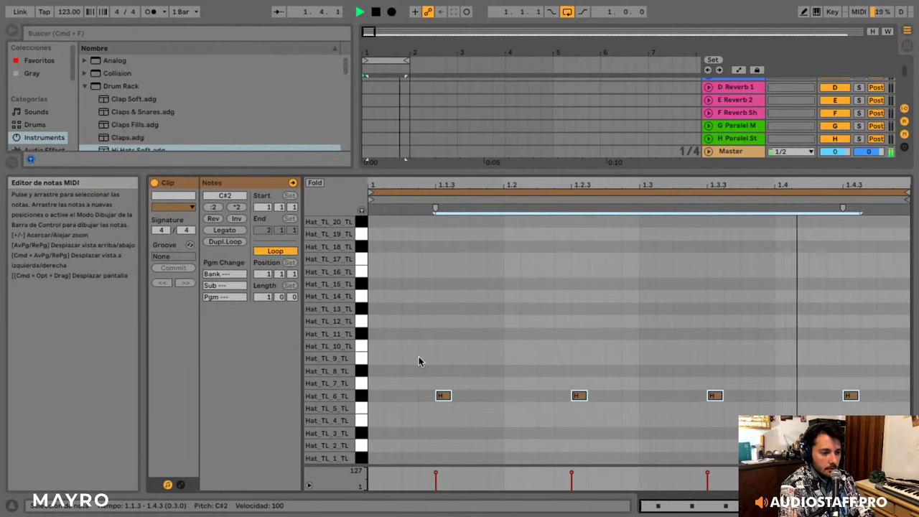
{"action": "key", "text": "Down"}
{"action": "key", "text": "Down"}
{"action": "key", "text": "Down"}
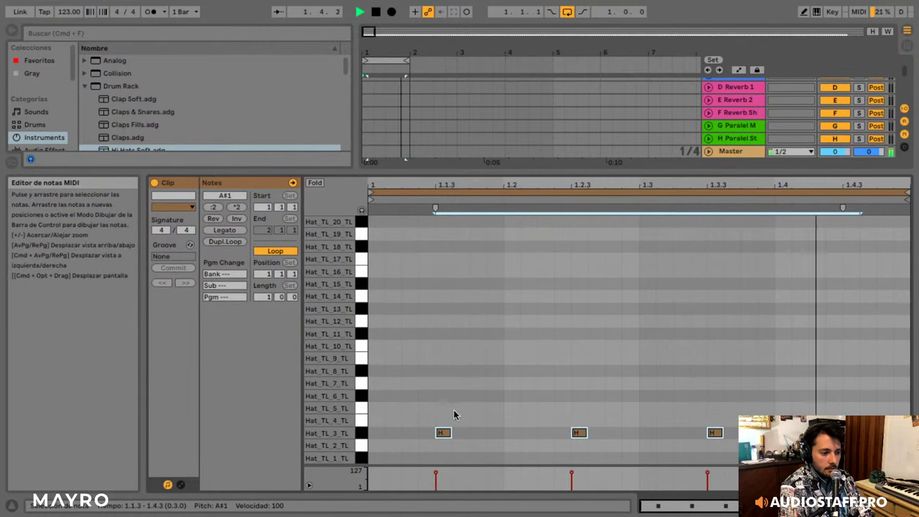
{"action": "key", "text": "Down"}
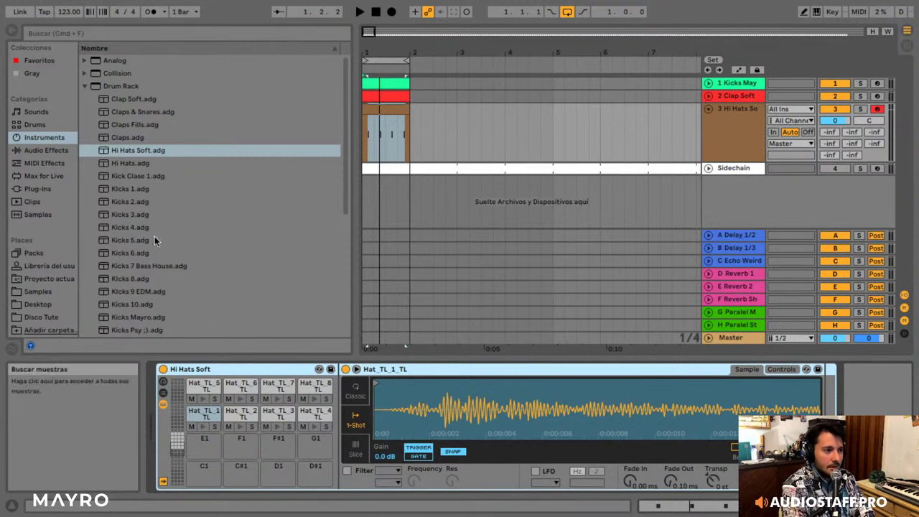
{"action": "left_click_drag", "start_coordinate": [375, 33], "coordinate": [374, 25]}
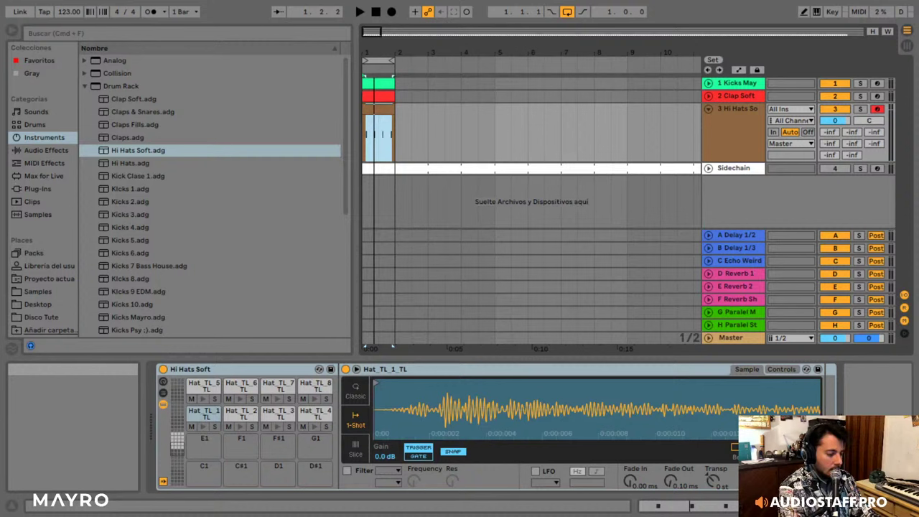
{"action": "left_click", "coordinate": [410, 168]}
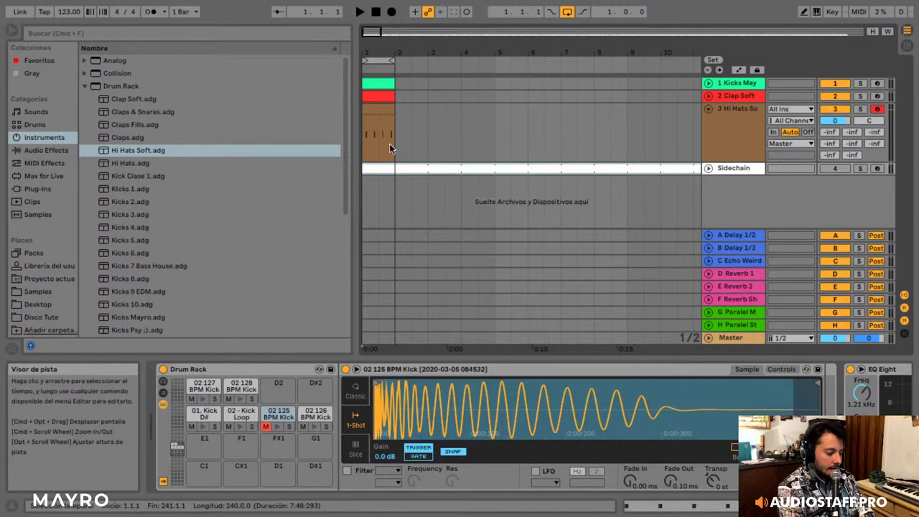
{"action": "left_click", "coordinate": [370, 120]}
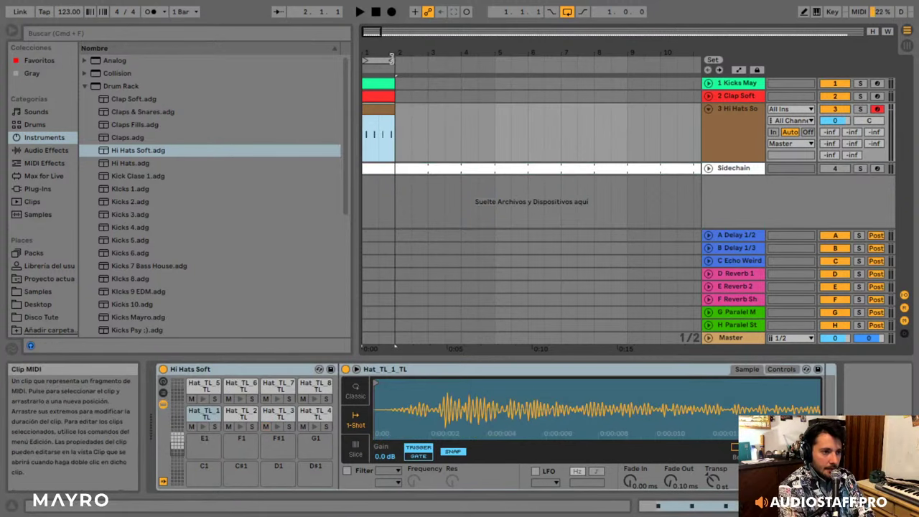
{"action": "left_click_drag", "start_coordinate": [378, 33], "coordinate": [367, 48]}
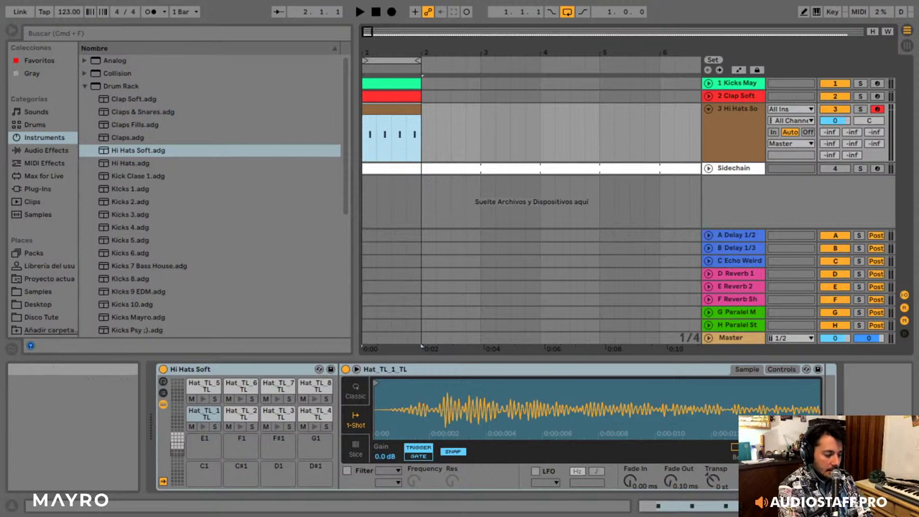
{"action": "left_click", "coordinate": [393, 99]}
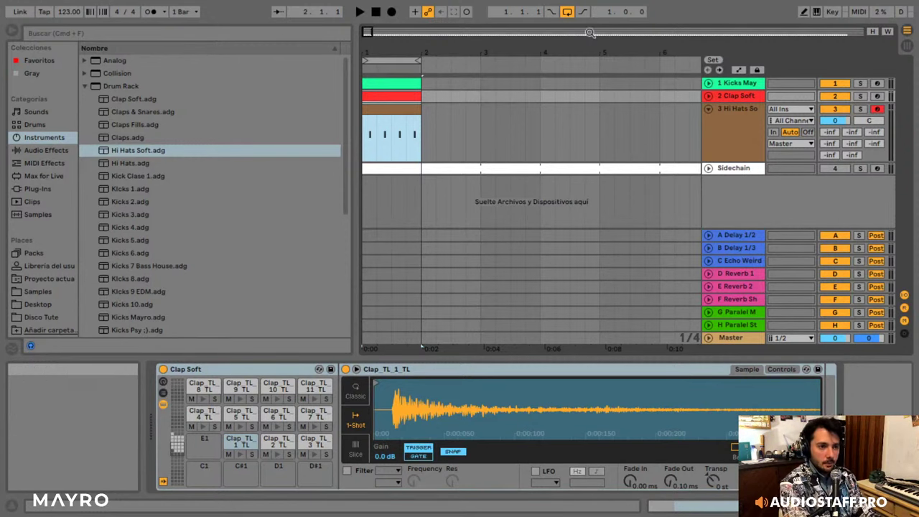
- Try the Kicks Mayro track's volume at -16.6 dB while the loop plays, briefly toggling the hi-hat track's solo
{"action": "left_click", "coordinate": [708, 83]}
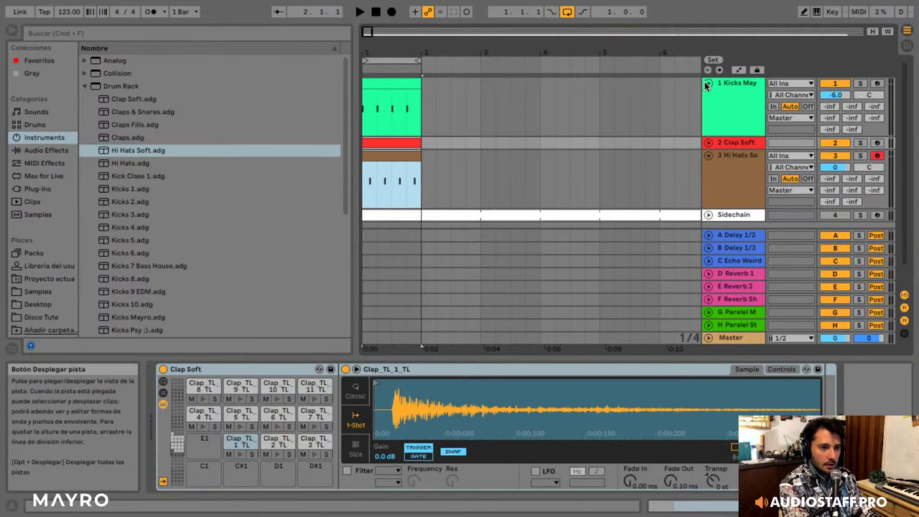
{"action": "left_click", "coordinate": [836, 95]}
{"action": "key", "text": "space"}
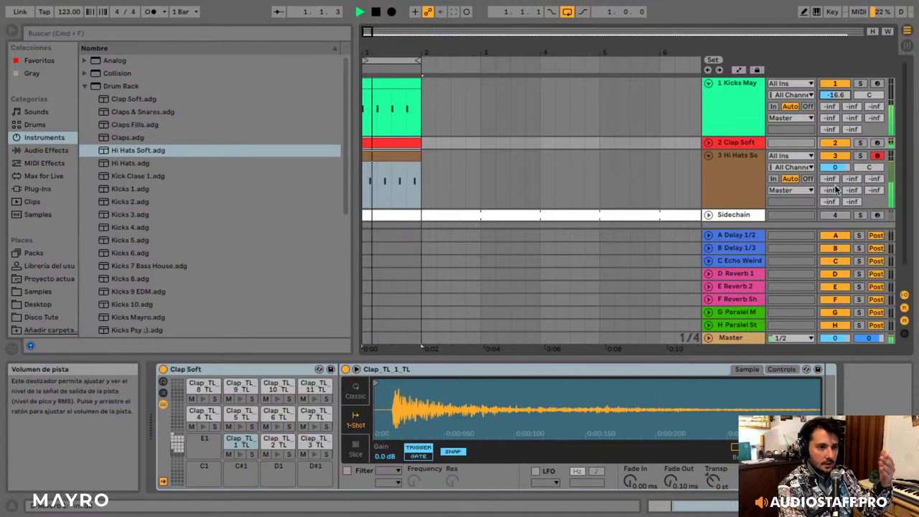
{"action": "left_click", "coordinate": [860, 156]}
{"action": "left_click", "coordinate": [860, 156]}
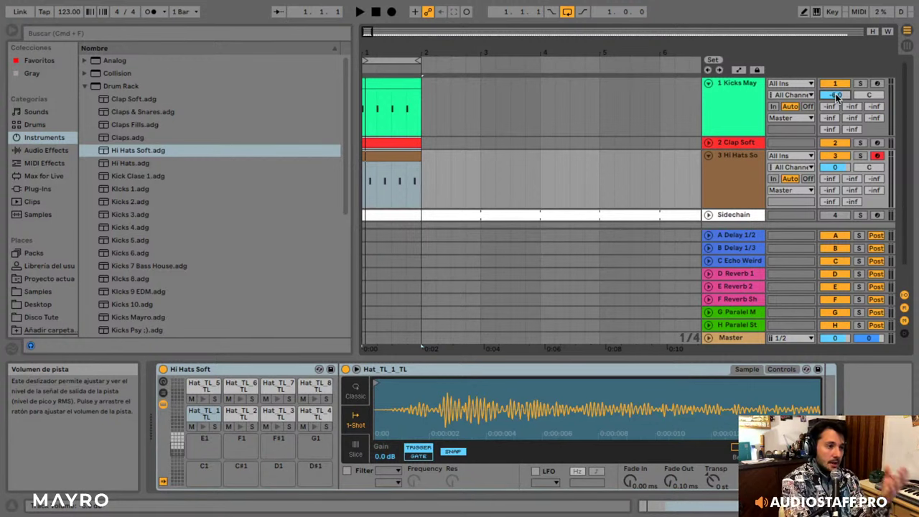
{"action": "left_click", "coordinate": [708, 83]}
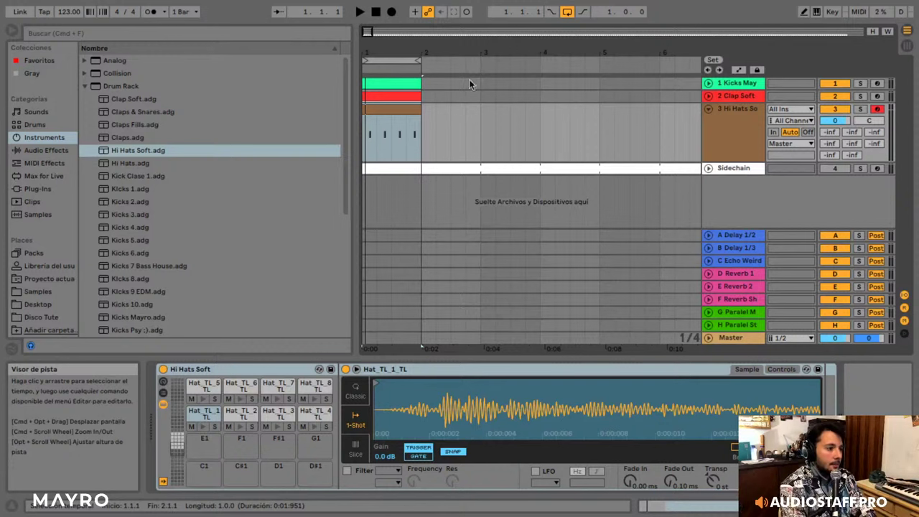
{"action": "left_click", "coordinate": [406, 109]}
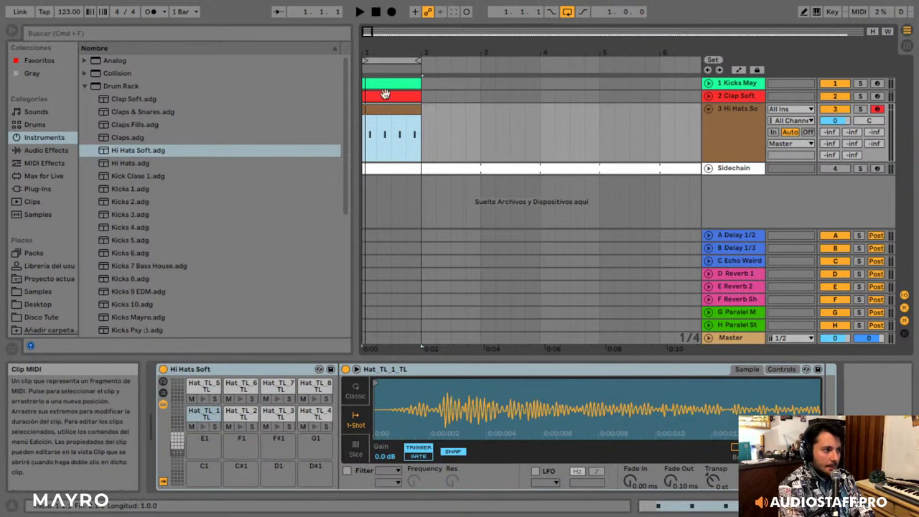
- Open the Catalyst Samples - Complete Melodic Techno pack inside the Samples Melodic Techno folder of the sample library
{"action": "left_click", "coordinate": [180, 87]}
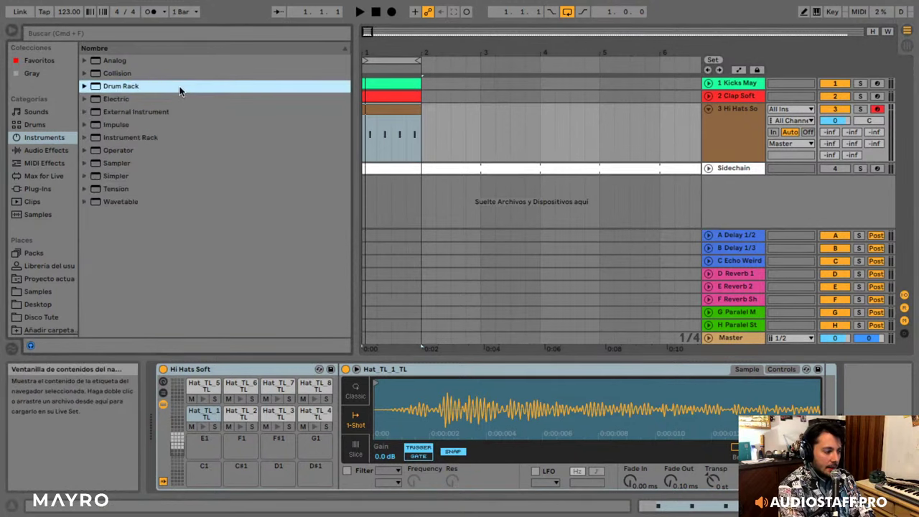
{"action": "left_click", "coordinate": [52, 291]}
{"action": "scroll", "coordinate": [153, 272], "scroll_direction": "down", "scroll_amount": 2}
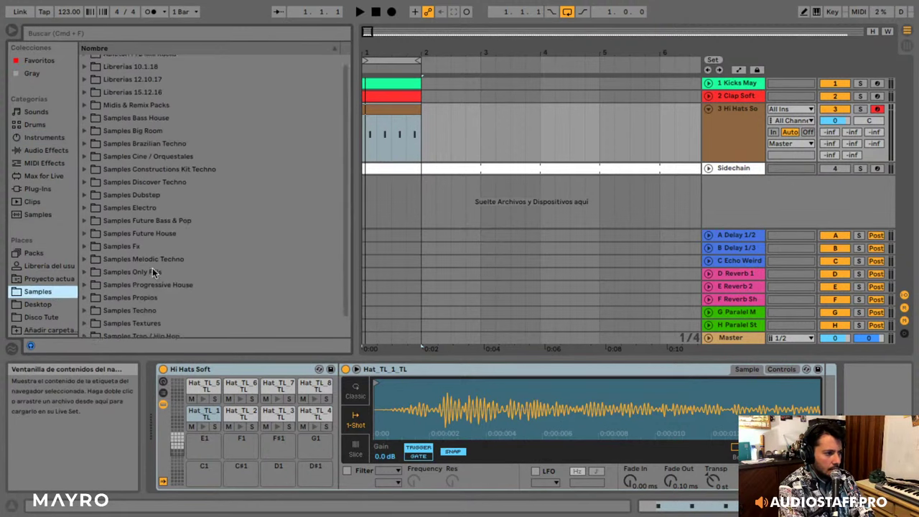
{"action": "scroll", "coordinate": [174, 257], "scroll_direction": "up", "scroll_amount": 1}
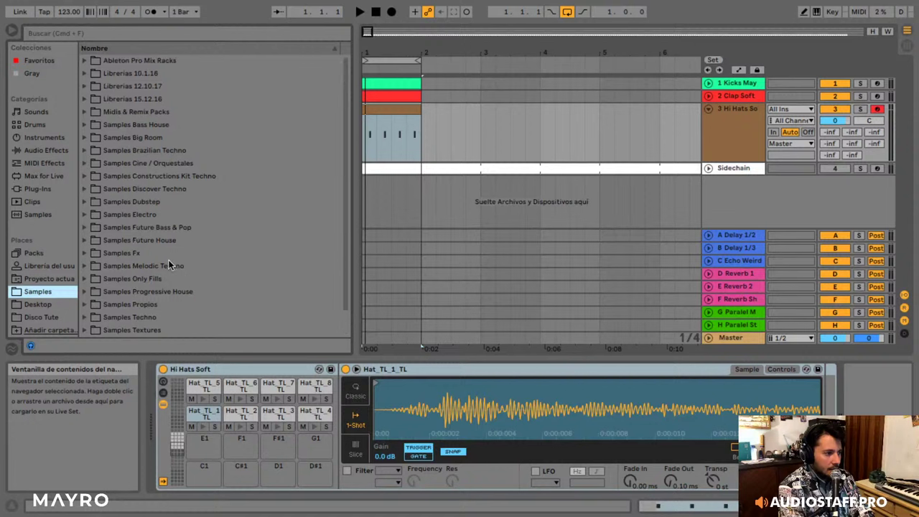
{"action": "left_click", "coordinate": [170, 265]}
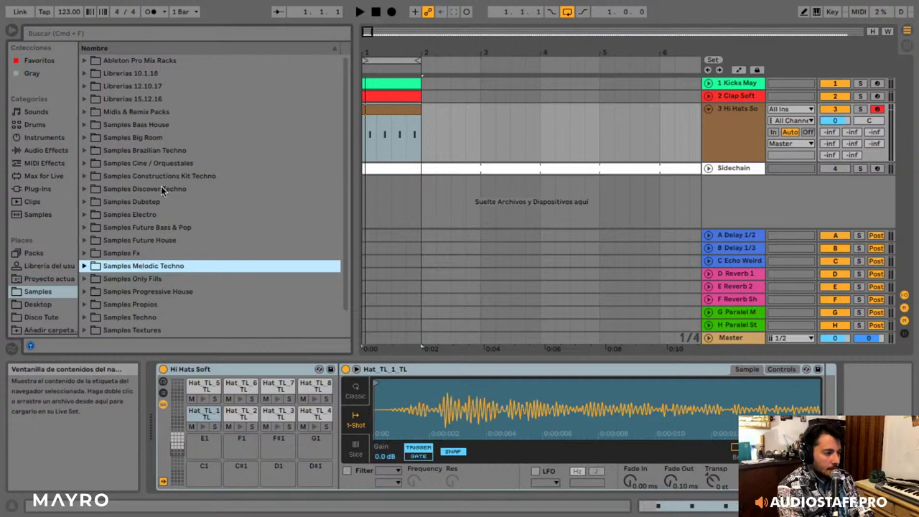
{"action": "key", "text": "Right"}
{"action": "key", "text": "Down"}
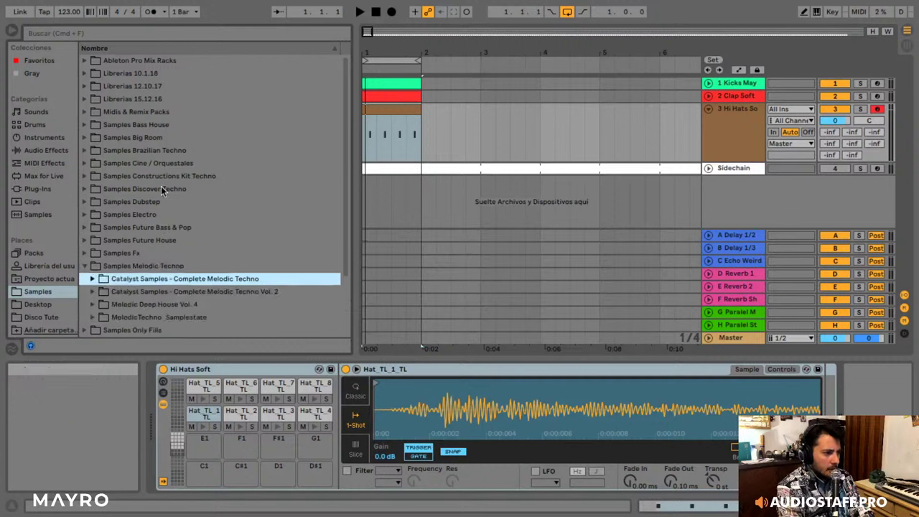
{"action": "key", "text": "Right"}
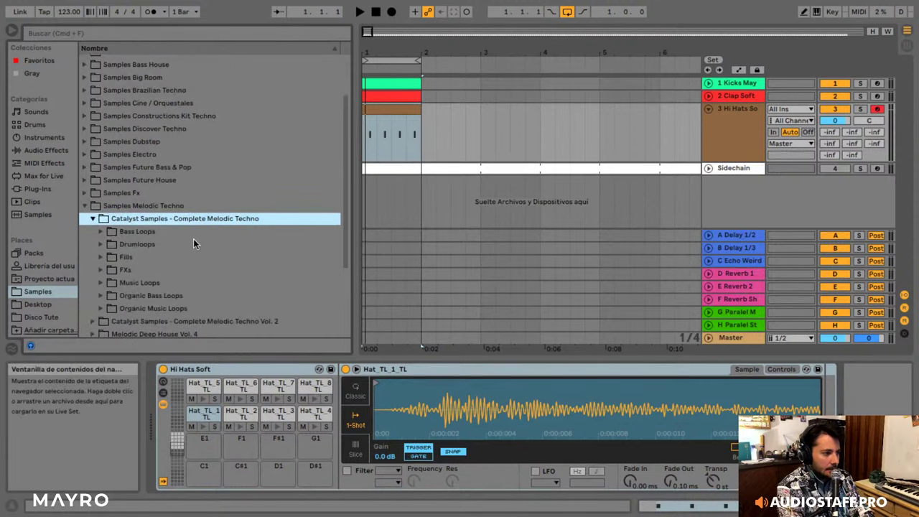
- Browse the first loops in the pack's Drumloops folder and collapse the Samples Melodic Techno folder
{"action": "key", "text": "Down"}
{"action": "key", "text": "Down"}
{"action": "key", "text": "Right"}
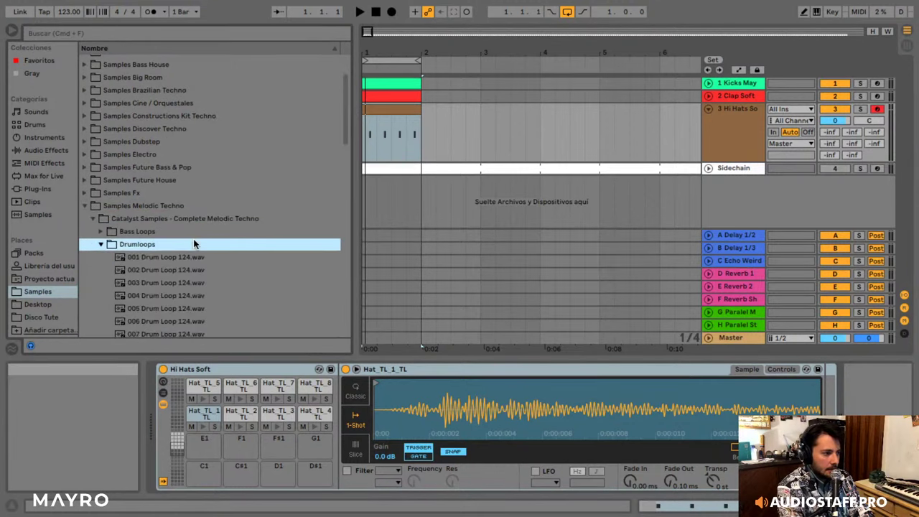
{"action": "key", "text": "Down"}
{"action": "key", "text": "Down"}
{"action": "key", "text": "Left"}
{"action": "key", "text": "Left"}
{"action": "key", "text": "Left"}
{"action": "key", "text": "Left"}
{"action": "key", "text": "Left"}
{"action": "key", "text": "Left"}
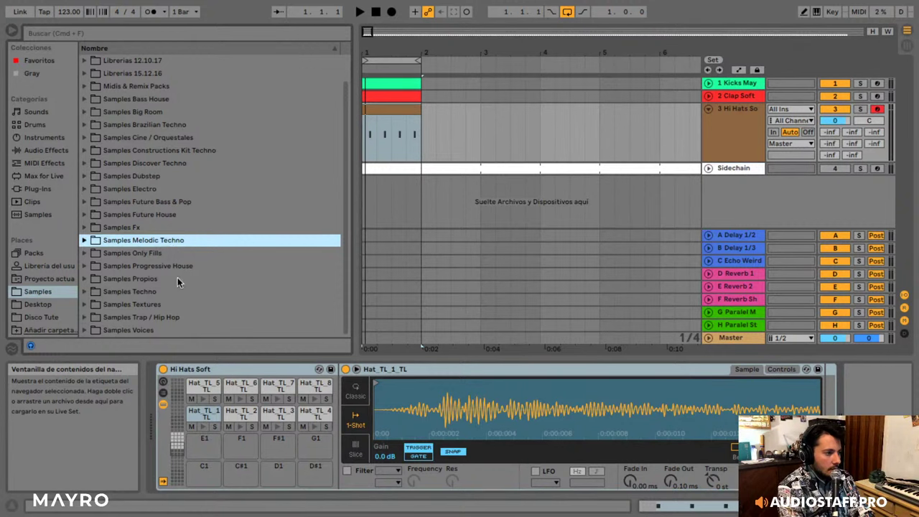
{"action": "scroll", "coordinate": [172, 275], "scroll_direction": "up", "scroll_amount": 2}
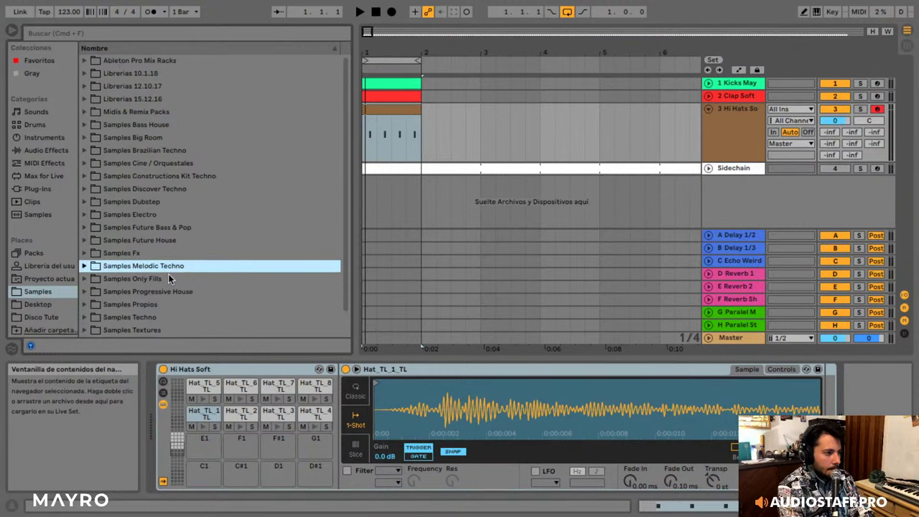
- Expand the Librerias 22.3.19 folder on the Desktop and look into Riemann Industrial Techno 1 WAV
{"action": "left_click", "coordinate": [38, 305]}
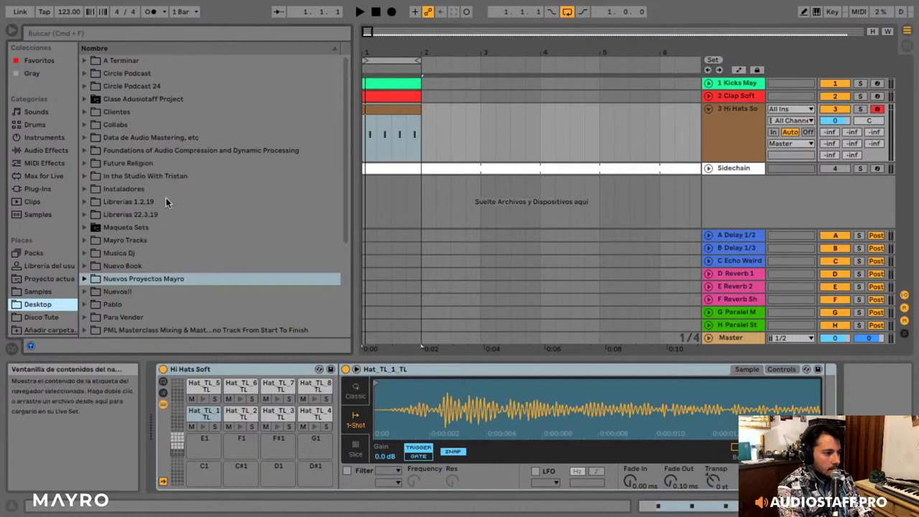
{"action": "left_click", "coordinate": [153, 219]}
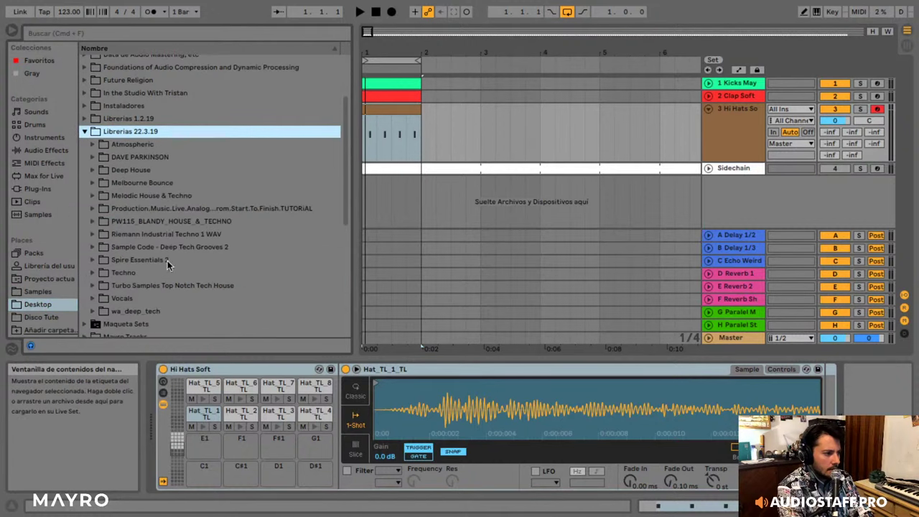
{"action": "key", "text": "Left"}
{"action": "key", "text": "Right"}
{"action": "left_click", "coordinate": [203, 245]}
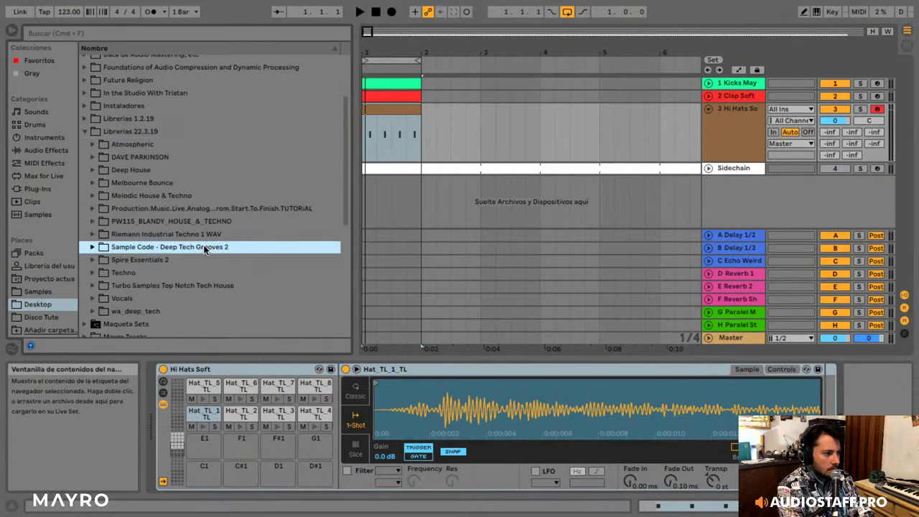
{"action": "key", "text": "Up"}
{"action": "key", "text": "Right"}
{"action": "key", "text": "Left"}
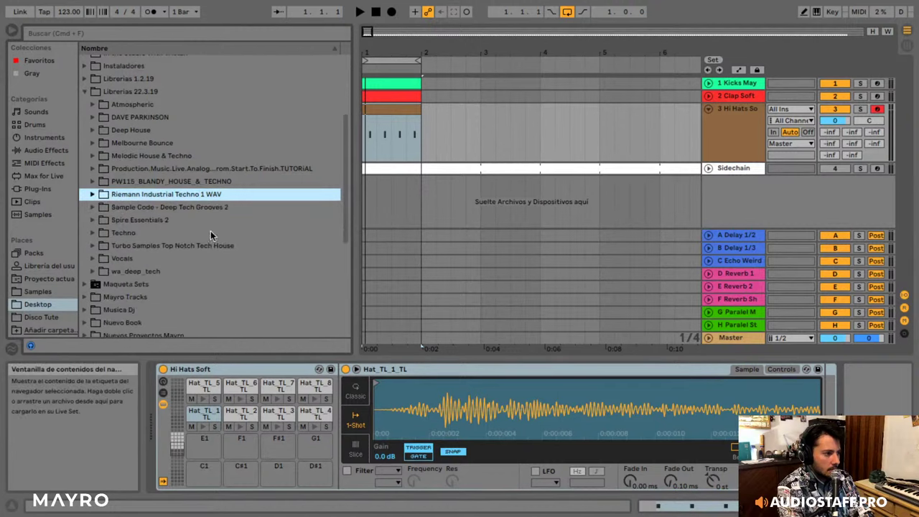
- Open SC_DTG2_DRUM_LOOPS in Sample Code - Deep Tech Grooves 2 and preview SC_DTG2_125_Drum_Loop_01_Full.wav
{"action": "key", "text": "Down"}
{"action": "key", "text": "Right"}
{"action": "left_click", "coordinate": [189, 257]}
{"action": "key", "text": "Right"}
{"action": "key", "text": "Down"}
{"action": "key", "text": "Down"}
{"action": "key", "text": "Down"}
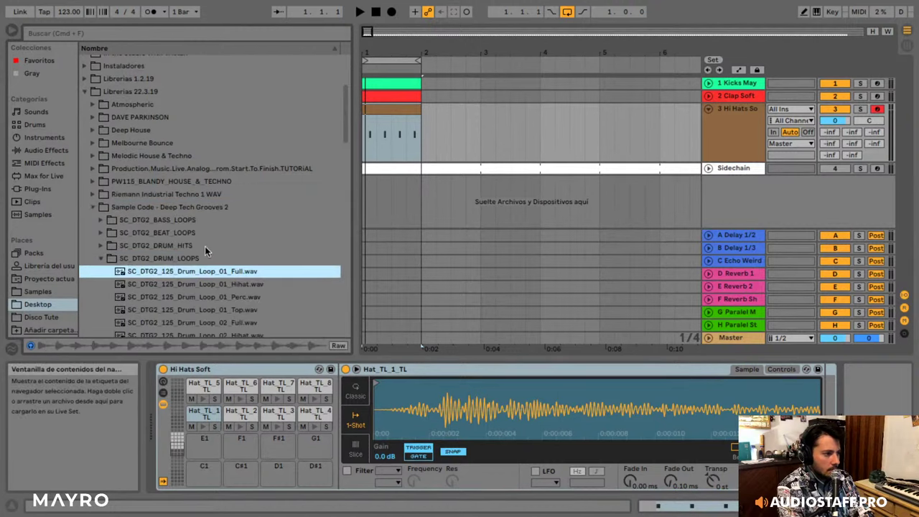
- Audition the Deep Tech Grooves 2 drum loops in sequence from SC_DTG2_125_Drum_Loop_05_Perc.wav through the loop 07 files
{"action": "scroll", "coordinate": [215, 234], "scroll_direction": "down", "scroll_amount": 6}
{"action": "left_click", "coordinate": [181, 202]}
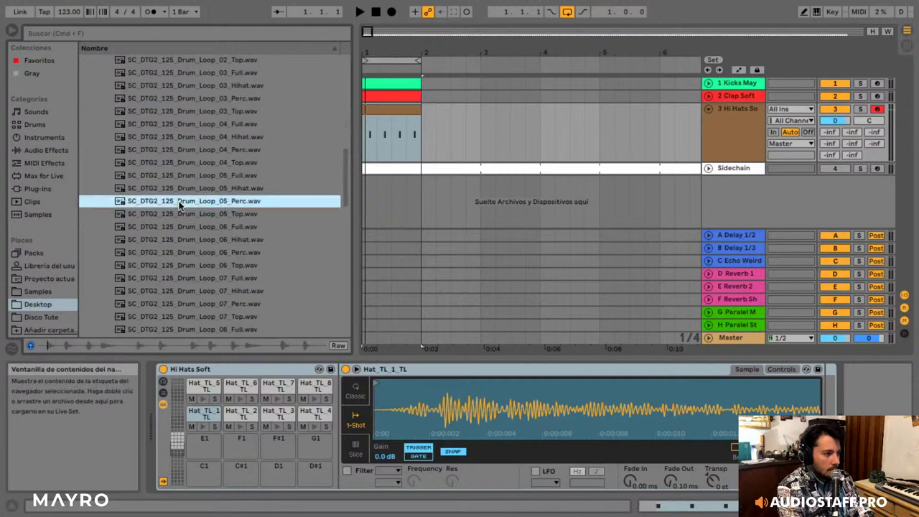
{"action": "key", "text": "Down"}
{"action": "key", "text": "Down"}
{"action": "scroll", "coordinate": [183, 204], "scroll_direction": "down", "scroll_amount": 3}
{"action": "key", "text": "Down"}
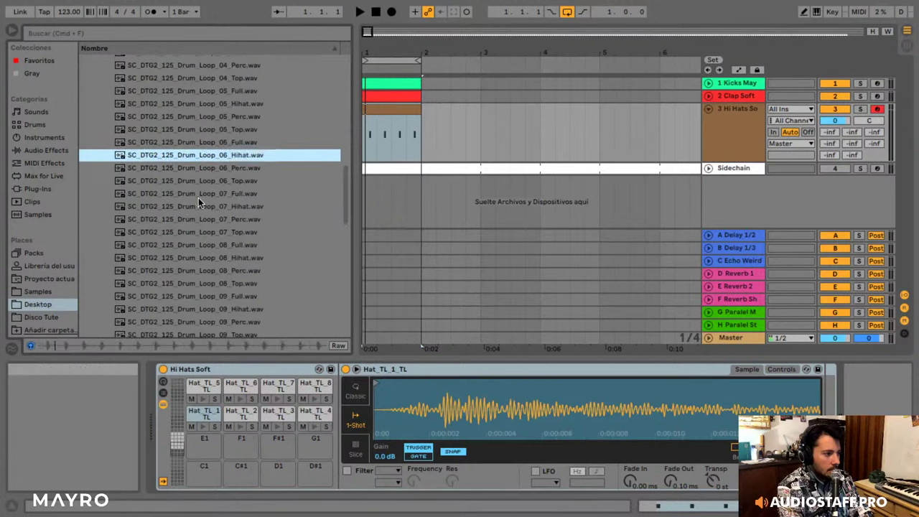
{"action": "key", "text": "Down"}
{"action": "key", "text": "Down"}
{"action": "key", "text": "Down"}
{"action": "key", "text": "Down"}
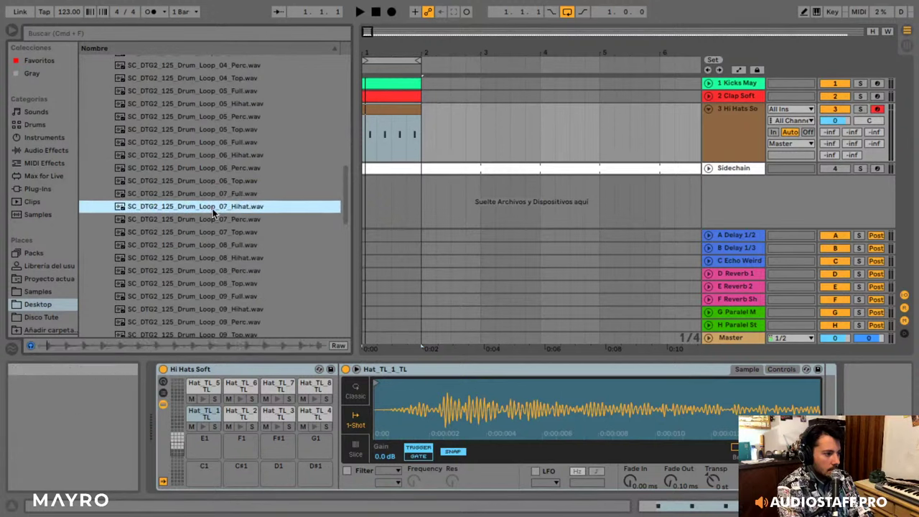
{"action": "key", "text": "Down"}
{"action": "scroll", "coordinate": [213, 214], "scroll_direction": "up", "scroll_amount": 2}
{"action": "key", "text": "Down"}
- Collapse the Sample Code - Deep Tech Grooves 2 folder and select the PW115_BLANDY_HOUSE_&_TECHNO folder
{"action": "key", "text": "Left"}
{"action": "key", "text": "Left"}
{"action": "scroll", "coordinate": [213, 214], "scroll_direction": "up", "scroll_amount": 2}
{"action": "key", "text": "Left"}
{"action": "key", "text": "Left"}
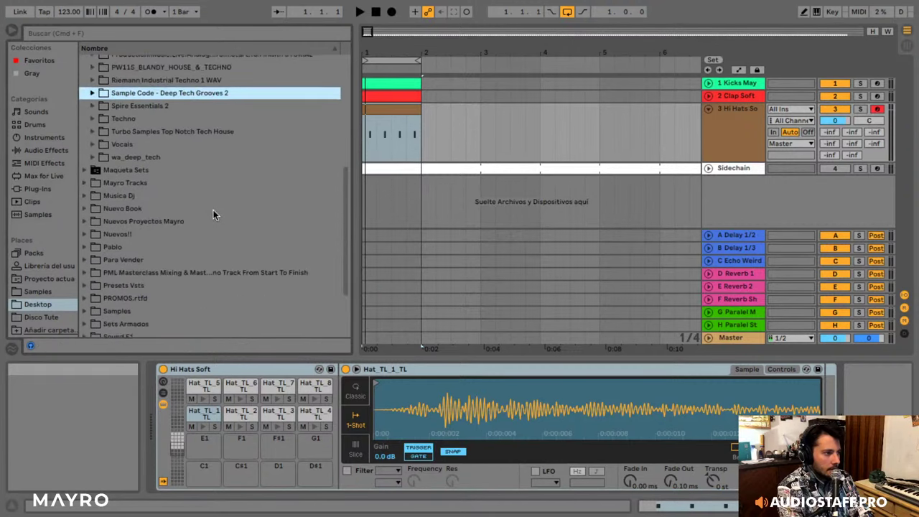
{"action": "scroll", "coordinate": [213, 210], "scroll_direction": "up", "scroll_amount": 2}
{"action": "key", "text": "Up"}
{"action": "key", "text": "Up"}
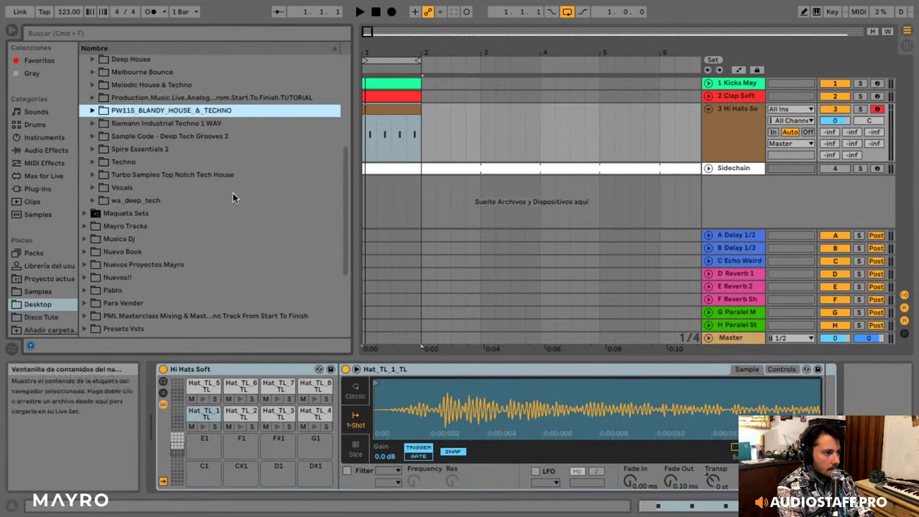
- Look into the PW115_BLANDY_HOUSE_&_TECHNO folder and open the Turbo Samples Top Notch Tech House folder
{"action": "key", "text": "Right"}
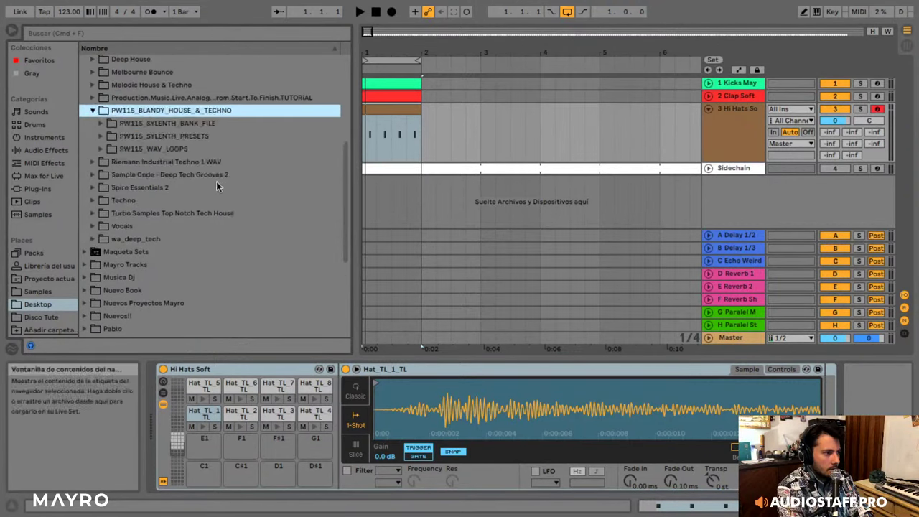
{"action": "left_click", "coordinate": [189, 213]}
{"action": "key", "text": "Right"}
{"action": "key", "text": "Right"}
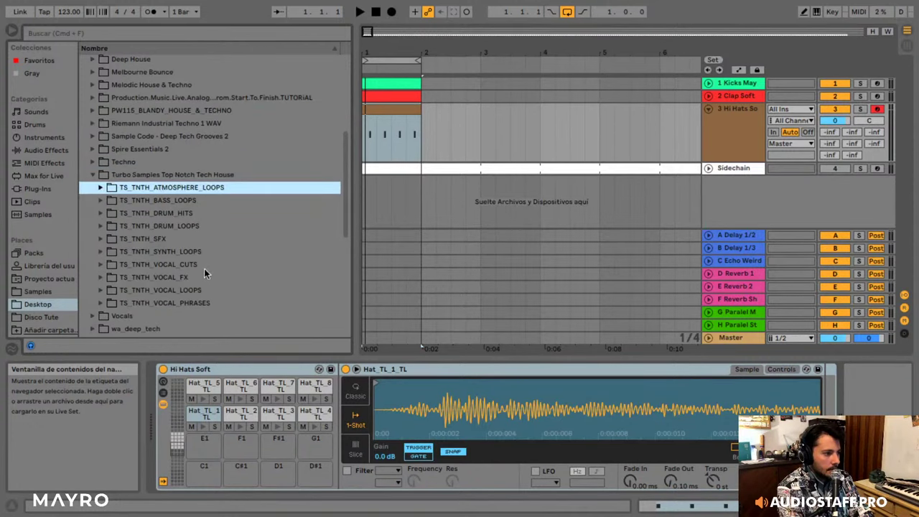
- Open TS_TNTH_DRUM_LOOPS in the Turbo Samples library and preview its first loops up to TS_TNTH_125_Drum_Loop_01_No_Kick.wav
{"action": "left_click", "coordinate": [206, 289]}
{"action": "key", "text": "Right"}
{"action": "key", "text": "Left"}
{"action": "left_click", "coordinate": [200, 226]}
{"action": "key", "text": "Right"}
{"action": "key", "text": "Right"}
{"action": "key", "text": "Down"}
{"action": "scroll", "coordinate": [221, 238], "scroll_direction": "down", "scroll_amount": 2}
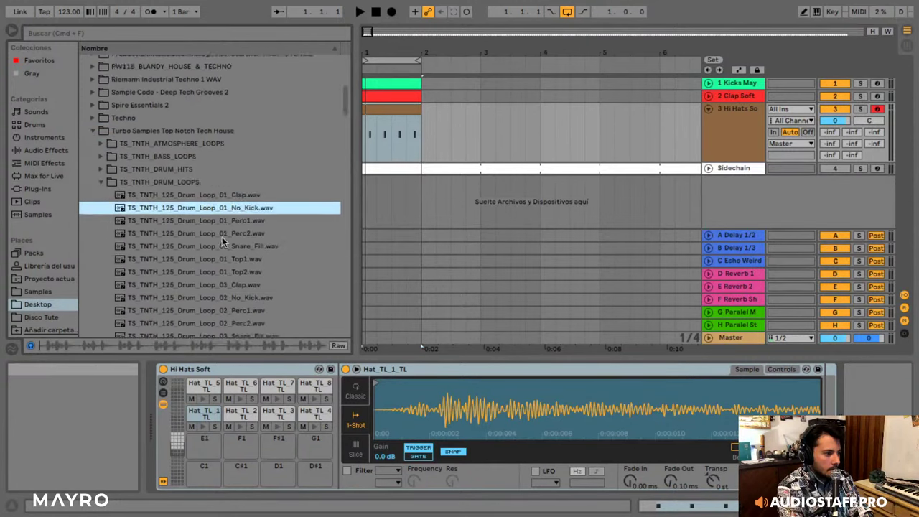
- Audition the loop 01 and 02 files up to TS_TNTH_125_Drum_Loop_02_Perc2.wav and return to TS_TNTH_125_Drum_Loop_01_No_Kick.wav
{"action": "scroll", "coordinate": [218, 227], "scroll_direction": "down", "scroll_amount": 3}
{"action": "key", "text": "Down"}
{"action": "left_click", "coordinate": [212, 204]}
{"action": "key", "text": "Down"}
{"action": "scroll", "coordinate": [215, 201], "scroll_direction": "down", "scroll_amount": 2}
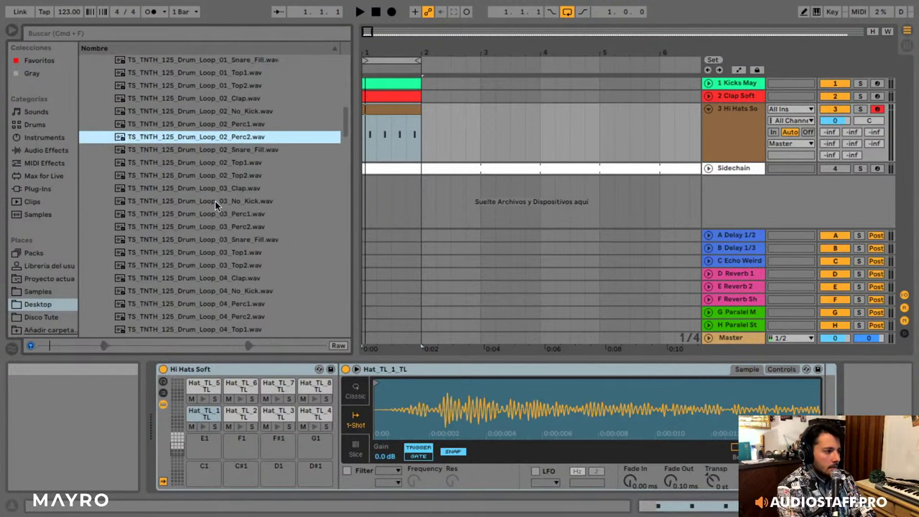
{"action": "key", "text": "Up"}
{"action": "key", "text": "Up"}
{"action": "key", "text": "Up"}
{"action": "key", "text": "Up"}
{"action": "key", "text": "Up"}
{"action": "key", "text": "Up"}
{"action": "key", "text": "Up"}
{"action": "key", "text": "Up"}
{"action": "key", "text": "Up"}
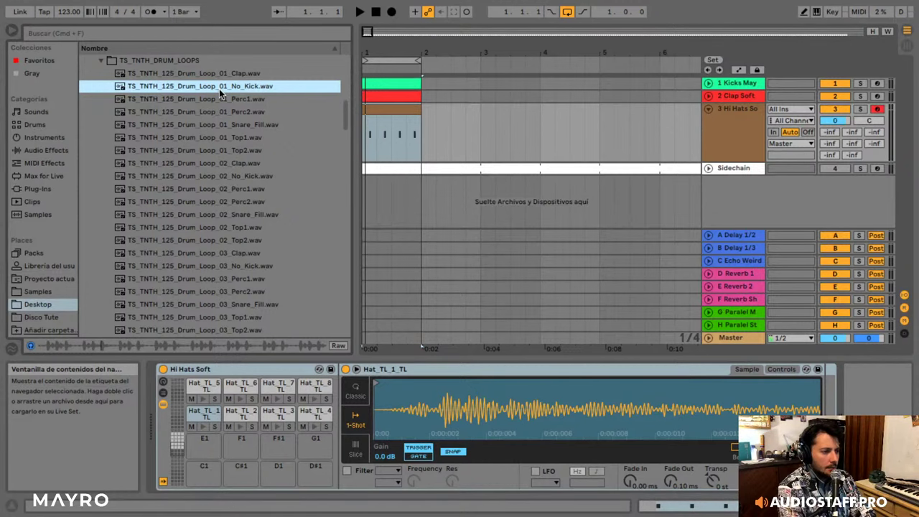
- Insert an audio track below the Hi Hats track and place TS_TNTH_125_Drum_Loop_01_No_Kick.wav on it at bar 1
{"action": "right_click", "coordinate": [750, 120]}
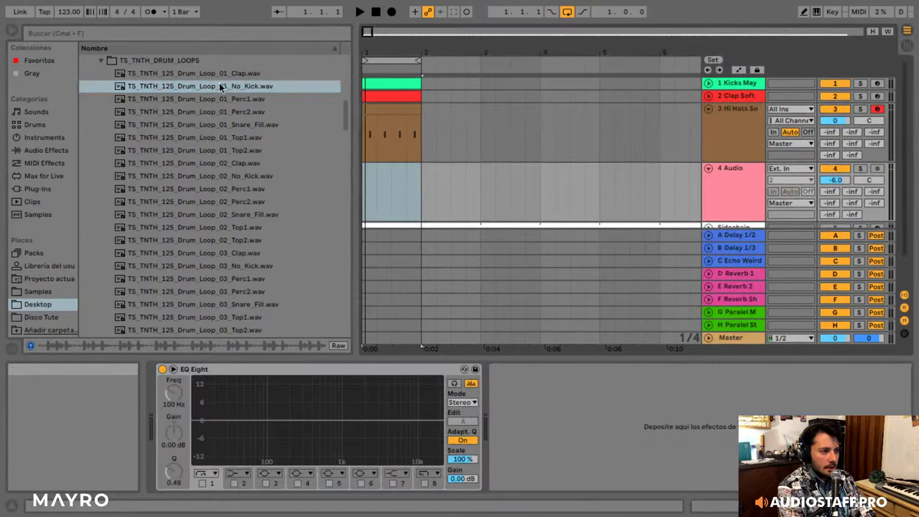
{"action": "left_click_drag", "start_coordinate": [190, 86], "coordinate": [365, 194]}
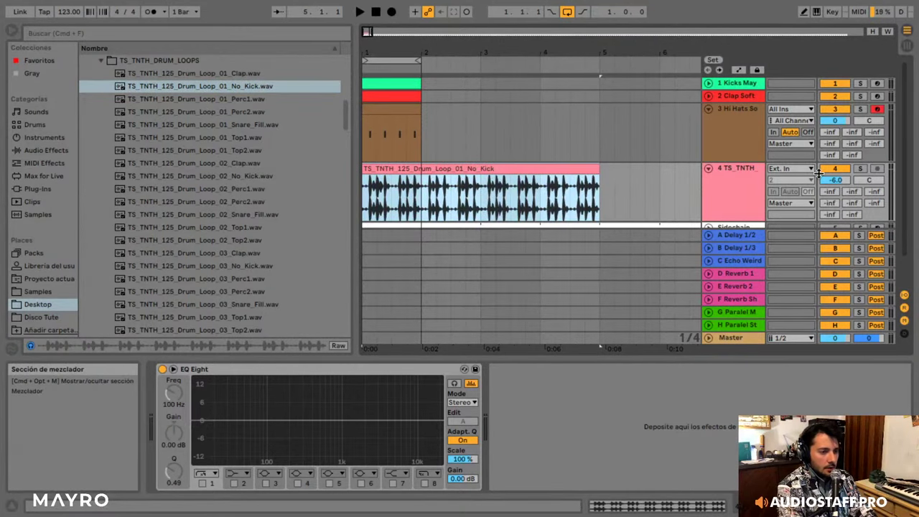
- Set the Clap Soft and Hi Hats track volumes to -6.0 dB while the groove plays, and fold both tracks
{"action": "left_click", "coordinate": [709, 96]}
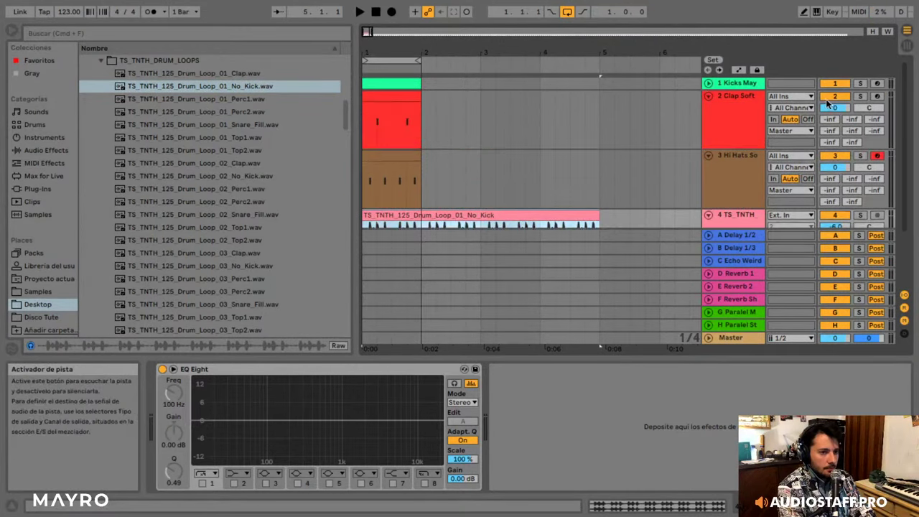
{"action": "left_click", "coordinate": [831, 106]}
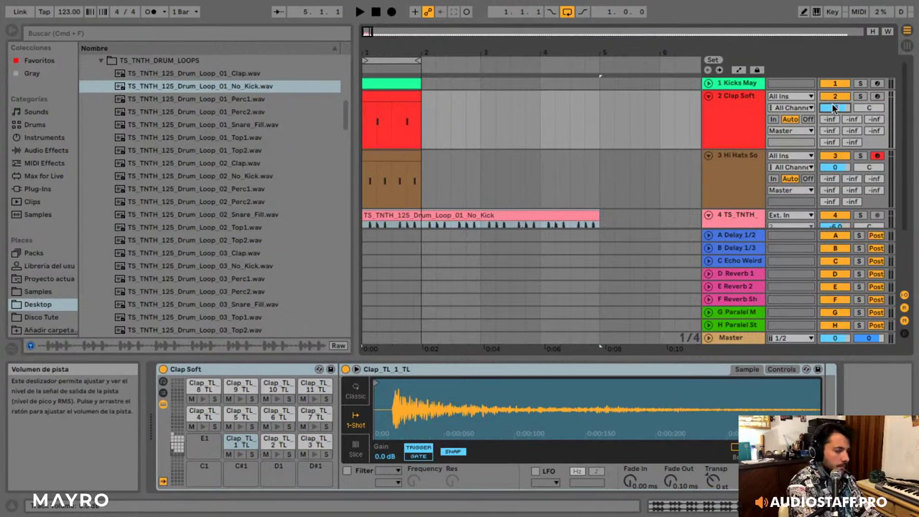
{"action": "left_click_drag", "start_coordinate": [832, 105], "coordinate": [833, 108]}
{"action": "key", "text": "space"}
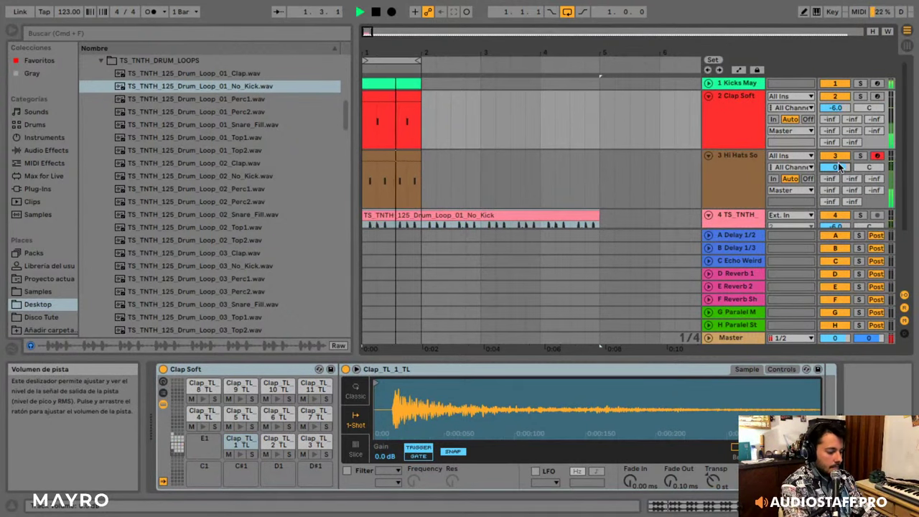
{"action": "left_click_drag", "start_coordinate": [839, 167], "coordinate": [839, 171]}
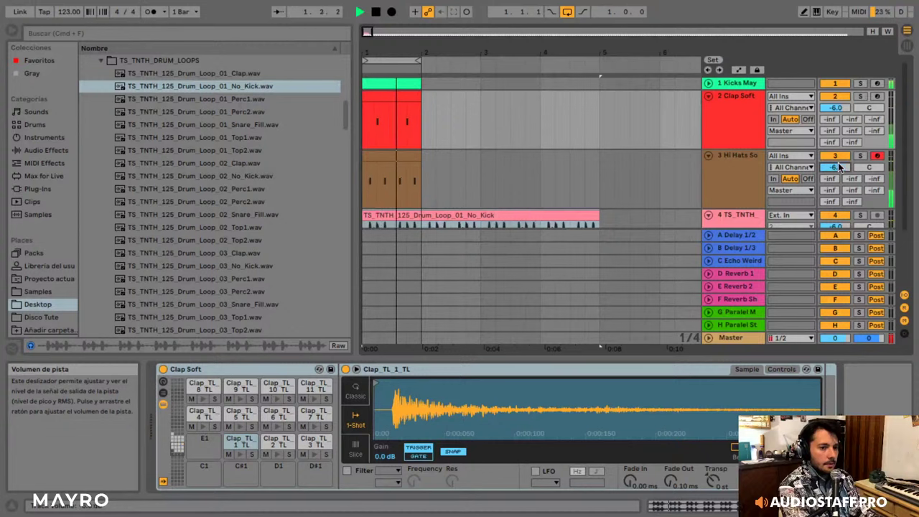
{"action": "left_click", "coordinate": [709, 95]}
{"action": "left_click", "coordinate": [708, 108]}
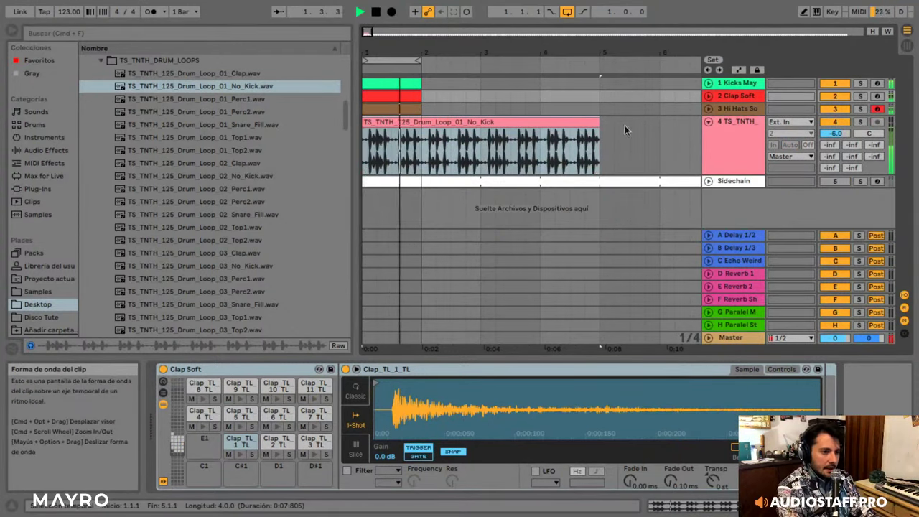
{"action": "key", "text": "space"}
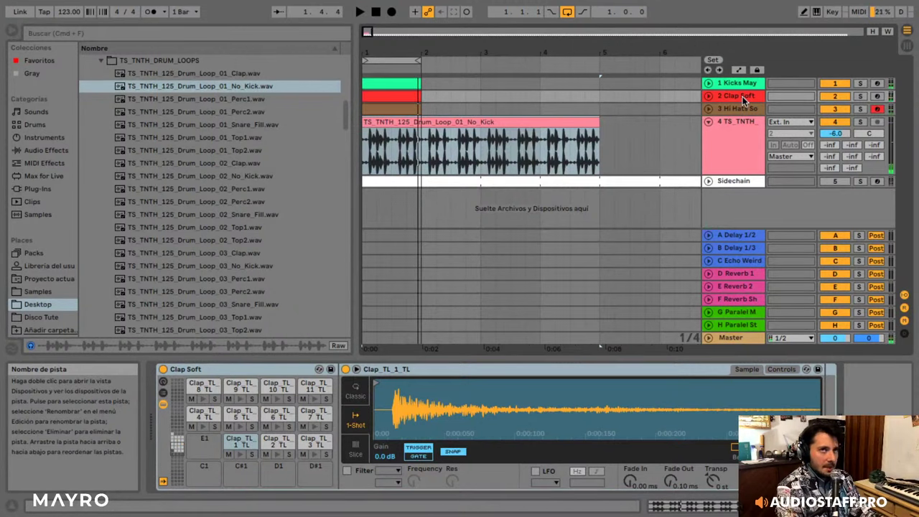
- Solo the drum loop track and listen to it on its own
{"action": "left_click", "coordinate": [495, 123]}
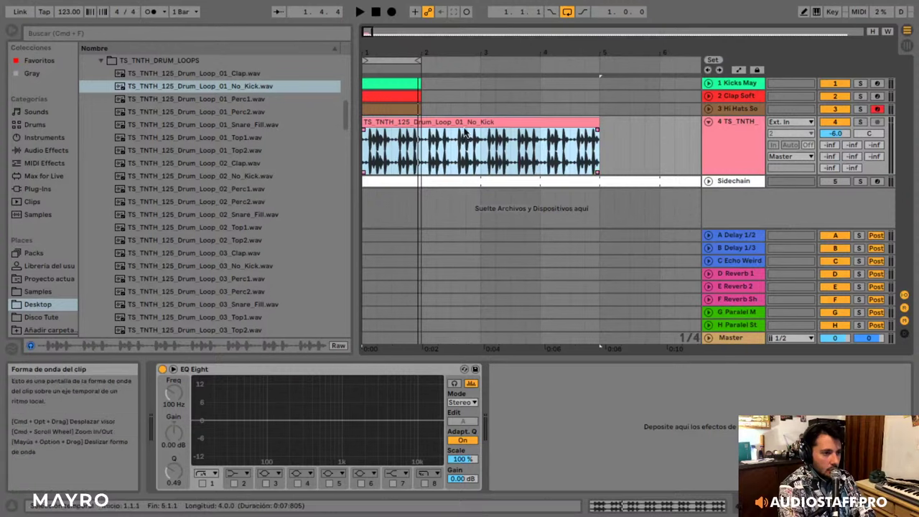
{"action": "left_click", "coordinate": [860, 122]}
{"action": "key", "text": "space"}
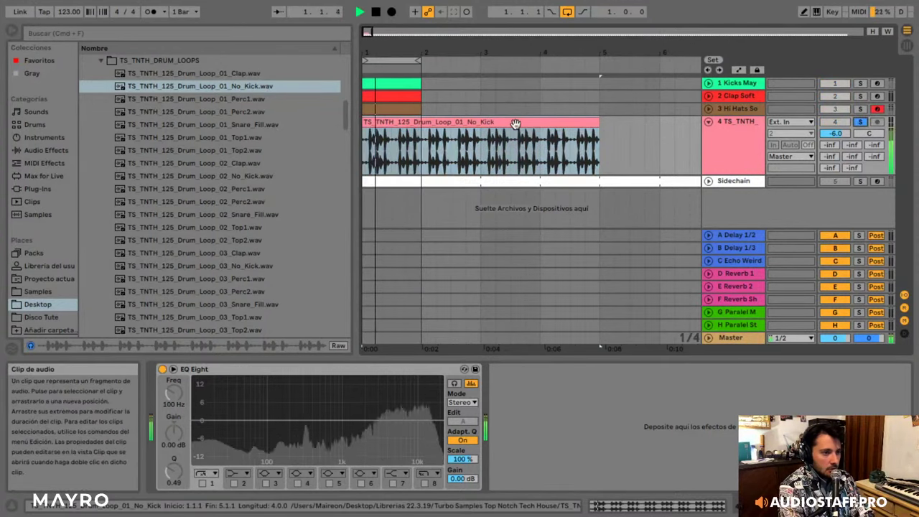
- Set the transient loop mode of the drum loop clip's Beats warping to Off
{"action": "double_click", "coordinate": [514, 123]}
{"action": "key", "text": "space"}
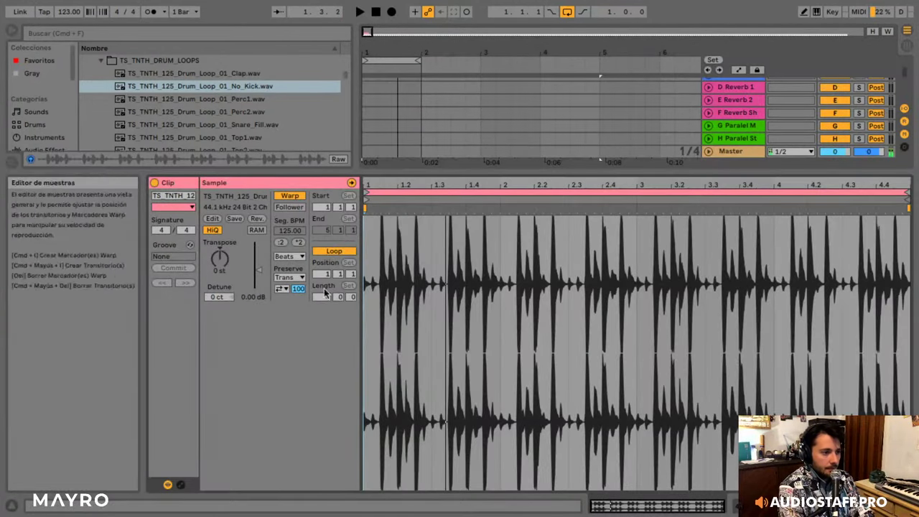
{"action": "left_click", "coordinate": [282, 289]}
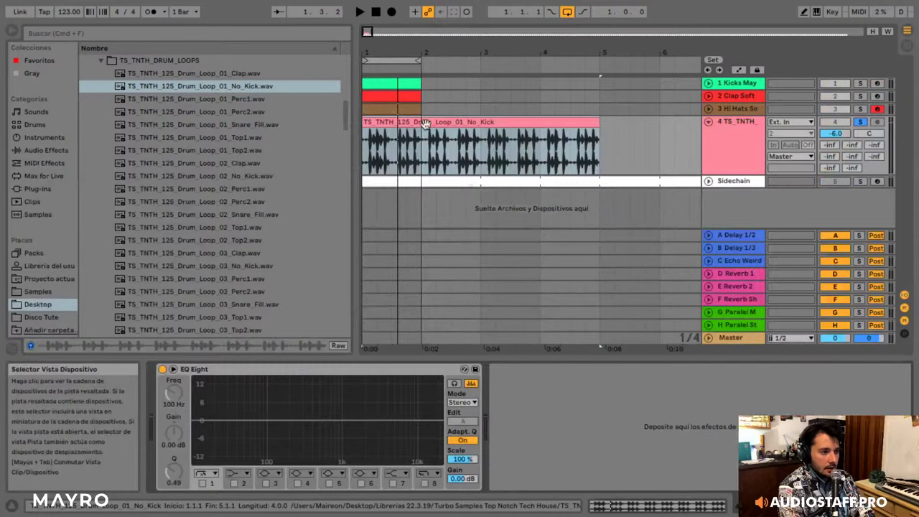
{"action": "left_click", "coordinate": [299, 300]}
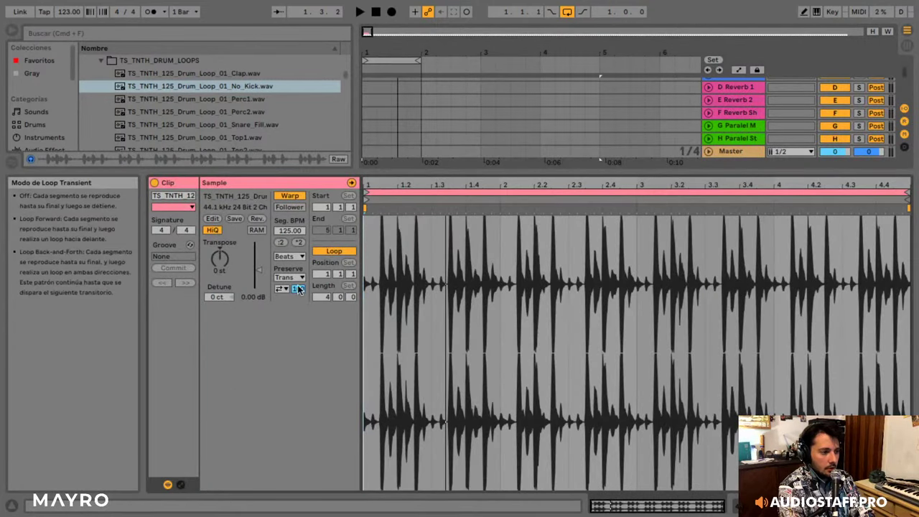
{"action": "left_click", "coordinate": [283, 289]}
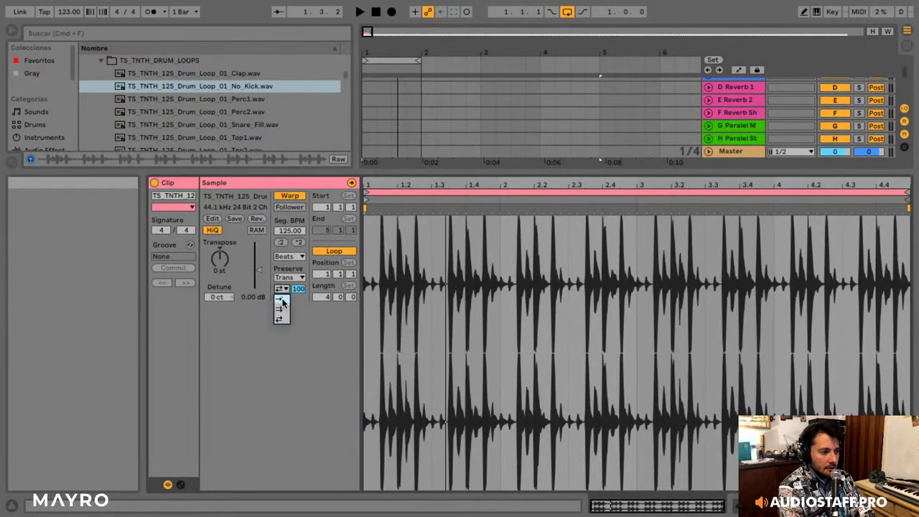
{"action": "left_click", "coordinate": [282, 300]}
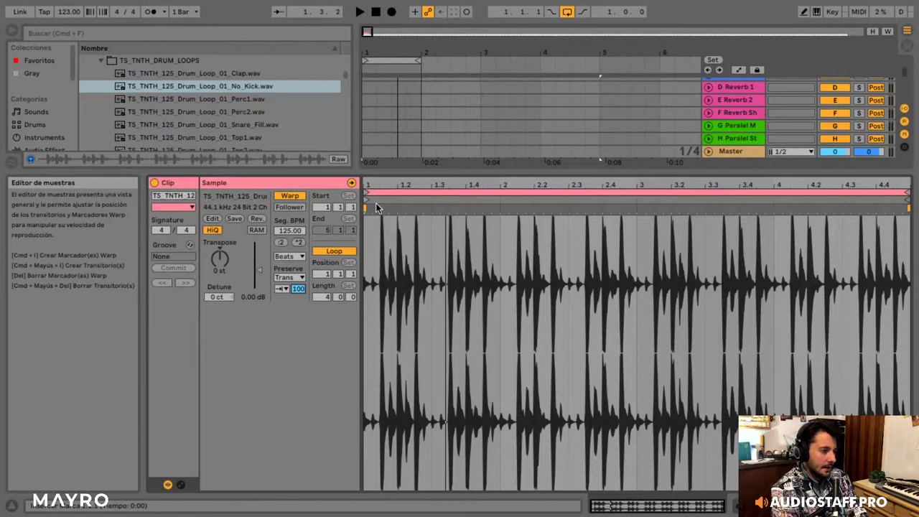
- Try the drum loop clip's transient envelope at 7 during playback and reset it to 100
{"action": "key", "text": "space"}
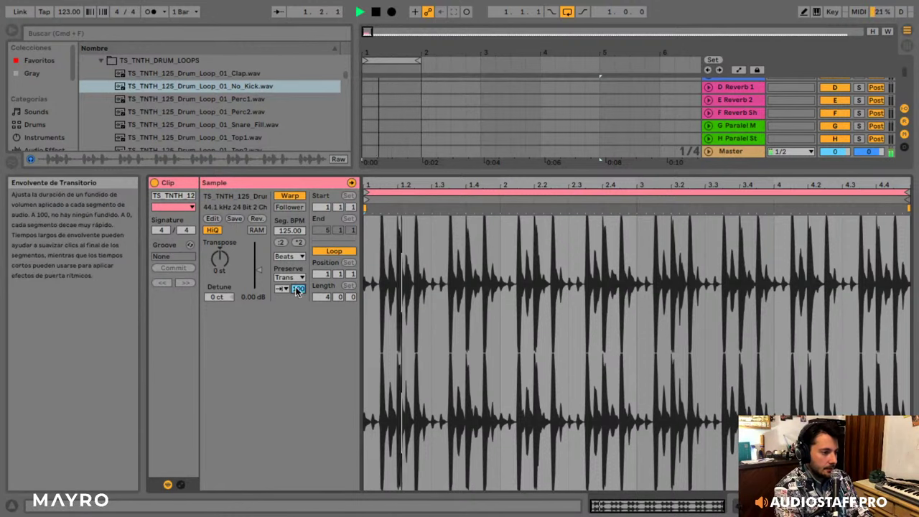
{"action": "left_click_drag", "start_coordinate": [298, 289], "coordinate": [298, 355]}
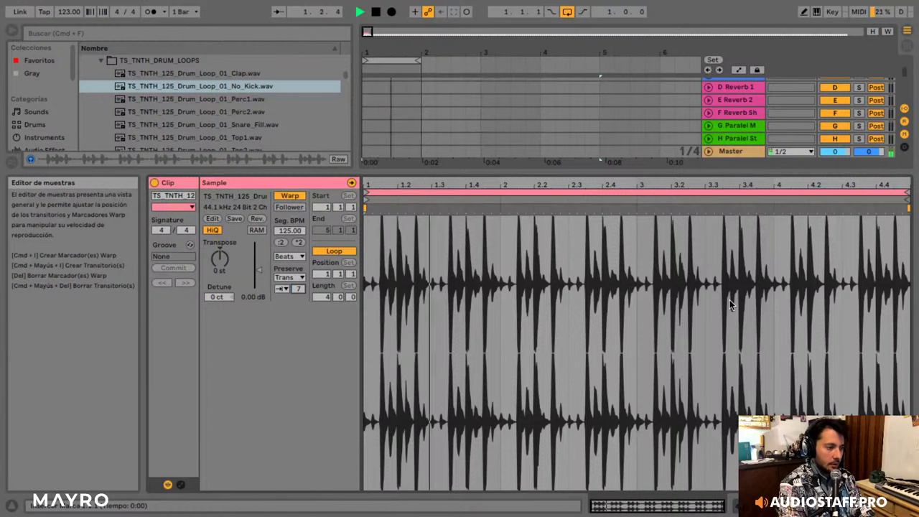
{"action": "key", "text": "space"}
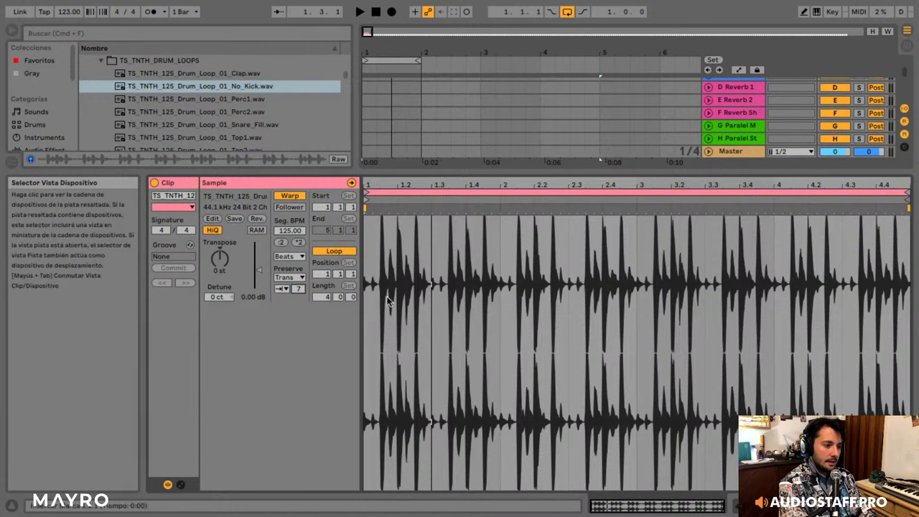
{"action": "left_click_drag", "start_coordinate": [299, 288], "coordinate": [299, 222]}
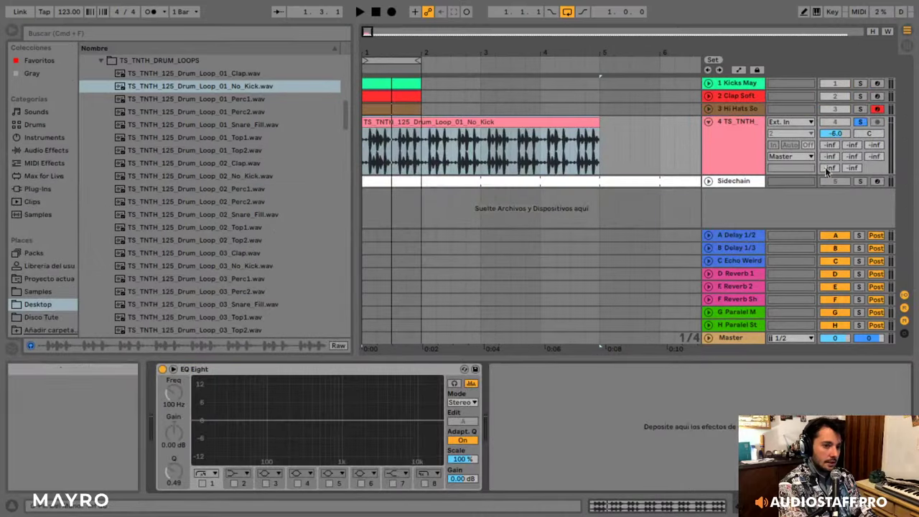
- Play the loop from full transient envelope and lower the envelope again to shorten the loop's hits
{"action": "key", "text": "space"}
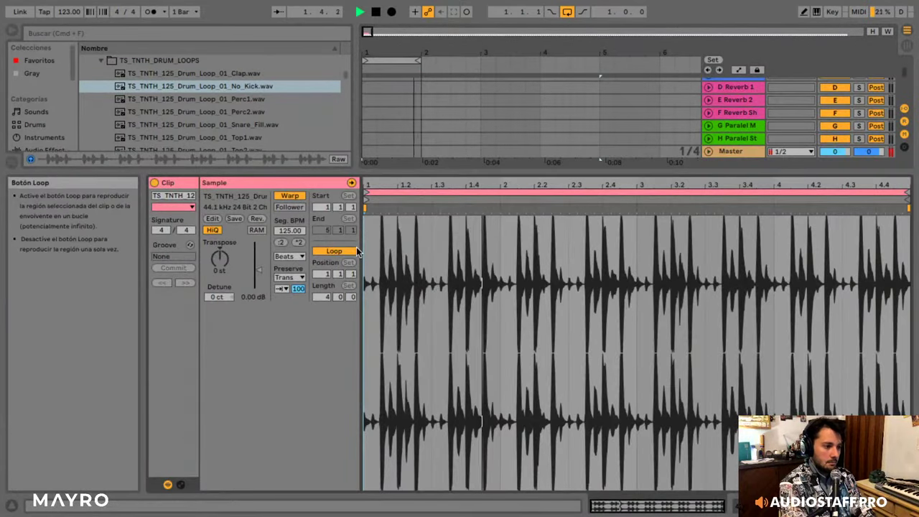
{"action": "left_click_drag", "start_coordinate": [299, 289], "coordinate": [298, 348]}
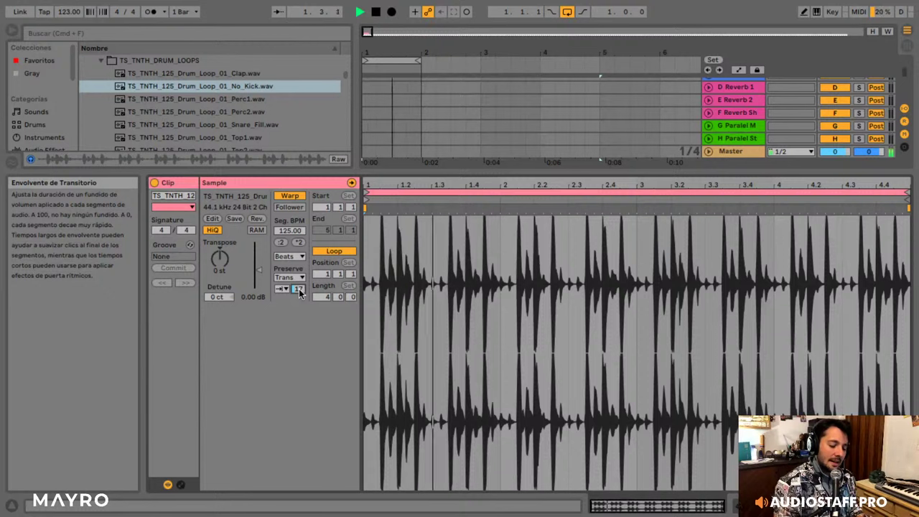
{"action": "key", "text": "space"}
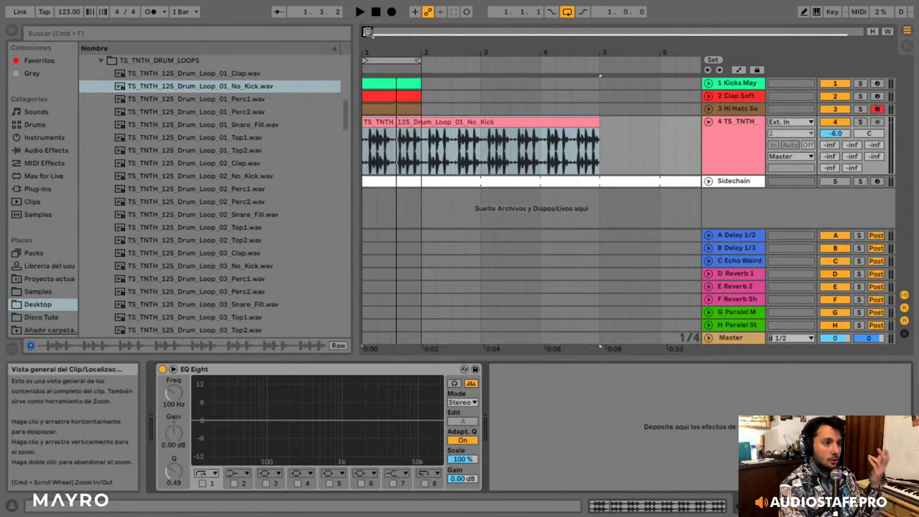
- Audition the loops from TS_TNTH_125_Drum_Loop_02_Top1.wav to TS_TNTH_125_Drum_Loop_03_Perc2.wav and go back to TS_TNTH_125_Drum_Loop_03_No_Kick.wav
{"action": "left_click_drag", "start_coordinate": [371, 33], "coordinate": [370, 16]}
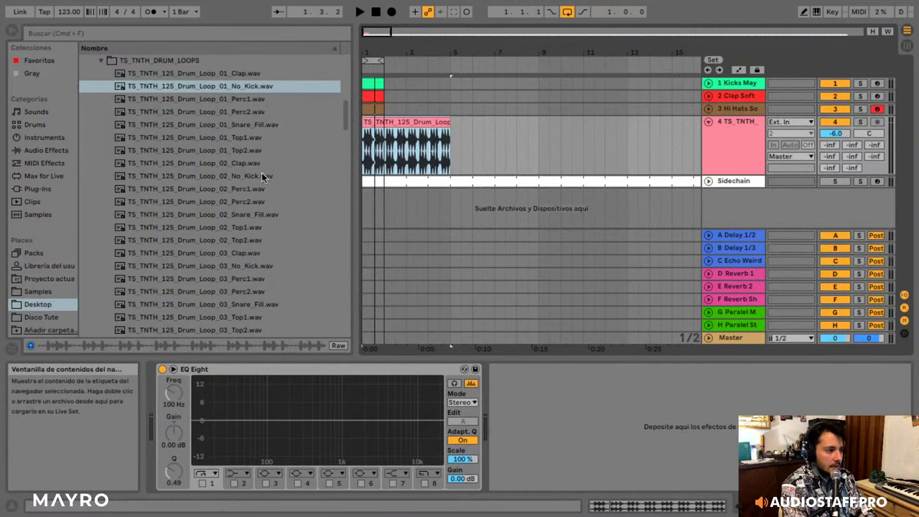
{"action": "scroll", "coordinate": [234, 222], "scroll_direction": "down", "scroll_amount": 1}
{"action": "left_click", "coordinate": [234, 220]}
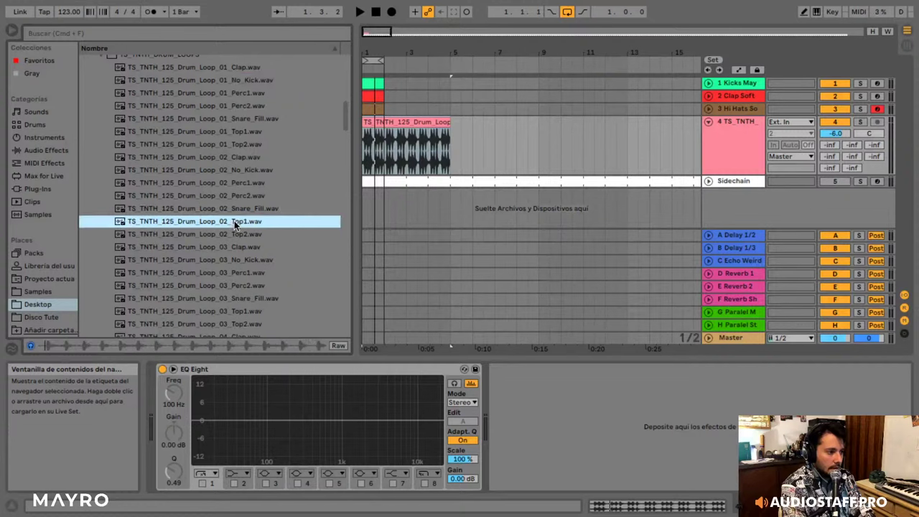
{"action": "key", "text": "Down"}
{"action": "scroll", "coordinate": [238, 207], "scroll_direction": "down", "scroll_amount": 3}
{"action": "key", "text": "Down"}
{"action": "key", "text": "Down"}
{"action": "key", "text": "Down"}
{"action": "key", "text": "Down"}
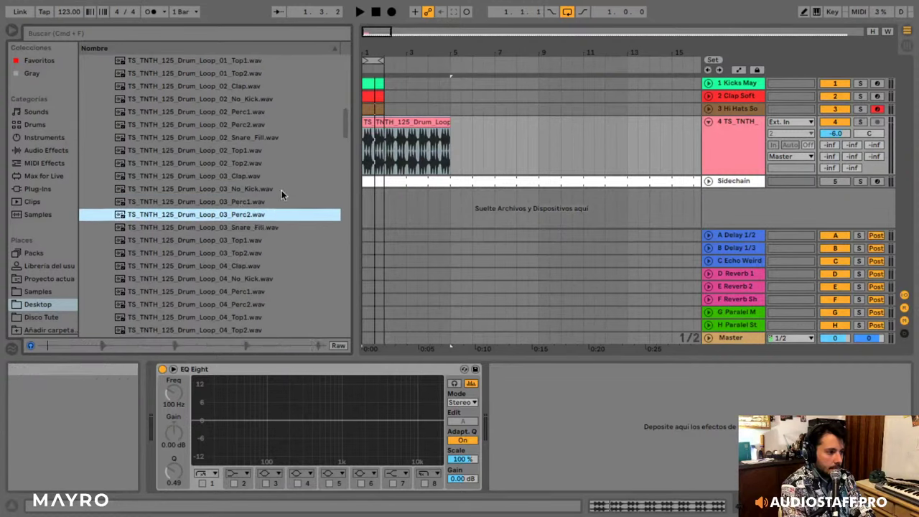
{"action": "key", "text": "Up"}
{"action": "key", "text": "Up"}
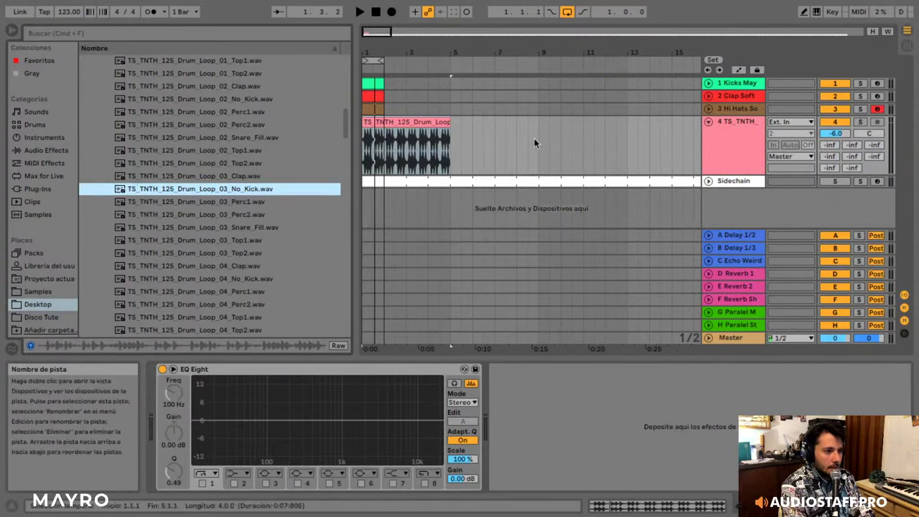
- With the first loop track muted, insert an audio track below it and place TS_TNTH_125_Drum_Loop_03_No_Kick.wav at bar 1 during playback
{"action": "key", "text": "space"}
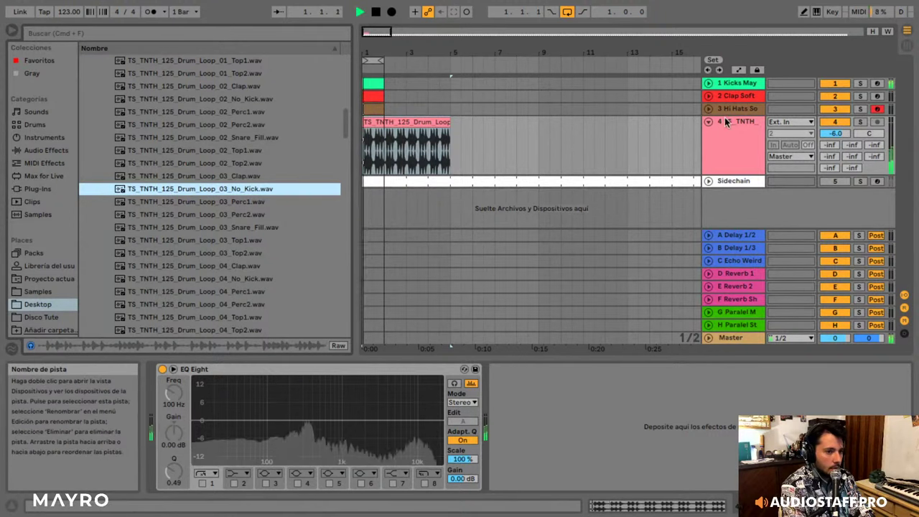
{"action": "right_click", "coordinate": [740, 124]}
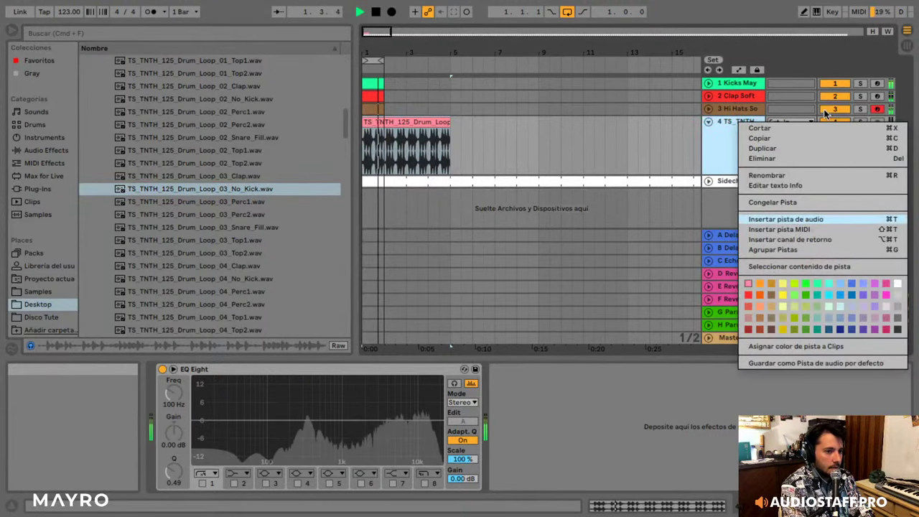
{"action": "left_click", "coordinate": [785, 219]}
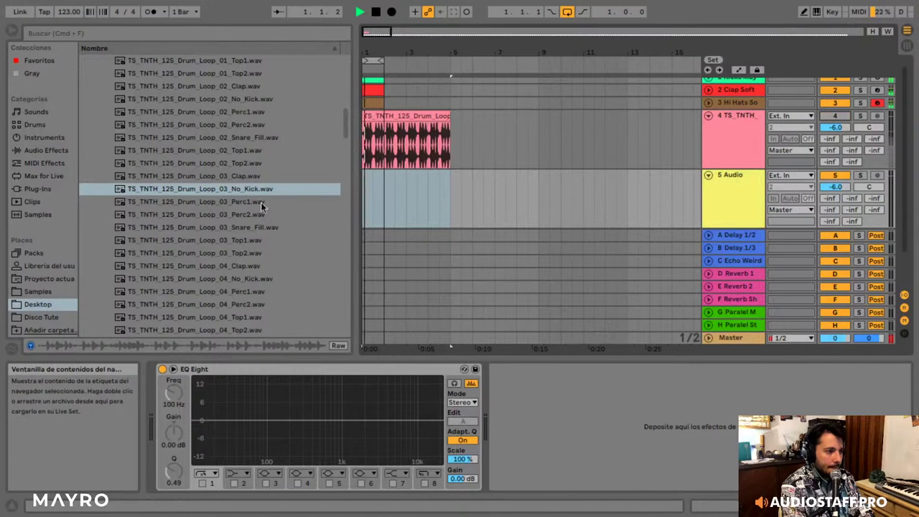
{"action": "left_click_drag", "start_coordinate": [255, 190], "coordinate": [366, 190]}
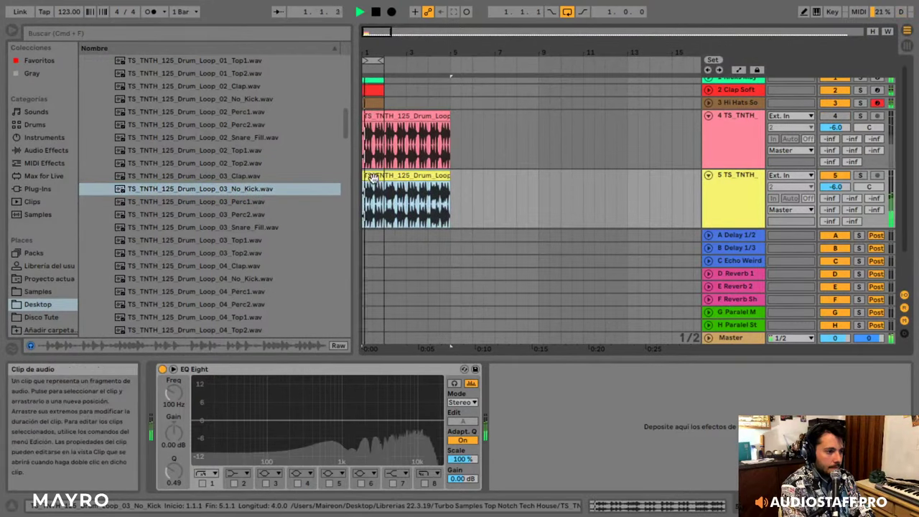
- In the TS_TNTH_125_Drum_Loop_03_No_Kick clip, set the transient loop mode to off and the transient envelope to 18
{"action": "double_click", "coordinate": [372, 176]}
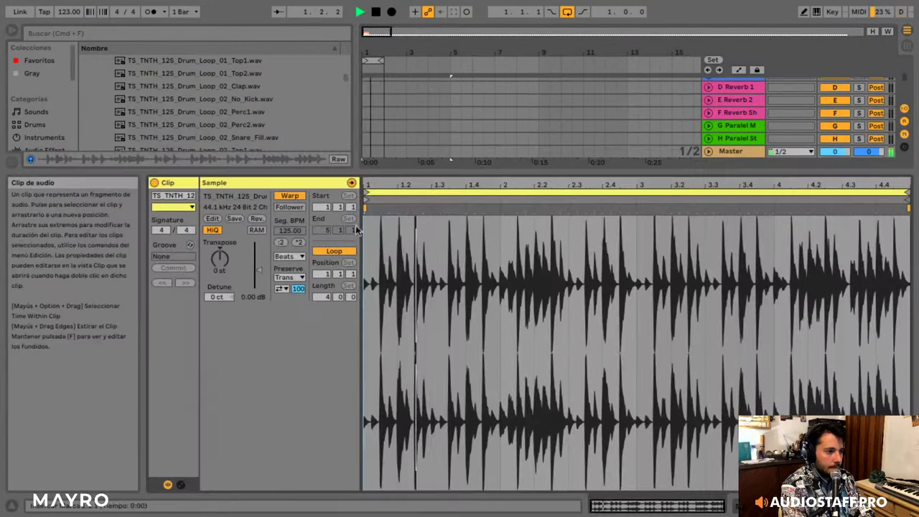
{"action": "left_click", "coordinate": [285, 291]}
{"action": "left_click", "coordinate": [284, 302]}
{"action": "left_click_drag", "start_coordinate": [296, 290], "coordinate": [297, 348]}
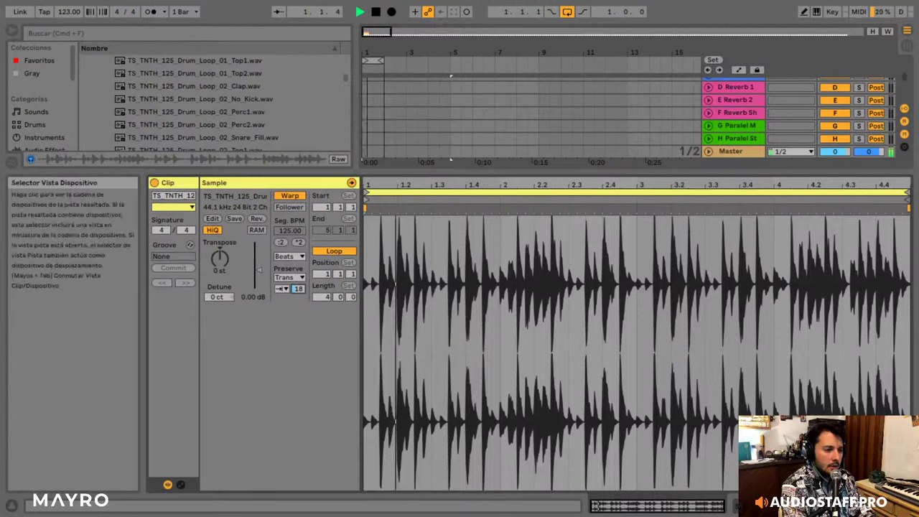
{"action": "left_click", "coordinate": [776, 506]}
- Compare the two loop tracks by swapping which one is muted during playback, ending with the second loop audible
{"action": "scroll", "coordinate": [603, 107], "scroll_direction": "up", "scroll_amount": 3}
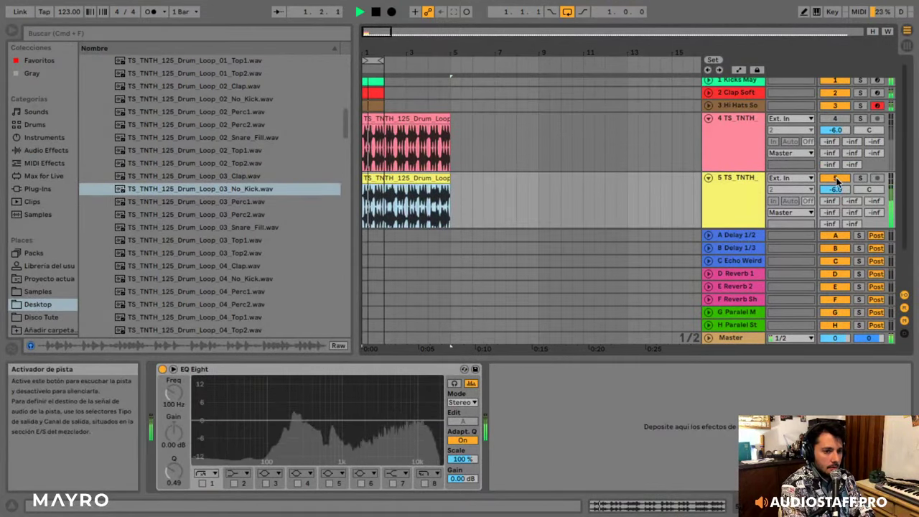
{"action": "left_click", "coordinate": [837, 179]}
{"action": "left_click", "coordinate": [838, 121]}
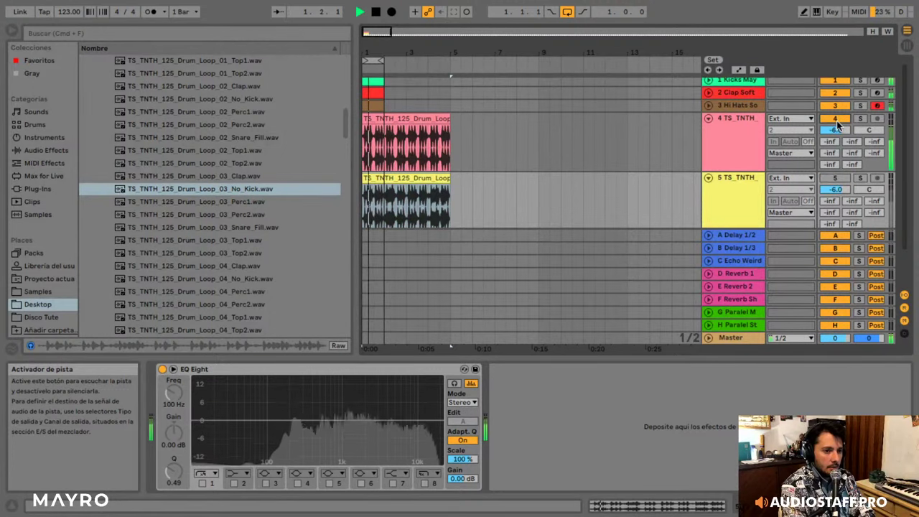
{"action": "left_click", "coordinate": [838, 120]}
{"action": "left_click", "coordinate": [837, 177]}
- Delete the muted first loop track and stop playback
{"action": "left_click", "coordinate": [734, 126]}
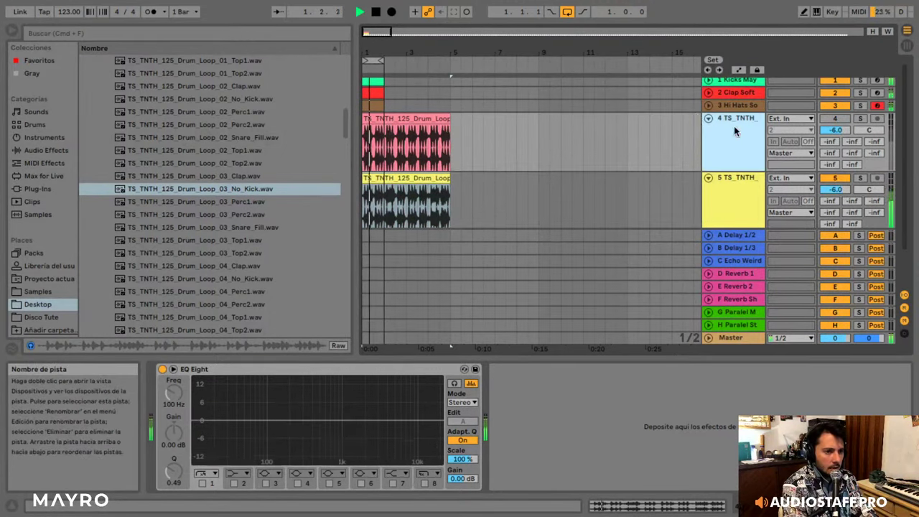
{"action": "key", "text": "Delete"}
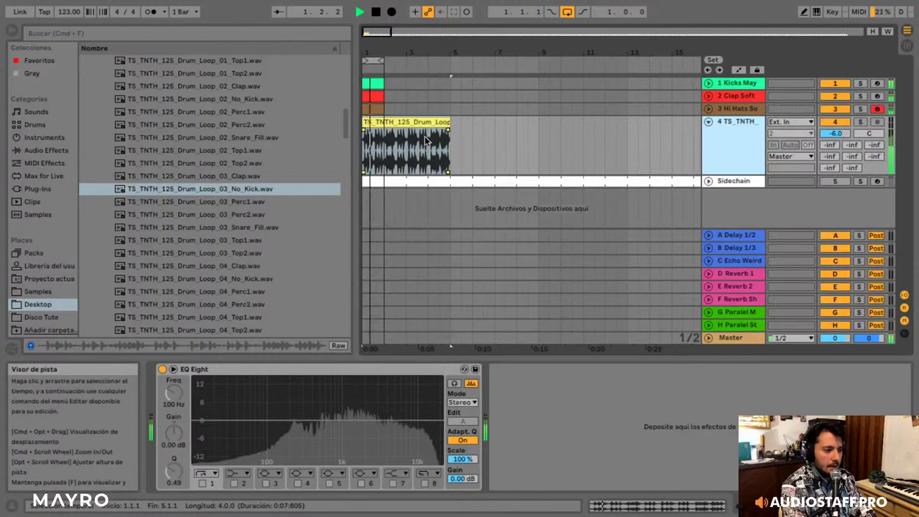
{"action": "key", "text": "space"}
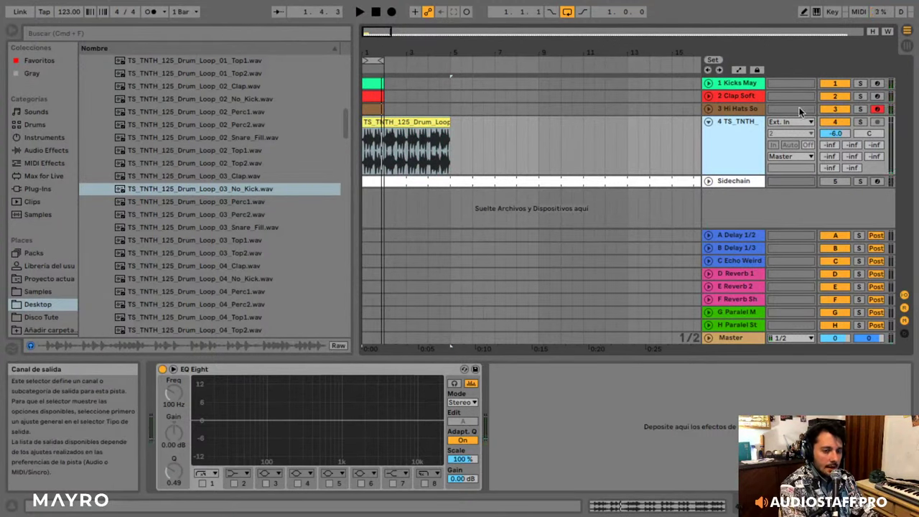
- Play the groove with the clap and hi-hat tracks muted in turn, and unmute both again
{"action": "left_click", "coordinate": [834, 109]}
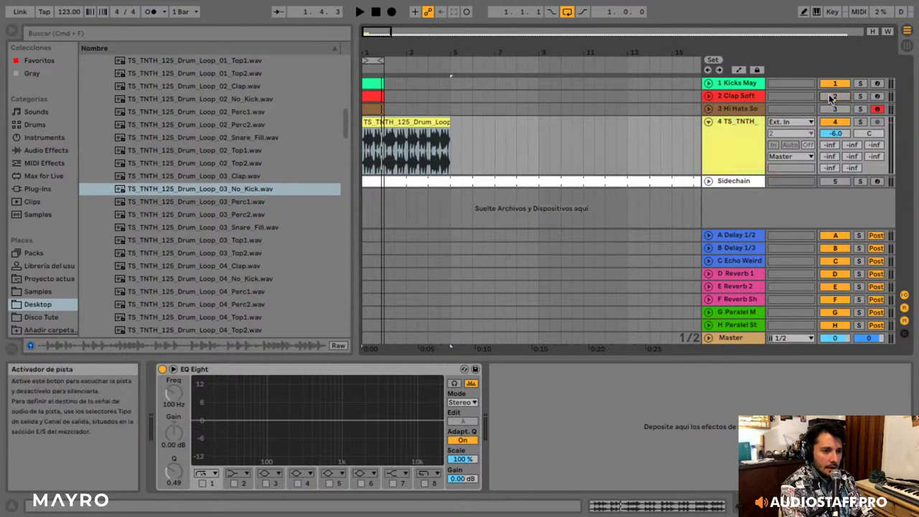
{"action": "key", "text": "space"}
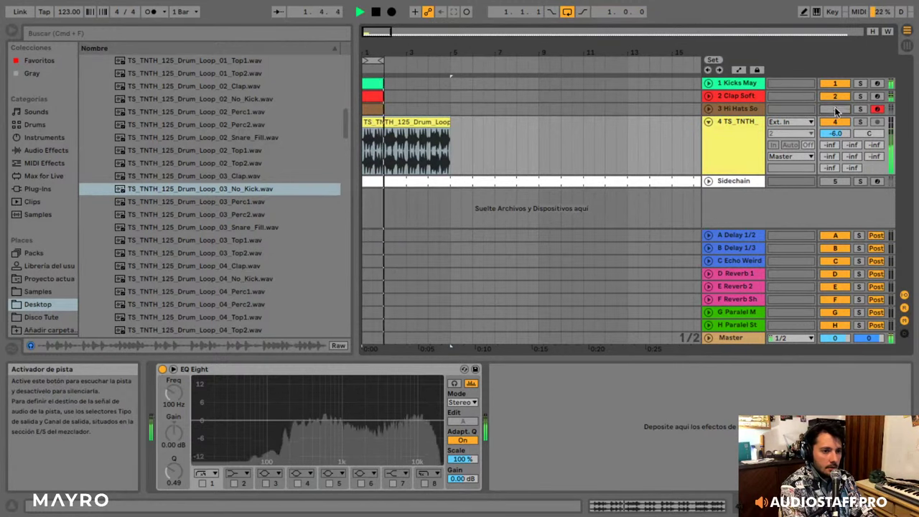
{"action": "left_click", "coordinate": [835, 109]}
{"action": "left_click", "coordinate": [716, 99]}
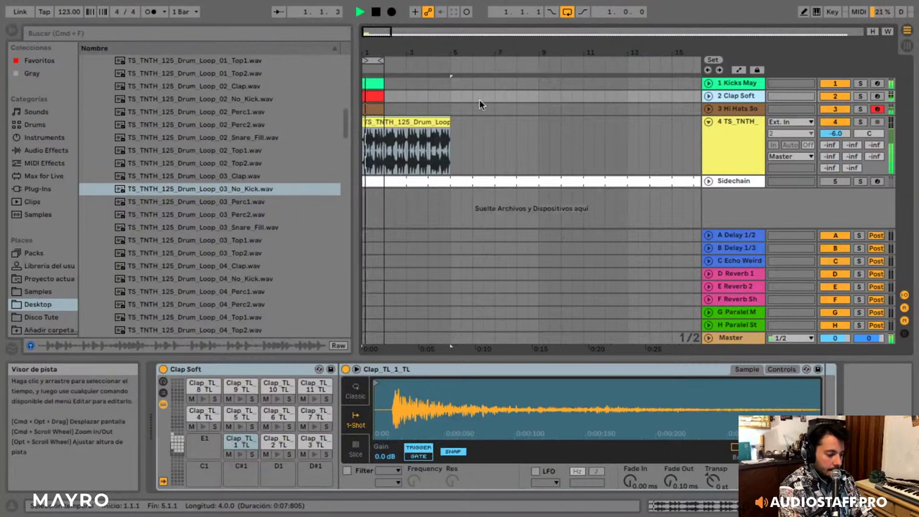
{"action": "left_click", "coordinate": [413, 122]}
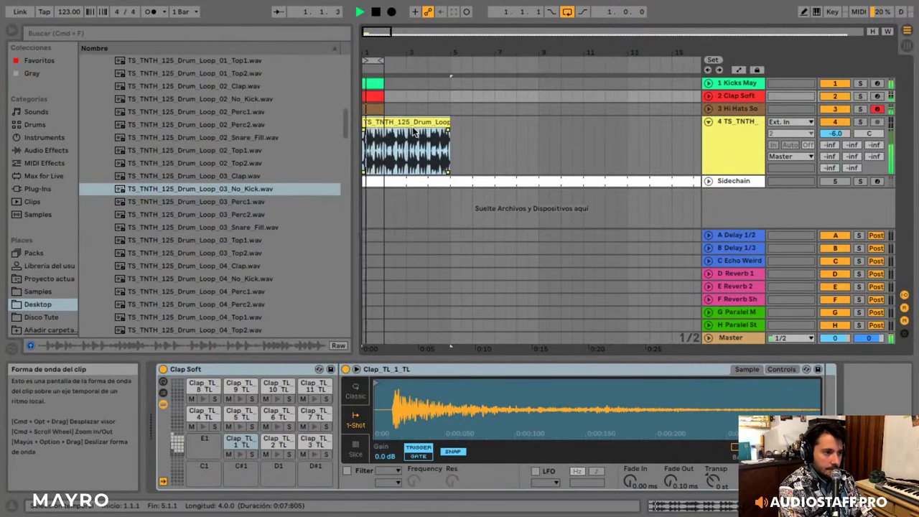
- With playback stopped, collapse the loop track and trim its clip to end at bar 2
{"action": "key", "text": "space"}
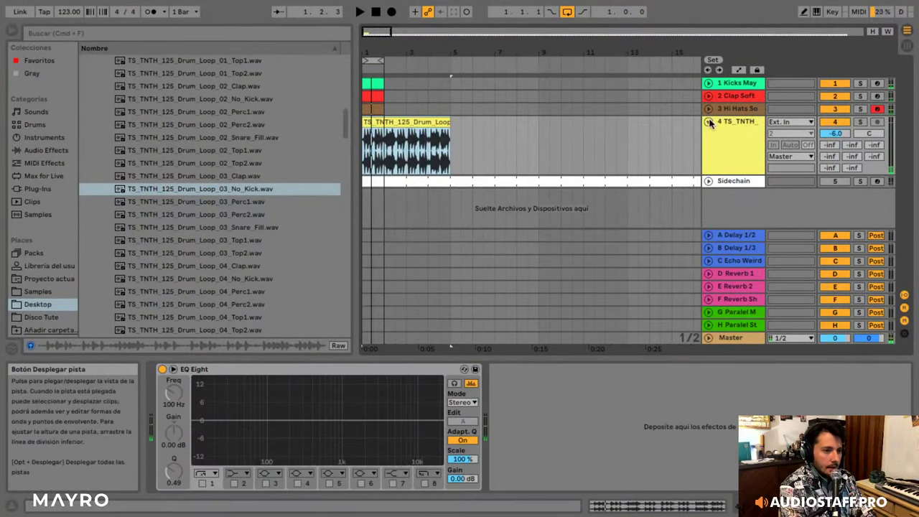
{"action": "left_click", "coordinate": [709, 122]}
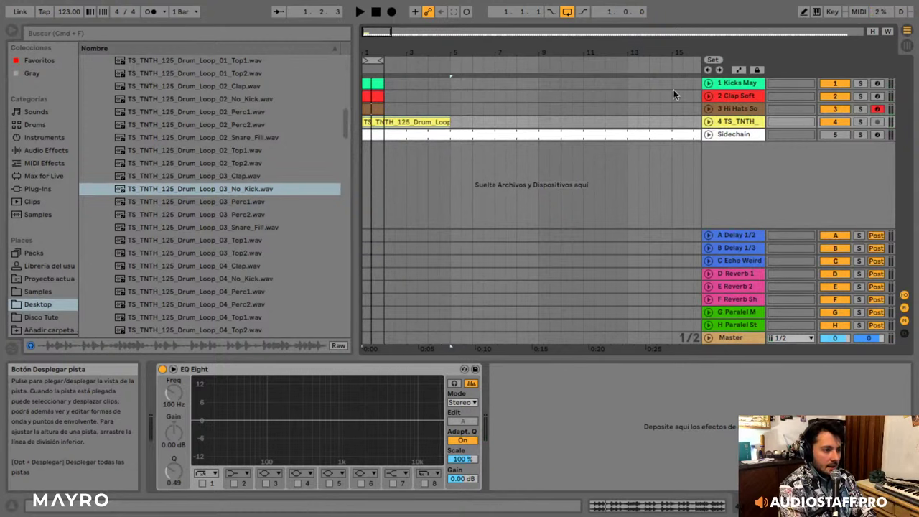
{"action": "left_click_drag", "start_coordinate": [446, 102], "coordinate": [380, 127]}
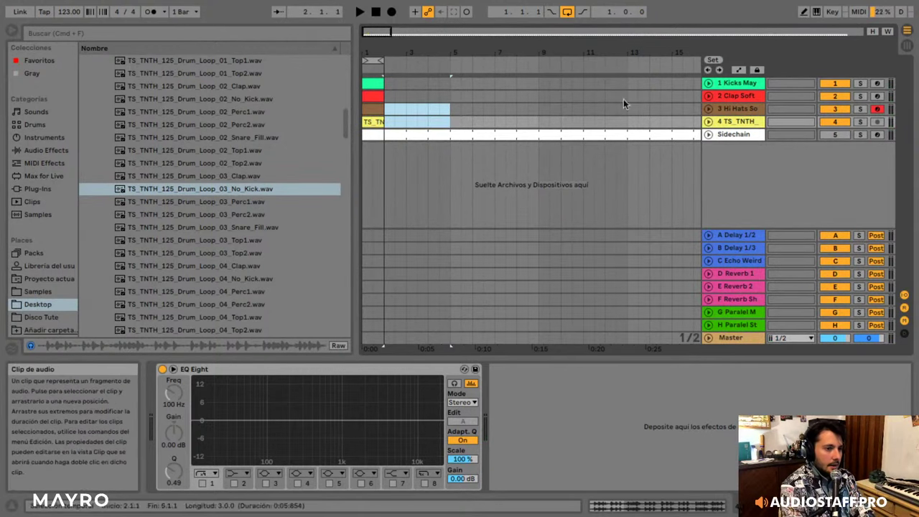
- Insert a MIDI track below the kick track
{"action": "left_click", "coordinate": [750, 82]}
{"action": "right_click", "coordinate": [751, 81]}
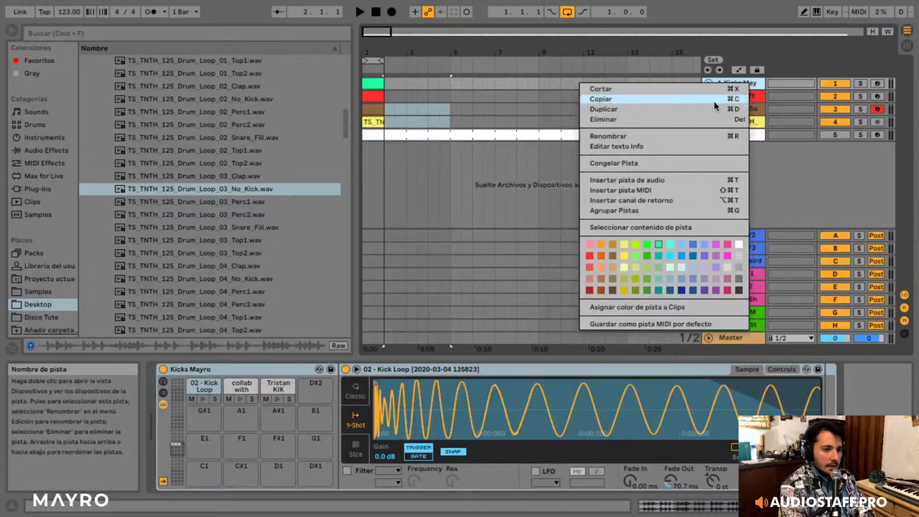
{"action": "left_click", "coordinate": [654, 191]}
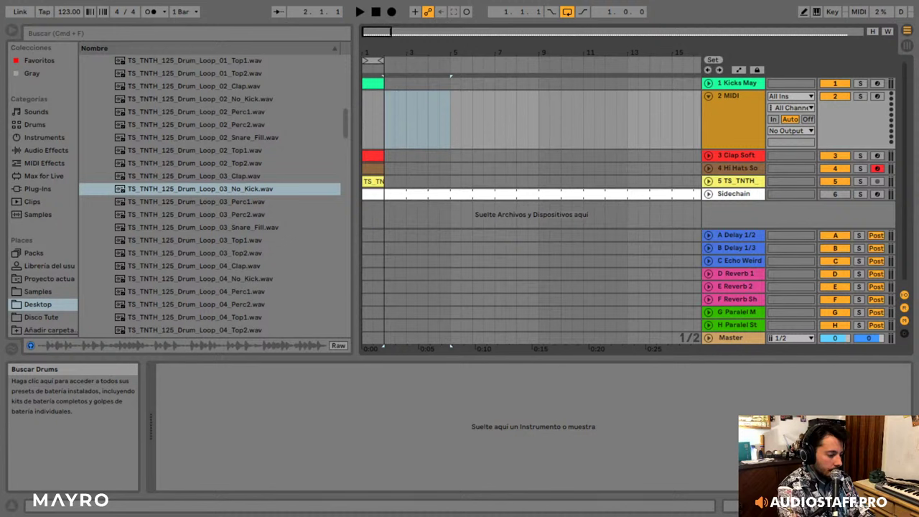
- Insert an audio track below the Sidechain track
{"action": "left_click", "coordinate": [747, 195]}
{"action": "right_click", "coordinate": [745, 205]}
{"action": "left_click", "coordinate": [757, 210]}
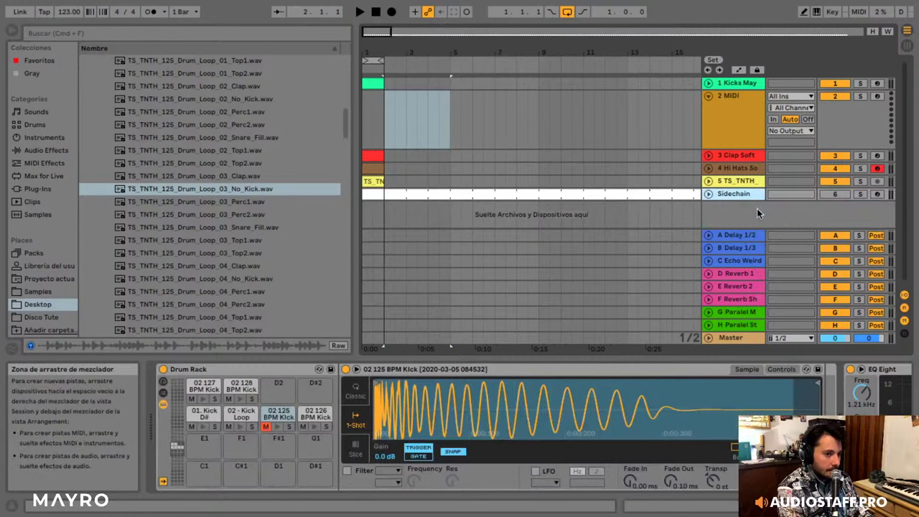
{"action": "right_click", "coordinate": [721, 213]}
{"action": "left_click", "coordinate": [765, 218]}
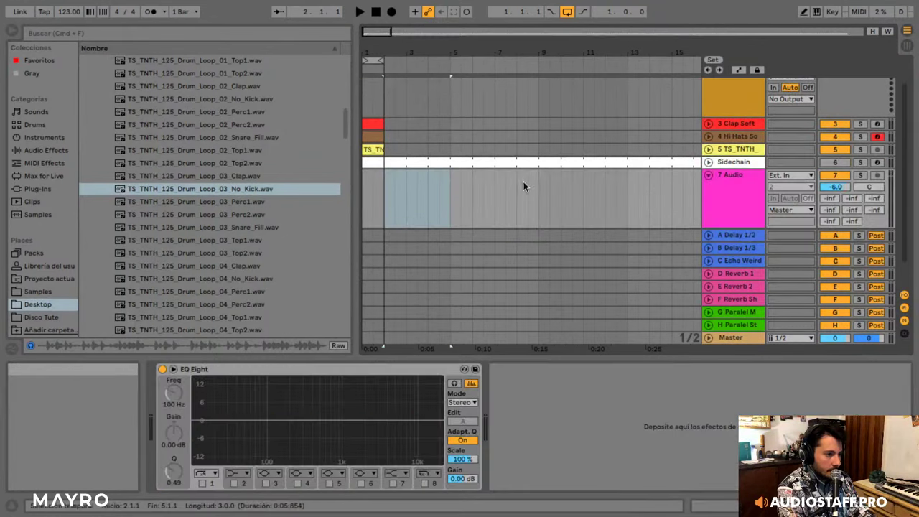
- Place the reference song Erised [Particles] on the new audio track, starting at bar 1
{"action": "left_click_drag", "start_coordinate": [337, 187], "coordinate": [457, 188]}
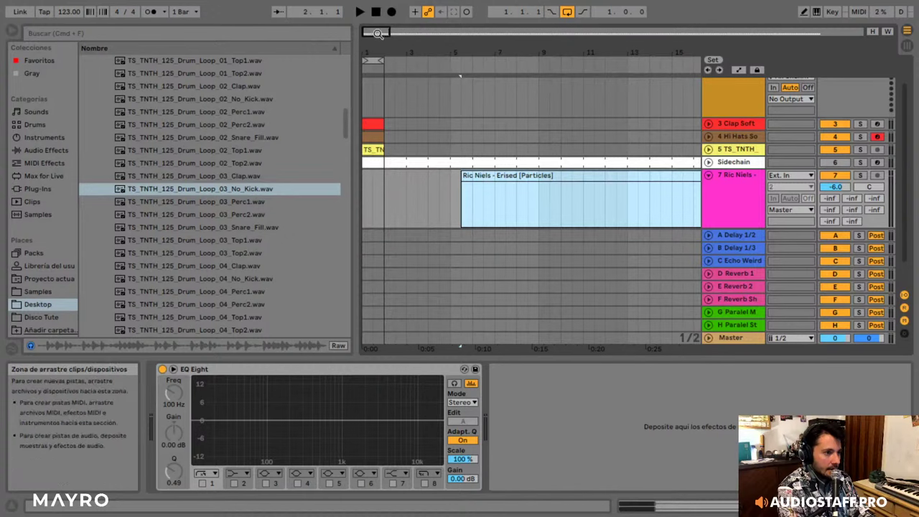
{"action": "left_click_drag", "start_coordinate": [378, 34], "coordinate": [378, 16]}
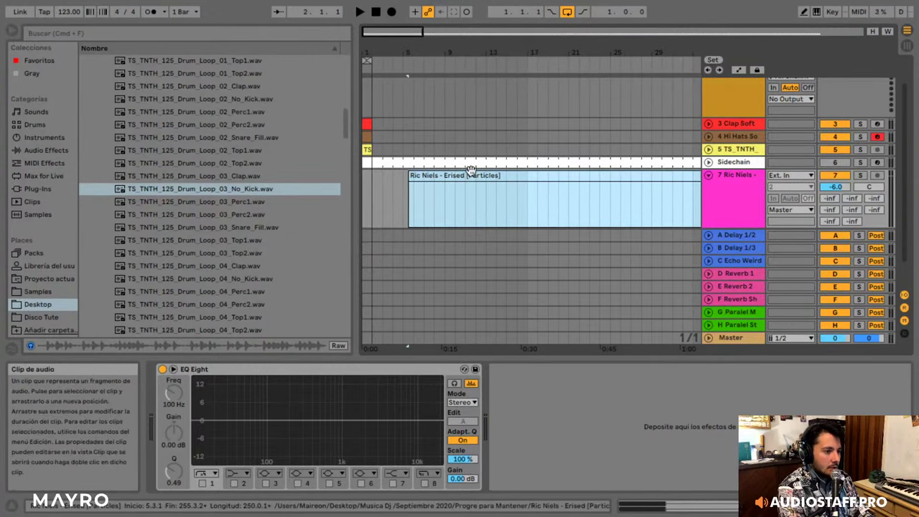
{"action": "left_click_drag", "start_coordinate": [471, 171], "coordinate": [413, 176]}
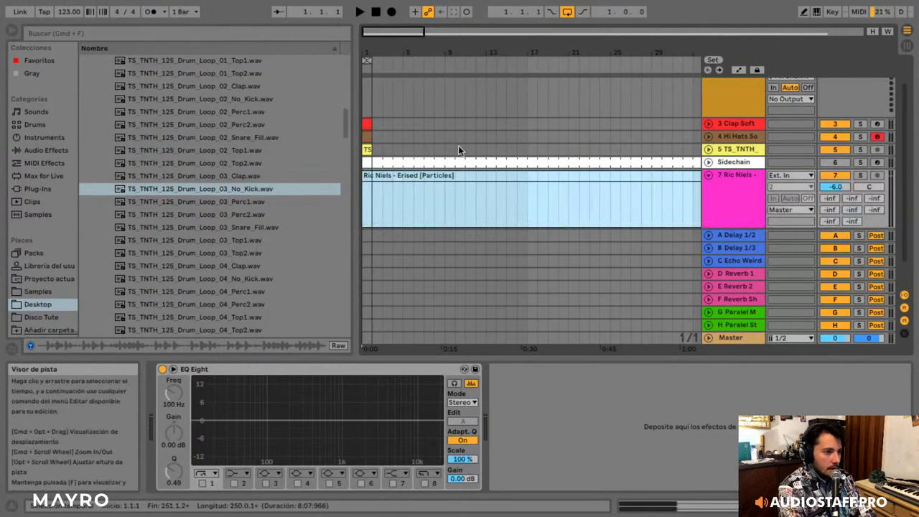
- Delete the Sidechain track's content from bar 10 onwards
{"action": "left_click_drag", "start_coordinate": [455, 150], "coordinate": [467, 160]}
{"action": "key", "text": "Delete"}
{"action": "left_click", "coordinate": [482, 160]}
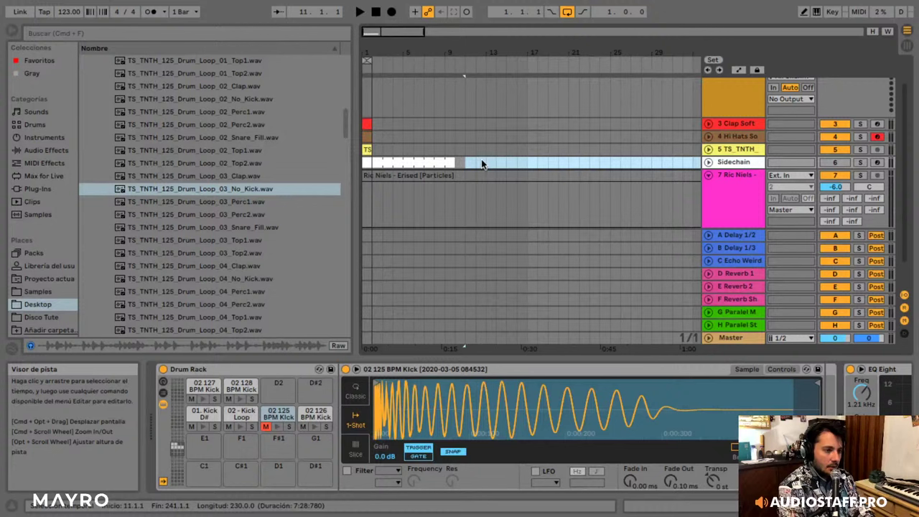
{"action": "key", "text": "Delete"}
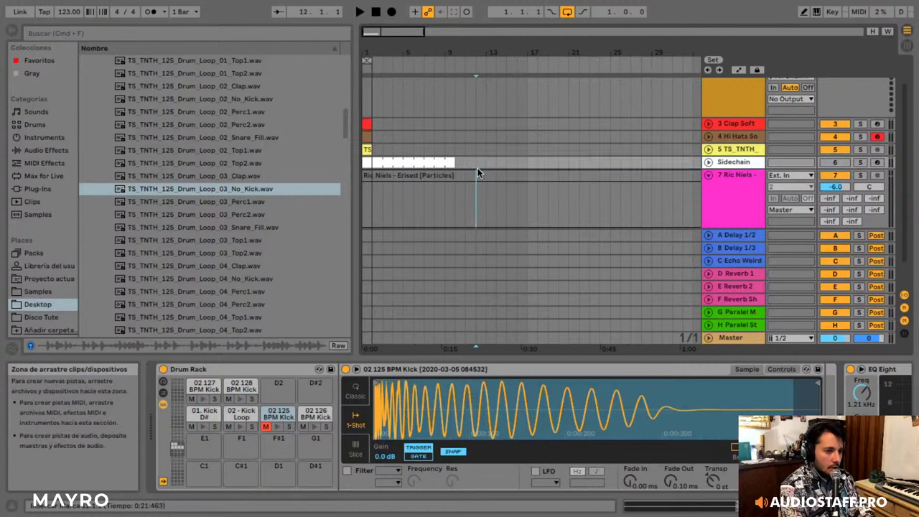
{"action": "left_click", "coordinate": [477, 172]}
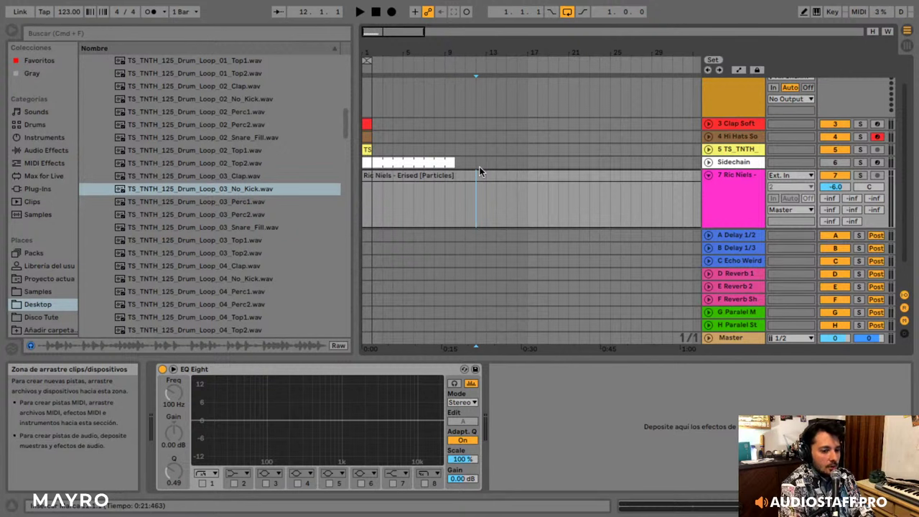
{"action": "left_click", "coordinate": [480, 174]}
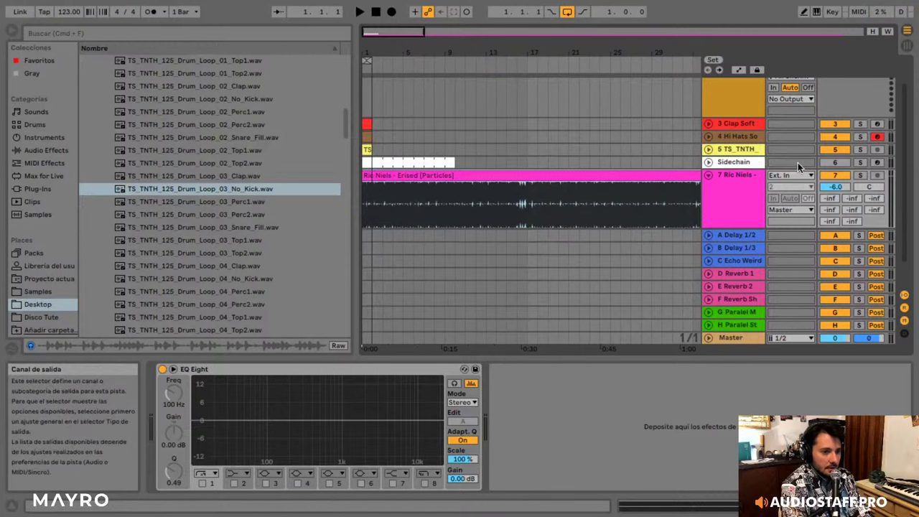
- Solo and play the reference song track, and set its clip's warp mode to Complex
{"action": "double_click", "coordinate": [621, 190]}
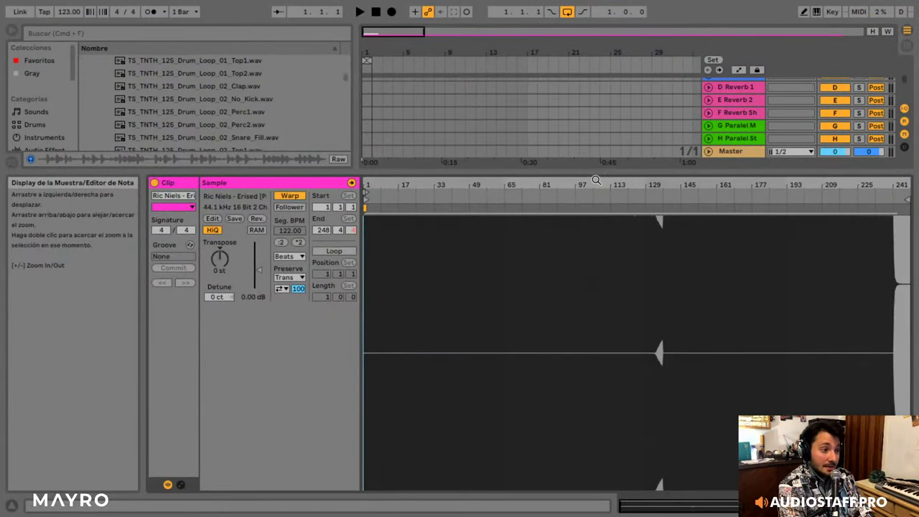
{"action": "left_click", "coordinate": [823, 506]}
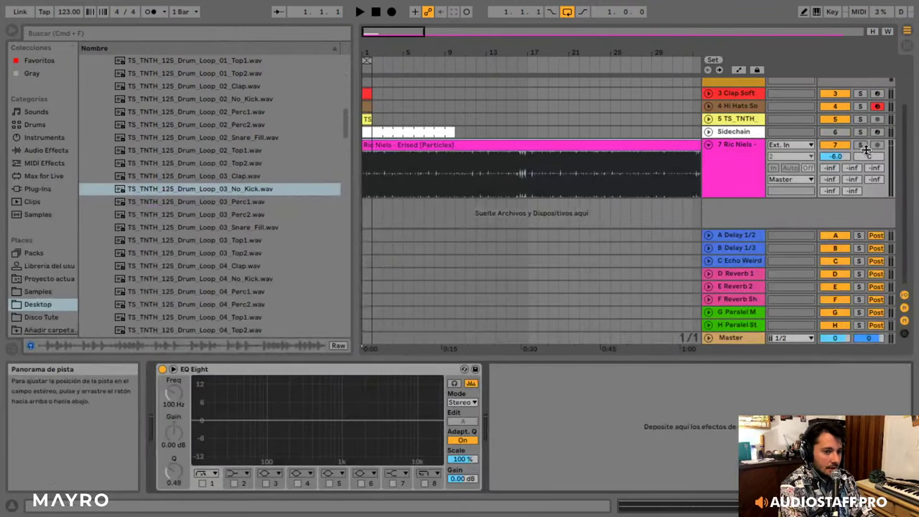
{"action": "left_click", "coordinate": [861, 145]}
{"action": "key", "text": "space"}
{"action": "double_click", "coordinate": [390, 146]}
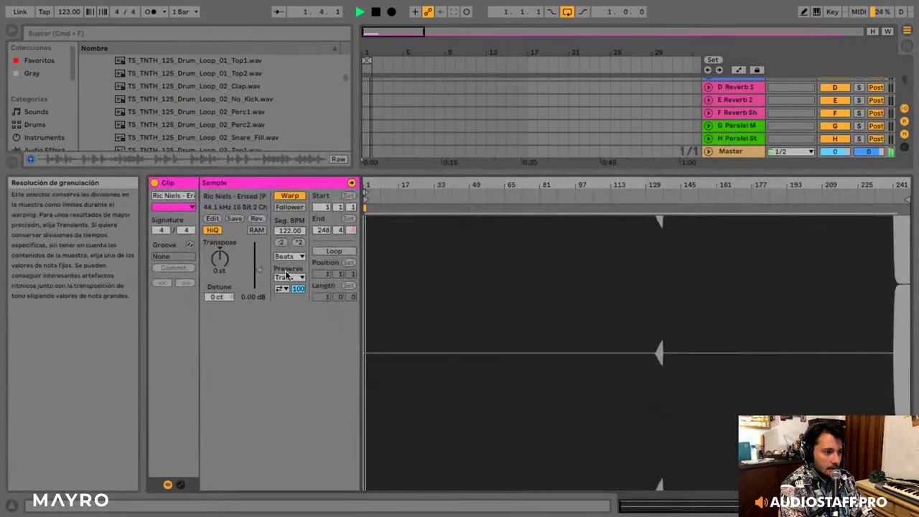
{"action": "left_click", "coordinate": [290, 257]}
{"action": "left_click", "coordinate": [294, 308]}
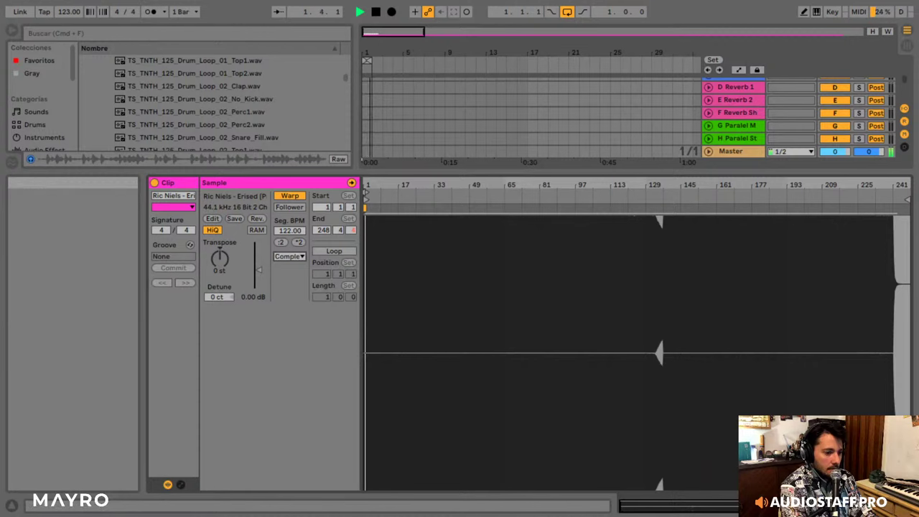
- Listen to the soloed reference song from about bar 18, then stop playback
{"action": "left_click", "coordinate": [823, 506]}
{"action": "left_click", "coordinate": [538, 66]}
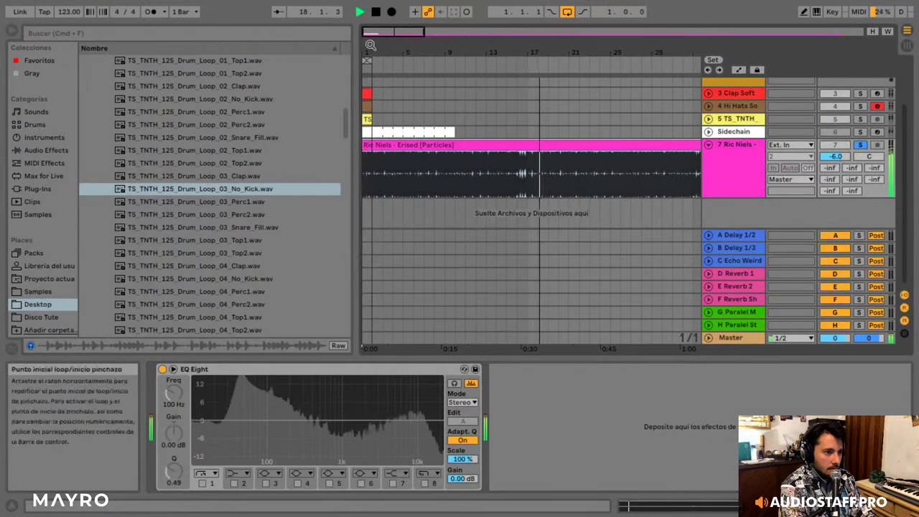
{"action": "left_click_drag", "start_coordinate": [371, 37], "coordinate": [371, 18]}
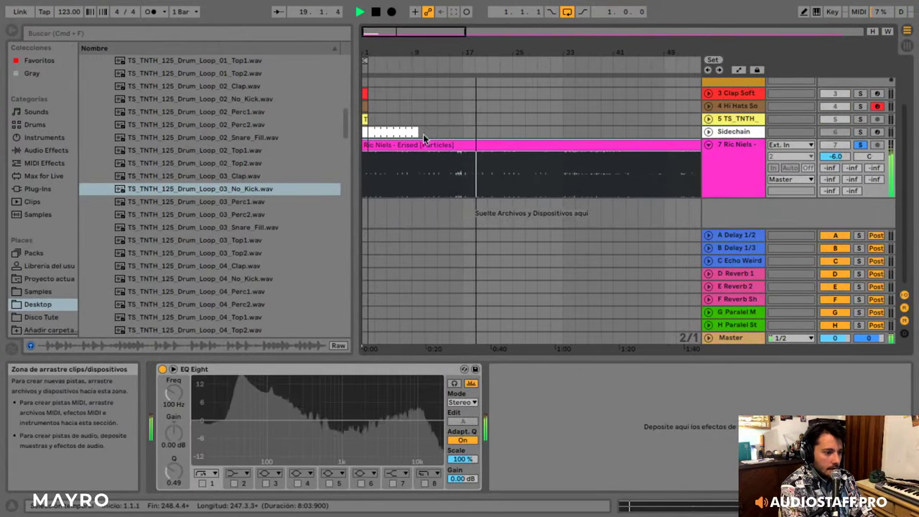
{"action": "key", "text": "space"}
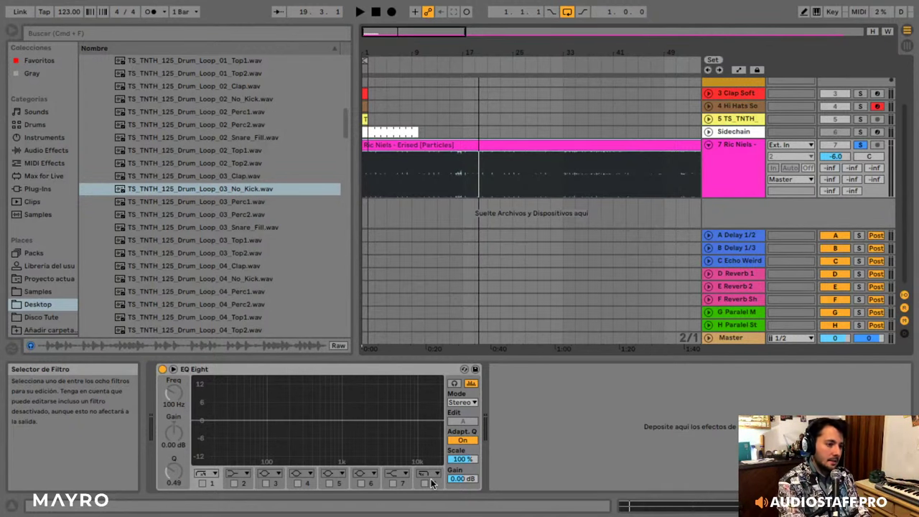
- Loop the reference song through EQ Eight's filter 8 lowered to 150 Hz to hear its low end, and switch the filter off
{"action": "key", "text": "space"}
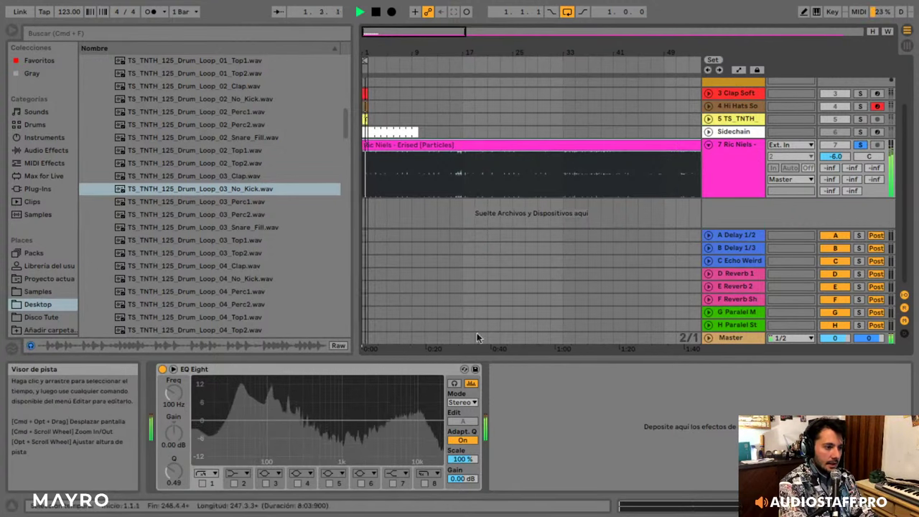
{"action": "left_click", "coordinate": [424, 484]}
{"action": "left_click_drag", "start_coordinate": [434, 429], "coordinate": [296, 431]}
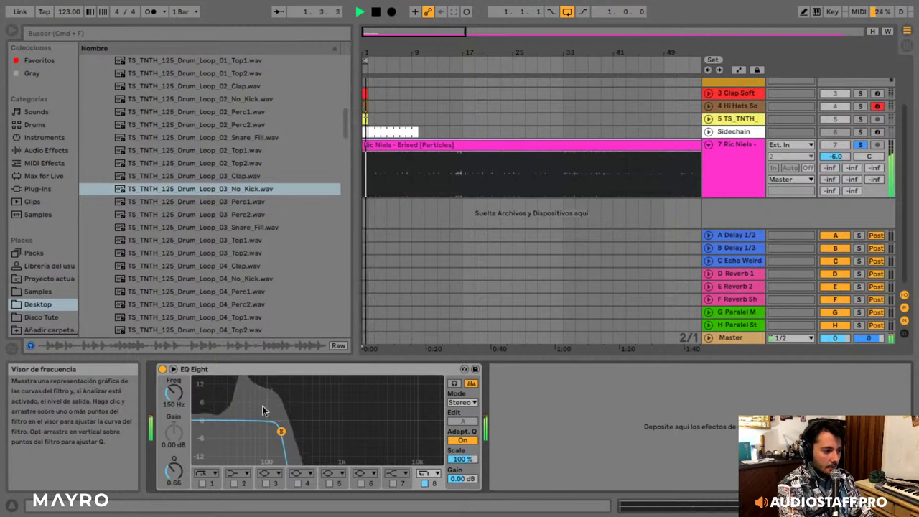
{"action": "left_click", "coordinate": [424, 484]}
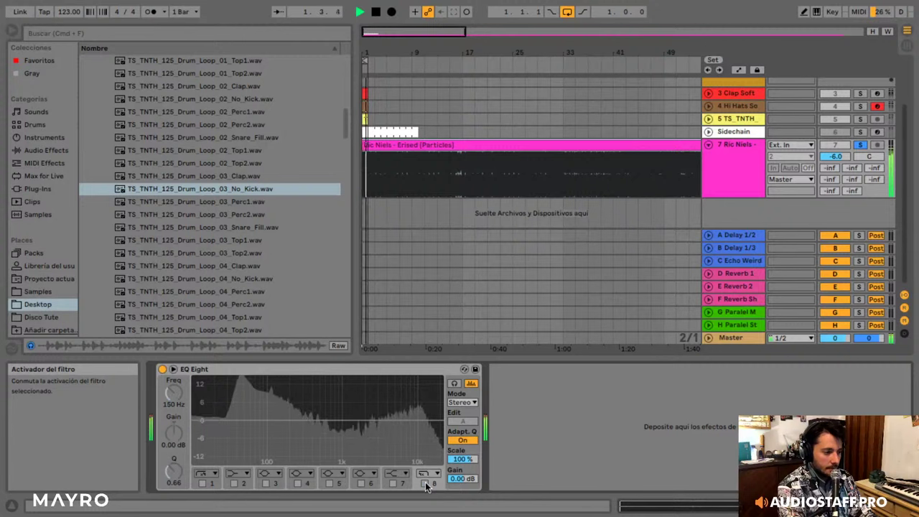
- Listen to the reference song with EQ Eight's filter 1 cutting the lows below 141 Hz, bypass the EQ to compare, and stop playback
{"action": "left_click", "coordinate": [203, 481]}
{"action": "left_click", "coordinate": [204, 483]}
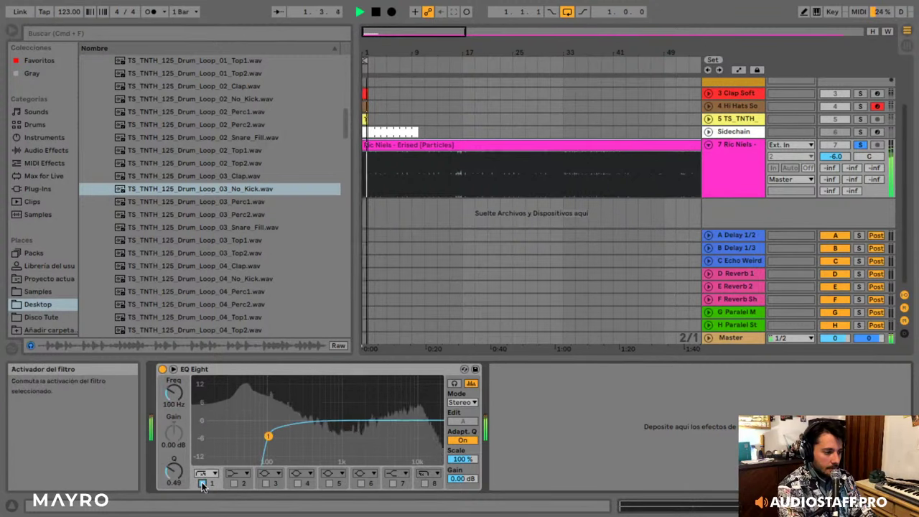
{"action": "left_click_drag", "start_coordinate": [267, 436], "coordinate": [279, 433]}
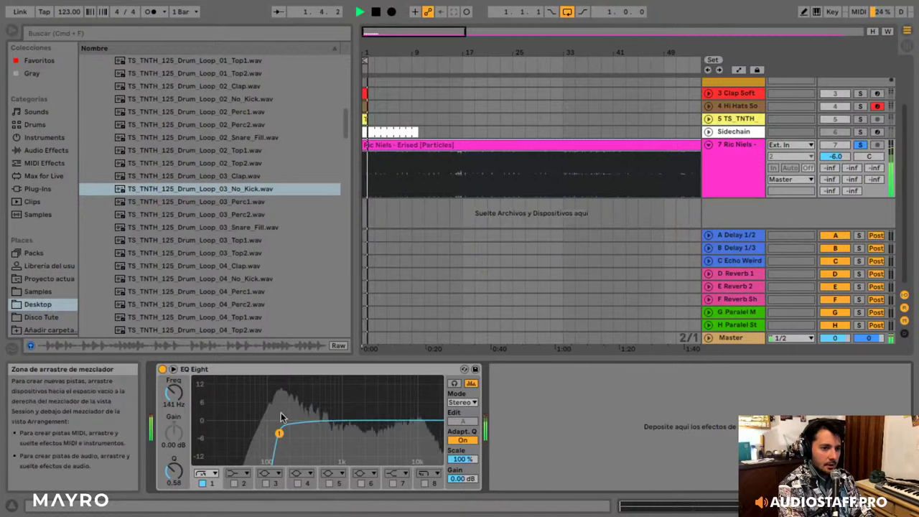
{"action": "left_click", "coordinate": [163, 370]}
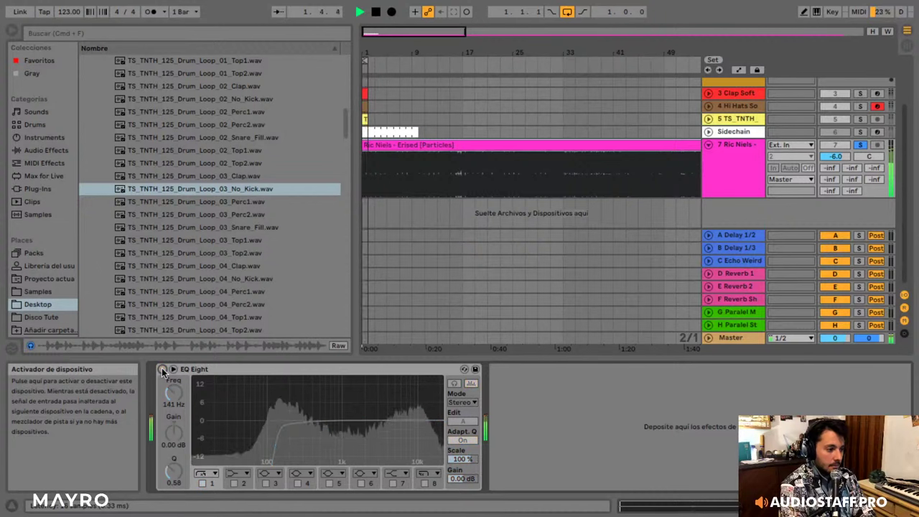
{"action": "key", "text": "space"}
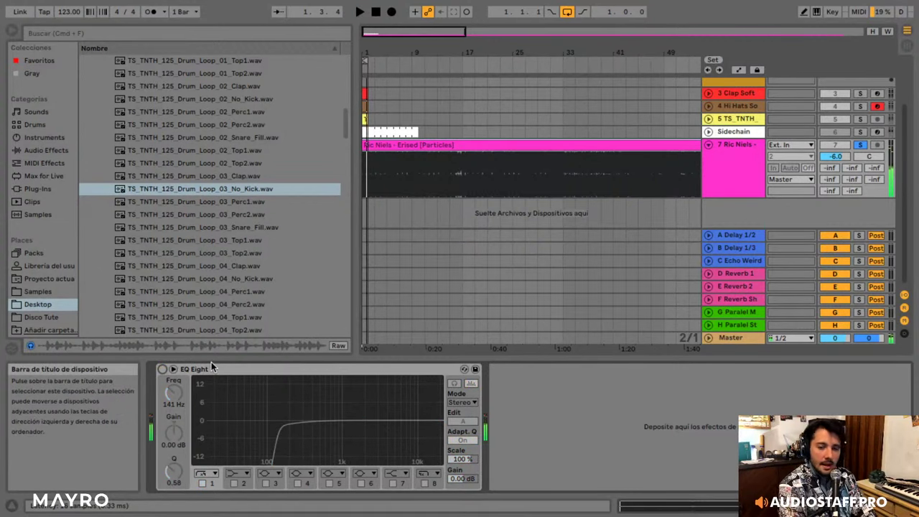
- Delete EQ Eight from the reference song track and take the track out of solo
{"action": "left_click", "coordinate": [214, 369]}
{"action": "key", "text": "Delete"}
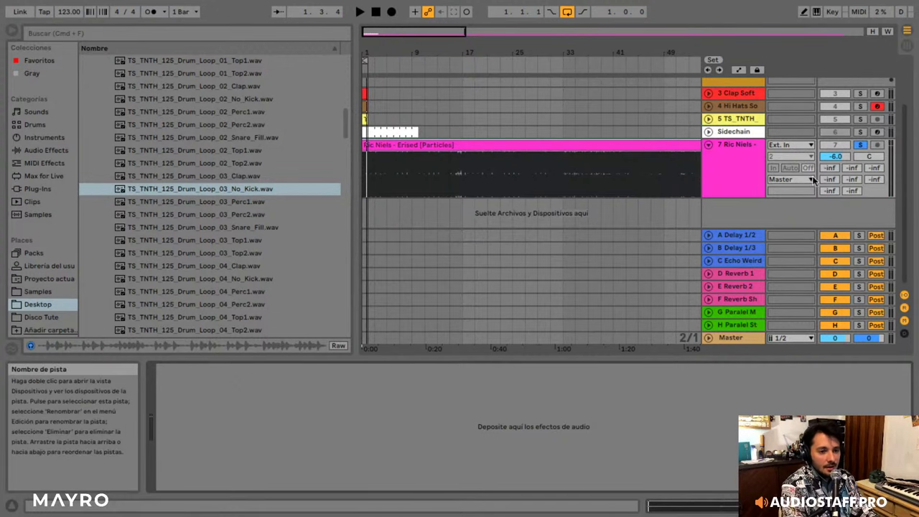
{"action": "left_click", "coordinate": [858, 145]}
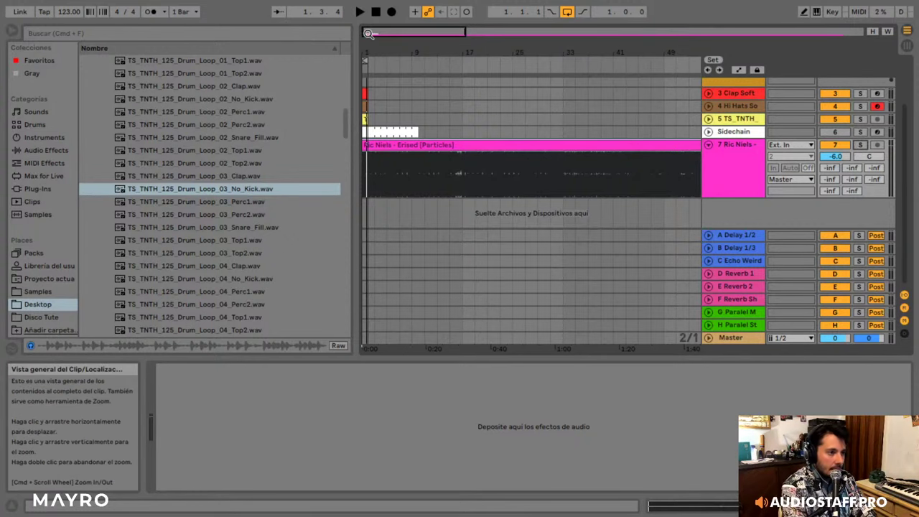
- Select the empty 2 MIDI track and browse the instruments to Operator's Bass presets
{"action": "left_click_drag", "start_coordinate": [370, 32], "coordinate": [365, 63]}
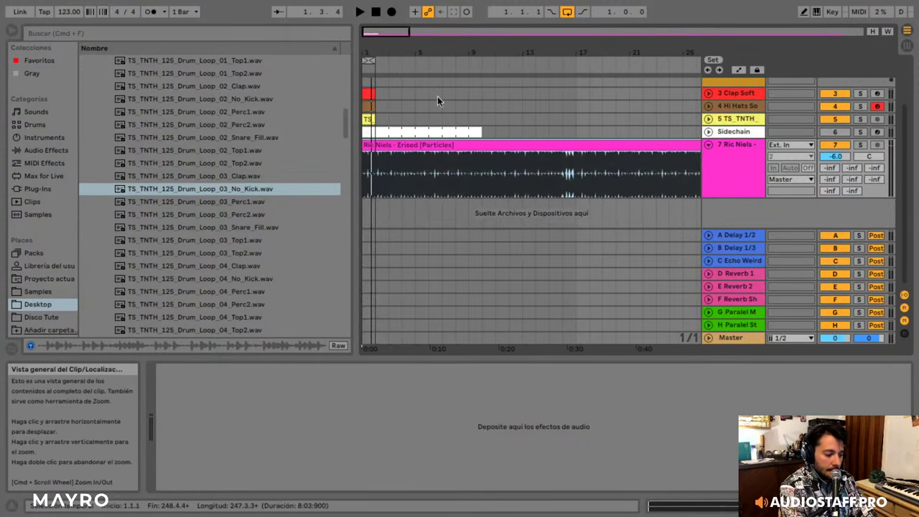
{"action": "scroll", "coordinate": [402, 96], "scroll_direction": "up", "scroll_amount": 3}
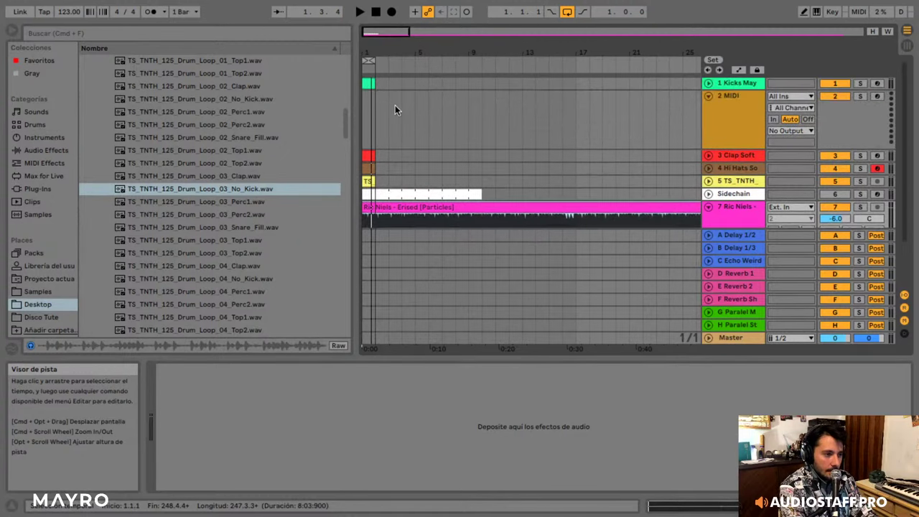
{"action": "left_click_drag", "start_coordinate": [366, 31], "coordinate": [368, 68]}
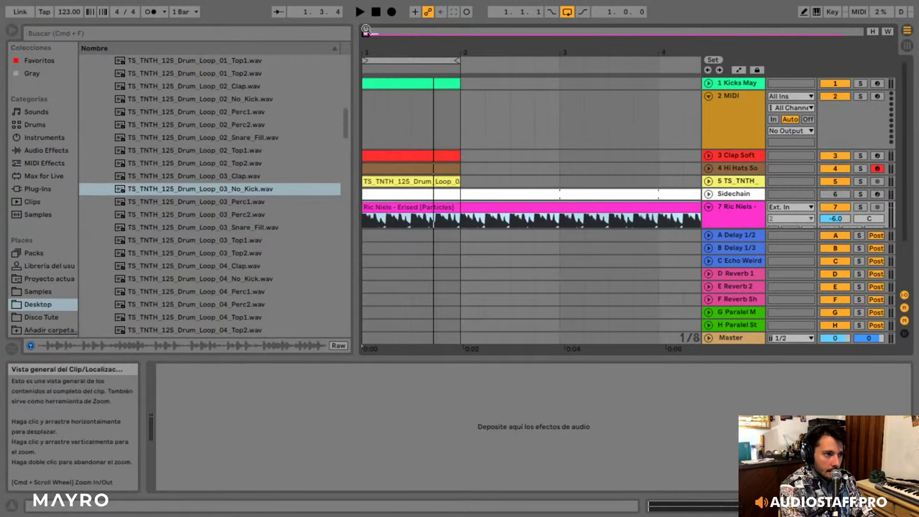
{"action": "left_click", "coordinate": [746, 104]}
{"action": "left_click", "coordinate": [258, 201]}
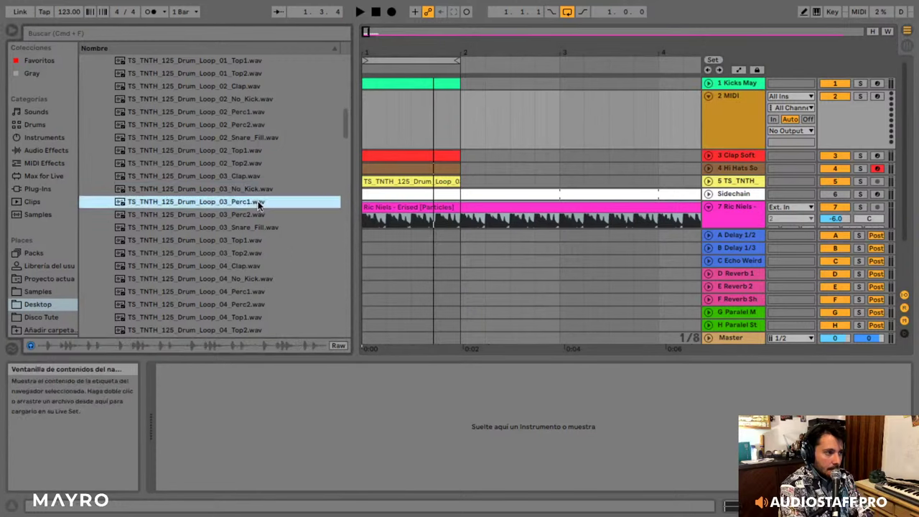
{"action": "key", "text": "Left"}
{"action": "key", "text": "Left"}
{"action": "key", "text": "Left"}
{"action": "key", "text": "Left"}
{"action": "key", "text": "Left"}
{"action": "key", "text": "Left"}
{"action": "left_click", "coordinate": [51, 138]}
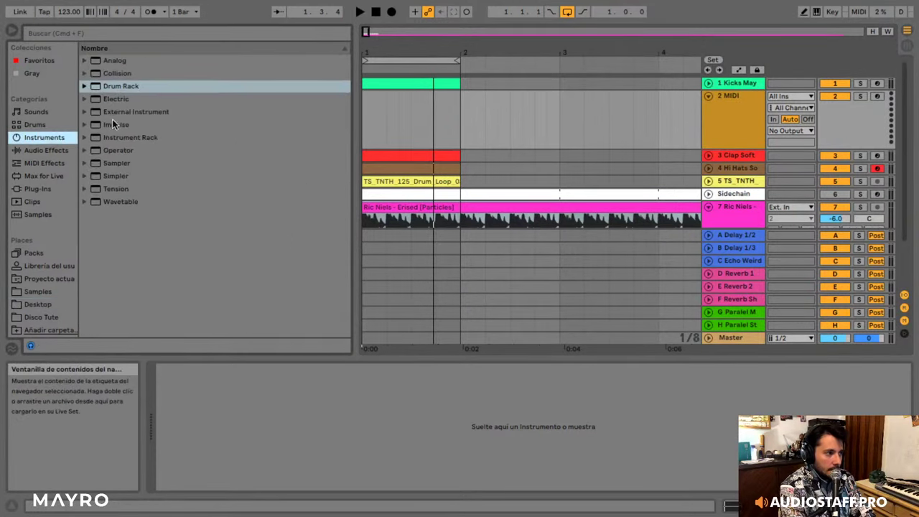
{"action": "left_click", "coordinate": [190, 150]}
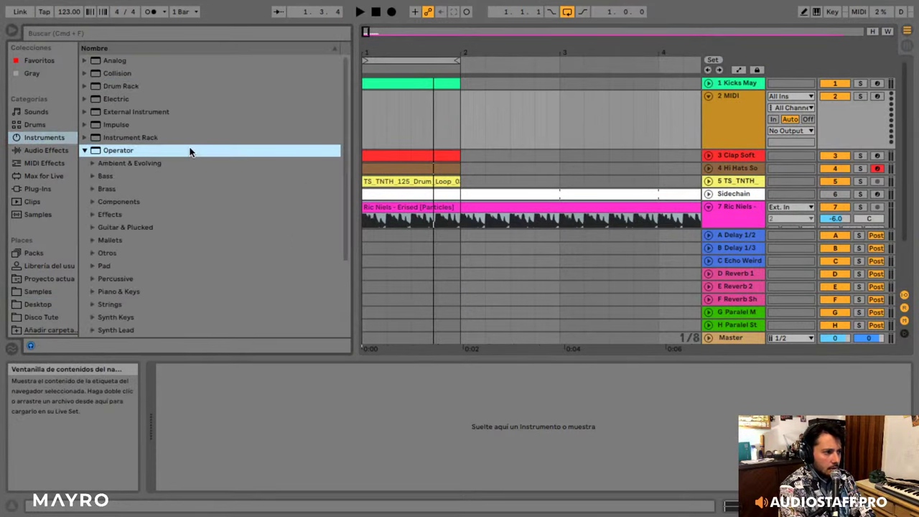
{"action": "key", "text": "Down"}
{"action": "key", "text": "Down"}
{"action": "key", "text": "Right"}
{"action": "scroll", "coordinate": [180, 198], "scroll_direction": "down", "scroll_amount": 10}
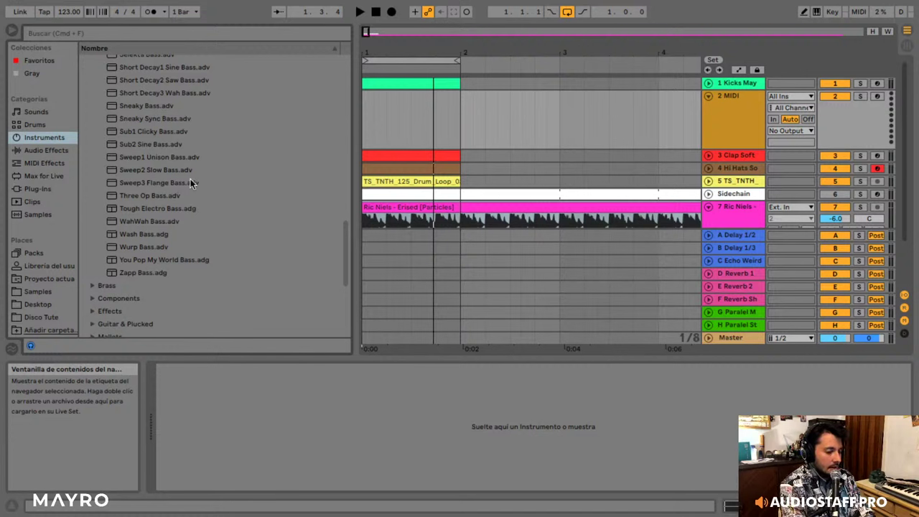
- Audition Operator's bass presets, load Sweep2 Slow Bass onto the MIDI track, and set the track's volume to -6 dB
{"action": "left_click", "coordinate": [191, 180]}
{"action": "key", "text": "Up"}
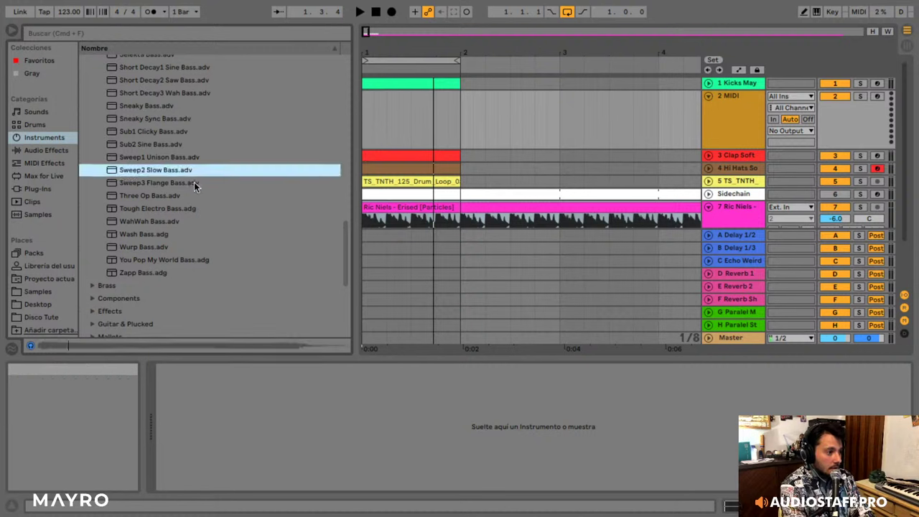
{"action": "key", "text": "Up"}
{"action": "left_click_drag", "start_coordinate": [194, 173], "coordinate": [325, 138]}
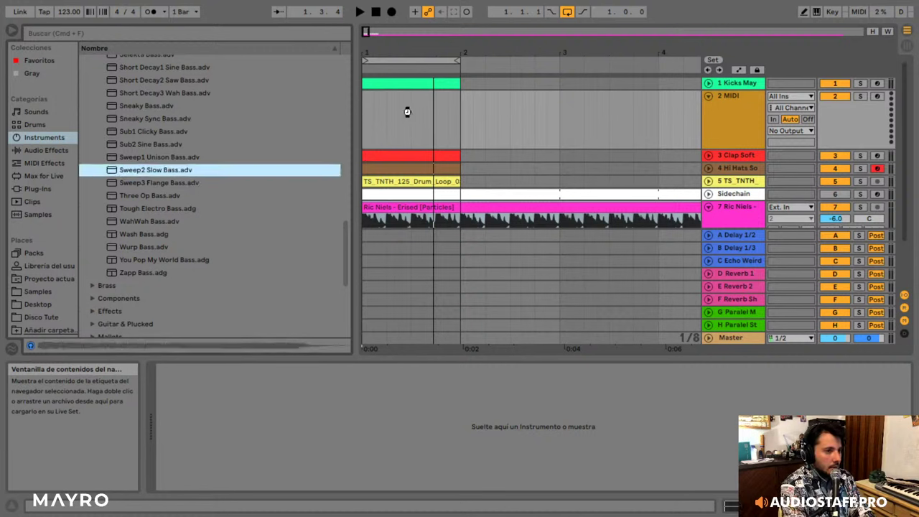
{"action": "left_click_drag", "start_coordinate": [408, 111], "coordinate": [407, 111]}
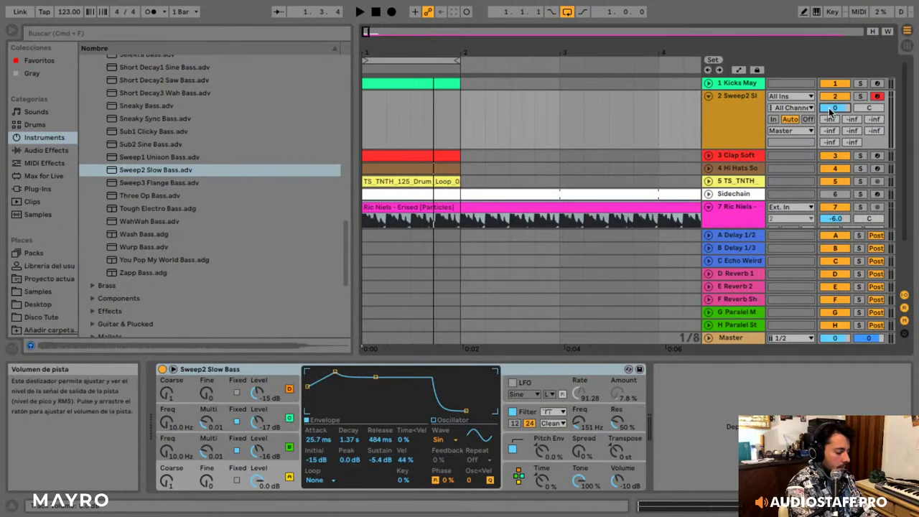
{"action": "type", "text": "-6"}
{"action": "key", "text": "Return"}
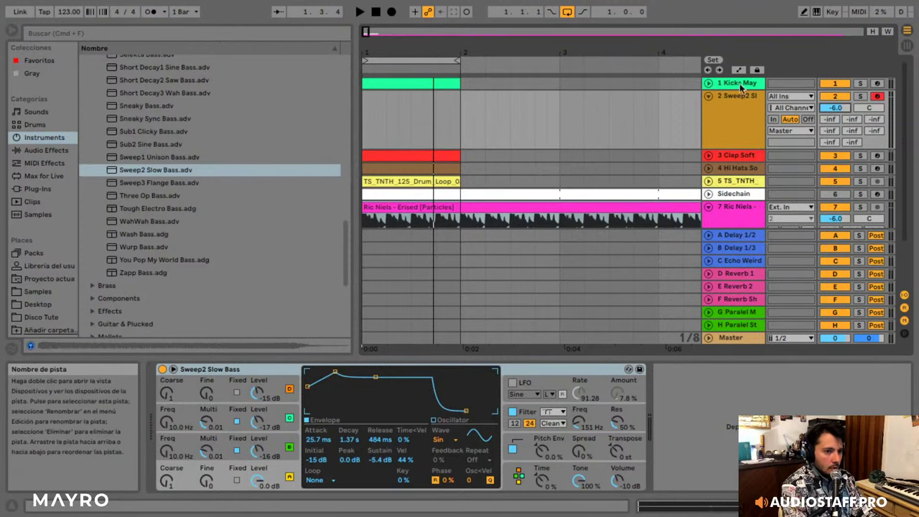
- Unfold the Kicks track and select bar 1 on the Sweep2 Slow Bass track
{"action": "left_click", "coordinate": [708, 84]}
{"action": "left_click", "coordinate": [713, 83]}
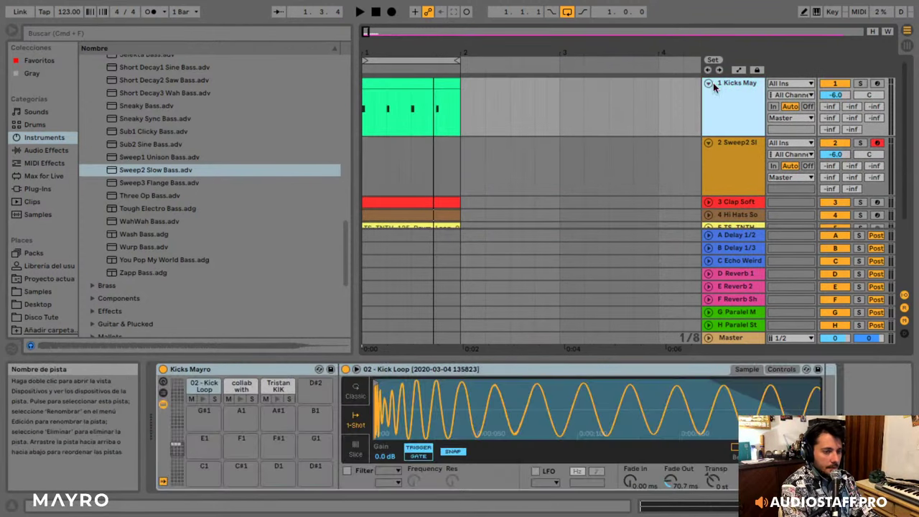
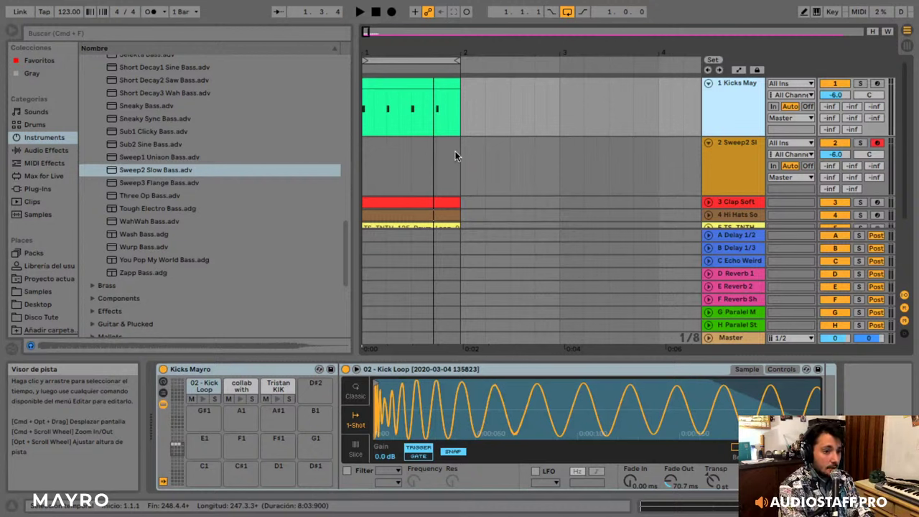
{"action": "left_click_drag", "start_coordinate": [455, 153], "coordinate": [346, 147]}
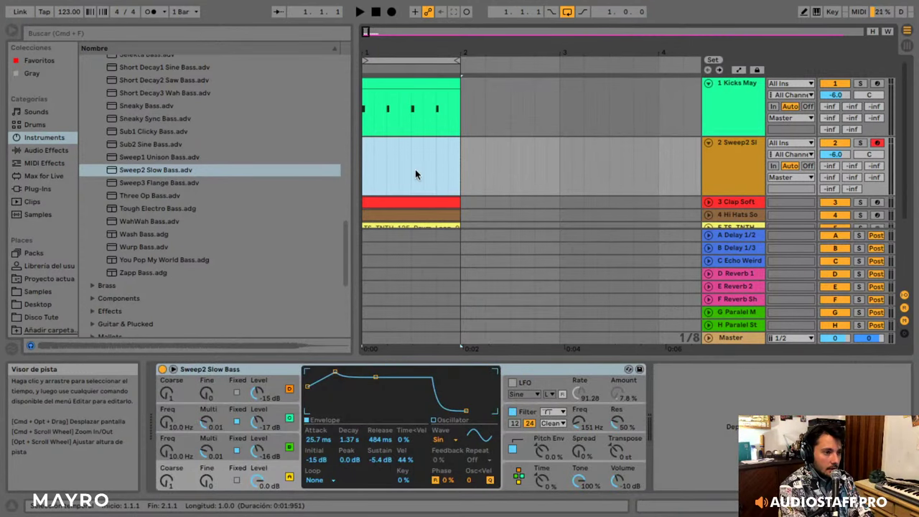
{"action": "right_click", "coordinate": [415, 161]}
{"action": "key", "text": "Escape"}
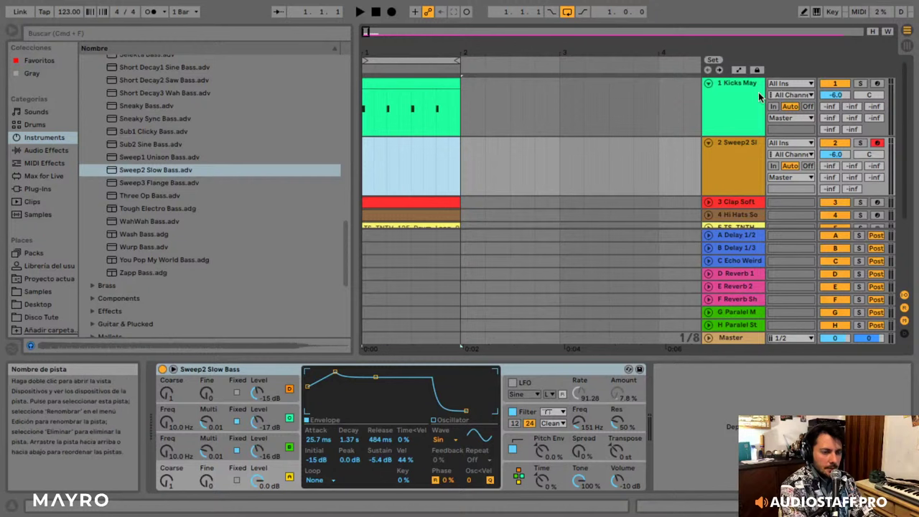
- Examine the Kicks track's volume and the Master level in the Session mixer, and return to the Arrangement
{"action": "left_click", "coordinate": [837, 95]}
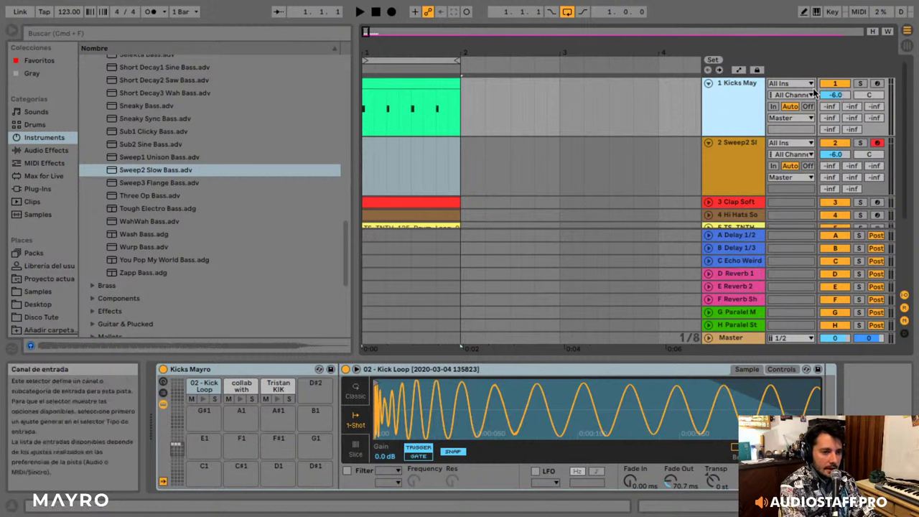
{"action": "left_click", "coordinate": [725, 335]}
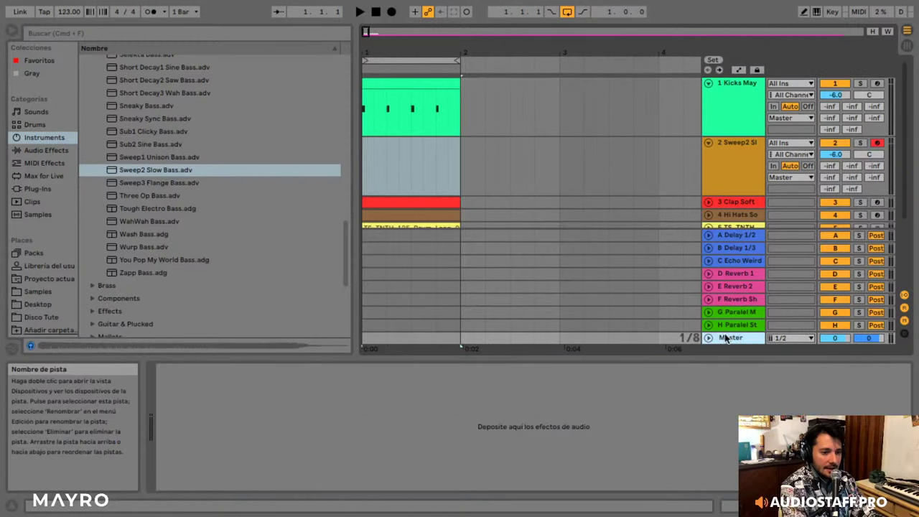
{"action": "left_click", "coordinate": [907, 31]}
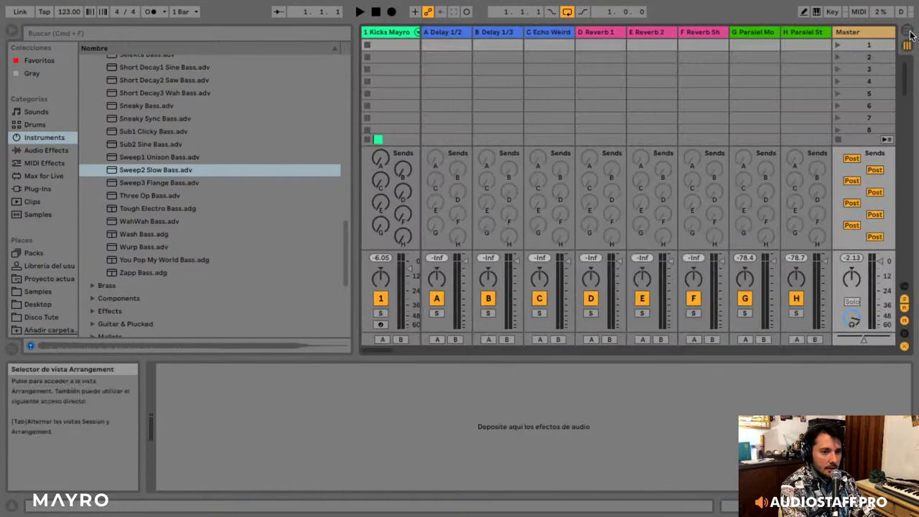
{"action": "left_click", "coordinate": [910, 45]}
{"action": "left_click", "coordinate": [910, 48]}
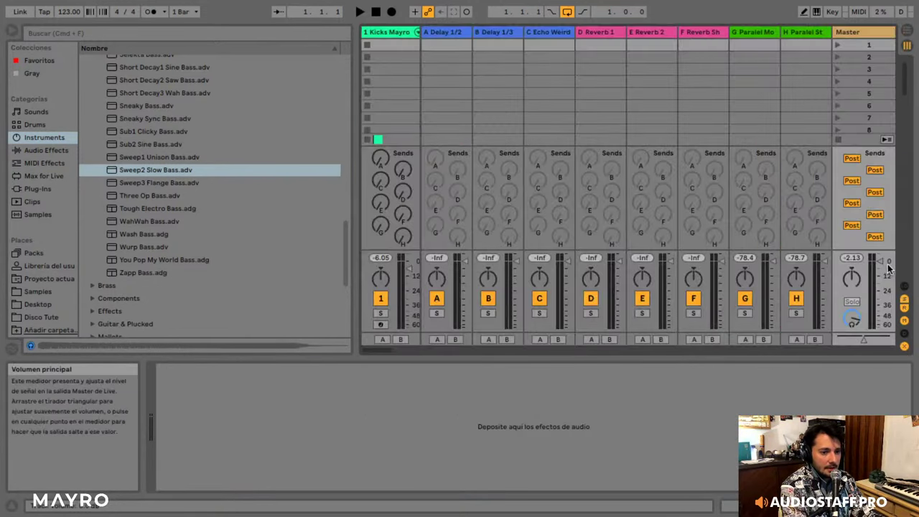
{"action": "left_click_drag", "start_coordinate": [874, 253], "coordinate": [871, 206]}
{"action": "left_click", "coordinate": [908, 32]}
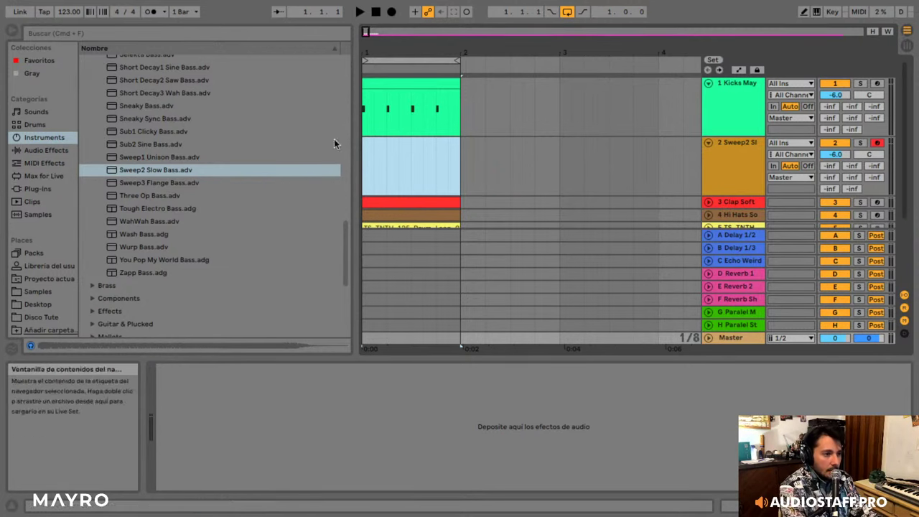
- Insert an empty MIDI clip in bar 1 of the bass track and draw a one-beat C3 note at its start
{"action": "right_click", "coordinate": [379, 145]}
{"action": "left_click", "coordinate": [467, 245]}
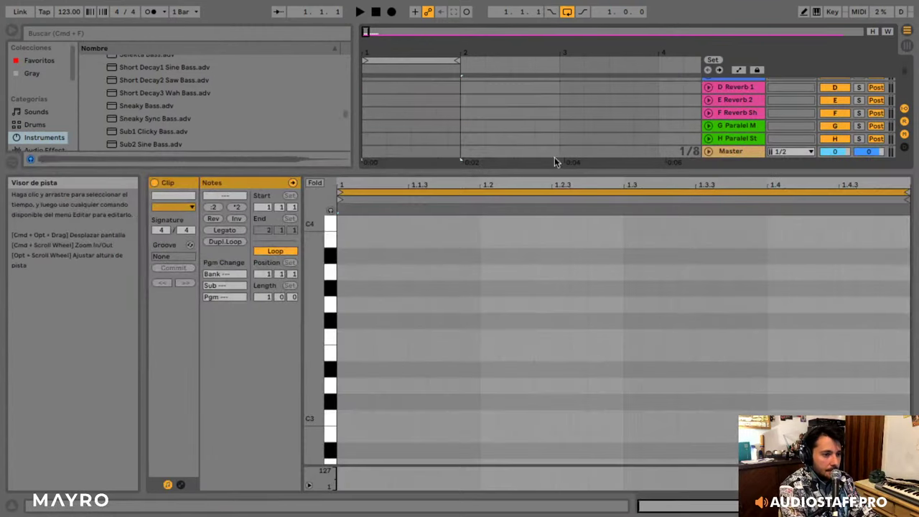
{"action": "double_click", "coordinate": [344, 420]}
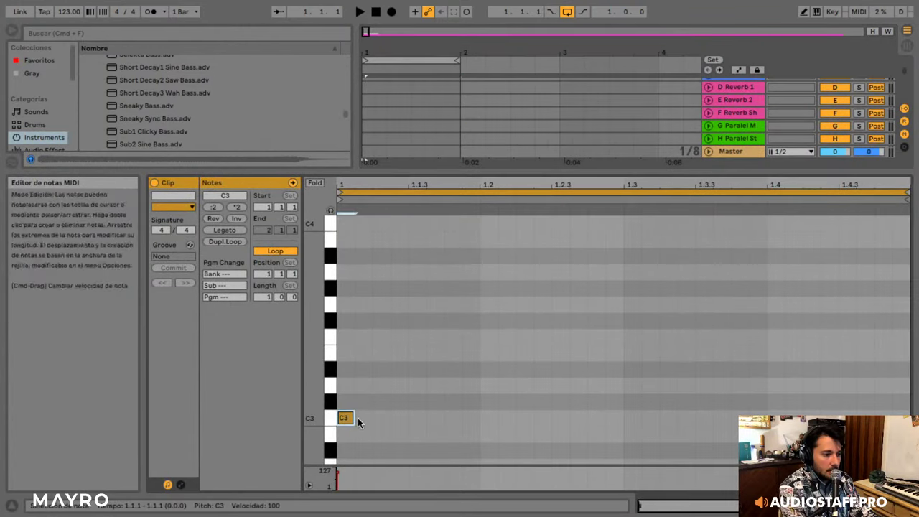
{"action": "left_click_drag", "start_coordinate": [354, 418], "coordinate": [481, 420]}
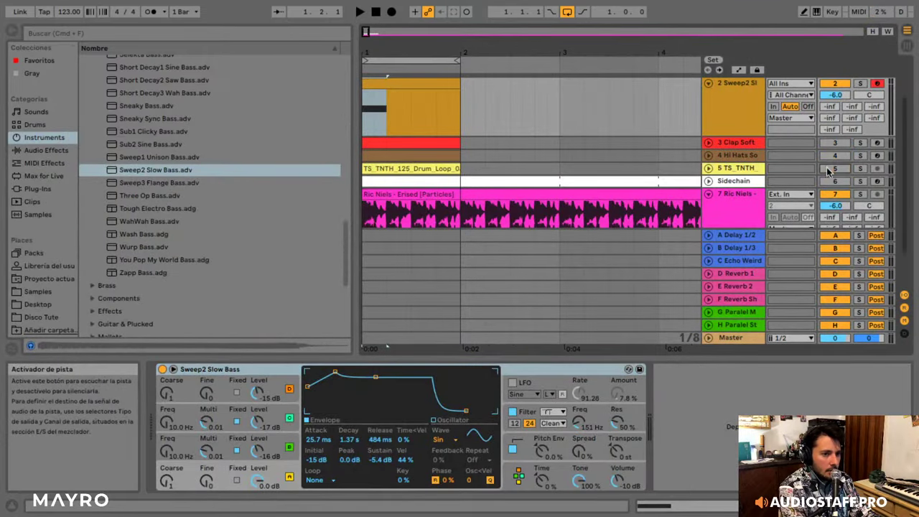
- Play the bar 1 loop to hear the new bass clip against the kick
{"action": "scroll", "coordinate": [615, 167], "scroll_direction": "up", "scroll_amount": 2}
{"action": "left_click", "coordinate": [418, 145]}
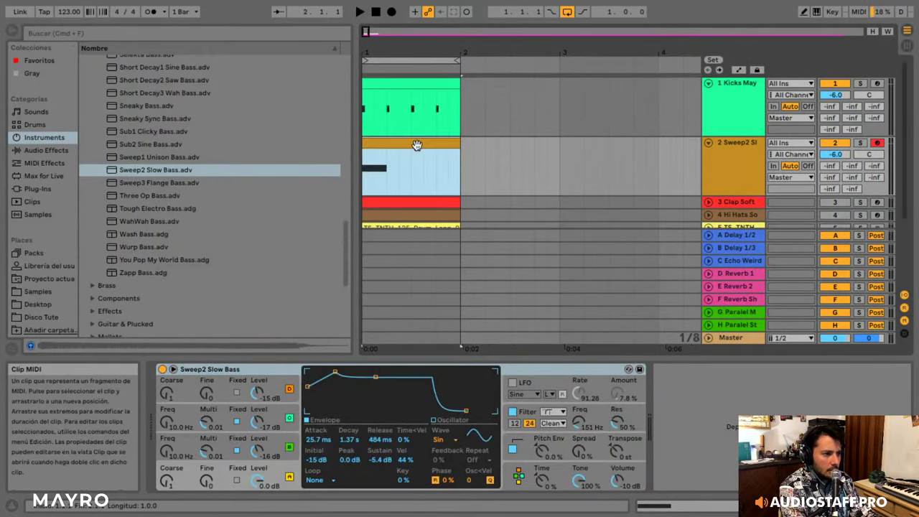
{"action": "key", "text": "space"}
- Open the bass clip's notes, transpose the one-beat note down three octaves to C0, and play it back
{"action": "double_click", "coordinate": [417, 145]}
{"action": "mouse_move", "coordinate": [314, 347]}
{"action": "left_mouse_down"}
{"action": "mouse_move", "coordinate": [289, 346]}
{"action": "mouse_move", "coordinate": [291, 318]}
{"action": "left_mouse_up"}
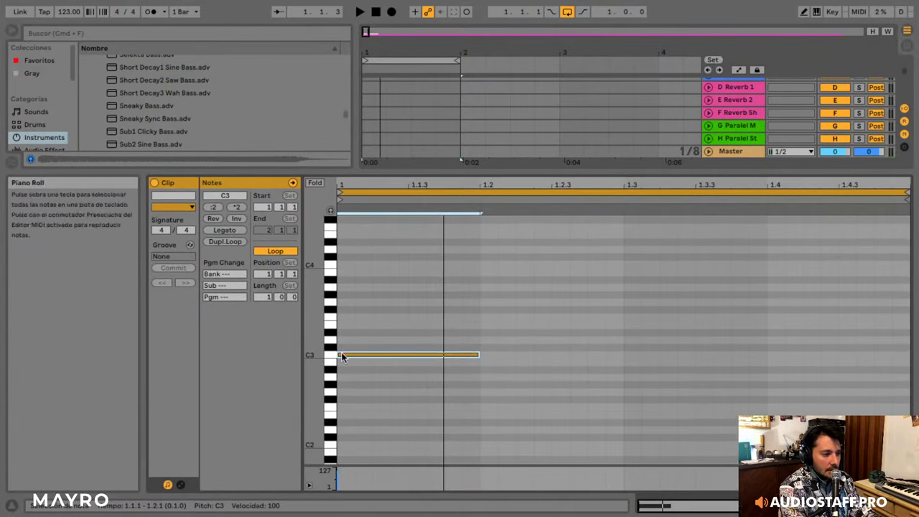
{"action": "left_click_drag", "start_coordinate": [370, 335], "coordinate": [394, 360]}
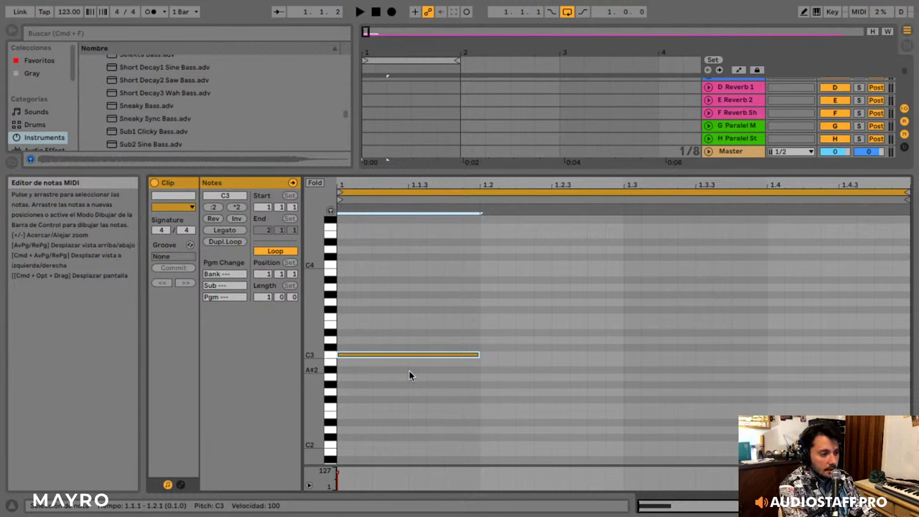
{"action": "left_click", "coordinate": [430, 336]}
{"action": "key", "text": "shift+Down"}
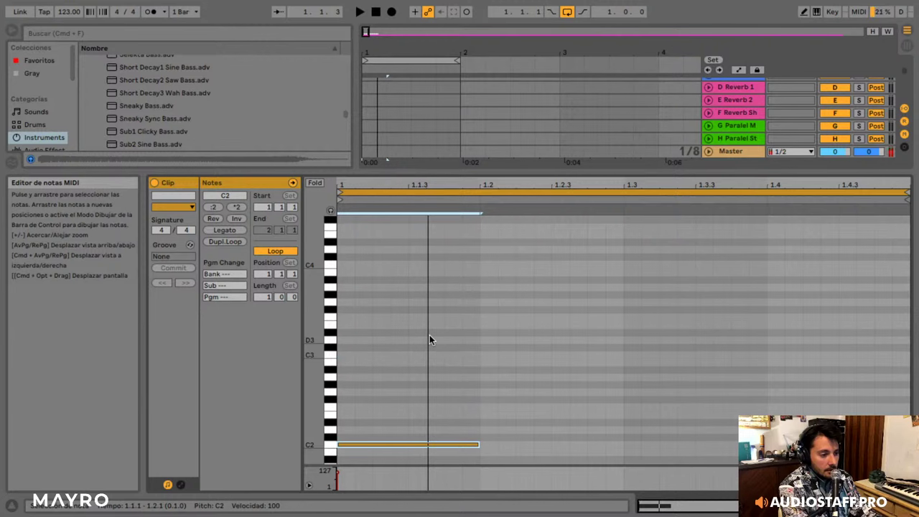
{"action": "key", "text": "Left"}
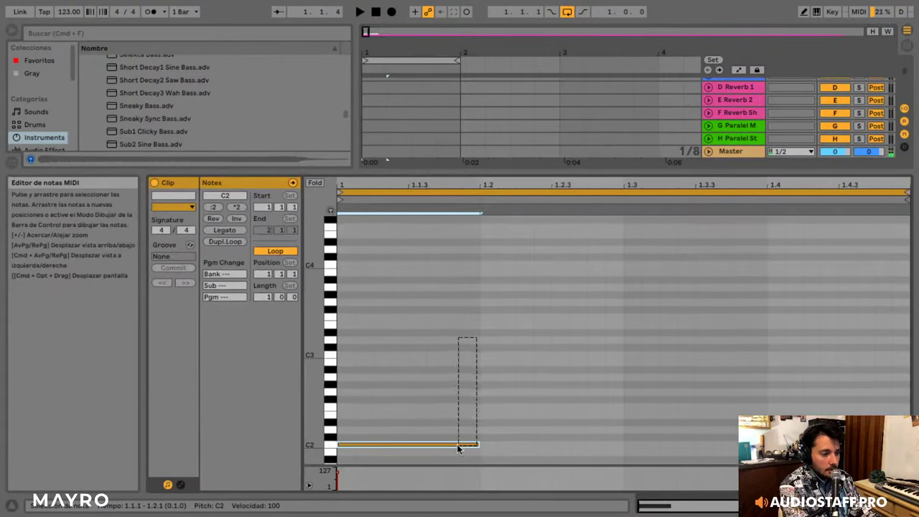
{"action": "key", "text": "shift+Down"}
{"action": "key", "text": "shift+Down"}
{"action": "key", "text": "space"}
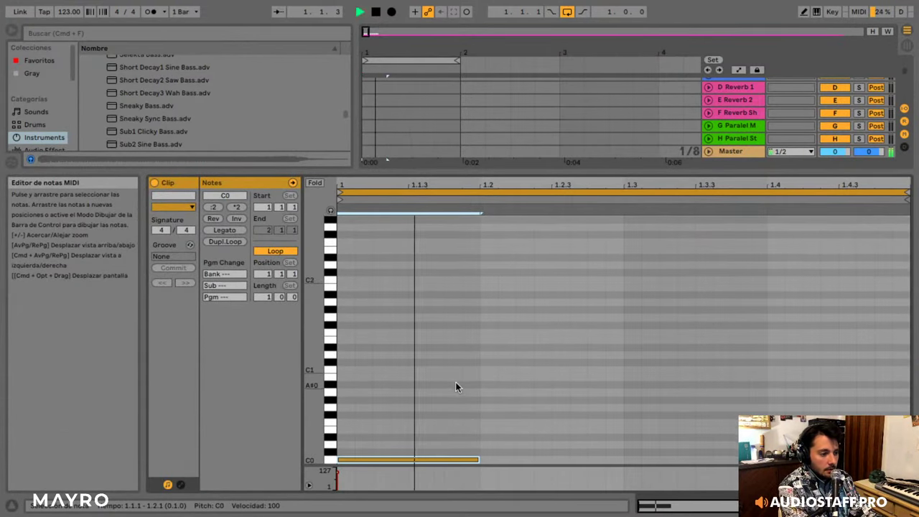
- Play the bar 1 loop to hear the bass clip's C0 note
{"action": "key", "text": "space"}
{"action": "scroll", "coordinate": [454, 387], "scroll_direction": "down", "scroll_amount": 2}
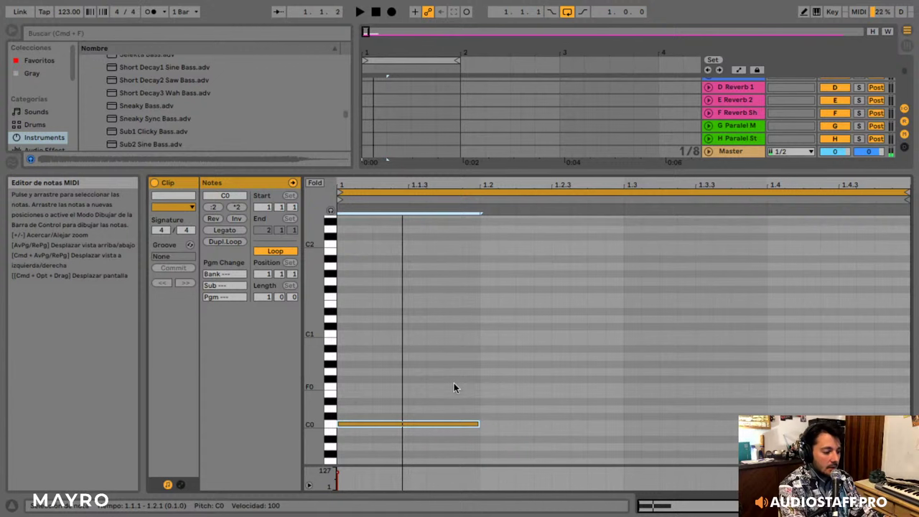
{"action": "scroll", "coordinate": [454, 384], "scroll_direction": "down", "scroll_amount": 2}
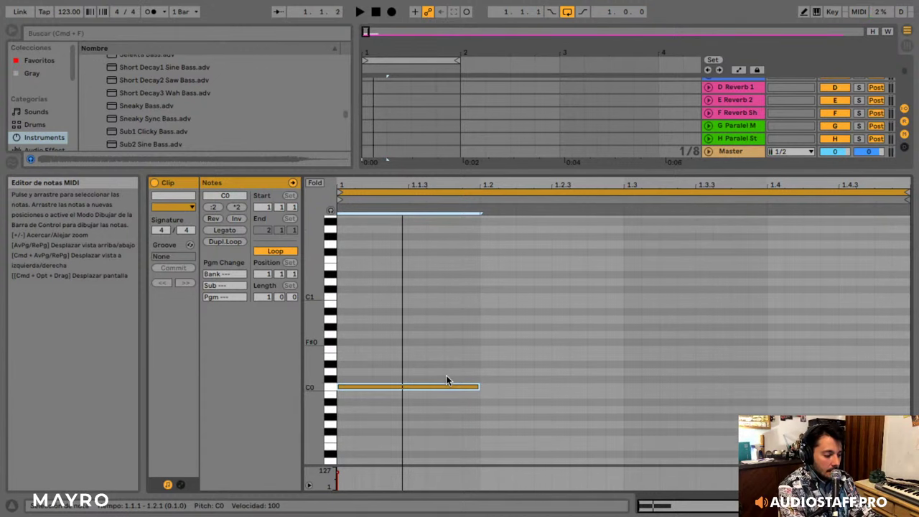
{"action": "key", "text": "space"}
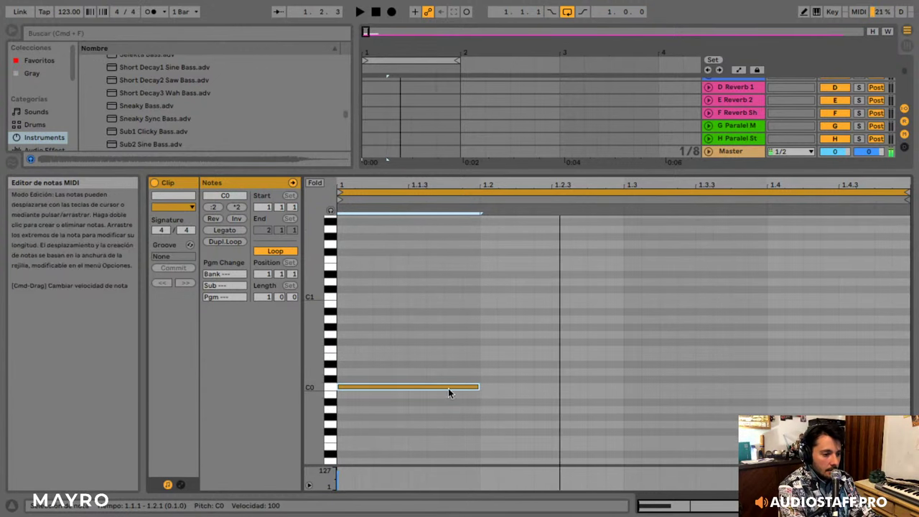
{"action": "left_click_drag", "start_coordinate": [447, 390], "coordinate": [625, 396]}
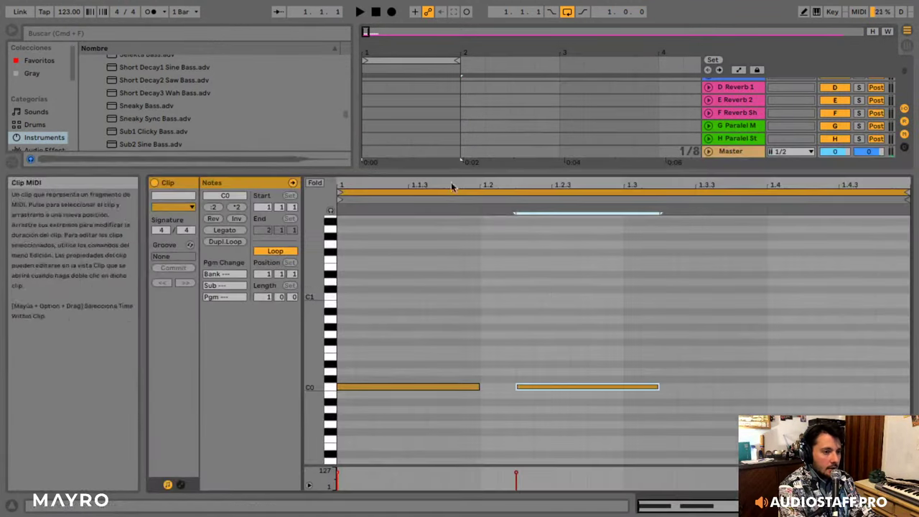
{"action": "left_click_drag", "start_coordinate": [558, 318], "coordinate": [582, 426]}
{"action": "key", "text": "Delete"}
- Transpose the one-beat bass note down to A-1 and play the loop
{"action": "left_click_drag", "start_coordinate": [425, 354], "coordinate": [416, 434]}
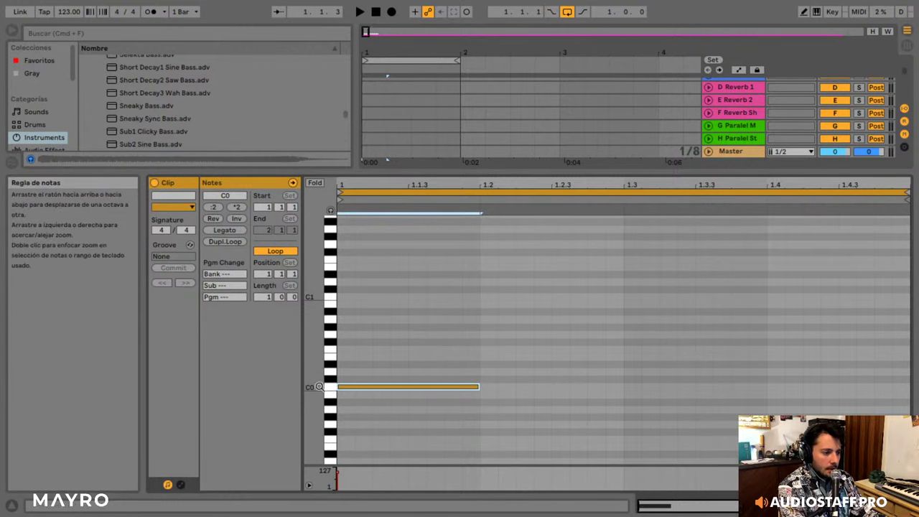
{"action": "left_click_drag", "start_coordinate": [314, 384], "coordinate": [324, 384]}
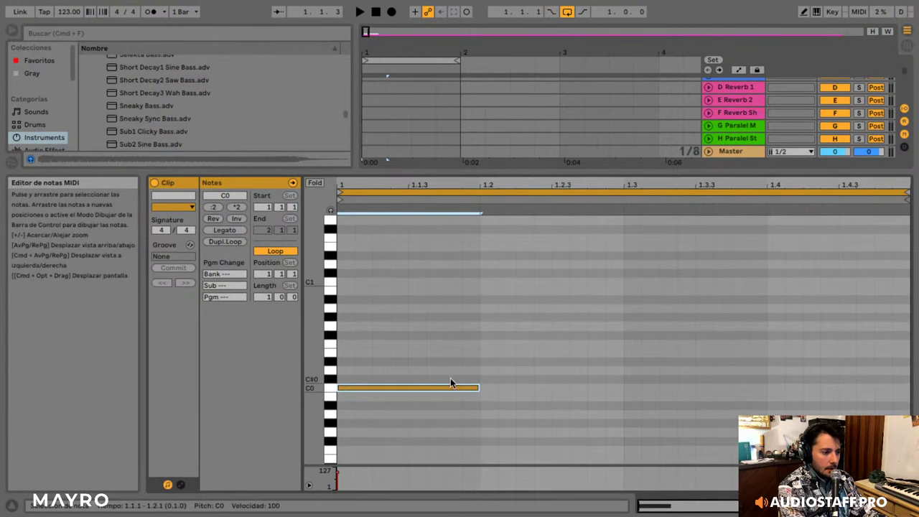
{"action": "left_click_drag", "start_coordinate": [413, 390], "coordinate": [413, 416]}
{"action": "key", "text": "space"}
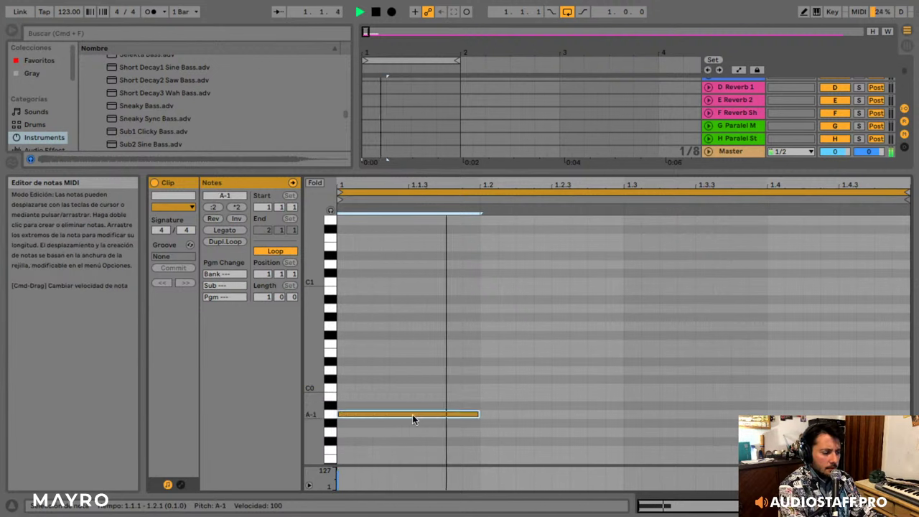
- Copy the one-beat A-1 note to beats 2, 3 and 4 of the bar and play the loop
{"action": "left_click_drag", "start_coordinate": [314, 398], "coordinate": [292, 395]}
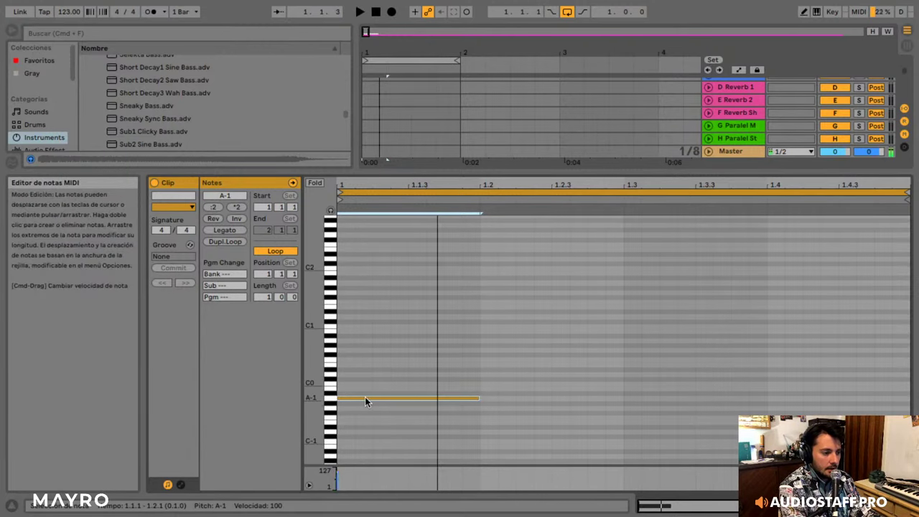
{"action": "left_click_drag", "start_coordinate": [367, 399], "coordinate": [805, 402]}
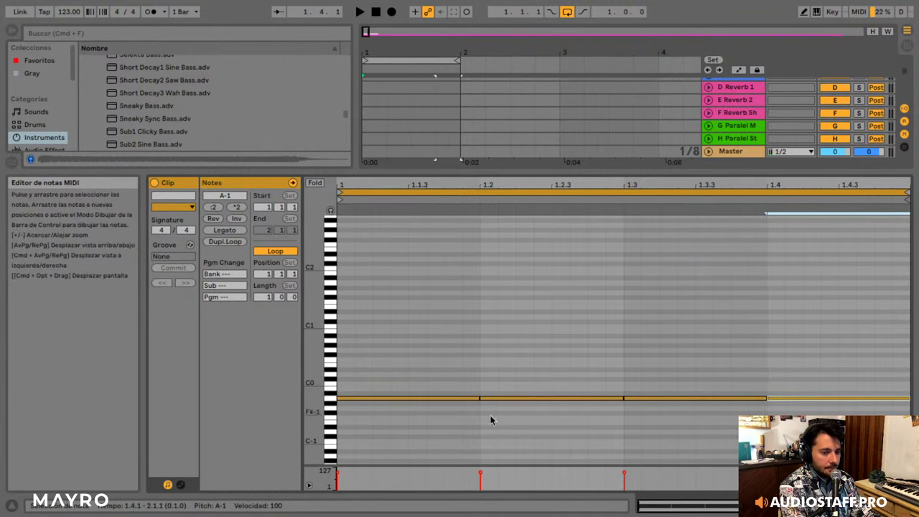
{"action": "scroll", "coordinate": [359, 402], "scroll_direction": "up", "scroll_amount": 3}
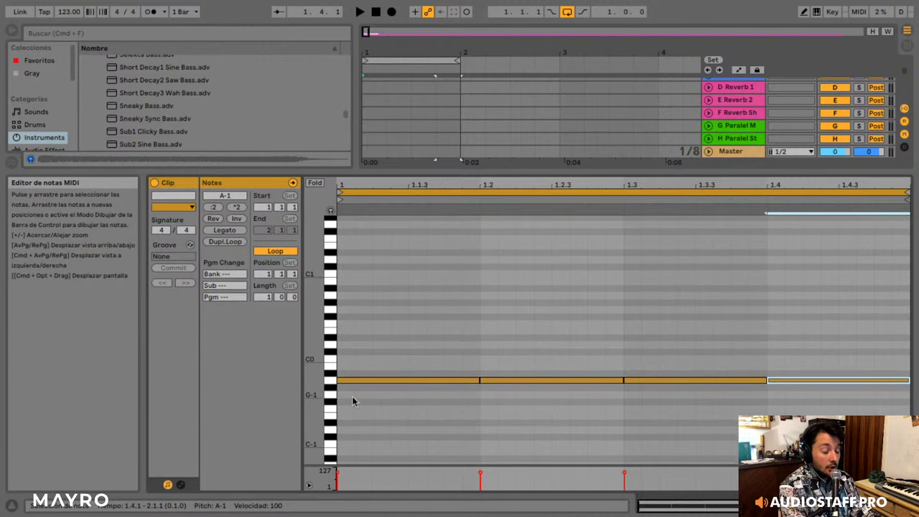
{"action": "key", "text": "space"}
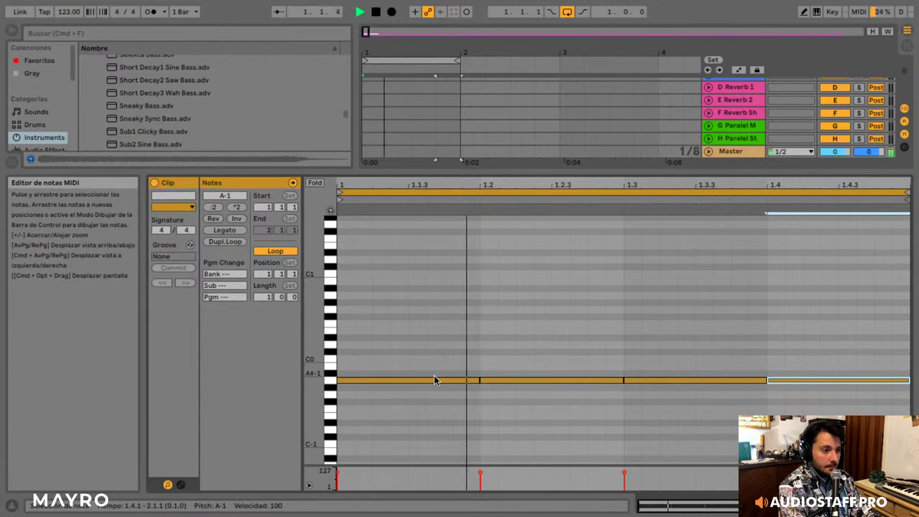
{"action": "key", "text": "space"}
- Shift all four A-1 notes half a beat later so the first starts at 1.1.3, and play the loop
{"action": "left_click_drag", "start_coordinate": [437, 336], "coordinate": [838, 427]}
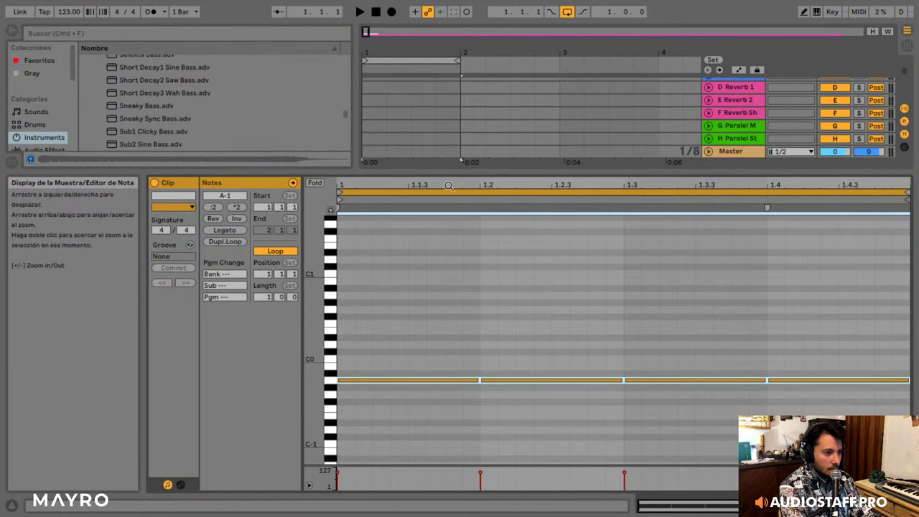
{"action": "left_click_drag", "start_coordinate": [367, 381], "coordinate": [436, 382]}
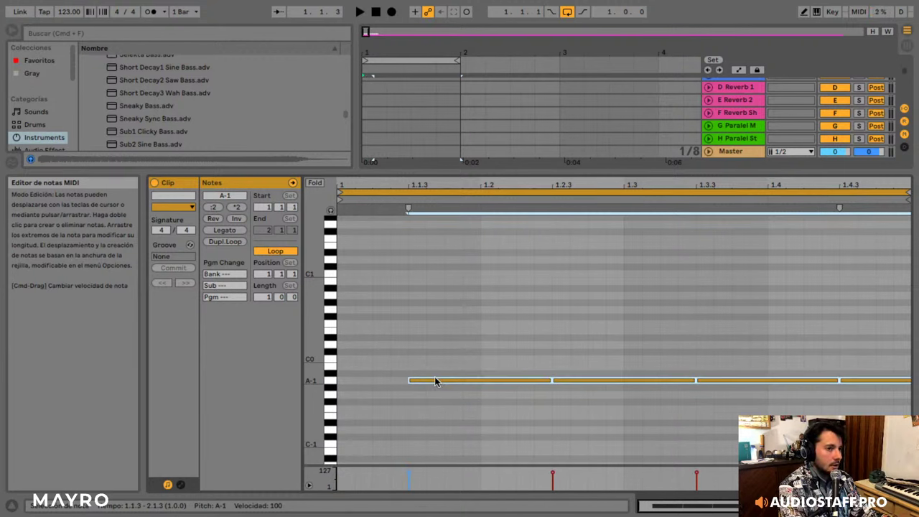
{"action": "key", "text": "space"}
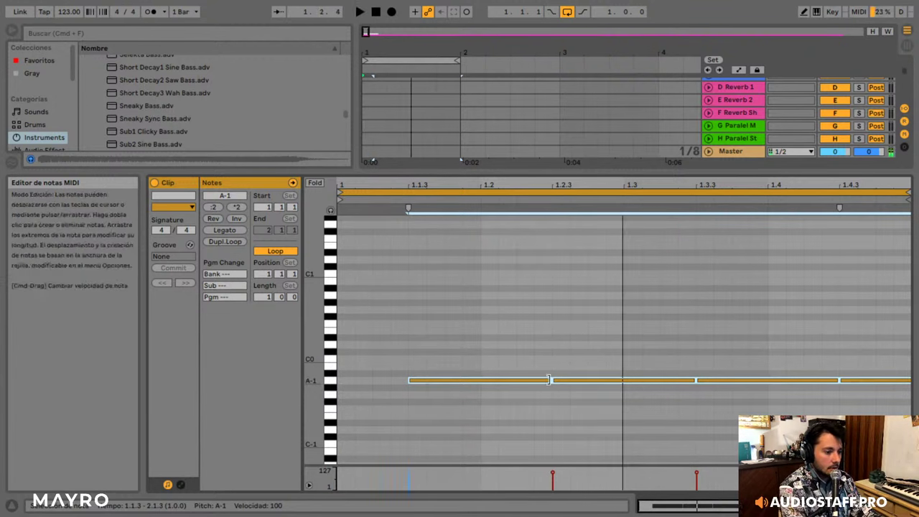
- Shorten all four A-1 notes to half a beat and then to a quarter beat, playing the loop after each change
{"action": "left_click_drag", "start_coordinate": [550, 381], "coordinate": [478, 380]}
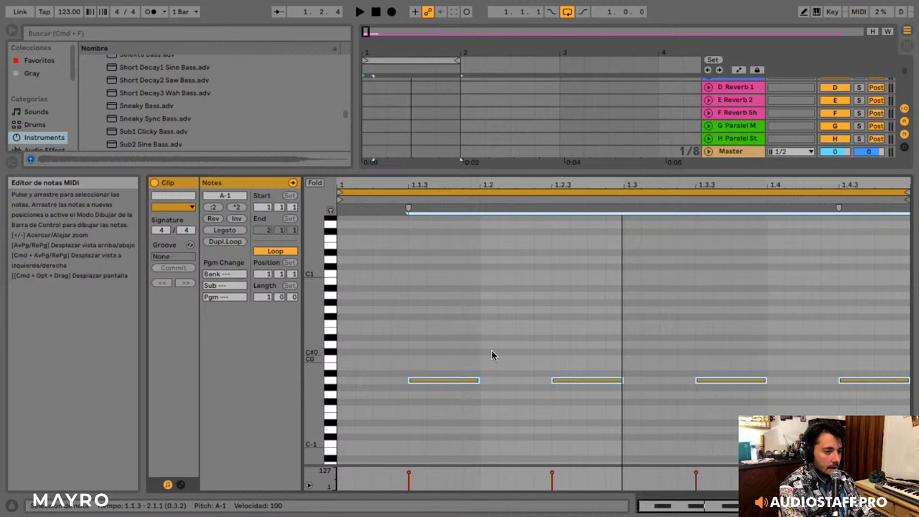
{"action": "key", "text": "space"}
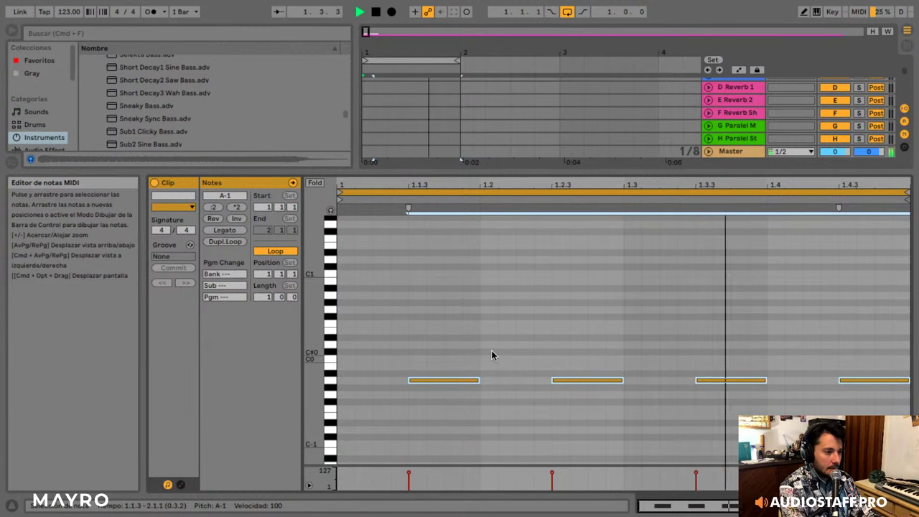
{"action": "key", "text": "space"}
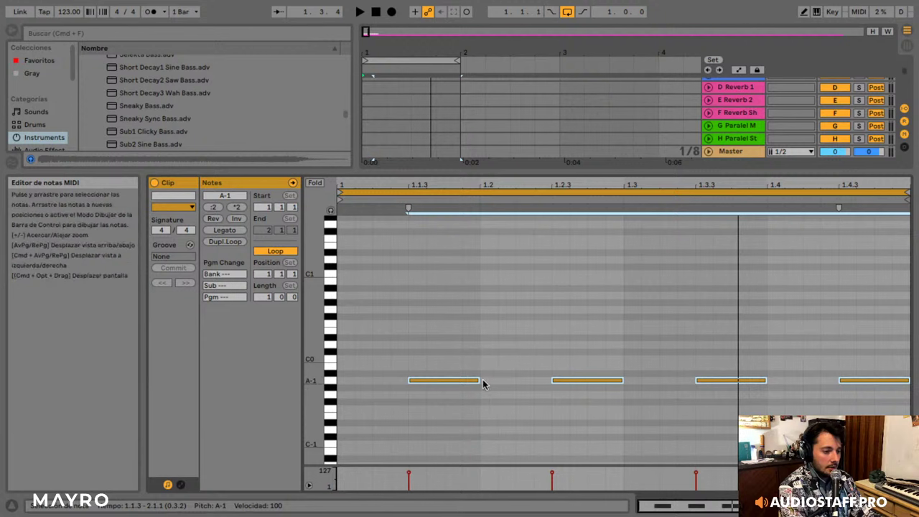
{"action": "left_click_drag", "start_coordinate": [480, 381], "coordinate": [443, 380]}
{"action": "key", "text": "space"}
{"action": "key", "text": "space"}
{"action": "key", "text": "space"}
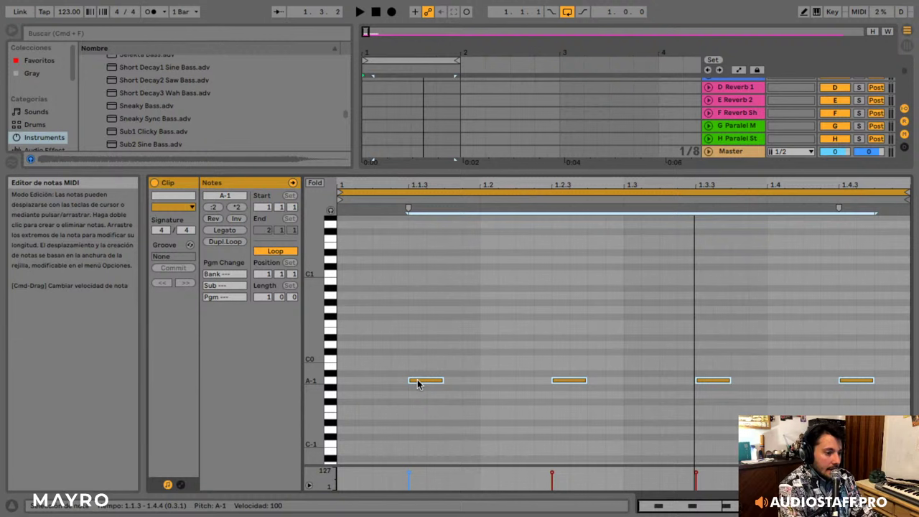
- Move the four short notes back onto the beats and copy the first one to 1.1.3
{"action": "left_click_drag", "start_coordinate": [418, 382], "coordinate": [353, 388]}
{"action": "left_click_drag", "start_coordinate": [350, 186], "coordinate": [349, 205]}
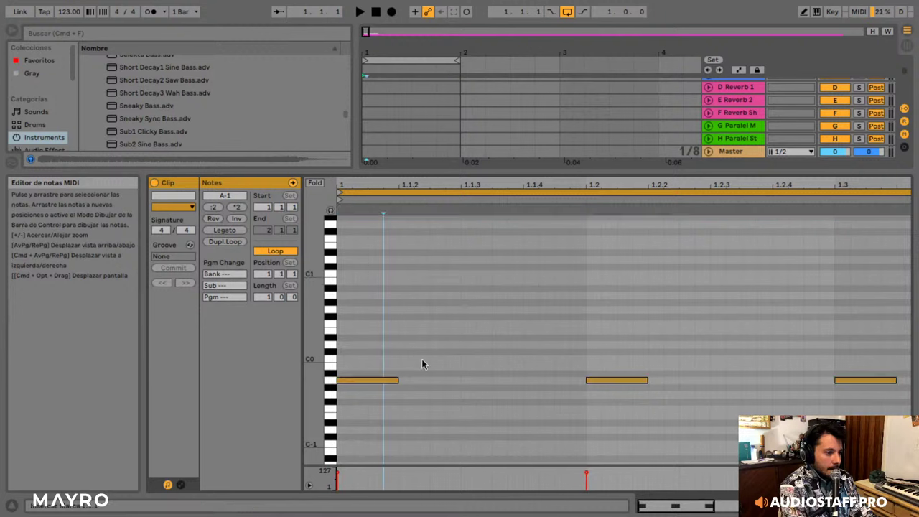
{"action": "left_click_drag", "start_coordinate": [353, 381], "coordinate": [487, 387]}
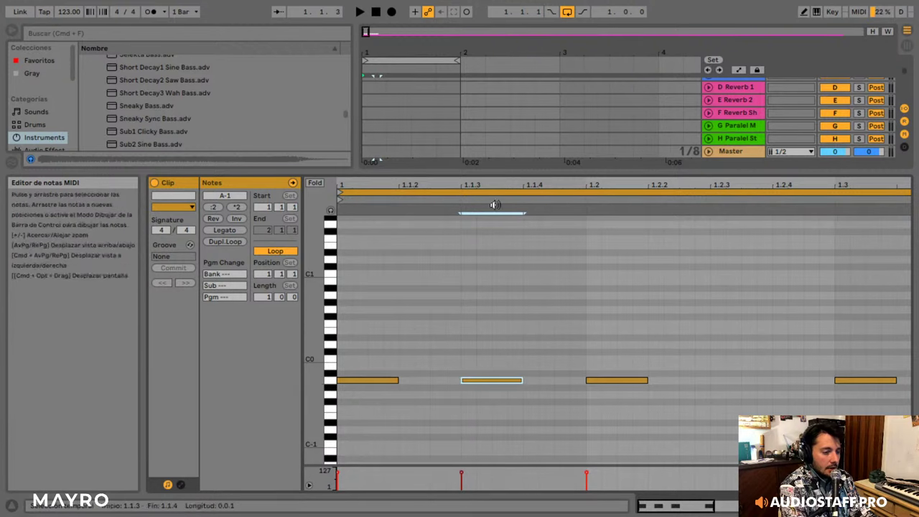
{"action": "mouse_move", "coordinate": [478, 180]}
{"action": "left_mouse_down"}
{"action": "mouse_move", "coordinate": [445, 178]}
{"action": "mouse_move", "coordinate": [476, 179]}
{"action": "left_mouse_up"}
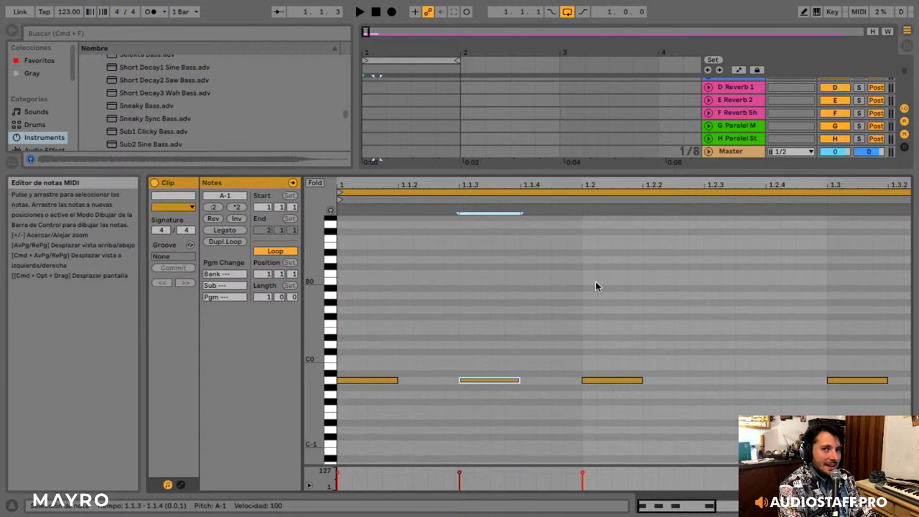
- Copy the short A-1 note to 1.2.3, 1.3.3 and 1.4.3 and play the loop
{"action": "left_click_drag", "start_coordinate": [491, 381], "coordinate": [741, 382]}
{"action": "key", "text": "space"}
{"action": "left_click", "coordinate": [704, 192]}
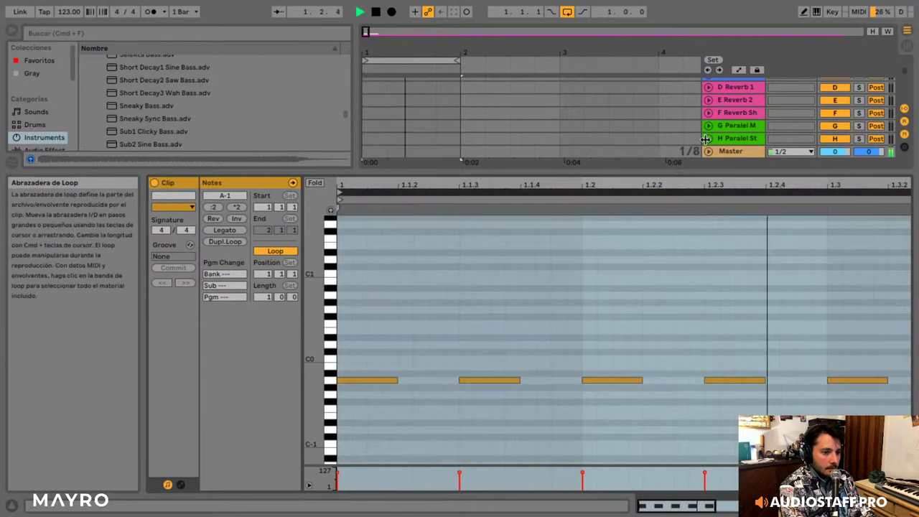
{"action": "double_click", "coordinate": [740, 184]}
{"action": "left_click", "coordinate": [643, 390]}
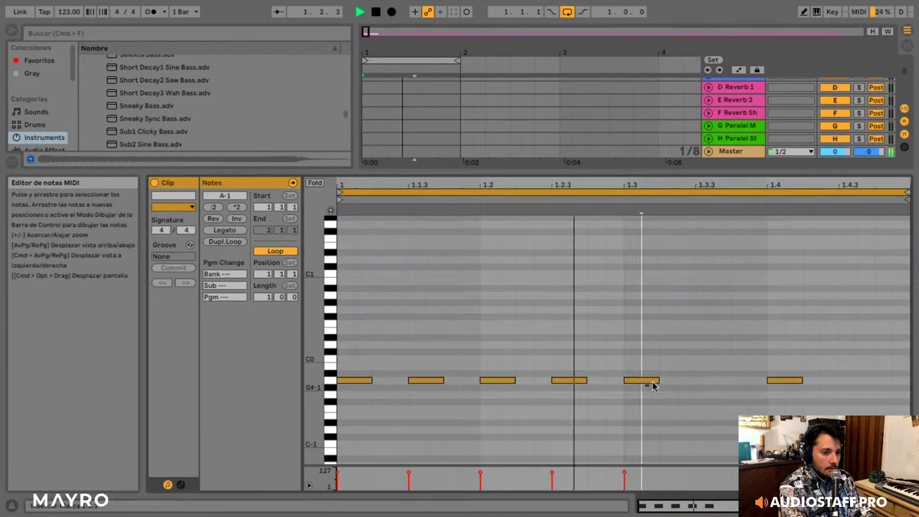
{"action": "left_click_drag", "start_coordinate": [659, 384], "coordinate": [870, 389]}
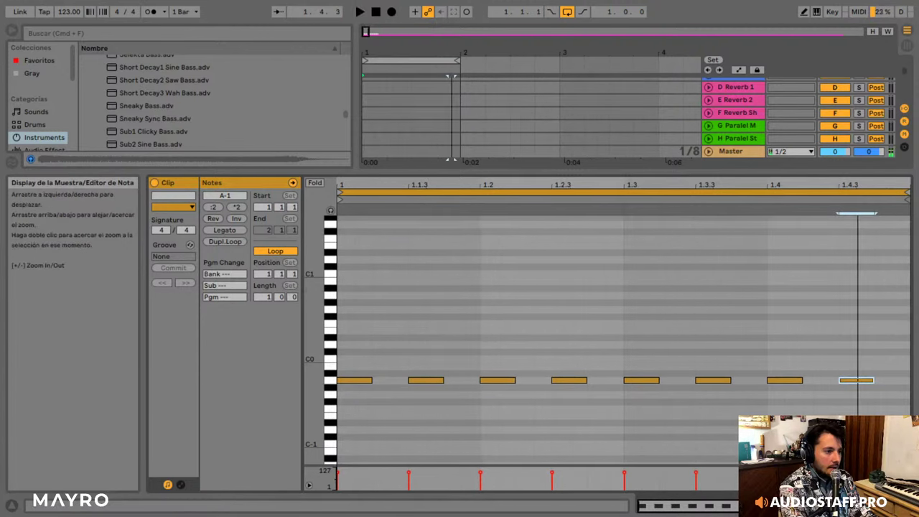
{"action": "key", "text": "space"}
- Try all eight notes one sixteenth later, starting at 1.1.2, play the loop, and move them back to 1.1.1
{"action": "key", "text": "super+a"}
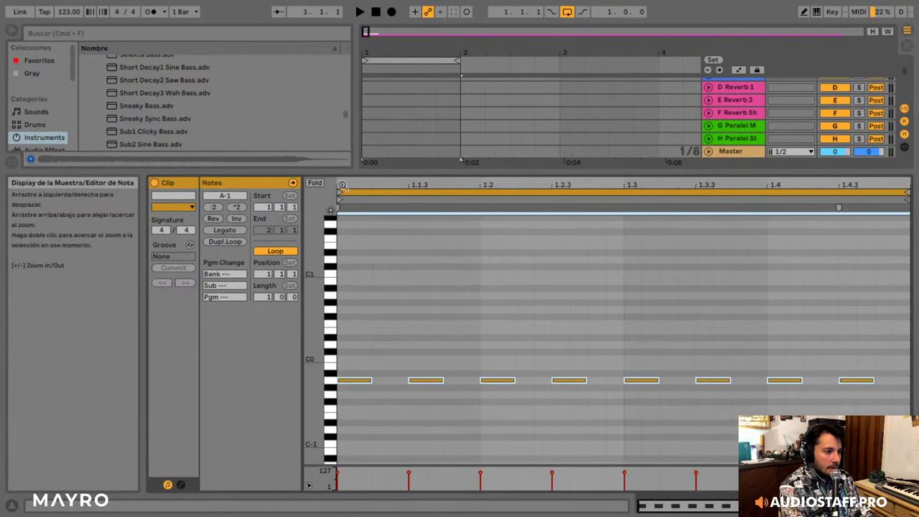
{"action": "left_click_drag", "start_coordinate": [343, 185], "coordinate": [343, 208]}
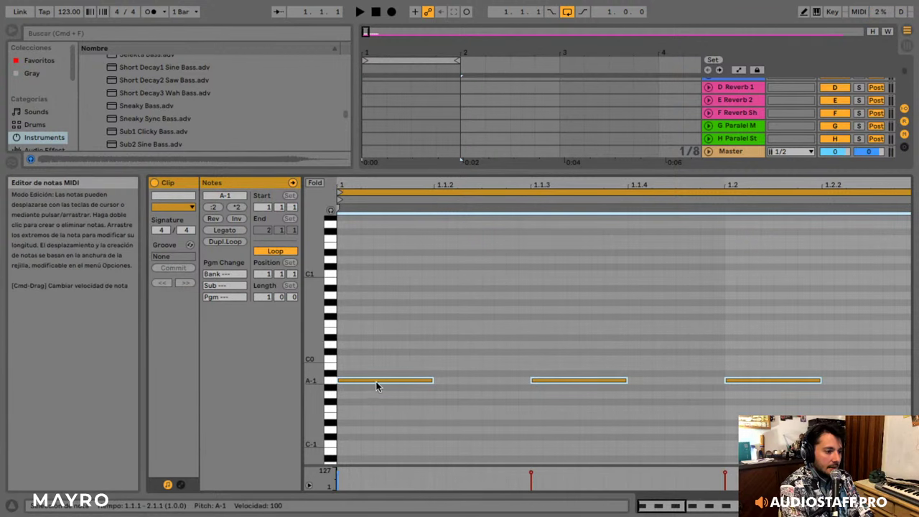
{"action": "left_click_drag", "start_coordinate": [377, 387], "coordinate": [468, 381]}
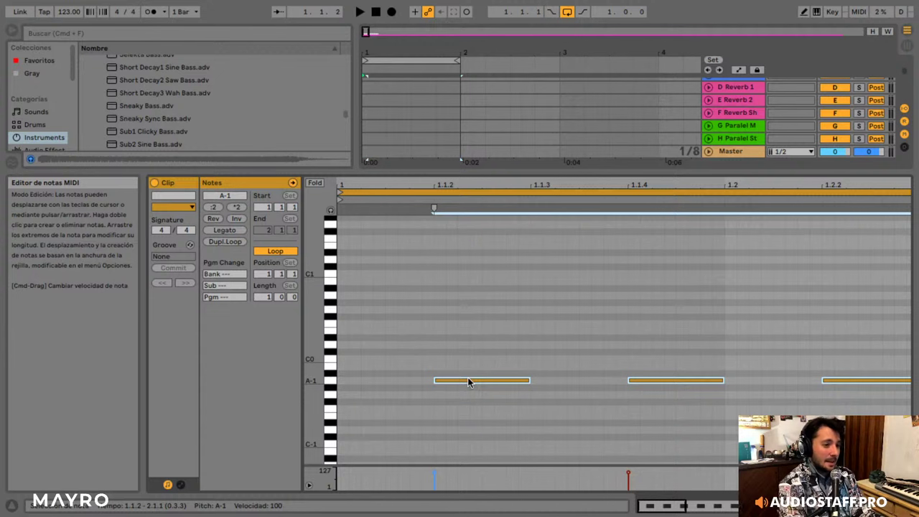
{"action": "key", "text": "space"}
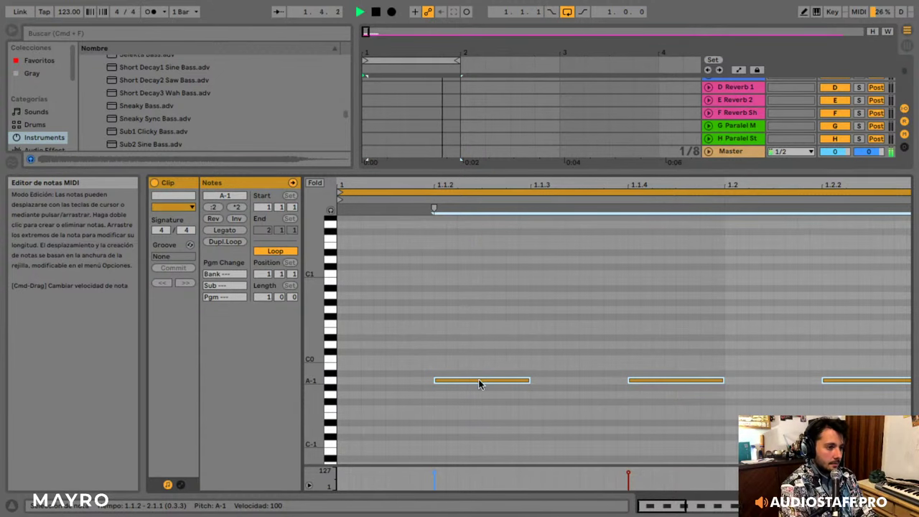
{"action": "key", "text": "space"}
{"action": "left_click_drag", "start_coordinate": [470, 382], "coordinate": [380, 376]}
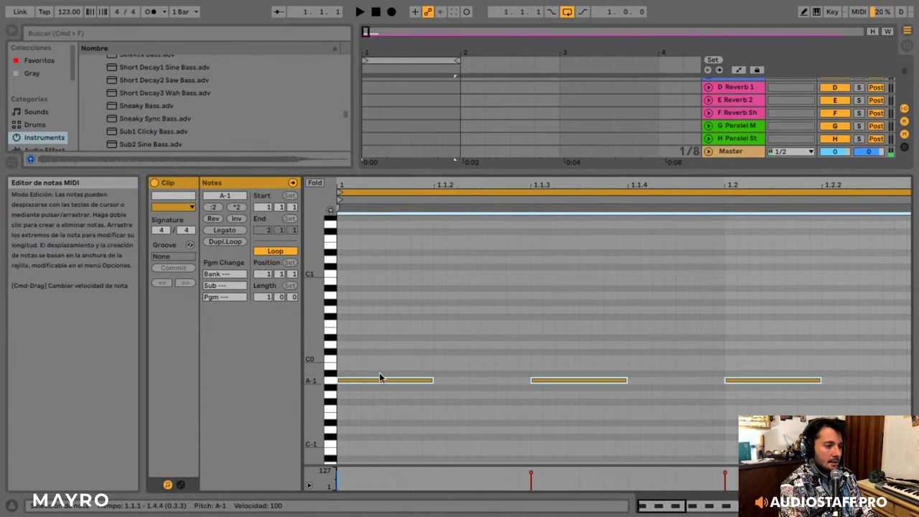
- Move the two beat 2 bass notes one sixteenth later, to 1.2.2 and 1.2.4, with the loop playing
{"action": "left_click", "coordinate": [535, 310]}
{"action": "left_click_drag", "start_coordinate": [542, 186], "coordinate": [542, 167]}
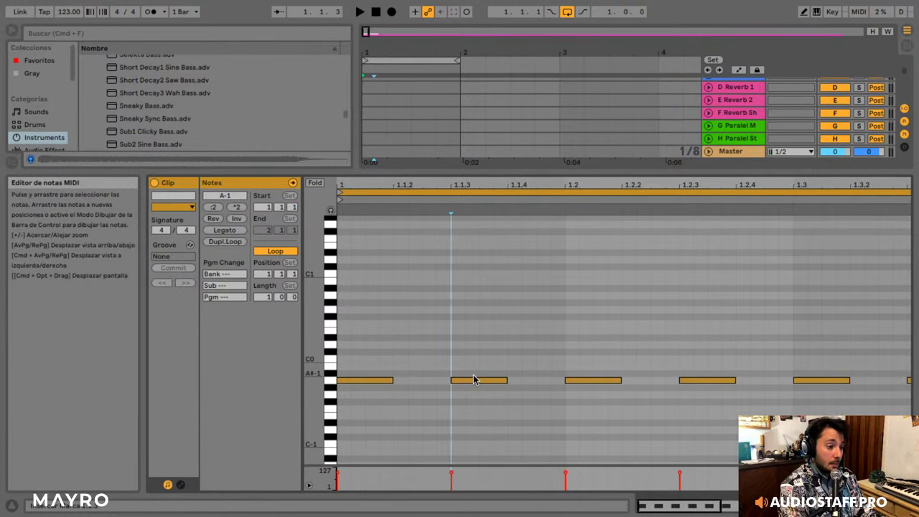
{"action": "mouse_move", "coordinate": [474, 381]}
{"action": "left_mouse_down"}
{"action": "mouse_move", "coordinate": [423, 384]}
{"action": "mouse_move", "coordinate": [484, 386]}
{"action": "left_mouse_up"}
{"action": "key", "text": "space"}
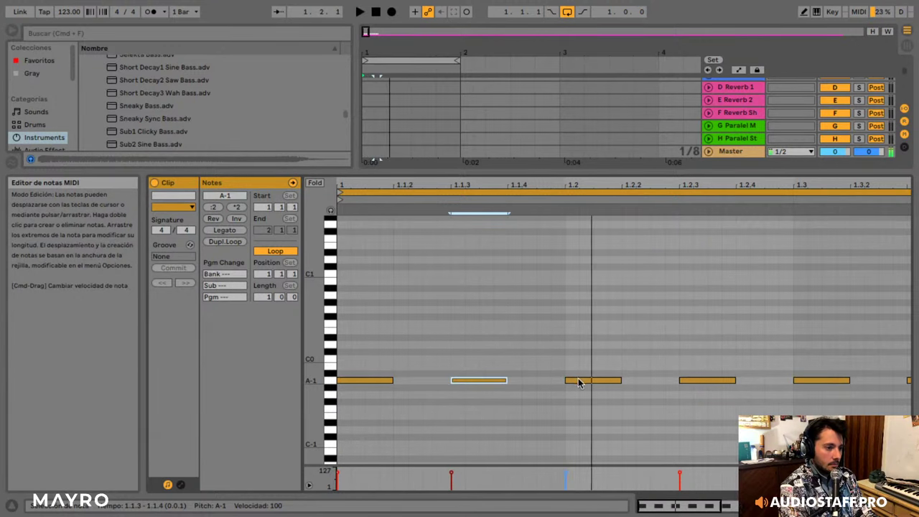
{"action": "left_click_drag", "start_coordinate": [580, 382], "coordinate": [637, 388]}
{"action": "left_click_drag", "start_coordinate": [692, 381], "coordinate": [763, 388]}
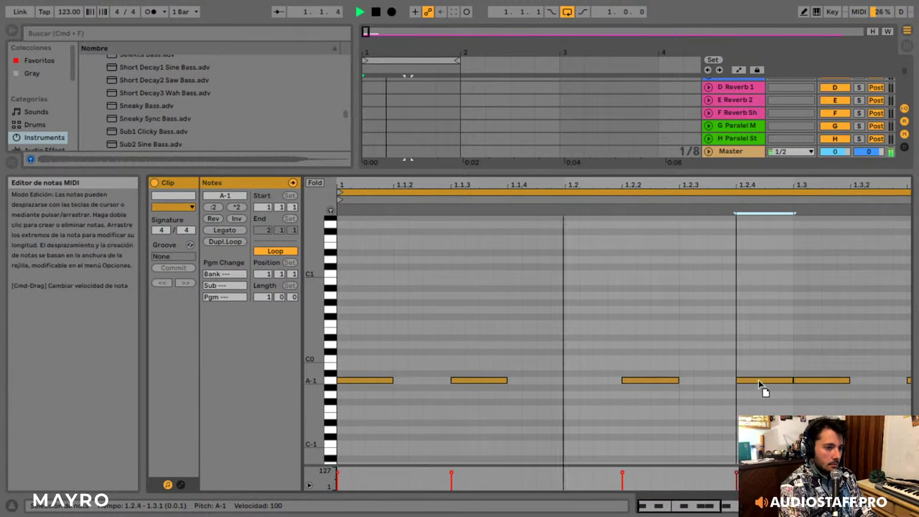
- Rearrange the four bass notes in beats 3 and 4 to start at 1.3.1, 1.3.2, 1.4.2 and 1.4.4
{"action": "left_click_drag", "start_coordinate": [760, 186], "coordinate": [600, 171]}
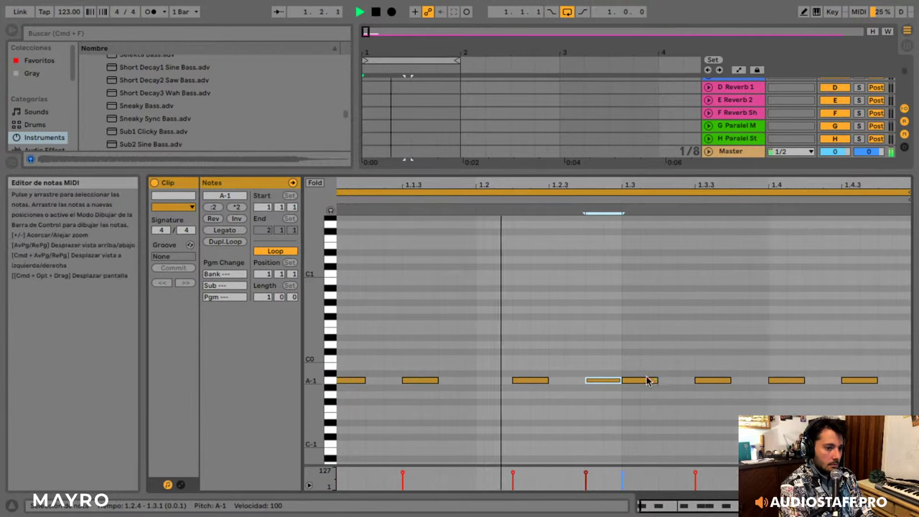
{"action": "left_click_drag", "start_coordinate": [647, 381], "coordinate": [790, 385]}
{"action": "left_click_drag", "start_coordinate": [863, 382], "coordinate": [905, 385]}
{"action": "left_click_drag", "start_coordinate": [794, 385], "coordinate": [821, 383]}
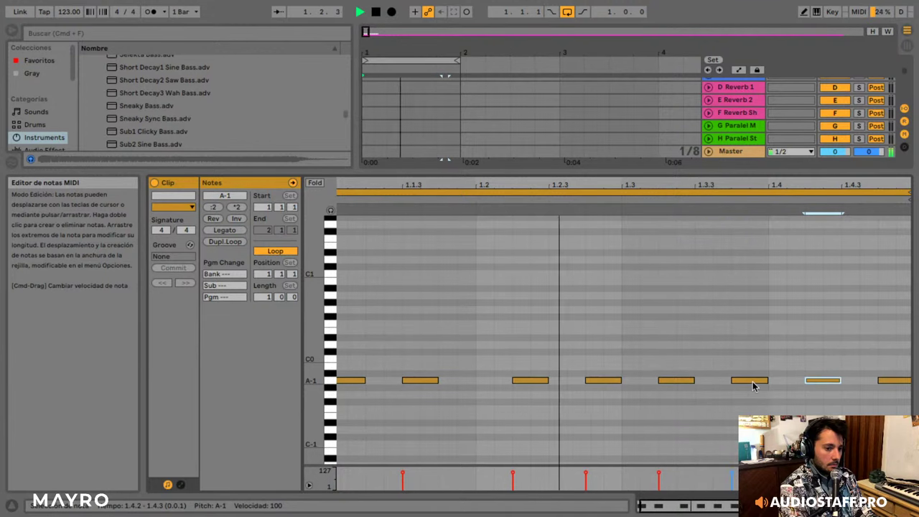
{"action": "left_click_drag", "start_coordinate": [753, 382], "coordinate": [647, 390]}
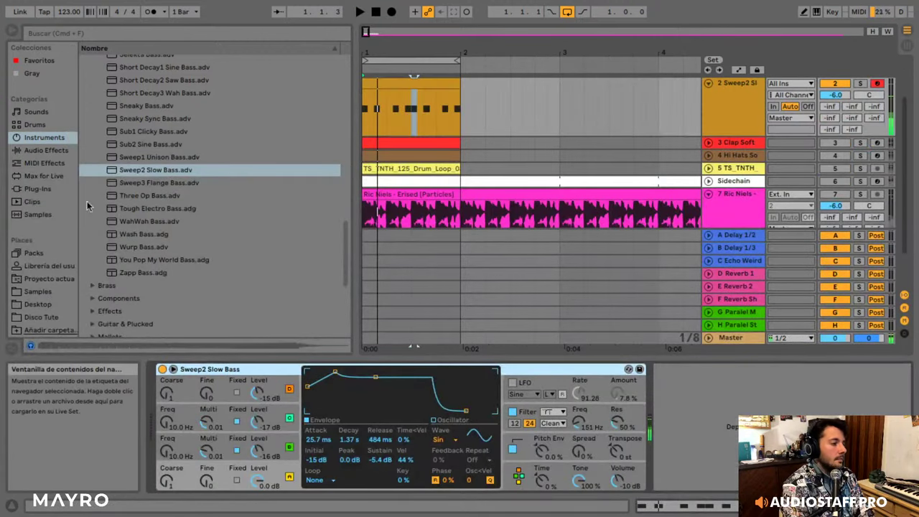
- Add EQ Eight after the bass instrument and, with the loop playing, low-pass it with band 8 at about 153 Hz
{"action": "left_click", "coordinate": [50, 152]}
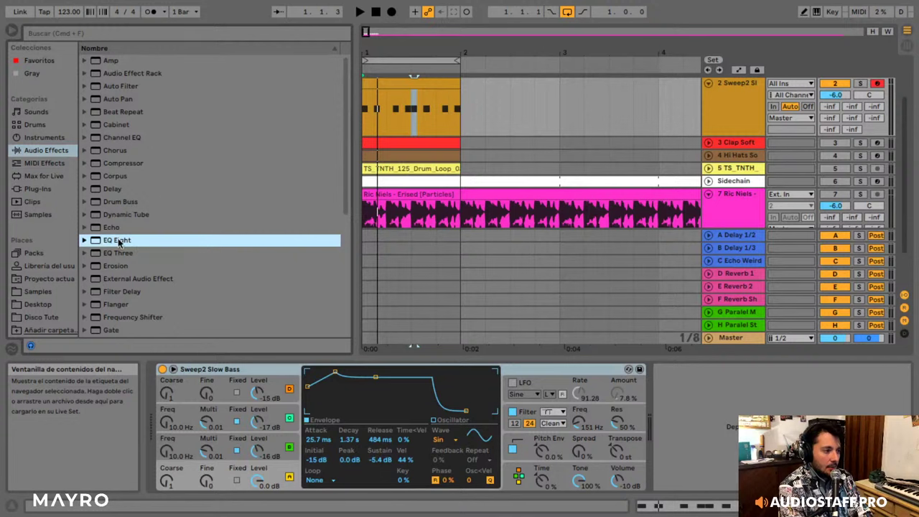
{"action": "left_click_drag", "start_coordinate": [519, 242], "coordinate": [663, 274]}
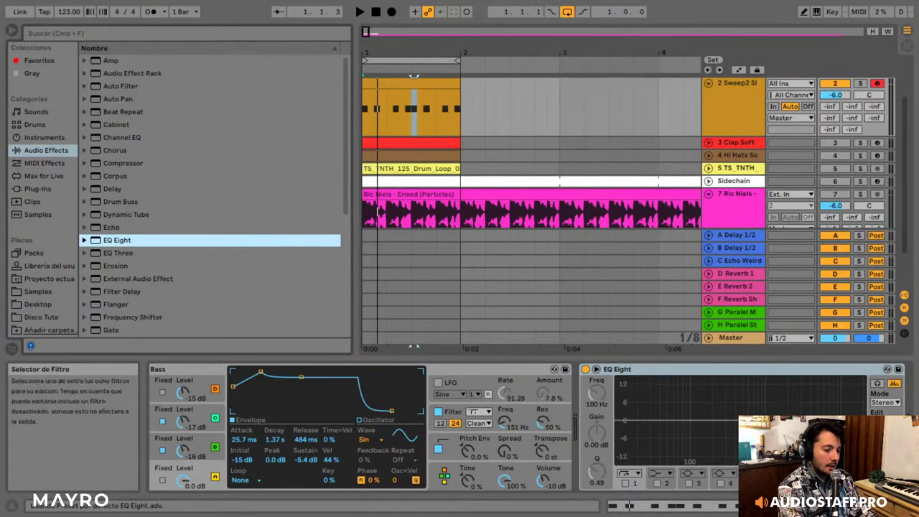
{"action": "left_click", "coordinate": [847, 483]}
{"action": "key", "text": "space"}
{"action": "left_click_drag", "start_coordinate": [747, 431], "coordinate": [719, 431]}
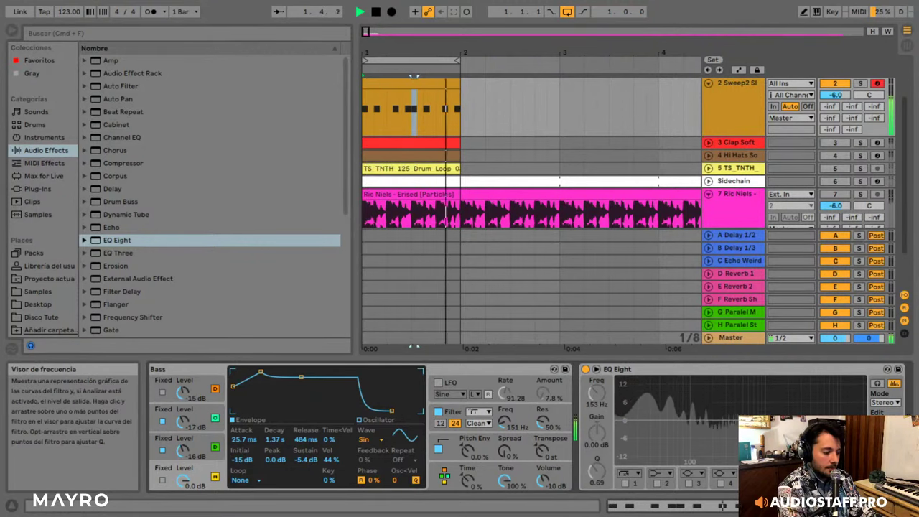
{"action": "left_click", "coordinate": [846, 483]}
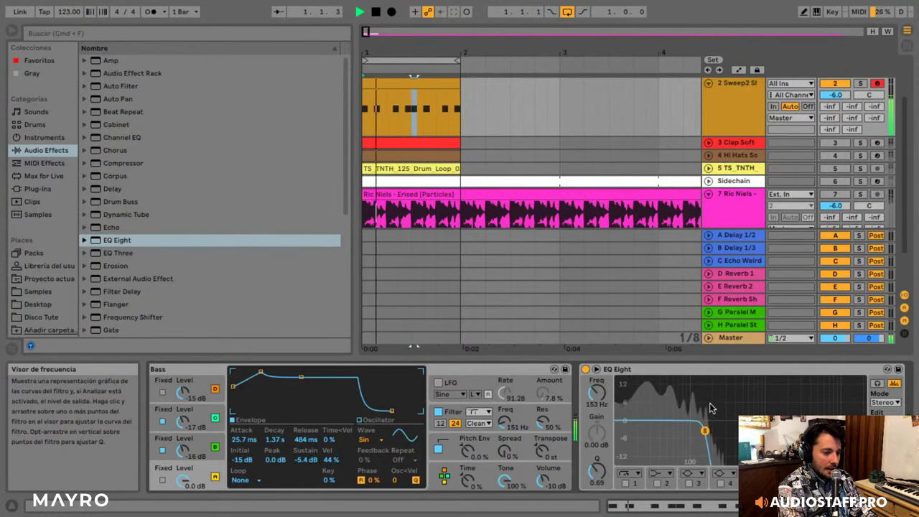
- Rename the Sweep2 Slow Bass track to Sub Bass
{"action": "scroll", "coordinate": [742, 100], "scroll_direction": "up", "scroll_amount": 1}
{"action": "right_click", "coordinate": [742, 100]}
{"action": "left_click", "coordinate": [769, 153]}
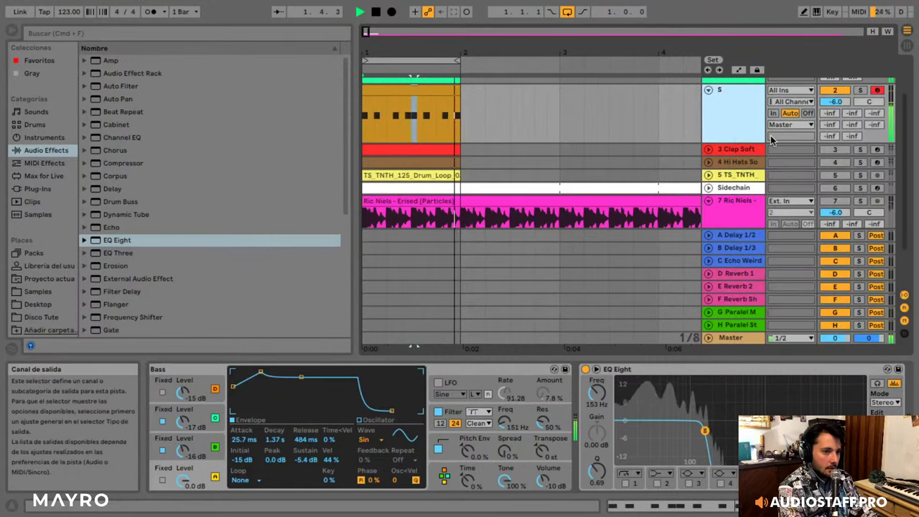
{"action": "type", "text": "Sub Bass"}
- Collapse the kick and Sub Bass tracks in the arrangement
{"action": "scroll", "coordinate": [641, 138], "scroll_direction": "up", "scroll_amount": 3}
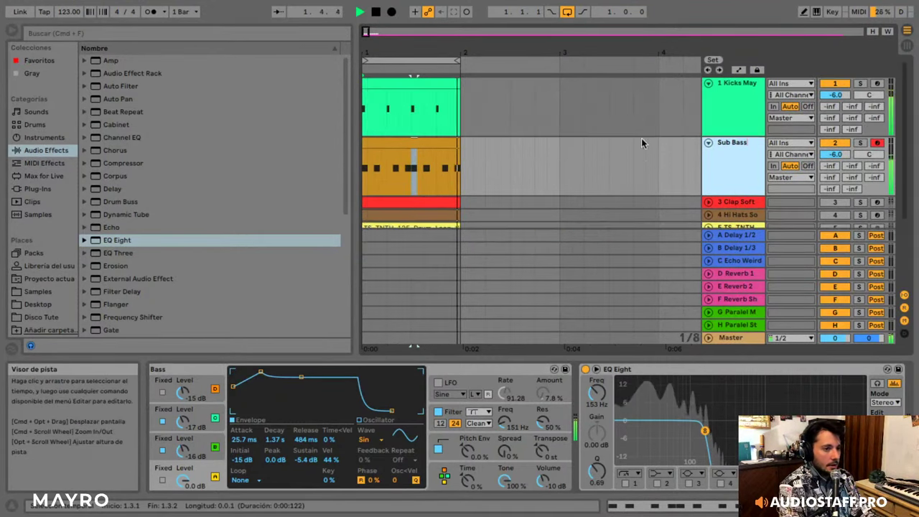
{"action": "left_click", "coordinate": [709, 83]}
{"action": "left_click", "coordinate": [708, 96]}
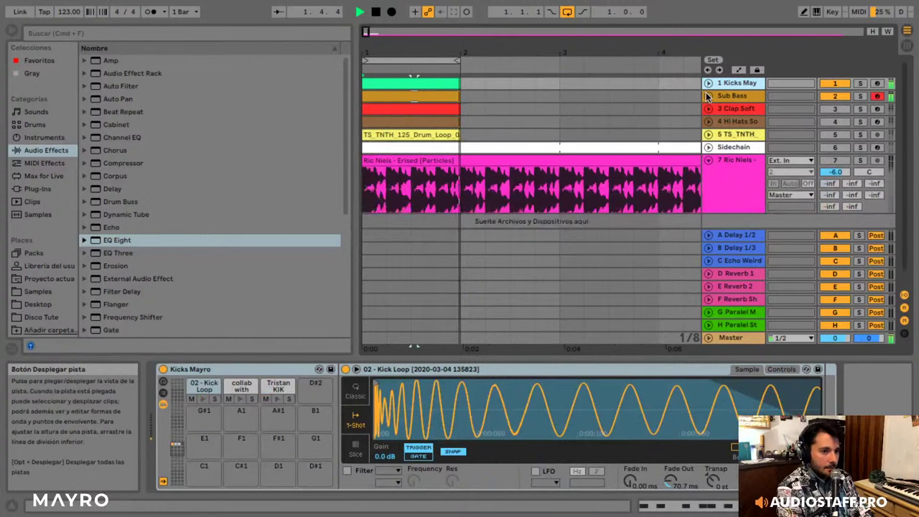
- Add a Compressor after EQ Eight on the Sub Bass track and enable its sidechain with the Sidechain track as source
{"action": "left_click", "coordinate": [449, 101]}
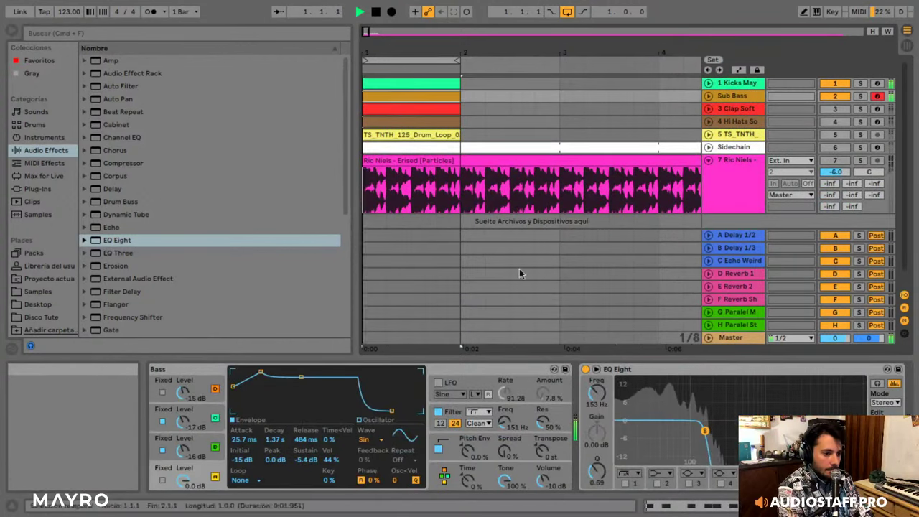
{"action": "left_click", "coordinate": [141, 163]}
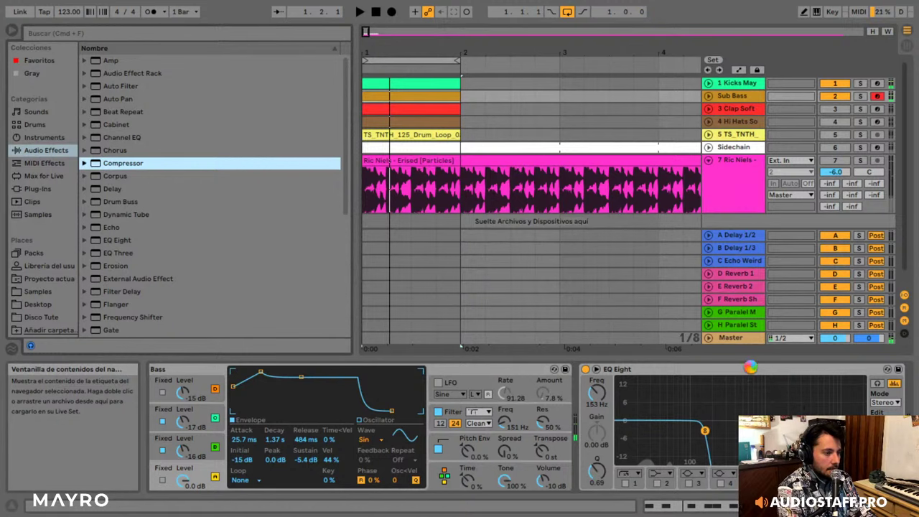
{"action": "left_click_drag", "start_coordinate": [764, 365], "coordinate": [765, 381]}
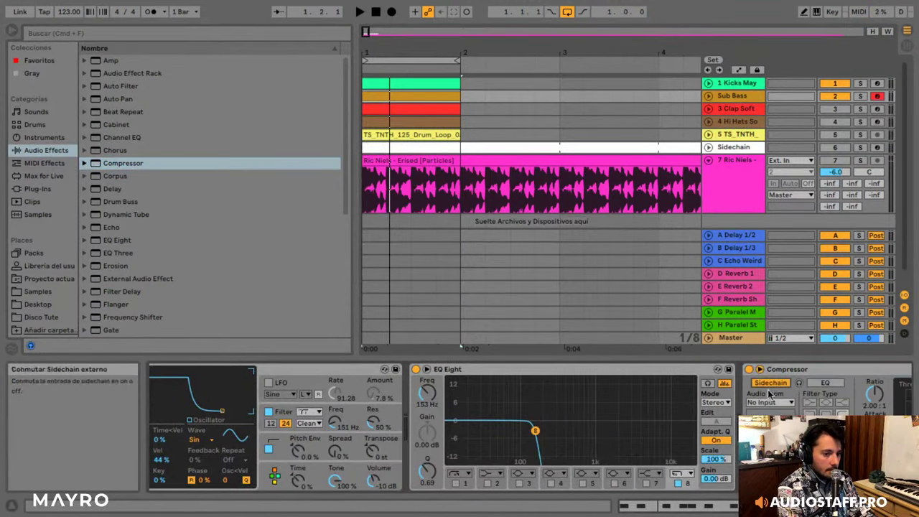
{"action": "left_click", "coordinate": [768, 402]}
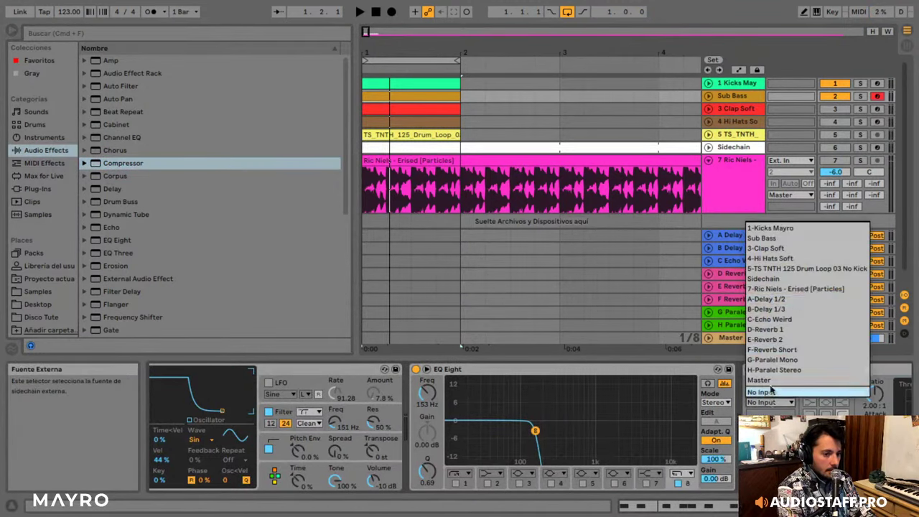
{"action": "left_click", "coordinate": [779, 279]}
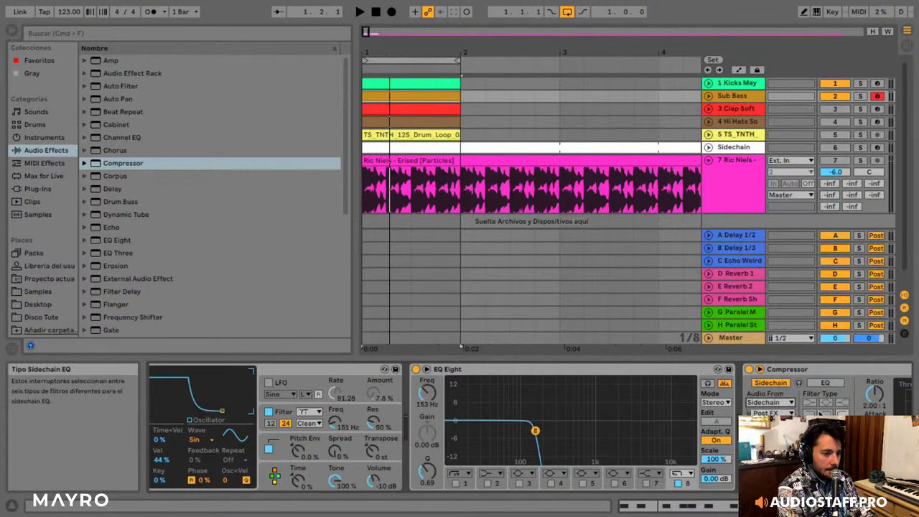
- While playing the loop, set the compressor ratio to 3.71:1 and attack to 0.06 ms, and lower the EQ low-pass to 144 Hz
{"action": "scroll", "coordinate": [819, 413], "scroll_direction": "right", "scroll_amount": 5}
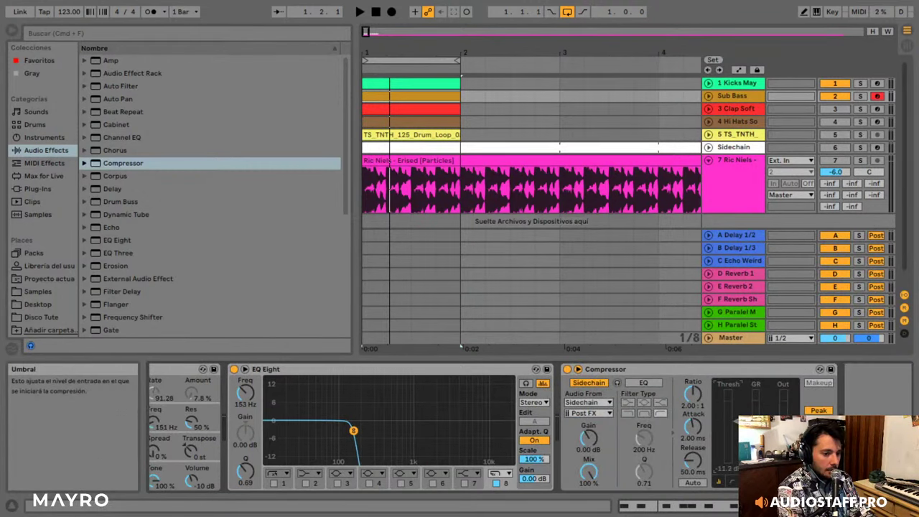
{"action": "key", "text": "space"}
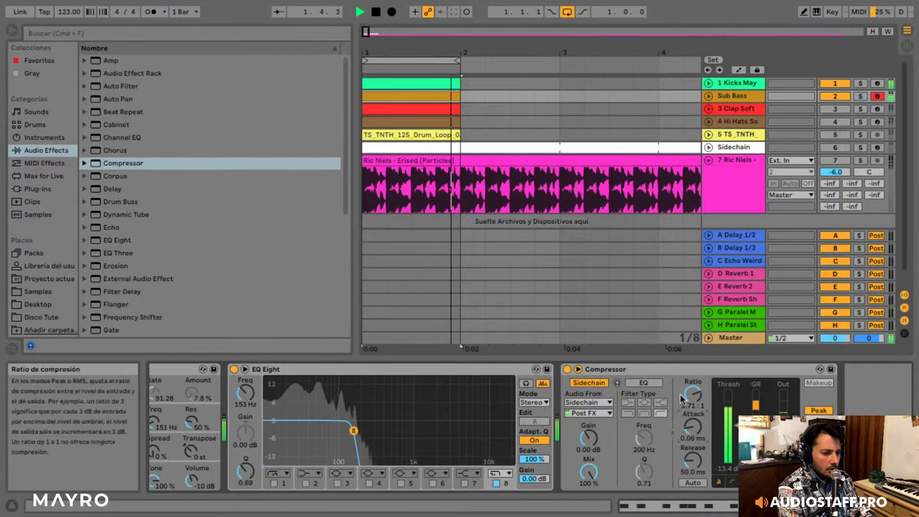
{"action": "left_click_drag", "start_coordinate": [353, 431], "coordinate": [351, 431]}
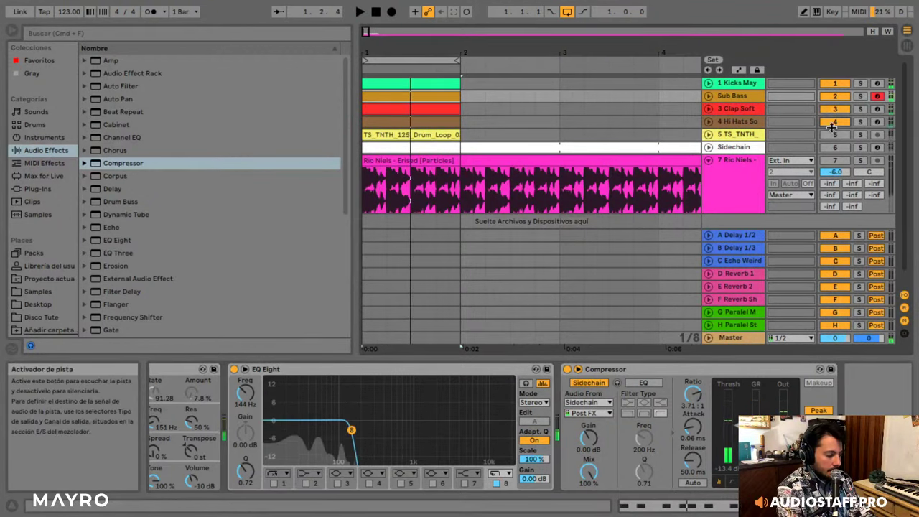
- Reactivate the TS_TNTH drum loop track, collapse the Ric Niels reference track, and stop playback
{"action": "left_click", "coordinate": [835, 135]}
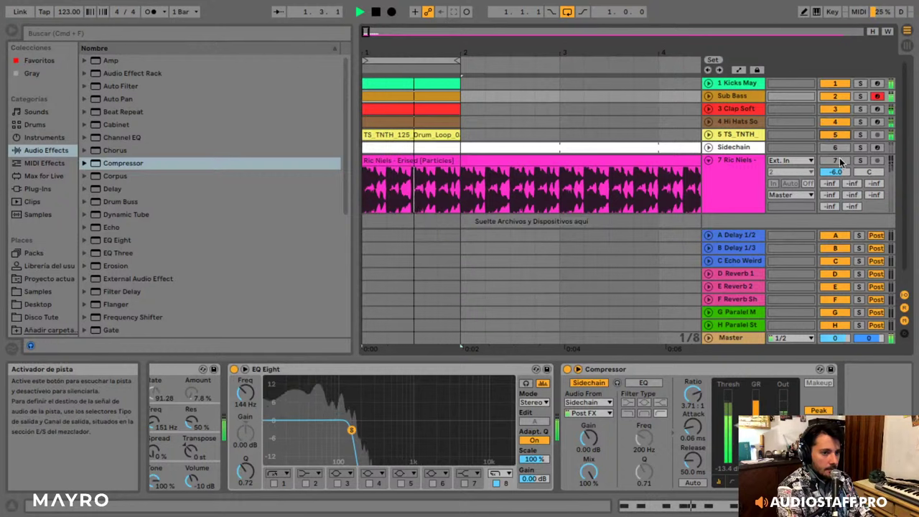
{"action": "left_click", "coordinate": [712, 161]}
{"action": "key", "text": "space"}
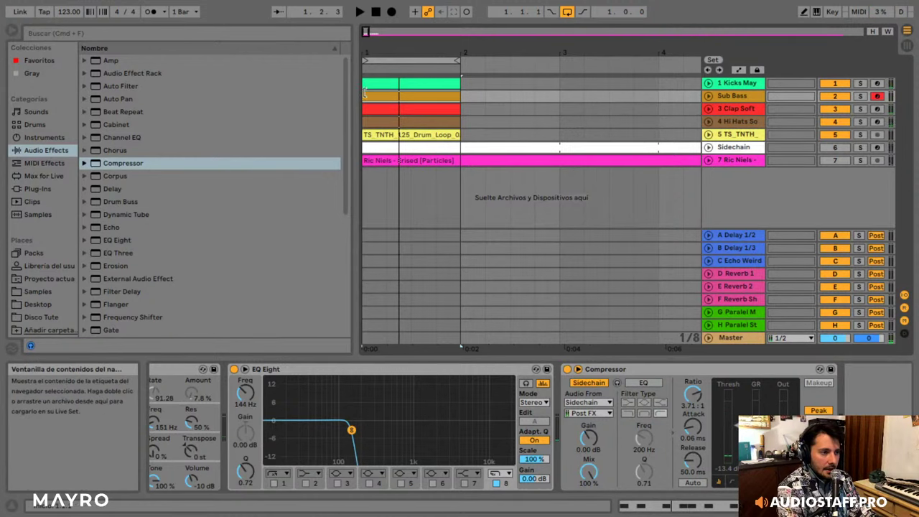
- Duplicate the Sub Bass track together with its clip and devices
{"action": "left_click", "coordinate": [385, 84]}
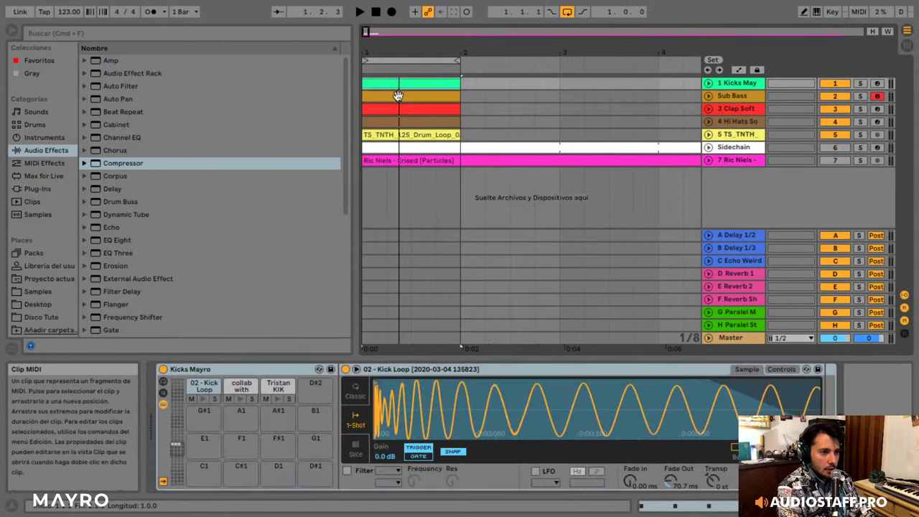
{"action": "left_click", "coordinate": [399, 97]}
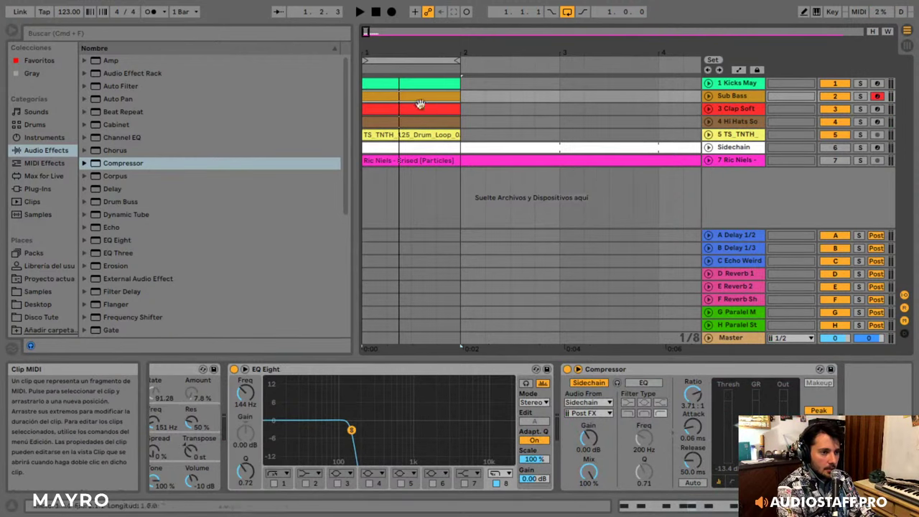
{"action": "right_click", "coordinate": [726, 101]}
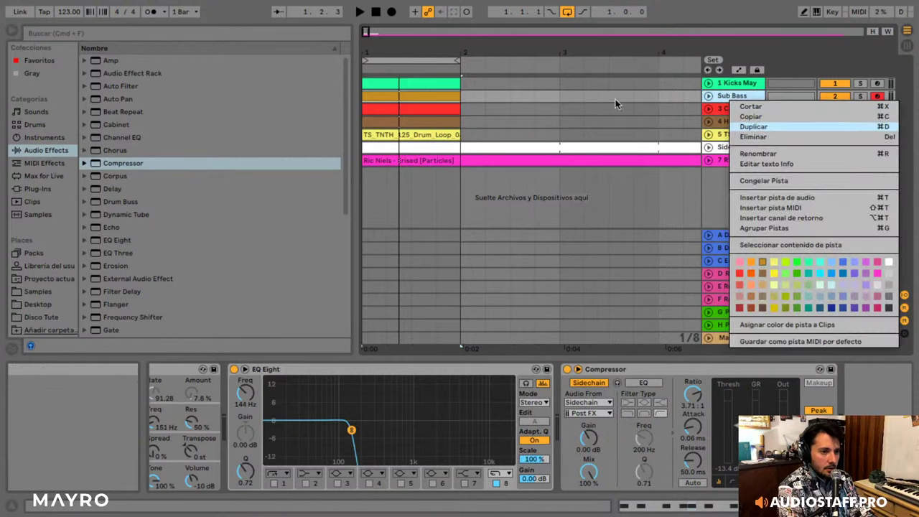
{"action": "key", "text": "Return"}
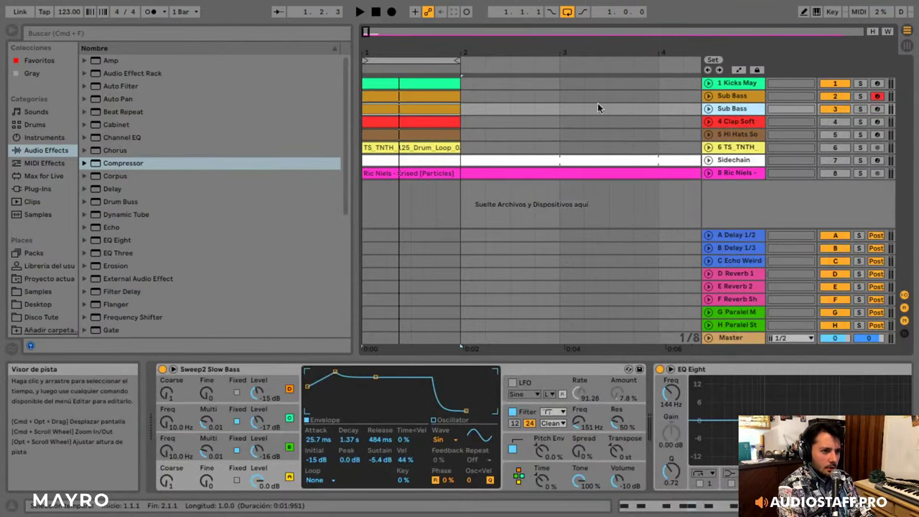
- Change EQ Eight band 8 on the duplicated bass track to a high-pass filter at about 147 Hz
{"action": "left_click", "coordinate": [778, 429]}
{"action": "scroll", "coordinate": [779, 429], "scroll_direction": "right", "scroll_amount": 5}
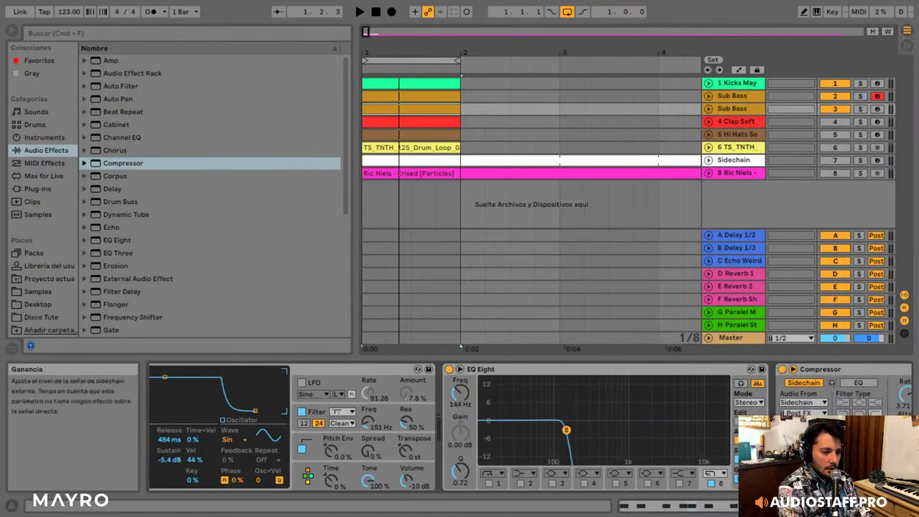
{"action": "left_click", "coordinate": [715, 474]}
{"action": "left_click", "coordinate": [714, 394]}
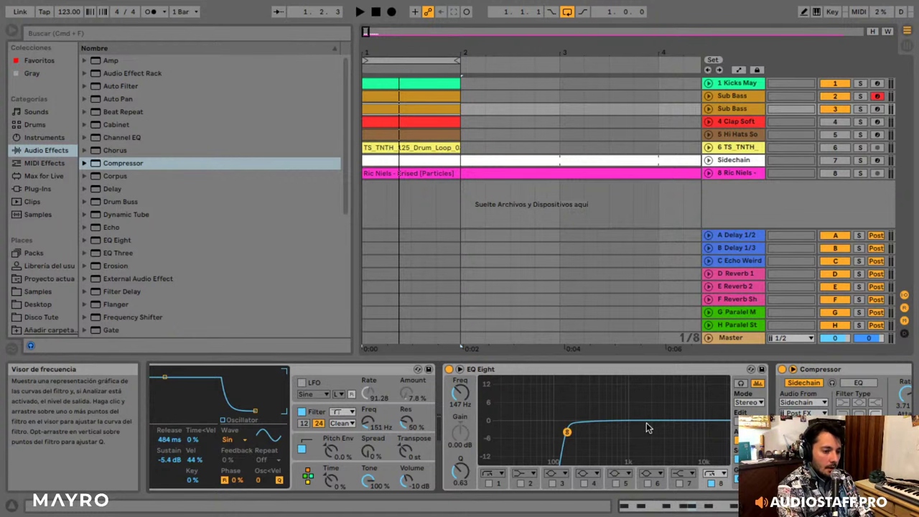
- Play the loop and solo the two Sub Bass tracks in turn to compare their low and high ranges
{"action": "key", "text": "space"}
{"action": "key", "text": "space"}
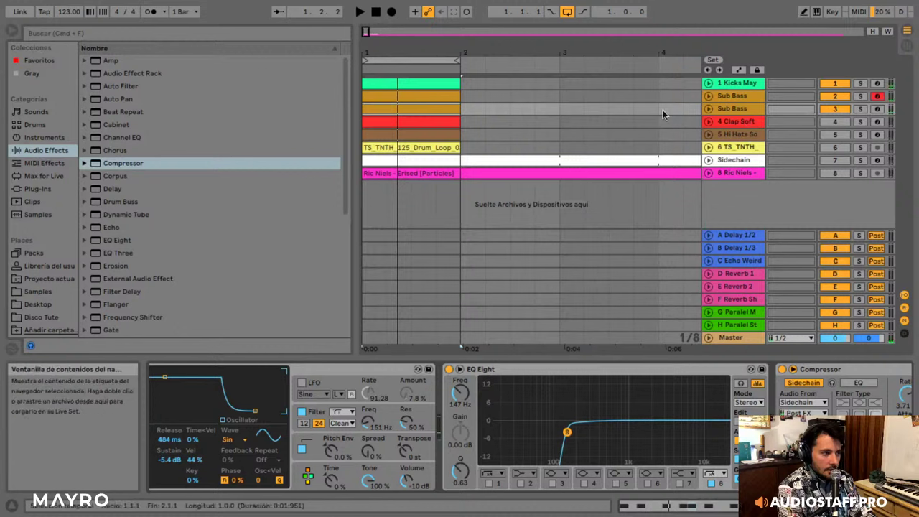
{"action": "left_click", "coordinate": [860, 96]}
{"action": "key", "text": "space"}
{"action": "left_click", "coordinate": [862, 108]}
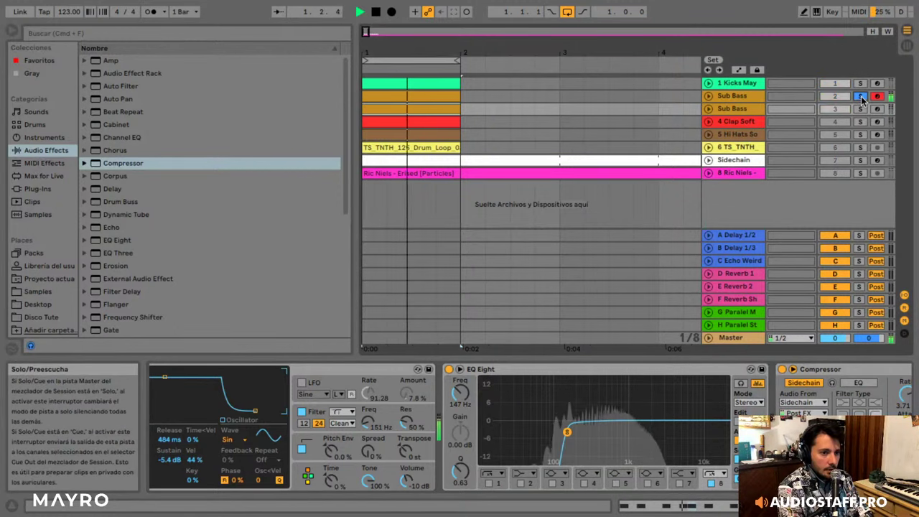
{"action": "left_click", "coordinate": [862, 110]}
{"action": "key", "text": "space"}
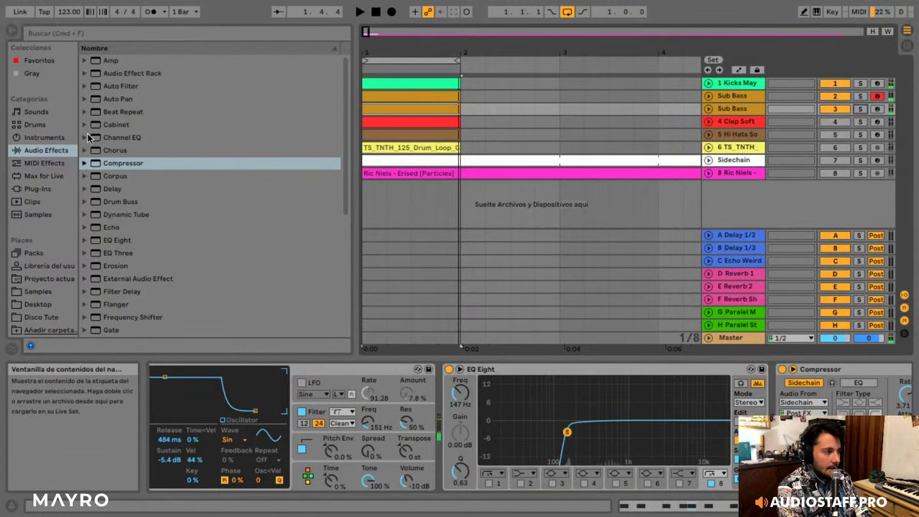
- Browse the Operator bass presets and preview several as a new sound for the duplicated bass track
{"action": "left_click", "coordinate": [57, 142]}
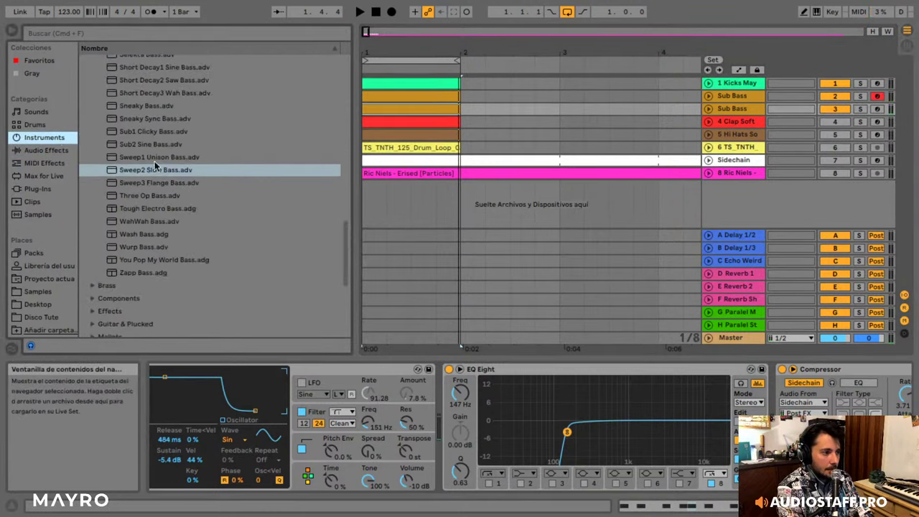
{"action": "scroll", "coordinate": [179, 208], "scroll_direction": "up", "scroll_amount": 8}
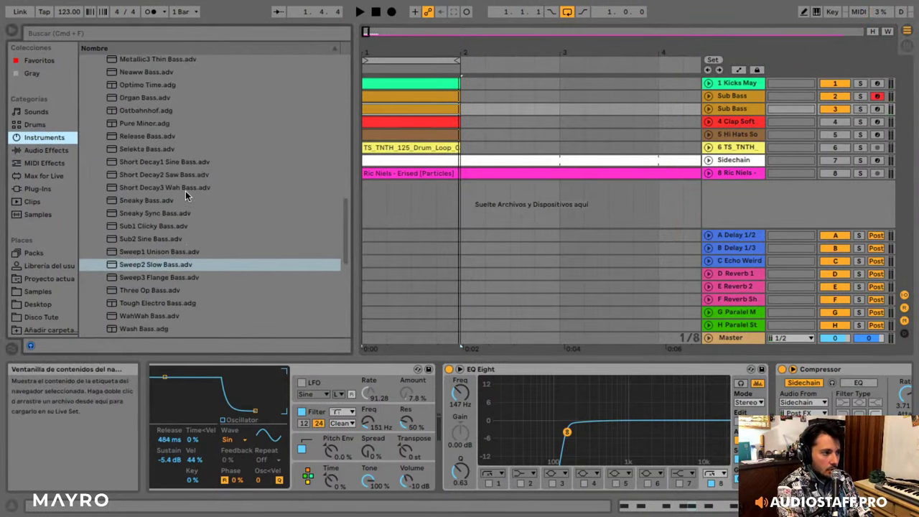
{"action": "scroll", "coordinate": [192, 190], "scroll_direction": "down", "scroll_amount": 12}
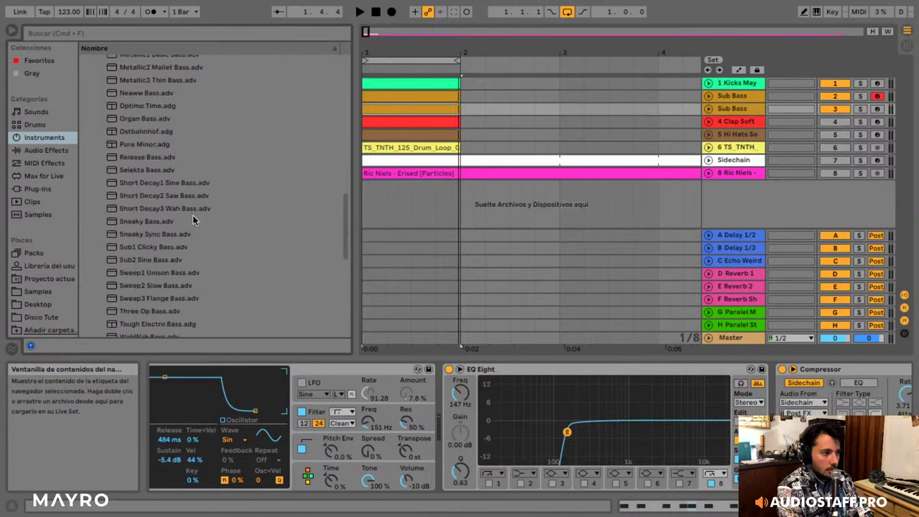
{"action": "left_click", "coordinate": [164, 99]}
{"action": "scroll", "coordinate": [176, 118], "scroll_direction": "up", "scroll_amount": 4}
{"action": "key", "text": "Up"}
{"action": "key", "text": "Up"}
{"action": "key", "text": "Up"}
{"action": "key", "text": "Up"}
{"action": "key", "text": "Up"}
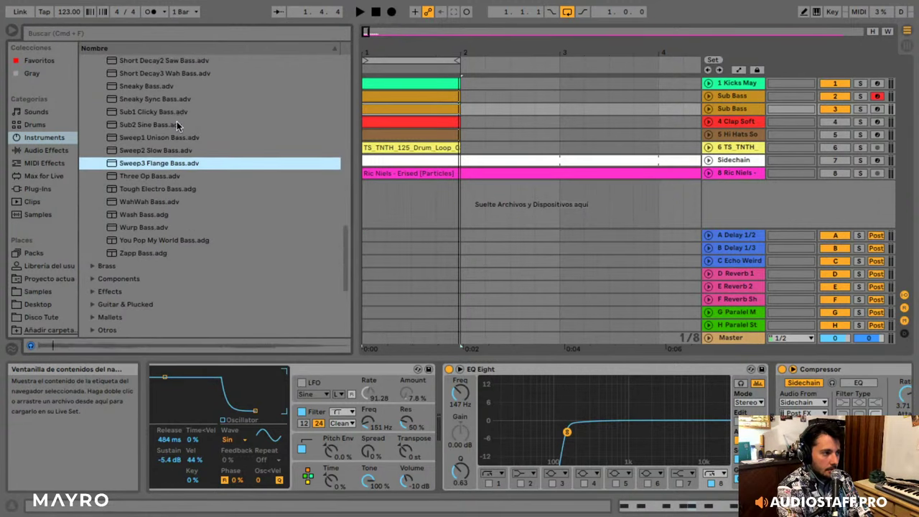
{"action": "scroll", "coordinate": [178, 137], "scroll_direction": "up", "scroll_amount": 3}
{"action": "key", "text": "Up"}
{"action": "key", "text": "Up"}
{"action": "key", "text": "Up"}
{"action": "key", "text": "Up"}
{"action": "key", "text": "Up"}
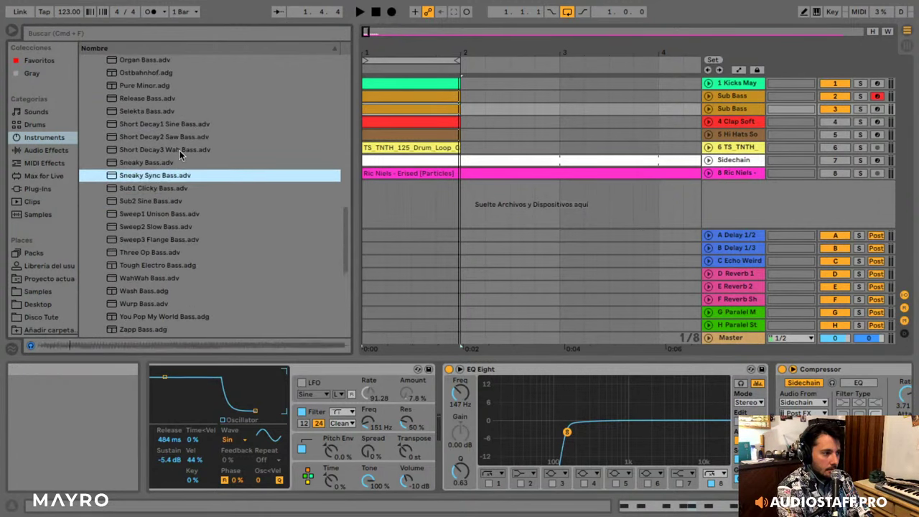
{"action": "key", "text": "Down"}
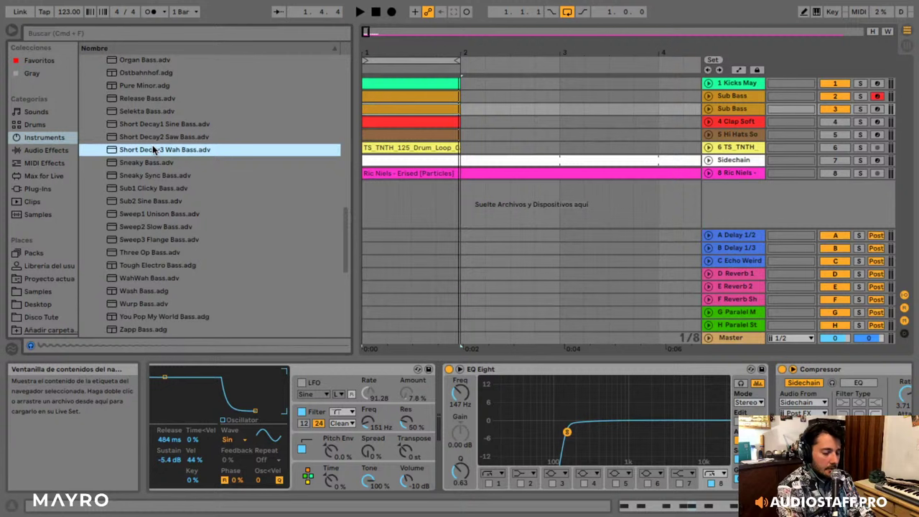
- Compare Sweep1 Unison Bass with Short Decay3 Wah Bass, load Short Decay3 Wah Bass on the duplicated bass track, and play the loop
{"action": "left_click", "coordinate": [164, 213]}
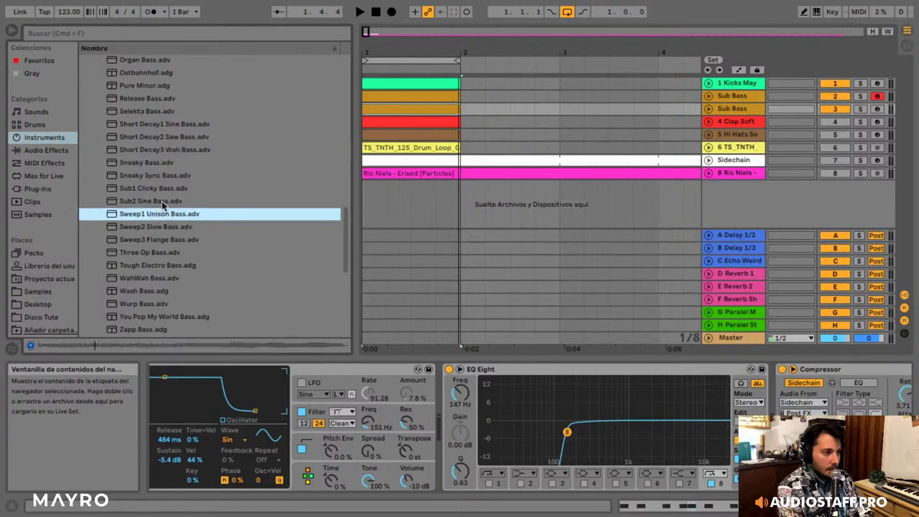
{"action": "left_click", "coordinate": [155, 151]}
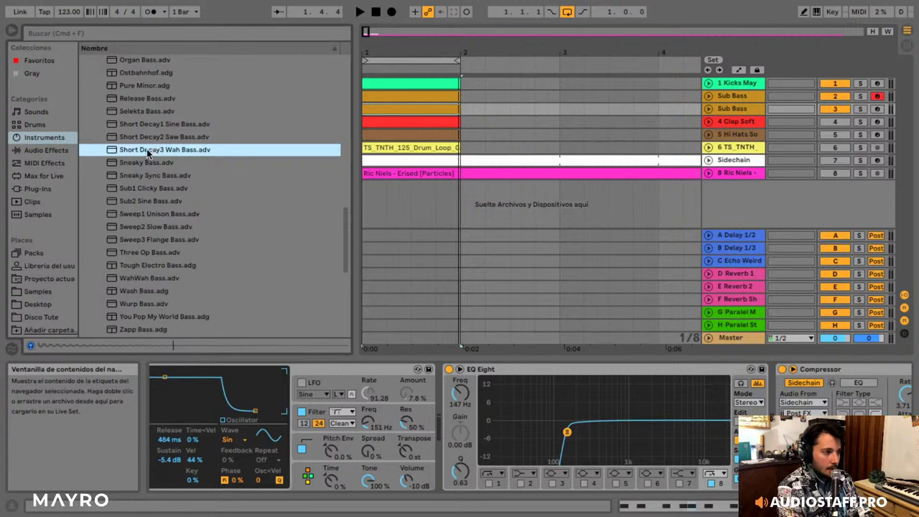
{"action": "left_click_drag", "start_coordinate": [146, 148], "coordinate": [312, 372]}
{"action": "key", "text": "space"}
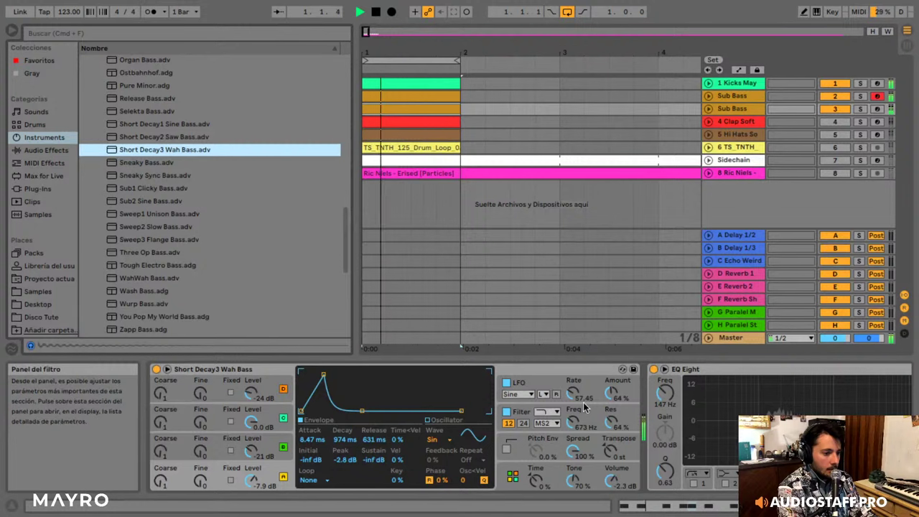
- Compare the duplicated bass sound with Operator's LFO on and off, leaving the LFO off
{"action": "left_click", "coordinate": [506, 385]}
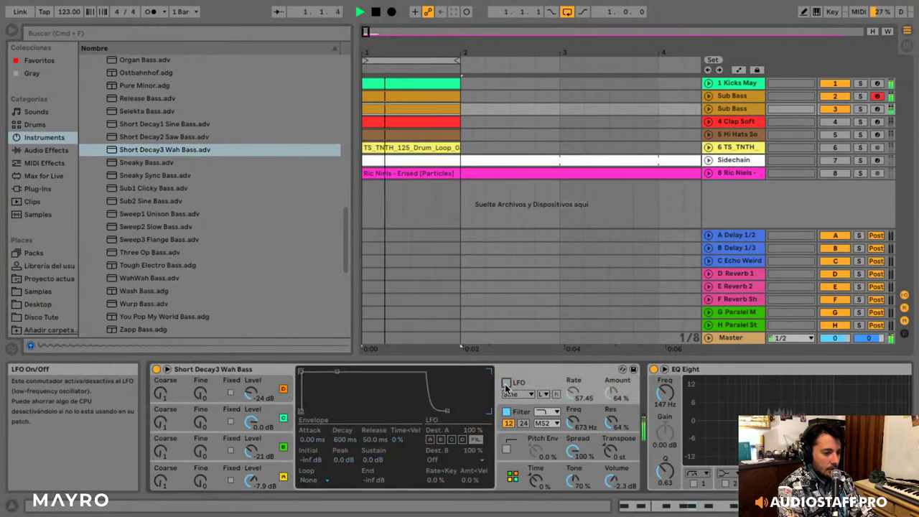
{"action": "left_click", "coordinate": [505, 385]}
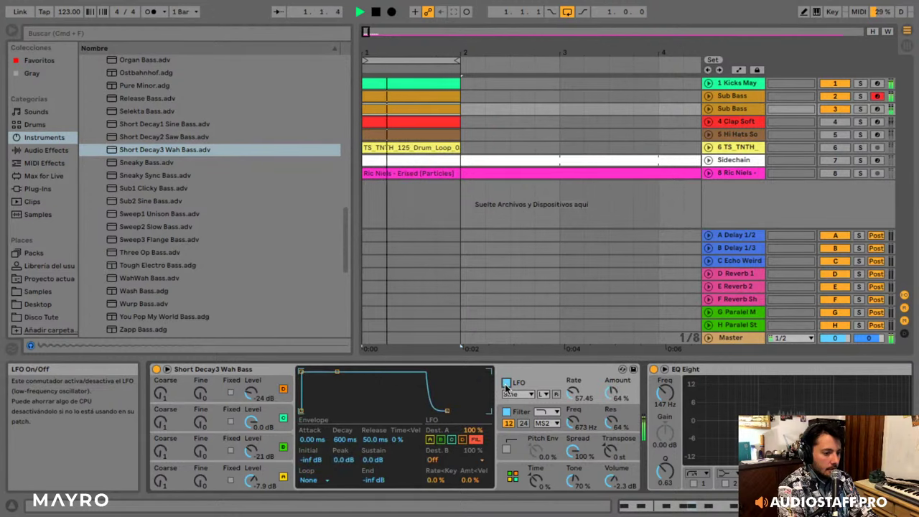
{"action": "left_click", "coordinate": [506, 385]}
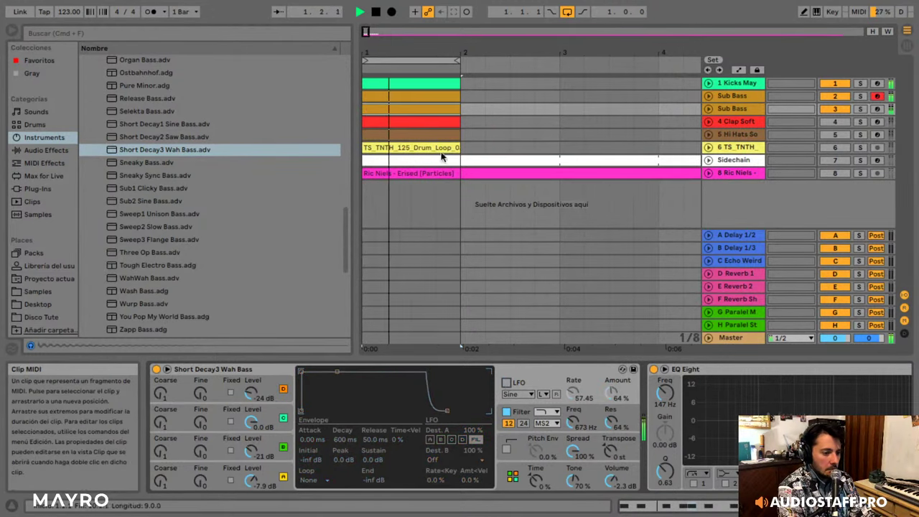
- Transpose all notes in the duplicated bass clip up one octave to A0 and play the loop
{"action": "double_click", "coordinate": [421, 114]}
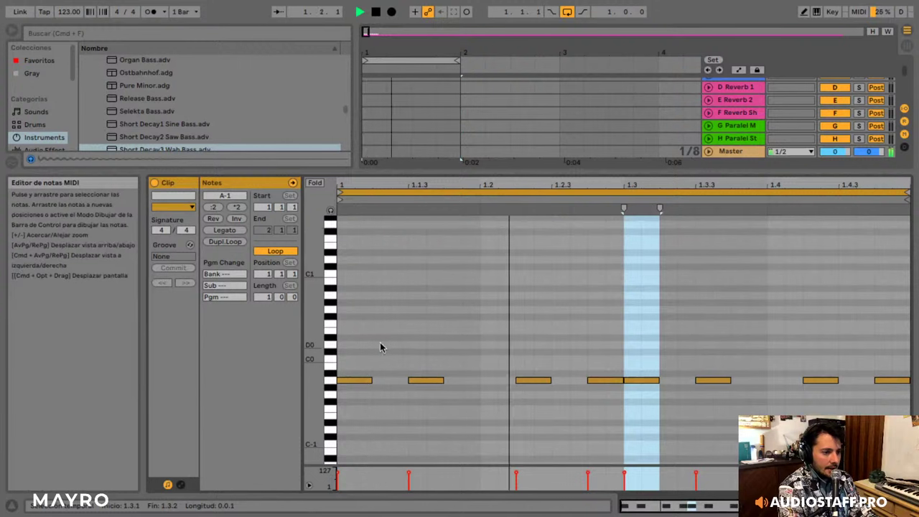
{"action": "key", "text": "ctrl+a"}
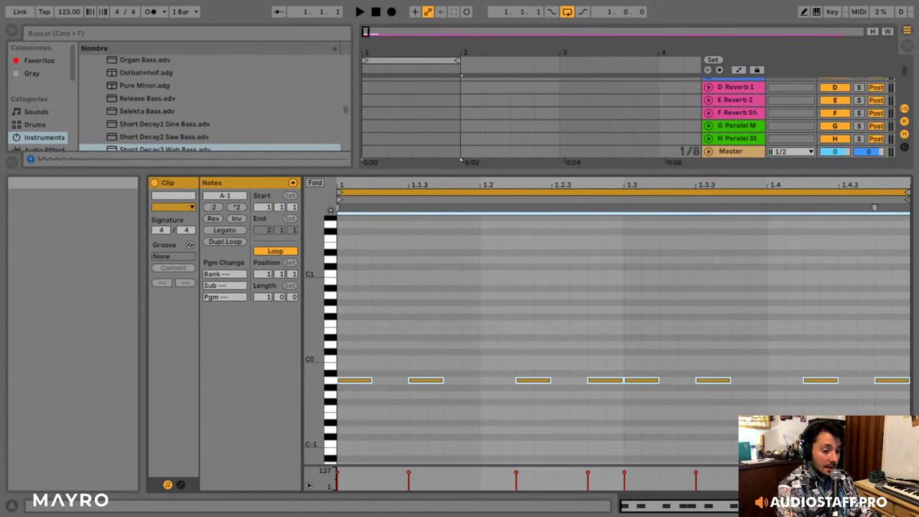
{"action": "key", "text": "shift+Up"}
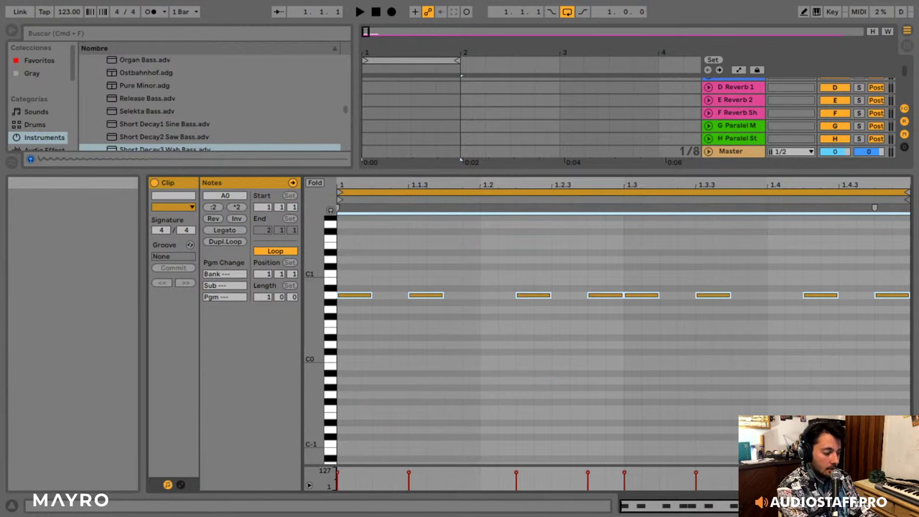
{"action": "key", "text": "shift+Up"}
{"action": "key", "text": "shift+Down"}
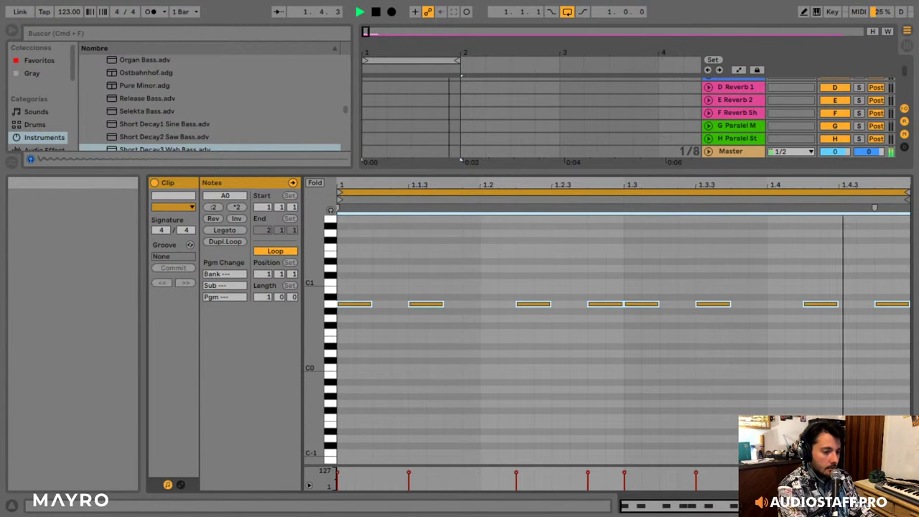
- Lower Operator's filter frequency on the duplicated bass track to 347 Hz
{"action": "key", "text": "shift+Tab"}
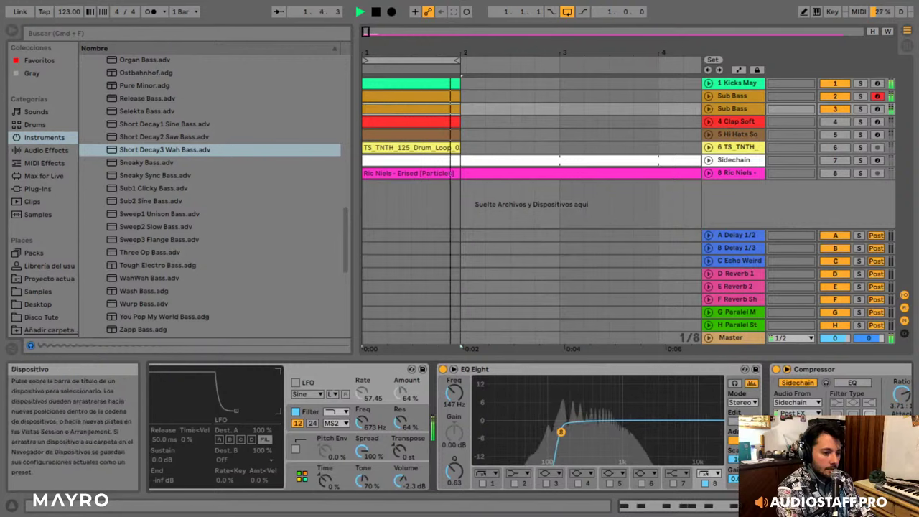
{"action": "scroll", "coordinate": [733, 449], "scroll_direction": "right", "scroll_amount": 1}
{"action": "scroll", "coordinate": [331, 464], "scroll_direction": "left", "scroll_amount": 3}
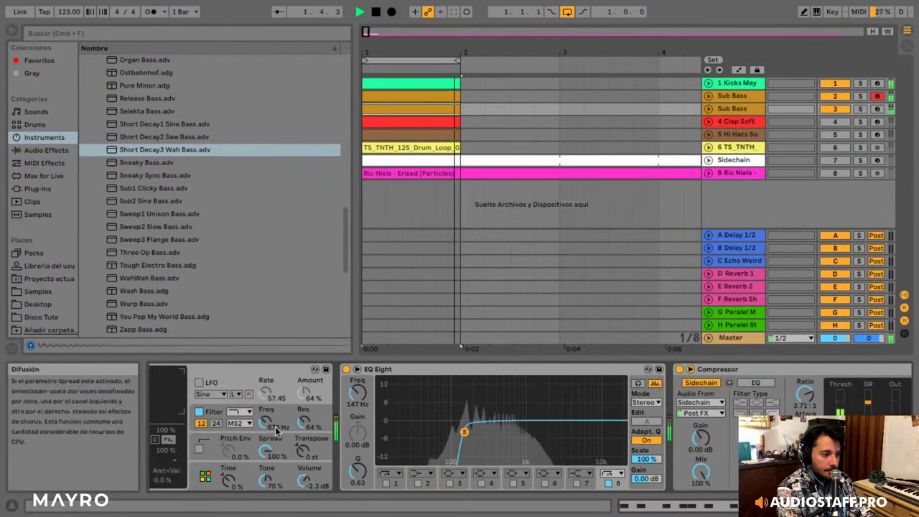
{"action": "left_click_drag", "start_coordinate": [266, 421], "coordinate": [266, 441]}
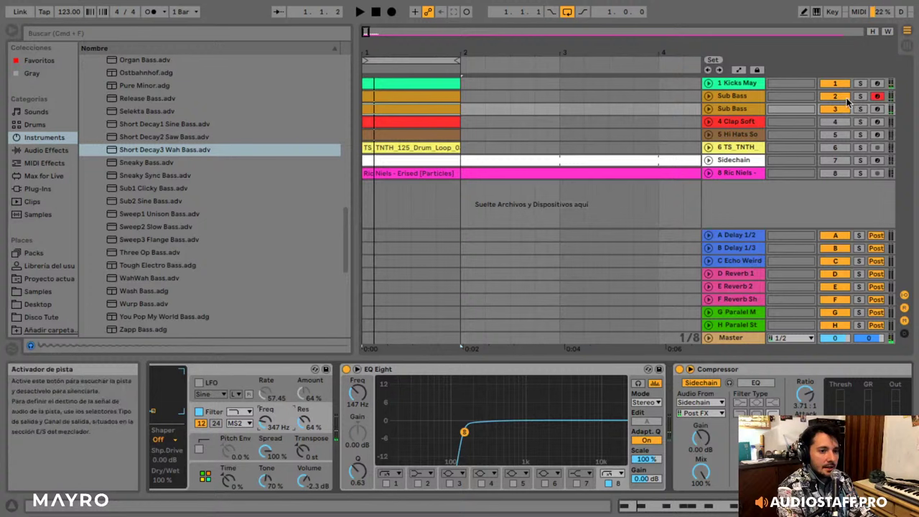
- Rename the duplicated Sub Bass track as Bass
{"action": "right_click", "coordinate": [745, 110]}
{"action": "left_click", "coordinate": [788, 156]}
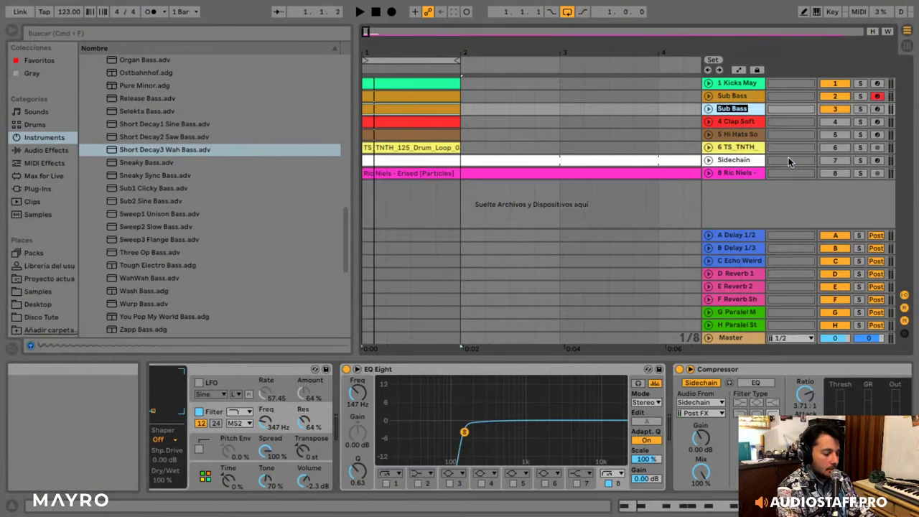
{"action": "type", "text": "Bass"}
{"action": "key", "text": "Return"}
- Play the loop while muting and reactivating the Sub Bass and Bass tracks in turn to compare their sounds
{"action": "key", "text": "space"}
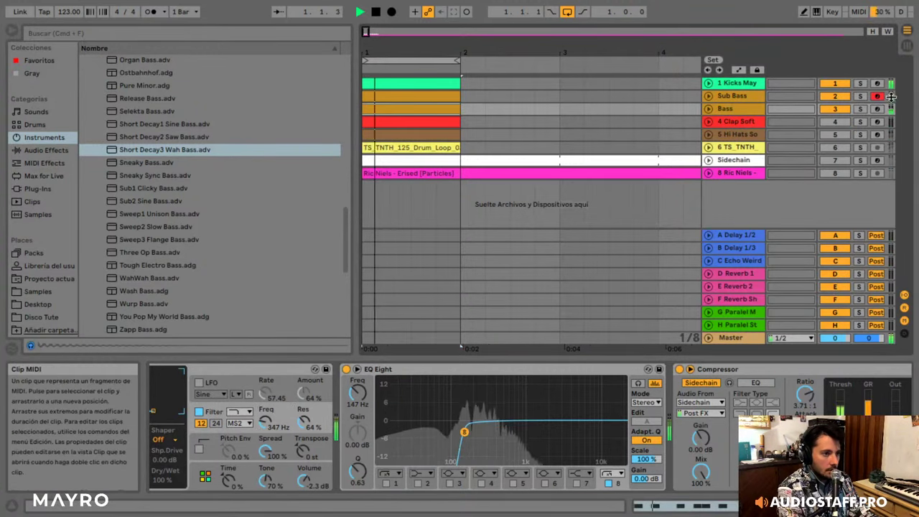
{"action": "left_click", "coordinate": [831, 96]}
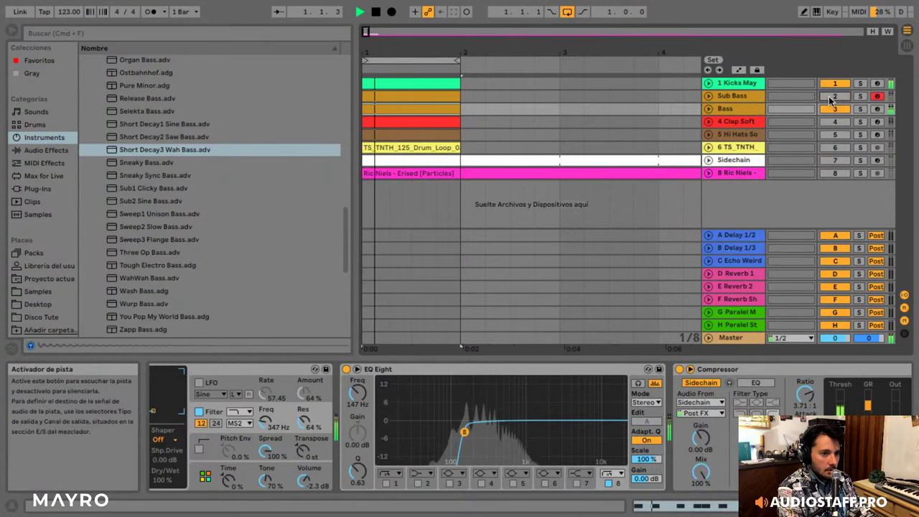
{"action": "left_click", "coordinate": [729, 108]}
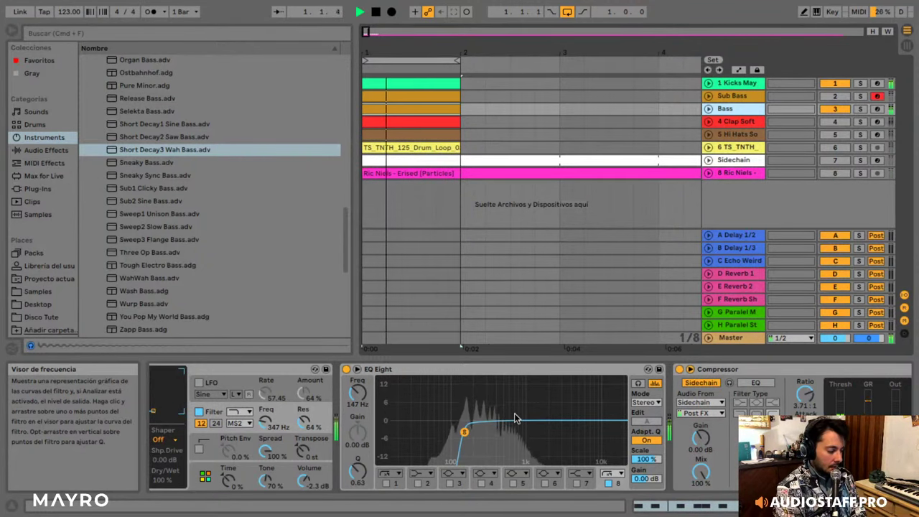
{"action": "left_click", "coordinate": [835, 109]}
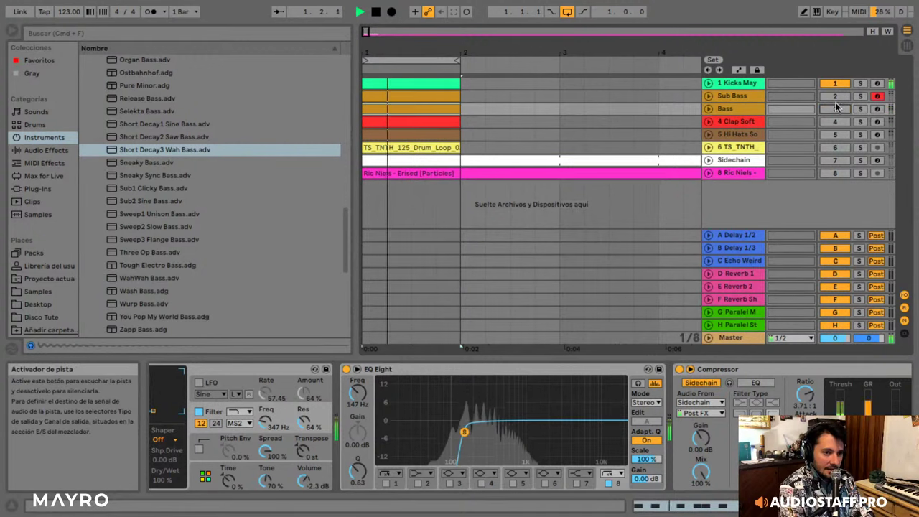
{"action": "key", "text": "space"}
{"action": "left_click", "coordinate": [838, 95]}
{"action": "left_click", "coordinate": [427, 97]}
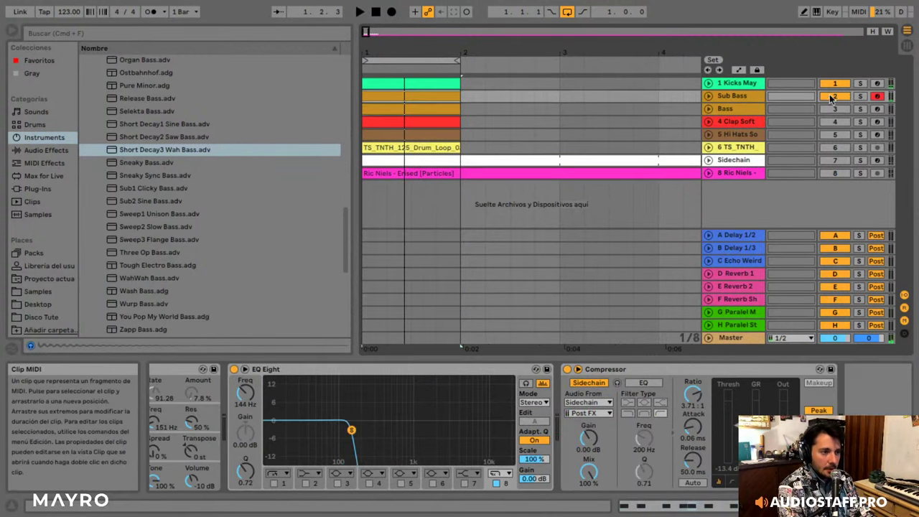
{"action": "left_click", "coordinate": [838, 107]}
{"action": "key", "text": "space"}
- Reactivate the clap, hi-hat and drum loop tracks, and turn off the arrangement loop
{"action": "left_click_drag", "start_coordinate": [366, 31], "coordinate": [366, 25]}
{"action": "key", "text": "space"}
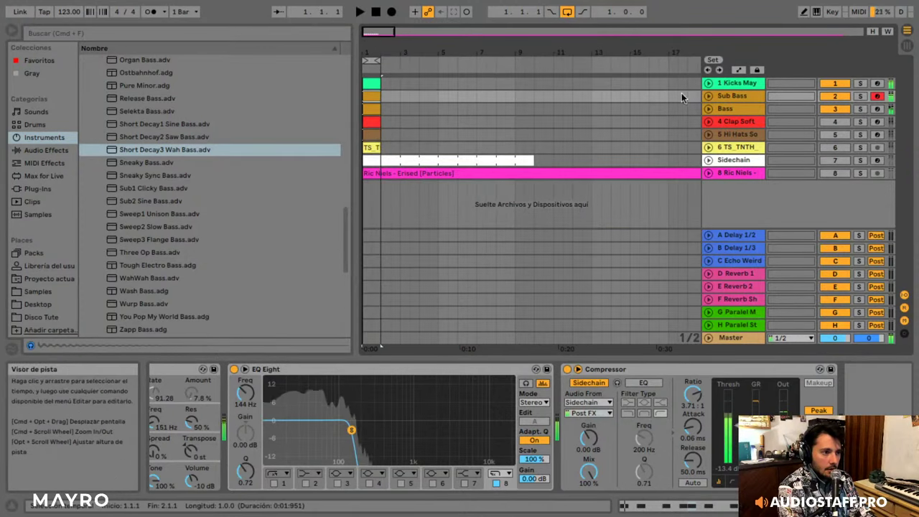
{"action": "left_click", "coordinate": [834, 148]}
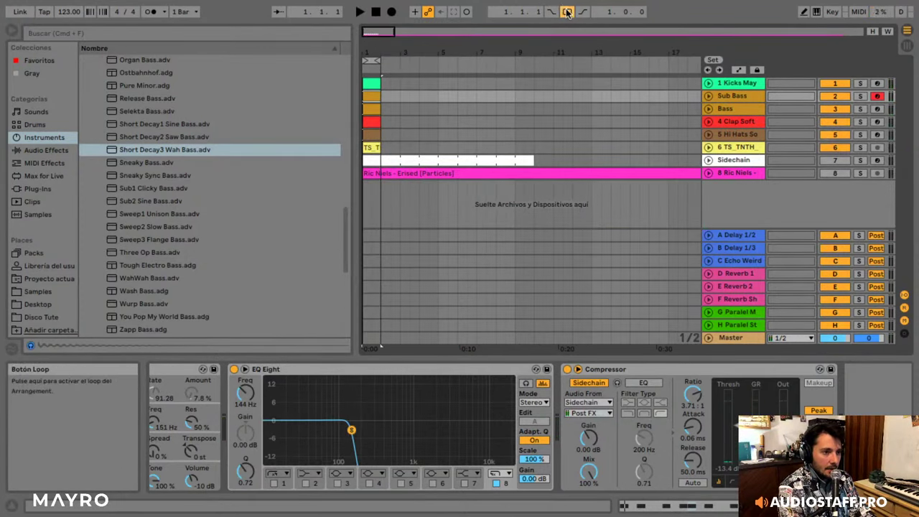
{"action": "mouse_move", "coordinate": [549, 6]}
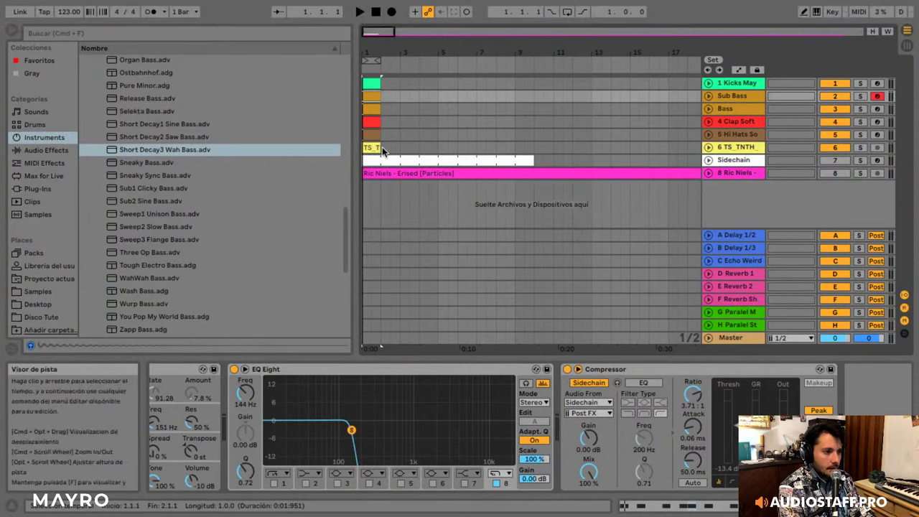
- Rename the Clap Soft track as Clap and the Hi Hats Soft track as Hi Hat
{"action": "right_click", "coordinate": [733, 121]}
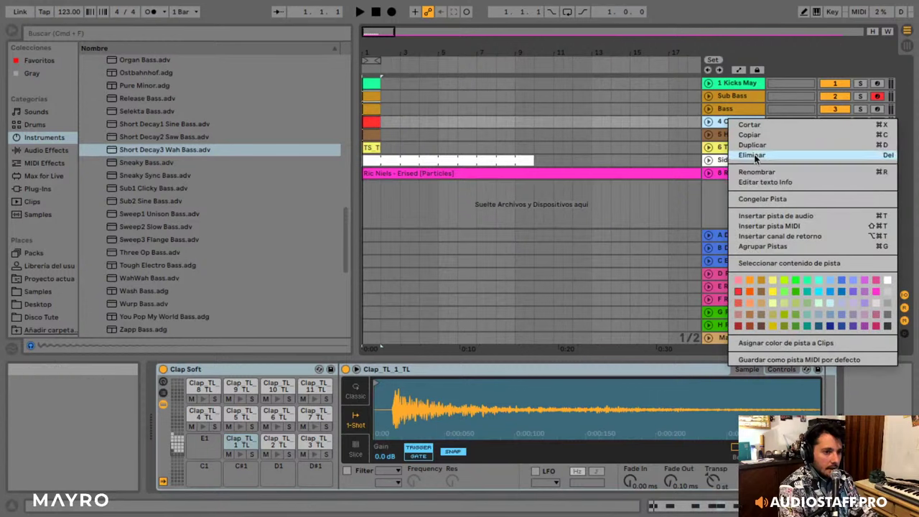
{"action": "left_click", "coordinate": [758, 172]}
{"action": "type", "text": "Clap"}
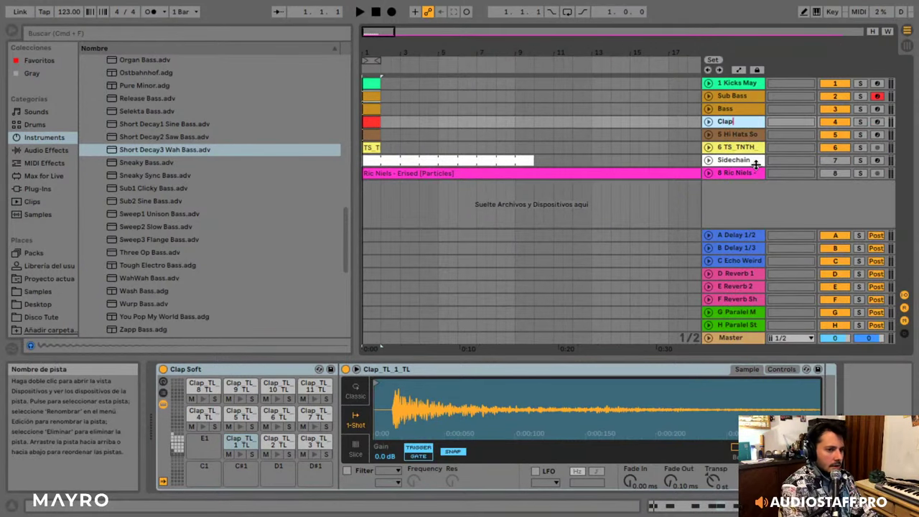
{"action": "right_click", "coordinate": [741, 137]}
{"action": "left_click", "coordinate": [779, 186]}
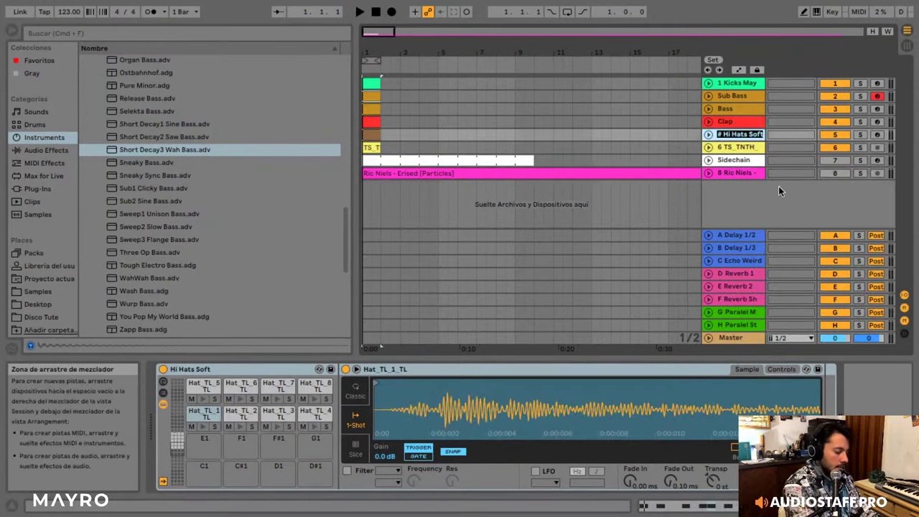
{"action": "type", "text": "Hi Hat"}
{"action": "key", "text": "Return"}
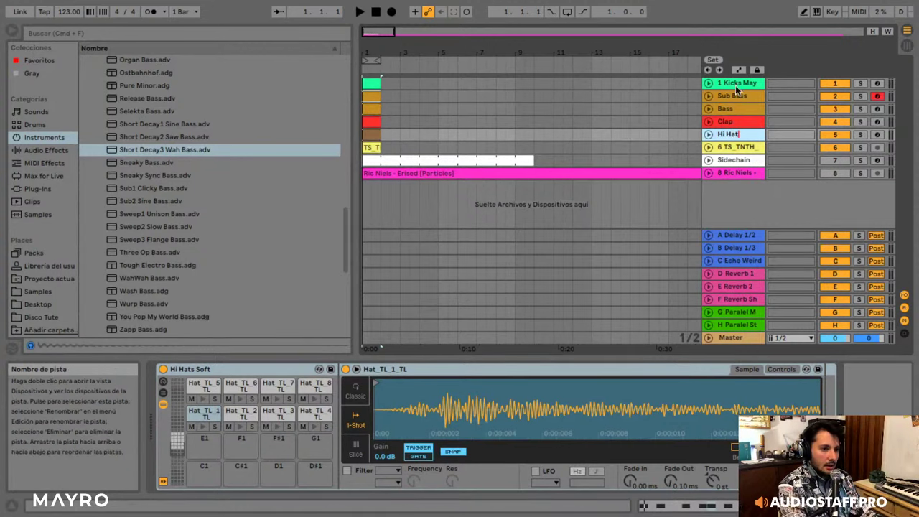
- Rename the kick track as Kick
{"action": "left_click", "coordinate": [735, 84]}
{"action": "right_click", "coordinate": [736, 83]}
{"action": "left_click", "coordinate": [773, 139]}
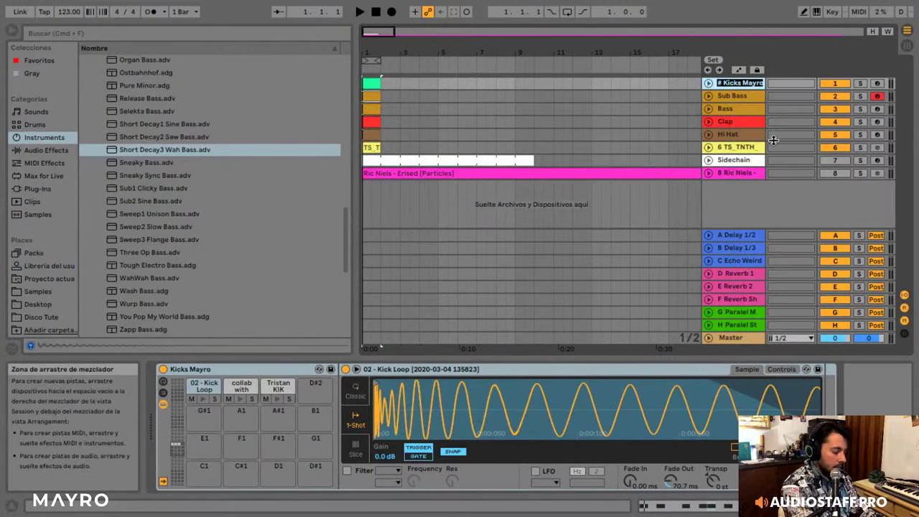
{"action": "type", "text": "Kick"}
- Rename the TS_TNTH drum loop track as Top Drum
{"action": "right_click", "coordinate": [740, 148]}
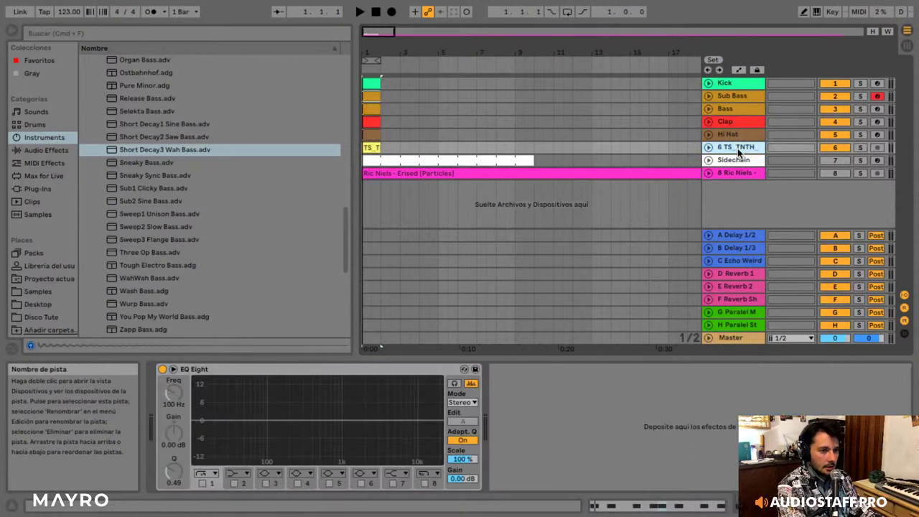
{"action": "left_click", "coordinate": [770, 204]}
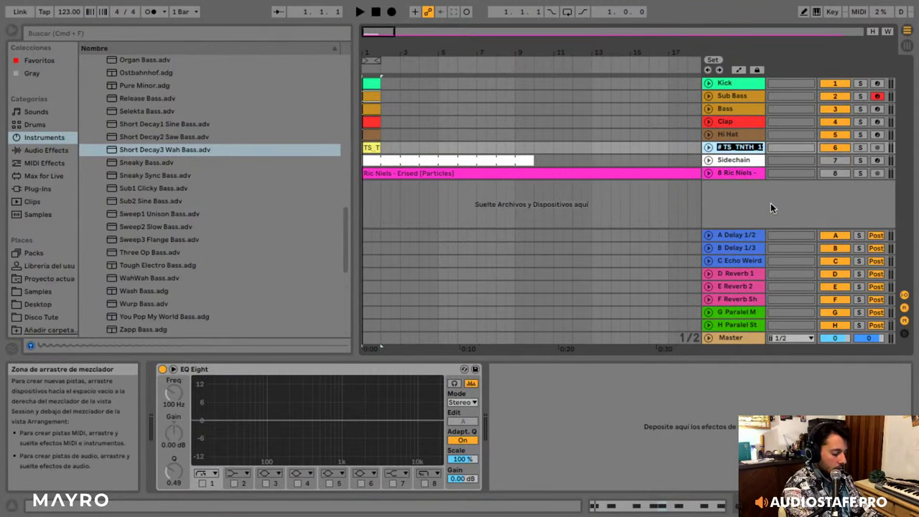
{"action": "type", "text": "Bea"}
{"action": "key", "text": "BackSpace"}
{"action": "key", "text": "BackSpace"}
{"action": "key", "text": "BackSpace"}
{"action": "type", "text": "Top Drum"}
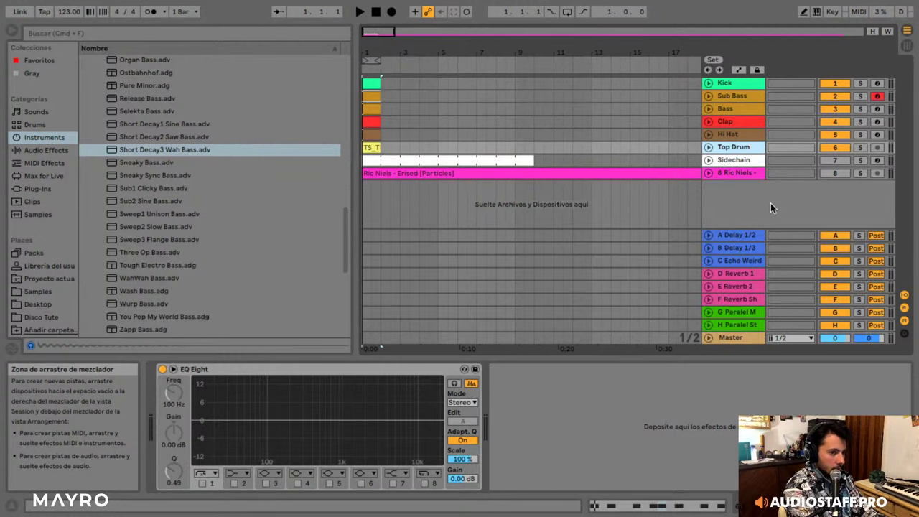
{"action": "key", "text": "Return"}
- Recolour the reference song track and its clip dark grey
{"action": "left_click", "coordinate": [571, 107]}
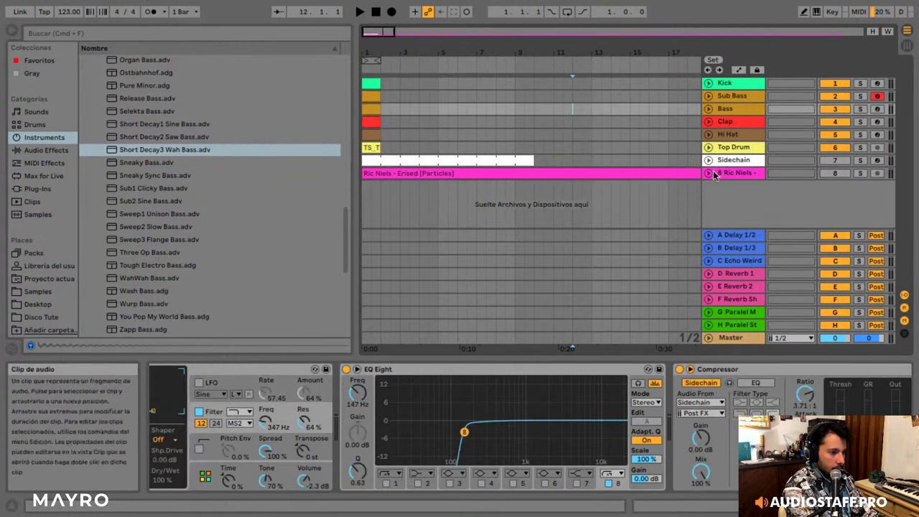
{"action": "left_click", "coordinate": [737, 175]}
{"action": "right_click", "coordinate": [737, 174]}
{"action": "key", "text": "Escape"}
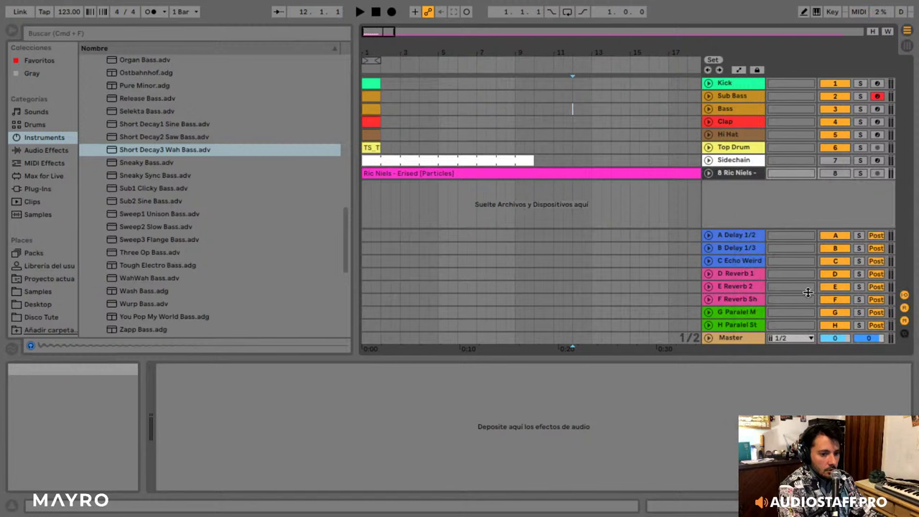
{"action": "right_click", "coordinate": [672, 173]}
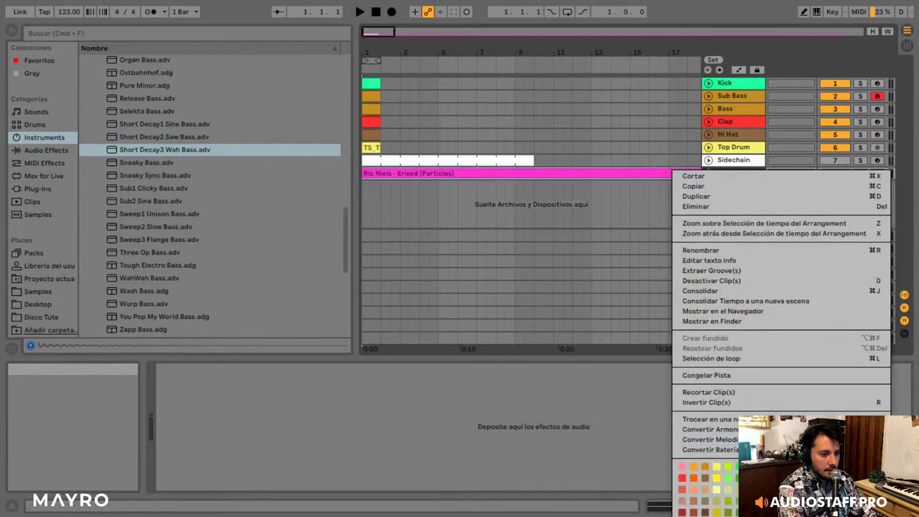
{"action": "key", "text": "Escape"}
- Rename the reference song track as REFE
{"action": "right_click", "coordinate": [740, 174]}
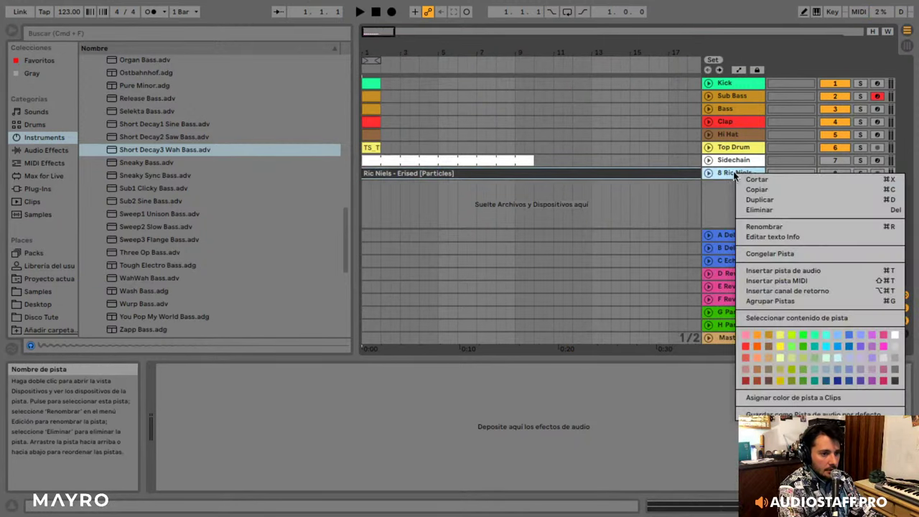
{"action": "left_click", "coordinate": [763, 226]}
{"action": "type", "text": "REFE"}
{"action": "key", "text": "Return"}
{"action": "left_click", "coordinate": [538, 151]}
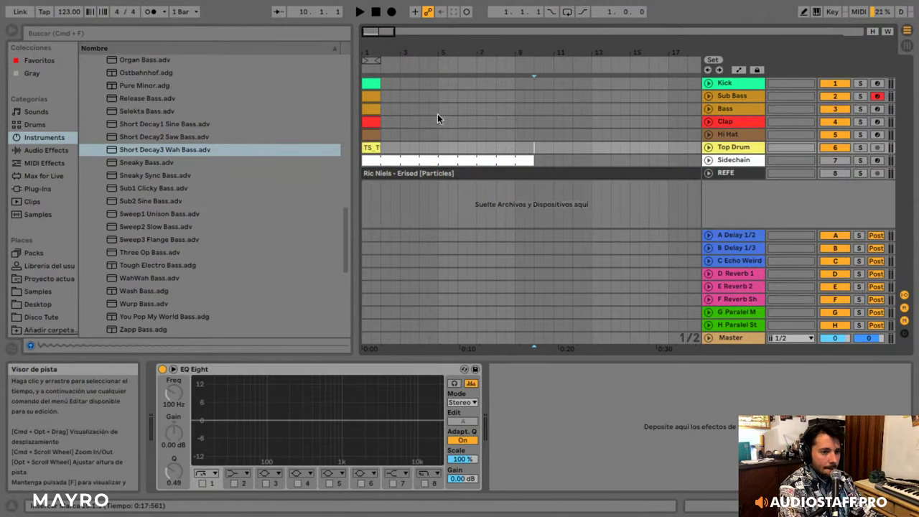
- Move the Sub Bass clip to bar 9 and extend the Kick clip from bar 1 to about bar 12.3
{"action": "left_click", "coordinate": [369, 82]}
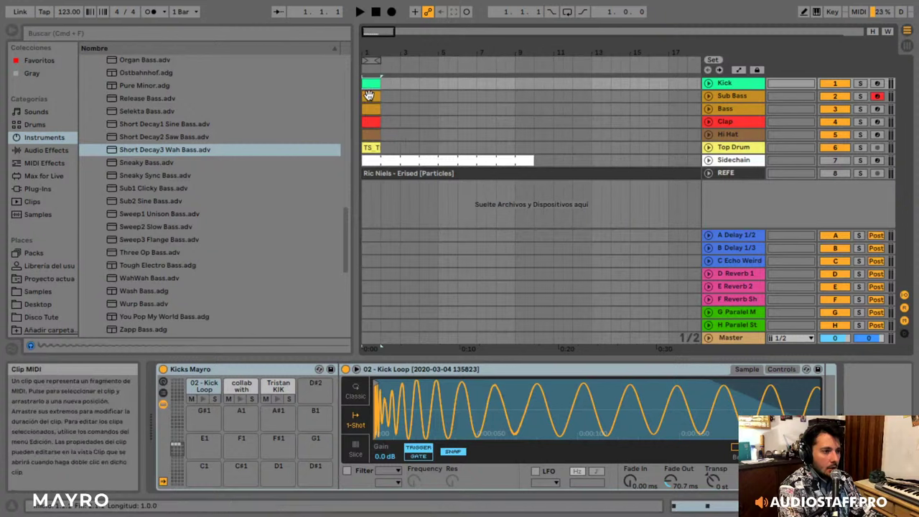
{"action": "left_click_drag", "start_coordinate": [369, 95], "coordinate": [525, 97]}
{"action": "left_click_drag", "start_coordinate": [380, 83], "coordinate": [583, 84]}
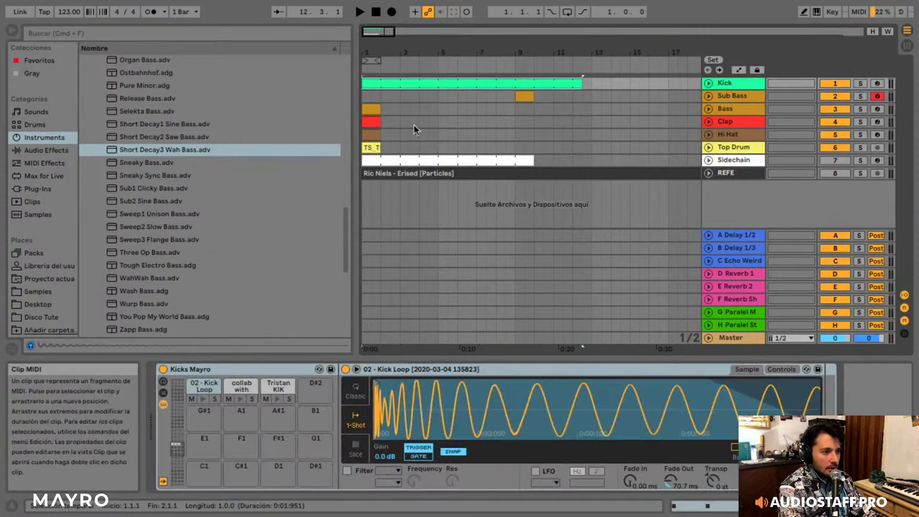
- Extend the Bass, Clap, Hi Hat and Top Drum clips together from bar 1 to bar 15
{"action": "left_click", "coordinate": [367, 148]}
{"action": "left_click", "coordinate": [377, 110], "text": "shift"}
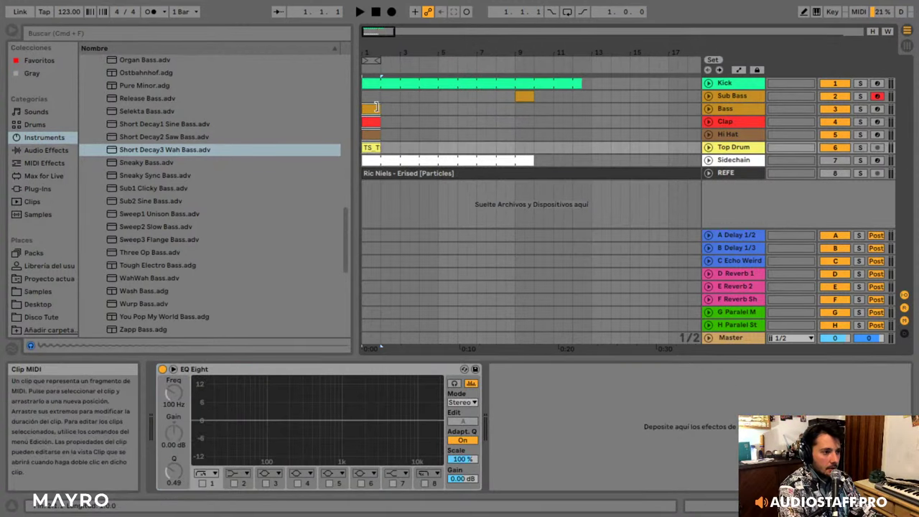
{"action": "left_click_drag", "start_coordinate": [380, 110], "coordinate": [630, 111]}
{"action": "left_click", "coordinate": [516, 91]}
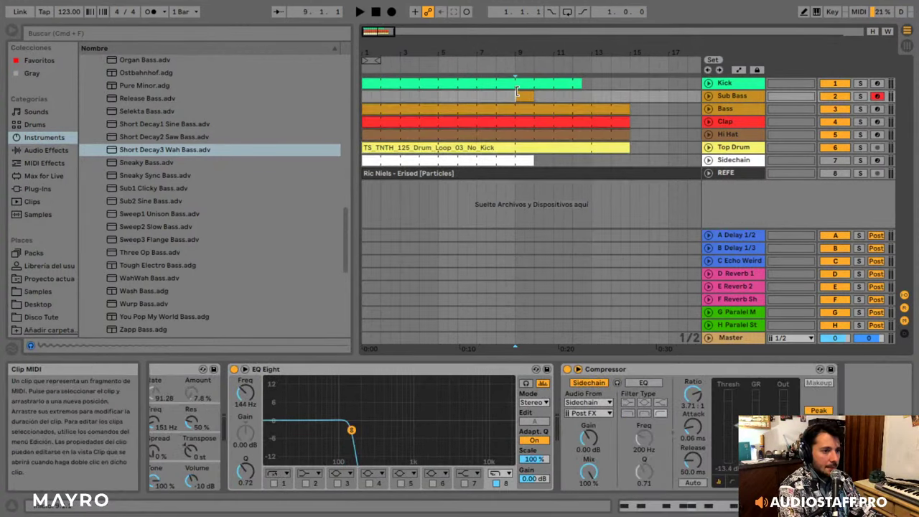
- Add an EQ Eight to the Kick track and enable its band 1 low cut
{"action": "left_click", "coordinate": [505, 81]}
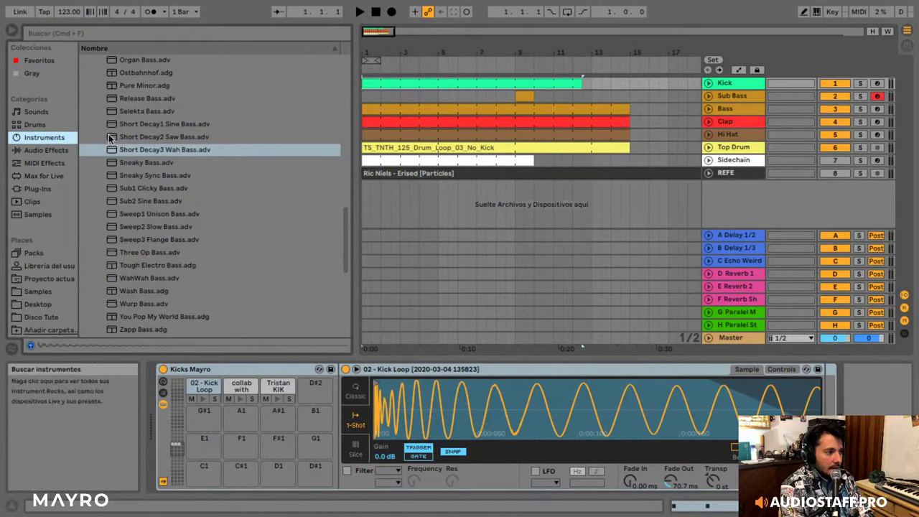
{"action": "left_click", "coordinate": [68, 150]}
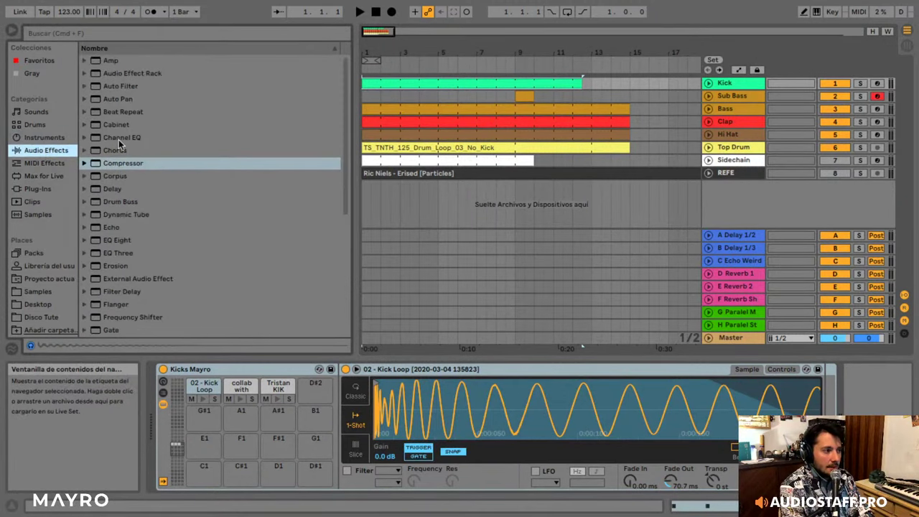
{"action": "left_click", "coordinate": [116, 240]}
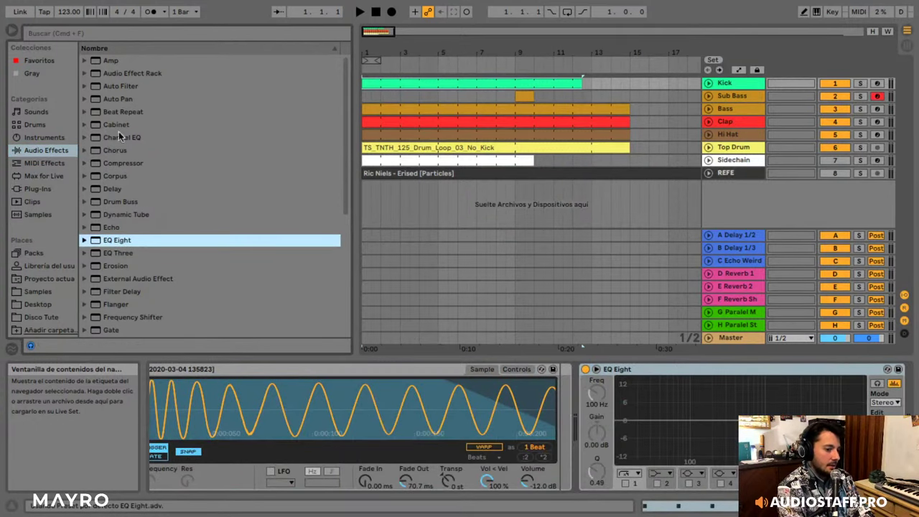
{"action": "left_click", "coordinate": [627, 483]}
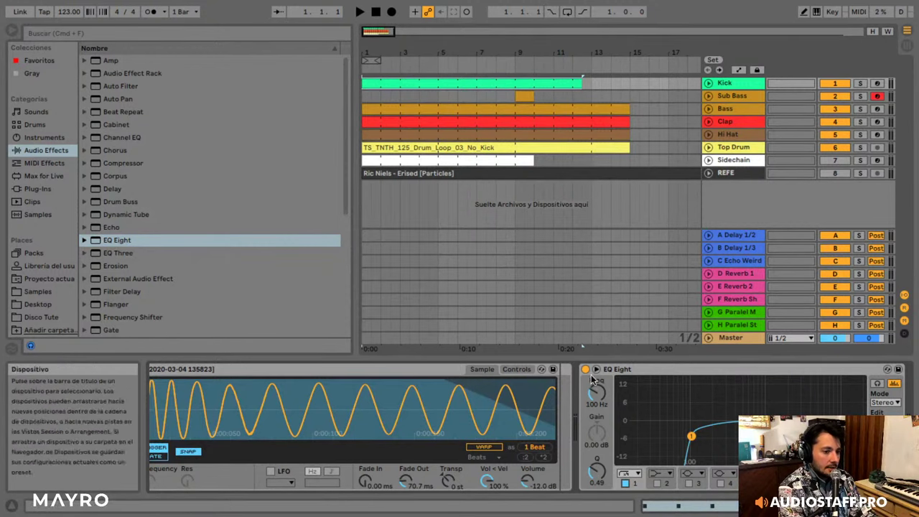
- Set the Kick EQ Eight's band 1 to 118 Hz and automate Device On to stay active until bar 9 and off from there
{"action": "right_click", "coordinate": [688, 369]}
{"action": "left_click", "coordinate": [718, 378]}
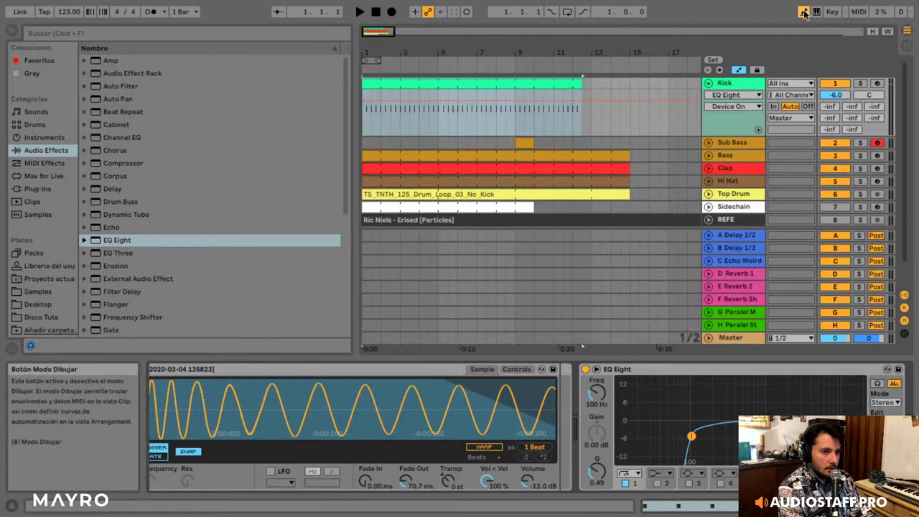
{"action": "right_click", "coordinate": [602, 370]}
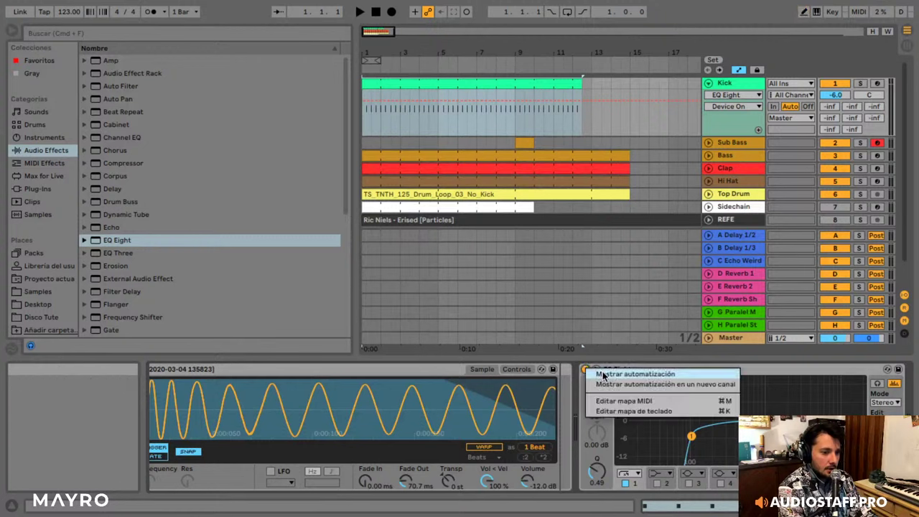
{"action": "left_click", "coordinate": [604, 374]}
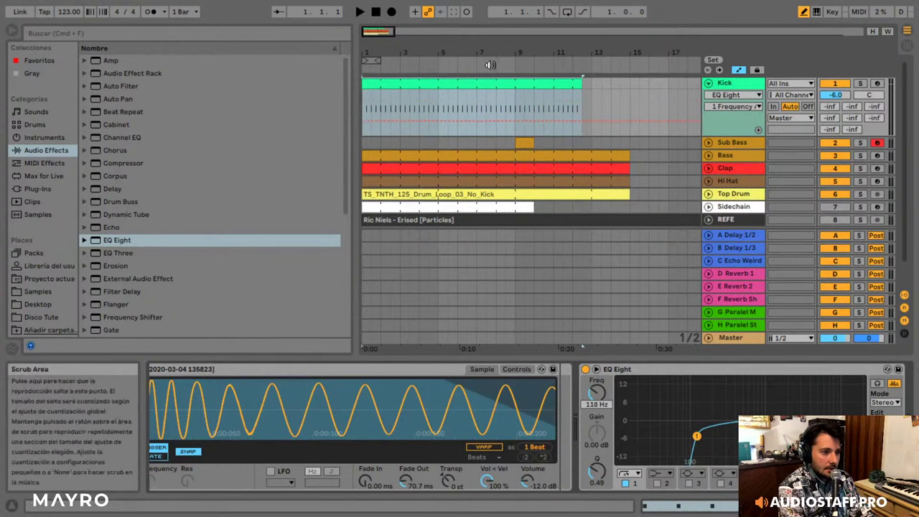
{"action": "right_click", "coordinate": [586, 370]}
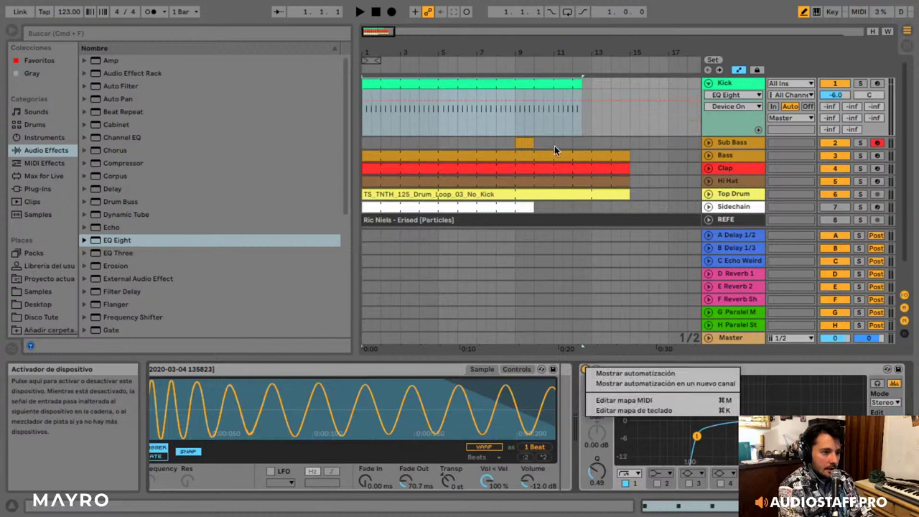
{"action": "left_click", "coordinate": [618, 374]}
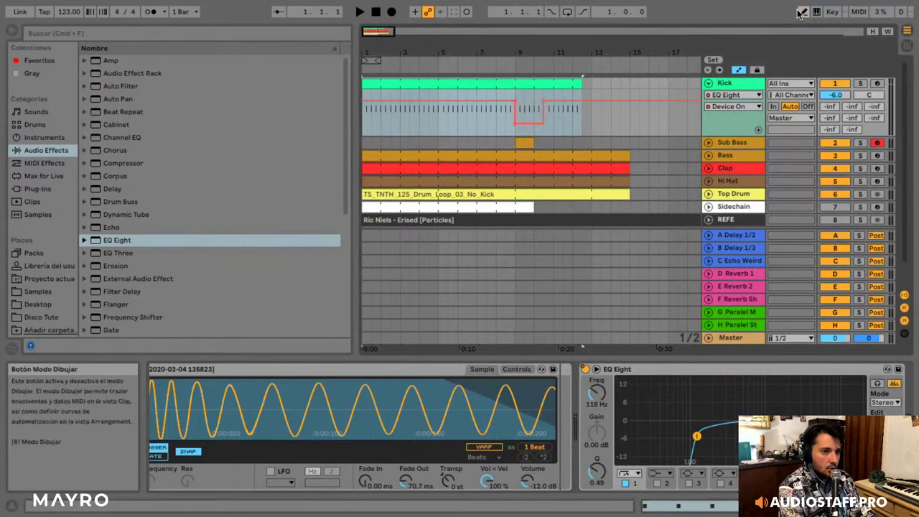
{"action": "left_click", "coordinate": [544, 103]}
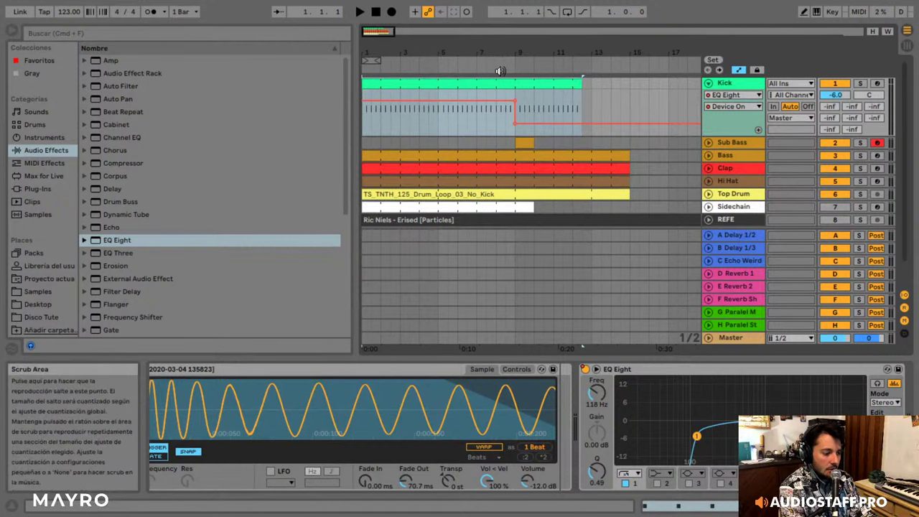
- Play the arrangement, unfold the Clap track, and shorten the Top Drum clip's loop to about its first bar
{"action": "key", "text": "space"}
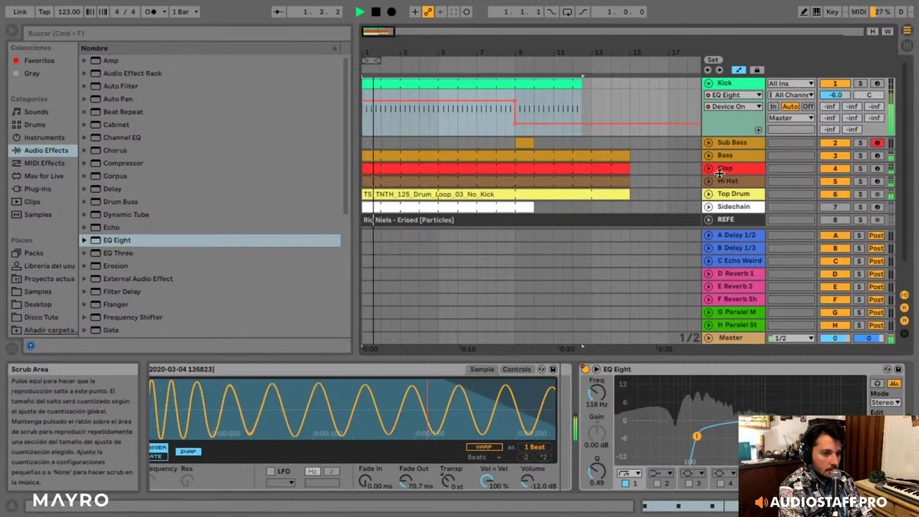
{"action": "left_click", "coordinate": [709, 168]}
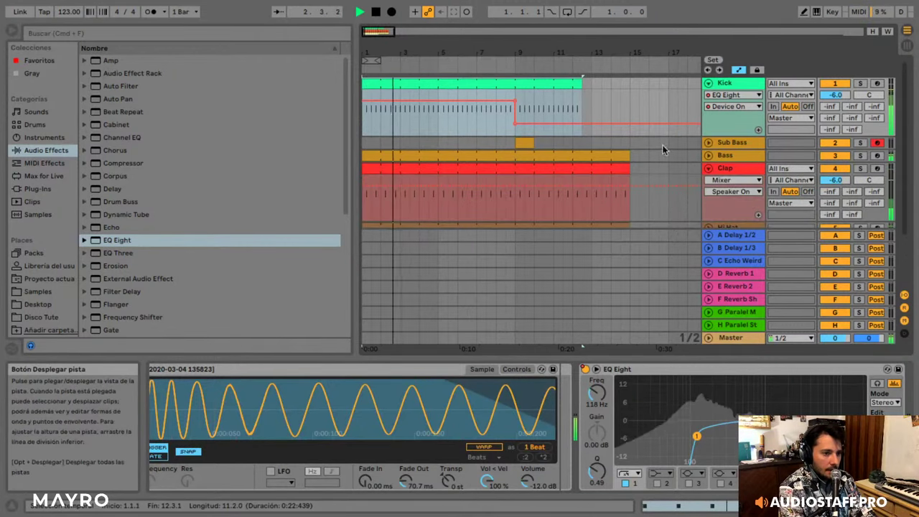
{"action": "scroll", "coordinate": [616, 136], "scroll_direction": "down", "scroll_amount": 3}
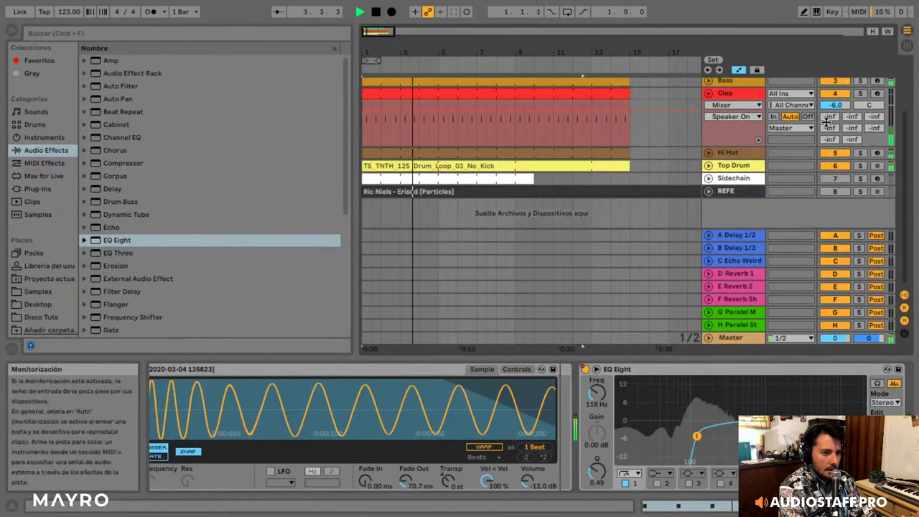
{"action": "double_click", "coordinate": [482, 166]}
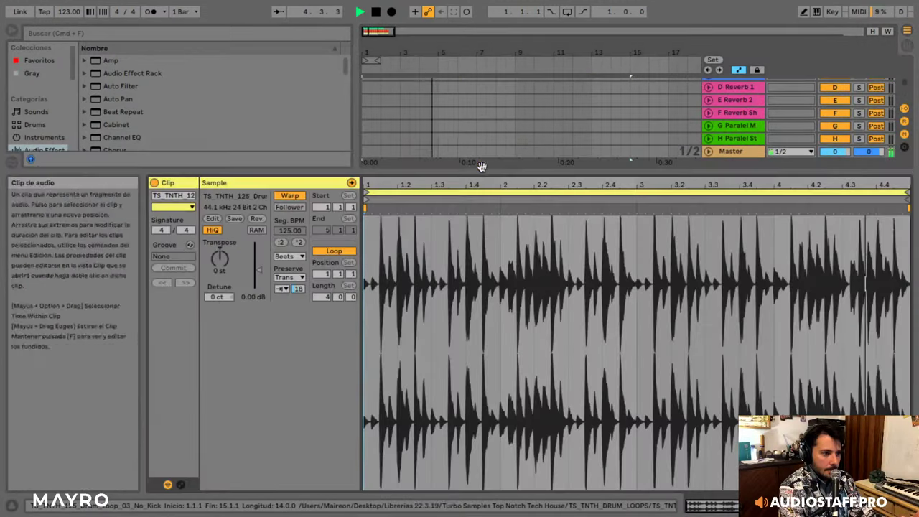
{"action": "mouse_move", "coordinate": [908, 193]}
{"action": "left_mouse_down"}
{"action": "mouse_move", "coordinate": [483, 193]}
{"action": "mouse_move", "coordinate": [498, 193]}
{"action": "left_mouse_up"}
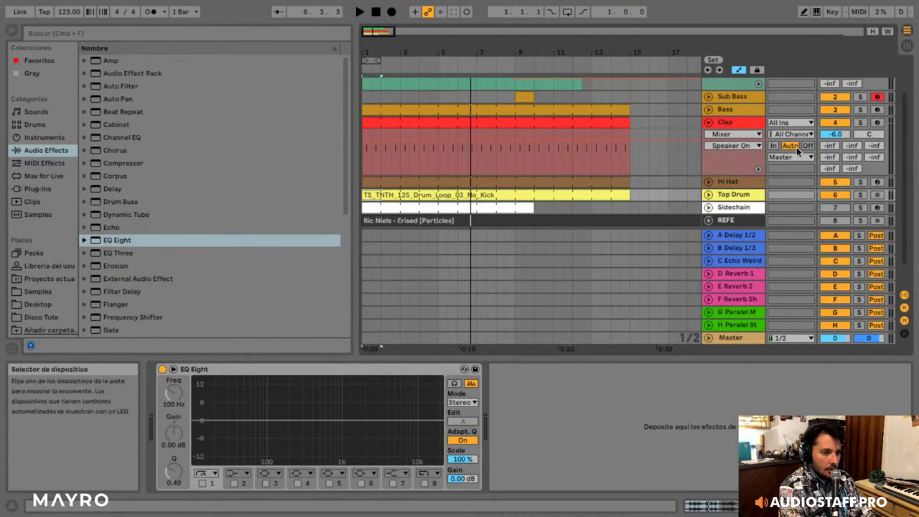
- Unfold the Top Drum track and select its D-Reverb 1 send
{"action": "left_click", "coordinate": [709, 194]}
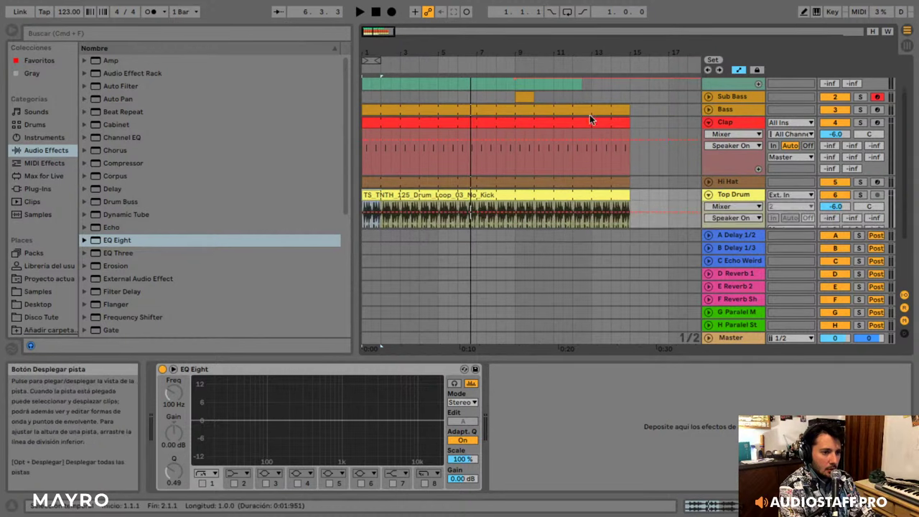
{"action": "scroll", "coordinate": [590, 116], "scroll_direction": "down", "scroll_amount": 3}
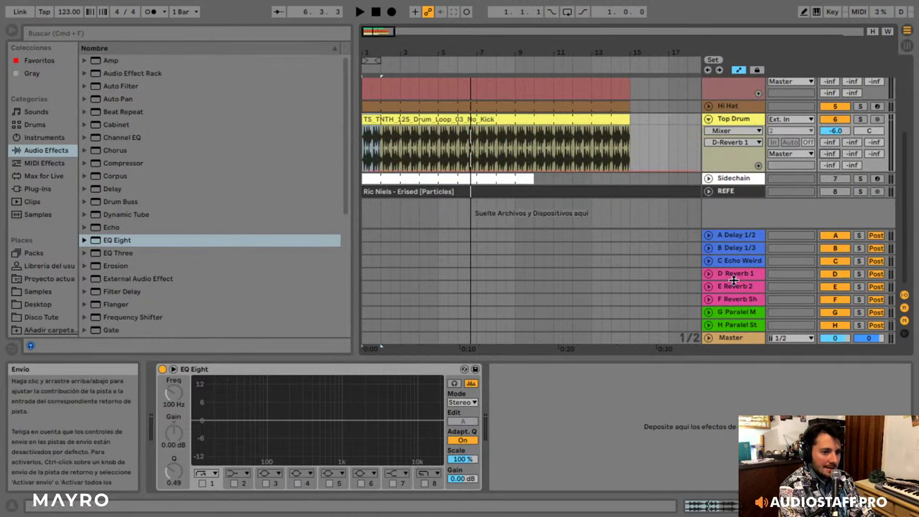
- Play from the start and automate the Top Drum track's D-Reverb 1 send with a rising curve up to bar 9
{"action": "left_click", "coordinate": [371, 175]}
{"action": "key", "text": "space"}
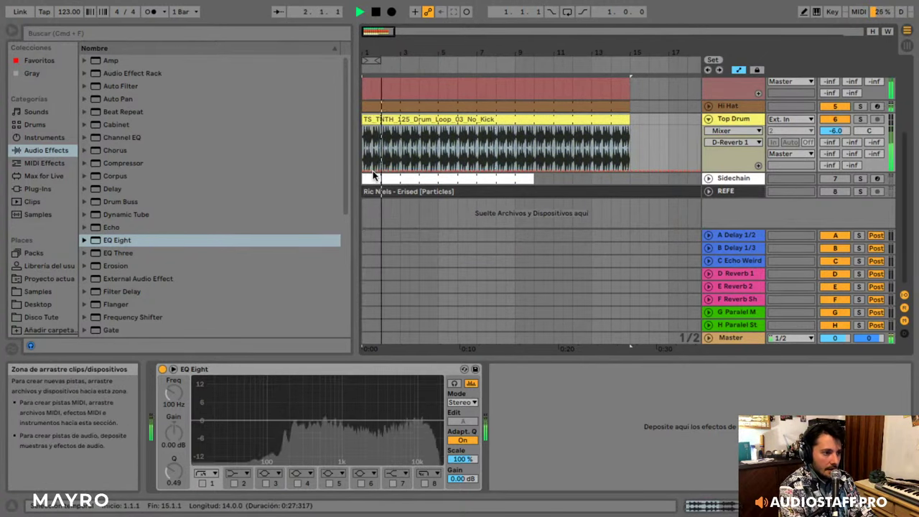
{"action": "left_click", "coordinate": [374, 177]}
{"action": "left_click", "coordinate": [392, 171]}
{"action": "left_click_drag", "start_coordinate": [400, 172], "coordinate": [515, 171]}
{"action": "left_click_drag", "start_coordinate": [456, 148], "coordinate": [456, 158]}
- Enable the low-cut band 1 in the Top Drum's EQ Eight and set its frequency to 163 Hz
{"action": "left_click", "coordinate": [202, 483]}
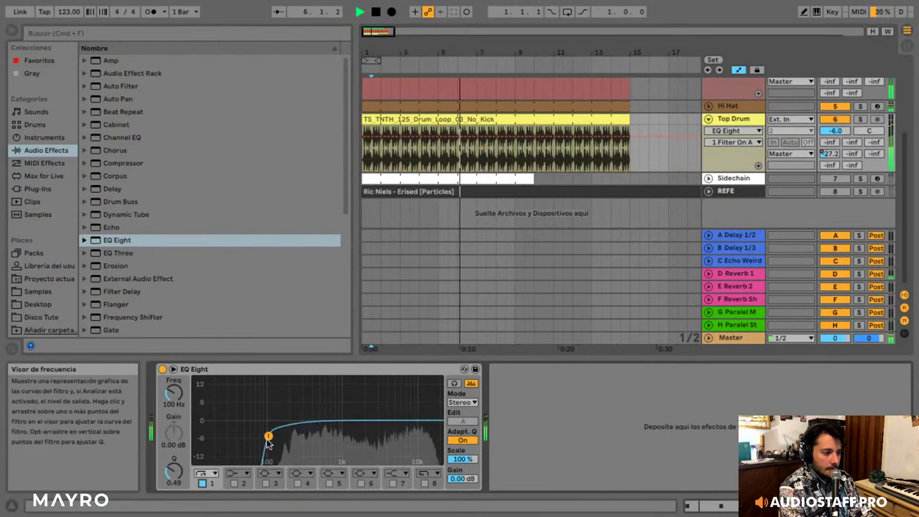
{"action": "left_click_drag", "start_coordinate": [266, 436], "coordinate": [283, 436]}
- Extend the Sub Bass clip to about bar 14 and the Kick clip to bar 17
{"action": "scroll", "coordinate": [496, 177], "scroll_direction": "up", "scroll_amount": 5}
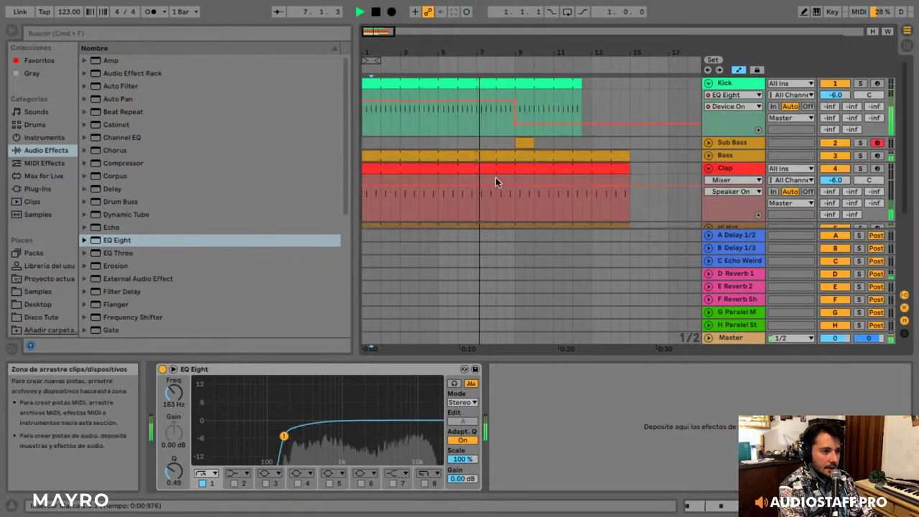
{"action": "left_click_drag", "start_coordinate": [534, 138], "coordinate": [621, 137]}
{"action": "left_click_drag", "start_coordinate": [579, 85], "coordinate": [668, 83]}
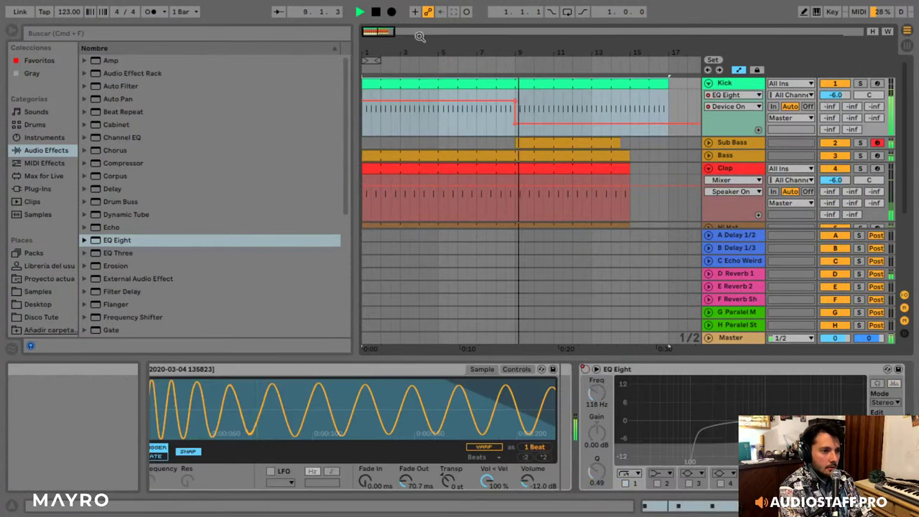
- Lengthen the Bass clip to bar 27, the Sub Bass clip to about bar 28 and the Clap clip to bar 31
{"action": "left_click_drag", "start_coordinate": [421, 33], "coordinate": [421, 8]}
{"action": "left_click_drag", "start_coordinate": [441, 155], "coordinate": [504, 155]}
{"action": "left_click_drag", "start_coordinate": [436, 143], "coordinate": [516, 143]}
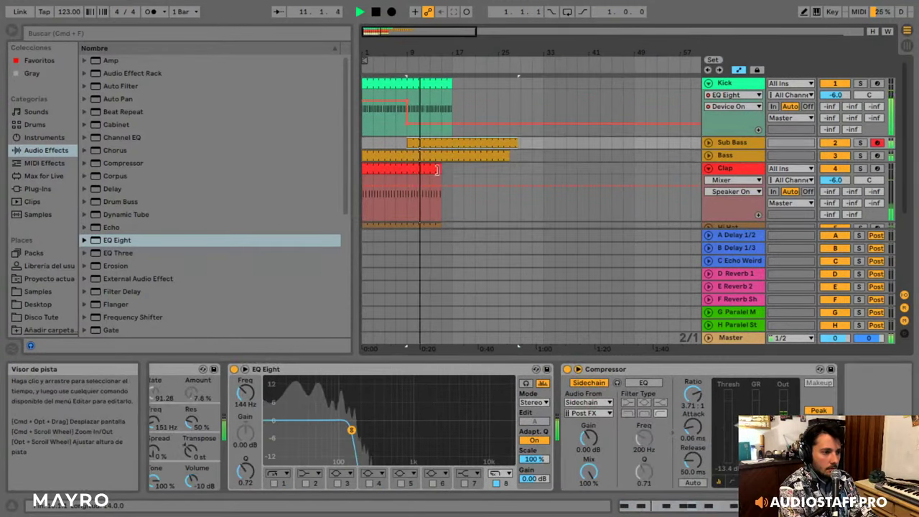
{"action": "left_click_drag", "start_coordinate": [438, 168], "coordinate": [530, 168]}
- Stop playback and extend the Hi Hat and Top Drum clips to bar 35 and the Sidechain clip to bar 36
{"action": "key", "text": "space"}
{"action": "scroll", "coordinate": [500, 169], "scroll_direction": "down", "scroll_amount": 4}
{"action": "left_click_drag", "start_coordinate": [441, 143], "coordinate": [498, 143]}
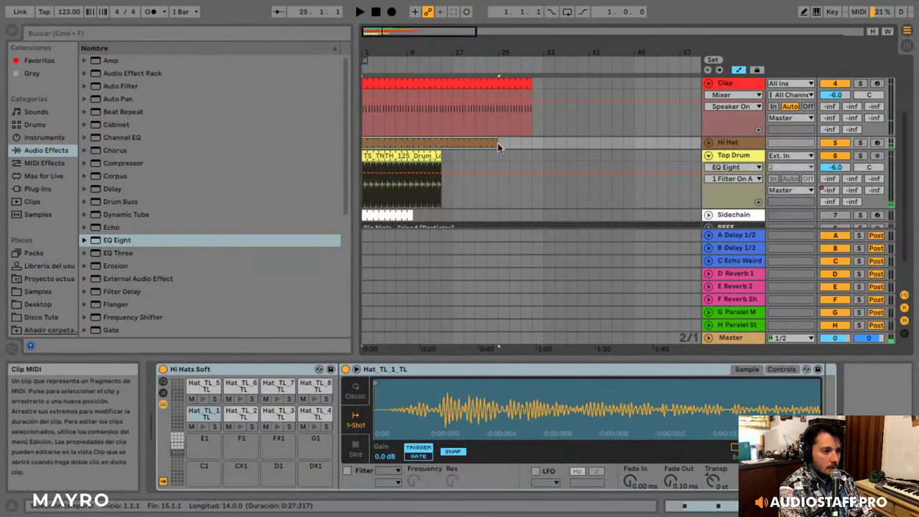
{"action": "left_click_drag", "start_coordinate": [414, 215], "coordinate": [560, 215]}
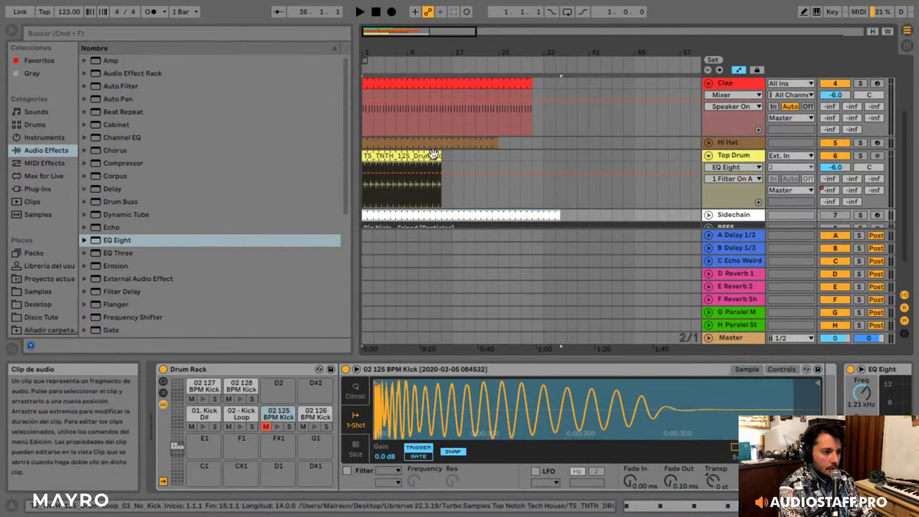
{"action": "left_click_drag", "start_coordinate": [439, 156], "coordinate": [554, 155]}
{"action": "left_click_drag", "start_coordinate": [495, 143], "coordinate": [554, 144]}
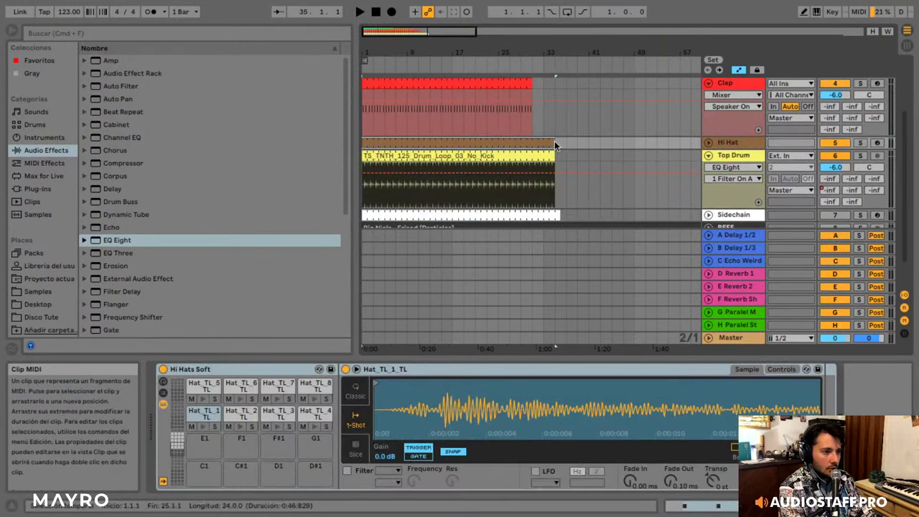
- Collapse the Kick track and play the arrangement from bar 9, where the Sub Bass enters
{"action": "scroll", "coordinate": [510, 152], "scroll_direction": "up", "scroll_amount": 4}
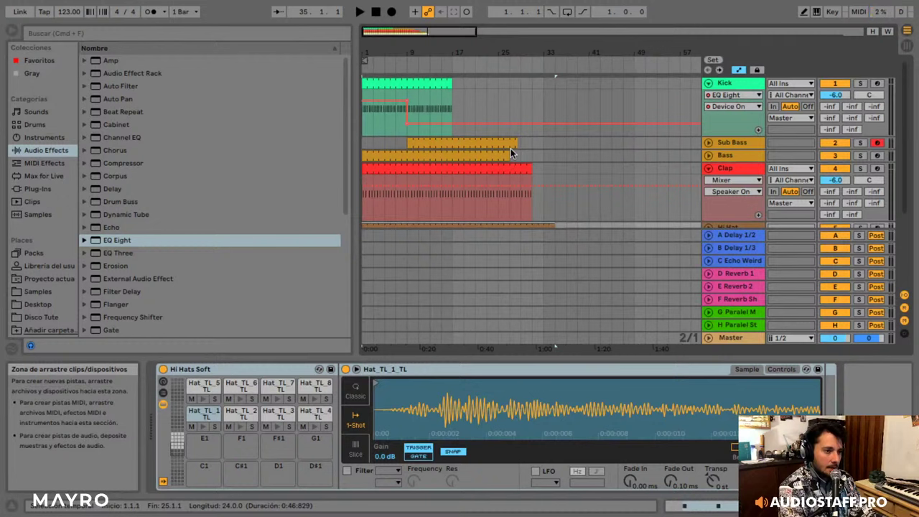
{"action": "left_click", "coordinate": [709, 84]}
{"action": "left_click", "coordinate": [373, 109]}
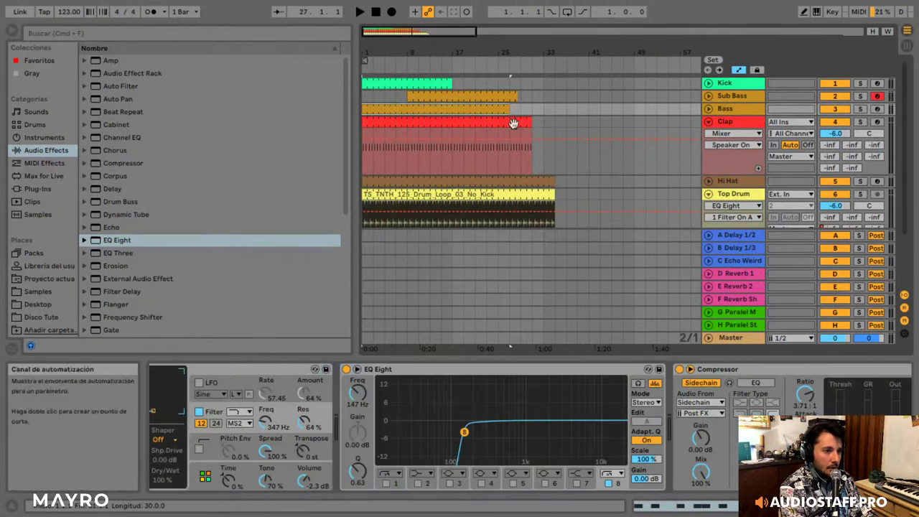
{"action": "left_click", "coordinate": [406, 95]}
{"action": "key", "text": "space"}
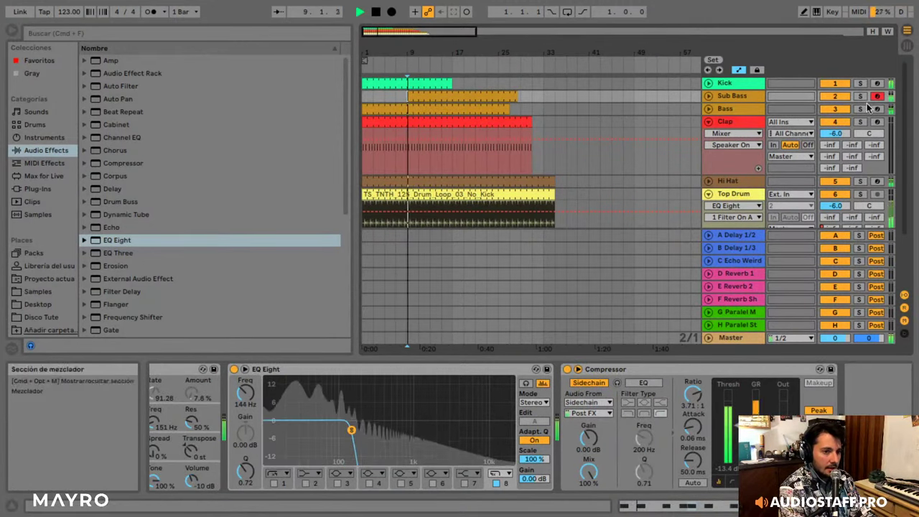
- Solo the Bass track and audition it with band 8 of its EQ Eight switched off and on again
{"action": "left_click", "coordinate": [861, 109]}
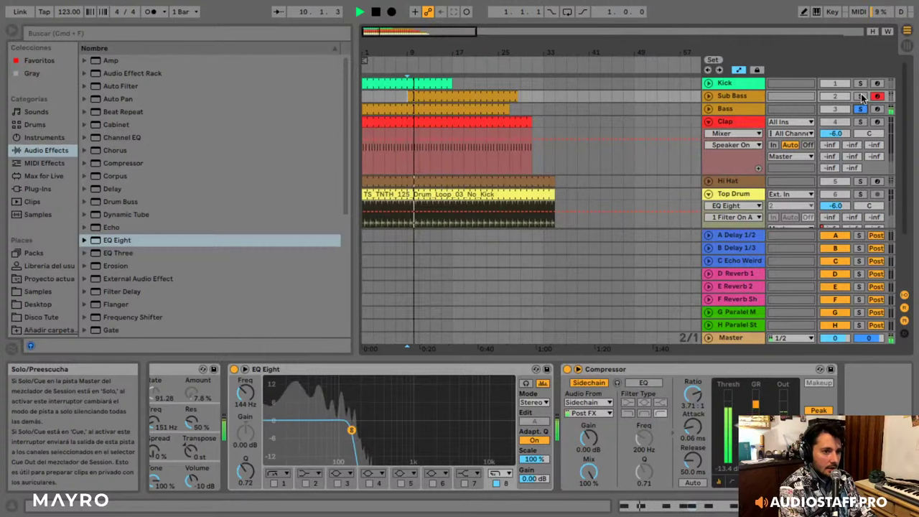
{"action": "left_click", "coordinate": [727, 108]}
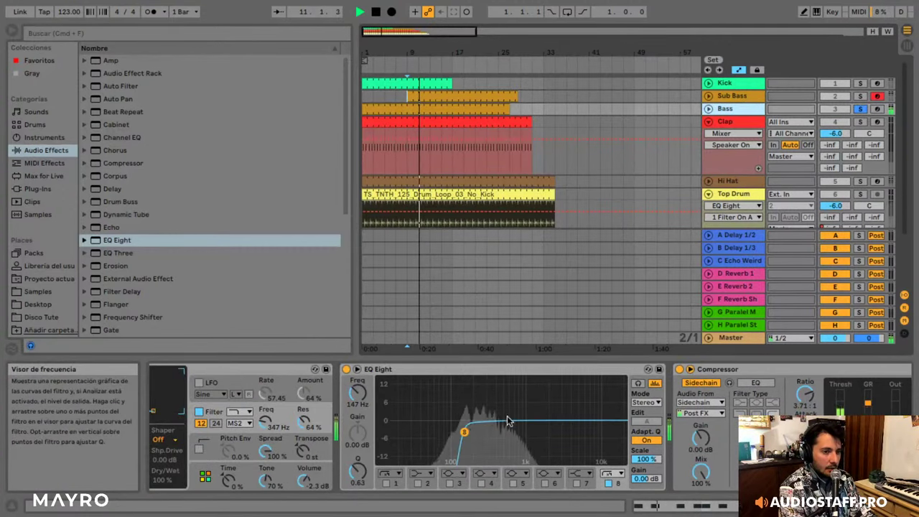
{"action": "left_click", "coordinate": [609, 484]}
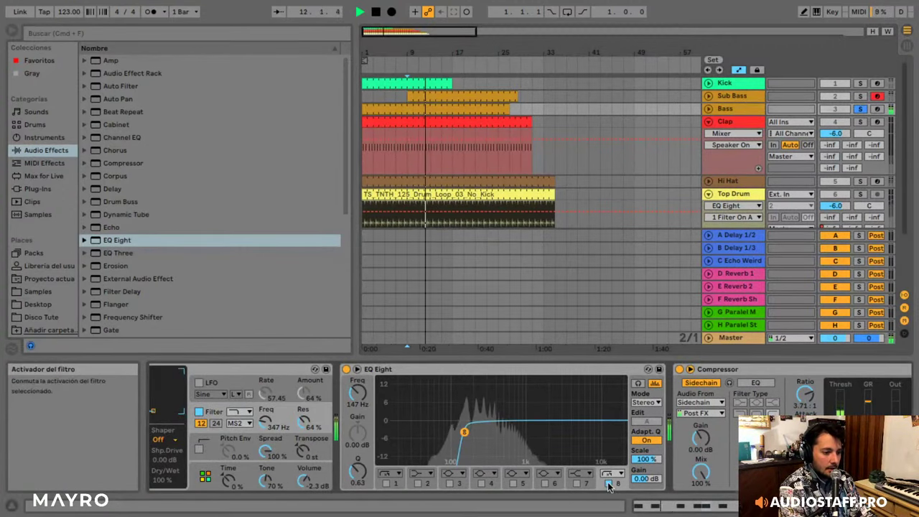
{"action": "left_click", "coordinate": [609, 483]}
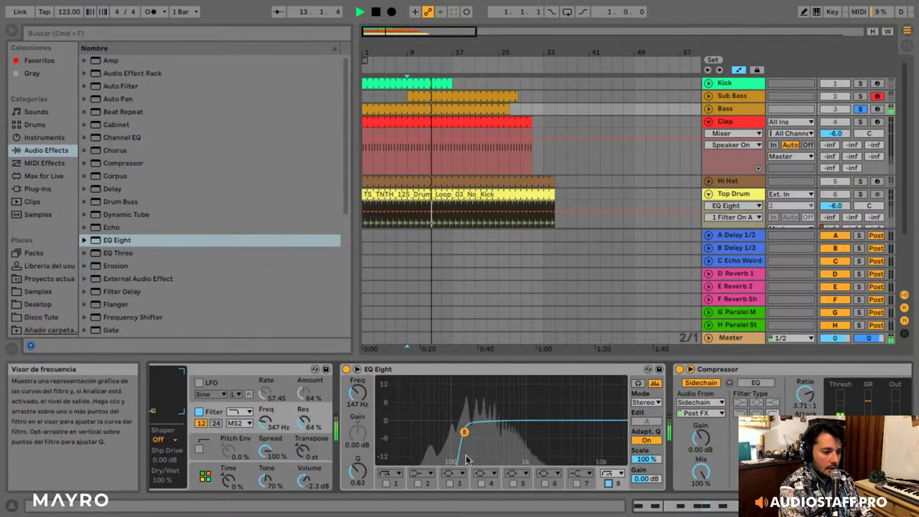
- Solo the Sub Bass track and extend the Kick clip to bar 33
{"action": "left_click", "coordinate": [860, 97]}
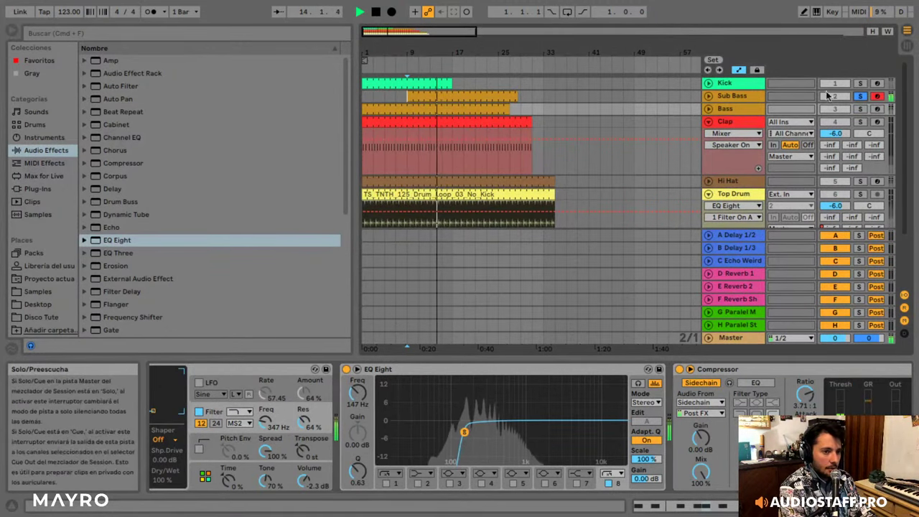
{"action": "left_click", "coordinate": [440, 94]}
{"action": "left_click_drag", "start_coordinate": [452, 84], "coordinate": [545, 86]}
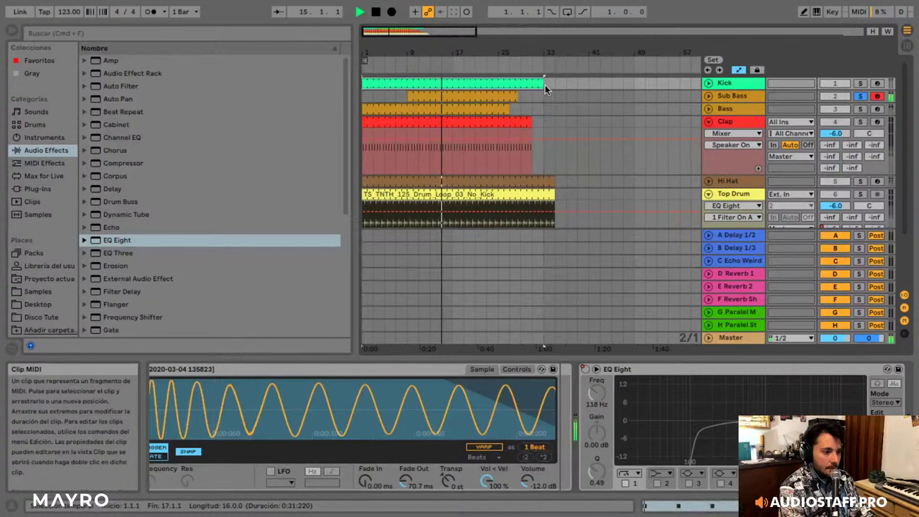
- Play the Bass and Sub Bass soloed together from bar 9 and compare their EQ Eight curves
{"action": "left_click", "coordinate": [429, 106]}
{"action": "left_click", "coordinate": [427, 96]}
{"action": "key", "text": "space"}
{"action": "key", "text": "space"}
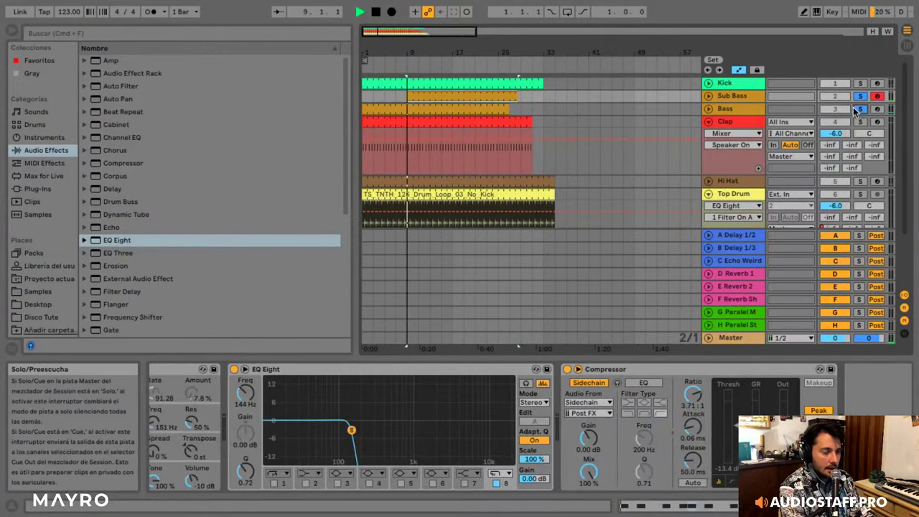
{"action": "left_click", "coordinate": [859, 108]}
{"action": "left_click", "coordinate": [713, 110]}
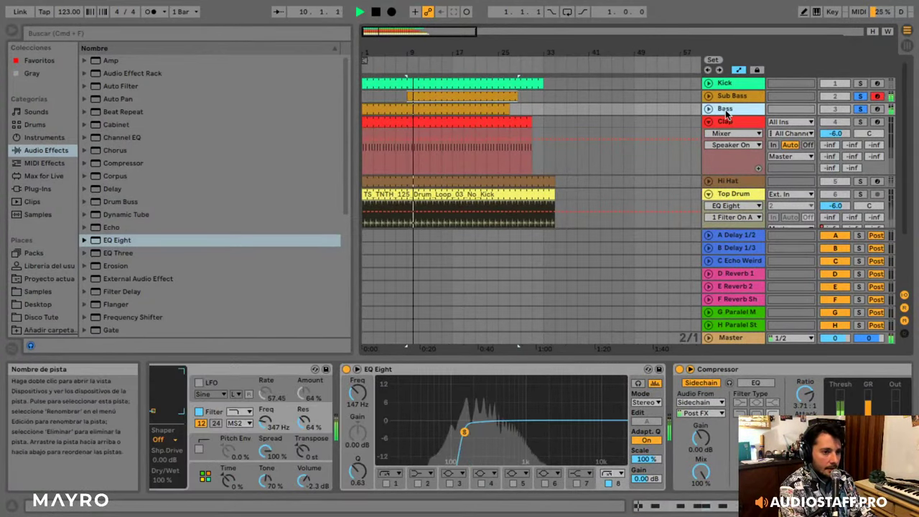
{"action": "left_click", "coordinate": [729, 96]}
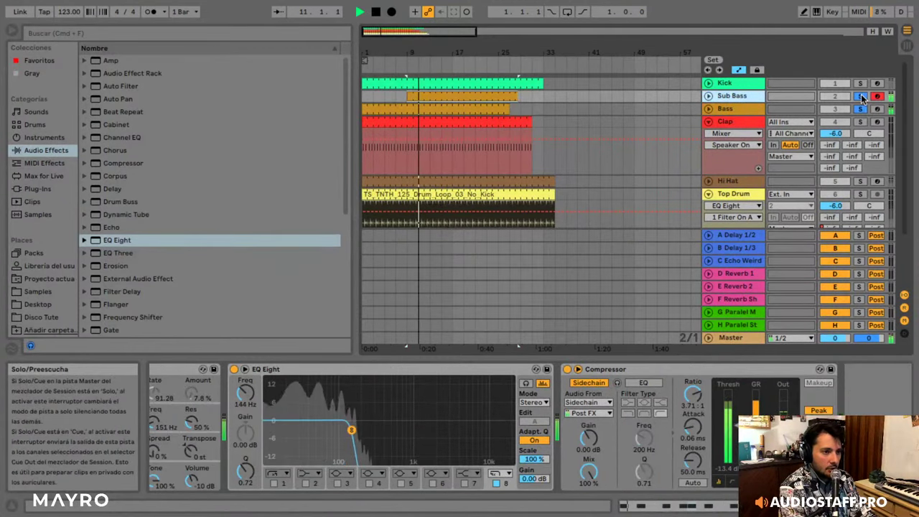
- Turn off the solos, replay the full mix from bar 9 and collapse the Clap track
{"action": "left_click", "coordinate": [861, 96]}
{"action": "left_click", "coordinate": [399, 69]}
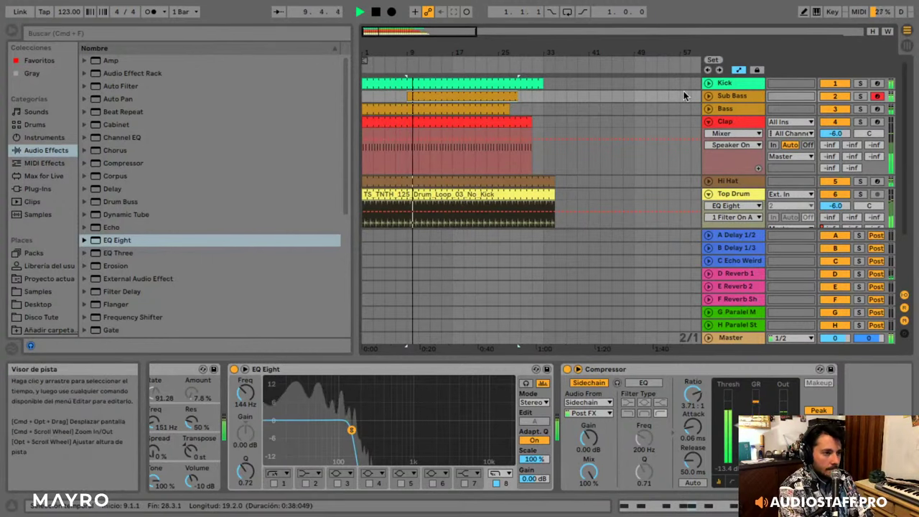
{"action": "left_click", "coordinate": [709, 122]}
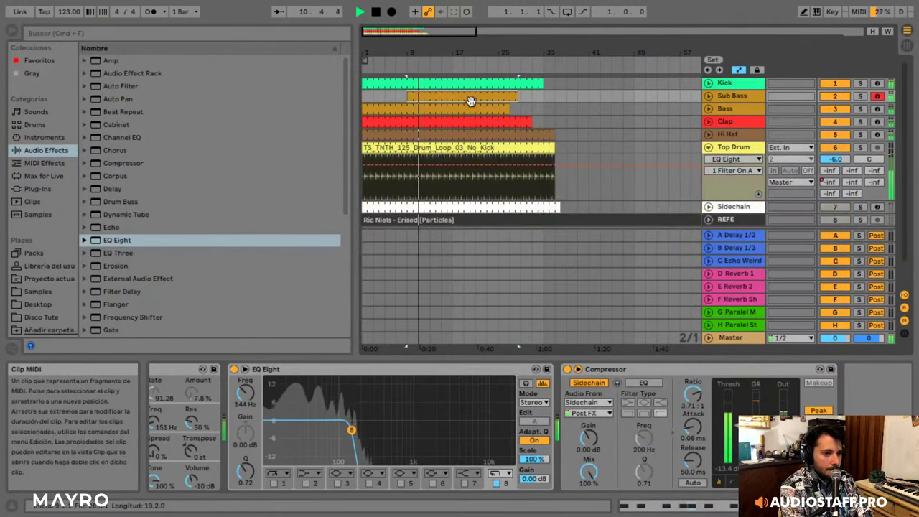
- Lower the Bass instrument's filter frequency to 208 Hz and show its automation on the Bass track
{"action": "left_click", "coordinate": [399, 108]}
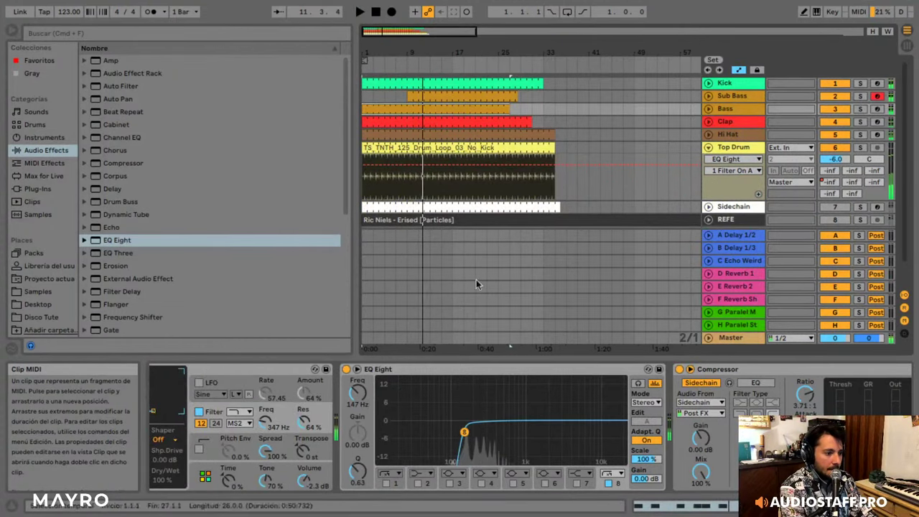
{"action": "scroll", "coordinate": [297, 422], "scroll_direction": "left", "scroll_amount": 1}
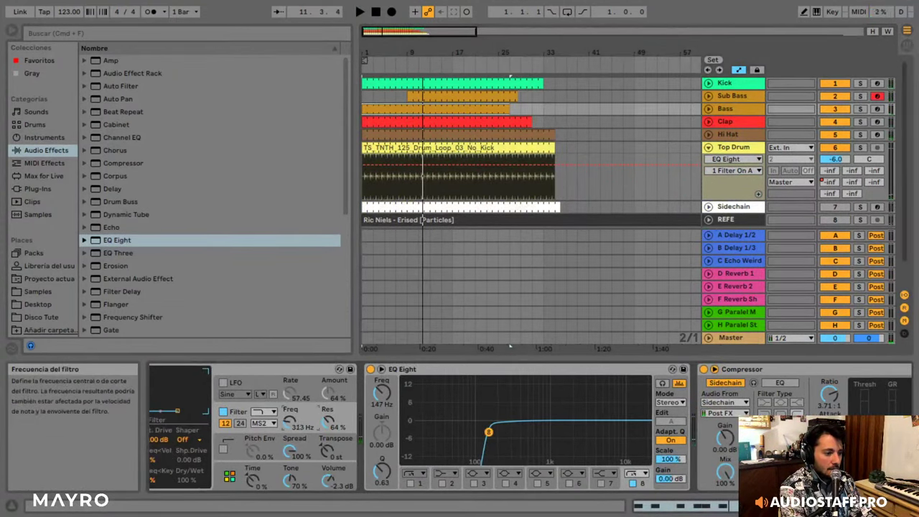
{"action": "right_click", "coordinate": [289, 422]}
{"action": "left_click", "coordinate": [321, 444]}
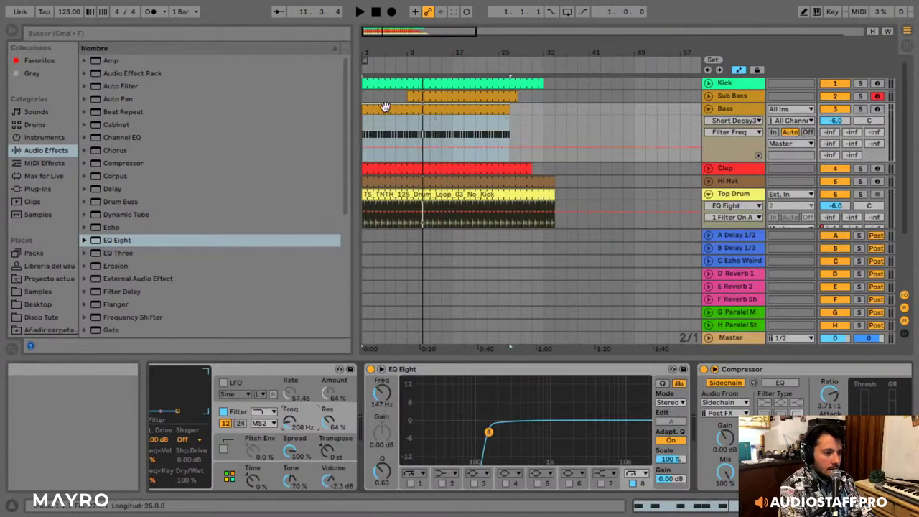
- Automate the Bass filter frequency with a curve rising from bar 1 to bar 9 and dropping back at bar 9
{"action": "left_click", "coordinate": [363, 149]}
{"action": "key", "text": "space"}
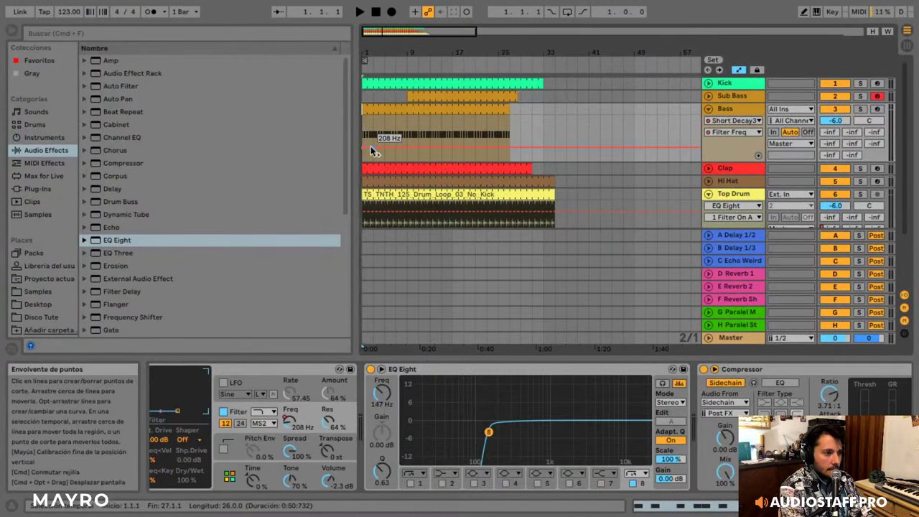
{"action": "left_click_drag", "start_coordinate": [372, 149], "coordinate": [403, 132]}
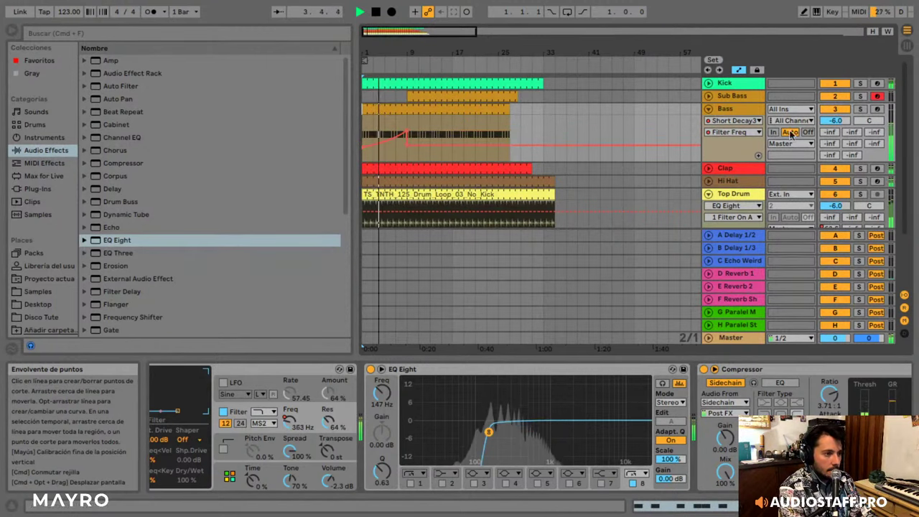
- Automate the Bass's D-Reverb 1 send rising from -inf to about -2.4 dB at bar 9, dropping back there, and collapse the track
{"action": "left_click", "coordinate": [830, 142]}
{"action": "left_click", "coordinate": [364, 162]}
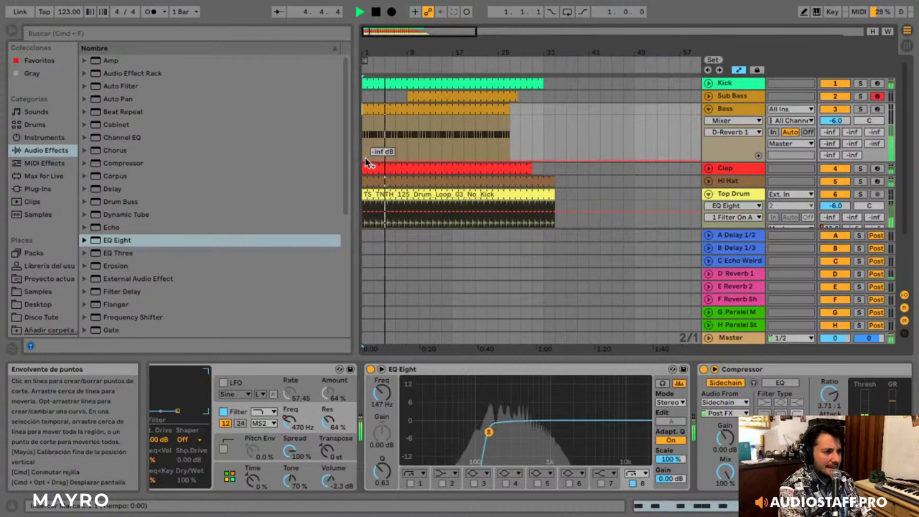
{"action": "left_click_drag", "start_coordinate": [385, 162], "coordinate": [407, 120]}
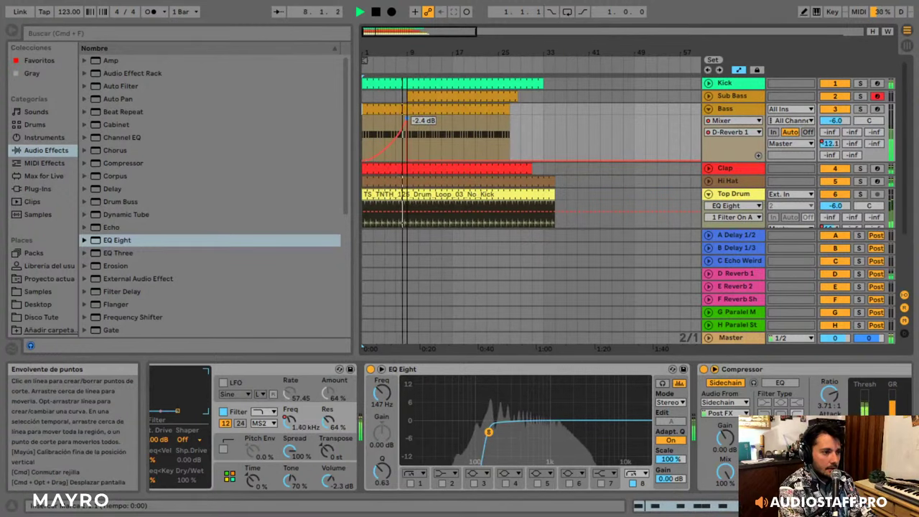
{"action": "left_click", "coordinate": [709, 109]}
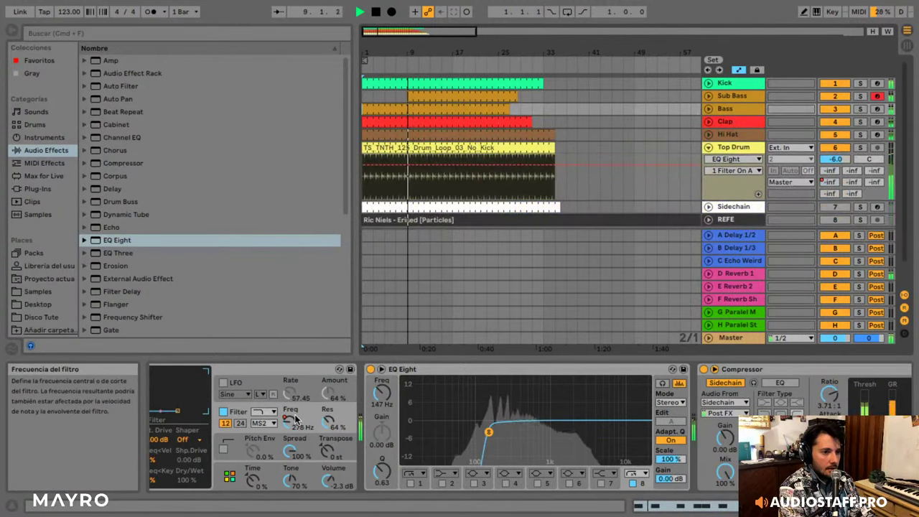
- Reopen the Bass filter frequency automation, lower its level after bar 9 to 229 Hz, and collapse the track
{"action": "right_click", "coordinate": [293, 419]}
{"action": "left_click", "coordinate": [312, 376]}
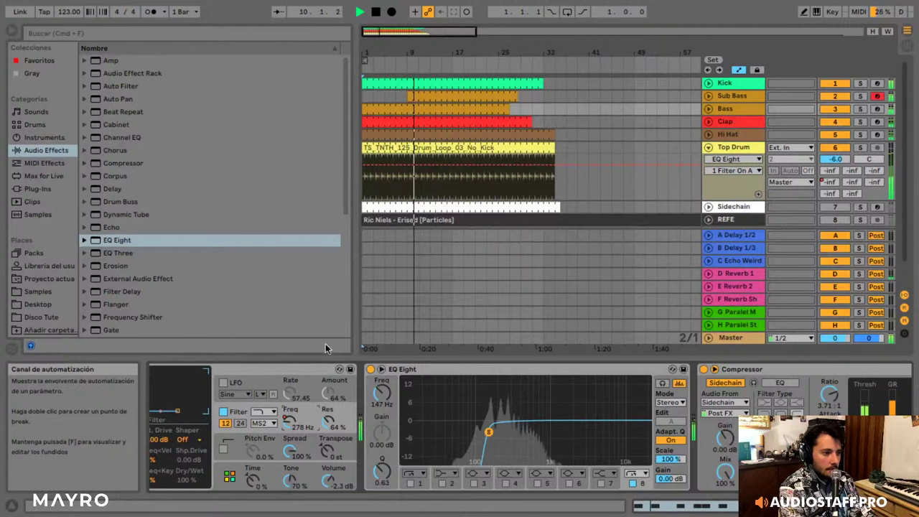
{"action": "right_click", "coordinate": [293, 418]}
{"action": "left_click", "coordinate": [330, 443]}
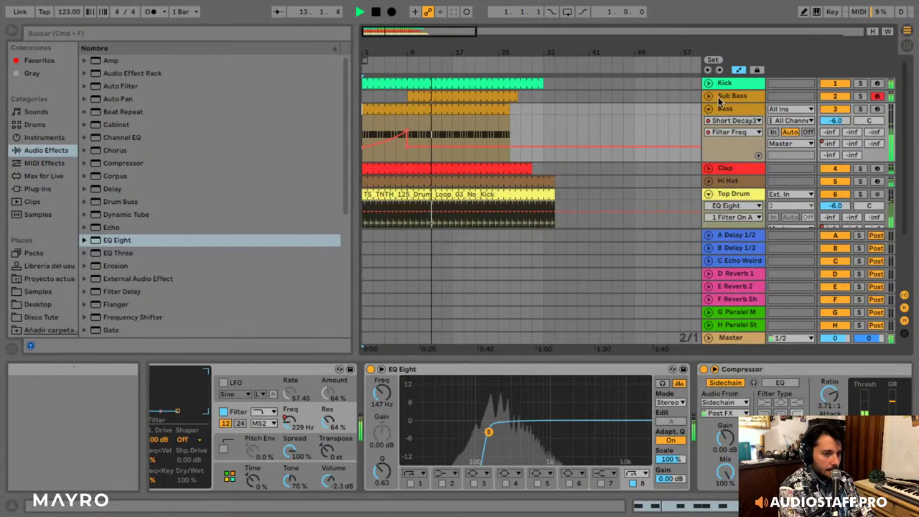
{"action": "left_click", "coordinate": [709, 109]}
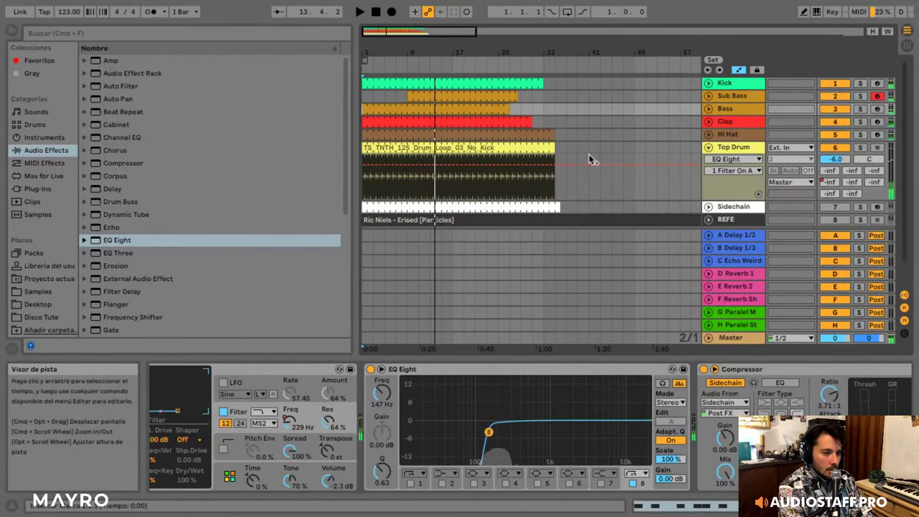
- Collapse the Top Drum track and select the Clap track to show its devices
{"action": "left_click", "coordinate": [708, 147]}
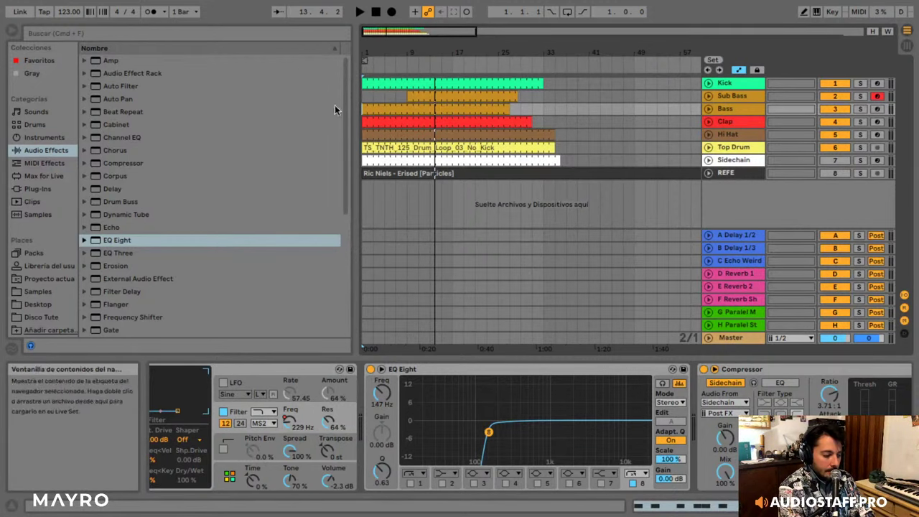
{"action": "left_click", "coordinate": [716, 119]}
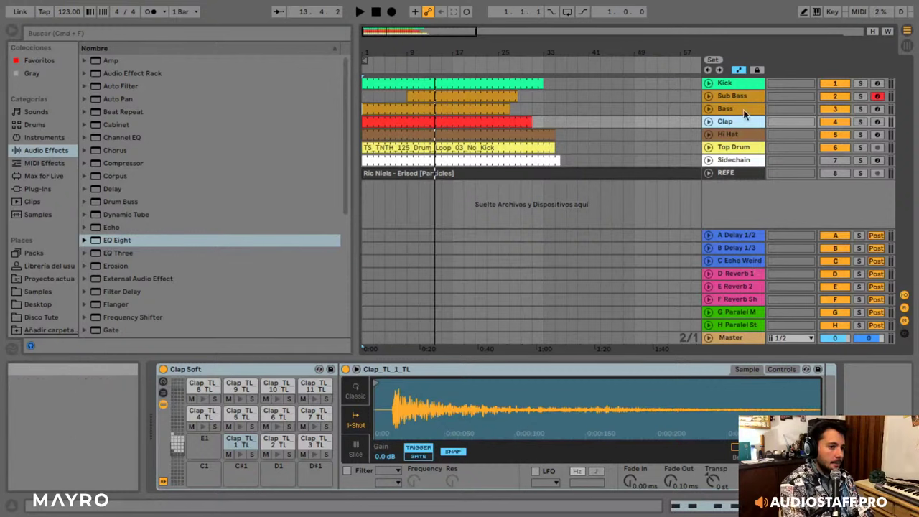
- Select the Bass track and set the loop region to four bars starting at bar 17
{"action": "left_click", "coordinate": [740, 111]}
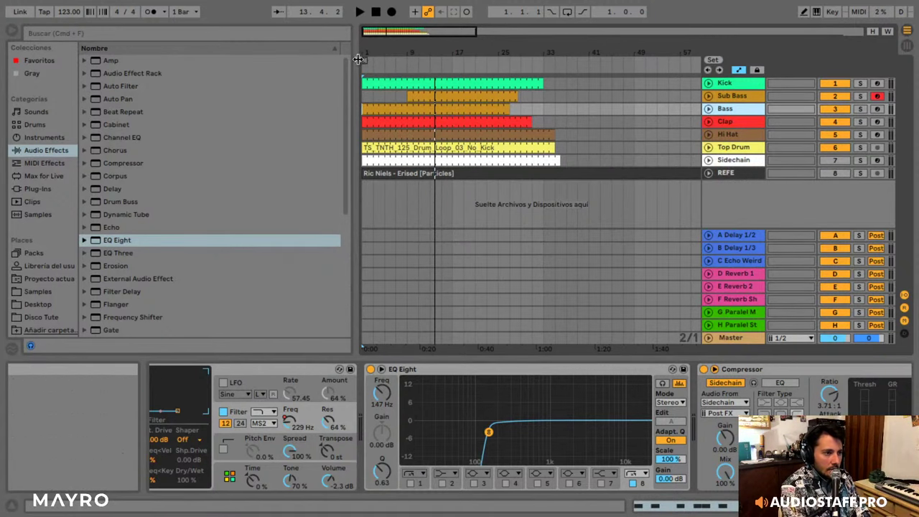
{"action": "left_click_drag", "start_coordinate": [365, 60], "coordinate": [474, 61]}
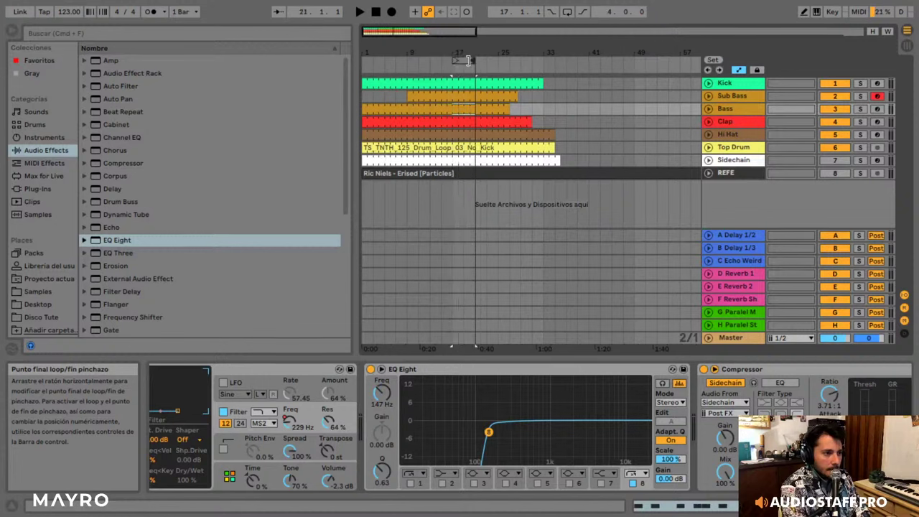
- Browse the instruments, collapse the Operator presets and expand the Wavetable preset categories
{"action": "left_click", "coordinate": [37, 139]}
{"action": "left_click", "coordinate": [57, 152]}
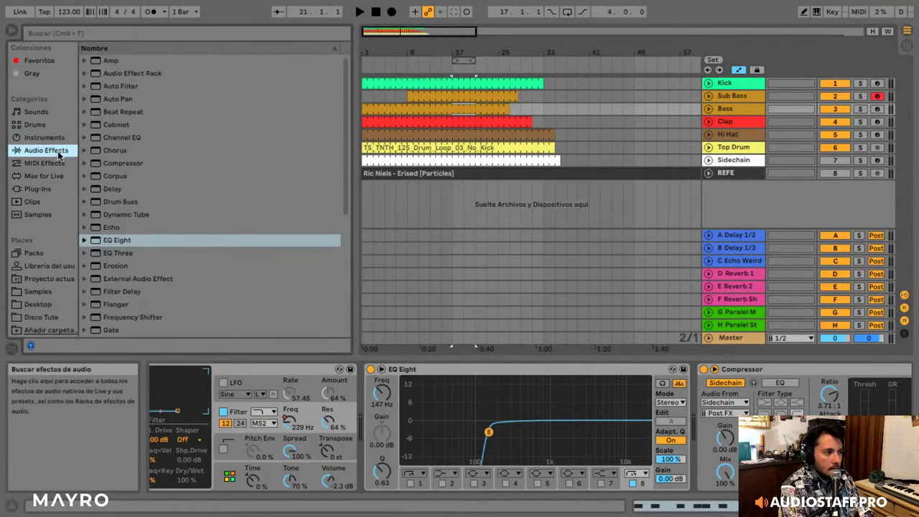
{"action": "left_click", "coordinate": [50, 139]}
{"action": "left_click", "coordinate": [177, 138]}
{"action": "key", "text": "Left"}
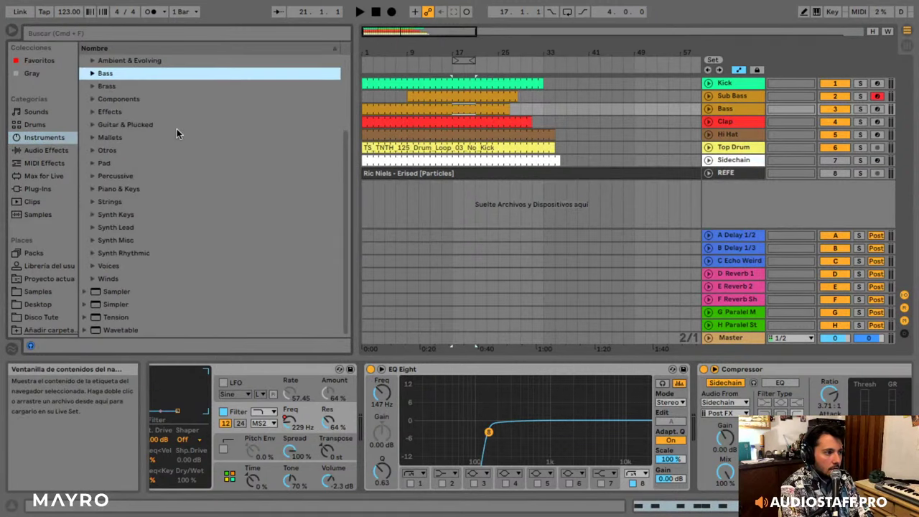
{"action": "key", "text": "Left"}
{"action": "key", "text": "Left"}
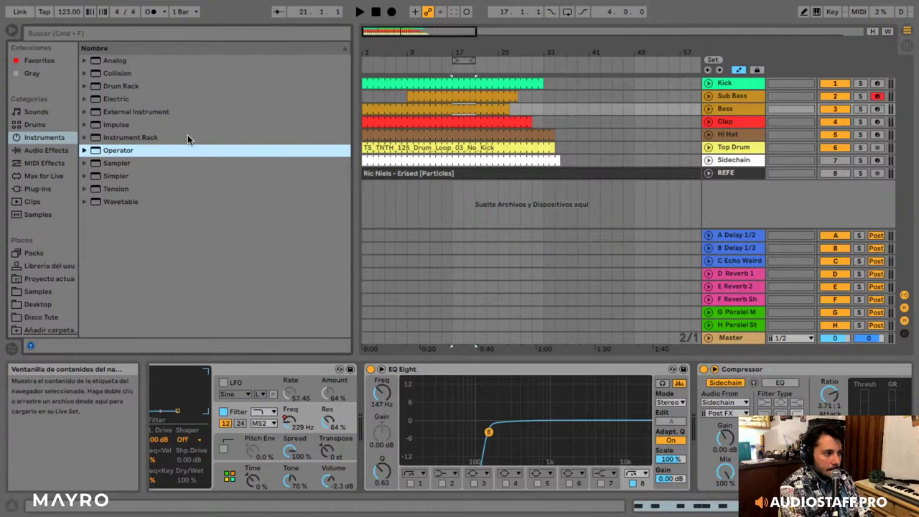
{"action": "key", "text": "Down"}
{"action": "key", "text": "Down"}
{"action": "key", "text": "Down"}
{"action": "key", "text": "Down"}
{"action": "key", "text": "Right"}
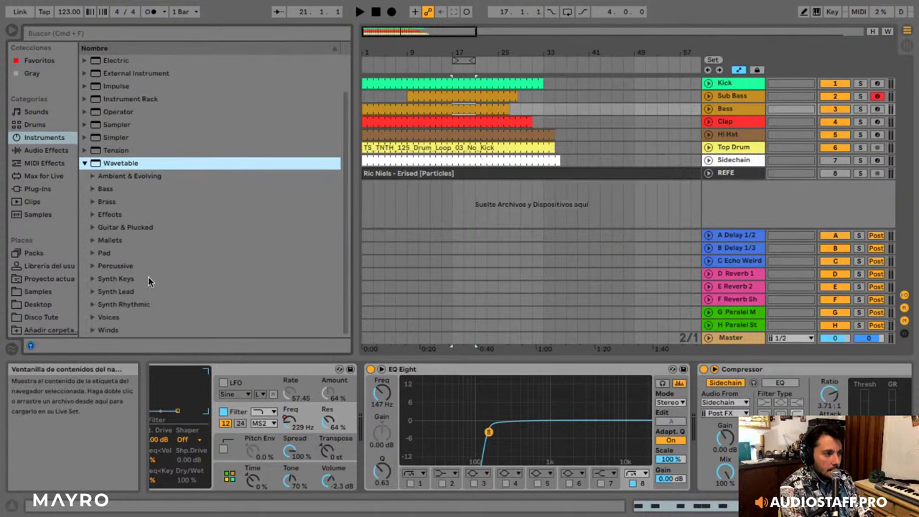
- Audition Wavetable's Guitar & Plucked presets, including Eastern Dream Pluck, Obese Pluck and GlockenPluck, and collapse the folder
{"action": "left_click", "coordinate": [153, 226]}
{"action": "key", "text": "Right"}
{"action": "key", "text": "Down"}
{"action": "key", "text": "Down"}
{"action": "key", "text": "Down"}
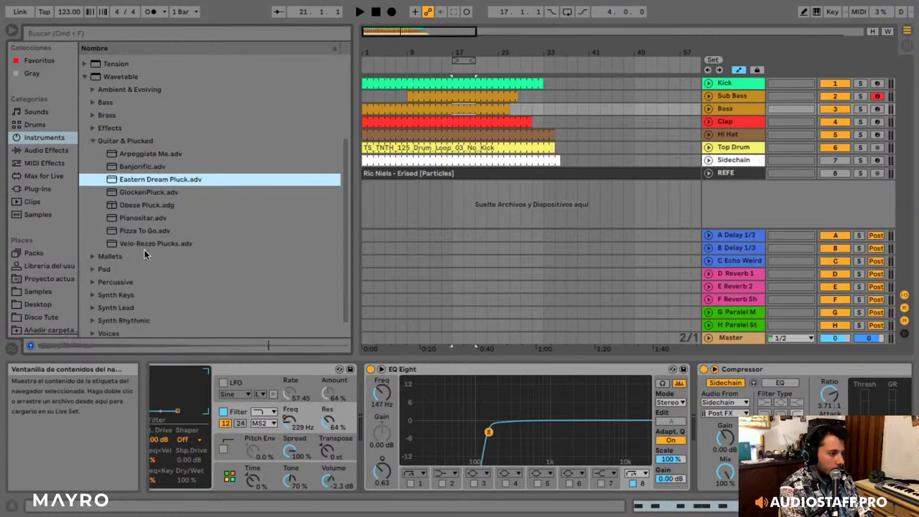
{"action": "left_click", "coordinate": [142, 232]}
{"action": "key", "text": "Down"}
{"action": "left_click", "coordinate": [142, 217]}
{"action": "key", "text": "Up"}
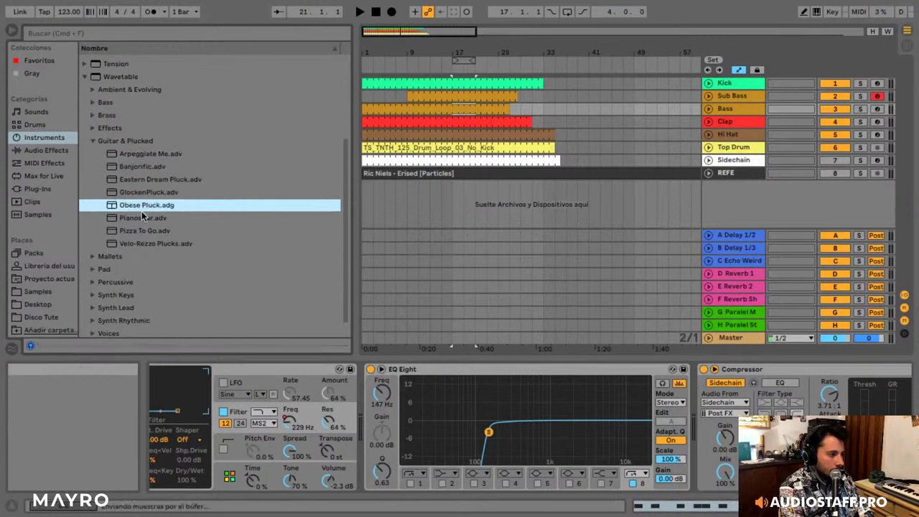
{"action": "key", "text": "Up"}
{"action": "key", "text": "Up"}
{"action": "key", "text": "Down"}
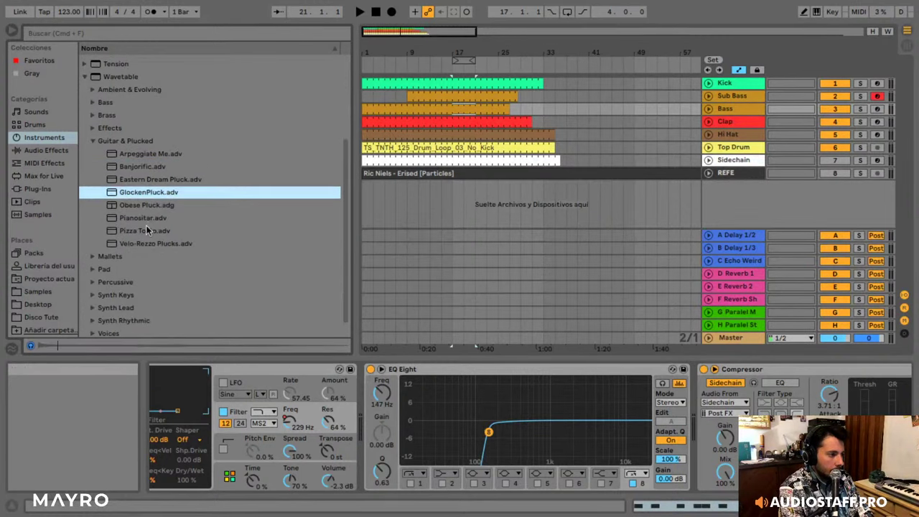
{"action": "key", "text": "Left"}
{"action": "key", "text": "Left"}
- Expand Wavetable's Synth Lead presets and audition several, including Echo Bay and the ones following it
{"action": "left_click", "coordinate": [145, 295]}
{"action": "key", "text": "Right"}
{"action": "scroll", "coordinate": [165, 251], "scroll_direction": "down", "scroll_amount": 3}
{"action": "left_click", "coordinate": [183, 209]}
{"action": "scroll", "coordinate": [179, 219], "scroll_direction": "down", "scroll_amount": 5}
{"action": "left_click", "coordinate": [172, 235]}
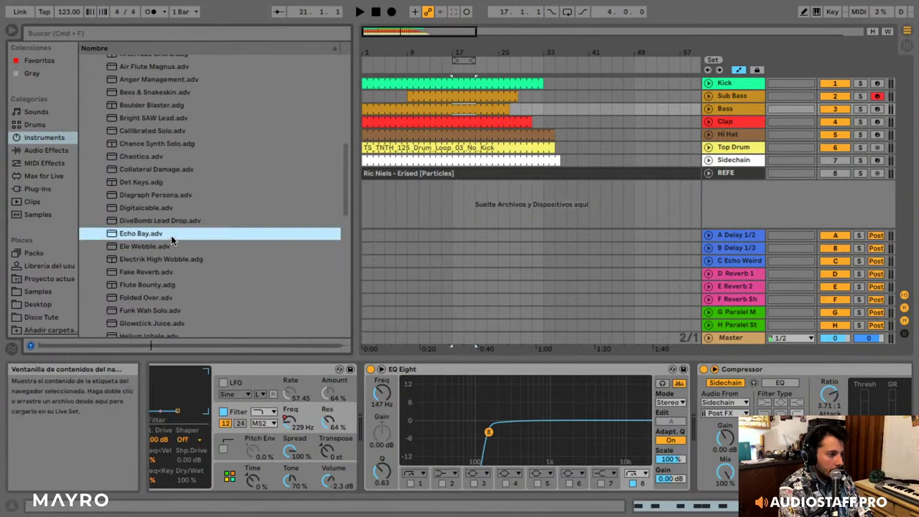
{"action": "scroll", "coordinate": [171, 233], "scroll_direction": "down", "scroll_amount": 5}
{"action": "key", "text": "Down"}
{"action": "key", "text": "Down"}
{"action": "key", "text": "Down"}
{"action": "scroll", "coordinate": [172, 219], "scroll_direction": "down", "scroll_amount": 5}
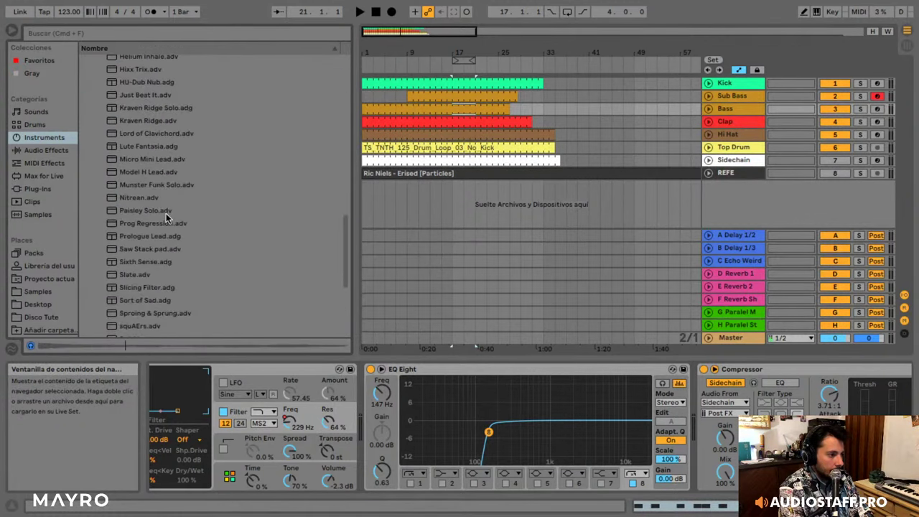
- Audition the Synth Lead presets from Paisley Solo to Slate and select Sixth Sense
{"action": "left_click", "coordinate": [166, 210]}
{"action": "key", "text": "Down"}
{"action": "key", "text": "Down"}
{"action": "key", "text": "Down"}
{"action": "key", "text": "Up"}
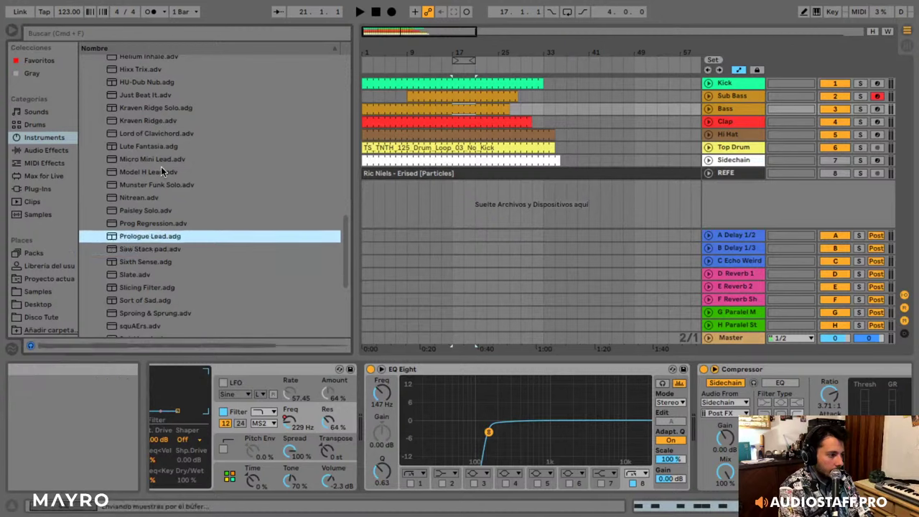
{"action": "key", "text": "Up"}
{"action": "left_click", "coordinate": [182, 232]}
{"action": "key", "text": "Down"}
{"action": "key", "text": "Down"}
{"action": "scroll", "coordinate": [179, 223], "scroll_direction": "down", "scroll_amount": 5}
{"action": "key", "text": "Down"}
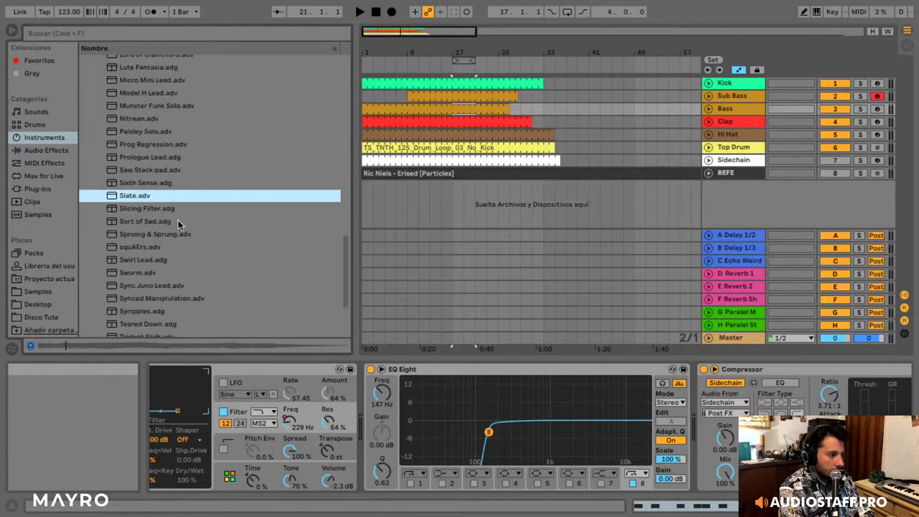
{"action": "key", "text": "Up"}
- Insert a MIDI track below the Bass track and load the Sixth Sense preset on it
{"action": "right_click", "coordinate": [727, 109]}
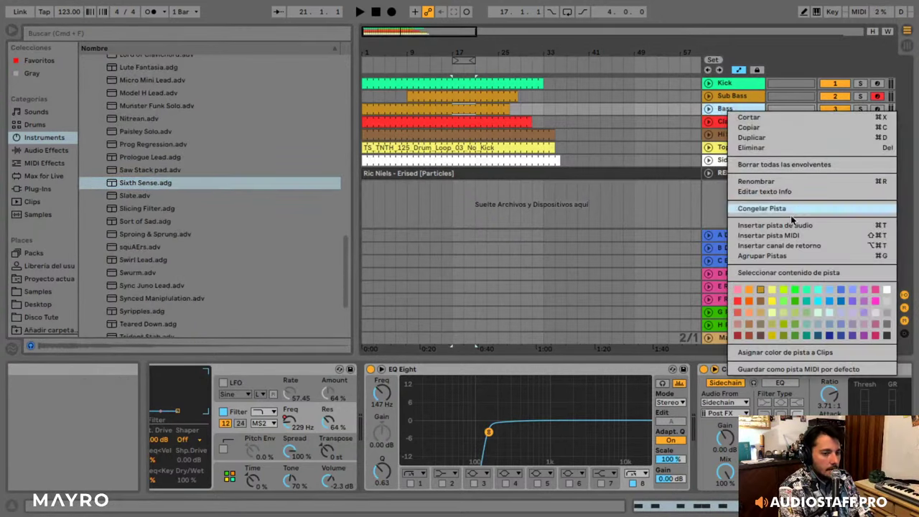
{"action": "left_click", "coordinate": [767, 235]}
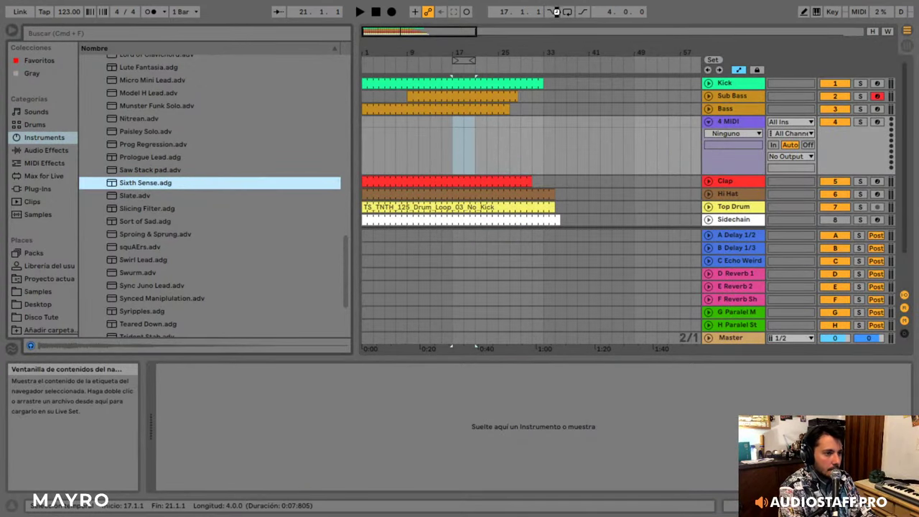
{"action": "key", "text": "Return"}
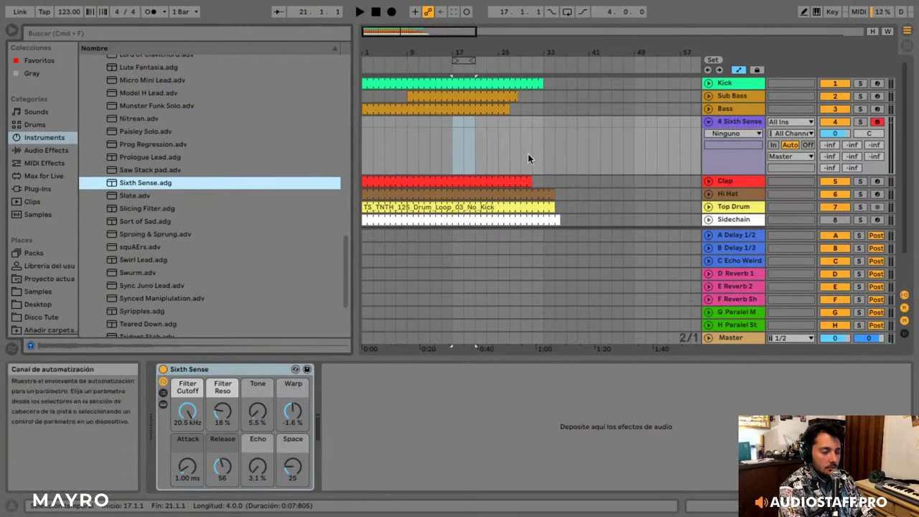
- Turn on arrangement looping and listen briefly to the four-bar section from bar 17
{"action": "left_click", "coordinate": [567, 12]}
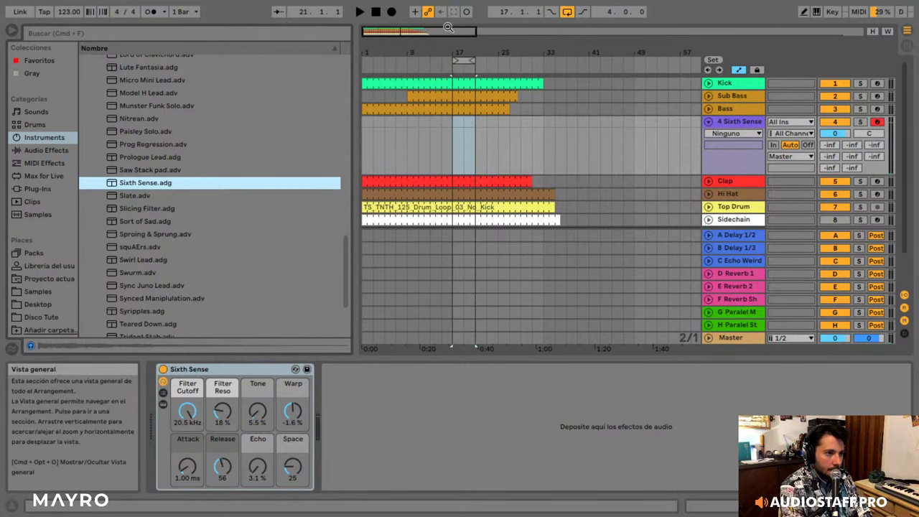
{"action": "left_click_drag", "start_coordinate": [397, 32], "coordinate": [397, 57]}
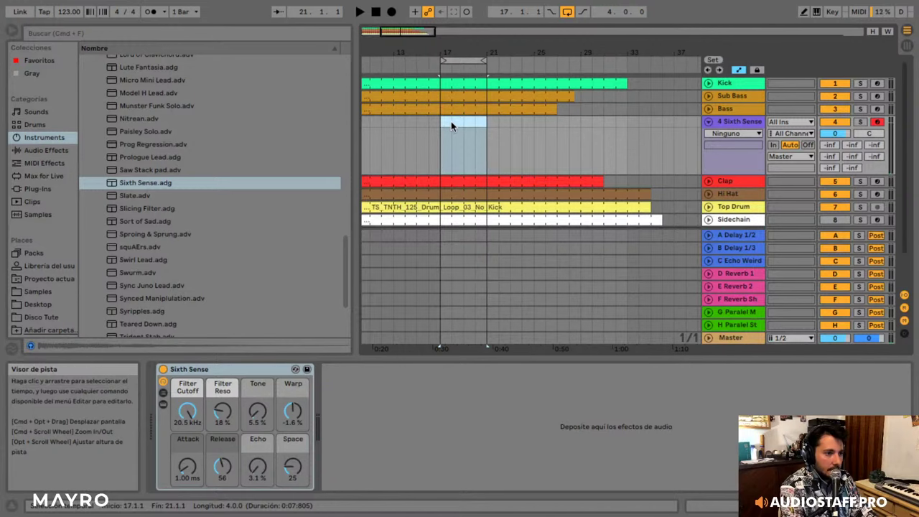
{"action": "key", "text": "space"}
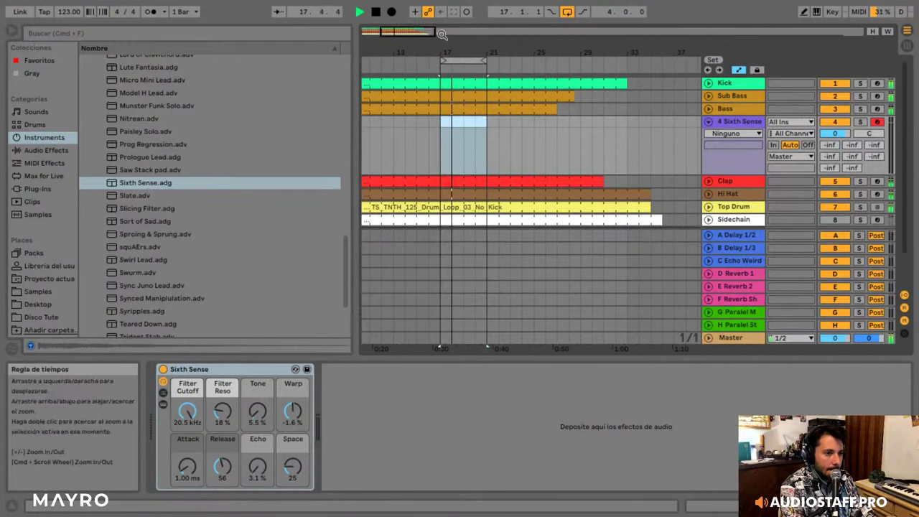
{"action": "left_click_drag", "start_coordinate": [445, 31], "coordinate": [428, 18]}
{"action": "key", "text": "space"}
- Set the loop to two bars from bar 1 and insert a MIDI clip of that length on the Sixth Sense track
{"action": "left_click_drag", "start_coordinate": [487, 61], "coordinate": [378, 61]}
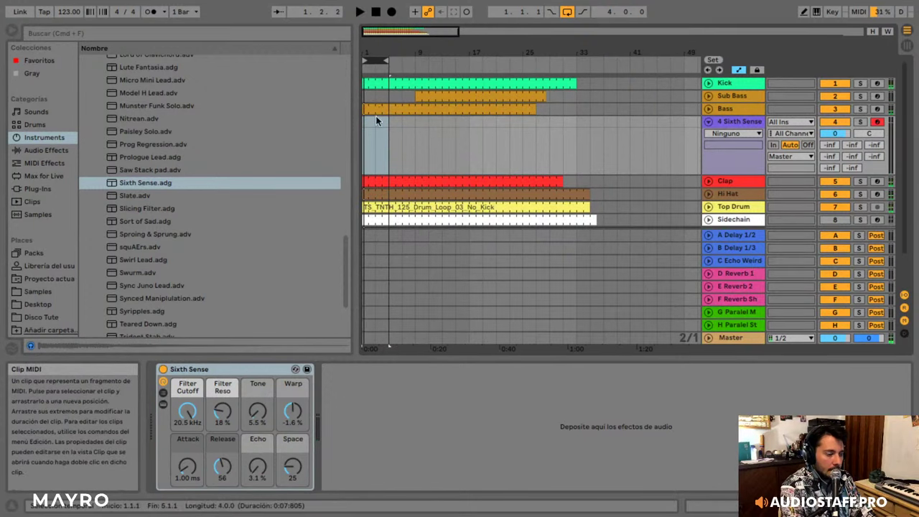
{"action": "left_click_drag", "start_coordinate": [385, 122], "coordinate": [367, 122]}
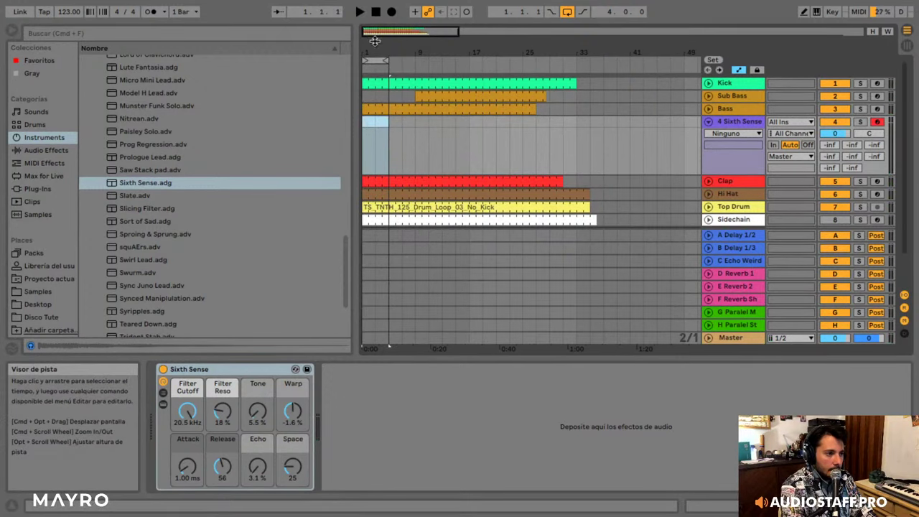
{"action": "left_click_drag", "start_coordinate": [370, 31], "coordinate": [382, 61]}
{"action": "right_click", "coordinate": [376, 124]}
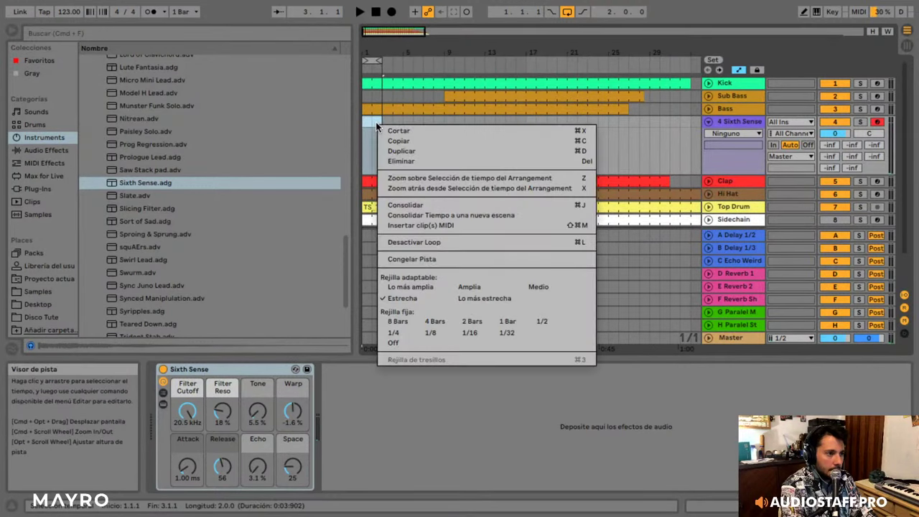
{"action": "left_click", "coordinate": [438, 225]}
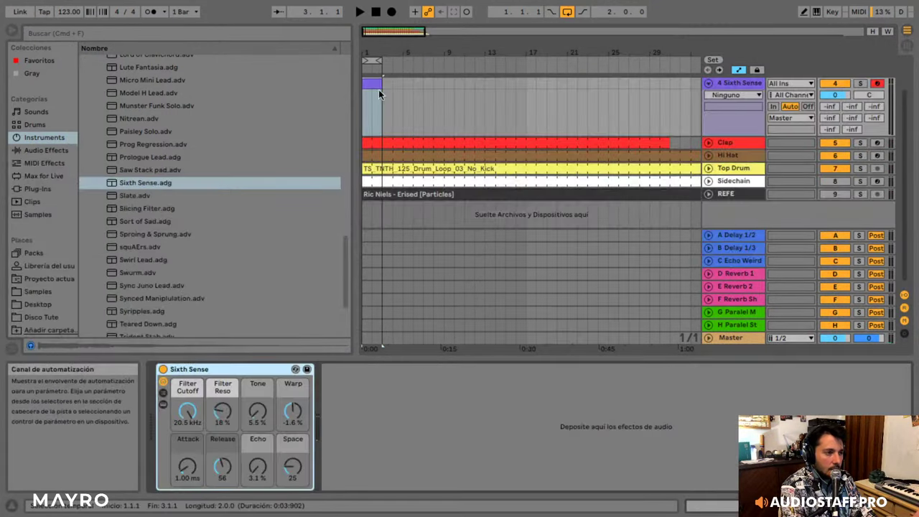
- Draw an A1 note at the start of the Sixth Sense clip and extend it across the full two bars
{"action": "scroll", "coordinate": [379, 95], "scroll_direction": "up", "scroll_amount": 3}
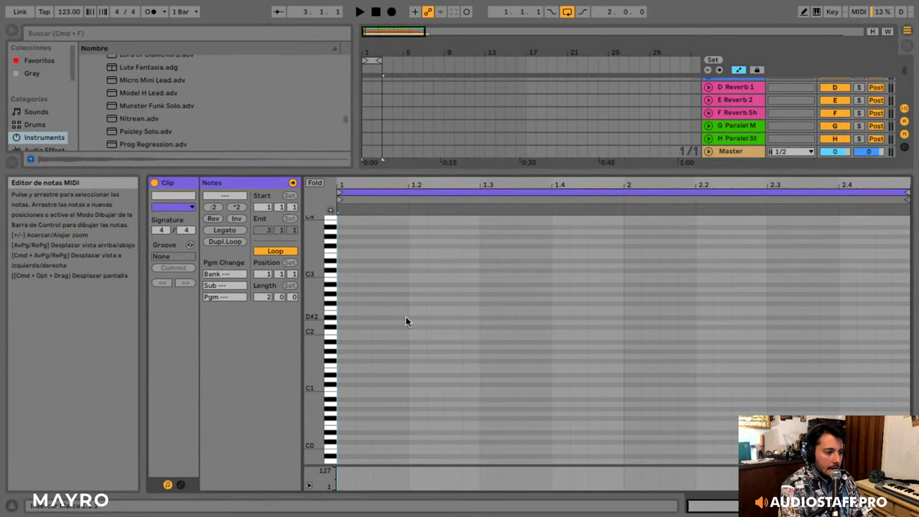
{"action": "left_click", "coordinate": [352, 350]}
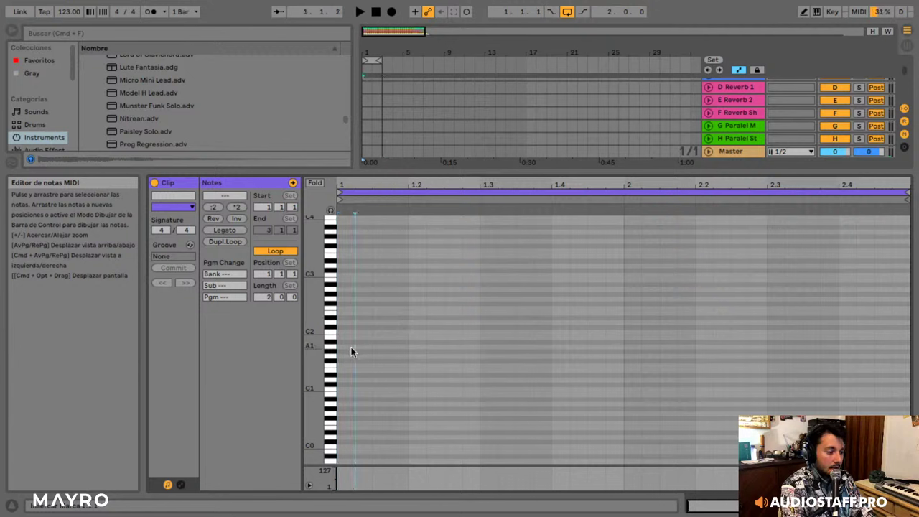
{"action": "double_click", "coordinate": [351, 347]}
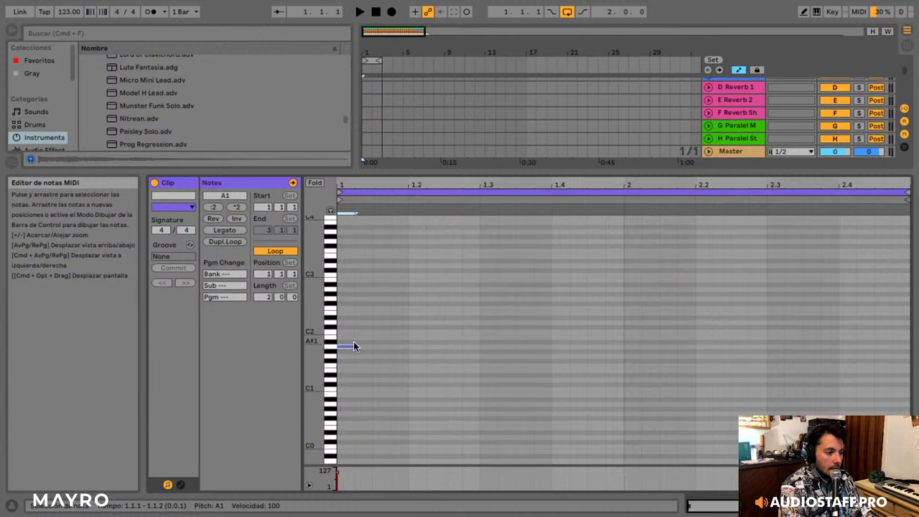
{"action": "left_click_drag", "start_coordinate": [353, 347], "coordinate": [909, 346]}
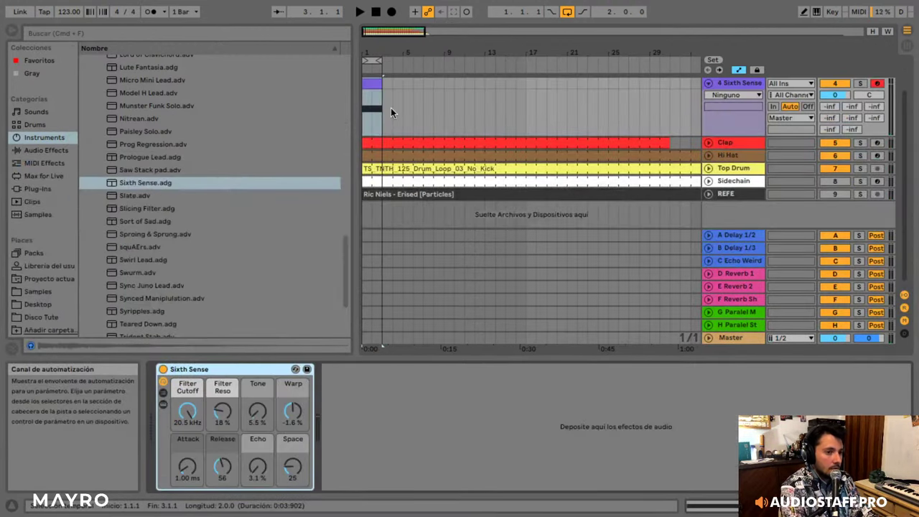
- Play the loop, set the Sixth Sense track volume to -6.0 dB and transpose the clip's note up an octave
{"action": "left_click", "coordinate": [835, 95]}
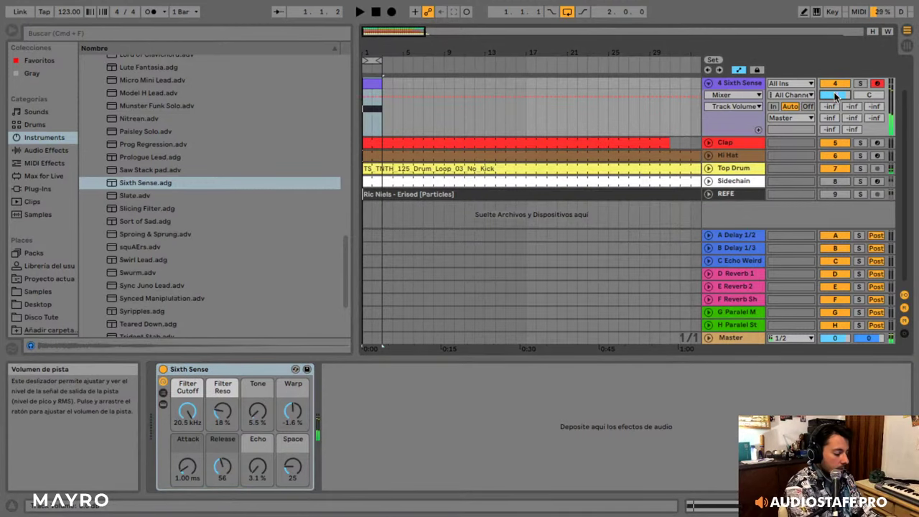
{"action": "key", "text": "space"}
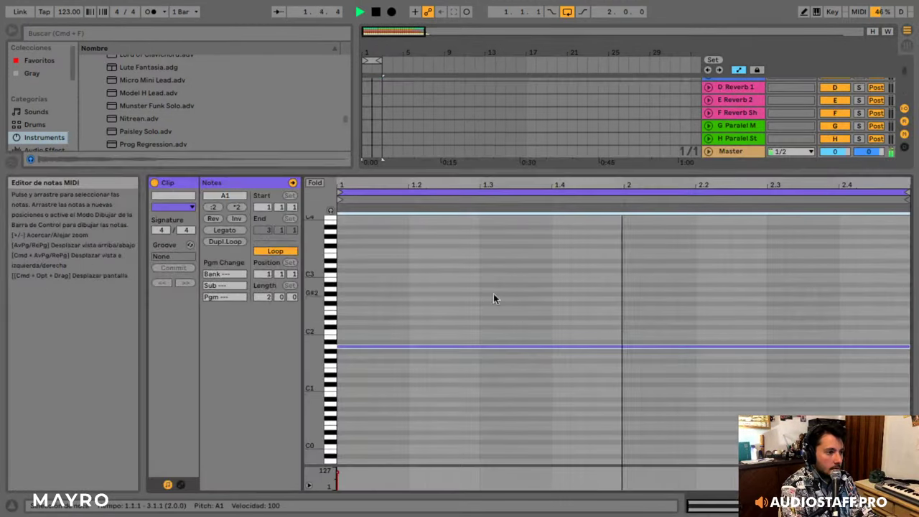
{"action": "key", "text": "shift+Up"}
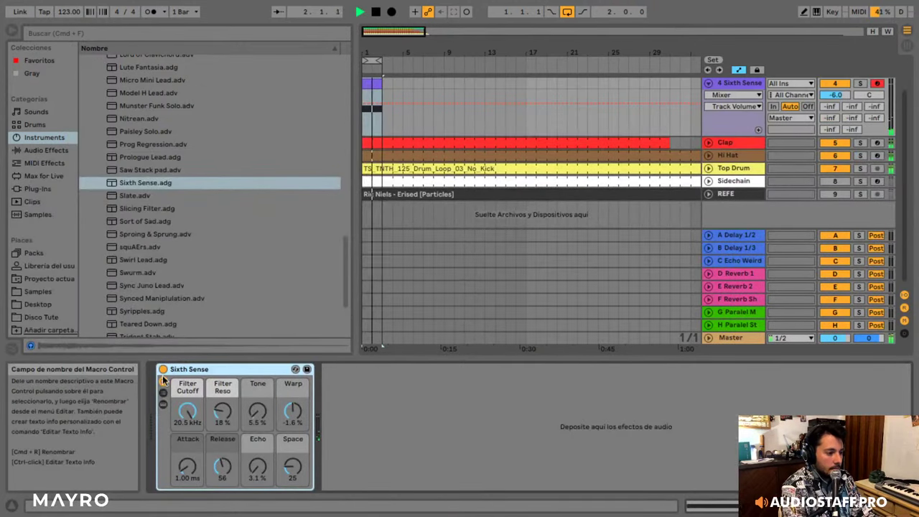
- Show the devices inside the Sixth Sense rack and examine its Wavetable oscillator, filter and modulation settings
{"action": "left_click", "coordinate": [162, 393]}
{"action": "left_click", "coordinate": [162, 393]}
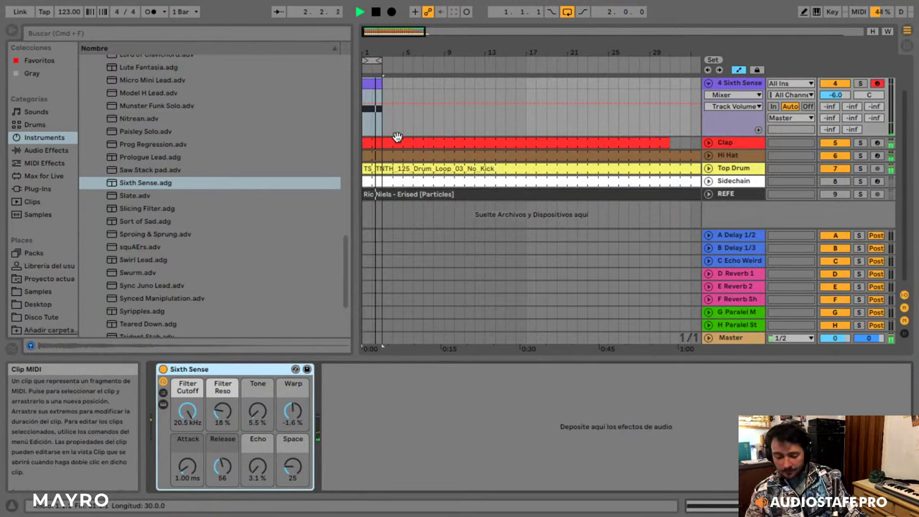
{"action": "left_click", "coordinate": [164, 405]}
{"action": "scroll", "coordinate": [571, 401], "scroll_direction": "right", "scroll_amount": 3}
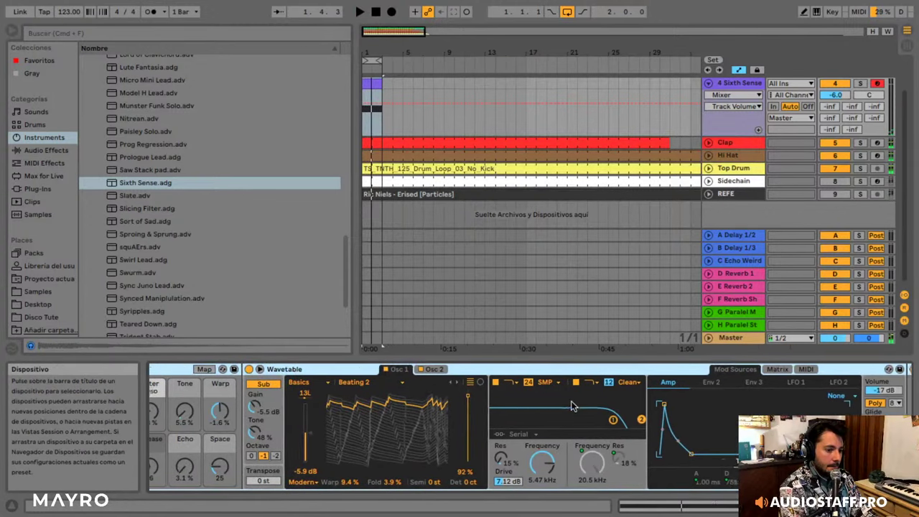
{"action": "scroll", "coordinate": [216, 365], "scroll_direction": "left", "scroll_amount": 2}
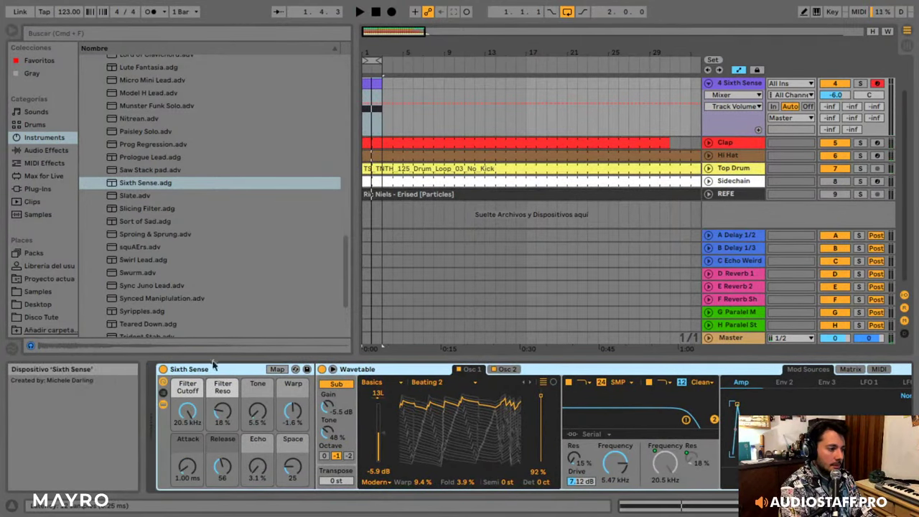
{"action": "scroll", "coordinate": [160, 267], "scroll_direction": "down", "scroll_amount": 1}
- Add an Arpeggiator MIDI effect before the Sixth Sense rack and set its rate to 1/16 while the loop plays
{"action": "left_click", "coordinate": [32, 176]}
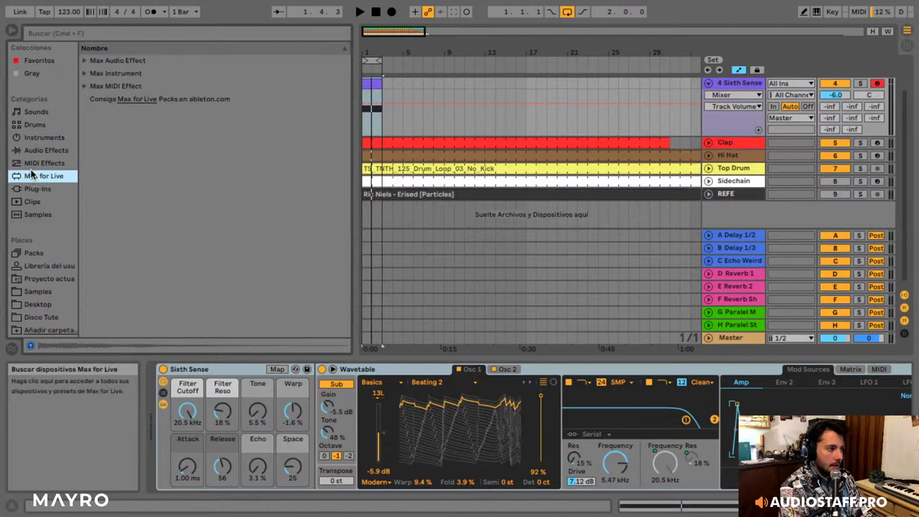
{"action": "left_click", "coordinate": [63, 163]}
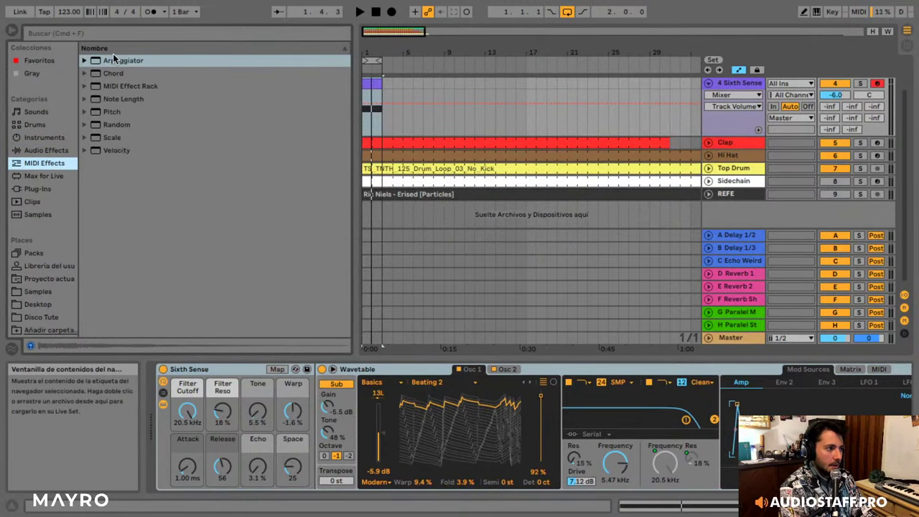
{"action": "left_click", "coordinate": [112, 60]}
{"action": "key", "text": "Return"}
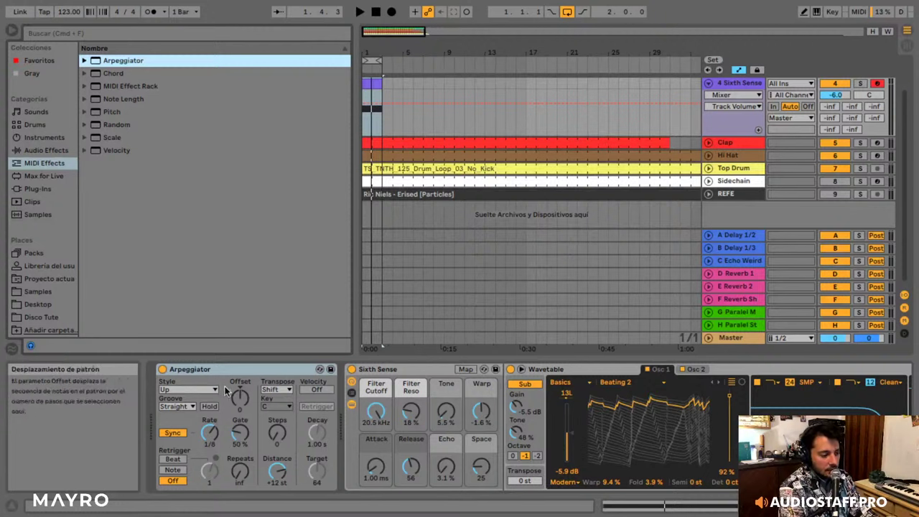
{"action": "key", "text": "space"}
{"action": "left_click_drag", "start_coordinate": [210, 432], "coordinate": [210, 424]}
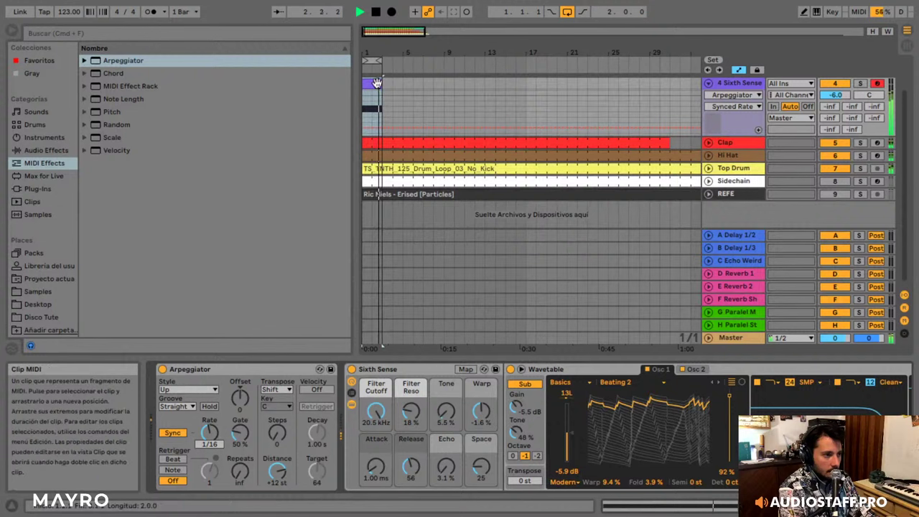
- Try lowering the Sixth Sense rack's Filter Cutoff macro to about 864 Hz during playback, then restore it
{"action": "left_click", "coordinate": [377, 410]}
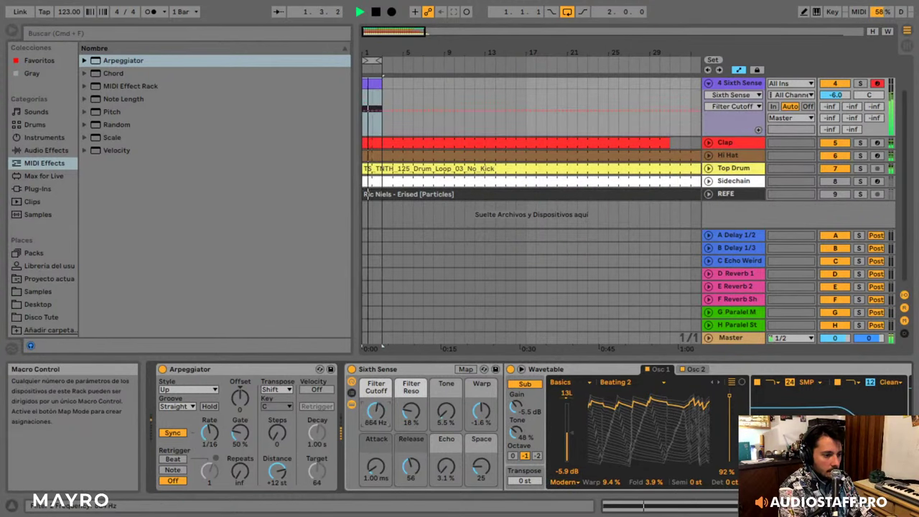
{"action": "scroll", "coordinate": [483, 417], "scroll_direction": "right", "scroll_amount": 3}
{"action": "scroll", "coordinate": [482, 417], "scroll_direction": "right", "scroll_amount": 2}
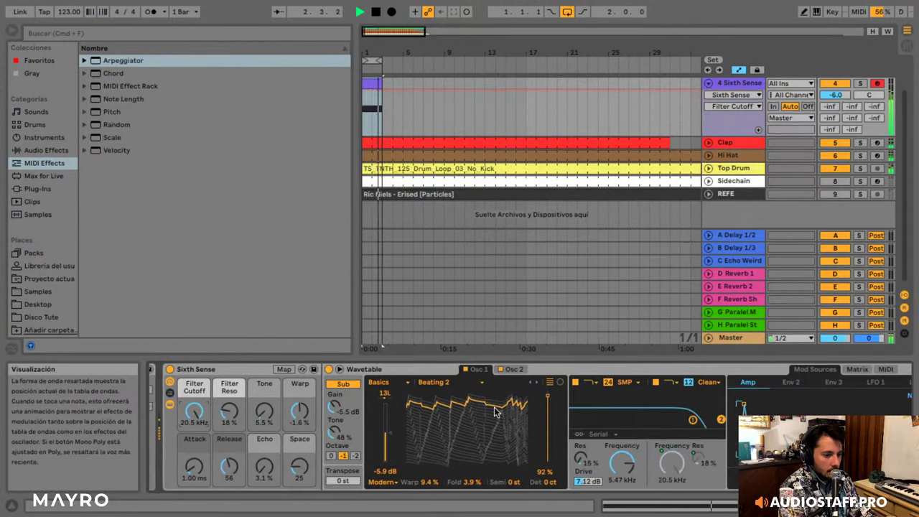
{"action": "key", "text": "space"}
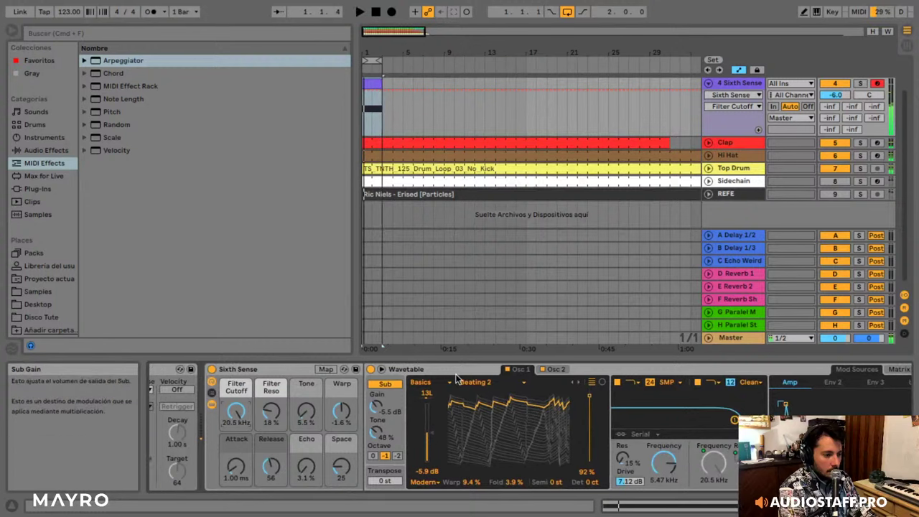
- Transpose Wavetable's Osc 2 by -12 semitones and lower the rack's Filter Cutoff macro to 1.02 kHz during playback
{"action": "left_click", "coordinate": [553, 371]}
{"action": "left_click", "coordinate": [557, 482]}
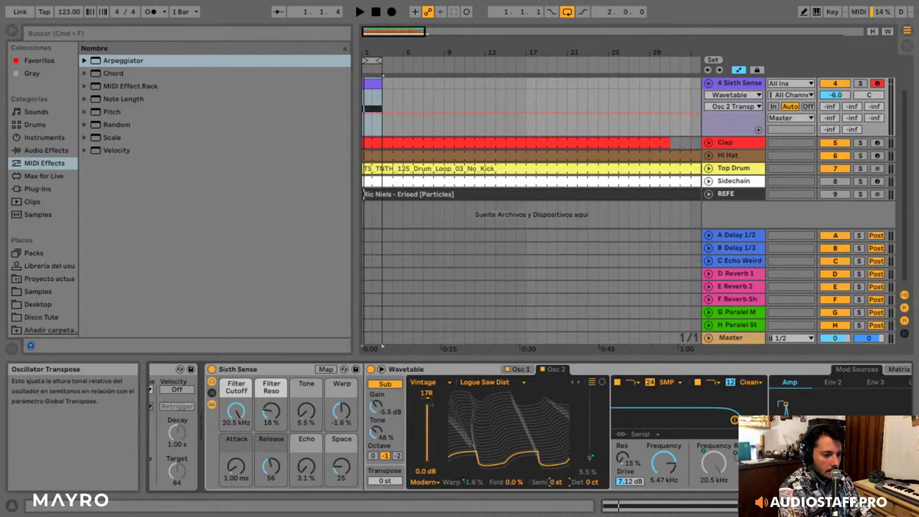
{"action": "key", "text": "space"}
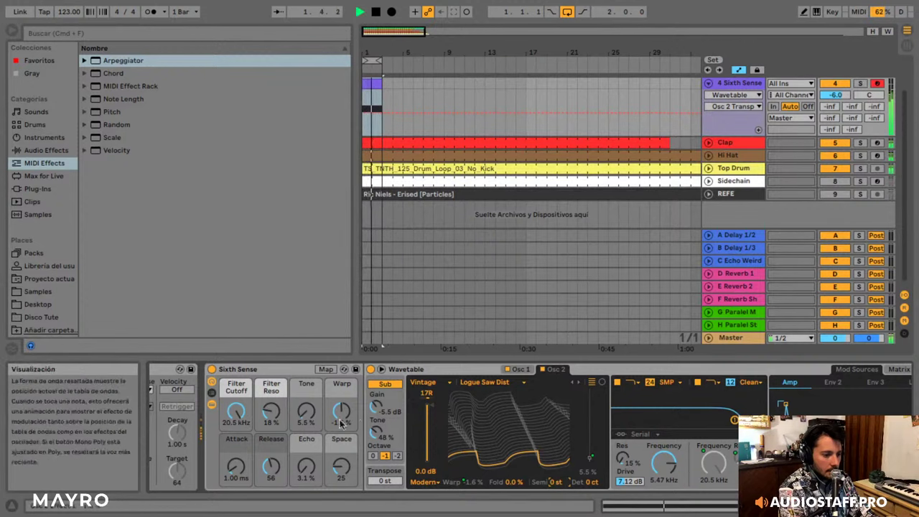
{"action": "left_click_drag", "start_coordinate": [557, 482], "coordinate": [557, 502]}
{"action": "left_click_drag", "start_coordinate": [237, 417], "coordinate": [237, 451]}
{"action": "key", "text": "space"}
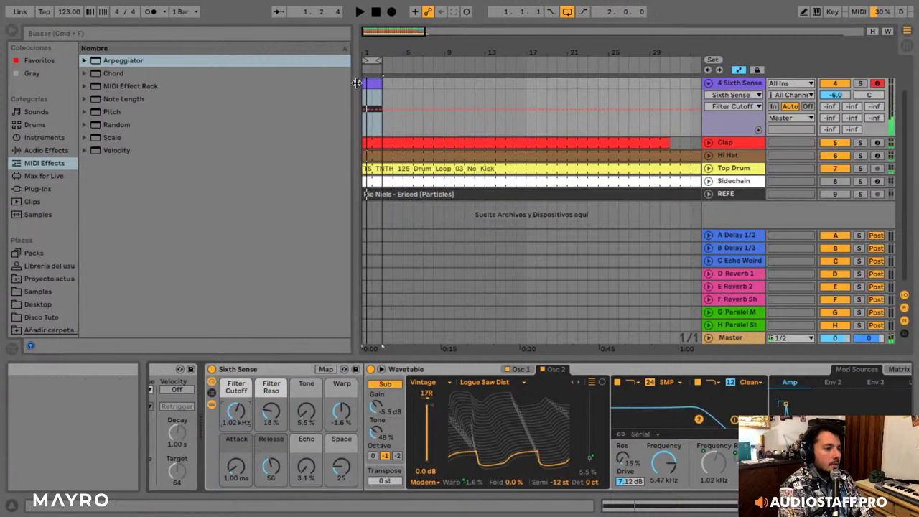
- Open the Sixth Sense clip and add a D3 note from 1.1.3 to 1.2.1 above the sustained A2
{"action": "scroll", "coordinate": [366, 86], "scroll_direction": "up", "scroll_amount": 2}
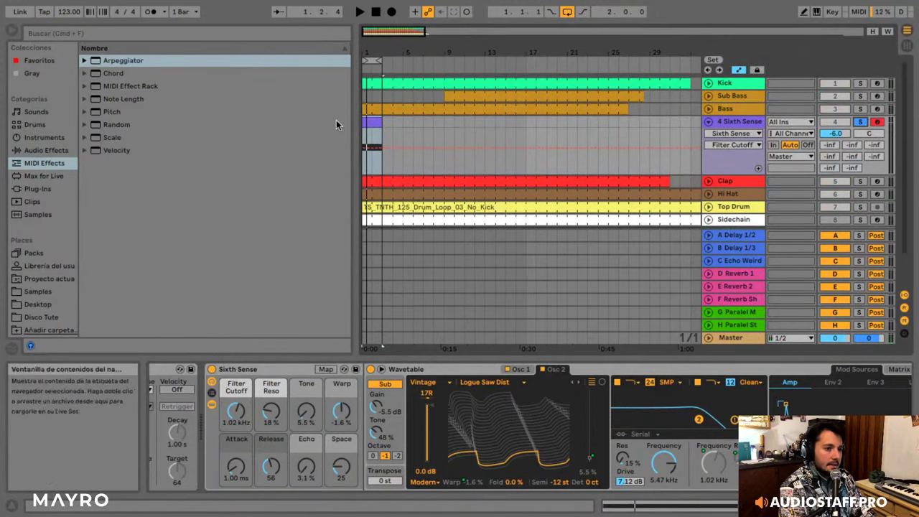
{"action": "double_click", "coordinate": [372, 122]}
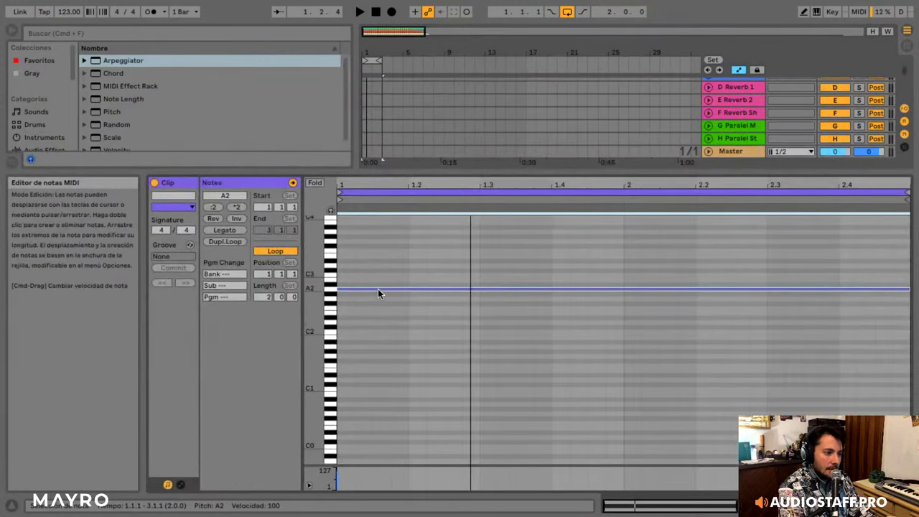
{"action": "scroll", "coordinate": [378, 288], "scroll_direction": "up", "scroll_amount": 1}
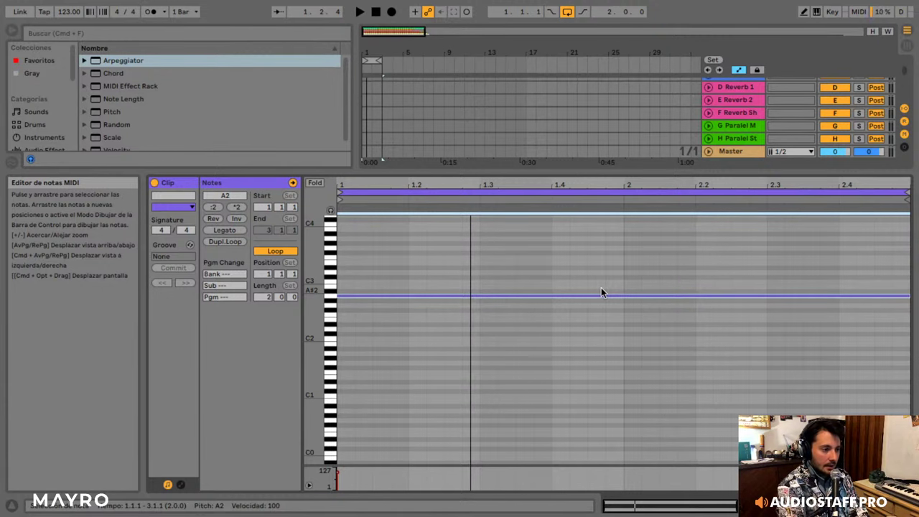
{"action": "scroll", "coordinate": [432, 281], "scroll_direction": "up", "scroll_amount": 4}
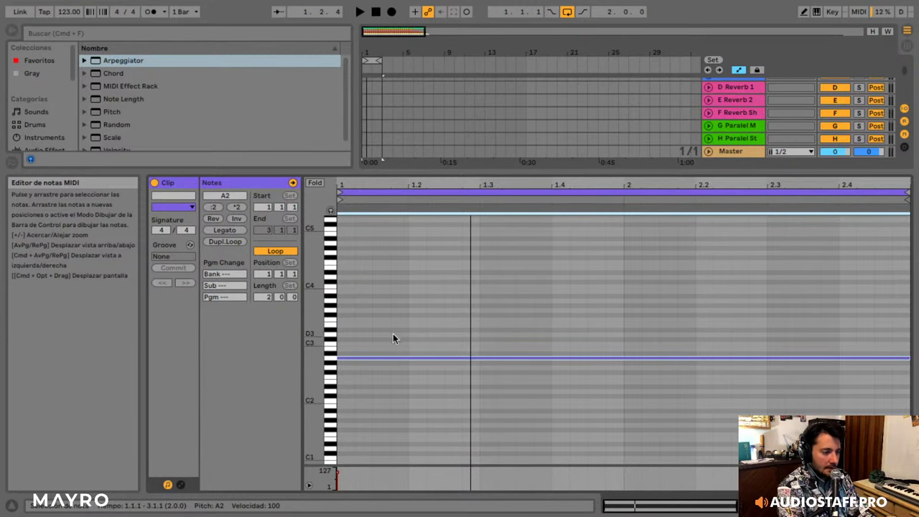
{"action": "left_click", "coordinate": [374, 332]}
{"action": "double_click", "coordinate": [379, 335]}
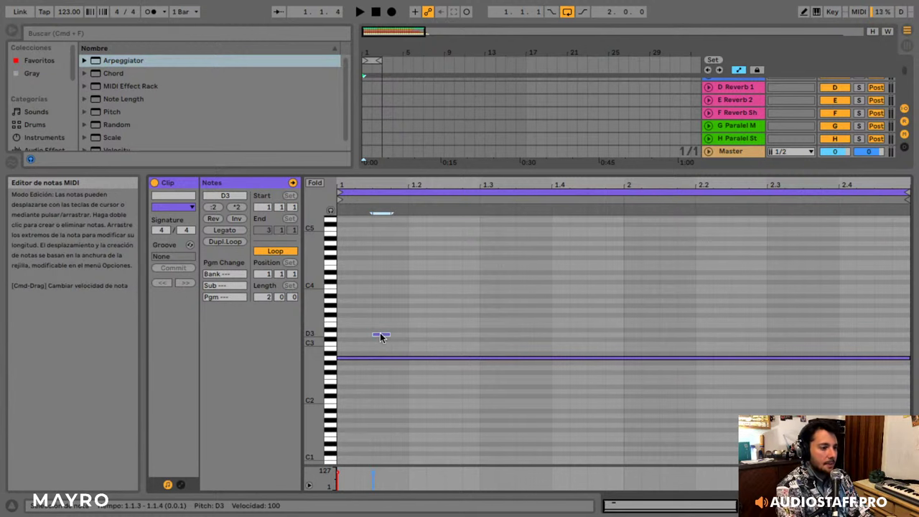
{"action": "left_click_drag", "start_coordinate": [389, 335], "coordinate": [408, 336]}
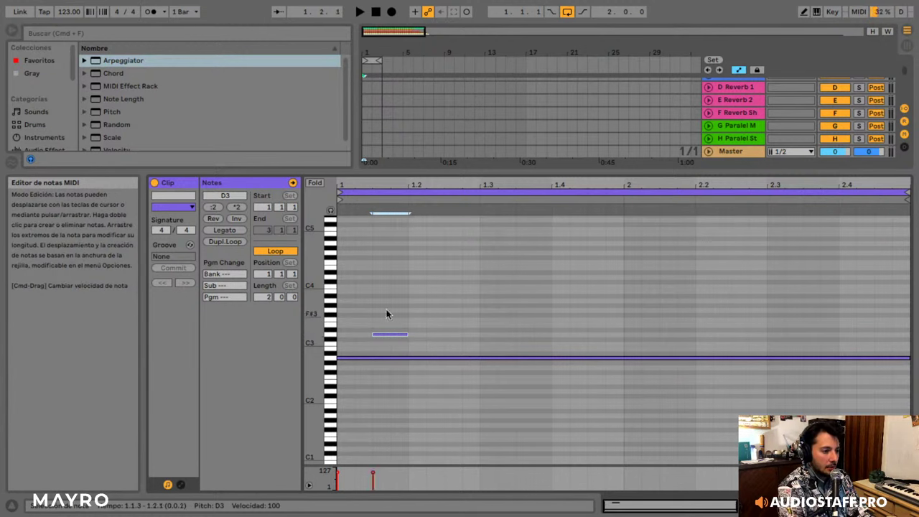
- Lower the short D3 note to C3 and start the loop playing
{"action": "left_click", "coordinate": [326, 375]}
{"action": "left_click_drag", "start_coordinate": [315, 373], "coordinate": [331, 368]}
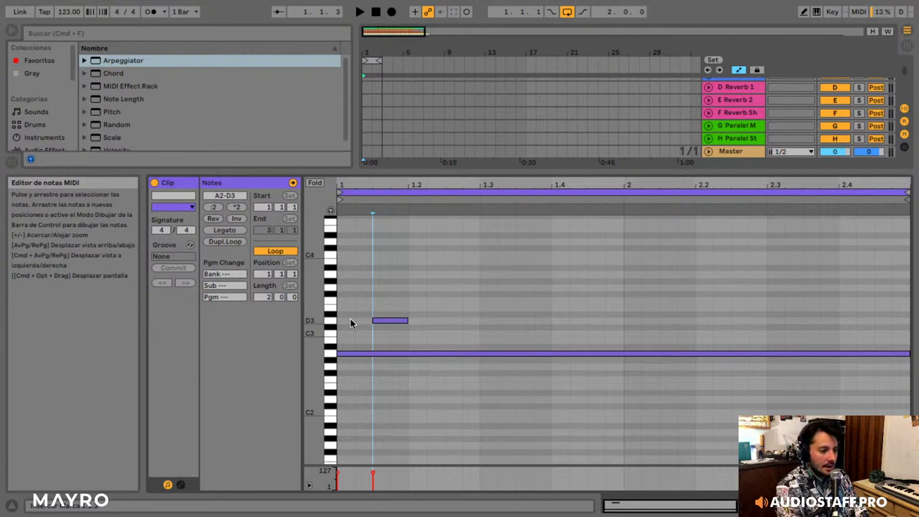
{"action": "mouse_move", "coordinate": [388, 321]}
{"action": "left_mouse_down"}
{"action": "mouse_move", "coordinate": [391, 344]}
{"action": "mouse_move", "coordinate": [388, 324]}
{"action": "left_mouse_up"}
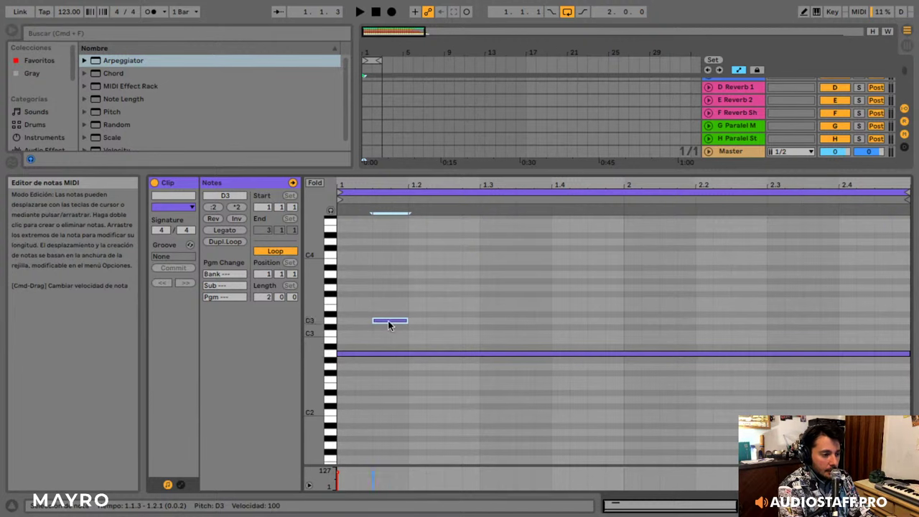
{"action": "mouse_move", "coordinate": [387, 325]}
{"action": "left_mouse_down"}
{"action": "mouse_move", "coordinate": [424, 306]}
{"action": "mouse_move", "coordinate": [464, 304]}
{"action": "mouse_move", "coordinate": [424, 305]}
{"action": "mouse_move", "coordinate": [387, 336]}
{"action": "left_mouse_up"}
{"action": "key", "text": "space"}
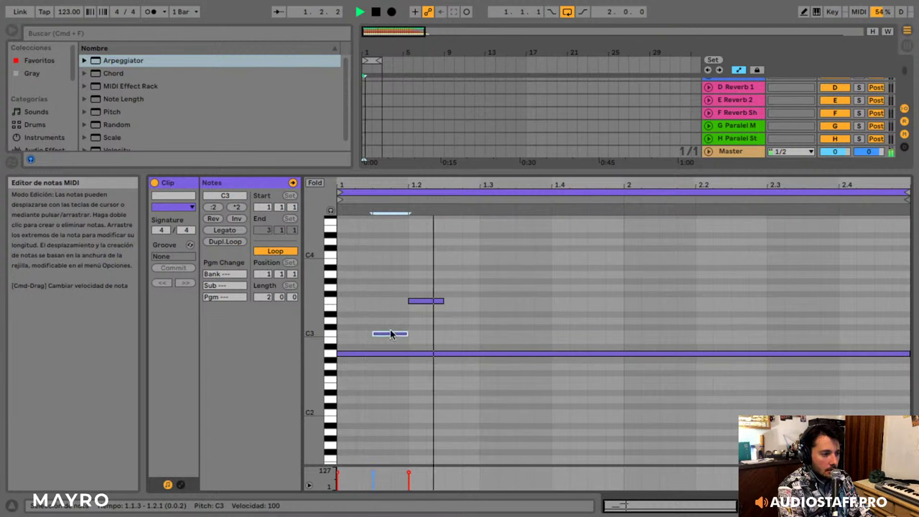
- Build the rest of the first bar's rising and falling melody with short D3, G3, A3, F3 and E3 notes
{"action": "left_click_drag", "start_coordinate": [422, 304], "coordinate": [606, 304]}
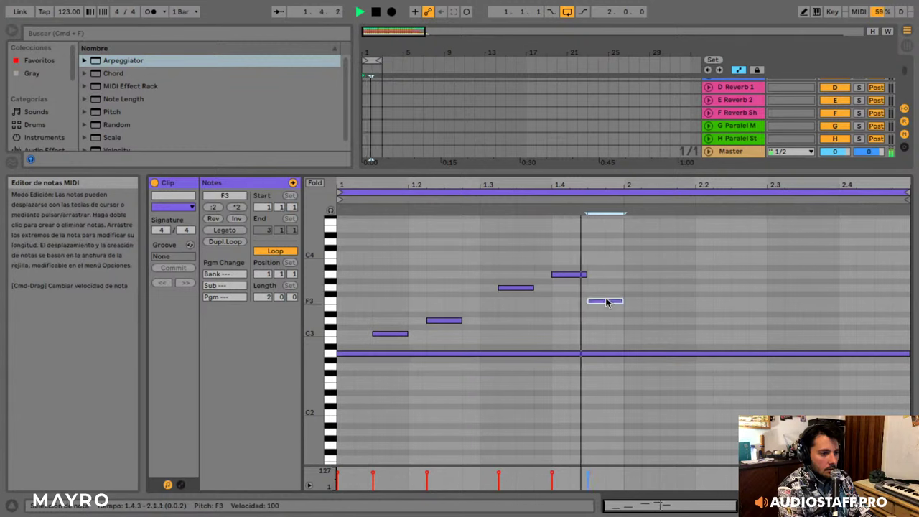
{"action": "left_click", "coordinate": [614, 315]}
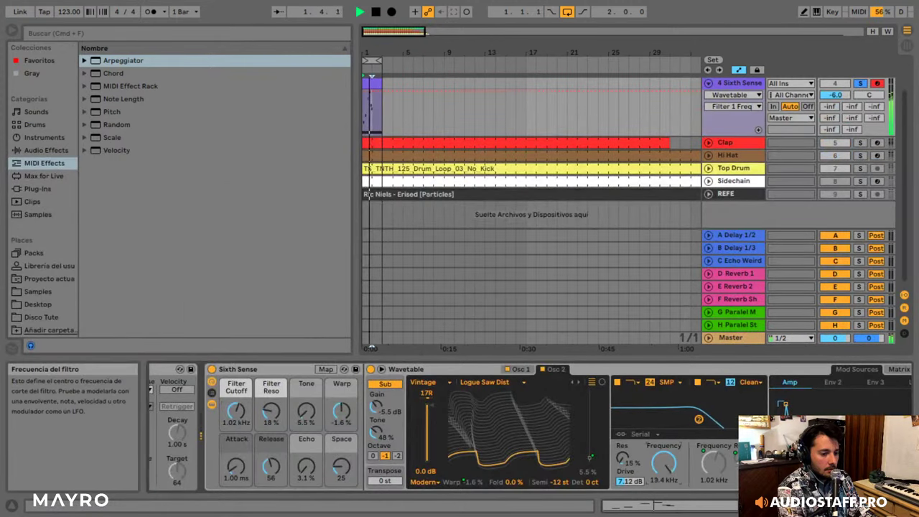
{"action": "double_click", "coordinate": [375, 85]}
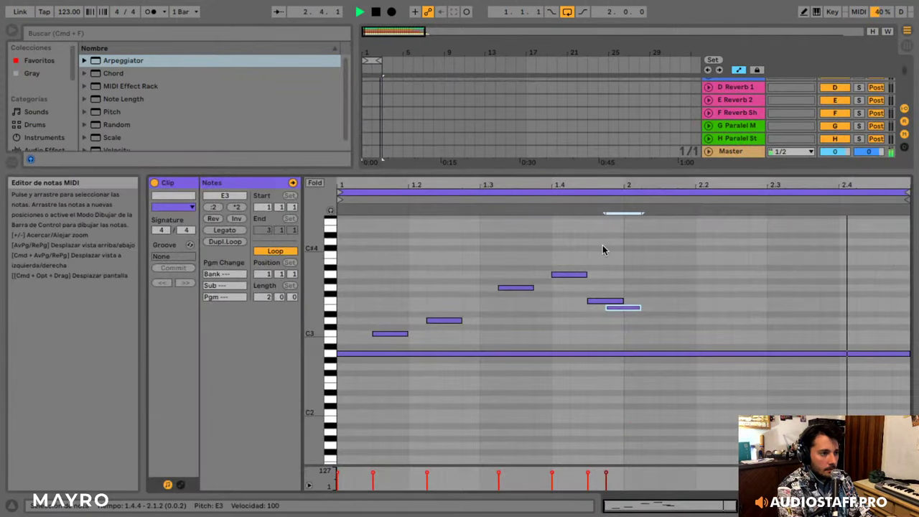
- Duplicate the first bar's short melody notes into the second bar, listen to the loop and stop playback
{"action": "left_click_drag", "start_coordinate": [617, 260], "coordinate": [339, 334]}
{"action": "key", "text": "ctrl+d"}
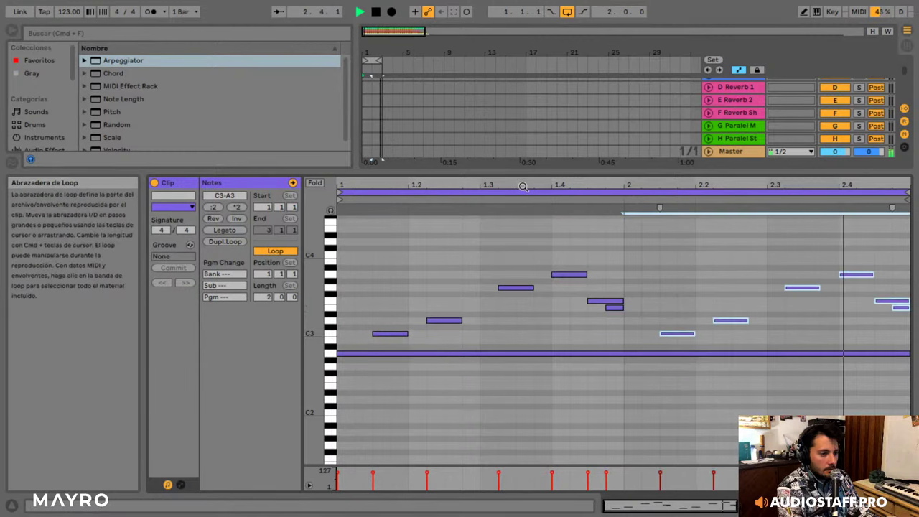
{"action": "left_click", "coordinate": [595, 311]}
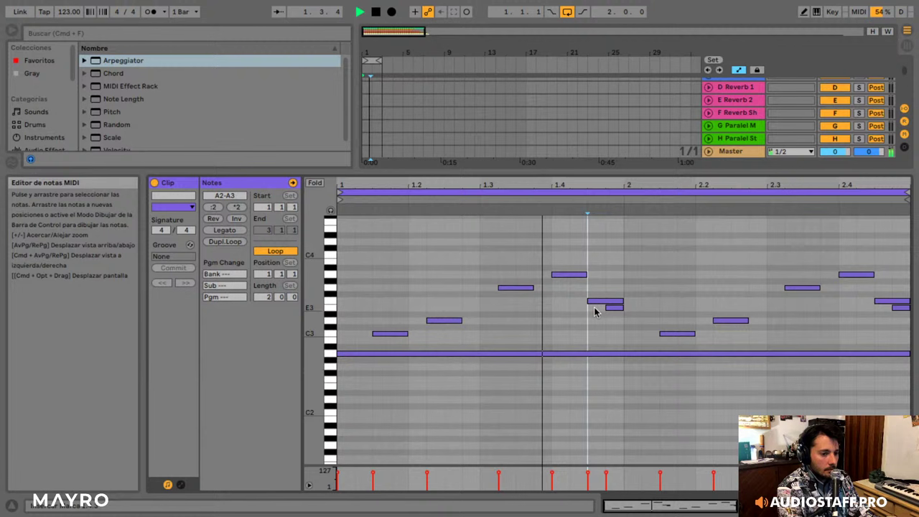
{"action": "left_click_drag", "start_coordinate": [381, 335], "coordinate": [421, 307]}
{"action": "key", "text": "space"}
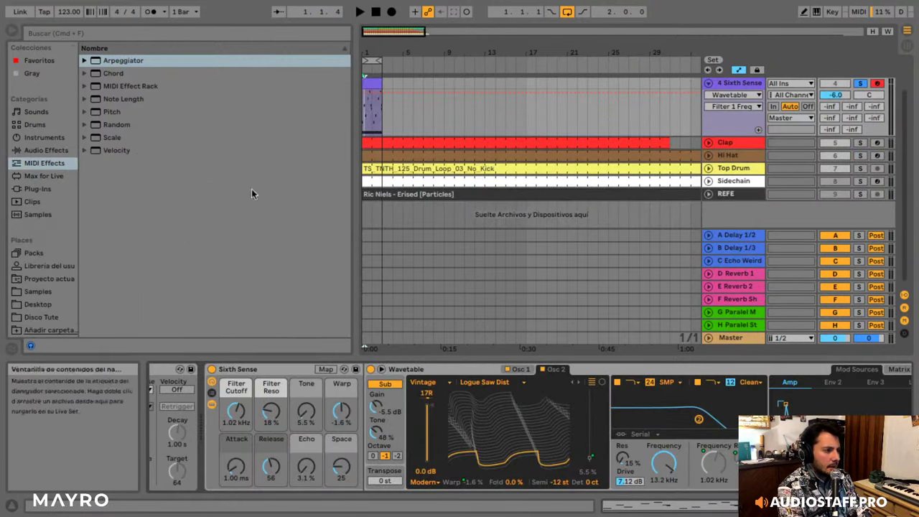
- Try the Paisley Solo preset in place of the Sixth Sense rack and play the loop
{"action": "left_click", "coordinate": [44, 137]}
{"action": "left_click", "coordinate": [148, 124]}
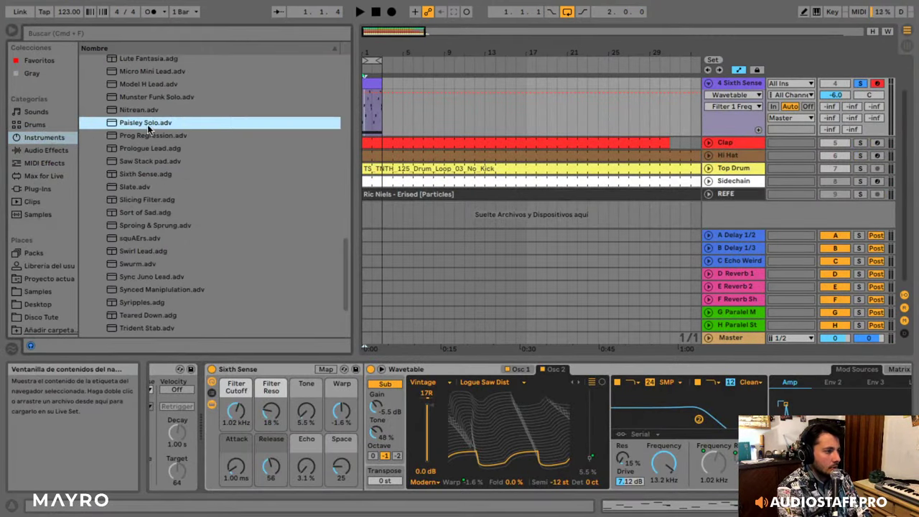
{"action": "left_click_drag", "start_coordinate": [138, 124], "coordinate": [244, 373]}
{"action": "key", "text": "space"}
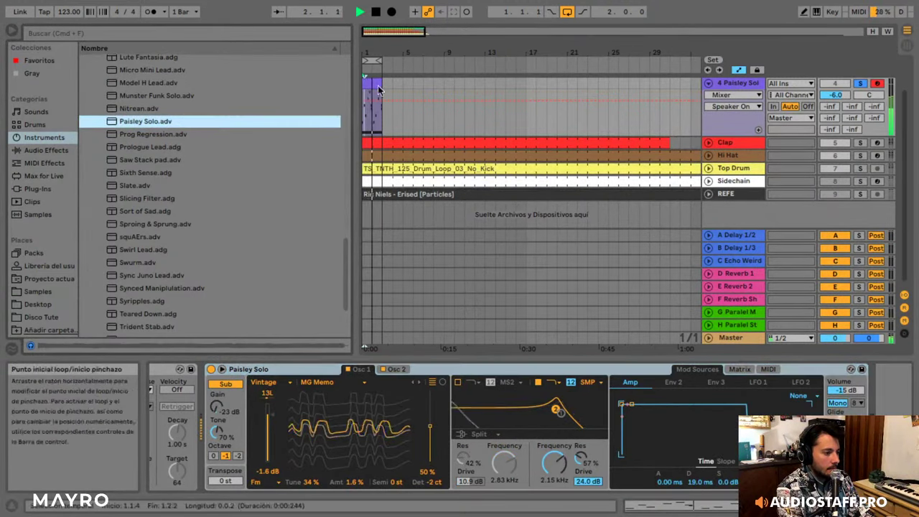
- Replace the Paisley Solo instrument with the Slicing Filter rack and play the loop
{"action": "left_click", "coordinate": [149, 198]}
{"action": "key", "text": "space"}
{"action": "left_click_drag", "start_coordinate": [143, 202], "coordinate": [252, 369]}
{"action": "key", "text": "space"}
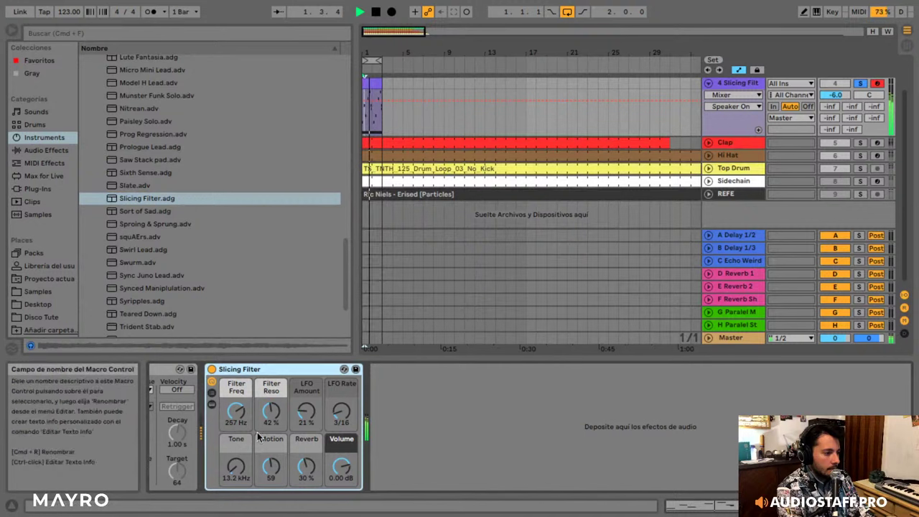
- Set the Slicing Filter macros to Filter Freq 62.0 Hz, Filter Reso 2.9 %, LFO Amount 1.6 %, LFO Rate 1/4 and Reverb 0.5 %
{"action": "left_click_drag", "start_coordinate": [291, 416], "coordinate": [289, 440]}
{"action": "left_click_drag", "start_coordinate": [242, 411], "coordinate": [242, 455]}
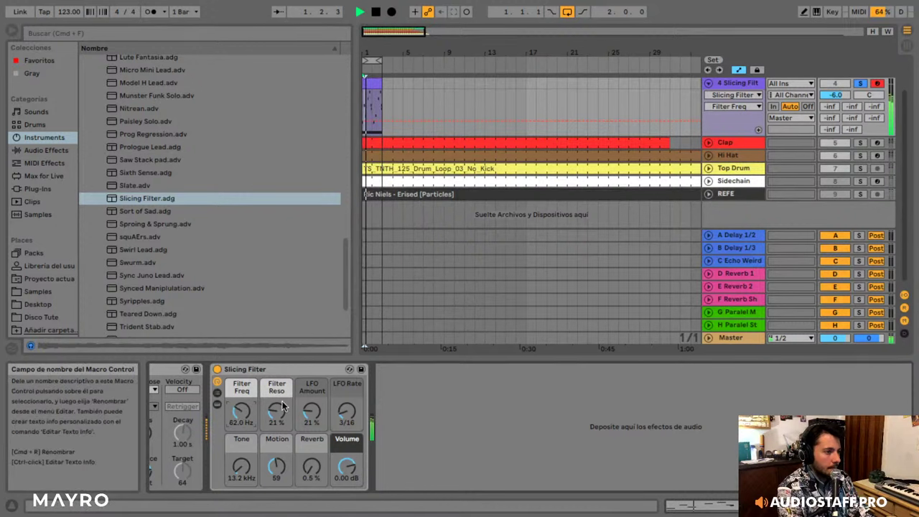
{"action": "left_click_drag", "start_coordinate": [278, 410], "coordinate": [278, 431]}
{"action": "left_click_drag", "start_coordinate": [345, 412], "coordinate": [329, 432]}
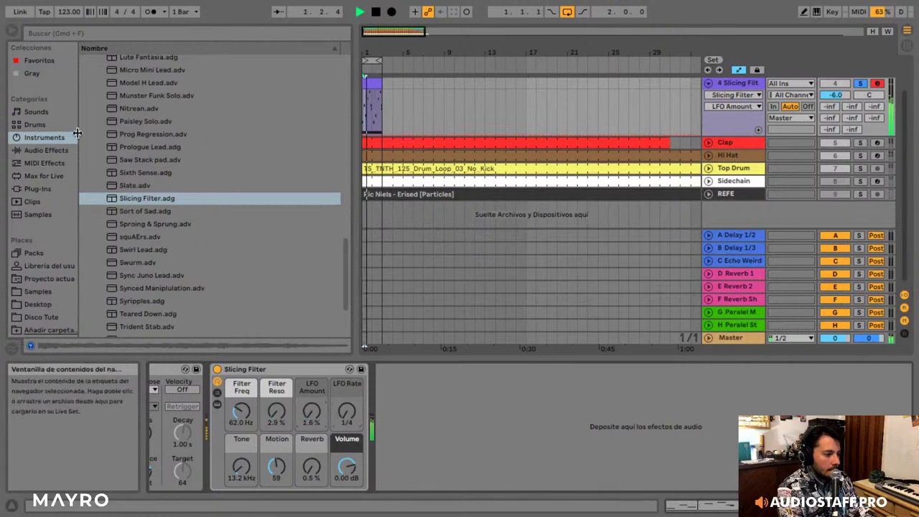
- Add an EQ Eight audio effect after the Slicing Filter rack and stop playback
{"action": "left_click", "coordinate": [37, 149]}
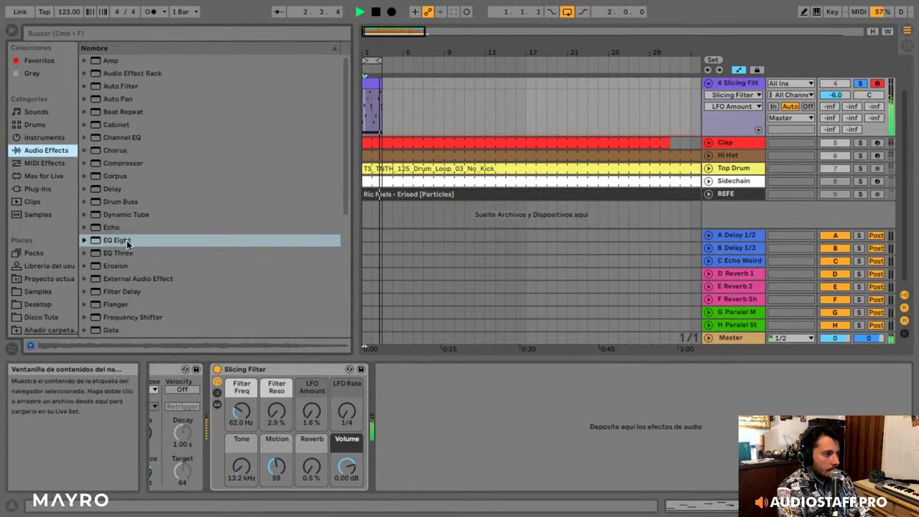
{"action": "left_click_drag", "start_coordinate": [126, 240], "coordinate": [651, 451]}
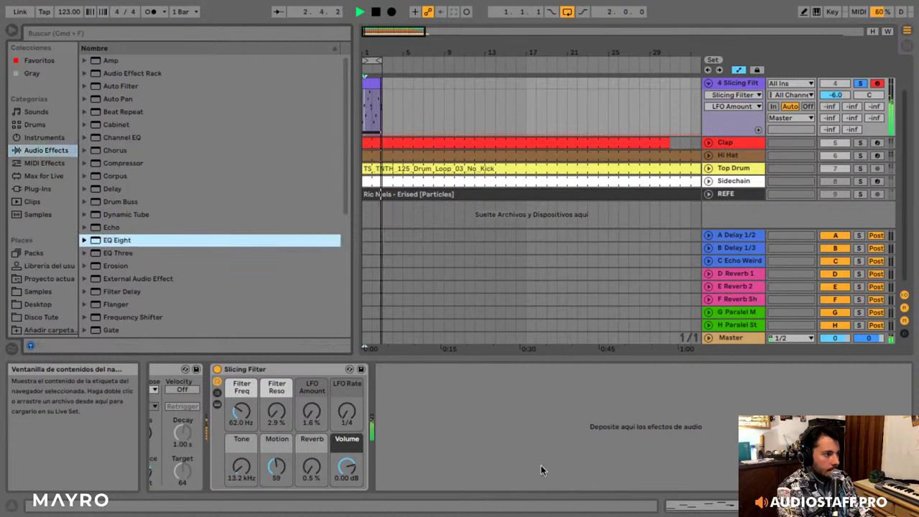
{"action": "left_click_drag", "start_coordinate": [540, 470], "coordinate": [540, 468]}
{"action": "key", "text": "space"}
- Enable EQ Eight's filters 1 and 8 as a low cut at 178 Hz and a high cut at about 6.67 kHz
{"action": "left_click", "coordinate": [424, 484]}
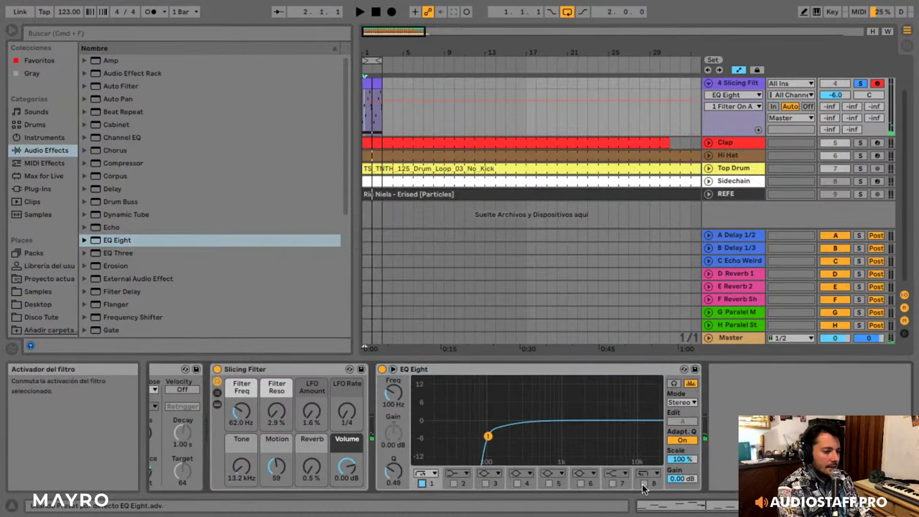
{"action": "left_click", "coordinate": [644, 484]}
{"action": "left_click_drag", "start_coordinate": [487, 436], "coordinate": [505, 431]}
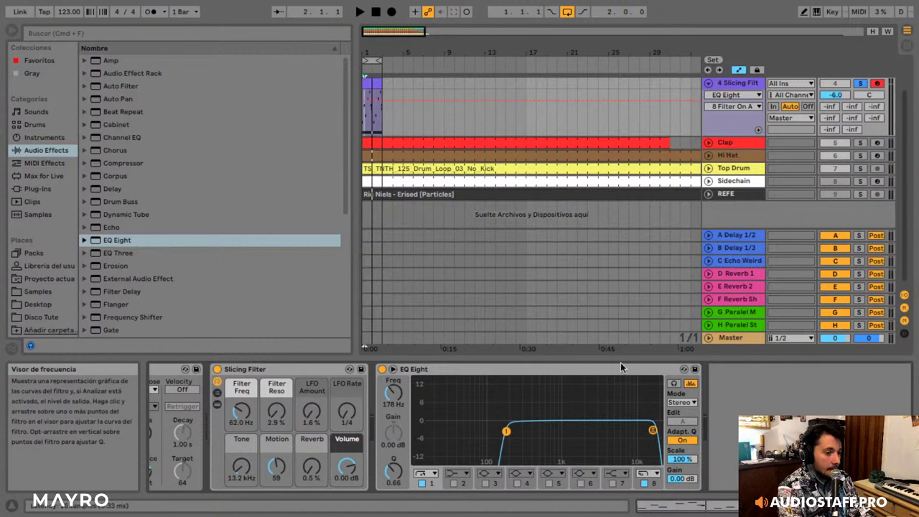
{"action": "key", "text": "space"}
{"action": "left_click_drag", "start_coordinate": [652, 430], "coordinate": [622, 433]}
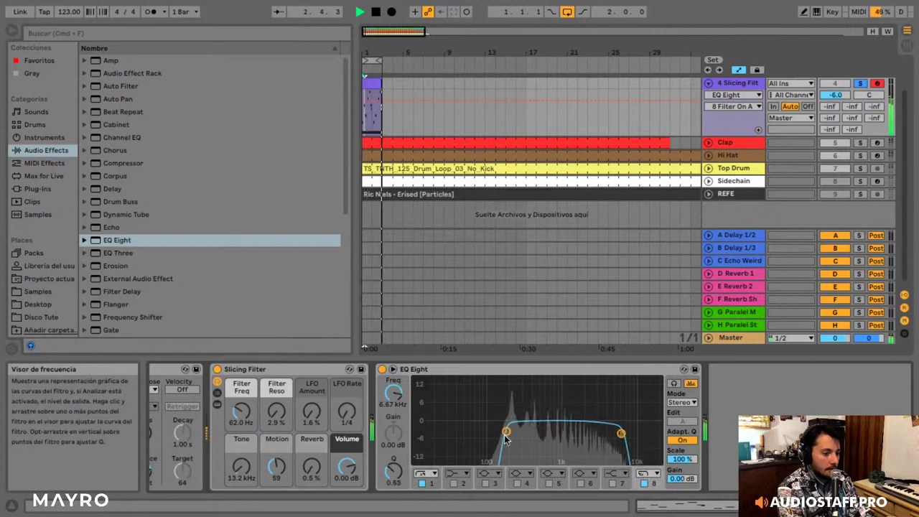
- Switch EQ Eight's filter 8 to the gentler high-cut type and set its frequency to 3.67 kHz
{"action": "left_click", "coordinate": [648, 475]}
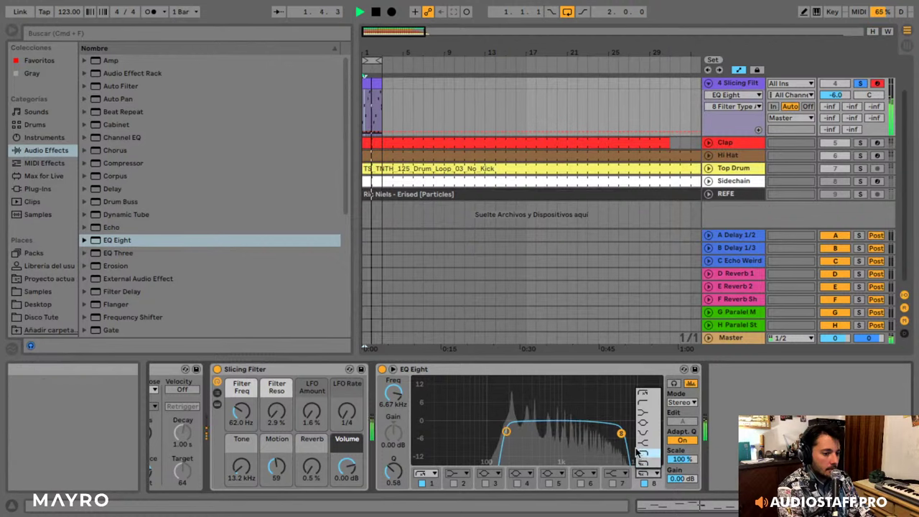
{"action": "left_click", "coordinate": [646, 460]}
{"action": "left_click_drag", "start_coordinate": [622, 436], "coordinate": [603, 428]}
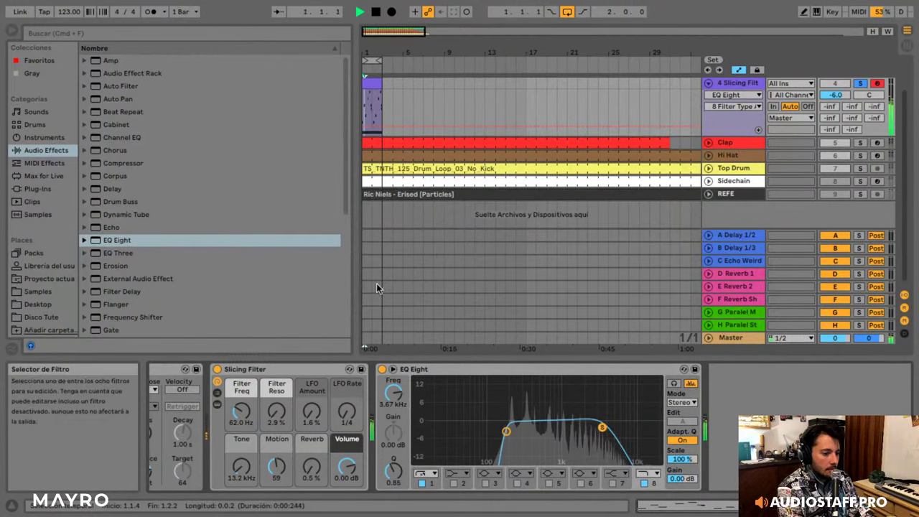
- Open the two-bar melody clip for editing and delete every short note above the sustained A2
{"action": "left_click", "coordinate": [375, 87]}
{"action": "double_click", "coordinate": [375, 88]}
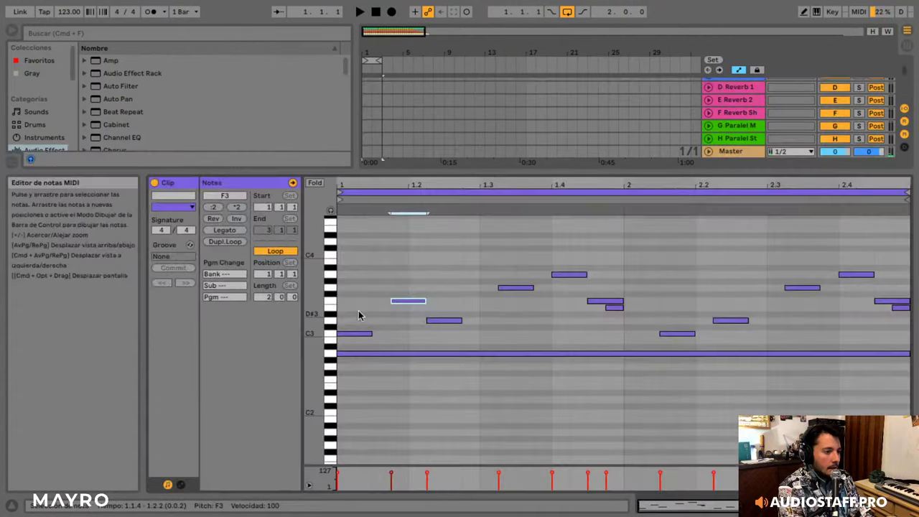
{"action": "left_click_drag", "start_coordinate": [351, 334], "coordinate": [387, 337]}
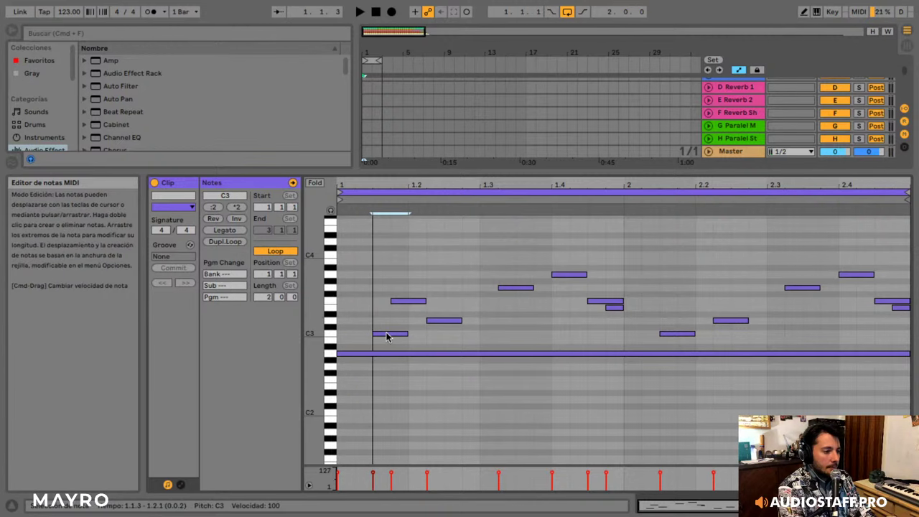
{"action": "left_click_drag", "start_coordinate": [388, 252], "coordinate": [900, 339]}
{"action": "key", "text": "Delete"}
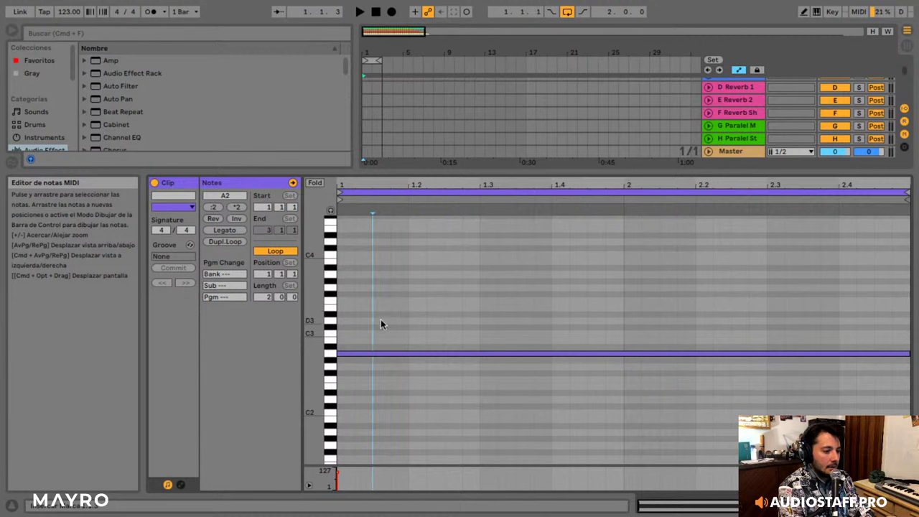
- Add short notes D3 at 1.1.3 and G3 at 1.1.4, with the loop playing
{"action": "double_click", "coordinate": [380, 320]}
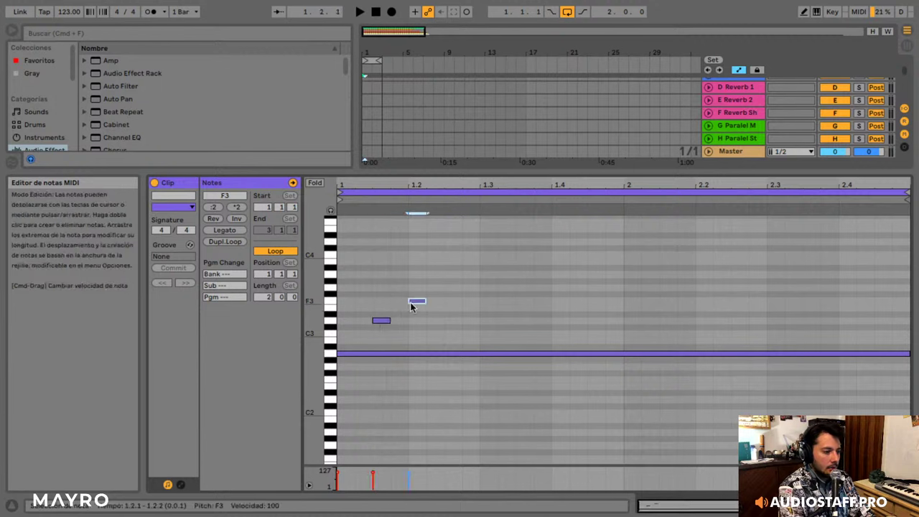
{"action": "key", "text": "space"}
{"action": "double_click", "coordinate": [399, 295]}
{"action": "key", "text": "Up"}
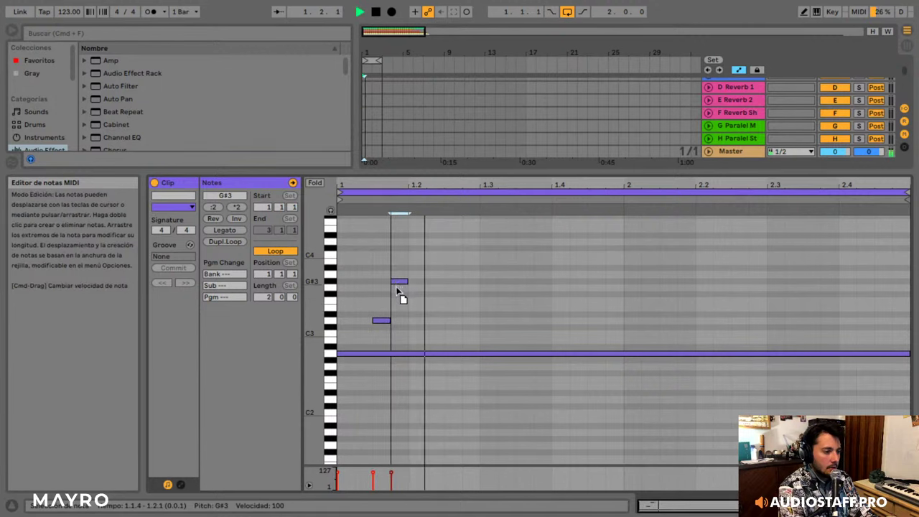
- Add an E3 sixteenth note at 1.2.3 and an F3 sixteenth note at 1.2.4
{"action": "double_click", "coordinate": [450, 309]}
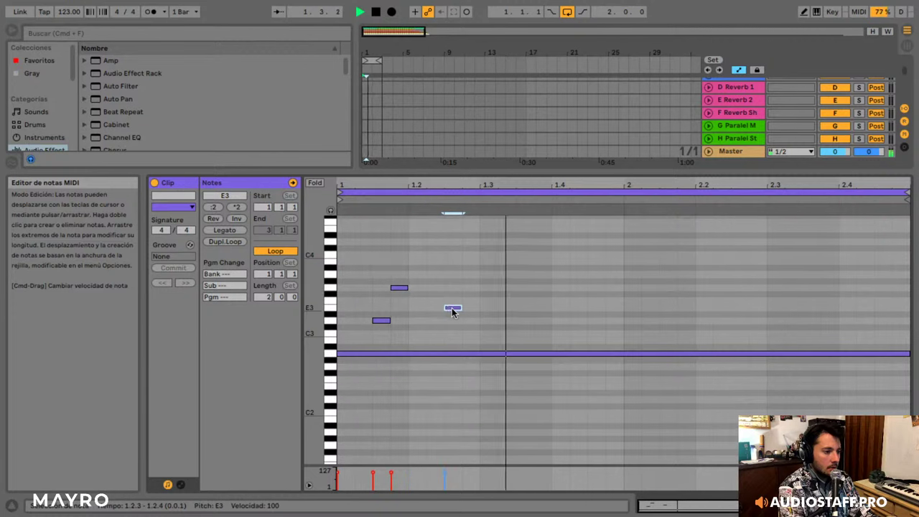
{"action": "key", "text": "Up"}
{"action": "key", "text": "Left"}
{"action": "key", "text": "Right"}
{"action": "key", "text": "Right"}
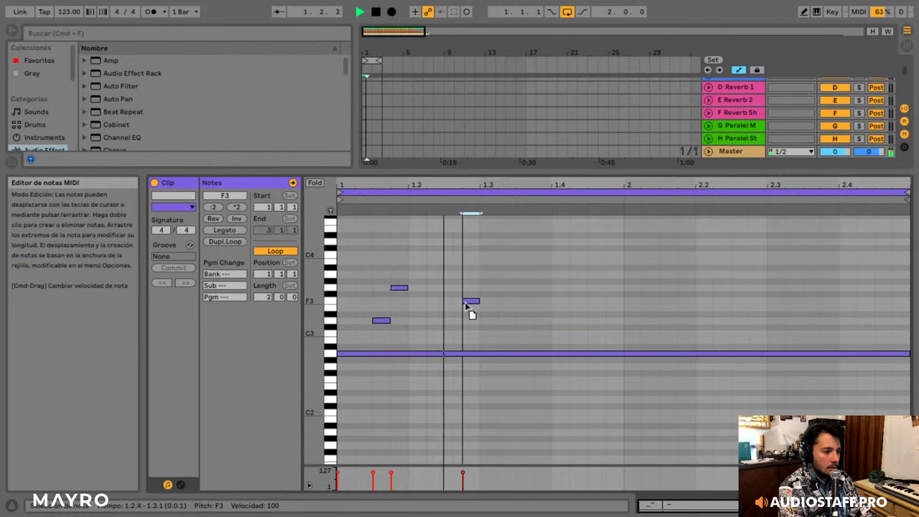
{"action": "double_click", "coordinate": [452, 309]}
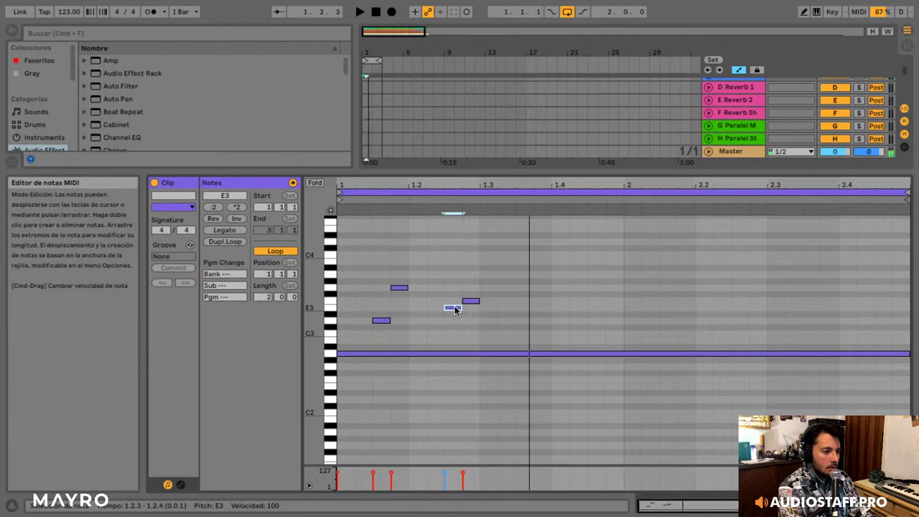
- Complete the first bar with short notes E3 at 1.3.3, D3 at 1.4.2 and E3 at 1.4.4
{"action": "double_click", "coordinate": [541, 309]}
{"action": "left_click_drag", "start_coordinate": [541, 310], "coordinate": [530, 308]}
{"action": "double_click", "coordinate": [596, 320]}
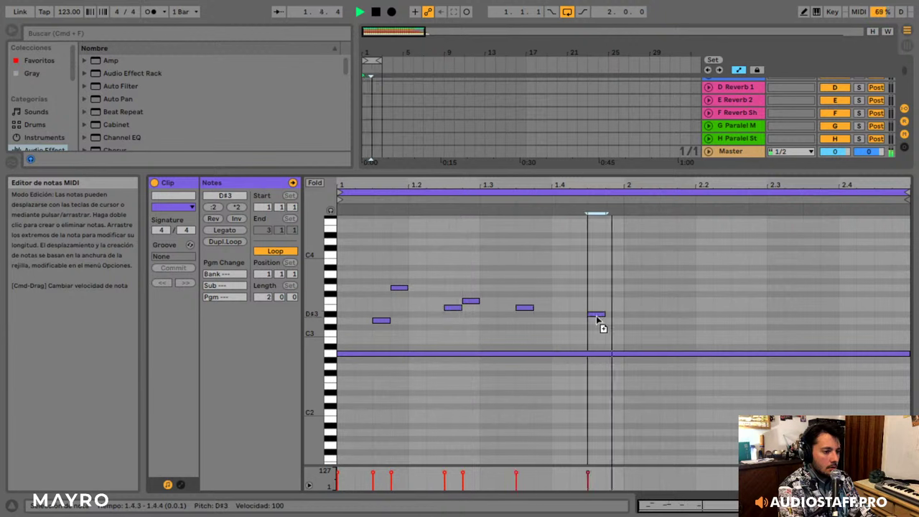
{"action": "left_click_drag", "start_coordinate": [596, 320], "coordinate": [581, 324]}
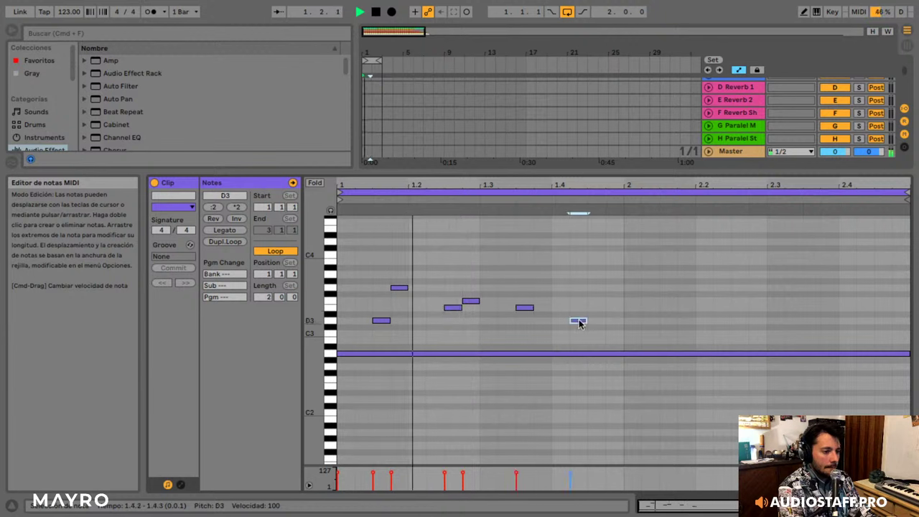
{"action": "double_click", "coordinate": [612, 309]}
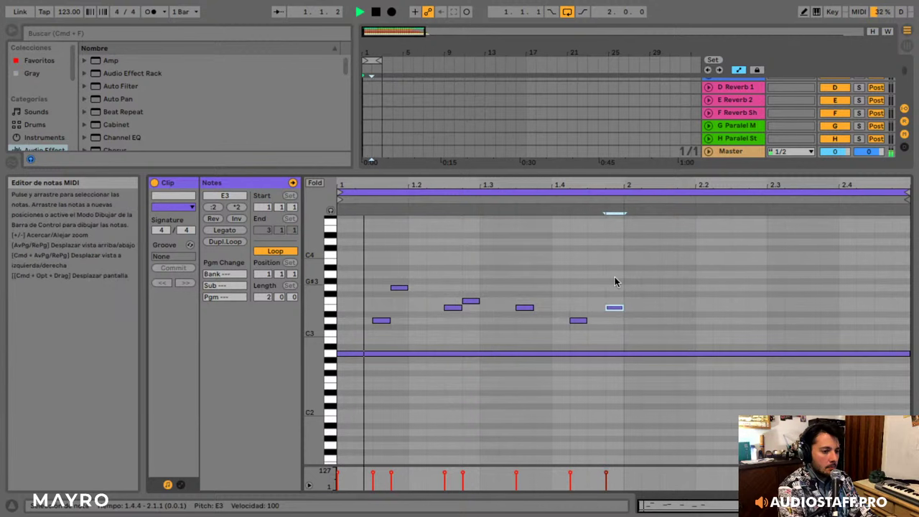
- Duplicate the first bar's short melody notes into the second bar
{"action": "left_click_drag", "start_coordinate": [625, 212], "coordinate": [331, 336]}
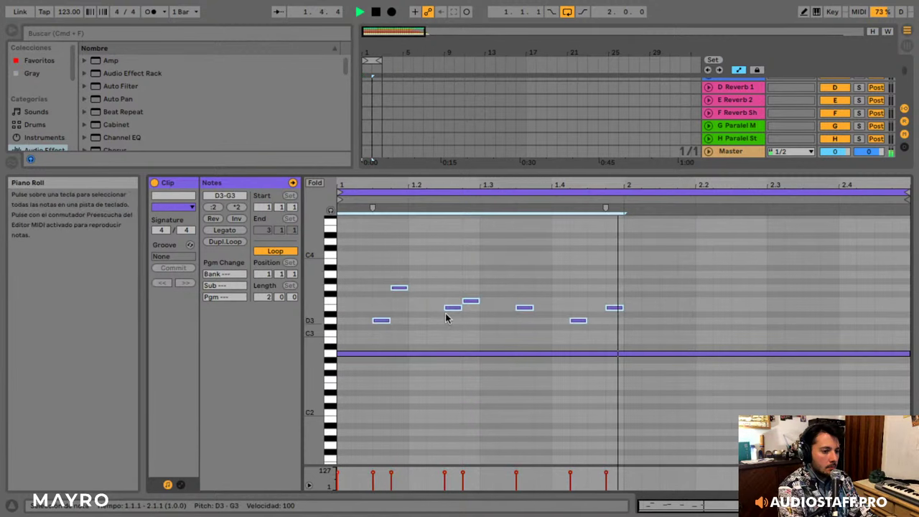
{"action": "key", "text": "super+d"}
{"action": "left_click", "coordinate": [662, 288]}
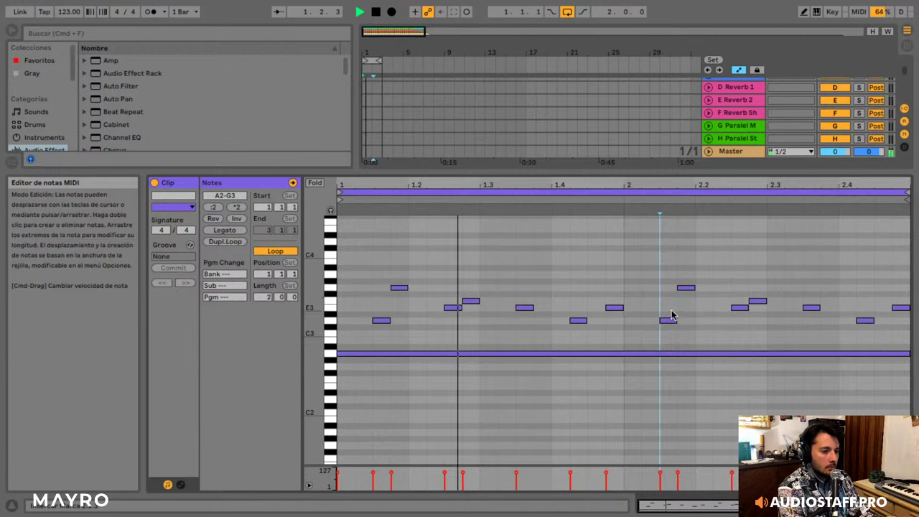
- Replace the second bar's opening D3 with a C3 at 2.1.3 and add a B2 at 2.2.1
{"action": "left_click_drag", "start_coordinate": [670, 320], "coordinate": [675, 324]}
{"action": "key", "text": "Delete"}
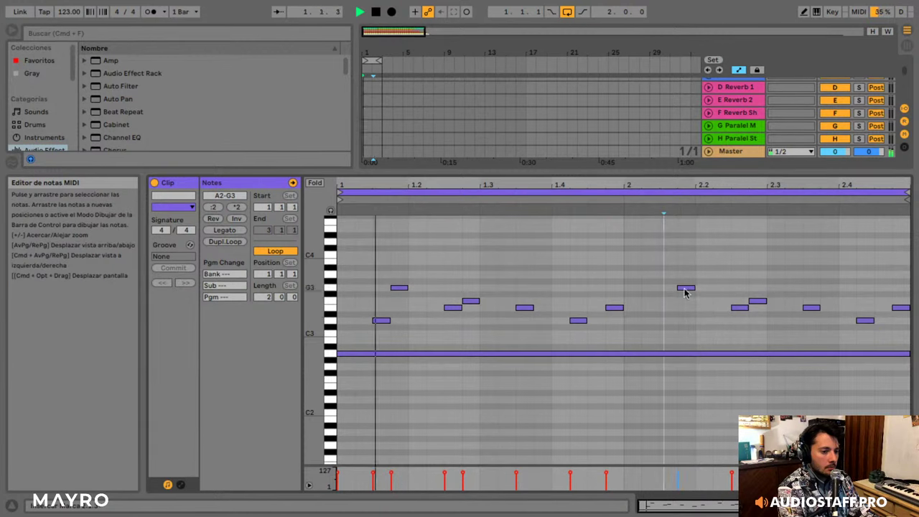
{"action": "left_click_drag", "start_coordinate": [685, 290], "coordinate": [668, 338]}
{"action": "left_click_drag", "start_coordinate": [668, 336], "coordinate": [704, 341]}
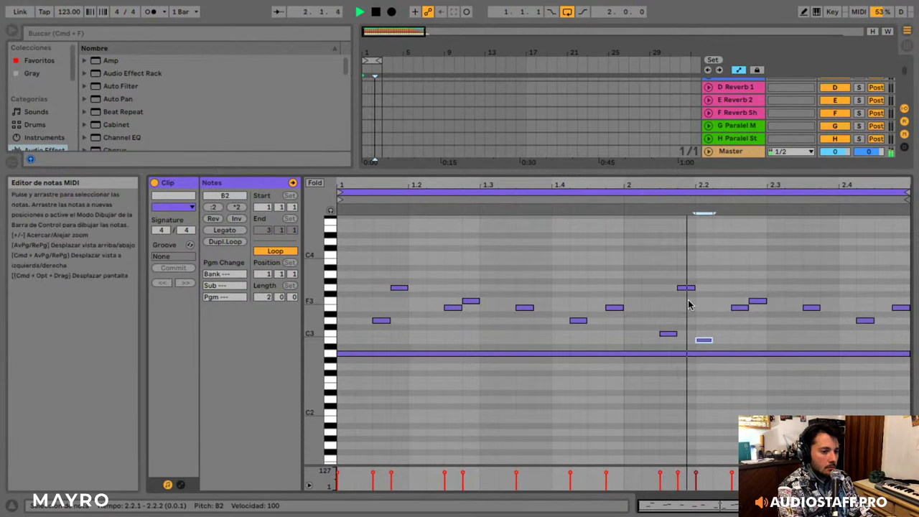
- Keep the second bar's G3 and move it two sixteenths later, to 2.2.2
{"action": "double_click", "coordinate": [686, 288]}
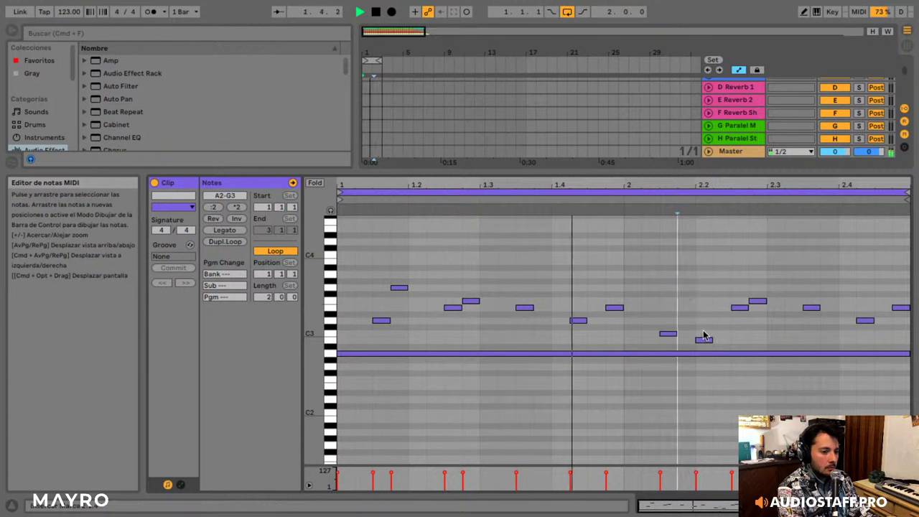
{"action": "key", "text": "super+z"}
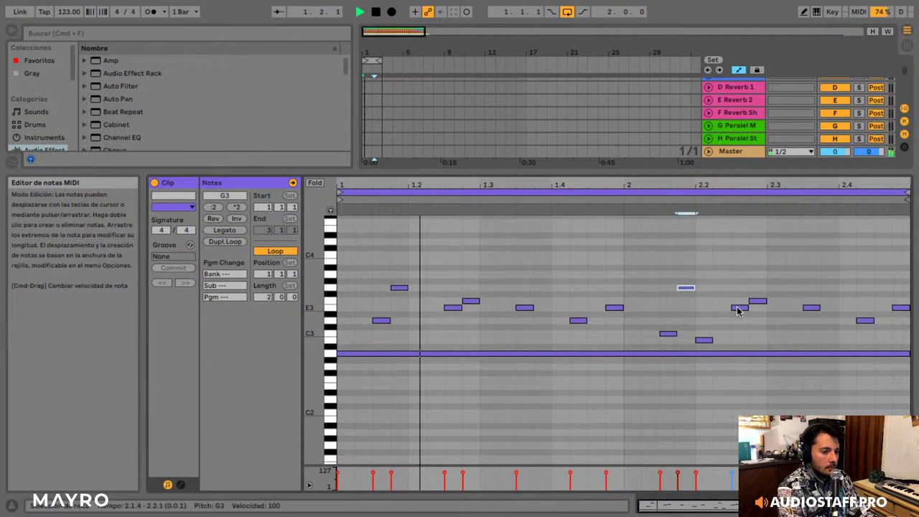
{"action": "key", "text": "Right"}
{"action": "key", "text": "Right"}
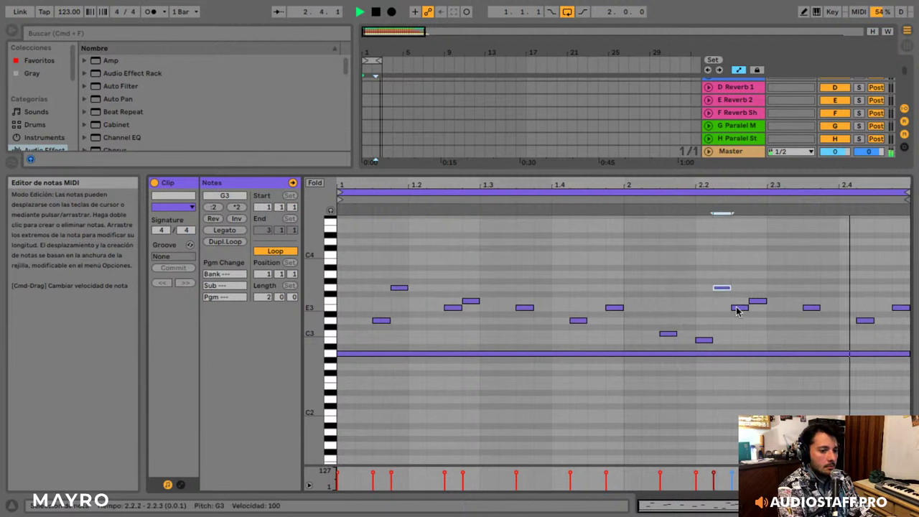
- Change the second bar's notes to D3 at 2.2.3, G3 at 2.2.4 and C3 at 2.4.2, and stop playback
{"action": "left_click_drag", "start_coordinate": [737, 309], "coordinate": [739, 321]}
{"action": "left_click_drag", "start_coordinate": [755, 303], "coordinate": [772, 294]}
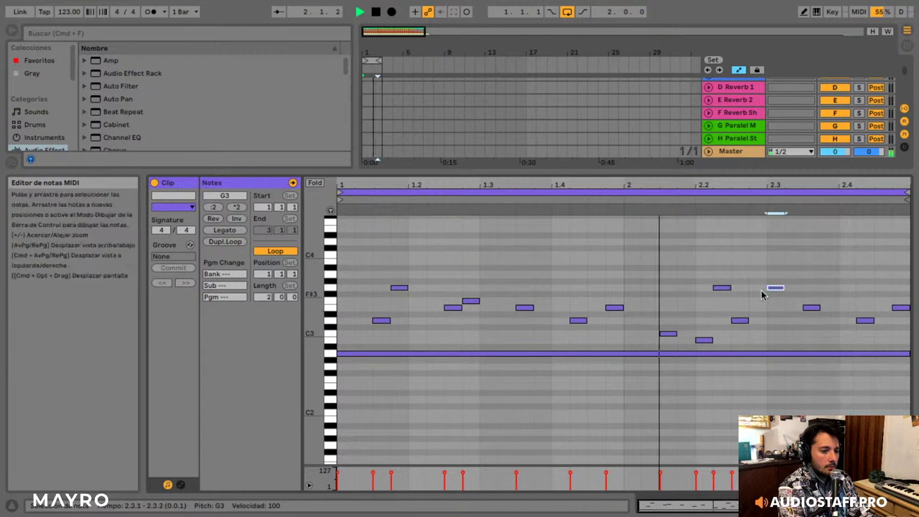
{"action": "key", "text": "Left"}
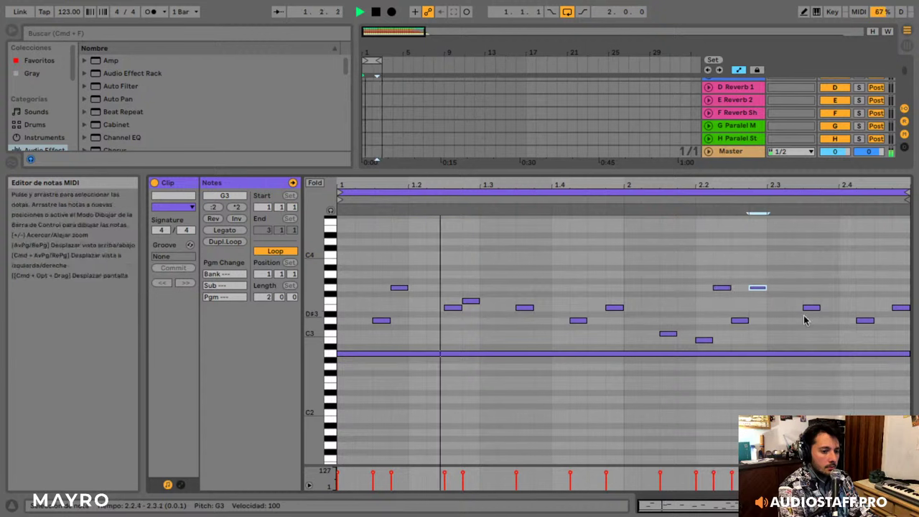
{"action": "left_click_drag", "start_coordinate": [866, 321], "coordinate": [866, 341]}
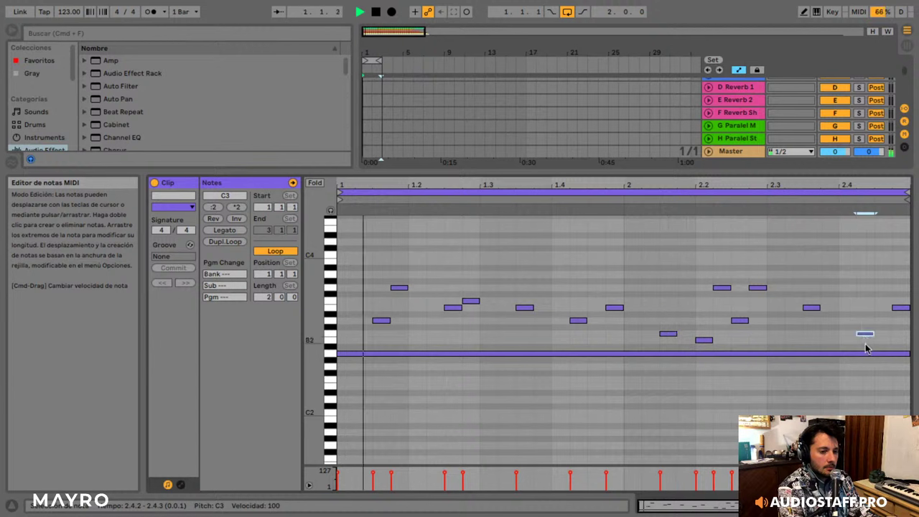
{"action": "key", "text": "space"}
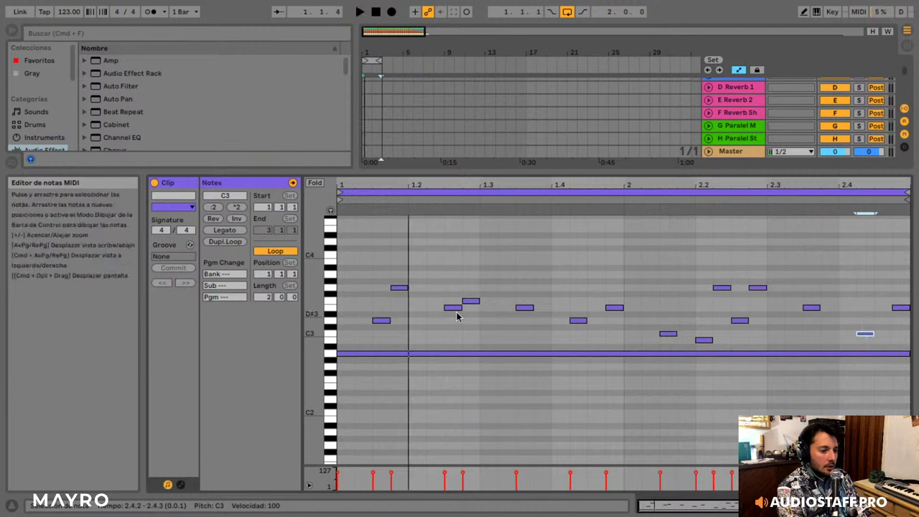
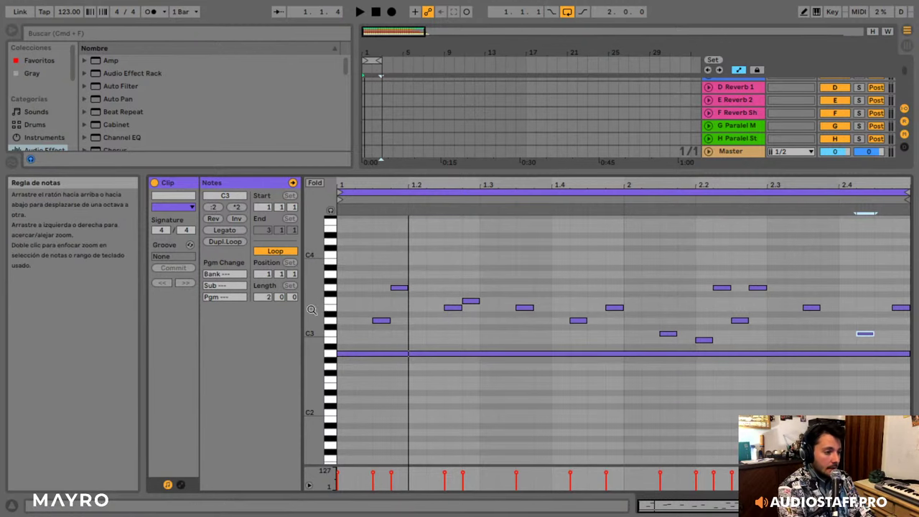
- Examine the melody's note names in the piano roll, especially the adjacent notes before beat 1.3
{"action": "double_click", "coordinate": [313, 280]}
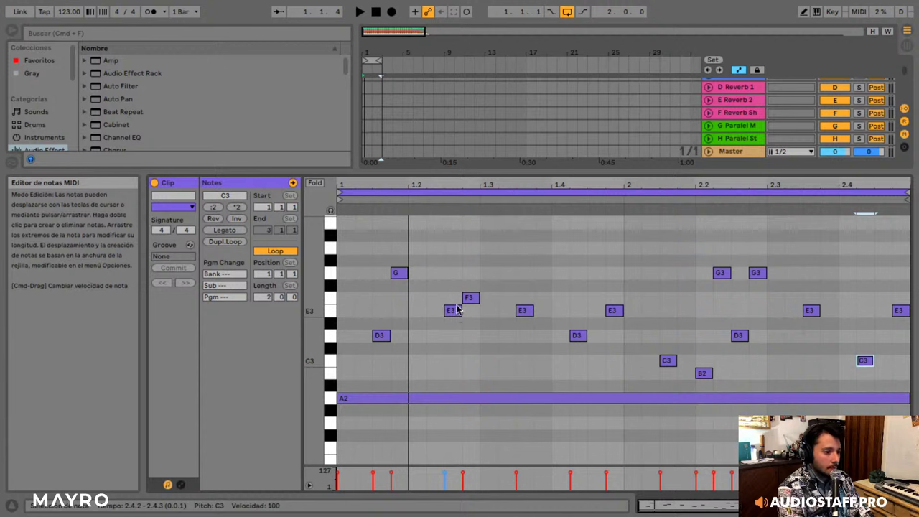
{"action": "left_click_drag", "start_coordinate": [444, 282], "coordinate": [484, 327]}
{"action": "left_click", "coordinate": [435, 287]}
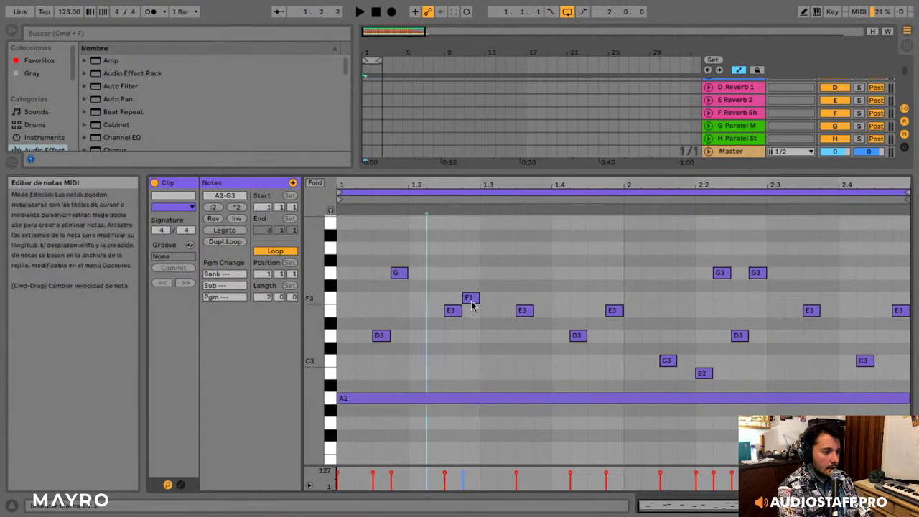
{"action": "mouse_move", "coordinate": [449, 295]}
{"action": "left_mouse_down"}
{"action": "mouse_move", "coordinate": [467, 316]}
{"action": "mouse_move", "coordinate": [453, 315]}
{"action": "mouse_move", "coordinate": [451, 298]}
{"action": "left_mouse_up"}
{"action": "left_click", "coordinate": [440, 305]}
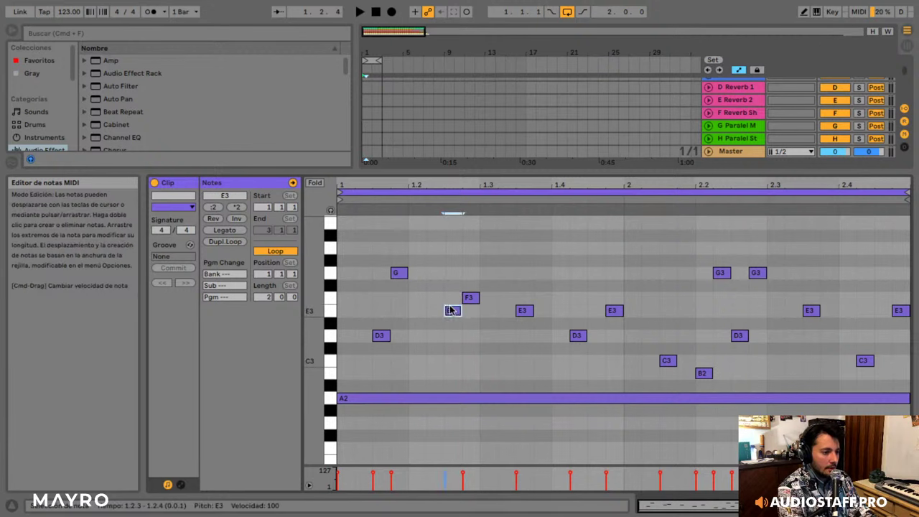
{"action": "mouse_move", "coordinate": [379, 336]}
{"action": "left_mouse_down"}
{"action": "mouse_move", "coordinate": [383, 316]}
{"action": "mouse_move", "coordinate": [384, 342]}
{"action": "left_mouse_up"}
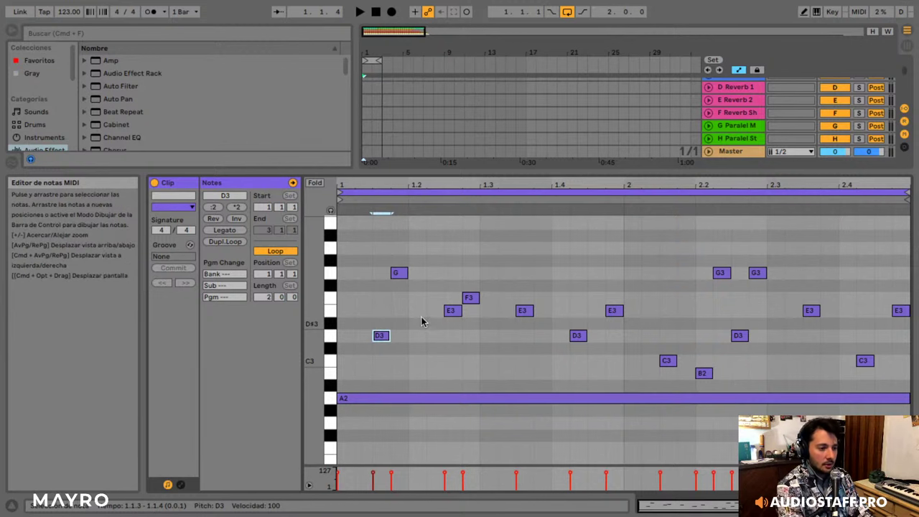
{"action": "mouse_move", "coordinate": [456, 312]}
{"action": "left_mouse_down"}
{"action": "mouse_move", "coordinate": [456, 293]}
{"action": "mouse_move", "coordinate": [459, 320]}
{"action": "left_mouse_up"}
{"action": "left_click_drag", "start_coordinate": [314, 312], "coordinate": [295, 314]}
{"action": "left_click_drag", "start_coordinate": [449, 302], "coordinate": [487, 349]}
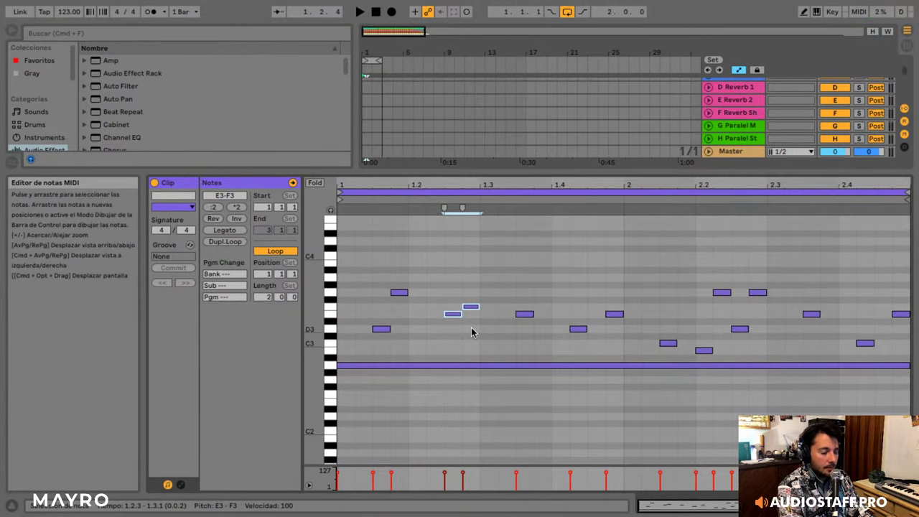
- Try D3 at 1.2.3 and G3 at 1.2.4 during playback, and undo both pitch changes
{"action": "left_click", "coordinate": [470, 301]}
{"action": "left_click_drag", "start_coordinate": [456, 314], "coordinate": [475, 299]}
{"action": "key", "text": "space"}
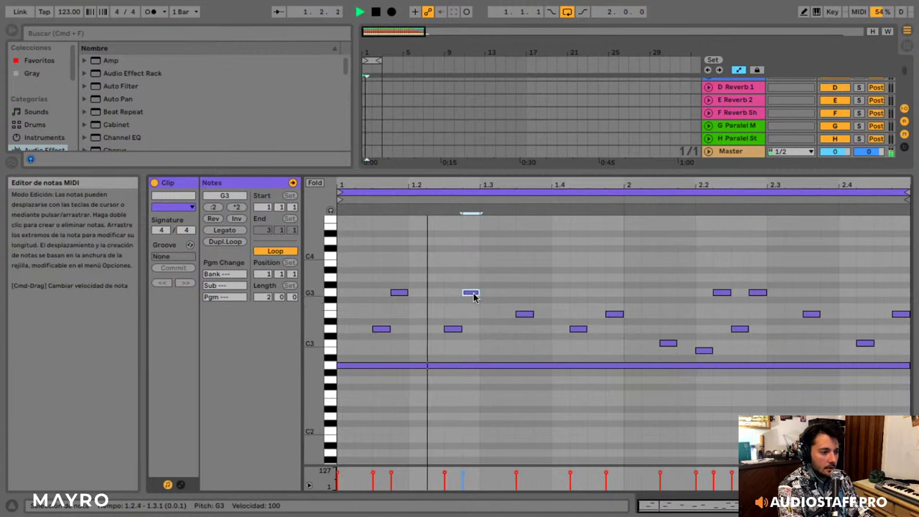
{"action": "key", "text": "super+z"}
{"action": "key", "text": "super+z"}
{"action": "key", "text": "space"}
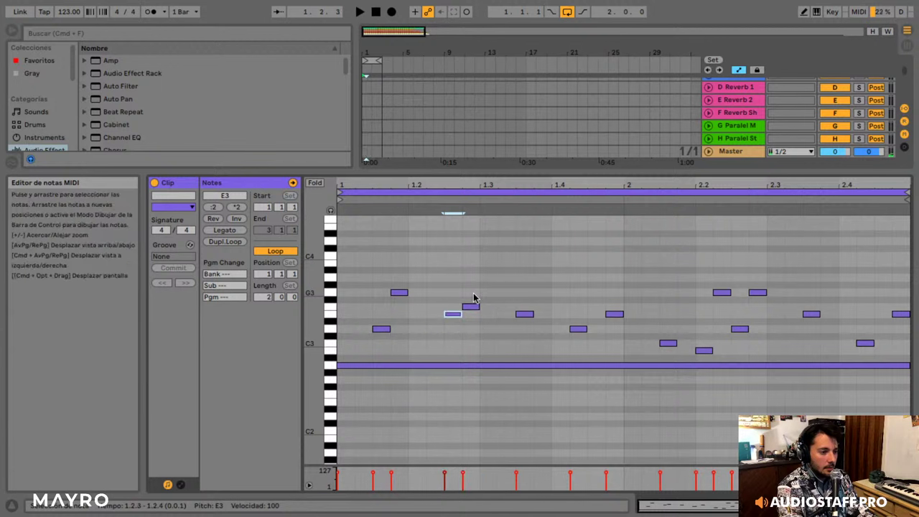
- Listen to the loop with the melody track's devices shown, stop playback and bring the Arpeggiator into view
{"action": "key", "text": "space"}
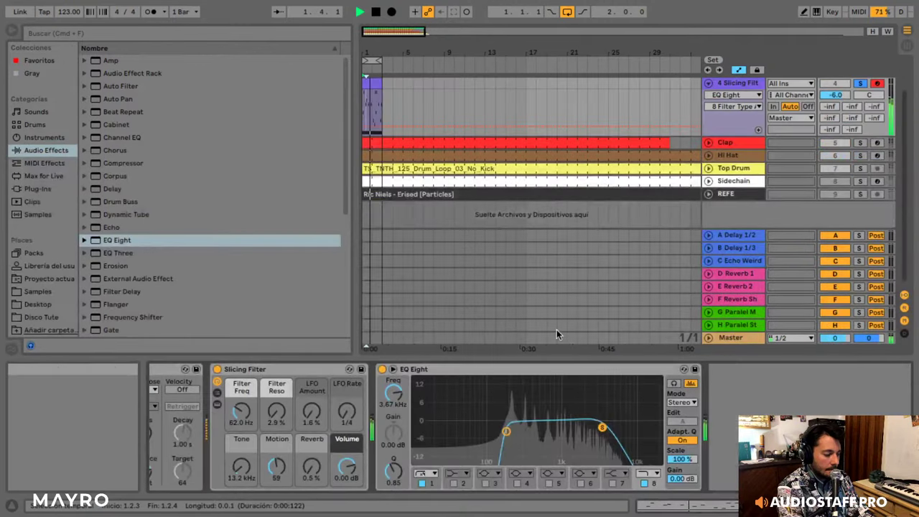
{"action": "key", "text": "space"}
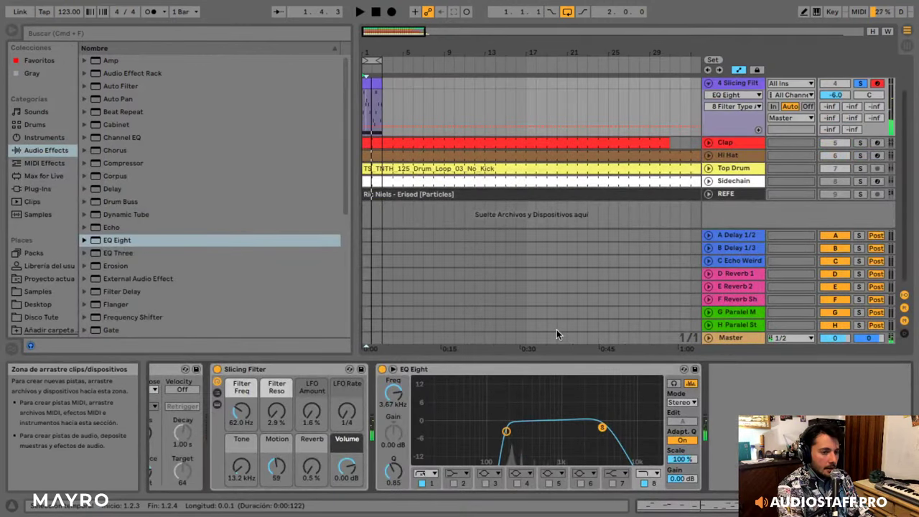
{"action": "scroll", "coordinate": [288, 421], "scroll_direction": "left", "scroll_amount": 3}
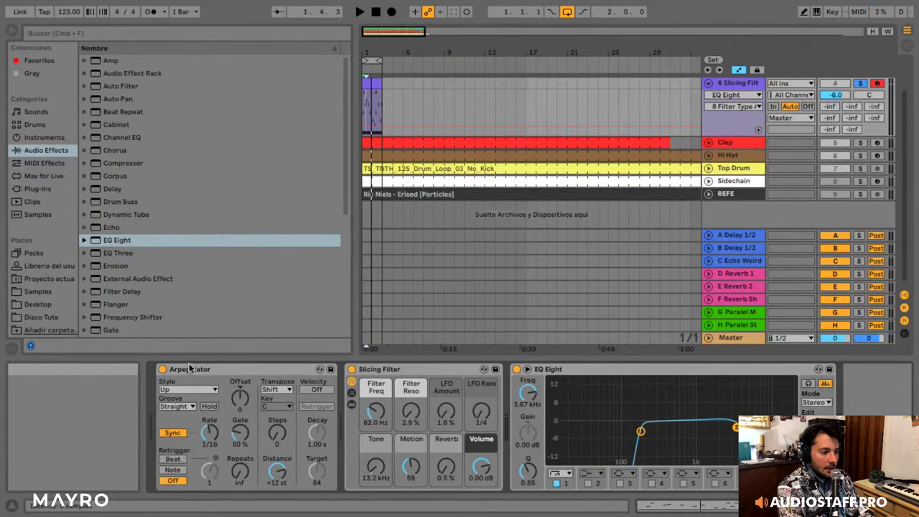
- Set the Arpeggiator's transpose Steps to 1 and, during playback, try the Diverge style before choosing Pinky Up
{"action": "left_click_drag", "start_coordinate": [277, 433], "coordinate": [276, 427]}
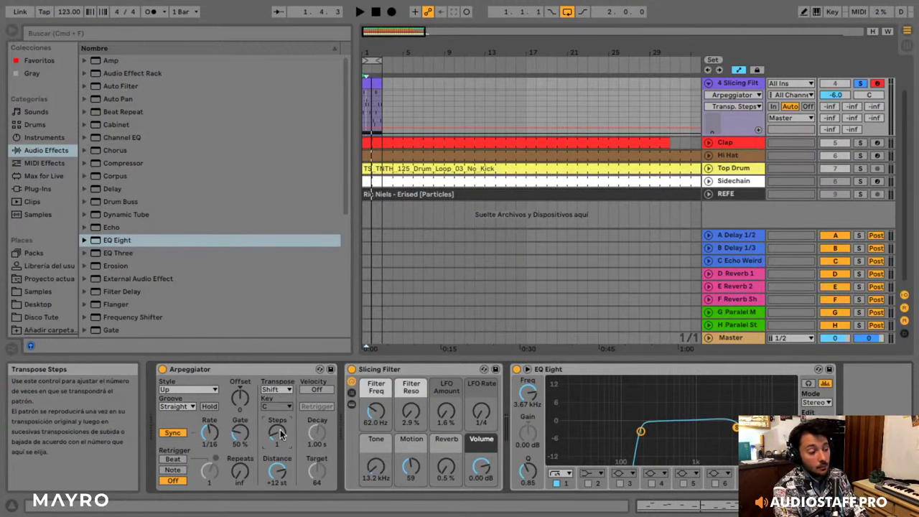
{"action": "key", "text": "space"}
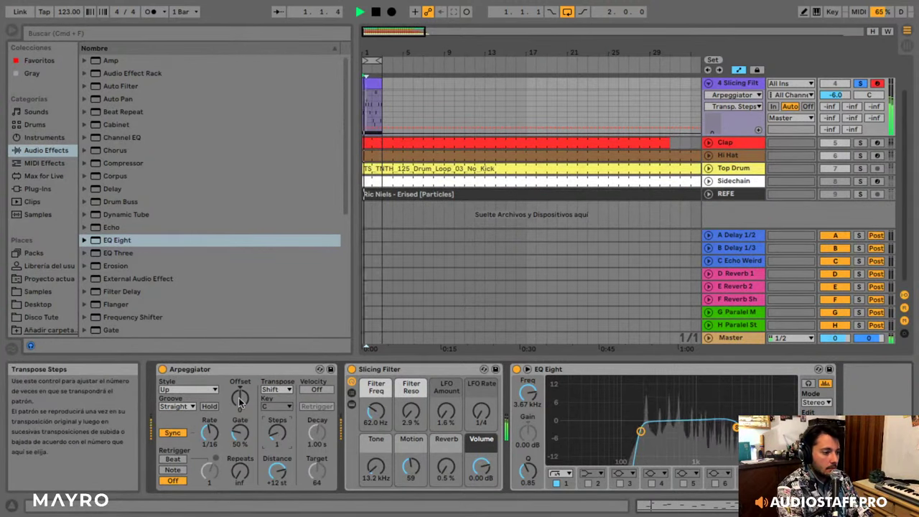
{"action": "left_click", "coordinate": [187, 390]}
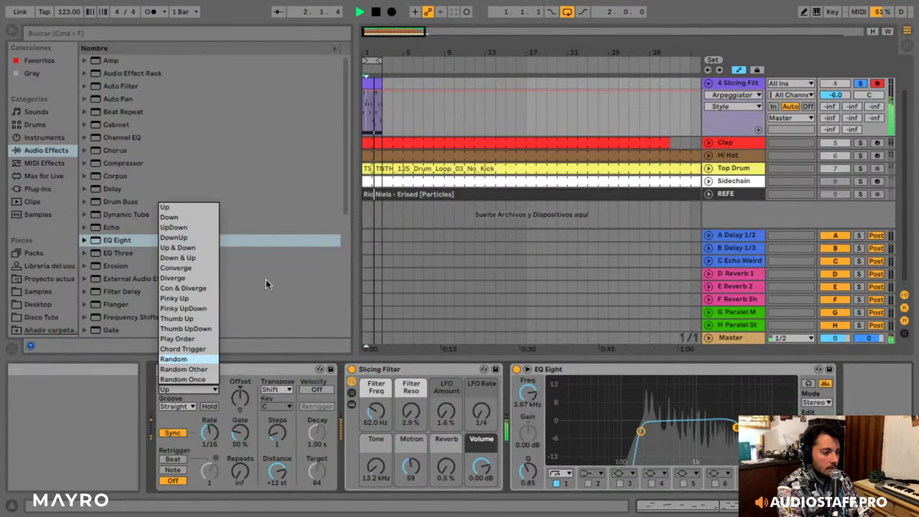
{"action": "left_click", "coordinate": [206, 278]}
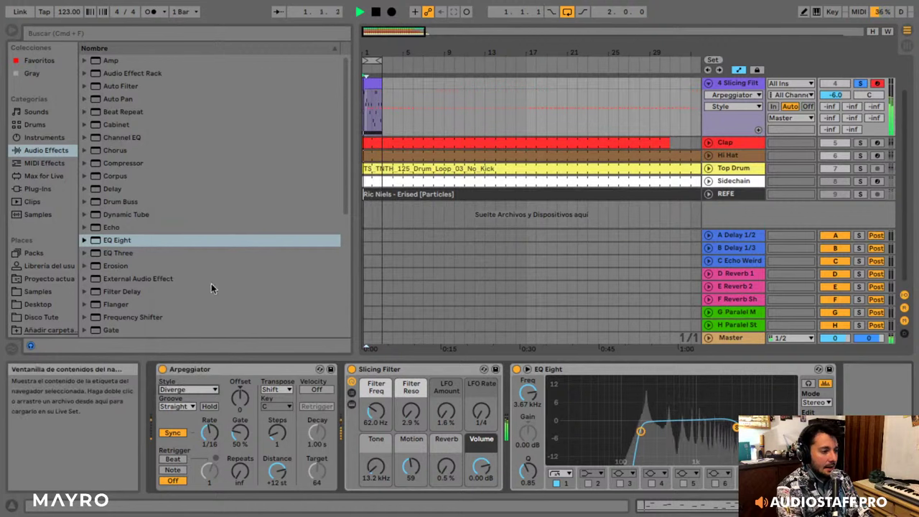
{"action": "left_click", "coordinate": [188, 390]}
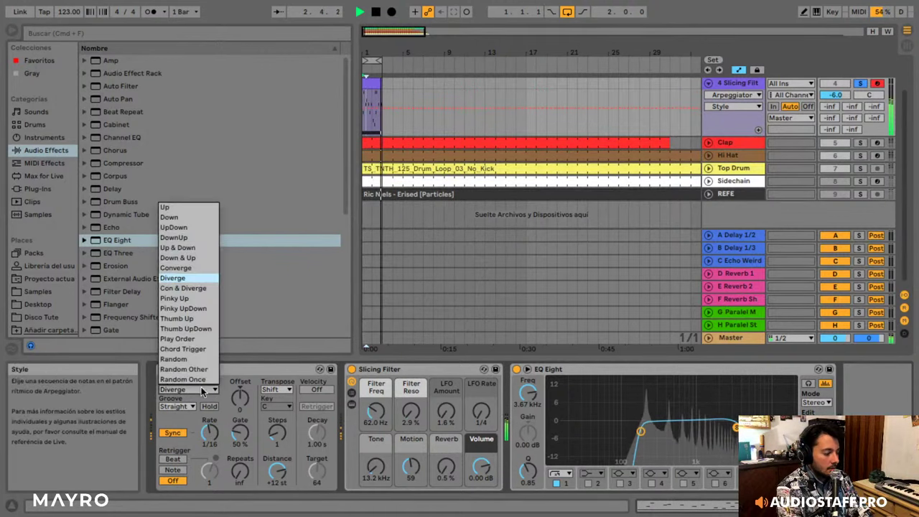
{"action": "left_click", "coordinate": [185, 301]}
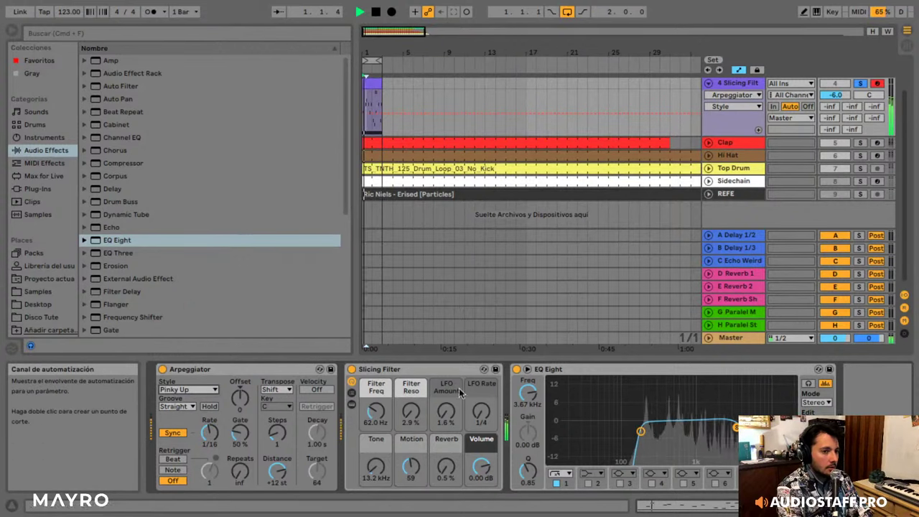
- Set the Filter Freq macro to 32.7 Hz and the melody track's B Delay 1/3 and F Reverb sends to -7.5
{"action": "left_click", "coordinate": [369, 413]}
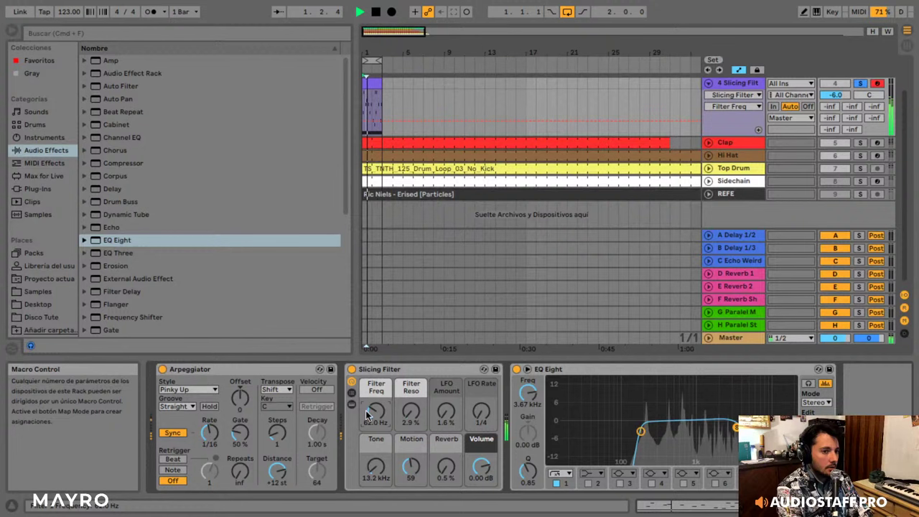
{"action": "left_click_drag", "start_coordinate": [367, 413], "coordinate": [367, 431]}
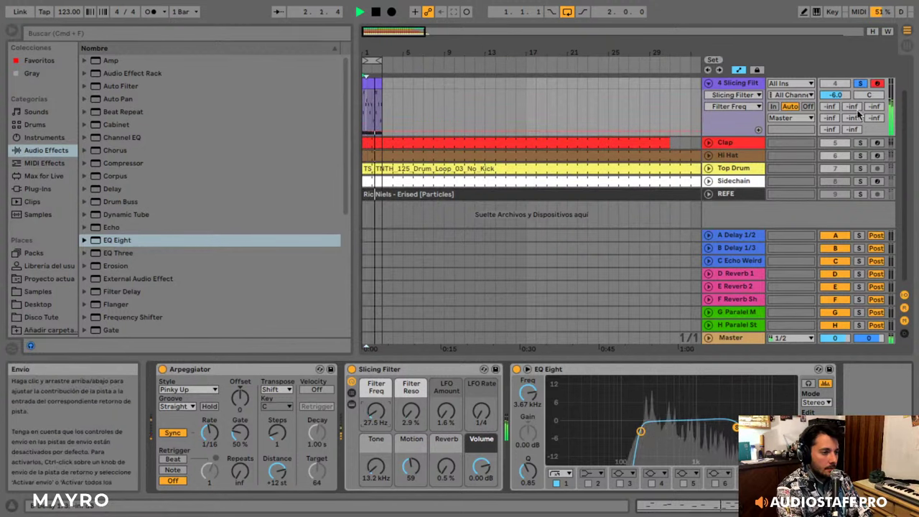
{"action": "left_click_drag", "start_coordinate": [852, 106], "coordinate": [852, 61]}
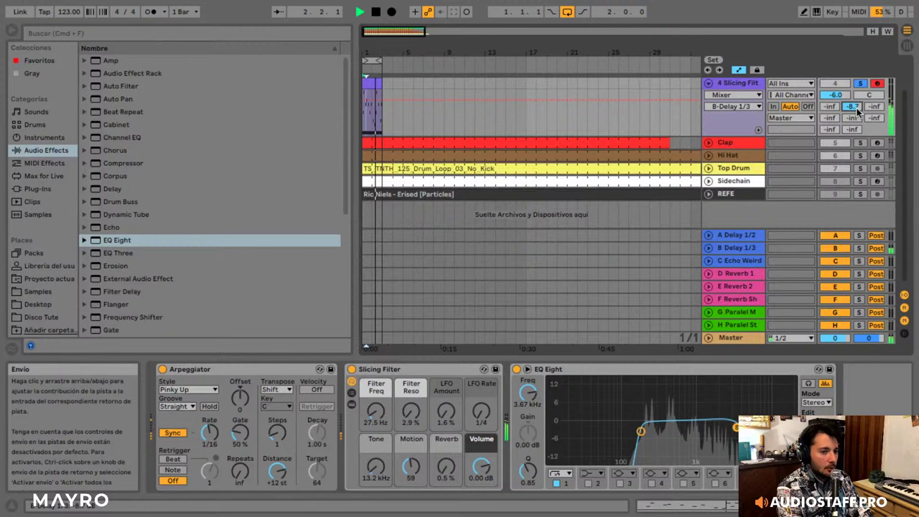
{"action": "left_click_drag", "start_coordinate": [382, 410], "coordinate": [383, 413]}
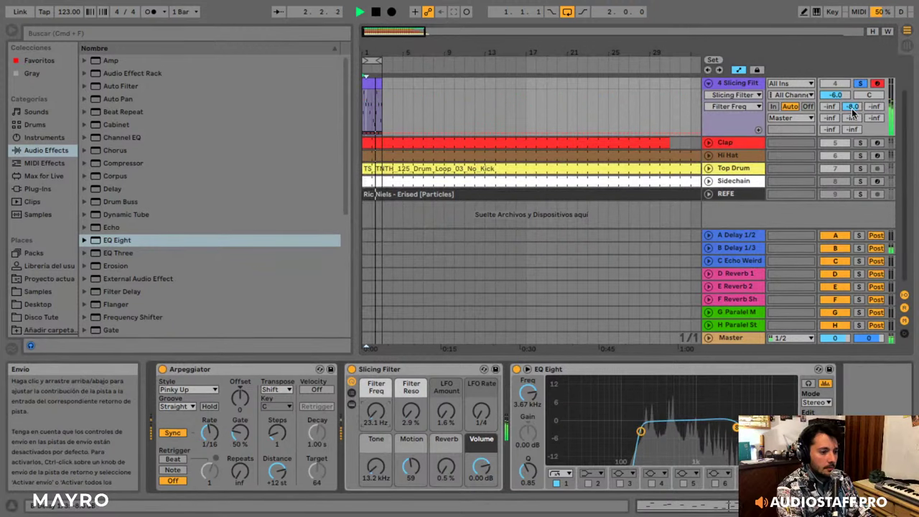
{"action": "left_click_drag", "start_coordinate": [875, 118], "coordinate": [874, 85]}
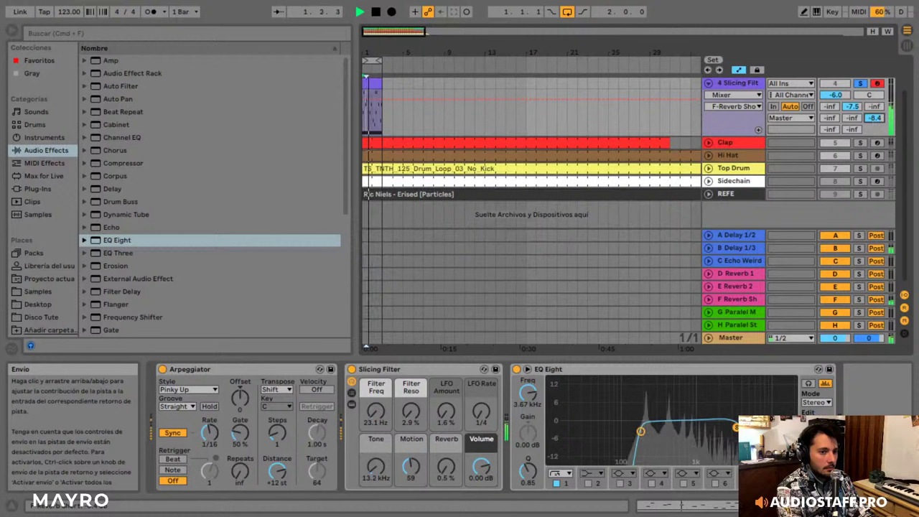
{"action": "left_click_drag", "start_coordinate": [874, 118], "coordinate": [874, 116]}
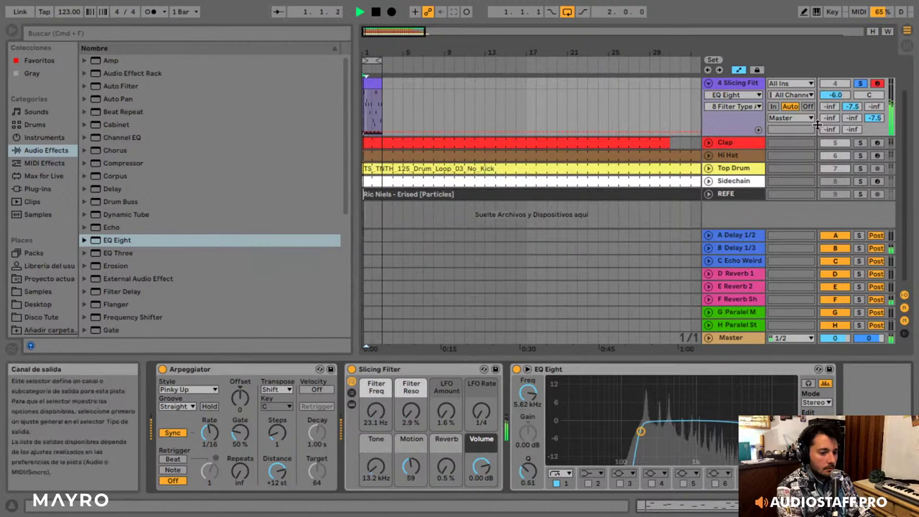
{"action": "left_click", "coordinate": [408, 474]}
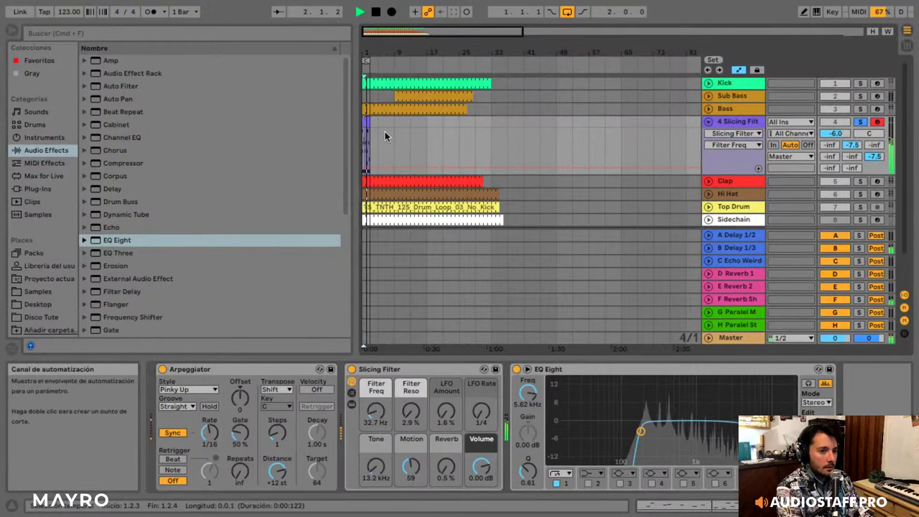
- Duplicate the two-bar melody clip so it fills bars 9 to 27, and unsolo the melody track
{"action": "left_click_drag", "start_coordinate": [366, 133], "coordinate": [415, 133]}
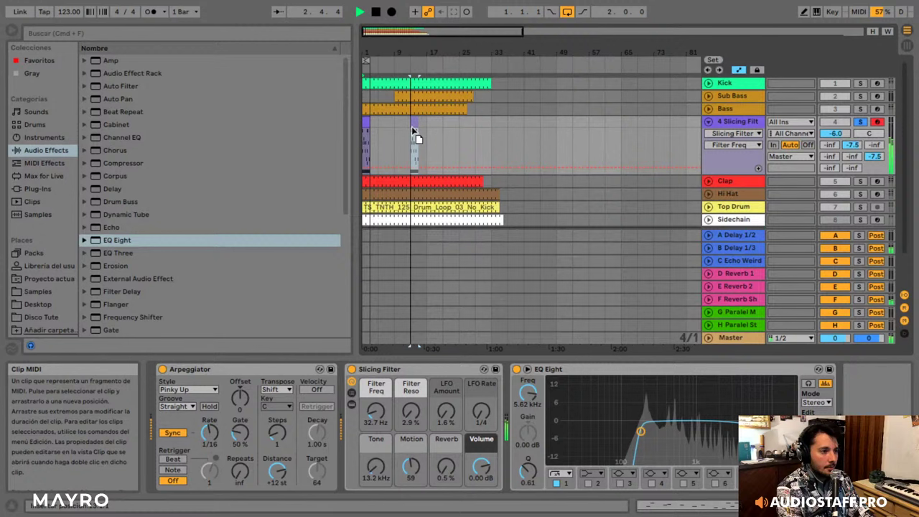
{"action": "left_click_drag", "start_coordinate": [415, 133], "coordinate": [469, 120]}
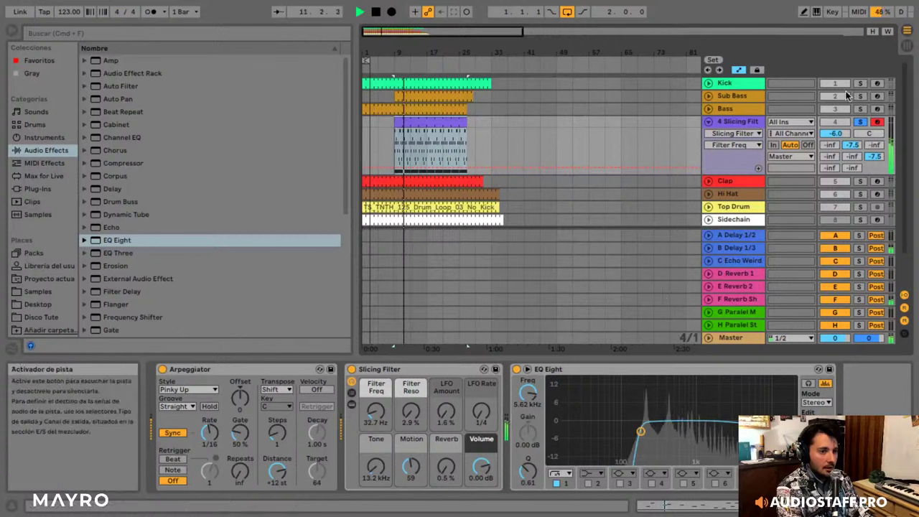
{"action": "left_click", "coordinate": [861, 121]}
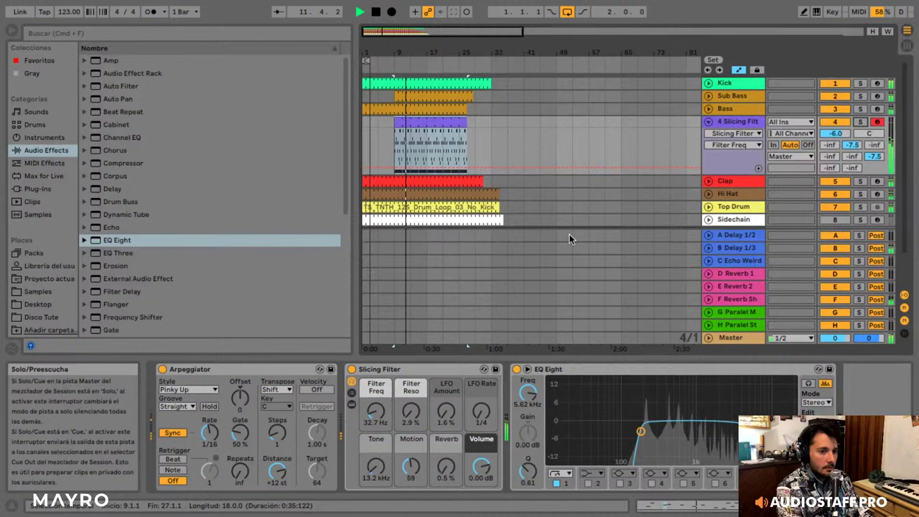
- Lower Filter Freq to 26.0 Hz, enable EQ Eight band 2 as a low shelf at 290 Hz and -7.31 dB, and stop playback
{"action": "left_click_drag", "start_coordinate": [376, 412], "coordinate": [376, 427]}
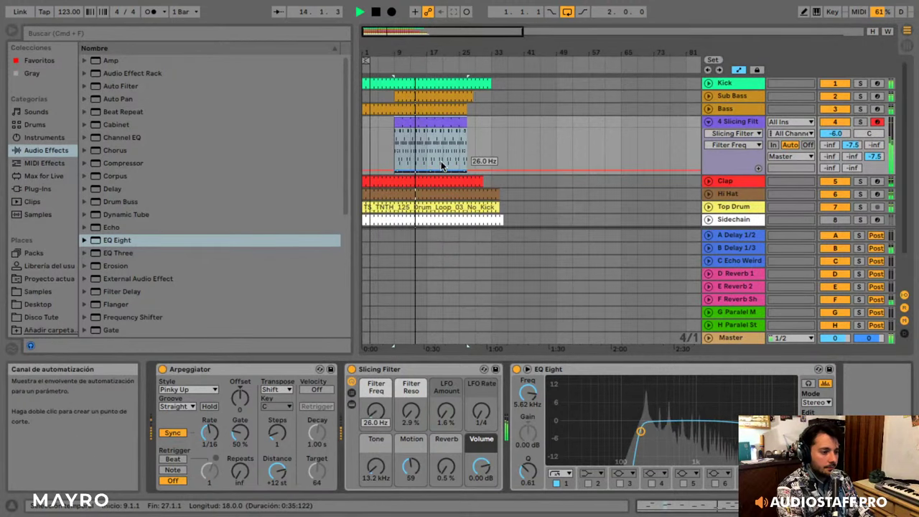
{"action": "left_click", "coordinate": [589, 484]}
{"action": "mouse_move", "coordinate": [647, 435]}
{"action": "left_mouse_down"}
{"action": "mouse_move", "coordinate": [656, 442]}
{"action": "mouse_move", "coordinate": [645, 440]}
{"action": "left_mouse_up"}
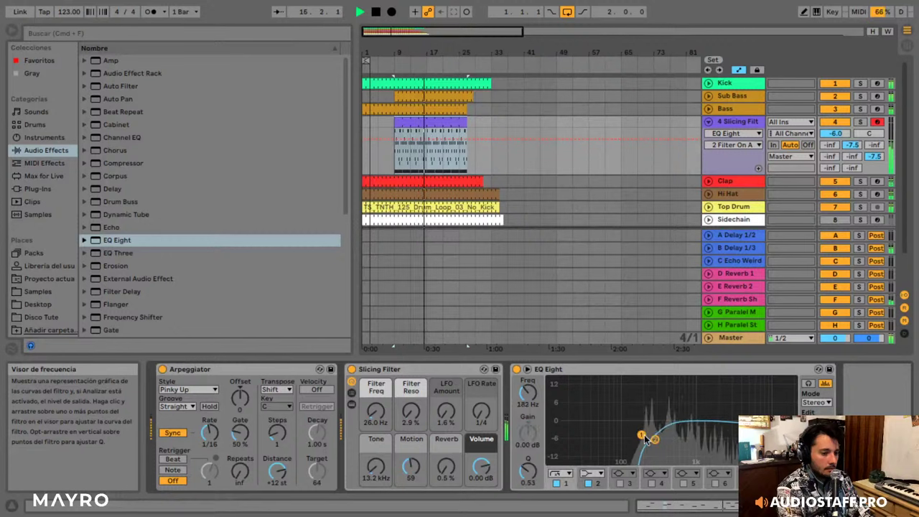
{"action": "key", "text": "space"}
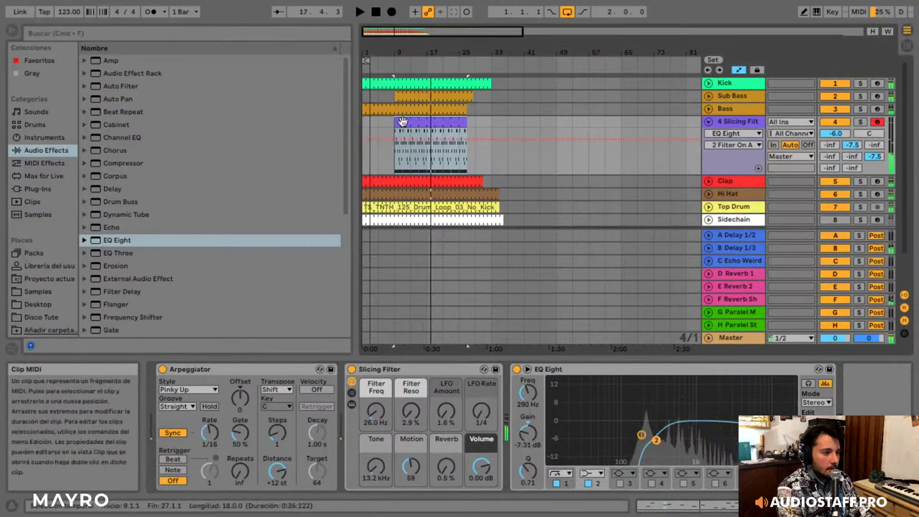
- Move the melody clips to start at bar 1 and play the arrangement with looping off
{"action": "left_click_drag", "start_coordinate": [403, 122], "coordinate": [382, 121]}
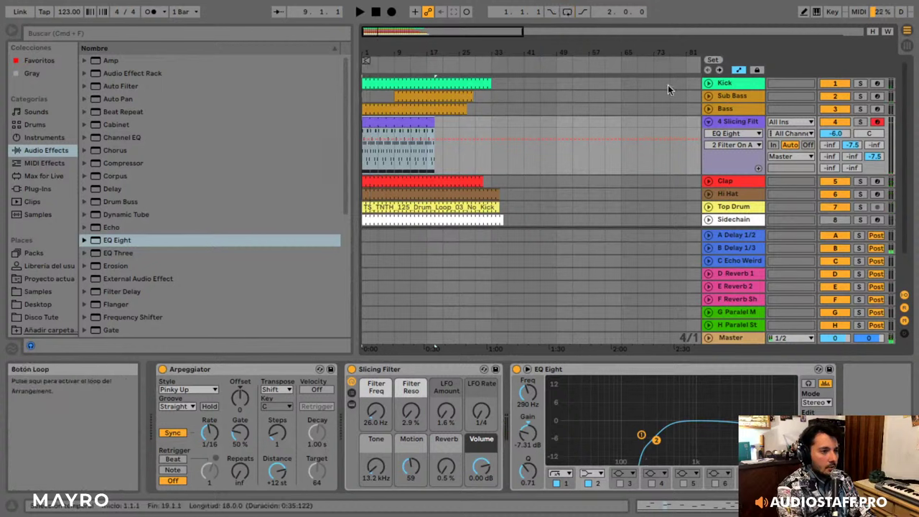
{"action": "left_click", "coordinate": [831, 158]}
{"action": "key", "text": "space"}
- Automate Filter Freq on the melody track with a curve rising up to bar 9 and dropping there to 33.7 Hz
{"action": "right_click", "coordinate": [376, 411]}
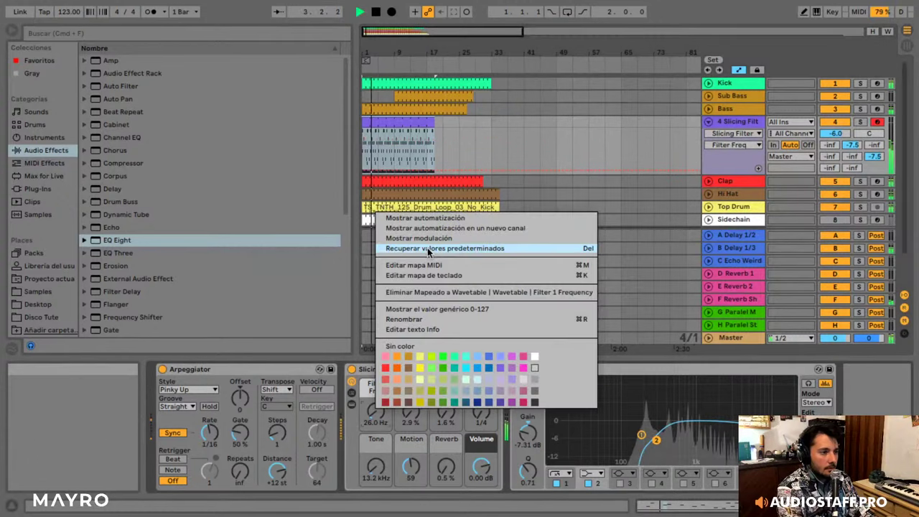
{"action": "left_click", "coordinate": [427, 248]}
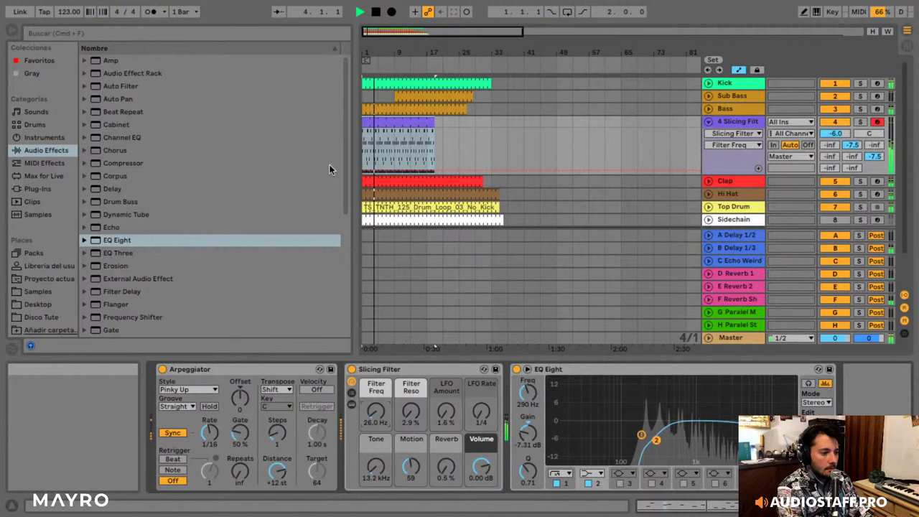
{"action": "left_click_drag", "start_coordinate": [376, 52], "coordinate": [373, 182]}
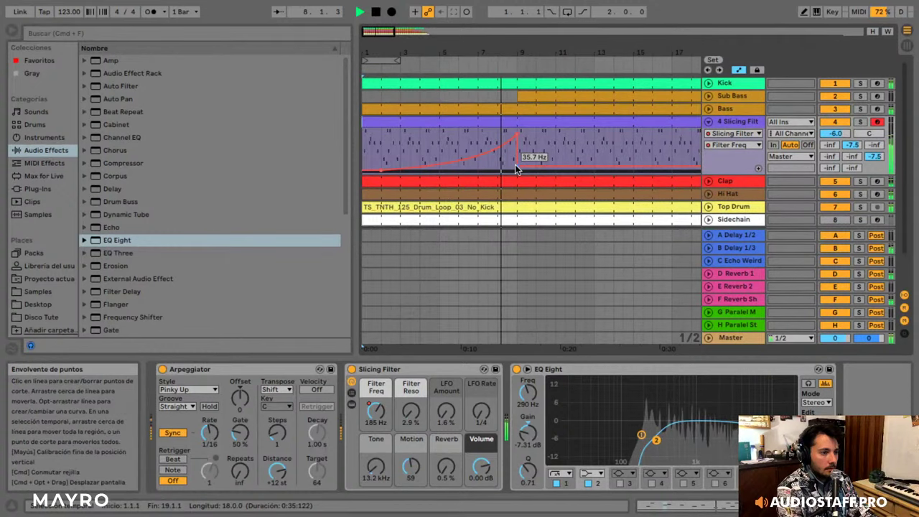
{"action": "left_click_drag", "start_coordinate": [451, 57], "coordinate": [451, 31]}
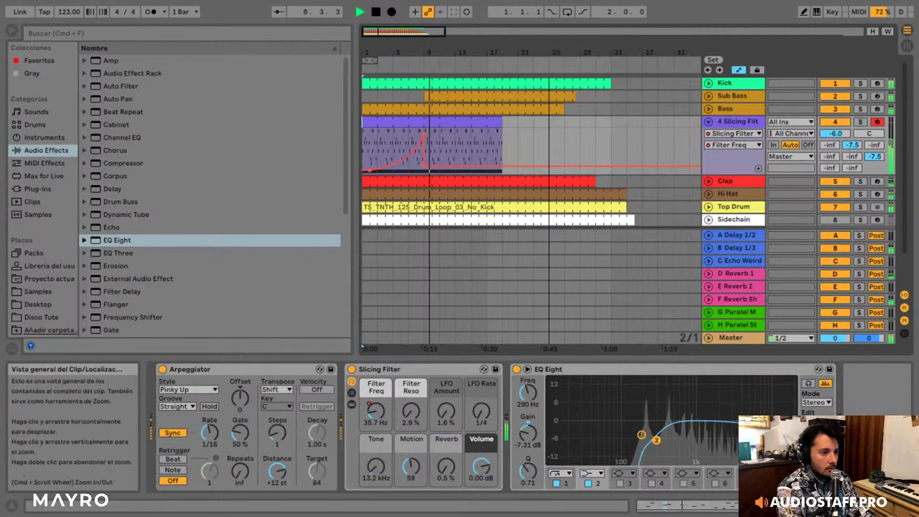
{"action": "left_click_drag", "start_coordinate": [424, 167], "coordinate": [424, 168]}
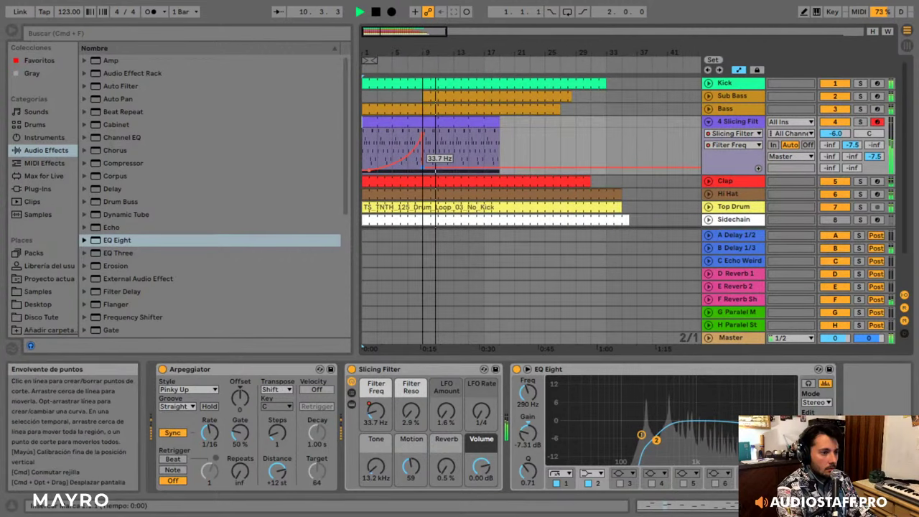
- Lower the melody's B Delay 1/3 send to -13.4, extend its clips to bar 33 and stop playback
{"action": "left_click_drag", "start_coordinate": [853, 145], "coordinate": [853, 149]}
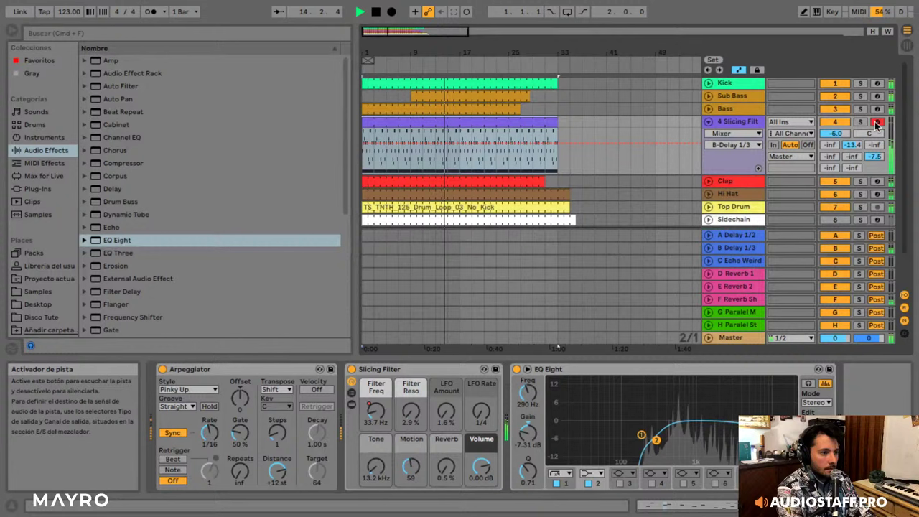
{"action": "left_click", "coordinate": [861, 122]}
{"action": "key", "text": "space"}
- Solo Bass and Sub Bass together, listen to them from bar 9 where the sub bass enters, and clear the solos
{"action": "left_click", "coordinate": [861, 109]}
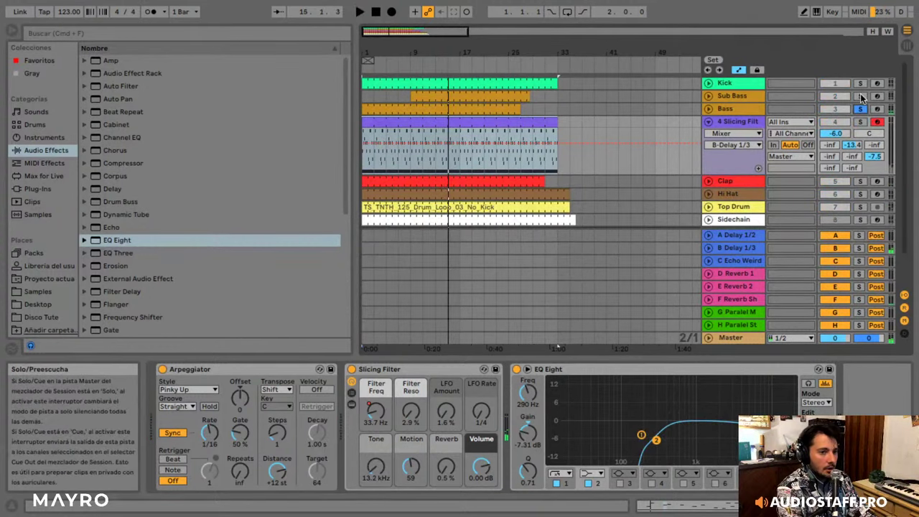
{"action": "left_click", "coordinate": [860, 95], "text": "super"}
{"action": "key", "text": "space"}
{"action": "left_click", "coordinate": [495, 97]}
{"action": "key", "text": "space"}
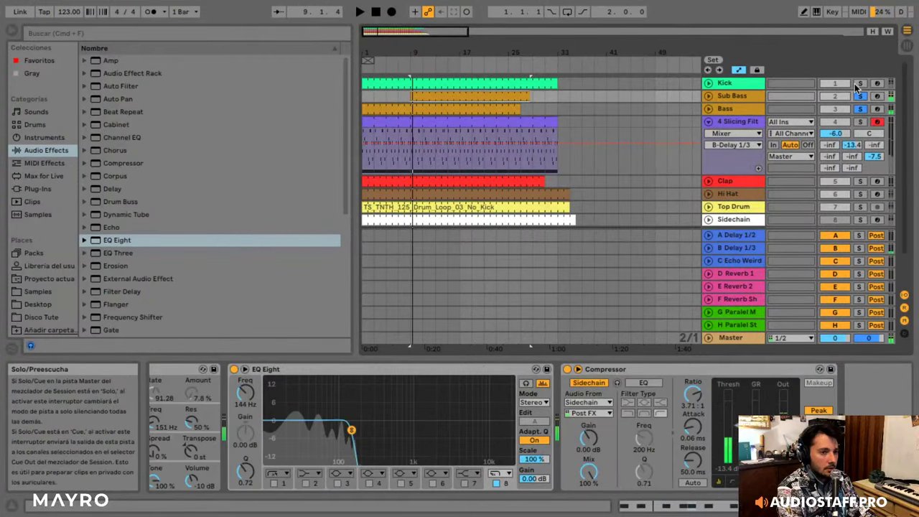
{"action": "left_click", "coordinate": [856, 84]}
{"action": "left_click", "coordinate": [856, 84]}
- Shift the melody's EQ Eight low cut to a lower frequency and set band 2 to 330 Hz and -6.57 dB, checking by playback
{"action": "left_click", "coordinate": [742, 122]}
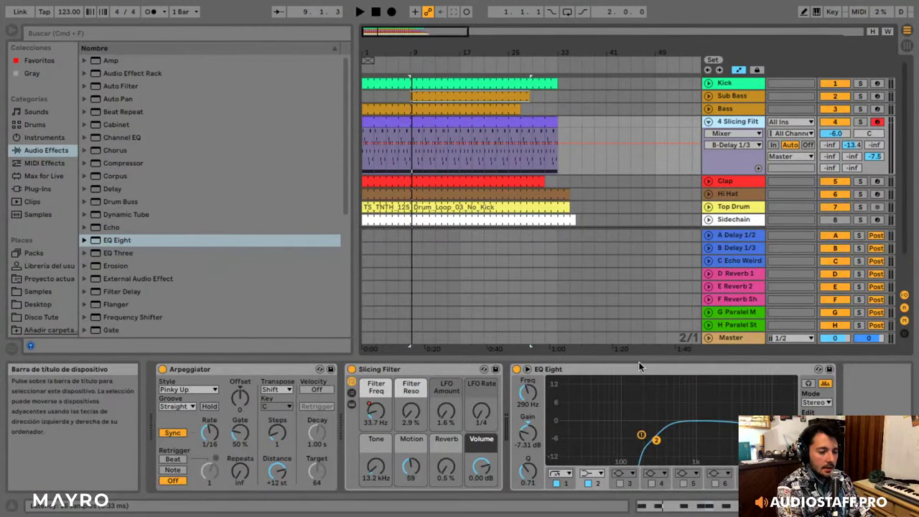
{"action": "left_click_drag", "start_coordinate": [641, 435], "coordinate": [660, 438]}
{"action": "key", "text": "space"}
{"action": "left_click", "coordinate": [657, 440]}
{"action": "key", "text": "space"}
{"action": "key", "text": "space"}
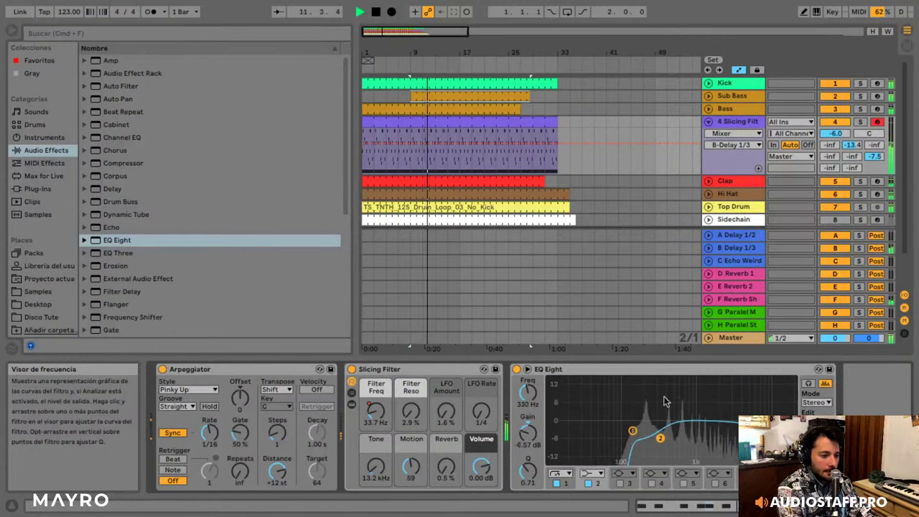
- Fold the Slicing Filter melody track, stop playback and rename the track Arp
{"action": "scroll", "coordinate": [658, 109], "scroll_direction": "down", "scroll_amount": 3}
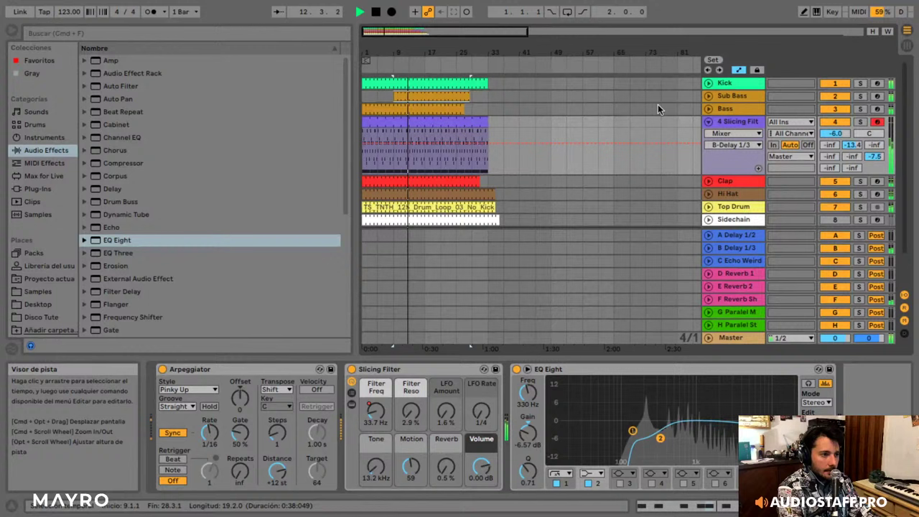
{"action": "left_click", "coordinate": [708, 121]}
{"action": "key", "text": "space"}
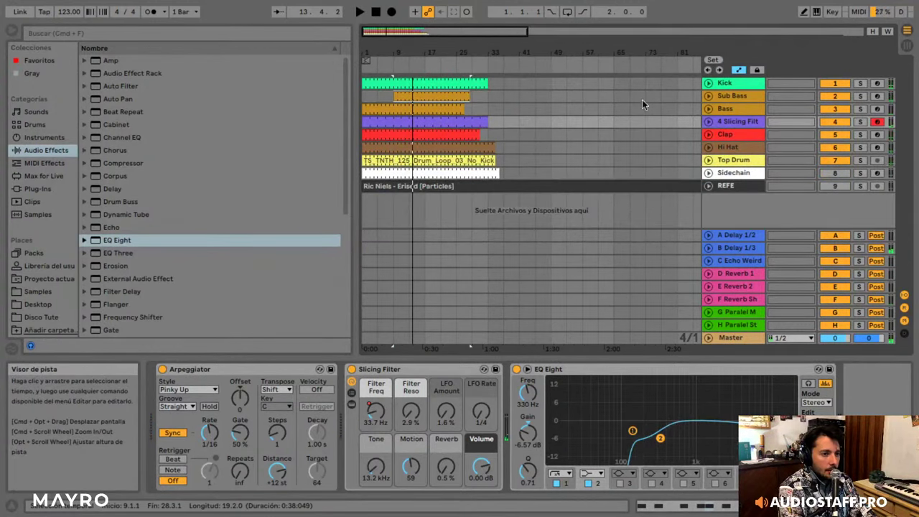
{"action": "left_click", "coordinate": [751, 96]}
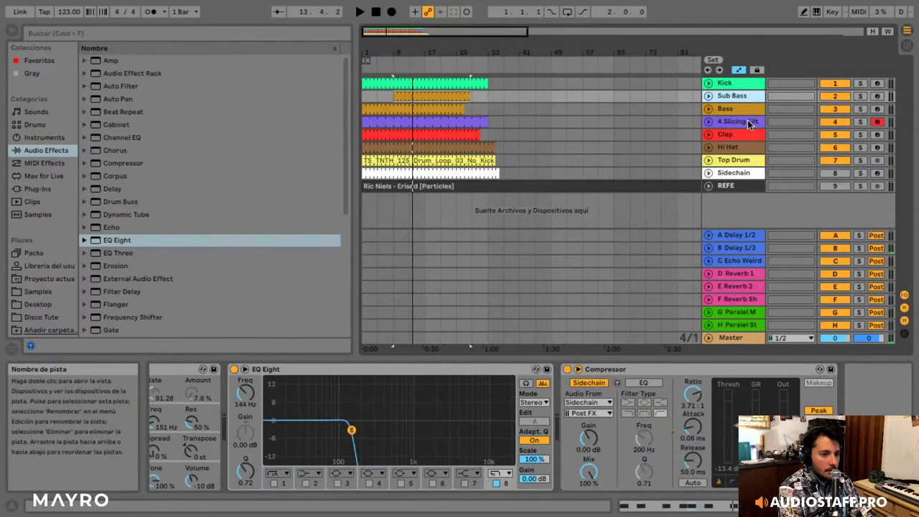
{"action": "right_click", "coordinate": [749, 122]}
{"action": "left_click", "coordinate": [698, 193]}
{"action": "type", "text": "Arp"}
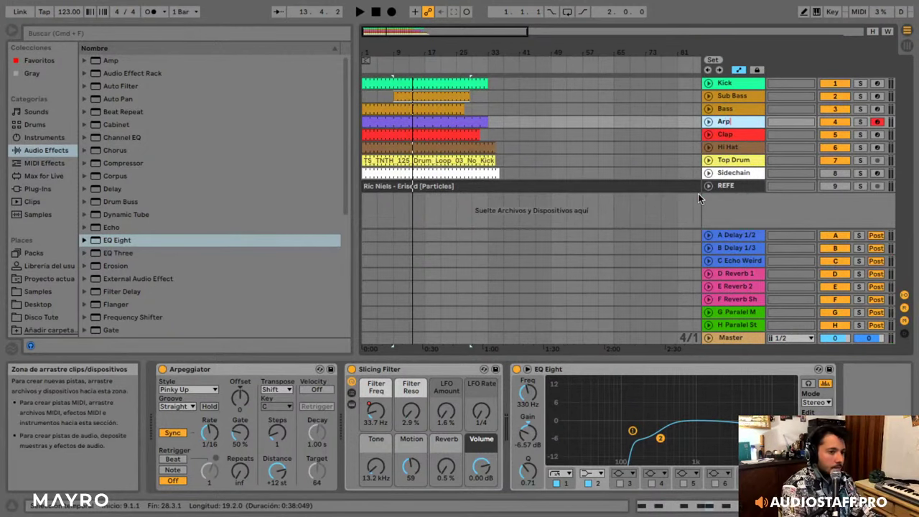
{"action": "left_click", "coordinate": [606, 142]}
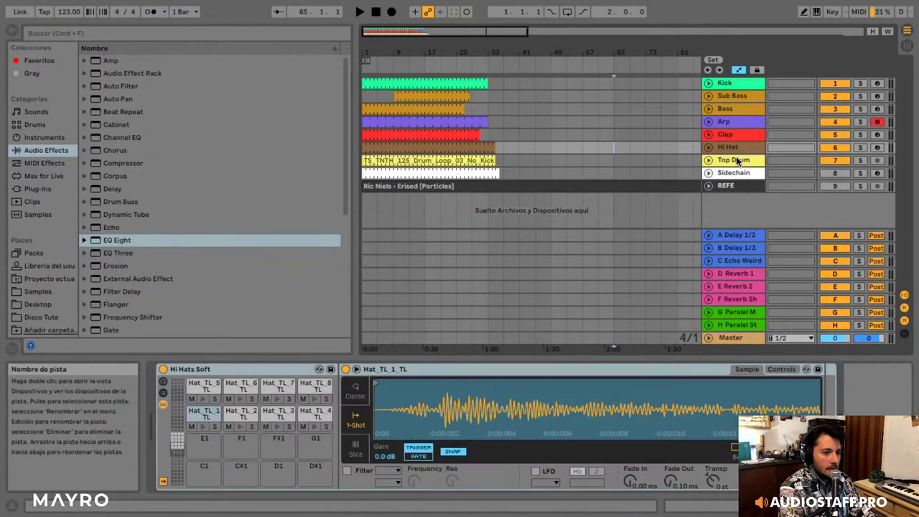
- Enable the arrangement loop at bar 17 and extend it to a length of 4 bars
{"action": "left_click", "coordinate": [738, 159]}
{"action": "left_click_drag", "start_coordinate": [397, 33], "coordinate": [398, 22]}
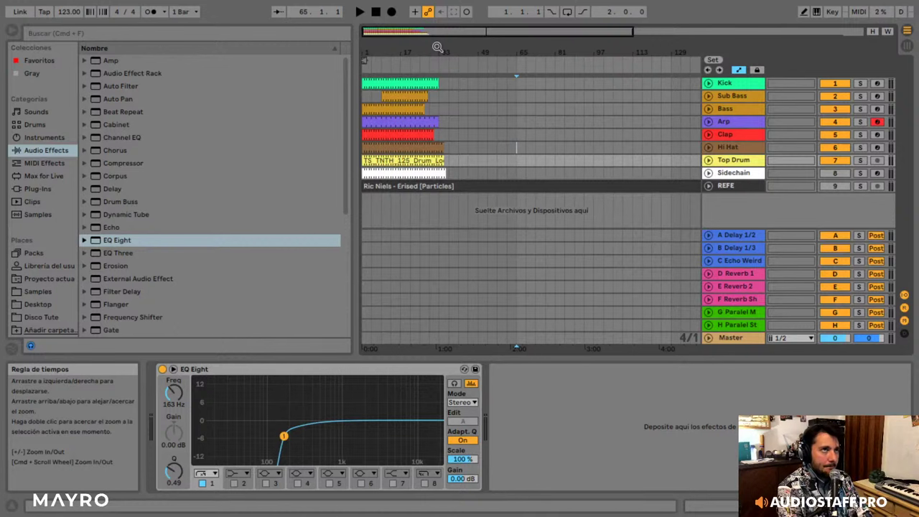
{"action": "left_click_drag", "start_coordinate": [391, 32], "coordinate": [472, 60]}
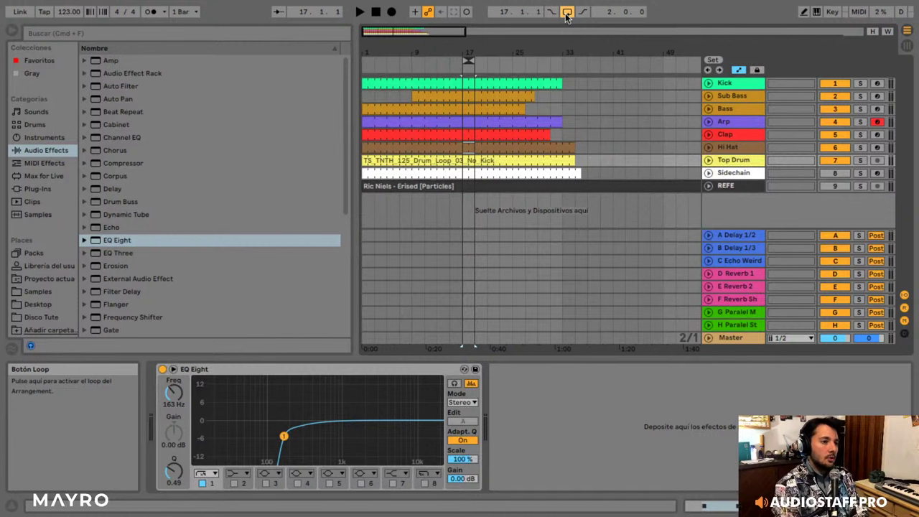
{"action": "left_click", "coordinate": [566, 16]}
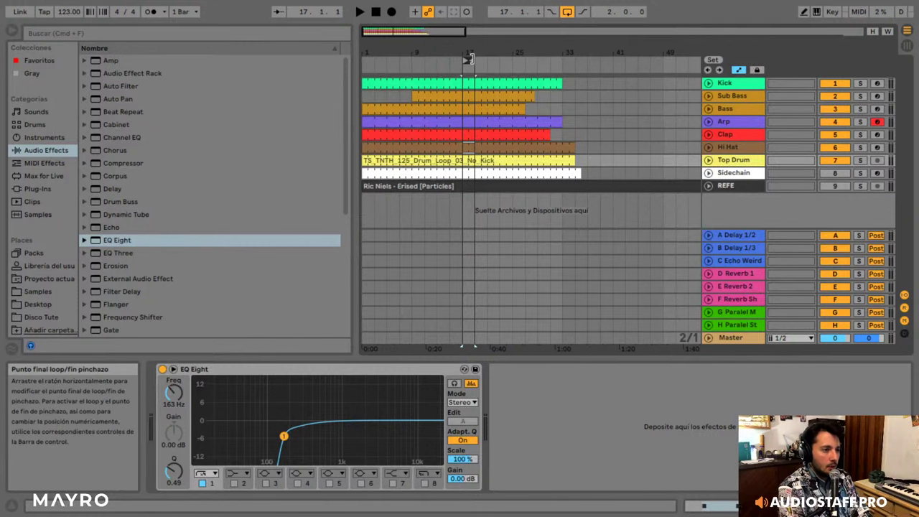
{"action": "left_click_drag", "start_coordinate": [475, 60], "coordinate": [486, 60]}
{"action": "left_click_drag", "start_coordinate": [436, 31], "coordinate": [420, 45]}
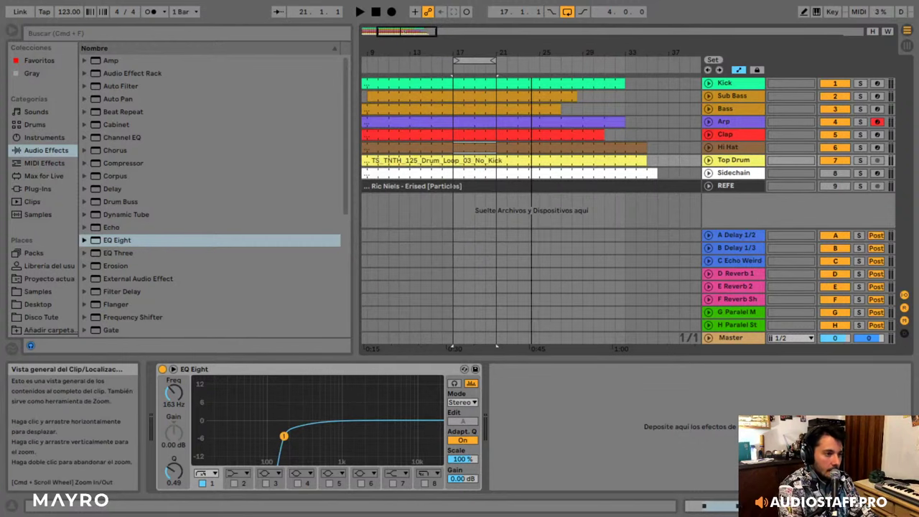
{"action": "left_click_drag", "start_coordinate": [408, 32], "coordinate": [407, 18]}
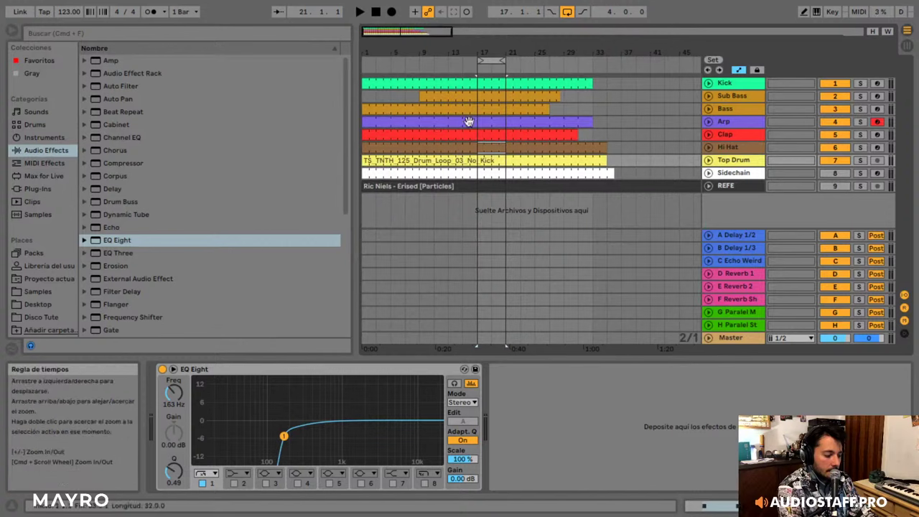
- Freeze the Arp track
{"action": "left_click", "coordinate": [497, 134]}
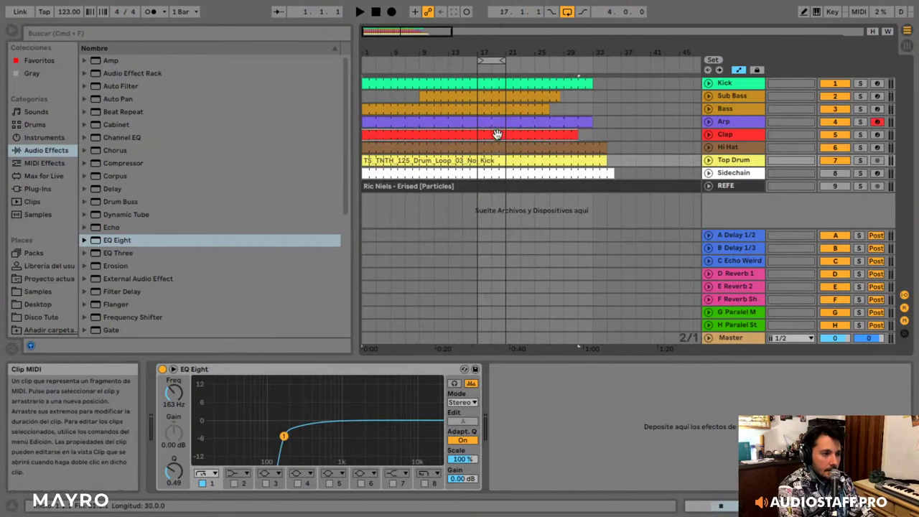
{"action": "left_click", "coordinate": [622, 122]}
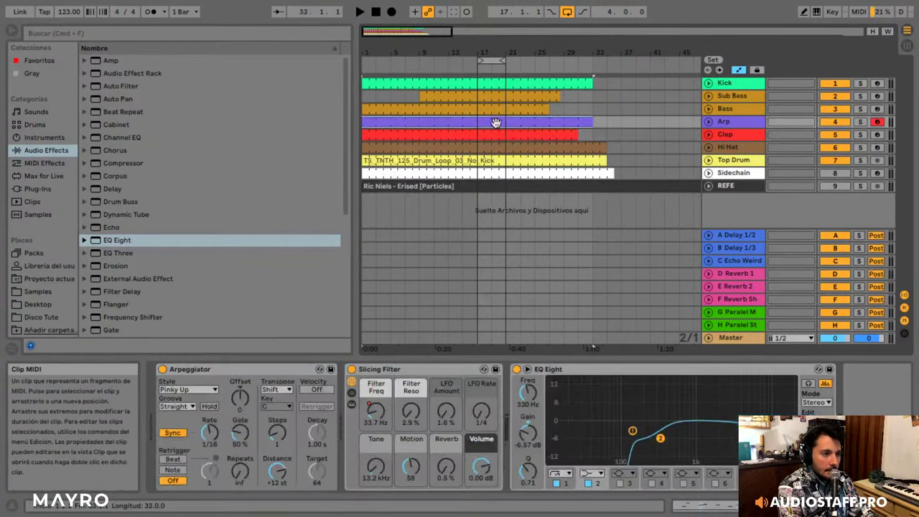
{"action": "left_click", "coordinate": [488, 61]}
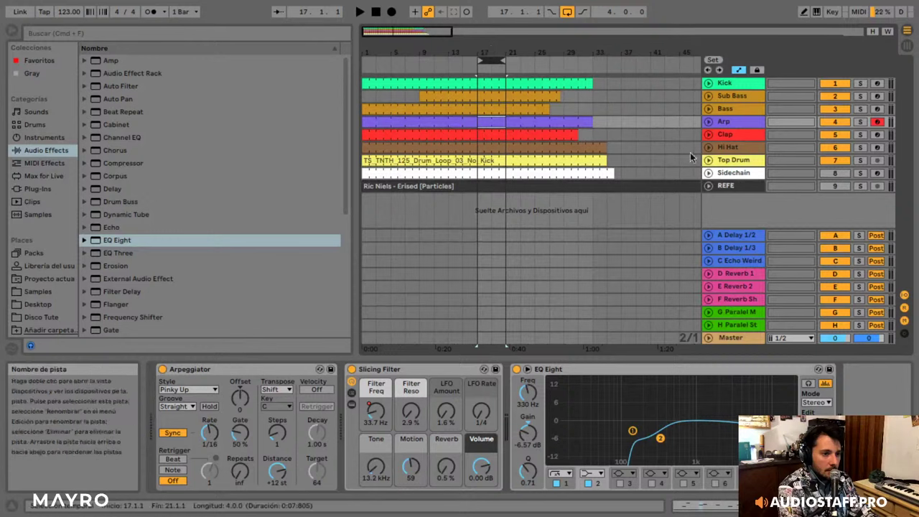
{"action": "left_click", "coordinate": [720, 110]}
{"action": "left_click", "coordinate": [513, 120]}
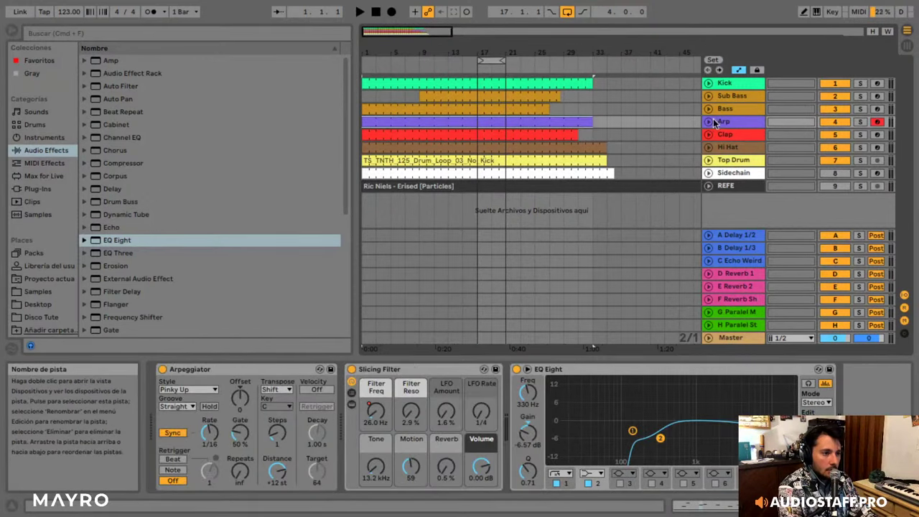
{"action": "right_click", "coordinate": [715, 124]}
{"action": "left_click", "coordinate": [776, 219]}
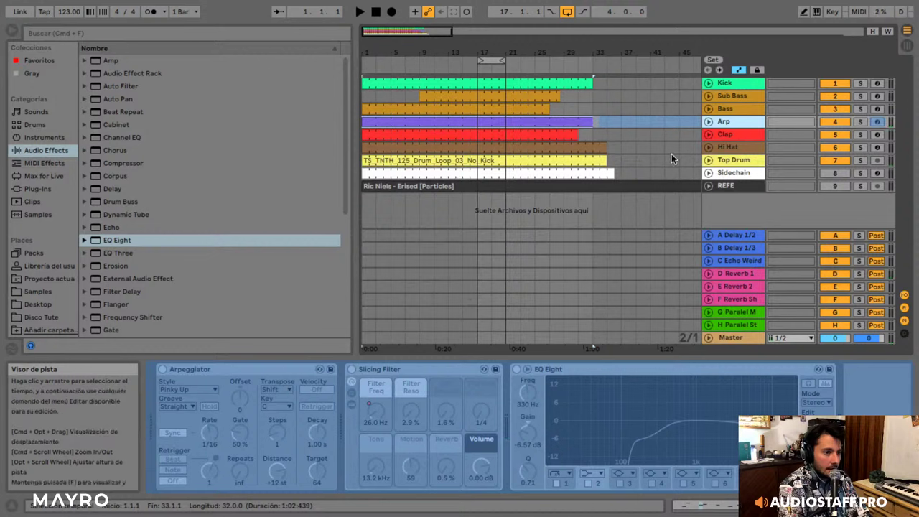
- Unfold the Arp track and insert a new MIDI track directly below it
{"action": "left_click", "coordinate": [708, 122]}
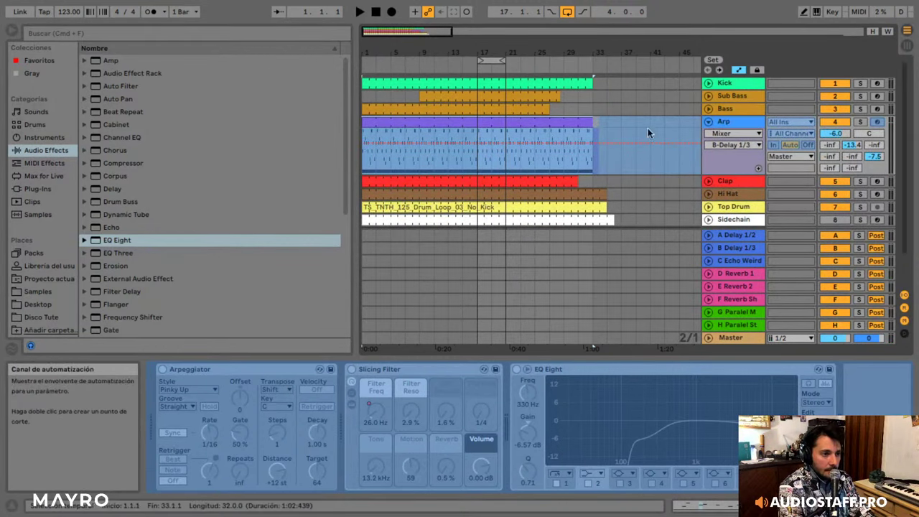
{"action": "left_click", "coordinate": [726, 123]}
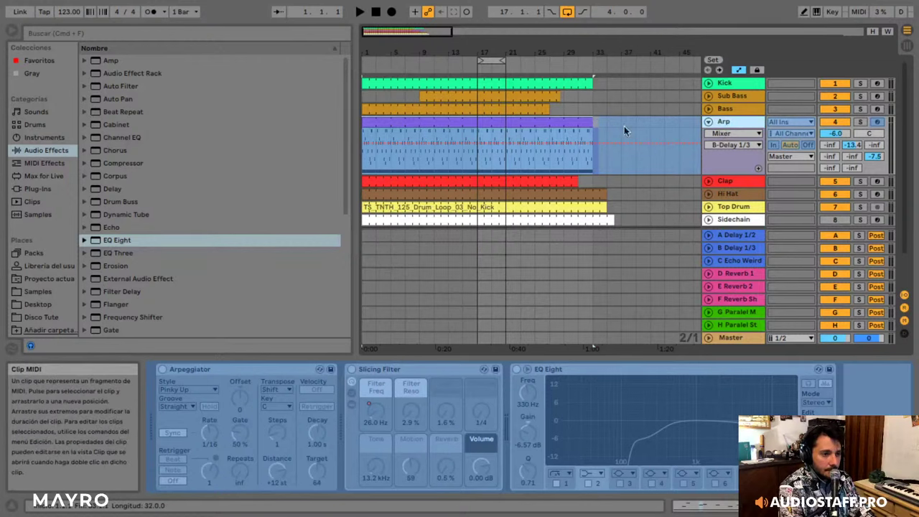
{"action": "right_click", "coordinate": [729, 124]}
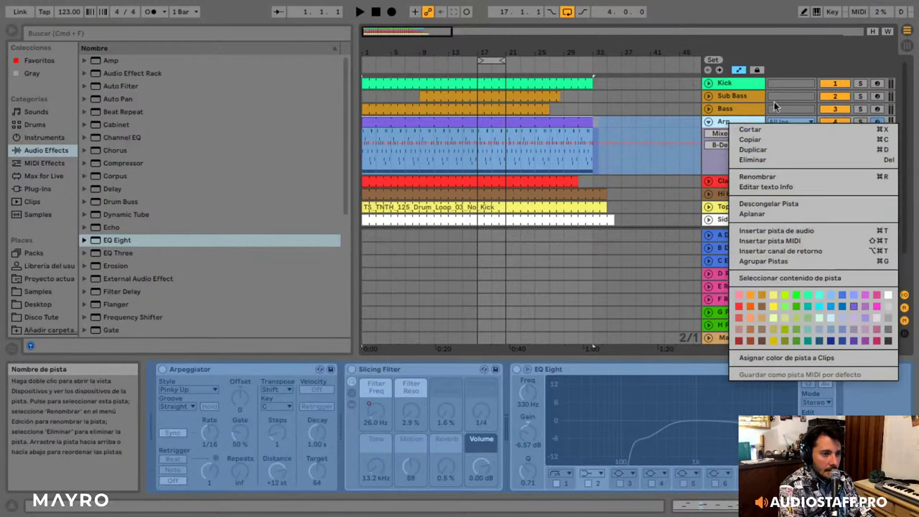
{"action": "left_click", "coordinate": [802, 242]}
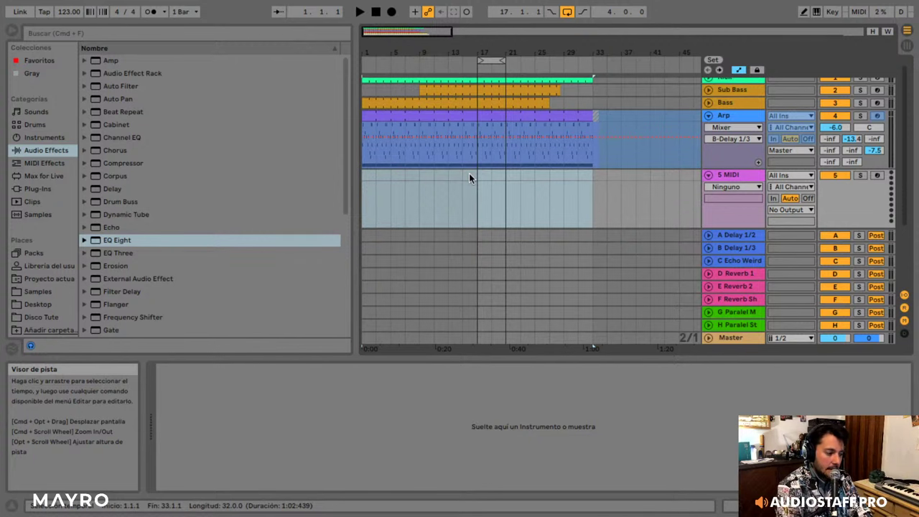
- Collapse the instrument browser's Slicing Filter preset folder and open the Pad presets of Wavetable
{"action": "left_click", "coordinate": [43, 137]}
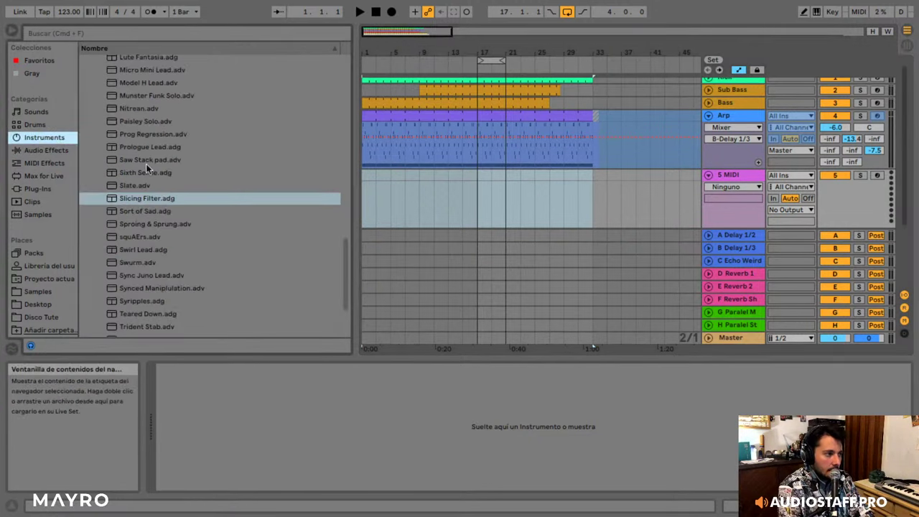
{"action": "left_click", "coordinate": [162, 199]}
{"action": "key", "text": "Left"}
{"action": "key", "text": "Left"}
{"action": "key", "text": "Left"}
{"action": "key", "text": "Left"}
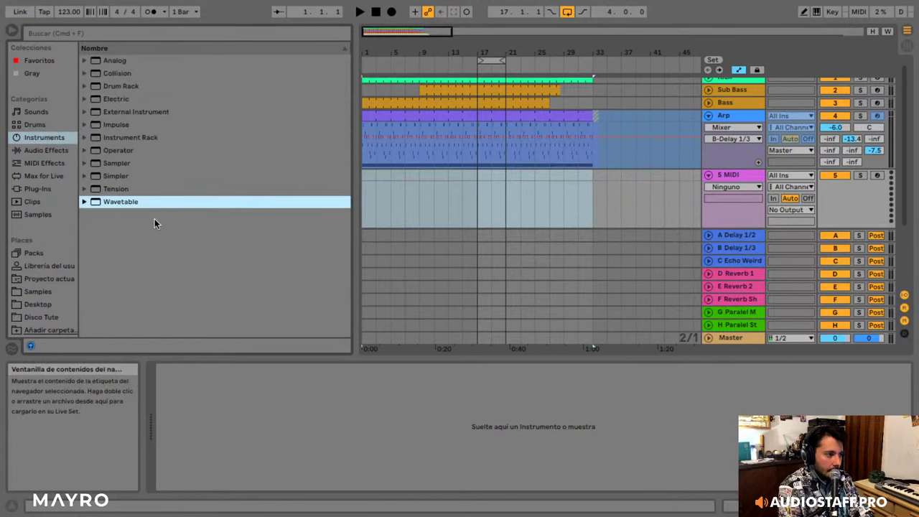
{"action": "key", "text": "Right"}
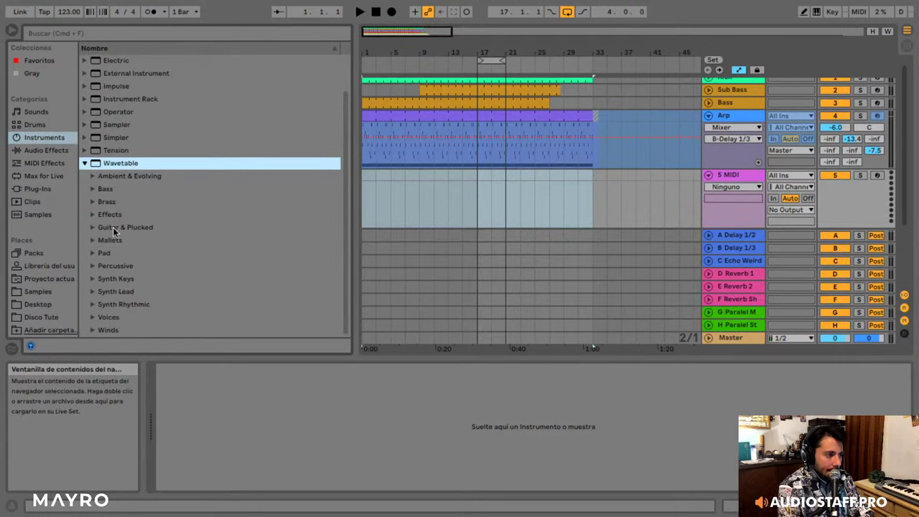
{"action": "left_click", "coordinate": [137, 253]}
{"action": "scroll", "coordinate": [137, 255], "scroll_direction": "down", "scroll_amount": 5}
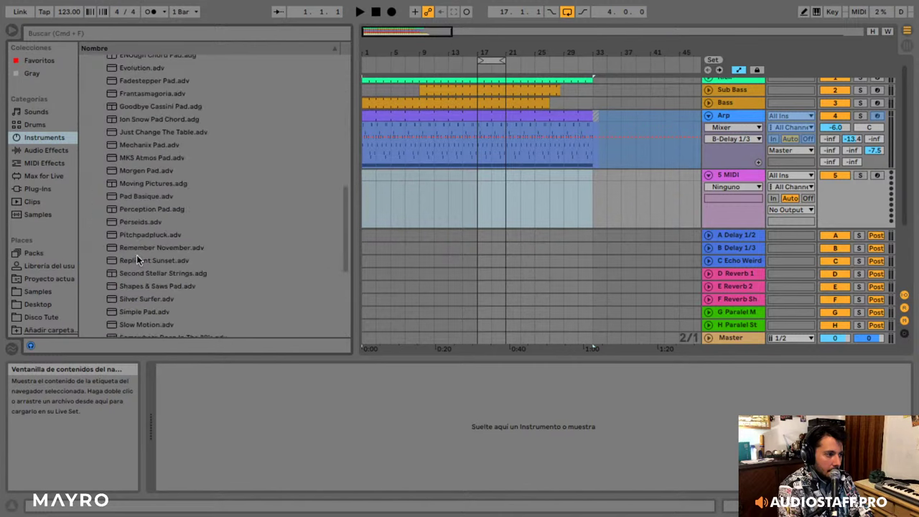
- Audition the Wavetable pad presets one after another, from MKS Atmos Pad through Pad Basique and Pitchpadpluck to Second Stellar Strings
{"action": "left_click", "coordinate": [154, 154]}
{"action": "key", "text": "Down"}
{"action": "key", "text": "Down"}
{"action": "key", "text": "Down"}
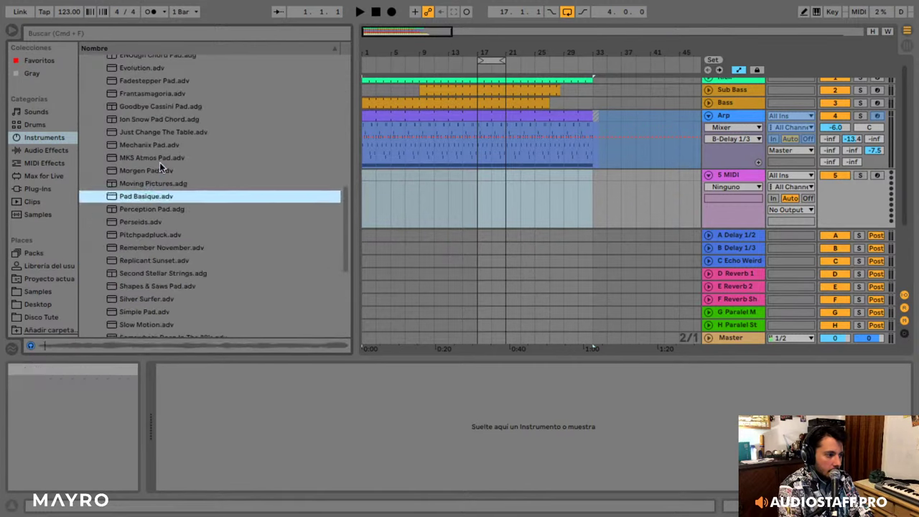
{"action": "scroll", "coordinate": [166, 165], "scroll_direction": "down", "scroll_amount": 4}
{"action": "key", "text": "Down"}
{"action": "key", "text": "Down"}
{"action": "key", "text": "Down"}
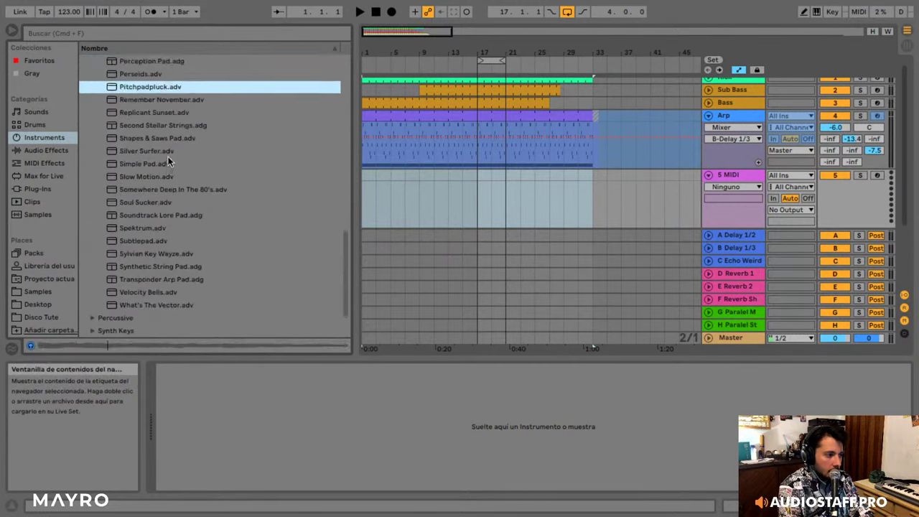
{"action": "scroll", "coordinate": [169, 159], "scroll_direction": "up", "scroll_amount": 2}
{"action": "key", "text": "Down"}
{"action": "key", "text": "Down"}
{"action": "key", "text": "Down"}
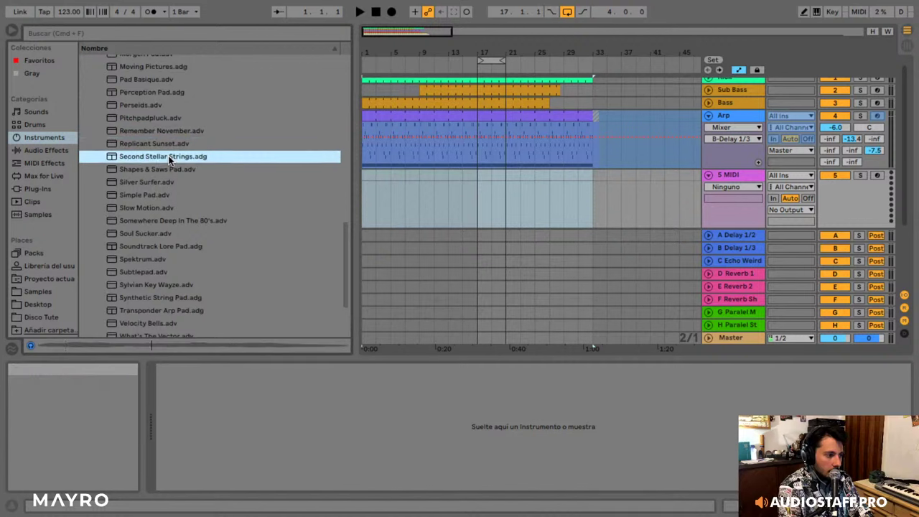
- Load Second Stellar Strings onto the new MIDI track and set the track volume to -6.0 dB
{"action": "left_click", "coordinate": [154, 159]}
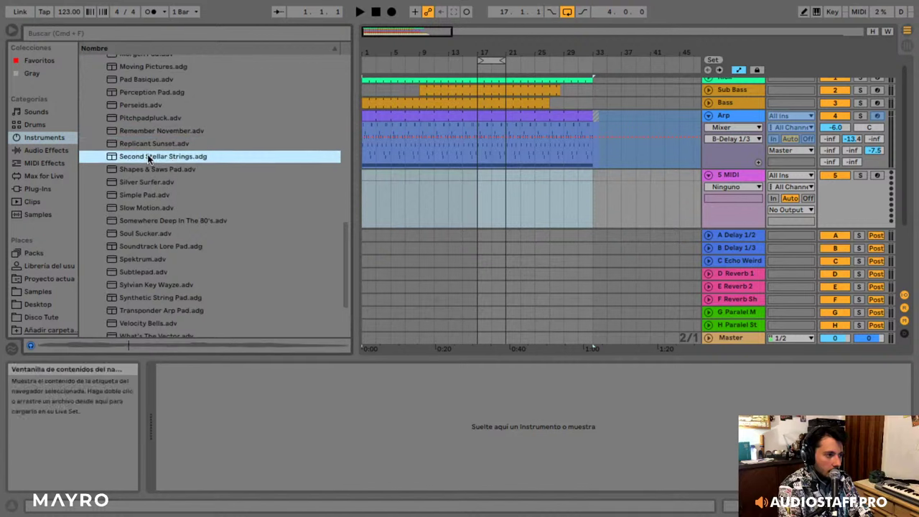
{"action": "left_click_drag", "start_coordinate": [149, 159], "coordinate": [495, 194]}
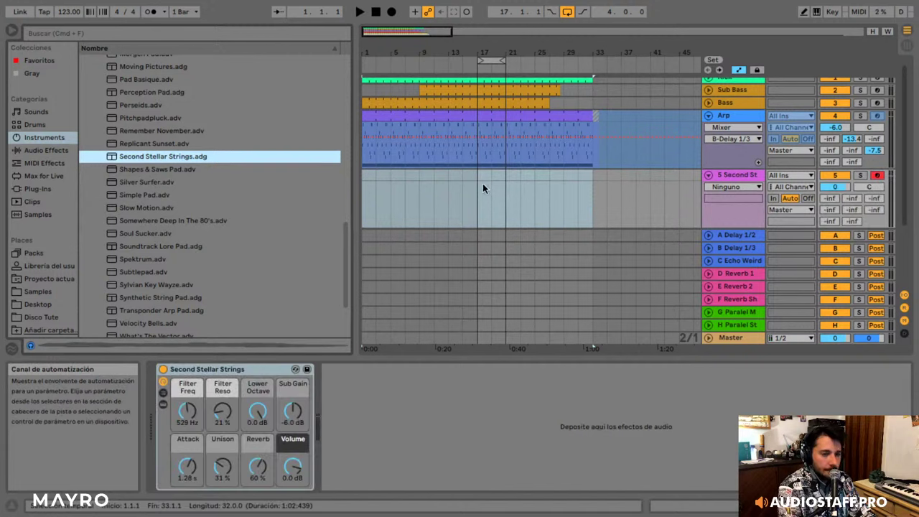
{"action": "left_click_drag", "start_coordinate": [475, 175], "coordinate": [498, 176]}
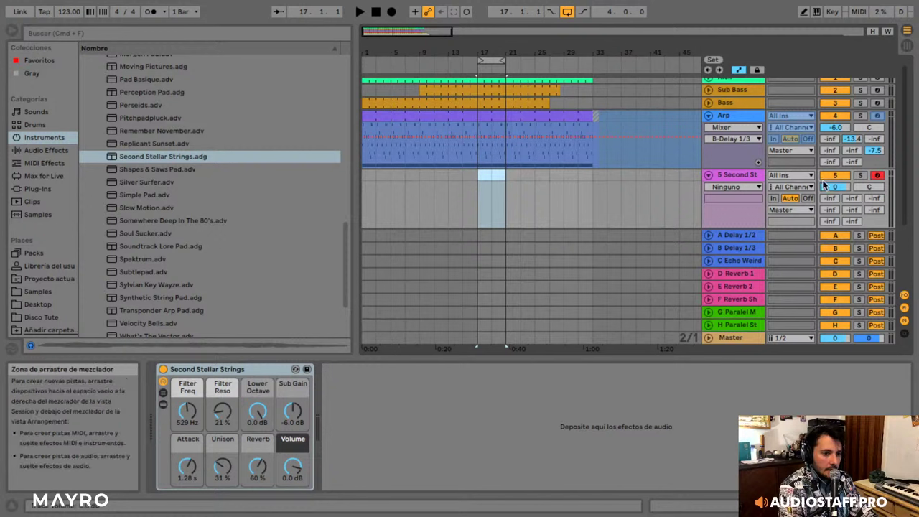
{"action": "left_click_drag", "start_coordinate": [831, 186], "coordinate": [832, 190]}
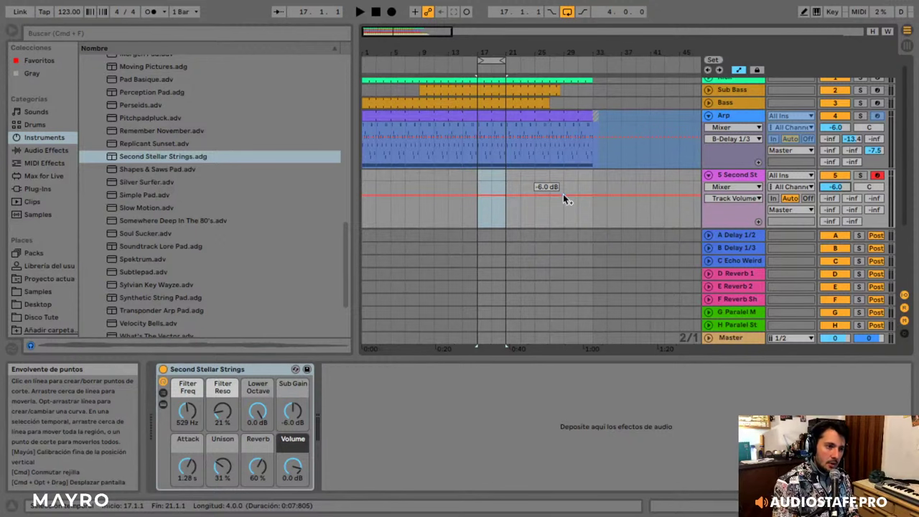
- Insert an empty MIDI clip on the Second Stellar Strings track from bar 17 to bar 21
{"action": "left_click_drag", "start_coordinate": [388, 31], "coordinate": [389, 54]}
{"action": "left_click", "coordinate": [482, 173]}
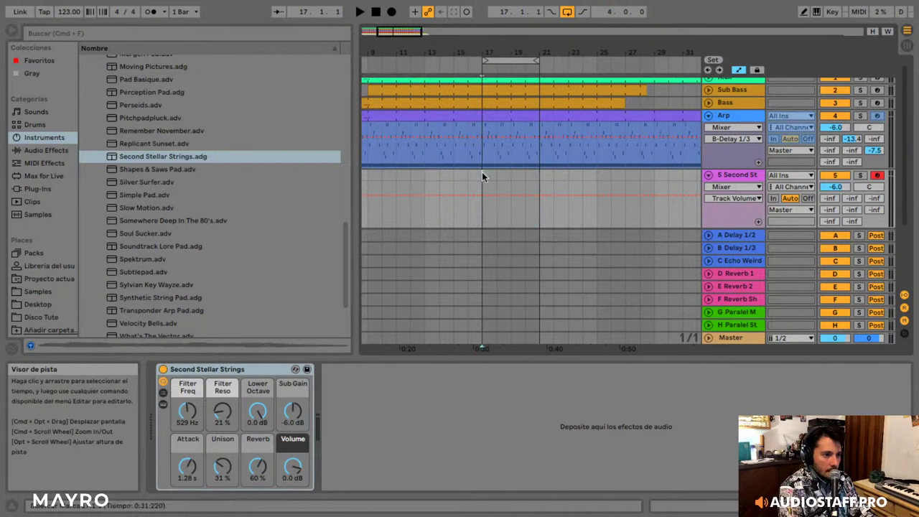
{"action": "left_click_drag", "start_coordinate": [482, 172], "coordinate": [534, 171]}
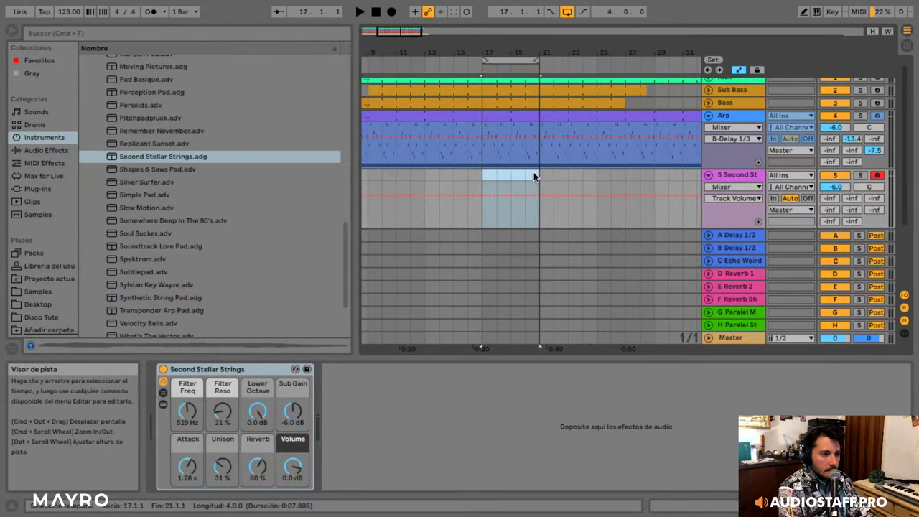
{"action": "right_click", "coordinate": [534, 172]}
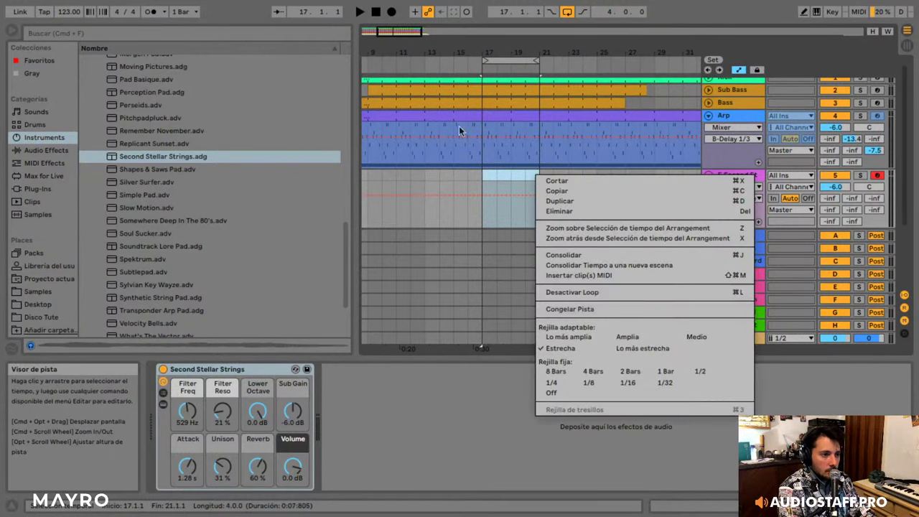
{"action": "left_click", "coordinate": [586, 276]}
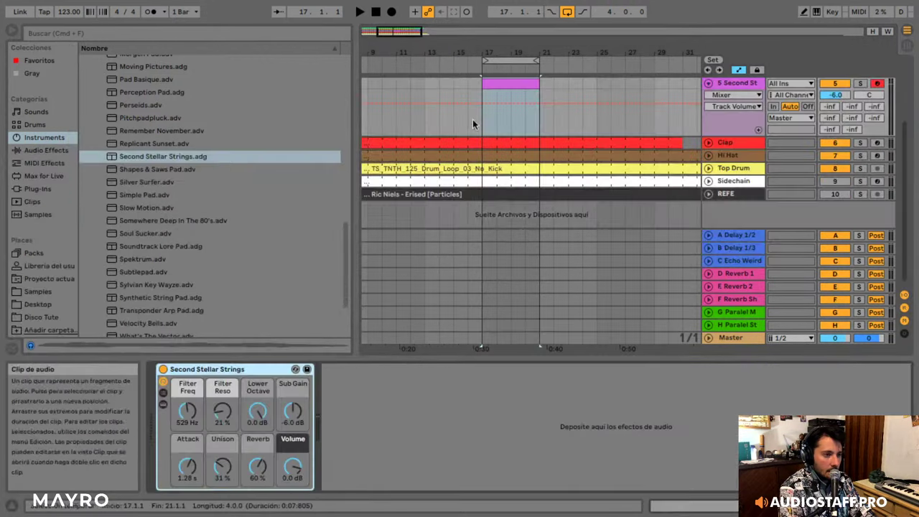
- Draw an A1 note two bars long at the start of the strings clip and solo the track to hear it
{"action": "left_click", "coordinate": [477, 118]}
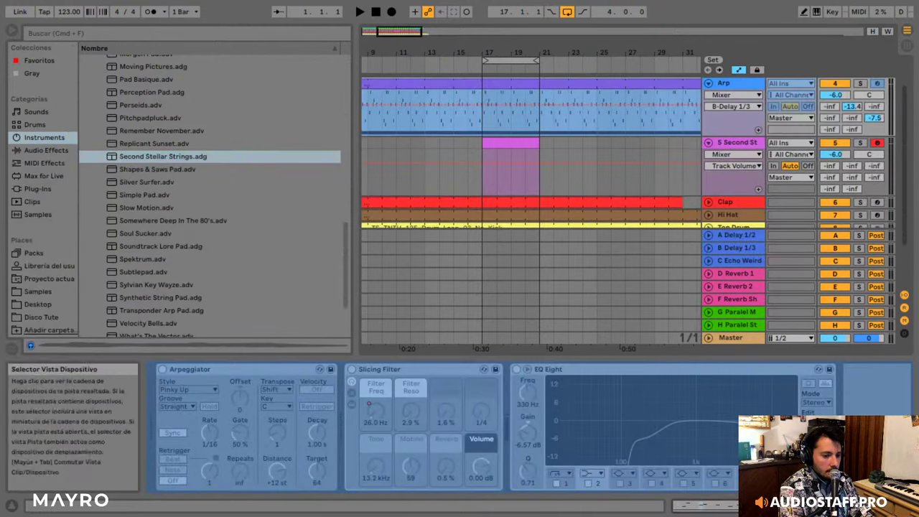
{"action": "double_click", "coordinate": [488, 142]}
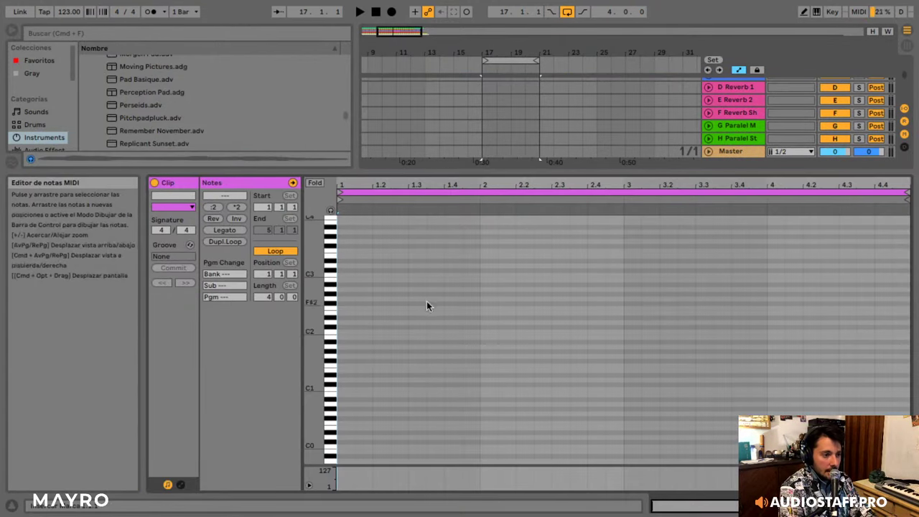
{"action": "double_click", "coordinate": [344, 347]}
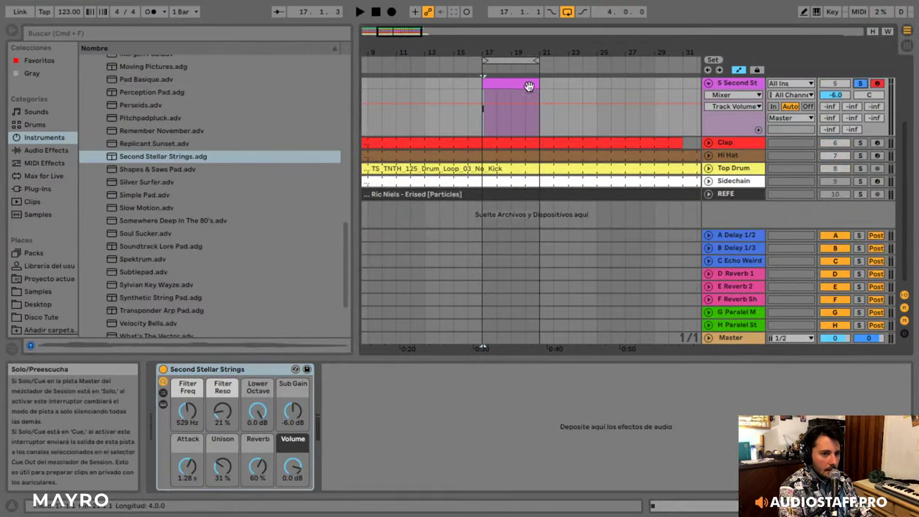
{"action": "left_click", "coordinate": [513, 86]}
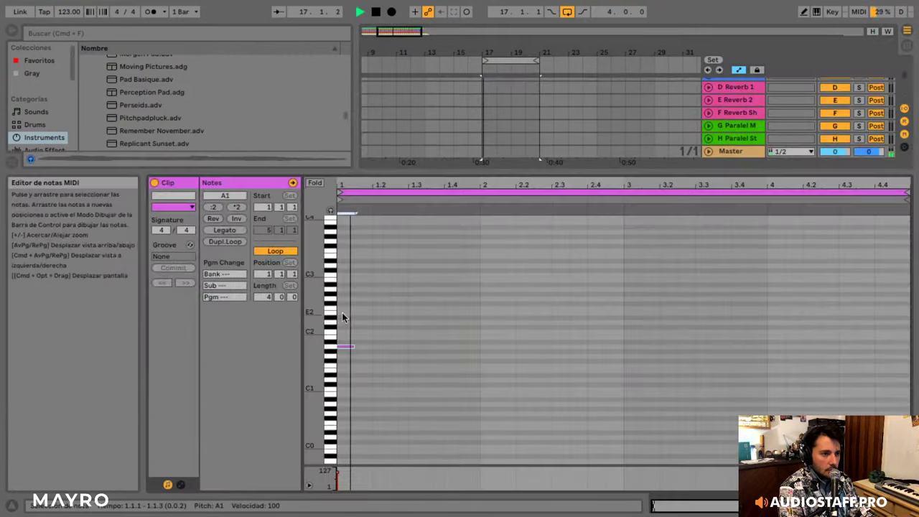
{"action": "double_click", "coordinate": [359, 347]}
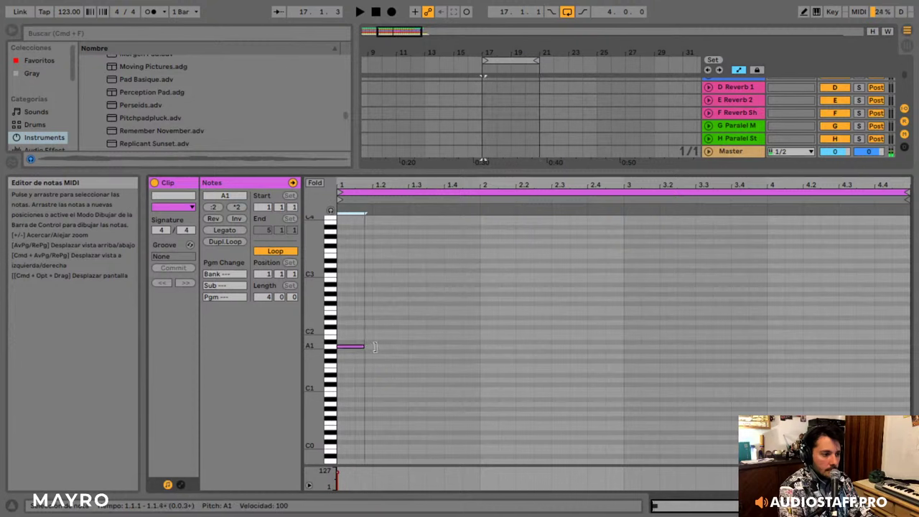
{"action": "left_click_drag", "start_coordinate": [369, 347], "coordinate": [623, 347]}
{"action": "left_click", "coordinate": [404, 350]}
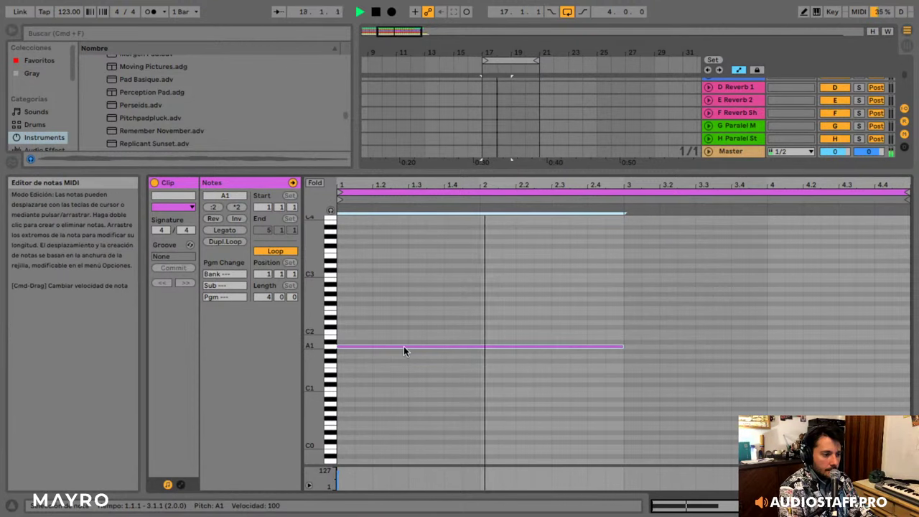
- Copy the two-bar A1 note one octave up to A2 in the strings clip
{"action": "left_click_drag", "start_coordinate": [403, 348], "coordinate": [409, 288]}
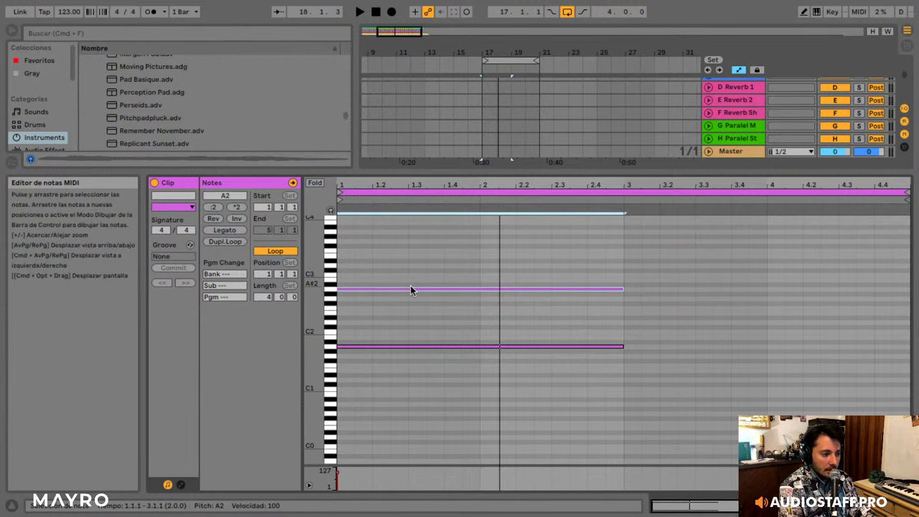
{"action": "mouse_move", "coordinate": [379, 290]}
{"action": "left_mouse_down"}
{"action": "mouse_move", "coordinate": [378, 357]}
{"action": "mouse_move", "coordinate": [380, 288]}
{"action": "left_mouse_up"}
{"action": "left_click", "coordinate": [379, 290]}
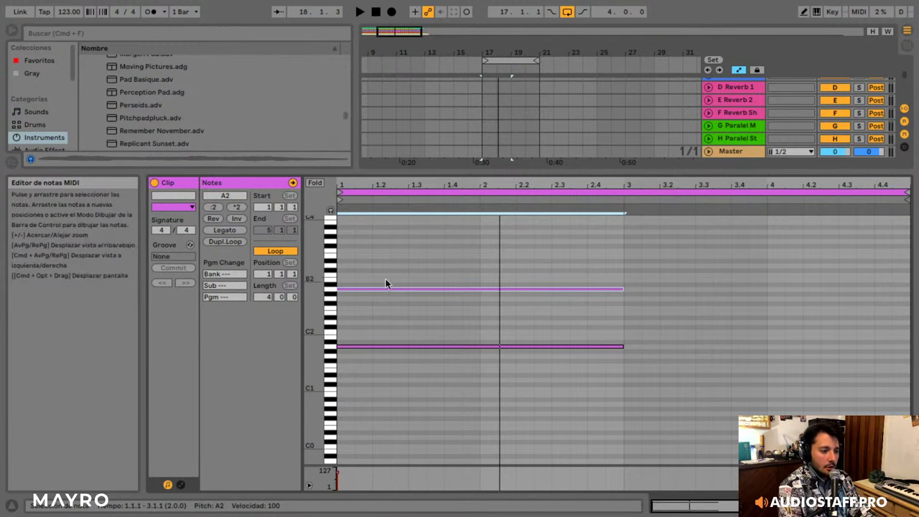
- Raise the Second Stellar Strings Filter Freq to 5.23 kHz while the soloed clip plays
{"action": "key", "text": "space"}
{"action": "key", "text": "shift+Tab"}
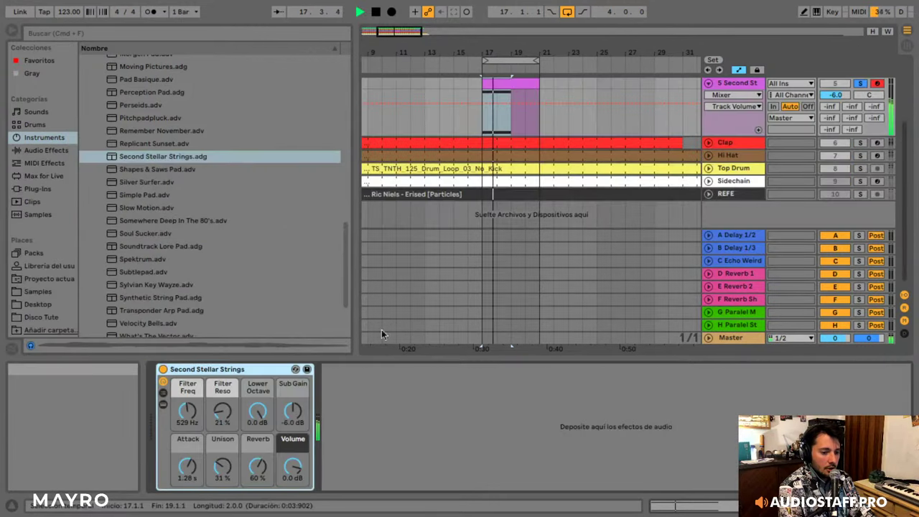
{"action": "left_click_drag", "start_coordinate": [186, 412], "coordinate": [185, 385]}
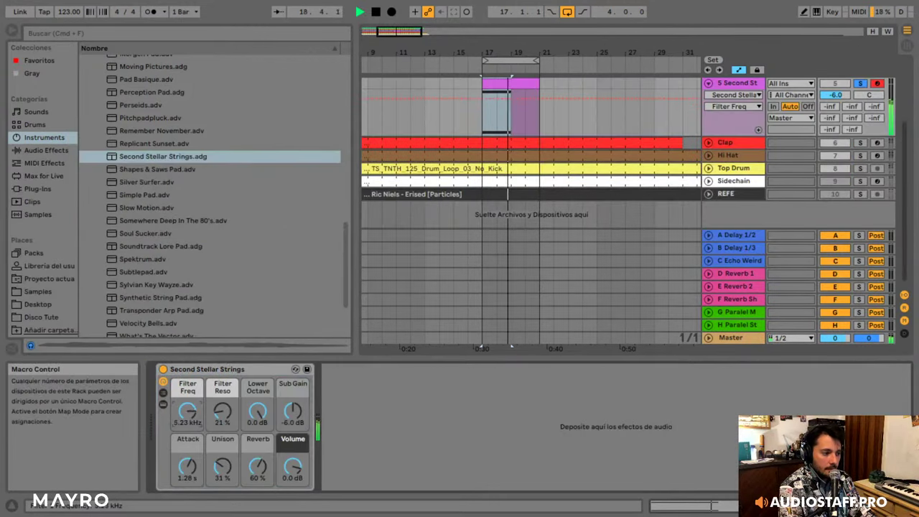
{"action": "key", "text": "space"}
{"action": "left_click", "coordinate": [525, 86]}
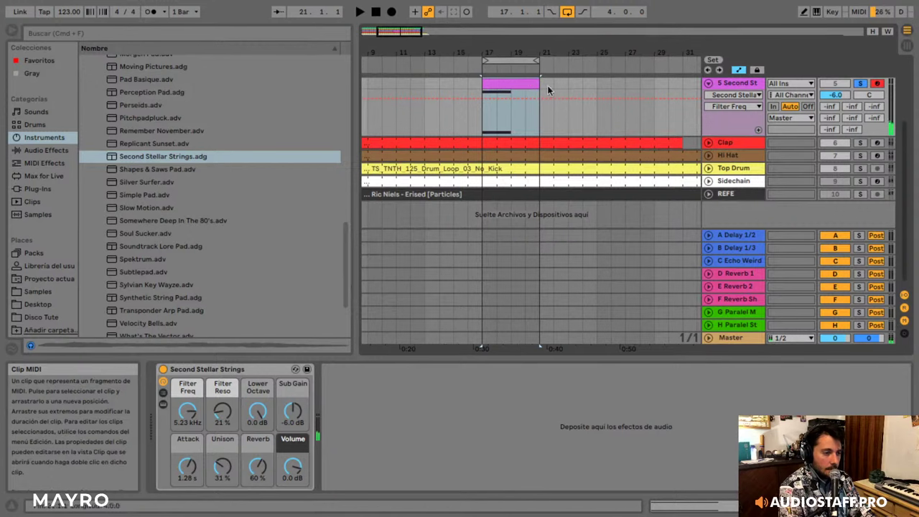
- Play the strings with the full mix, raise their D Reverb 1 send to about -5.6 dB, and solo them again
{"action": "scroll", "coordinate": [826, 122], "scroll_direction": "up", "scroll_amount": 2}
{"action": "left_click", "coordinate": [861, 126]}
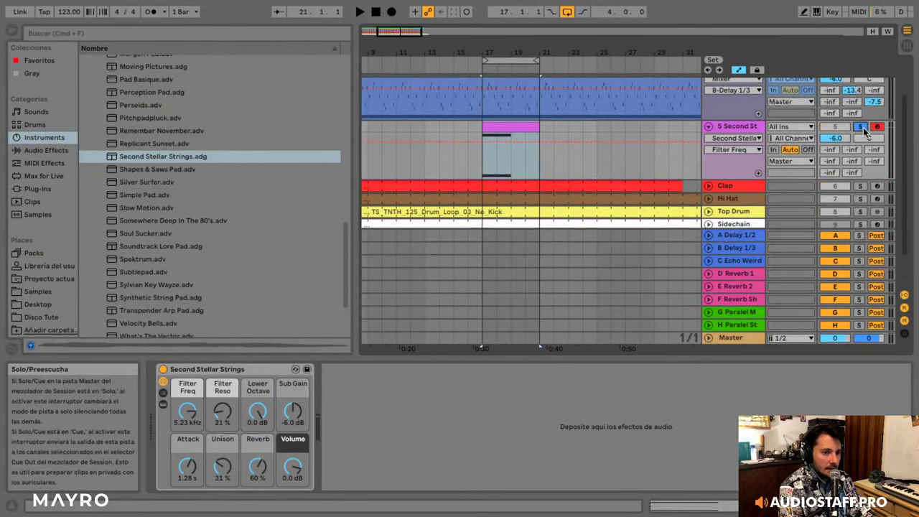
{"action": "key", "text": "space"}
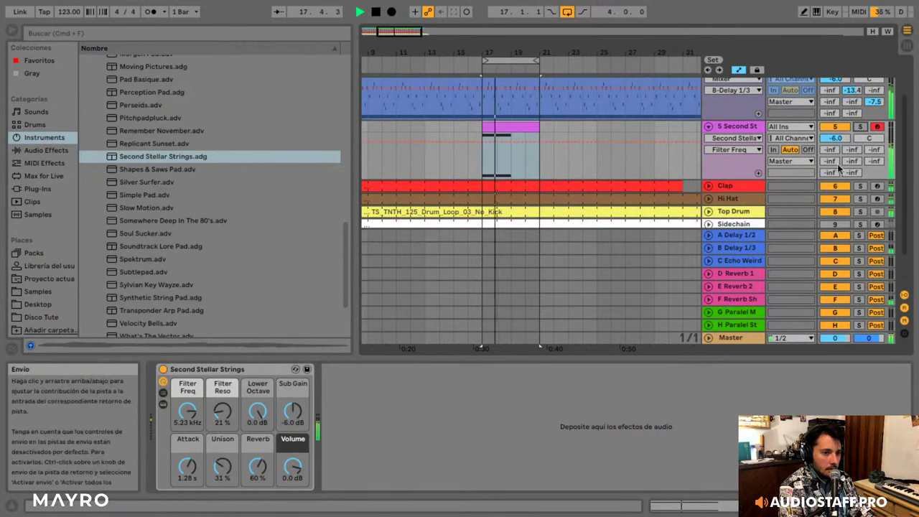
{"action": "left_click_drag", "start_coordinate": [831, 162], "coordinate": [831, 111]}
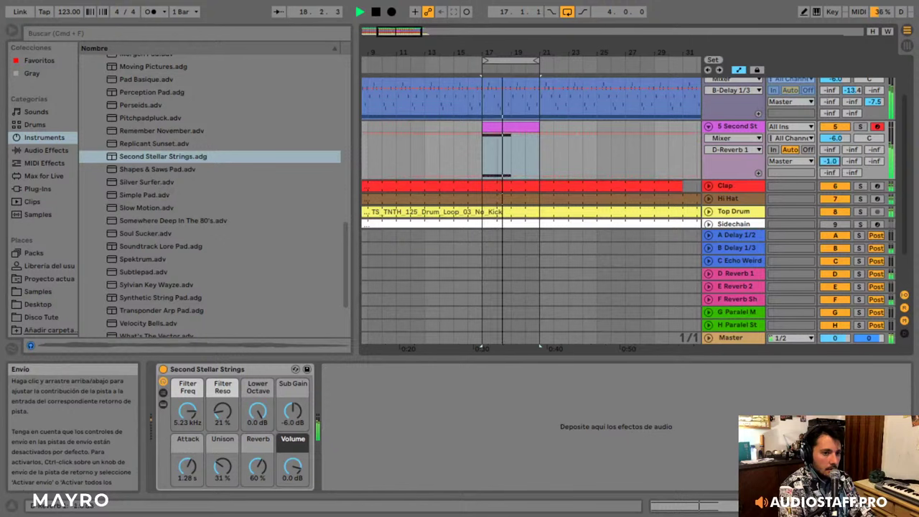
{"action": "left_click", "coordinate": [861, 126]}
{"action": "key", "text": "space"}
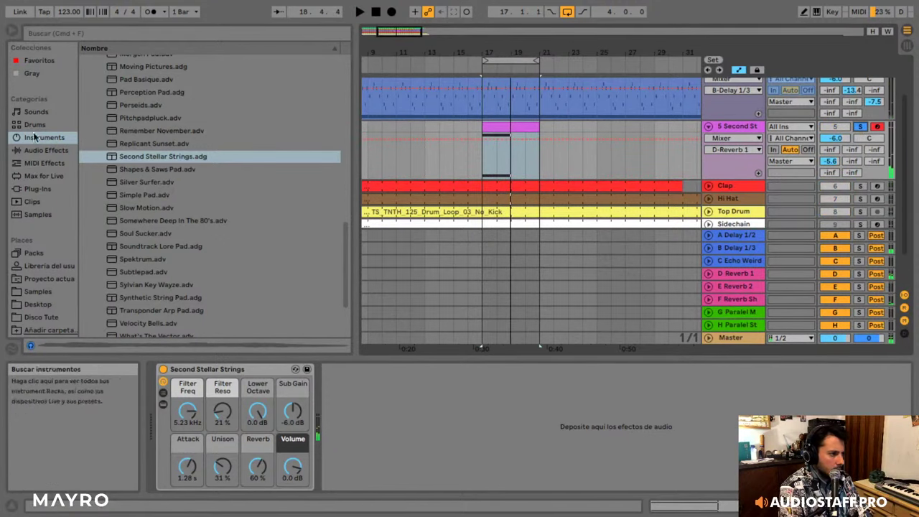
- Replace the strings instrument with the Shapes & Saws Pad preset and play it soloed
{"action": "left_click", "coordinate": [157, 169]}
{"action": "left_click", "coordinate": [153, 169]}
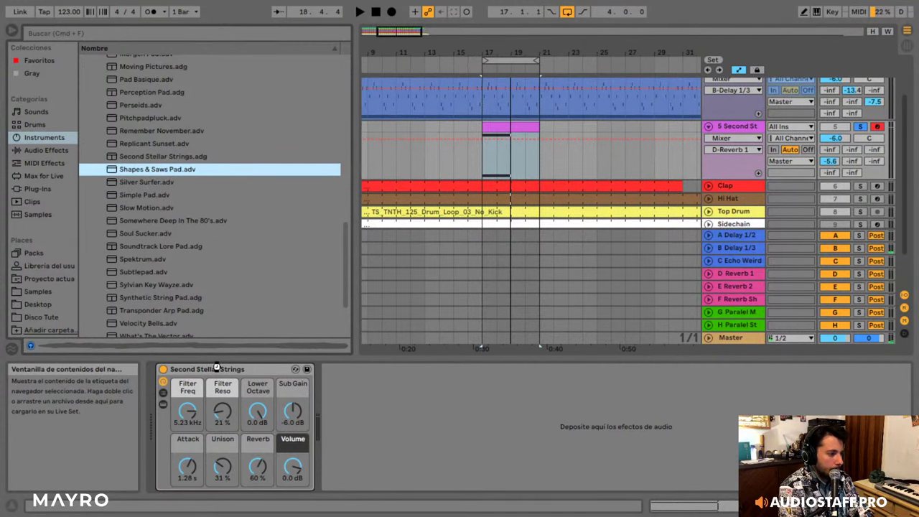
{"action": "key", "text": "space"}
{"action": "key", "text": "space"}
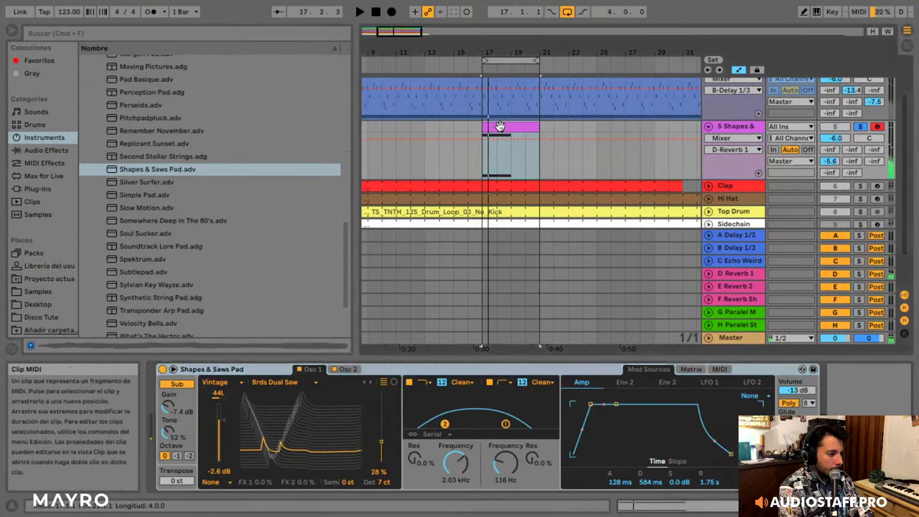
- Transpose both pad notes up one octave to A2 and A3 and play the clip
{"action": "double_click", "coordinate": [500, 127]}
{"action": "key", "text": "space"}
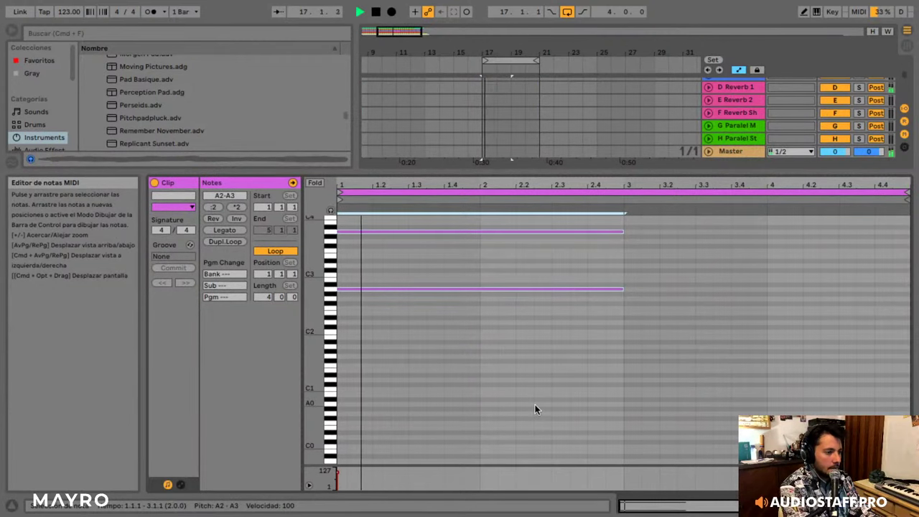
{"action": "key", "text": "space"}
- Load the Spektrum preset on the pad track in place of Shapes & Saws Pad and play it soloed
{"action": "left_click", "coordinate": [806, 506]}
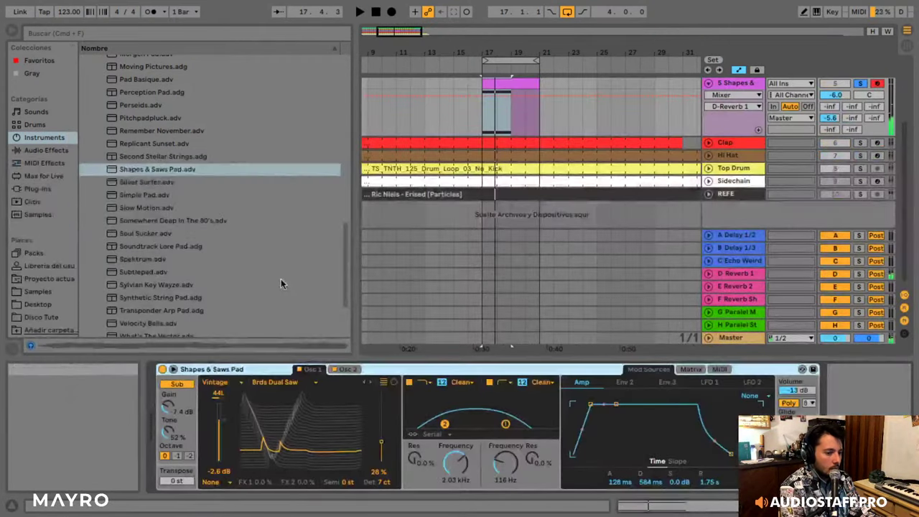
{"action": "left_click", "coordinate": [238, 260]}
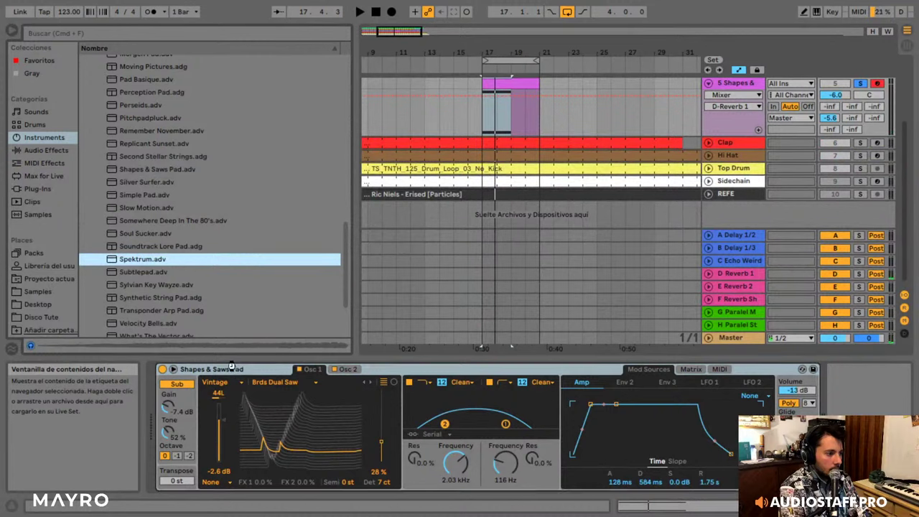
{"action": "key", "text": "Return"}
{"action": "key", "text": "space"}
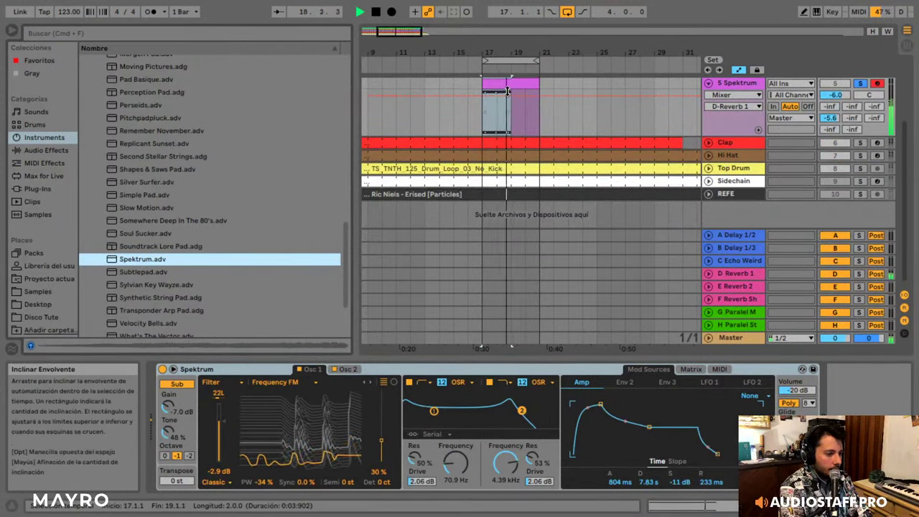
{"action": "key", "text": "space"}
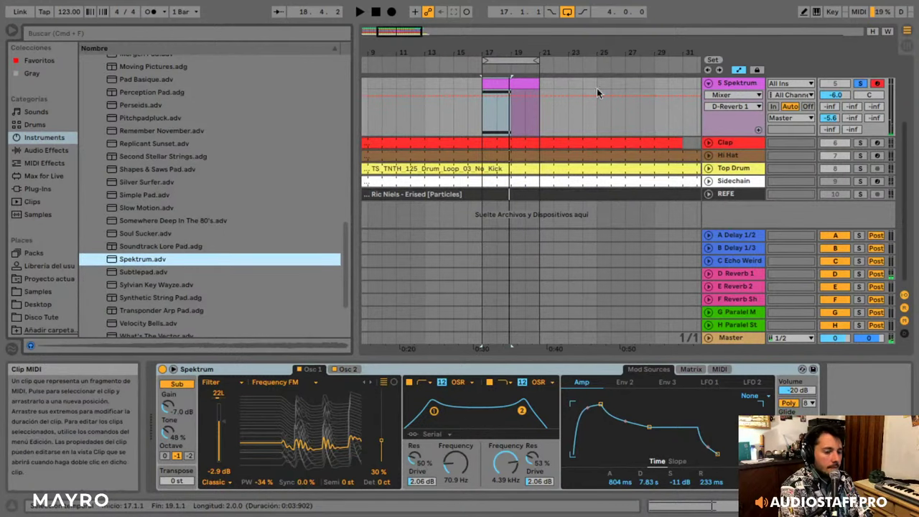
- Unsolo the Spektrum track and lengthen its A2 and A3 notes to fill the four-bar clip
{"action": "scroll", "coordinate": [597, 88], "scroll_direction": "up", "scroll_amount": 3}
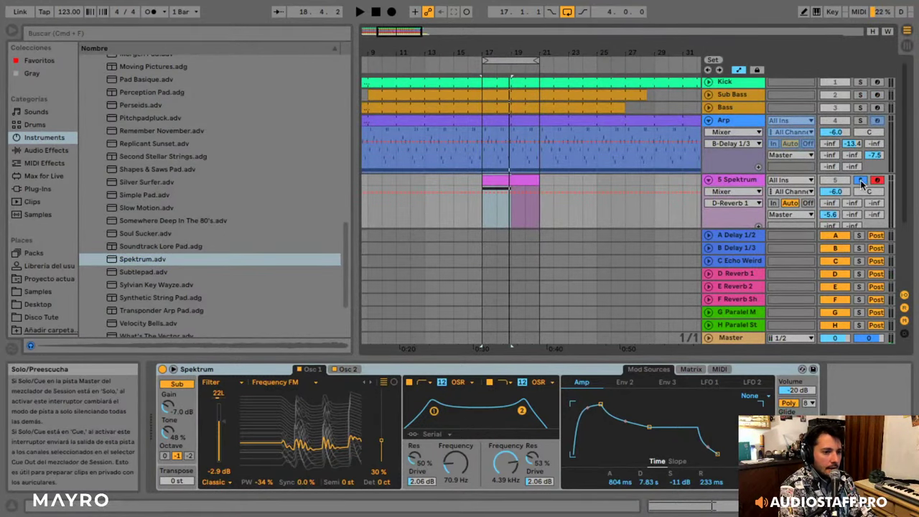
{"action": "double_click", "coordinate": [519, 184]}
{"action": "key", "text": "space"}
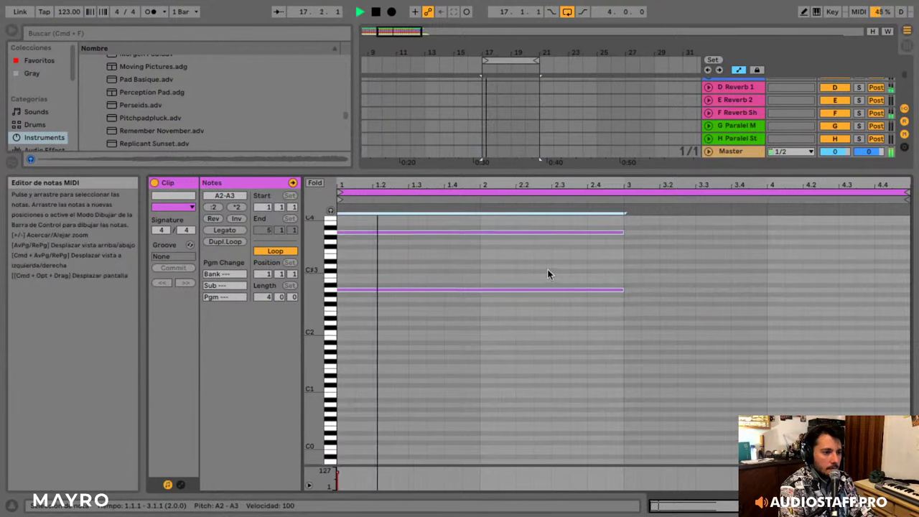
{"action": "scroll", "coordinate": [548, 274], "scroll_direction": "up", "scroll_amount": 2}
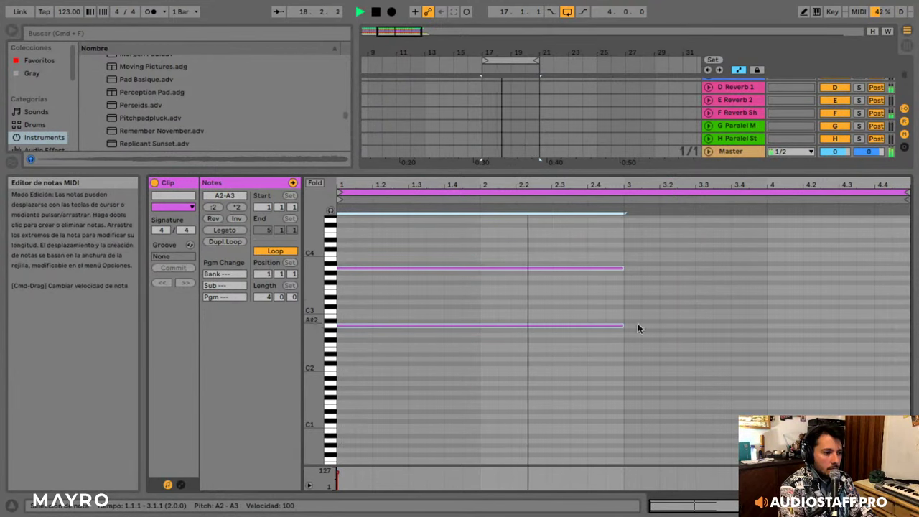
{"action": "left_click_drag", "start_coordinate": [623, 326], "coordinate": [902, 324]}
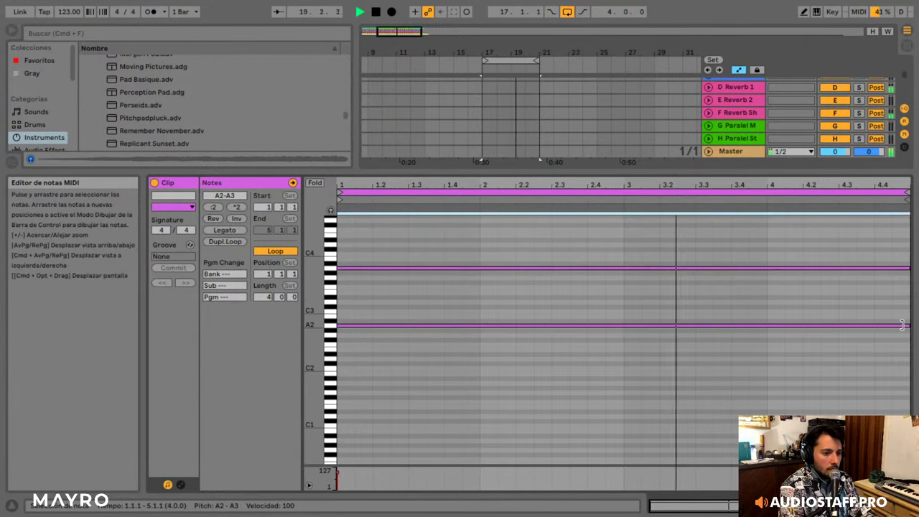
- Turn off the arrangement loop over bars 17 to 21
{"action": "left_click", "coordinate": [837, 505]}
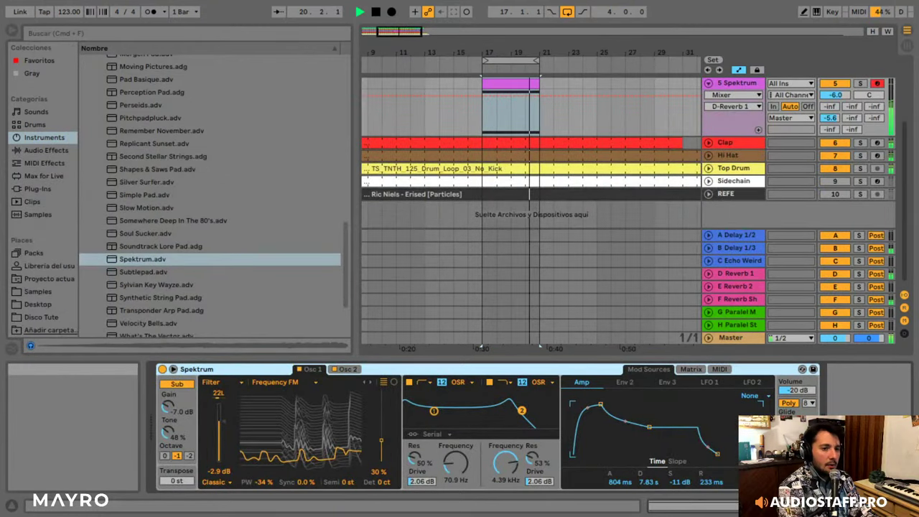
{"action": "scroll", "coordinate": [506, 107], "scroll_direction": "up", "scroll_amount": 3}
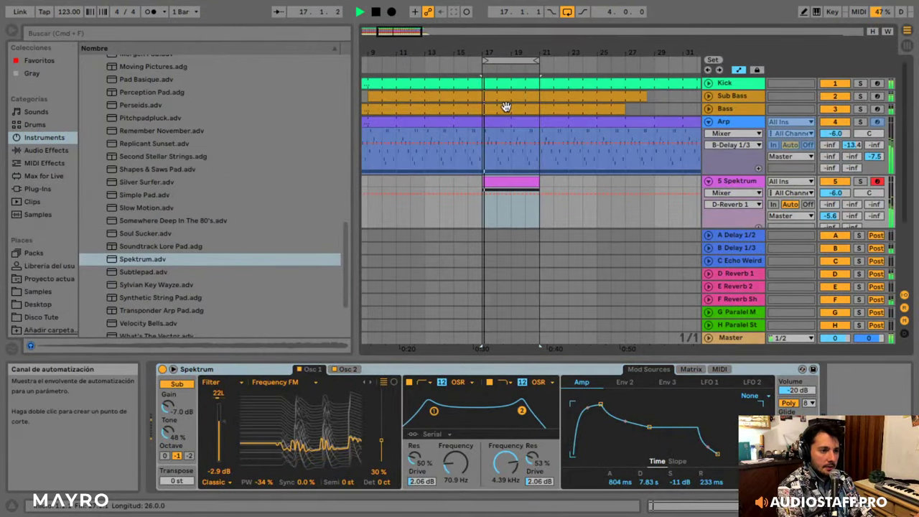
{"action": "scroll", "coordinate": [506, 107], "scroll_direction": "down", "scroll_amount": 4}
{"action": "left_click", "coordinate": [568, 12]}
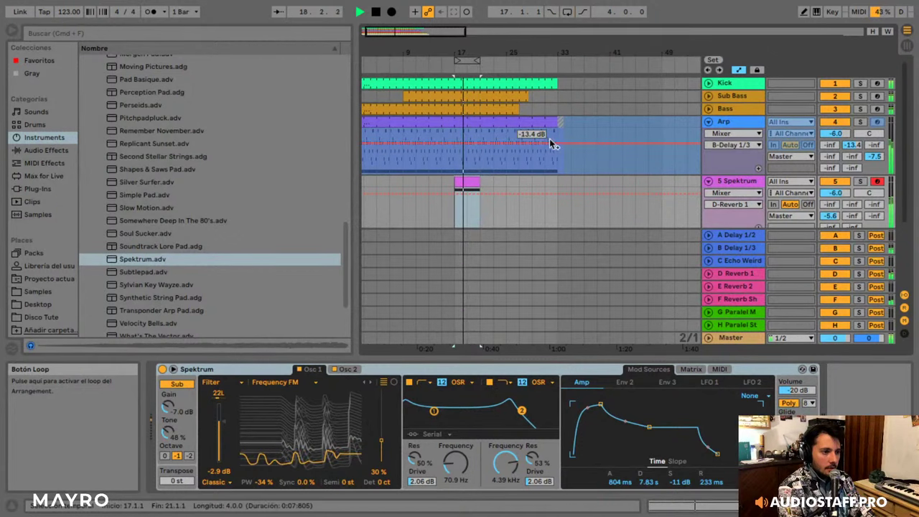
- Add an EQ Eight to the Master track and set its band 1 low cut to 132 Hz with a Q of 0.53
{"action": "left_click", "coordinate": [754, 341]}
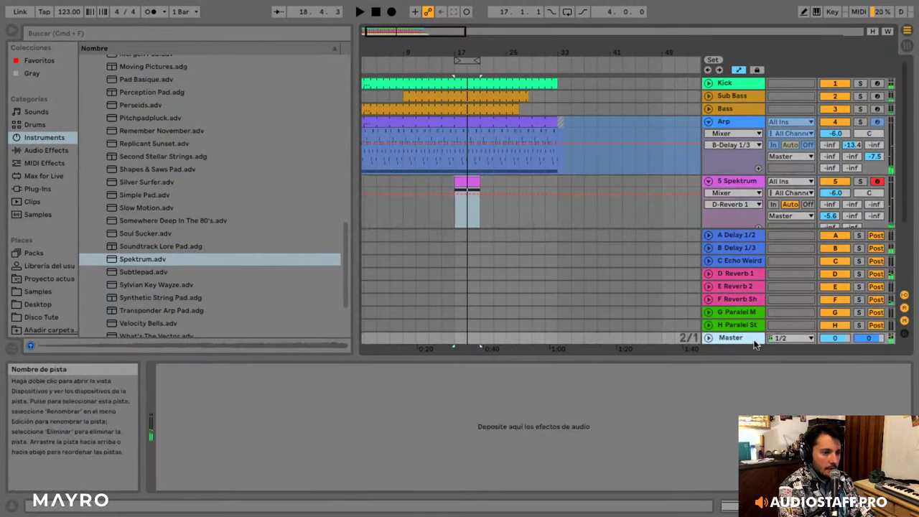
{"action": "left_click", "coordinate": [34, 151]}
{"action": "left_click_drag", "start_coordinate": [115, 240], "coordinate": [245, 485]}
{"action": "left_click_drag", "start_coordinate": [183, 491], "coordinate": [189, 484]}
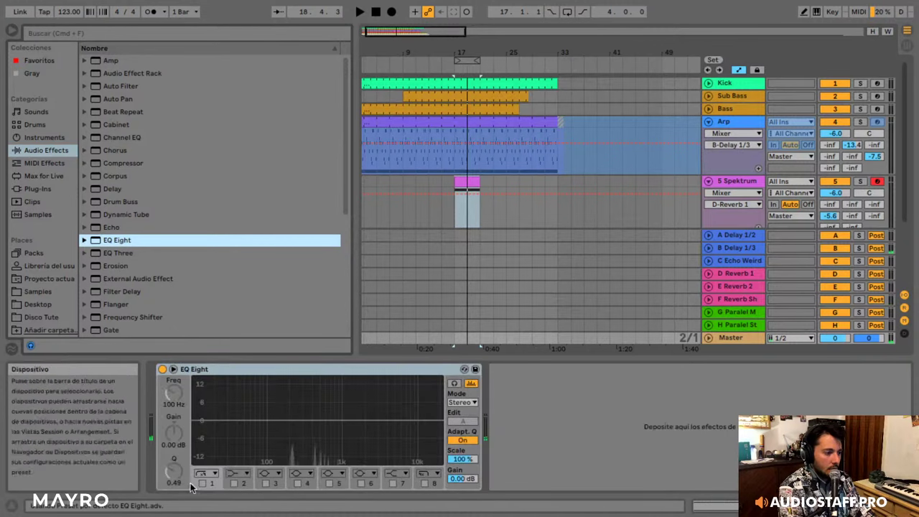
{"action": "key", "text": "space"}
{"action": "left_click_drag", "start_coordinate": [268, 436], "coordinate": [278, 434]}
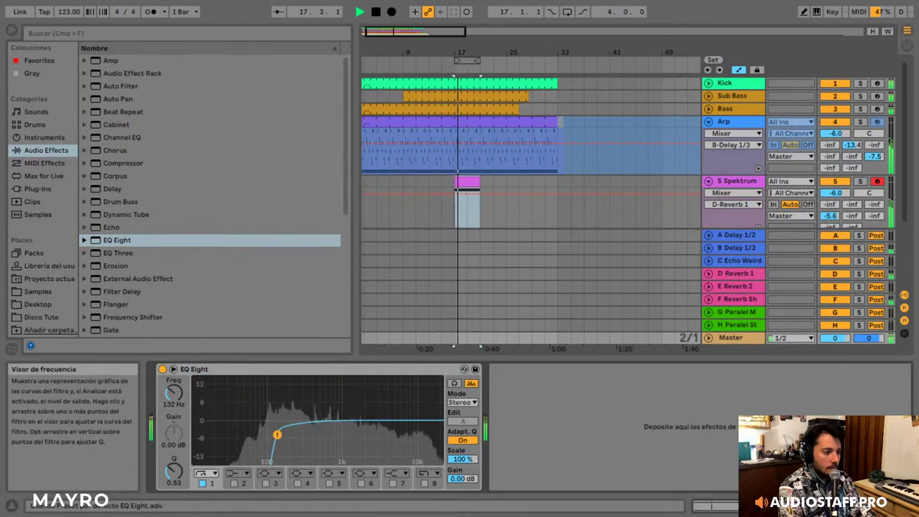
- Extend the Spektrum clip to bar 31, duplicating its loop to 16 bars and sustaining the A2 and A3 notes throughout
{"action": "double_click", "coordinate": [473, 182]}
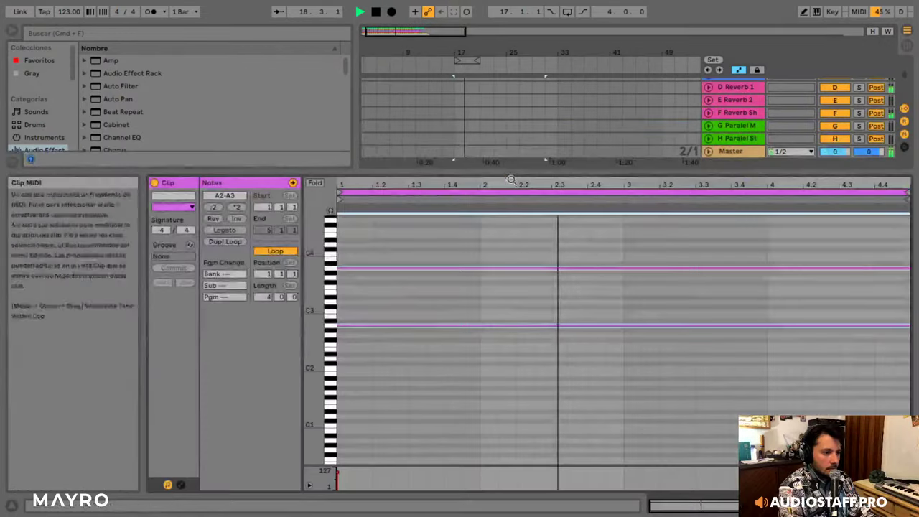
{"action": "left_click", "coordinate": [213, 244]}
{"action": "left_click", "coordinate": [214, 244]}
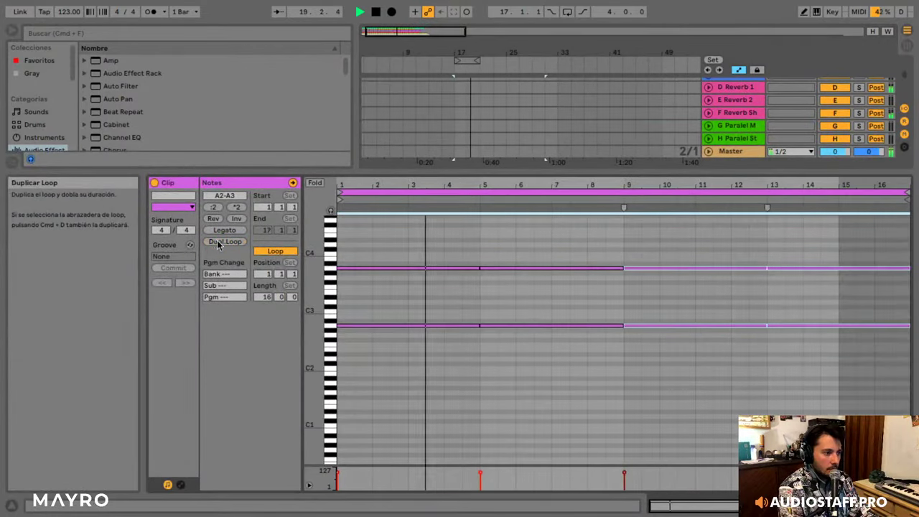
{"action": "left_click_drag", "start_coordinate": [390, 242], "coordinate": [423, 352]}
{"action": "left_click_drag", "start_coordinate": [476, 269], "coordinate": [913, 275]}
{"action": "key", "text": "shift+Tab"}
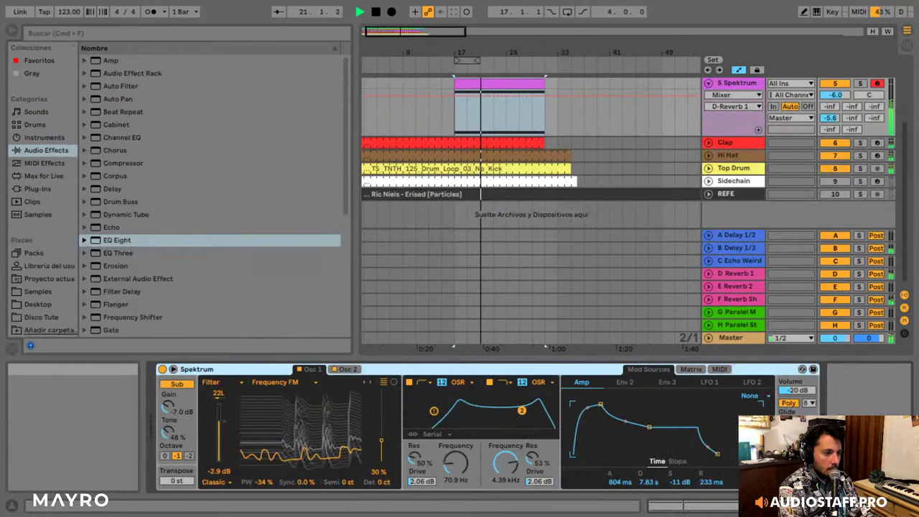
- Bypass the Master's EQ Eight to compare the mix with and without the low cut
{"action": "left_click", "coordinate": [732, 337]}
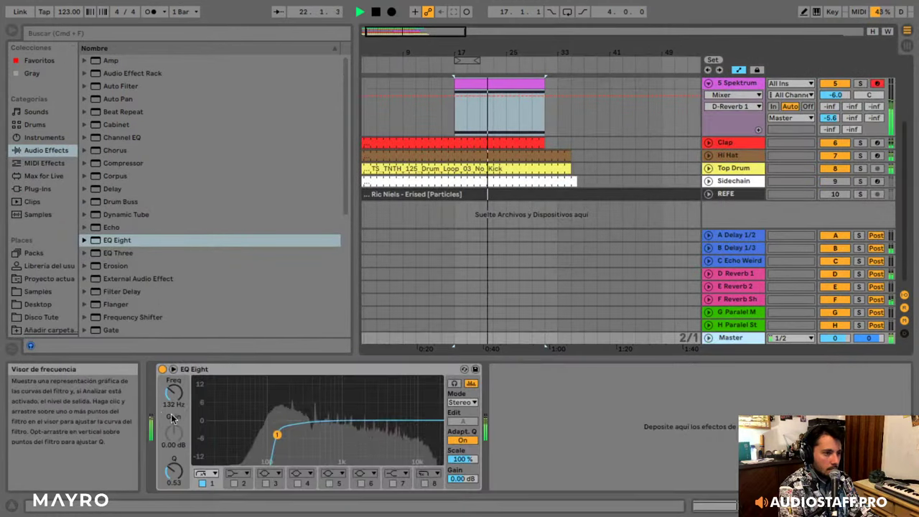
{"action": "left_click", "coordinate": [163, 369]}
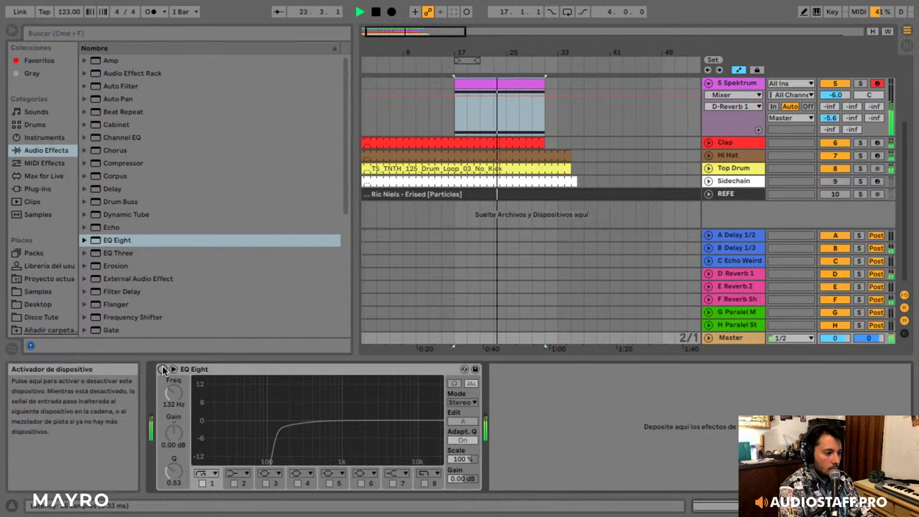
{"action": "left_click", "coordinate": [163, 369]}
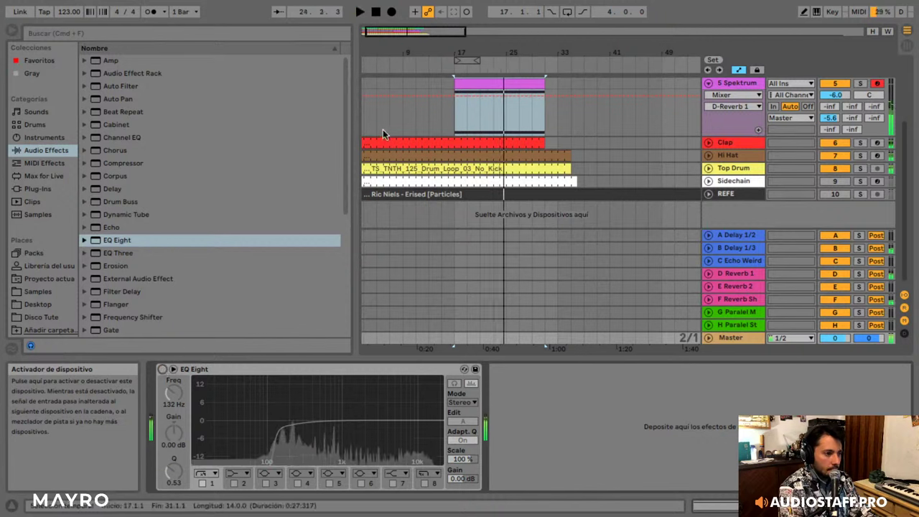
- Show the Spektrum modulation matrix and lower the Filter 2 frequency to 1.72 kHz during playback from bar 17
{"action": "left_click", "coordinate": [475, 83]}
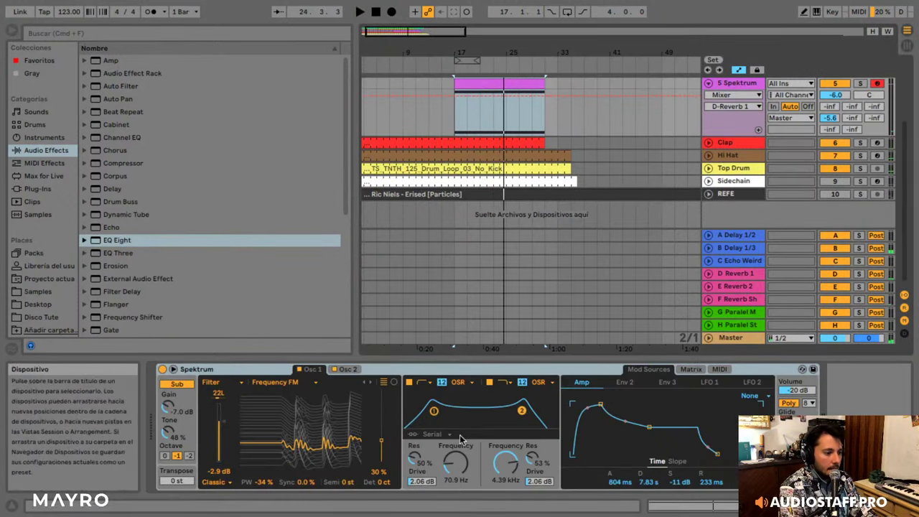
{"action": "left_click", "coordinate": [691, 370]}
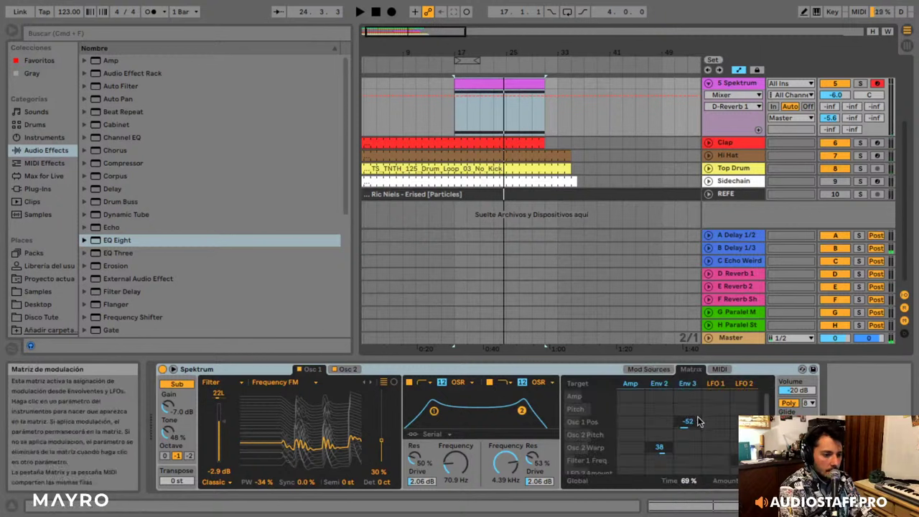
{"action": "key", "text": "space"}
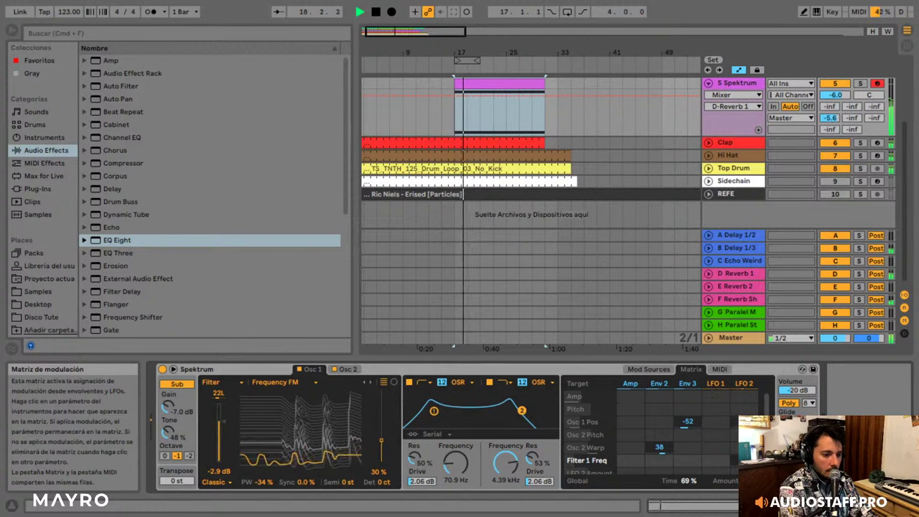
{"action": "scroll", "coordinate": [660, 431], "scroll_direction": "down", "scroll_amount": 3}
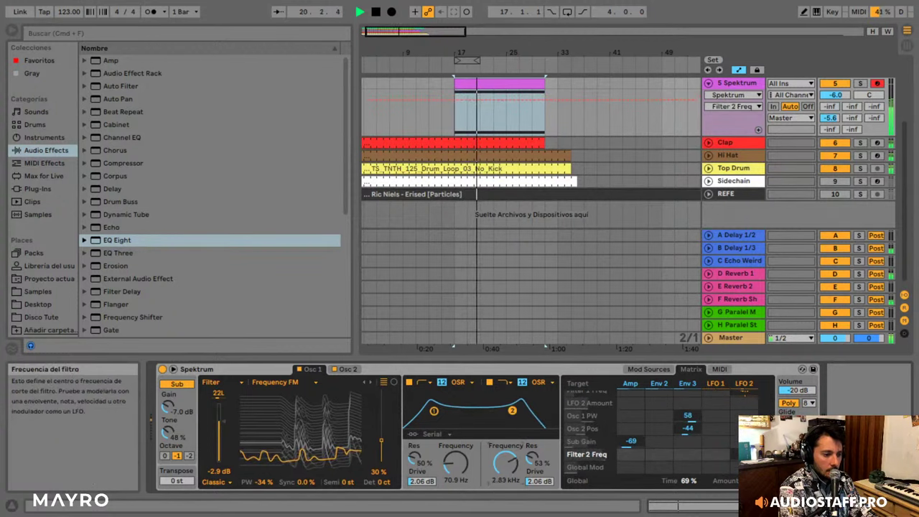
{"action": "left_click_drag", "start_coordinate": [507, 463], "coordinate": [506, 478]}
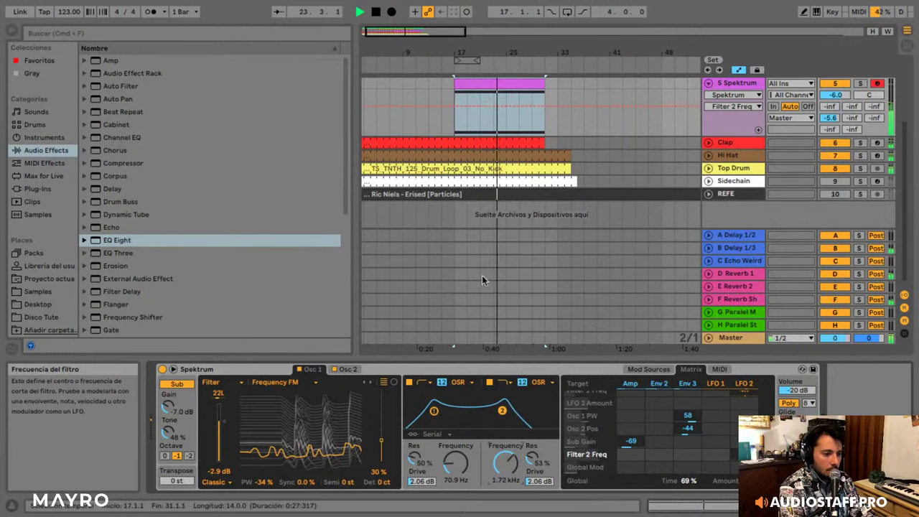
{"action": "key", "text": "space"}
- Replace the sustained A3 note in the Spektrum clip with C3 and E3 notes above A2
{"action": "double_click", "coordinate": [505, 82]}
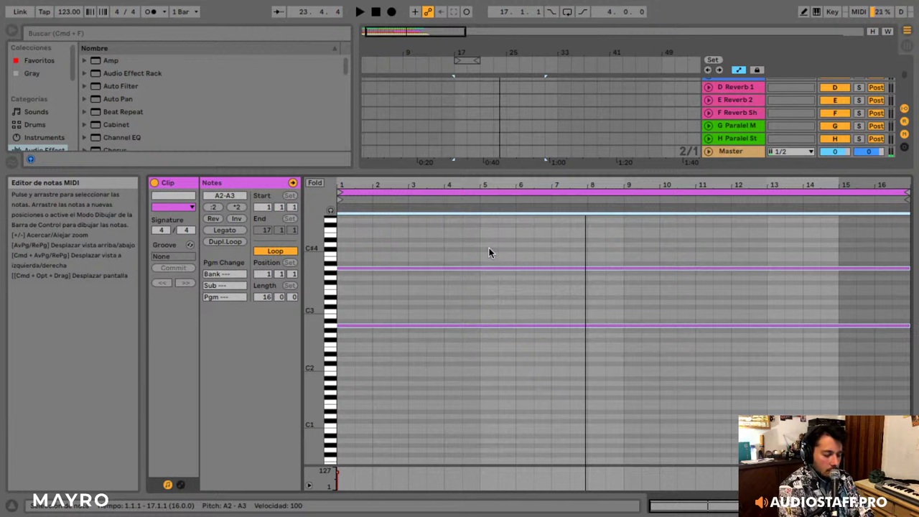
{"action": "left_click", "coordinate": [444, 267]}
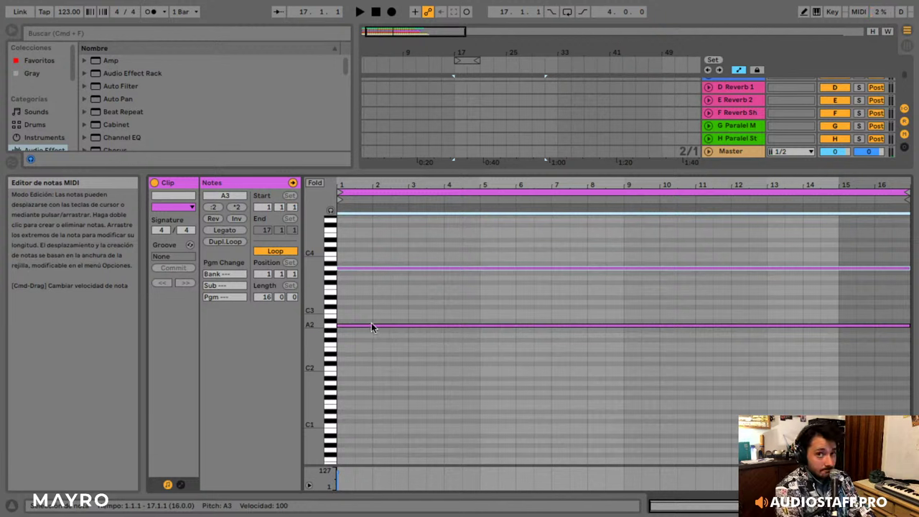
{"action": "key", "text": "Delete"}
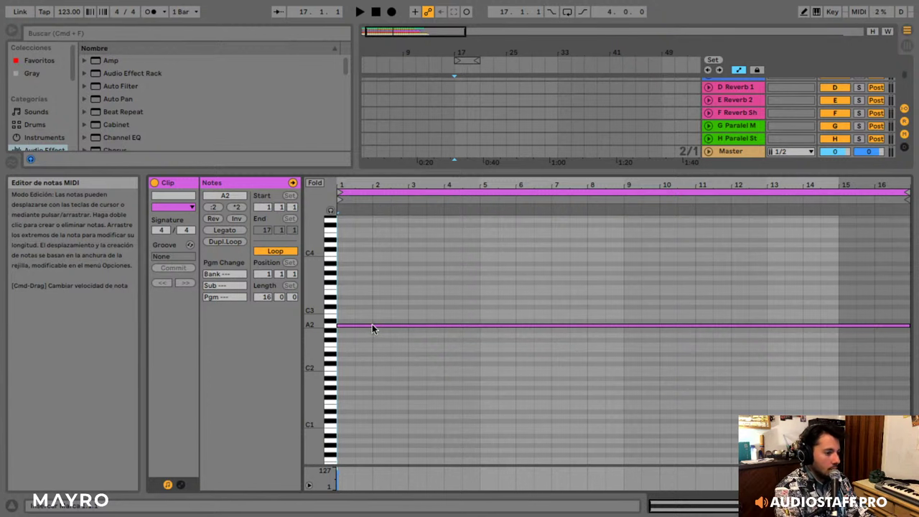
{"action": "left_click_drag", "start_coordinate": [372, 324], "coordinate": [383, 294]}
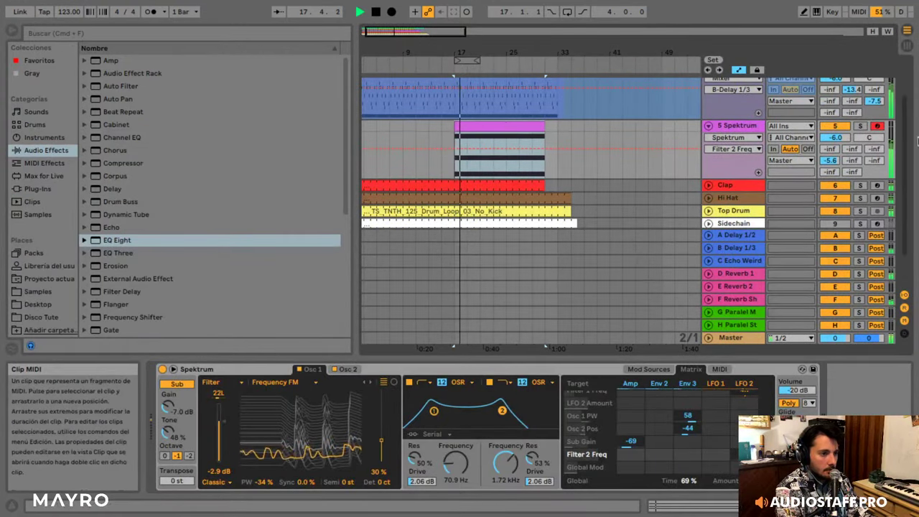
- Solo the Spektrum track and play back its three-note chord
{"action": "left_click", "coordinate": [861, 126]}
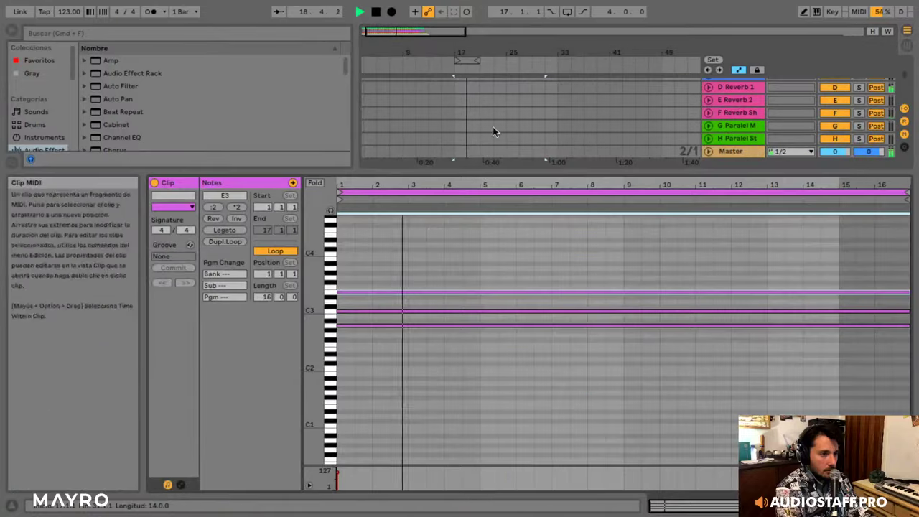
{"action": "mouse_move", "coordinate": [329, 318]}
{"action": "left_mouse_down"}
{"action": "mouse_move", "coordinate": [341, 317]}
{"action": "mouse_move", "coordinate": [326, 315]}
{"action": "left_mouse_up"}
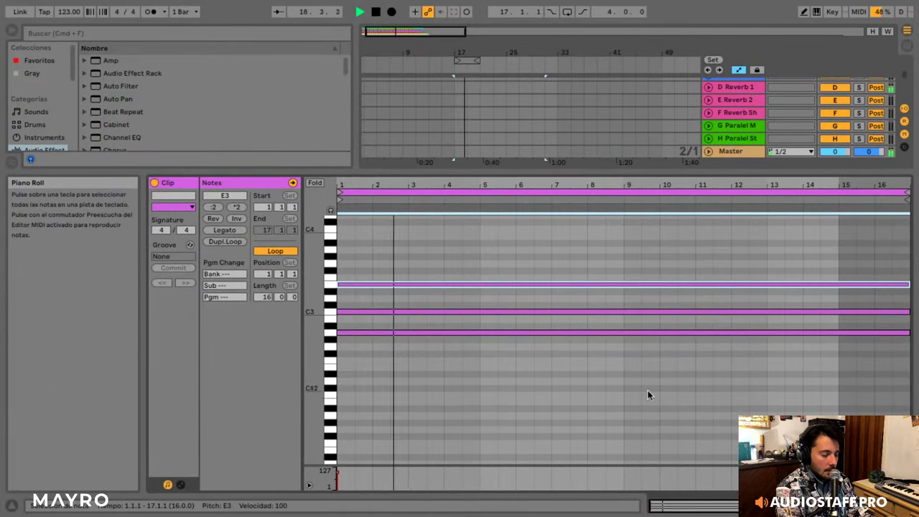
{"action": "key", "text": "space"}
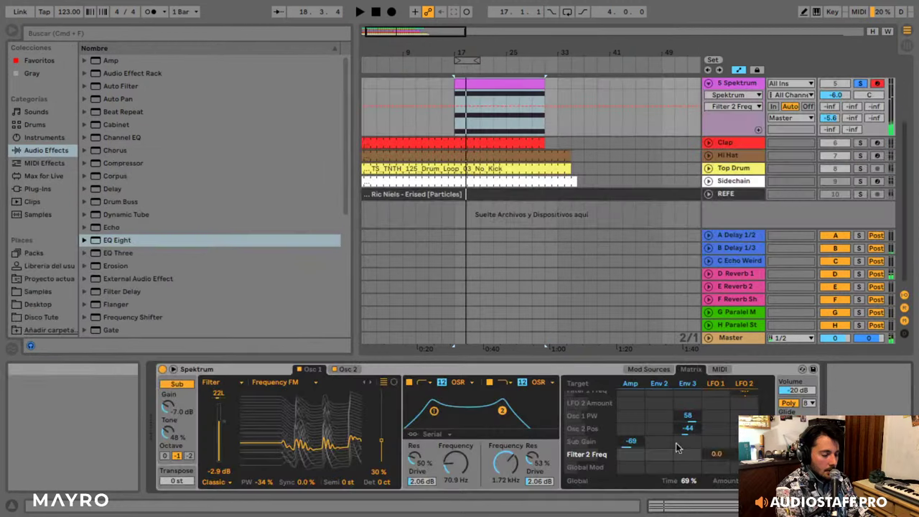
{"action": "key", "text": "space"}
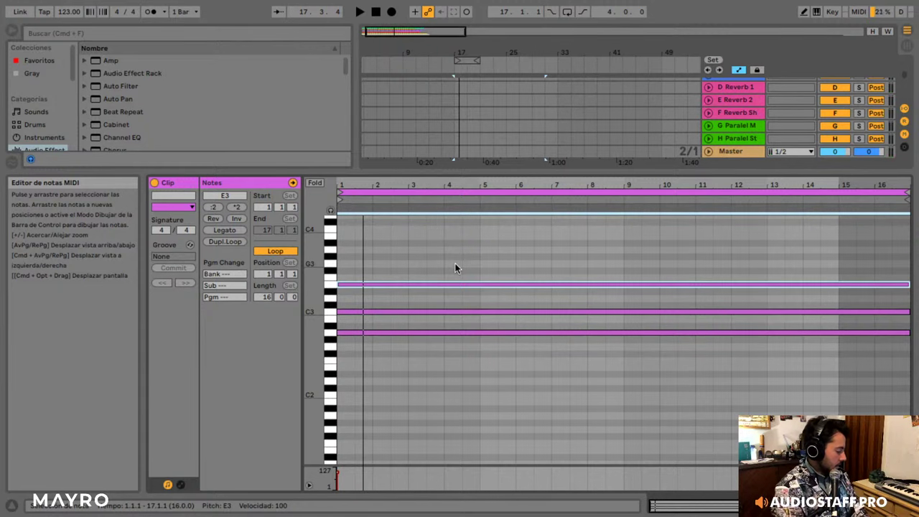
- Remove the sustained C3 note to hear A2 and E3 alone, and put C3 back
{"action": "left_click", "coordinate": [444, 301]}
{"action": "left_click", "coordinate": [442, 311]}
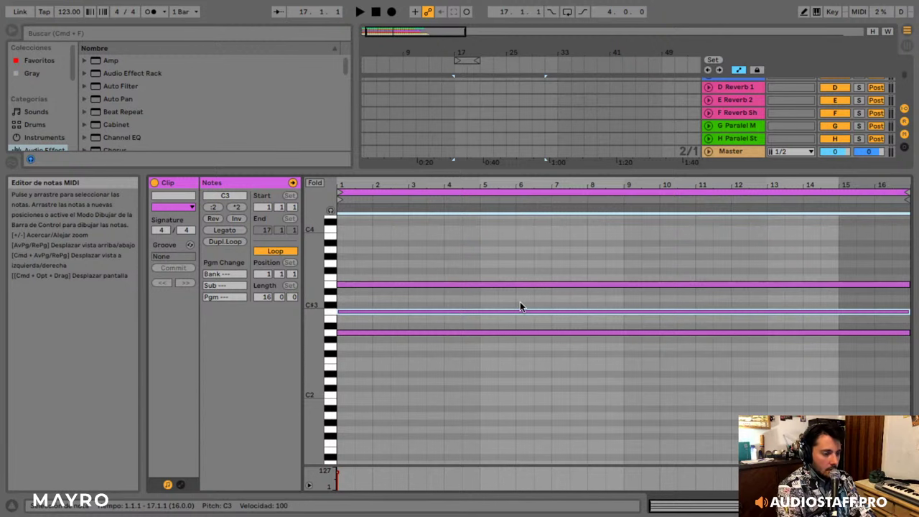
{"action": "double_click", "coordinate": [386, 312]}
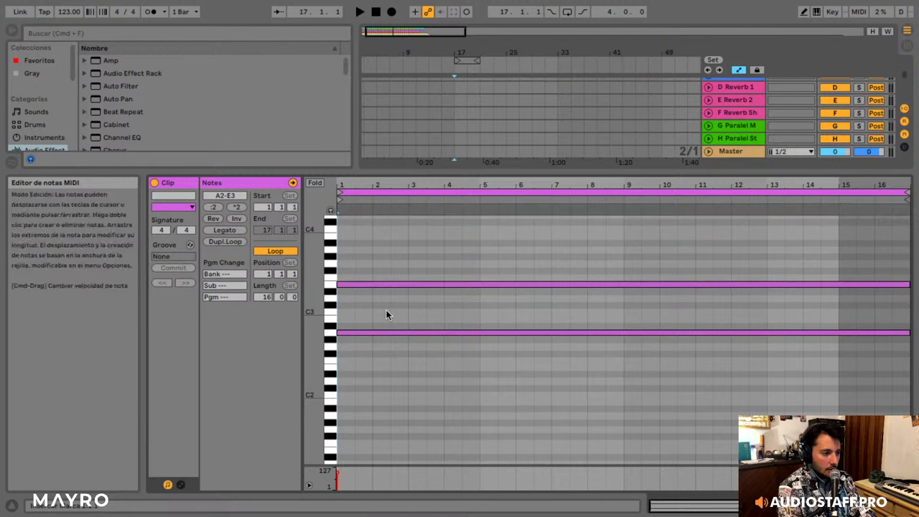
{"action": "key", "text": "space"}
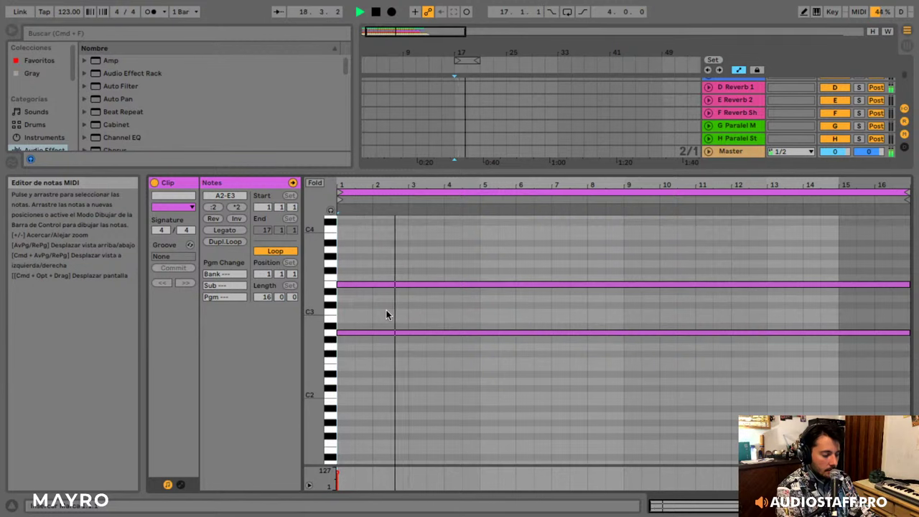
{"action": "double_click", "coordinate": [387, 311]}
{"action": "key", "text": "space"}
- Delete the sustained E3 note from the Spektrum clip and play back the A2 and C3 pair
{"action": "left_click_drag", "start_coordinate": [398, 259], "coordinate": [410, 293]}
{"action": "key", "text": "Delete"}
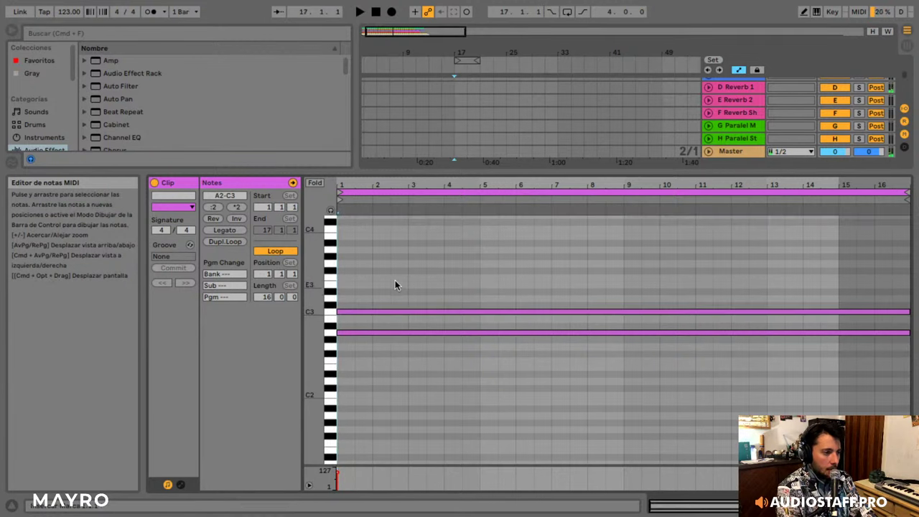
{"action": "key", "text": "space"}
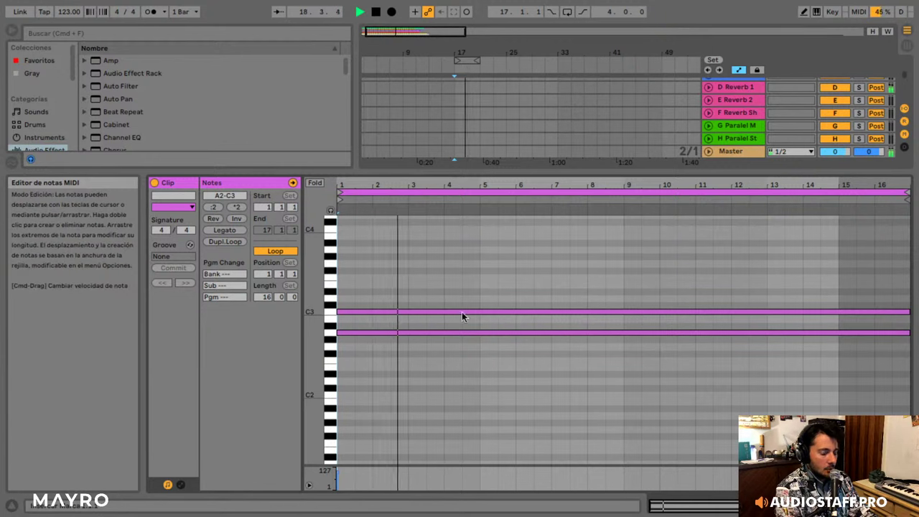
- Shorten the A2 and C3 notes to two bars, ending at bar 3 of the clip
{"action": "left_click", "coordinate": [519, 366]}
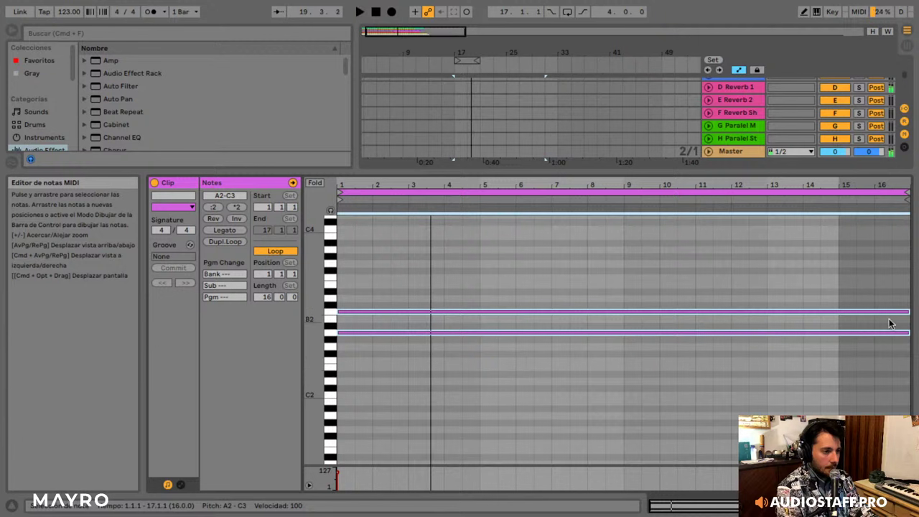
{"action": "left_click_drag", "start_coordinate": [903, 319], "coordinate": [410, 311]}
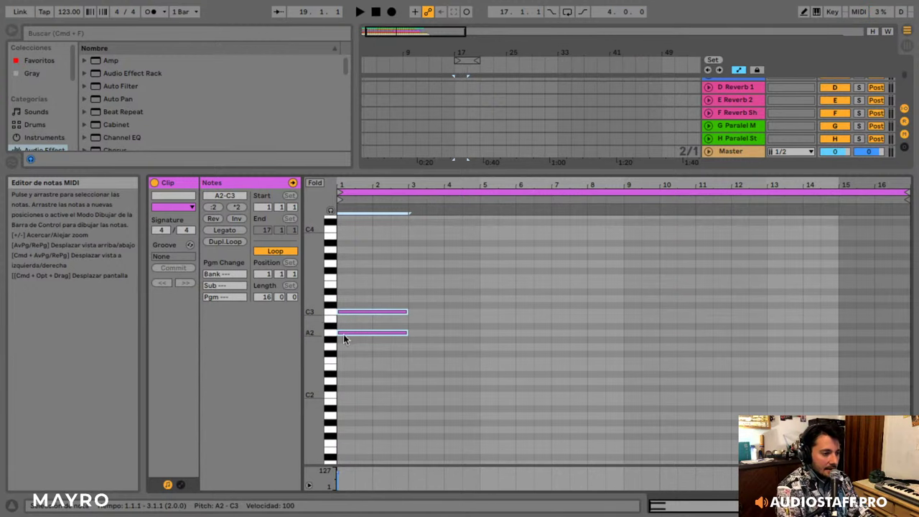
{"action": "left_click_drag", "start_coordinate": [312, 334], "coordinate": [317, 367]}
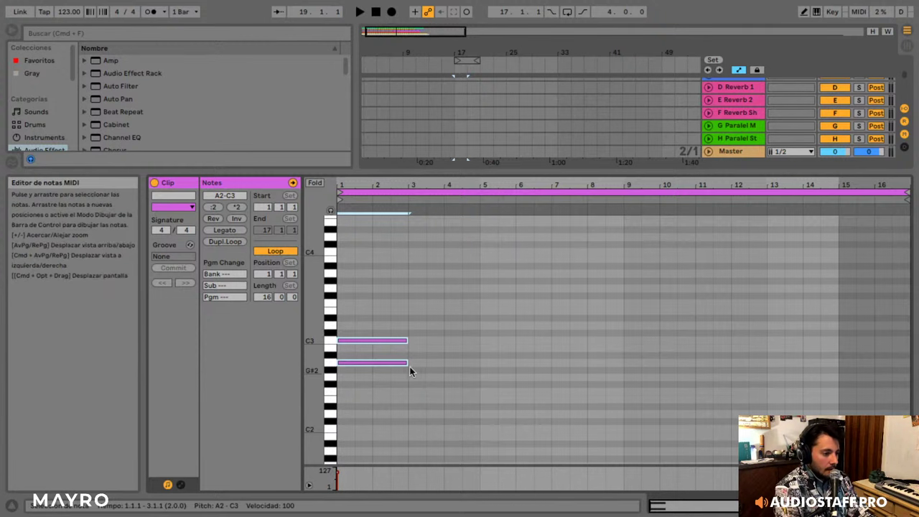
- Copy the two-note chord to bar 3 of the clip and transpose the copy to C3 and D#3
{"action": "left_click", "coordinate": [385, 341]}
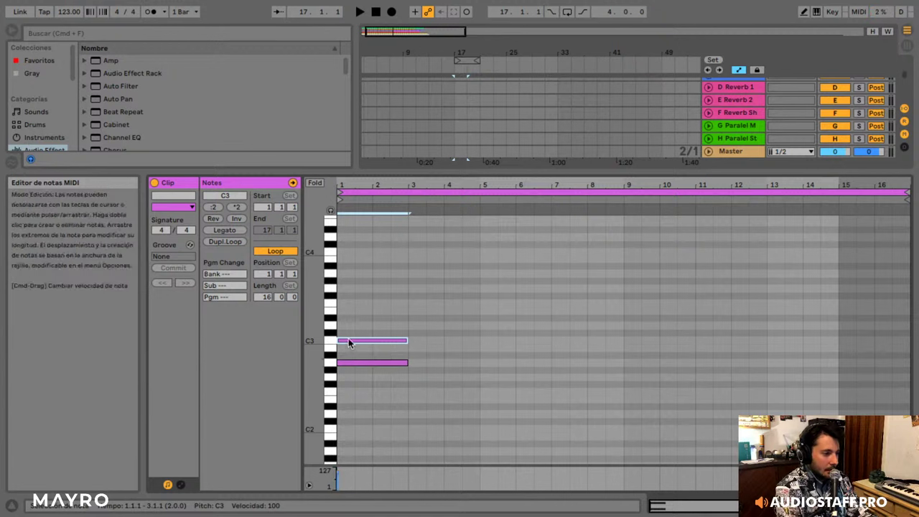
{"action": "left_click_drag", "start_coordinate": [371, 305], "coordinate": [435, 375]}
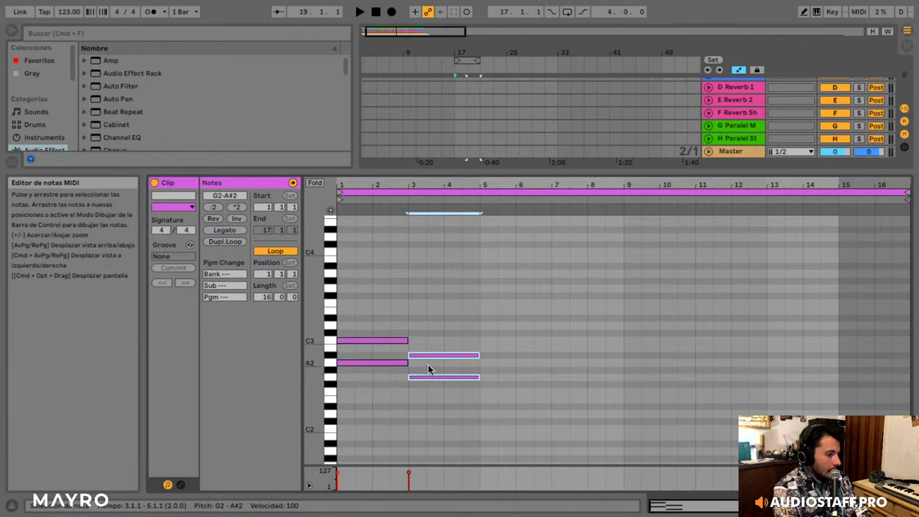
{"action": "key", "text": "Up"}
{"action": "key", "text": "Up"}
{"action": "key", "text": "Up"}
{"action": "key", "text": "Up"}
{"action": "key", "text": "Up"}
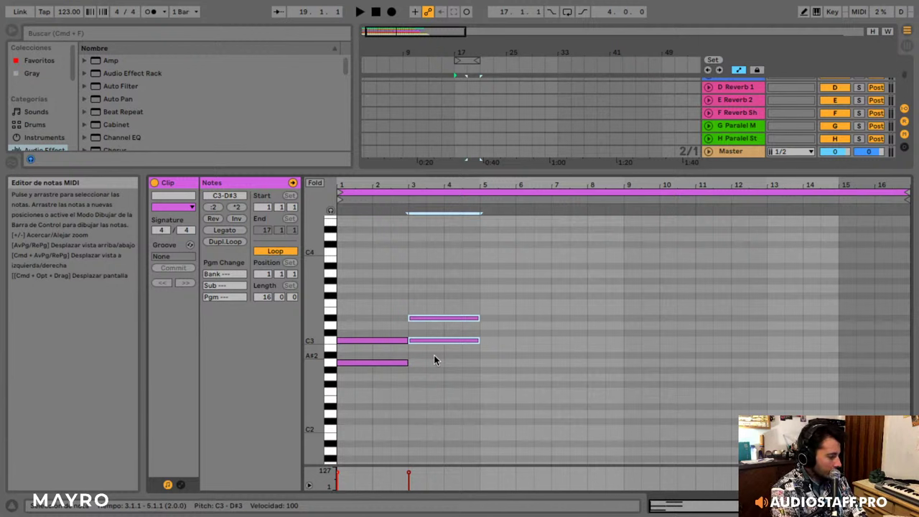
{"action": "key", "text": "Up"}
{"action": "key", "text": "Down"}
{"action": "key", "text": "Up"}
{"action": "key", "text": "Down"}
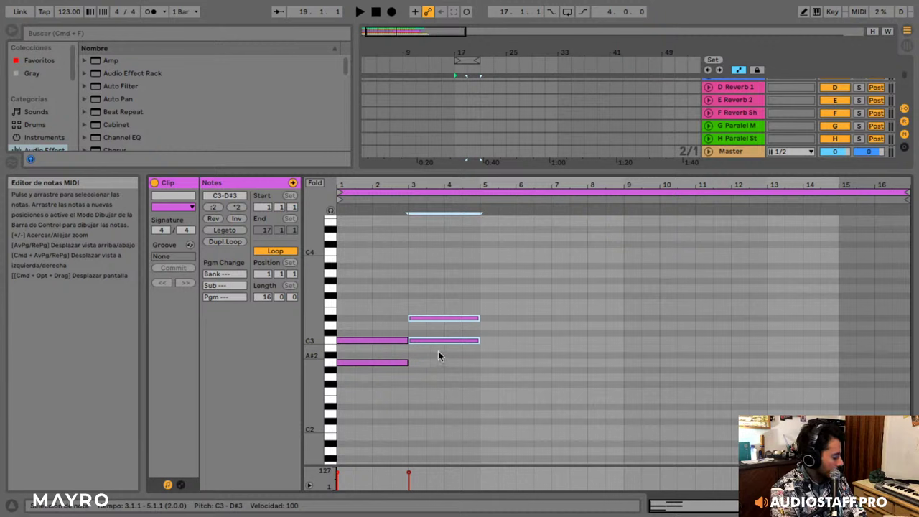
- Raise the upper note of the chord at bar 3 to E3 and play back the progression
{"action": "left_click", "coordinate": [442, 319]}
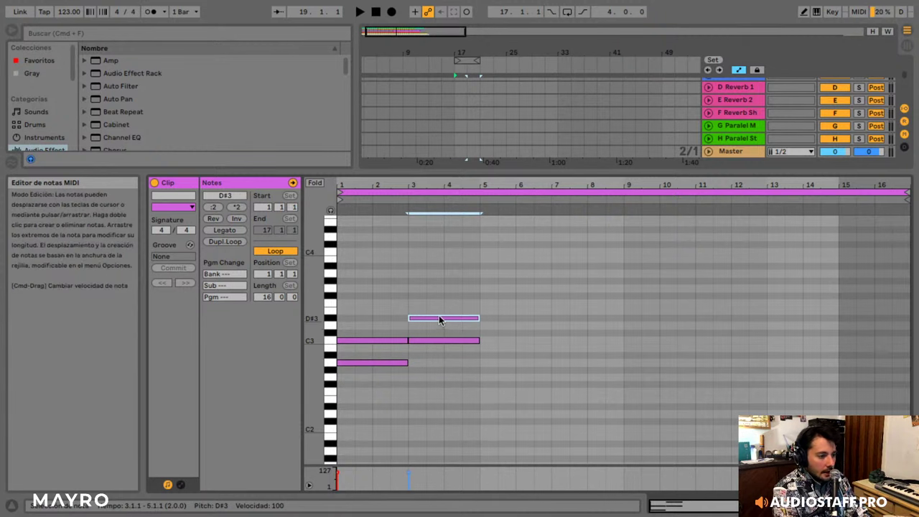
{"action": "left_click_drag", "start_coordinate": [441, 321], "coordinate": [440, 312]}
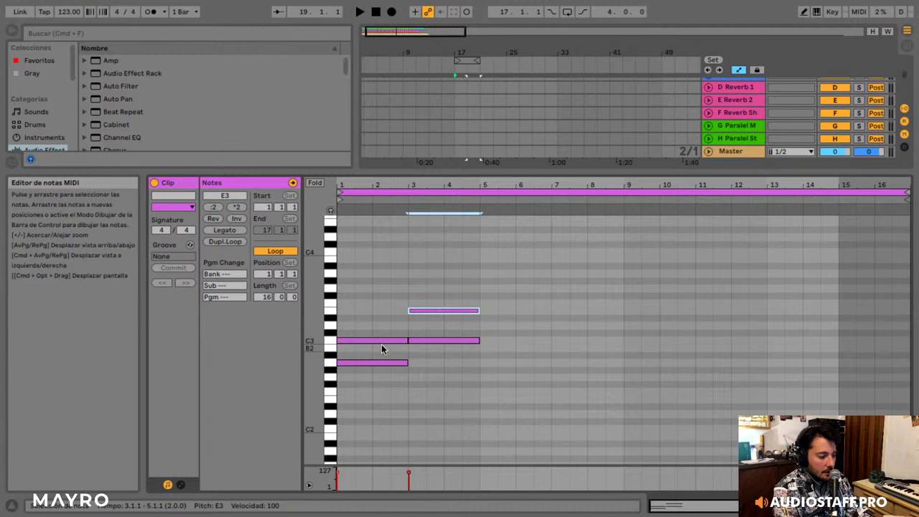
{"action": "key", "text": "space"}
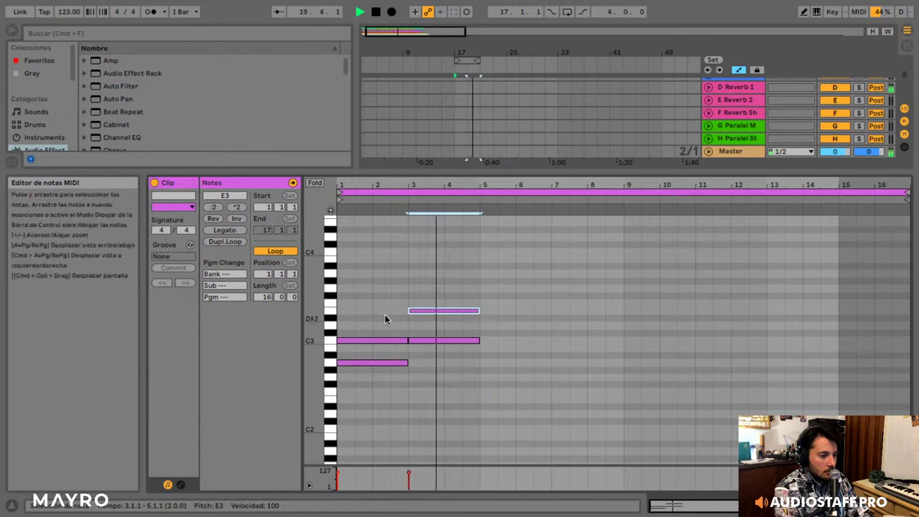
- Copy the chord to bar 5 of the clip as a two-bar pair with B2 and D3
{"action": "mouse_move", "coordinate": [461, 279]}
{"action": "left_mouse_down"}
{"action": "mouse_move", "coordinate": [451, 344]}
{"action": "mouse_move", "coordinate": [515, 354]}
{"action": "left_mouse_up"}
{"action": "key", "text": "space"}
{"action": "key", "text": "space"}
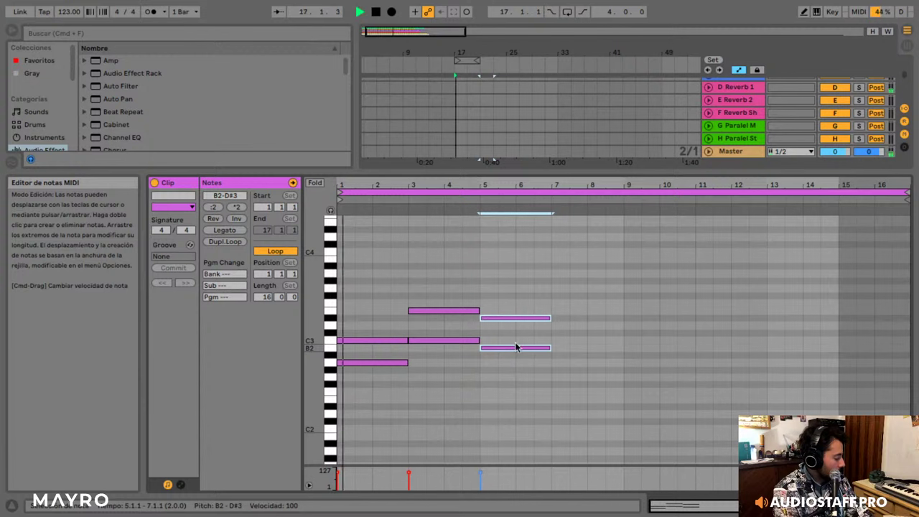
{"action": "left_click", "coordinate": [530, 319]}
- Add a two-bar chord at bar 7 of the clip with G2 and B2
{"action": "left_click_drag", "start_coordinate": [530, 319], "coordinate": [590, 385]}
{"action": "left_click", "coordinate": [517, 348], "text": "shift"}
{"action": "key", "text": "Up"}
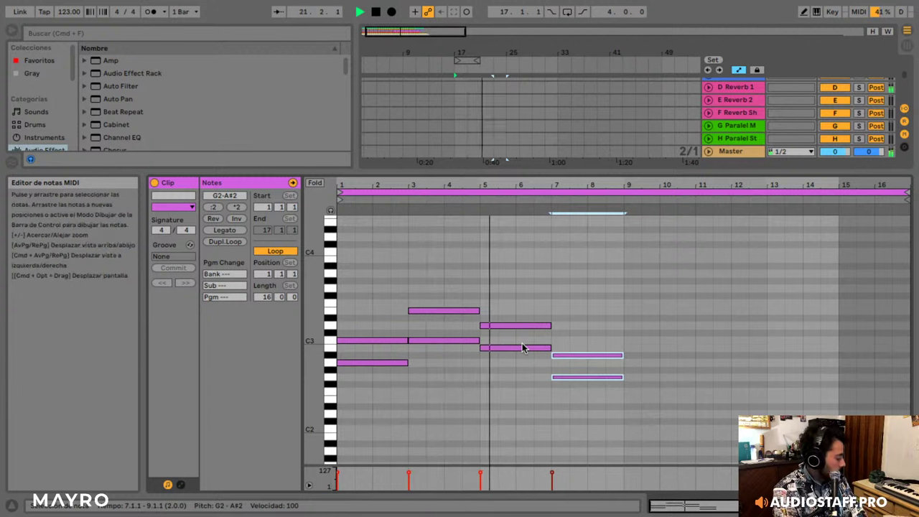
{"action": "left_click_drag", "start_coordinate": [563, 334], "coordinate": [579, 360]}
{"action": "key", "text": "Up"}
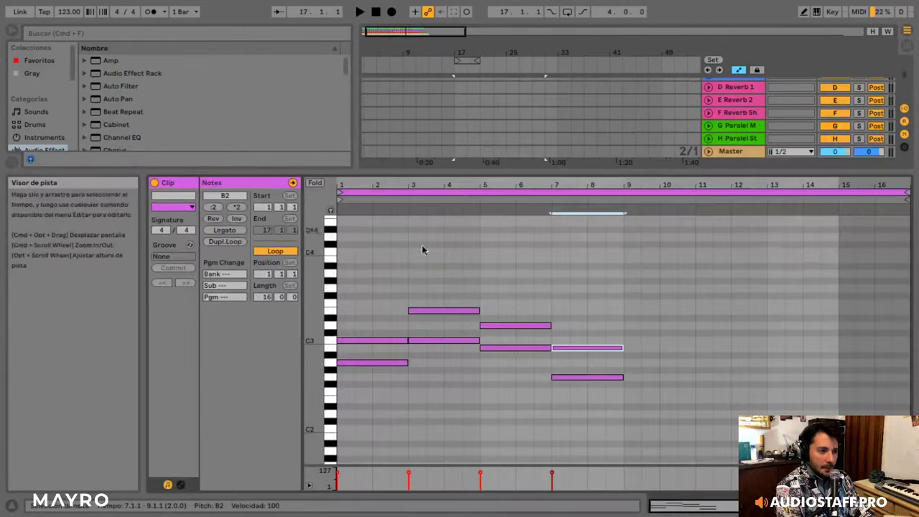
- Raise the upper notes of the four chords by one octave, to C4, E4, D4 and B3
{"action": "left_click_drag", "start_coordinate": [360, 270], "coordinate": [382, 345]}
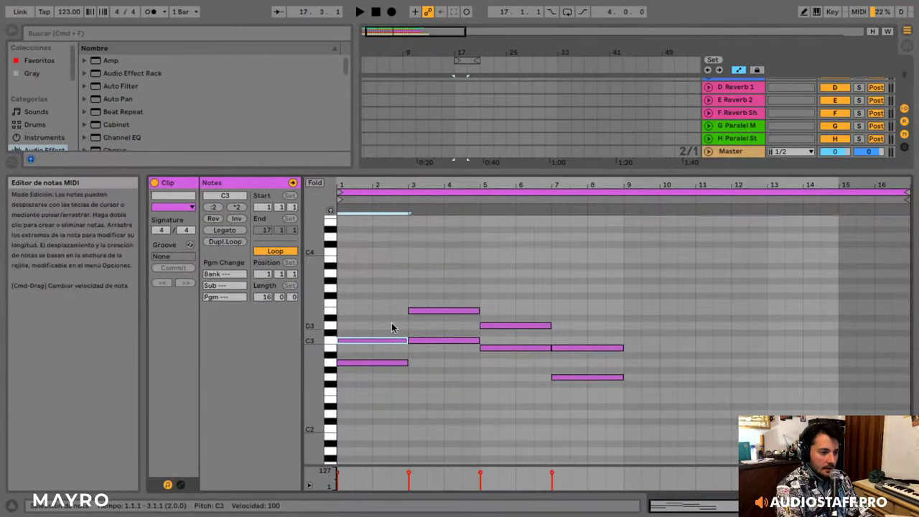
{"action": "key", "text": "shift+Up"}
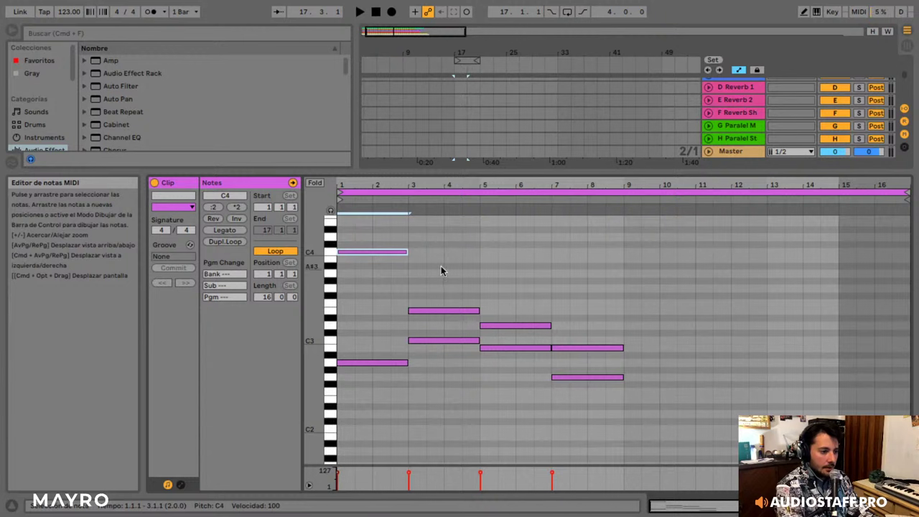
{"action": "left_click", "coordinate": [447, 311]}
{"action": "key", "text": "shift+Up"}
{"action": "left_click", "coordinate": [511, 327]}
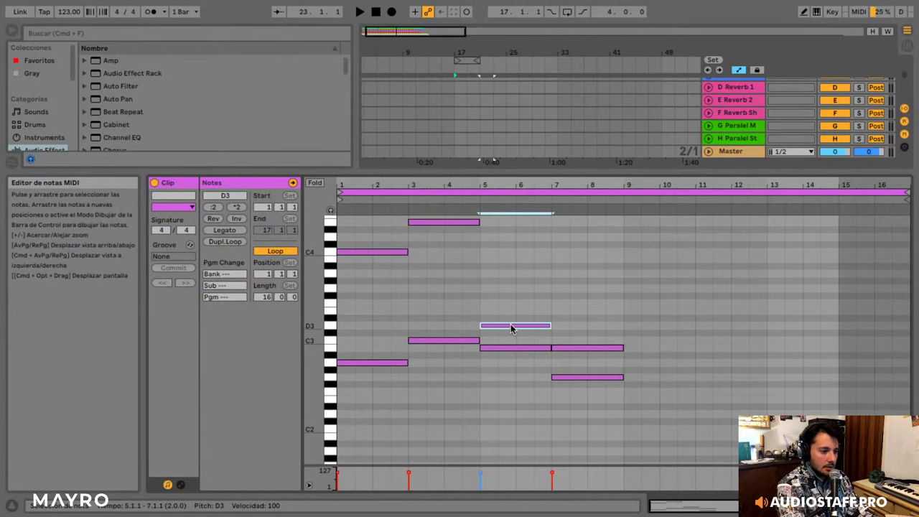
{"action": "key", "text": "shift+Up"}
{"action": "left_click", "coordinate": [592, 347]}
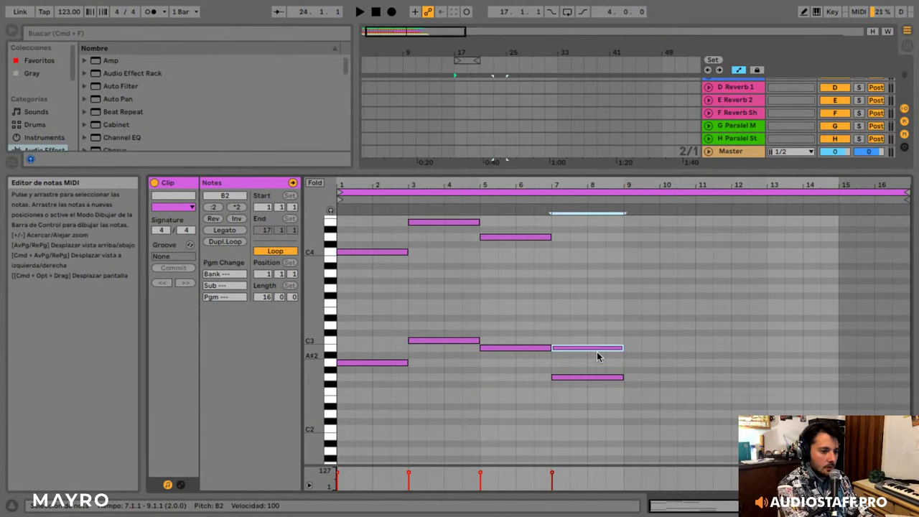
{"action": "scroll", "coordinate": [597, 357], "scroll_direction": "up", "scroll_amount": 3}
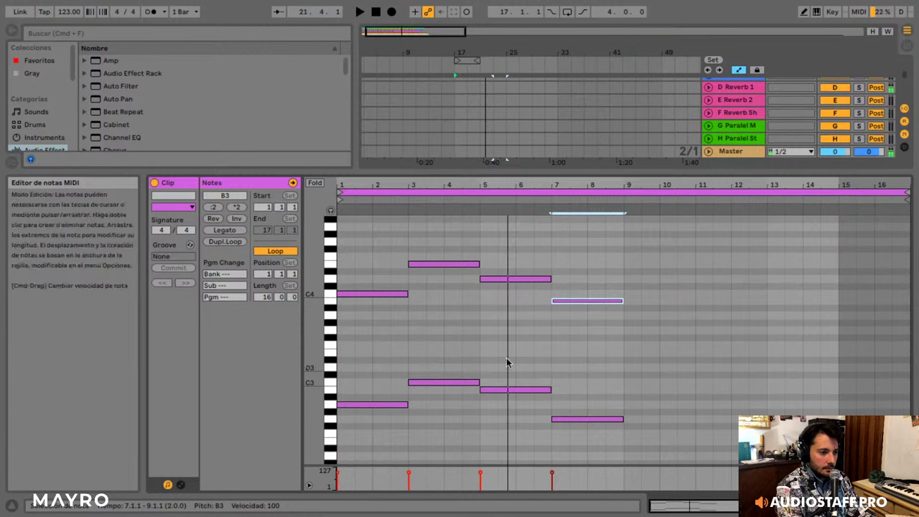
- Transpose both notes of the chord at bar 5 up three semitones to D3 and F4 and play back the progression
{"action": "left_click_drag", "start_coordinate": [513, 247], "coordinate": [534, 400]}
{"action": "key", "text": "Up"}
{"action": "key", "text": "Up"}
{"action": "key", "text": "Up"}
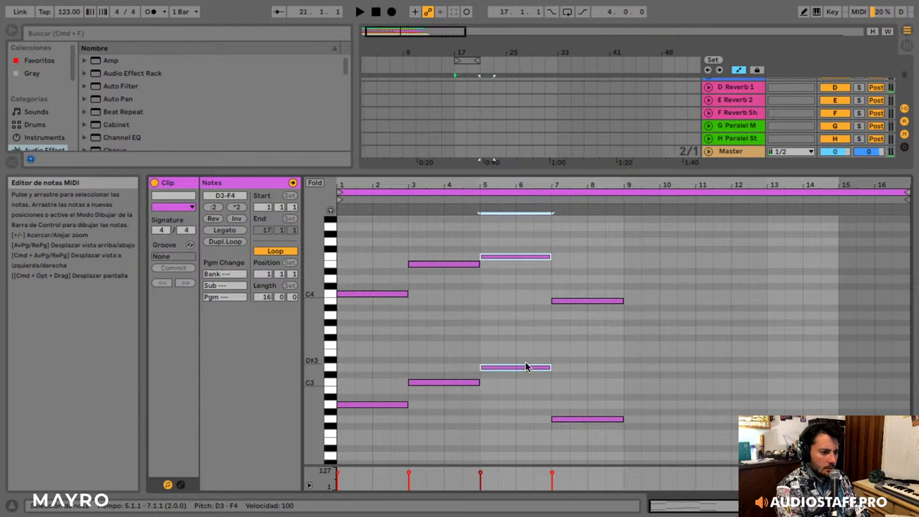
{"action": "key", "text": "space"}
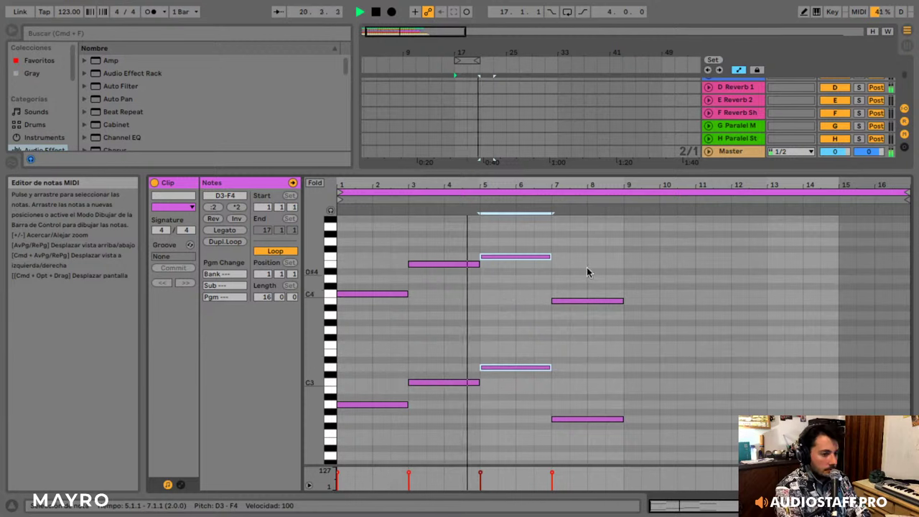
- Extend the first chord's A2 note past bar 11 and delete the lower notes at bars 7 and 3
{"action": "left_click_drag", "start_coordinate": [585, 258], "coordinate": [586, 472]}
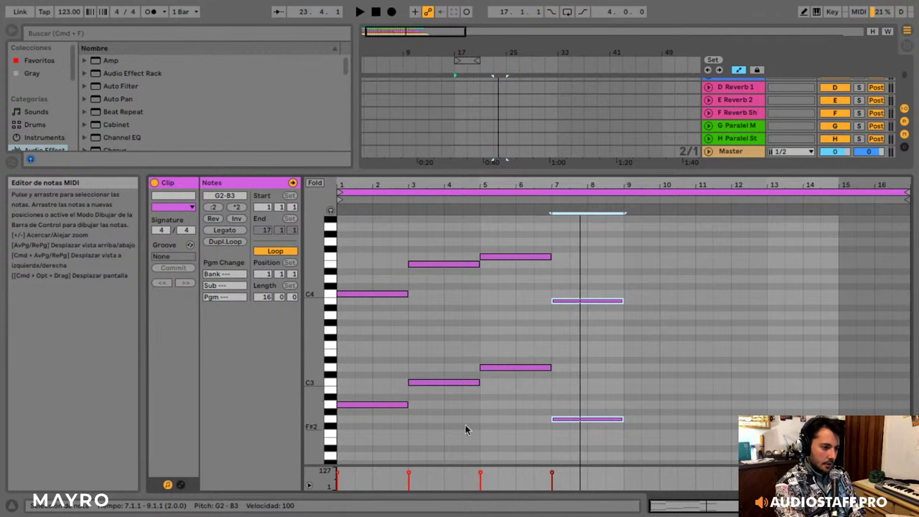
{"action": "left_click", "coordinate": [445, 416]}
{"action": "left_click", "coordinate": [407, 405]}
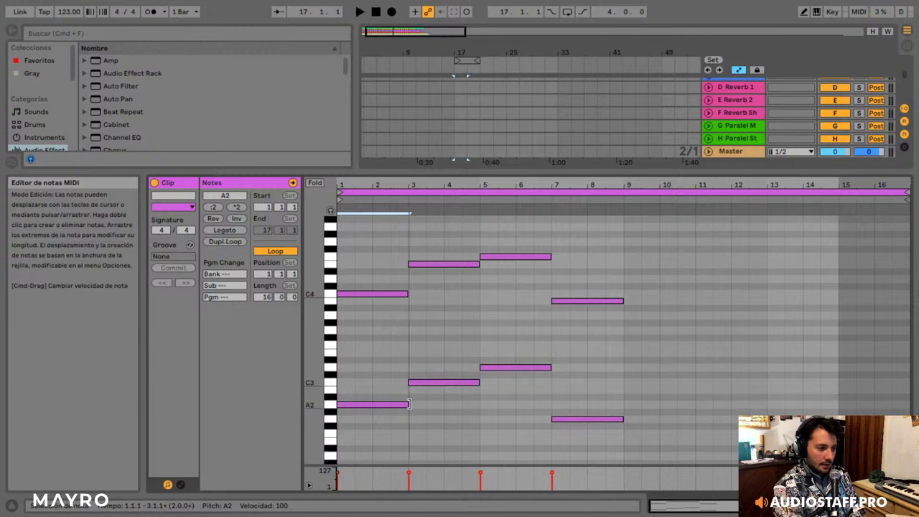
{"action": "left_click_drag", "start_coordinate": [410, 404], "coordinate": [716, 404]}
{"action": "left_click_drag", "start_coordinate": [615, 458], "coordinate": [579, 419]}
{"action": "key", "text": "Delete"}
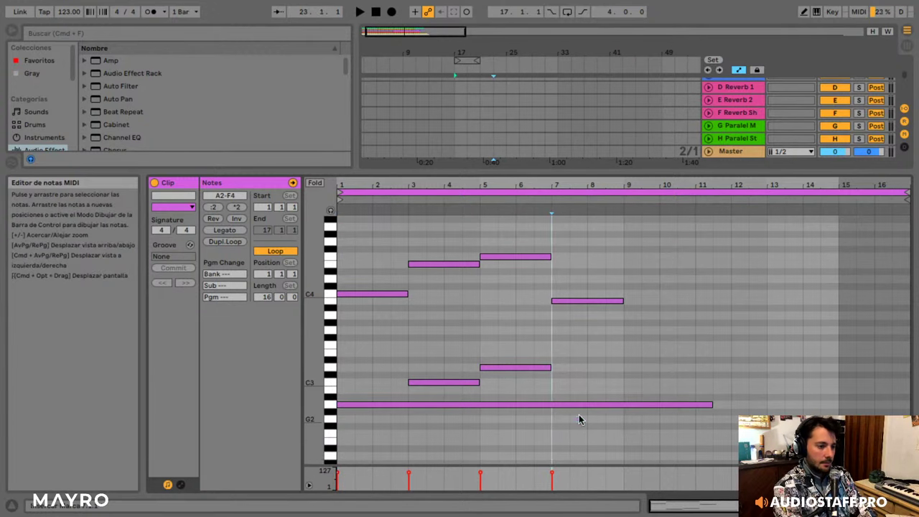
{"action": "left_click", "coordinate": [443, 383]}
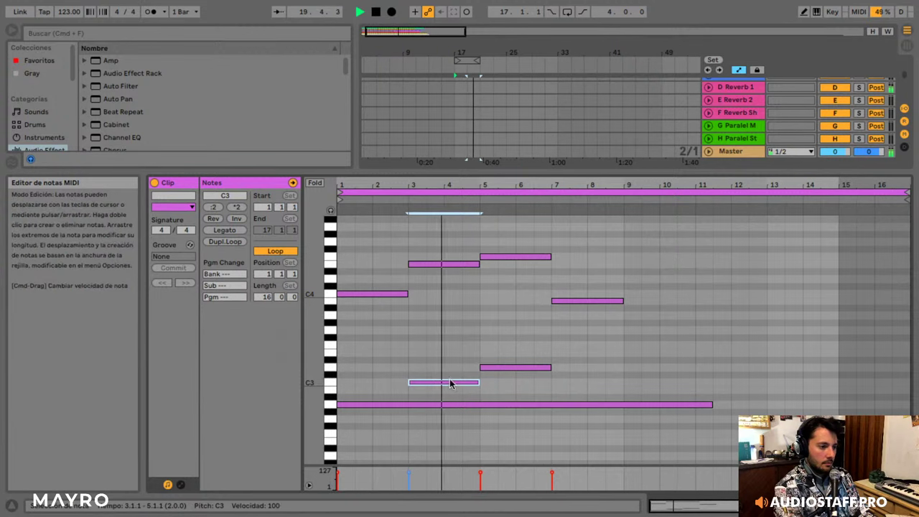
{"action": "key", "text": "Delete"}
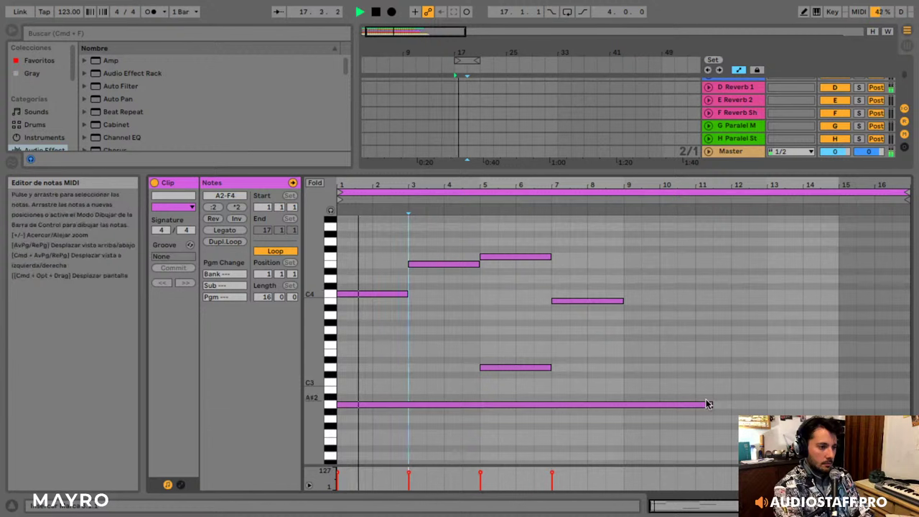
- Shorten the sustained A2 note to end at 9.3.1 and play back the progression
{"action": "left_click_drag", "start_coordinate": [709, 404], "coordinate": [641, 404]}
{"action": "key", "text": "space"}
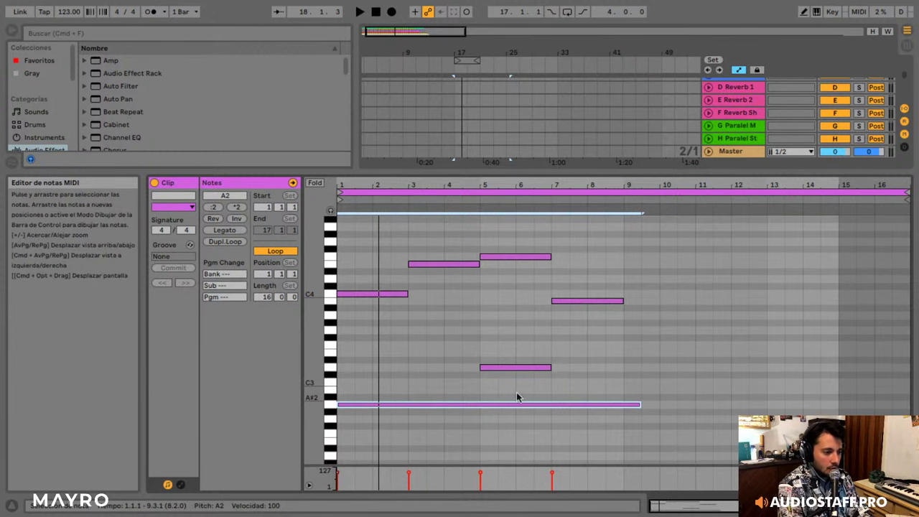
{"action": "key", "text": "space"}
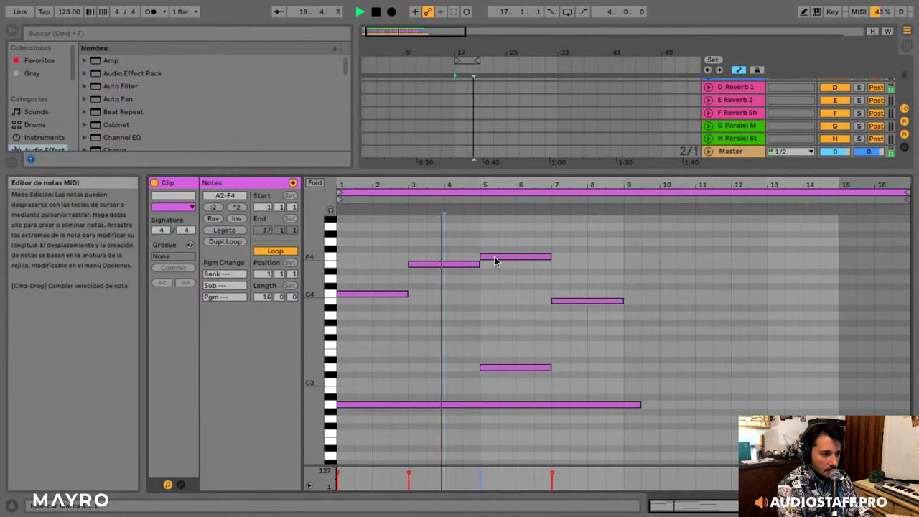
- Lower the upper note at bar 5 to D4 and delete the D3 note beneath it
{"action": "left_click_drag", "start_coordinate": [488, 258], "coordinate": [500, 280]}
{"action": "double_click", "coordinate": [516, 367]}
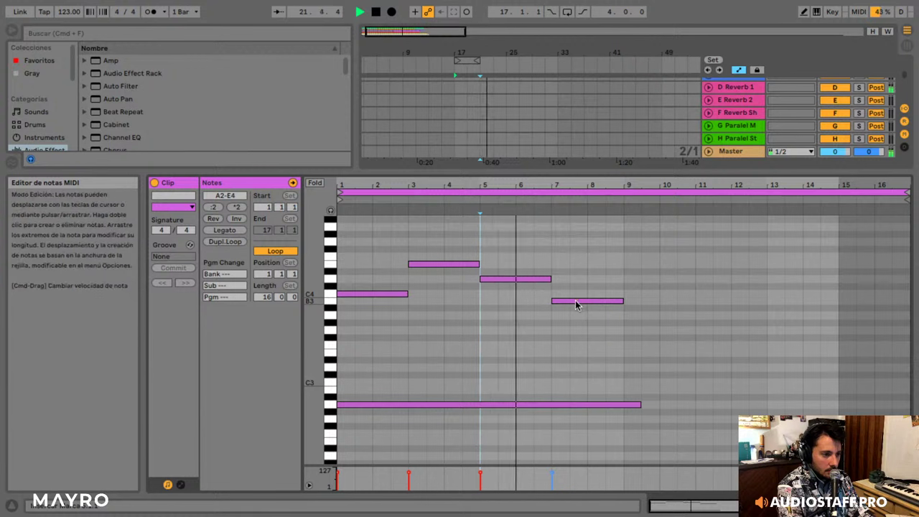
- Trim the sustained A2 note to end at bar 9, level with the last melody note
{"action": "left_click", "coordinate": [639, 404]}
{"action": "left_click_drag", "start_coordinate": [640, 402], "coordinate": [624, 403]}
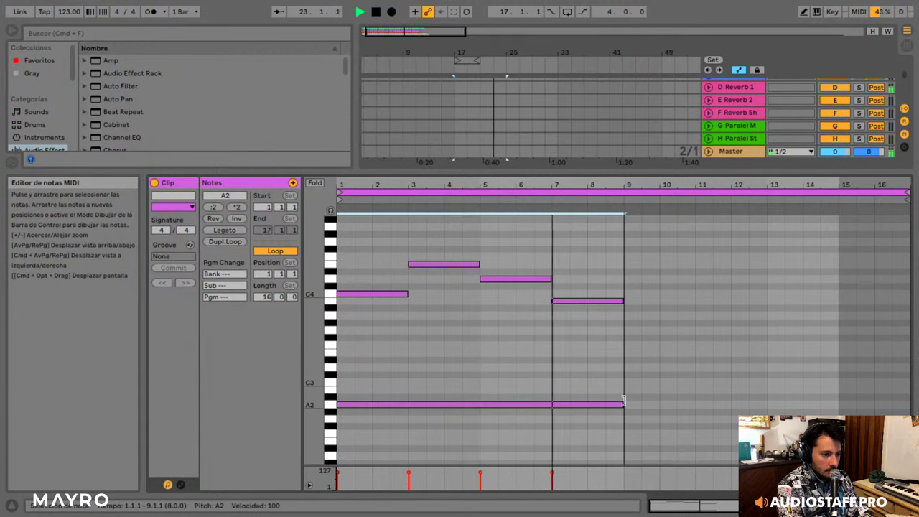
{"action": "left_click", "coordinate": [627, 401]}
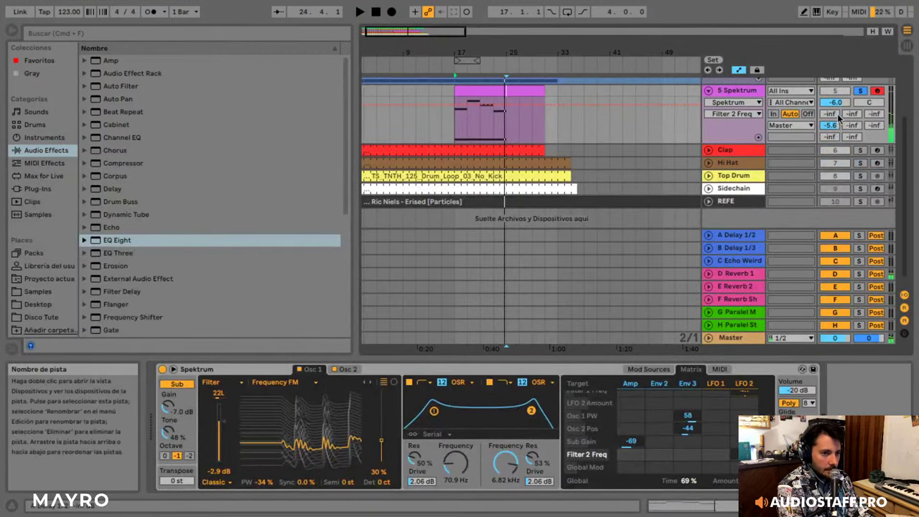
- Play the arrangement from bar 17 and raise the Spektrum track's Reverb 1 send to -3.7 dB
{"action": "scroll", "coordinate": [572, 145], "scroll_direction": "up", "scroll_amount": 2}
{"action": "key", "text": "space"}
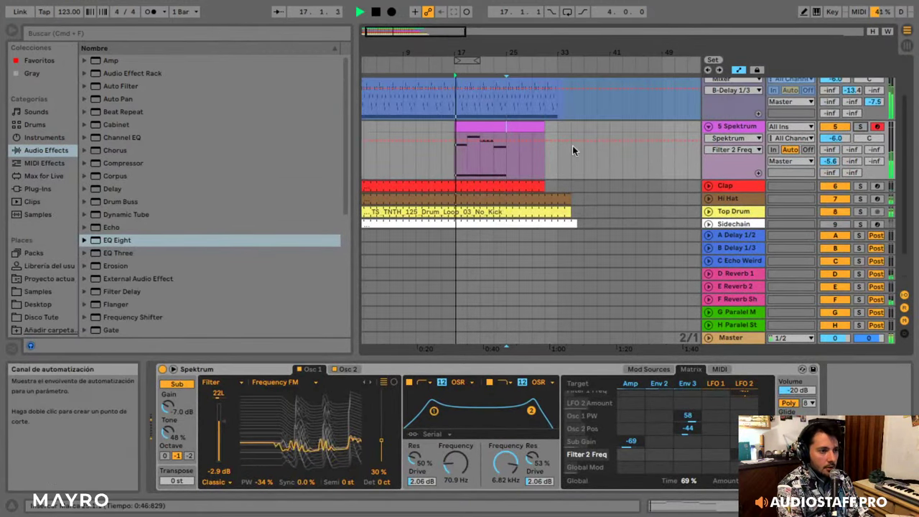
{"action": "scroll", "coordinate": [573, 150], "scroll_direction": "up", "scroll_amount": 1}
{"action": "left_click", "coordinate": [830, 179]}
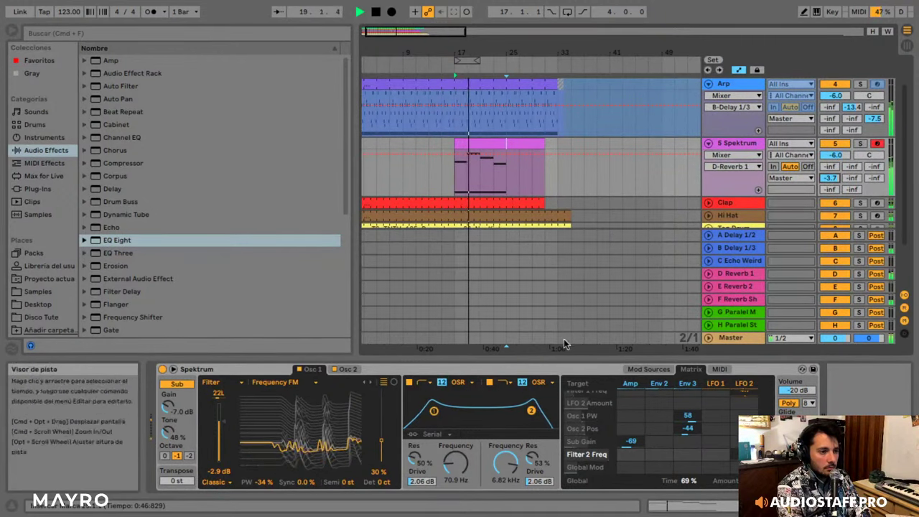
- Lower the Spektrum's Filter 2 frequency to 798 Hz while auditioning the pad alone and in the mix
{"action": "mouse_move", "coordinate": [506, 463]}
{"action": "left_mouse_down"}
{"action": "mouse_move", "coordinate": [506, 474]}
{"action": "mouse_move", "coordinate": [506, 463]}
{"action": "left_mouse_up"}
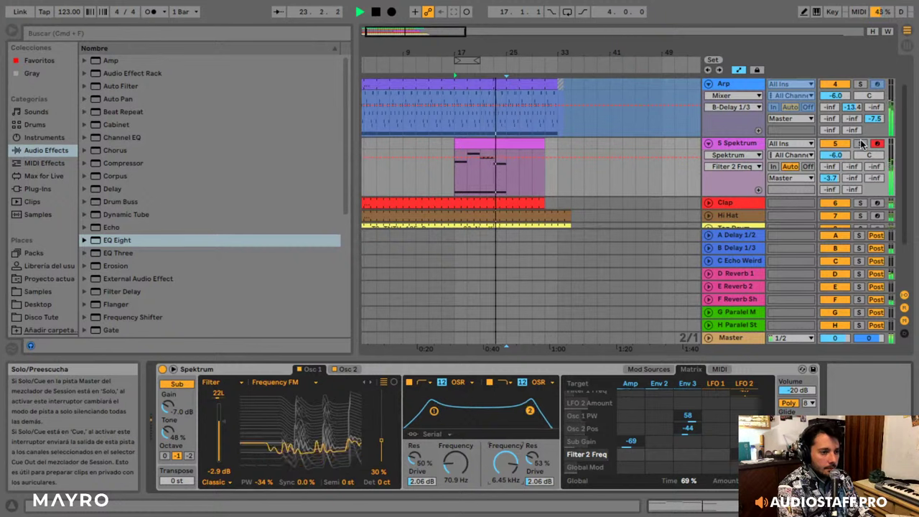
{"action": "key", "text": "space"}
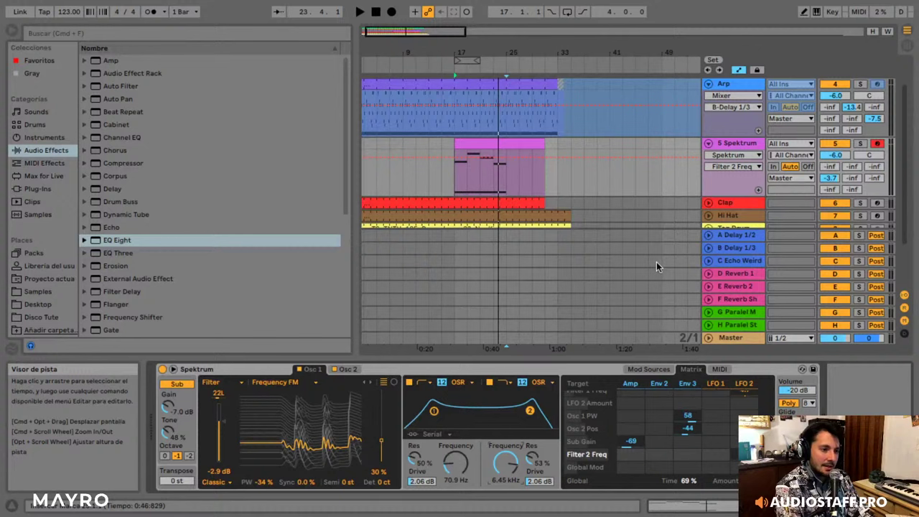
{"action": "left_click_drag", "start_coordinate": [505, 463], "coordinate": [506, 503]}
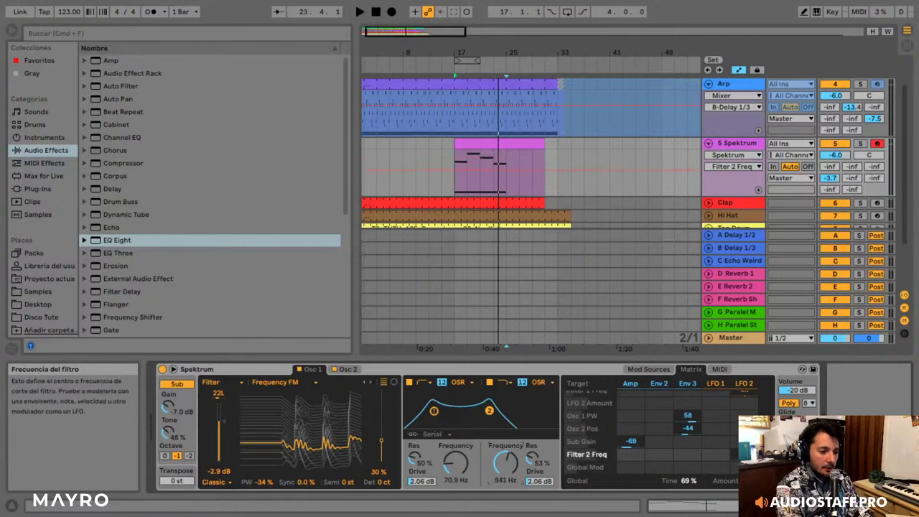
{"action": "key", "text": "space"}
{"action": "left_click_drag", "start_coordinate": [503, 460], "coordinate": [503, 462]}
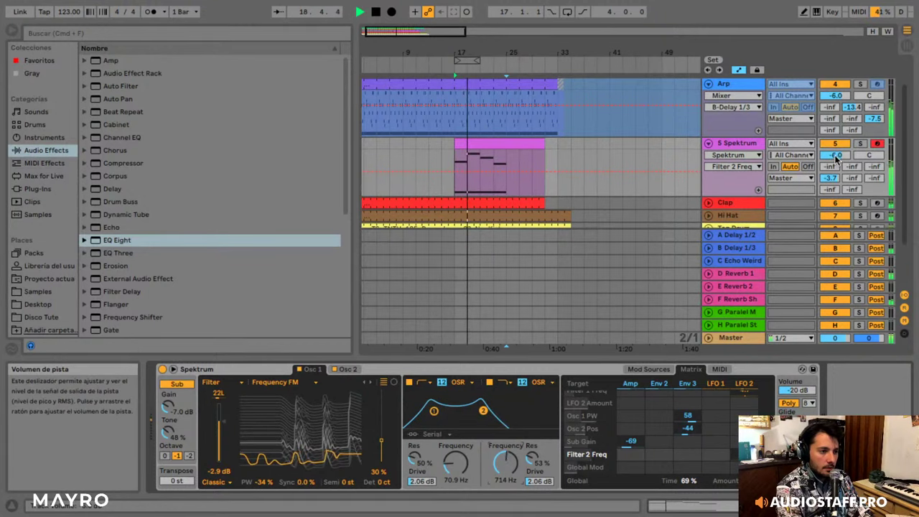
{"action": "left_click_drag", "start_coordinate": [843, 155], "coordinate": [843, 156]}
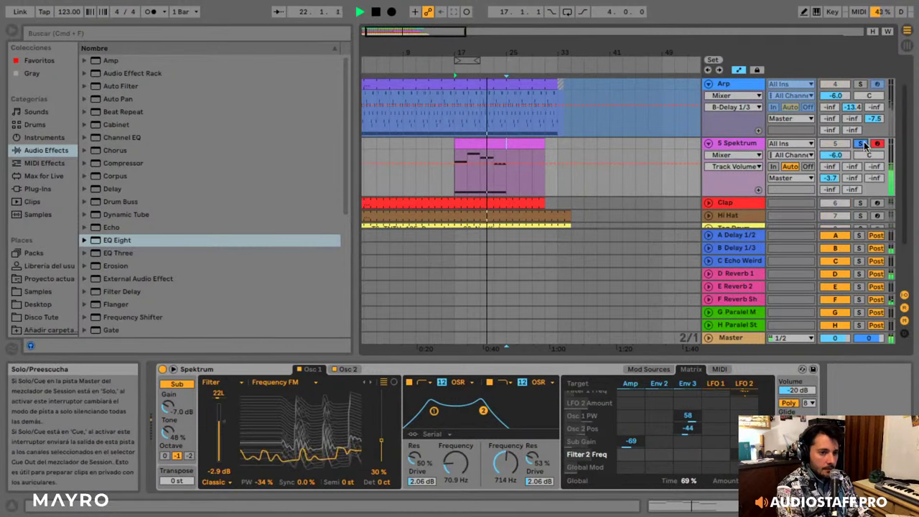
{"action": "mouse_move", "coordinate": [506, 463]}
{"action": "left_mouse_down"}
{"action": "mouse_move", "coordinate": [506, 437]}
{"action": "mouse_move", "coordinate": [505, 467]}
{"action": "mouse_move", "coordinate": [506, 451]}
{"action": "left_mouse_up"}
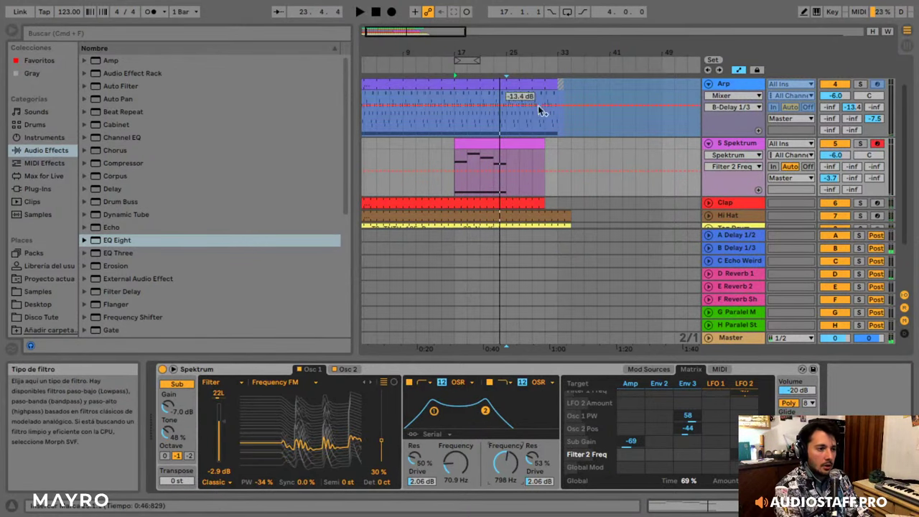
{"action": "key", "text": "space"}
- Open the Spektrum clip's notes and shorten its loop to eight bars, ending at bar 9
{"action": "left_click", "coordinate": [531, 143]}
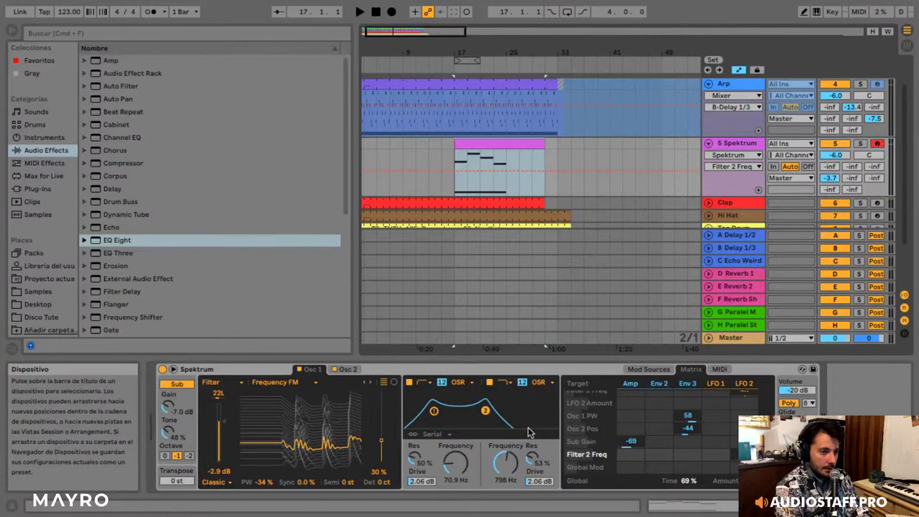
{"action": "double_click", "coordinate": [498, 148]}
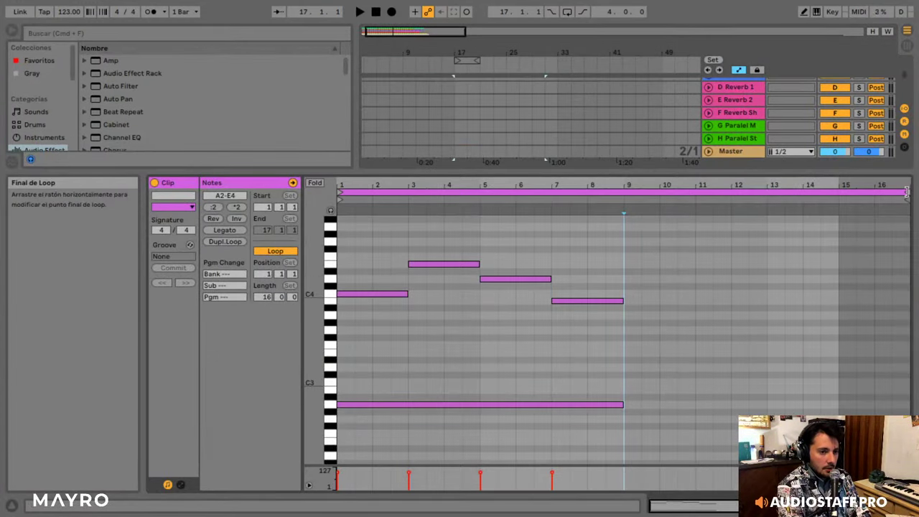
{"action": "left_click_drag", "start_coordinate": [828, 194], "coordinate": [624, 194]}
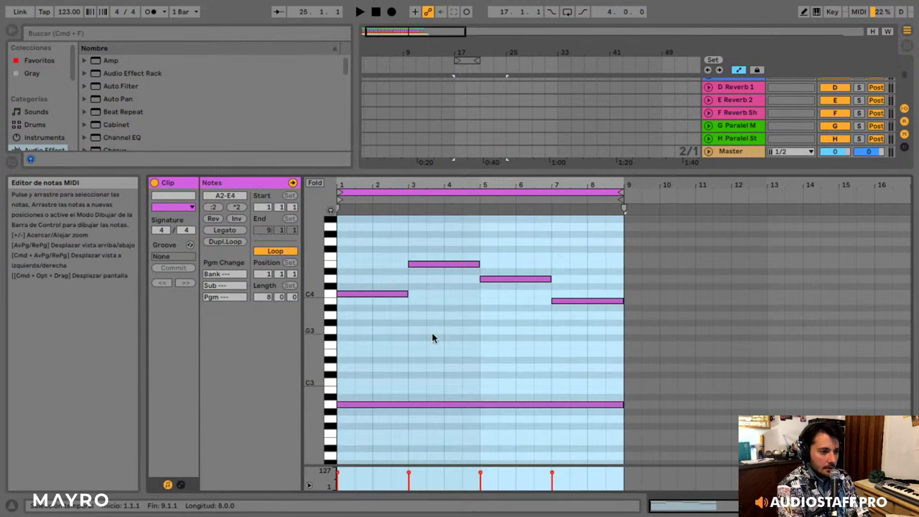
- Shorten the A2 note to end at bar 5, duplicate it across bars 5 to 9 as G2, and play back
{"action": "left_click", "coordinate": [621, 405]}
{"action": "left_click_drag", "start_coordinate": [620, 404], "coordinate": [479, 404]}
{"action": "key", "text": "super+d"}
{"action": "key", "text": "Down"}
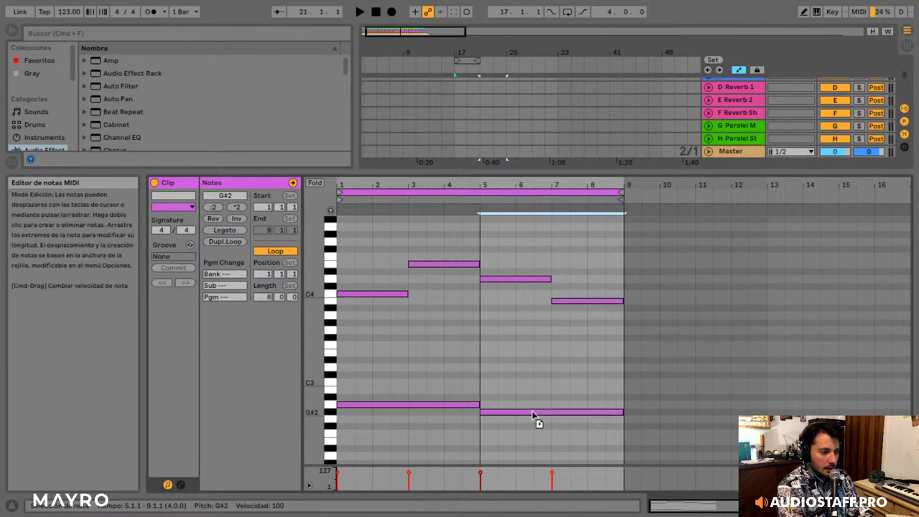
{"action": "key", "text": "Down"}
{"action": "key", "text": "space"}
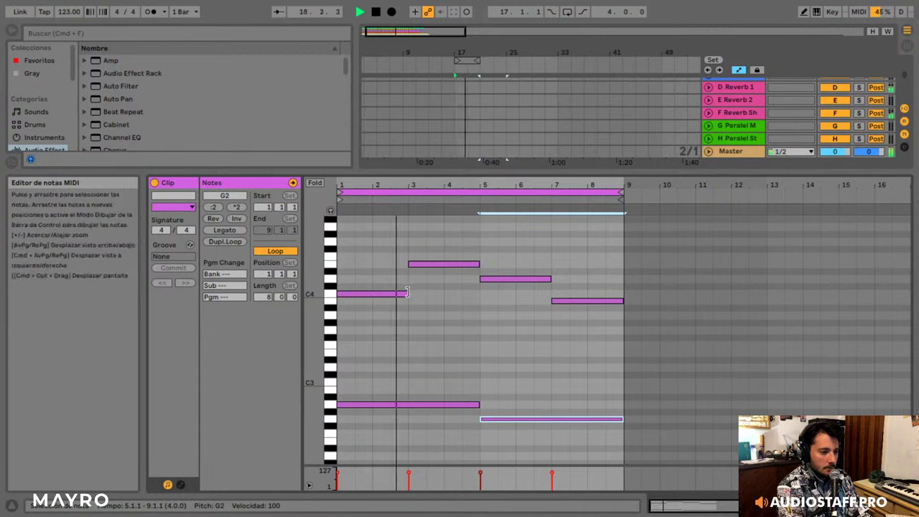
- Shorten the E4 note to end at 4.3.1 and add a half-bar F4 note after it
{"action": "left_click_drag", "start_coordinate": [479, 264], "coordinate": [463, 263]}
{"action": "double_click", "coordinate": [467, 256]}
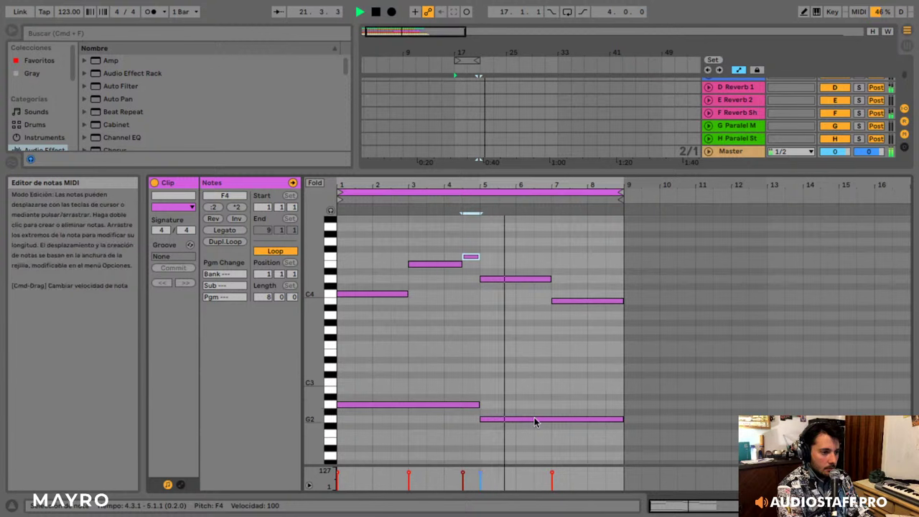
- Rework the lower voice from bar 5 into two-bar notes C3 and B2, and raise the upper note at bar 7 to C4
{"action": "left_click_drag", "start_coordinate": [511, 420], "coordinate": [497, 385]}
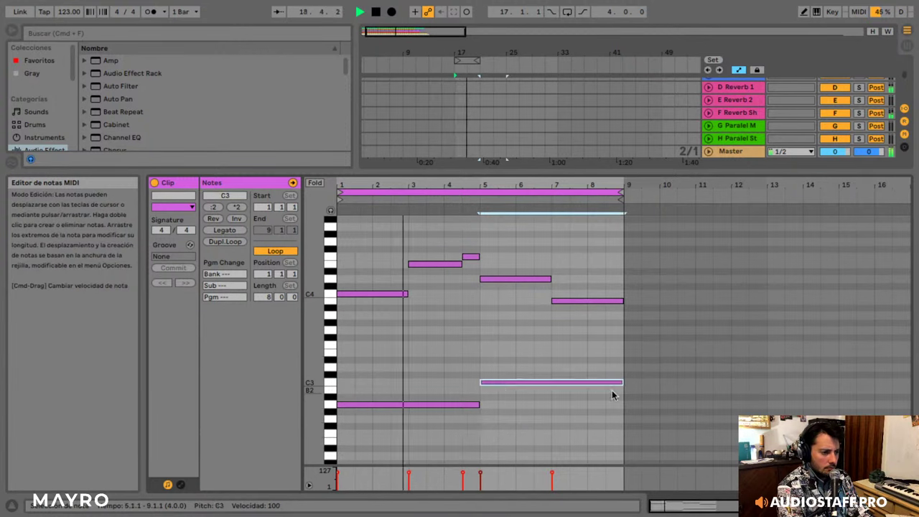
{"action": "left_click_drag", "start_coordinate": [621, 382], "coordinate": [551, 382]}
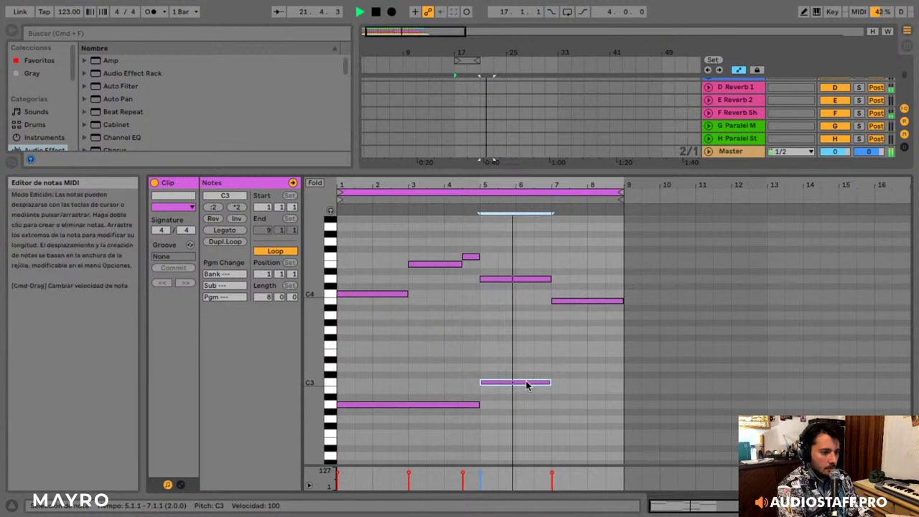
{"action": "left_click_drag", "start_coordinate": [527, 381], "coordinate": [610, 396]}
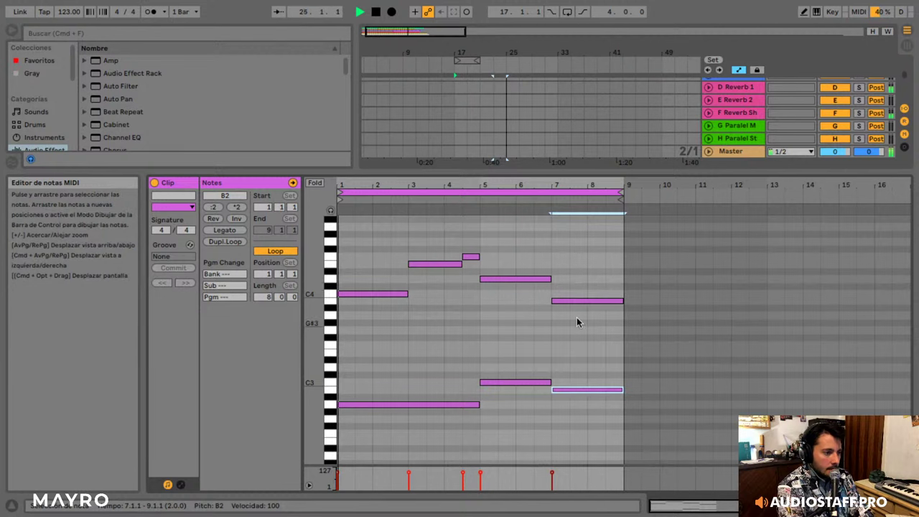
{"action": "left_click_drag", "start_coordinate": [581, 301], "coordinate": [582, 298]}
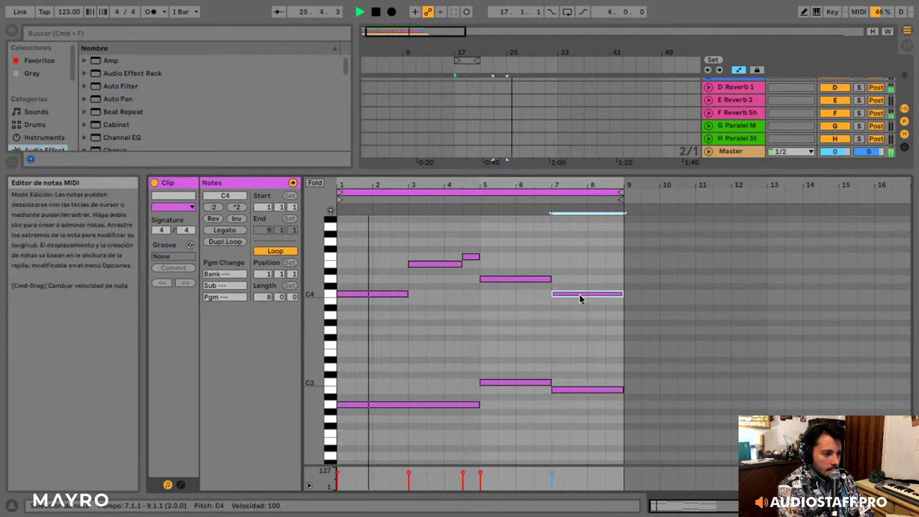
- Raise the upper note at bar 3 to F4 in place of the half-bar note after it, and play back
{"action": "left_click_drag", "start_coordinate": [431, 266], "coordinate": [481, 284]}
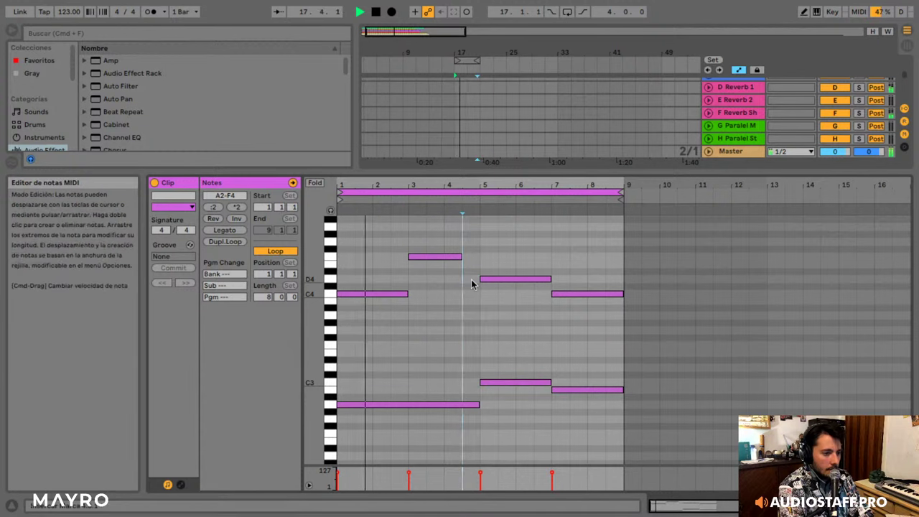
{"action": "double_click", "coordinate": [471, 279]}
{"action": "key", "text": "space"}
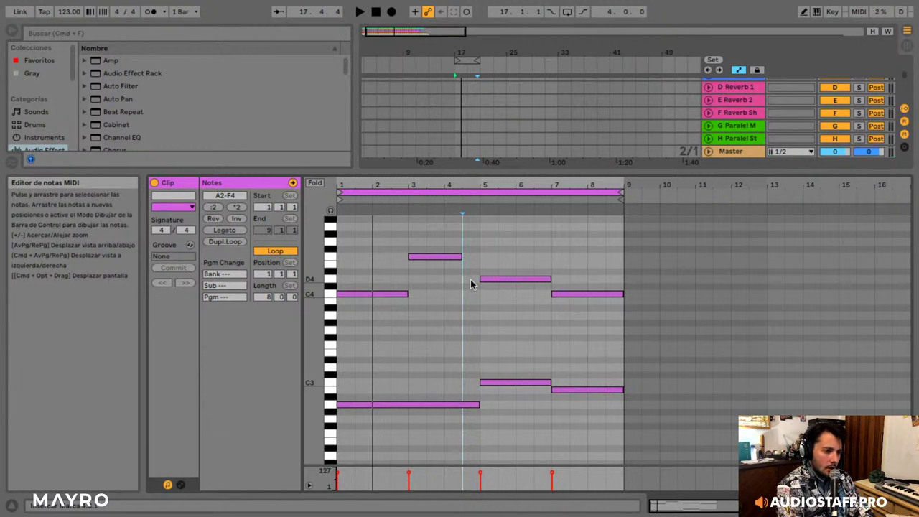
{"action": "left_click", "coordinate": [458, 255]}
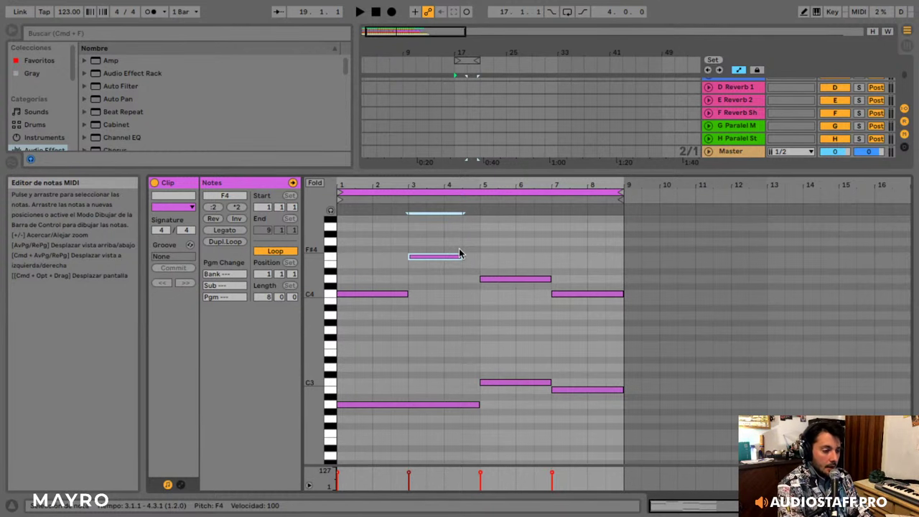
{"action": "left_click", "coordinate": [450, 257]}
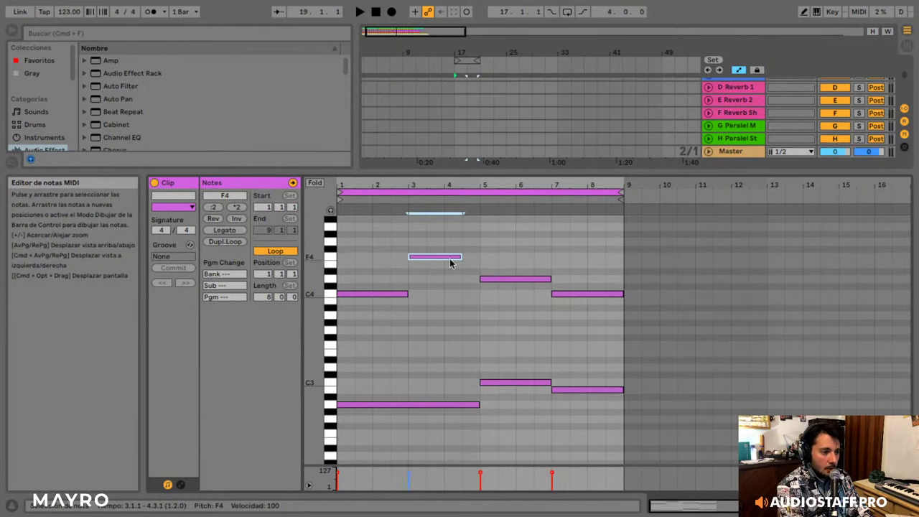
{"action": "key", "text": "space"}
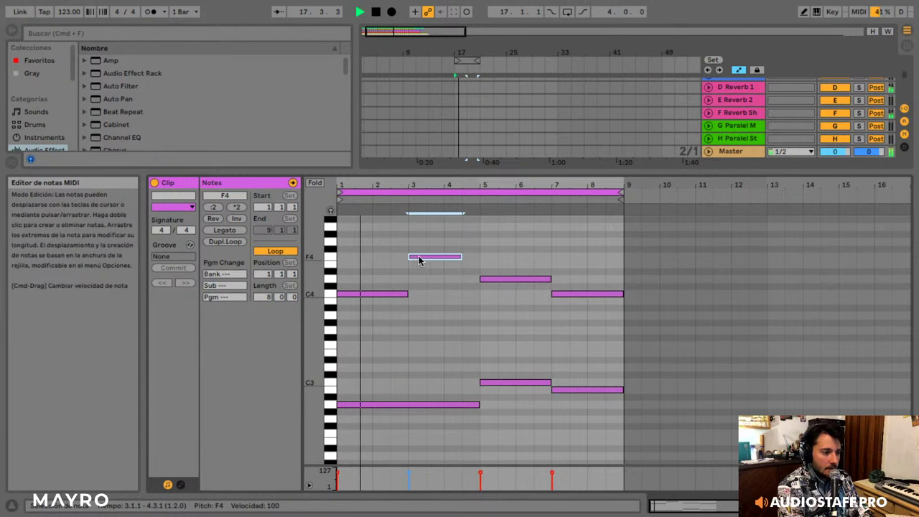
- Extend the F4 note to bar 5, raise the upper notes after it to E4 and D4, and raise the bar 7 bass note to C3
{"action": "left_click", "coordinate": [424, 268]}
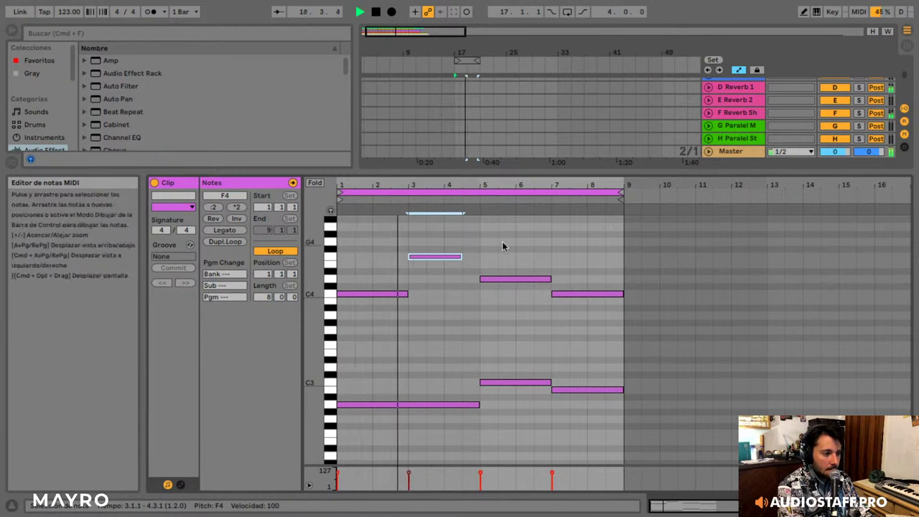
{"action": "left_click_drag", "start_coordinate": [461, 257], "coordinate": [513, 266]}
{"action": "left_click", "coordinate": [519, 381]}
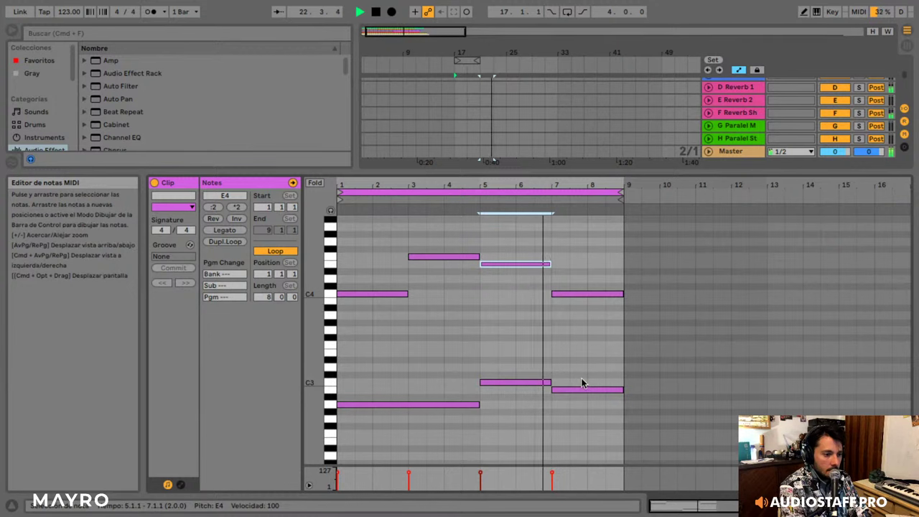
{"action": "left_click_drag", "start_coordinate": [583, 390], "coordinate": [583, 383]}
{"action": "left_click_drag", "start_coordinate": [589, 295], "coordinate": [589, 280]}
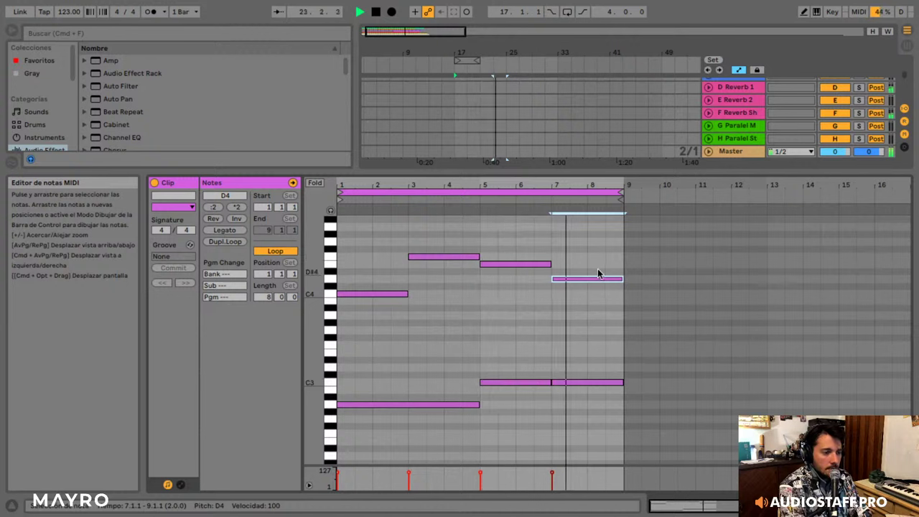
- Trim the Sub Bass clip to start at bar 17 and move the Spektrum clip to start at bar 9
{"action": "key", "text": "shift+Tab"}
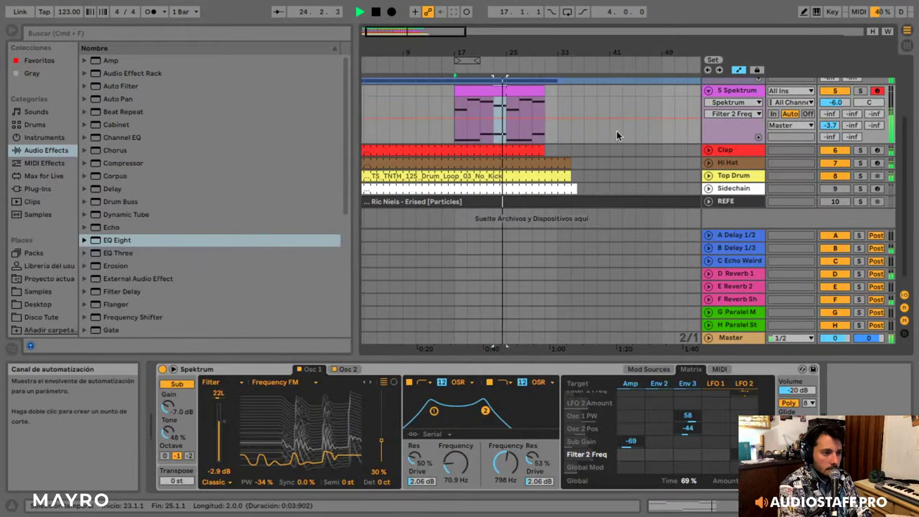
{"action": "left_click", "coordinate": [408, 63]}
{"action": "scroll", "coordinate": [444, 105], "scroll_direction": "up", "scroll_amount": 3}
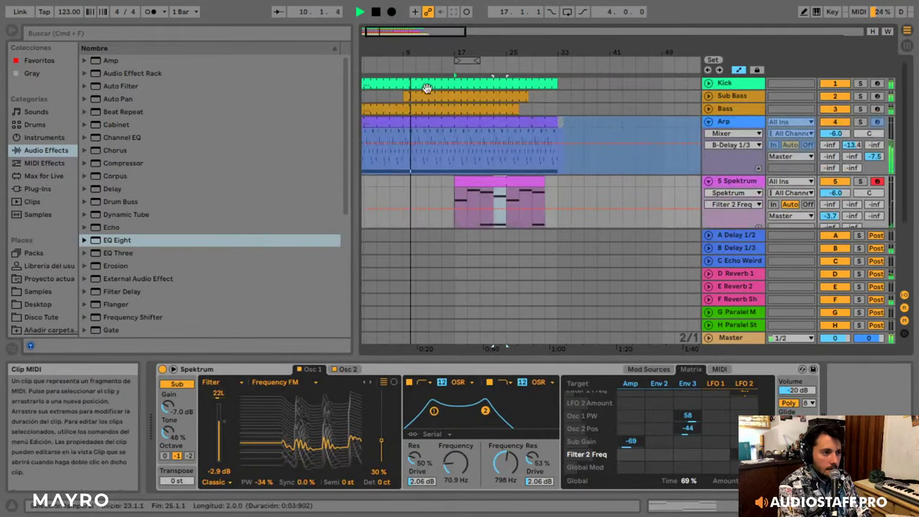
{"action": "left_click", "coordinate": [427, 88]}
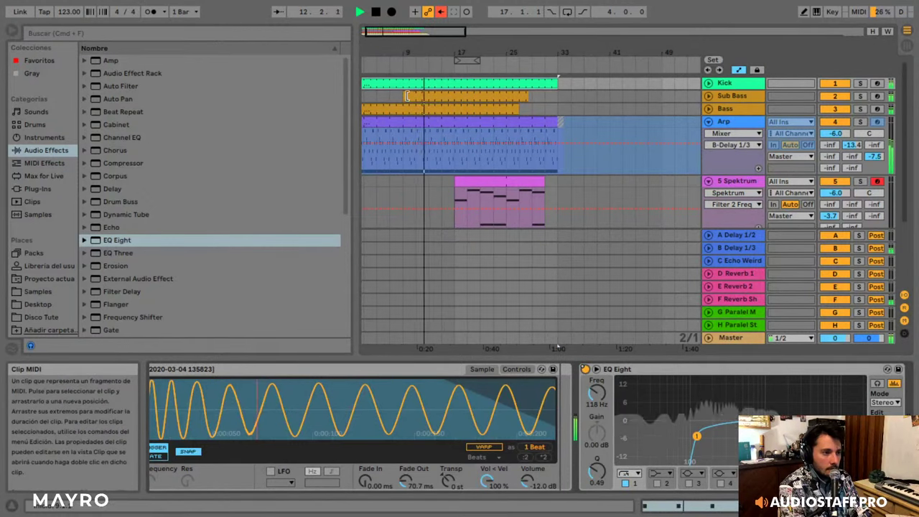
{"action": "left_click_drag", "start_coordinate": [407, 95], "coordinate": [454, 95]}
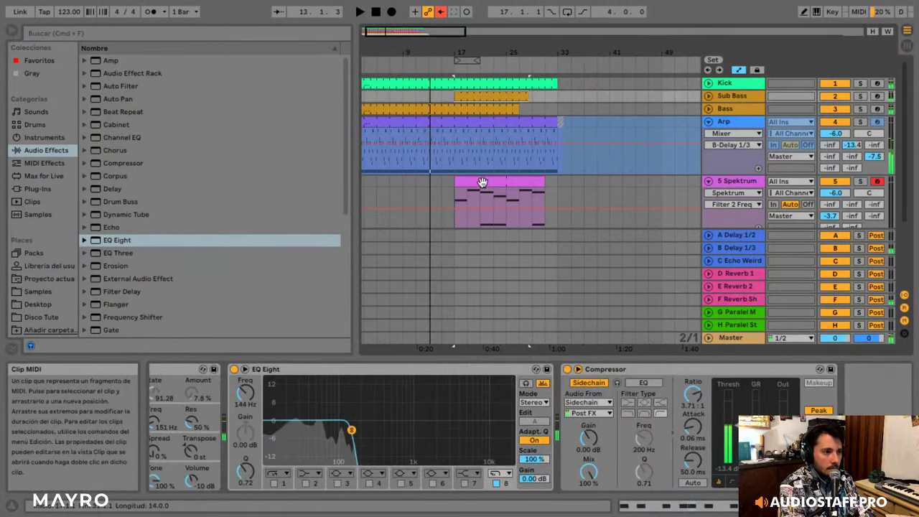
{"action": "left_click_drag", "start_coordinate": [482, 182], "coordinate": [431, 181]}
- Re-enable automation, draw the Kick's EQ Eight Device On envelope as On from bar 9 to bar 17, and play from the start
{"action": "left_click", "coordinate": [431, 84]}
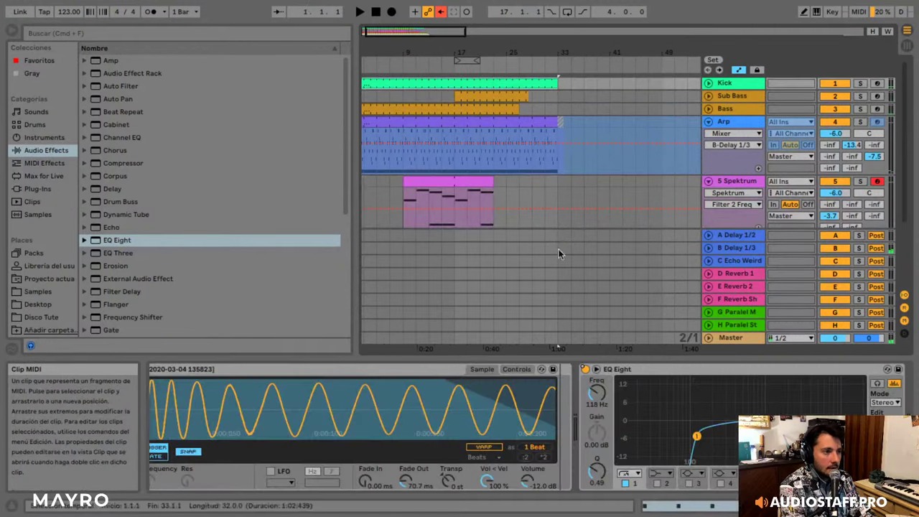
{"action": "right_click", "coordinate": [600, 369]}
{"action": "left_click", "coordinate": [625, 376]}
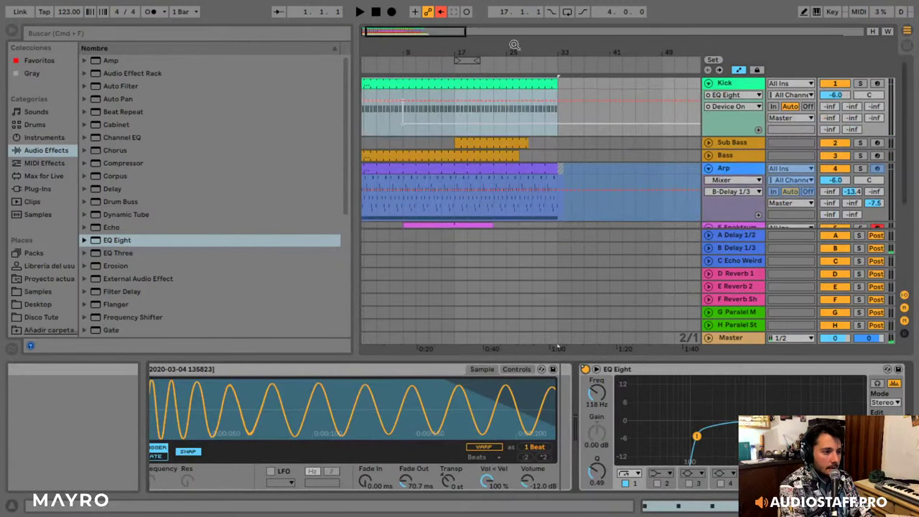
{"action": "left_click", "coordinate": [803, 12]}
{"action": "left_click", "coordinate": [441, 12]}
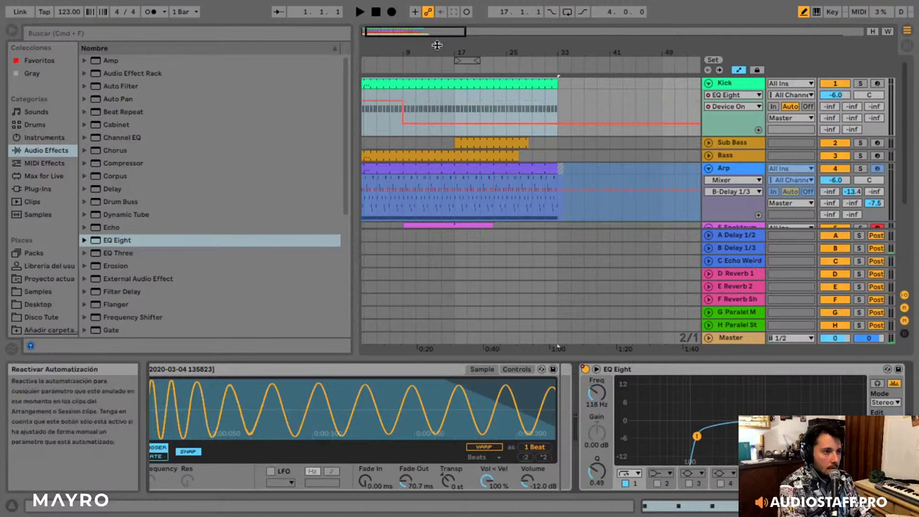
{"action": "left_click_drag", "start_coordinate": [410, 103], "coordinate": [454, 101]}
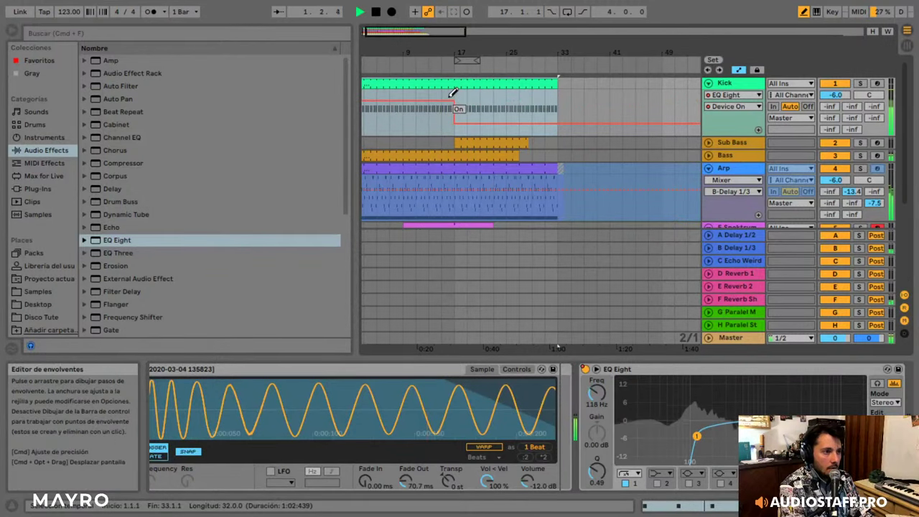
{"action": "left_click", "coordinate": [421, 225]}
{"action": "key", "text": "space"}
{"action": "left_click", "coordinate": [803, 11]}
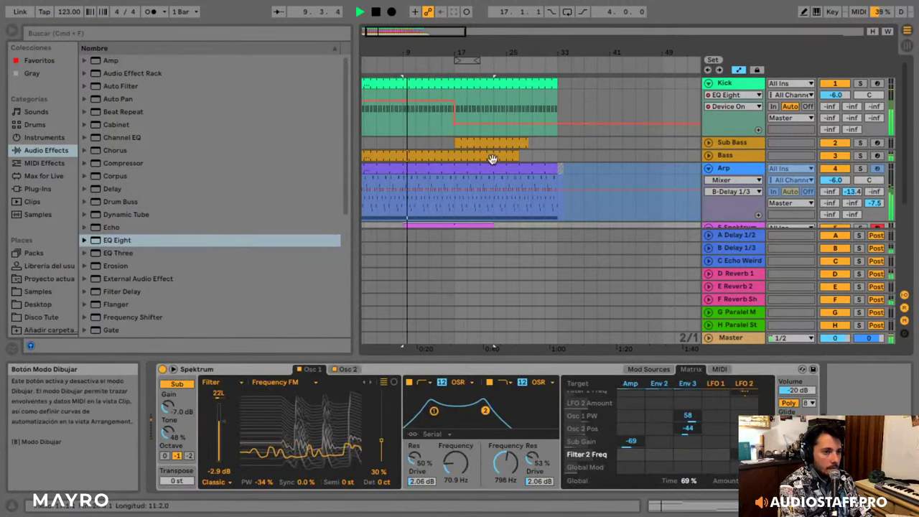
- Check the Spektrum clip's notes and extend the part in the arrangement to end at bar 33
{"action": "scroll", "coordinate": [493, 159], "scroll_direction": "down", "scroll_amount": 3}
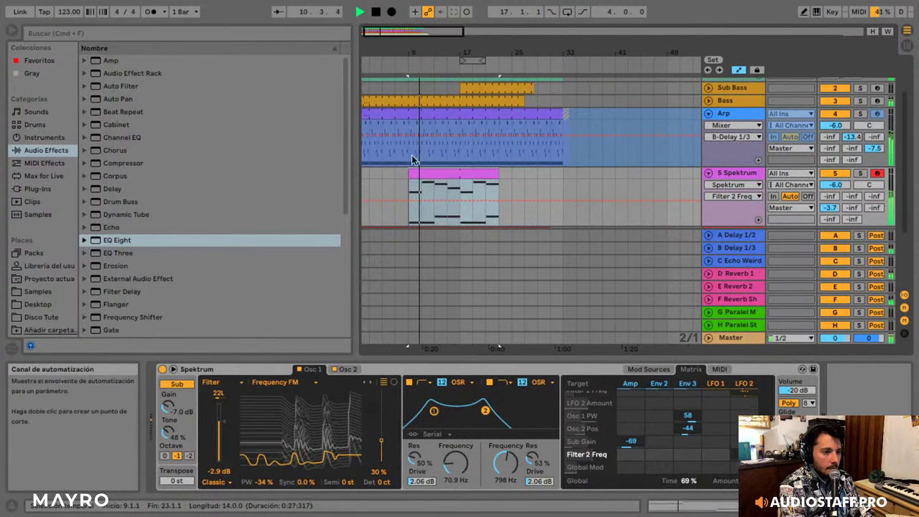
{"action": "left_click", "coordinate": [405, 146]}
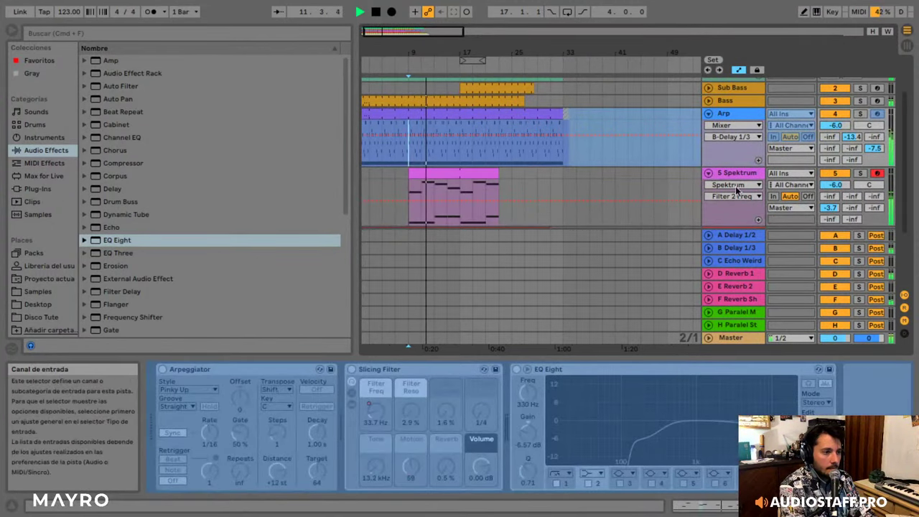
{"action": "double_click", "coordinate": [464, 172]}
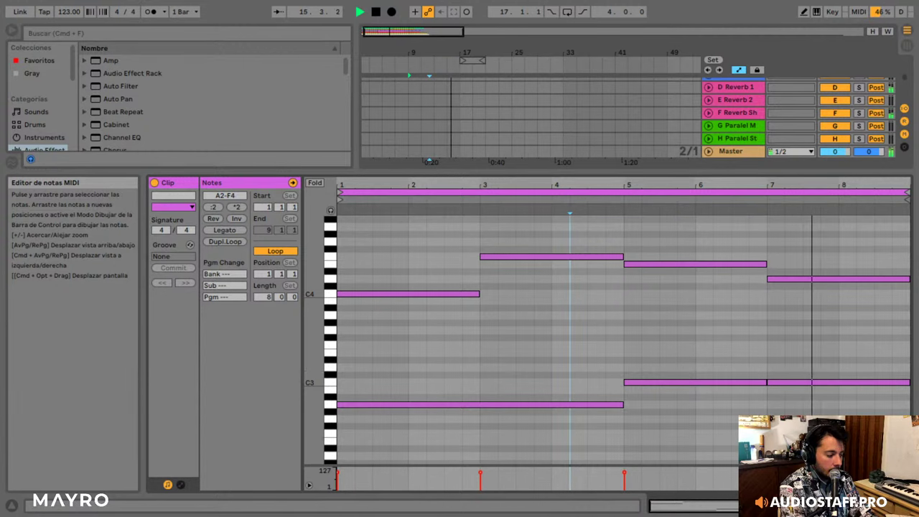
{"action": "key", "text": "shift+Tab"}
{"action": "scroll", "coordinate": [463, 126], "scroll_direction": "up", "scroll_amount": 4}
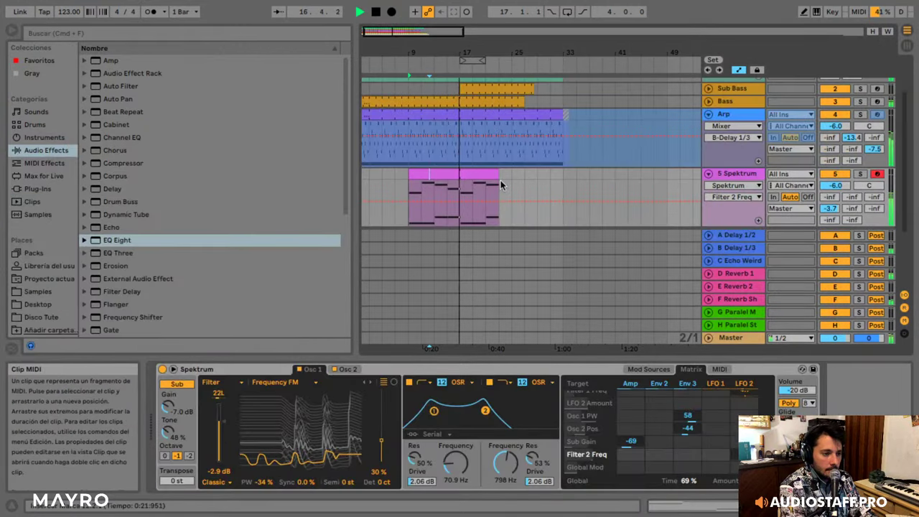
{"action": "left_click_drag", "start_coordinate": [500, 184], "coordinate": [564, 177]}
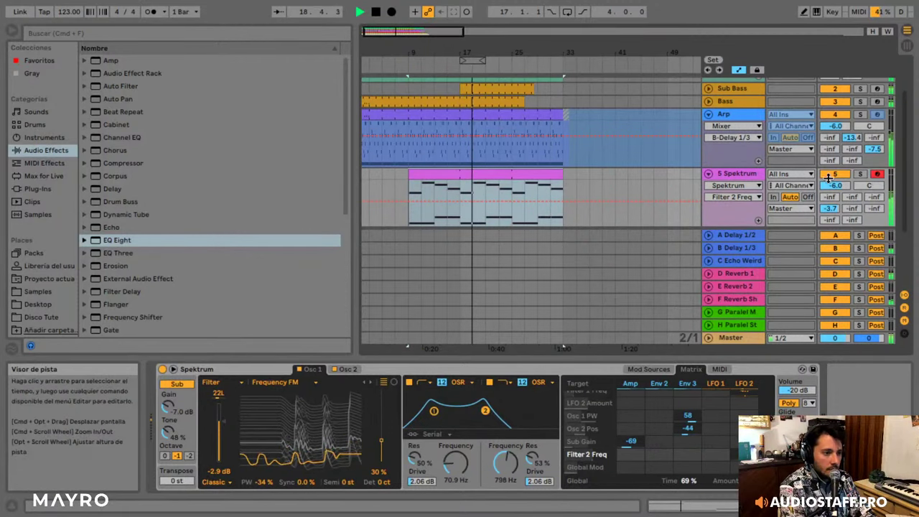
- Add an EQ Eight after Spektrum and enable its first filter as a low cut at 141 Hz
{"action": "left_click", "coordinate": [861, 174]}
{"action": "left_click", "coordinate": [861, 175]}
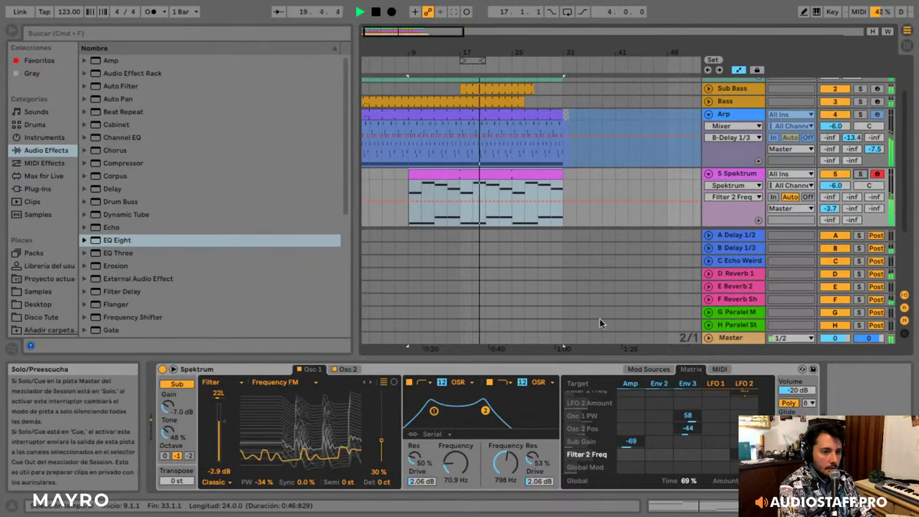
{"action": "left_click_drag", "start_coordinate": [113, 238], "coordinate": [788, 374]}
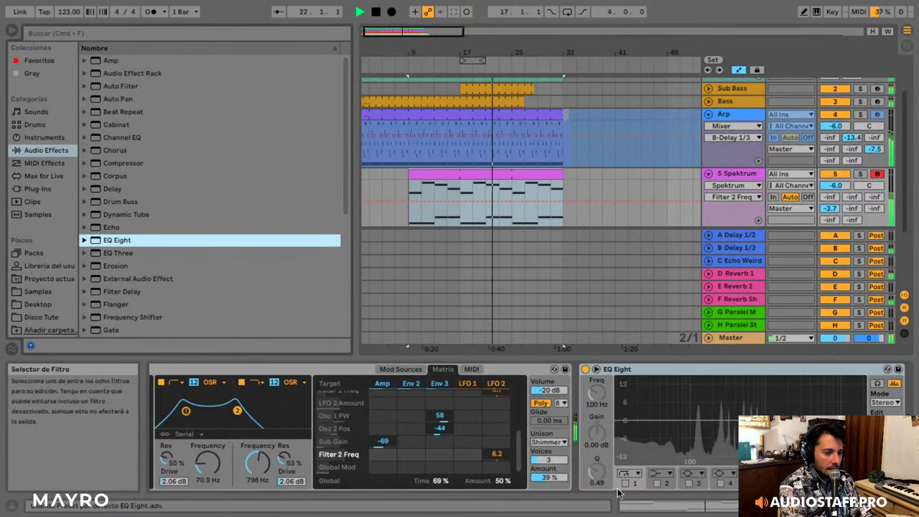
{"action": "left_click", "coordinate": [626, 484]}
{"action": "left_click_drag", "start_coordinate": [691, 436], "coordinate": [703, 436]}
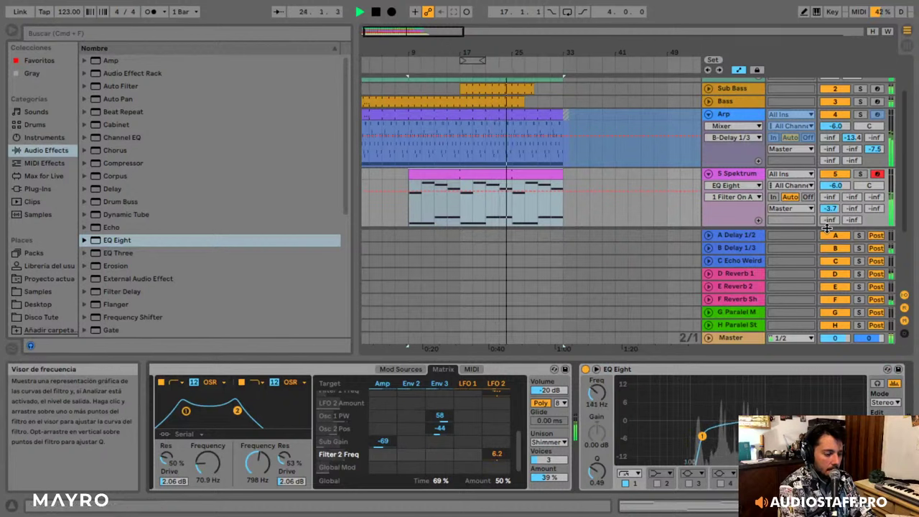
- Stop playback and collapse the Arp track, keeping the Spektrum track unfolded
{"action": "left_click", "coordinate": [708, 114]}
{"action": "key", "text": "space"}
{"action": "left_click", "coordinate": [709, 128]}
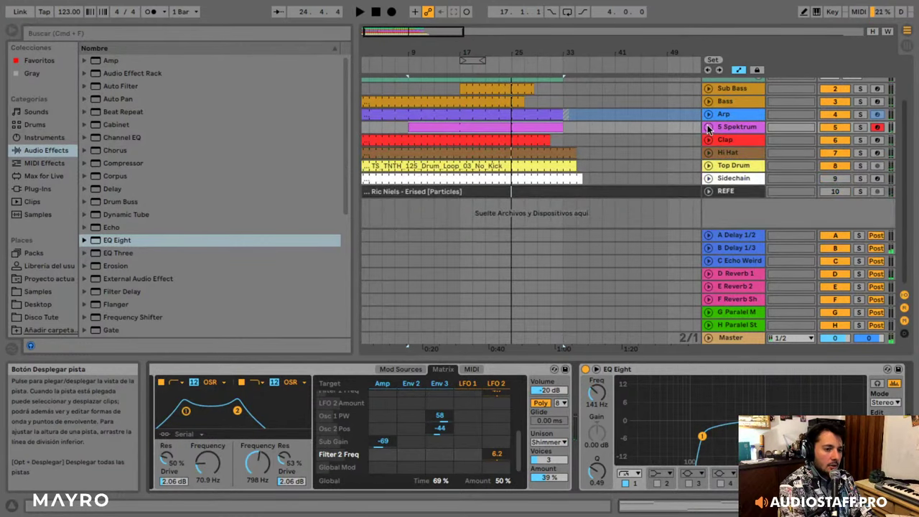
{"action": "left_click", "coordinate": [709, 128]}
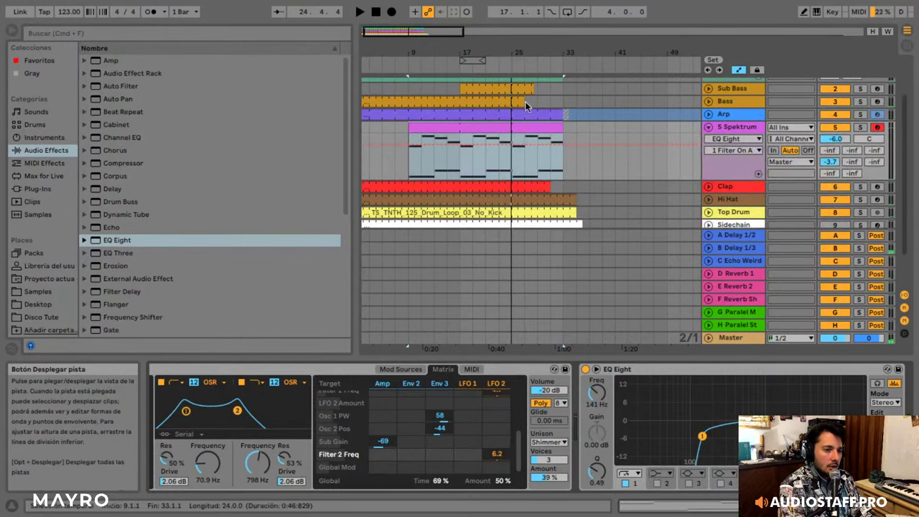
- Listen to the Arp track soloed from the start of the arrangement, and turn its solo off
{"action": "left_click", "coordinate": [469, 117]}
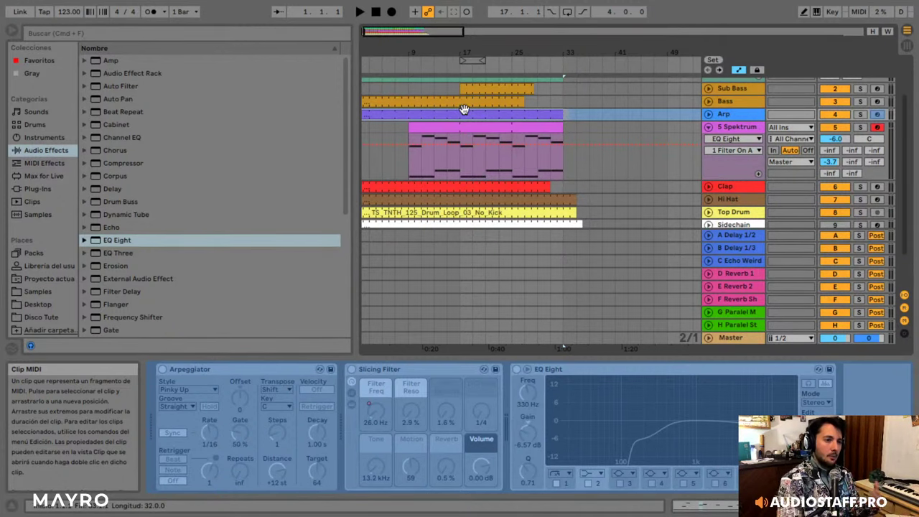
{"action": "left_click", "coordinate": [860, 114]}
{"action": "key", "text": "space"}
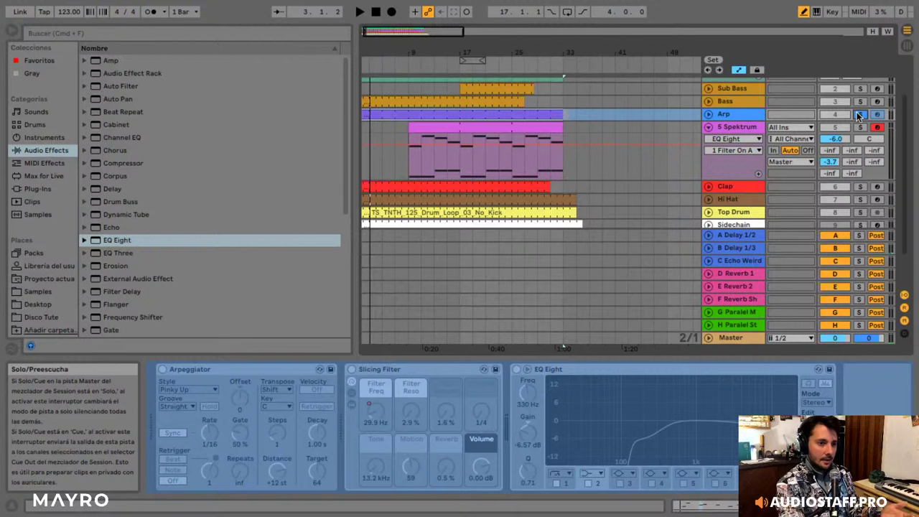
{"action": "left_click", "coordinate": [860, 114]}
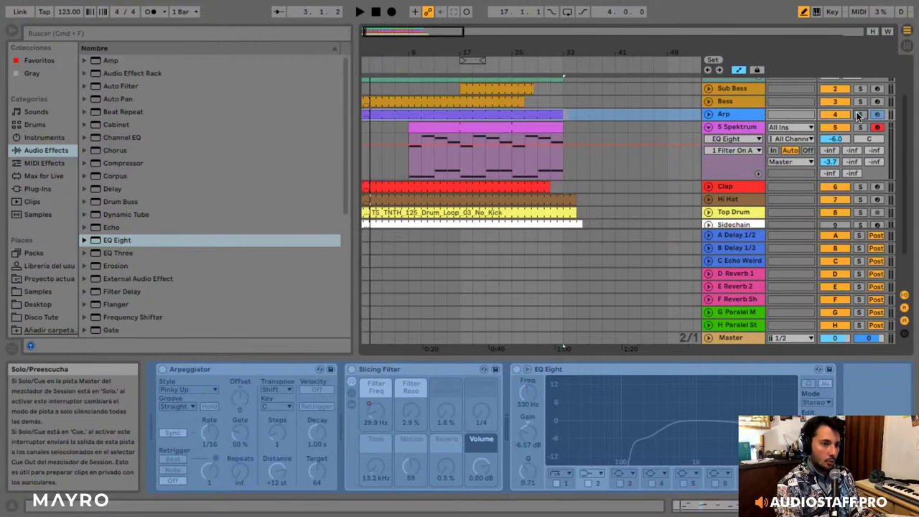
- Insert a new MIDI track below the Spektrum track
{"action": "left_click", "coordinate": [742, 126]}
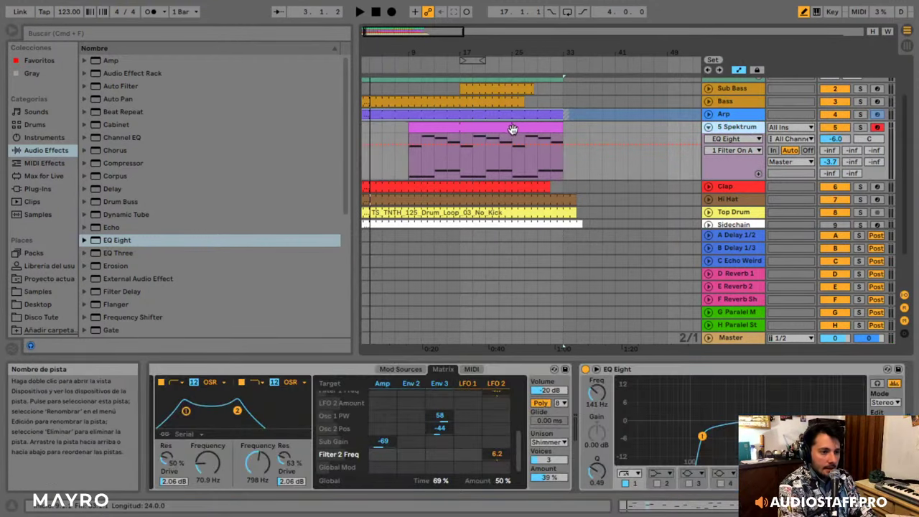
{"action": "left_click", "coordinate": [521, 130]}
{"action": "right_click", "coordinate": [747, 127]}
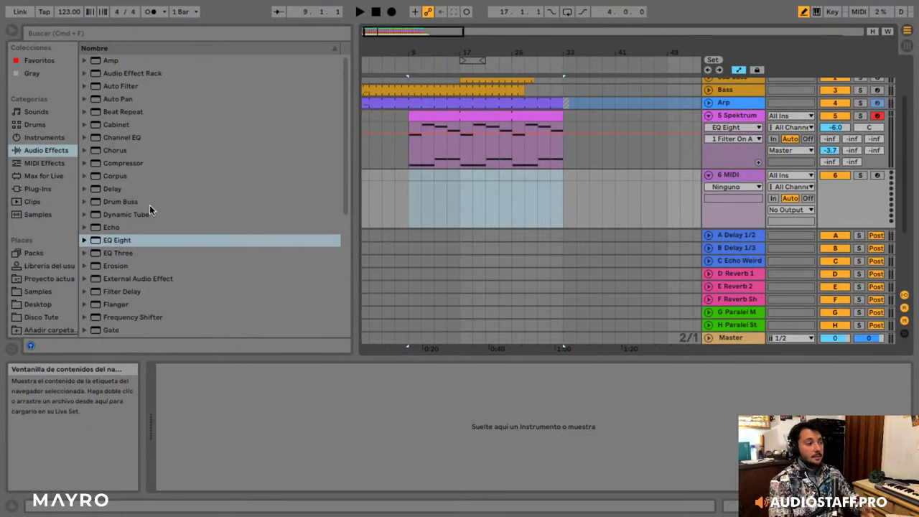
- Browse the Wavetable instrument presets, closing the Pad folder and opening the Synth Lead folder
{"action": "left_click", "coordinate": [45, 137]}
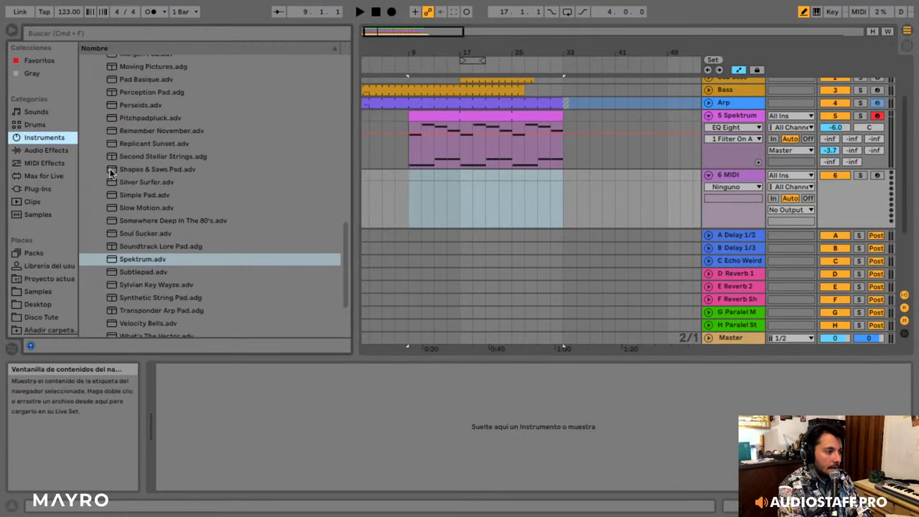
{"action": "scroll", "coordinate": [200, 198], "scroll_direction": "up", "scroll_amount": 15}
{"action": "double_click", "coordinate": [132, 293]}
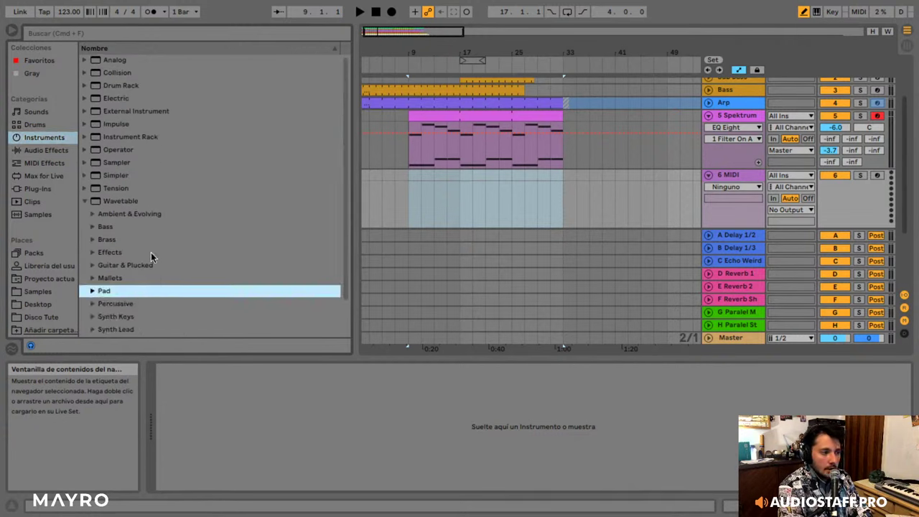
{"action": "scroll", "coordinate": [151, 253], "scroll_direction": "down", "scroll_amount": 3}
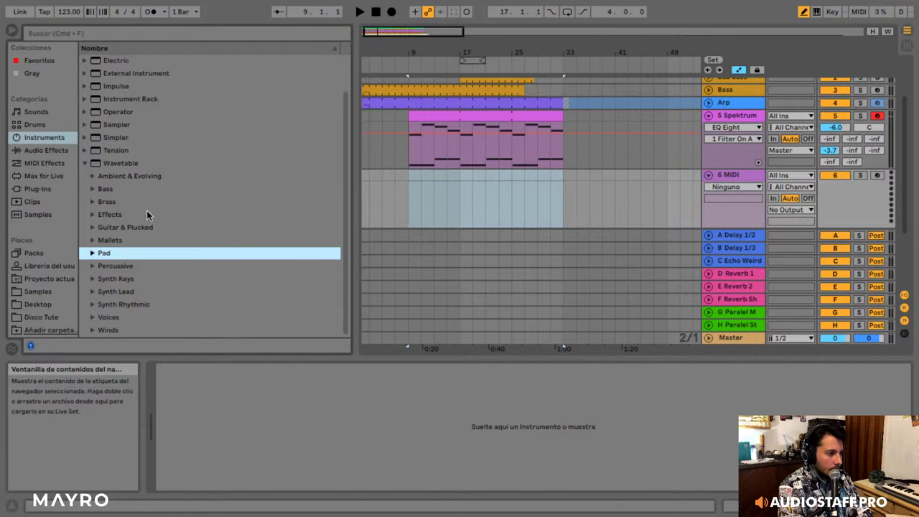
{"action": "double_click", "coordinate": [133, 291]}
{"action": "scroll", "coordinate": [156, 250], "scroll_direction": "down", "scroll_amount": 10}
{"action": "scroll", "coordinate": [157, 249], "scroll_direction": "down", "scroll_amount": 10}
- Audition Wavetable's Synth Lead presets from around Slate.adv down to Wrapped Pluck.adg, and close the folder
{"action": "left_click", "coordinate": [155, 248]}
{"action": "key", "text": "Down"}
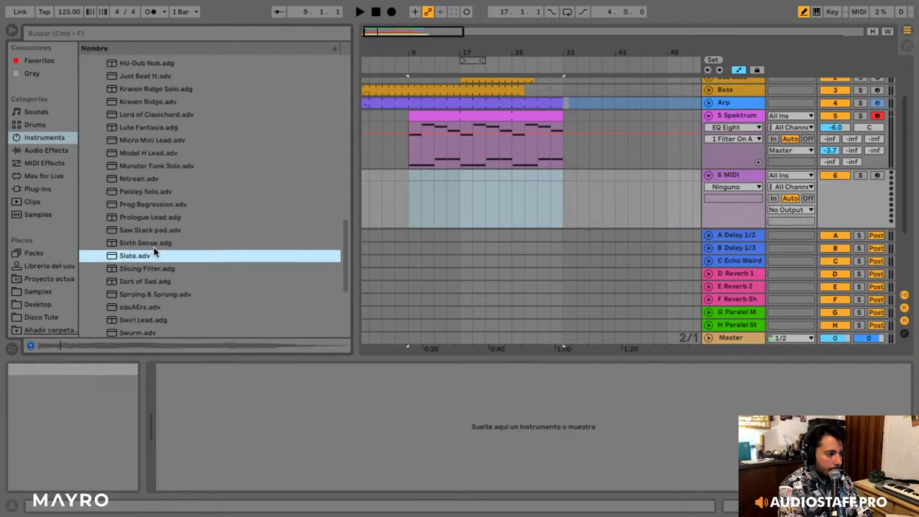
{"action": "key", "text": "Up"}
{"action": "scroll", "coordinate": [170, 240], "scroll_direction": "down", "scroll_amount": 6}
{"action": "key", "text": "Down"}
{"action": "key", "text": "Down"}
{"action": "left_click", "coordinate": [172, 240]}
{"action": "key", "text": "Down"}
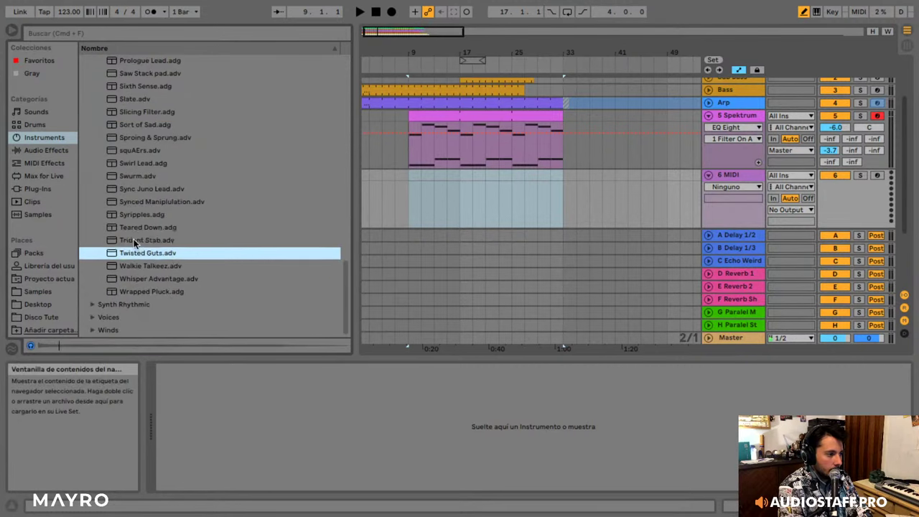
{"action": "key", "text": "Down"}
{"action": "key", "text": "Down"}
{"action": "key", "text": "Down"}
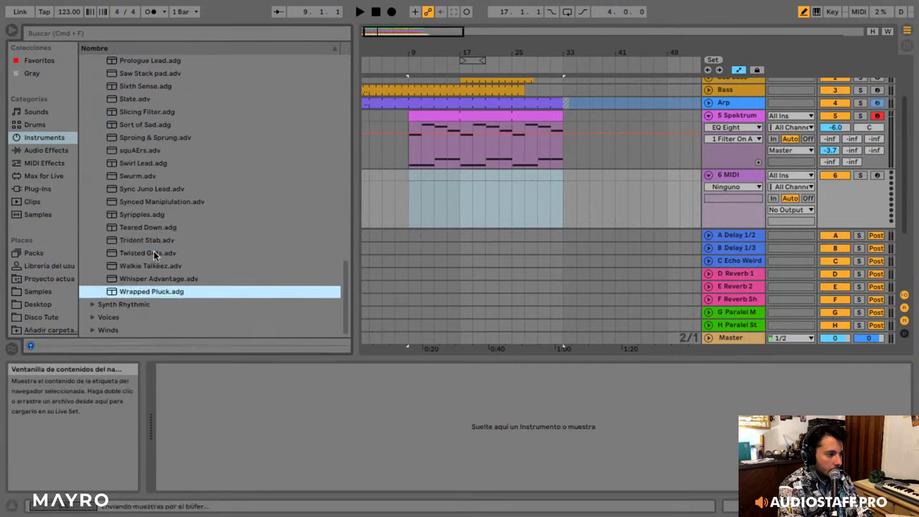
{"action": "key", "text": "Up"}
{"action": "key", "text": "Left"}
{"action": "key", "text": "Left"}
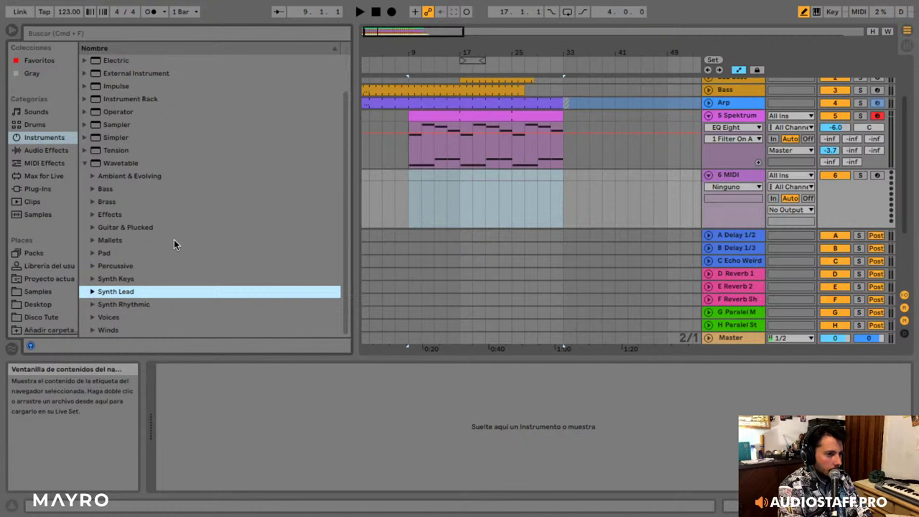
- Select the 6 MIDI track and open the DSE2_SYNTHS folder under Samples Progressive House in the user sample library
{"action": "left_click", "coordinate": [733, 179]}
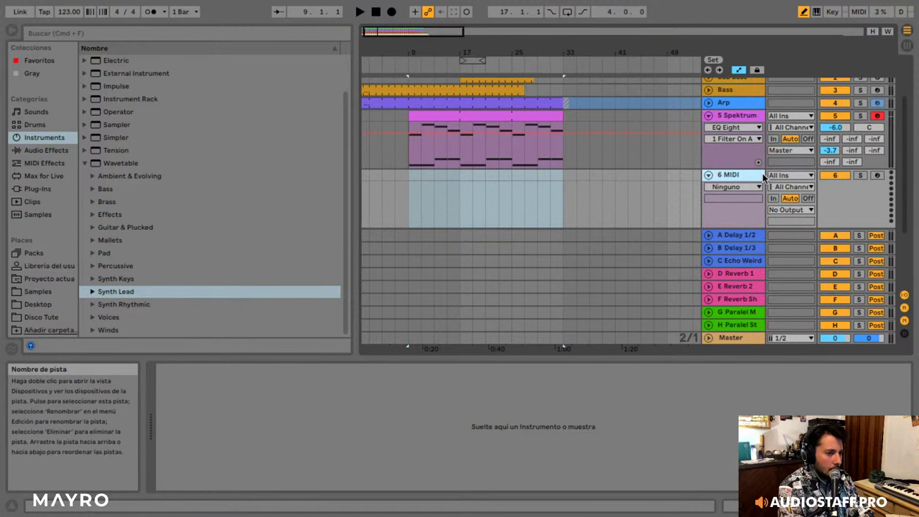
{"action": "left_click", "coordinate": [39, 292]}
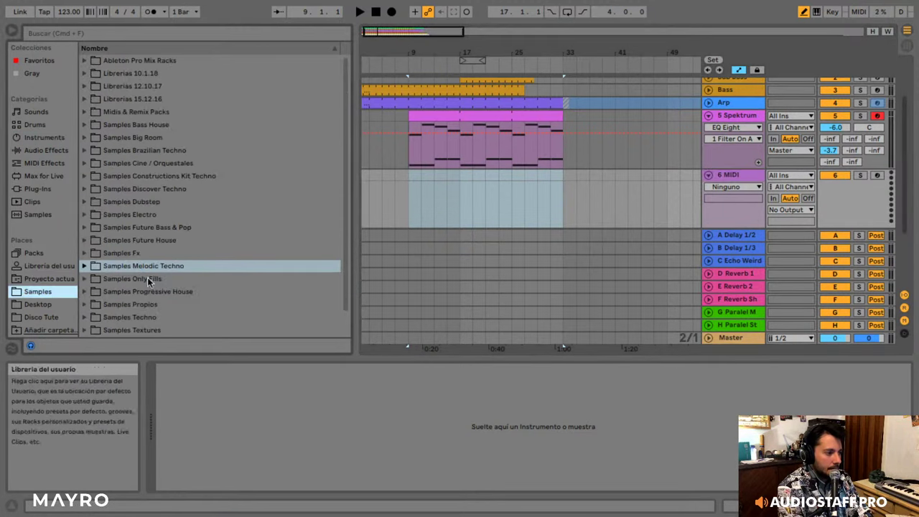
{"action": "scroll", "coordinate": [202, 252], "scroll_direction": "down", "scroll_amount": 1}
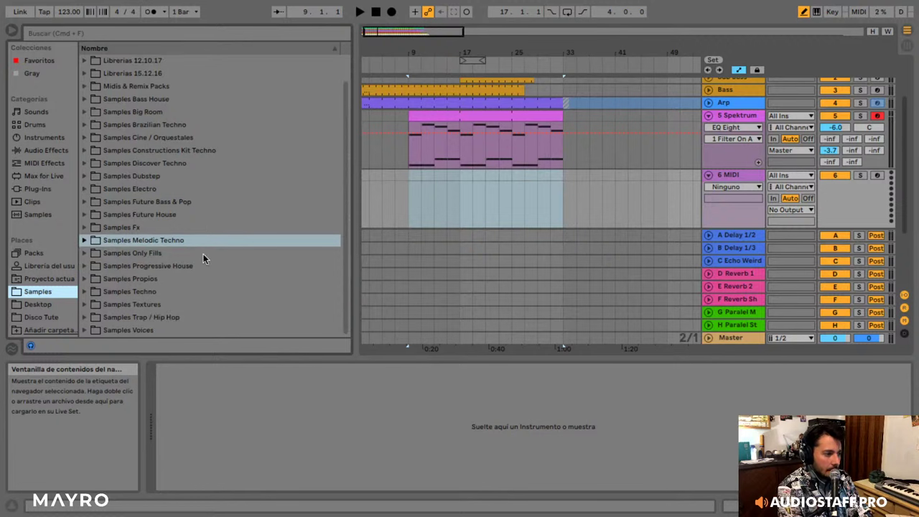
{"action": "left_click", "coordinate": [196, 266]}
{"action": "key", "text": "Right"}
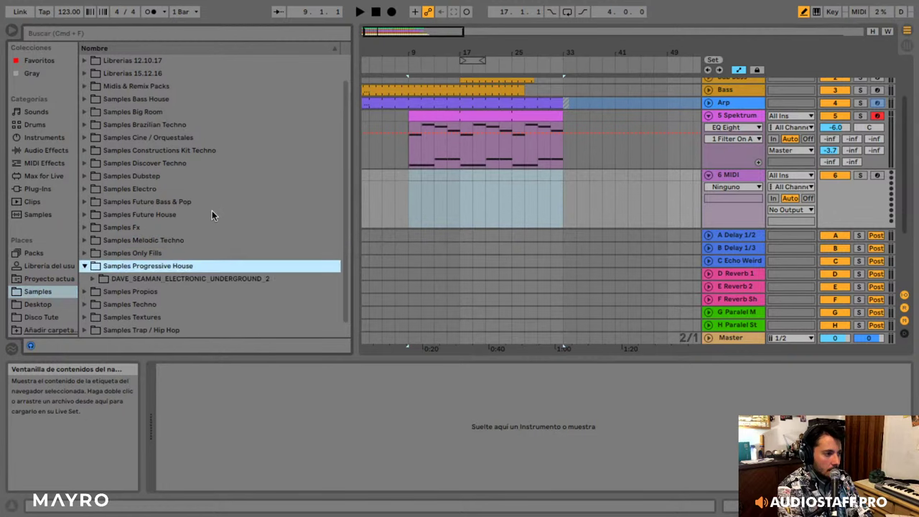
{"action": "key", "text": "Down"}
{"action": "key", "text": "Right"}
{"action": "key", "text": "Down"}
{"action": "key", "text": "Down"}
{"action": "key", "text": "Down"}
{"action": "key", "text": "Down"}
{"action": "key", "text": "Right"}
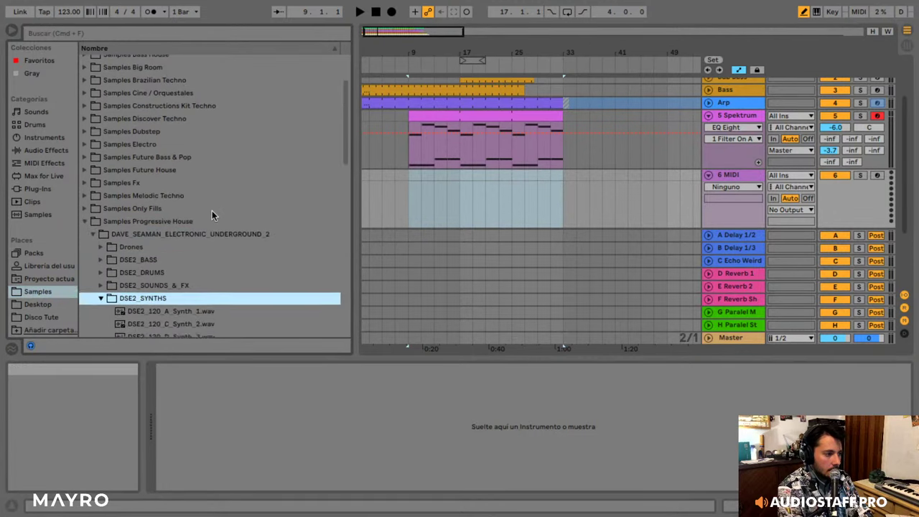
{"action": "key", "text": "Down"}
{"action": "key", "text": "Up"}
{"action": "key", "text": "Left"}
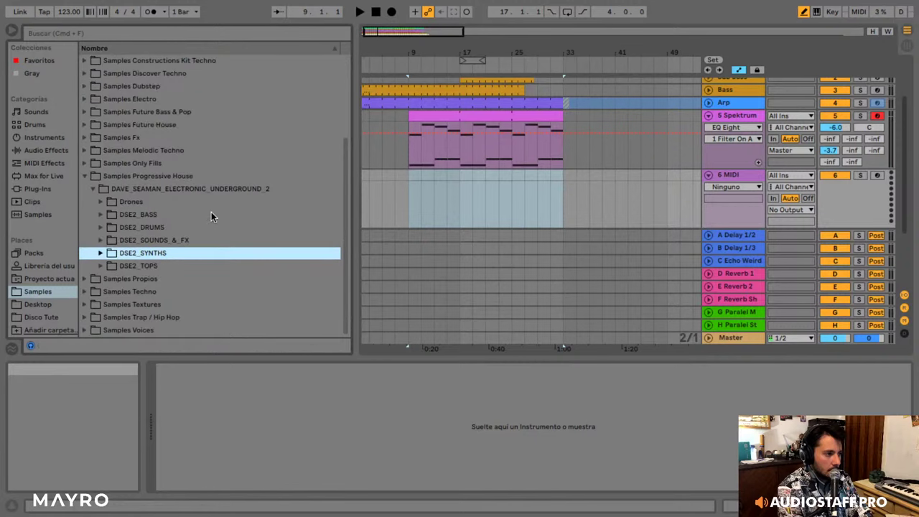
{"action": "key", "text": "Right"}
- Audition the DSE2_SYNTHS samples in order, from the 120 and 122 BPM loops on to DSE2_123_C#min_Synth_35.wav
{"action": "key", "text": "Down"}
{"action": "key", "text": "Down"}
{"action": "key", "text": "Down"}
{"action": "key", "text": "Down"}
{"action": "key", "text": "Down"}
{"action": "key", "text": "Down"}
{"action": "key", "text": "Down"}
{"action": "key", "text": "Down"}
{"action": "key", "text": "Down"}
{"action": "key", "text": "Down"}
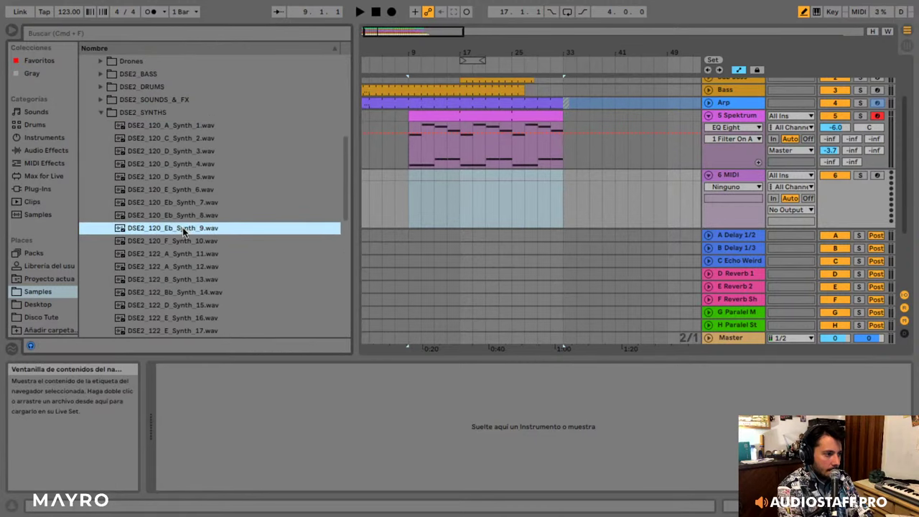
{"action": "key", "text": "Down"}
{"action": "key", "text": "Down"}
{"action": "key", "text": "Down"}
{"action": "key", "text": "Down"}
{"action": "key", "text": "Down"}
{"action": "key", "text": "Down"}
{"action": "key", "text": "Down"}
{"action": "key", "text": "Down"}
{"action": "key", "text": "Down"}
{"action": "key", "text": "Down"}
{"action": "key", "text": "Down"}
{"action": "key", "text": "Down"}
{"action": "key", "text": "Down"}
{"action": "key", "text": "Down"}
{"action": "key", "text": "Down"}
{"action": "key", "text": "Down"}
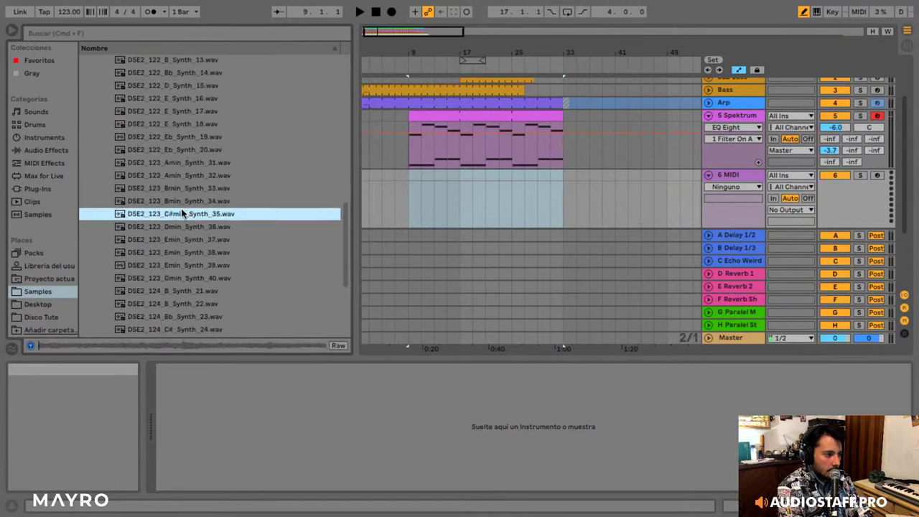
- Compare the 123 BPM minor synth samples with their neighbours and choose DSE2_123_Emin_Synth_38.wav
{"action": "key", "text": "Down"}
{"action": "key", "text": "Down"}
{"action": "key", "text": "Down"}
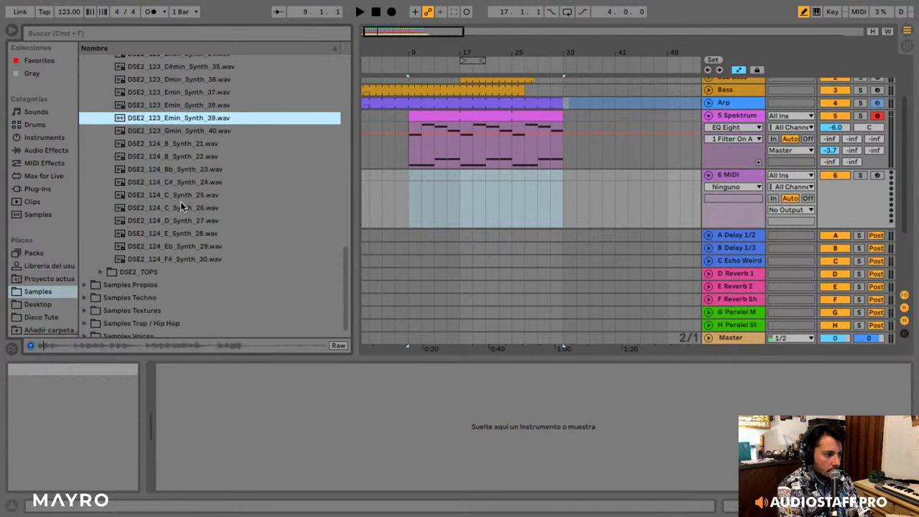
{"action": "key", "text": "Up"}
{"action": "key", "text": "Down"}
{"action": "key", "text": "Down"}
{"action": "key", "text": "Up"}
{"action": "key", "text": "Up"}
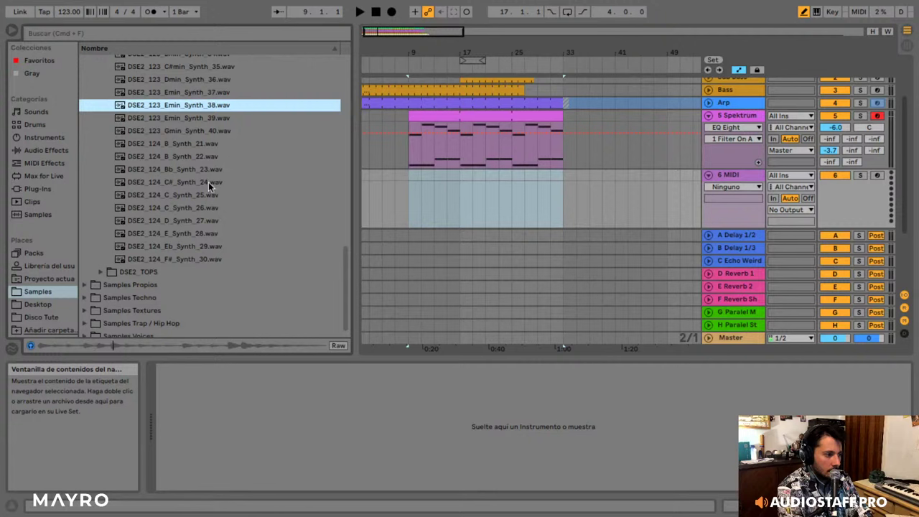
{"action": "key", "text": "Down"}
{"action": "key", "text": "Down"}
{"action": "key", "text": "Down"}
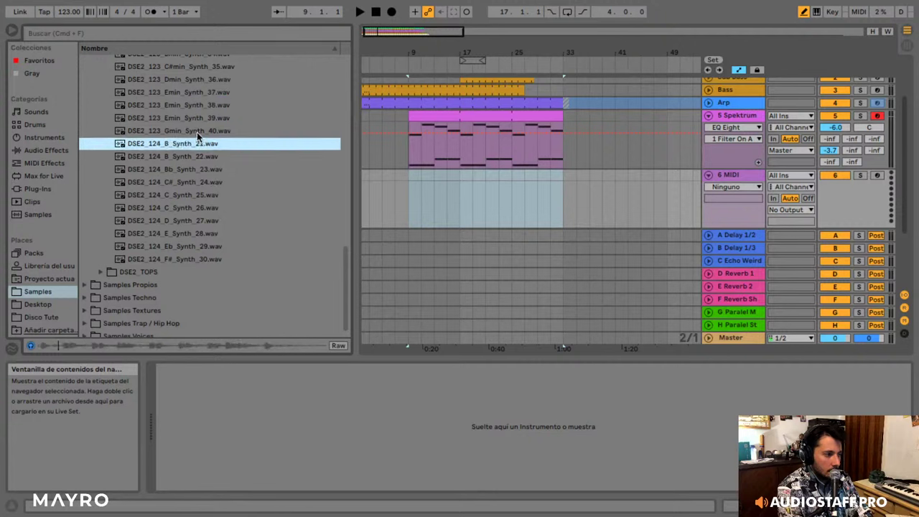
{"action": "key", "text": "Down"}
{"action": "left_click", "coordinate": [176, 120]}
{"action": "key", "text": "Up"}
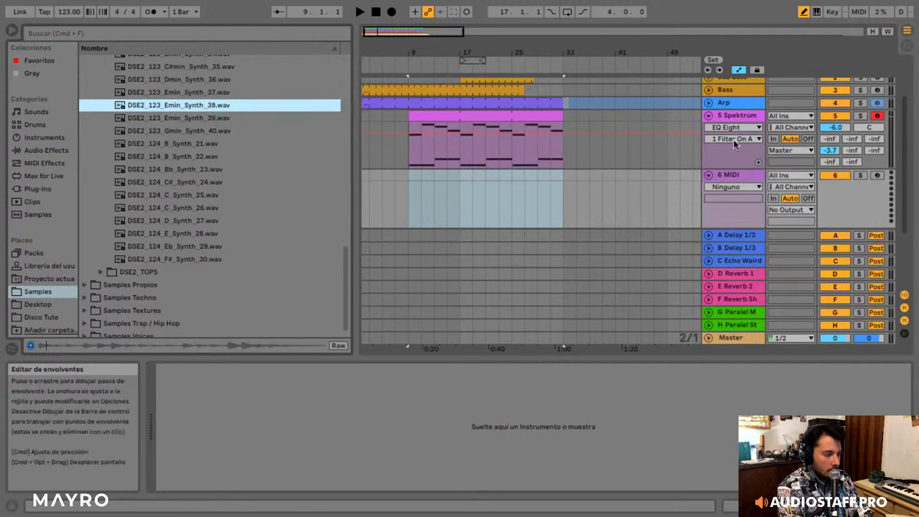
- Collapse the Wavetable presets and load an empty Sampler onto the 6 MIDI track
{"action": "left_click", "coordinate": [735, 169]}
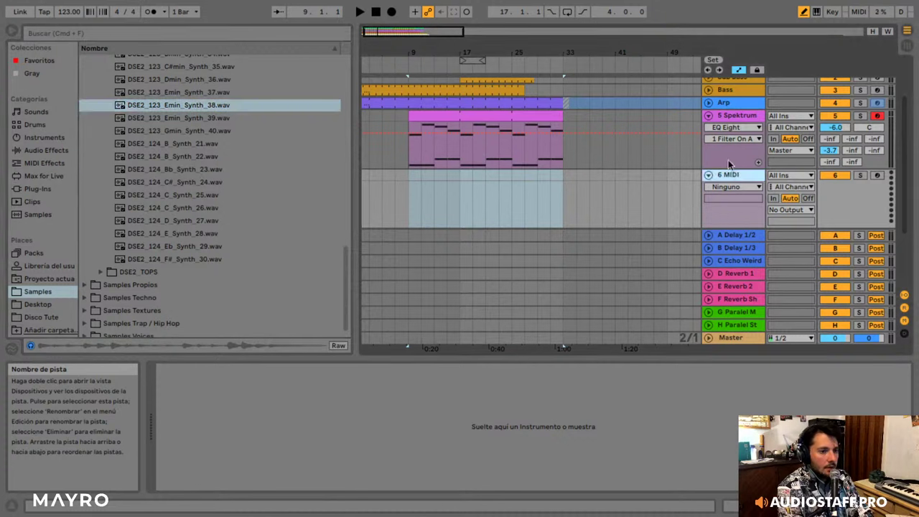
{"action": "left_click", "coordinate": [35, 141]}
{"action": "scroll", "coordinate": [151, 150], "scroll_direction": "up", "scroll_amount": 1}
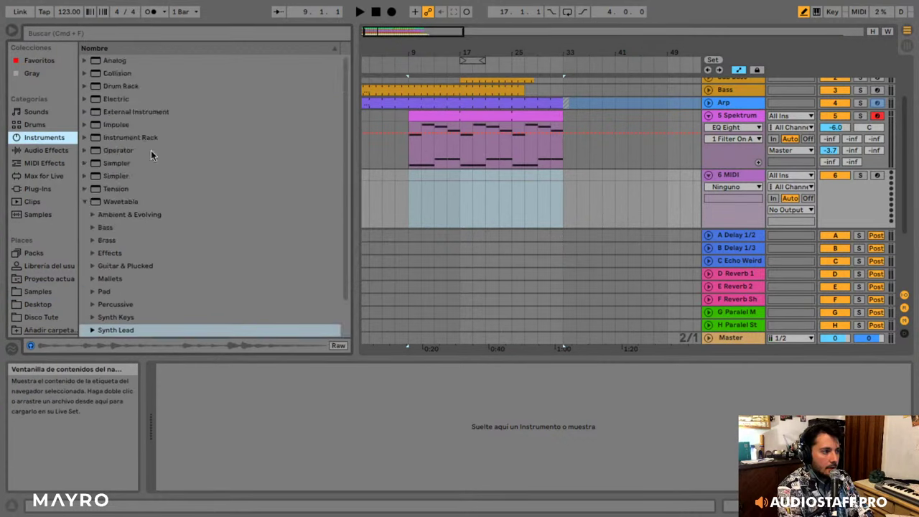
{"action": "left_click", "coordinate": [139, 204]}
{"action": "key", "text": "Left"}
{"action": "left_click_drag", "start_coordinate": [116, 165], "coordinate": [460, 191]}
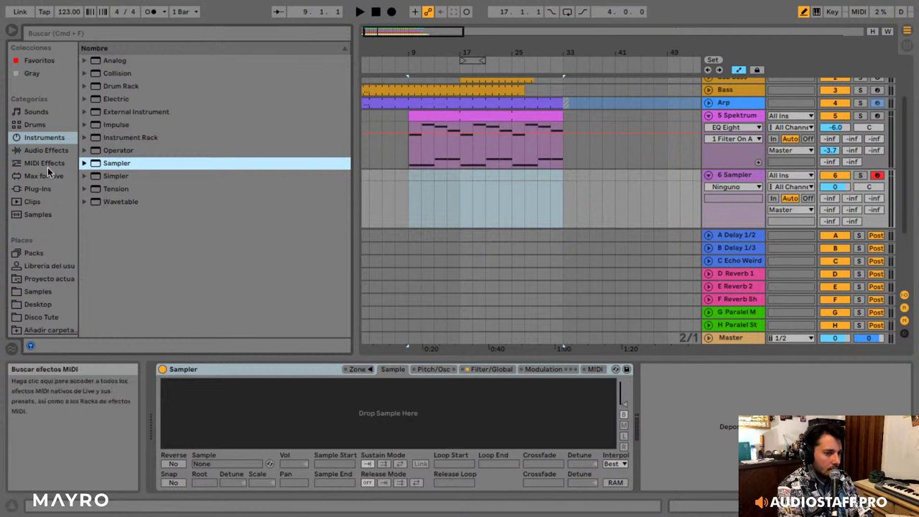
- Return to the user sample library and audition DSE2_123_Emin_Synth_38.wav for the Sampler
{"action": "left_click", "coordinate": [36, 149]}
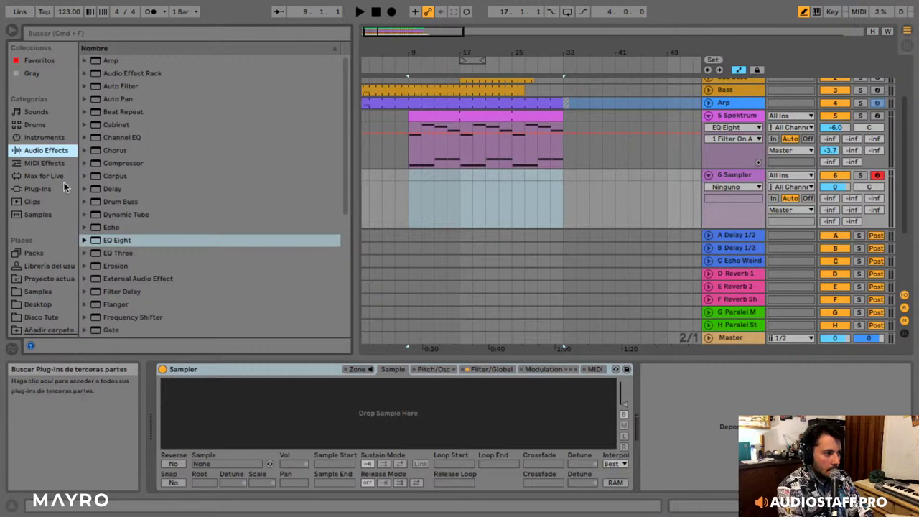
{"action": "left_click", "coordinate": [40, 212]}
{"action": "left_click", "coordinate": [46, 295]}
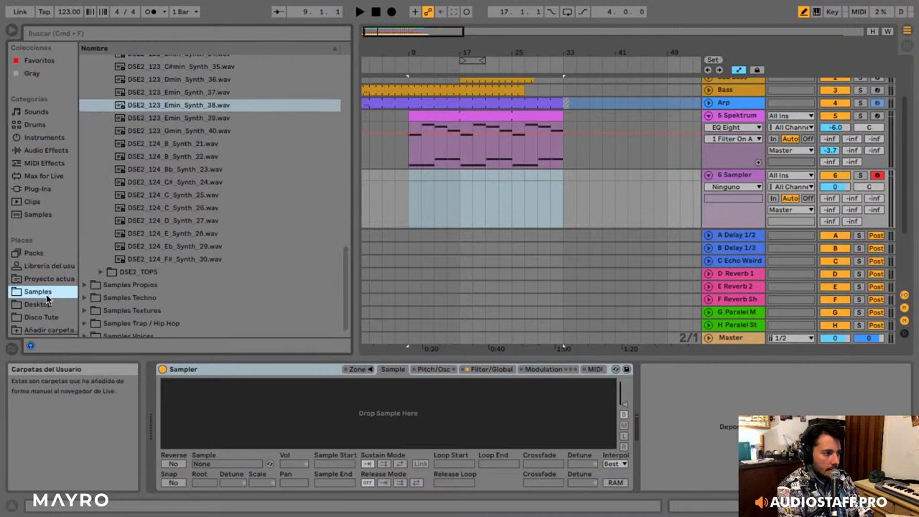
{"action": "left_click", "coordinate": [177, 108]}
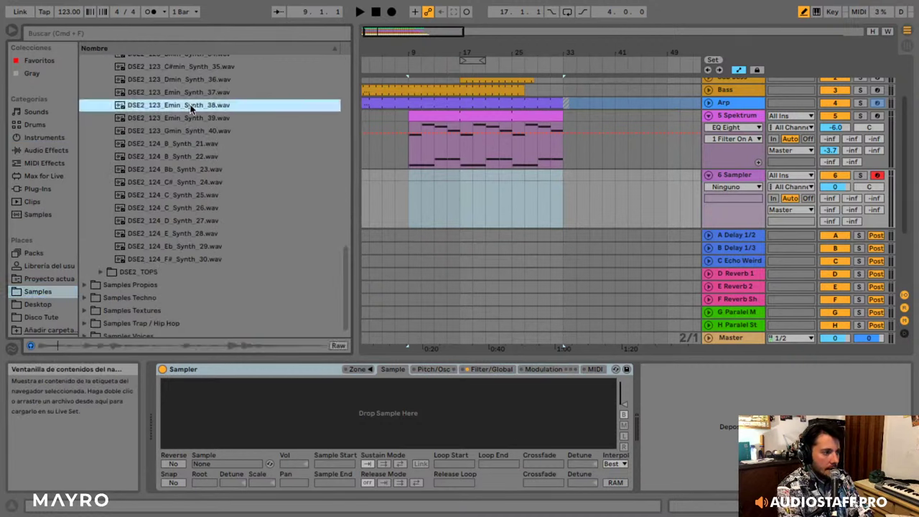
{"action": "scroll", "coordinate": [191, 107], "scroll_direction": "up", "scroll_amount": 3}
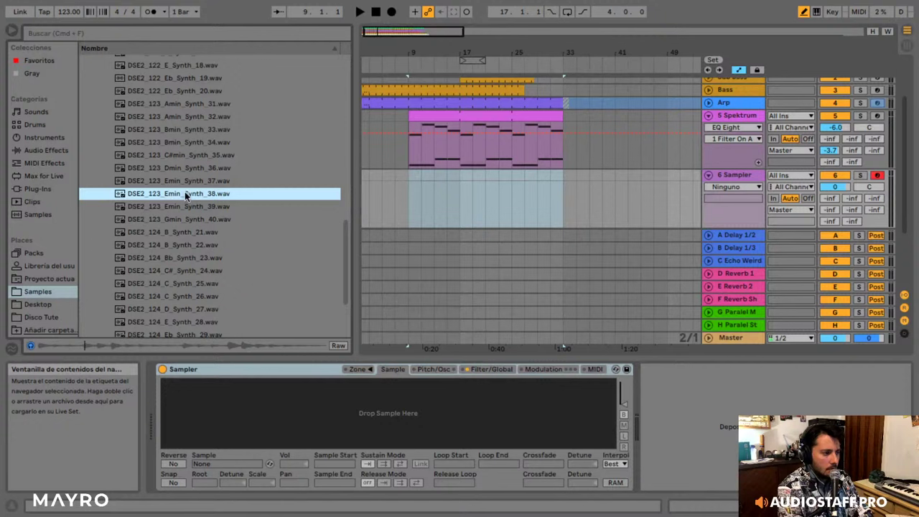
- Load DSE2_123_Emin_Synth_38.wav into the empty Sampler, trim its sample end to 52677 and hide the automation lanes
{"action": "left_click_drag", "start_coordinate": [177, 194], "coordinate": [292, 420]}
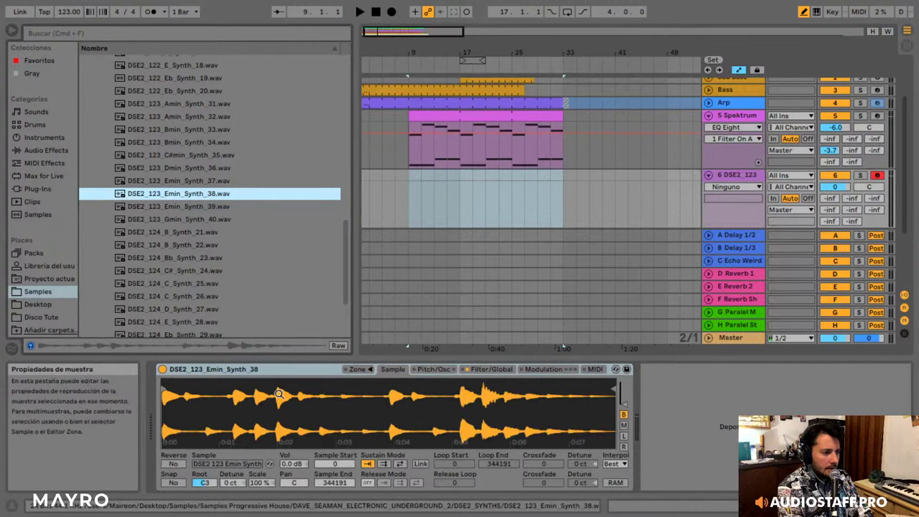
{"action": "left_click_drag", "start_coordinate": [612, 388], "coordinate": [229, 388]}
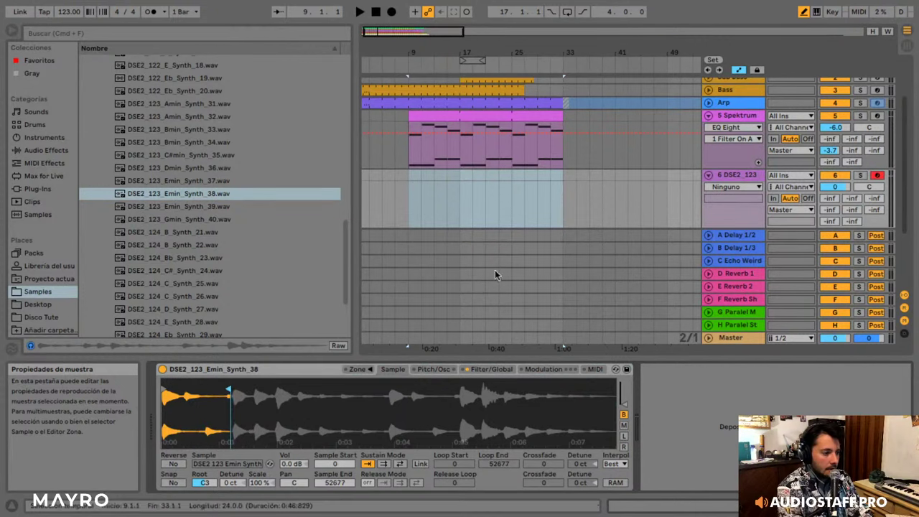
{"action": "key", "text": "a"}
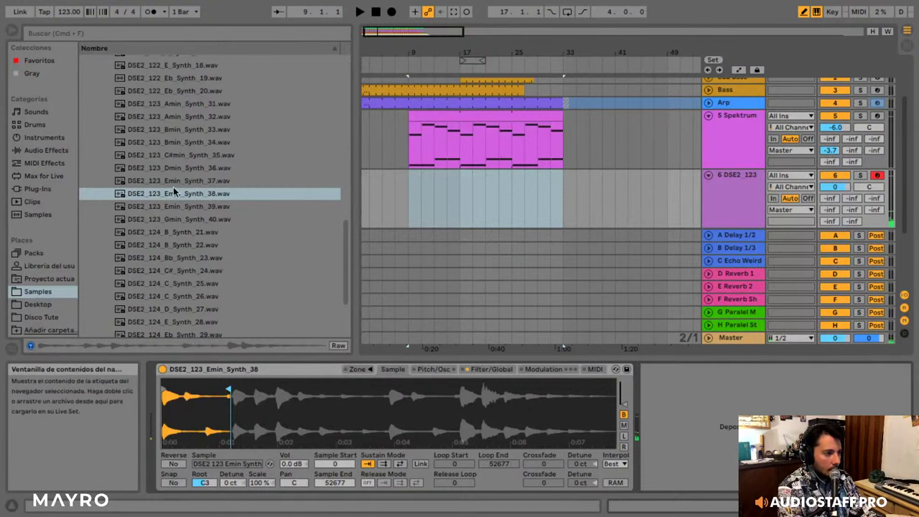
- Set the sample's root key to E3 and its levels to 17 dB sample volume and -6 dB track volume
{"action": "left_click", "coordinate": [208, 483]}
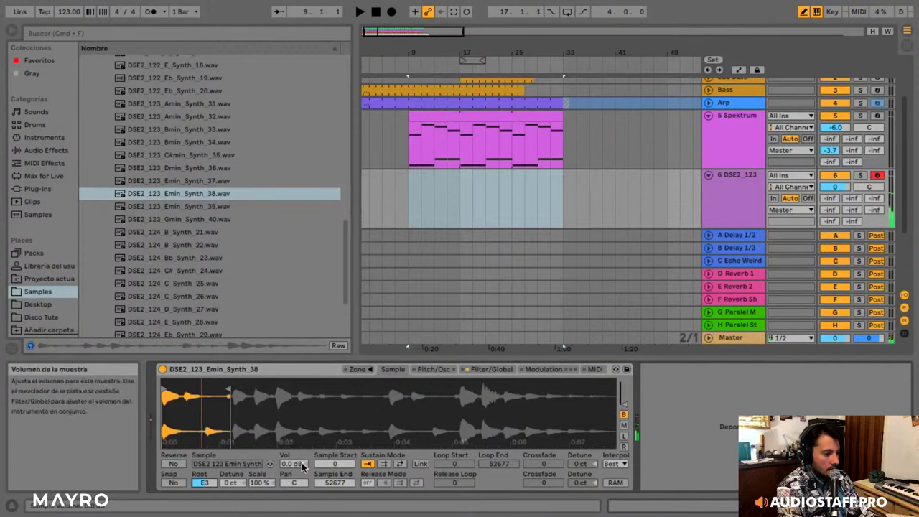
{"action": "left_click_drag", "start_coordinate": [303, 467], "coordinate": [303, 416]}
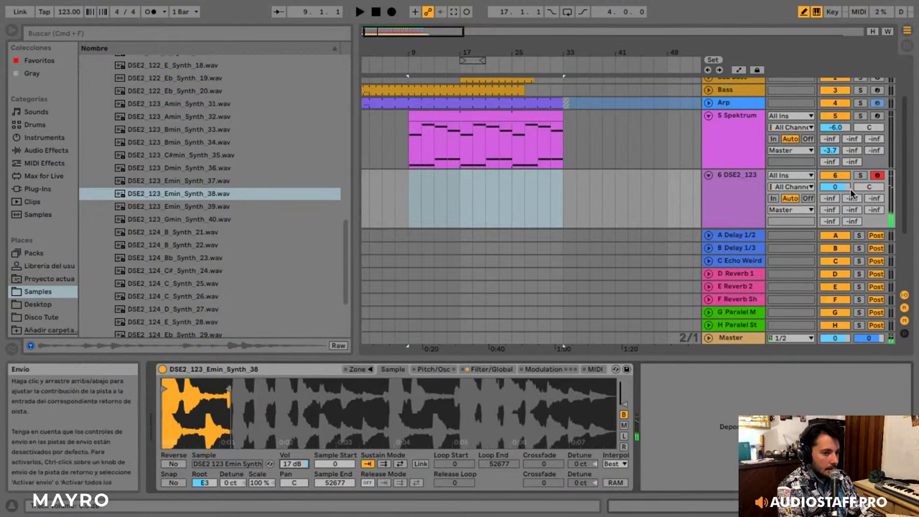
{"action": "left_click", "coordinate": [850, 189]}
{"action": "type", "text": "-6."}
{"action": "key", "text": "Return"}
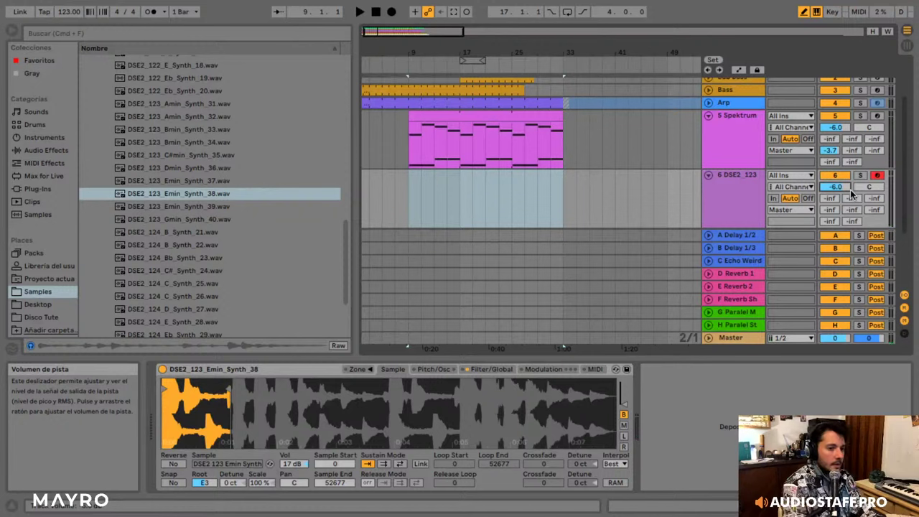
- Enable the arrangement loop and insert an empty four-bar MIDI clip from bar 17 on the Sampler track
{"action": "left_click_drag", "start_coordinate": [460, 173], "coordinate": [509, 175]}
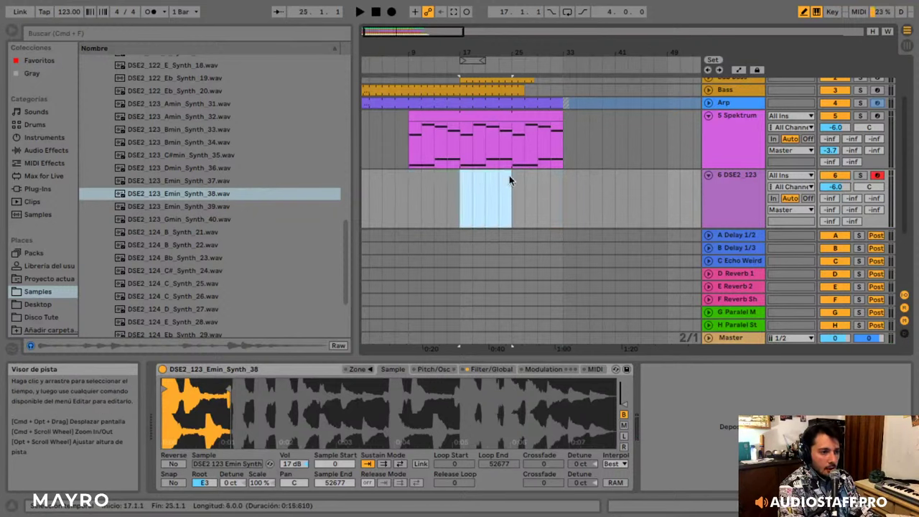
{"action": "left_click", "coordinate": [567, 12]}
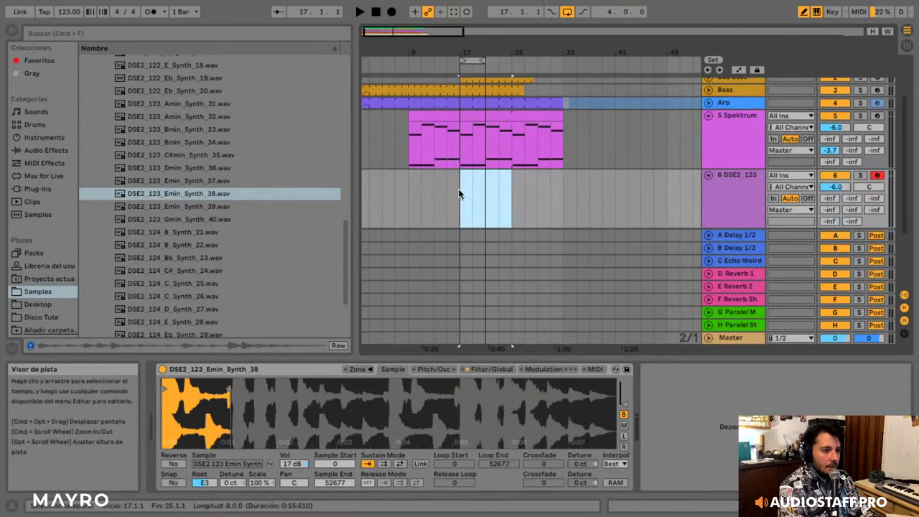
{"action": "left_click_drag", "start_coordinate": [461, 192], "coordinate": [466, 181]}
{"action": "right_click", "coordinate": [474, 178]}
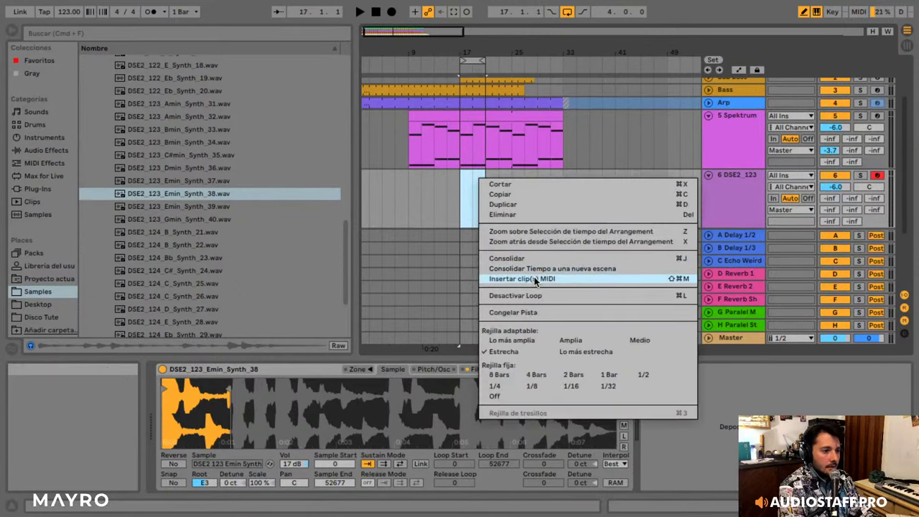
{"action": "left_click", "coordinate": [537, 280]}
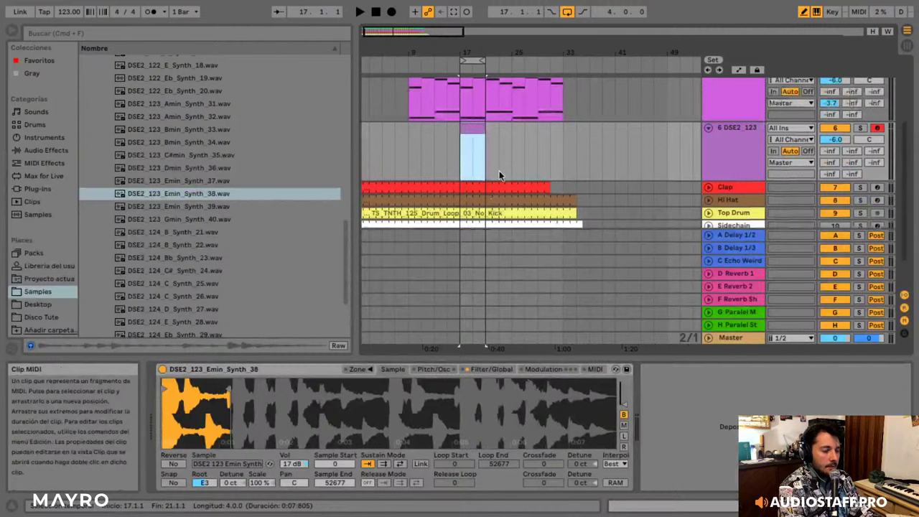
- Examine the chord notes in the Spektrum track's MIDI clip as a reference for the new part
{"action": "scroll", "coordinate": [499, 171], "scroll_direction": "up", "scroll_amount": 2}
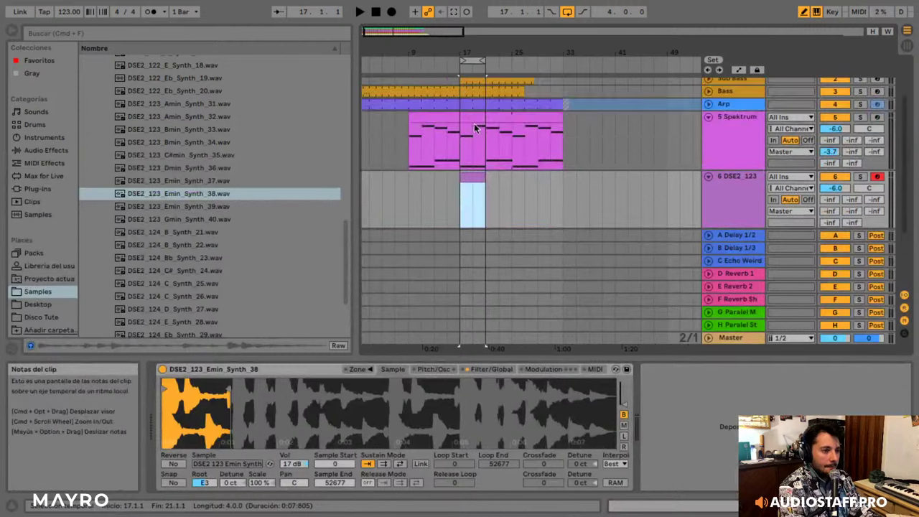
{"action": "left_click", "coordinate": [476, 122]}
{"action": "double_click", "coordinate": [476, 119]}
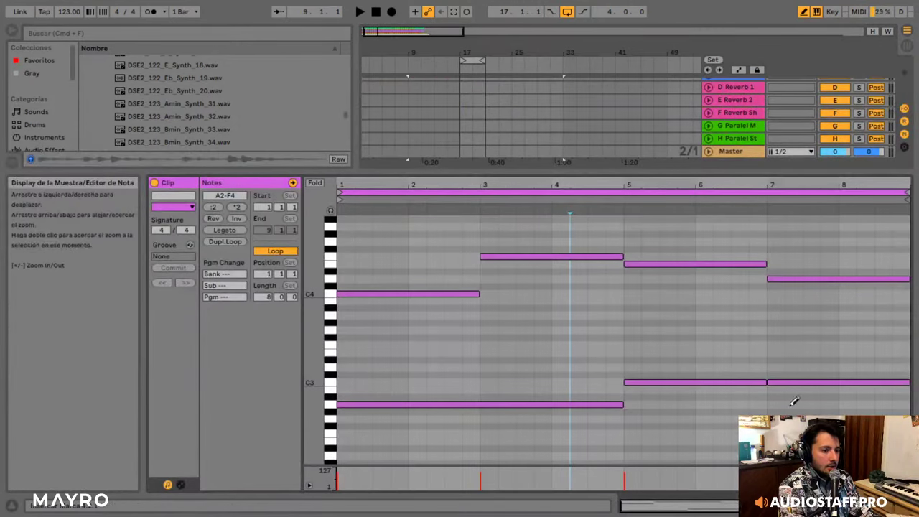
{"action": "left_click", "coordinate": [180, 485]}
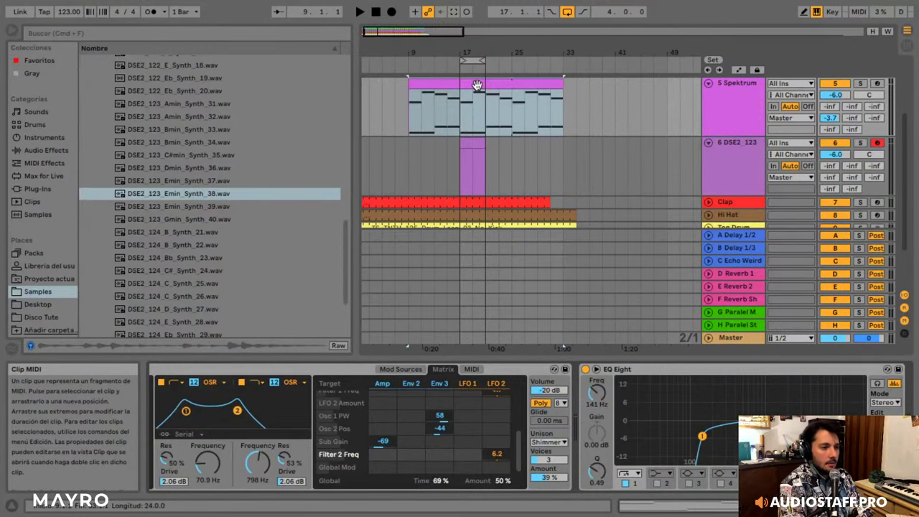
{"action": "left_click", "coordinate": [478, 153]}
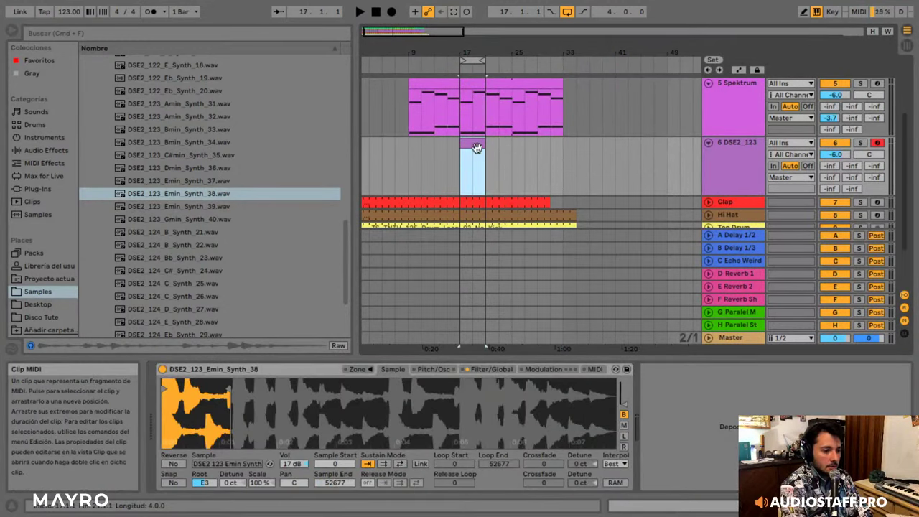
{"action": "double_click", "coordinate": [470, 89]}
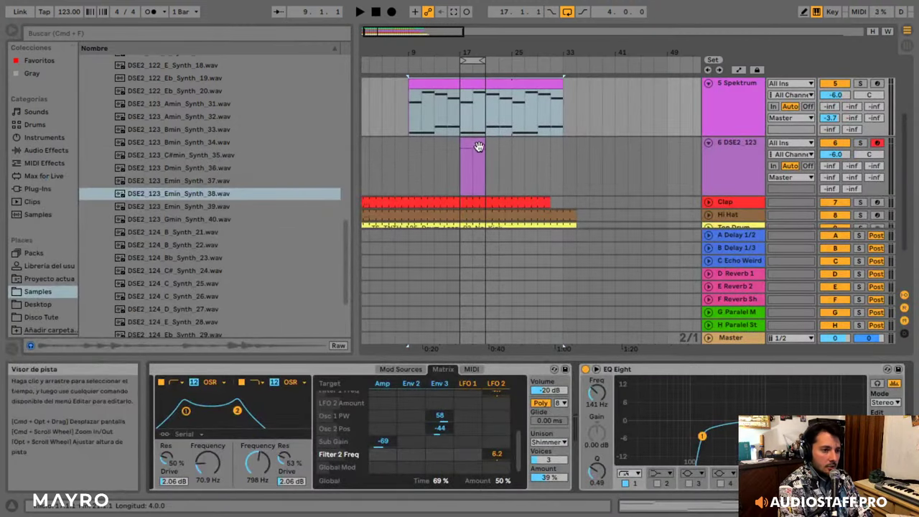
- Draw a one-beat A3 note in the new Sampler clip and shift it to start at 1.1.3
{"action": "left_click", "coordinate": [478, 146]}
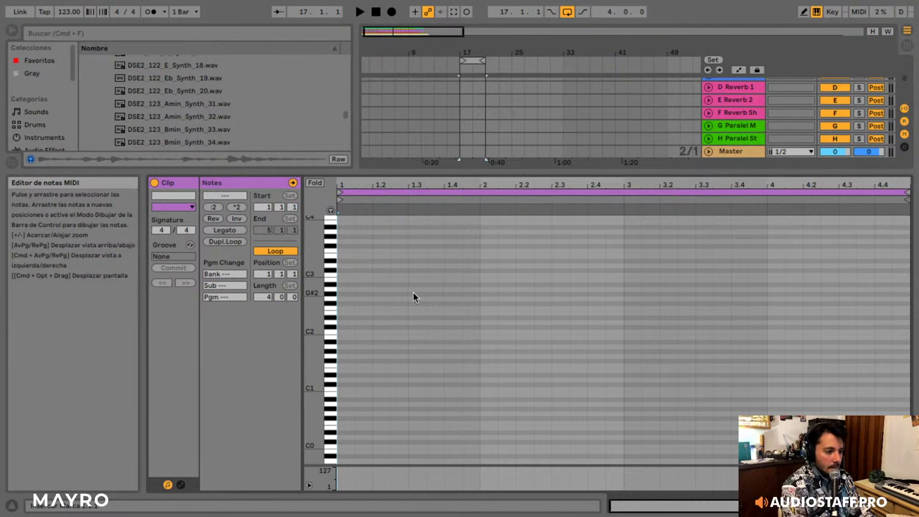
{"action": "scroll", "coordinate": [354, 288], "scroll_direction": "up", "scroll_amount": 2}
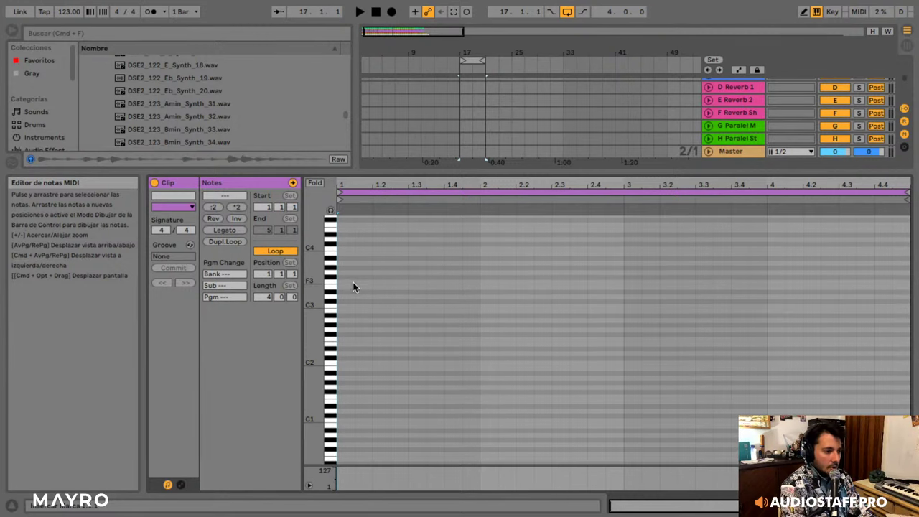
{"action": "left_click", "coordinate": [348, 264]}
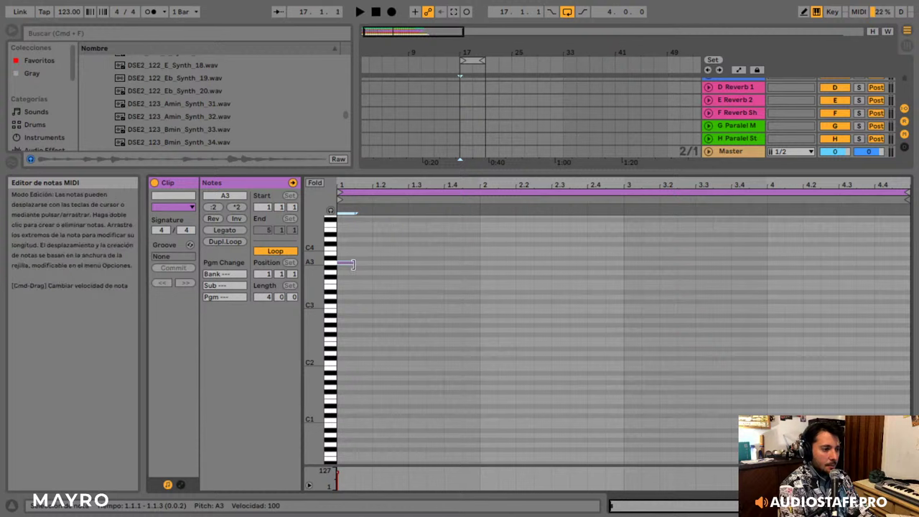
{"action": "left_click_drag", "start_coordinate": [354, 264], "coordinate": [402, 265]}
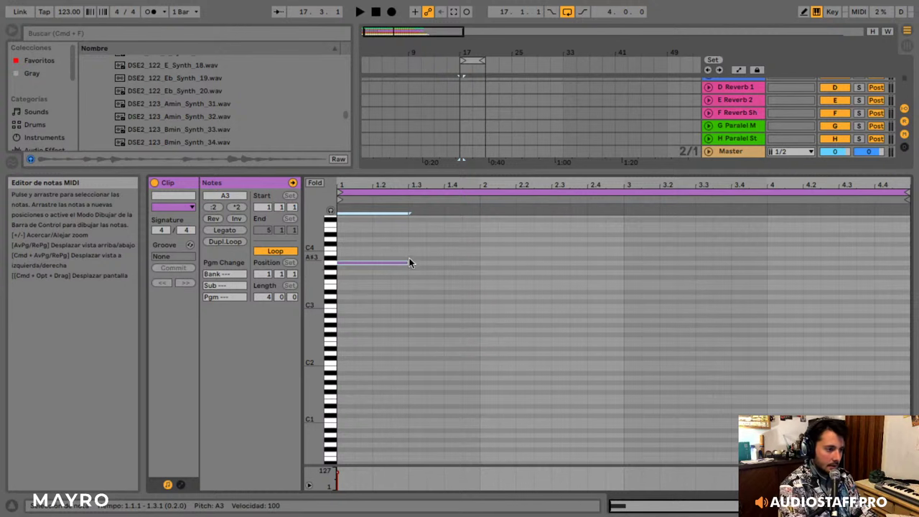
{"action": "left_click_drag", "start_coordinate": [408, 262], "coordinate": [378, 261]}
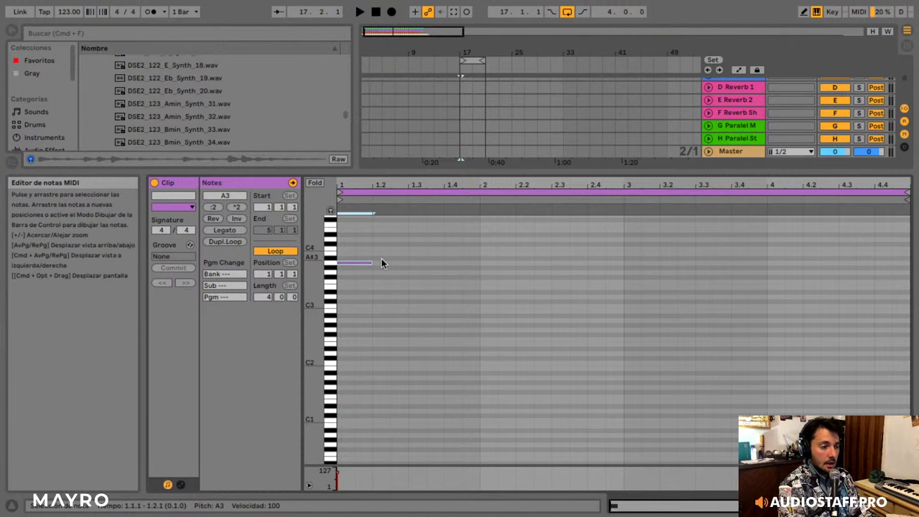
{"action": "scroll", "coordinate": [381, 258], "scroll_direction": "up", "scroll_amount": 2}
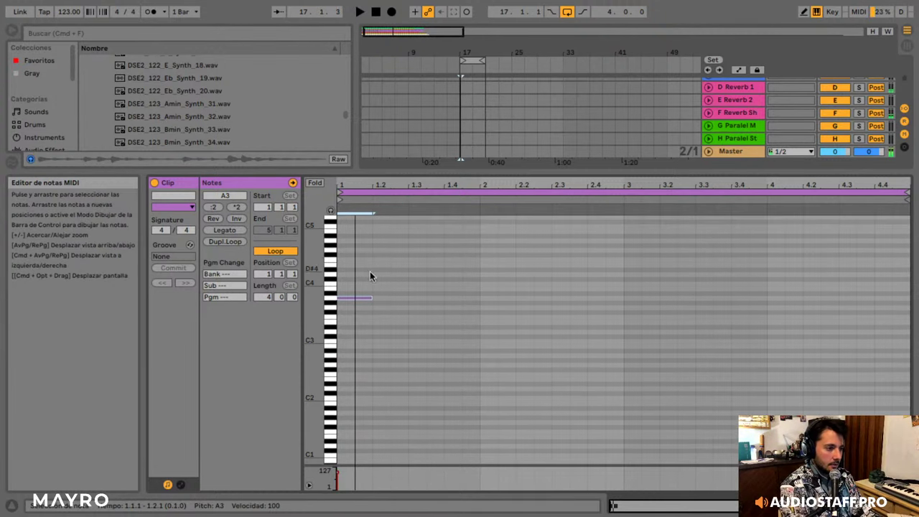
{"action": "left_click_drag", "start_coordinate": [357, 297], "coordinate": [374, 297]}
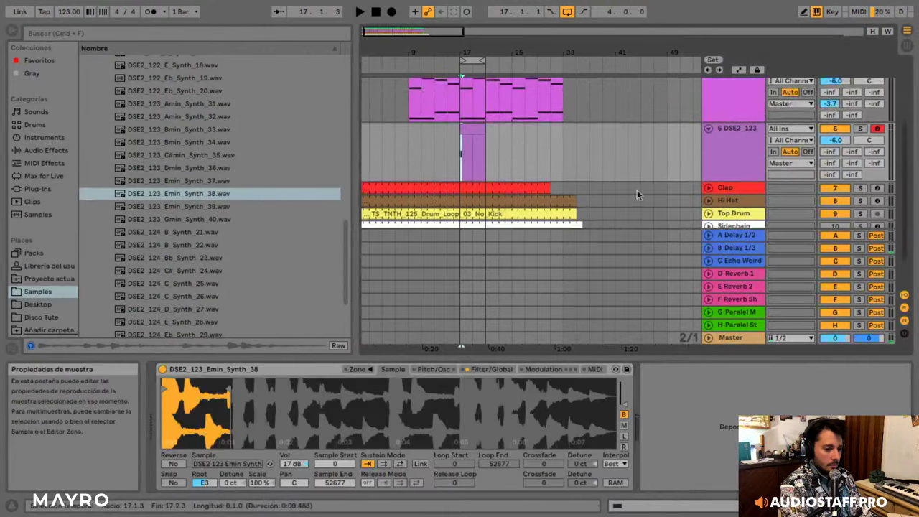
- Solo the Spektrum and DSE2_123 tracks together
{"action": "scroll", "coordinate": [644, 188], "scroll_direction": "up", "scroll_amount": 3}
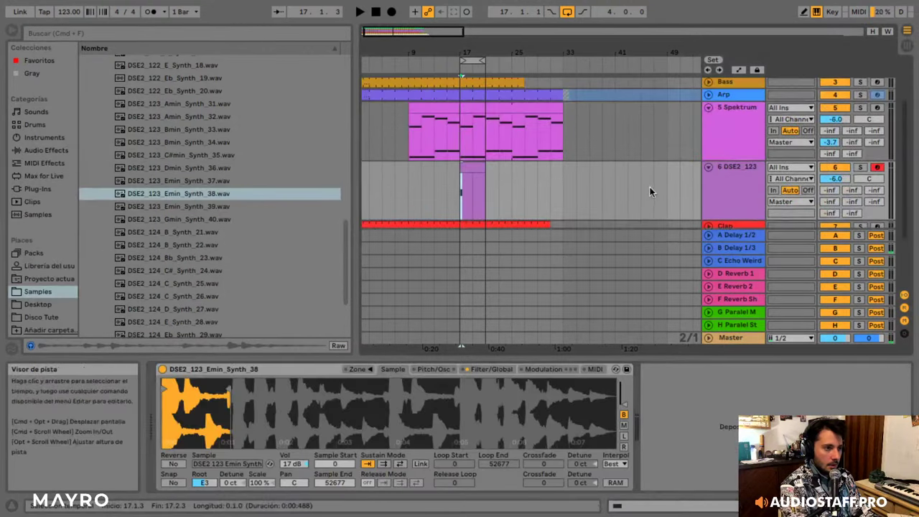
{"action": "left_click", "coordinate": [860, 108]}
{"action": "left_click", "coordinate": [860, 166], "text": "super"}
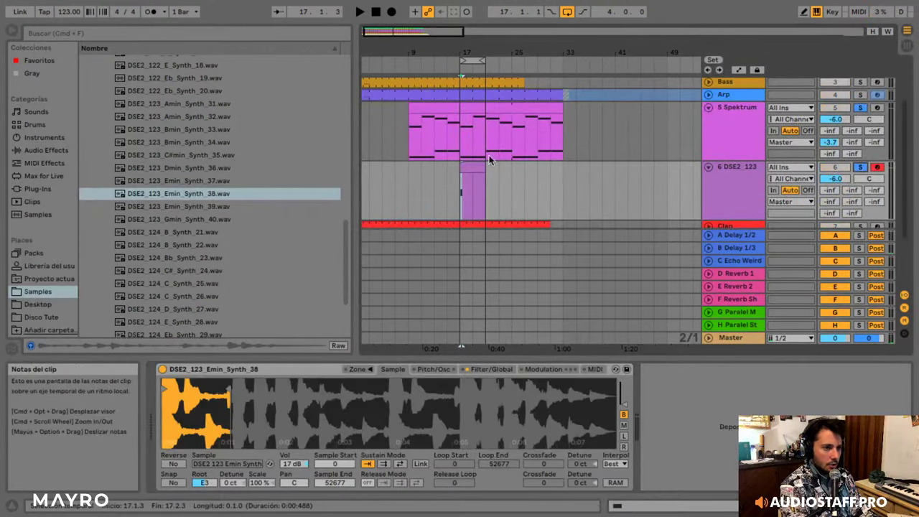
- Play the loop and add short F4 and E4 notes at 1.3.3 and 1.4.1 in the Sampler clip
{"action": "left_click", "coordinate": [474, 166]}
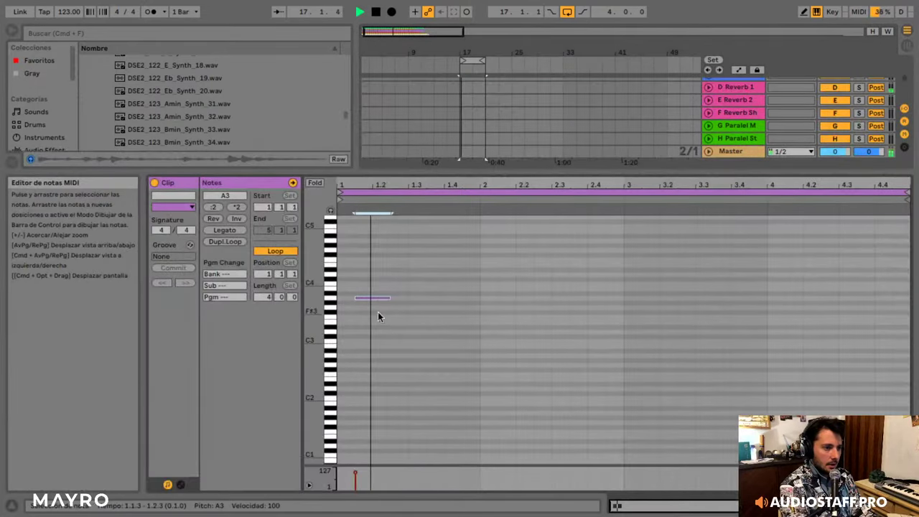
{"action": "key", "text": "space"}
{"action": "left_click_drag", "start_coordinate": [383, 301], "coordinate": [455, 267]}
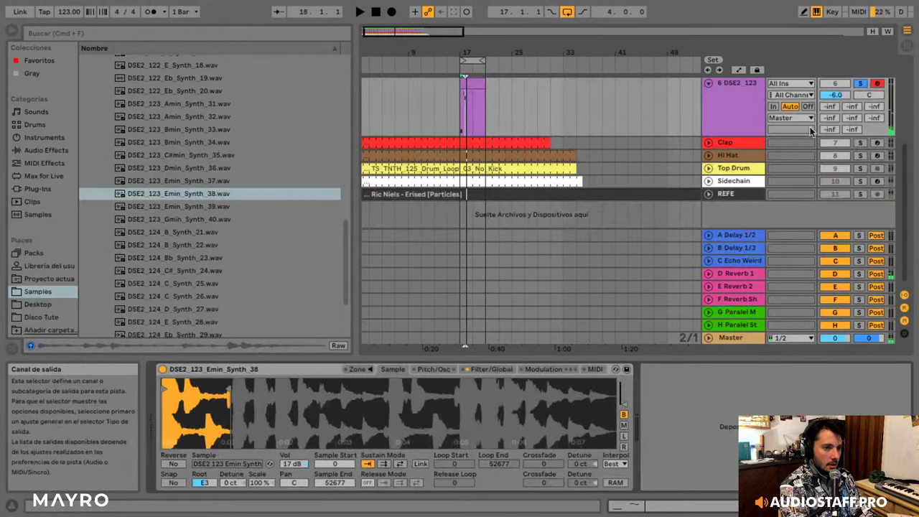
- Set the Sampler track's sends to -7.8 for Delay 1/3 and -8.4 for Reverb 1, and shorten the sample end to 39891 during playback
{"action": "scroll", "coordinate": [522, 108], "scroll_direction": "up", "scroll_amount": 1}
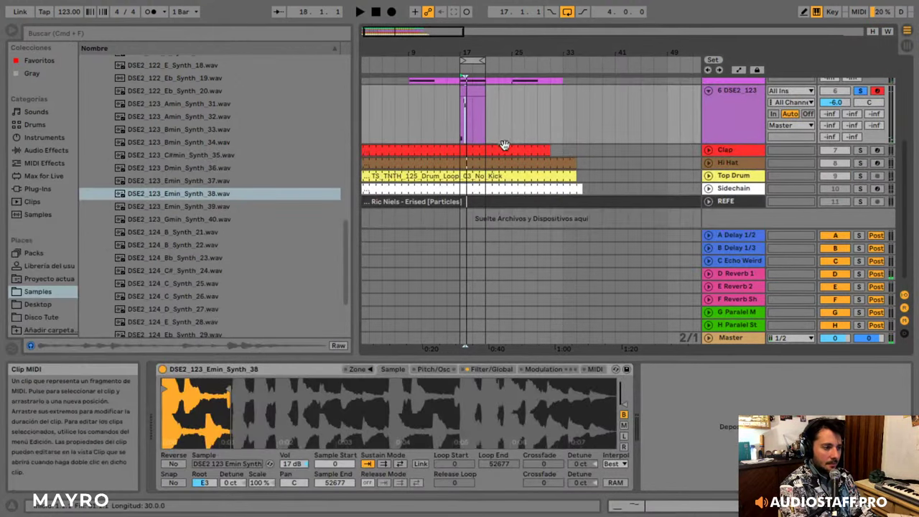
{"action": "left_click_drag", "start_coordinate": [853, 112], "coordinate": [831, 118]}
{"action": "key", "text": "space"}
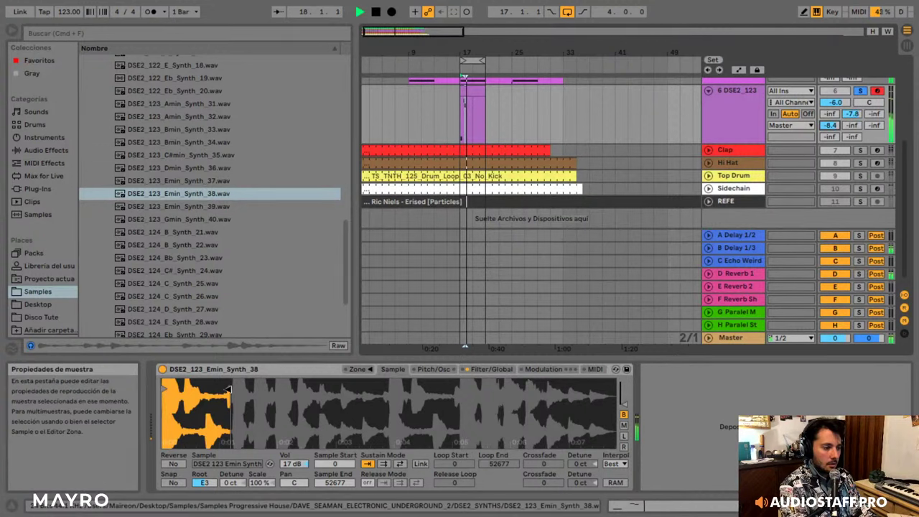
{"action": "left_click_drag", "start_coordinate": [230, 389], "coordinate": [213, 390]}
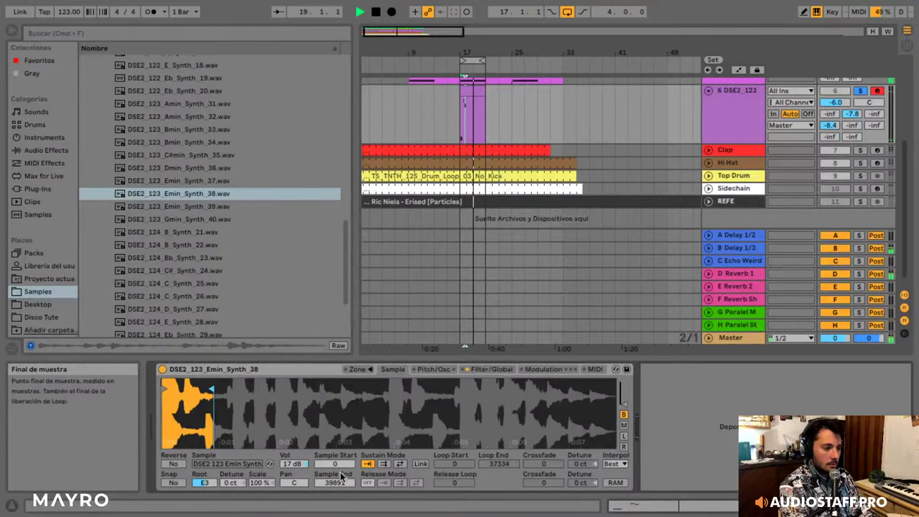
- Add short C4, D4, A3 and A4 notes in bar 2 of the Sampler clip and duplicate the two-bar phrase into bars 3 and 4
{"action": "double_click", "coordinate": [475, 115]}
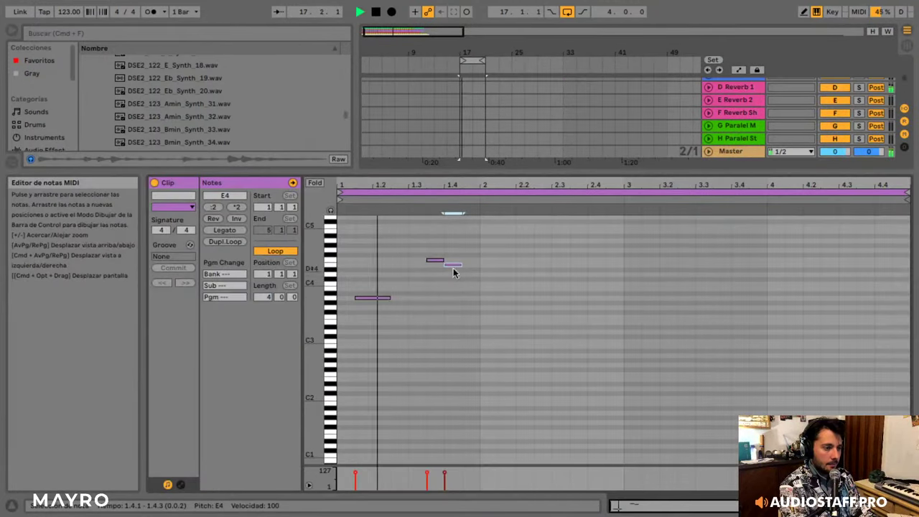
{"action": "left_click_drag", "start_coordinate": [454, 266], "coordinate": [616, 241]}
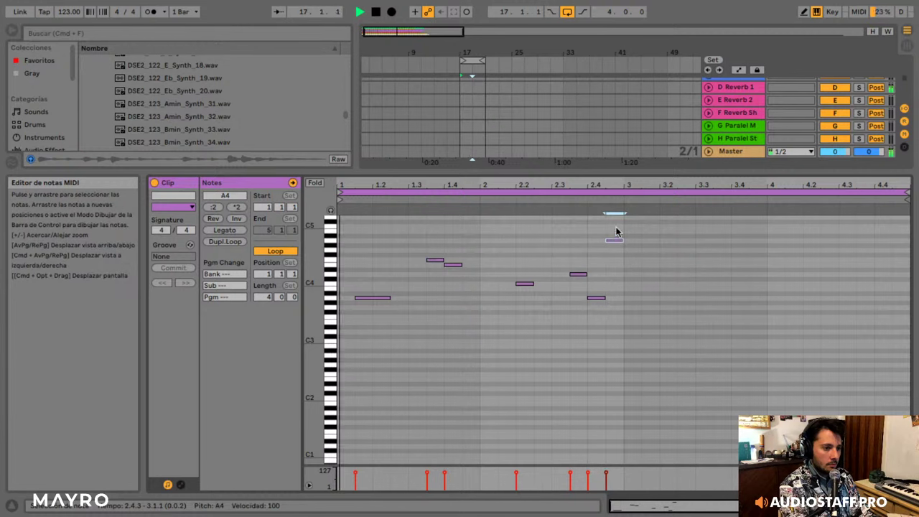
{"action": "key", "text": "ctrl+a"}
{"action": "key", "text": "ctrl+d"}
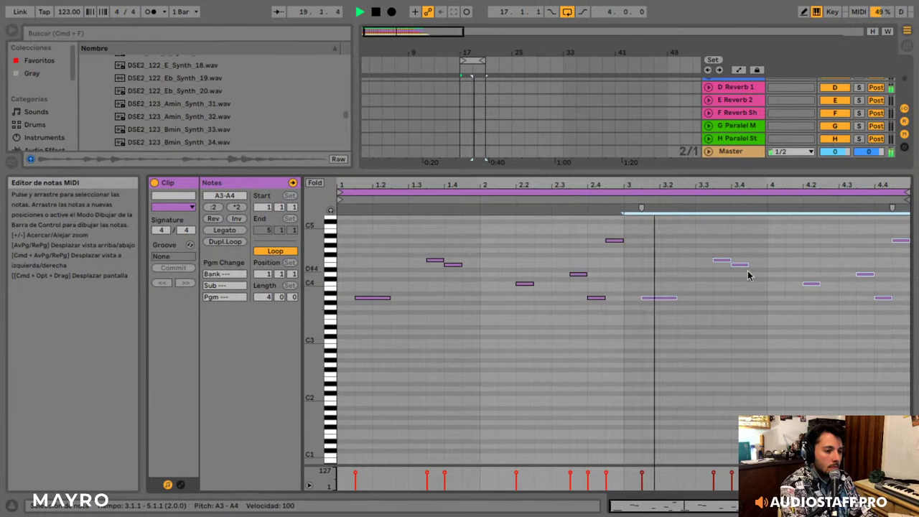
{"action": "left_click", "coordinate": [732, 311]}
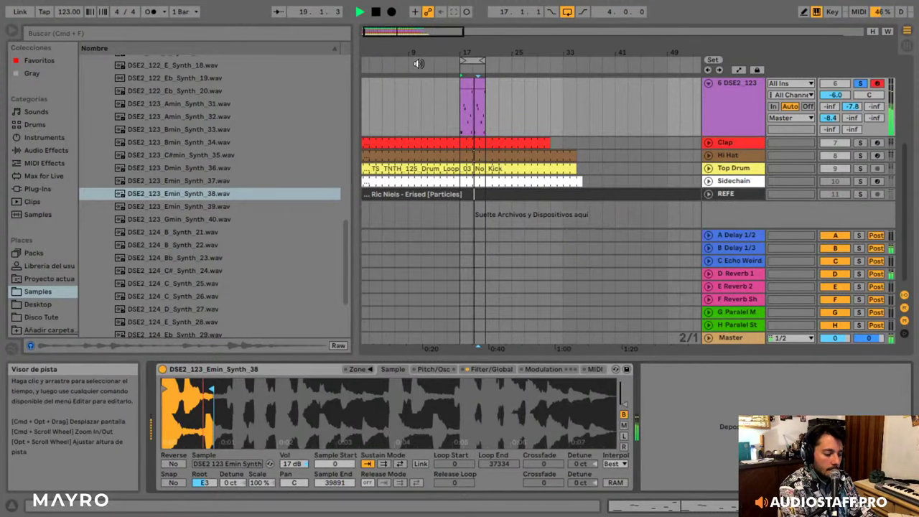
- Listen to the looped melody with the Spektrum chords, select the Sampler clip and stop playback
{"action": "scroll", "coordinate": [493, 98], "scroll_direction": "up", "scroll_amount": 2}
{"action": "left_click", "coordinate": [467, 128]}
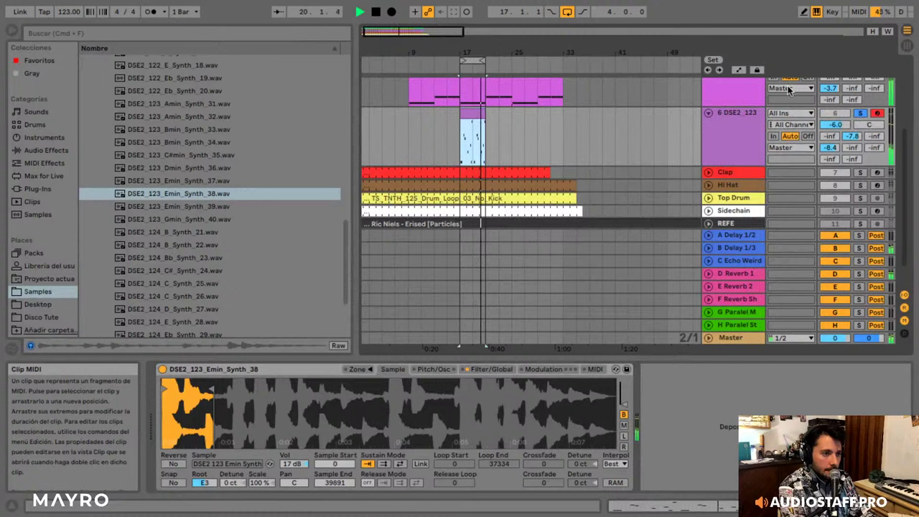
{"action": "key", "text": "space"}
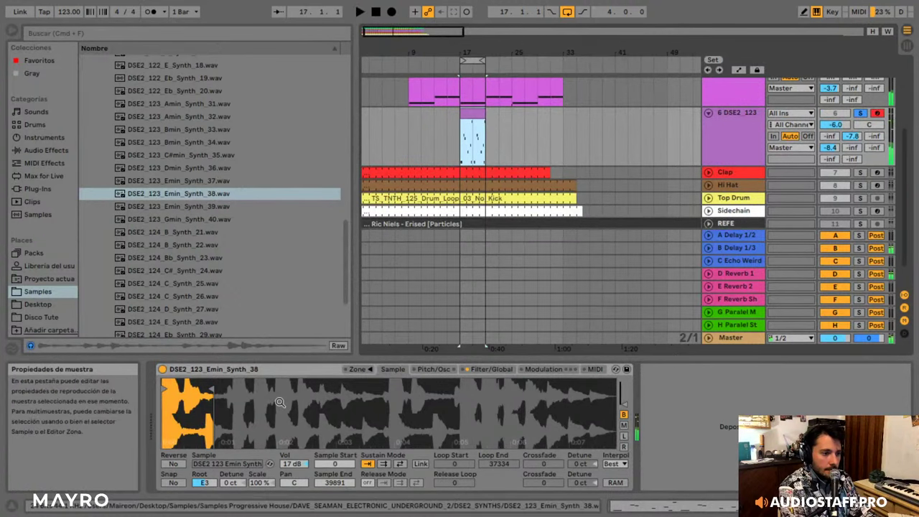
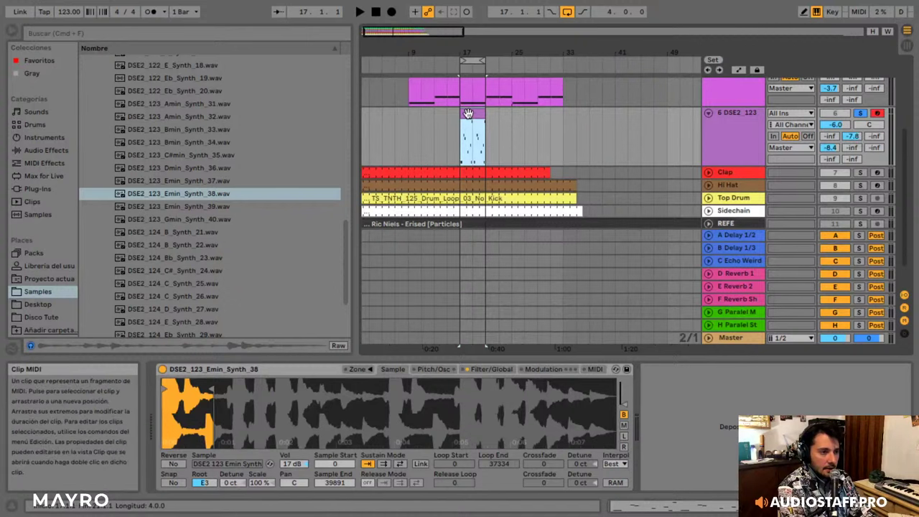
- Turn off solo on the Spektrum and Sampler tracks and play the looped melody with the full arrangement
{"action": "scroll", "coordinate": [704, 111], "scroll_direction": "up", "scroll_amount": 2}
{"action": "key", "text": "space"}
{"action": "scroll", "coordinate": [688, 123], "scroll_direction": "up", "scroll_amount": 2}
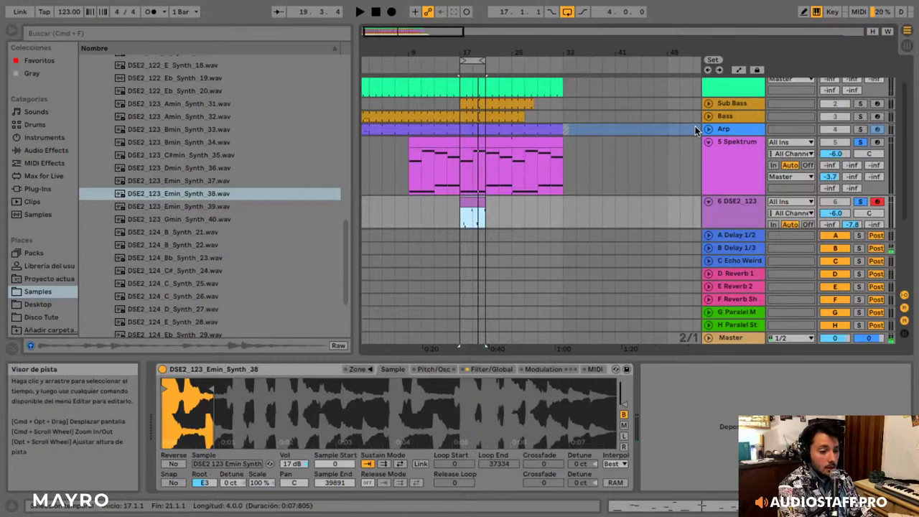
{"action": "scroll", "coordinate": [761, 143], "scroll_direction": "up", "scroll_amount": 1}
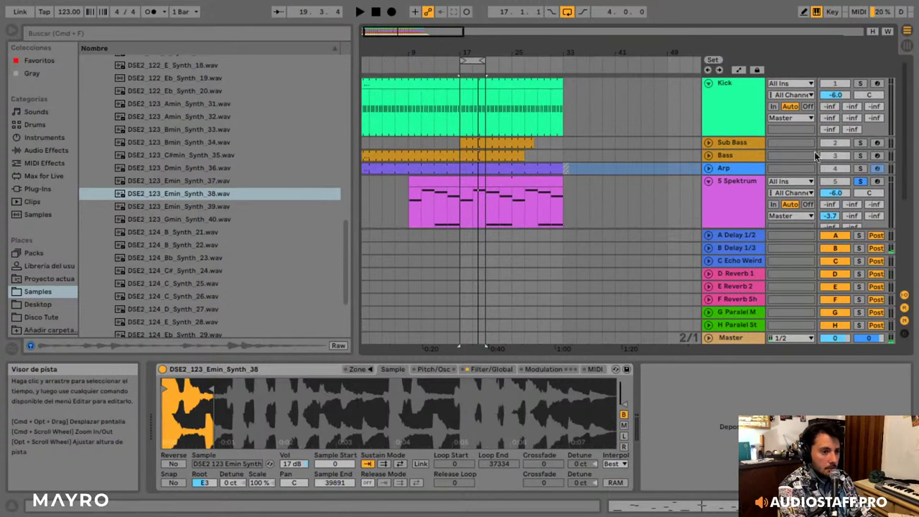
{"action": "left_click", "coordinate": [859, 180]}
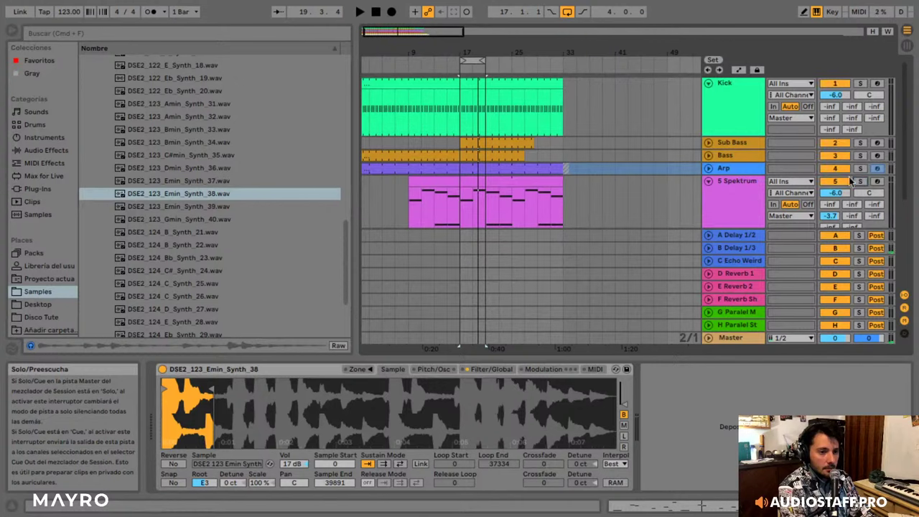
{"action": "key", "text": "space"}
{"action": "scroll", "coordinate": [566, 133], "scroll_direction": "down", "scroll_amount": 2}
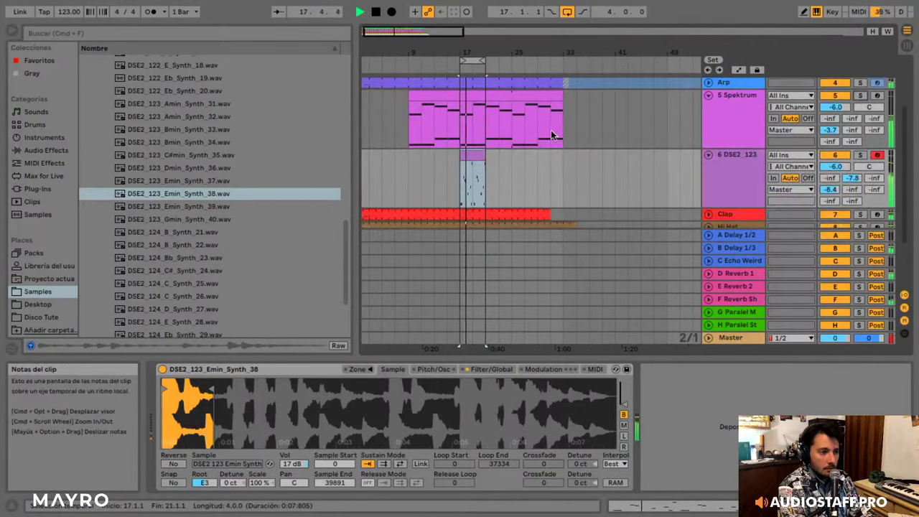
{"action": "scroll", "coordinate": [551, 130], "scroll_direction": "up", "scroll_amount": 1}
{"action": "scroll", "coordinate": [551, 129], "scroll_direction": "down", "scroll_amount": 1}
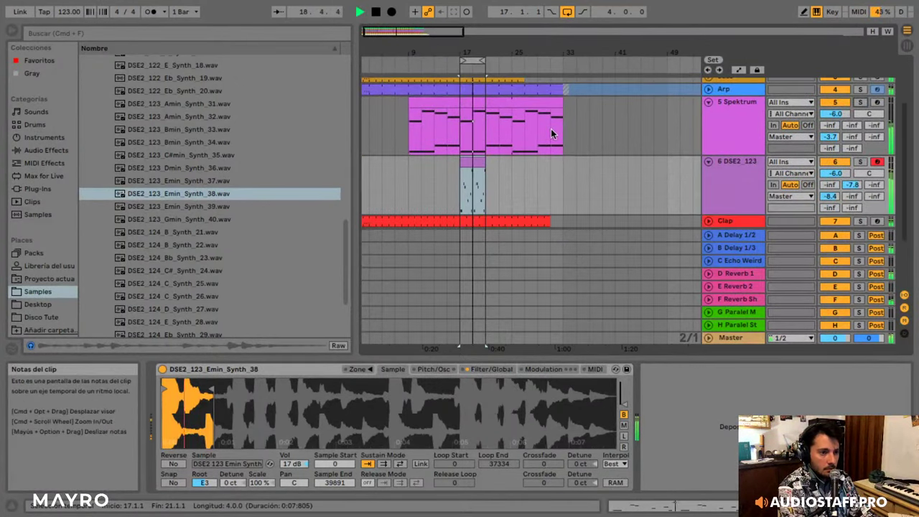
- Open the Sampler clip's notes and move the first A3 note to the clip start at 1.1.1
{"action": "double_click", "coordinate": [458, 165]}
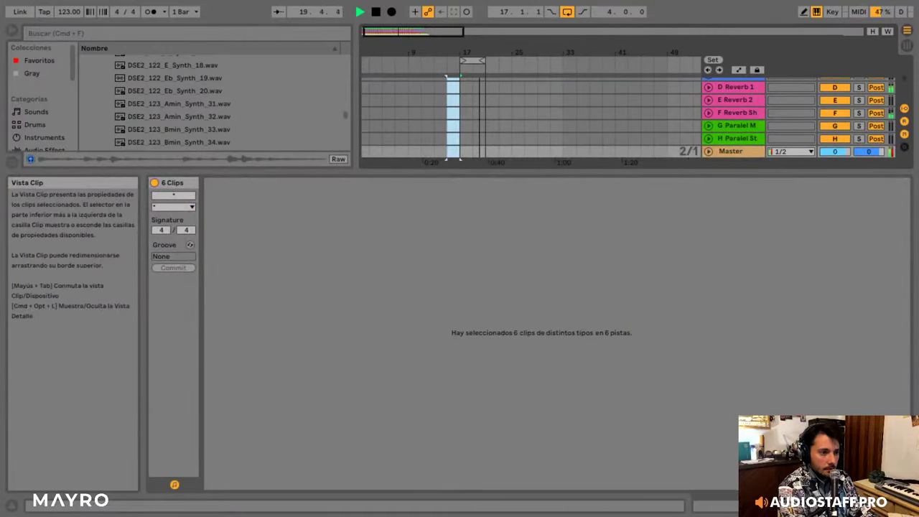
{"action": "left_click", "coordinate": [819, 507]}
{"action": "scroll", "coordinate": [476, 139], "scroll_direction": "up", "scroll_amount": 1}
{"action": "left_click", "coordinate": [452, 124]}
{"action": "key", "text": "Delete"}
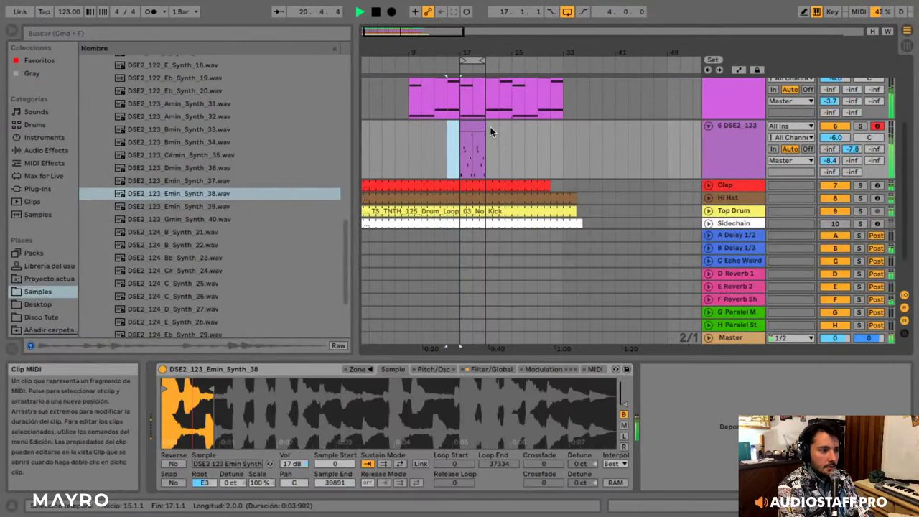
{"action": "left_click", "coordinate": [475, 126]}
{"action": "double_click", "coordinate": [476, 126]}
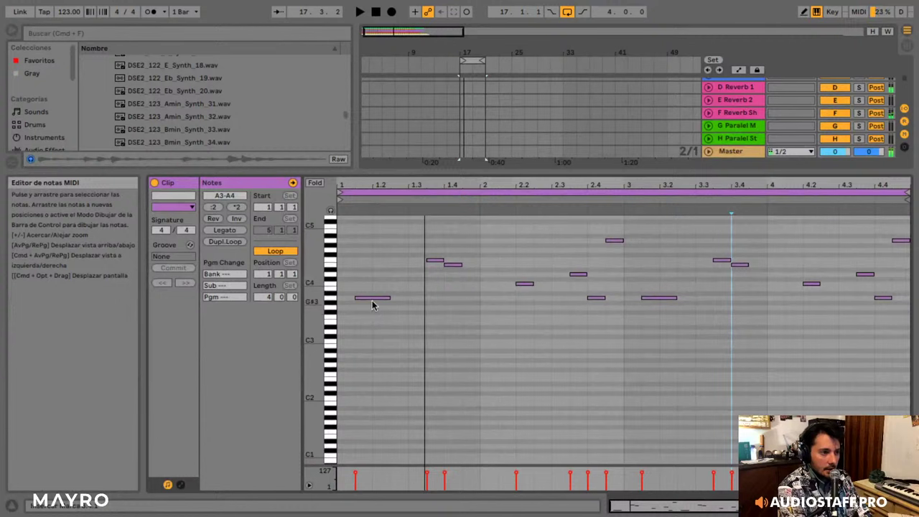
{"action": "key", "text": "space"}
{"action": "key", "text": "space"}
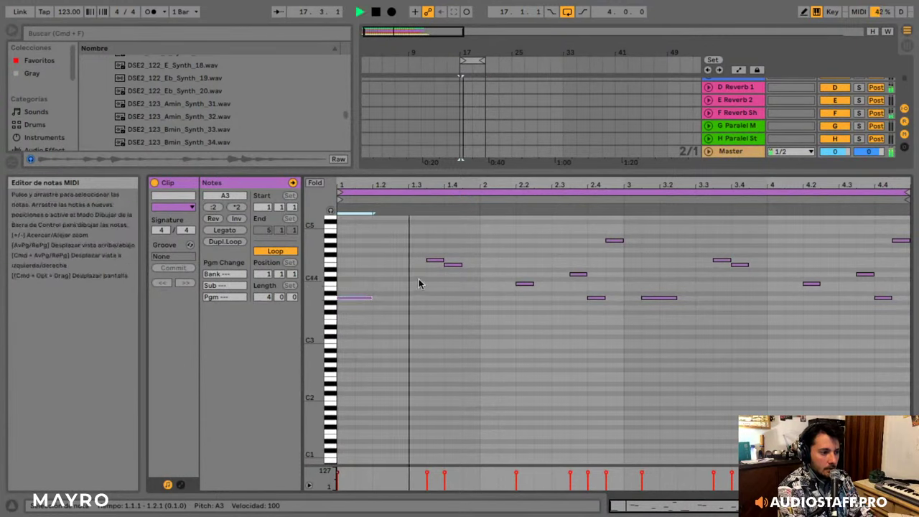
{"action": "left_click_drag", "start_coordinate": [434, 257], "coordinate": [466, 296]}
{"action": "key", "text": "space"}
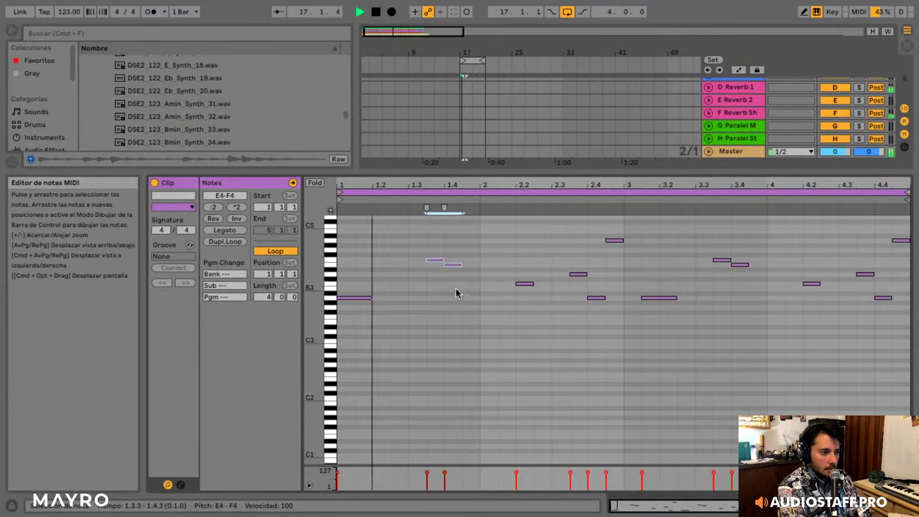
{"action": "key", "text": "Left"}
{"action": "key", "text": "Right"}
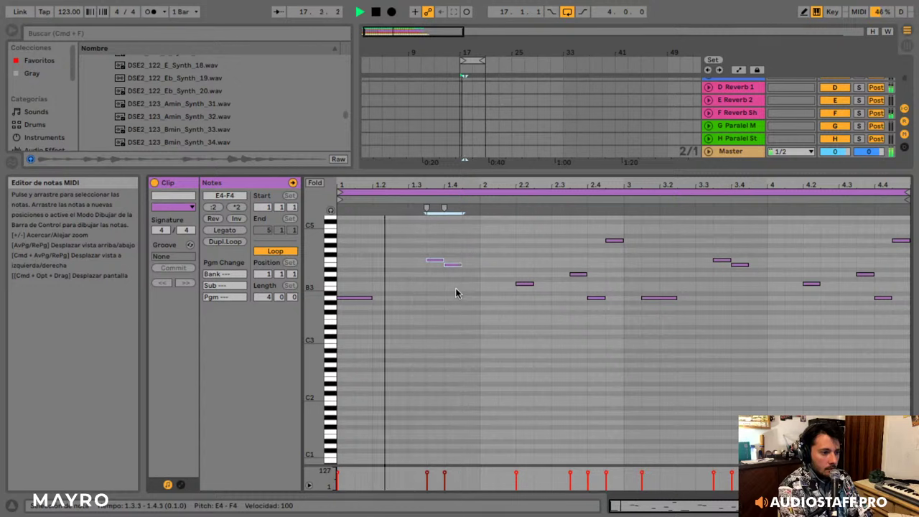
- Move the C4 note in bar 2 of the Sampler clip one grid step earlier to 2.1.3
{"action": "left_click_drag", "start_coordinate": [495, 260], "coordinate": [544, 301]}
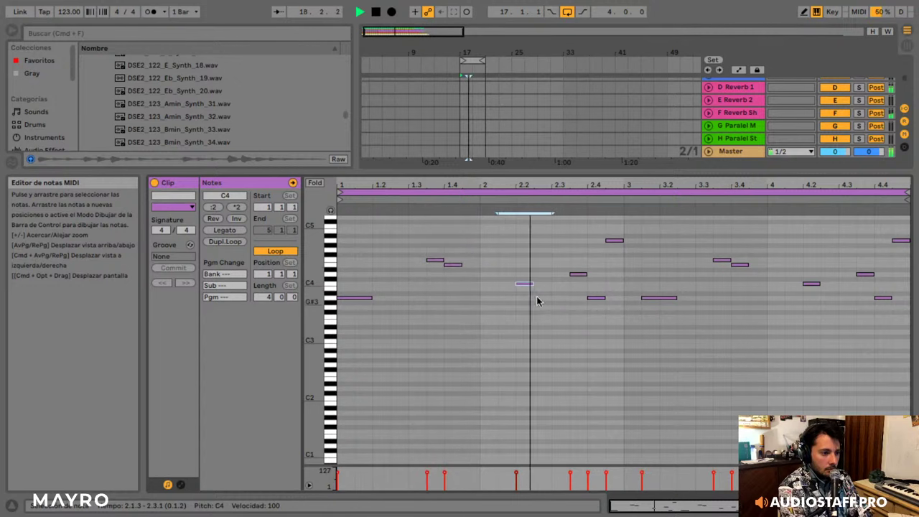
{"action": "key", "text": "Left"}
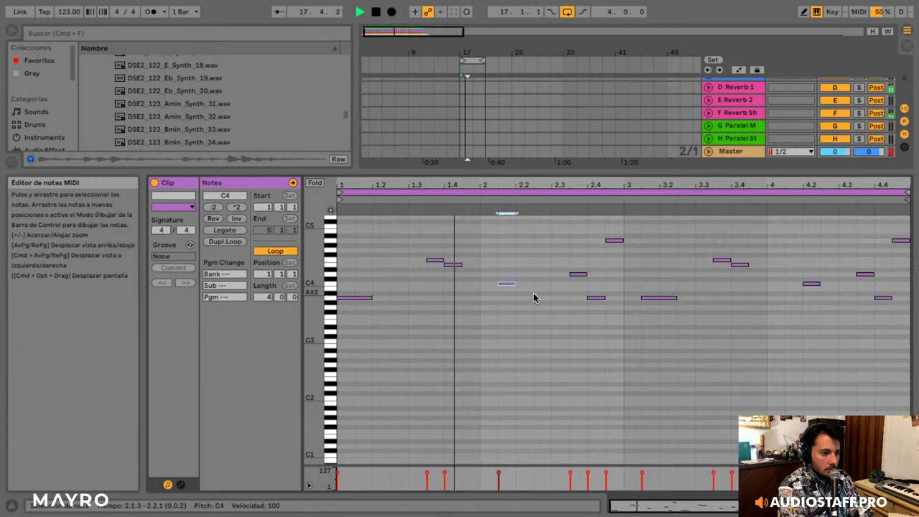
{"action": "left_click_drag", "start_coordinate": [550, 263], "coordinate": [599, 299]}
{"action": "key", "text": "Left"}
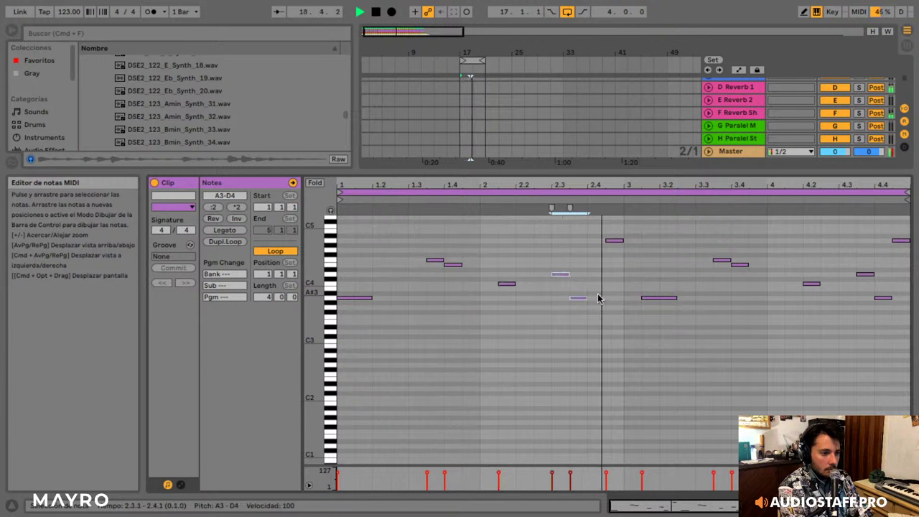
{"action": "left_click", "coordinate": [612, 241]}
{"action": "key", "text": "Left"}
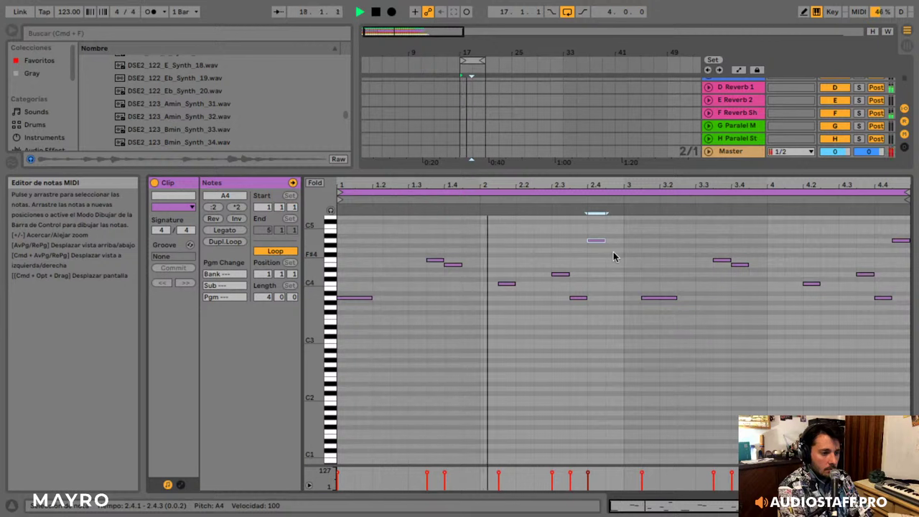
{"action": "left_click_drag", "start_coordinate": [550, 234], "coordinate": [602, 327]}
{"action": "key", "text": "Right"}
- Delete the notes in bars 3 and 4 of the Sampler clip and duplicate the first two bars into their place
{"action": "left_click_drag", "start_coordinate": [653, 246], "coordinate": [844, 343]}
{"action": "key", "text": "Delete"}
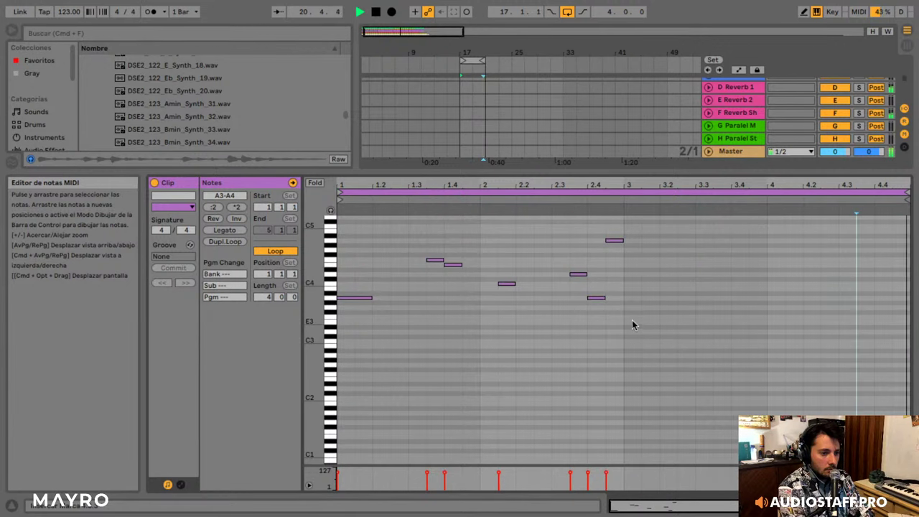
{"action": "left_click", "coordinate": [386, 180]}
{"action": "key", "text": "super+d"}
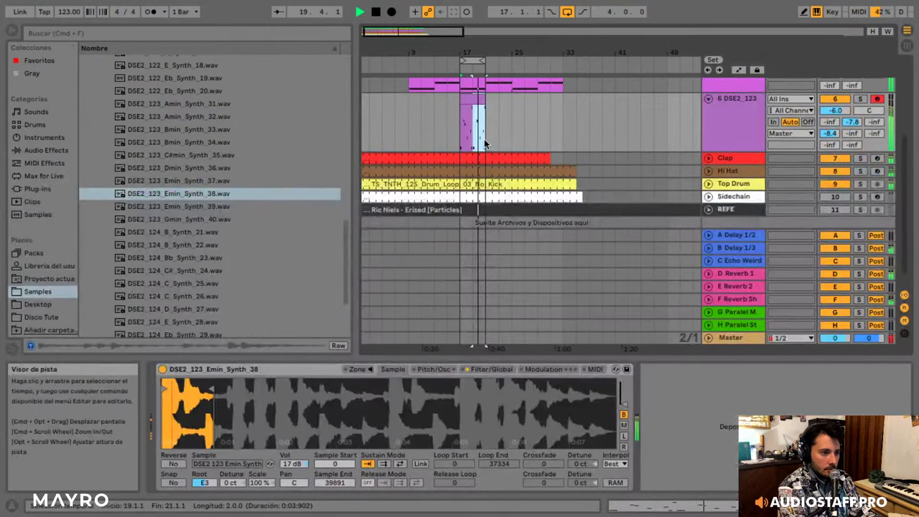
- Mute the Arp track while the loop plays, listen to the melody without it and stop playback
{"action": "scroll", "coordinate": [479, 117], "scroll_direction": "up", "scroll_amount": 3}
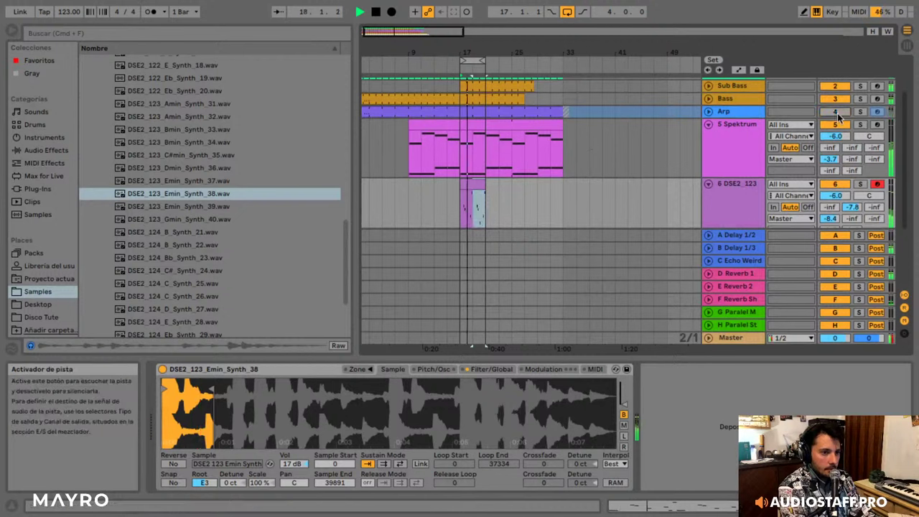
{"action": "left_click", "coordinate": [470, 193]}
{"action": "key", "text": "space"}
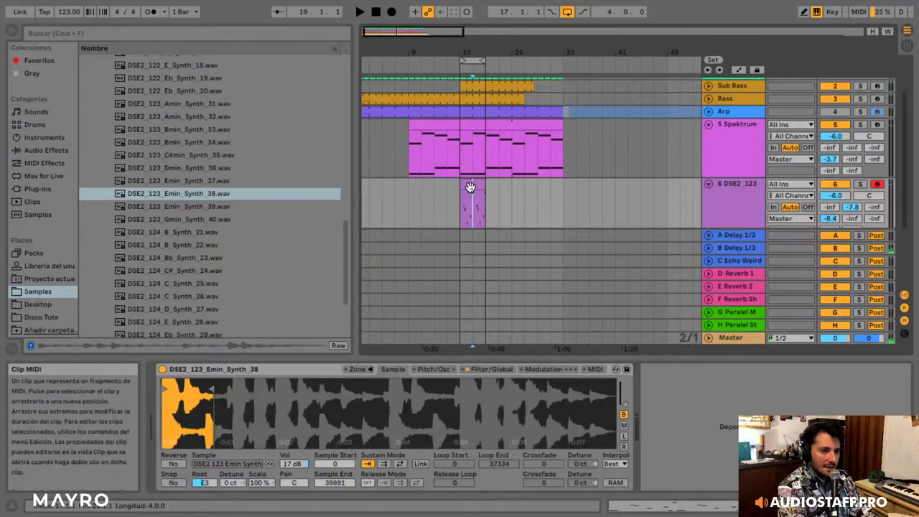
- Play the Sampler clip with the Arp track switched back on to compare them, stop playback and mute the Arp
{"action": "left_click", "coordinate": [471, 110]}
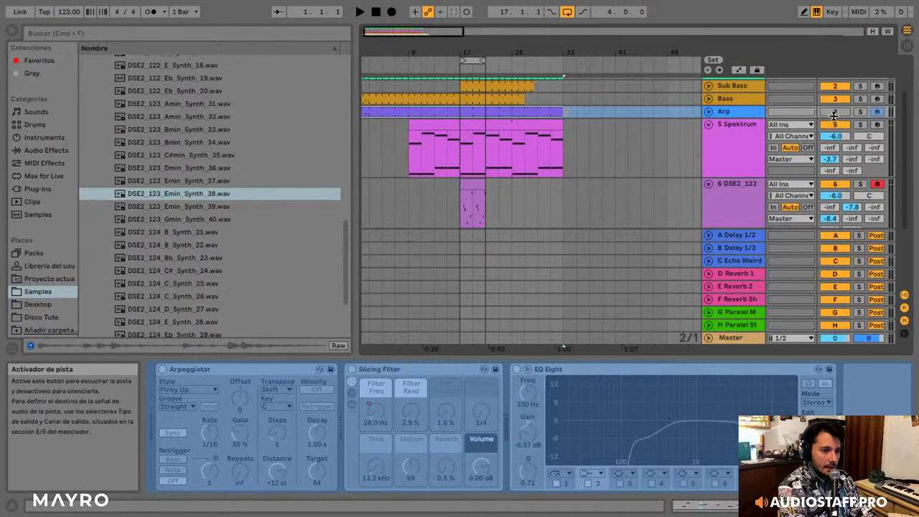
{"action": "left_click", "coordinate": [466, 185]}
{"action": "left_click", "coordinate": [834, 112]}
{"action": "key", "text": "space"}
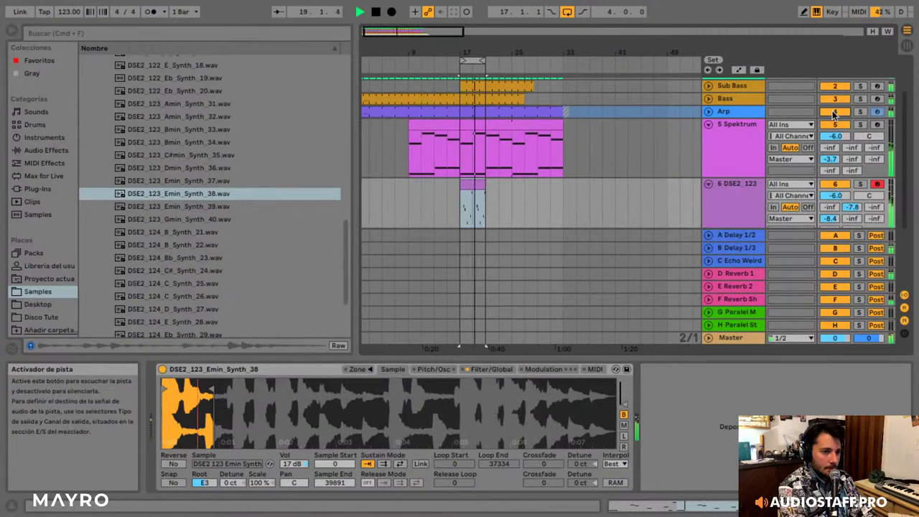
{"action": "key", "text": "space"}
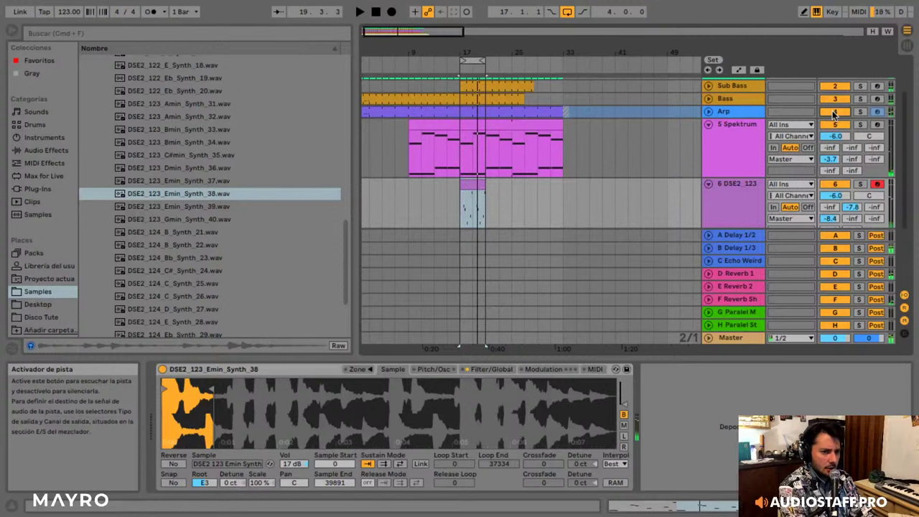
{"action": "left_click", "coordinate": [833, 112]}
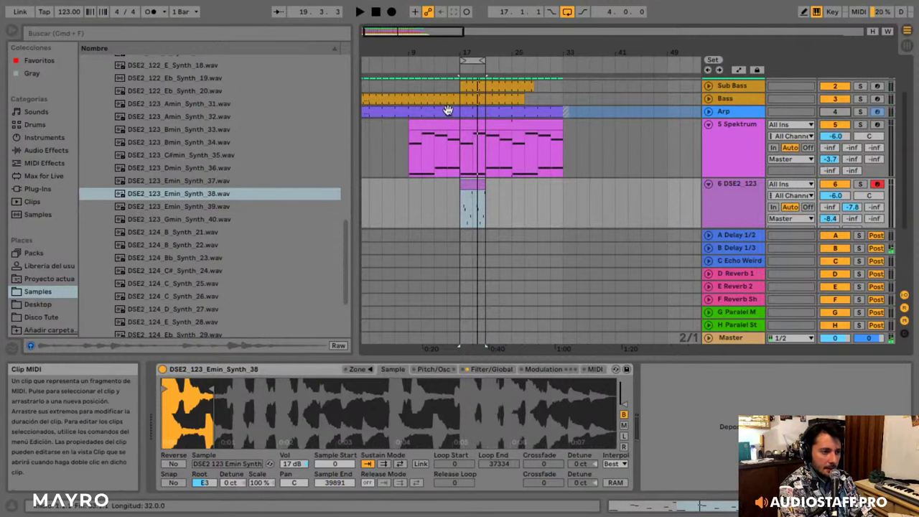
- Unfreeze the Arp track so its MIDI clips can be edited
{"action": "left_click", "coordinate": [410, 171]}
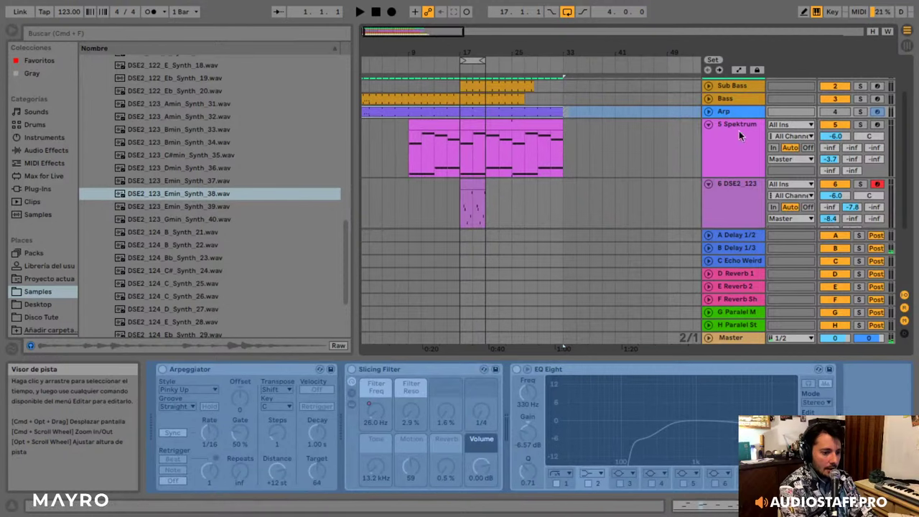
{"action": "right_click", "coordinate": [724, 113]}
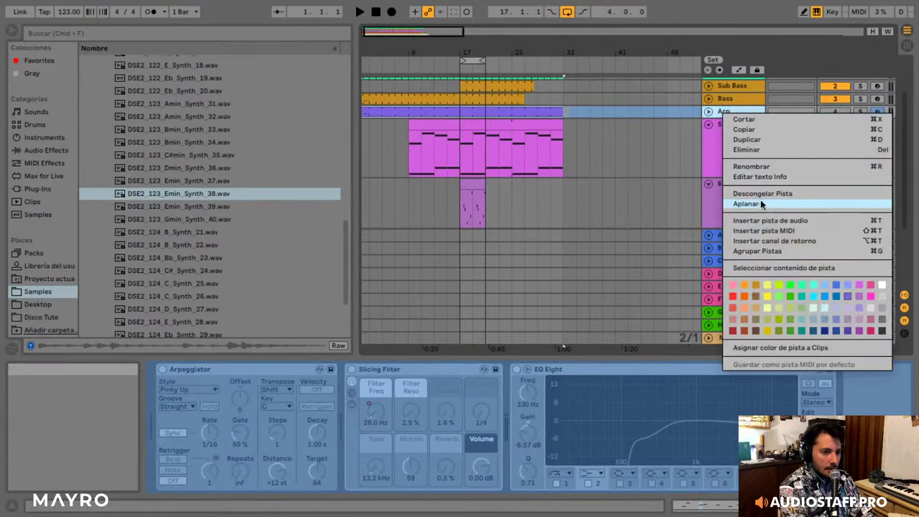
{"action": "left_click", "coordinate": [760, 193]}
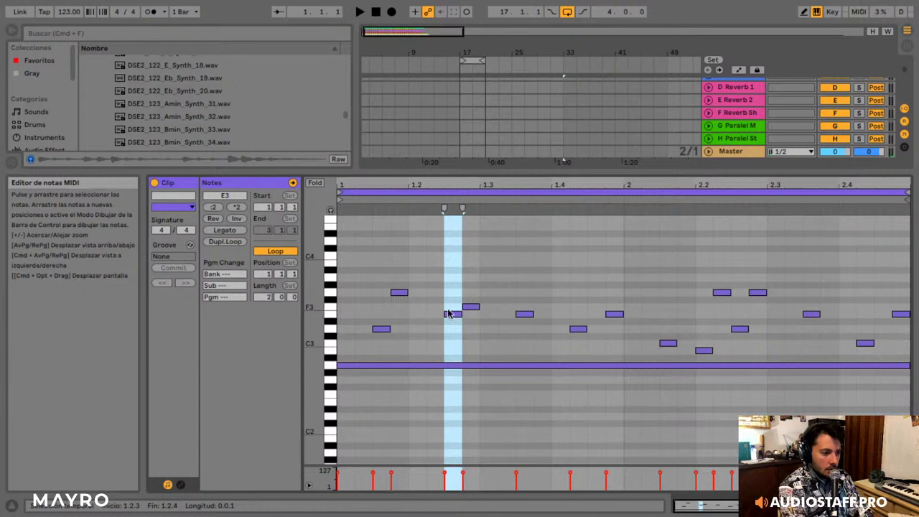
- Lower the G3 note at 1.1.4 in the Arp clip to C3 and check it in playback
{"action": "left_click", "coordinate": [399, 293]}
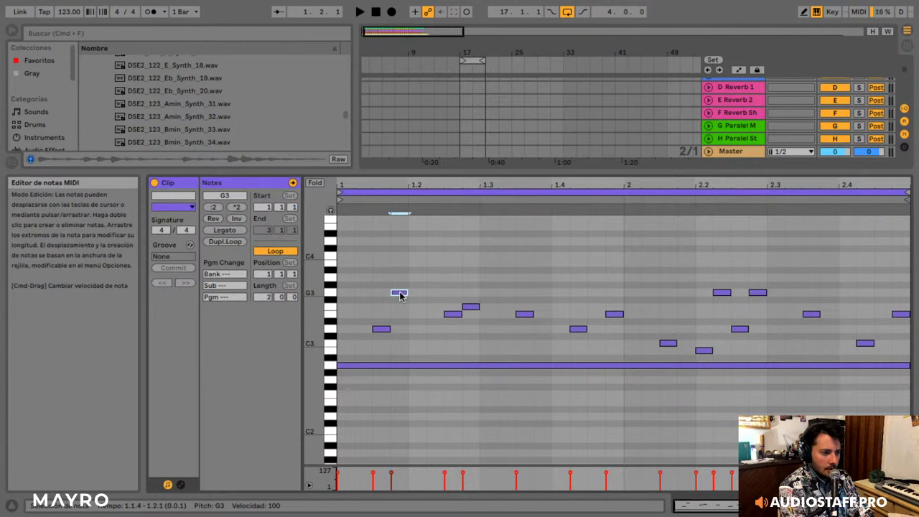
{"action": "left_click_drag", "start_coordinate": [399, 294], "coordinate": [406, 350]}
{"action": "key", "text": "space"}
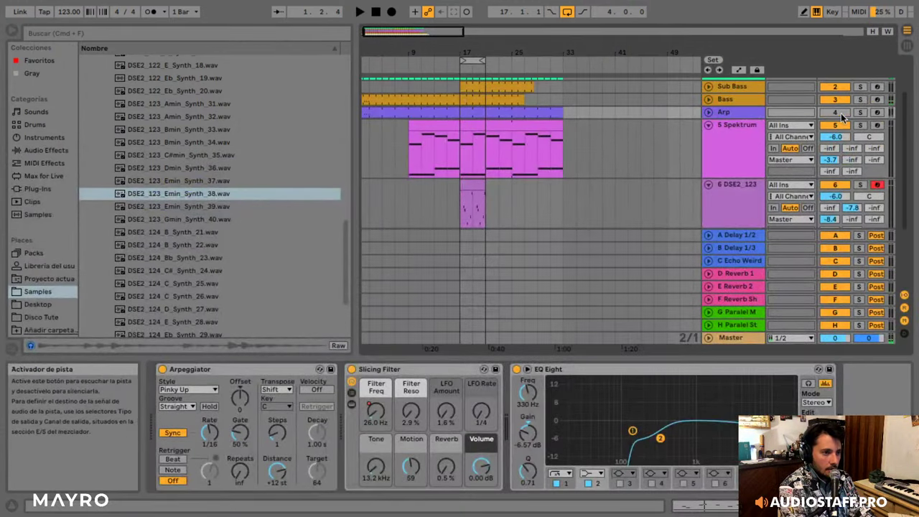
- Reactivate the Arp track and, during playback, replace its F3 and E3 notes around 1.3 with one D3 note at 1.3.2
{"action": "key", "text": "space"}
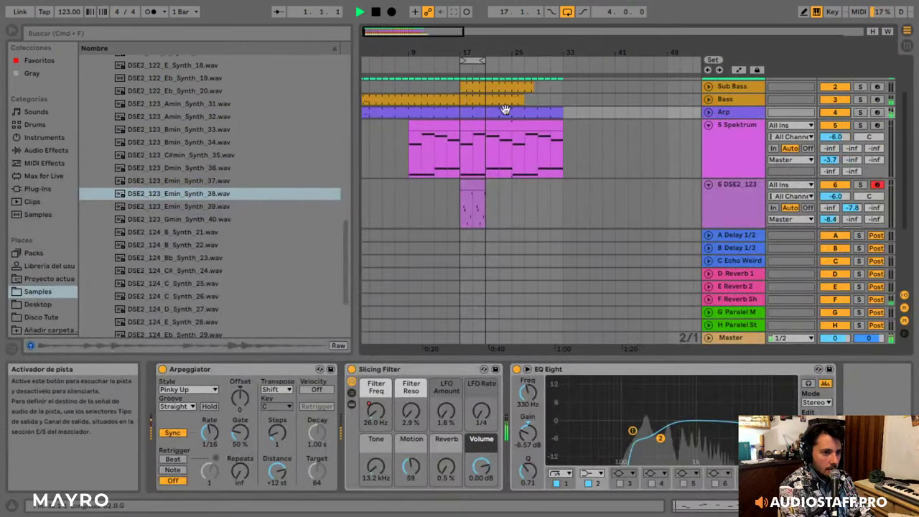
{"action": "double_click", "coordinate": [434, 112]}
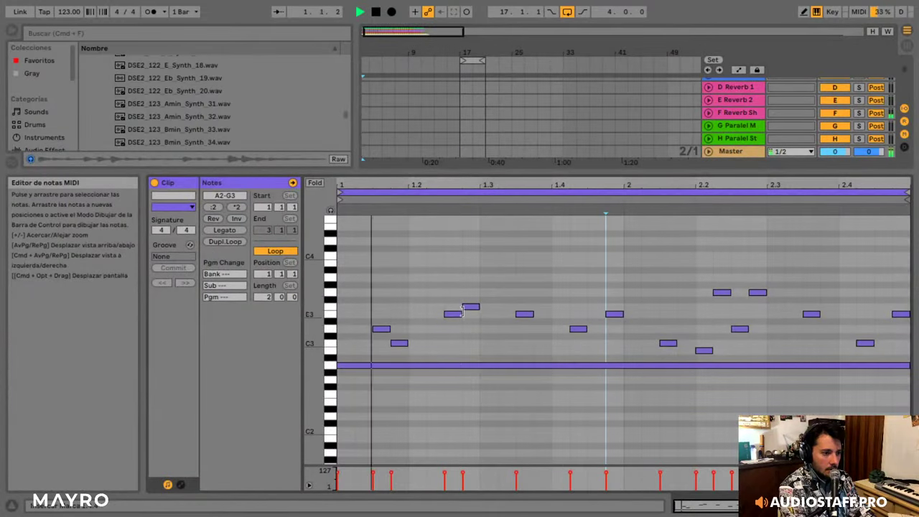
{"action": "left_click_drag", "start_coordinate": [467, 308], "coordinate": [501, 331]}
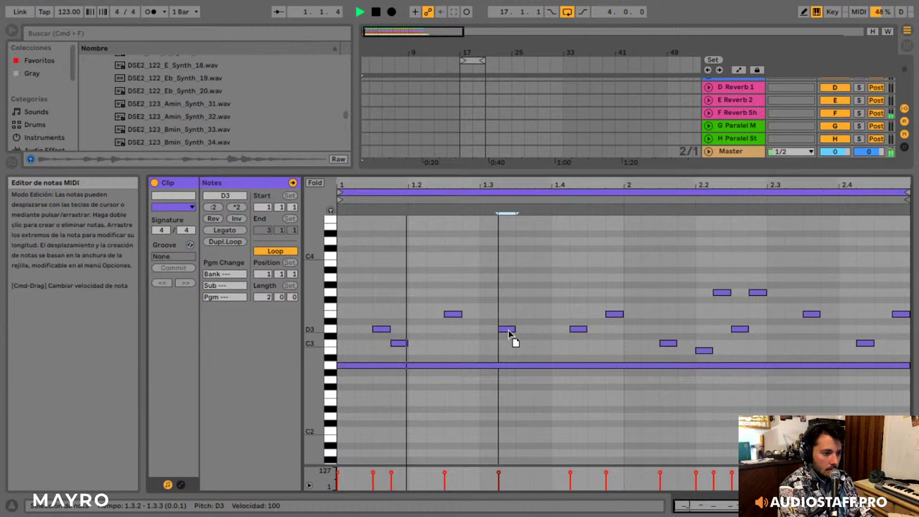
- Lower the two G3 notes at 2.2.2 and 2.2.4 in the Arp clip to F3
{"action": "left_click", "coordinate": [578, 329]}
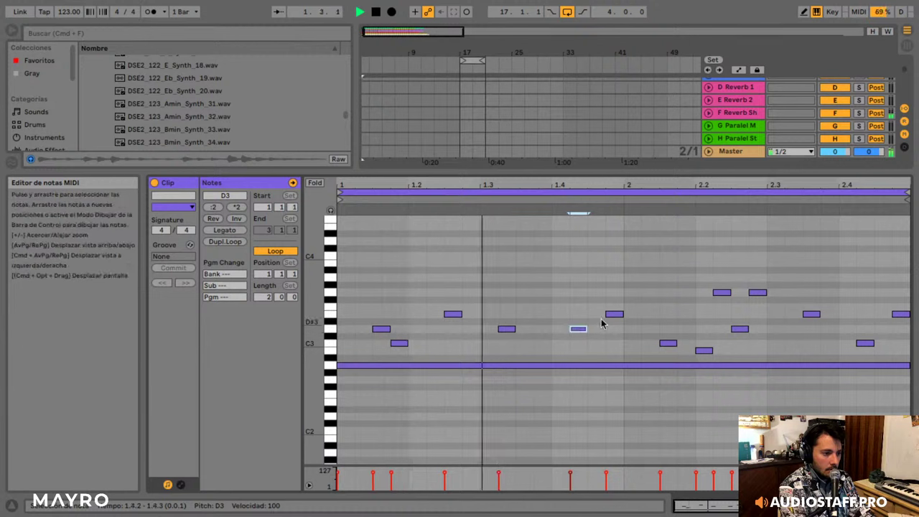
{"action": "left_click_drag", "start_coordinate": [703, 295], "coordinate": [754, 301]}
{"action": "key", "text": "Down"}
{"action": "key", "text": "Down"}
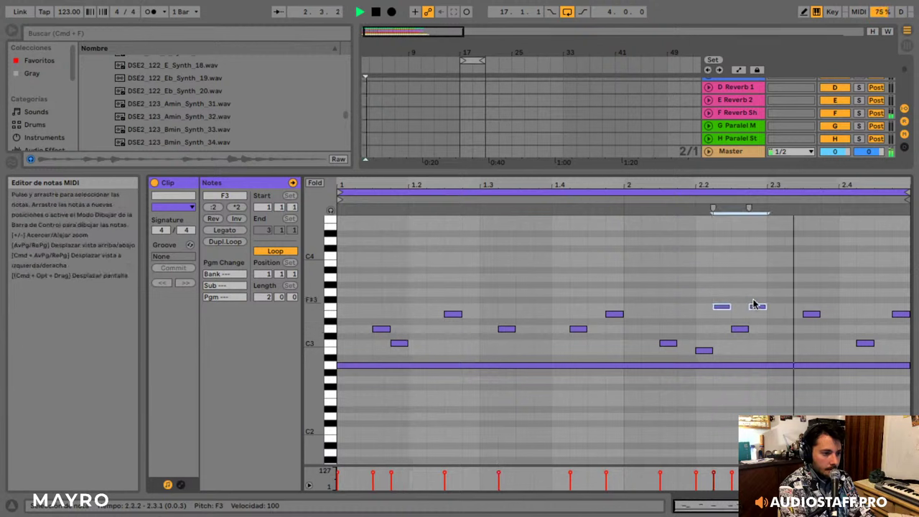
{"action": "key", "text": "Down"}
{"action": "key", "text": "Up"}
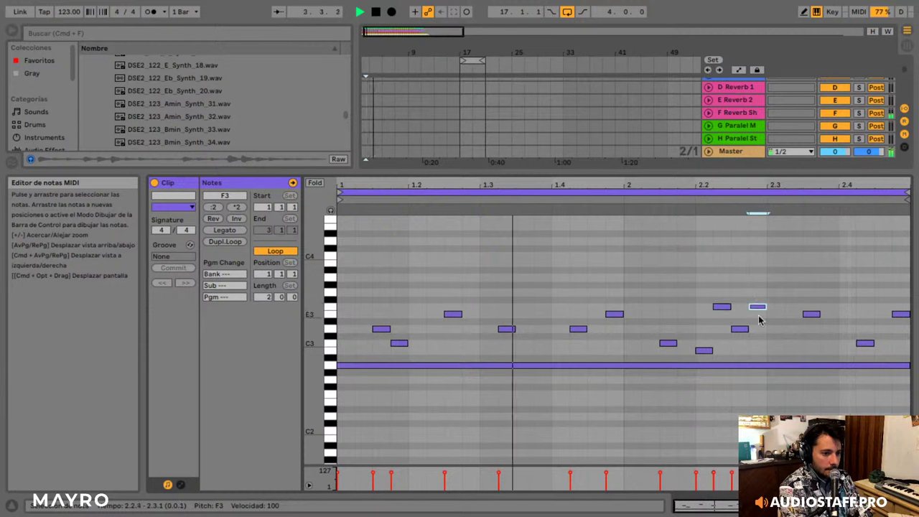
- Move the F3 note at 2.2.4 in the Arp clip to D3 at 2.3.2 and delete the D3 note at 2.2.3
{"action": "left_click_drag", "start_coordinate": [761, 319], "coordinate": [789, 331]}
{"action": "key", "text": "Delete"}
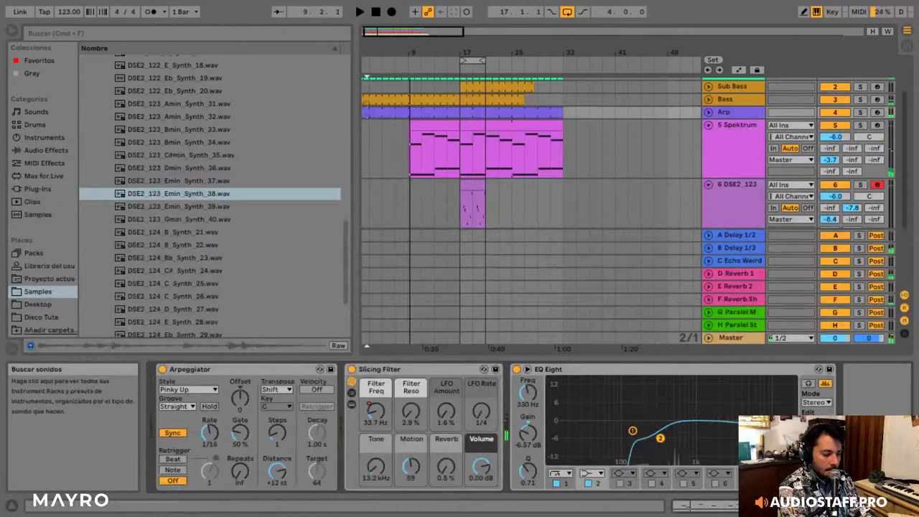
{"action": "left_click", "coordinate": [17, 290]}
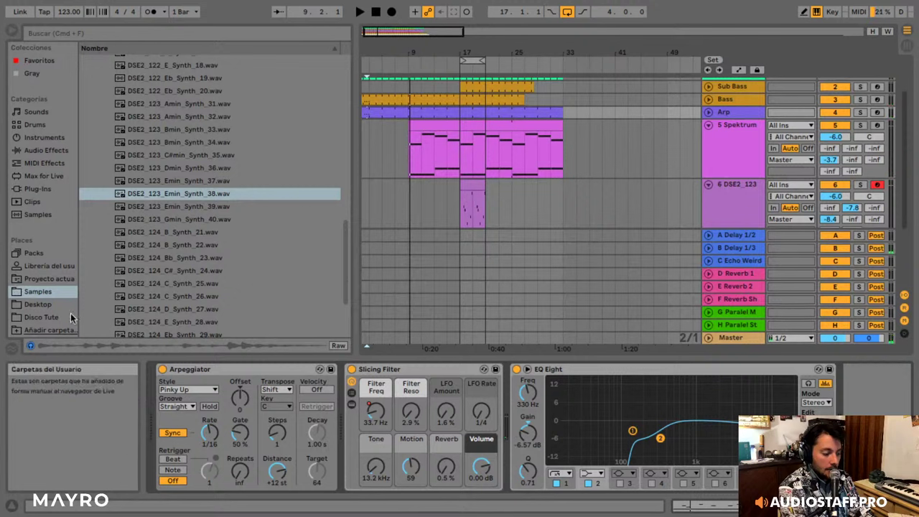
{"action": "left_click", "coordinate": [192, 194]}
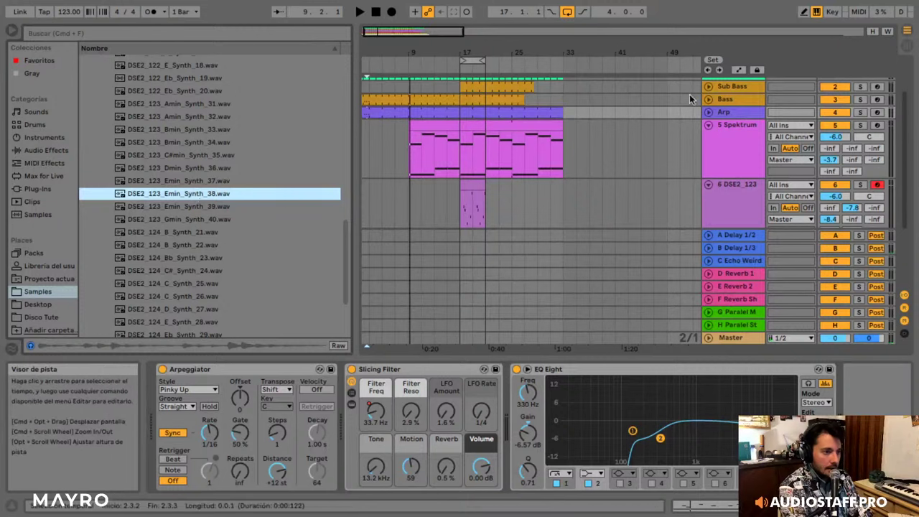
{"action": "scroll", "coordinate": [458, 140], "scroll_direction": "down", "scroll_amount": 5}
{"action": "scroll", "coordinate": [459, 140], "scroll_direction": "up", "scroll_amount": 5}
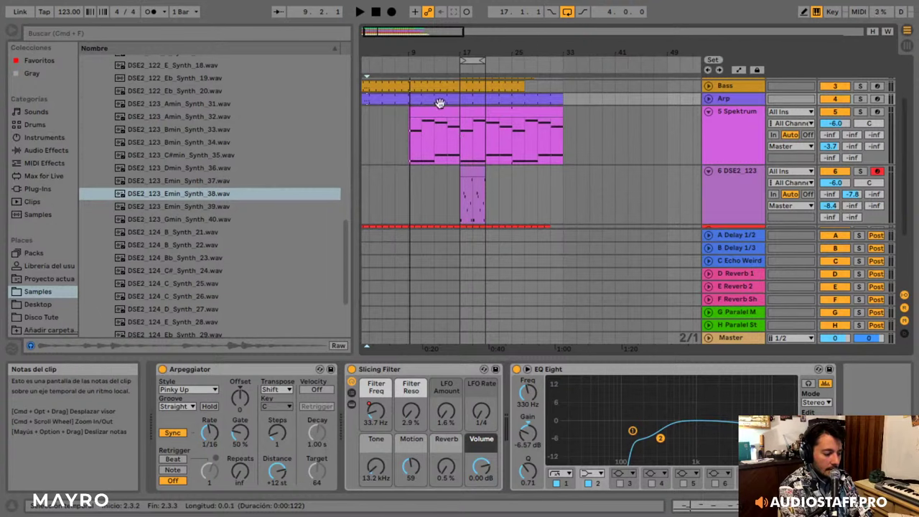
{"action": "scroll", "coordinate": [495, 137], "scroll_direction": "up", "scroll_amount": 2}
{"action": "scroll", "coordinate": [553, 137], "scroll_direction": "up", "scroll_amount": 1}
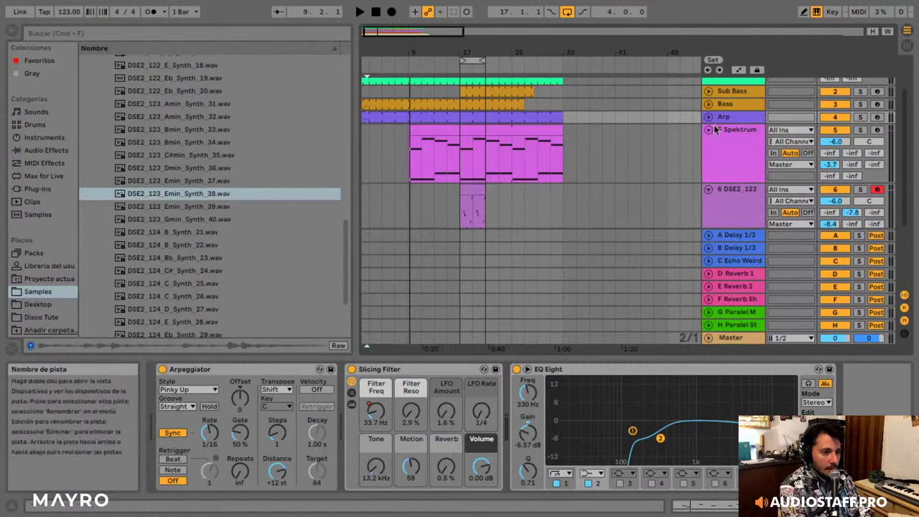
- Copy the DSE2_123 clip from bar 17 to bar 1, solo its track together with Arp, and play them
{"action": "left_click_drag", "start_coordinate": [468, 189], "coordinate": [369, 191]}
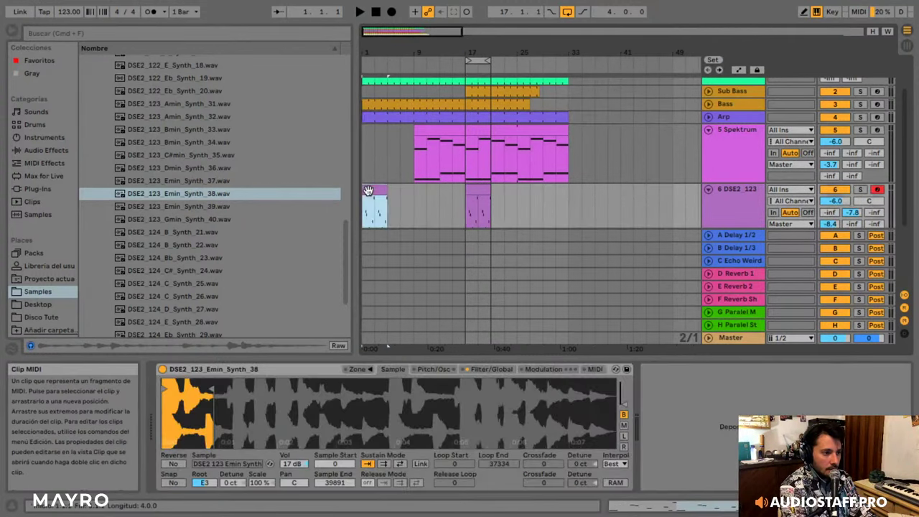
{"action": "left_click", "coordinate": [729, 113]}
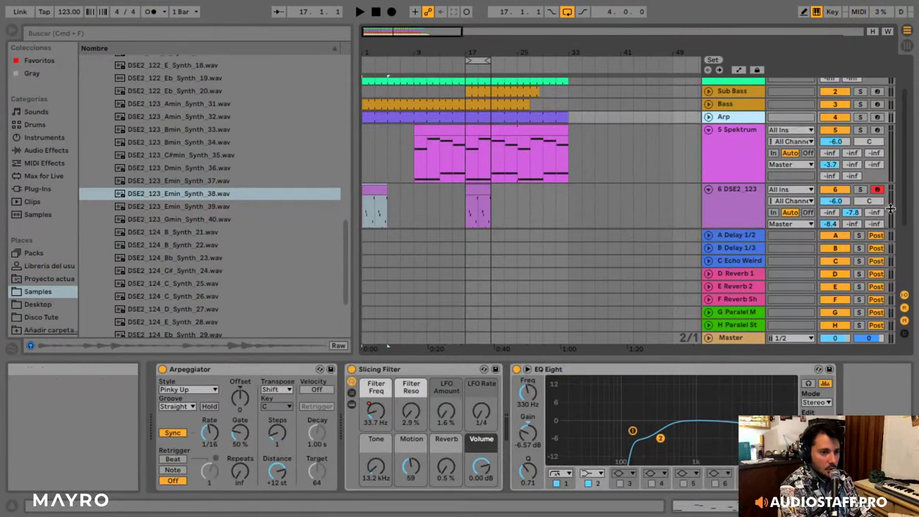
{"action": "left_click", "coordinate": [375, 202]}
{"action": "left_click", "coordinate": [862, 189]}
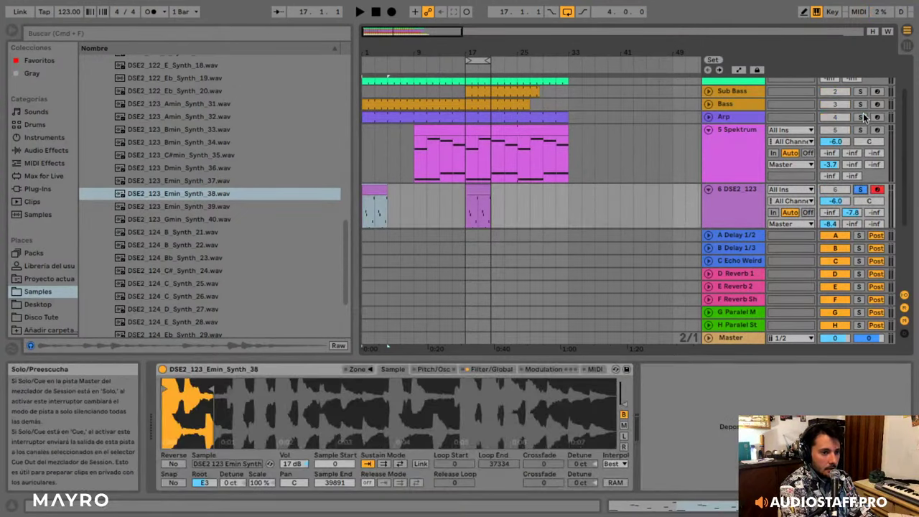
{"action": "left_click", "coordinate": [865, 117], "text": "super"}
{"action": "key", "text": "space"}
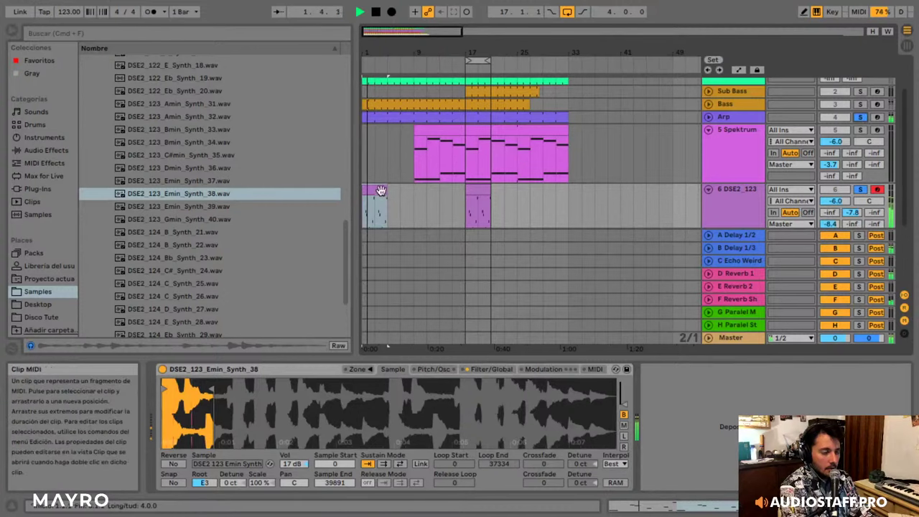
- Try all notes of the Arp clip one octave lower and one octave higher during playback
{"action": "double_click", "coordinate": [395, 117]}
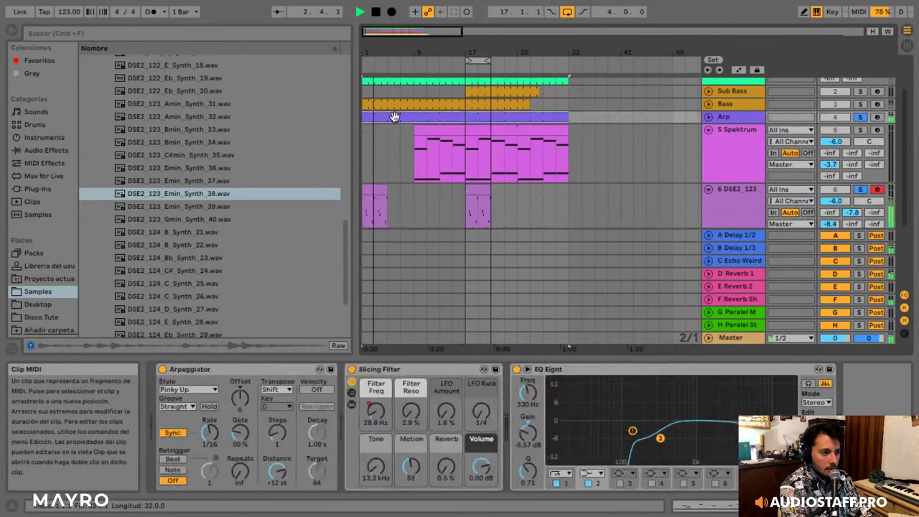
{"action": "left_click_drag", "start_coordinate": [379, 252], "coordinate": [910, 463]}
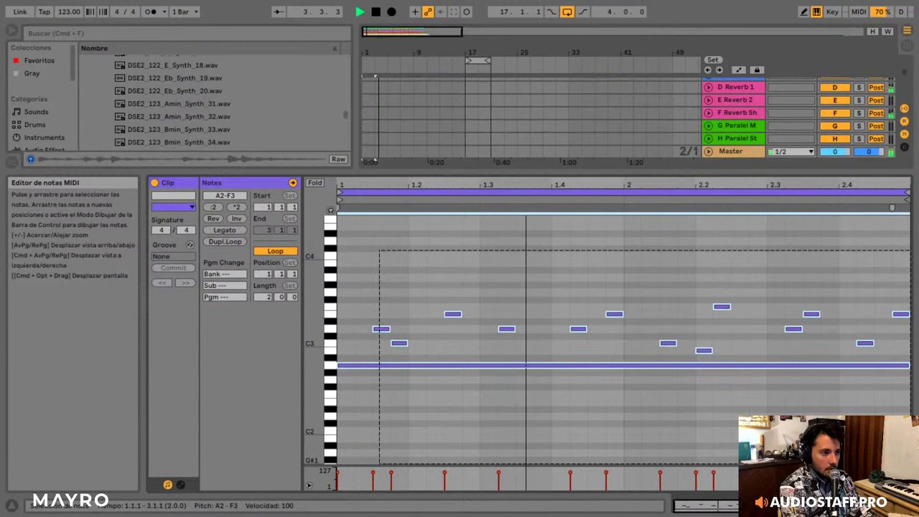
{"action": "key", "text": "shift+Down"}
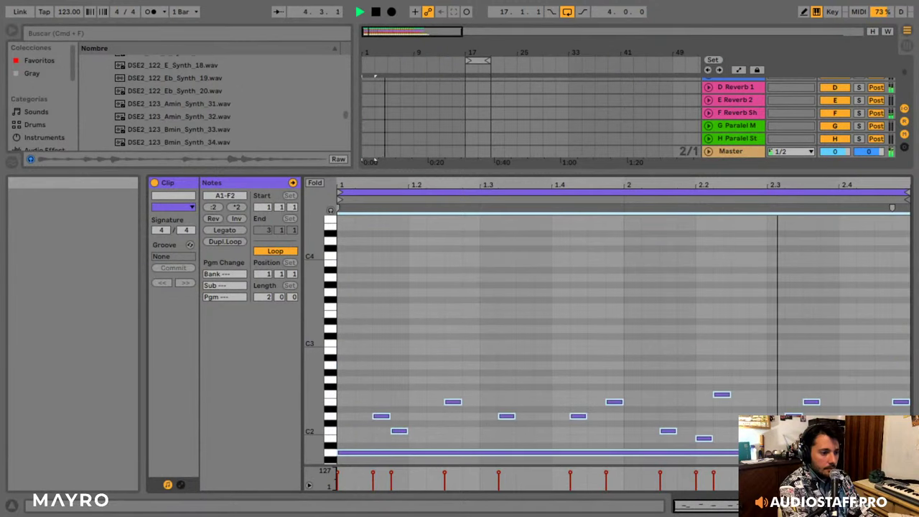
{"action": "key", "text": "shift+Up"}
{"action": "key", "text": "shift+Up"}
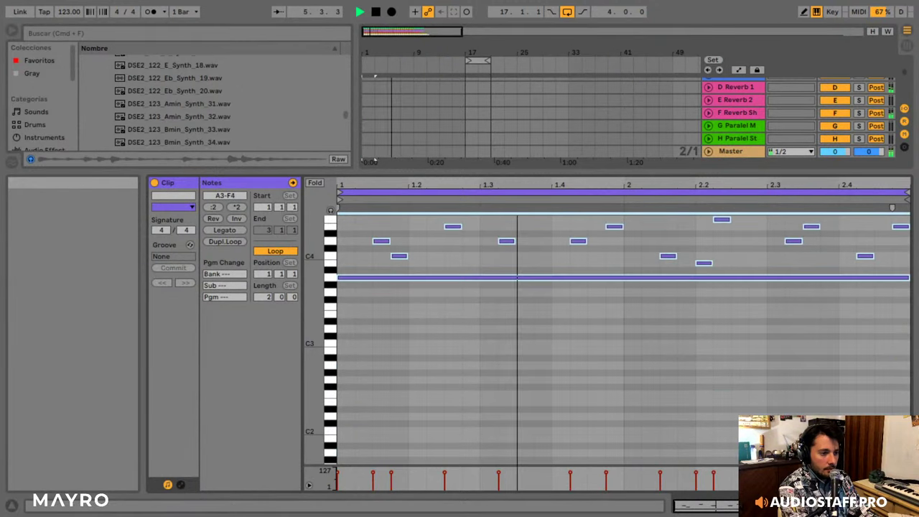
{"action": "key", "text": "shift+Down"}
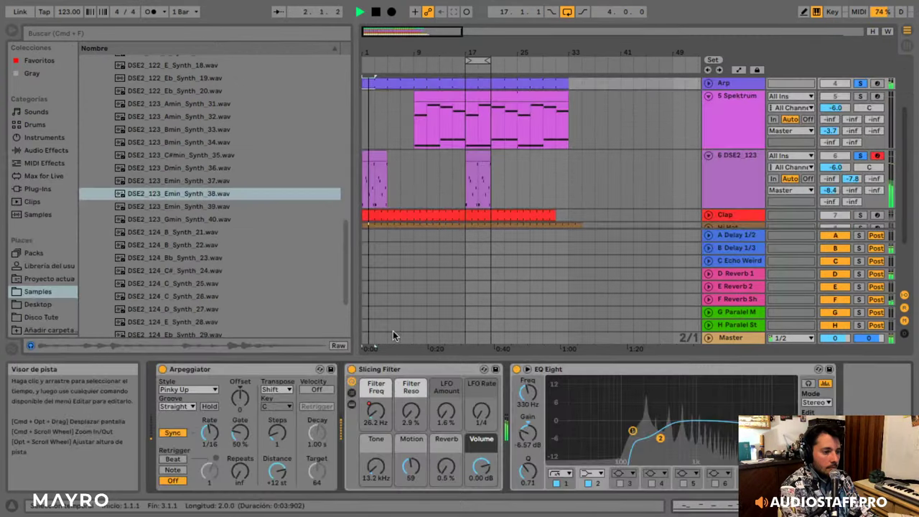
{"action": "key", "text": "space"}
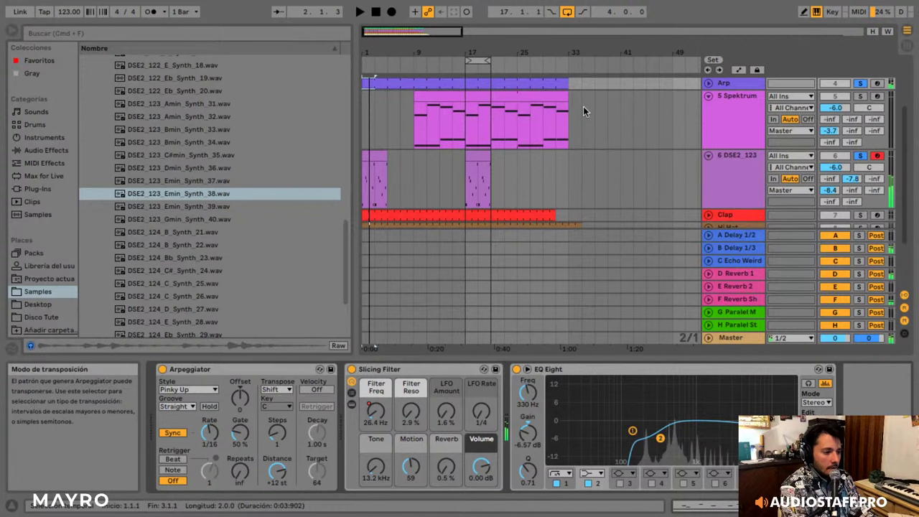
- Set the Arp track's Arpeggiator to Beat retrigger with a 3/4 interval and 7 repeats while listening to the full mix
{"action": "scroll", "coordinate": [583, 111], "scroll_direction": "up", "scroll_amount": 2}
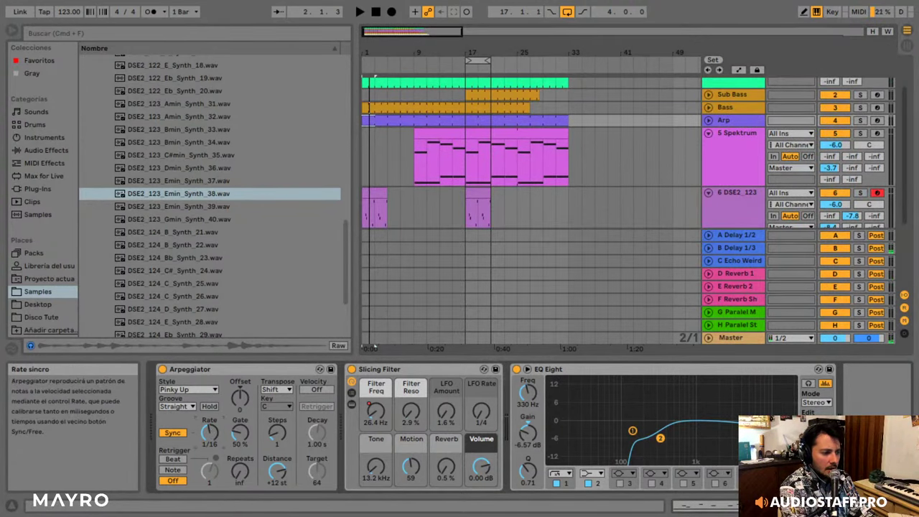
{"action": "key", "text": "space"}
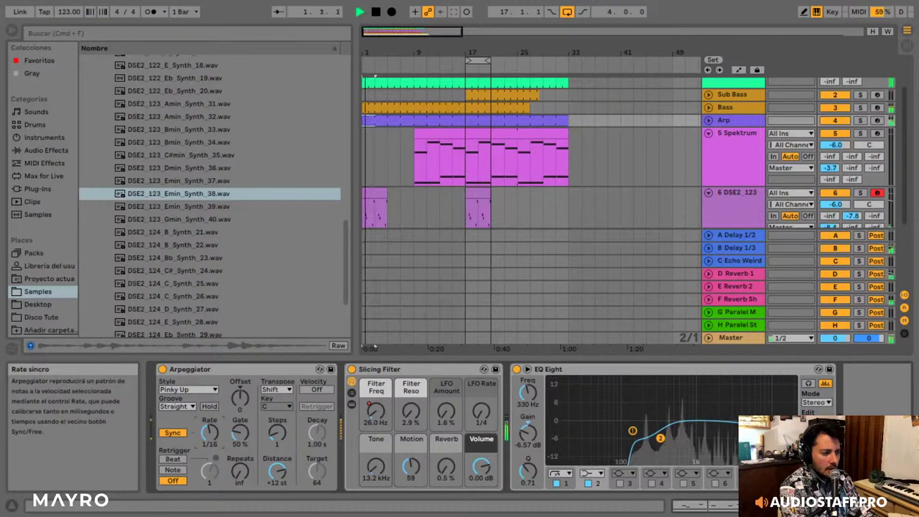
{"action": "left_click", "coordinate": [179, 460]}
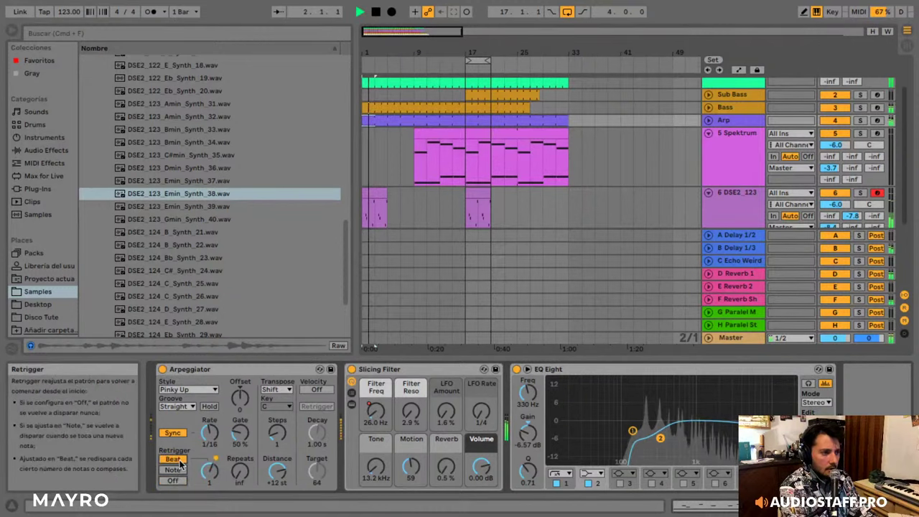
{"action": "left_click", "coordinate": [174, 469]}
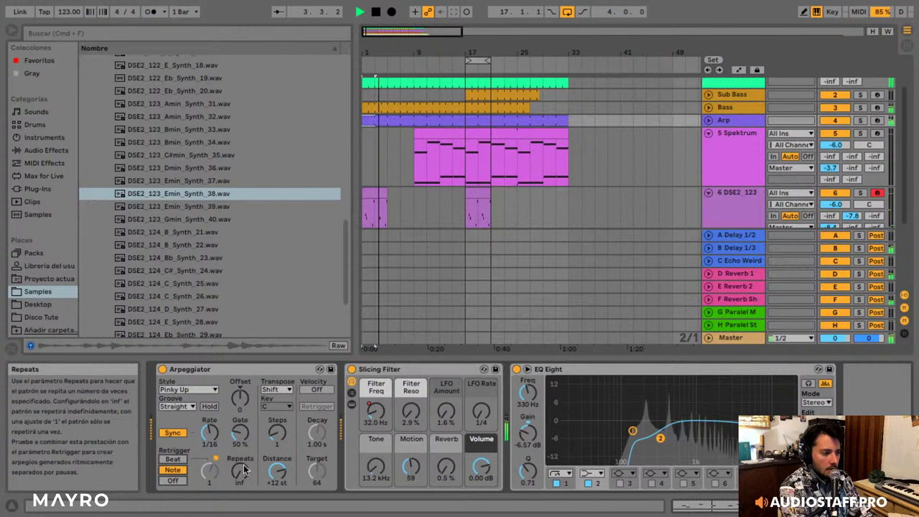
{"action": "left_click_drag", "start_coordinate": [244, 469], "coordinate": [244, 431]}
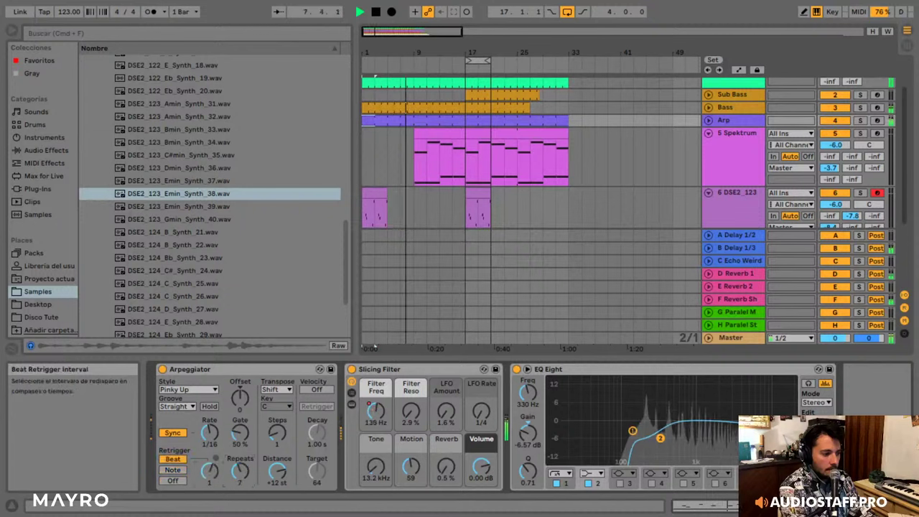
{"action": "left_click", "coordinate": [172, 459]}
{"action": "key", "text": "space"}
{"action": "key", "text": "space"}
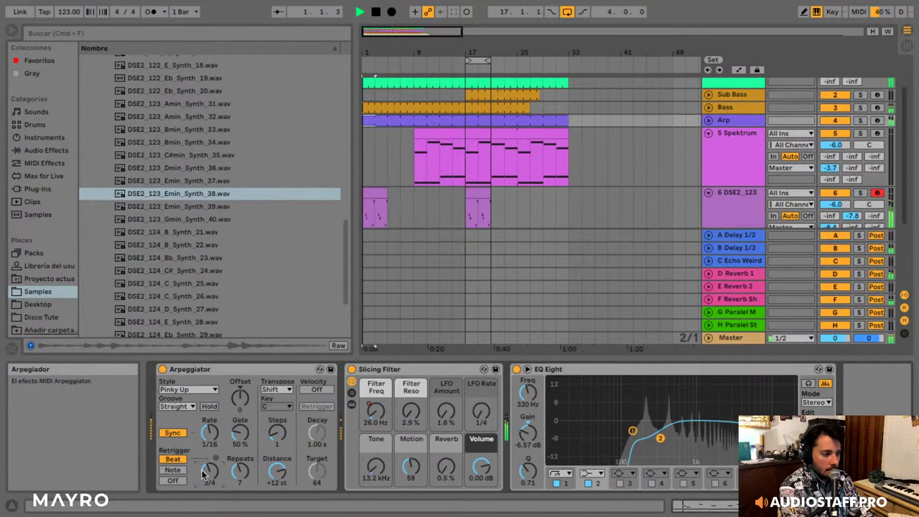
{"action": "key", "text": "space"}
- Replace the Arp clip's held A2 note with short A2 notes at 1.1.1, 1.2.4, 1.4.2 and 2.2.1, and move the 1.4.4 note to 2.1.1
{"action": "double_click", "coordinate": [398, 121]}
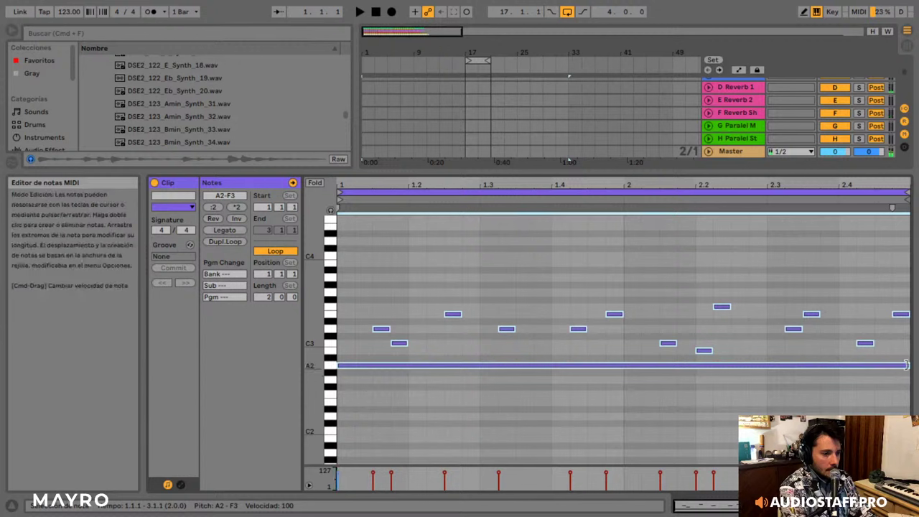
{"action": "left_click", "coordinate": [615, 395]}
{"action": "left_click_drag", "start_coordinate": [907, 367], "coordinate": [496, 370]}
{"action": "key", "text": "space"}
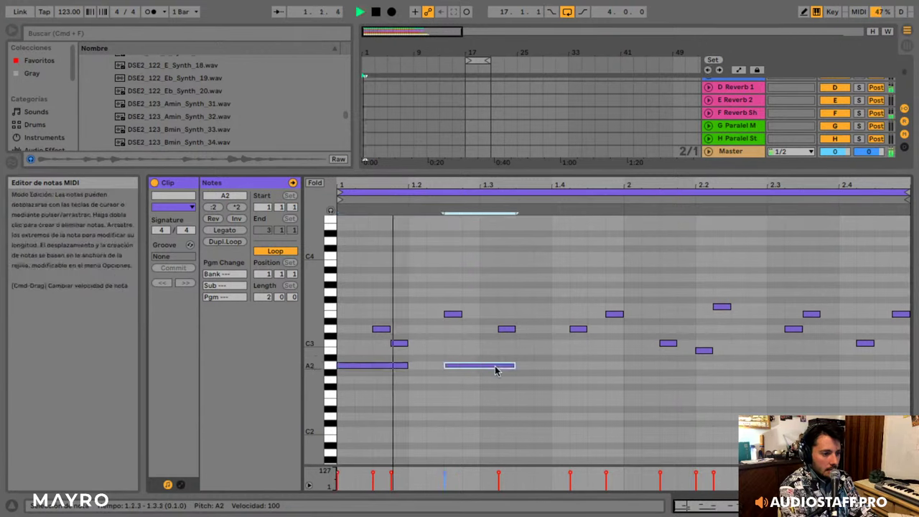
{"action": "double_click", "coordinate": [478, 365]}
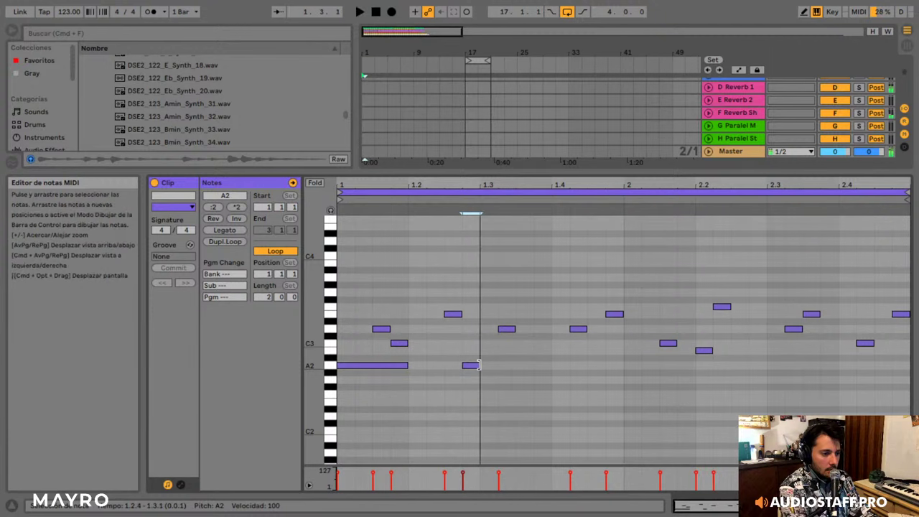
{"action": "left_click_drag", "start_coordinate": [478, 366], "coordinate": [515, 367]}
{"action": "key", "text": "space"}
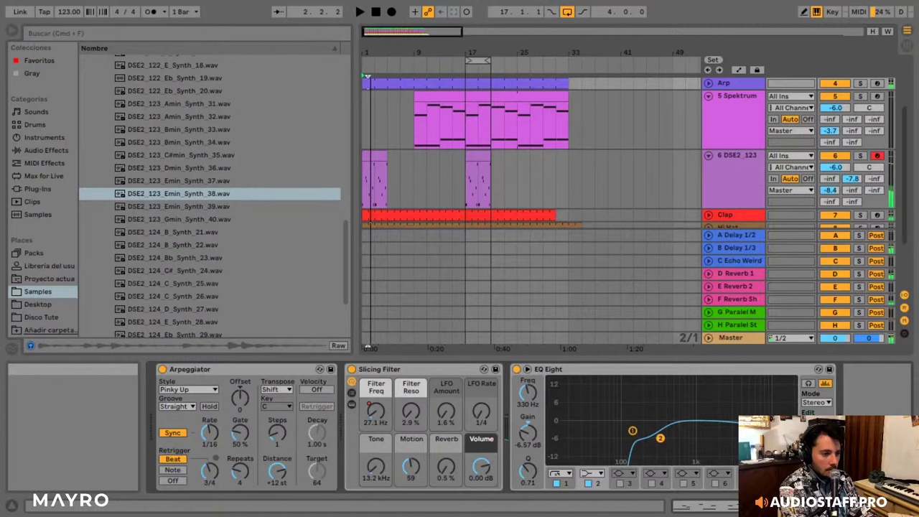
{"action": "scroll", "coordinate": [826, 170], "scroll_direction": "up", "scroll_amount": 3}
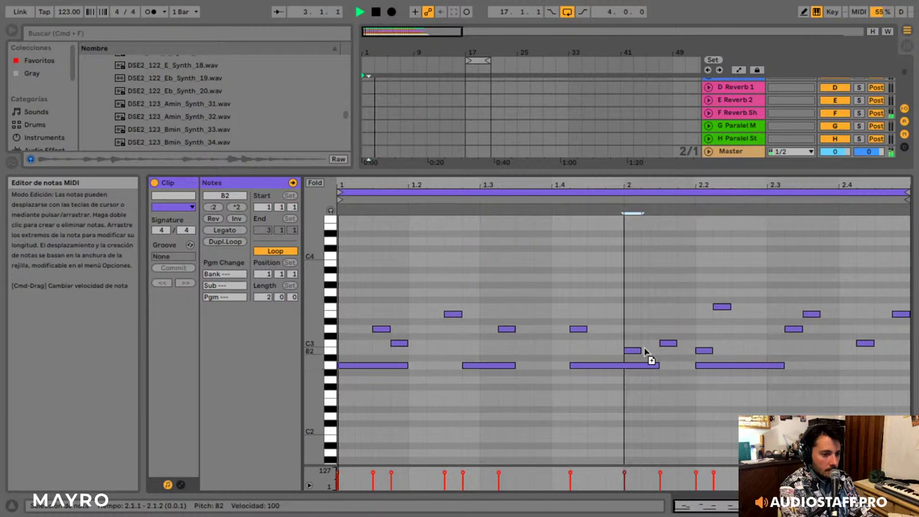
{"action": "key", "text": "Up"}
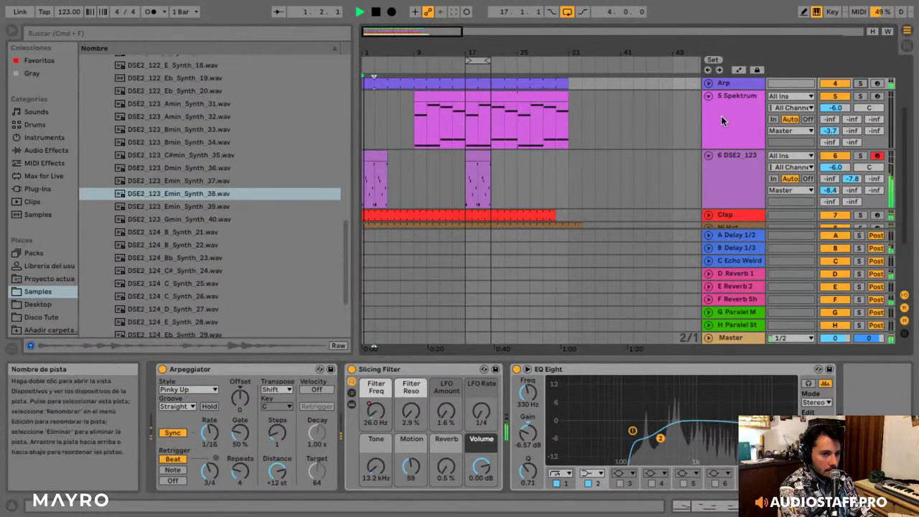
- Freeze the Arp track
{"action": "right_click", "coordinate": [740, 94]}
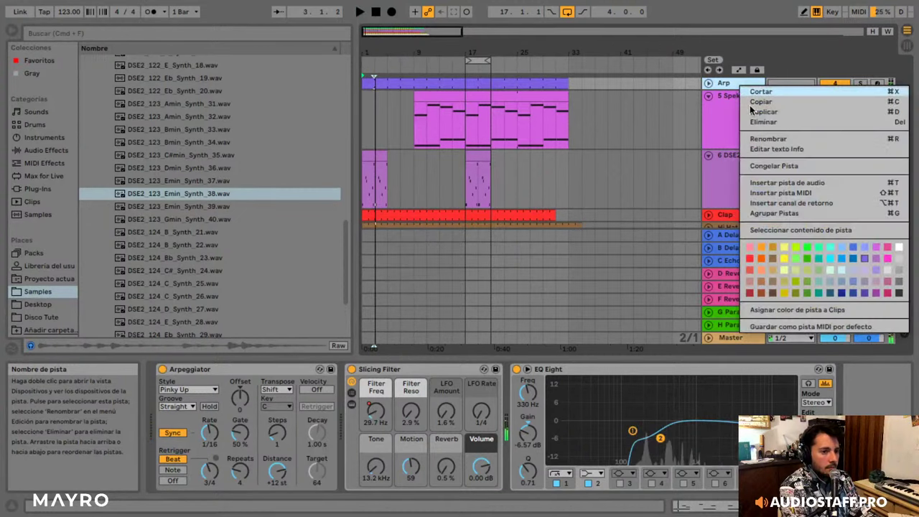
{"action": "left_click", "coordinate": [772, 166]}
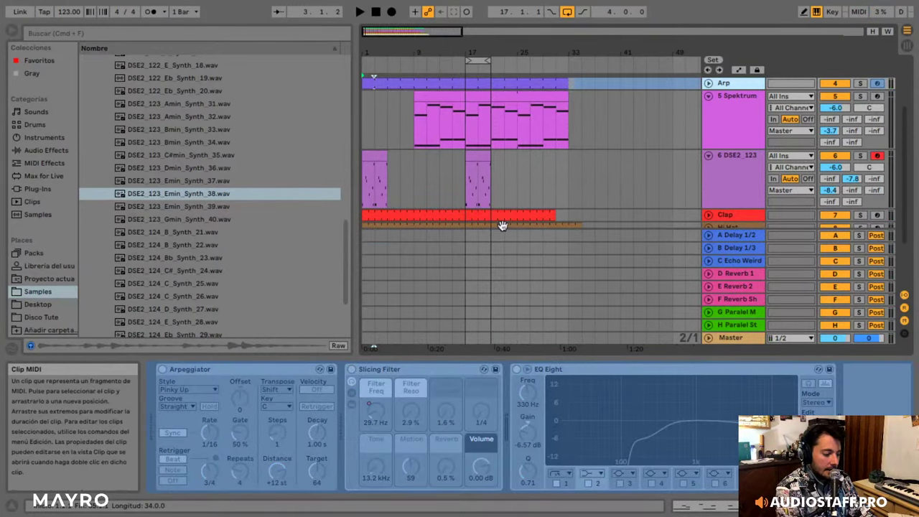
- Look over the Bass, Arp and DSE2_123 clips in the arrangement and play it from bar 1
{"action": "scroll", "coordinate": [419, 201], "scroll_direction": "up", "scroll_amount": 3}
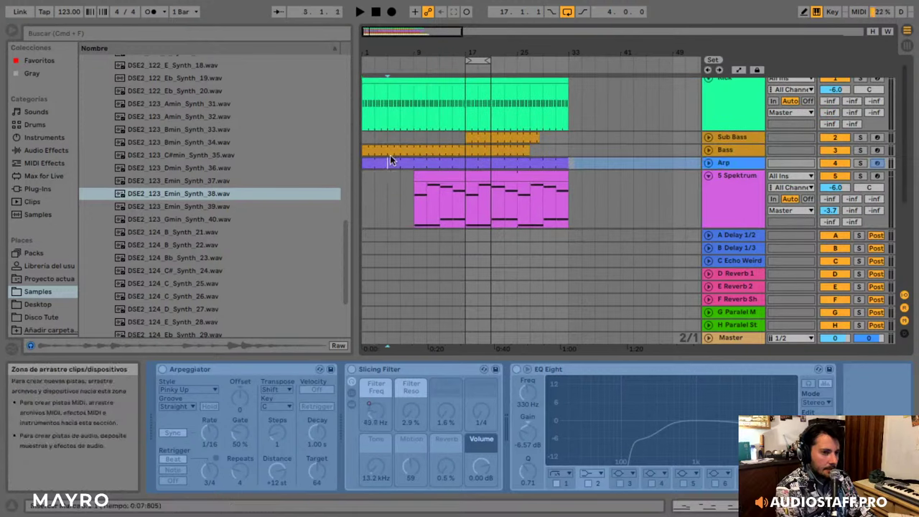
{"action": "left_click", "coordinate": [401, 152]}
{"action": "scroll", "coordinate": [416, 154], "scroll_direction": "down", "scroll_amount": 5}
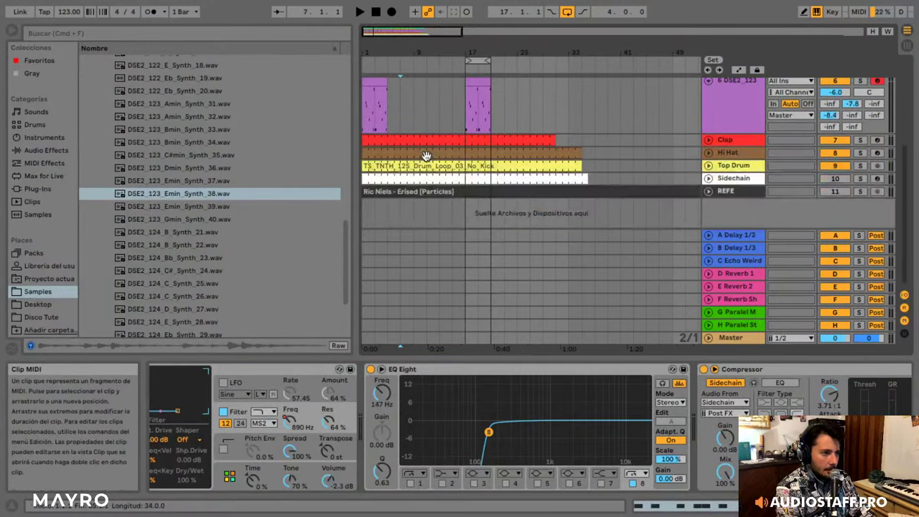
{"action": "scroll", "coordinate": [463, 180], "scroll_direction": "up", "scroll_amount": 4}
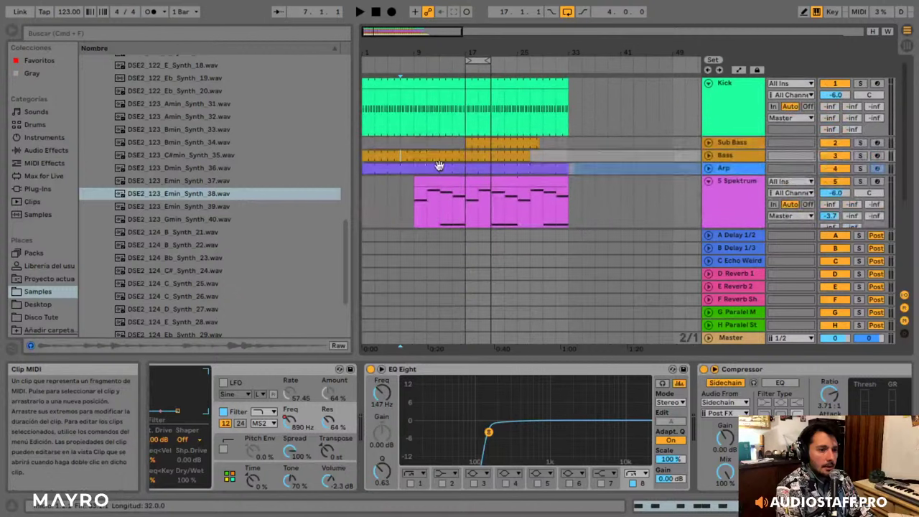
{"action": "scroll", "coordinate": [428, 155], "scroll_direction": "down", "scroll_amount": 4}
{"action": "left_click", "coordinate": [378, 200]}
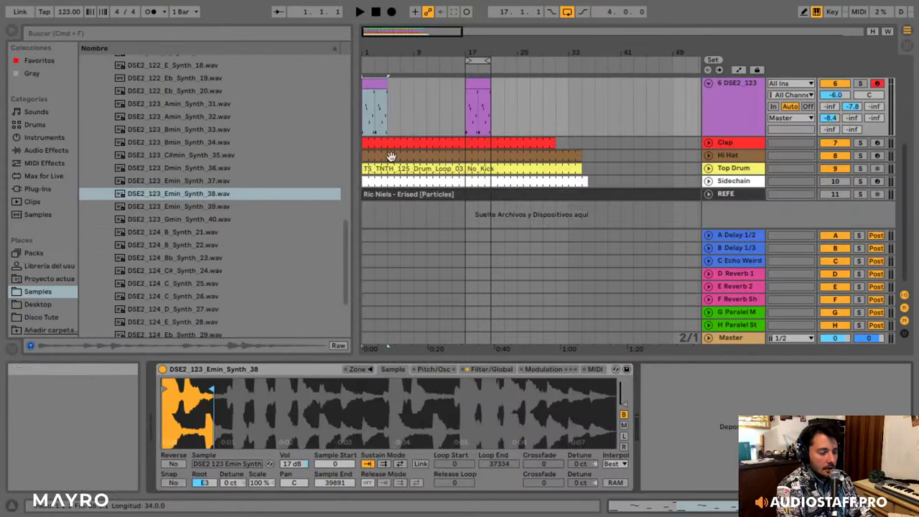
{"action": "scroll", "coordinate": [422, 144], "scroll_direction": "up", "scroll_amount": 5}
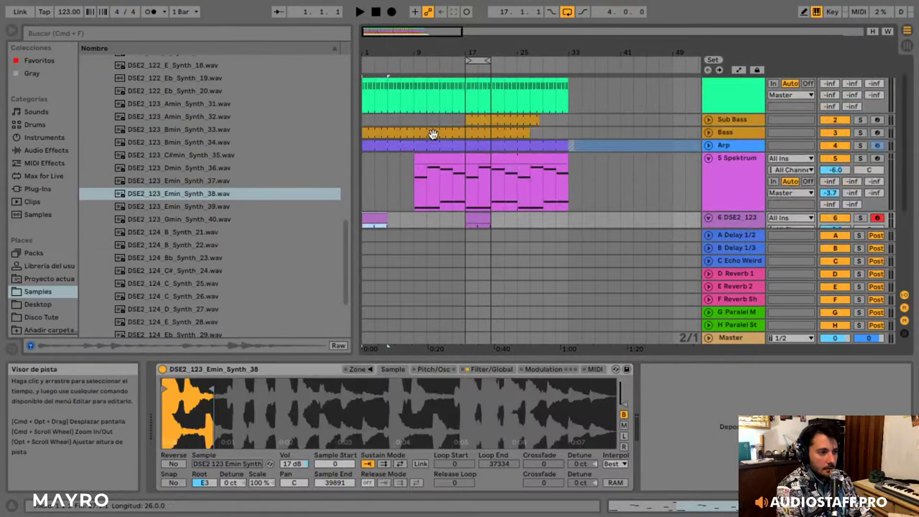
{"action": "left_click", "coordinate": [410, 146]}
{"action": "key", "text": "space"}
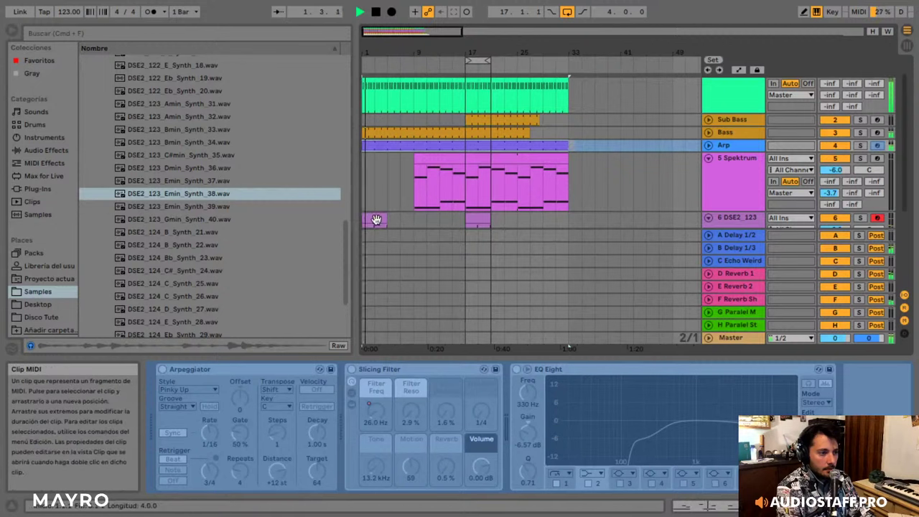
- Extend the DSE2_123 melody alongside the Spektrum chords so it covers bars 9 to 23
{"action": "left_click_drag", "start_coordinate": [379, 218], "coordinate": [497, 184]}
{"action": "scroll", "coordinate": [593, 139], "scroll_direction": "down", "scroll_amount": 2}
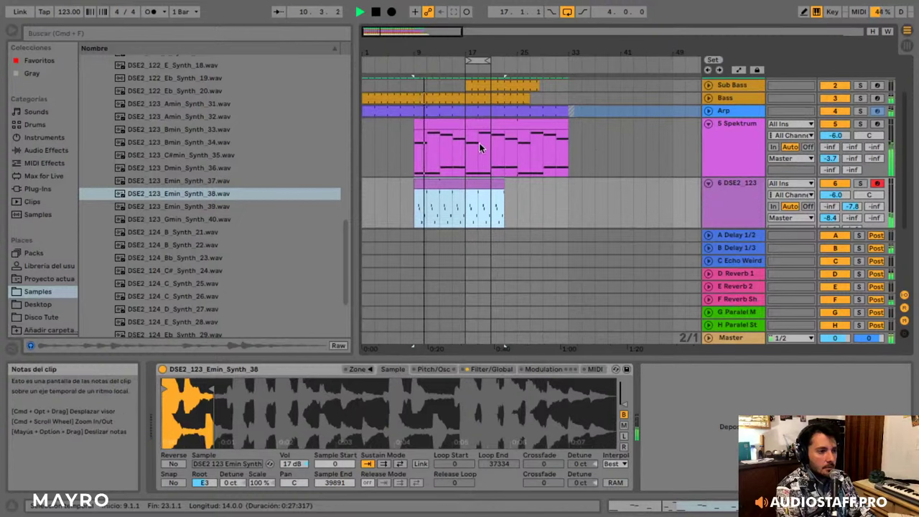
{"action": "scroll", "coordinate": [467, 122], "scroll_direction": "up", "scroll_amount": 1}
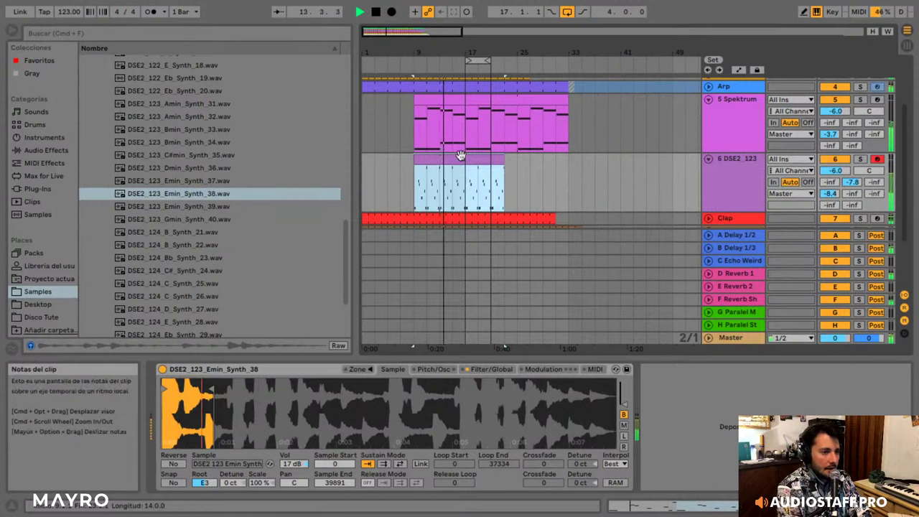
{"action": "scroll", "coordinate": [789, 145], "scroll_direction": "up", "scroll_amount": 1}
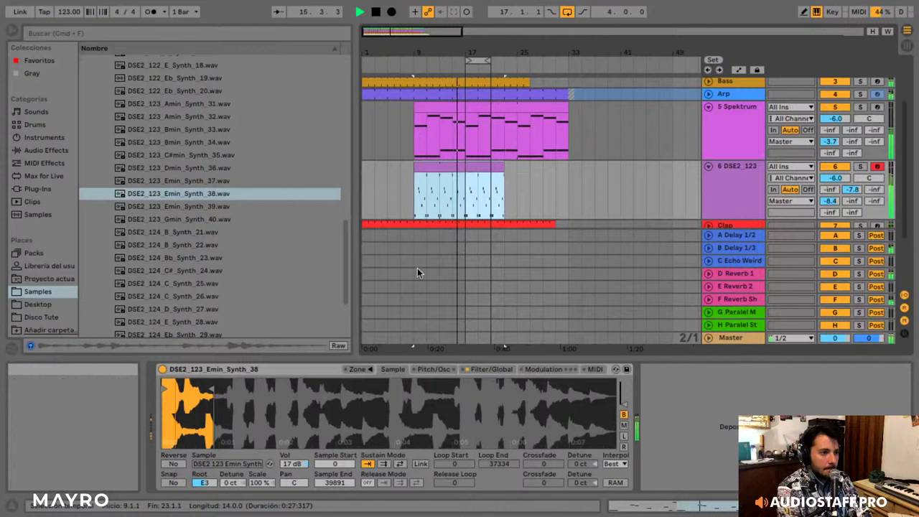
- Add an Auto Filter after the sampler on the DSE2_123 track and listen to it with the mix
{"action": "left_click", "coordinate": [46, 151]}
{"action": "left_click_drag", "start_coordinate": [127, 87], "coordinate": [472, 192]}
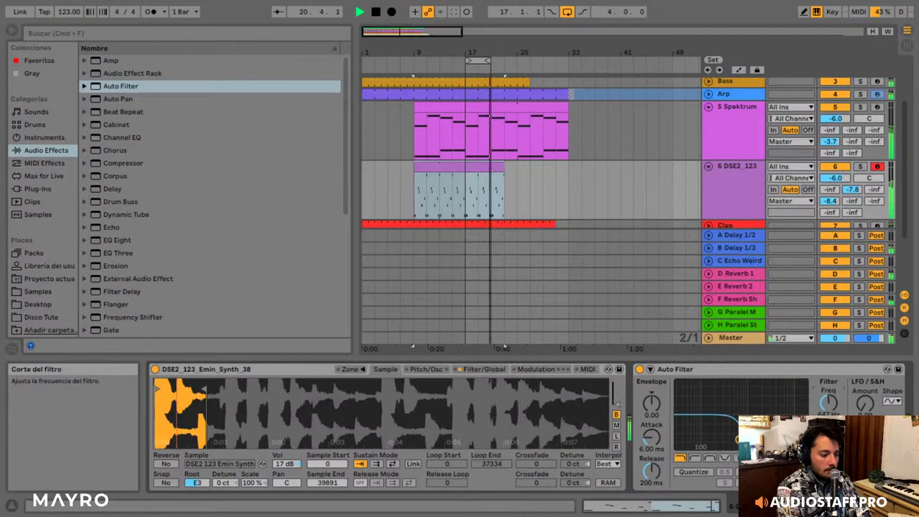
{"action": "key", "text": "space"}
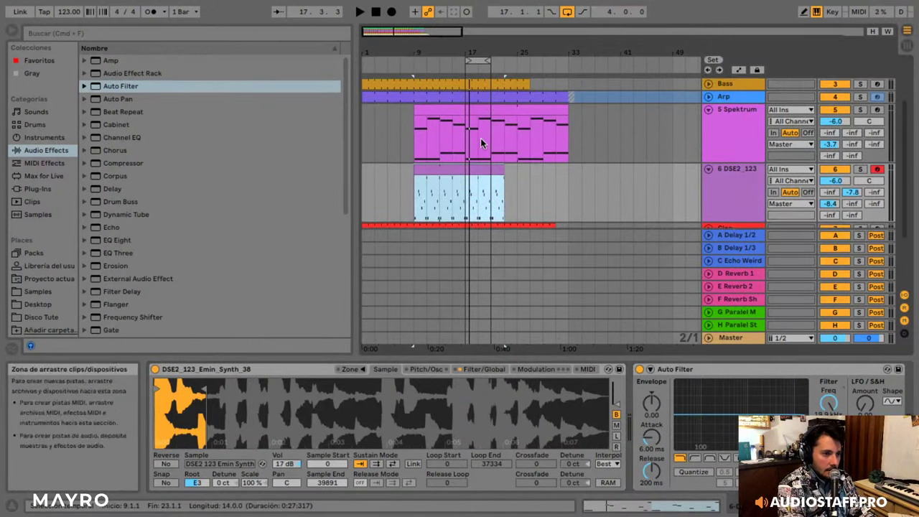
- Check the Arp and Spektrum clips and collapse the Spektrum and DSE2_123 tracks
{"action": "left_click", "coordinate": [419, 96]}
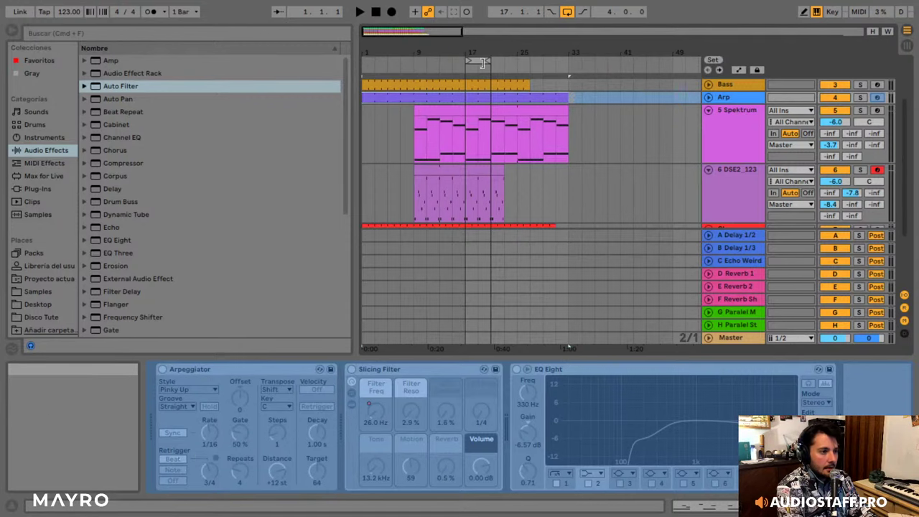
{"action": "double_click", "coordinate": [445, 98]}
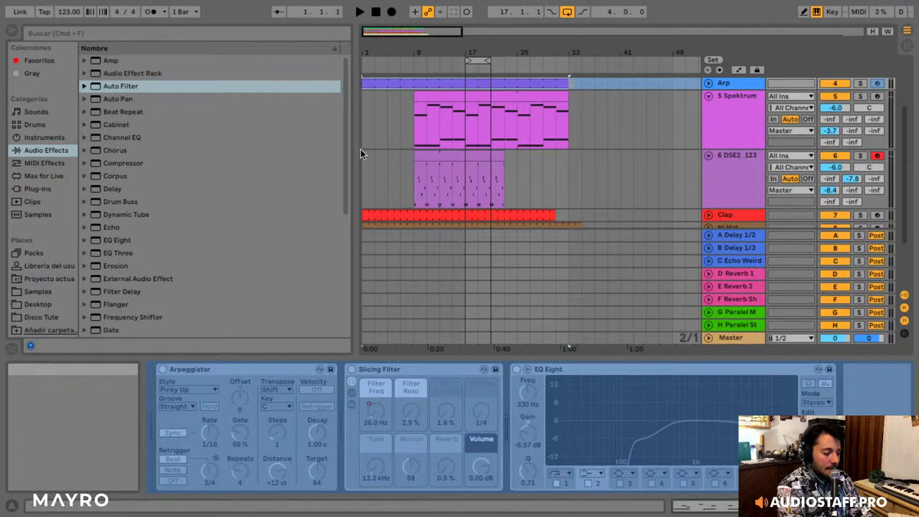
{"action": "left_click", "coordinate": [454, 101]}
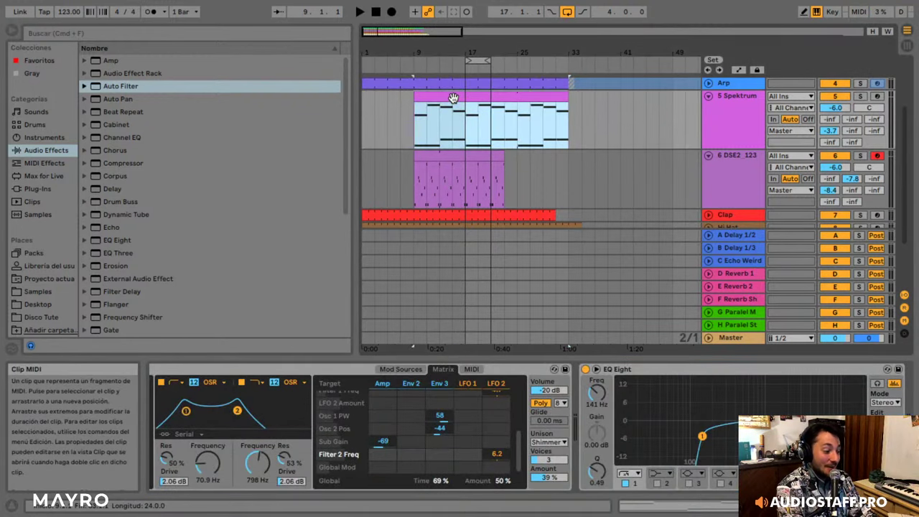
{"action": "left_click", "coordinate": [708, 95]}
{"action": "left_click", "coordinate": [708, 108]}
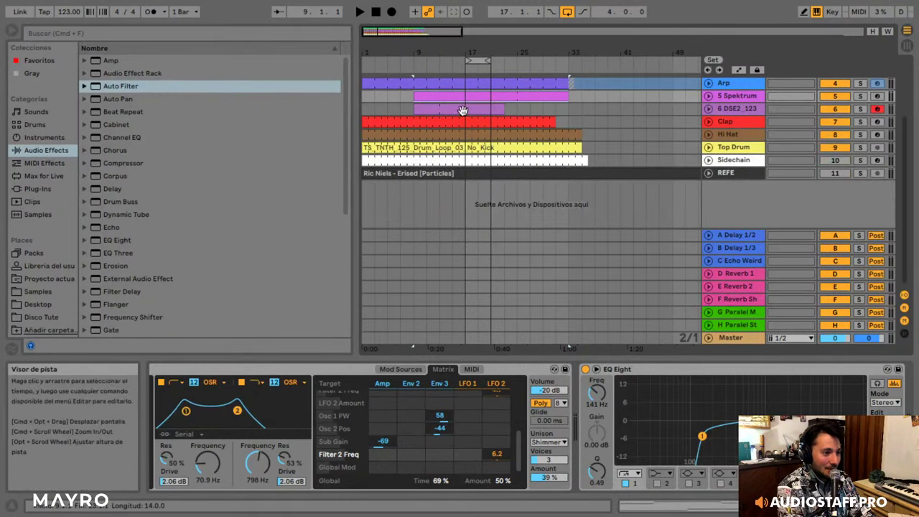
- Look over the Arp and Clap clips across the whole arrangement and play the opening bars
{"action": "scroll", "coordinate": [451, 110], "scroll_direction": "up", "scroll_amount": 2}
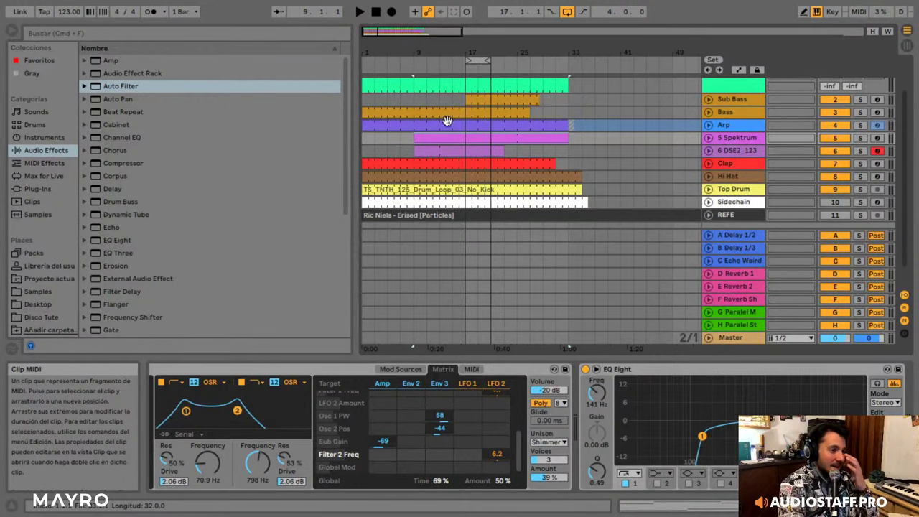
{"action": "left_click", "coordinate": [440, 126]}
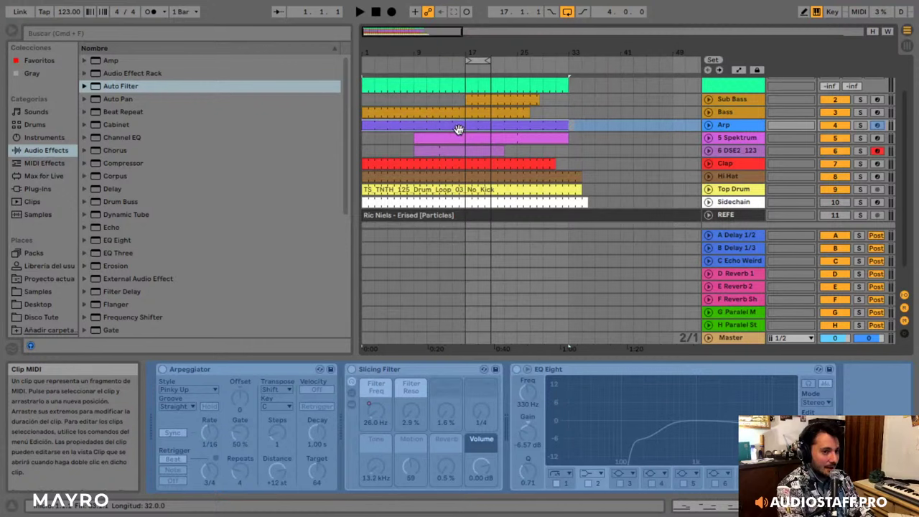
{"action": "left_click_drag", "start_coordinate": [407, 32], "coordinate": [406, 23]}
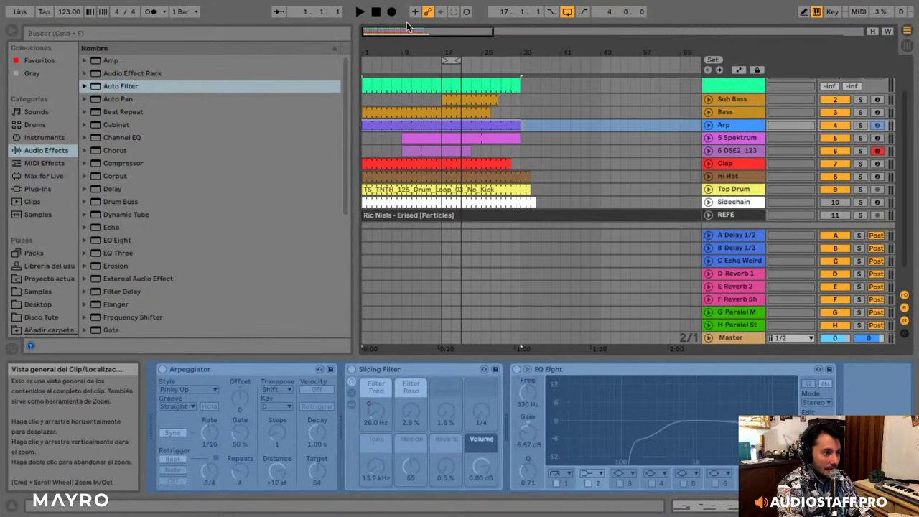
{"action": "left_click", "coordinate": [378, 165]}
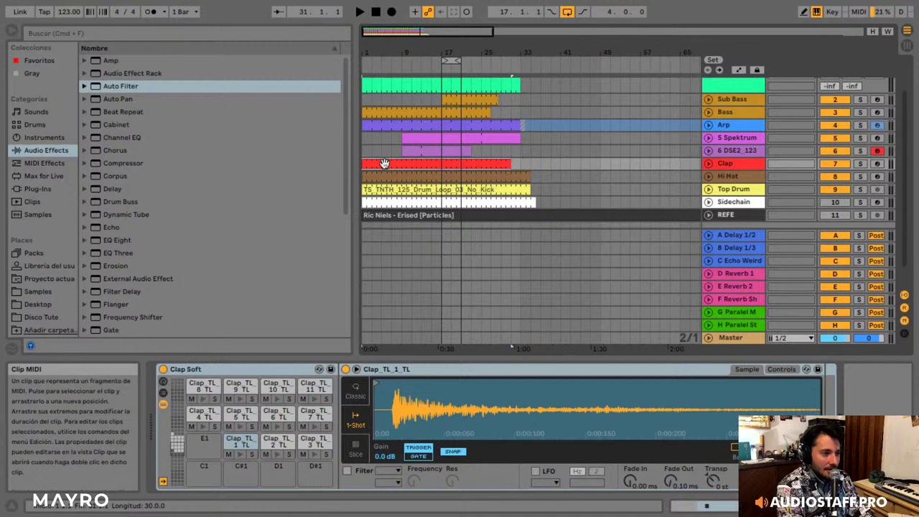
{"action": "left_click", "coordinate": [389, 125]}
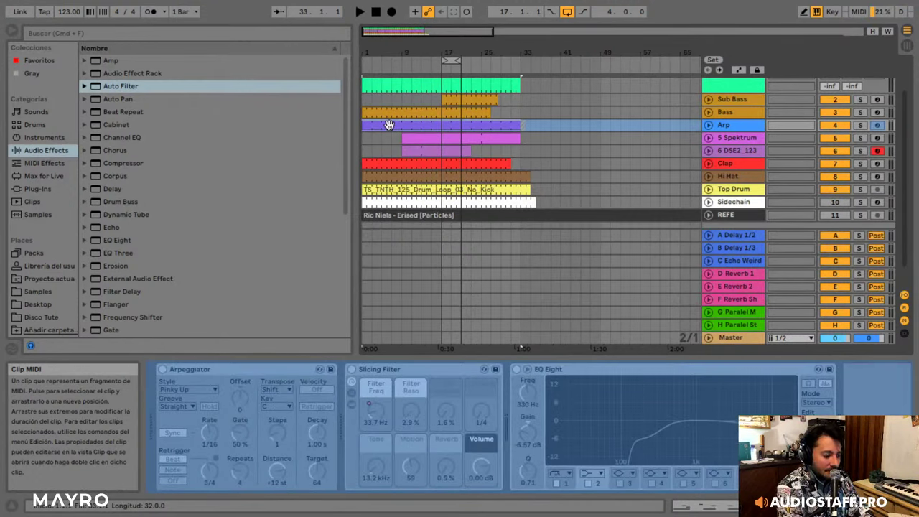
{"action": "key", "text": "space"}
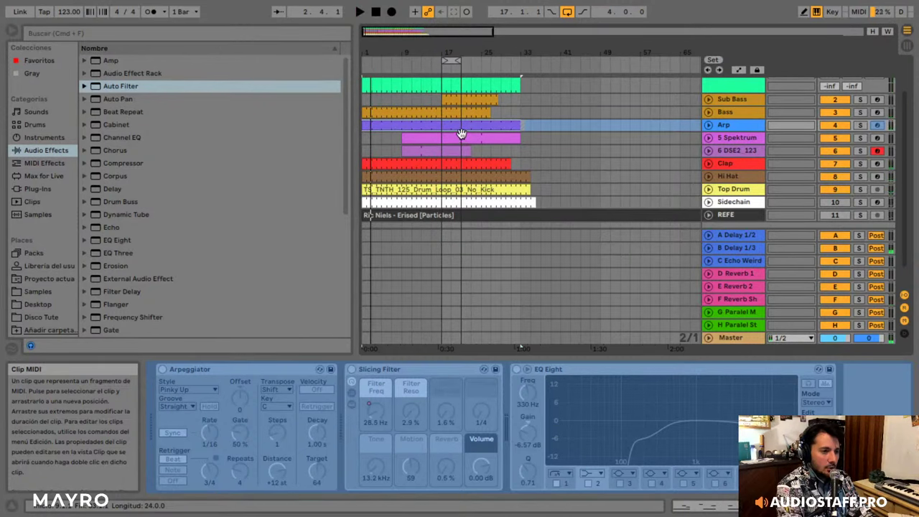
- Take the Arp out of the intro so its clip spans bars 33 to 59, and collapse the Kick track
{"action": "scroll", "coordinate": [462, 134], "scroll_direction": "up", "scroll_amount": 3}
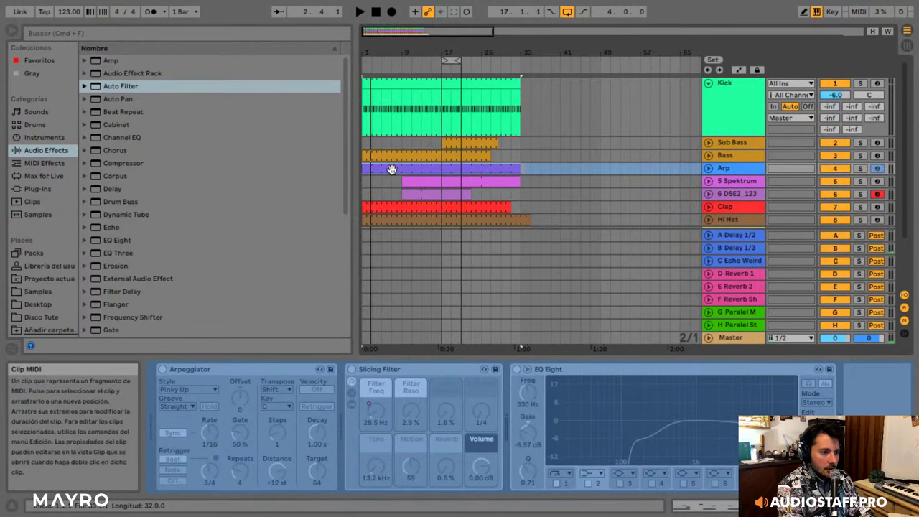
{"action": "left_click_drag", "start_coordinate": [387, 169], "coordinate": [558, 169]}
{"action": "key", "text": "space"}
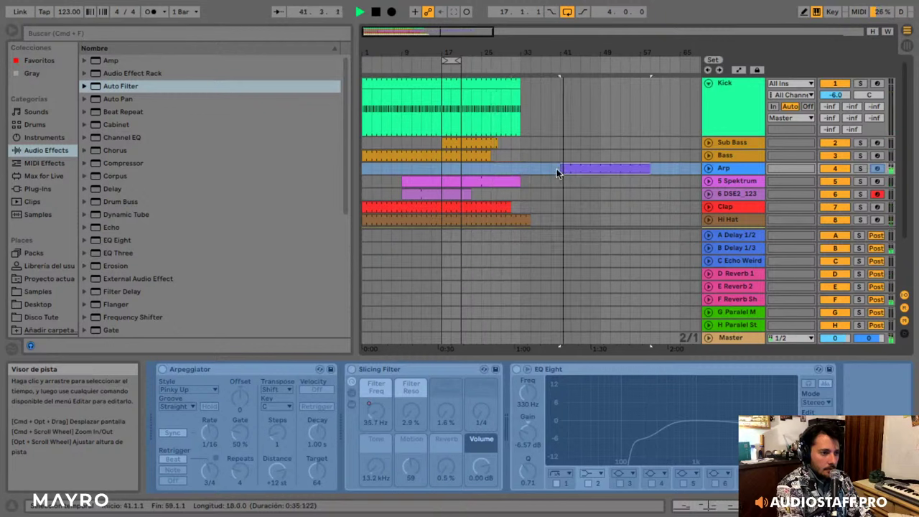
{"action": "left_click_drag", "start_coordinate": [560, 169], "coordinate": [524, 169]}
{"action": "key", "text": "space"}
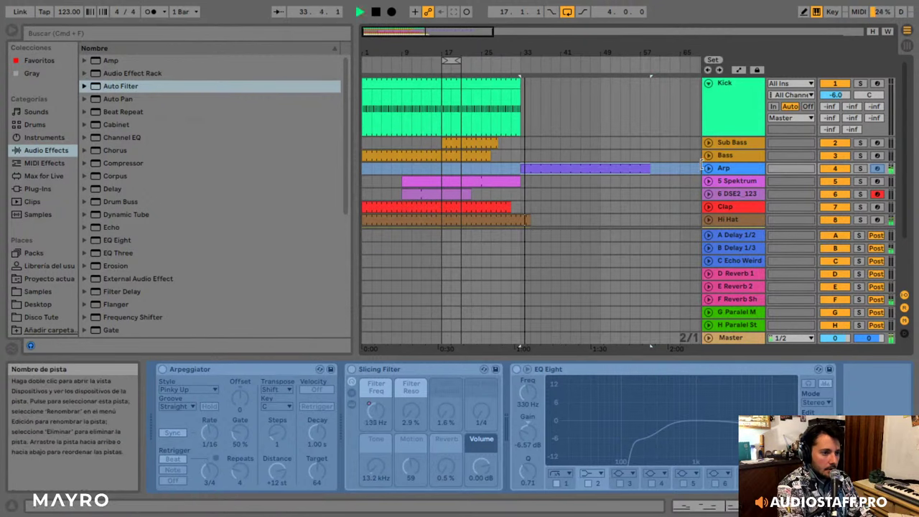
{"action": "key", "text": "space"}
{"action": "left_click", "coordinate": [416, 85]}
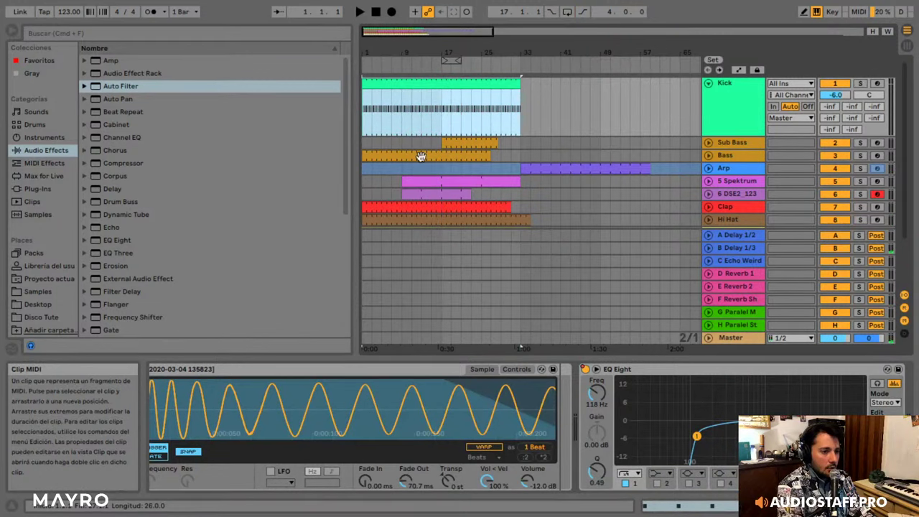
{"action": "left_click", "coordinate": [709, 84]}
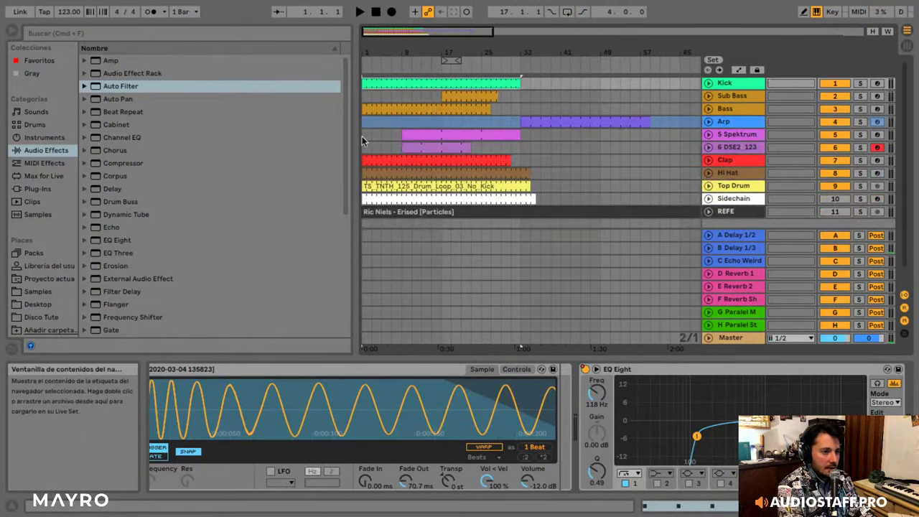
- Align the DSE2_123 and Spektrum clips with the Arp clip and shift all three to start at bar 49
{"action": "left_click", "coordinate": [433, 148]}
{"action": "left_click_drag", "start_coordinate": [433, 149], "coordinate": [550, 147]}
{"action": "left_click_drag", "start_coordinate": [457, 136], "coordinate": [591, 137]}
{"action": "key", "text": "space"}
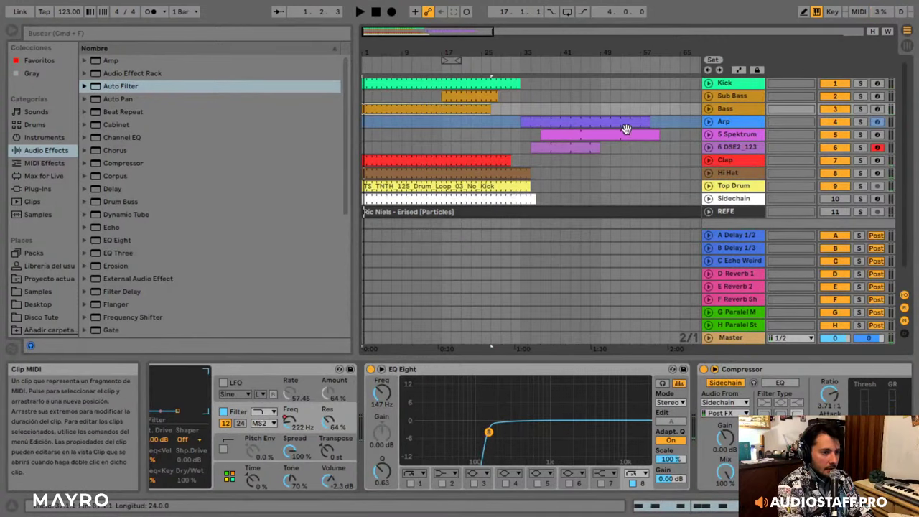
{"action": "left_click_drag", "start_coordinate": [617, 137], "coordinate": [542, 150]}
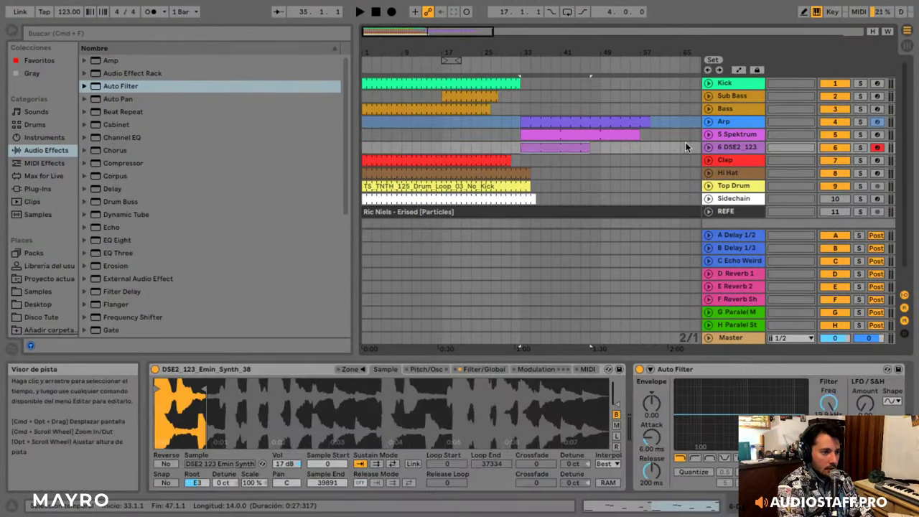
{"action": "left_click_drag", "start_coordinate": [687, 146], "coordinate": [611, 121]}
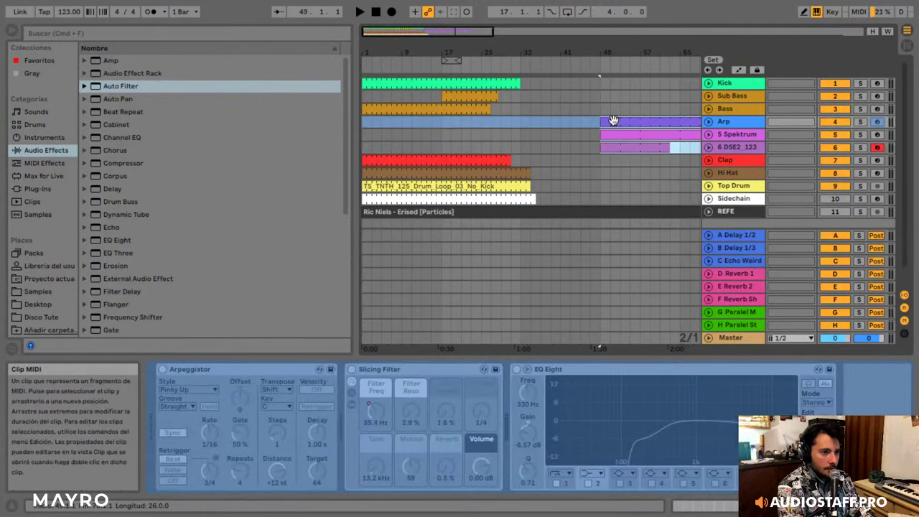
- Examine how the Bass, Sub Bass and Clap share the opening bars and play the arrangement from bar 1
{"action": "left_click", "coordinate": [434, 110]}
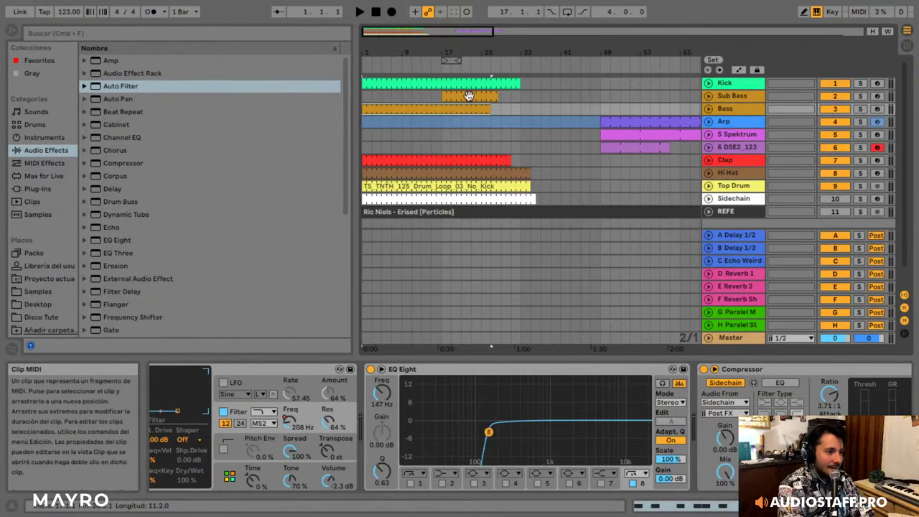
{"action": "left_click", "coordinate": [434, 97]}
{"action": "left_click_drag", "start_coordinate": [435, 94], "coordinate": [334, 94]}
{"action": "left_click_drag", "start_coordinate": [407, 92], "coordinate": [381, 92]}
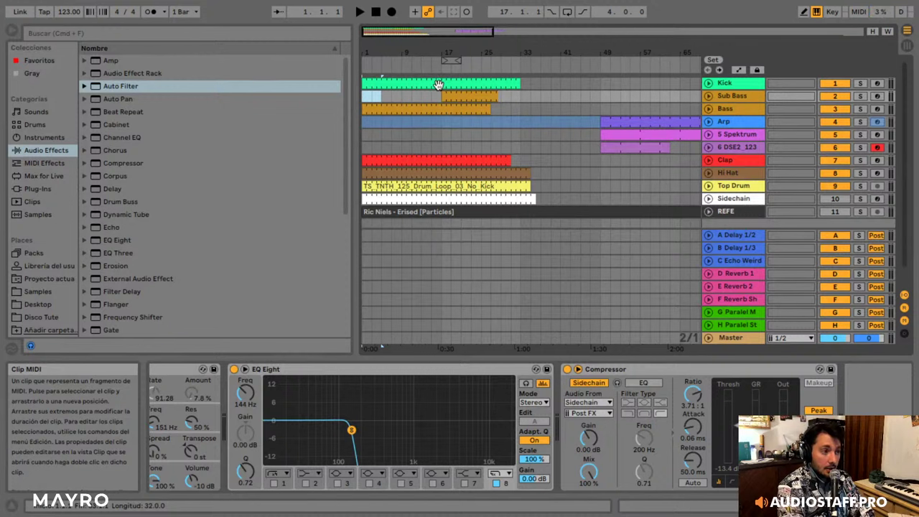
{"action": "left_click_drag", "start_coordinate": [440, 95], "coordinate": [359, 98]}
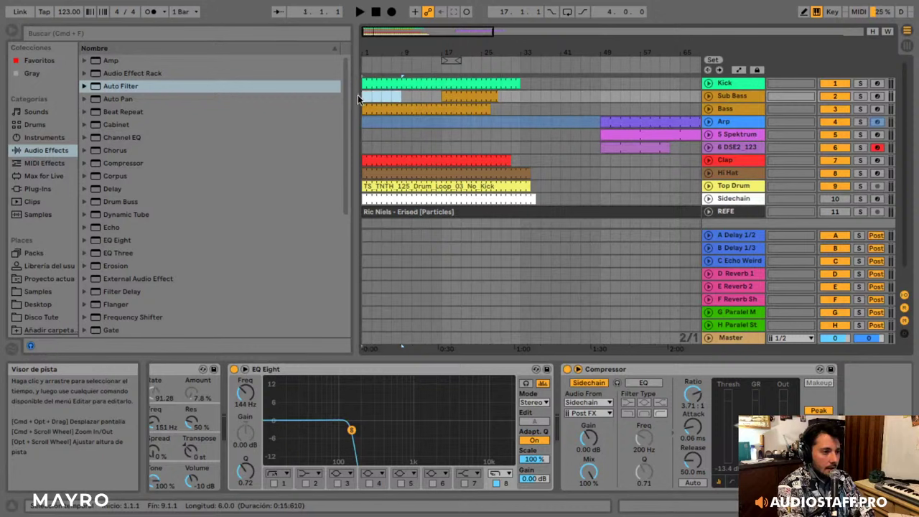
{"action": "left_click", "coordinate": [398, 94]}
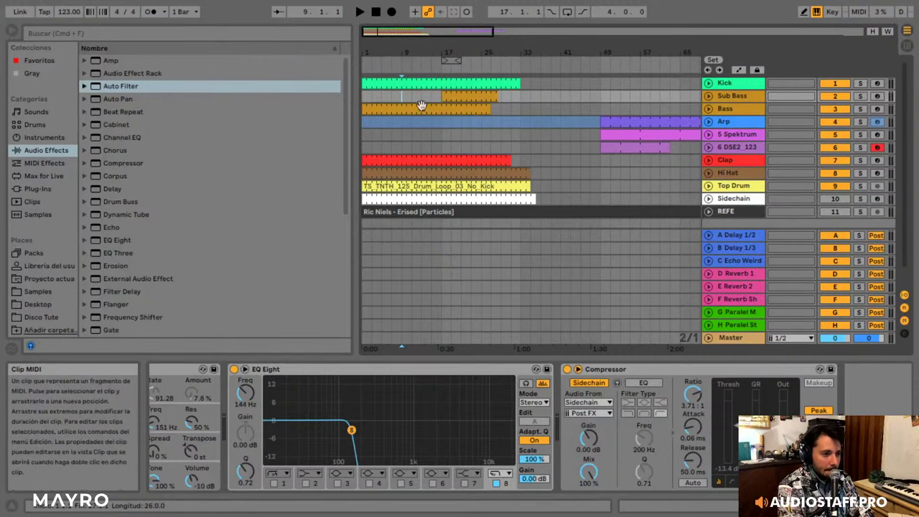
{"action": "left_click", "coordinate": [406, 156]}
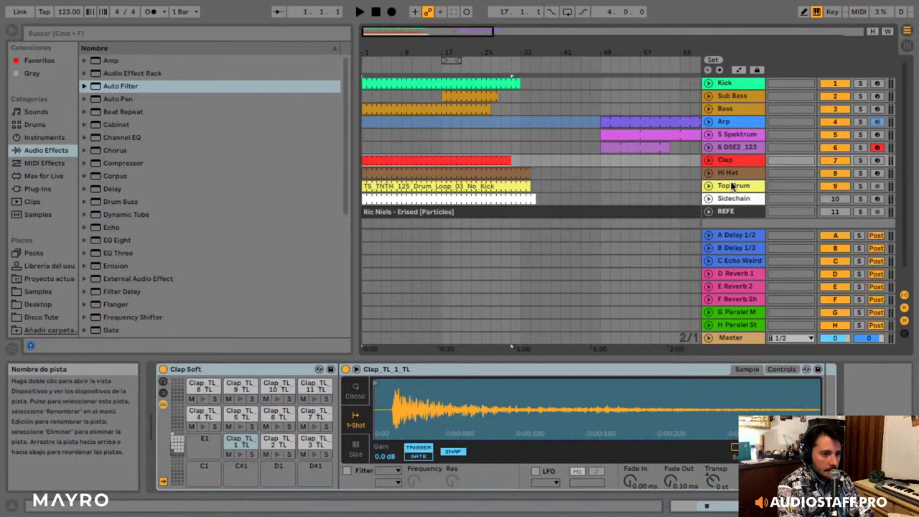
{"action": "left_click", "coordinate": [522, 181]}
{"action": "left_click", "coordinate": [458, 97]}
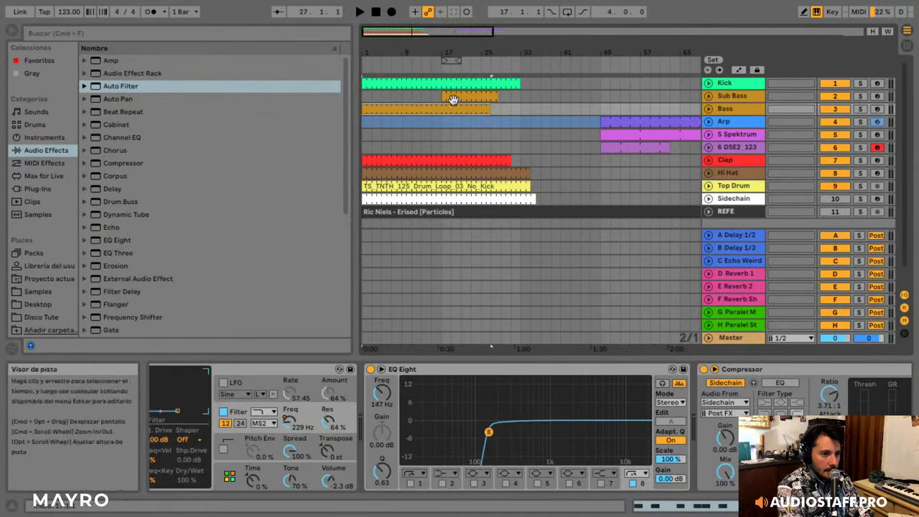
{"action": "key", "text": "space"}
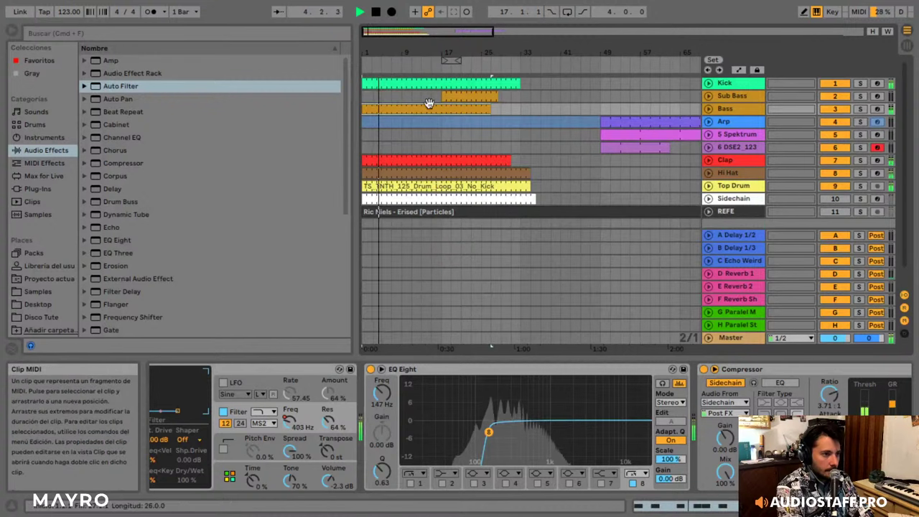
- Show the Bass track's Filter Freq automation and stretch its opening rise to end at bar 33
{"action": "right_click", "coordinate": [289, 420]}
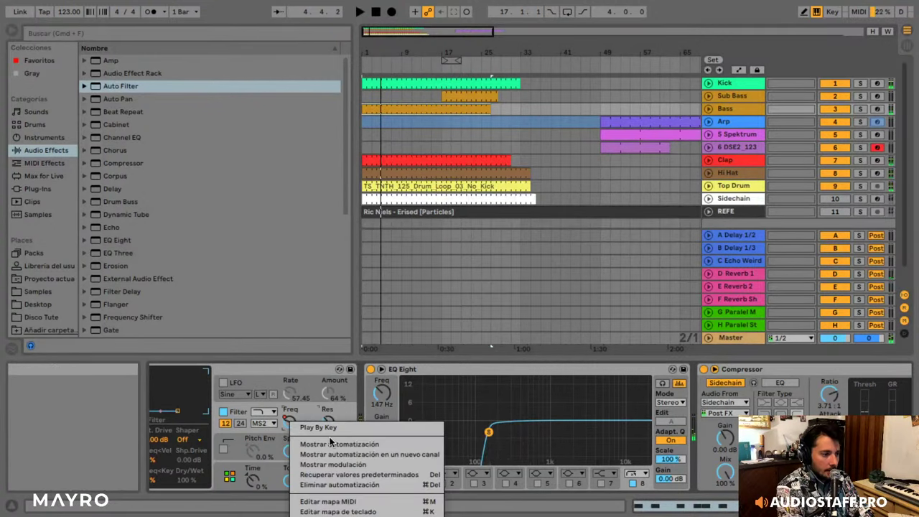
{"action": "left_click", "coordinate": [316, 440]}
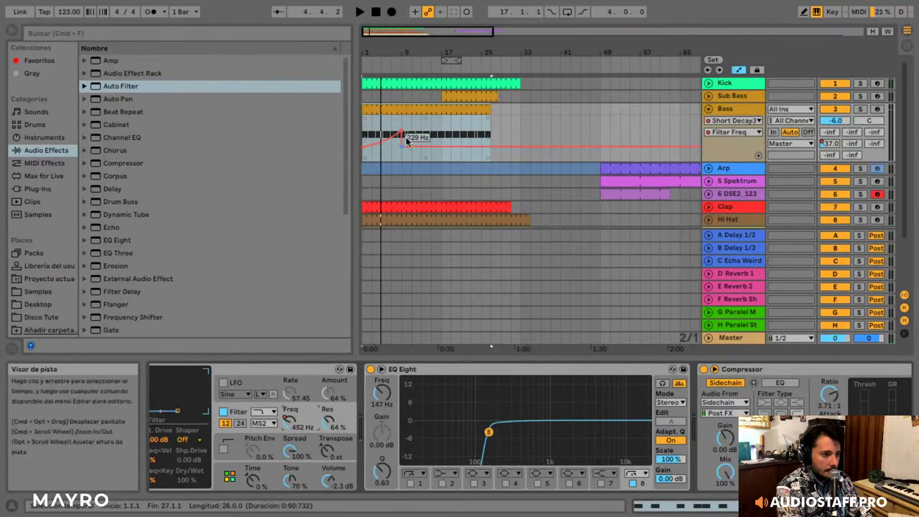
{"action": "left_click_drag", "start_coordinate": [401, 144], "coordinate": [521, 130]}
- Move the Sub Bass clip to start at bar 33, and extend the Kick to bar 97 and the Bass to bar 99
{"action": "left_click_drag", "start_coordinate": [449, 53], "coordinate": [449, 32]}
{"action": "left_click_drag", "start_coordinate": [417, 96], "coordinate": [577, 100]}
{"action": "left_click_drag", "start_coordinate": [425, 111], "coordinate": [581, 108]}
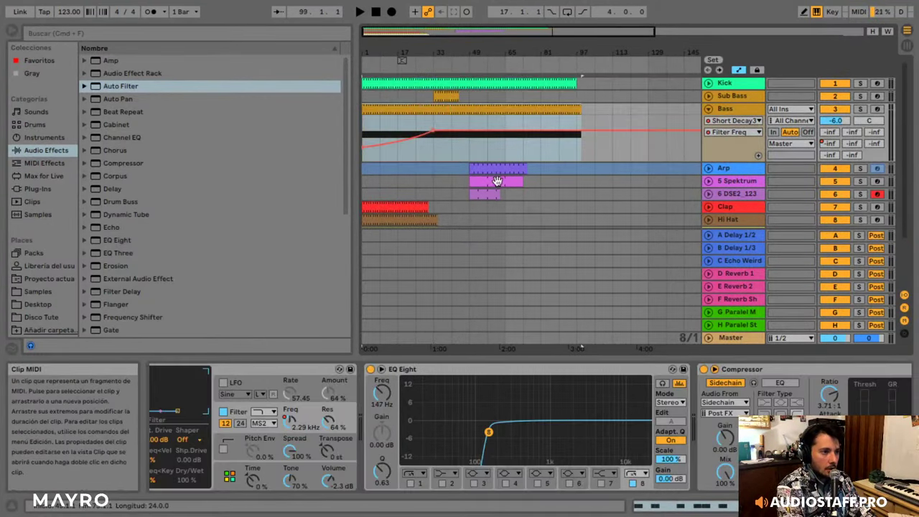
- Extend the Clap clip to bar 89, the Hi Hat to about bar 91 and the Top Drum loop to bar 97
{"action": "scroll", "coordinate": [452, 188], "scroll_direction": "down", "scroll_amount": 2}
{"action": "left_click_drag", "start_coordinate": [425, 171], "coordinate": [559, 170]}
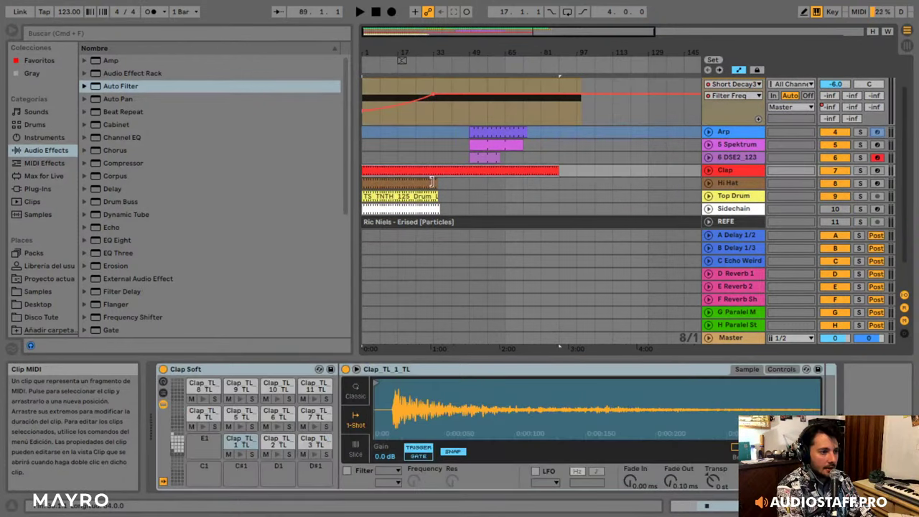
{"action": "left_click_drag", "start_coordinate": [437, 183], "coordinate": [563, 183]}
{"action": "left_click", "coordinate": [566, 193]}
{"action": "left_click_drag", "start_coordinate": [437, 196], "coordinate": [576, 196]}
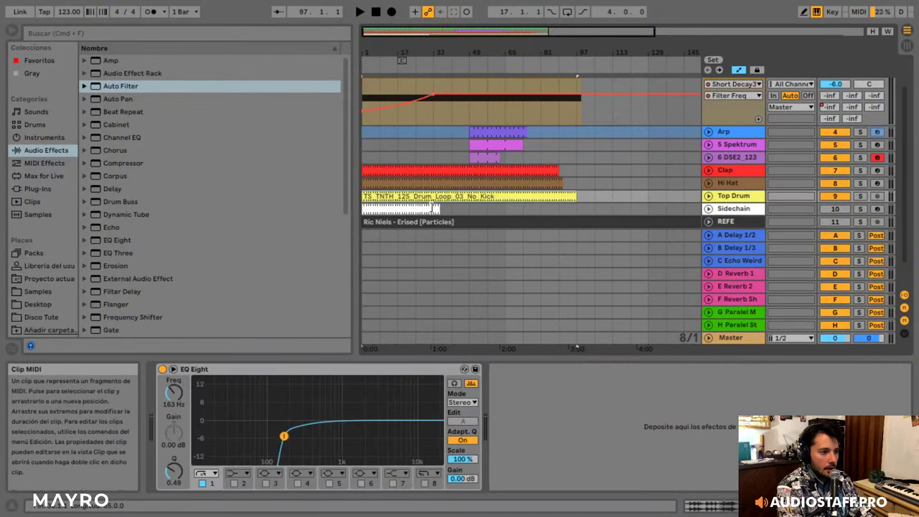
- Extend the Sidechain clip to bar 137 and fold the Bass track so its automation lane is hidden
{"action": "left_click_drag", "start_coordinate": [438, 209], "coordinate": [663, 206]}
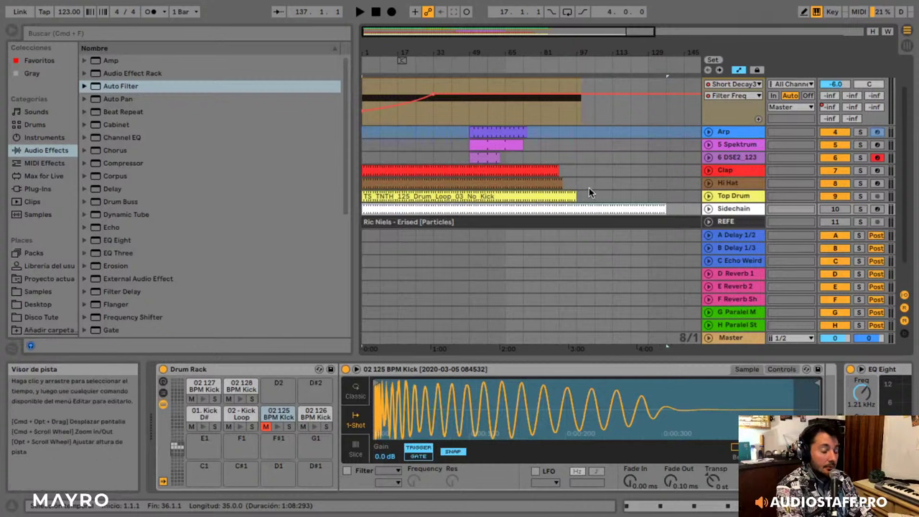
{"action": "scroll", "coordinate": [589, 188], "scroll_direction": "up", "scroll_amount": 3}
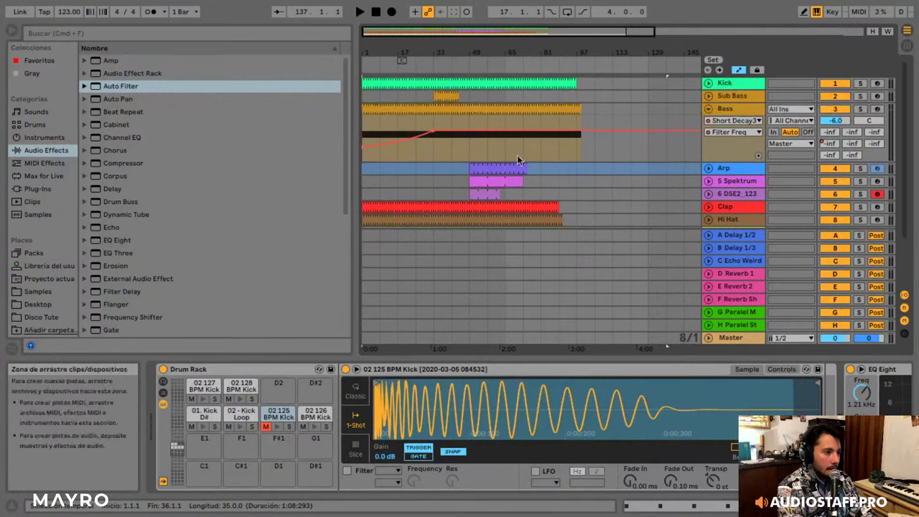
{"action": "left_click", "coordinate": [391, 106]}
{"action": "left_click", "coordinate": [391, 106]}
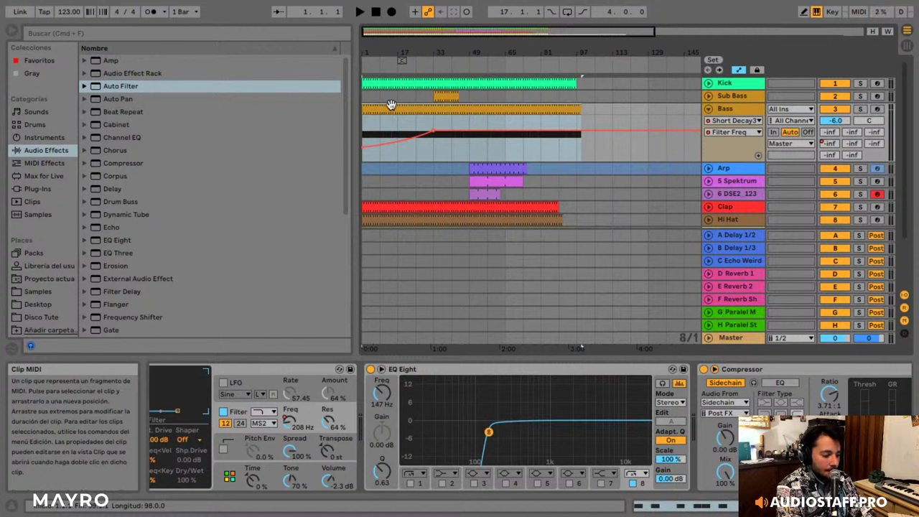
{"action": "left_click", "coordinate": [709, 108]}
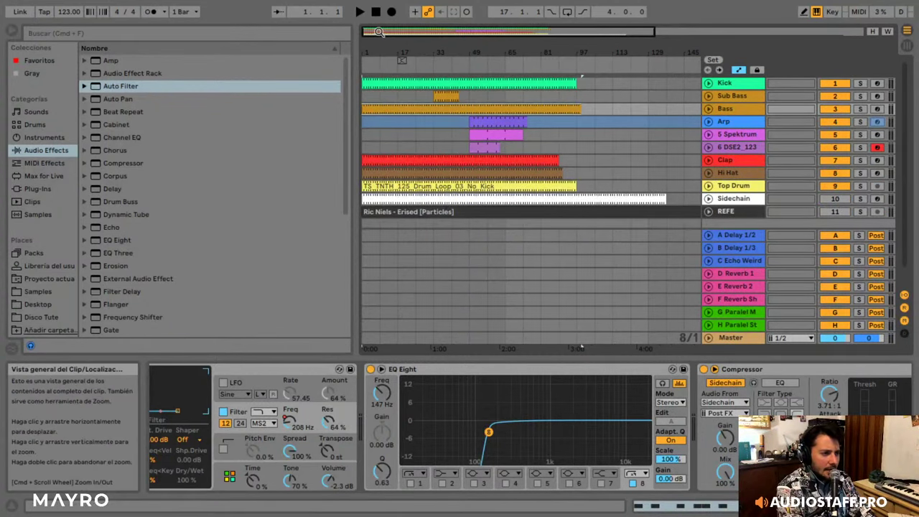
- Play the arrangement from bar 1 and listen to the opening bars
{"action": "mouse_move", "coordinate": [380, 32]}
{"action": "left_mouse_down"}
{"action": "mouse_move", "coordinate": [388, 43]}
{"action": "mouse_move", "coordinate": [394, 36]}
{"action": "left_mouse_up"}
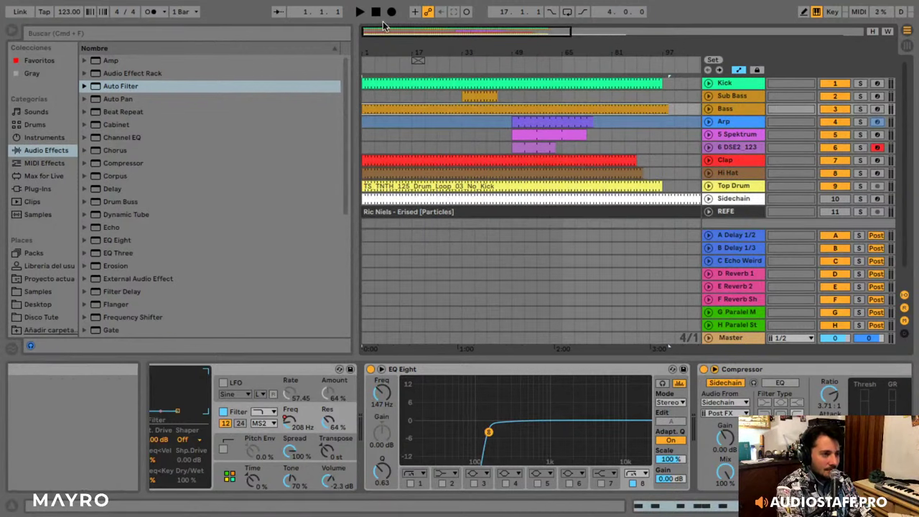
{"action": "left_click_drag", "start_coordinate": [385, 29], "coordinate": [389, 19]}
{"action": "key", "text": "space"}
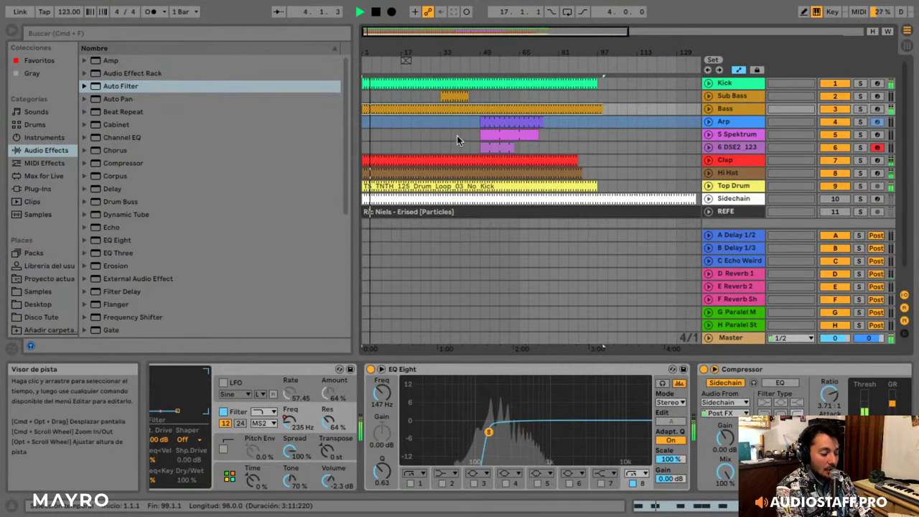
{"action": "key", "text": "space"}
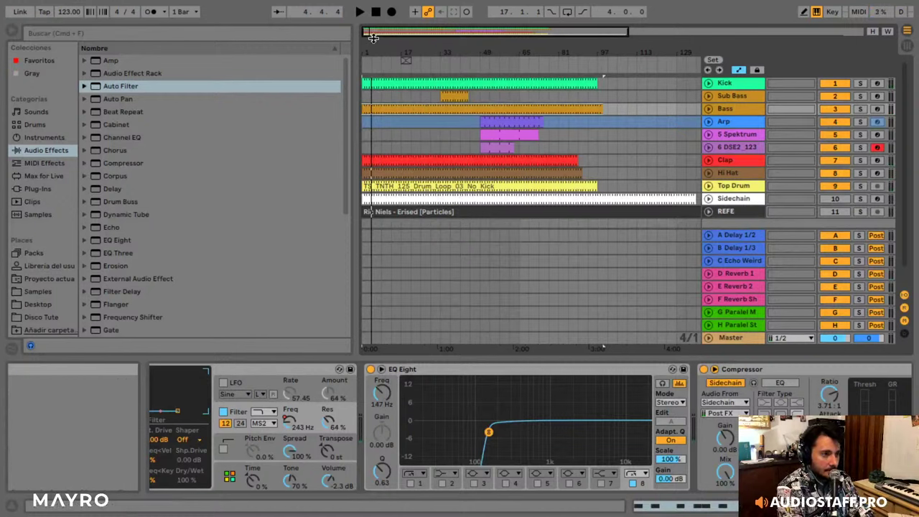
{"action": "left_click_drag", "start_coordinate": [375, 32], "coordinate": [376, 43]}
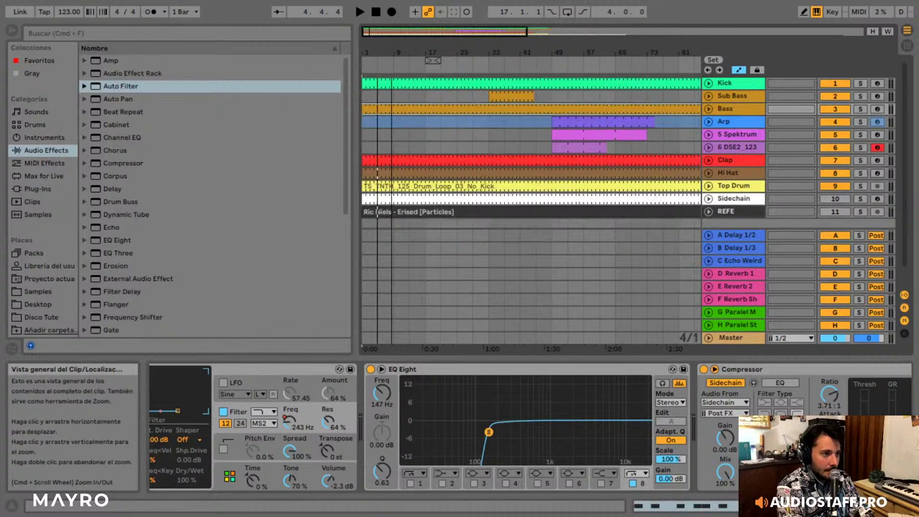
- Show the automation of the Bass synth's filter frequency in the arrangement
{"action": "left_click", "coordinate": [728, 108]}
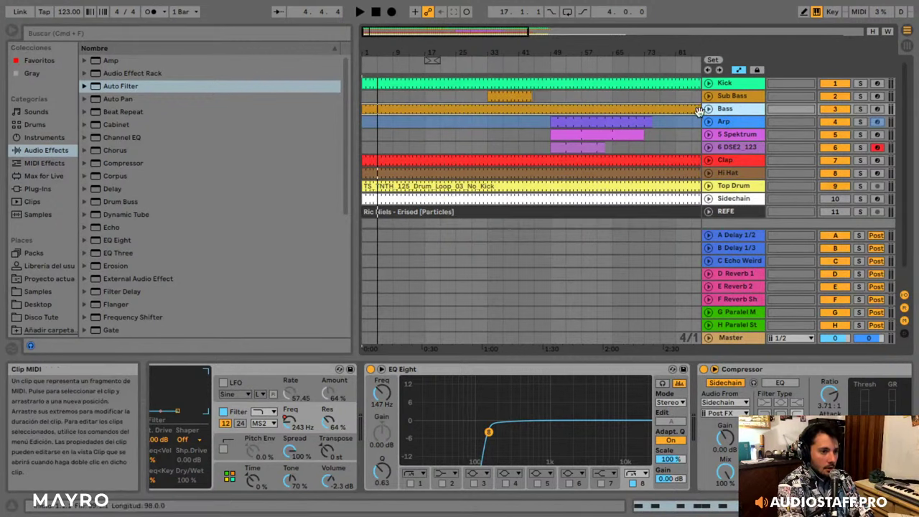
{"action": "right_click", "coordinate": [288, 426]}
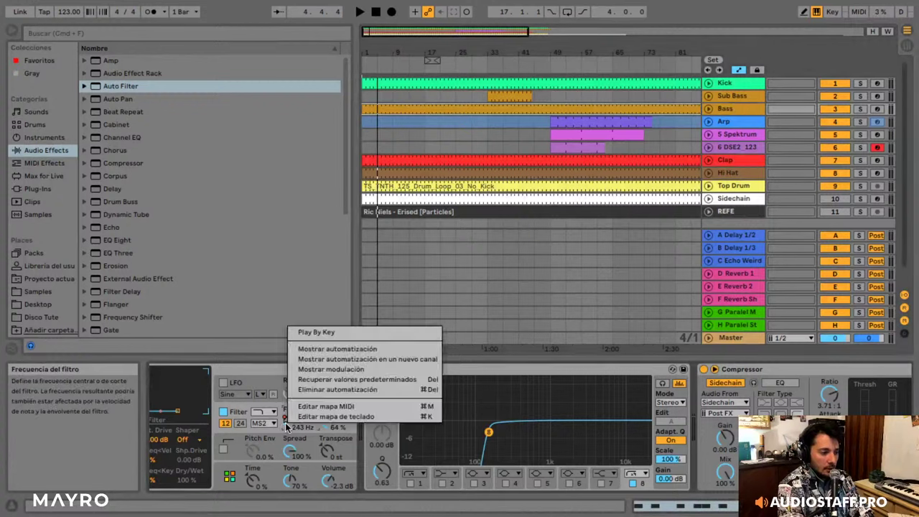
{"action": "left_click", "coordinate": [325, 350]}
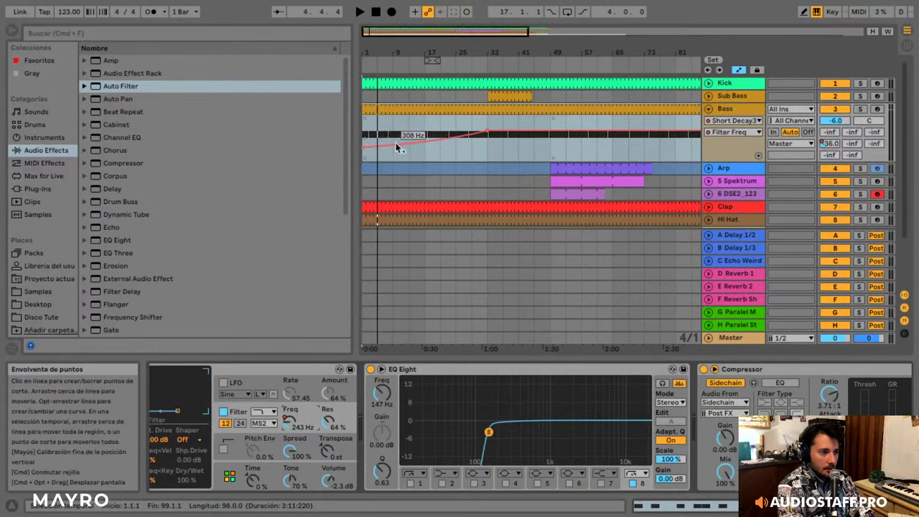
- Try a sharp Filter Freq peak around bar 9 on the Bass track, listen to it, and undo the automation edits
{"action": "left_click", "coordinate": [424, 141]}
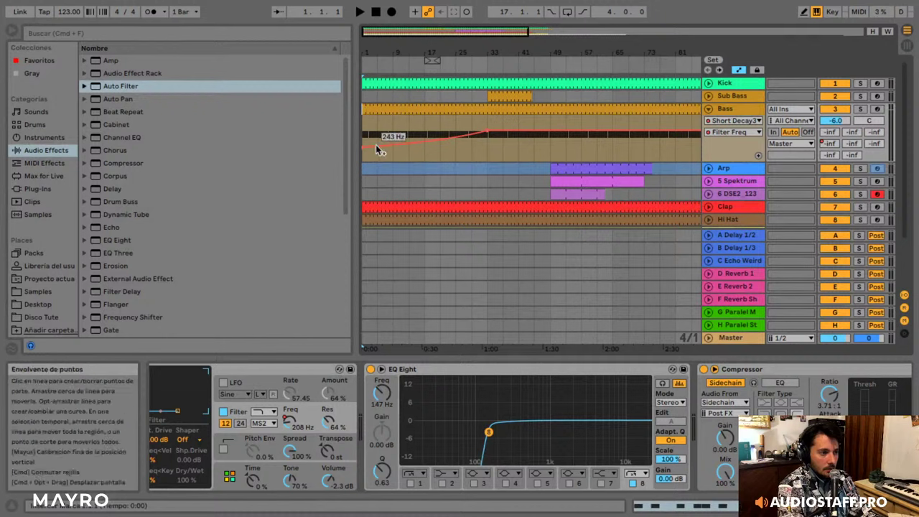
{"action": "left_click_drag", "start_coordinate": [400, 142], "coordinate": [400, 118]}
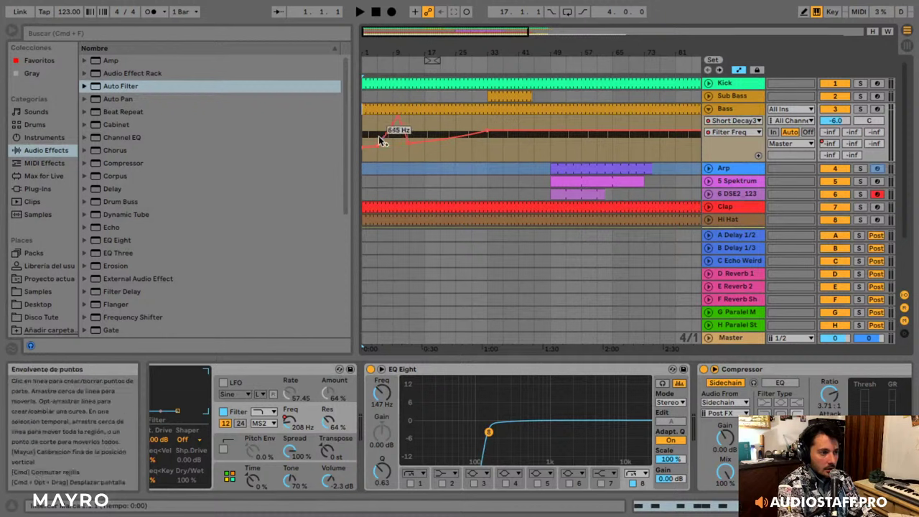
{"action": "key", "text": "space"}
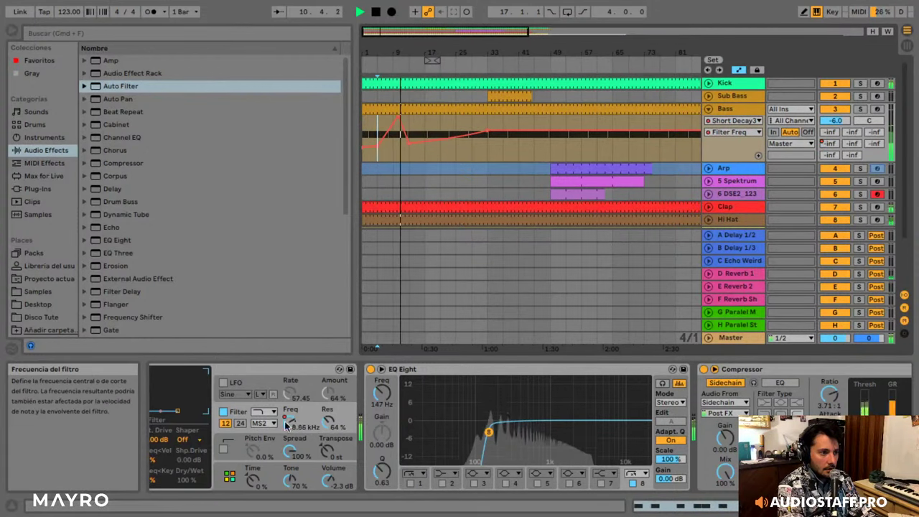
{"action": "left_click", "coordinate": [804, 12]}
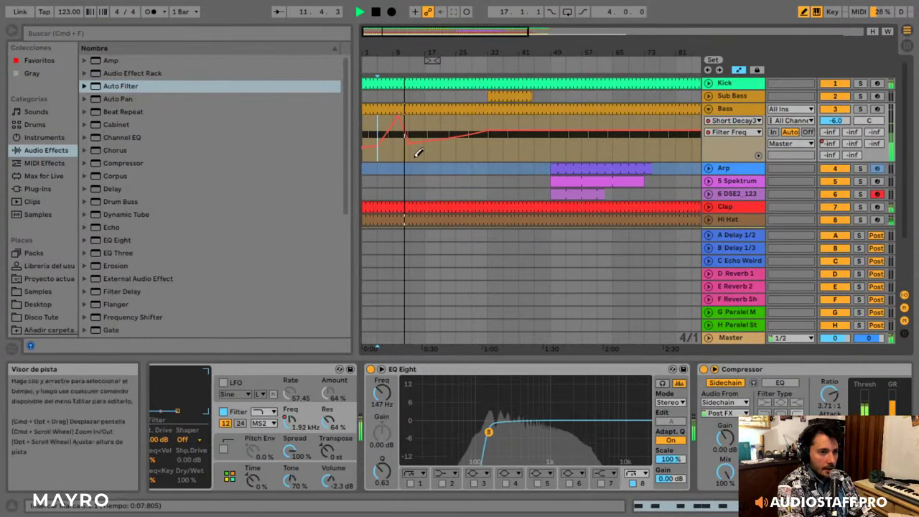
{"action": "left_click", "coordinate": [418, 160]}
{"action": "left_click_drag", "start_coordinate": [420, 31], "coordinate": [420, 61]}
{"action": "left_click_drag", "start_coordinate": [487, 117], "coordinate": [530, 176]}
{"action": "key", "text": "super+z"}
{"action": "key", "text": "super+z"}
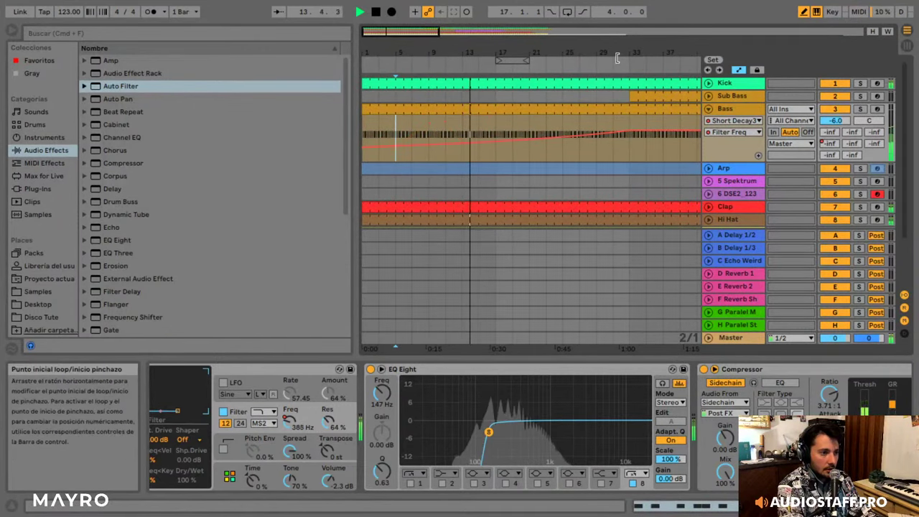
- Leave Draw Mode and drop the Bass track's Filter Freq automation to 208 Hz at bar 33
{"action": "left_click", "coordinate": [804, 8]}
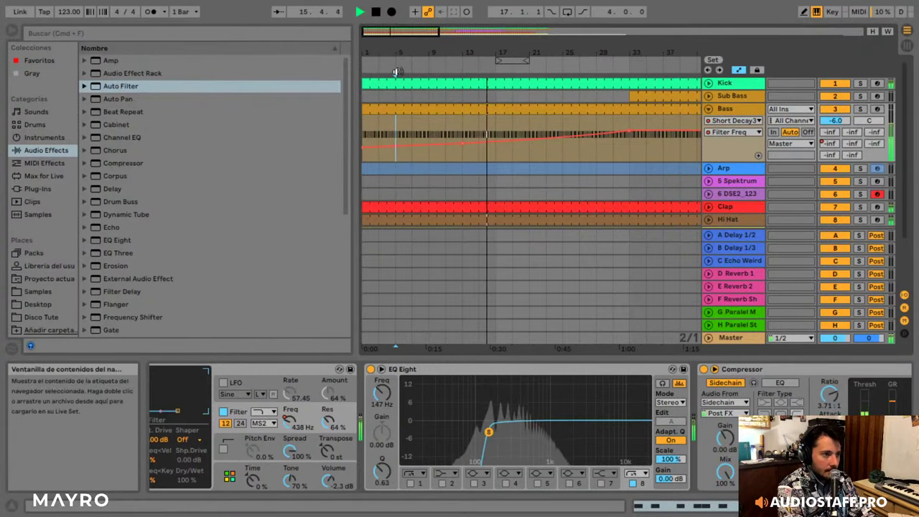
{"action": "left_click_drag", "start_coordinate": [407, 34], "coordinate": [427, 33]}
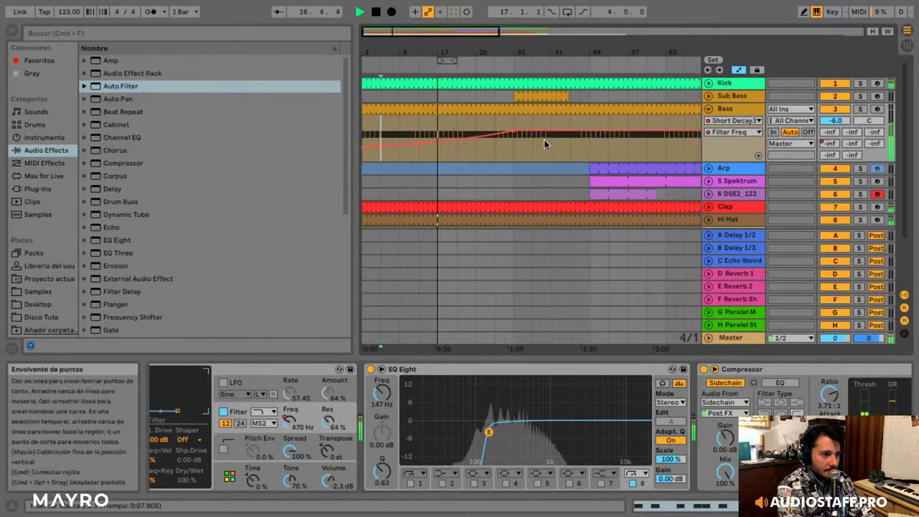
{"action": "left_click_drag", "start_coordinate": [541, 130], "coordinate": [514, 148]}
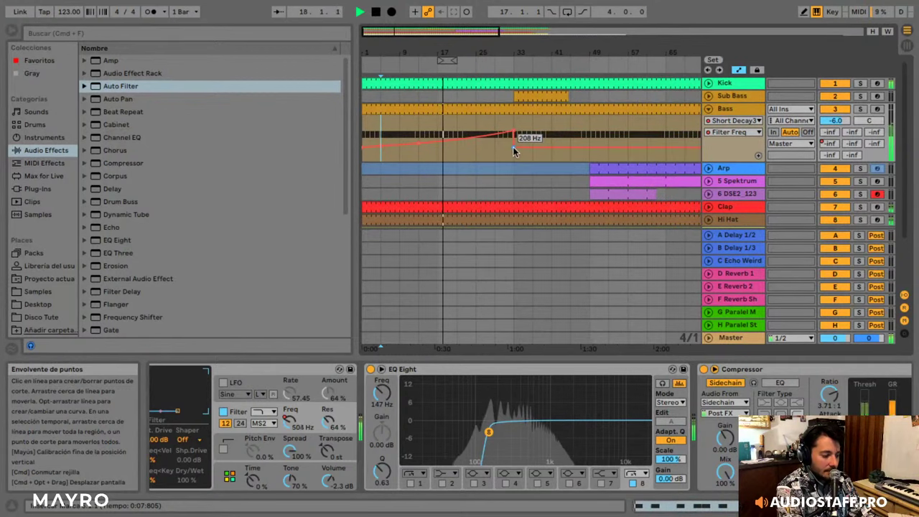
- Show the Kick's EQ Eight Device On automation, draw it off from bar 1 to 17, and lower the start of the Bass filter rise
{"action": "left_click", "coordinate": [450, 87]}
{"action": "right_click", "coordinate": [586, 369]}
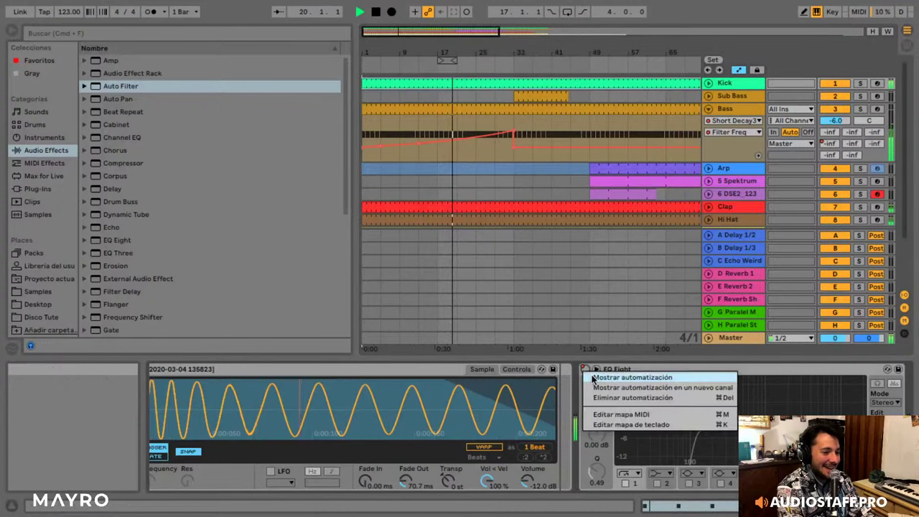
{"action": "left_click", "coordinate": [596, 378]}
{"action": "key", "text": "space"}
{"action": "left_click", "coordinate": [804, 12]}
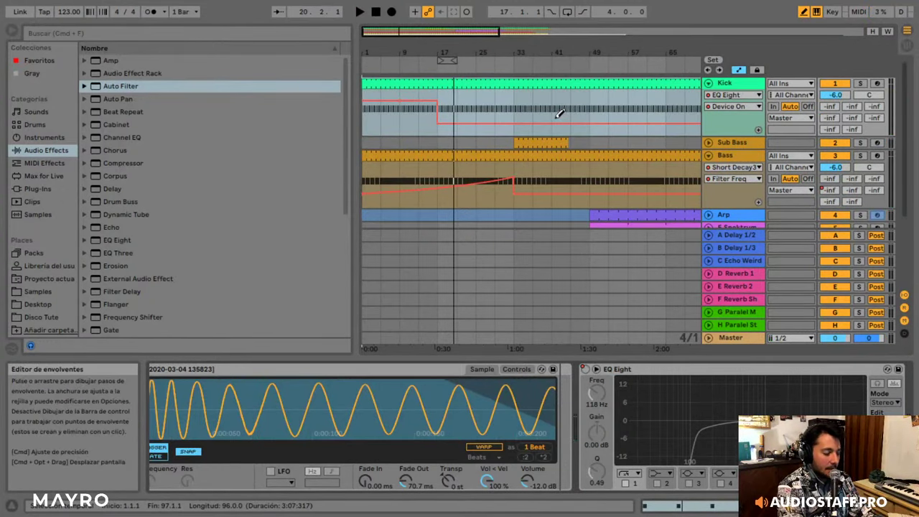
{"action": "left_click_drag", "start_coordinate": [436, 122], "coordinate": [223, 148]}
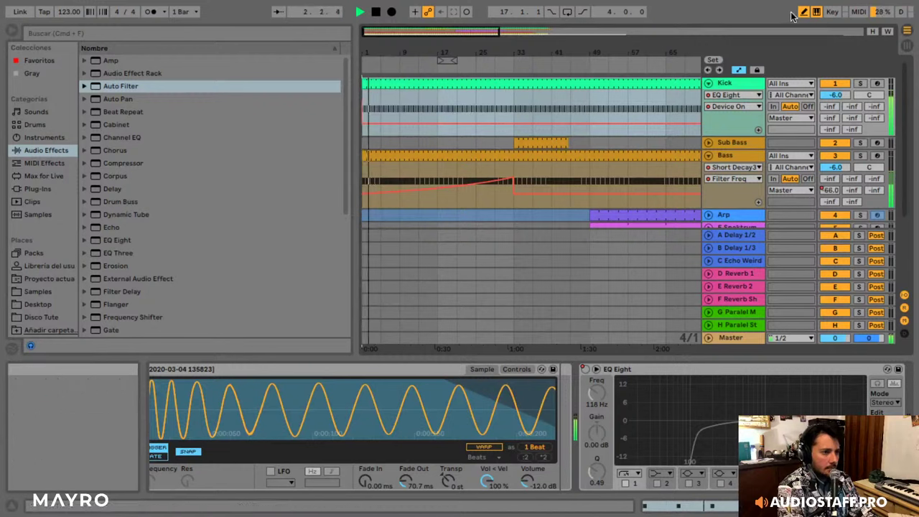
{"action": "left_click", "coordinate": [376, 190]}
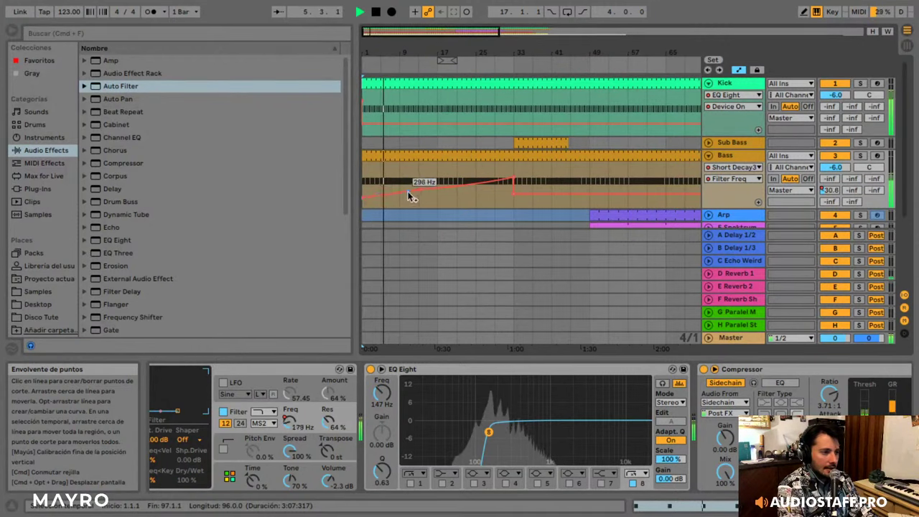
- Automate the Top Drum's D-Reverb 1 send to rise from bar 1 to 0.0 dB at bar 33, then drop to -inf
{"action": "scroll", "coordinate": [546, 186], "scroll_direction": "down", "scroll_amount": 3}
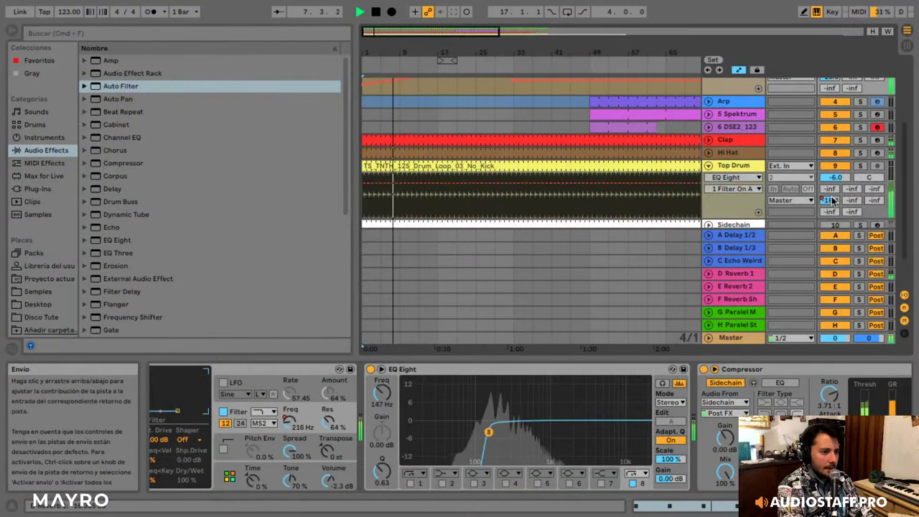
{"action": "left_click", "coordinate": [831, 200]}
{"action": "left_click_drag", "start_coordinate": [400, 215], "coordinate": [481, 218]}
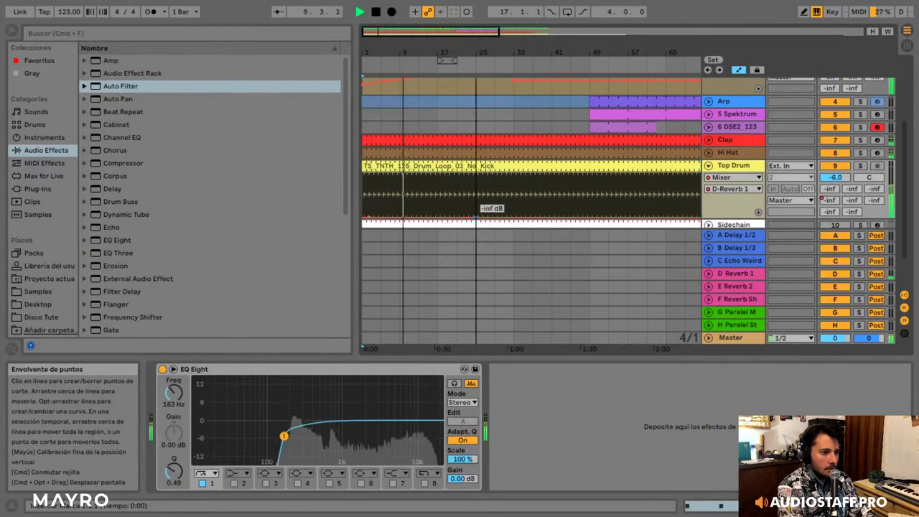
{"action": "key", "text": "super+z"}
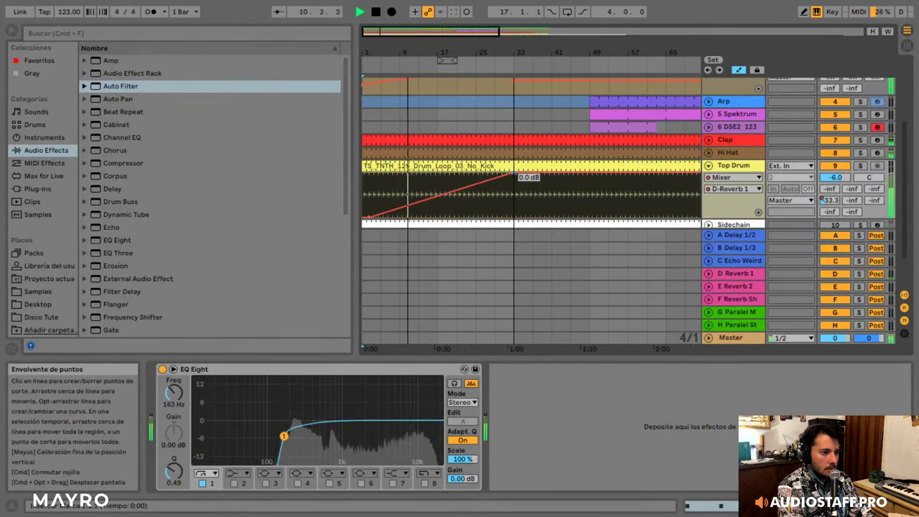
{"action": "left_click_drag", "start_coordinate": [528, 174], "coordinate": [514, 217]}
{"action": "scroll", "coordinate": [495, 179], "scroll_direction": "up", "scroll_amount": 2}
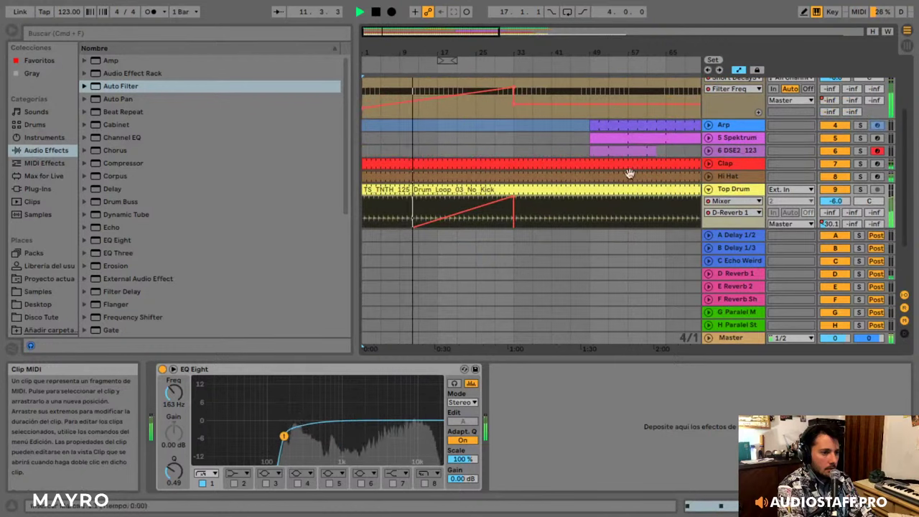
- Automate the Bass track's D-Reverb 1 send as a curved rise from bar 1 to bar 33 with a sudden drop, and fold the track
{"action": "scroll", "coordinate": [496, 180], "scroll_direction": "up", "scroll_amount": 3}
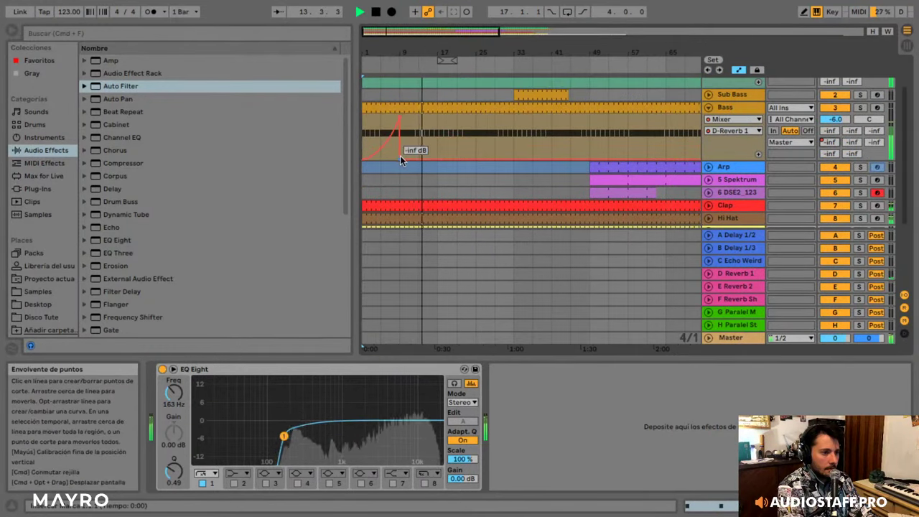
{"action": "left_click_drag", "start_coordinate": [400, 157], "coordinate": [515, 115]}
{"action": "left_click", "coordinate": [401, 116]}
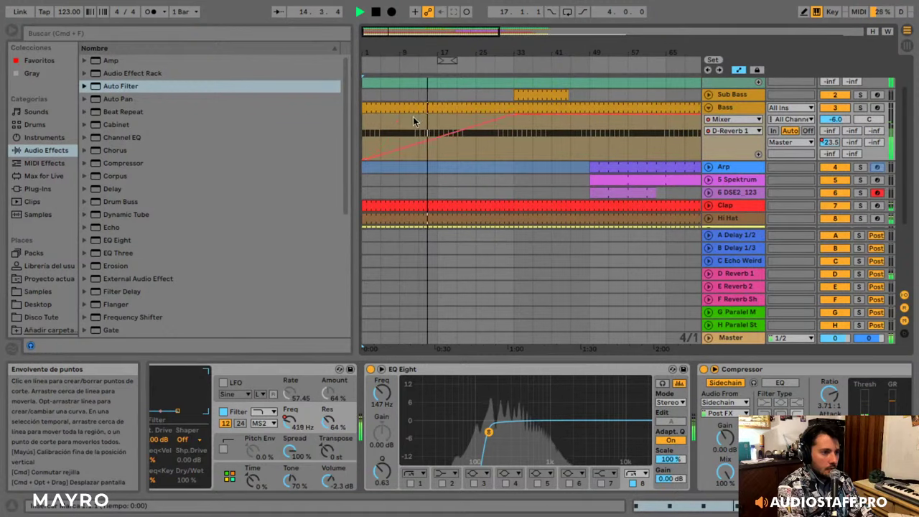
{"action": "left_click_drag", "start_coordinate": [547, 113], "coordinate": [427, 151]}
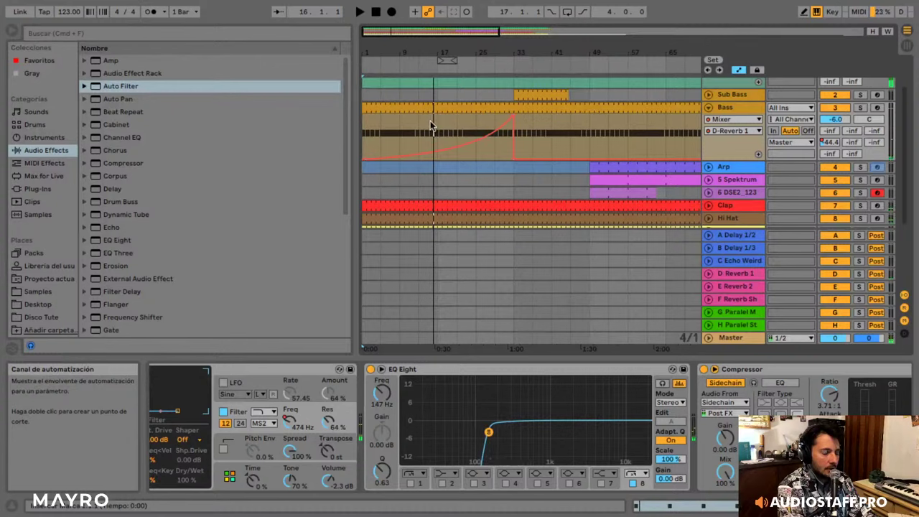
{"action": "key", "text": "space"}
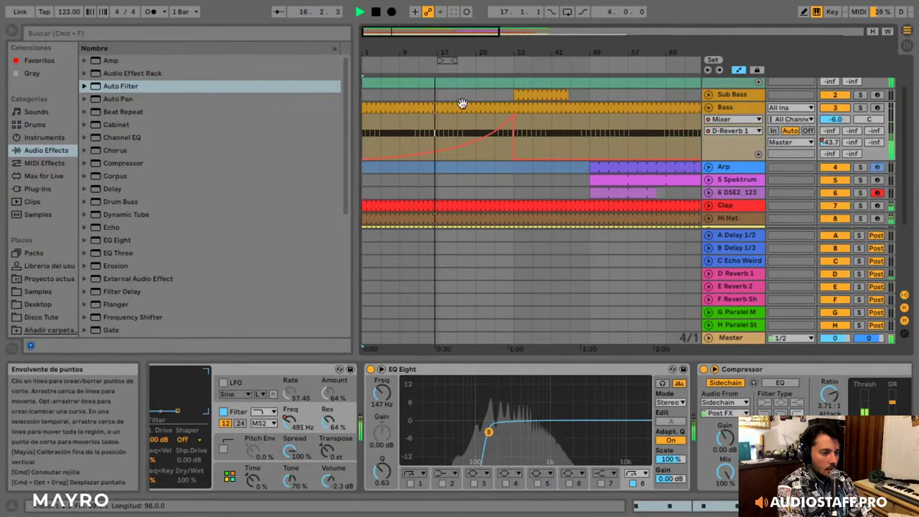
{"action": "scroll", "coordinate": [544, 119], "scroll_direction": "up", "scroll_amount": 2}
{"action": "left_click", "coordinate": [709, 146]}
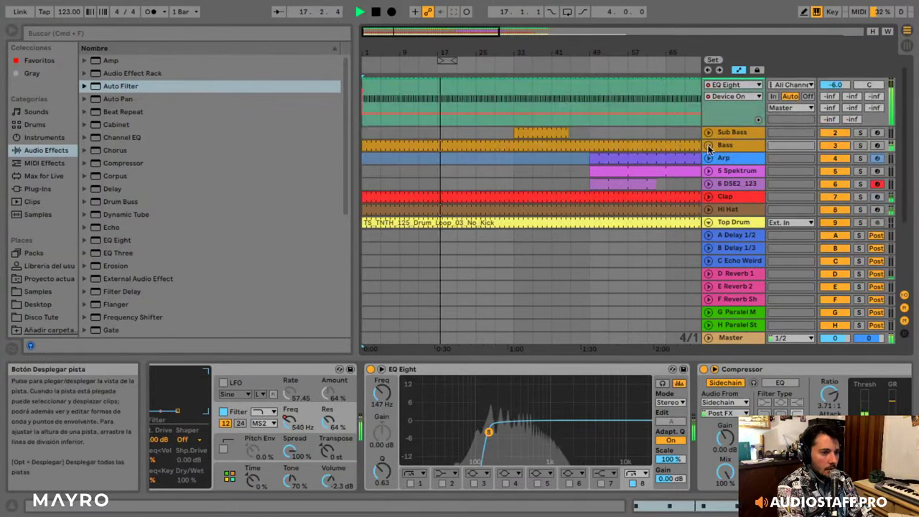
- Deepen the curve of the Top Drum's D-Reverb 1 send rise before bar 33 and select the Kick clip
{"action": "scroll", "coordinate": [611, 119], "scroll_direction": "down", "scroll_amount": 4}
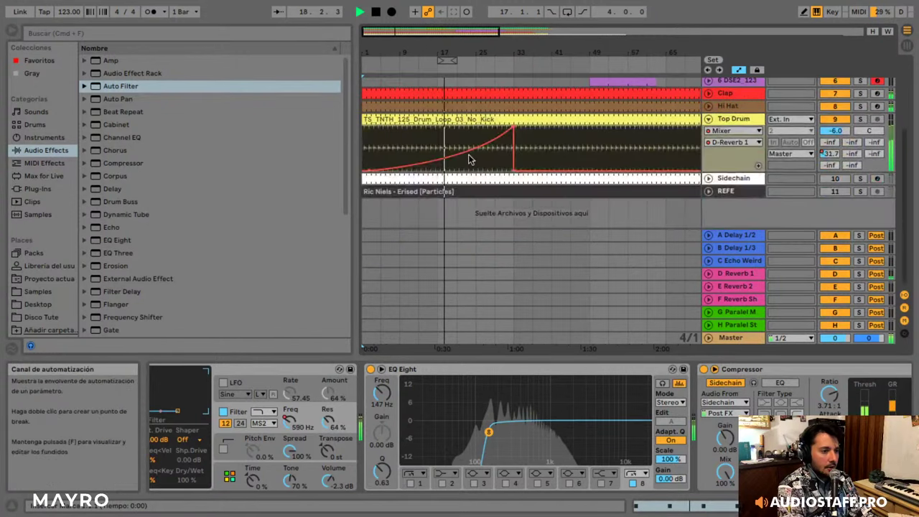
{"action": "left_click_drag", "start_coordinate": [471, 154], "coordinate": [474, 163]}
{"action": "scroll", "coordinate": [487, 141], "scroll_direction": "up", "scroll_amount": 4}
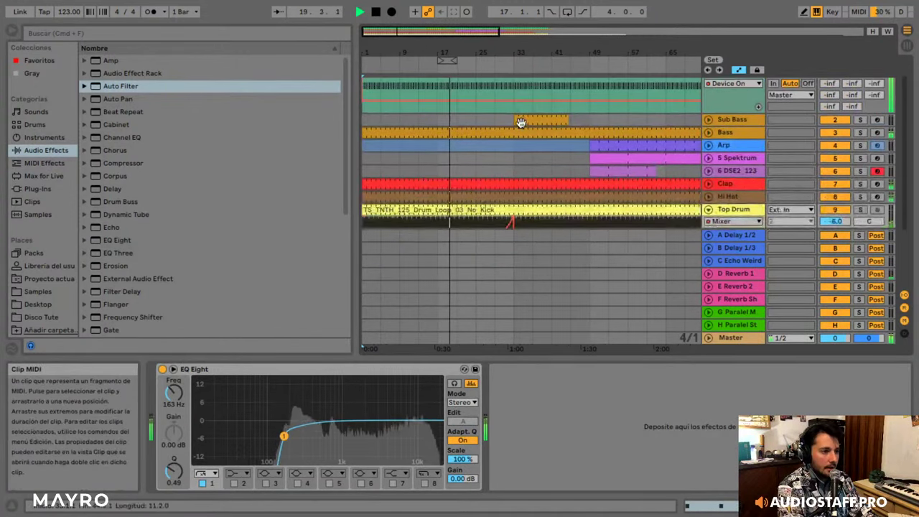
{"action": "scroll", "coordinate": [521, 123], "scroll_direction": "up", "scroll_amount": 2}
{"action": "left_click", "coordinate": [478, 86]}
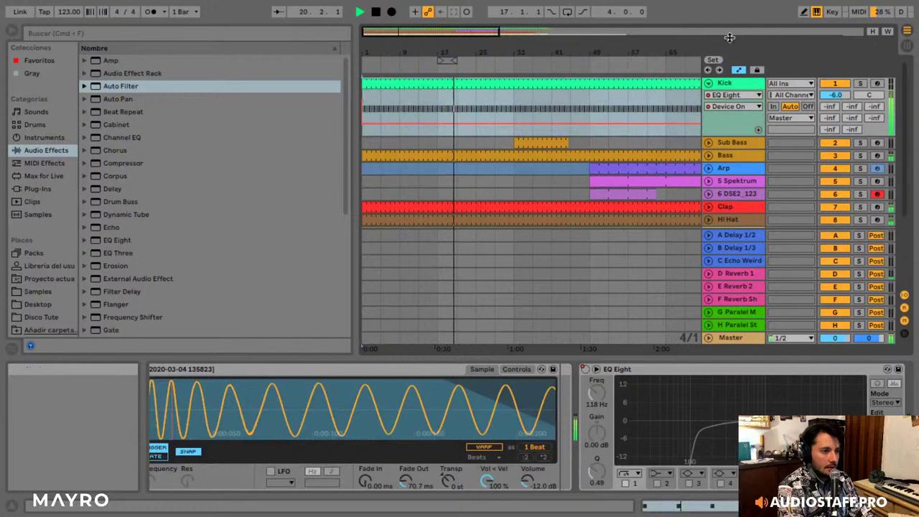
- Draw the Kick's EQ Eight Device On automation on from bar 25 to bar 33 and show that envelope
{"action": "left_click", "coordinate": [804, 12]}
{"action": "left_click", "coordinate": [495, 103]}
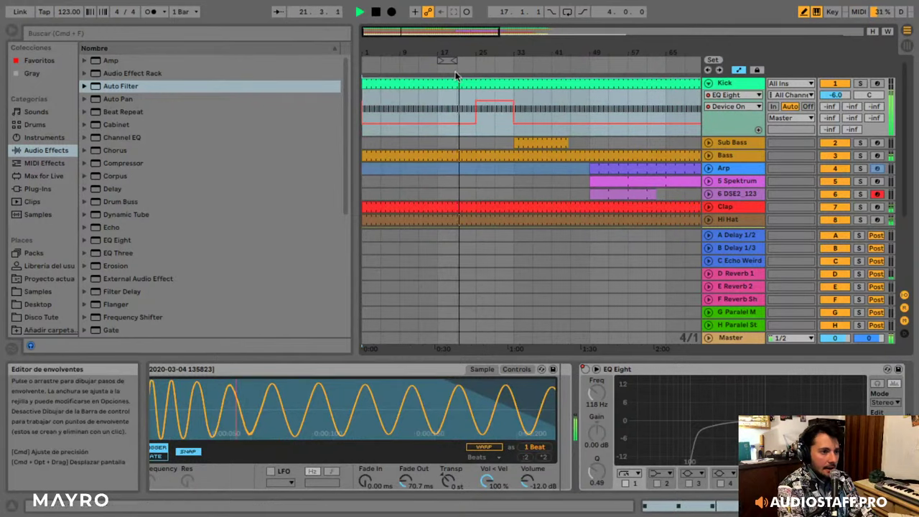
{"action": "left_click", "coordinate": [804, 11]}
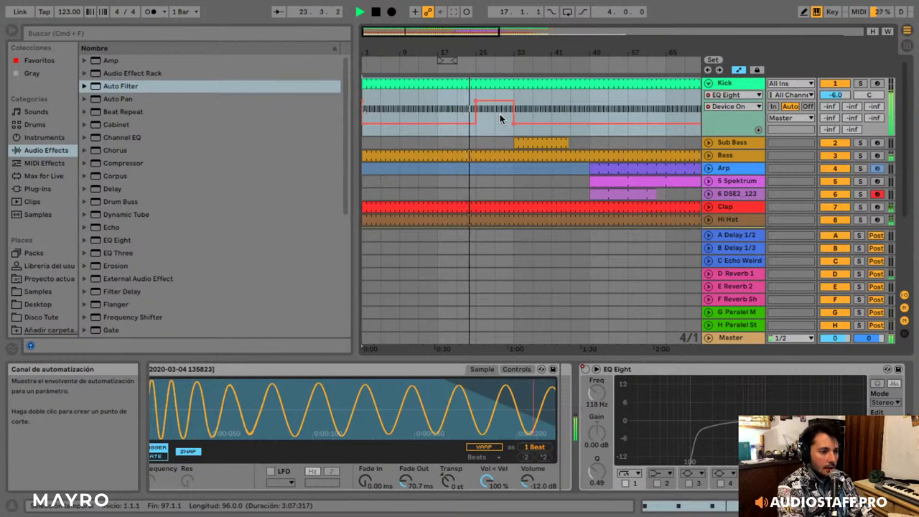
{"action": "right_click", "coordinate": [593, 375]}
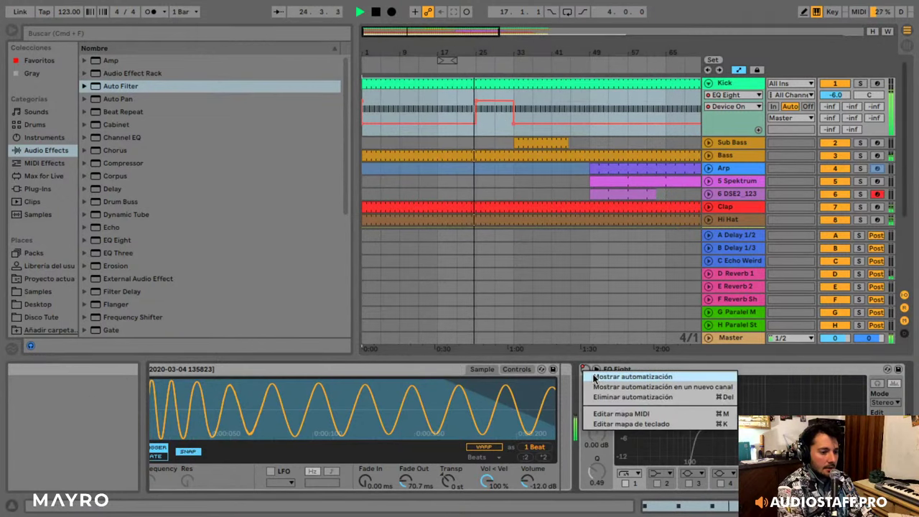
{"action": "left_click", "coordinate": [594, 377]}
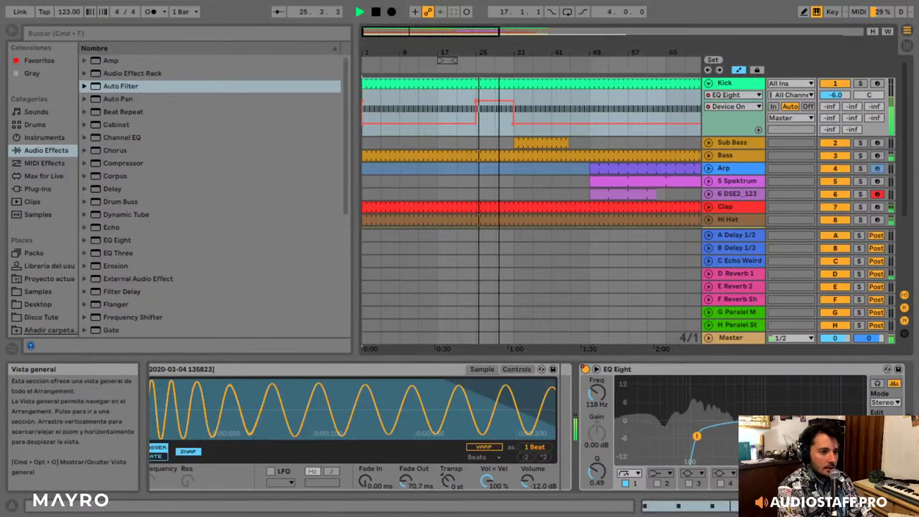
- Extend the end of the Sub Bass clip that starts at bar 33 to about bar 68
{"action": "left_click_drag", "start_coordinate": [500, 32], "coordinate": [464, 26]}
{"action": "left_click_drag", "start_coordinate": [518, 143], "coordinate": [609, 142]}
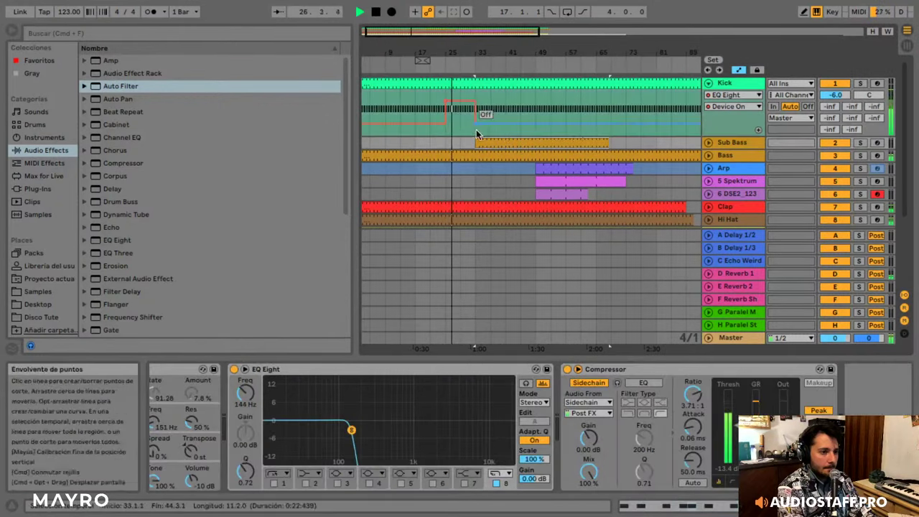
{"action": "scroll", "coordinate": [477, 129], "scroll_direction": "down", "scroll_amount": 5}
{"action": "scroll", "coordinate": [479, 127], "scroll_direction": "up", "scroll_amount": 5}
- Delete the clip content on the drum and bass tracks from 32.3.1 to 33.1.1 to leave a half-bar gap, and stop playback
{"action": "scroll", "coordinate": [485, 125], "scroll_direction": "down", "scroll_amount": 4}
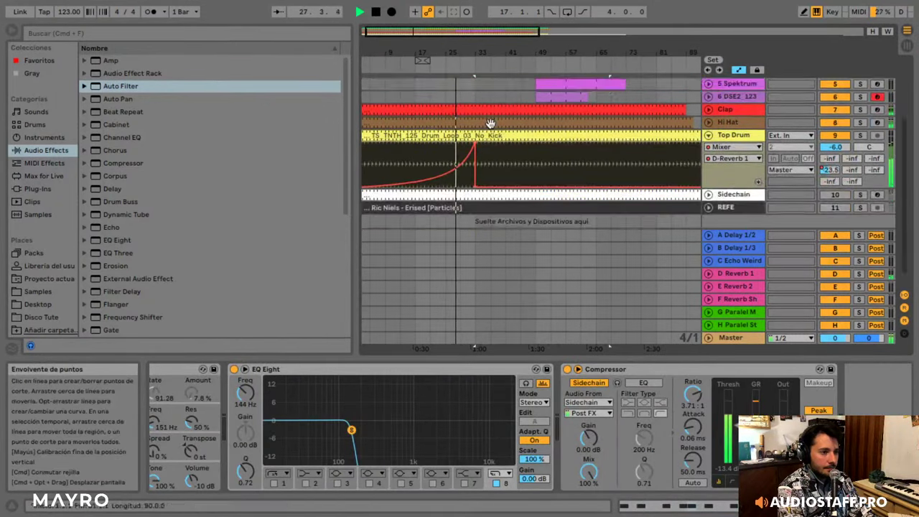
{"action": "scroll", "coordinate": [492, 123], "scroll_direction": "up", "scroll_amount": 5}
{"action": "left_click_drag", "start_coordinate": [421, 33], "coordinate": [516, 110]}
{"action": "left_click_drag", "start_coordinate": [426, 33], "coordinate": [543, 40]}
{"action": "scroll", "coordinate": [523, 122], "scroll_direction": "down", "scroll_amount": 5}
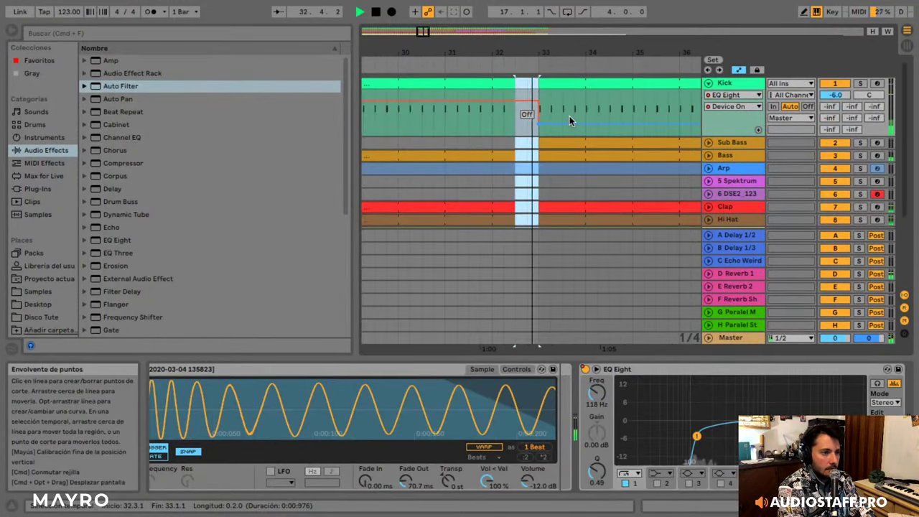
{"action": "left_click_drag", "start_coordinate": [424, 31], "coordinate": [428, 53]}
{"action": "key", "text": "space"}
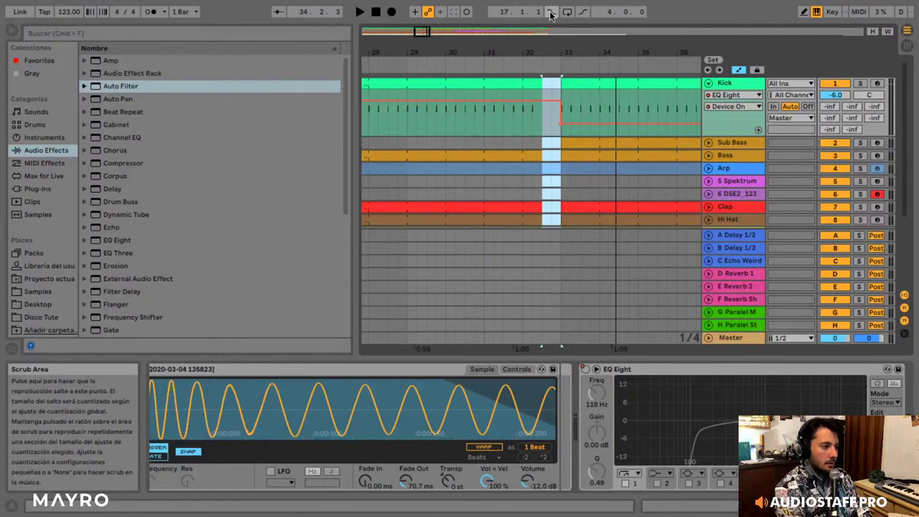
- Collapse the open folders in the Samples place and expand Samples Only Fills
{"action": "left_click", "coordinate": [37, 291]}
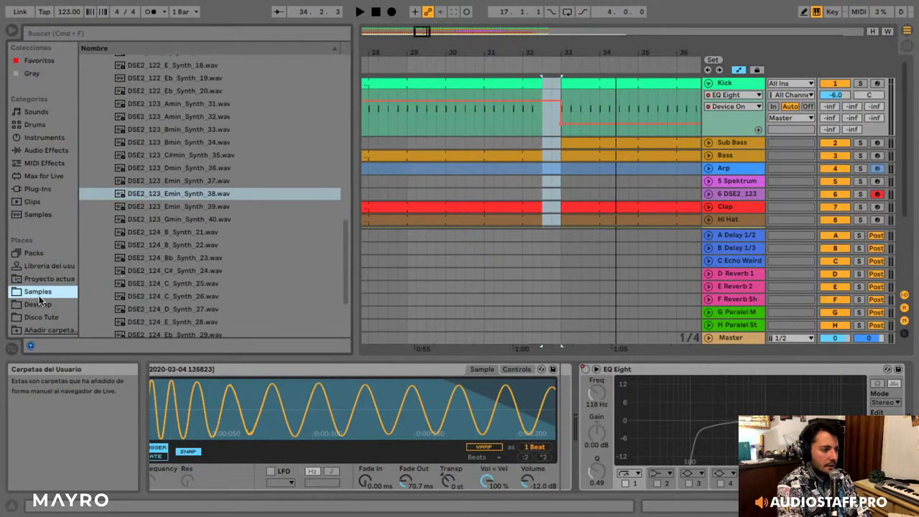
{"action": "left_click", "coordinate": [176, 233]}
{"action": "key", "text": "Left"}
{"action": "key", "text": "Left"}
{"action": "key", "text": "Left"}
{"action": "key", "text": "Left"}
{"action": "key", "text": "Left"}
{"action": "key", "text": "Left"}
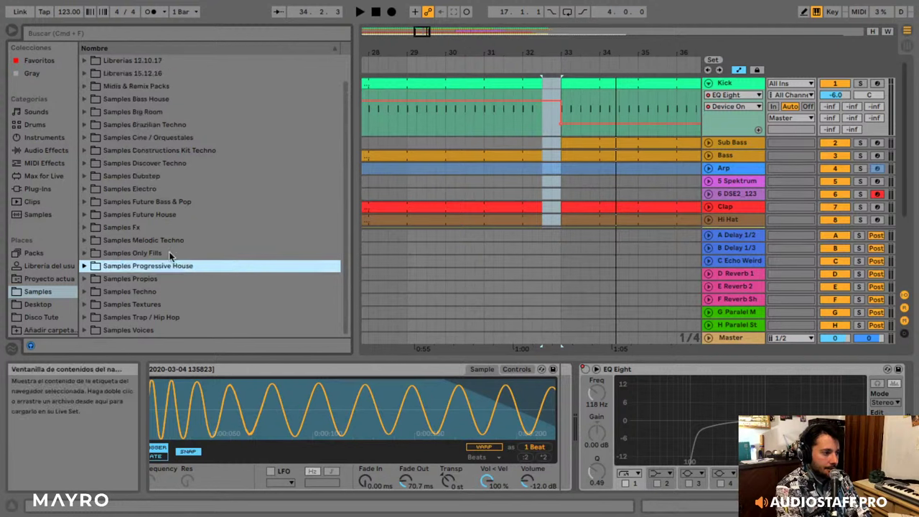
{"action": "left_click", "coordinate": [169, 253]}
{"action": "key", "text": "Right"}
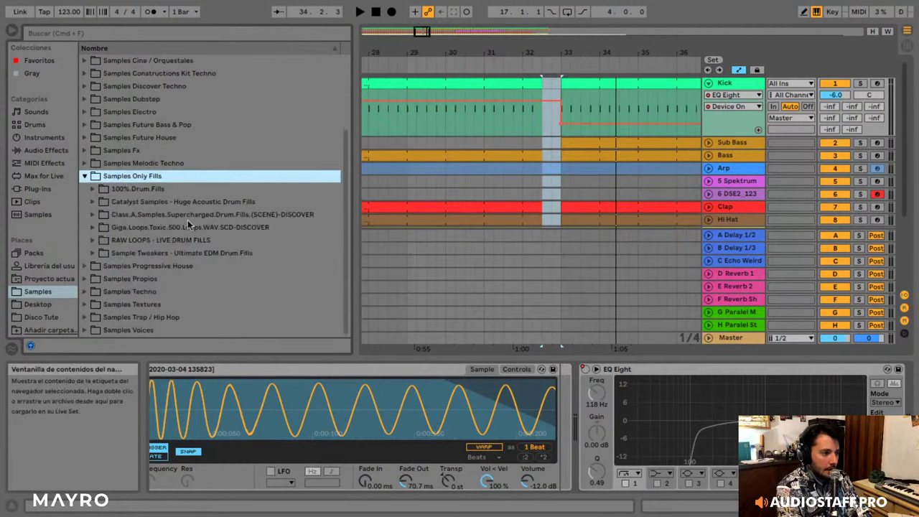
- Expand the Catalyst Samples - Huge Acoustic Drum Fills folder
{"action": "left_click", "coordinate": [183, 239]}
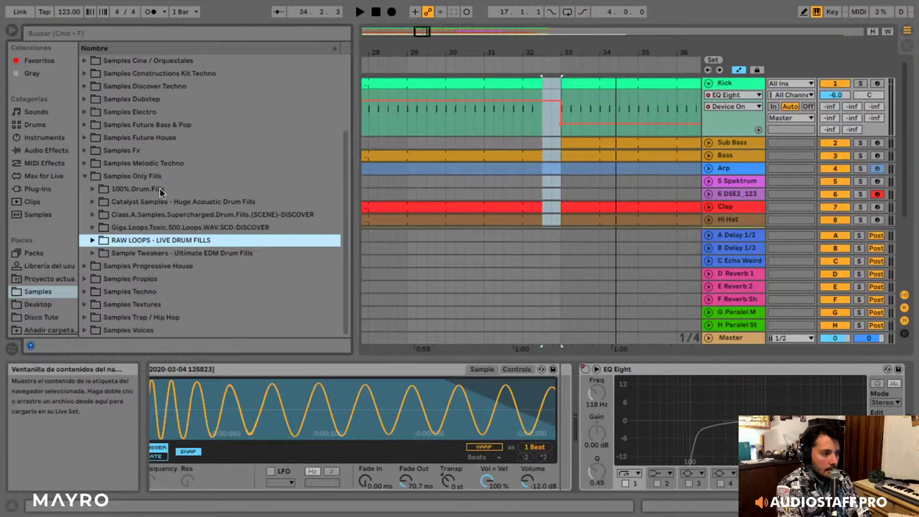
{"action": "key", "text": "Up"}
{"action": "key", "text": "Up"}
{"action": "key", "text": "Up"}
{"action": "key", "text": "Right"}
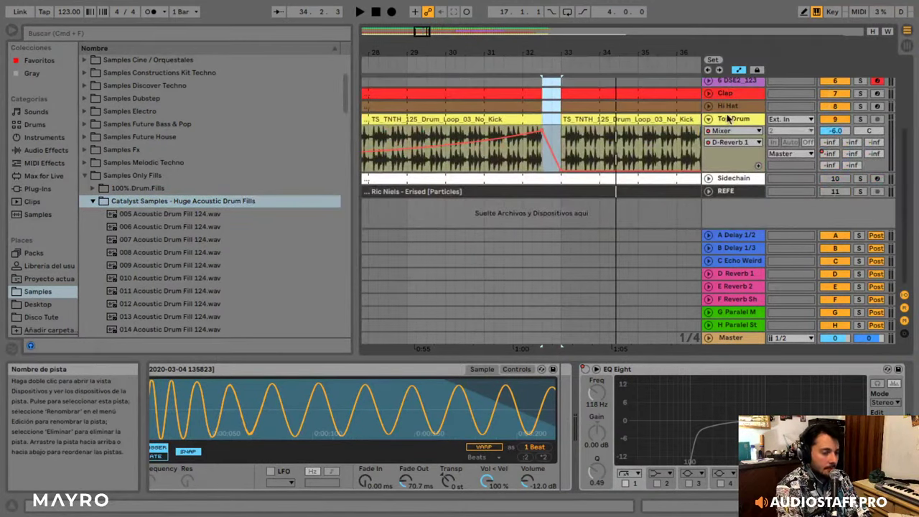
- Insert an audio track below Top Drum and place 060 Acoustic Drum Fill 124.wav in the half-bar gap before bar 33
{"action": "right_click", "coordinate": [729, 108]}
{"action": "right_click", "coordinate": [727, 120]}
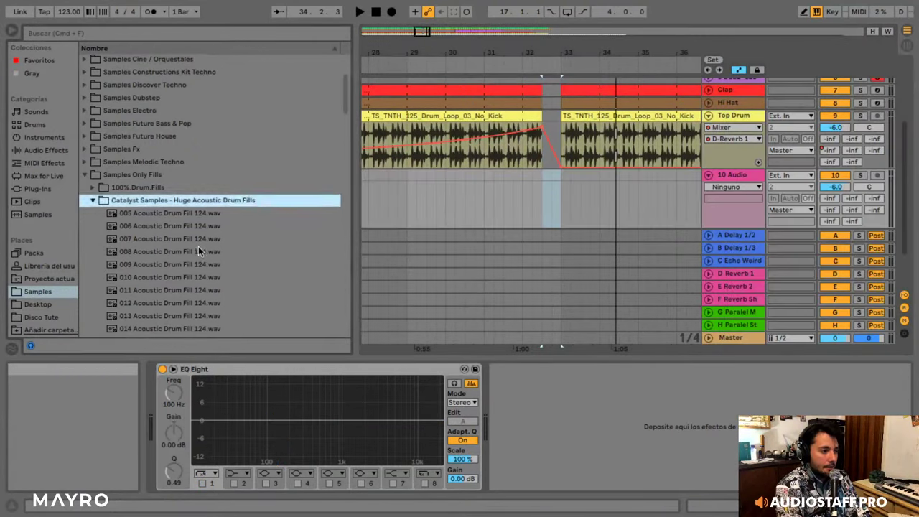
{"action": "scroll", "coordinate": [198, 233], "scroll_direction": "down", "scroll_amount": 10}
{"action": "left_click", "coordinate": [197, 223]}
{"action": "key", "text": "Down"}
{"action": "key", "text": "Down"}
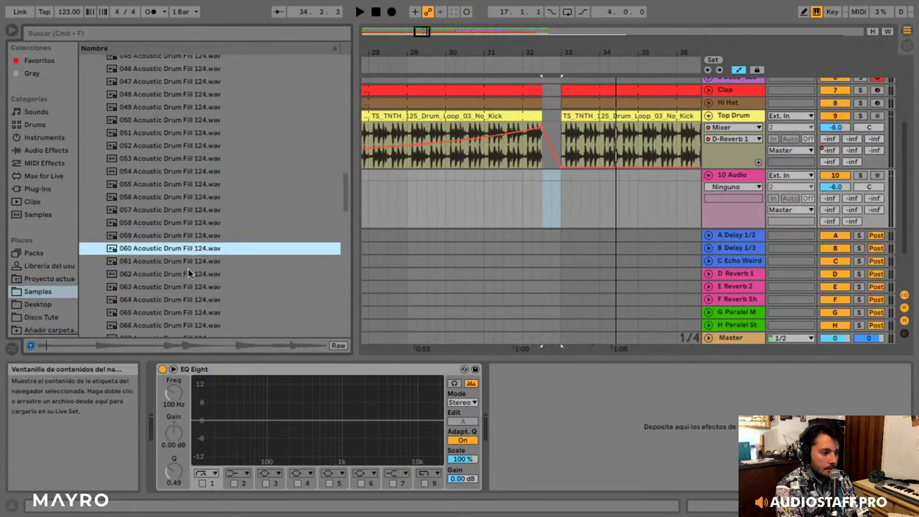
{"action": "scroll", "coordinate": [193, 224], "scroll_direction": "down", "scroll_amount": 6}
{"action": "scroll", "coordinate": [207, 184], "scroll_direction": "up", "scroll_amount": 3}
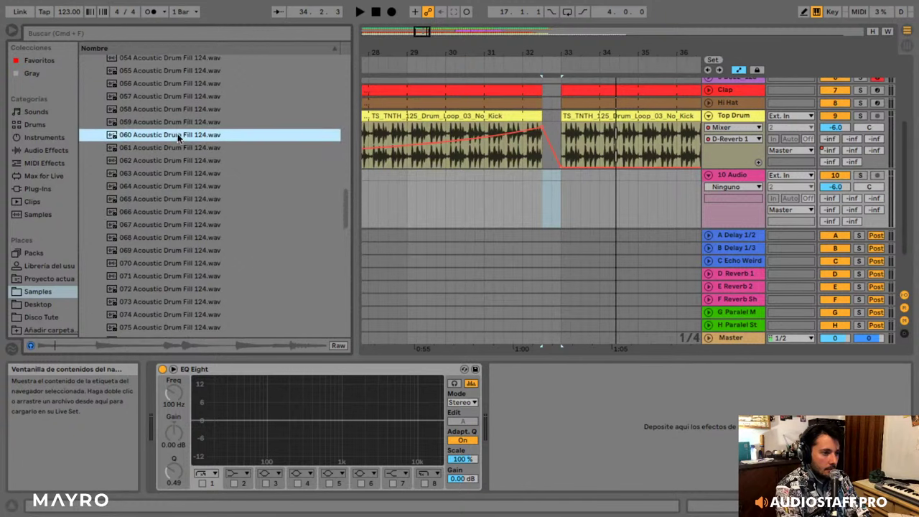
{"action": "left_click_drag", "start_coordinate": [180, 137], "coordinate": [543, 175]}
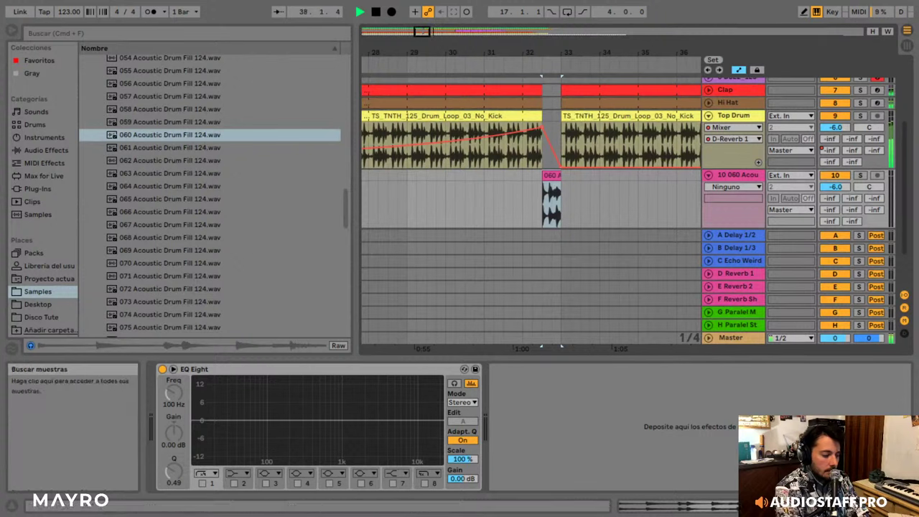
- Play the transition from about bar 31 into bar 33 to check the drum fill, and stop playback
{"action": "key", "text": "space"}
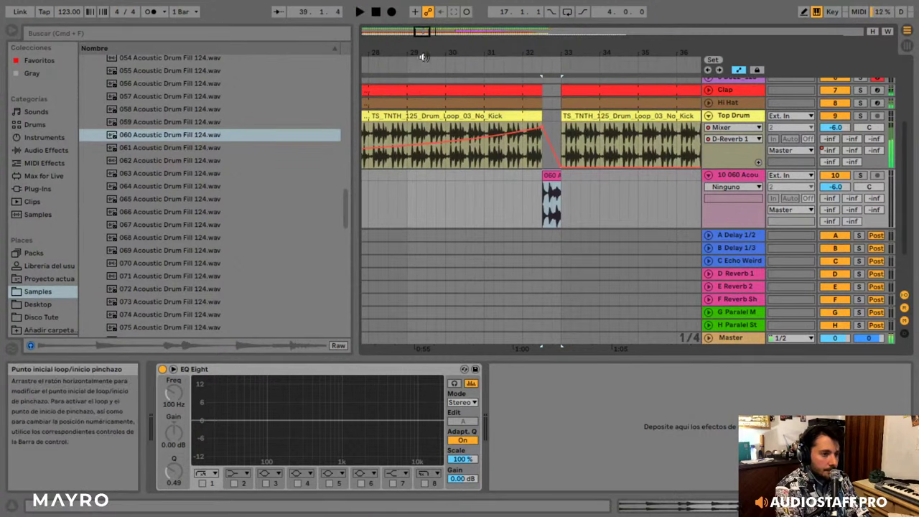
{"action": "left_click_drag", "start_coordinate": [420, 33], "coordinate": [422, 17]}
{"action": "left_click", "coordinate": [483, 66]}
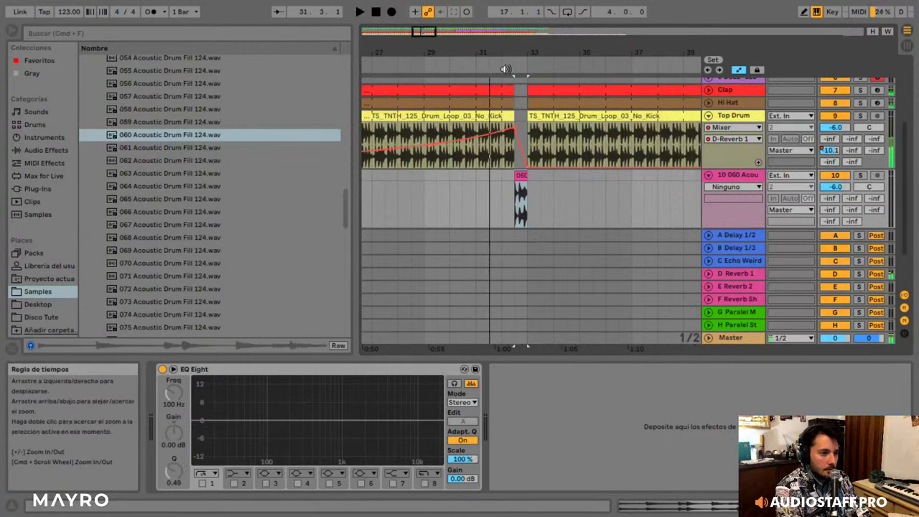
{"action": "key", "text": "space"}
- Audition more acoustic drum fills and replace the fill before bar 33 with 067 Acoustic Drum Fill 124.wav
{"action": "left_click", "coordinate": [164, 165]}
{"action": "key", "text": "Down"}
{"action": "key", "text": "Down"}
{"action": "key", "text": "Down"}
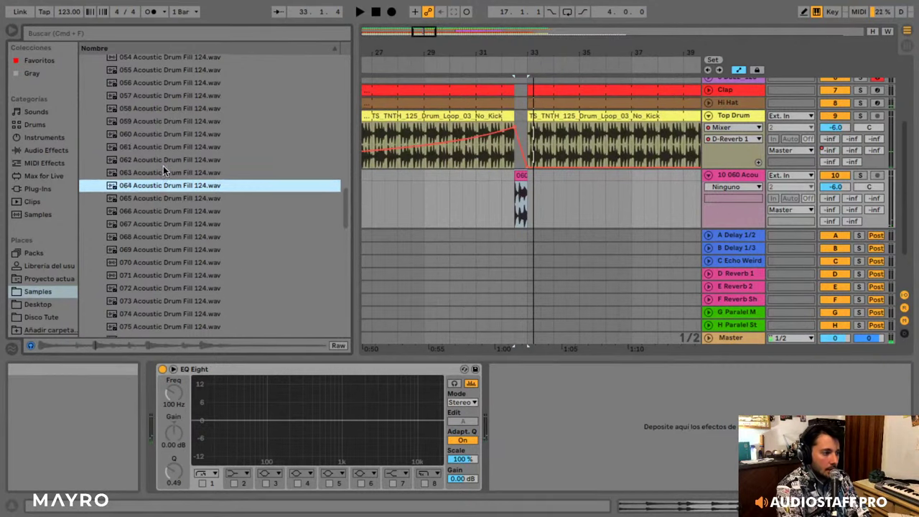
{"action": "scroll", "coordinate": [164, 165], "scroll_direction": "down", "scroll_amount": 3}
{"action": "key", "text": "Down"}
{"action": "key", "text": "Down"}
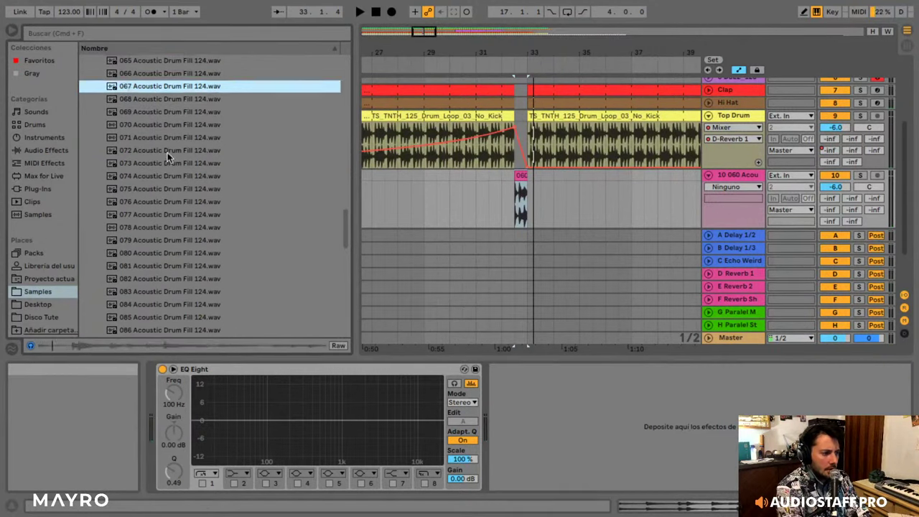
{"action": "left_click_drag", "start_coordinate": [158, 87], "coordinate": [516, 197]}
- Play the new drum fill and set its track's F-Reverb Short send to -4.0 dB
{"action": "key", "text": "space"}
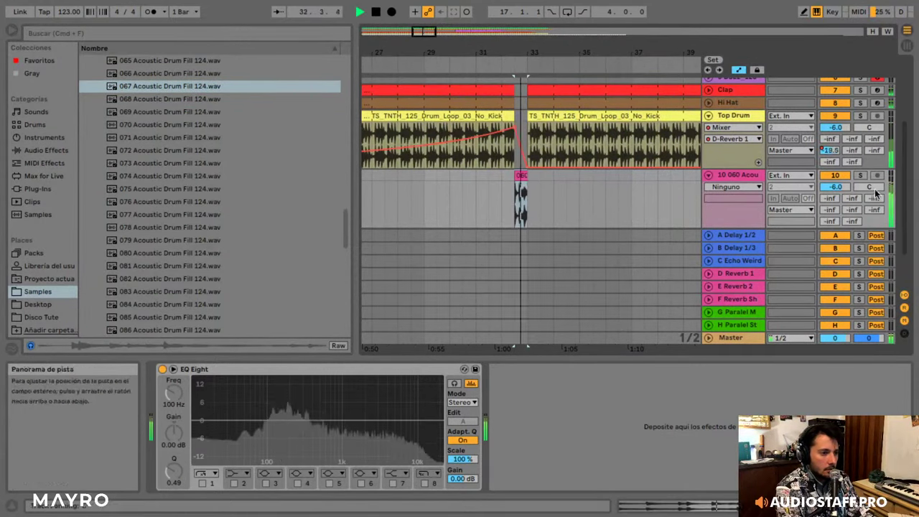
{"action": "key", "text": "space"}
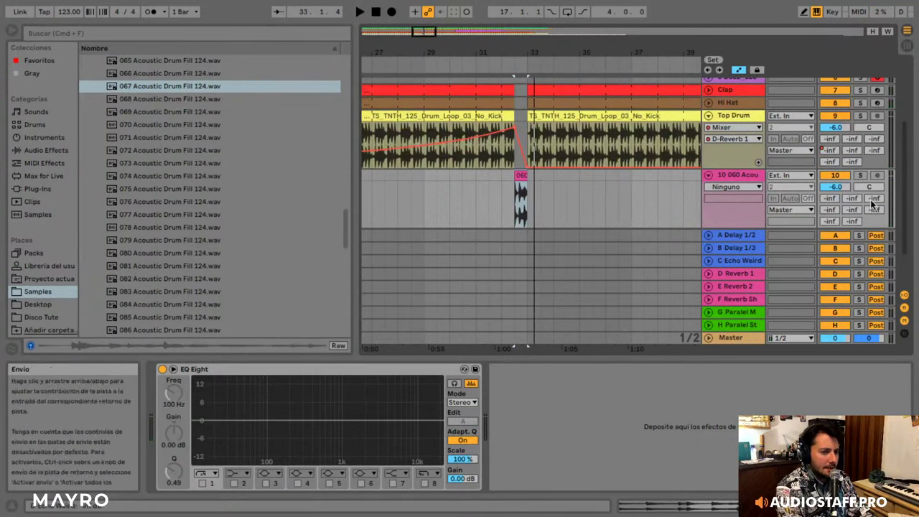
{"action": "left_click_drag", "start_coordinate": [874, 210], "coordinate": [874, 198]}
{"action": "left_click", "coordinate": [736, 299]}
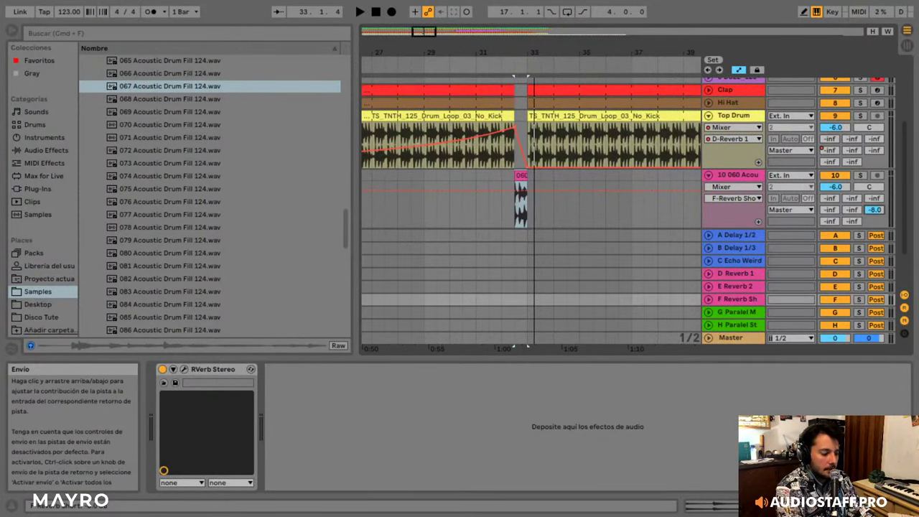
{"action": "key", "text": "space"}
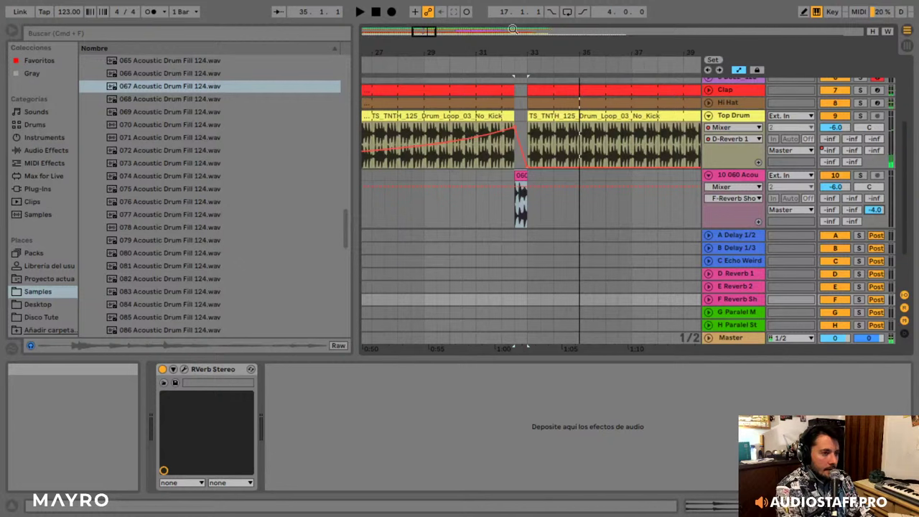
- Fold the Top Drum and drum fill tracks and select the Sidechain clip
{"action": "left_click_drag", "start_coordinate": [425, 33], "coordinate": [425, 15]}
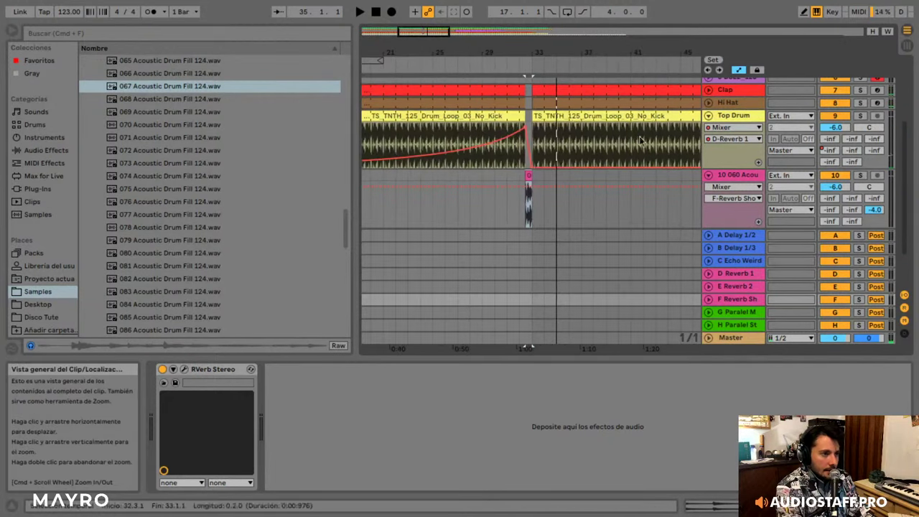
{"action": "left_click", "coordinate": [709, 116]}
{"action": "left_click", "coordinate": [709, 129]}
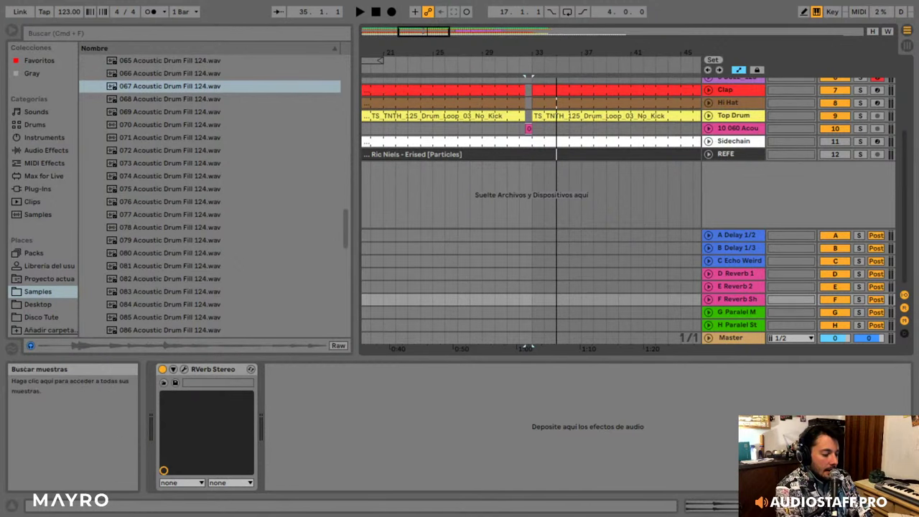
{"action": "left_click", "coordinate": [523, 142]}
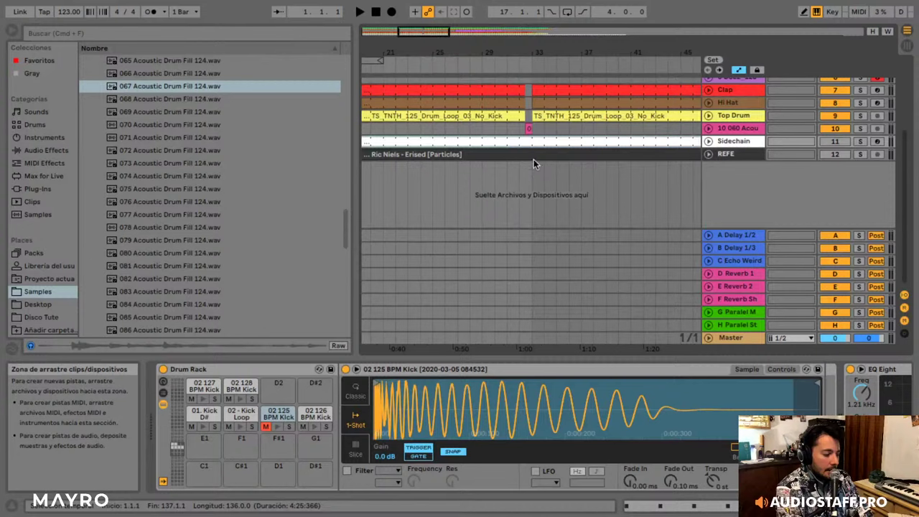
- Select the Bass clip after bar 33 and set the Bass Compressor's sidechain source to Kick
{"action": "left_click_drag", "start_coordinate": [410, 55], "coordinate": [434, 26]}
{"action": "scroll", "coordinate": [440, 107], "scroll_direction": "up", "scroll_amount": 5}
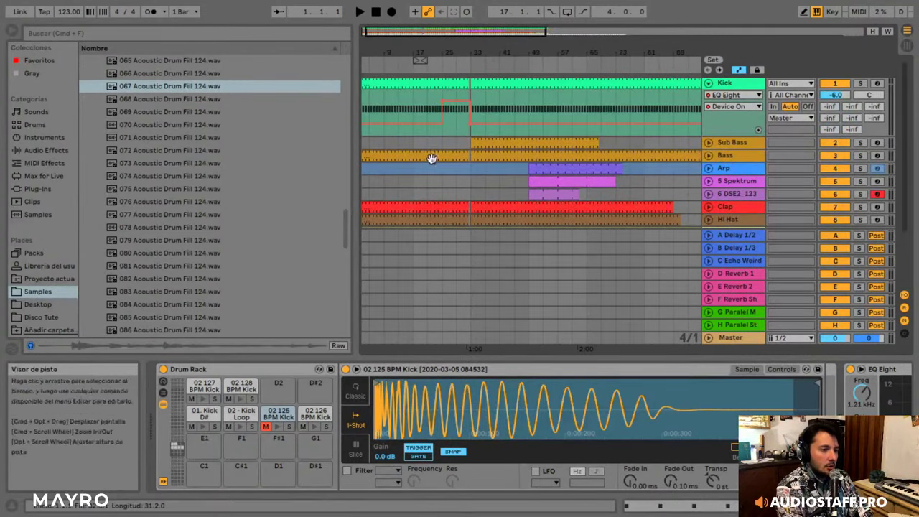
{"action": "left_click", "coordinate": [496, 157]}
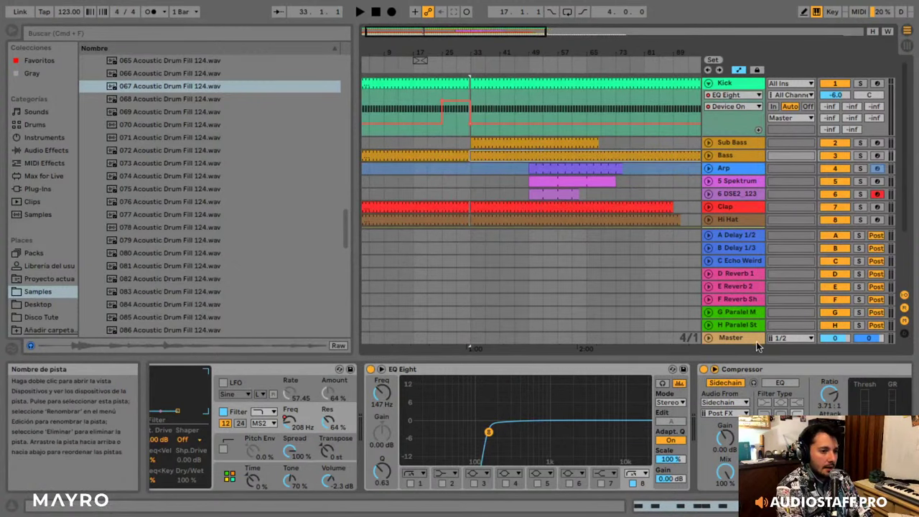
{"action": "left_click", "coordinate": [736, 402]}
{"action": "left_click", "coordinate": [735, 401]}
{"action": "left_click", "coordinate": [734, 401]}
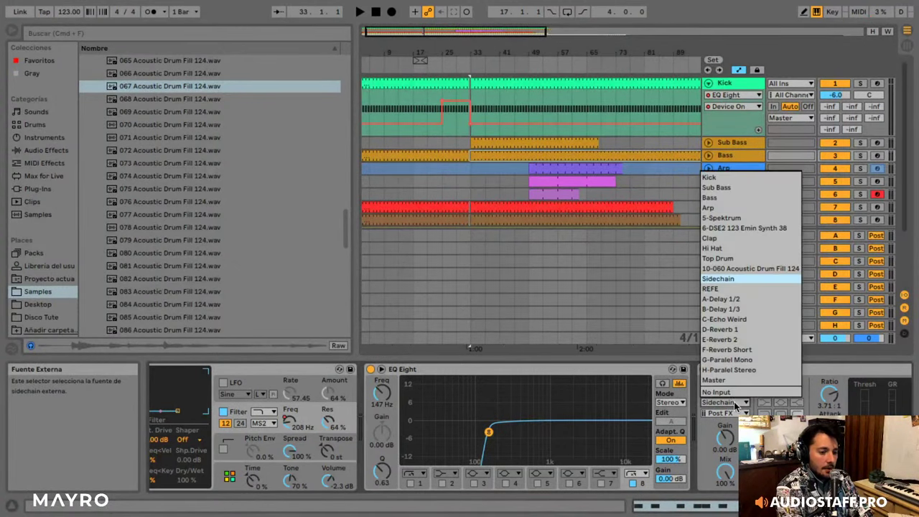
{"action": "left_click", "coordinate": [733, 403]}
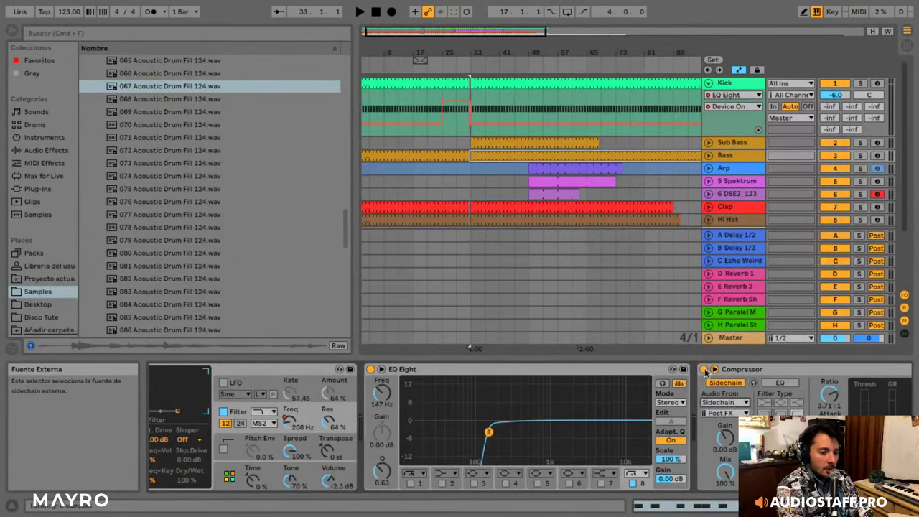
{"action": "left_click", "coordinate": [733, 401]}
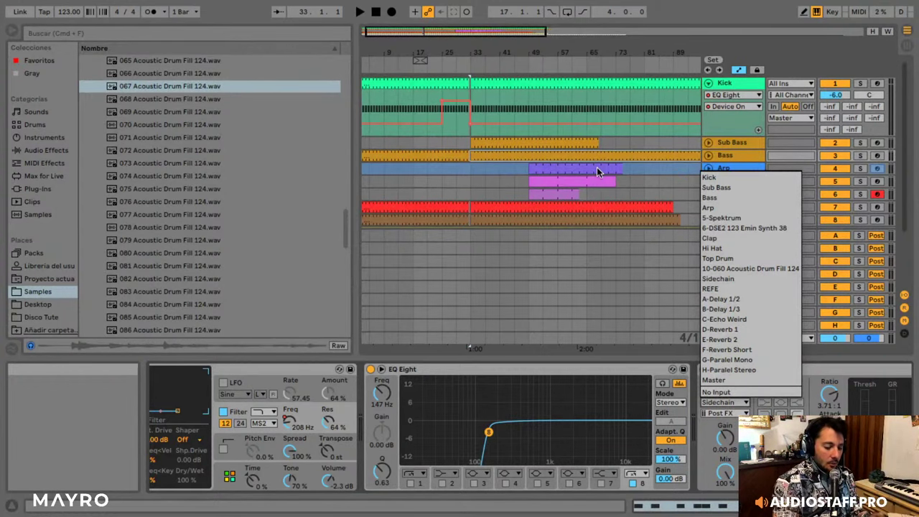
{"action": "left_click", "coordinate": [710, 177]}
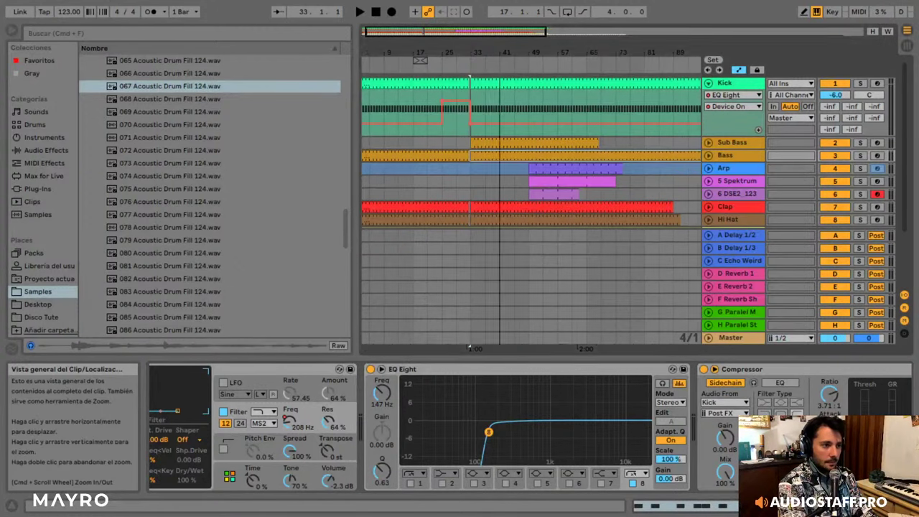
- Extend the end of the Bass clip to about bar 170 and place the insert marker at bar 145
{"action": "double_click", "coordinate": [441, 32]}
{"action": "left_click_drag", "start_coordinate": [486, 152], "coordinate": [585, 152]}
{"action": "left_click", "coordinate": [547, 136]}
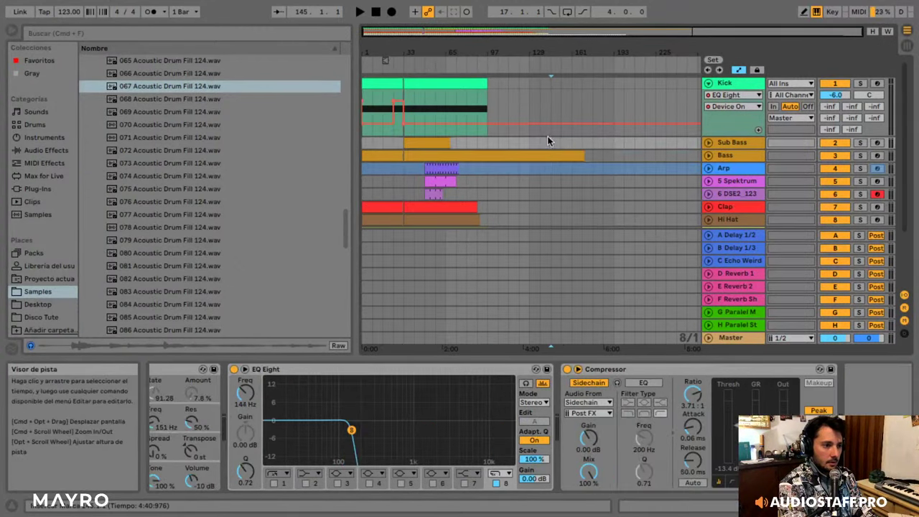
- Play from bar 145 with the Kick track muted, extend the Kick clip to bar 225 and view the Bass track's devices
{"action": "key", "text": "space"}
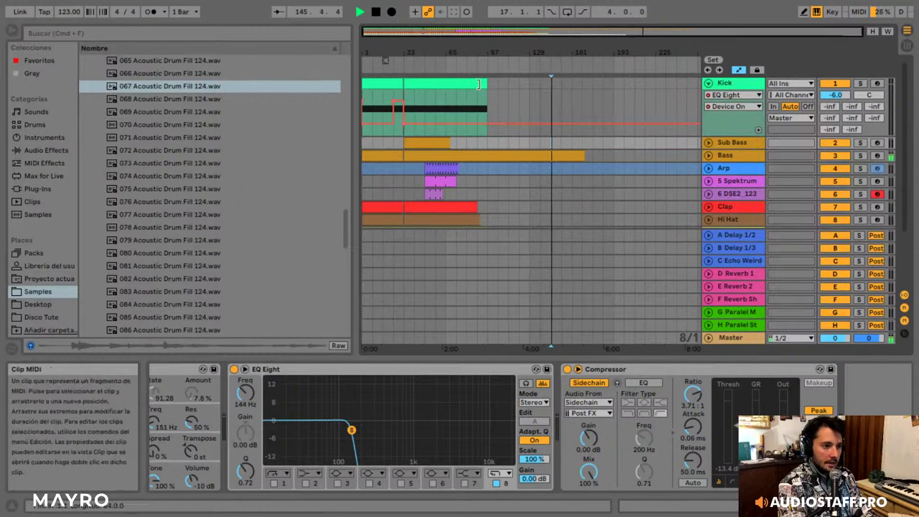
{"action": "left_click", "coordinate": [860, 84]}
{"action": "left_click", "coordinate": [837, 84]}
{"action": "left_click", "coordinate": [860, 84]}
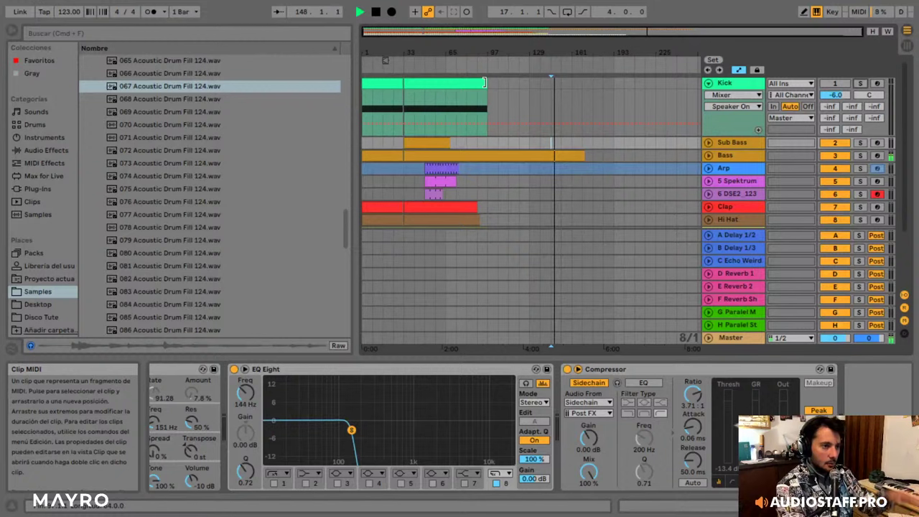
{"action": "left_click_drag", "start_coordinate": [485, 83], "coordinate": [655, 81]}
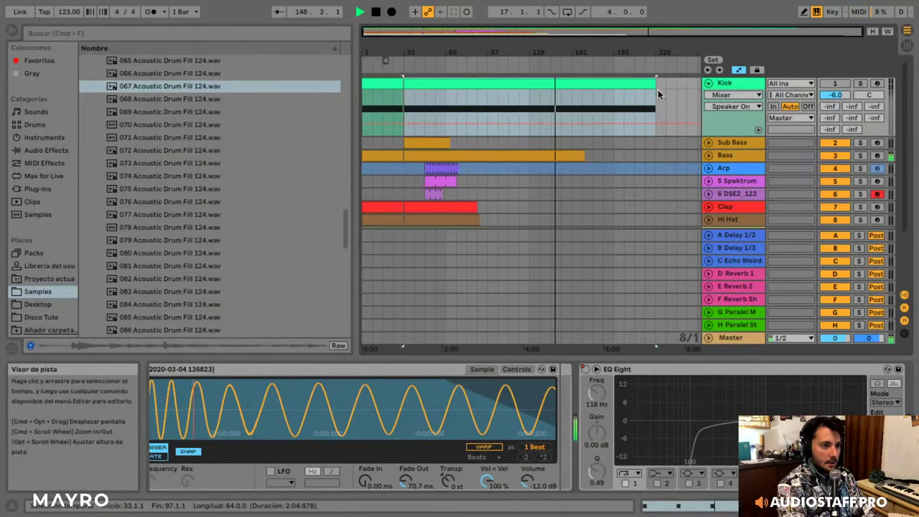
{"action": "left_click", "coordinate": [725, 156]}
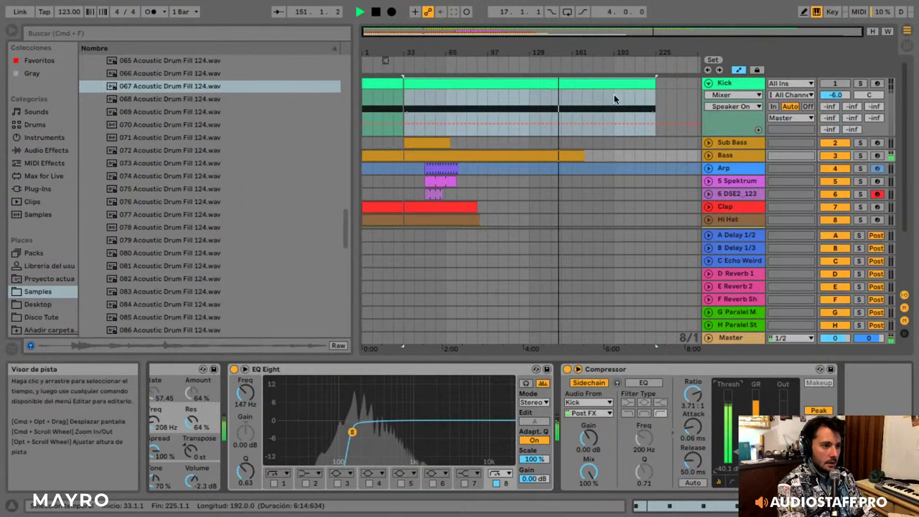
- Undo the Kick clip extension and reactivate the Kick track
{"action": "key", "text": "super+z"}
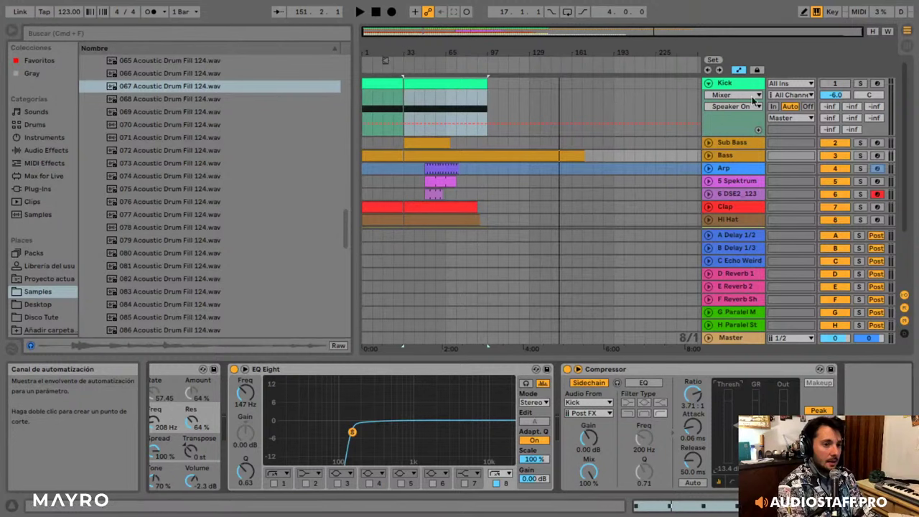
{"action": "left_click", "coordinate": [818, 85]}
{"action": "left_click", "coordinate": [828, 84]}
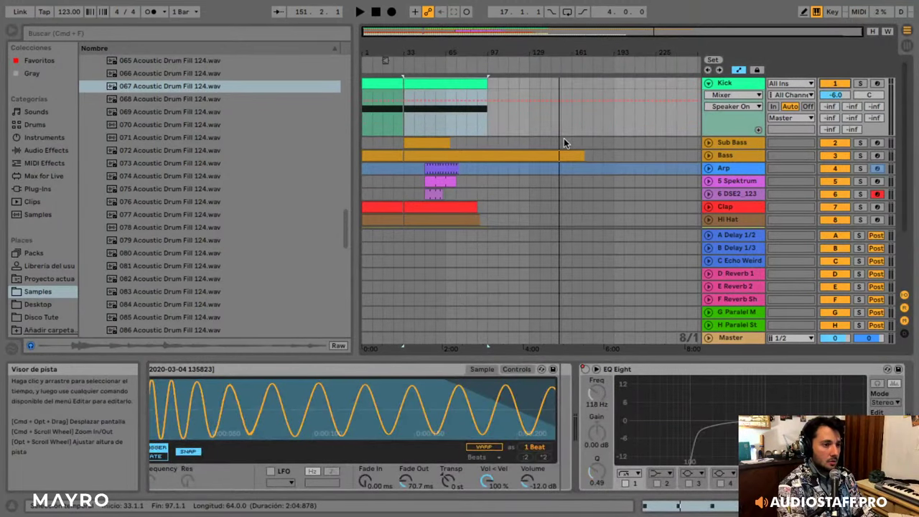
- Check the Sidechain clip and select the Bass clip after bar 33
{"action": "scroll", "coordinate": [503, 166], "scroll_direction": "down", "scroll_amount": 4}
{"action": "left_click", "coordinate": [458, 178]}
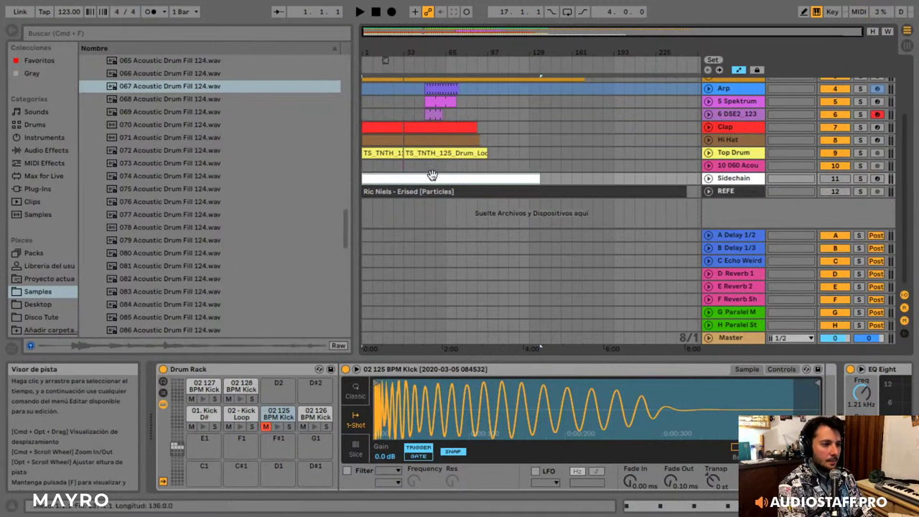
{"action": "scroll", "coordinate": [491, 176], "scroll_direction": "up", "scroll_amount": 4}
{"action": "left_click", "coordinate": [445, 154]}
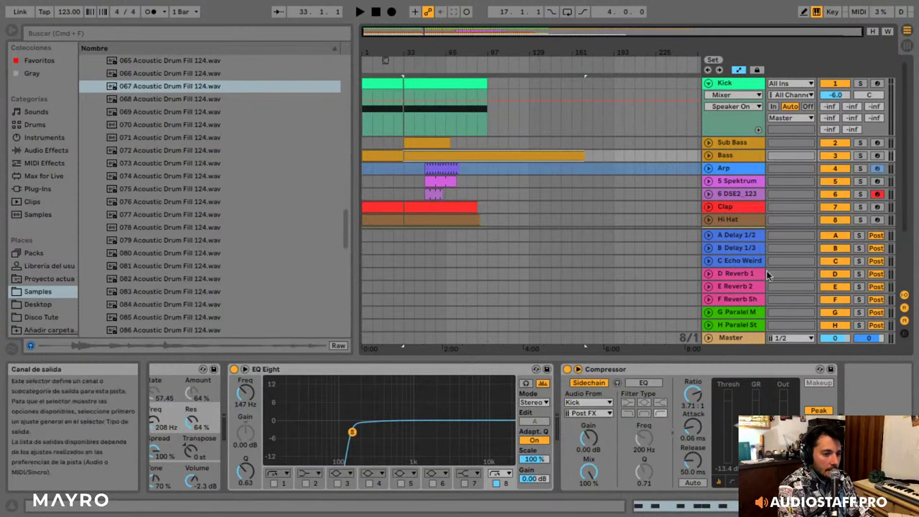
- Inspect the H-Reverb plug-in settings on the D Reverb 1 return track and close its window
{"action": "left_click", "coordinate": [752, 278]}
{"action": "left_click", "coordinate": [745, 290]}
{"action": "left_click", "coordinate": [743, 276]}
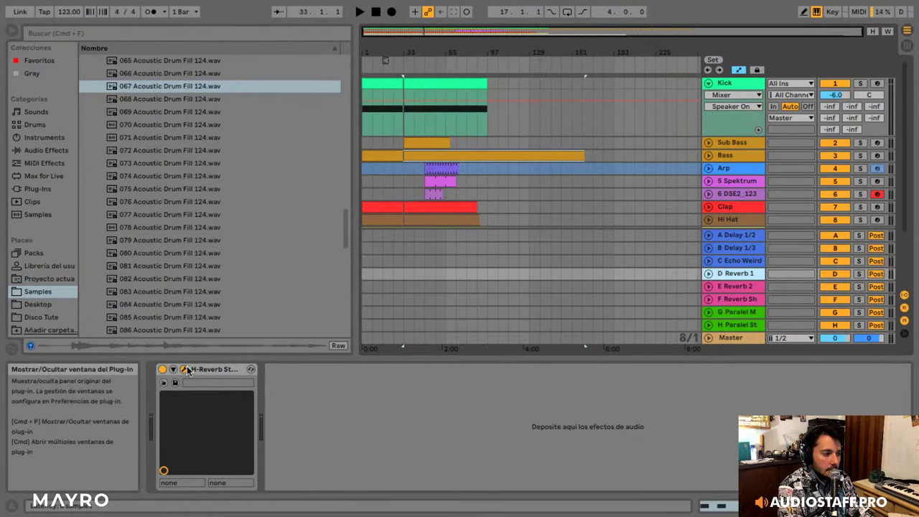
{"action": "left_click", "coordinate": [184, 369]}
{"action": "left_click_drag", "start_coordinate": [215, 80], "coordinate": [355, 71]}
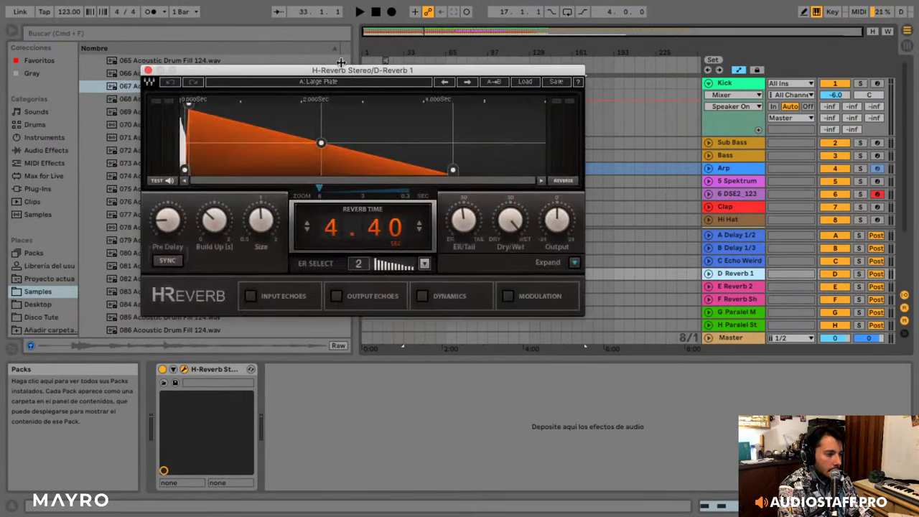
{"action": "left_click", "coordinate": [148, 71]}
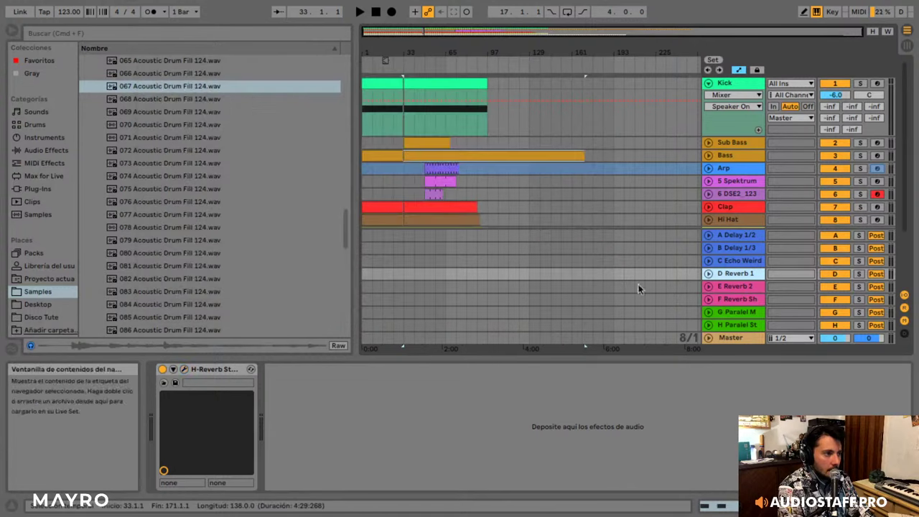
- Inspect the TrueVerb settings on the E Reverb 2 return and the RVerb settings on the F Reverb Short return
{"action": "left_click", "coordinate": [733, 285]}
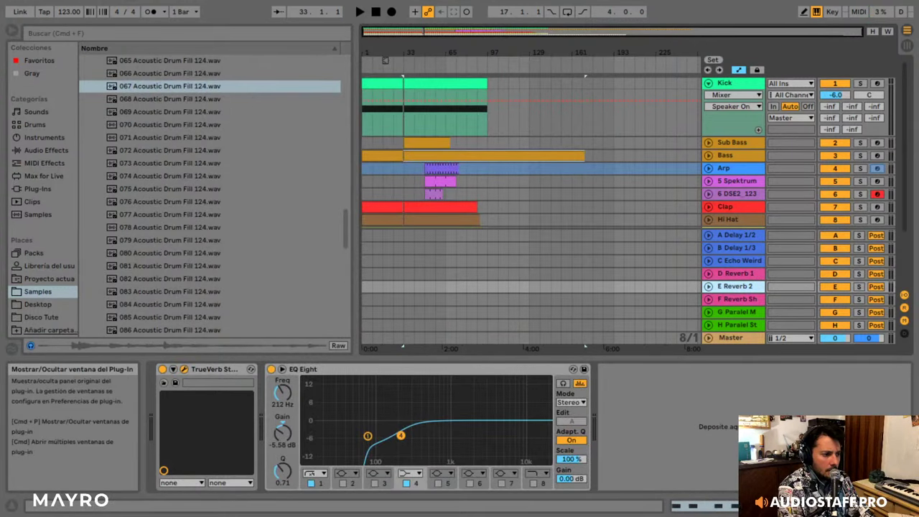
{"action": "left_click", "coordinate": [184, 368]}
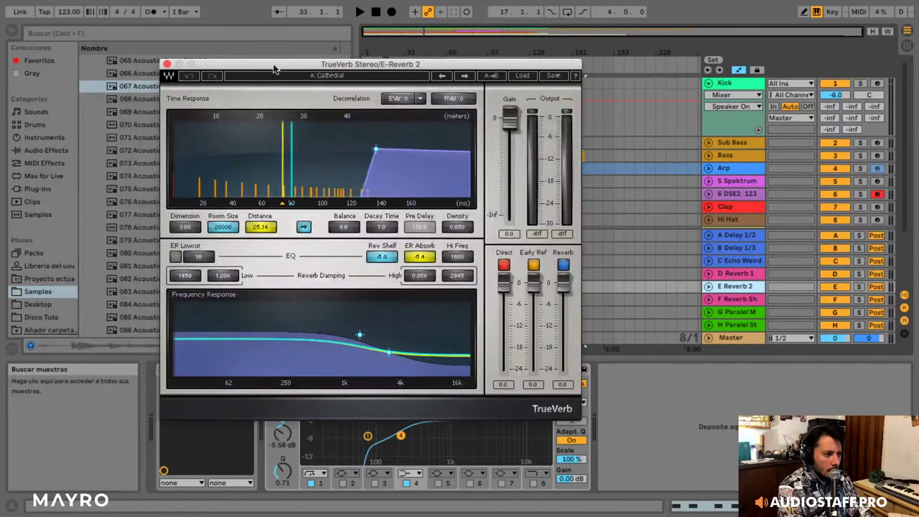
{"action": "left_click", "coordinate": [167, 65]}
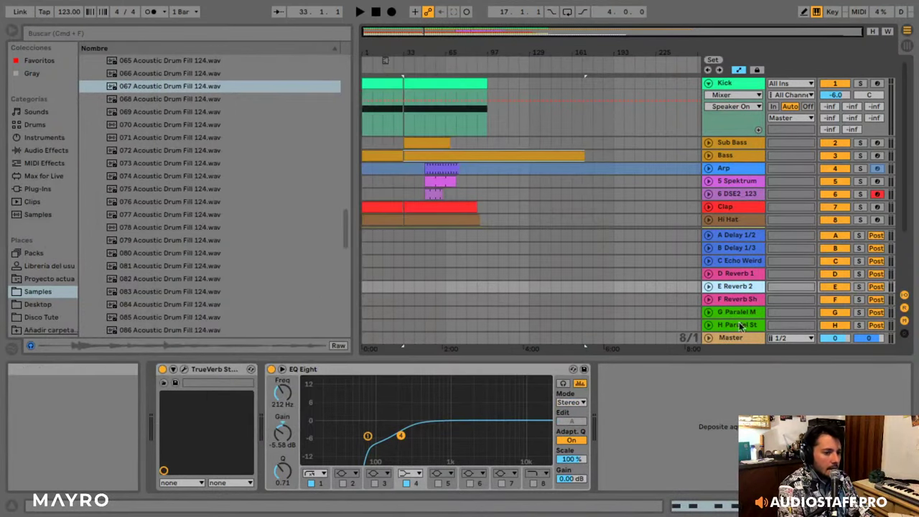
{"action": "left_click", "coordinate": [733, 301]}
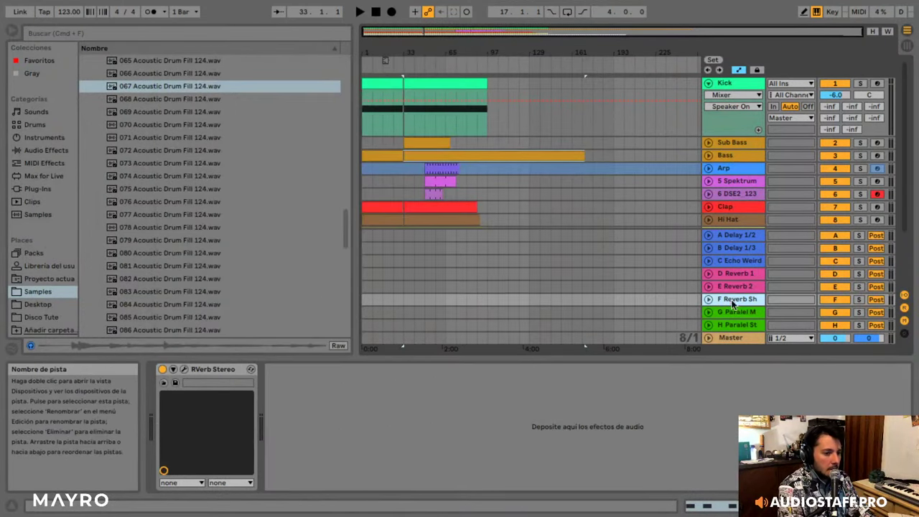
{"action": "left_click", "coordinate": [183, 369]}
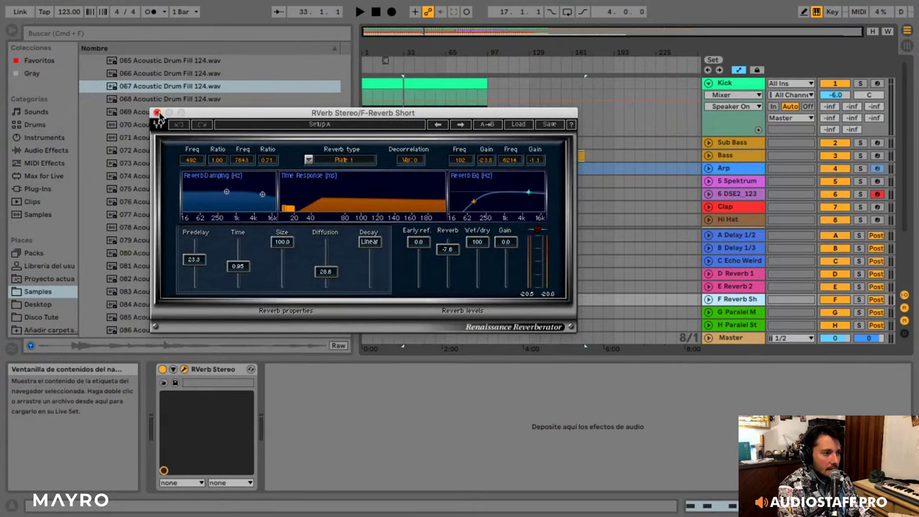
{"action": "left_click", "coordinate": [158, 115]}
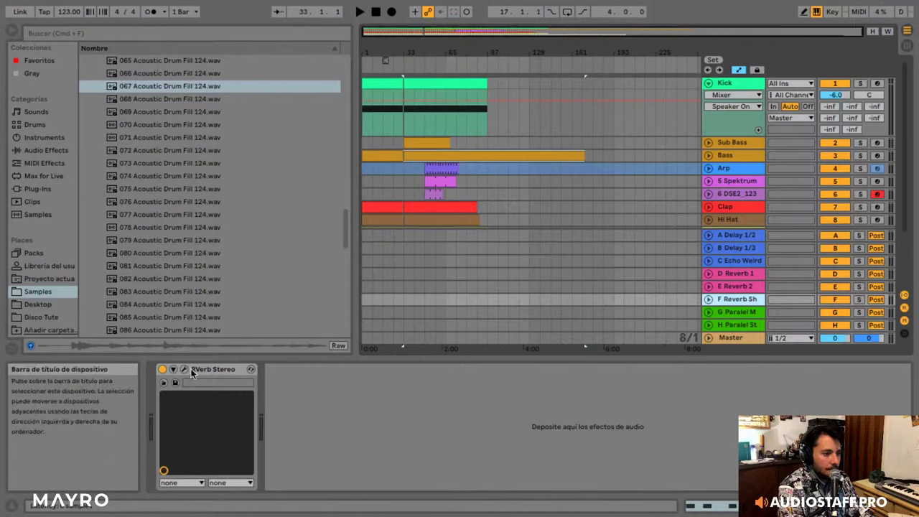
{"action": "left_click", "coordinate": [184, 369]}
{"action": "left_click", "coordinate": [157, 113]}
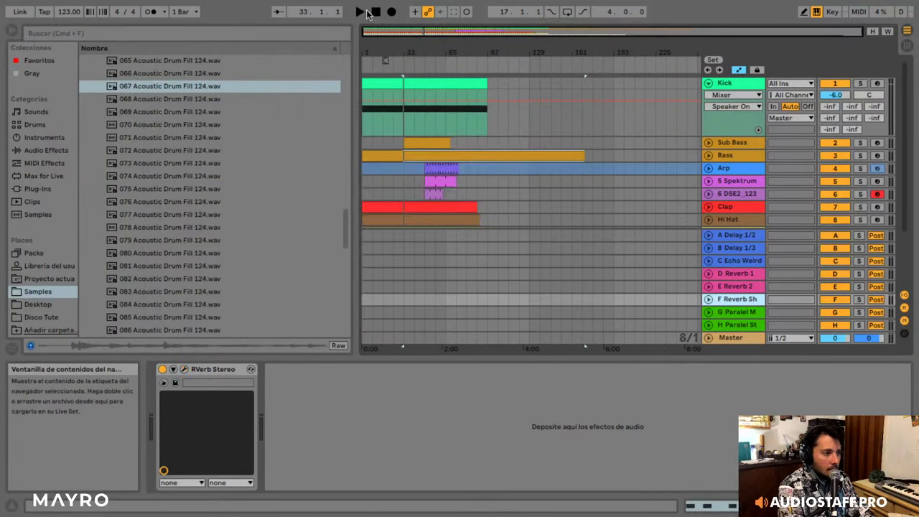
- Compare the soloed drum fill with the F Reverb Short return on and off, and play the full mix from bar 30
{"action": "left_click_drag", "start_coordinate": [424, 31], "coordinate": [423, 65]}
{"action": "scroll", "coordinate": [526, 63], "scroll_direction": "down", "scroll_amount": 4}
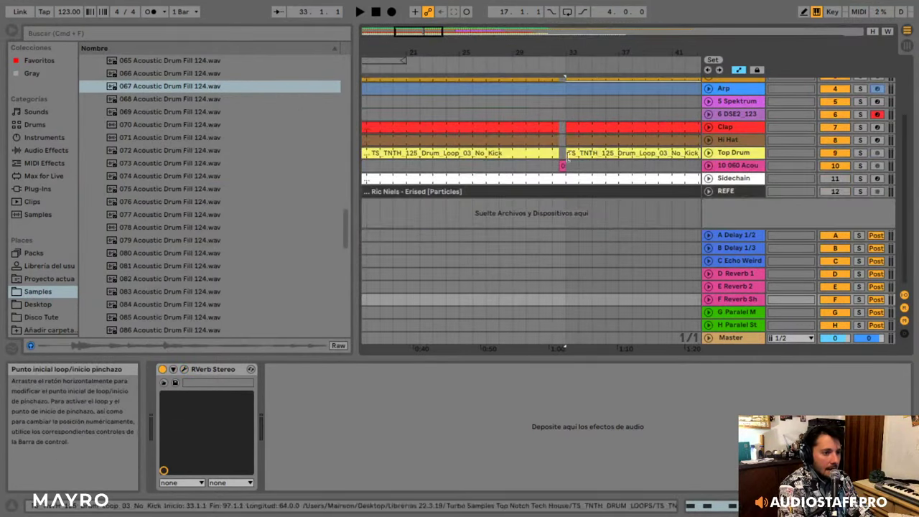
{"action": "left_click", "coordinate": [841, 168]}
{"action": "left_click", "coordinate": [860, 166]}
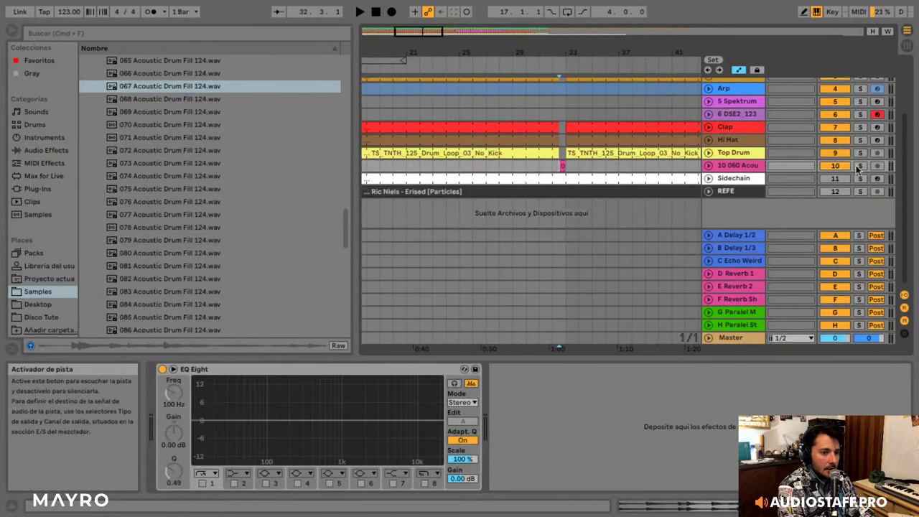
{"action": "key", "text": "space"}
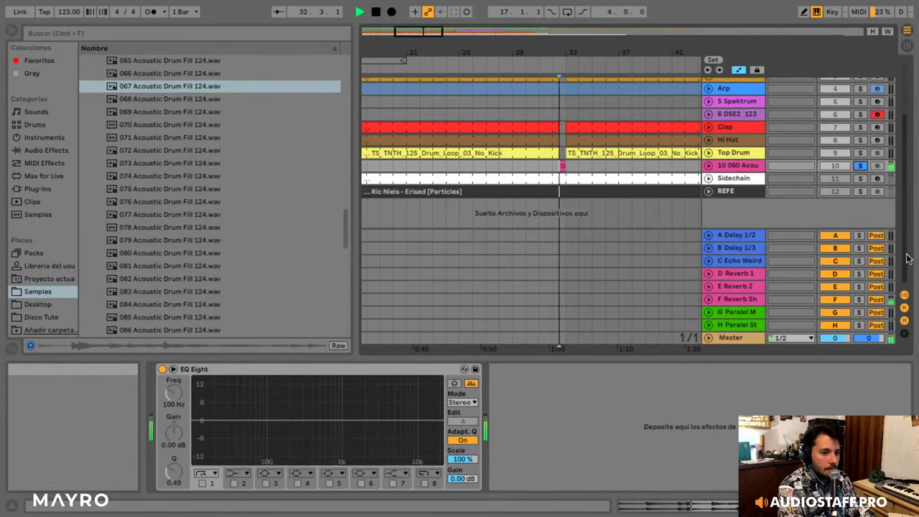
{"action": "left_click", "coordinate": [846, 300]}
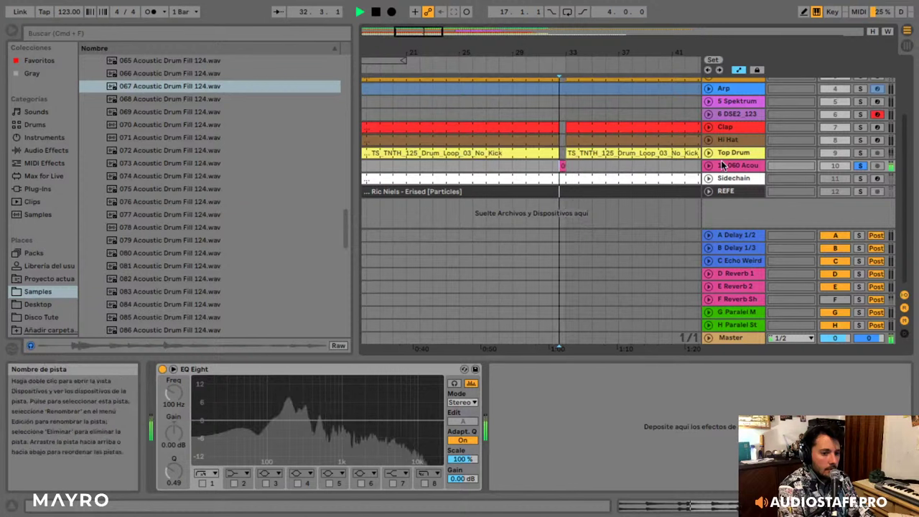
{"action": "key", "text": "space"}
{"action": "left_click", "coordinate": [841, 300]}
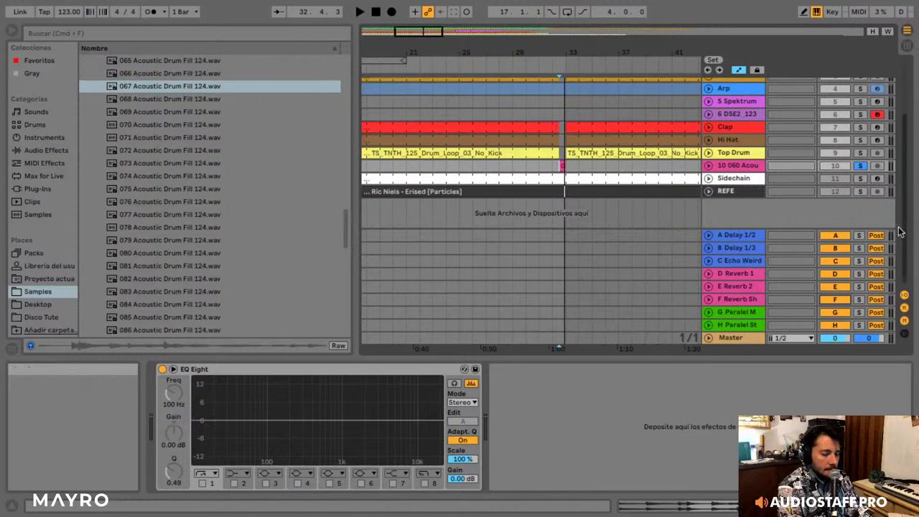
{"action": "left_click", "coordinate": [528, 60]}
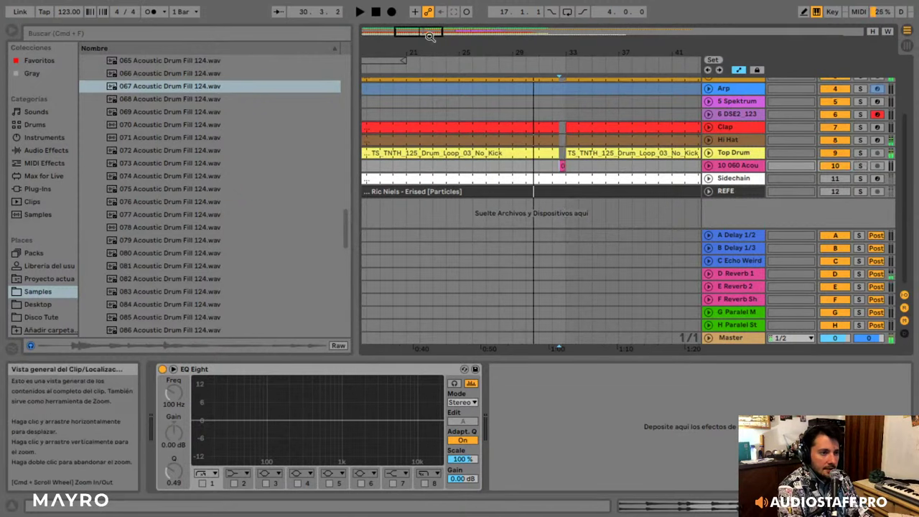
- Collapse the Samples Only Fills folder and browse to Reverse Cymbals_FRK inside Samples Fx, Freaky Loops - 047 Ultimate Fills & Drops 3 (WAV)
{"action": "left_click_drag", "start_coordinate": [431, 33], "coordinate": [438, 33]}
{"action": "left_click", "coordinate": [158, 218]}
{"action": "key", "text": "Left"}
{"action": "key", "text": "Left"}
{"action": "key", "text": "Left"}
{"action": "key", "text": "Left"}
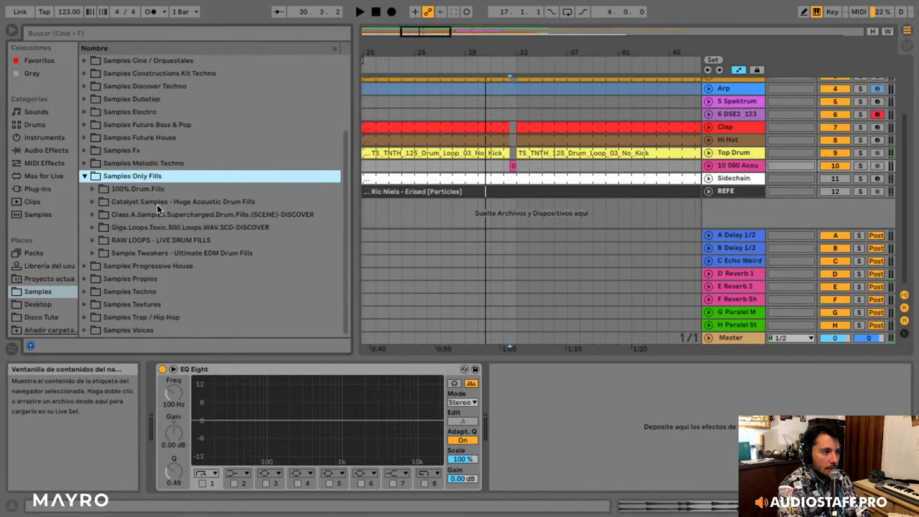
{"action": "key", "text": "Up"}
{"action": "key", "text": "Up"}
{"action": "key", "text": "Right"}
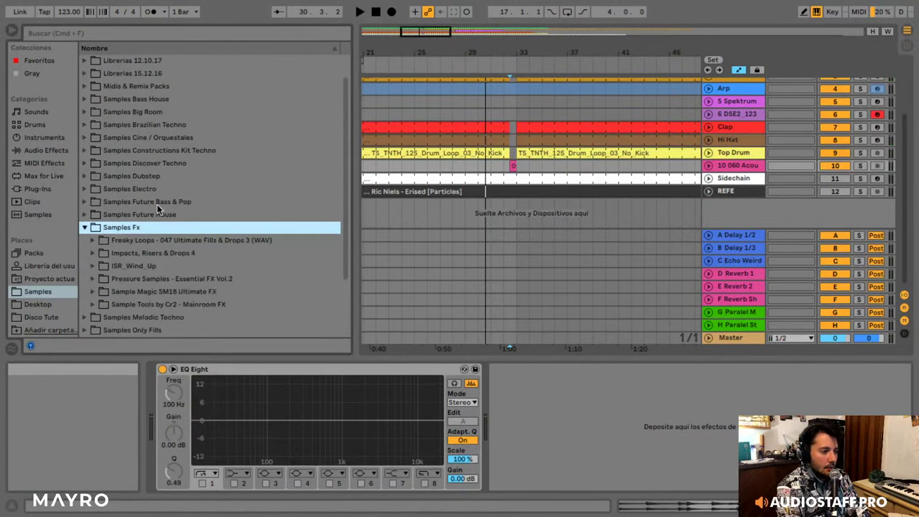
{"action": "key", "text": "Down"}
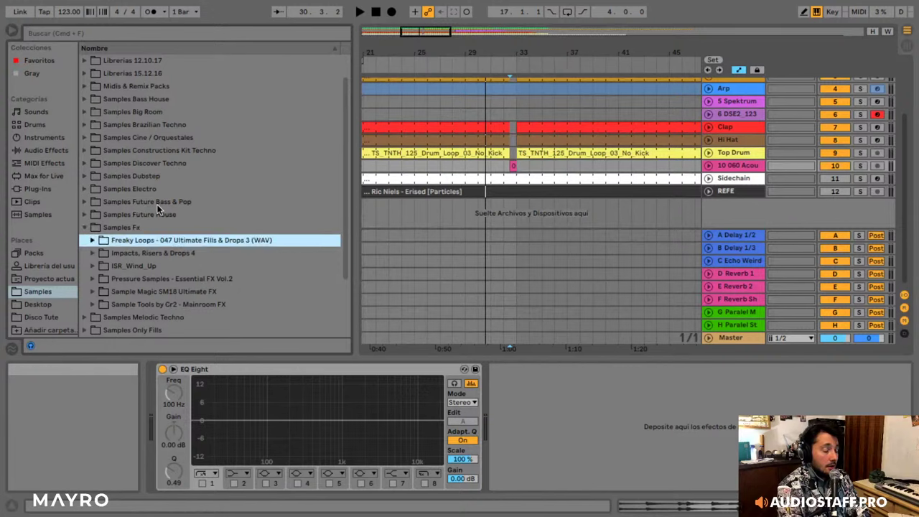
{"action": "key", "text": "Right"}
{"action": "scroll", "coordinate": [215, 220], "scroll_direction": "down", "scroll_amount": 5}
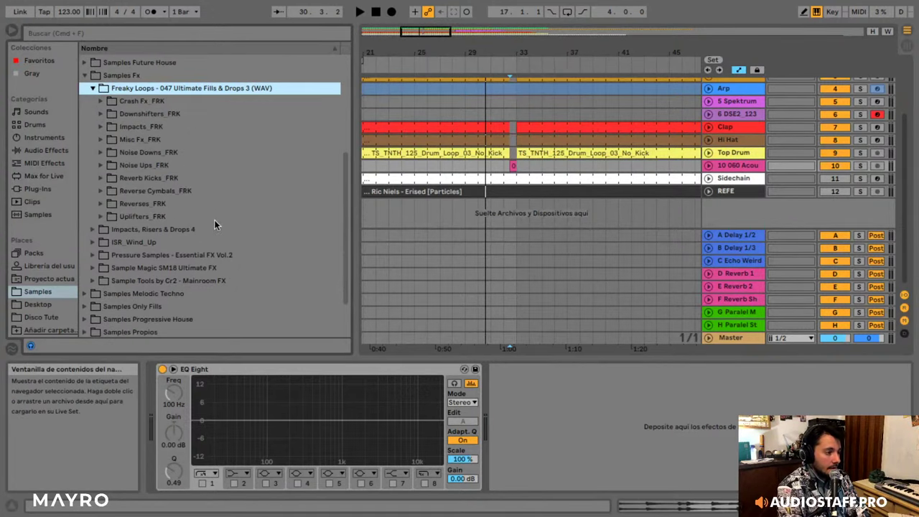
{"action": "left_click", "coordinate": [184, 192]}
- Insert an audio track below the drum fill track and place UFD4_Rev Cymbal_29_FRK.wav on it from bar 32 to 33
{"action": "right_click", "coordinate": [751, 166]}
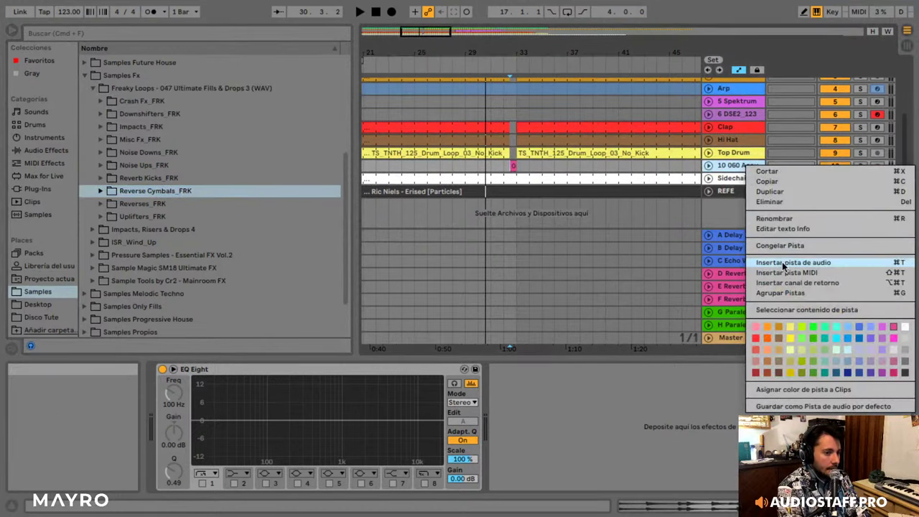
{"action": "double_click", "coordinate": [167, 194]}
{"action": "scroll", "coordinate": [169, 193], "scroll_direction": "down", "scroll_amount": 12}
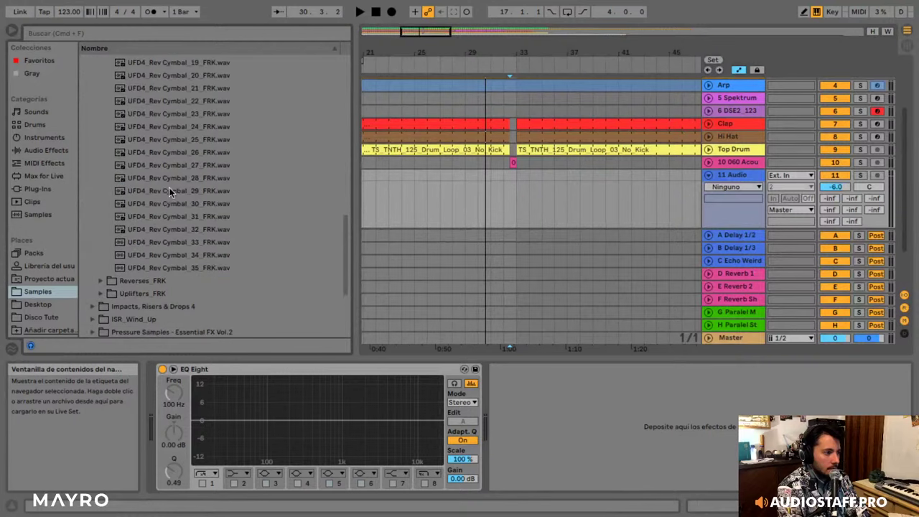
{"action": "left_click", "coordinate": [158, 193]}
{"action": "left_click_drag", "start_coordinate": [501, 204], "coordinate": [503, 203]}
- Set the reverse cymbal track's volume to -7.4 dB and D-Reverb 1 send to -9.4 dB, and enable filter 1 in its EQ Eight
{"action": "key", "text": "space"}
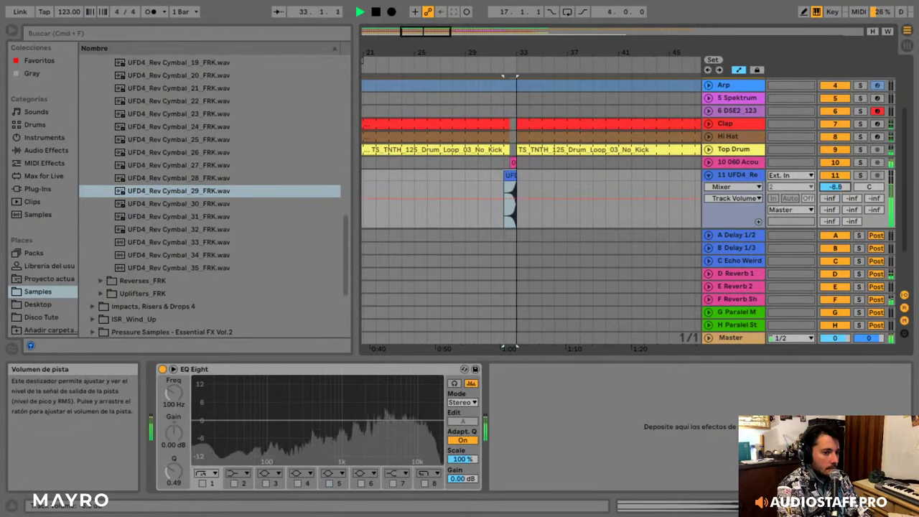
{"action": "left_click_drag", "start_coordinate": [830, 210], "coordinate": [830, 129]}
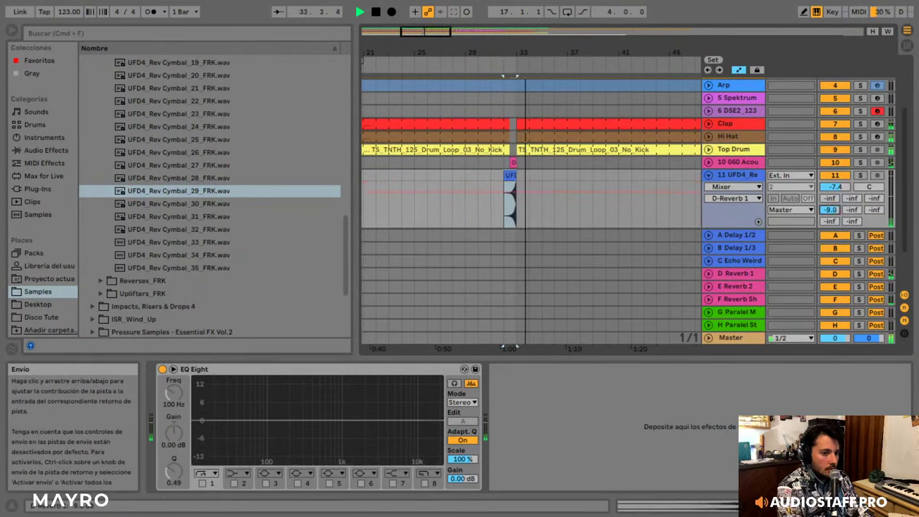
{"action": "left_click", "coordinate": [202, 484]}
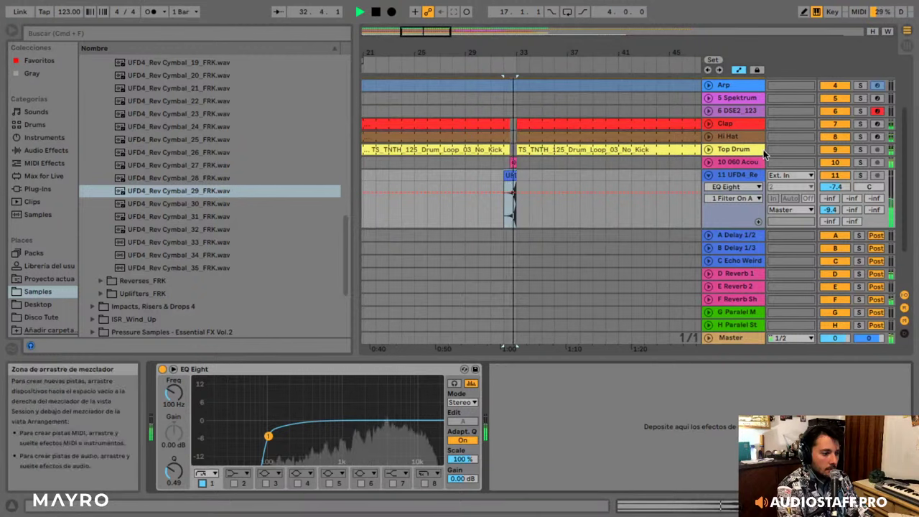
- Move the reverse cymbal clip half a bar earlier so it ends where the drum fill starts
{"action": "left_click_drag", "start_coordinate": [427, 31], "coordinate": [421, 64]}
{"action": "left_click_drag", "start_coordinate": [591, 174], "coordinate": [565, 175]}
- Collapse Reverse Cymbals_FRK and the enclosing Freaky Loops - 047 Ultimate Fills & Drops 3 (WAV) folder
{"action": "left_click", "coordinate": [195, 165]}
{"action": "key", "text": "Left"}
{"action": "key", "text": "Left"}
{"action": "key", "text": "Left"}
{"action": "key", "text": "Left"}
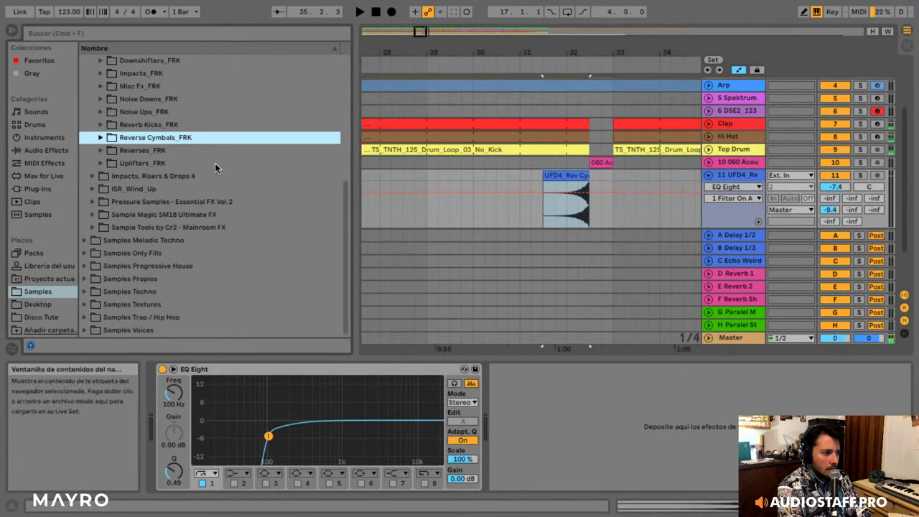
- Browse to the ufx_lft samples in risers & lifters inside Sample Magic SM18 Ultimate FX
{"action": "left_click", "coordinate": [200, 201]}
{"action": "key", "text": "Down"}
{"action": "key", "text": "Right"}
{"action": "key", "text": "Down"}
{"action": "key", "text": "Down"}
{"action": "key", "text": "Down"}
{"action": "key", "text": "Down"}
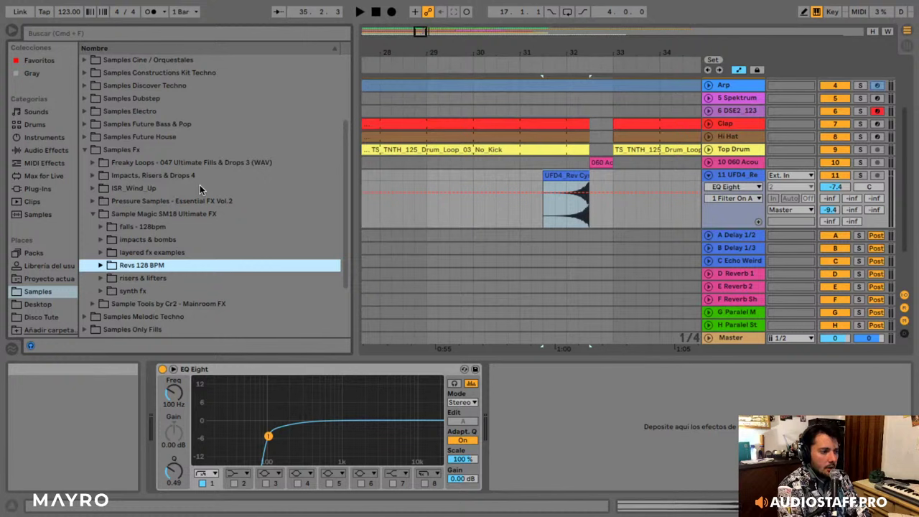
{"action": "key", "text": "Down"}
{"action": "key", "text": "Right"}
{"action": "key", "text": "Down"}
{"action": "key", "text": "Right"}
- Replace the reverse cymbal clip with ufx_lft2_125_wind_02.wav from bar 30.3 to 32.3, and fold its track and the Kick track
{"action": "scroll", "coordinate": [200, 188], "scroll_direction": "down", "scroll_amount": 12}
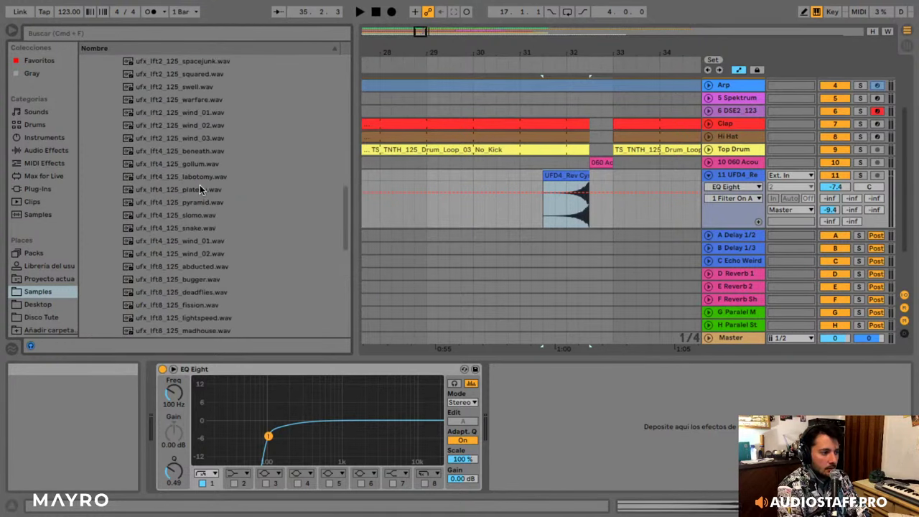
{"action": "left_click_drag", "start_coordinate": [189, 127], "coordinate": [502, 189]}
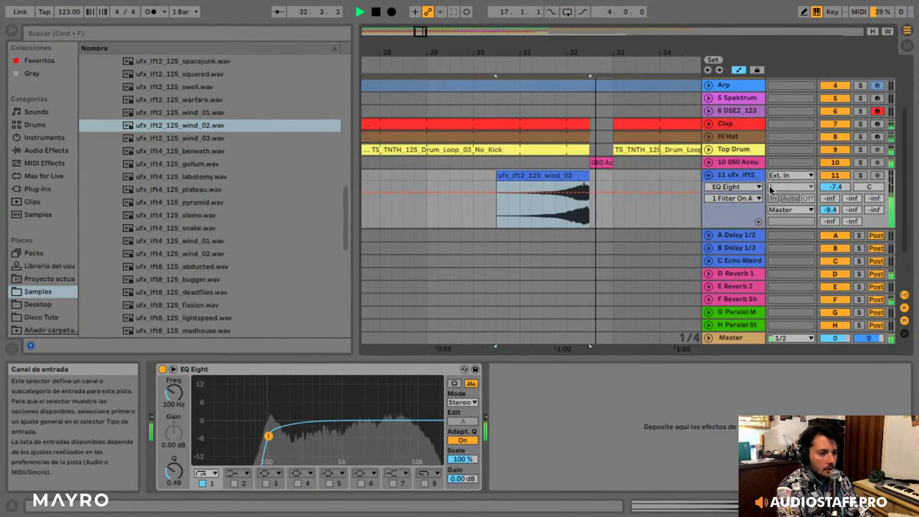
{"action": "left_click_drag", "start_coordinate": [420, 32], "coordinate": [437, 11]}
{"action": "left_click", "coordinate": [709, 175]}
{"action": "scroll", "coordinate": [586, 166], "scroll_direction": "up", "scroll_amount": 5}
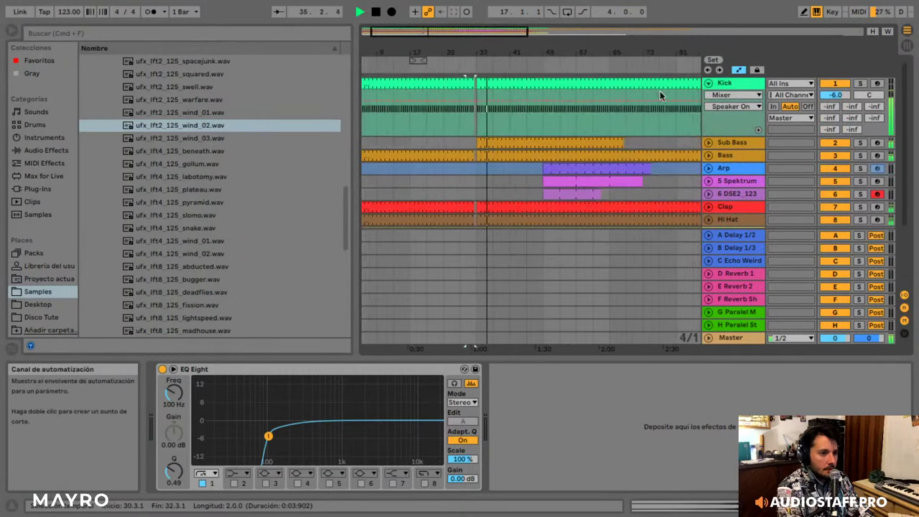
{"action": "left_click", "coordinate": [710, 84]}
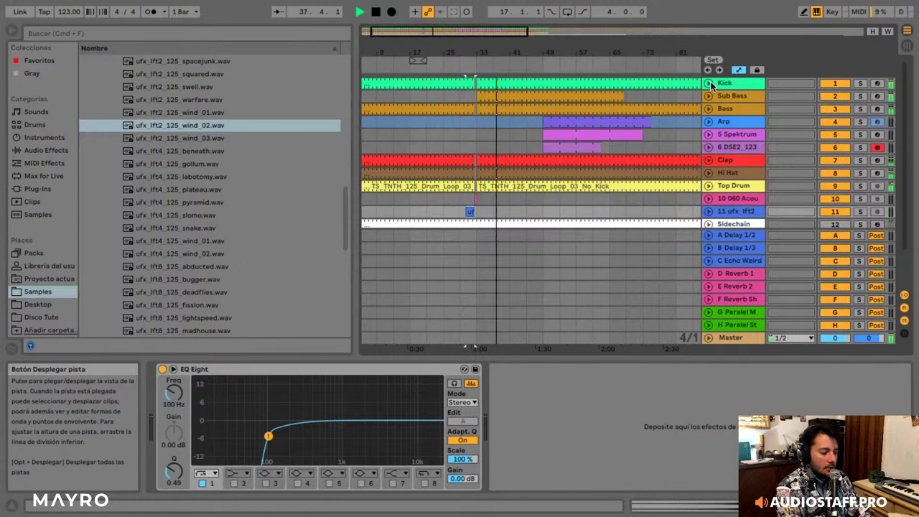
- Move the Spektrum and DSE2_123 clips so that both start at about bar 69
{"action": "left_click", "coordinate": [635, 135]}
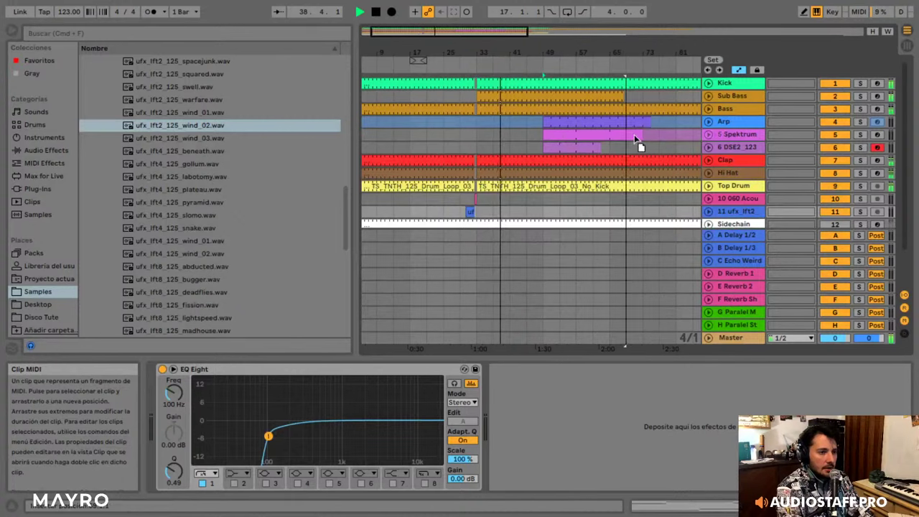
{"action": "left_click_drag", "start_coordinate": [634, 135], "coordinate": [634, 135]}
{"action": "left_click_drag", "start_coordinate": [565, 145], "coordinate": [651, 148]}
- Flatten the frozen Arp track to audio
{"action": "left_click", "coordinate": [568, 123]}
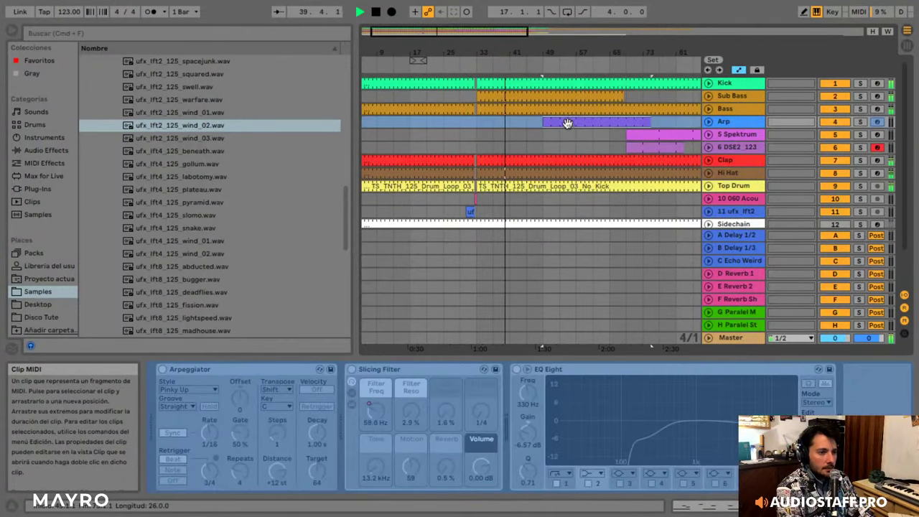
{"action": "right_click", "coordinate": [735, 122]}
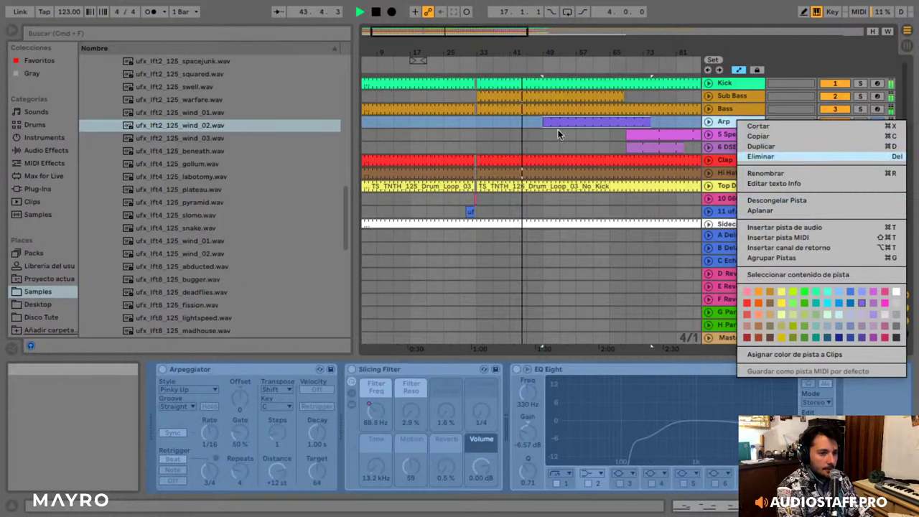
{"action": "left_click", "coordinate": [732, 127]}
{"action": "right_click", "coordinate": [731, 127]}
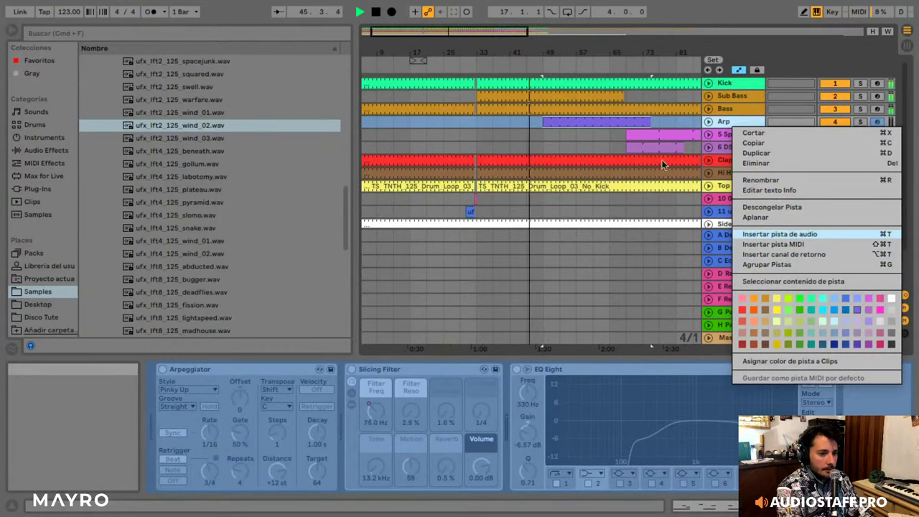
{"action": "key", "text": "Return"}
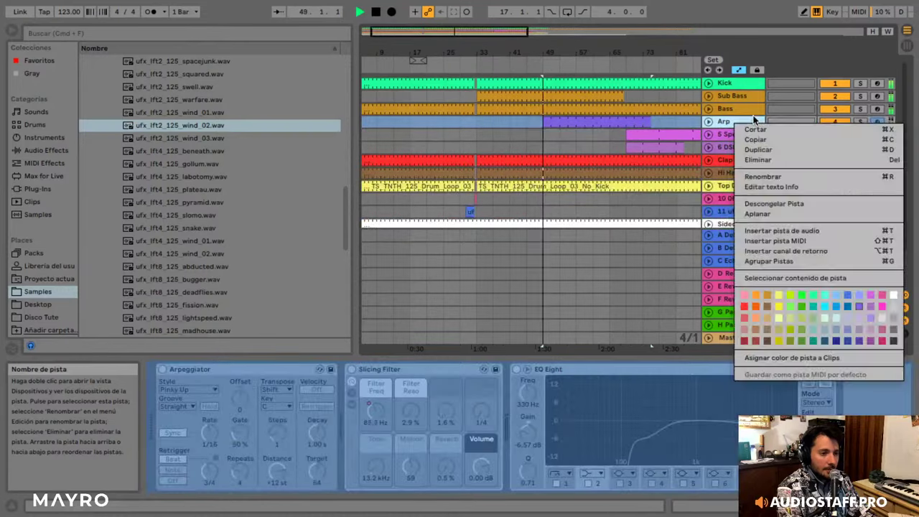
{"action": "left_click", "coordinate": [587, 116]}
{"action": "right_click", "coordinate": [724, 122]}
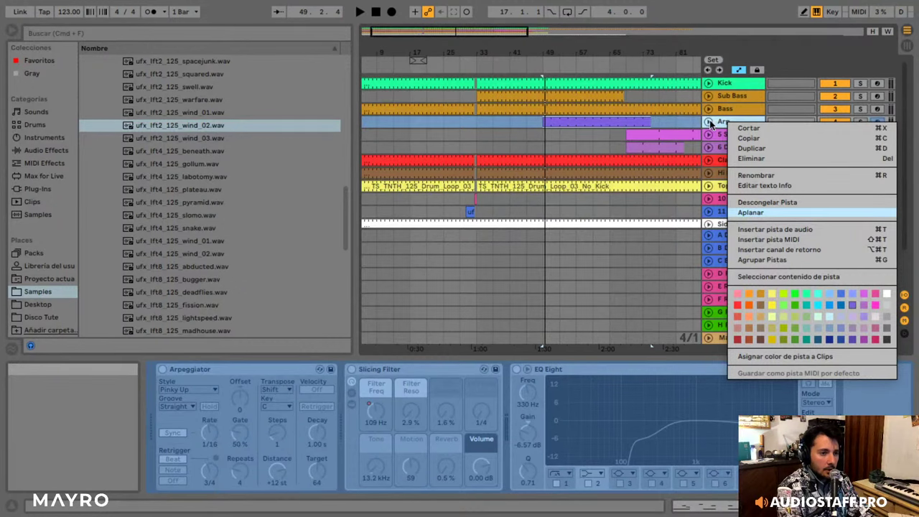
{"action": "left_click", "coordinate": [750, 213]}
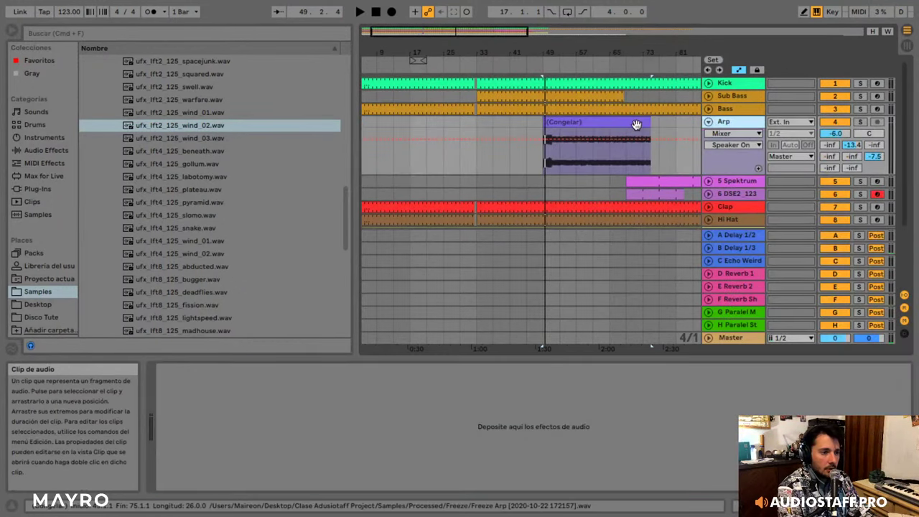
- Turn on looping for the flattened Arp clip and shift its loop region forward along the sample
{"action": "double_click", "coordinate": [636, 125]}
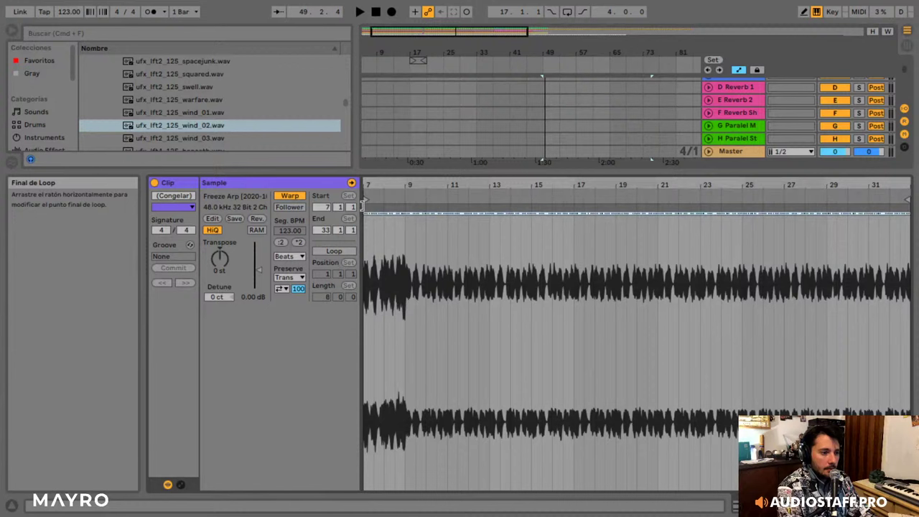
{"action": "left_click", "coordinate": [327, 251]}
{"action": "key", "text": "space"}
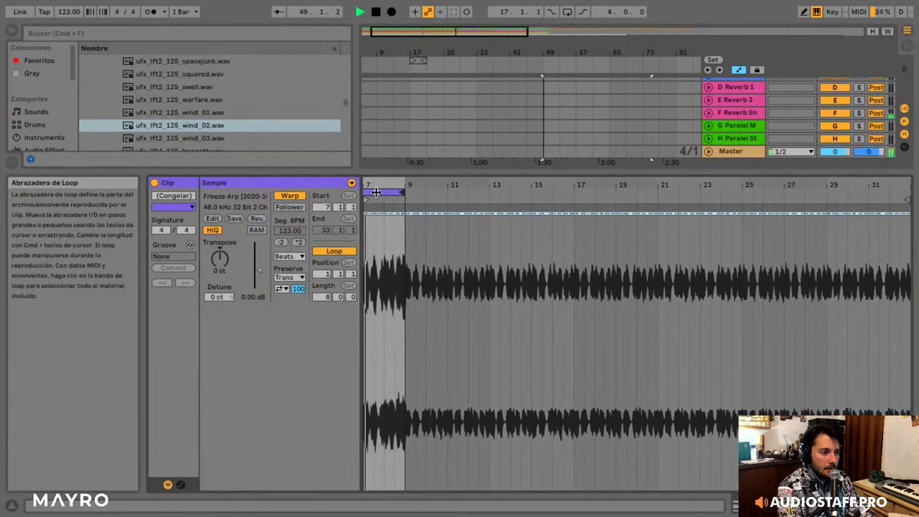
{"action": "left_click_drag", "start_coordinate": [368, 194], "coordinate": [434, 196]}
{"action": "left_click", "coordinate": [855, 506]}
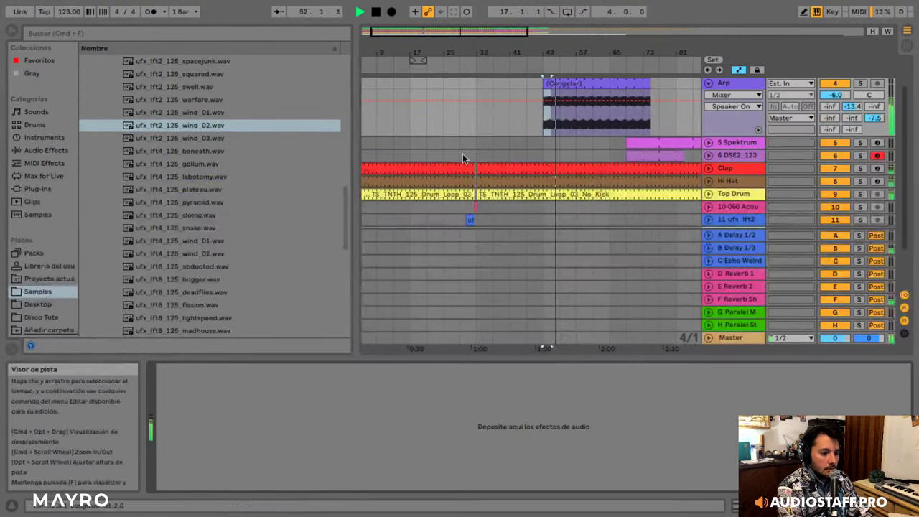
- Add an Auto Filter to the Arp track and lower its cutoff frequency to just under 800 Hz
{"action": "left_click", "coordinate": [45, 150]}
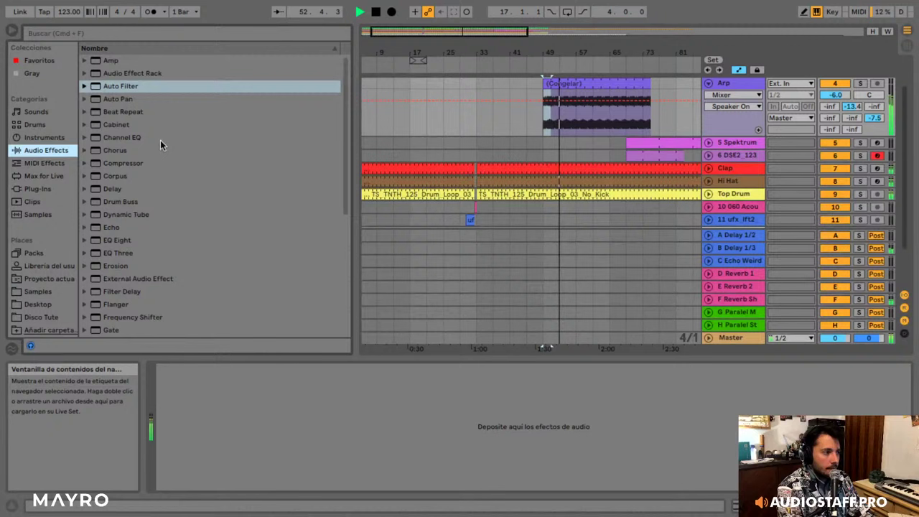
{"action": "left_click", "coordinate": [156, 90]}
{"action": "left_click_drag", "start_coordinate": [571, 404], "coordinate": [562, 414]}
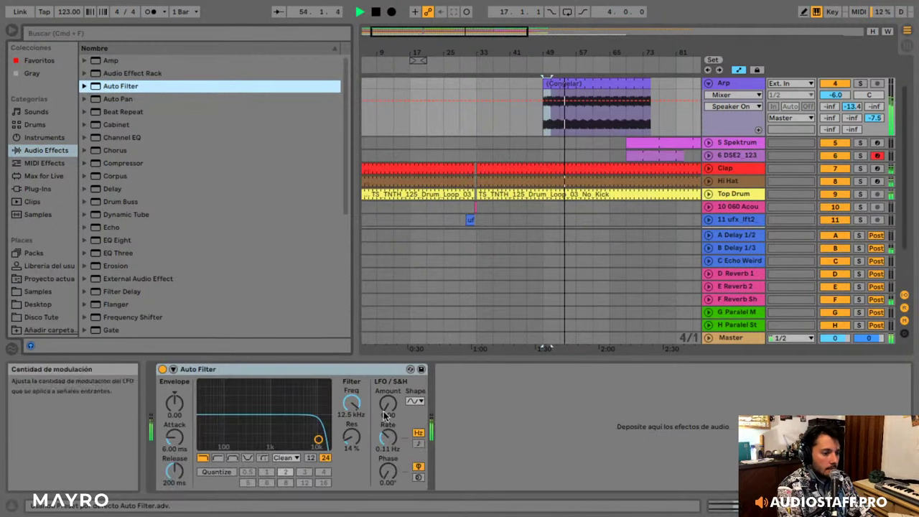
{"action": "left_click", "coordinate": [272, 439]}
- Show the Arp filter's frequency automation and draw a rising ramp from bar 49 to about bar 69
{"action": "right_click", "coordinate": [351, 411]}
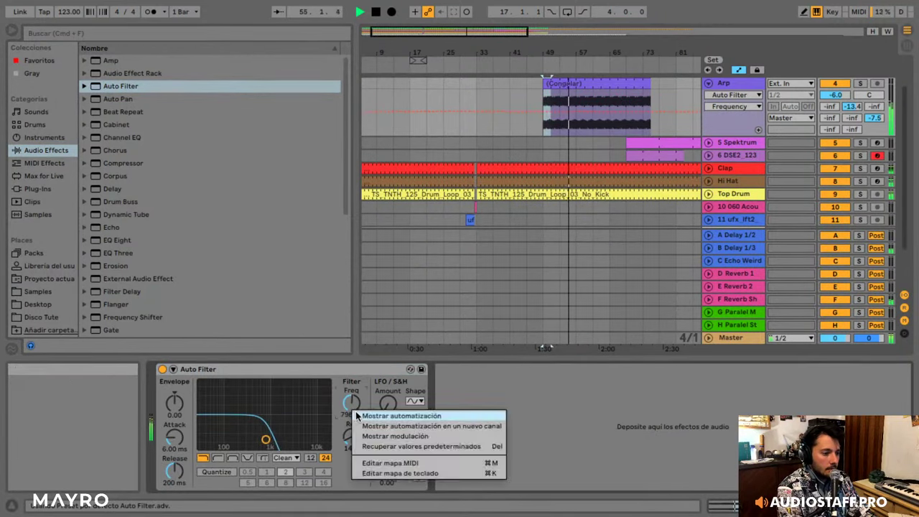
{"action": "left_click", "coordinate": [358, 416]}
{"action": "left_click_drag", "start_coordinate": [543, 112], "coordinate": [626, 104]}
{"action": "key", "text": "space"}
{"action": "left_click", "coordinate": [466, 31]}
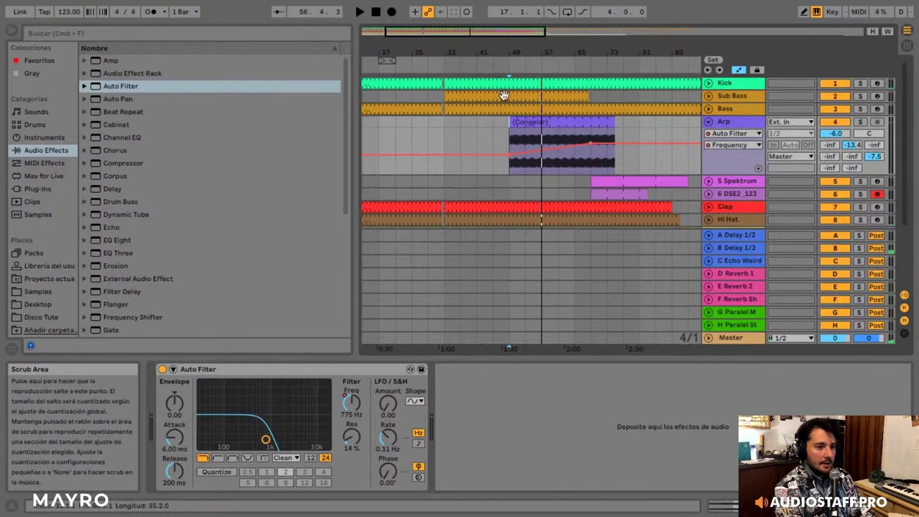
- Set the Arp track's volume to -8.0 dB and move the end of its filter frequency ramp to bar 65
{"action": "left_click_drag", "start_coordinate": [836, 133], "coordinate": [836, 137]}
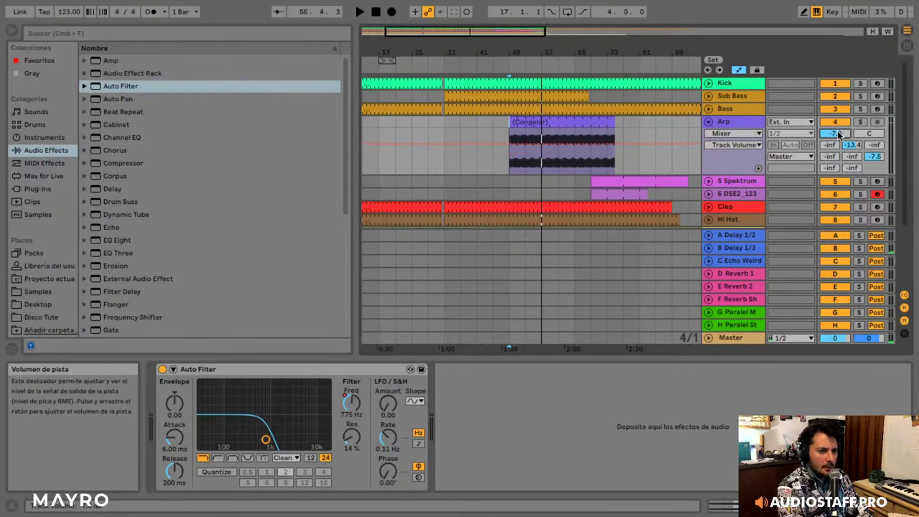
{"action": "left_click", "coordinate": [347, 402]}
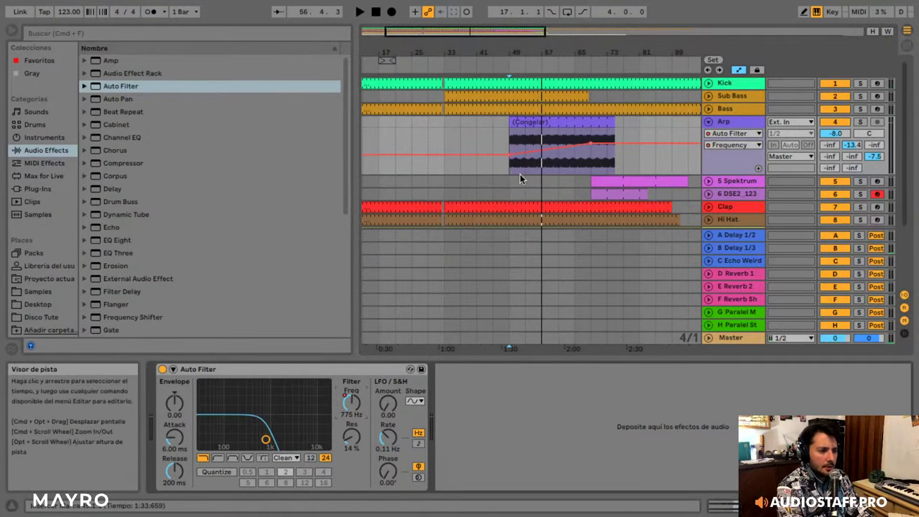
{"action": "left_click", "coordinate": [518, 122]}
{"action": "key", "text": "space"}
{"action": "left_click", "coordinate": [578, 163]}
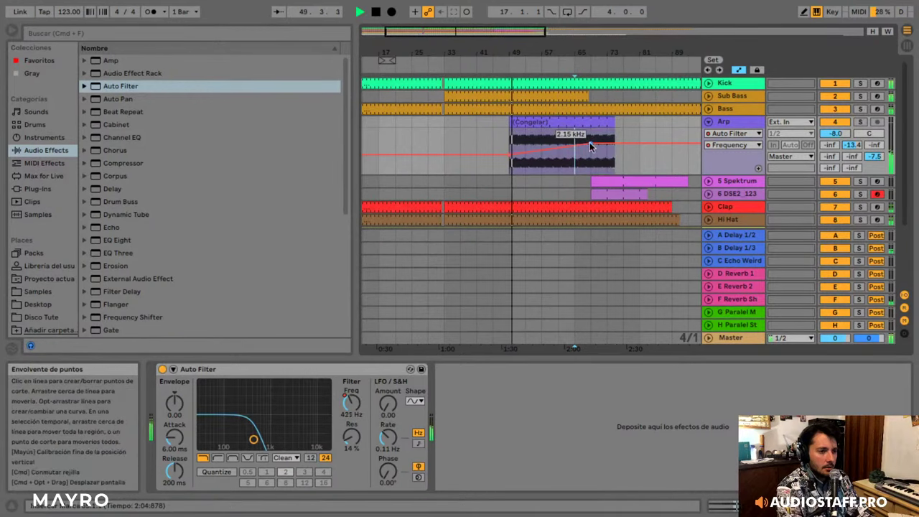
{"action": "left_click_drag", "start_coordinate": [591, 144], "coordinate": [576, 144]}
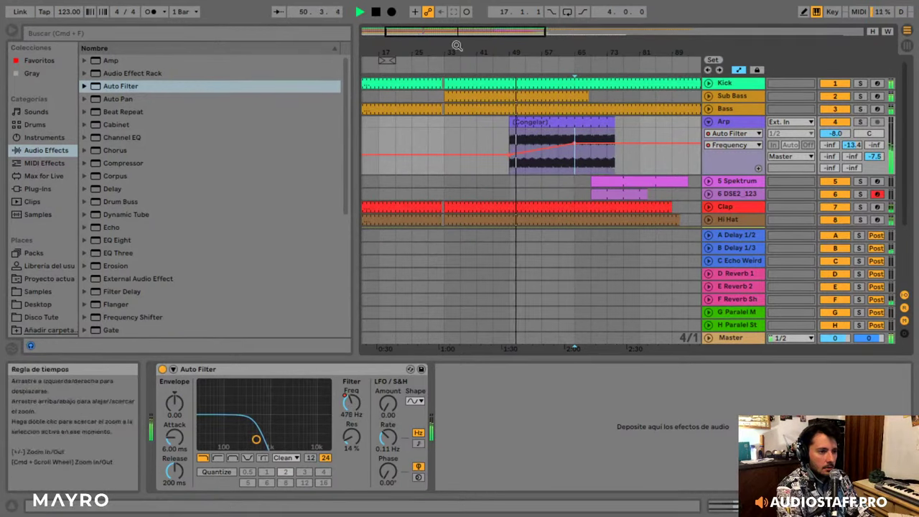
- Move the DSE2_123 clip out of the way to about bar 101
{"action": "left_click_drag", "start_coordinate": [467, 31], "coordinate": [509, 26]}
{"action": "scroll", "coordinate": [586, 147], "scroll_direction": "down", "scroll_amount": 3}
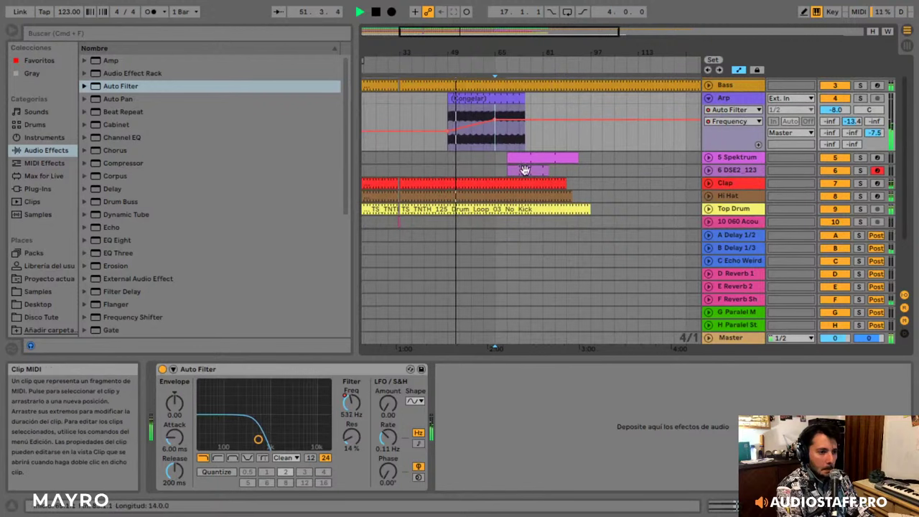
{"action": "left_click_drag", "start_coordinate": [526, 169], "coordinate": [619, 171]}
- Extend the Arp clip to bar 89 and raise the end point of its filter ramp to 2.62 kHz
{"action": "left_click_drag", "start_coordinate": [524, 99], "coordinate": [566, 100]}
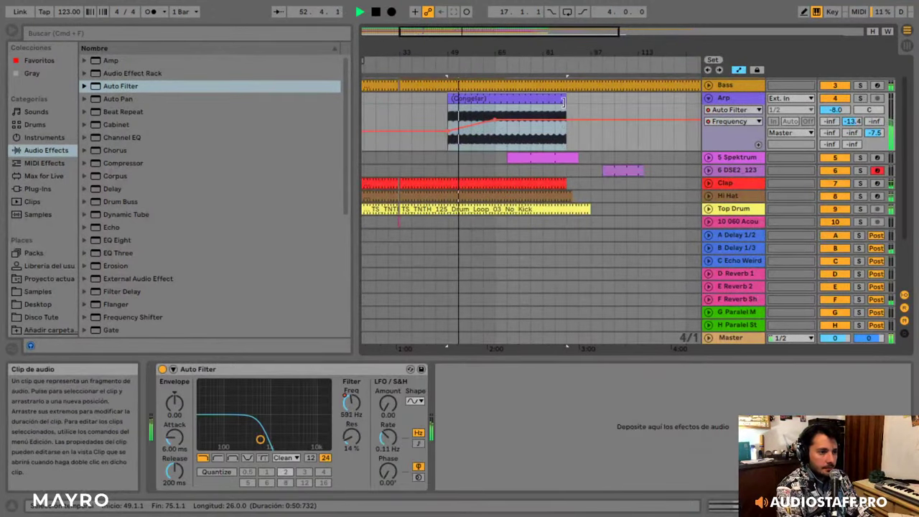
{"action": "left_click_drag", "start_coordinate": [494, 120], "coordinate": [495, 118]}
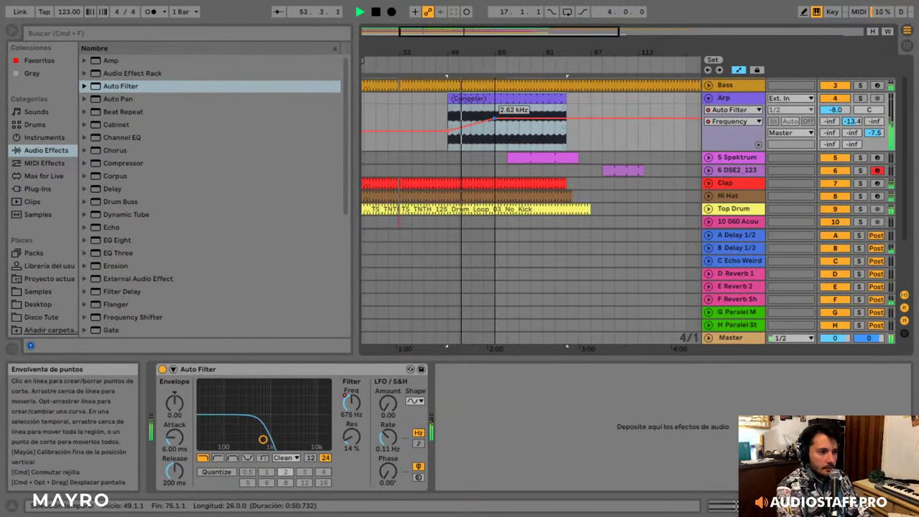
- Move the Spektrum clip to about bar 105, place a copy from bar 65 to 89, and play from there
{"action": "left_click", "coordinate": [541, 156]}
{"action": "left_click_drag", "start_coordinate": [541, 157], "coordinate": [649, 156]}
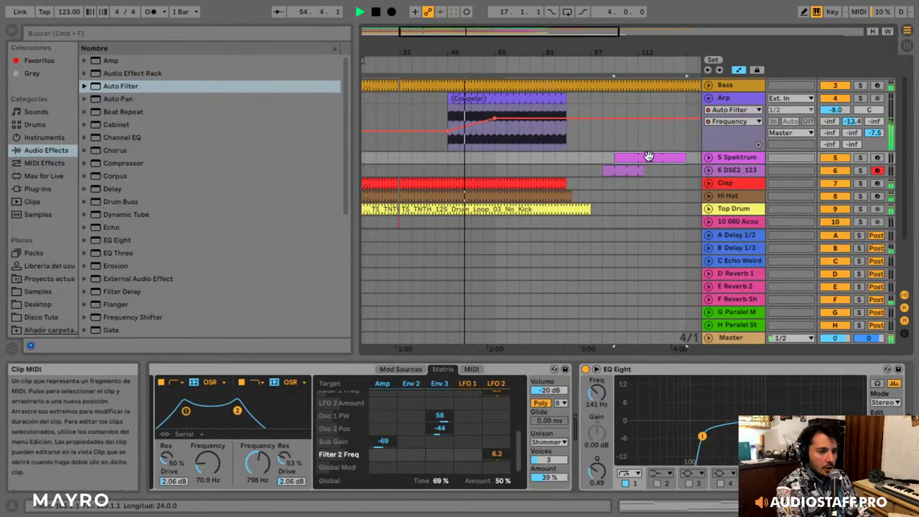
{"action": "mouse_move", "coordinate": [564, 161]}
{"action": "left_mouse_down"}
{"action": "mouse_move", "coordinate": [514, 161]}
{"action": "mouse_move", "coordinate": [575, 147]}
{"action": "left_mouse_up"}
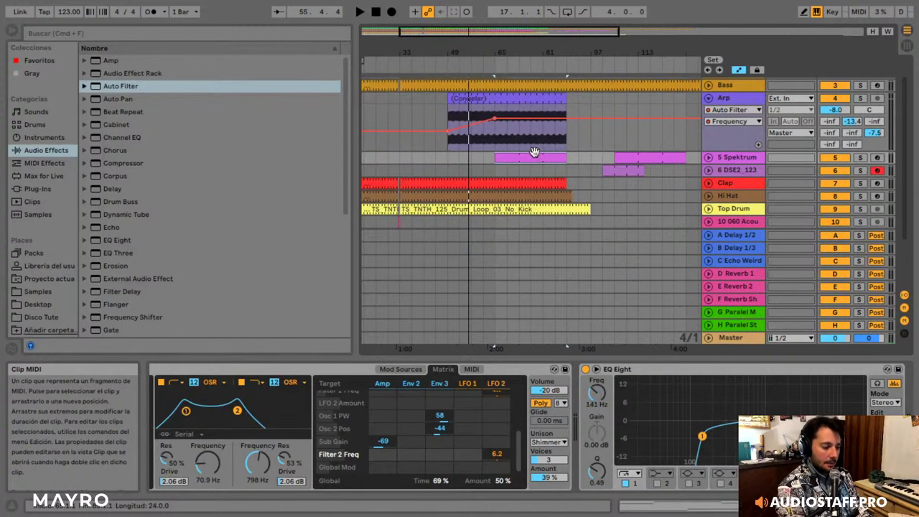
{"action": "key", "text": "space"}
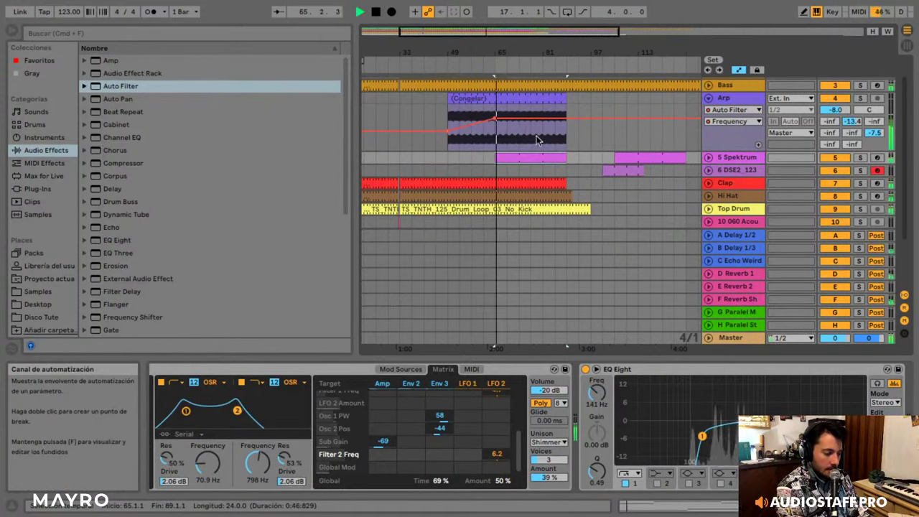
- Shorten the loop of the Spektrum clip at bar 65 to its first two bars and recolour the clip a darker purple
{"action": "double_click", "coordinate": [526, 153]}
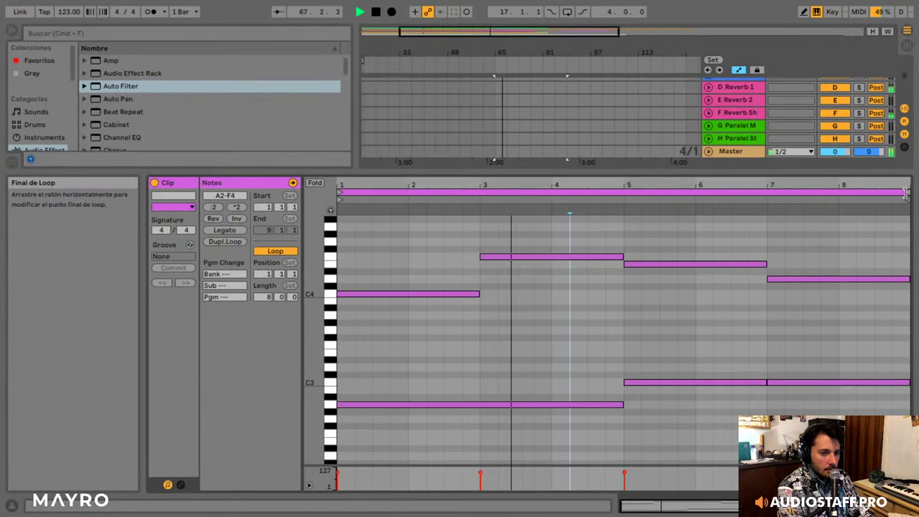
{"action": "left_click_drag", "start_coordinate": [905, 192], "coordinate": [474, 192]}
{"action": "key", "text": "space"}
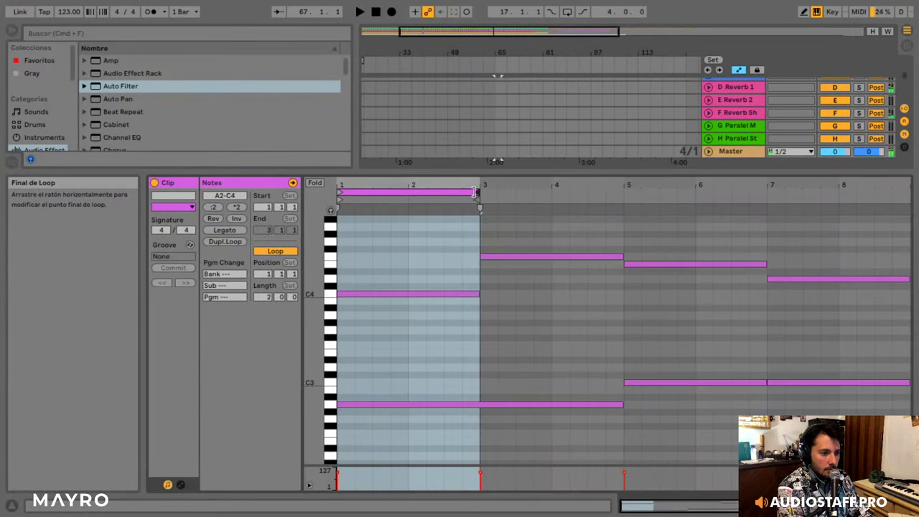
{"action": "key", "text": "shift+Tab"}
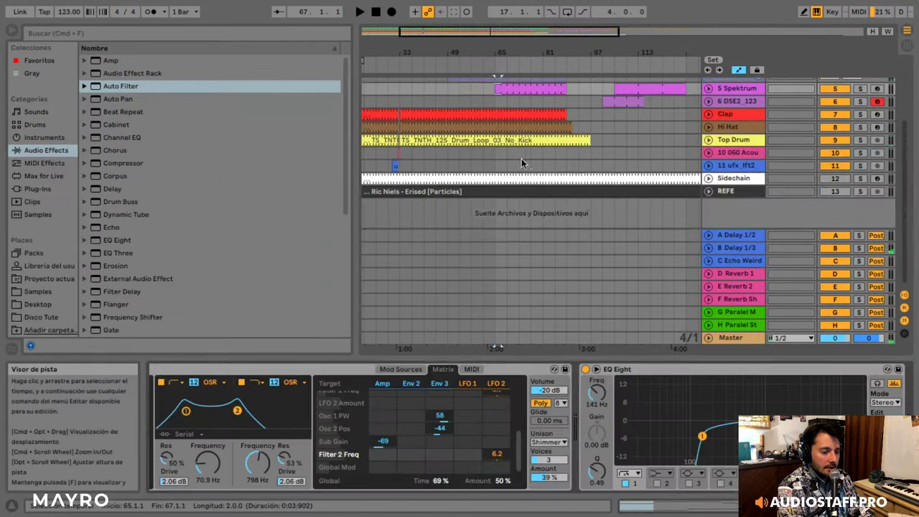
{"action": "right_click", "coordinate": [537, 126]}
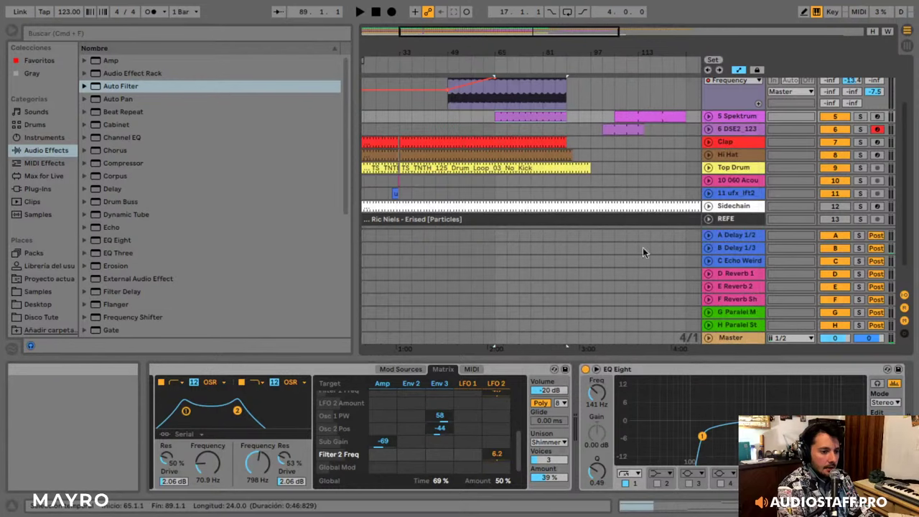
{"action": "left_click", "coordinate": [678, 335]}
{"action": "scroll", "coordinate": [581, 143], "scroll_direction": "up", "scroll_amount": 1}
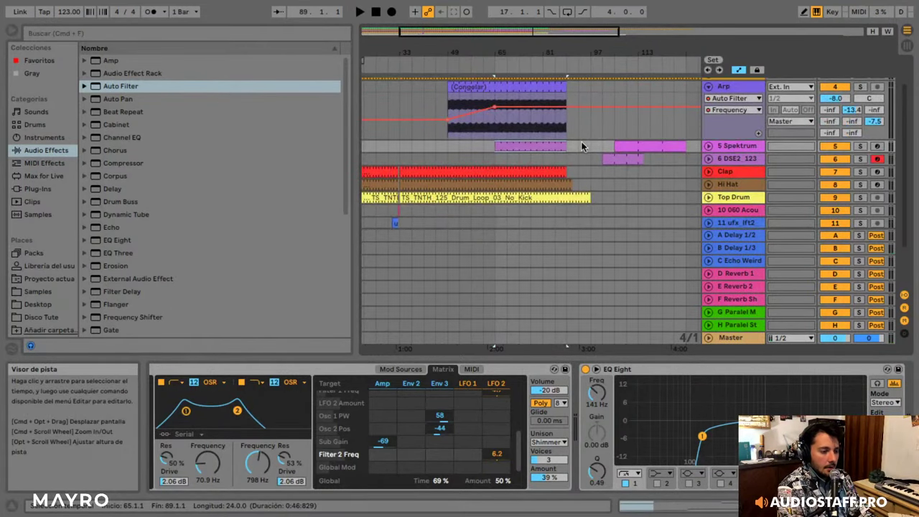
- Show the Spektrum Filter 2 Freq automation and draw a ramp rising from bar 65 to about bar 77 during playback
{"action": "scroll", "coordinate": [250, 467], "scroll_direction": "left", "scroll_amount": 1}
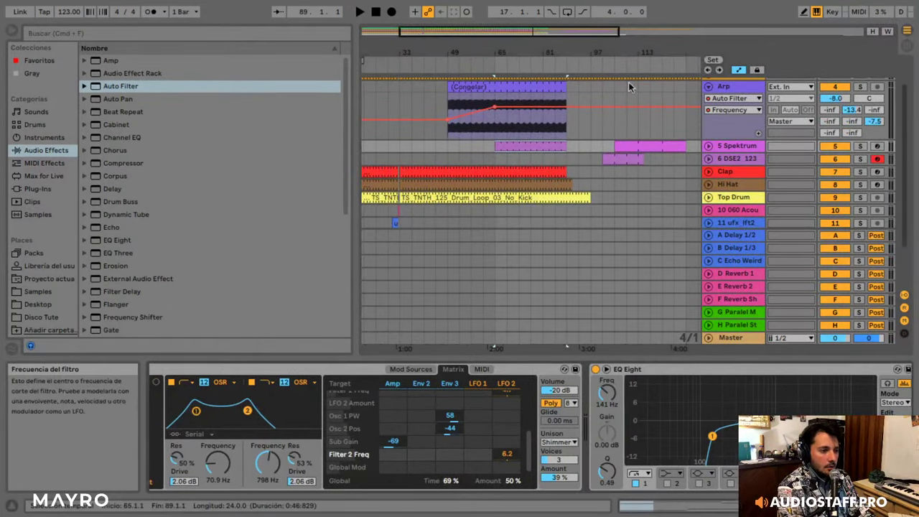
{"action": "right_click", "coordinate": [278, 465]}
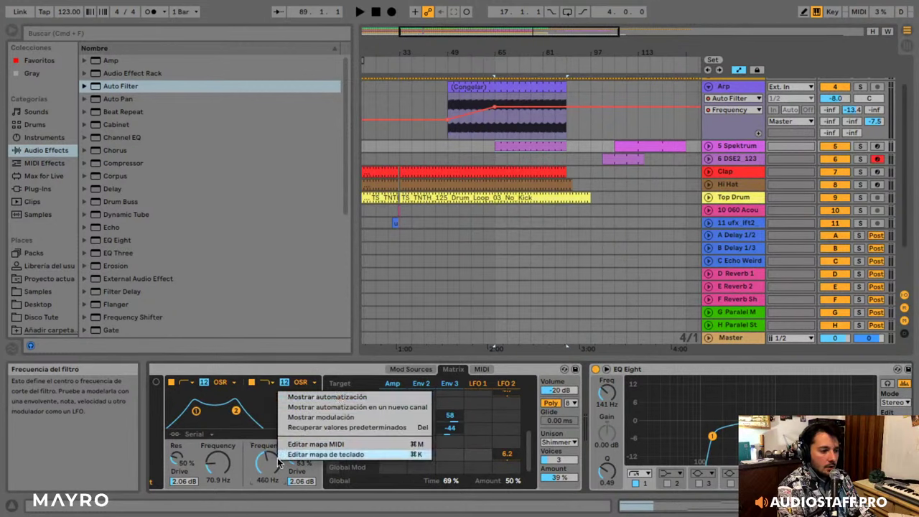
{"action": "left_click", "coordinate": [340, 399]}
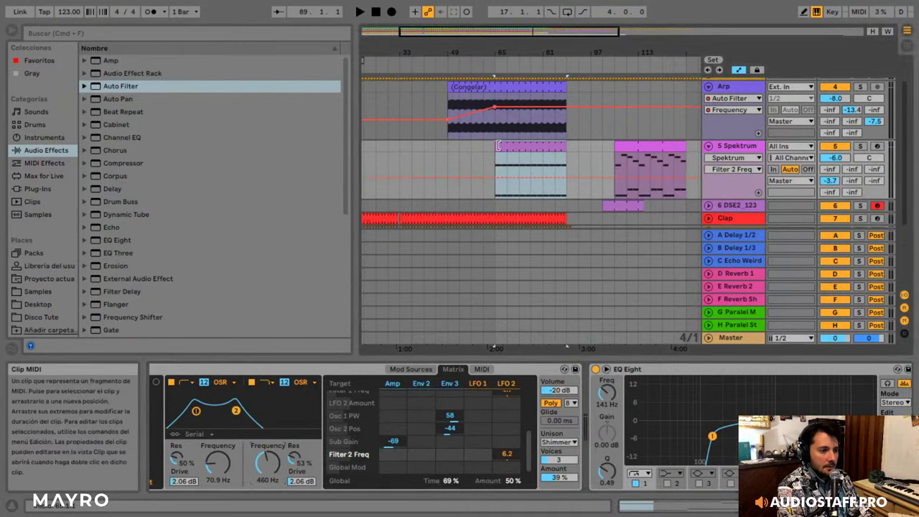
{"action": "key", "text": "space"}
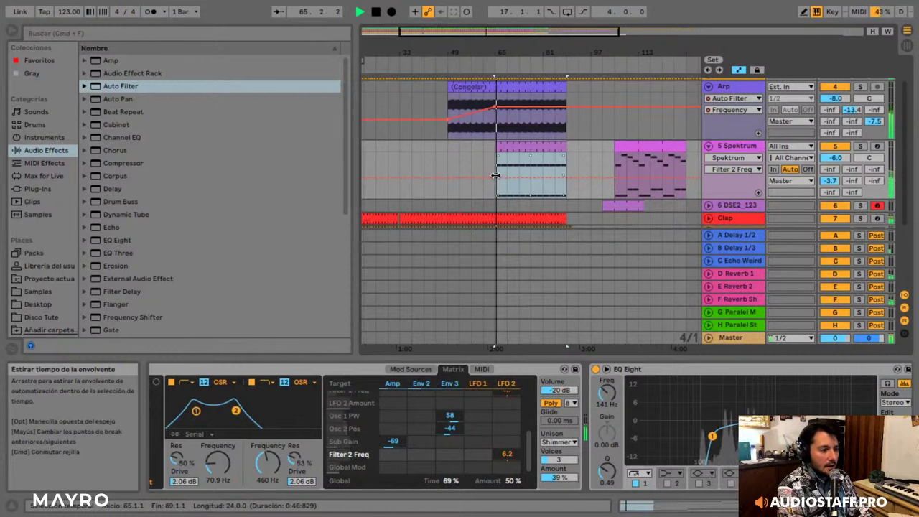
{"action": "left_click", "coordinate": [491, 175]}
{"action": "left_click_drag", "start_coordinate": [494, 181], "coordinate": [530, 170]}
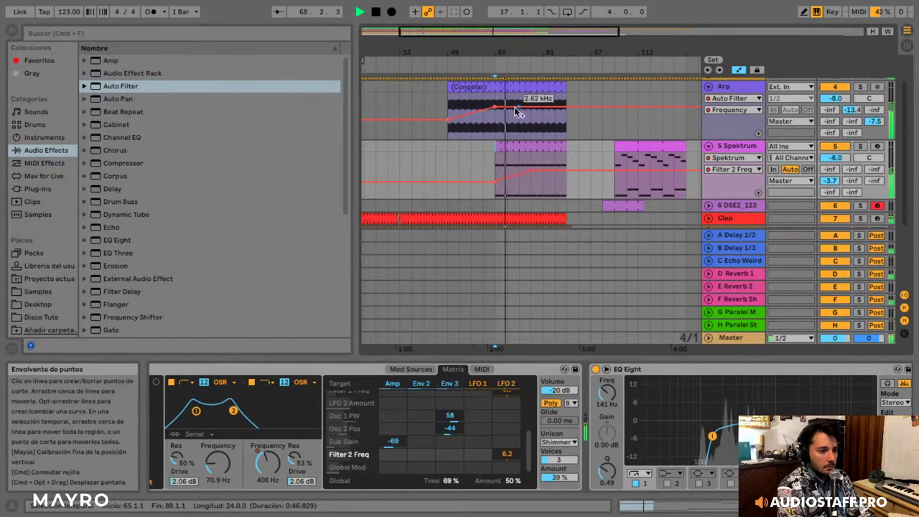
- Extend the Sub Bass clip to bar 113 and raise the end point of the Spektrum filter ramp to 2.96 kHz
{"action": "scroll", "coordinate": [523, 97], "scroll_direction": "up", "scroll_amount": 2}
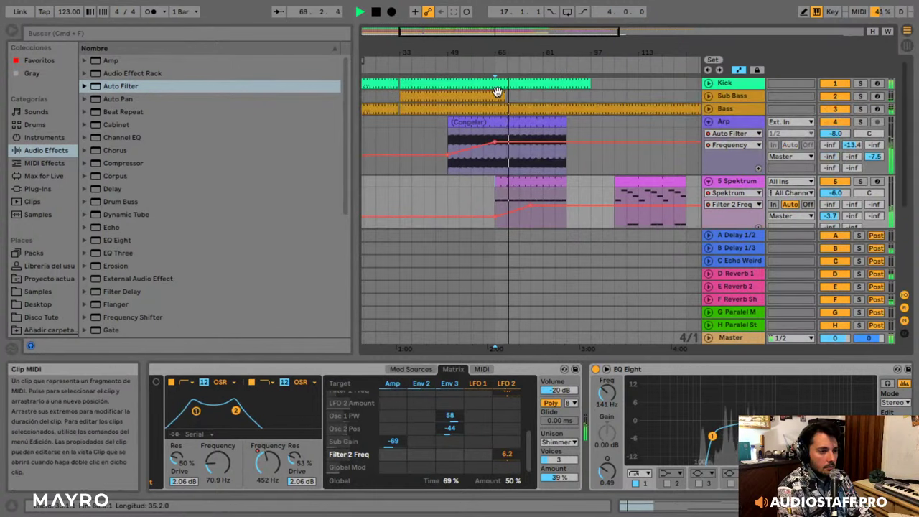
{"action": "left_click_drag", "start_coordinate": [505, 92], "coordinate": [640, 95]}
{"action": "scroll", "coordinate": [535, 165], "scroll_direction": "down", "scroll_amount": 4}
{"action": "scroll", "coordinate": [536, 161], "scroll_direction": "up", "scroll_amount": 2}
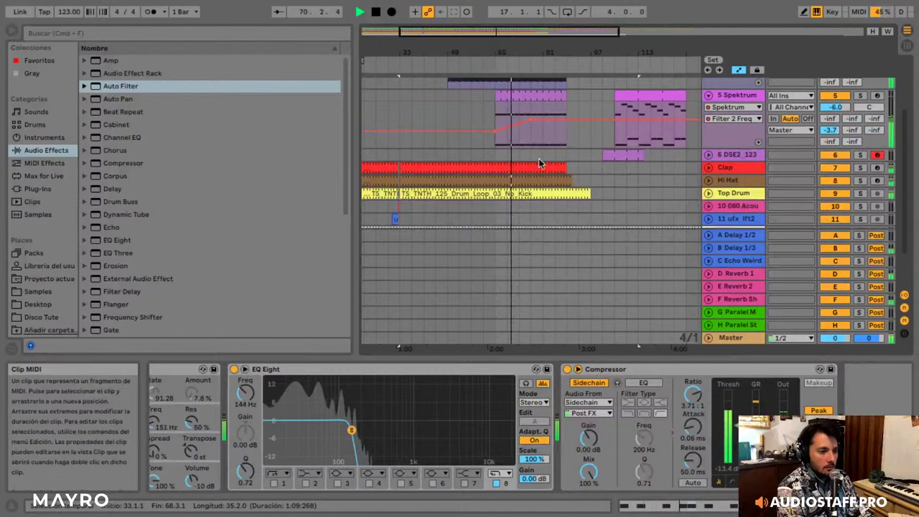
{"action": "left_click", "coordinate": [530, 155]}
{"action": "scroll", "coordinate": [531, 153], "scroll_direction": "up", "scroll_amount": 2}
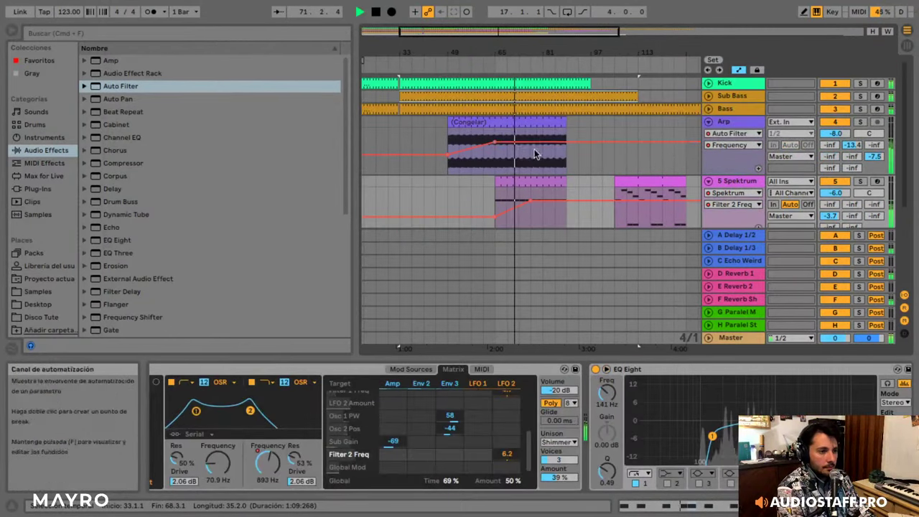
- Open the Arp clip, set its loop to two bars and shift the loop brace forward along the sample
{"action": "double_click", "coordinate": [516, 123]}
{"action": "left_click_drag", "start_coordinate": [530, 183], "coordinate": [536, 149]}
{"action": "left_click_drag", "start_coordinate": [566, 193], "coordinate": [425, 194]}
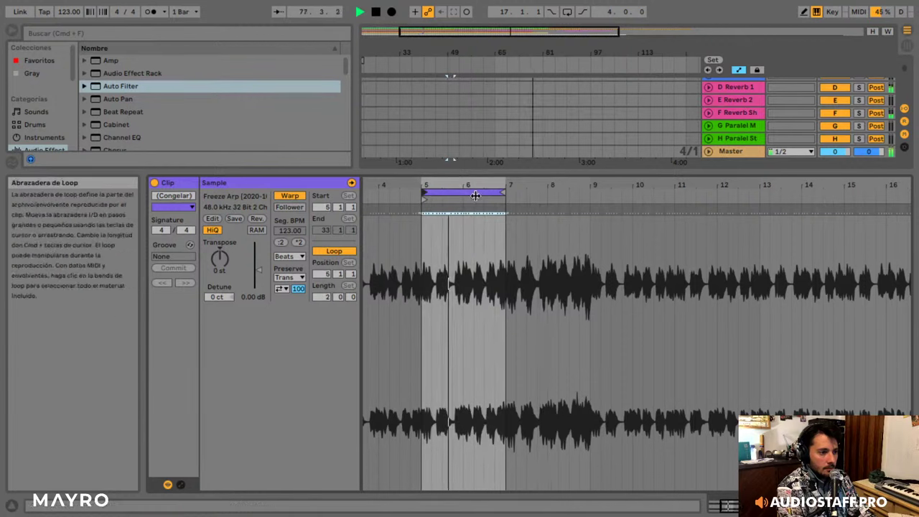
{"action": "left_click_drag", "start_coordinate": [476, 196], "coordinate": [539, 196]}
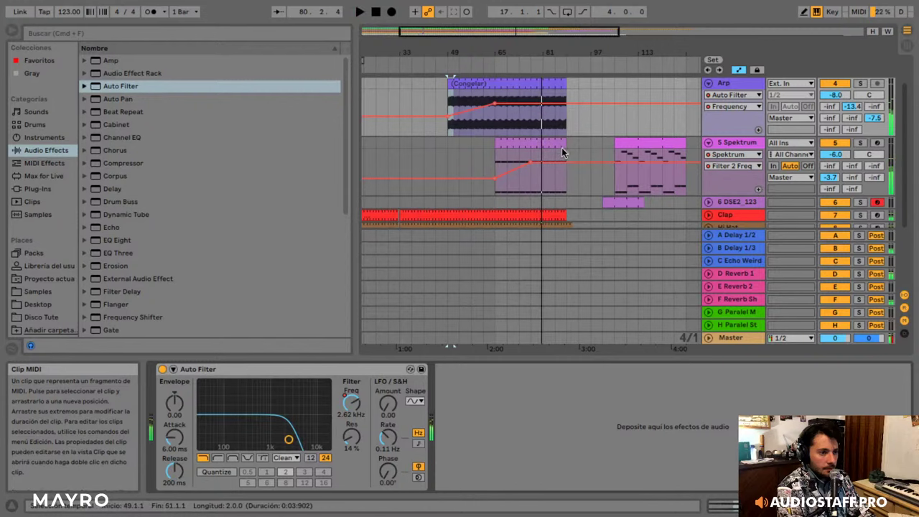
- Open the Spektrum clip at bar 65, lengthen its looped content, and play the passage from there
{"action": "key", "text": "space"}
{"action": "left_click", "coordinate": [500, 146]}
{"action": "left_click", "coordinate": [548, 139]}
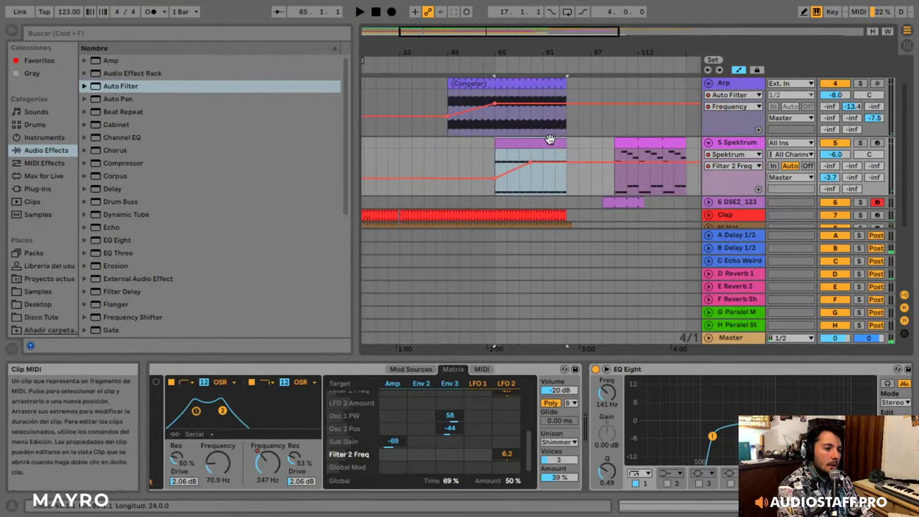
{"action": "double_click", "coordinate": [549, 138]}
{"action": "left_click_drag", "start_coordinate": [359, 260], "coordinate": [916, 249]}
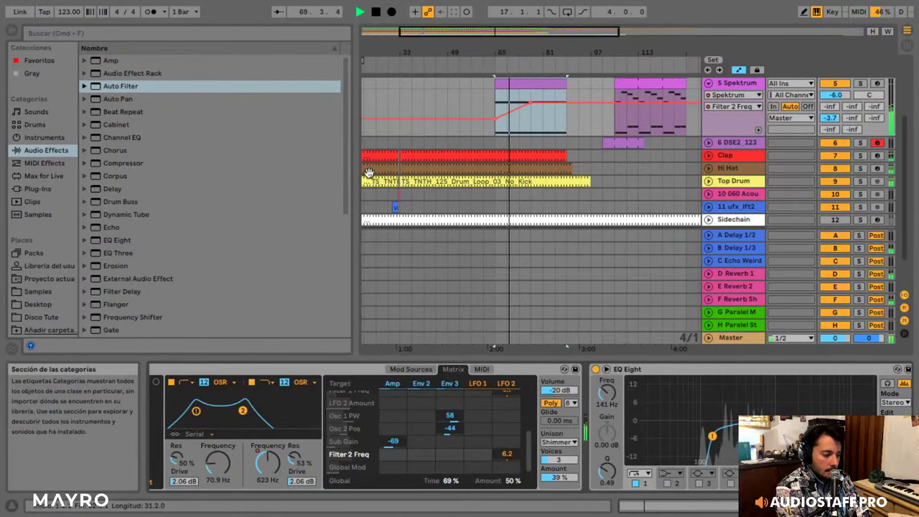
{"action": "scroll", "coordinate": [541, 104], "scroll_direction": "up", "scroll_amount": 3}
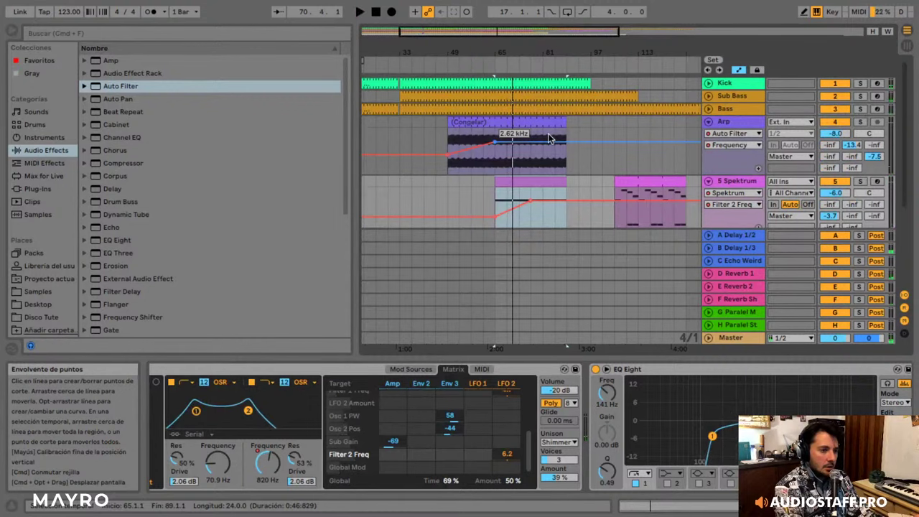
- Show the Kick's EQ Eight on/off automation and check the arrangement against the waveform of the REFE reference track
{"action": "left_click", "coordinate": [488, 76]}
{"action": "right_click", "coordinate": [583, 371]}
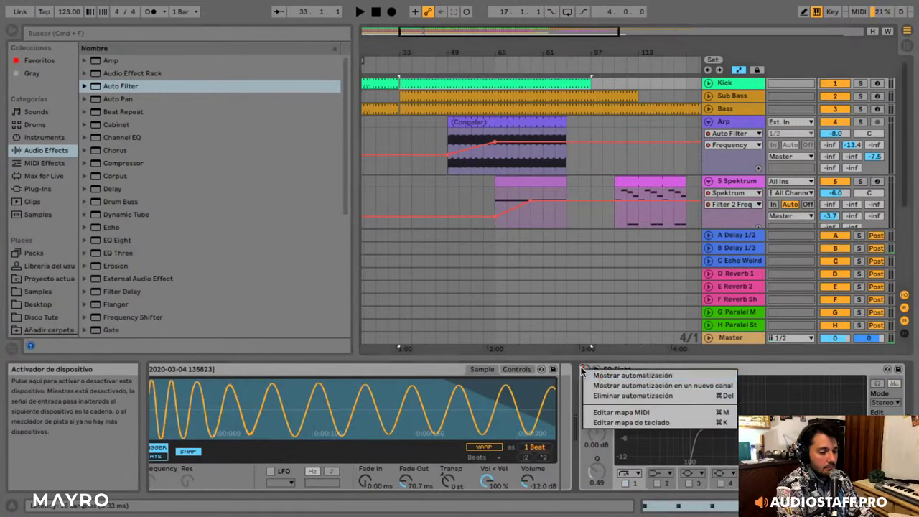
{"action": "left_click", "coordinate": [607, 375]}
{"action": "scroll", "coordinate": [563, 165], "scroll_direction": "down", "scroll_amount": 5}
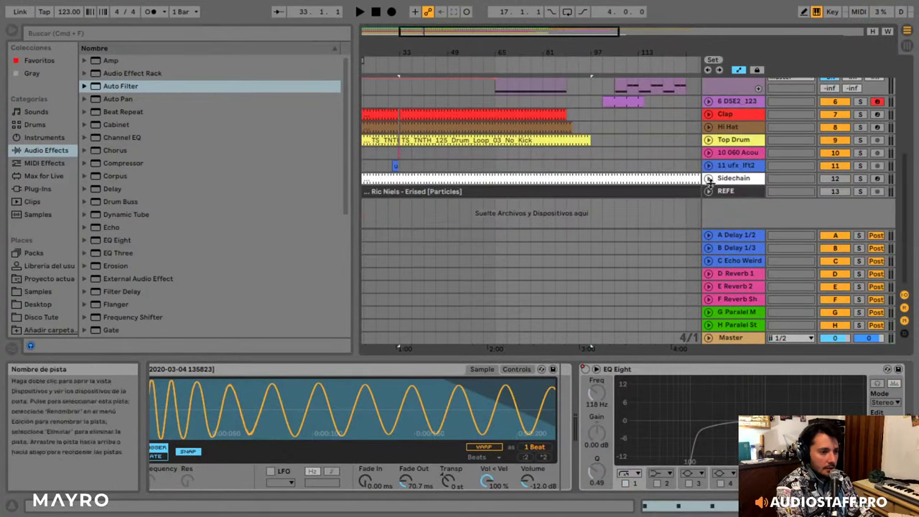
{"action": "scroll", "coordinate": [604, 147], "scroll_direction": "down", "scroll_amount": 2}
{"action": "mouse_move", "coordinate": [521, 32]}
{"action": "left_mouse_down"}
{"action": "mouse_move", "coordinate": [522, 75]}
{"action": "mouse_move", "coordinate": [524, 66]}
{"action": "mouse_move", "coordinate": [595, 48]}
{"action": "mouse_move", "coordinate": [550, 14]}
{"action": "mouse_move", "coordinate": [518, 23]}
{"action": "left_mouse_up"}
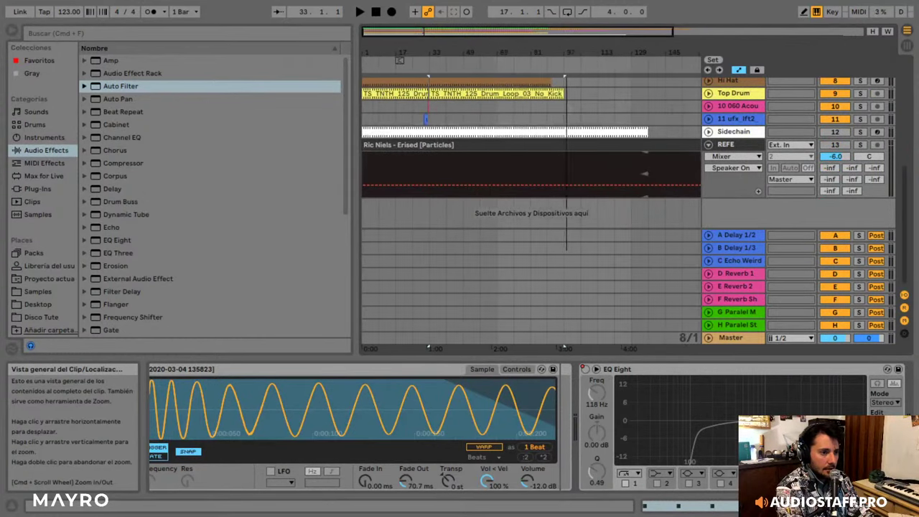
{"action": "left_click", "coordinate": [708, 144]}
{"action": "scroll", "coordinate": [528, 118], "scroll_direction": "up", "scroll_amount": 5}
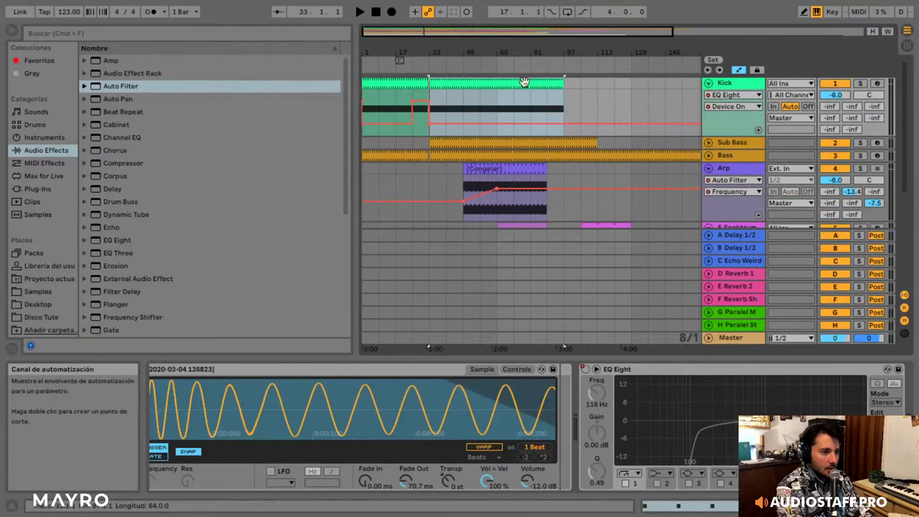
- Draw the Kick's EQ Eight automation switched on from bar 65 to bar 81
{"action": "left_click_drag", "start_coordinate": [527, 31], "coordinate": [561, 46]}
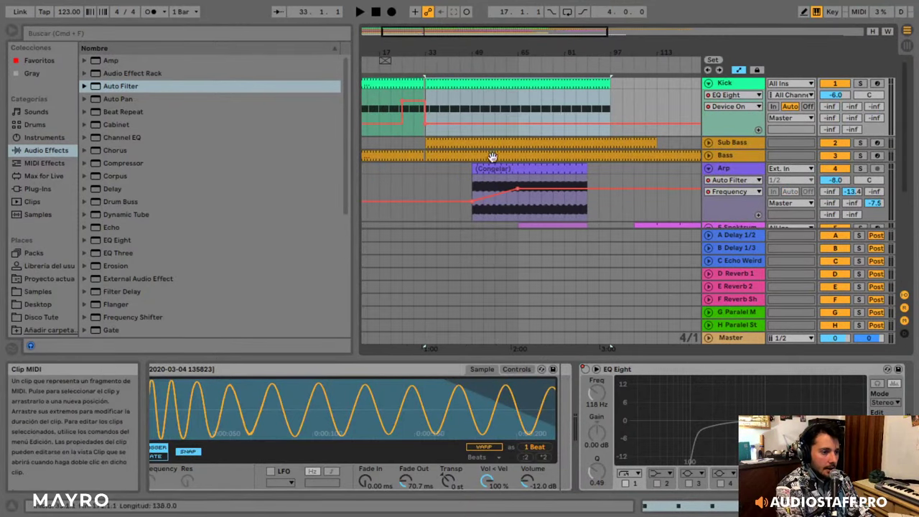
{"action": "left_click", "coordinate": [804, 12]}
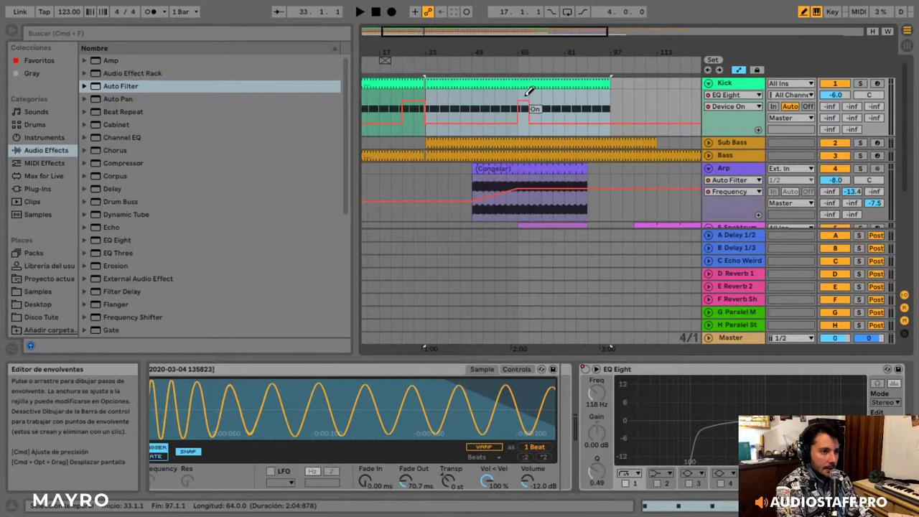
{"action": "mouse_move", "coordinate": [528, 93]}
{"action": "left_mouse_down"}
{"action": "mouse_move", "coordinate": [549, 79]}
{"action": "mouse_move", "coordinate": [565, 93]}
{"action": "left_mouse_up"}
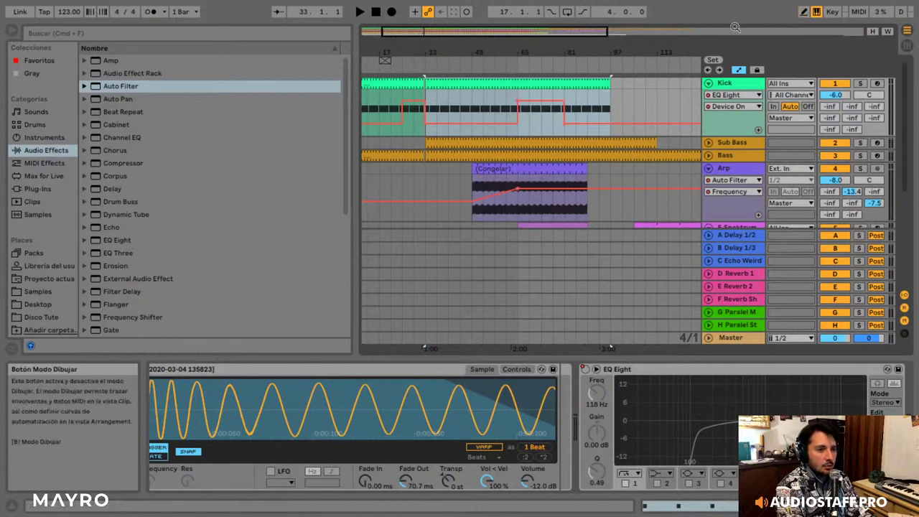
- Play the arrangement from bar 33, then from about bar 62, to hear the transition into bar 65
{"action": "left_click", "coordinate": [516, 87]}
{"action": "left_click", "coordinate": [443, 81]}
{"action": "key", "text": "space"}
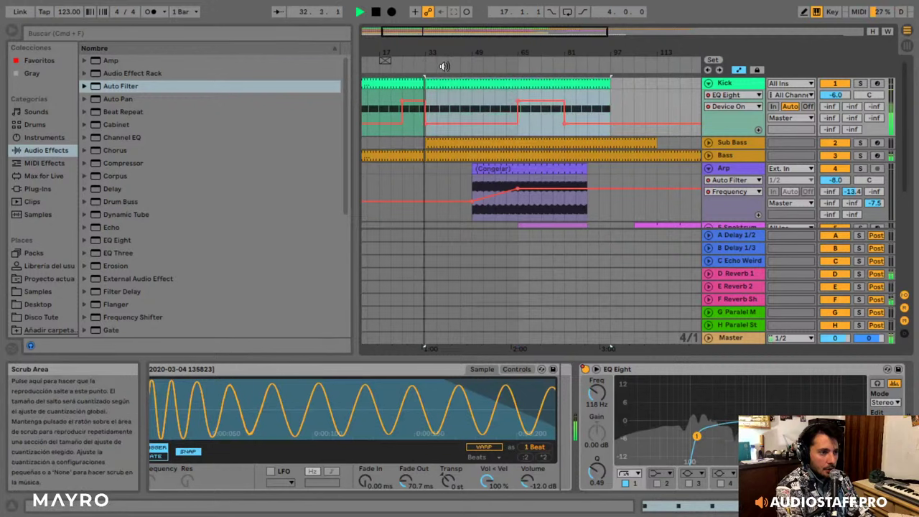
{"action": "key", "text": "space"}
{"action": "left_click", "coordinate": [511, 64]}
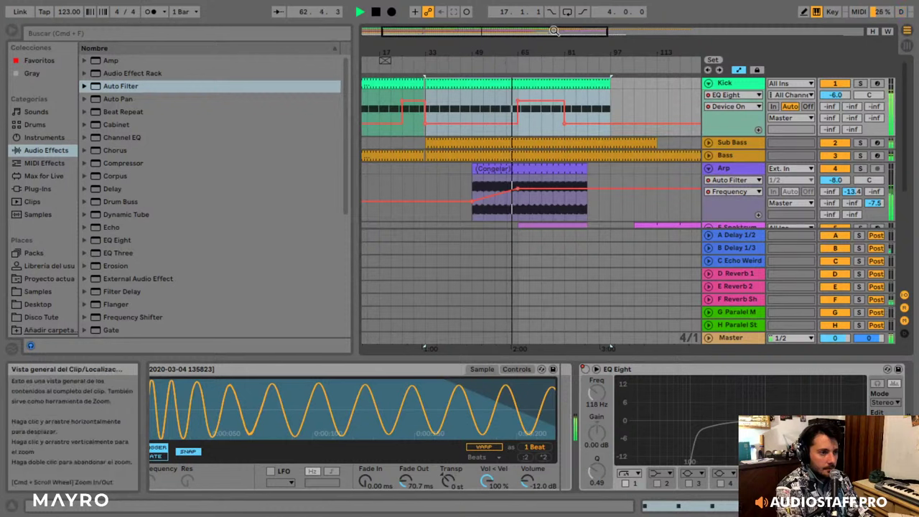
{"action": "left_click_drag", "start_coordinate": [512, 32], "coordinate": [515, 133]}
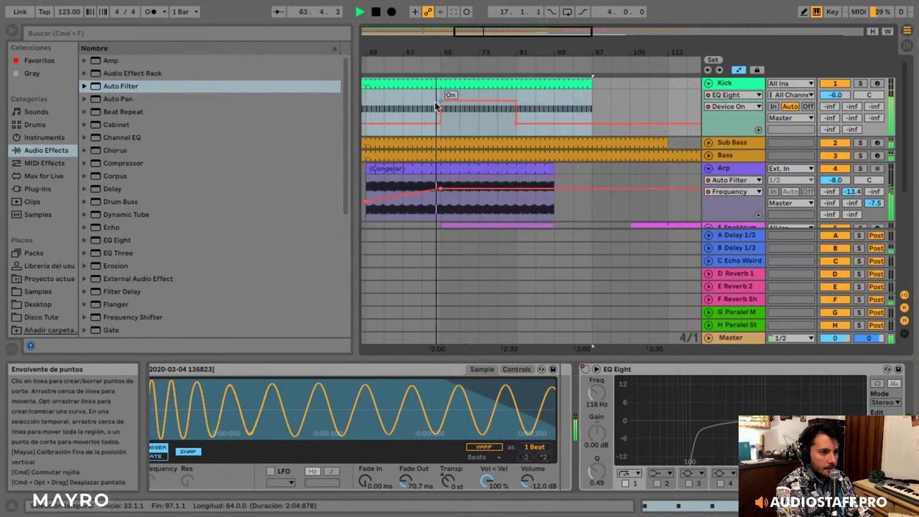
{"action": "key", "text": "space"}
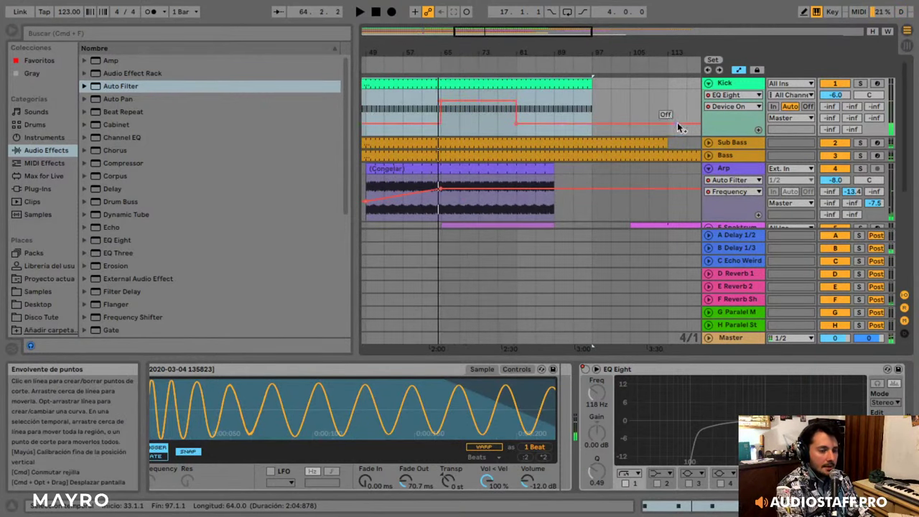
- Delete the Sub Bass from bar 73 to bar 81 and fold the Kick and Sub Bass tracks
{"action": "left_click", "coordinate": [708, 142]}
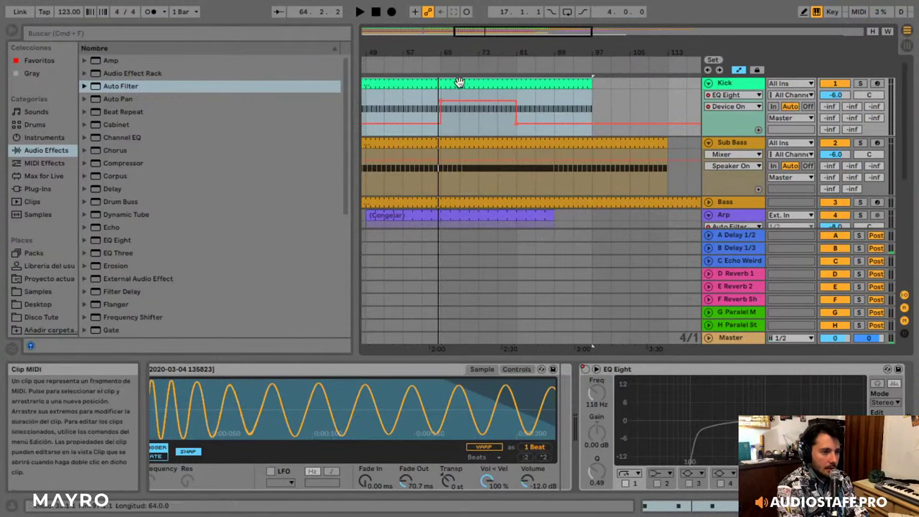
{"action": "key", "text": "space"}
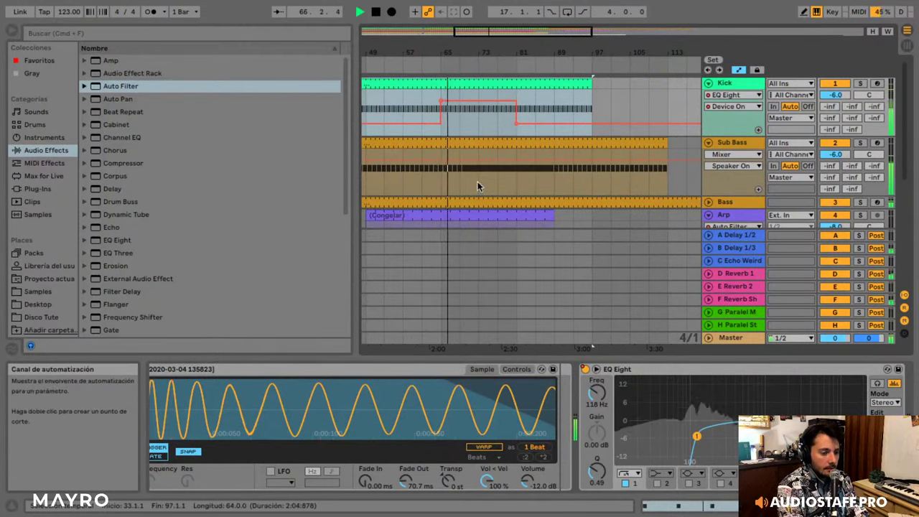
{"action": "left_click_drag", "start_coordinate": [479, 184], "coordinate": [511, 147]}
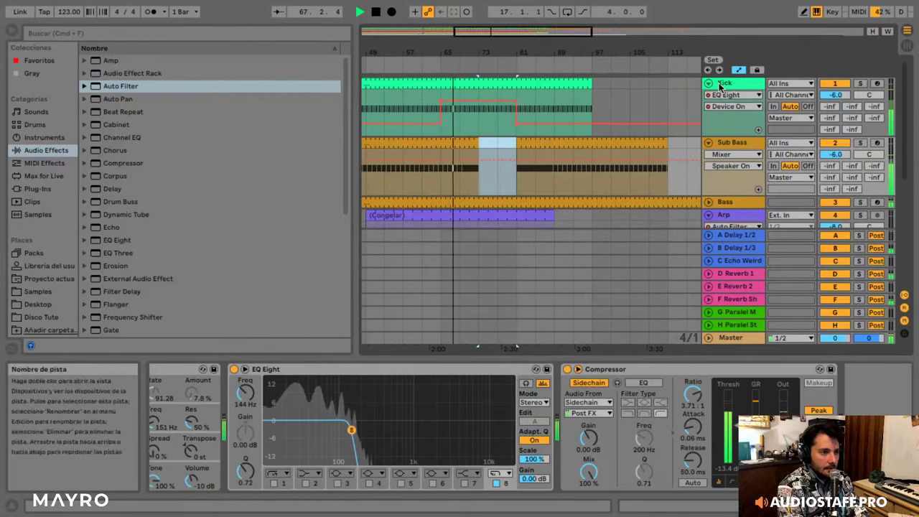
{"action": "left_click", "coordinate": [708, 83]}
{"action": "left_click", "coordinate": [709, 96]}
- Unfold the DSE2_123 track and move its clip to bar 73
{"action": "scroll", "coordinate": [559, 110], "scroll_direction": "down", "scroll_amount": 5}
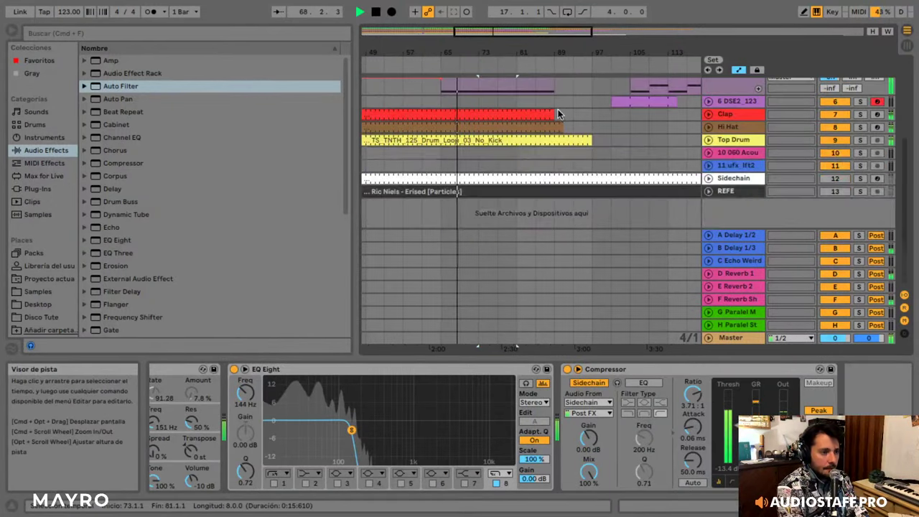
{"action": "scroll", "coordinate": [559, 109], "scroll_direction": "up", "scroll_amount": 3}
{"action": "left_click", "coordinate": [708, 186]}
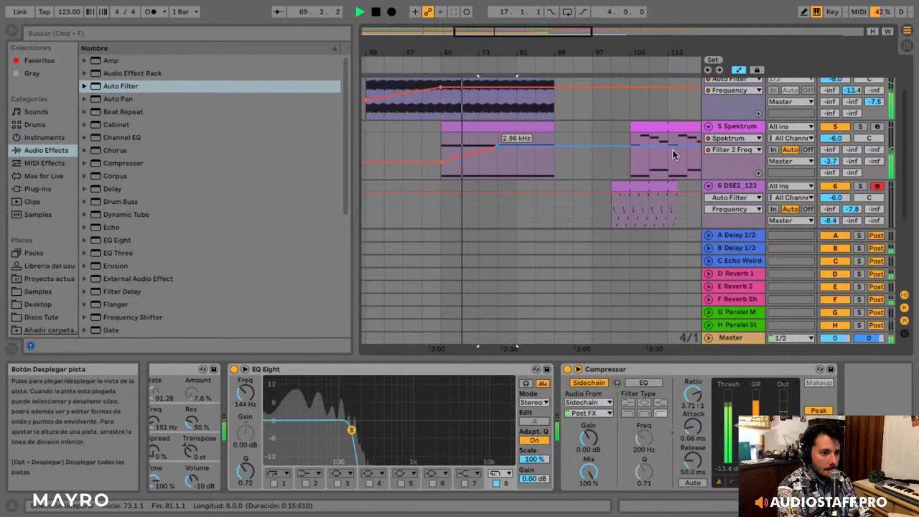
{"action": "scroll", "coordinate": [673, 150], "scroll_direction": "down", "scroll_amount": 2}
{"action": "left_click_drag", "start_coordinate": [668, 150], "coordinate": [535, 153]}
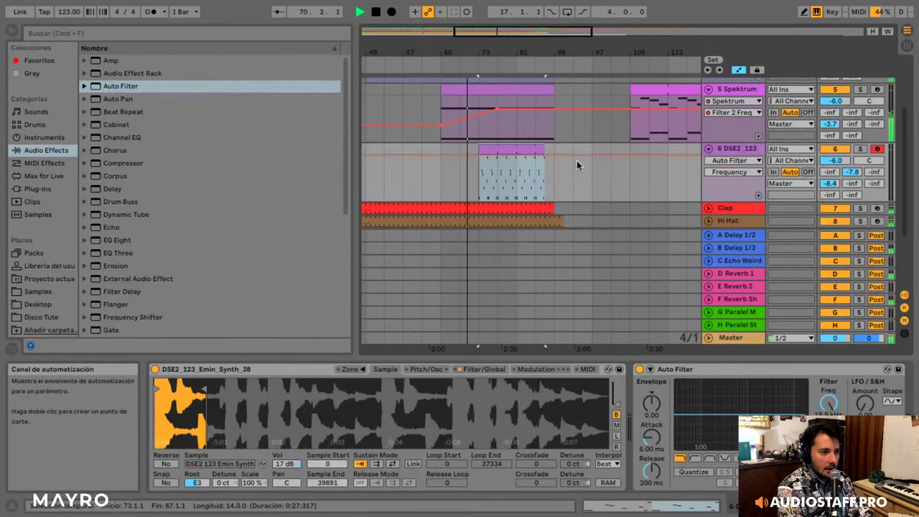
- Automate the DSE2_123 Auto Filter frequency to rise from bar 73 to 6.69 kHz at bar 81, then drop to 755 Hz
{"action": "right_click", "coordinate": [812, 409]}
{"action": "left_click", "coordinate": [810, 409]}
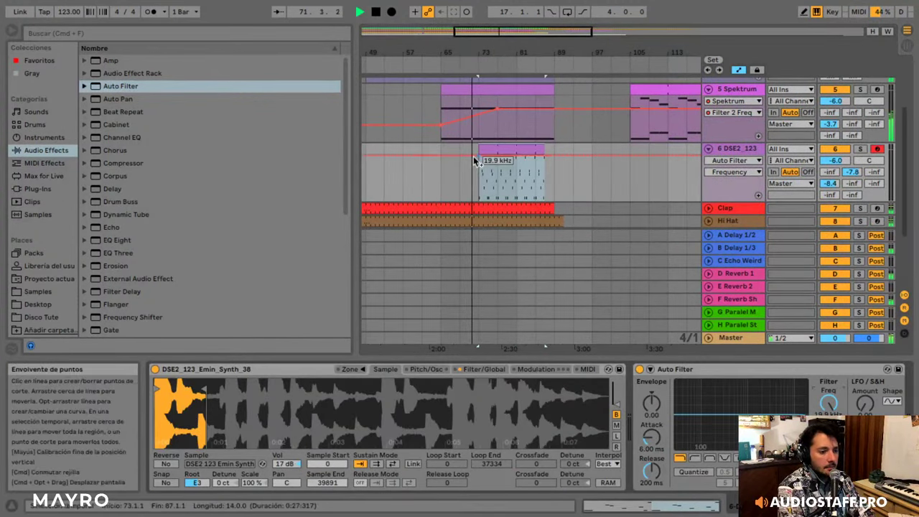
{"action": "left_click", "coordinate": [480, 180]}
{"action": "left_click_drag", "start_coordinate": [492, 180], "coordinate": [516, 162]}
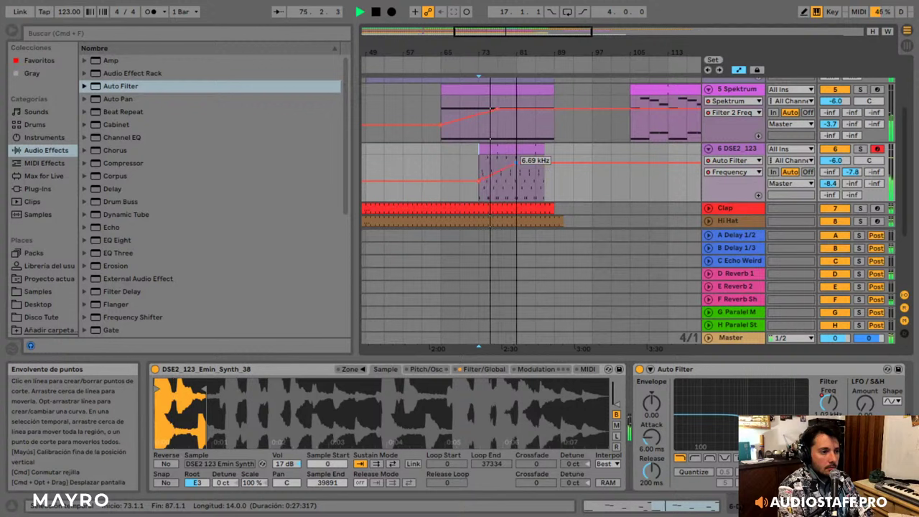
{"action": "scroll", "coordinate": [520, 102], "scroll_direction": "down", "scroll_amount": 5}
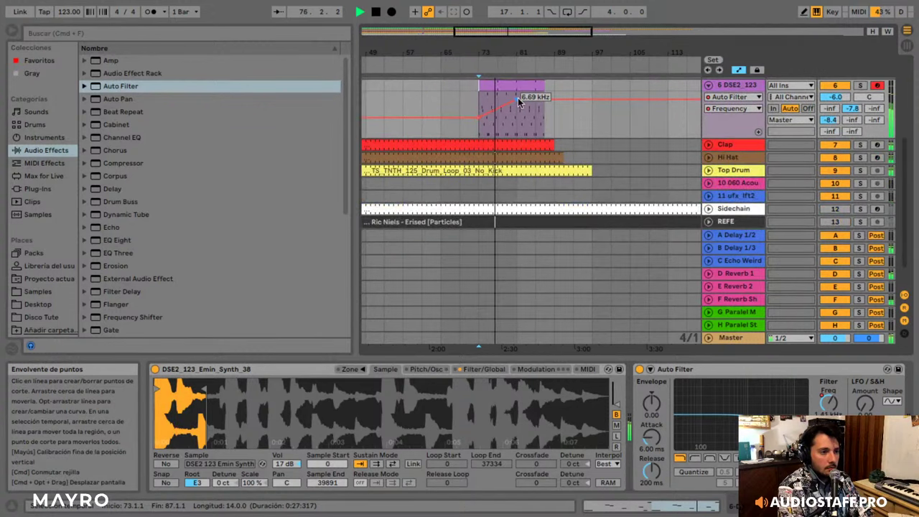
{"action": "left_click_drag", "start_coordinate": [520, 102], "coordinate": [518, 112]}
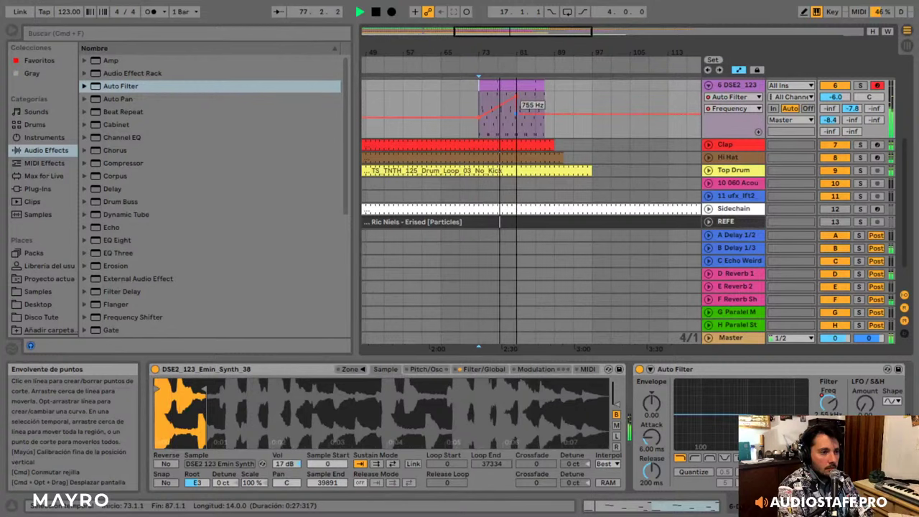
{"action": "left_click_drag", "start_coordinate": [479, 31], "coordinate": [472, 150]}
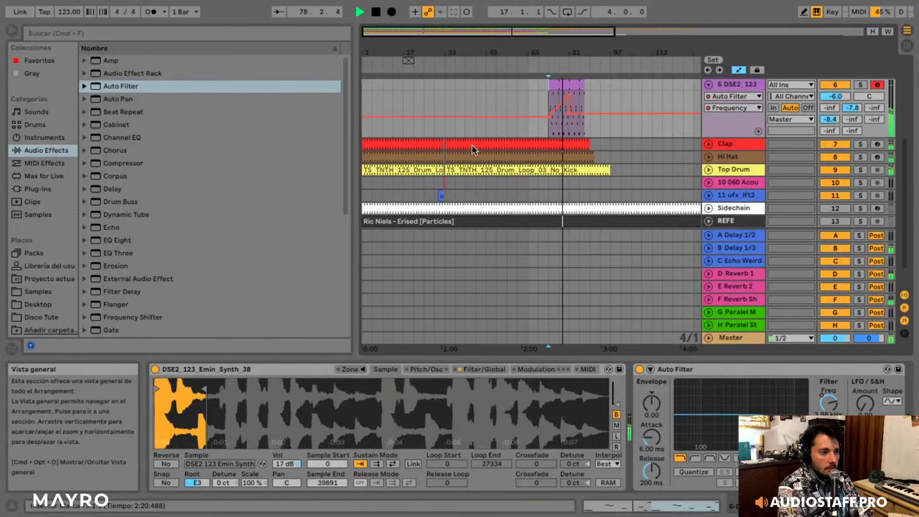
- Automate the Arp's Auto Filter frequency to rise from bar 75 to bar 81, then drop to 440 Hz
{"action": "left_click_drag", "start_coordinate": [454, 184], "coordinate": [566, 196]}
{"action": "scroll", "coordinate": [585, 176], "scroll_direction": "up", "scroll_amount": 5}
{"action": "left_click", "coordinate": [562, 83]}
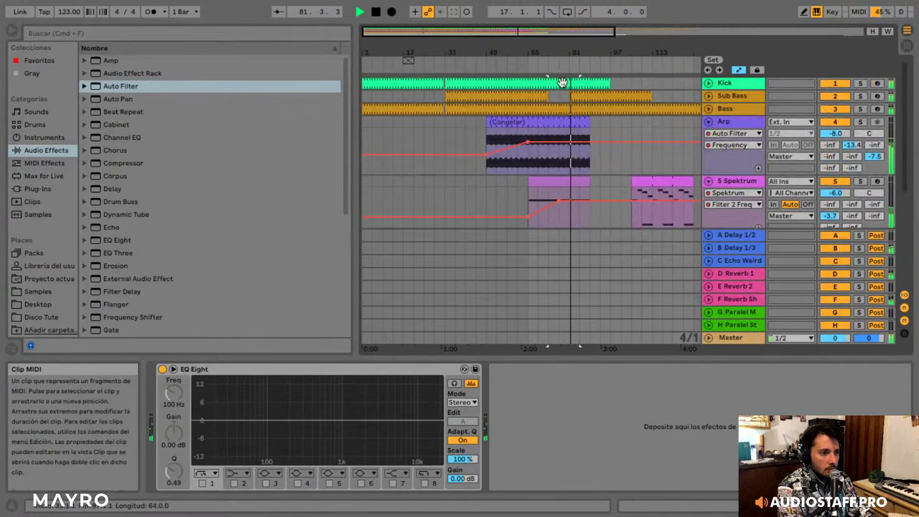
{"action": "left_click", "coordinate": [563, 146]}
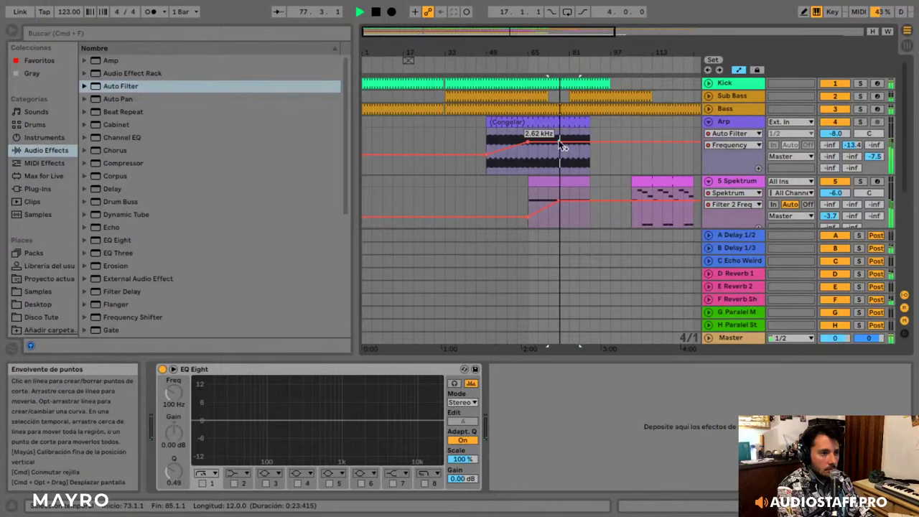
{"action": "left_click", "coordinate": [559, 142]}
{"action": "mouse_move", "coordinate": [570, 142]}
{"action": "left_mouse_down"}
{"action": "mouse_move", "coordinate": [571, 133]}
{"action": "mouse_move", "coordinate": [570, 155]}
{"action": "left_mouse_up"}
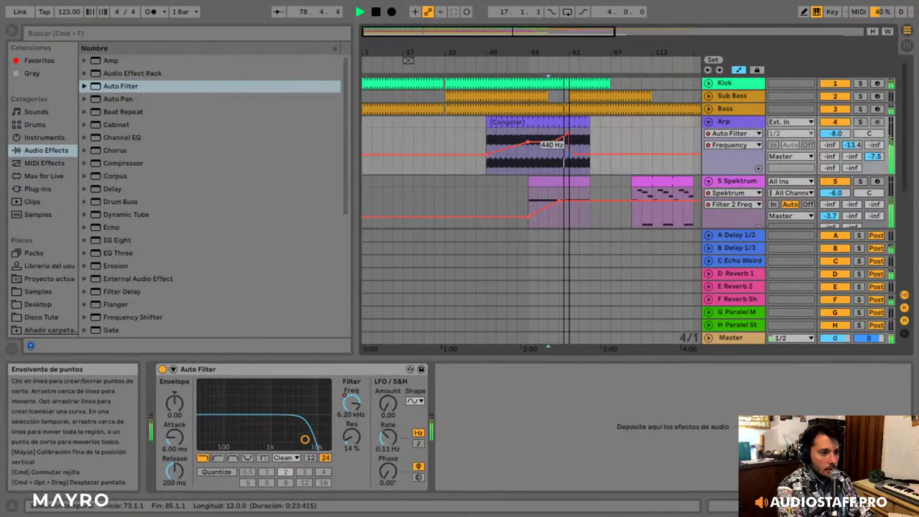
{"action": "left_click_drag", "start_coordinate": [534, 31], "coordinate": [533, 54]}
{"action": "key", "text": "space"}
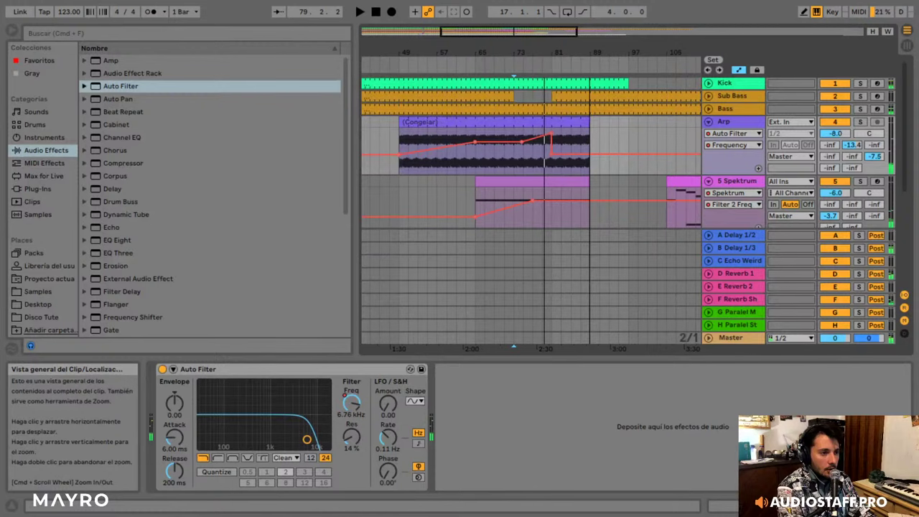
- Play the Arp soloed from bar 75 while sweeping its Auto Filter frequency down to 403 Hz, then stop and re-enable its automation
{"action": "left_click", "coordinate": [524, 165]}
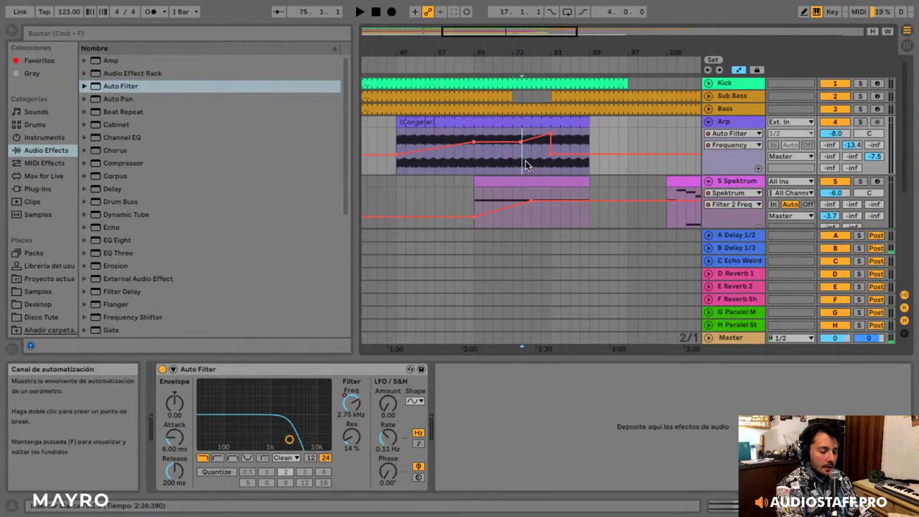
{"action": "scroll", "coordinate": [568, 133], "scroll_direction": "down", "scroll_amount": 5}
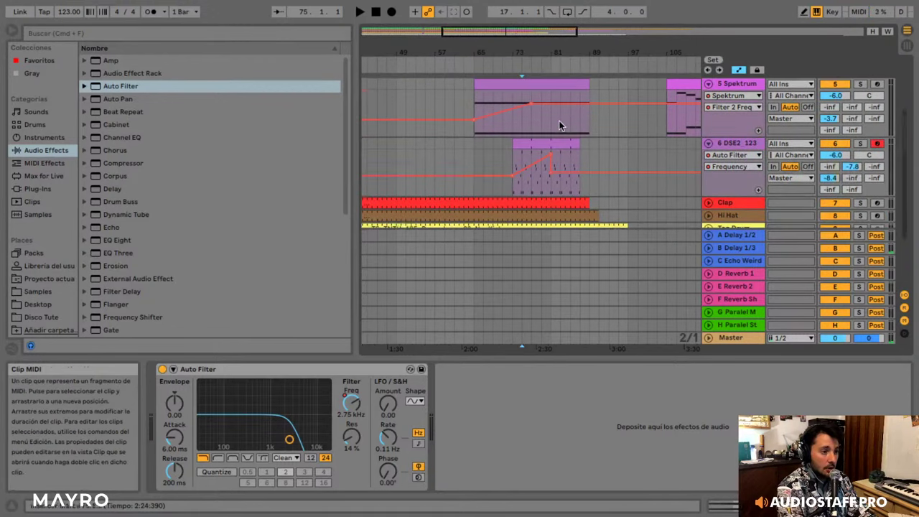
{"action": "scroll", "coordinate": [560, 124], "scroll_direction": "up", "scroll_amount": 4}
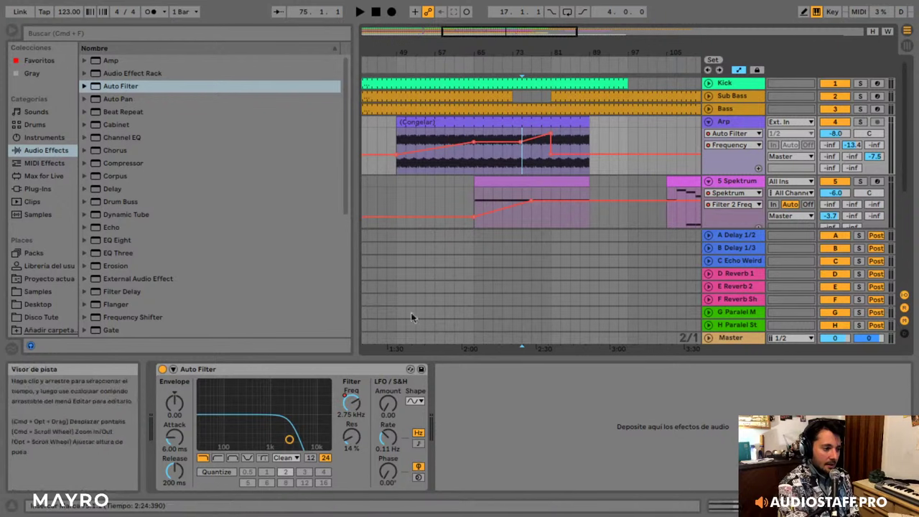
{"action": "right_click", "coordinate": [351, 400]}
{"action": "left_click", "coordinate": [355, 405]}
{"action": "left_click", "coordinate": [861, 122]}
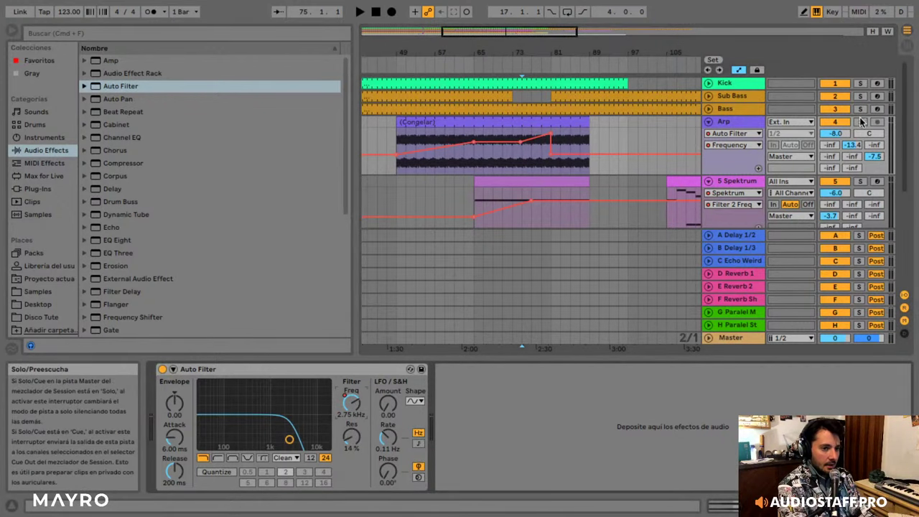
{"action": "key", "text": "space"}
{"action": "left_click_drag", "start_coordinate": [345, 399], "coordinate": [345, 445]}
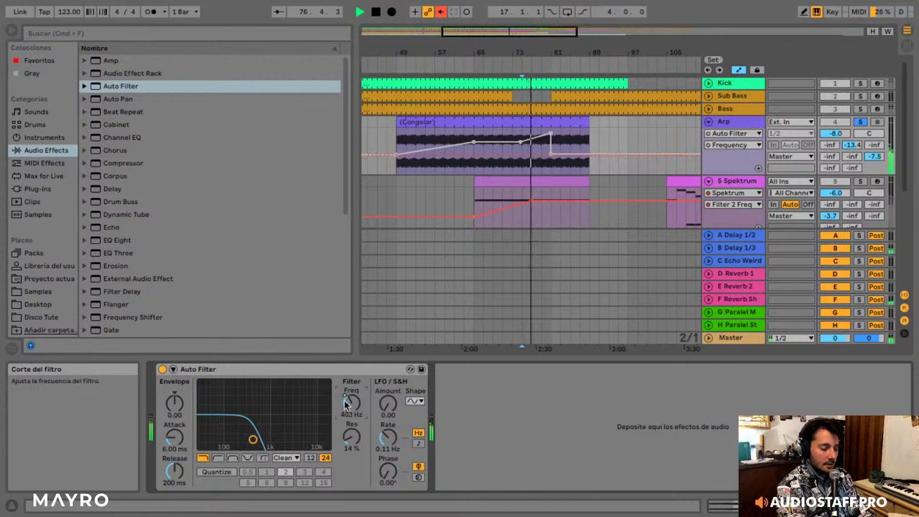
{"action": "key", "text": "space"}
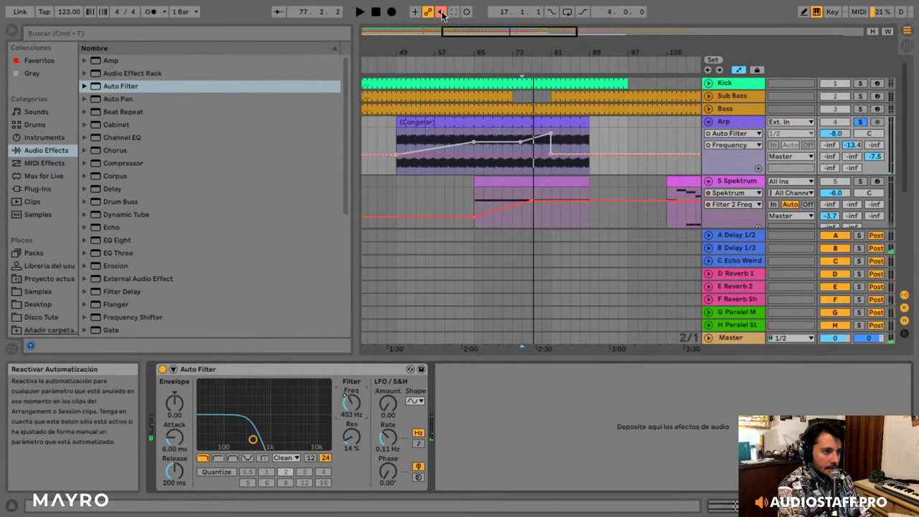
{"action": "left_click", "coordinate": [442, 13]}
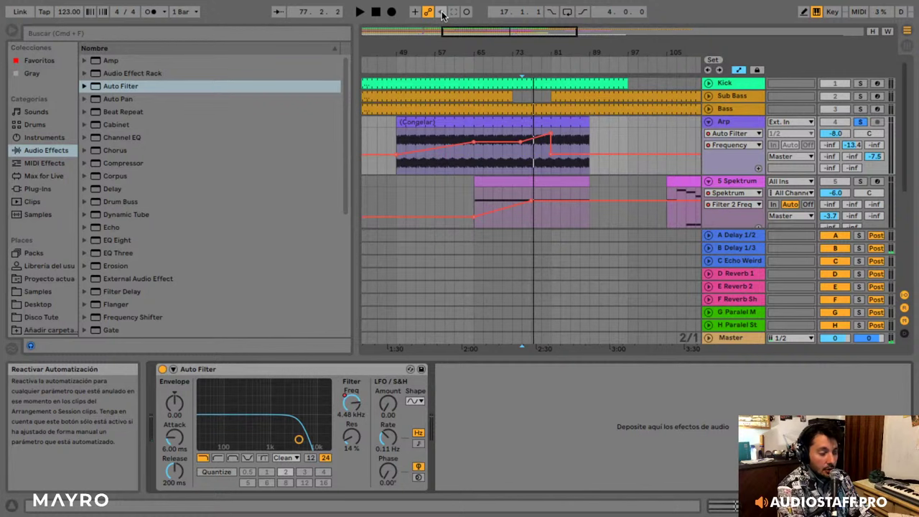
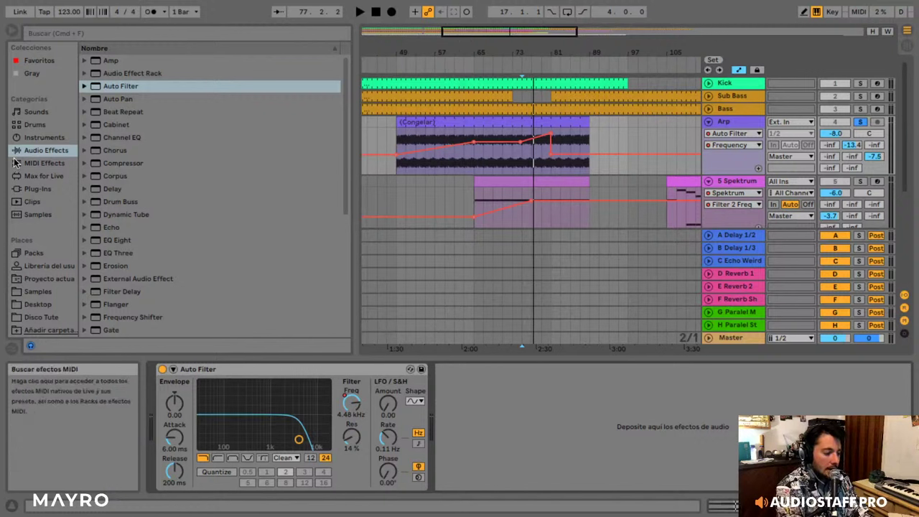
- Inspect the Delay device on the A Delay 1/2 return track, unfolding and refolding the track
{"action": "left_click", "coordinate": [743, 242]}
{"action": "left_click", "coordinate": [709, 235]}
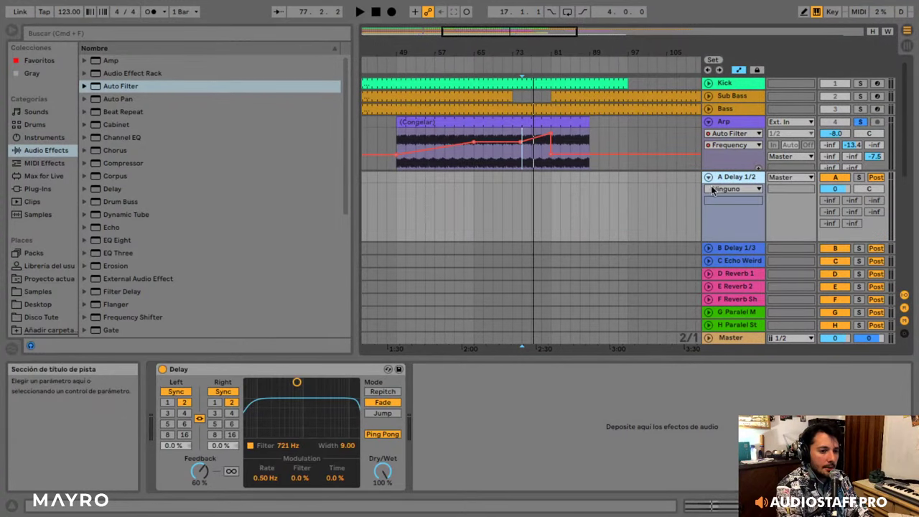
{"action": "left_click", "coordinate": [709, 179]}
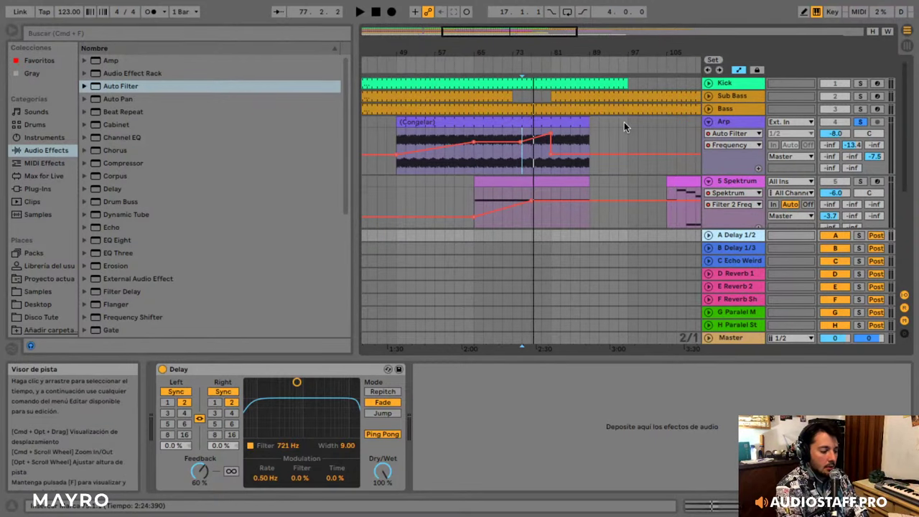
- Play the soloed Arp from bar 75, then hear the passage again from about bar 77 with all tracks unsoloed
{"action": "left_click", "coordinate": [528, 127]}
{"action": "key", "text": "space"}
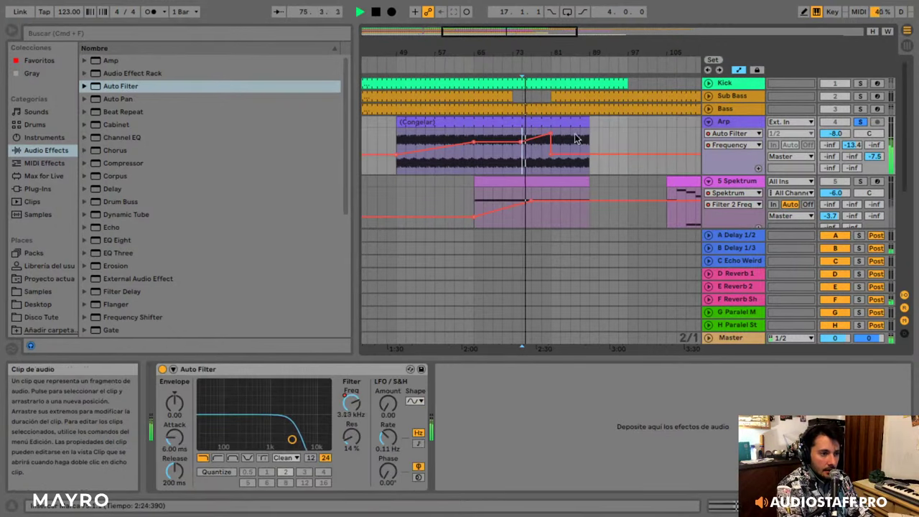
{"action": "key", "text": "space"}
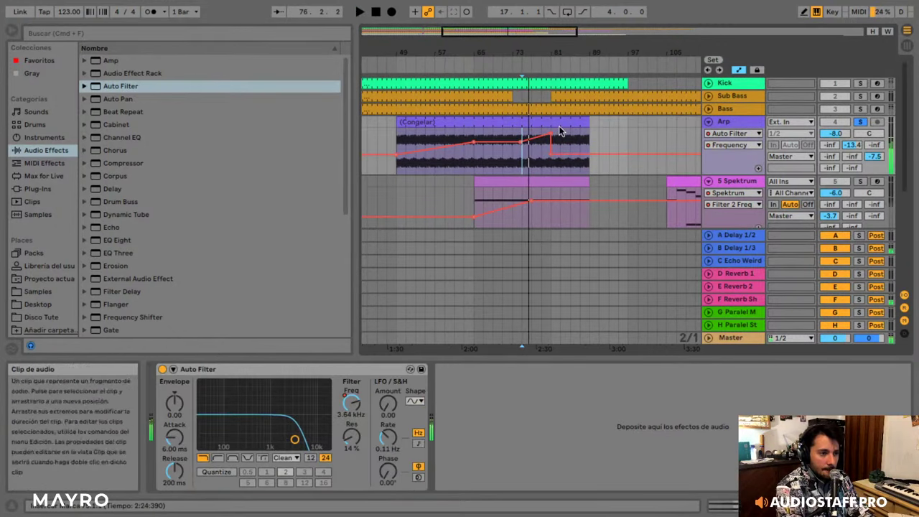
{"action": "left_click", "coordinate": [533, 63]}
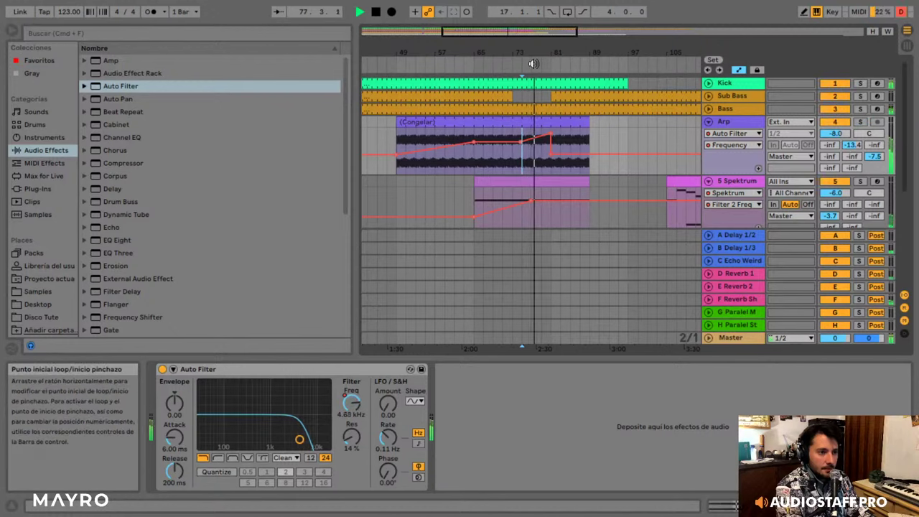
- Delete the Kick and Bass from bar 80 to bar 81 and fold the Arp and Spektrum tracks
{"action": "left_click_drag", "start_coordinate": [539, 51], "coordinate": [517, 84]}
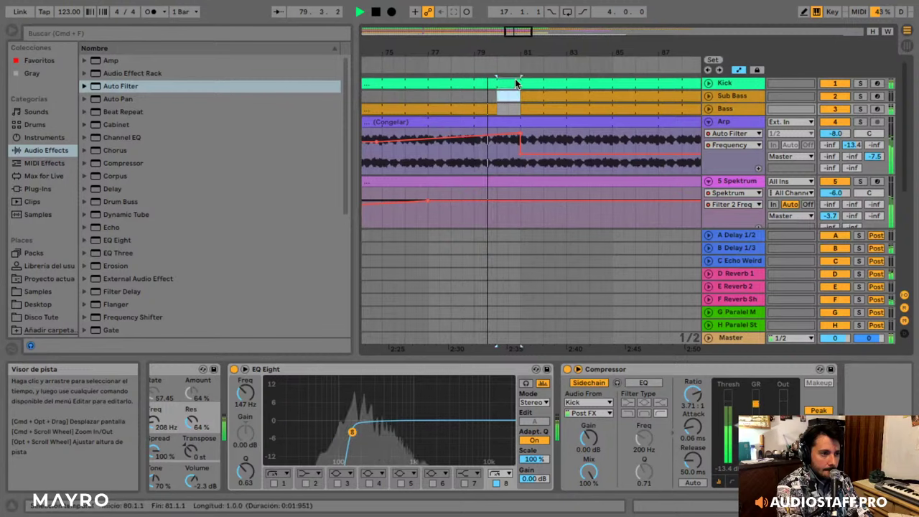
{"action": "key", "text": "Delete"}
{"action": "left_click_drag", "start_coordinate": [518, 33], "coordinate": [518, 10]}
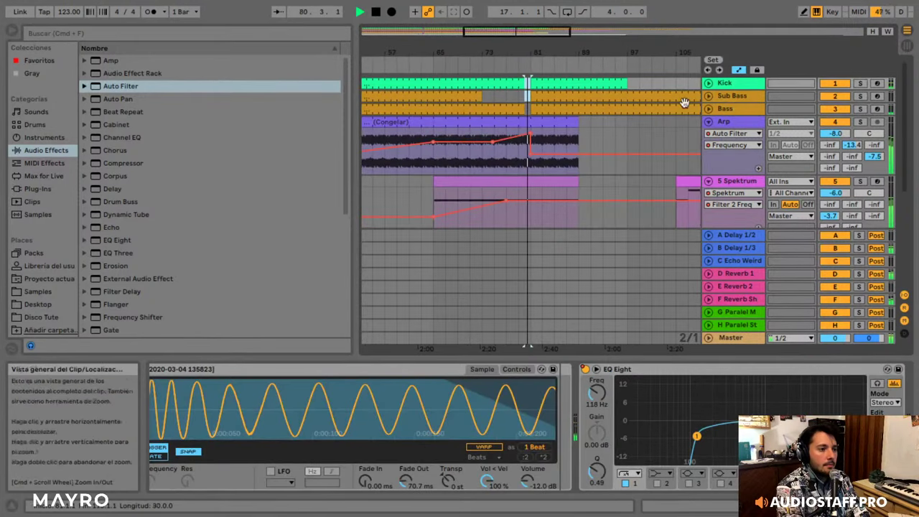
{"action": "left_click", "coordinate": [709, 122]}
{"action": "left_click", "coordinate": [709, 135]}
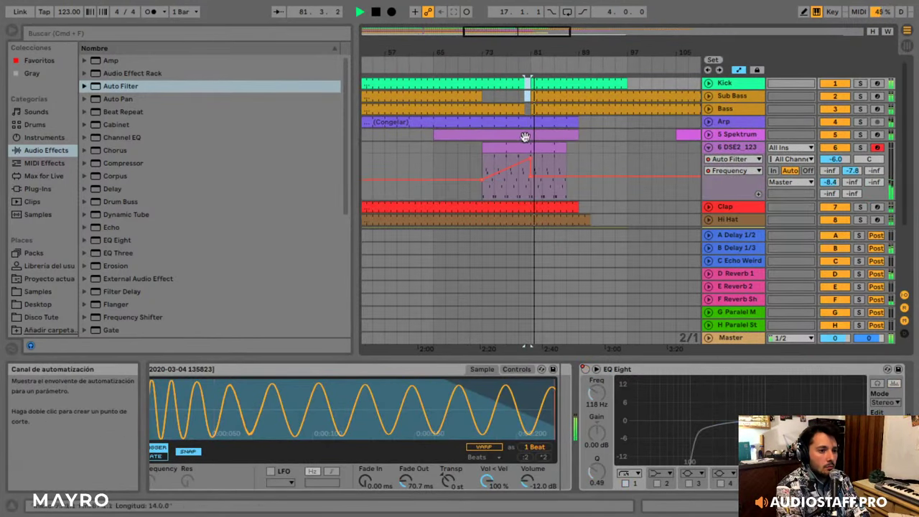
{"action": "key", "text": "space"}
- Unfold the Spektrum track, extend its Filter 2 Freq rise to bar 81 and drop the frequency sharply there
{"action": "scroll", "coordinate": [546, 136], "scroll_direction": "down", "scroll_amount": 5}
{"action": "scroll", "coordinate": [555, 132], "scroll_direction": "up", "scroll_amount": 2}
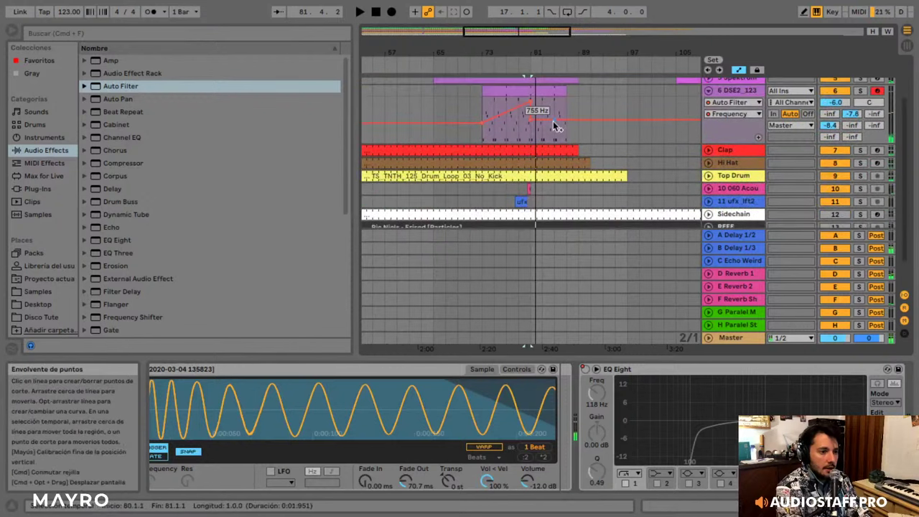
{"action": "scroll", "coordinate": [556, 127], "scroll_direction": "up", "scroll_amount": 5}
{"action": "left_click", "coordinate": [709, 125]}
{"action": "left_click", "coordinate": [505, 127]}
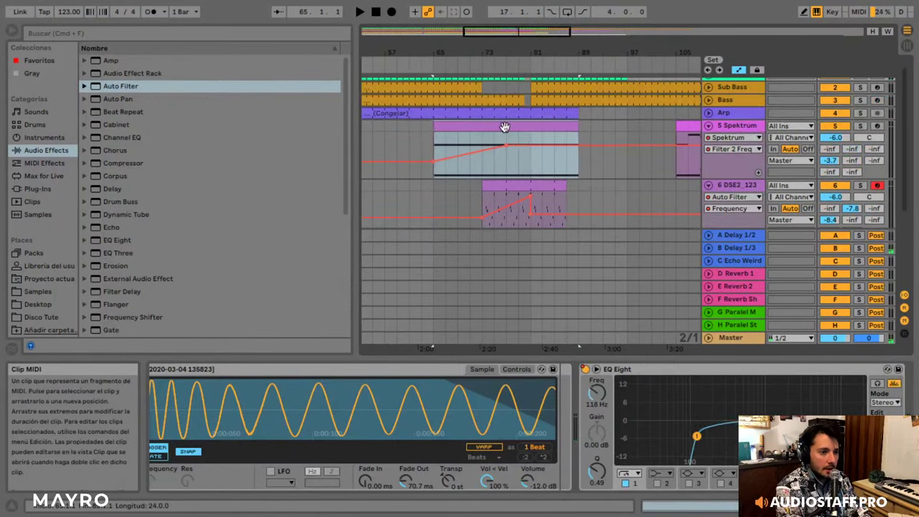
{"action": "left_click", "coordinate": [501, 176]}
{"action": "left_click", "coordinate": [510, 171]}
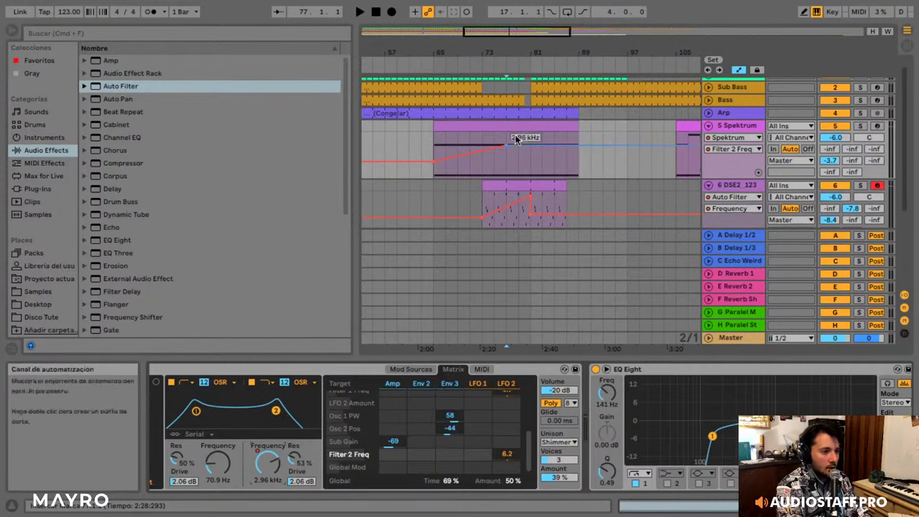
{"action": "left_click_drag", "start_coordinate": [507, 146], "coordinate": [531, 146]}
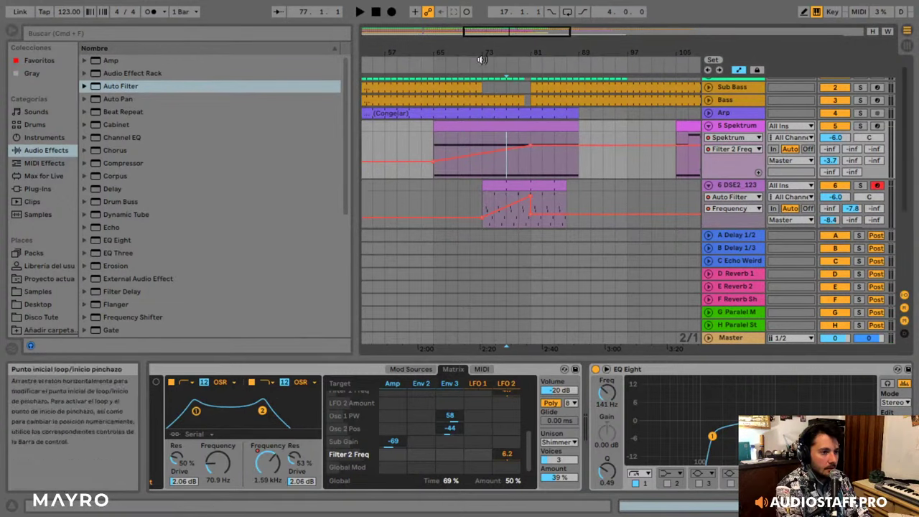
{"action": "left_click", "coordinate": [479, 60]}
{"action": "left_click_drag", "start_coordinate": [556, 150], "coordinate": [556, 165]}
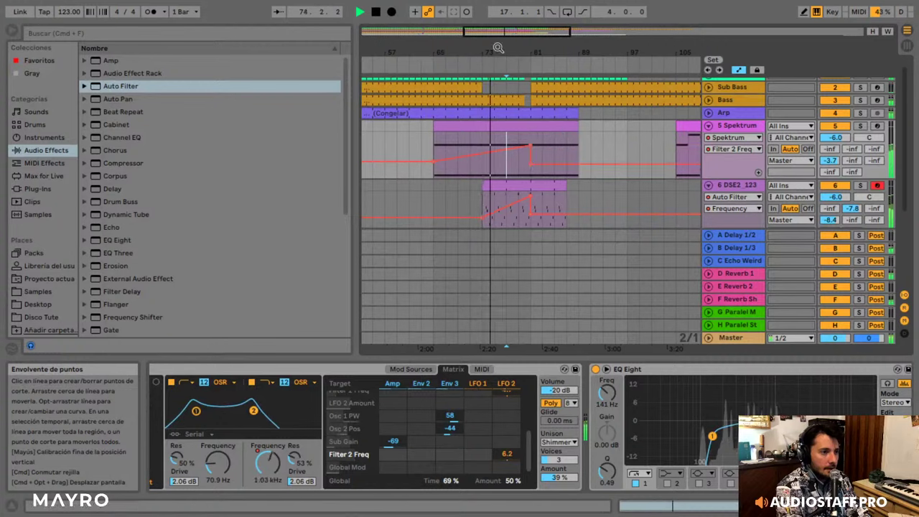
- Extend the Clap to about bar 121, the Hi Hat to about bar 107 and the Top Drum loop to about bar 112
{"action": "left_click_drag", "start_coordinate": [502, 32], "coordinate": [530, 33]}
{"action": "scroll", "coordinate": [551, 149], "scroll_direction": "down", "scroll_amount": 1}
{"action": "scroll", "coordinate": [551, 149], "scroll_direction": "down", "scroll_amount": 2}
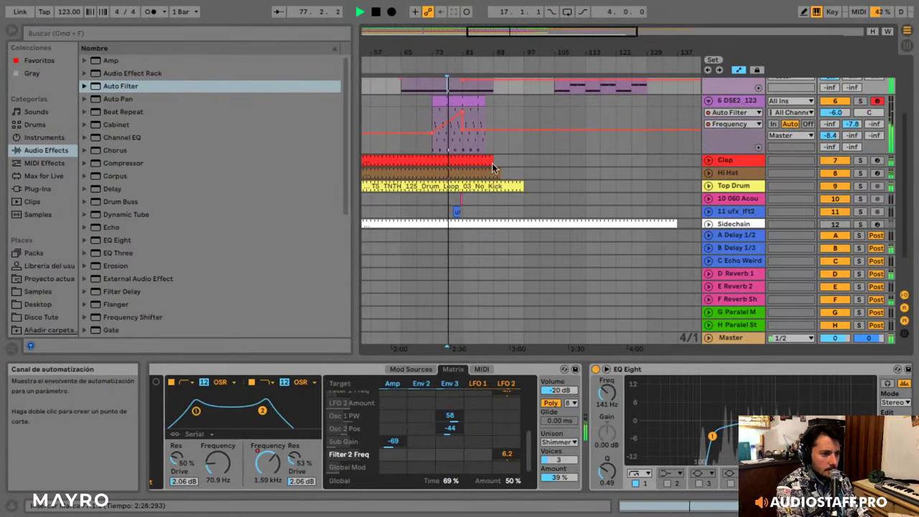
{"action": "left_click_drag", "start_coordinate": [493, 161], "coordinate": [616, 162]}
{"action": "left_click_drag", "start_coordinate": [557, 173], "coordinate": [561, 173]}
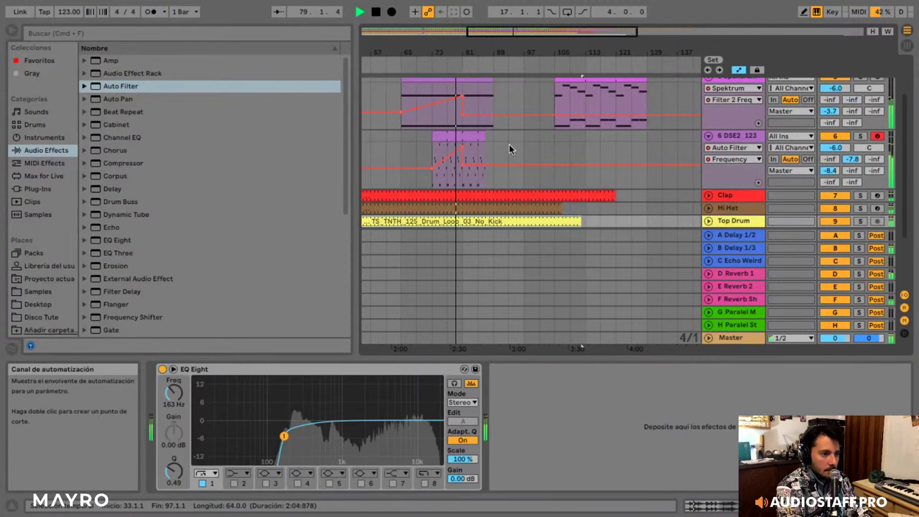
- Extend the DSE2_123 clip to about bar 111
{"action": "scroll", "coordinate": [506, 137], "scroll_direction": "up", "scroll_amount": 2}
{"action": "scroll", "coordinate": [525, 127], "scroll_direction": "up", "scroll_amount": 1}
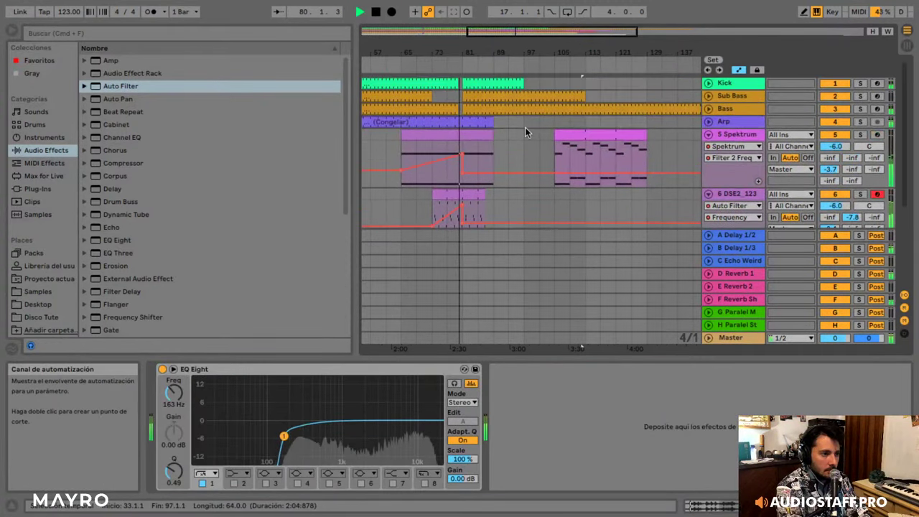
{"action": "scroll", "coordinate": [525, 127], "scroll_direction": "down", "scroll_amount": 1}
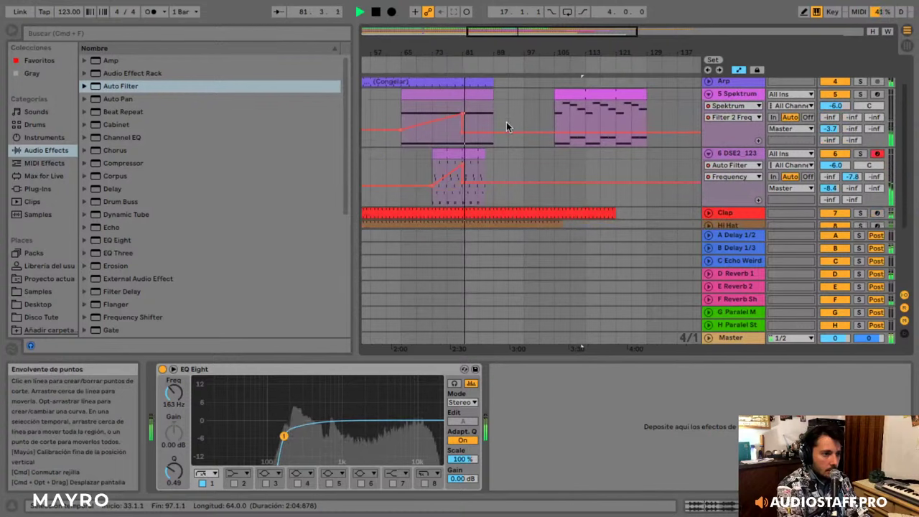
{"action": "left_click", "coordinate": [476, 157]}
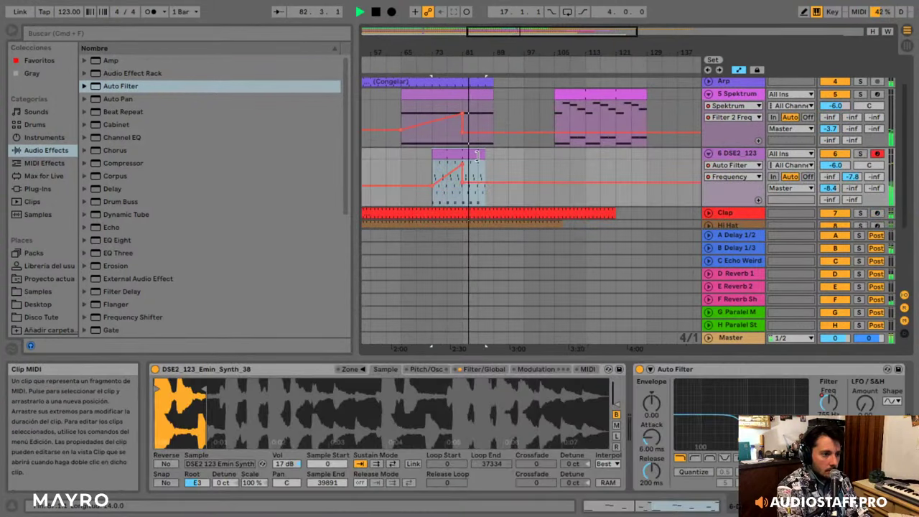
{"action": "left_click_drag", "start_coordinate": [477, 157], "coordinate": [568, 155]}
- Extend the Arp clip to about bar 105 and move the second Spektrum clip to start at bar 89
{"action": "scroll", "coordinate": [484, 122], "scroll_direction": "up", "scroll_amount": 1}
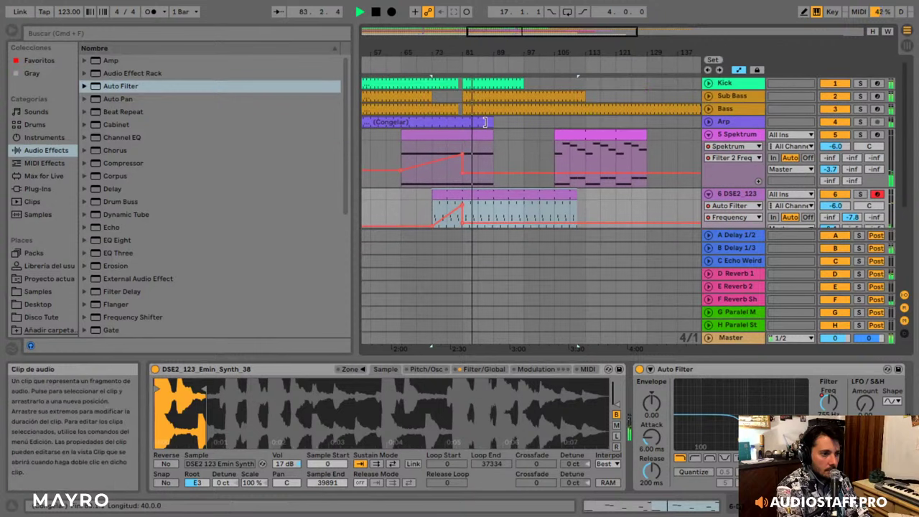
{"action": "left_click_drag", "start_coordinate": [491, 122], "coordinate": [554, 122]}
{"action": "left_click_drag", "start_coordinate": [599, 136], "coordinate": [532, 135]}
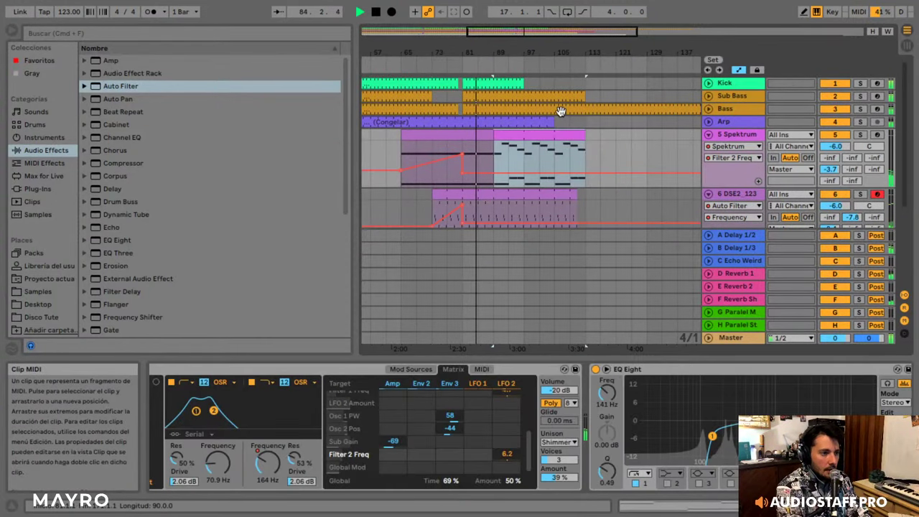
- Hold the DSE2_123 Auto Filter frequency at 755 Hz until bar 89, then automate it to rise until about bar 97
{"action": "scroll", "coordinate": [513, 190], "scroll_direction": "down", "scroll_amount": 1}
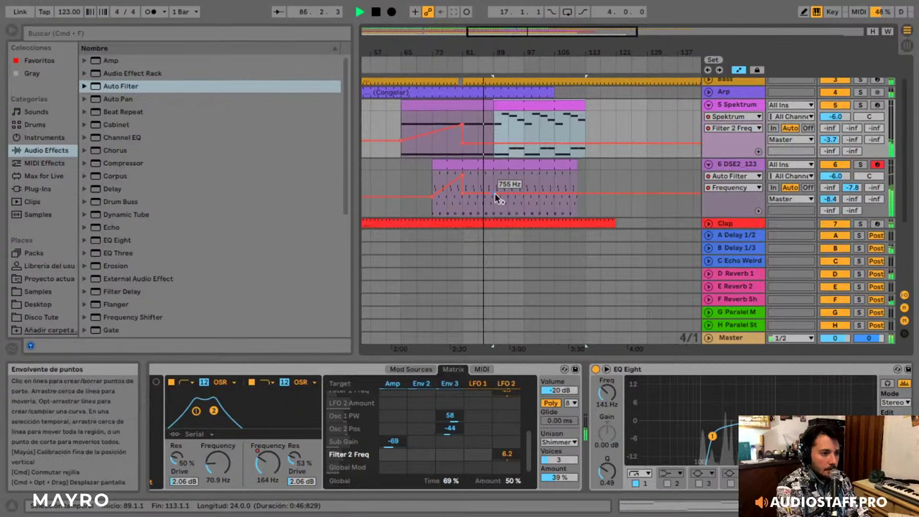
{"action": "left_click", "coordinate": [495, 194]}
{"action": "left_click_drag", "start_coordinate": [509, 193], "coordinate": [509, 189]}
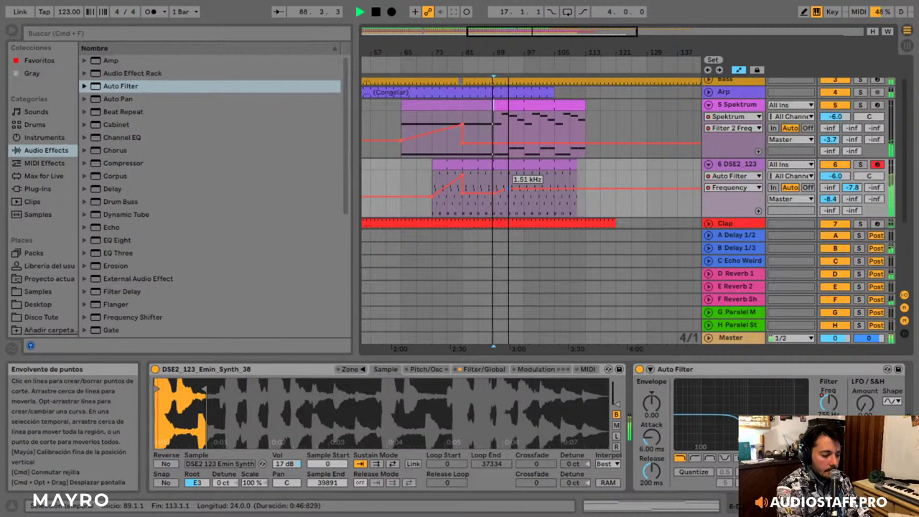
{"action": "left_click_drag", "start_coordinate": [509, 189], "coordinate": [525, 183]}
{"action": "scroll", "coordinate": [526, 182], "scroll_direction": "up", "scroll_amount": 3}
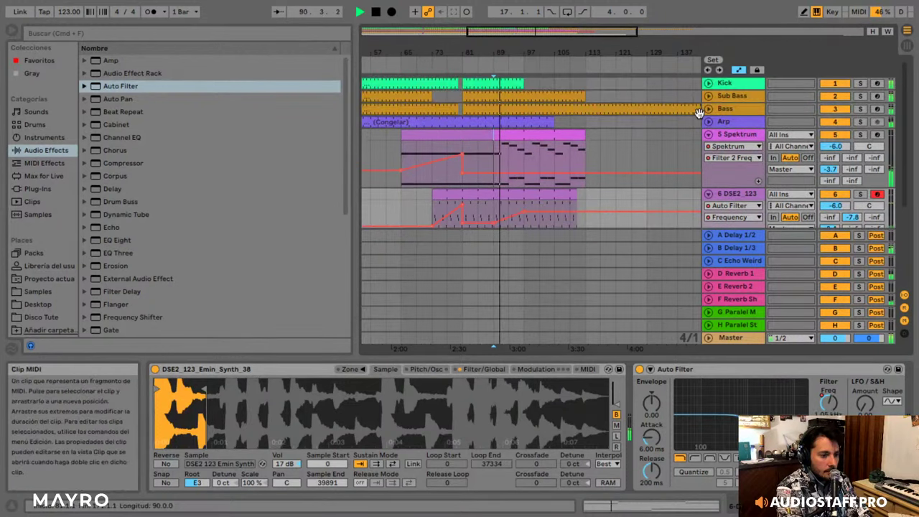
- Automate the Arp's Auto Filter frequency to rise from bar 89 to about 1 kHz at bar 97
{"action": "left_click", "coordinate": [709, 121]}
{"action": "left_click", "coordinate": [511, 122]}
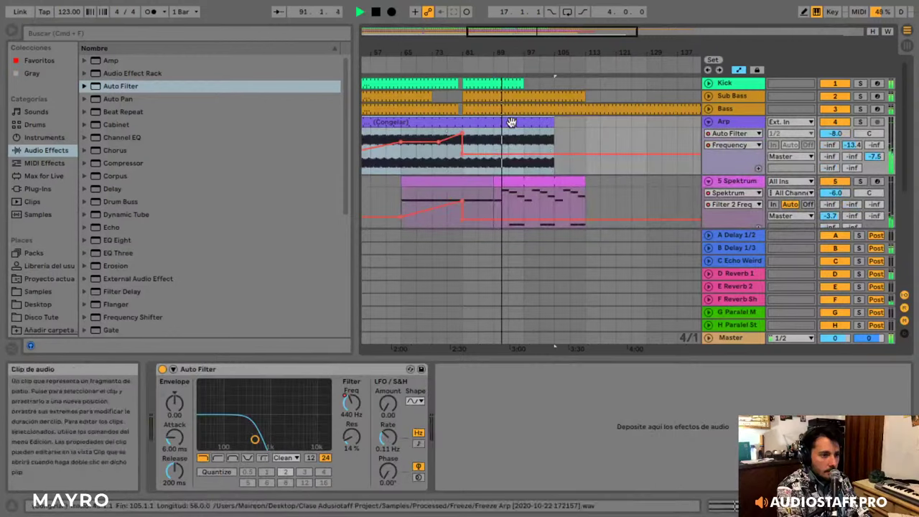
{"action": "left_click", "coordinate": [494, 154]}
{"action": "left_click_drag", "start_coordinate": [505, 154], "coordinate": [524, 142]}
{"action": "scroll", "coordinate": [513, 179], "scroll_direction": "down", "scroll_amount": 1}
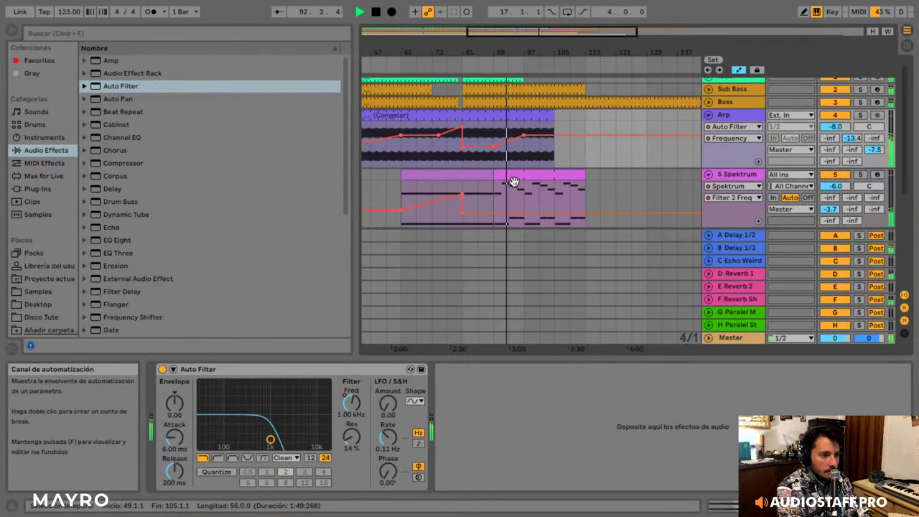
- Automate Spektrum's Filter 2 Freq to rise from bar 89 to 1.17 kHz at about bar 97
{"action": "left_click", "coordinate": [494, 213]}
{"action": "left_click_drag", "start_coordinate": [499, 212], "coordinate": [535, 203]}
{"action": "left_click", "coordinate": [536, 201]}
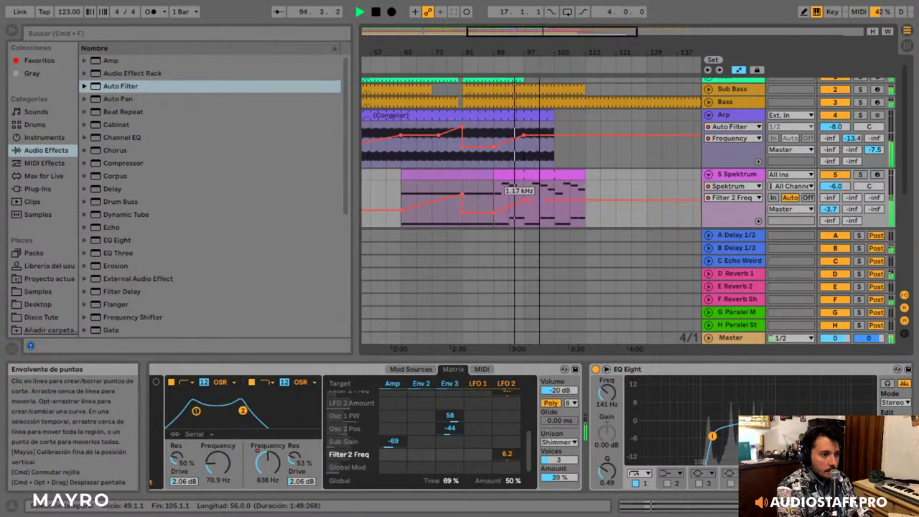
{"action": "left_click_drag", "start_coordinate": [540, 201], "coordinate": [554, 201]}
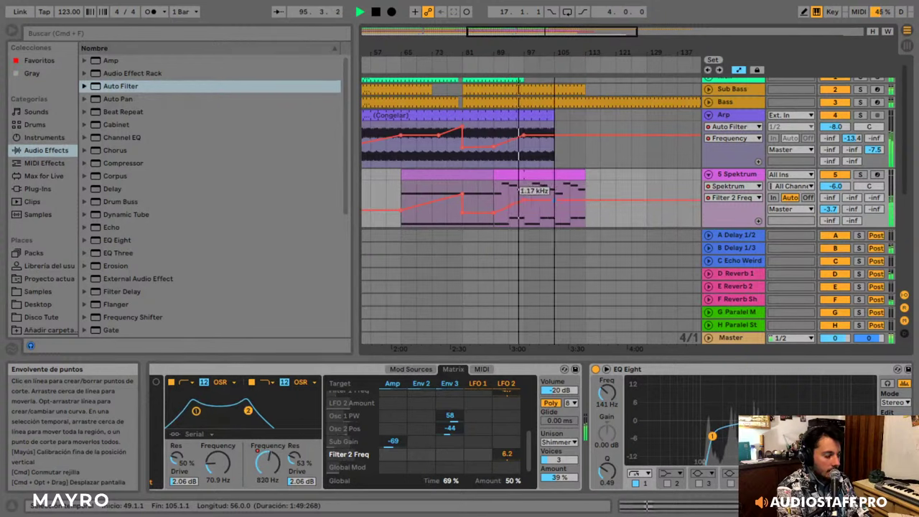
- Extend the Kick clip to bar 105 and reshape Spektrum's Filter 2 Freq rise to reach about 4 kHz at bar 105
{"action": "scroll", "coordinate": [520, 88], "scroll_direction": "up", "scroll_amount": 1}
{"action": "left_click_drag", "start_coordinate": [522, 84], "coordinate": [555, 84]}
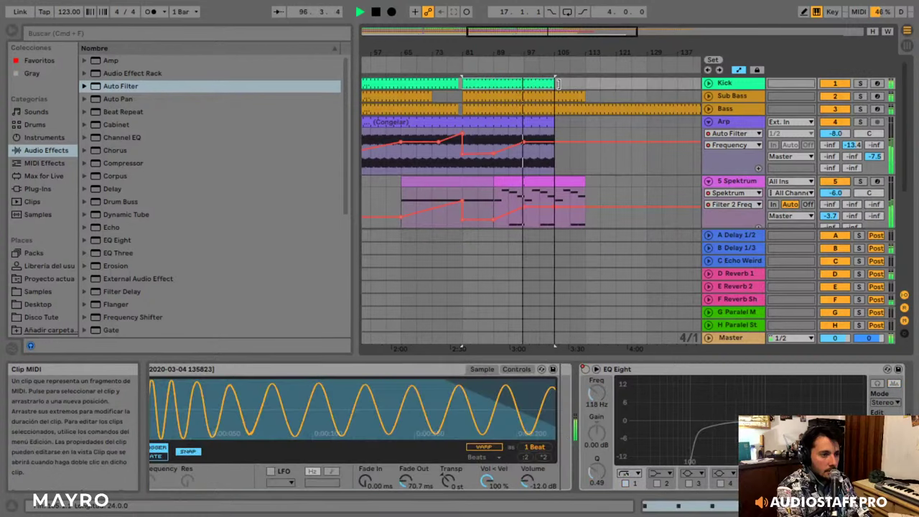
{"action": "left_click_drag", "start_coordinate": [528, 207], "coordinate": [528, 198]}
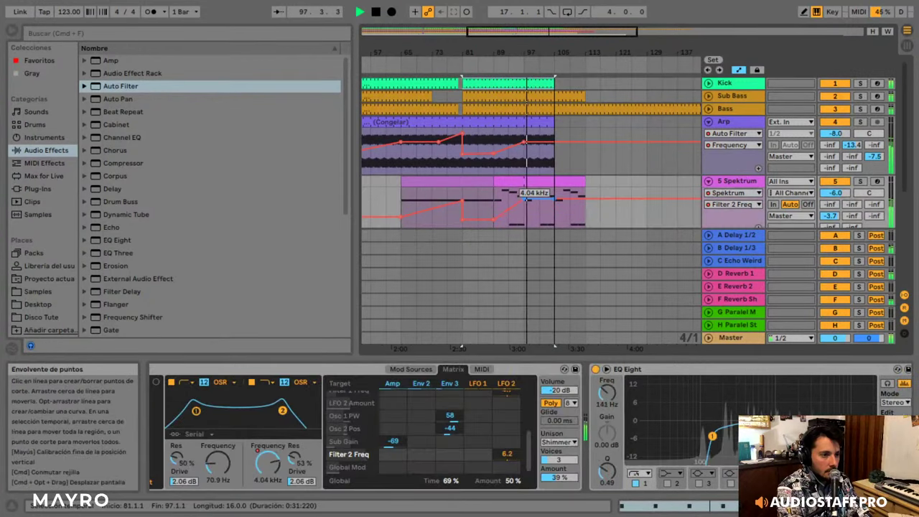
{"action": "left_click", "coordinate": [528, 199]}
{"action": "left_click", "coordinate": [553, 193]}
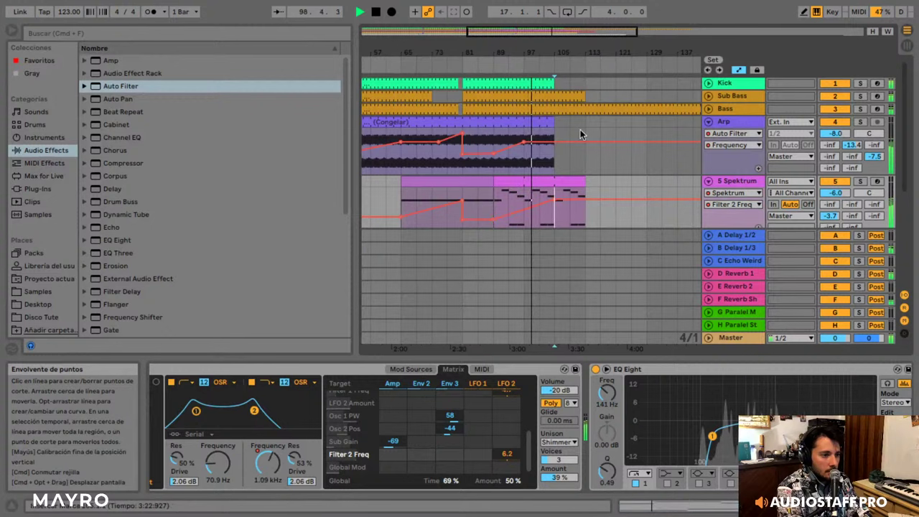
- Delete the Sub Bass and Bass material after bar 105
{"action": "left_click_drag", "start_coordinate": [569, 124], "coordinate": [600, 96]}
{"action": "left_click_drag", "start_coordinate": [537, 36], "coordinate": [566, 117]}
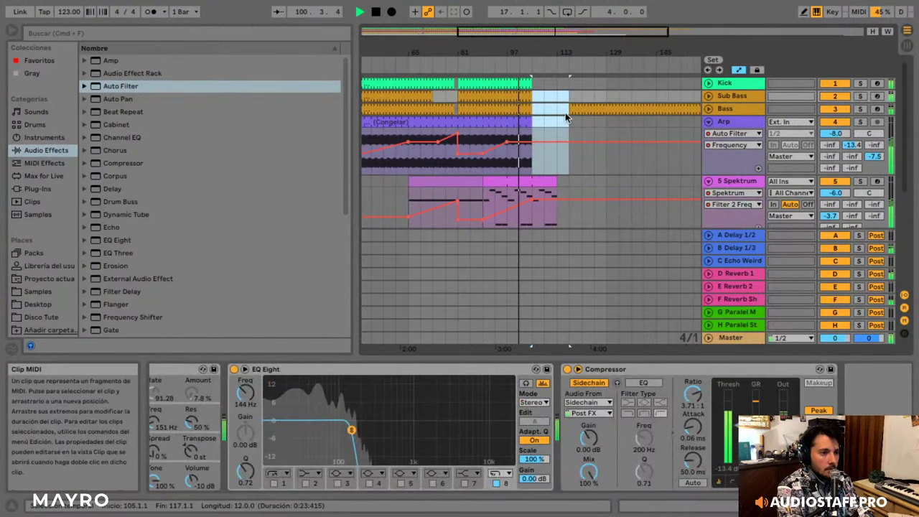
{"action": "left_click", "coordinate": [572, 113]}
- Raise the DSE2_123 Auto Filter frequency automation to about 12 kHz at bar 105
{"action": "scroll", "coordinate": [568, 126], "scroll_direction": "down", "scroll_amount": 3}
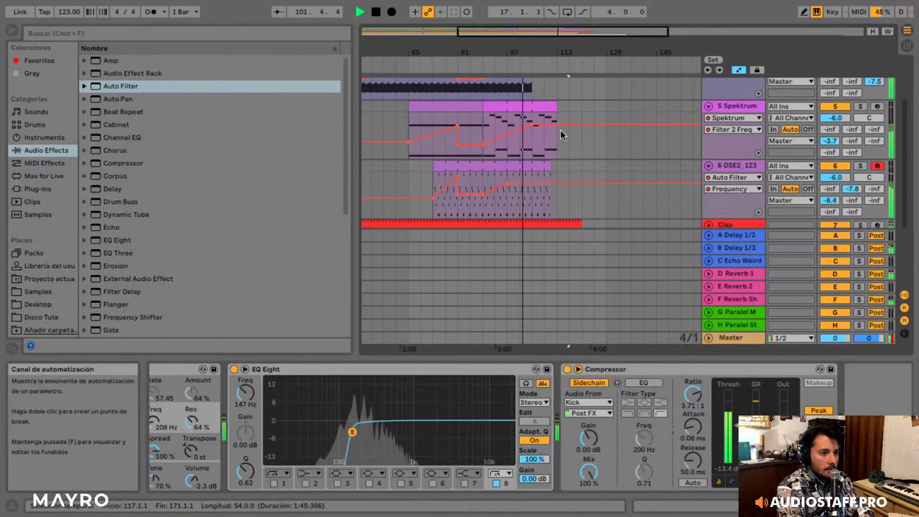
{"action": "scroll", "coordinate": [560, 130], "scroll_direction": "down", "scroll_amount": 3}
{"action": "left_click_drag", "start_coordinate": [533, 133], "coordinate": [533, 125]}
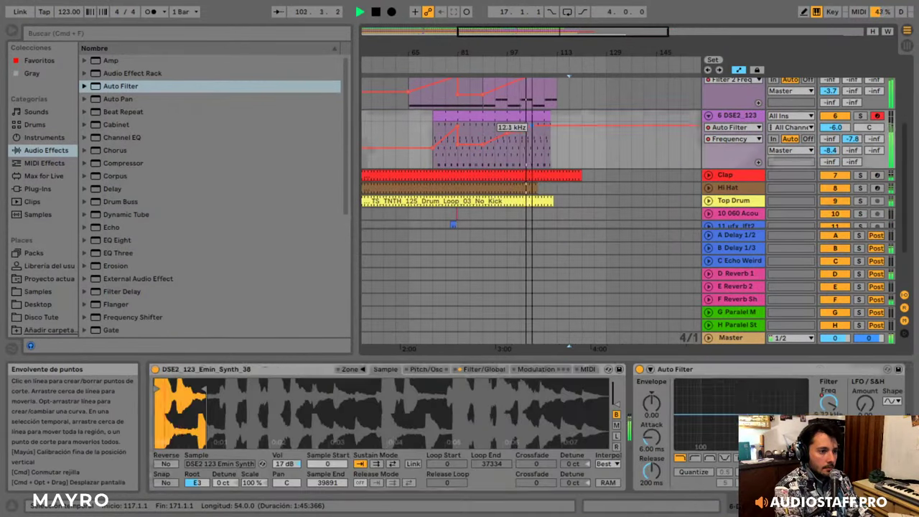
- Draw automation that switches the Kick's EQ Eight on from bar 101 to bar 105 and off after it
{"action": "scroll", "coordinate": [575, 180], "scroll_direction": "up", "scroll_amount": 5}
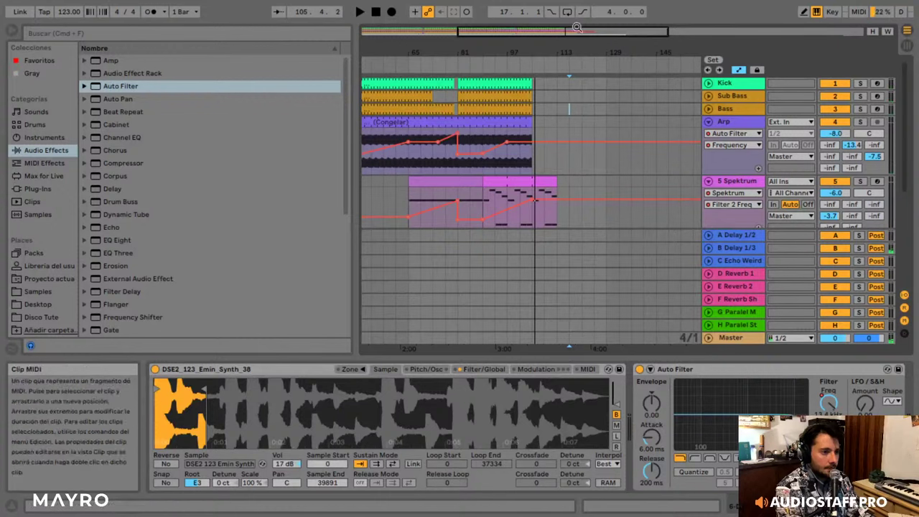
{"action": "left_click_drag", "start_coordinate": [575, 30], "coordinate": [580, 56]}
{"action": "left_click", "coordinate": [708, 82]}
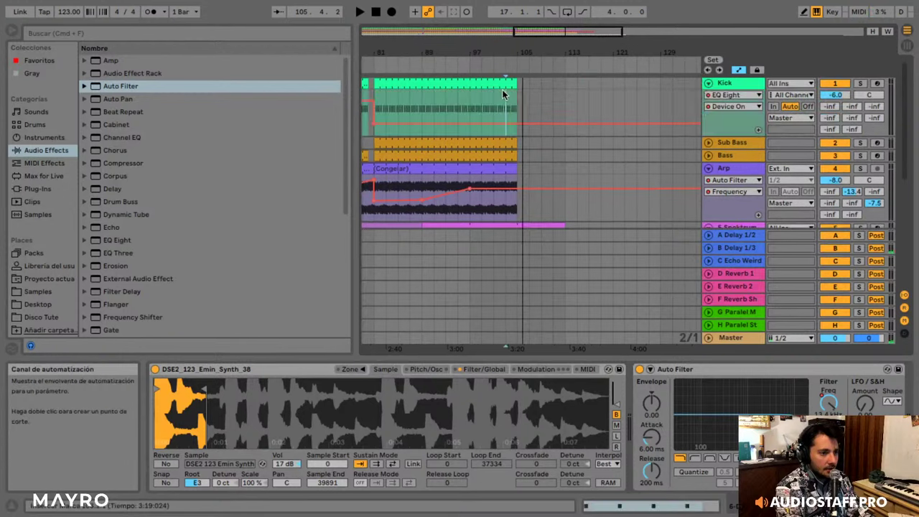
{"action": "left_click", "coordinate": [505, 91]}
{"action": "left_click", "coordinate": [804, 12]}
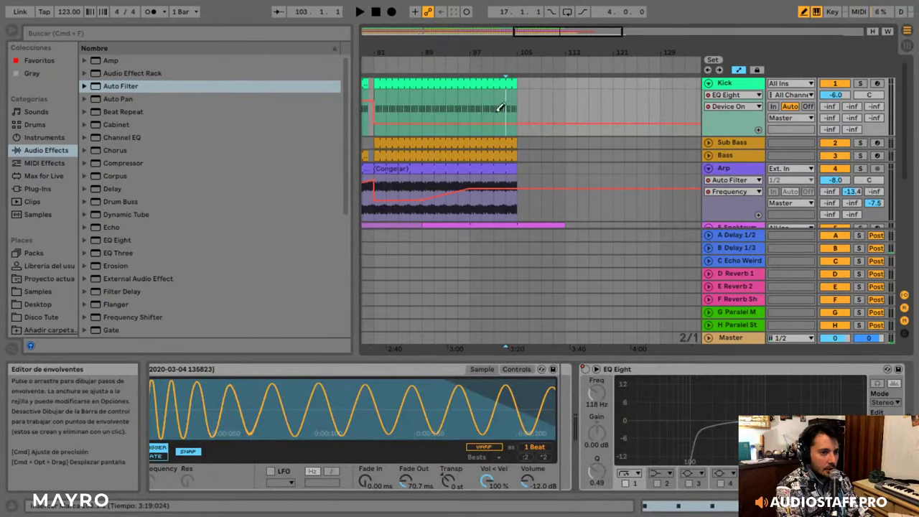
{"action": "left_click_drag", "start_coordinate": [498, 108], "coordinate": [520, 93]}
{"action": "left_click", "coordinate": [525, 126]}
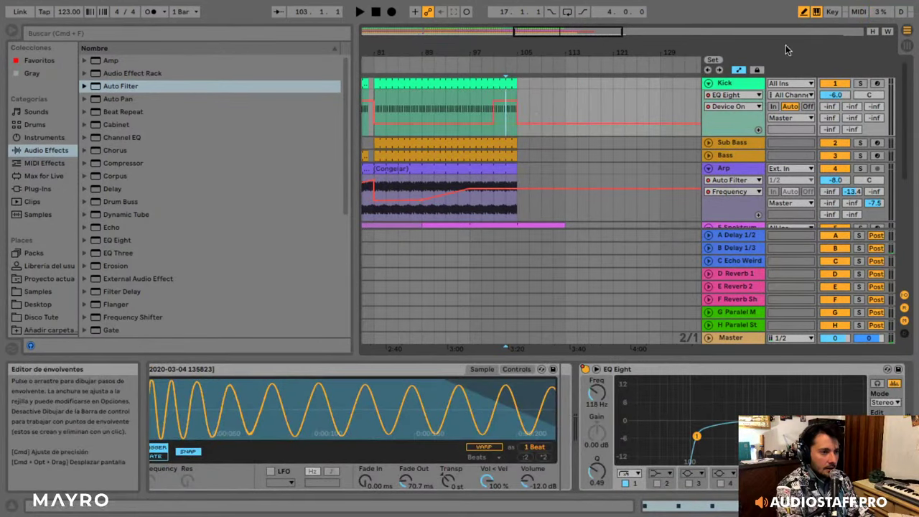
{"action": "left_click", "coordinate": [804, 13]}
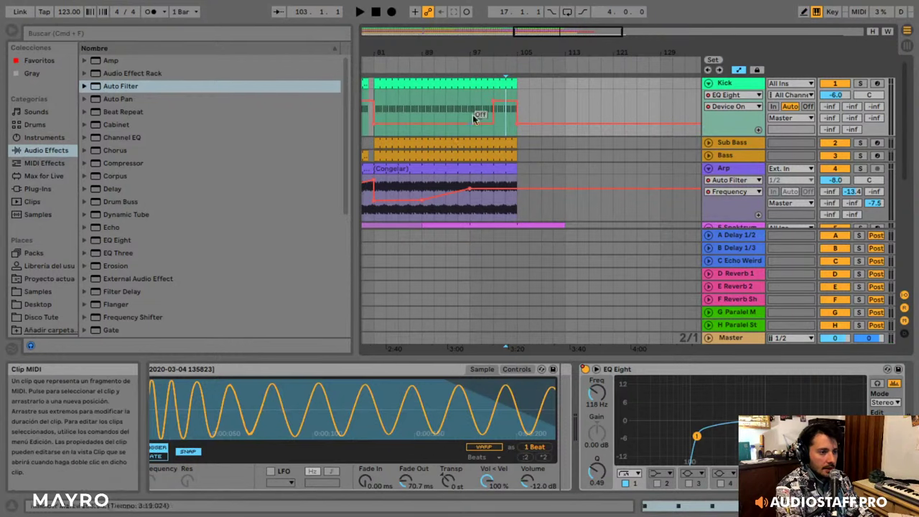
- Extend the Kick, Sub Bass and Bass clips from bar 105 to bar 119
{"action": "left_click", "coordinate": [479, 58]}
{"action": "left_click_drag", "start_coordinate": [516, 84], "coordinate": [601, 84]}
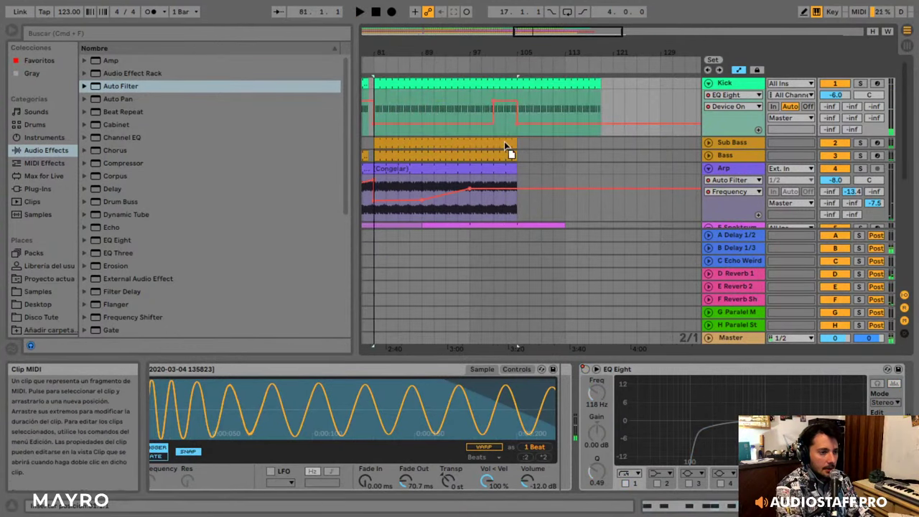
{"action": "key", "text": "space"}
{"action": "left_click", "coordinate": [514, 143]}
{"action": "left_click_drag", "start_coordinate": [514, 143], "coordinate": [602, 143]}
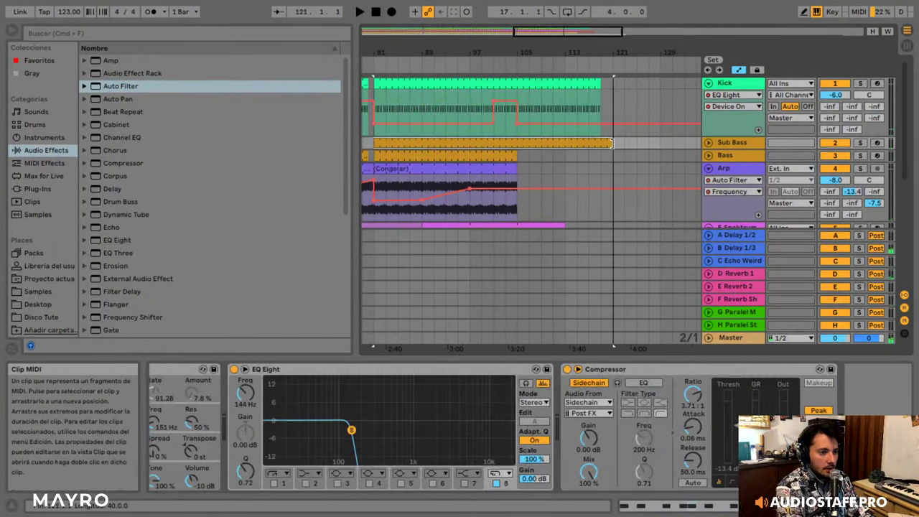
{"action": "left_click_drag", "start_coordinate": [510, 153], "coordinate": [601, 154]}
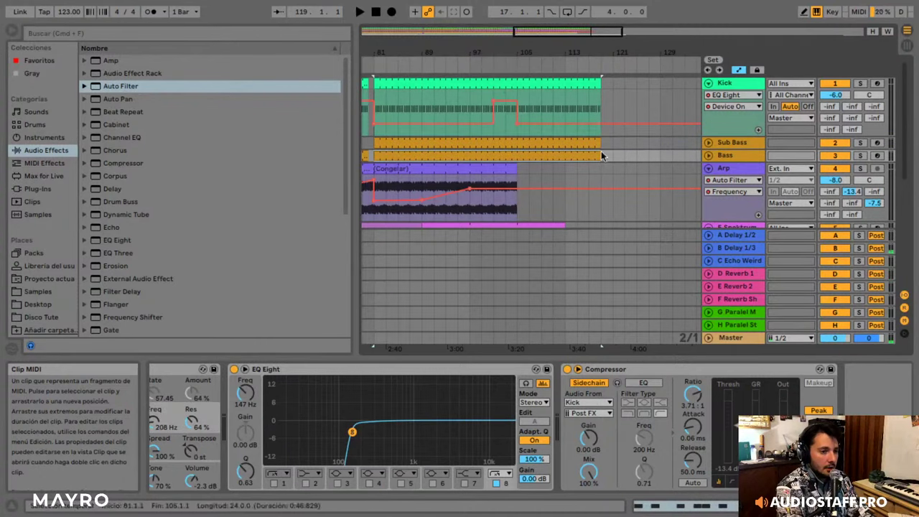
- Cut the Sub Bass part back to bar 101 and repeat it from bar 105
{"action": "left_click", "coordinate": [493, 69]}
{"action": "scroll", "coordinate": [567, 143], "scroll_direction": "down", "scroll_amount": 2}
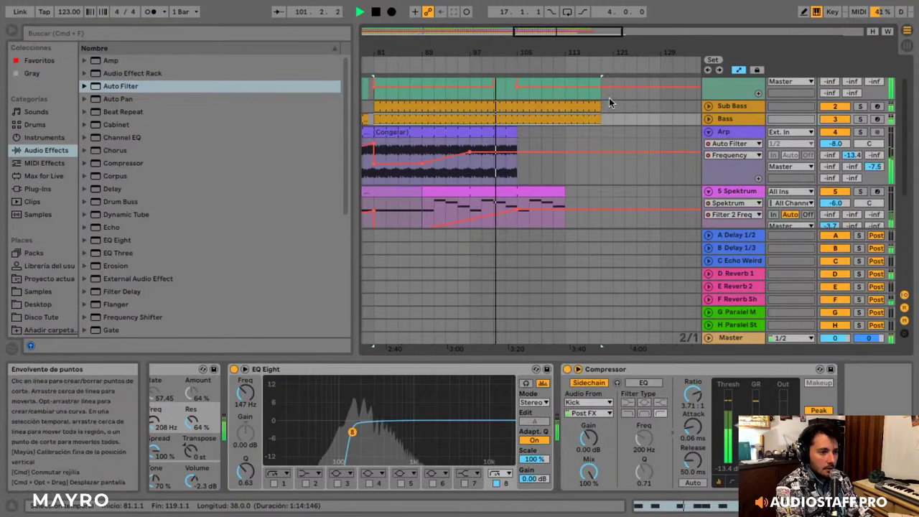
{"action": "left_click_drag", "start_coordinate": [600, 104], "coordinate": [468, 107]}
{"action": "key", "text": "super+d"}
{"action": "scroll", "coordinate": [543, 116], "scroll_direction": "down", "scroll_amount": 5}
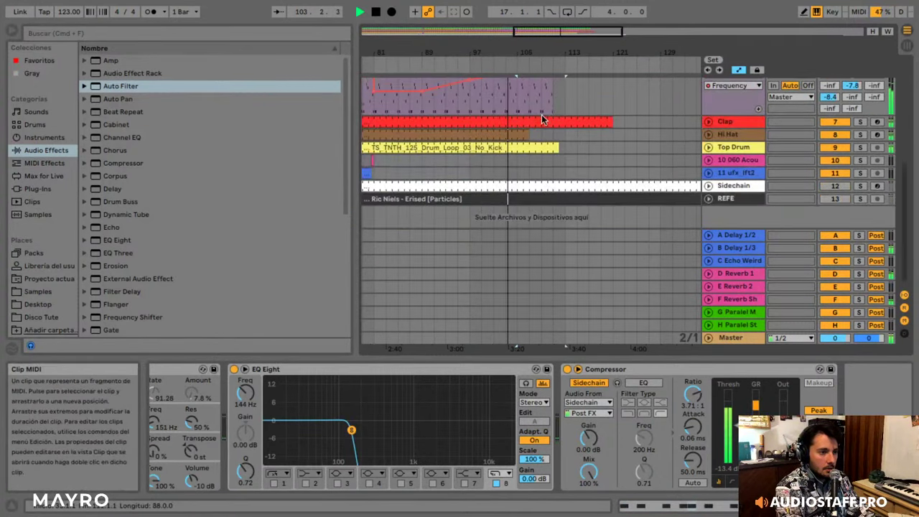
- Delete the DSE2_123, Clap, Hi Hat, Top Drum and Spektrum clip material after bar 105
{"action": "scroll", "coordinate": [630, 194], "scroll_direction": "up", "scroll_amount": 3}
{"action": "scroll", "coordinate": [630, 195], "scroll_direction": "down", "scroll_amount": 3}
{"action": "left_click_drag", "start_coordinate": [624, 189], "coordinate": [519, 93]}
{"action": "key", "text": "Delete"}
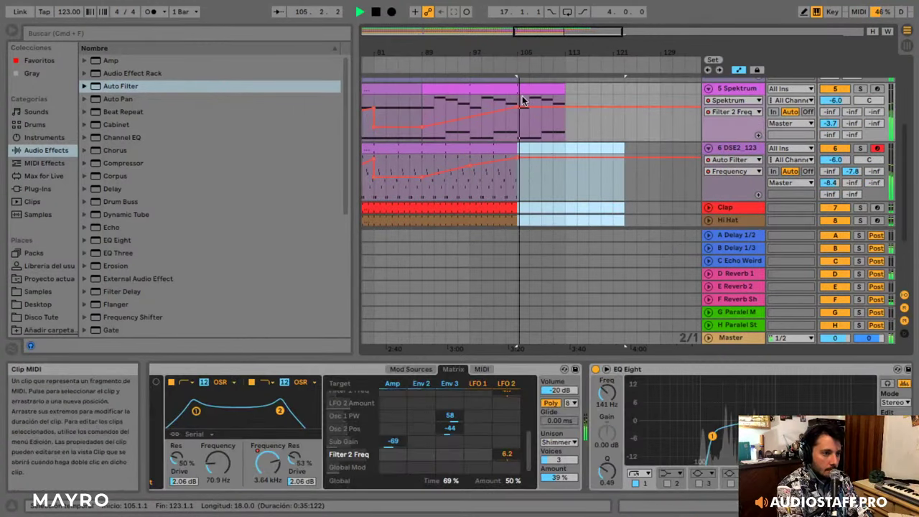
{"action": "scroll", "coordinate": [570, 120], "scroll_direction": "up", "scroll_amount": 2}
{"action": "left_click_drag", "start_coordinate": [588, 142], "coordinate": [521, 137]}
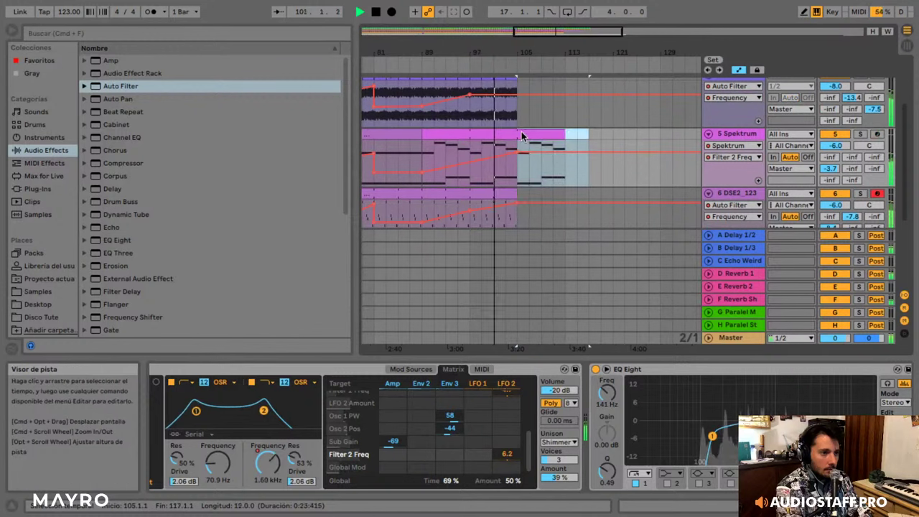
{"action": "key", "text": "Delete"}
- Try to place the ufx clip of track 11 just before bar 105
{"action": "left_click_drag", "start_coordinate": [577, 33], "coordinate": [549, 30]}
{"action": "scroll", "coordinate": [521, 141], "scroll_direction": "down", "scroll_amount": 5}
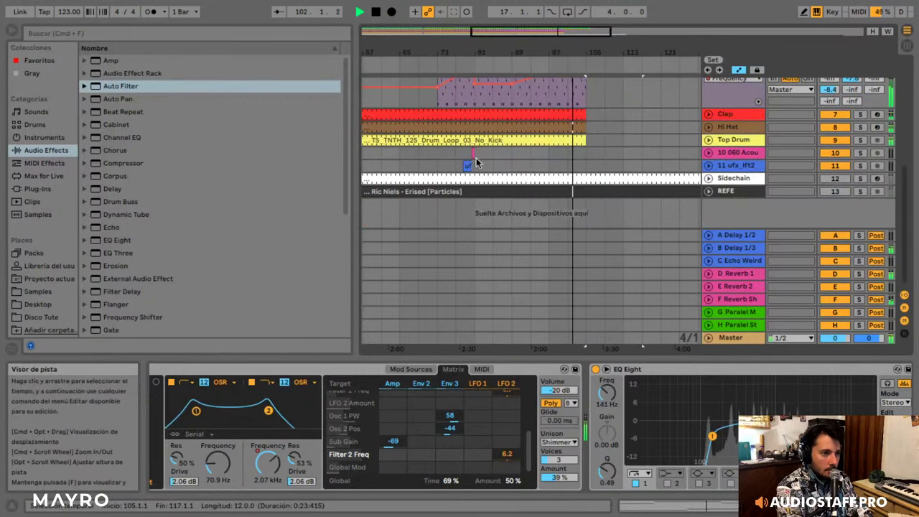
{"action": "left_click_drag", "start_coordinate": [466, 164], "coordinate": [582, 164]}
{"action": "key", "text": "super+z"}
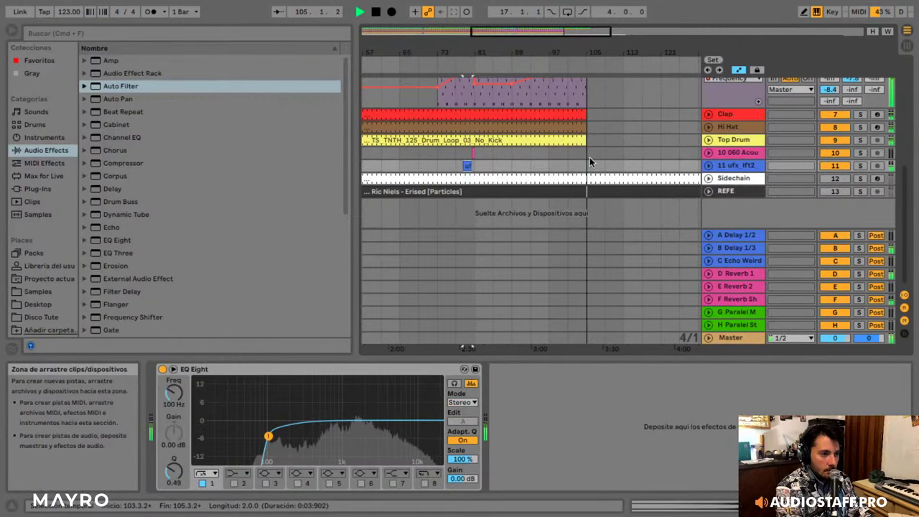
- Extend the Sub Bass clip that starts at bar 105 to bar 121
{"action": "scroll", "coordinate": [614, 97], "scroll_direction": "up", "scroll_amount": 5}
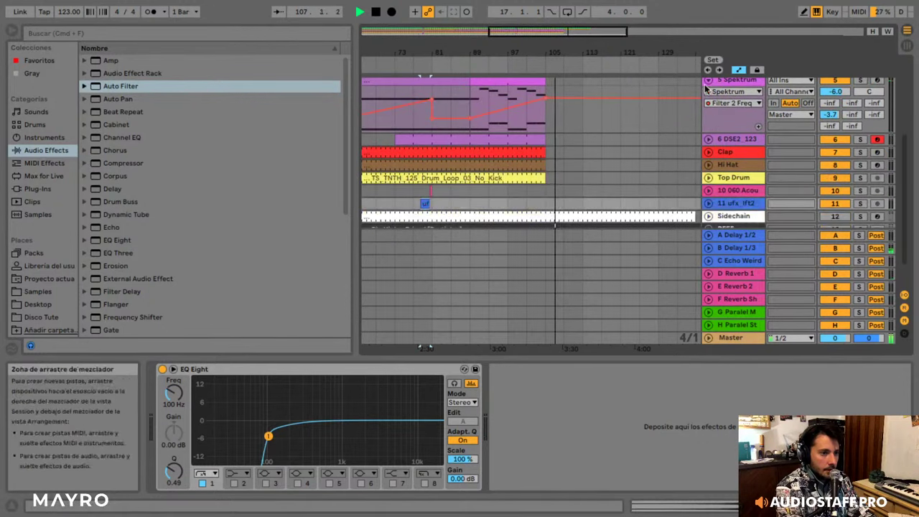
{"action": "scroll", "coordinate": [589, 129], "scroll_direction": "up", "scroll_amount": 5}
{"action": "left_click_drag", "start_coordinate": [563, 143], "coordinate": [616, 143]}
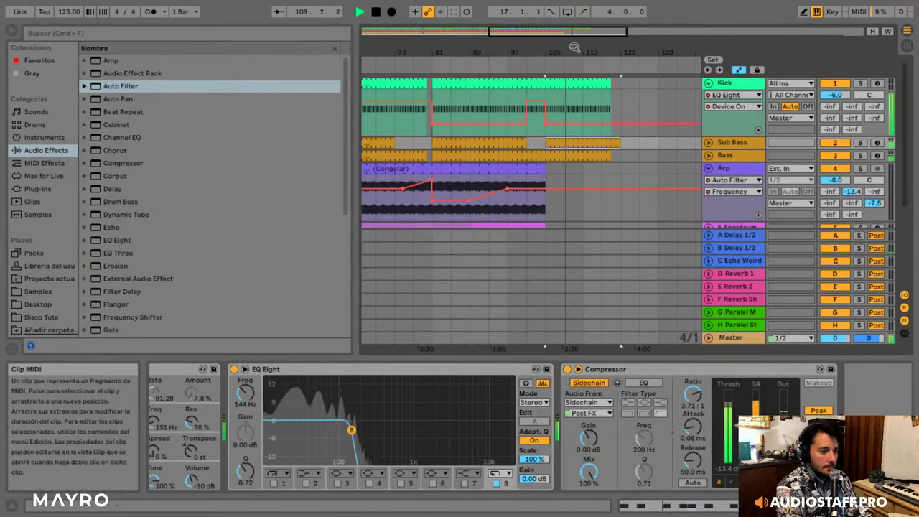
- Collapse the Kick track and copy the 16-bar Spektrum clip that ends at bar 105 to bar 113
{"action": "left_click_drag", "start_coordinate": [575, 52], "coordinate": [563, 35]}
{"action": "scroll", "coordinate": [582, 138], "scroll_direction": "down", "scroll_amount": 5}
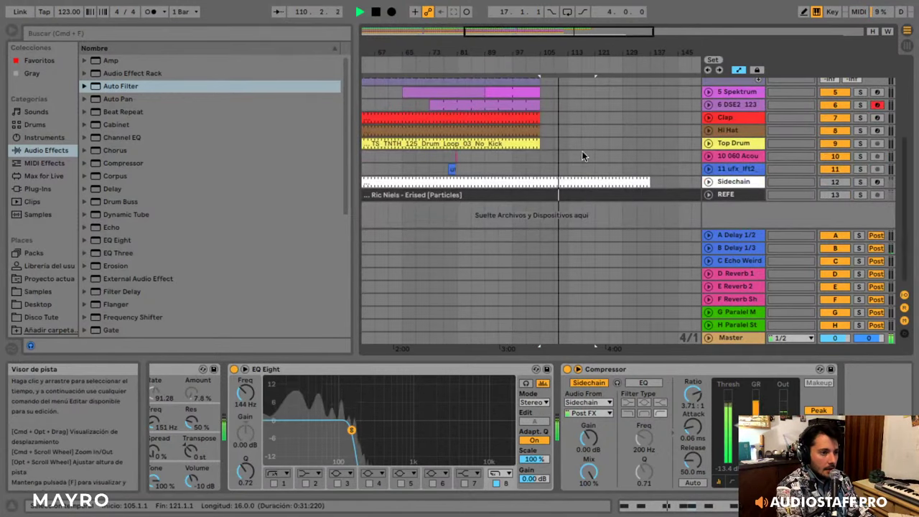
{"action": "scroll", "coordinate": [566, 127], "scroll_direction": "up", "scroll_amount": 5}
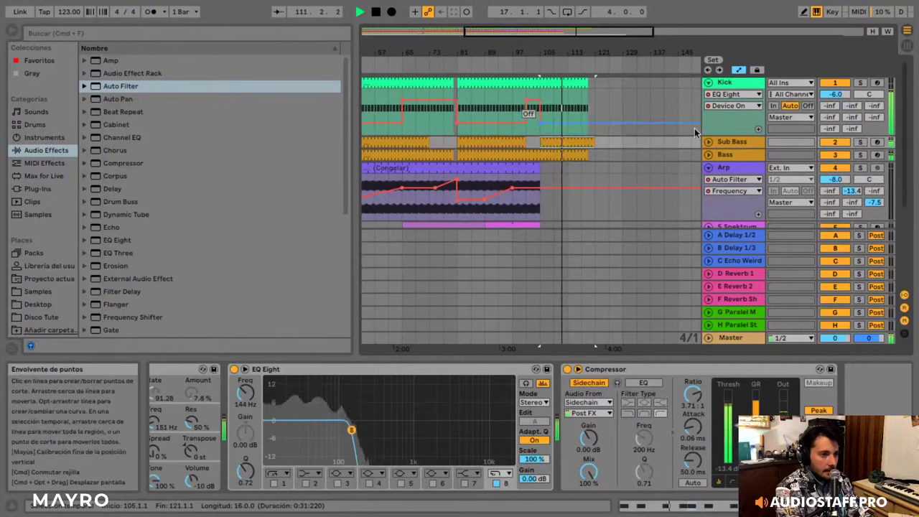
{"action": "left_click", "coordinate": [708, 82]}
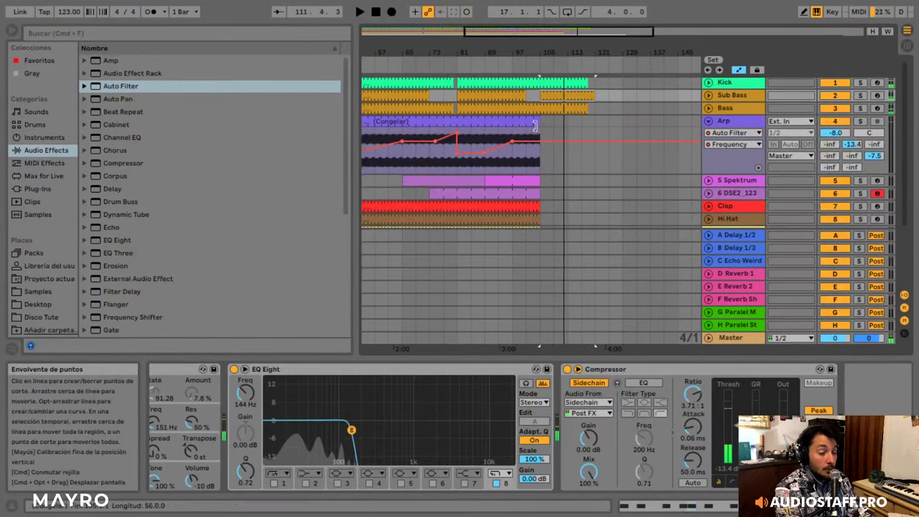
{"action": "left_click", "coordinate": [544, 143]}
{"action": "scroll", "coordinate": [545, 145], "scroll_direction": "down", "scroll_amount": 1}
{"action": "left_click_drag", "start_coordinate": [497, 176], "coordinate": [595, 175]}
{"action": "key", "text": "space"}
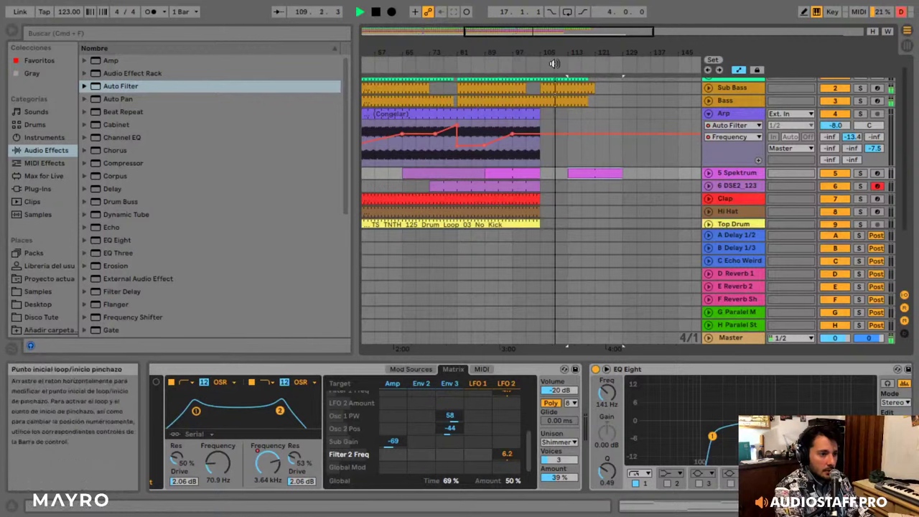
- Show the Device On automation of the EQ Eight on the Kick track
{"action": "scroll", "coordinate": [600, 108], "scroll_direction": "up", "scroll_amount": 1}
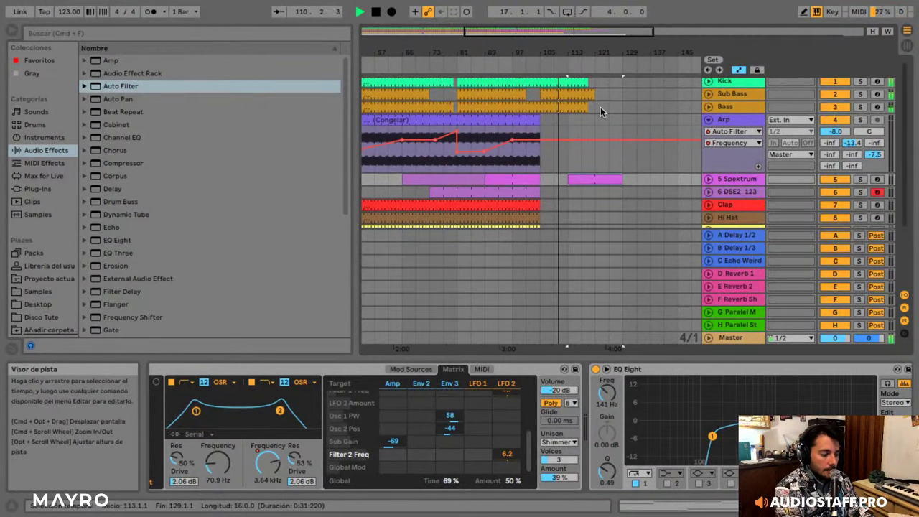
{"action": "left_click_drag", "start_coordinate": [620, 122], "coordinate": [576, 96]}
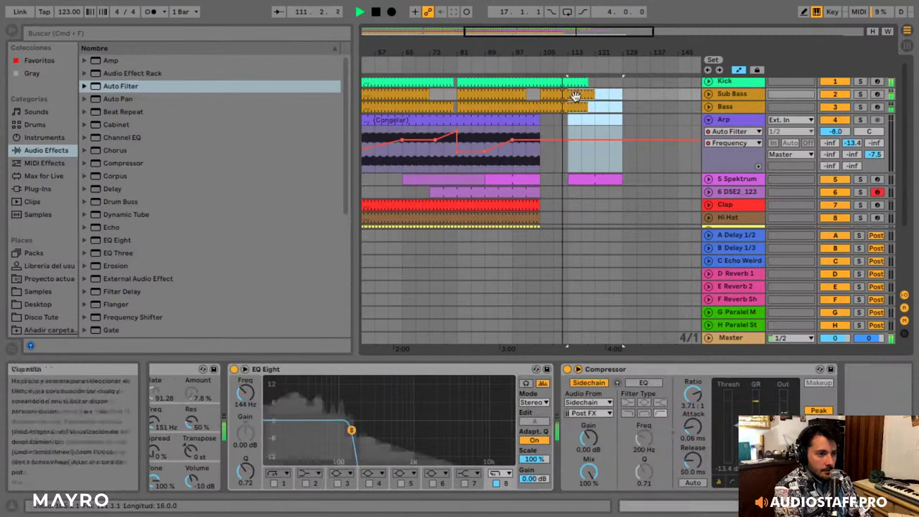
{"action": "left_click", "coordinate": [573, 90]}
{"action": "left_click", "coordinate": [574, 82]}
{"action": "right_click", "coordinate": [585, 369]}
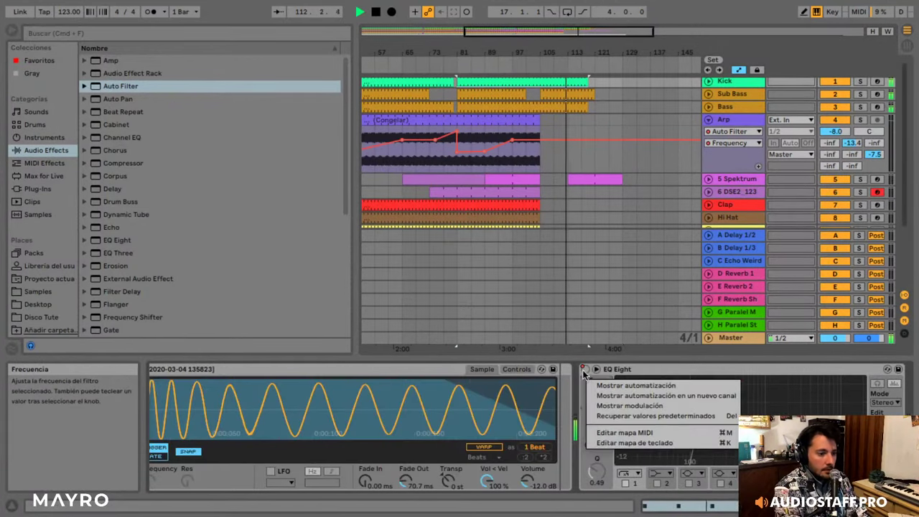
{"action": "left_click", "coordinate": [625, 372]}
- Draw the Kick's EQ Eight Device On automation as on from bar 113 to 125, and extend the Kick and Bass clips to bar 121
{"action": "left_click", "coordinate": [804, 11]}
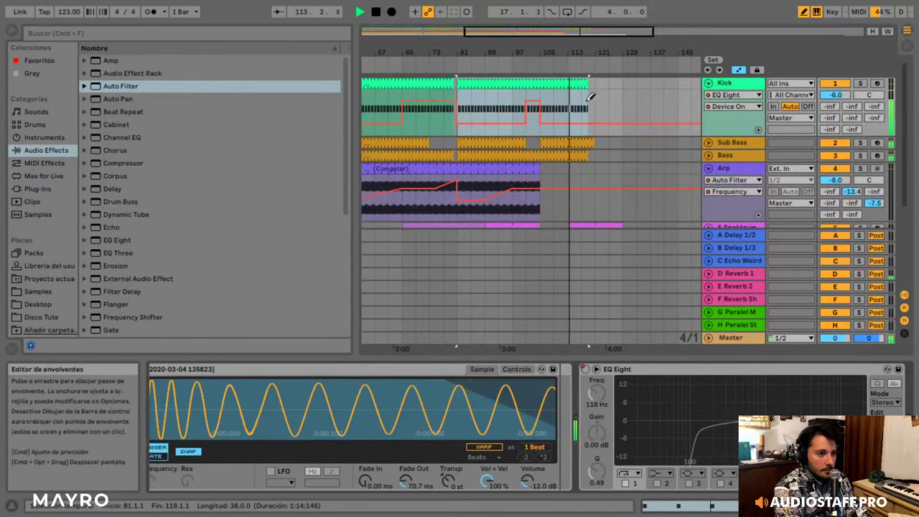
{"action": "left_click", "coordinate": [601, 97]}
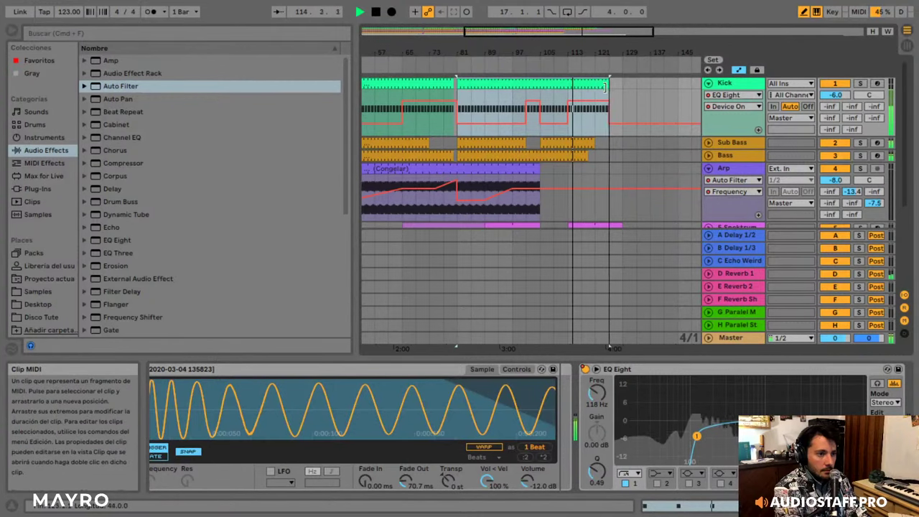
{"action": "left_click", "coordinate": [582, 148]}
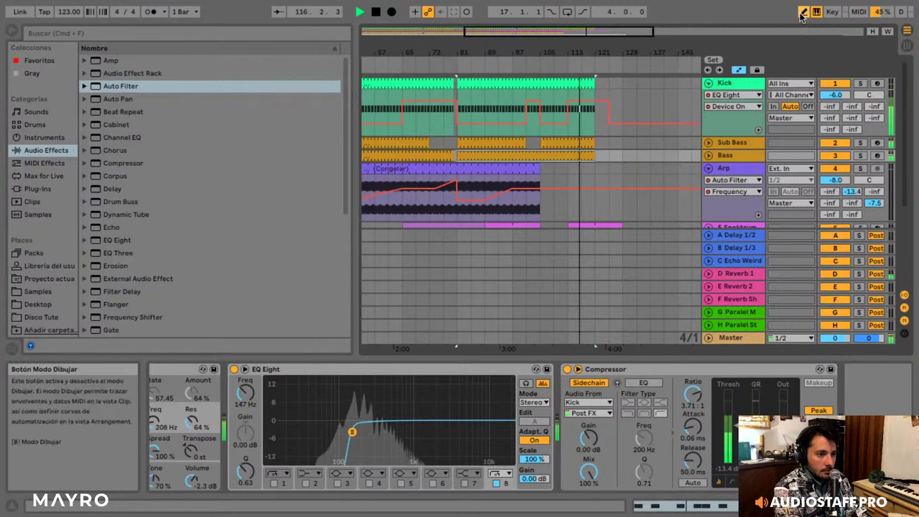
- Place a copy of the DSE2_123 clip at bar 121 and show the track's Auto Filter Frequency automation
{"action": "scroll", "coordinate": [602, 145], "scroll_direction": "down", "scroll_amount": 5}
{"action": "left_click", "coordinate": [503, 134]}
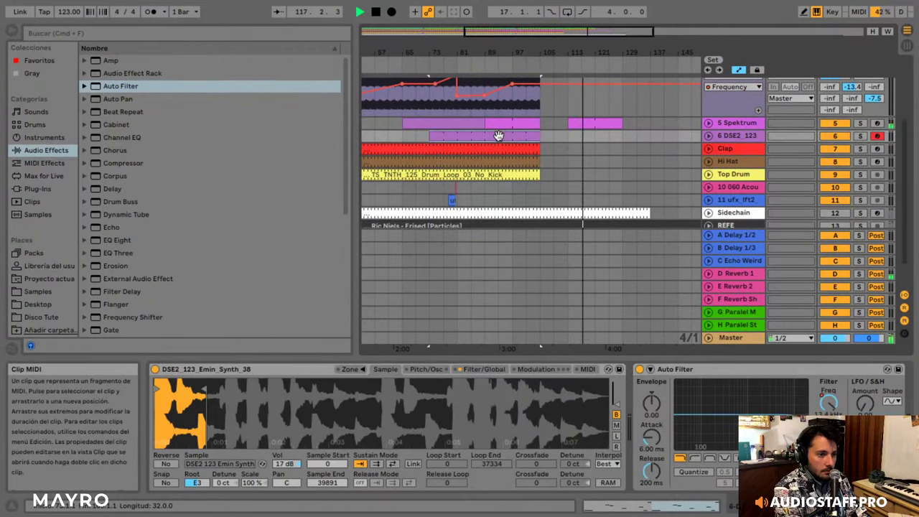
{"action": "left_click_drag", "start_coordinate": [664, 140], "coordinate": [651, 142]}
{"action": "right_click", "coordinate": [803, 412]}
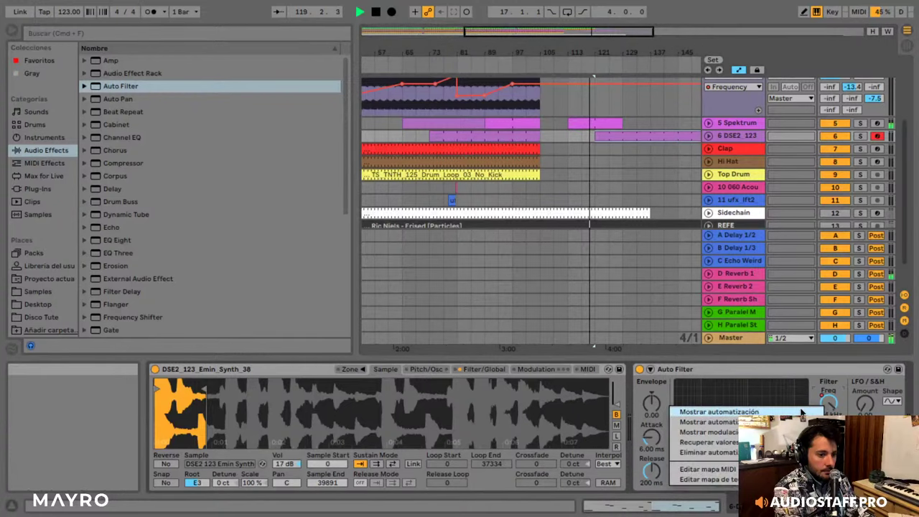
{"action": "left_click", "coordinate": [803, 411]}
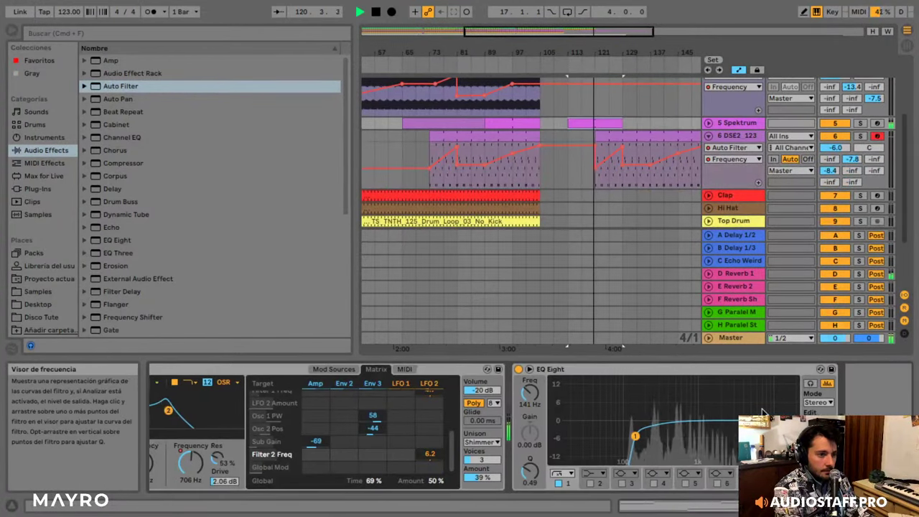
- Show the Spektrum Filter 2 Freq automation and extend the clip that starts at bar 113 to bar 137
{"action": "scroll", "coordinate": [532, 429], "scroll_direction": "left", "scroll_amount": 5}
{"action": "right_click", "coordinate": [440, 463]}
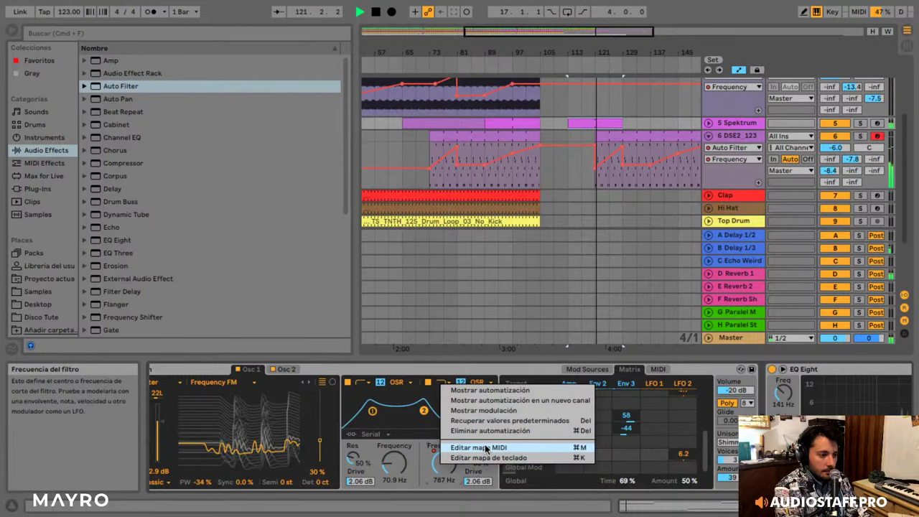
{"action": "left_click", "coordinate": [491, 389]}
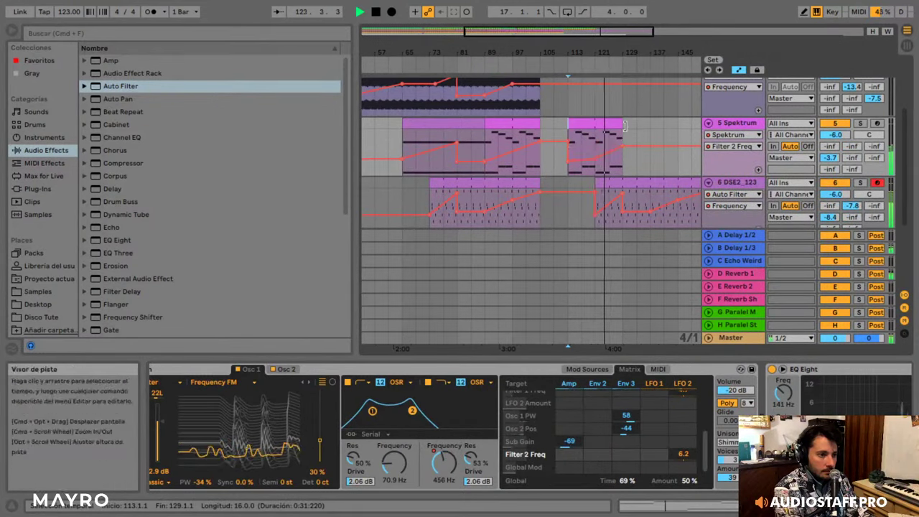
{"action": "left_click_drag", "start_coordinate": [622, 124], "coordinate": [661, 127]}
- Remove the dip after bar 129 in the DSE2_123 Frequency automation and raise the Spektrum Filter 2 Freq automation at bar 137
{"action": "left_click_drag", "start_coordinate": [573, 54], "coordinate": [476, 54]}
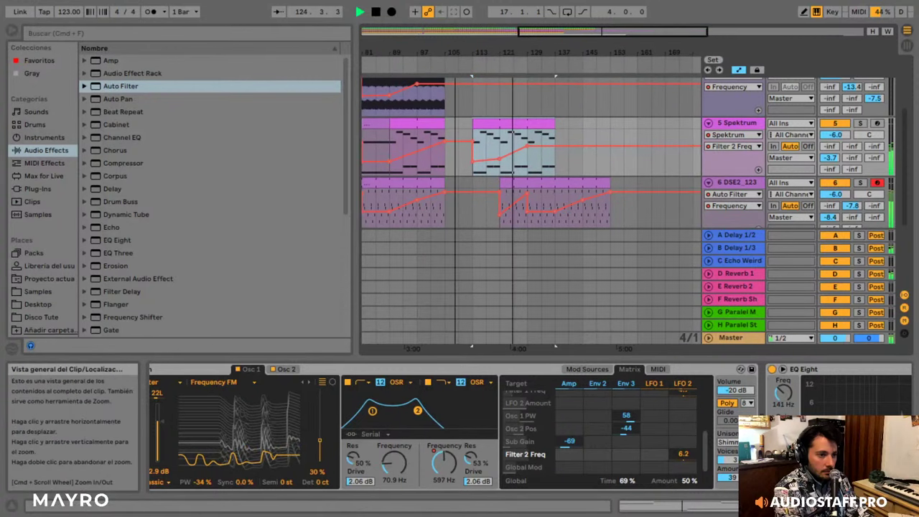
{"action": "left_click", "coordinate": [551, 216]}
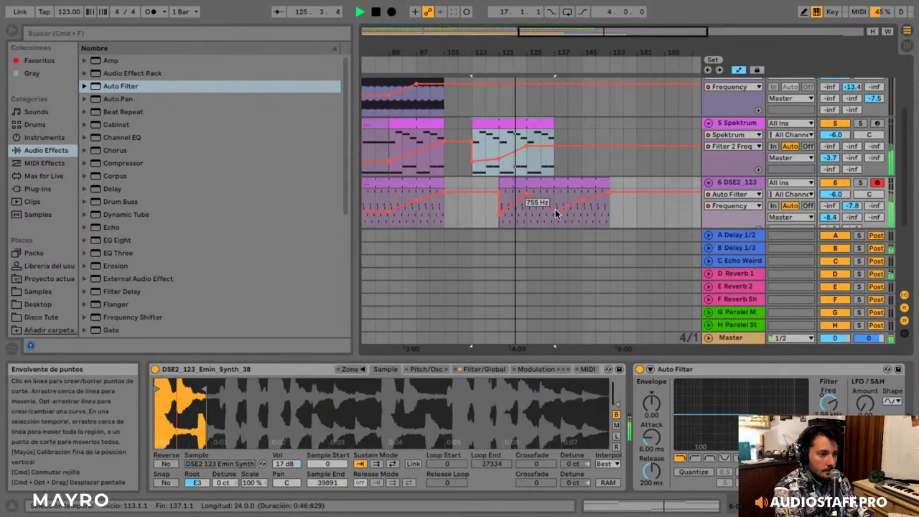
{"action": "left_click_drag", "start_coordinate": [598, 202], "coordinate": [550, 193]}
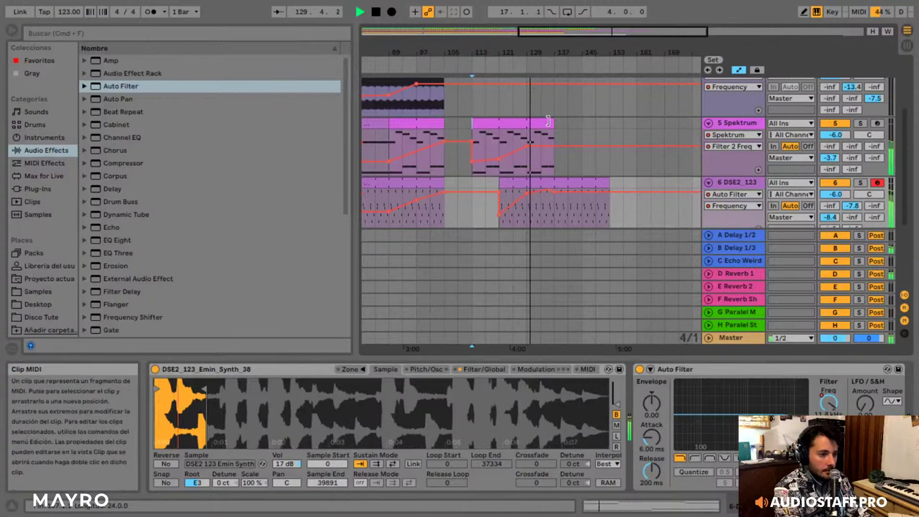
{"action": "left_click", "coordinate": [554, 146]}
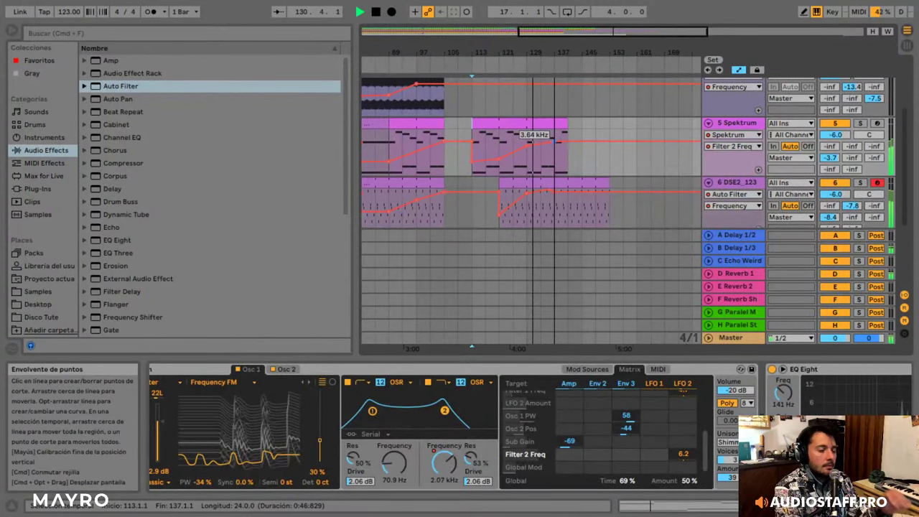
- Collapse the Arp, Spektrum and DSE2_123 tracks in the arrangement
{"action": "scroll", "coordinate": [644, 126], "scroll_direction": "up", "scroll_amount": 2}
{"action": "scroll", "coordinate": [642, 125], "scroll_direction": "up", "scroll_amount": 1}
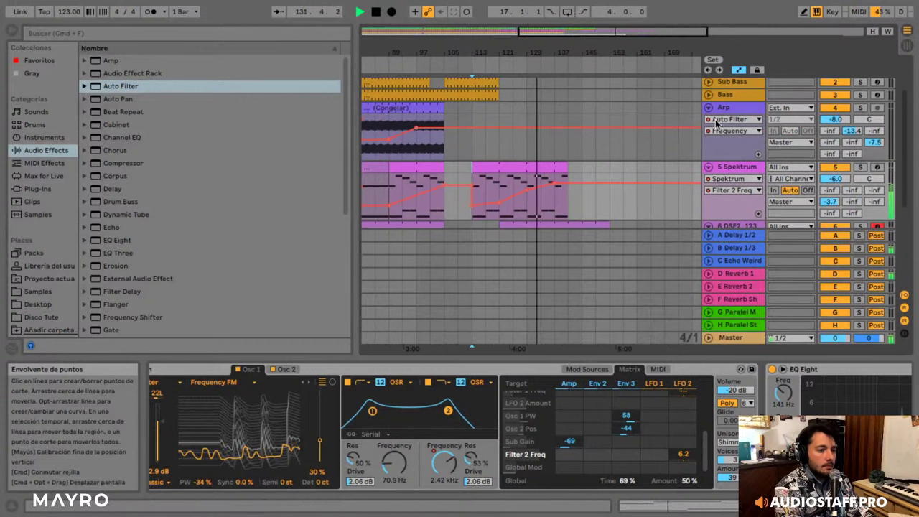
{"action": "left_click", "coordinate": [709, 108]}
{"action": "left_click", "coordinate": [709, 120]}
{"action": "left_click", "coordinate": [710, 136]}
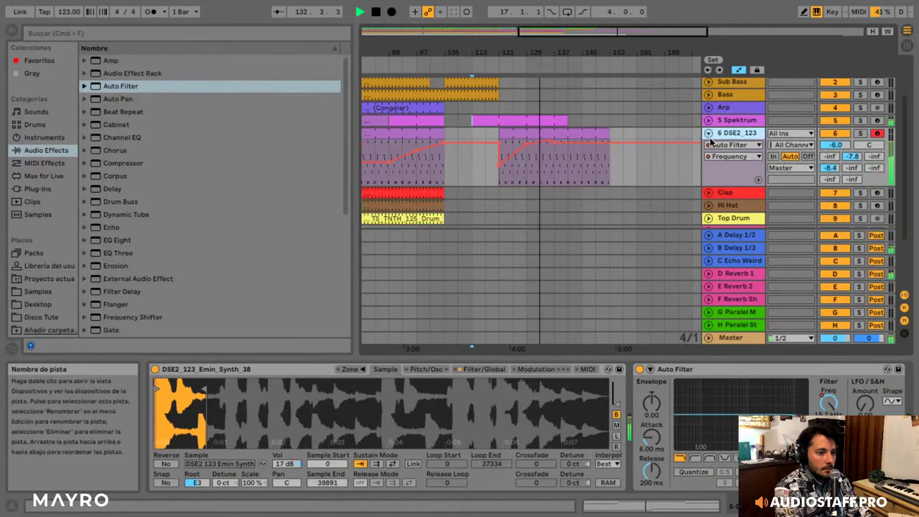
{"action": "left_click", "coordinate": [709, 133]}
- Extend the Sidechain clip to bar 177 and the Spektrum clip to bar 161
{"action": "scroll", "coordinate": [632, 131], "scroll_direction": "up", "scroll_amount": 2}
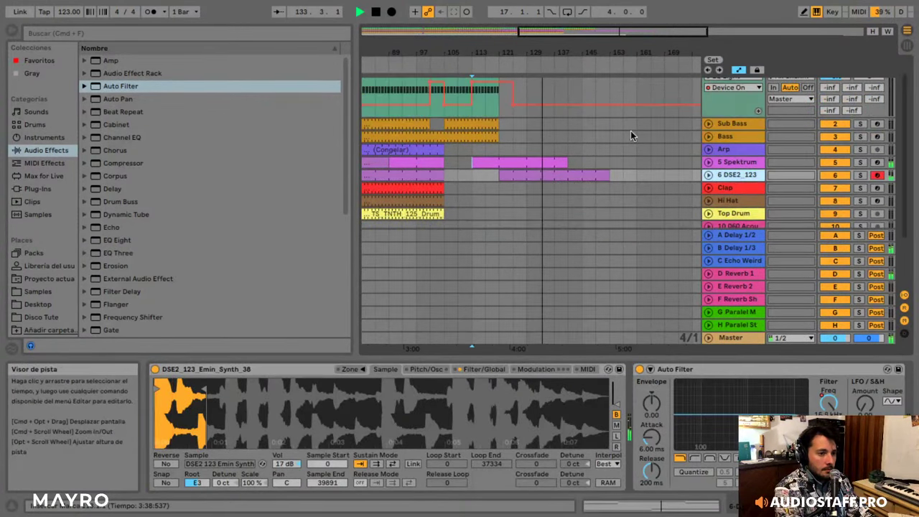
{"action": "scroll", "coordinate": [631, 131], "scroll_direction": "down", "scroll_amount": 4}
{"action": "left_click_drag", "start_coordinate": [555, 176], "coordinate": [693, 177]}
{"action": "scroll", "coordinate": [605, 127], "scroll_direction": "up", "scroll_amount": 2}
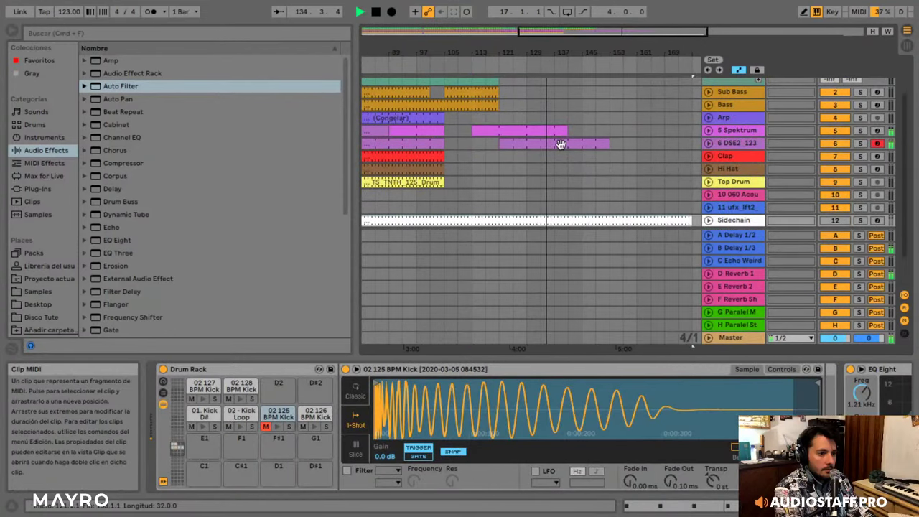
{"action": "left_click_drag", "start_coordinate": [567, 131], "coordinate": [637, 131]}
{"action": "scroll", "coordinate": [564, 137], "scroll_direction": "up", "scroll_amount": 2}
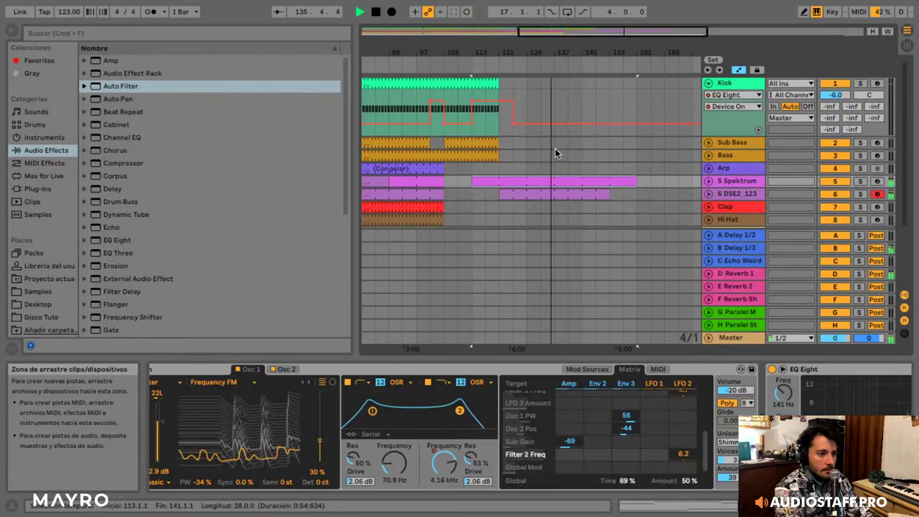
{"action": "left_click_drag", "start_coordinate": [499, 156], "coordinate": [637, 155]}
{"action": "key", "text": "super+z"}
{"action": "key", "text": "space"}
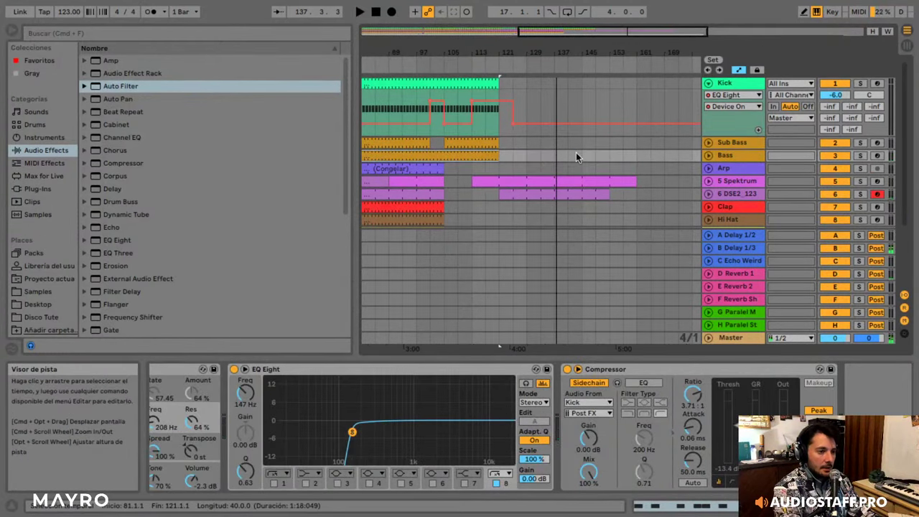
- Place a copy of the Bass clip from bar 137 to bar 153 and play from bar 133
{"action": "left_click_drag", "start_coordinate": [552, 153], "coordinate": [581, 157]}
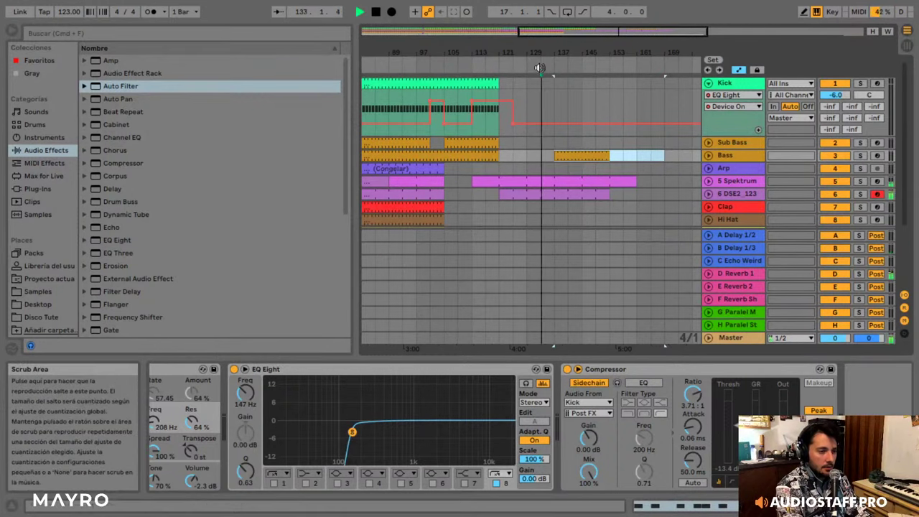
{"action": "left_click", "coordinate": [574, 163]}
{"action": "left_click", "coordinate": [576, 154]}
{"action": "left_click", "coordinate": [546, 66]}
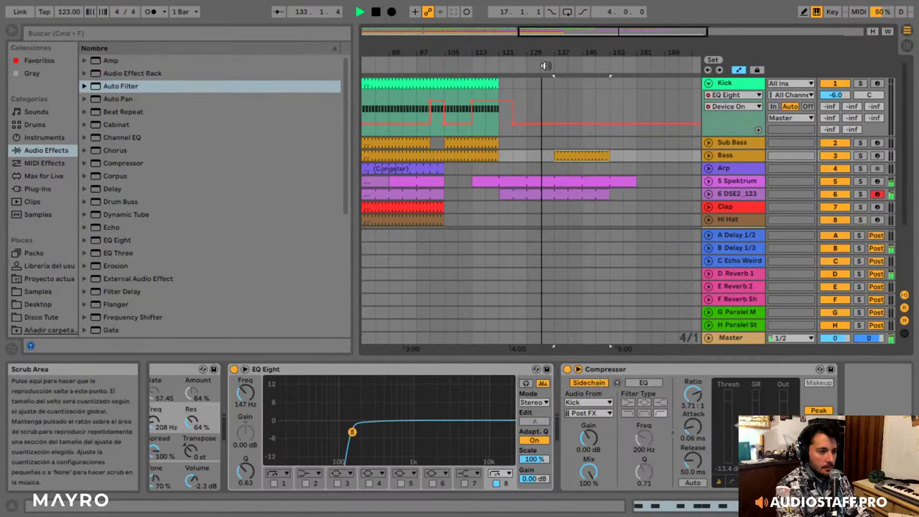
- Show the Bass track's Filter Freq automation and ramp it up from bar 137 to about 2.08 kHz at bar 145
{"action": "scroll", "coordinate": [243, 413], "scroll_direction": "up", "scroll_amount": 2}
{"action": "right_click", "coordinate": [248, 427]}
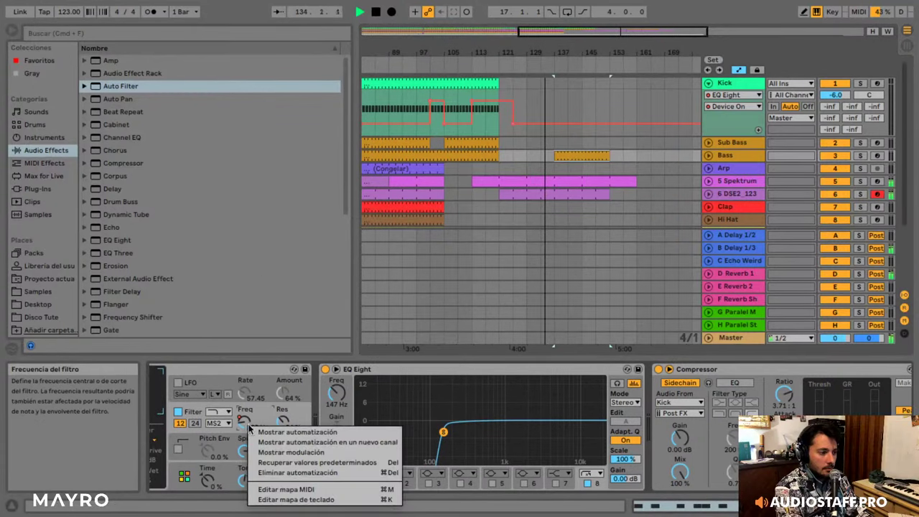
{"action": "left_click", "coordinate": [295, 431]}
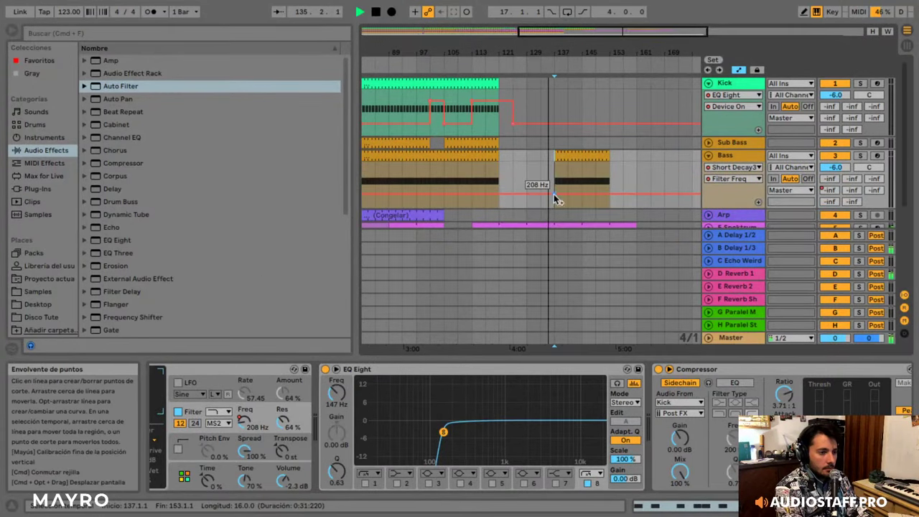
{"action": "left_click_drag", "start_coordinate": [568, 185], "coordinate": [583, 178]}
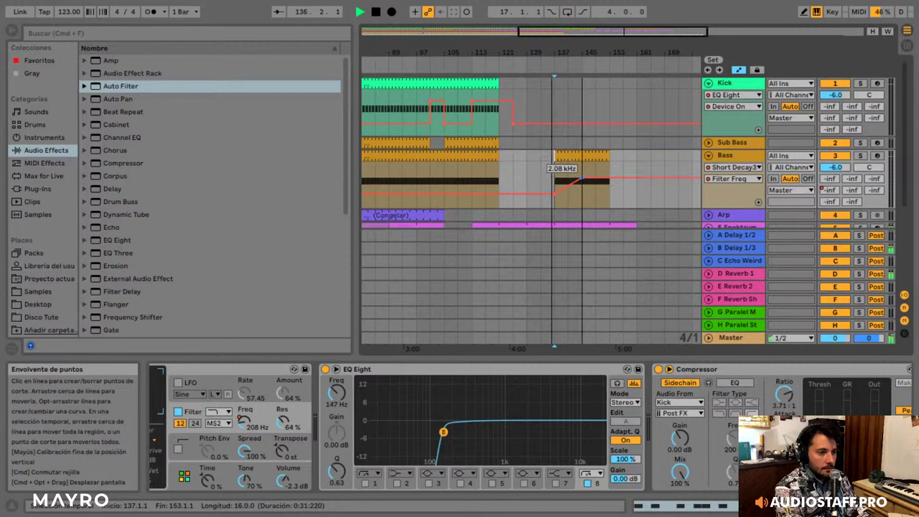
- Expand the DSE2_123 and Spektrum tracks to check their filter automation around bar 137, then stop playback
{"action": "scroll", "coordinate": [594, 182], "scroll_direction": "down", "scroll_amount": 4}
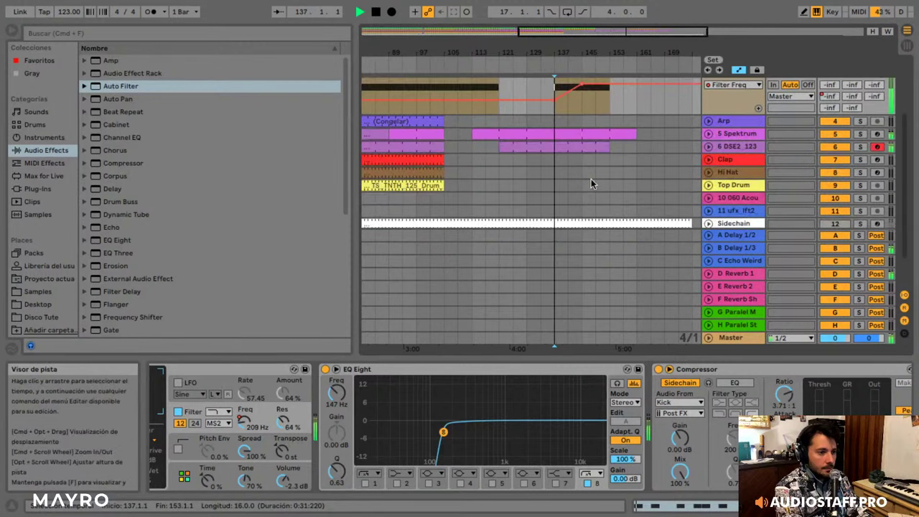
{"action": "left_click", "coordinate": [709, 147]}
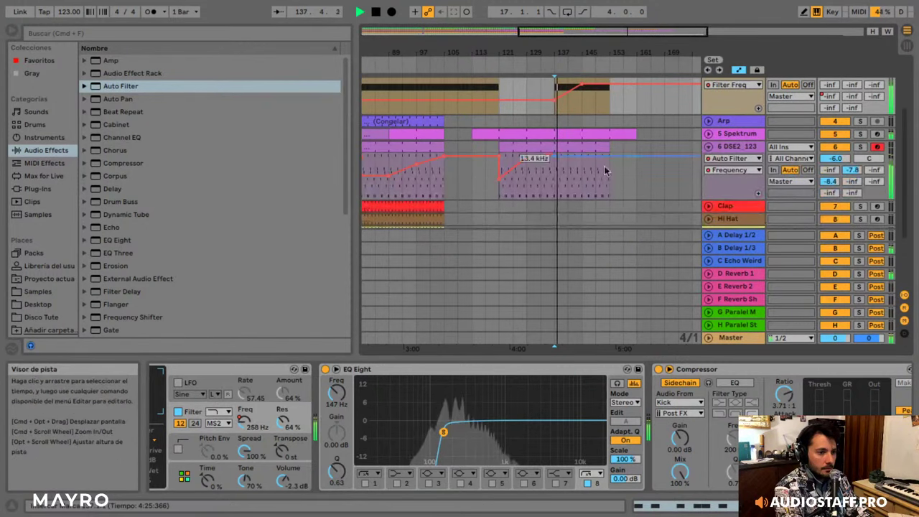
{"action": "left_click", "coordinate": [709, 133]}
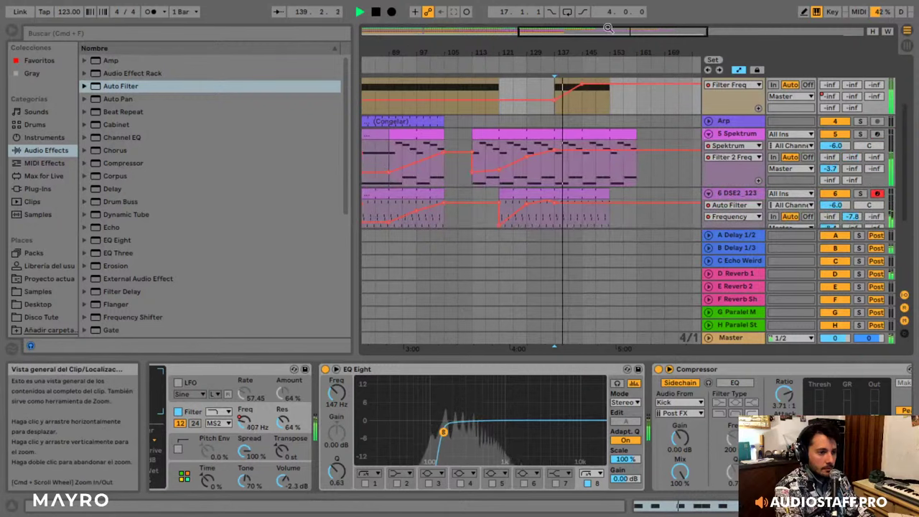
{"action": "left_click_drag", "start_coordinate": [611, 30], "coordinate": [644, 36]}
{"action": "key", "text": "space"}
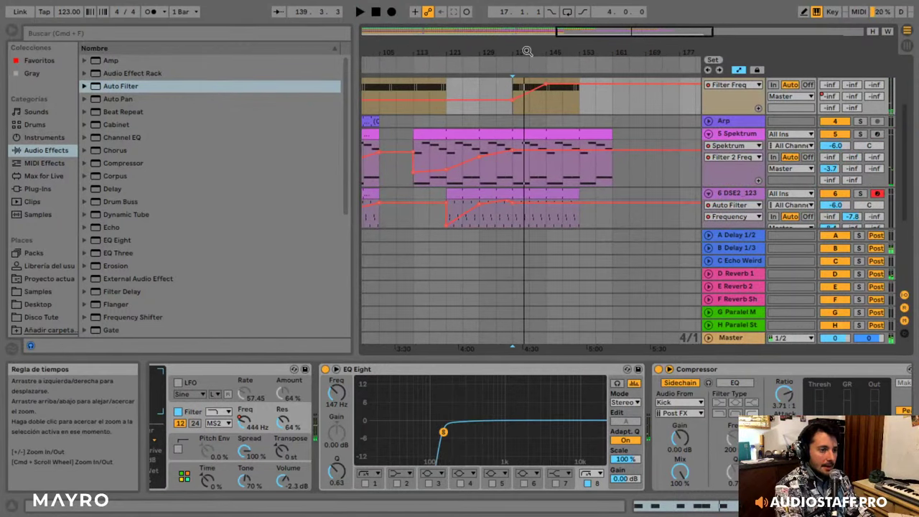
- Separate the Spektrum part that starts at bar 137 and open its clip in the note editor
{"action": "left_click_drag", "start_coordinate": [630, 139], "coordinate": [493, 140]}
{"action": "left_click", "coordinate": [528, 137]}
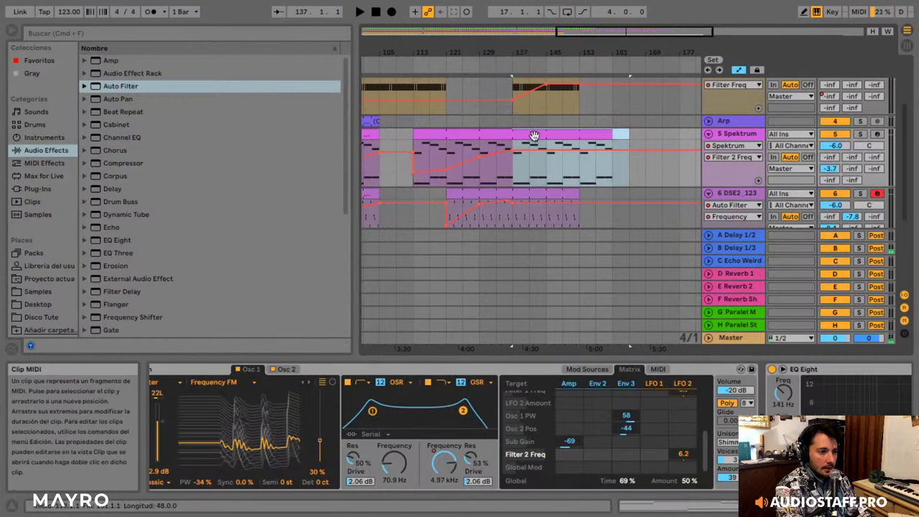
{"action": "double_click", "coordinate": [540, 136]}
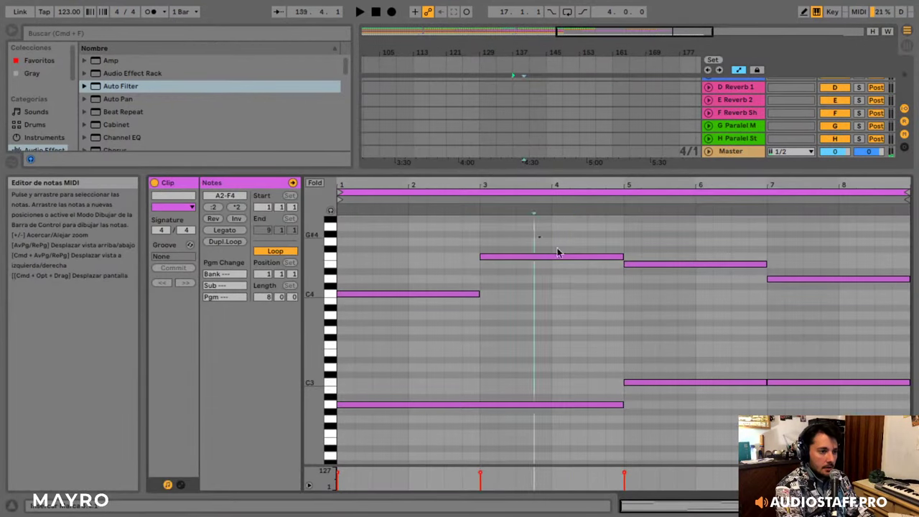
- Delete all notes except the opening C4 and A2, and stretch these two over the eight-bar loop with Legato
{"action": "left_click_drag", "start_coordinate": [481, 236], "coordinate": [841, 322]}
{"action": "key", "text": "Delete"}
{"action": "left_click_drag", "start_coordinate": [696, 288], "coordinate": [794, 416]}
{"action": "key", "text": "Delete"}
{"action": "left_click_drag", "start_coordinate": [443, 271], "coordinate": [398, 445]}
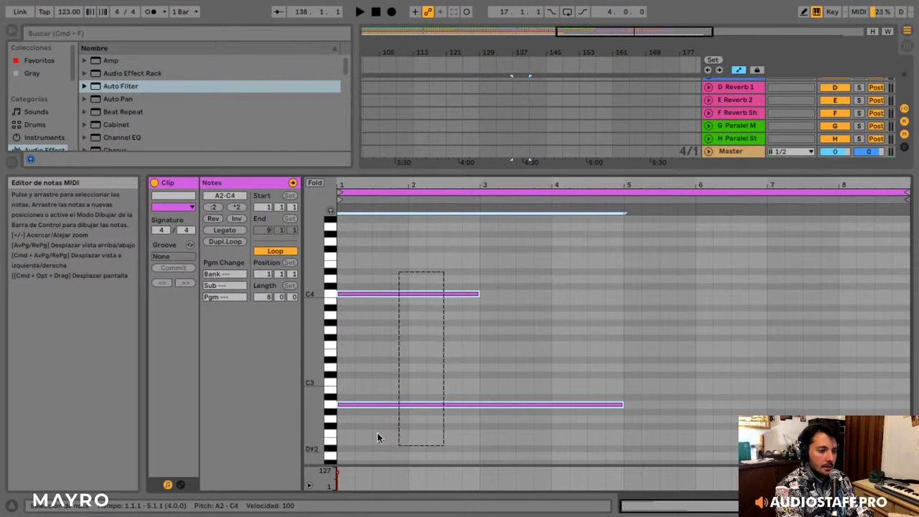
{"action": "left_click", "coordinate": [224, 230]}
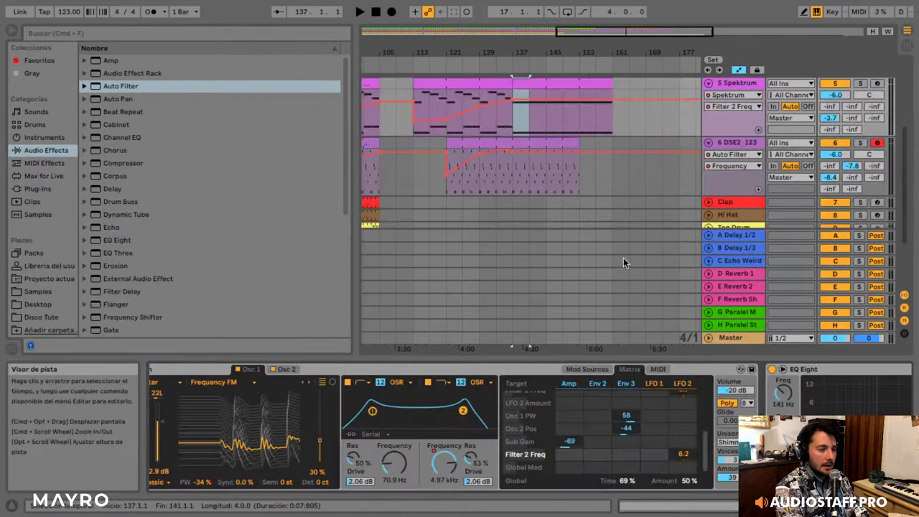
- Consolidate the Spektrum part from bar 137 to bar 153 into one 16-bar clip and inspect its notes
{"action": "scroll", "coordinate": [558, 150], "scroll_direction": "up", "scroll_amount": 5}
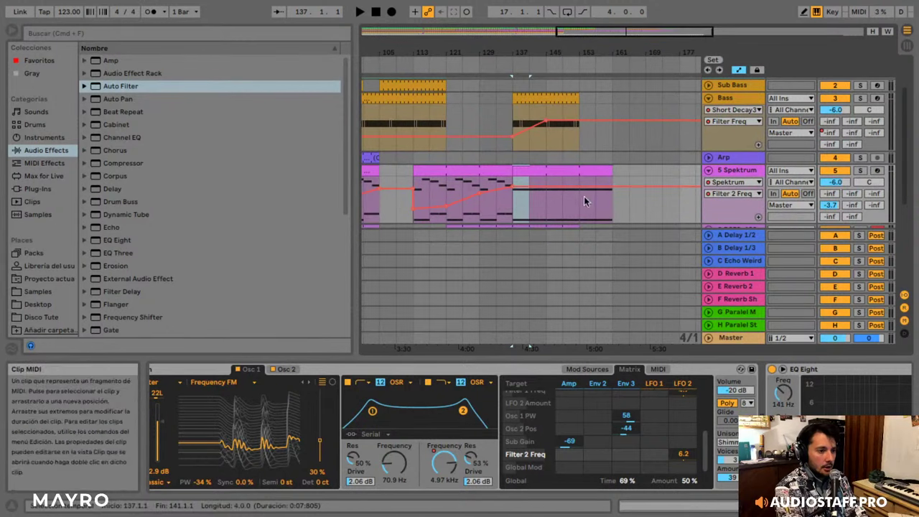
{"action": "left_click_drag", "start_coordinate": [579, 198], "coordinate": [525, 177]}
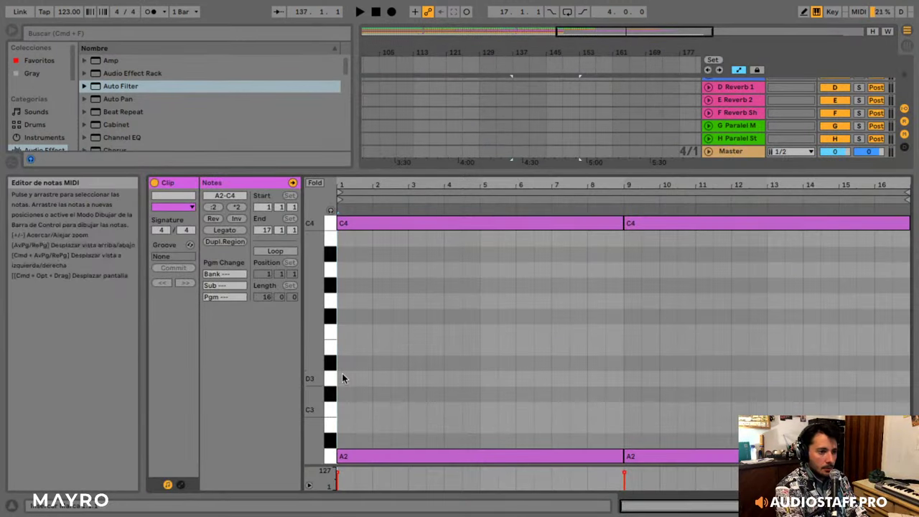
{"action": "left_click_drag", "start_coordinate": [315, 374], "coordinate": [270, 374]}
{"action": "left_click_drag", "start_coordinate": [467, 296], "coordinate": [909, 396]}
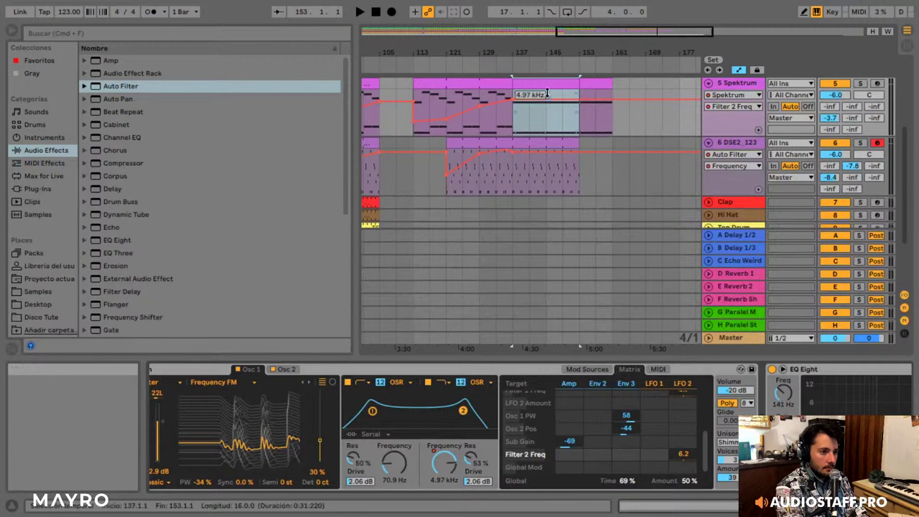
- Play from bar 137 and delete the Spektrum part between bars 153 and 161
{"action": "key", "text": "space"}
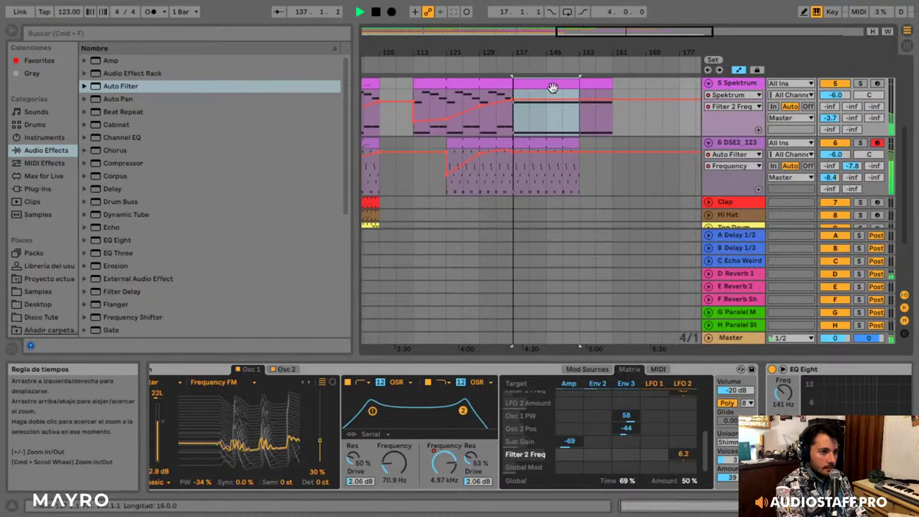
{"action": "scroll", "coordinate": [599, 101], "scroll_direction": "up", "scroll_amount": 2}
{"action": "scroll", "coordinate": [599, 97], "scroll_direction": "up", "scroll_amount": 3}
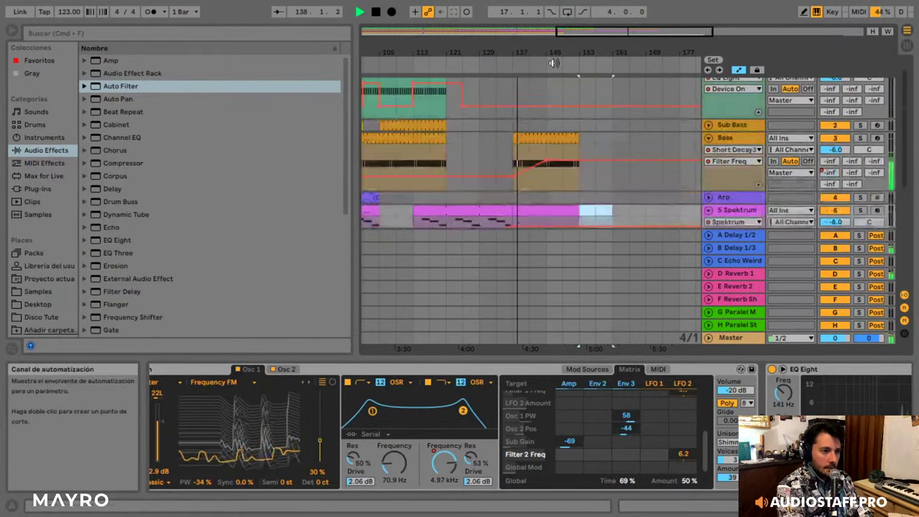
- Collapse the Bass, Spektrum and DSE2_123 tracks and stop playback
{"action": "left_click_drag", "start_coordinate": [603, 32], "coordinate": [604, 8]}
{"action": "scroll", "coordinate": [627, 147], "scroll_direction": "down", "scroll_amount": 2}
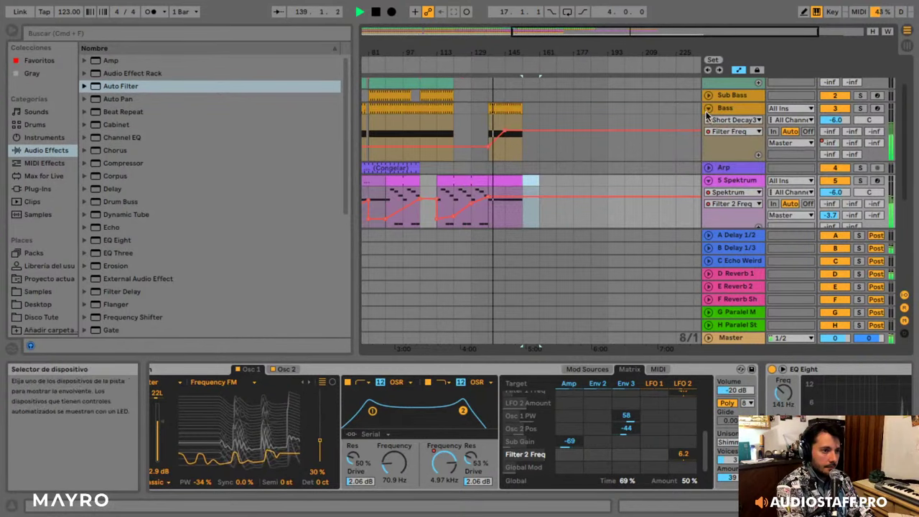
{"action": "left_click", "coordinate": [709, 108]}
{"action": "left_click", "coordinate": [708, 134]}
{"action": "left_click", "coordinate": [709, 147]}
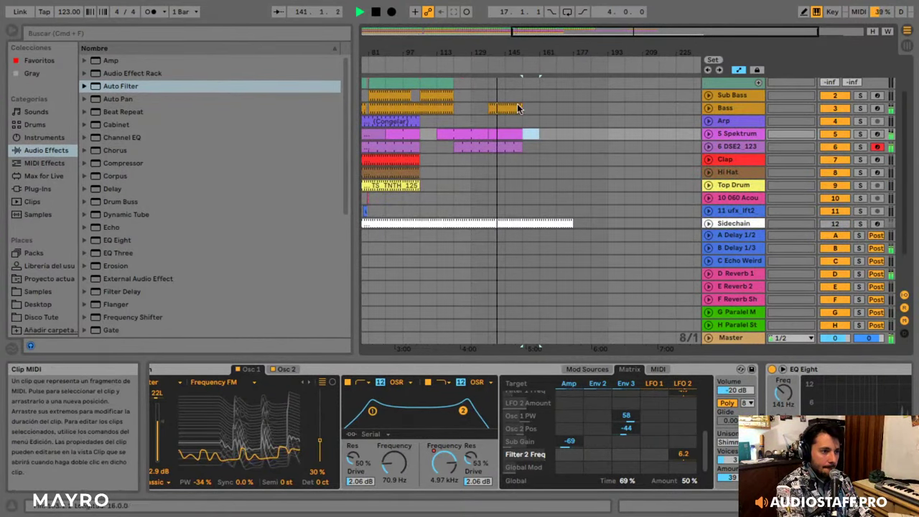
{"action": "key", "text": "space"}
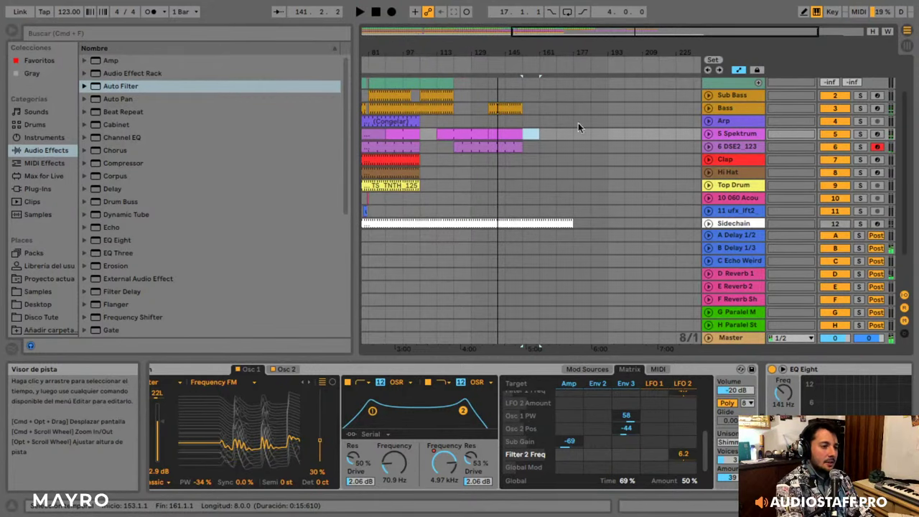
- Insert a new MIDI track below Hi Hat and load a Drum Rack on it
{"action": "right_click", "coordinate": [746, 176]}
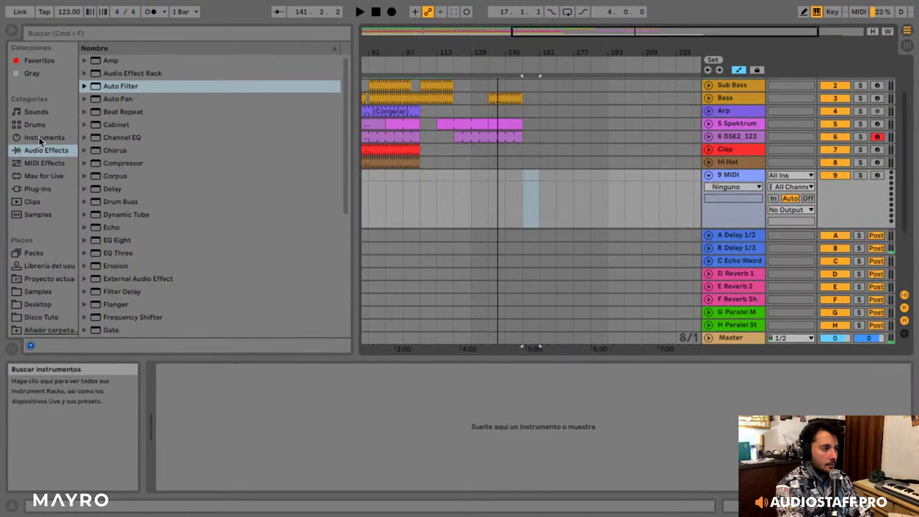
{"action": "left_click", "coordinate": [39, 136]}
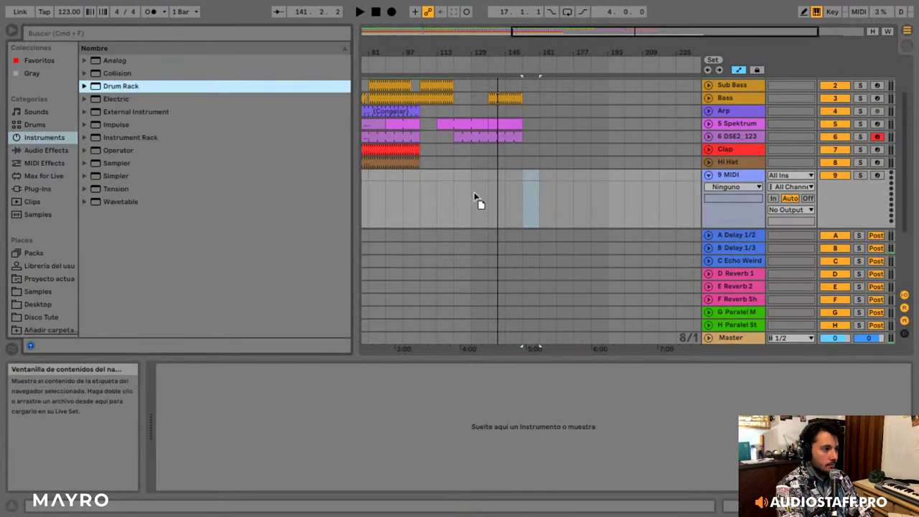
{"action": "left_click_drag", "start_coordinate": [521, 201], "coordinate": [521, 200]}
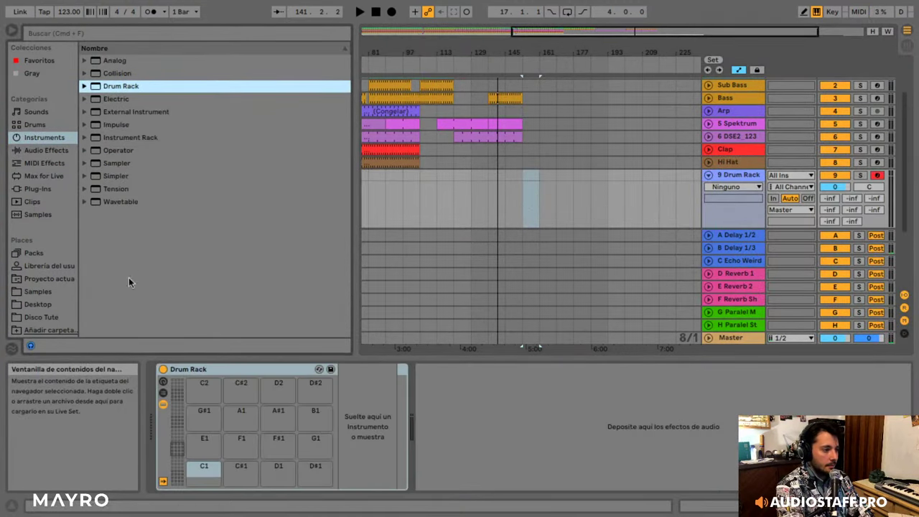
- Search the browser for "snar" and limit the results to samples
{"action": "left_click", "coordinate": [41, 291]}
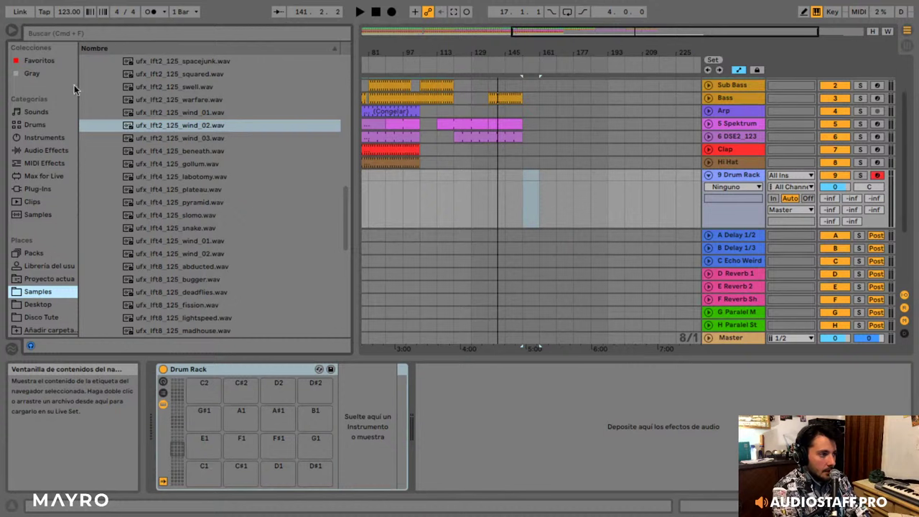
{"action": "left_click", "coordinate": [63, 34]}
{"action": "type", "text": "snar"}
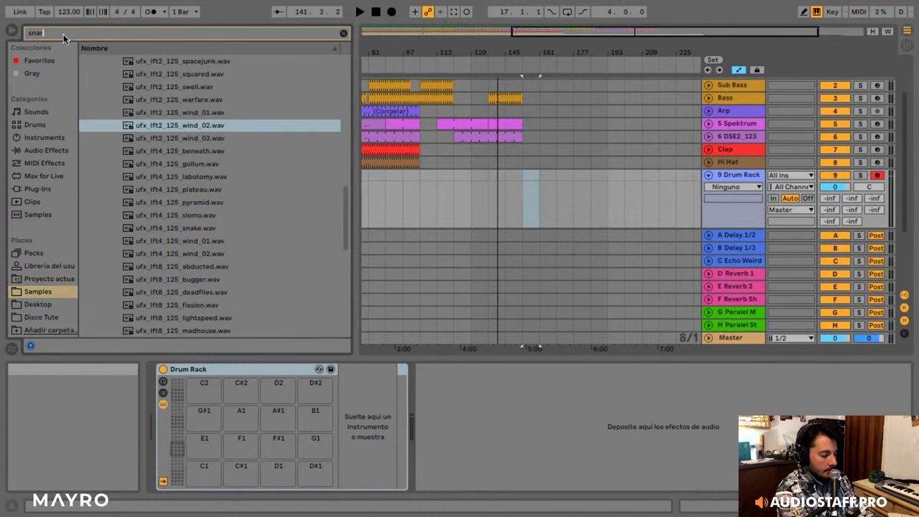
{"action": "left_click", "coordinate": [50, 214]}
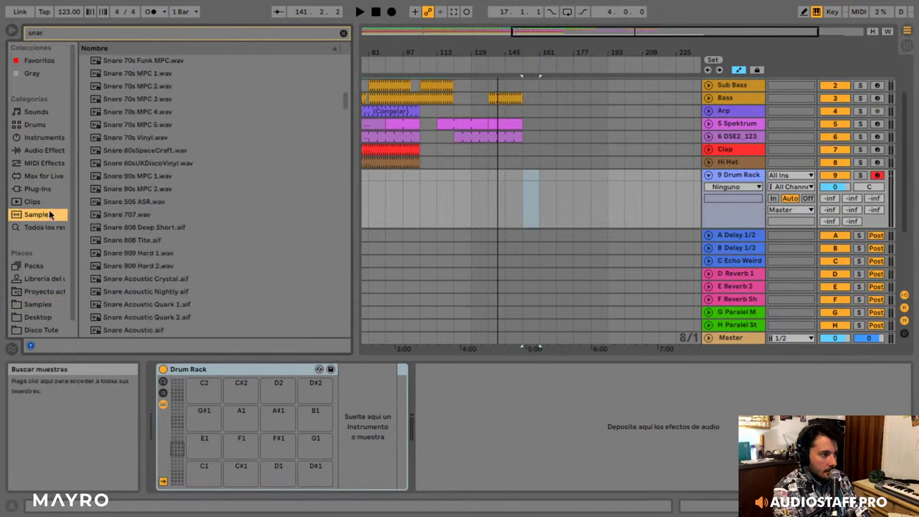
- Audition the snare samples from Snare 90s MPC 1 down to Snare Acoustic Quark 2
{"action": "left_click", "coordinate": [135, 179]}
{"action": "key", "text": "Down"}
{"action": "key", "text": "Down"}
{"action": "key", "text": "Down"}
{"action": "key", "text": "Down"}
{"action": "scroll", "coordinate": [135, 184], "scroll_direction": "down", "scroll_amount": 2}
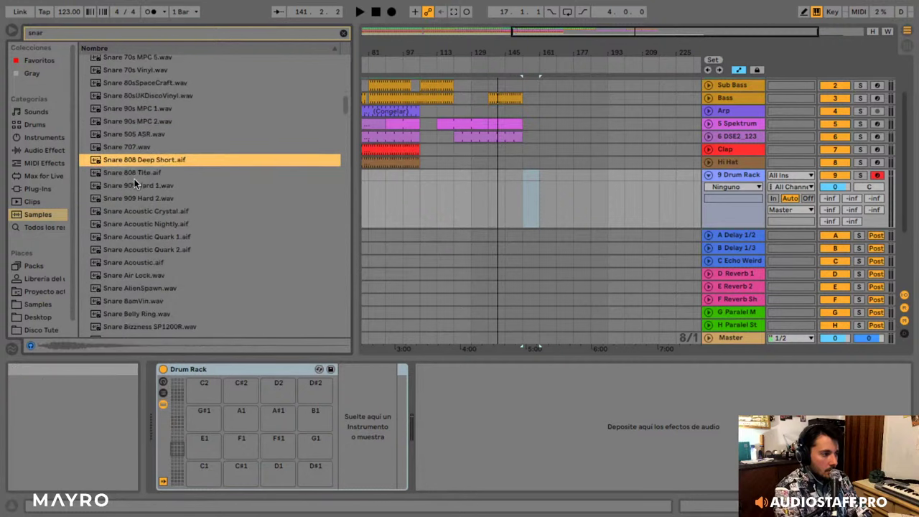
{"action": "key", "text": "Down"}
{"action": "key", "text": "Down"}
{"action": "key", "text": "Down"}
{"action": "scroll", "coordinate": [134, 179], "scroll_direction": "down", "scroll_amount": 2}
{"action": "left_click", "coordinate": [148, 213]}
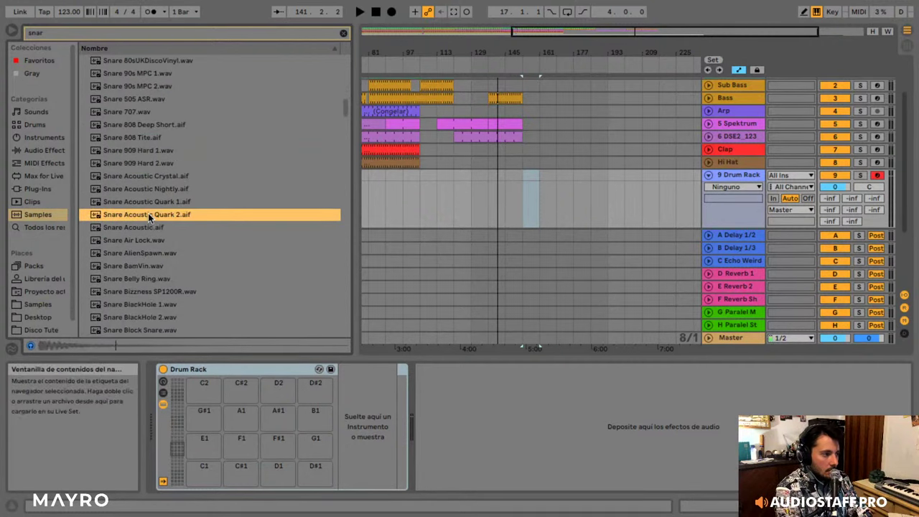
- Audition the snare samples between Snare Leaner and Snare MightyBitReduce
{"action": "scroll", "coordinate": [152, 202], "scroll_direction": "down", "scroll_amount": 15}
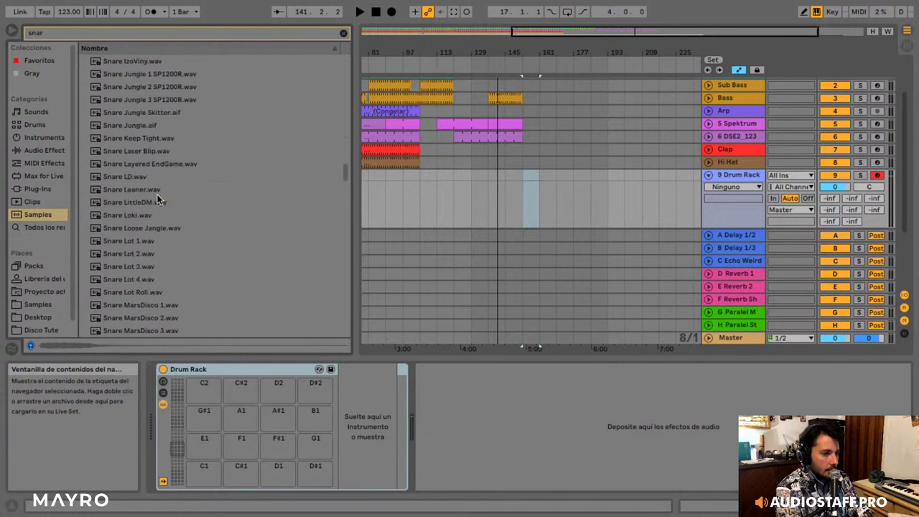
{"action": "left_click", "coordinate": [156, 191]}
{"action": "key", "text": "Down"}
{"action": "key", "text": "Down"}
{"action": "scroll", "coordinate": [156, 194], "scroll_direction": "down", "scroll_amount": 4}
{"action": "key", "text": "Down"}
{"action": "left_click", "coordinate": [152, 213]}
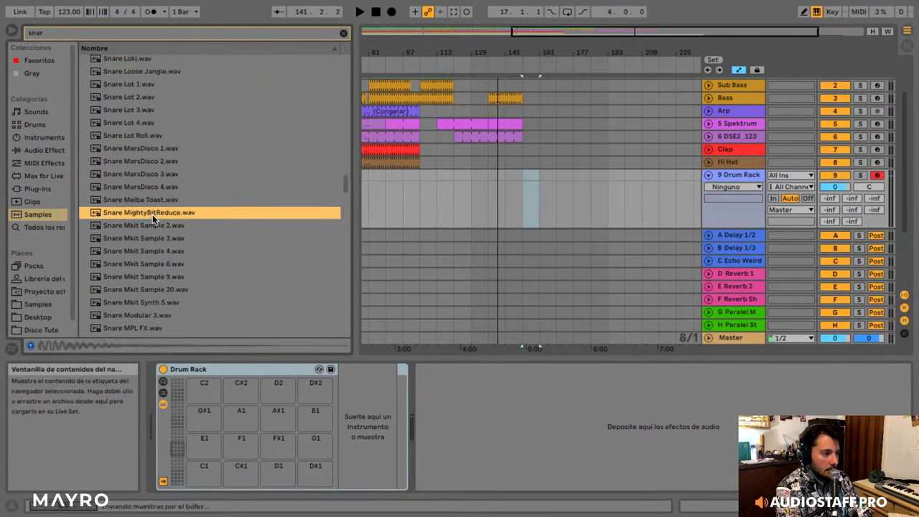
{"action": "key", "text": "Down"}
- Audition snare samples further down the list, including Snare-909-Tune8
{"action": "scroll", "coordinate": [162, 212], "scroll_direction": "down", "scroll_amount": 15}
{"action": "left_click", "coordinate": [164, 212]}
{"action": "key", "text": "Down"}
{"action": "scroll", "coordinate": [165, 211], "scroll_direction": "down", "scroll_amount": 5}
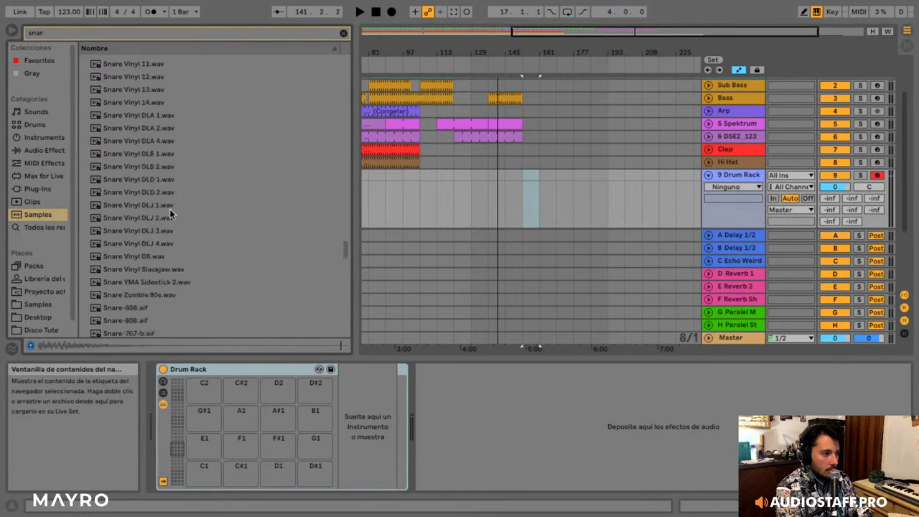
{"action": "scroll", "coordinate": [169, 209], "scroll_direction": "down", "scroll_amount": 5}
{"action": "left_click", "coordinate": [169, 211]}
{"action": "key", "text": "Up"}
{"action": "key", "text": "Up"}
{"action": "key", "text": "Up"}
{"action": "left_click", "coordinate": [141, 112]}
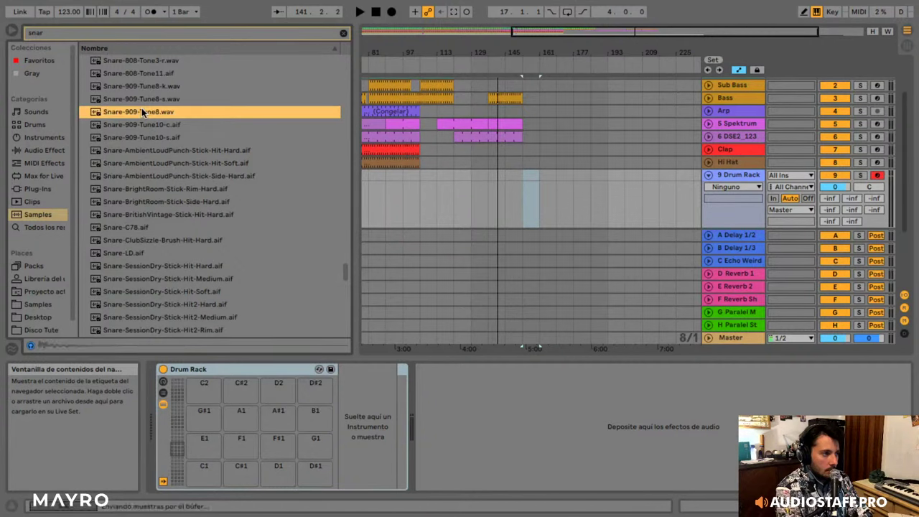
{"action": "scroll", "coordinate": [144, 112], "scroll_direction": "up", "scroll_amount": 2}
{"action": "key", "text": "Up"}
- Audition the SPMV snare samples from around SPMV_Snare_10 back to SPMV_Snare_06
{"action": "scroll", "coordinate": [168, 153], "scroll_direction": "down", "scroll_amount": 15}
{"action": "left_click", "coordinate": [150, 179]}
{"action": "key", "text": "Up"}
{"action": "key", "text": "Up"}
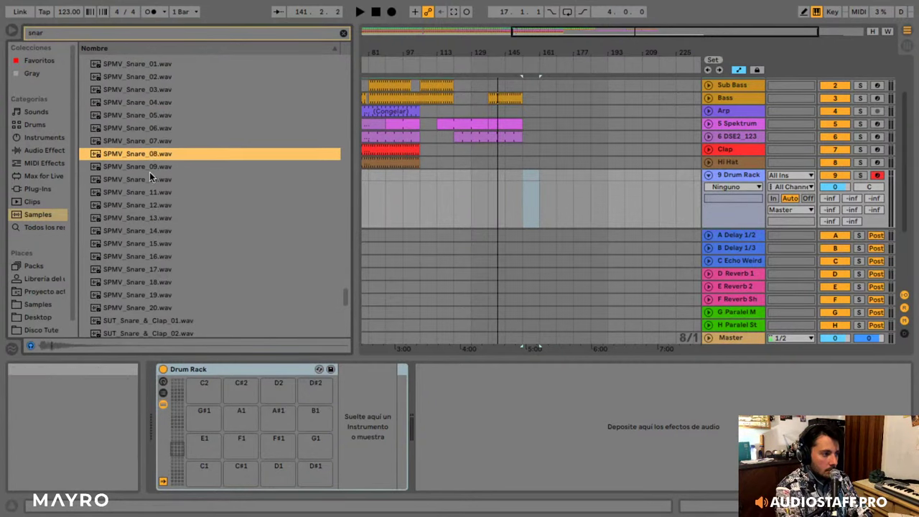
{"action": "key", "text": "Up"}
{"action": "key", "text": "Up"}
{"action": "left_click", "coordinate": [137, 141]}
{"action": "key", "text": "Up"}
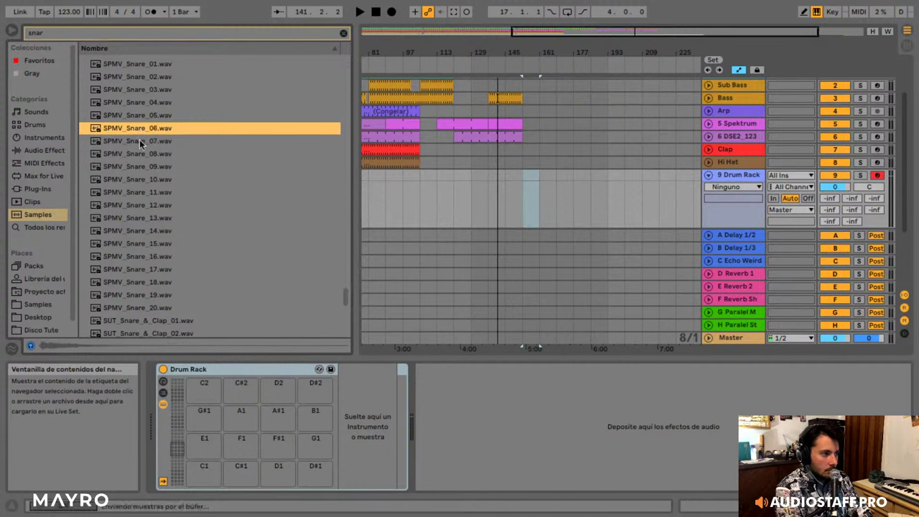
- Audition the remaining SPMV snares up the list and load SPMV_Snare_01.wav onto the Drum Rack's C2 pad
{"action": "scroll", "coordinate": [141, 143], "scroll_direction": "up", "scroll_amount": 2}
{"action": "key", "text": "Up"}
{"action": "key", "text": "Up"}
{"action": "key", "text": "Up"}
{"action": "key", "text": "Up"}
{"action": "key", "text": "Up"}
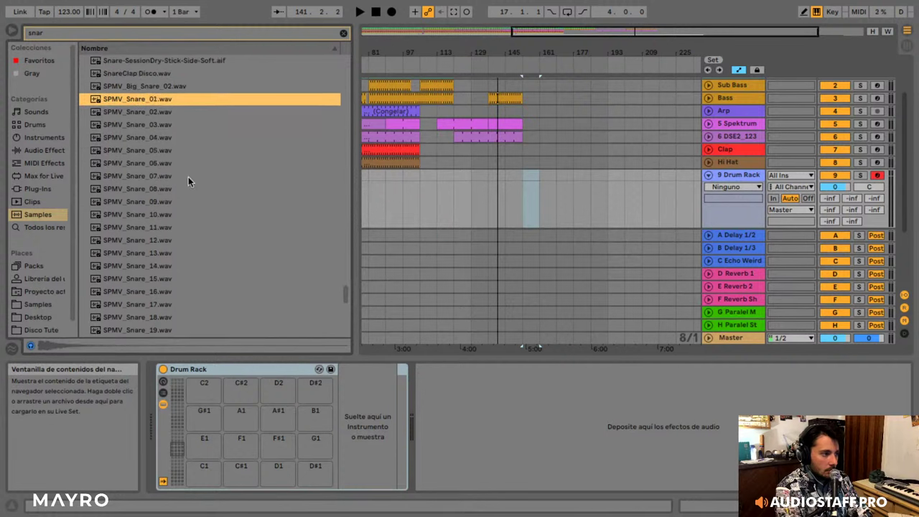
{"action": "left_click_drag", "start_coordinate": [132, 100], "coordinate": [203, 388]}
- Audition some SUT_Snare_&_Clap samples and load ZTQT_Snare_6.wav onto the Drum Rack's C#2 pad
{"action": "scroll", "coordinate": [143, 255], "scroll_direction": "down", "scroll_amount": 10}
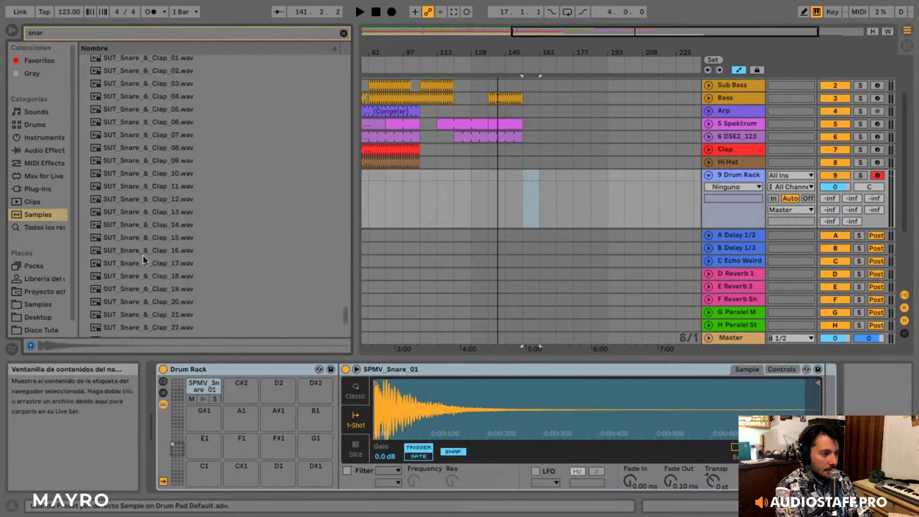
{"action": "left_click", "coordinate": [133, 229]}
{"action": "key", "text": "Up"}
{"action": "key", "text": "Up"}
{"action": "scroll", "coordinate": [147, 195], "scroll_direction": "down", "scroll_amount": 3}
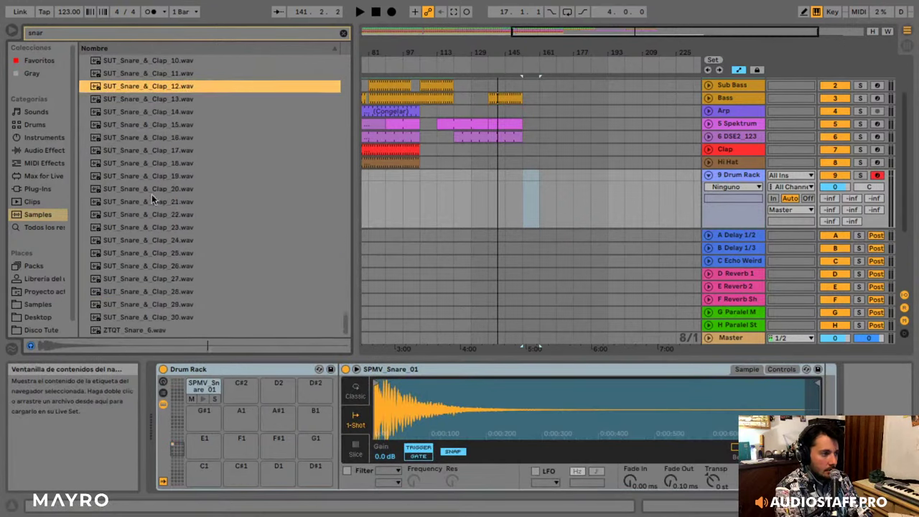
{"action": "left_click", "coordinate": [144, 330]}
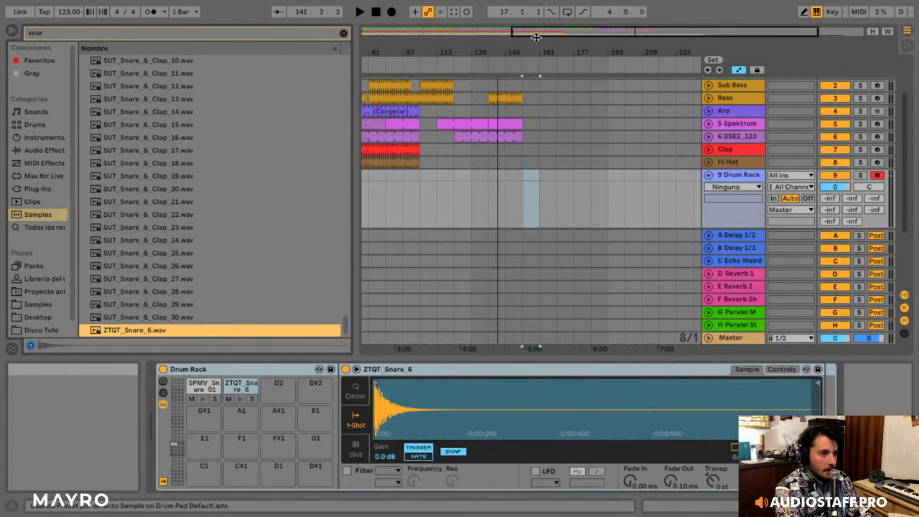
- Insert a four-bar MIDI clip at bar 145 on the Drum Rack track
{"action": "left_click_drag", "start_coordinate": [537, 33], "coordinate": [537, 54]}
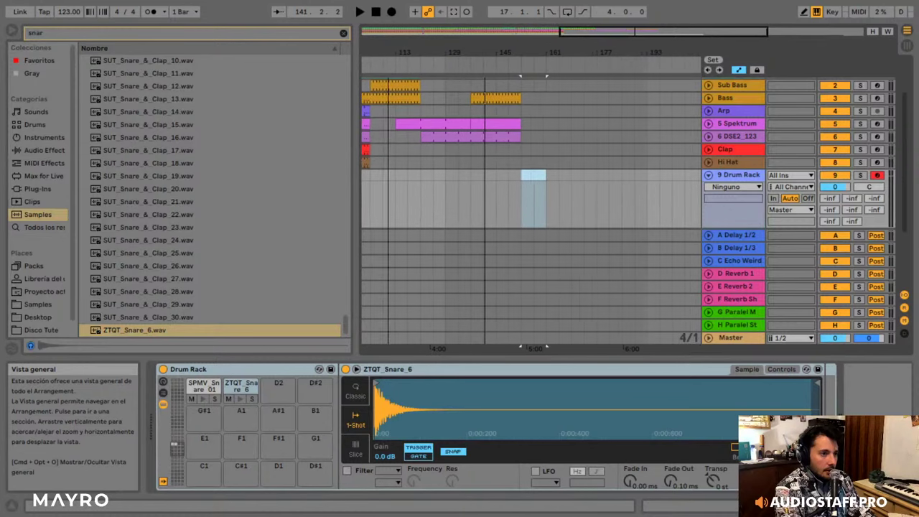
{"action": "left_click", "coordinate": [502, 174]}
{"action": "right_click", "coordinate": [504, 175]}
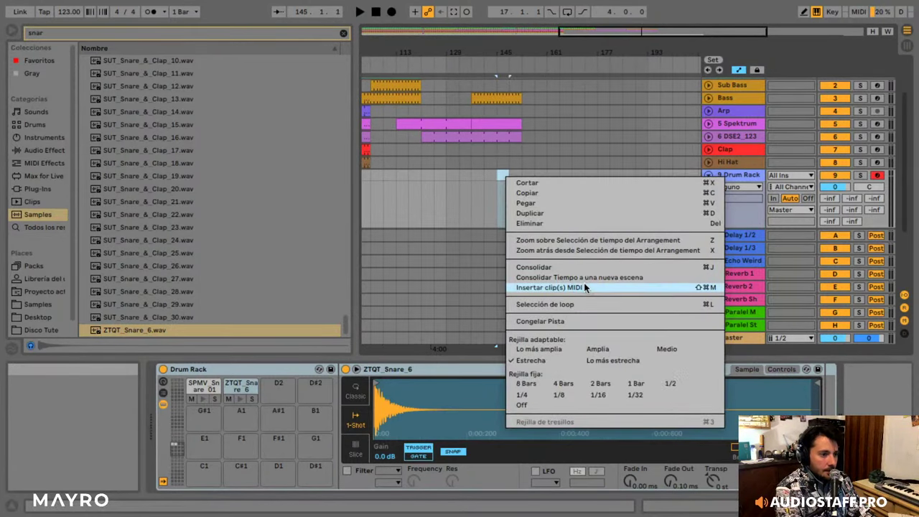
{"action": "left_click", "coordinate": [583, 289]}
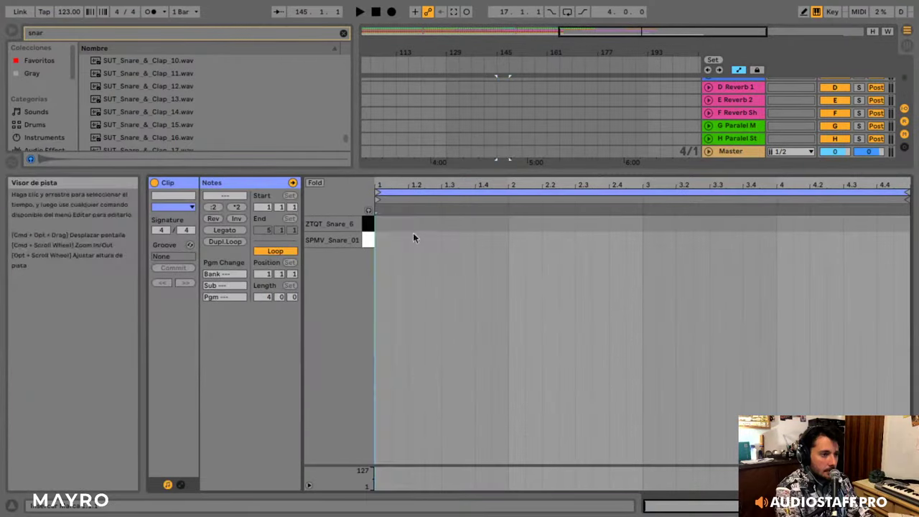
- Add a ZTQT_Snare_6 note at the clip's start, shorten the loop to one bar and the note to a sixteenth
{"action": "double_click", "coordinate": [382, 224]}
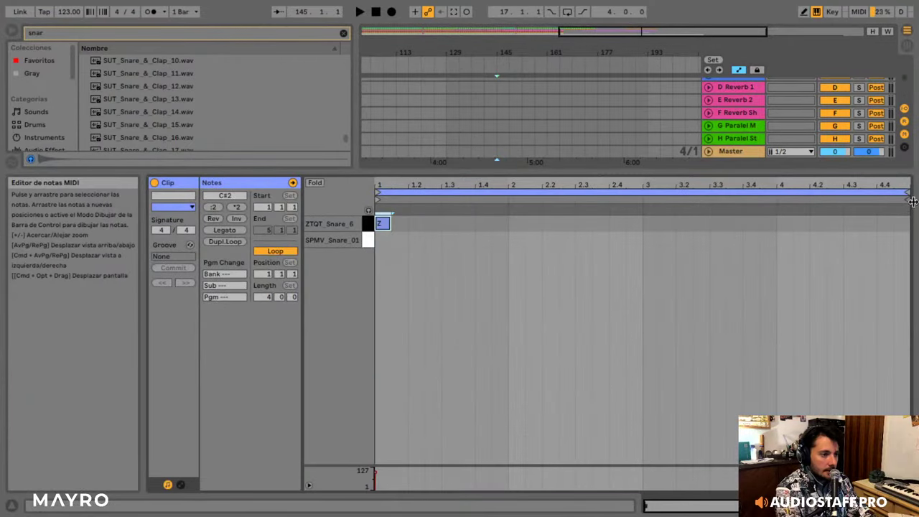
{"action": "left_click_drag", "start_coordinate": [906, 194], "coordinate": [502, 196]}
{"action": "left_click_drag", "start_coordinate": [445, 185], "coordinate": [515, 240]}
{"action": "left_click_drag", "start_coordinate": [440, 225], "coordinate": [406, 224]}
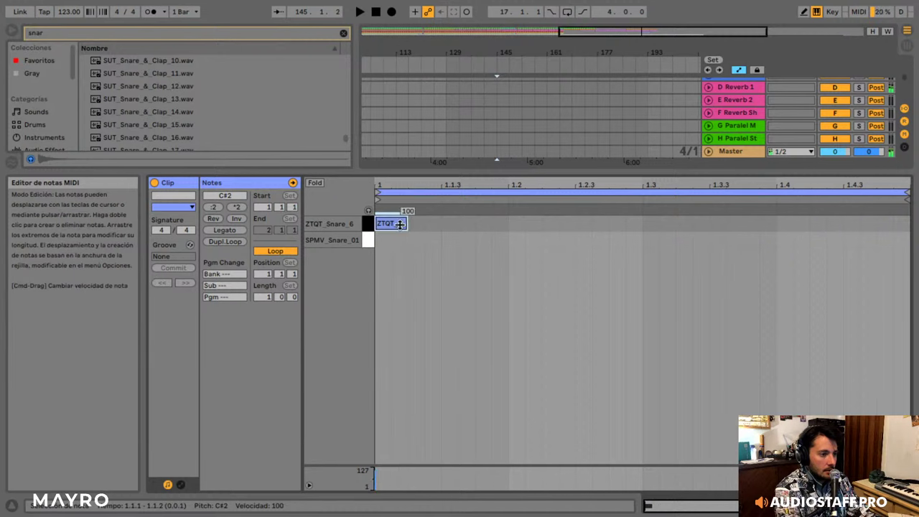
- Duplicate the snare note to fill the one-bar loop with consecutive sixteenth-note hits
{"action": "key", "text": "ctrl+a"}
{"action": "key", "text": "ctrl+d"}
{"action": "key", "text": "ctrl+d"}
{"action": "key", "text": "ctrl+d"}
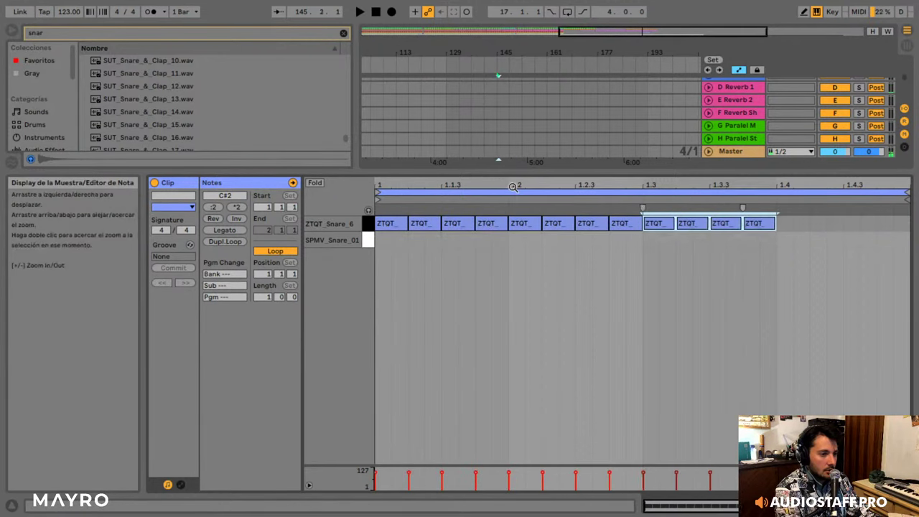
- Play back the snare roll from bar 145 and select the ZTQT_Snare_6 Vol < Vel parameter
{"action": "key", "text": "space"}
{"action": "key", "text": "shift+Tab"}
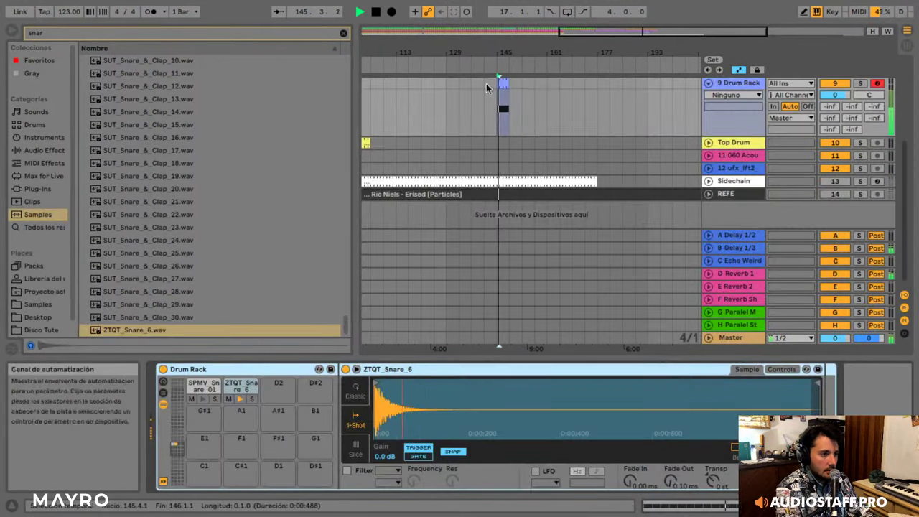
{"action": "key", "text": "shift+Tab"}
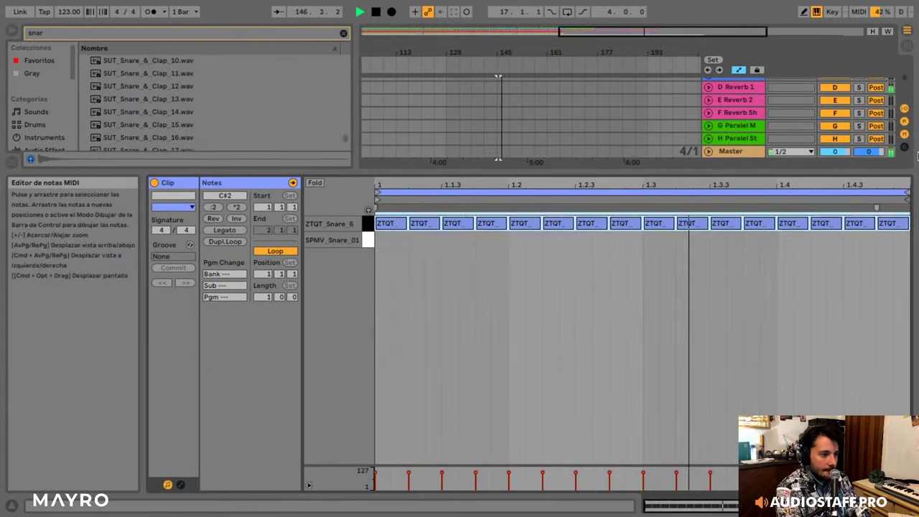
{"action": "key", "text": "shift+Tab"}
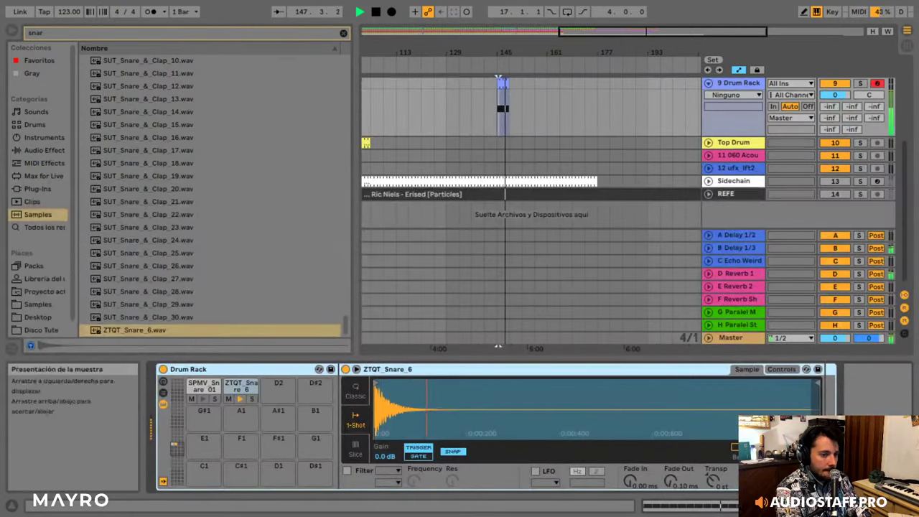
{"action": "left_click", "coordinate": [755, 481]}
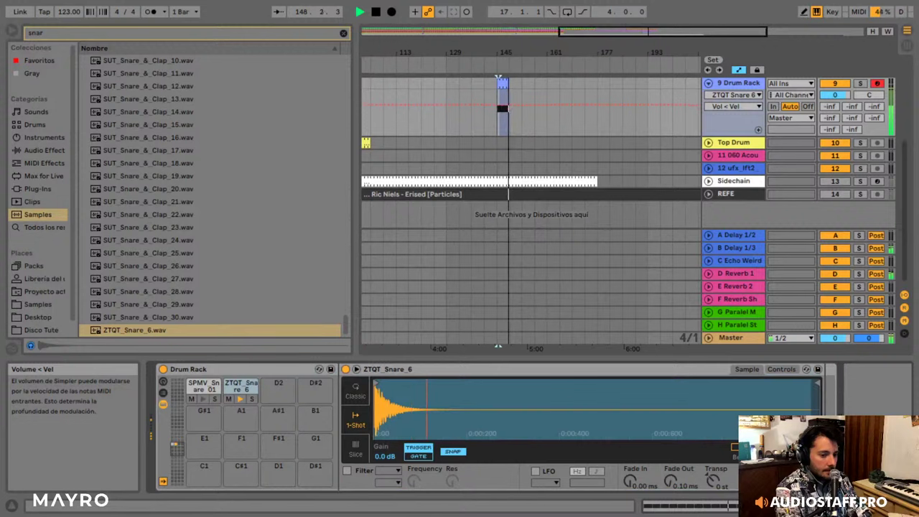
{"action": "scroll", "coordinate": [516, 164], "scroll_direction": "up", "scroll_amount": 3}
{"action": "key", "text": "space"}
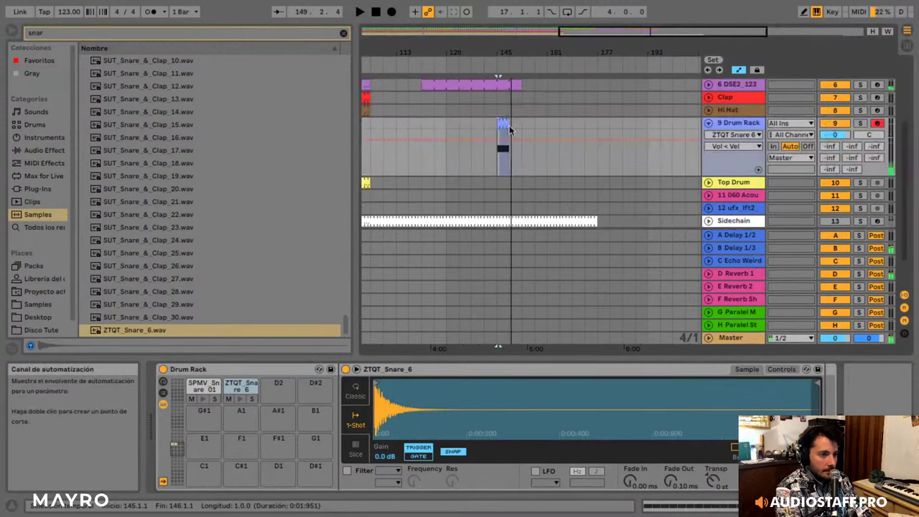
- Extend the snare roll clip on the Drum Rack track to bar 153
{"action": "mouse_move", "coordinate": [509, 124]}
{"action": "left_mouse_down"}
{"action": "mouse_move", "coordinate": [541, 124]}
{"action": "mouse_move", "coordinate": [523, 132]}
{"action": "left_mouse_up"}
{"action": "scroll", "coordinate": [546, 130], "scroll_direction": "up", "scroll_amount": 5}
{"action": "scroll", "coordinate": [531, 151], "scroll_direction": "down", "scroll_amount": 4}
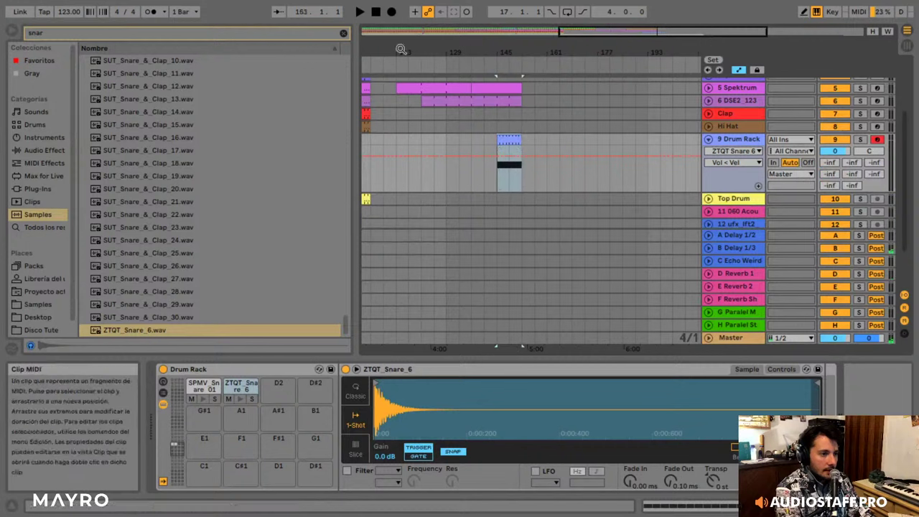
- Clear the browser search and add an Auto Filter to the Drum Rack track
{"action": "left_click", "coordinate": [344, 33]}
{"action": "left_click", "coordinate": [46, 150]}
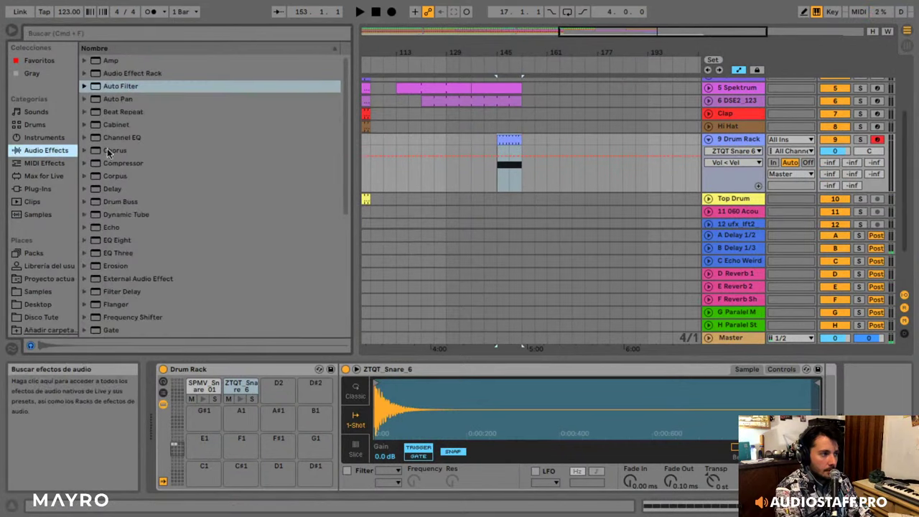
{"action": "left_click", "coordinate": [125, 88]}
{"action": "left_click_drag", "start_coordinate": [764, 351], "coordinate": [862, 402]}
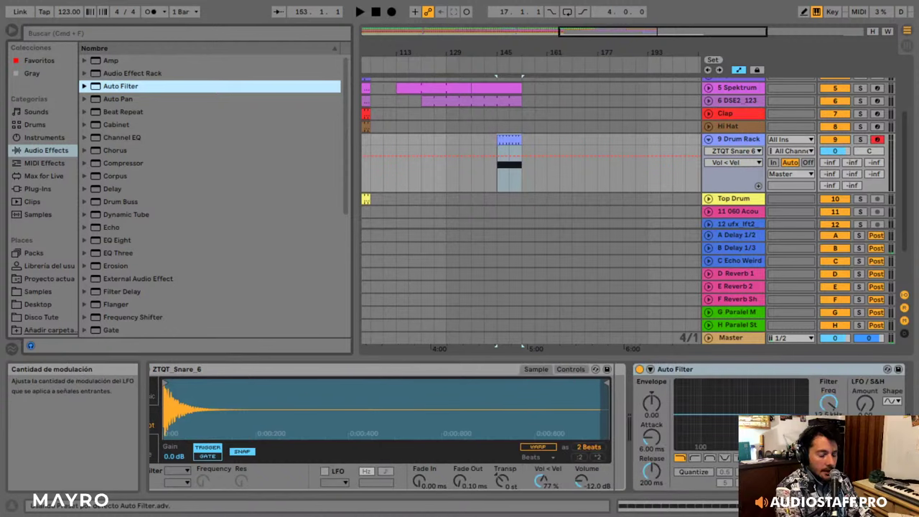
- Lower the Auto Filter's frequency and automate it to rise from bar 145 to 19.9 kHz at bar 153, then play it
{"action": "left_click", "coordinate": [826, 404]}
{"action": "right_click", "coordinate": [823, 411]}
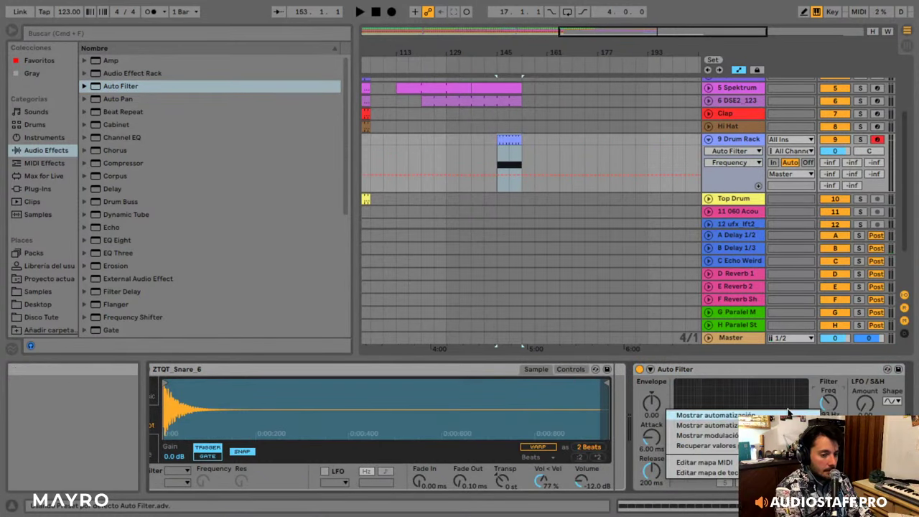
{"action": "left_click", "coordinate": [794, 415]}
{"action": "left_click", "coordinate": [497, 176]}
{"action": "left_click_drag", "start_coordinate": [521, 177], "coordinate": [522, 148]}
{"action": "key", "text": "space"}
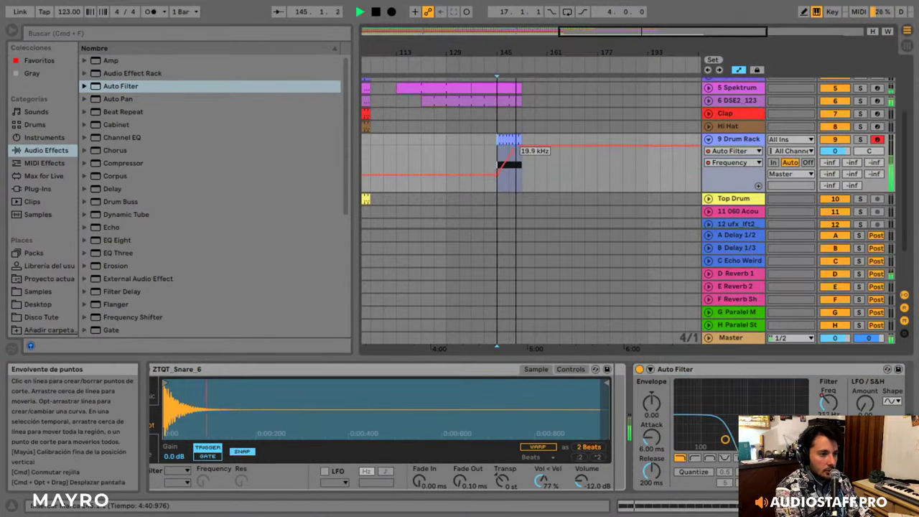
- Add a second Auto Filter in high-pass mode to the Drum Rack track and show its frequency automation at the lowest setting
{"action": "left_click", "coordinate": [131, 89]}
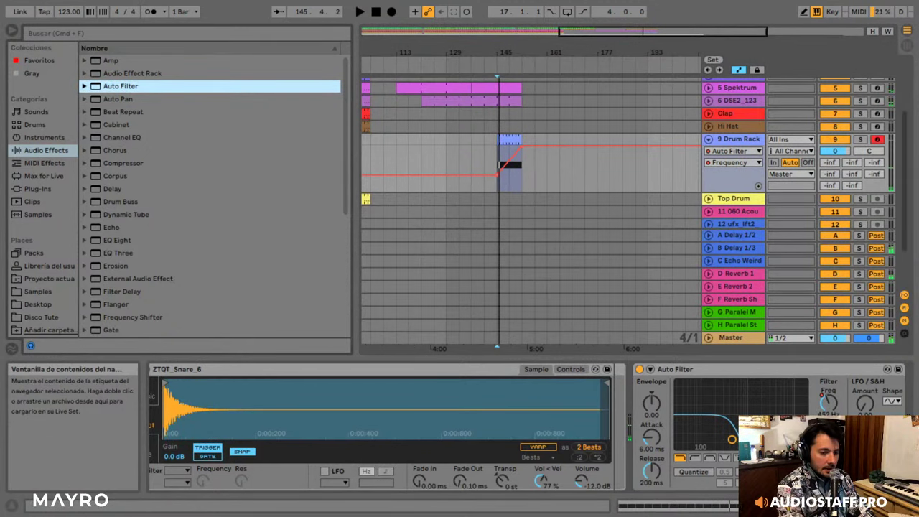
{"action": "left_click_drag", "start_coordinate": [131, 87], "coordinate": [826, 440]}
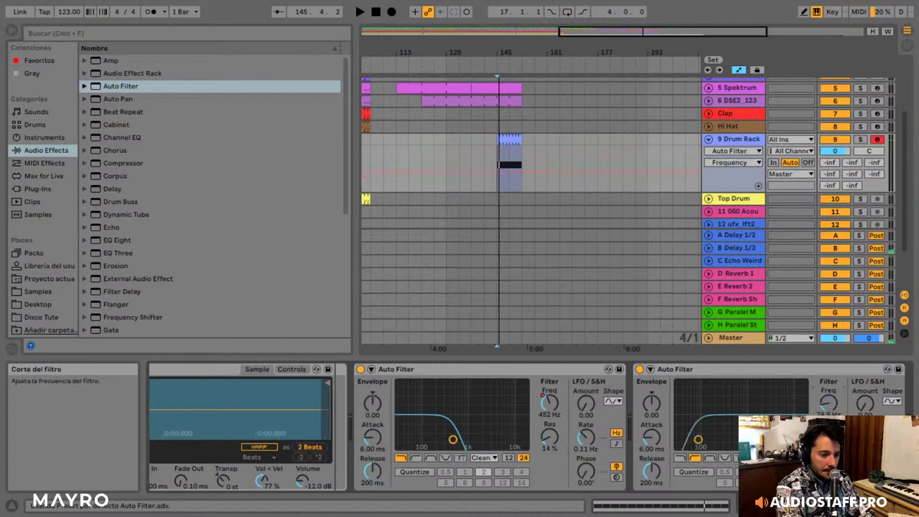
{"action": "right_click", "coordinate": [826, 404]}
{"action": "left_click", "coordinate": [718, 408]}
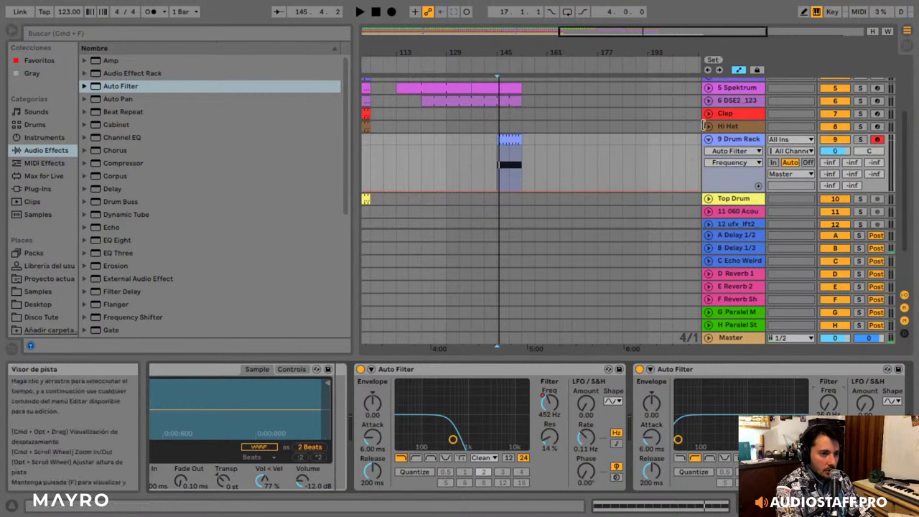
- Automate the high-pass filter's frequency from 26.0 Hz at bar 145 to 1.02 kHz at bar 153 and collapse the track
{"action": "left_click", "coordinate": [497, 190]}
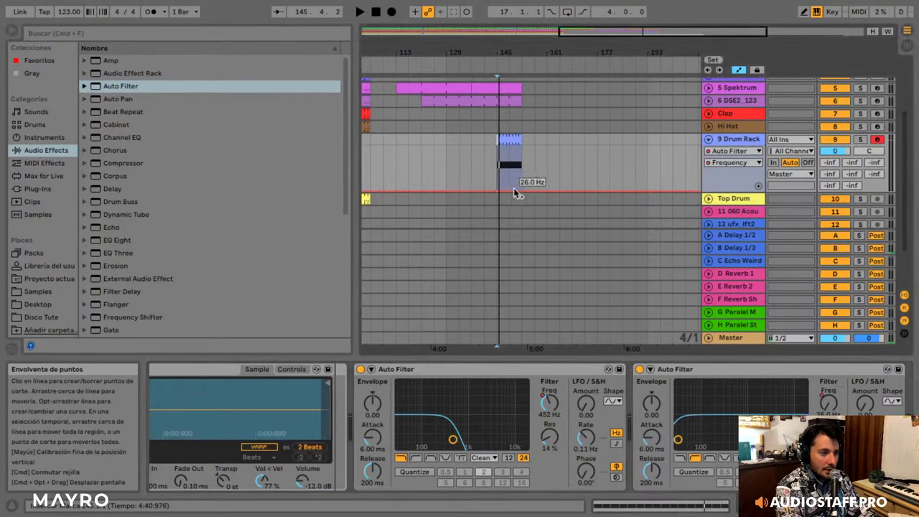
{"action": "left_click_drag", "start_coordinate": [515, 191], "coordinate": [522, 166]}
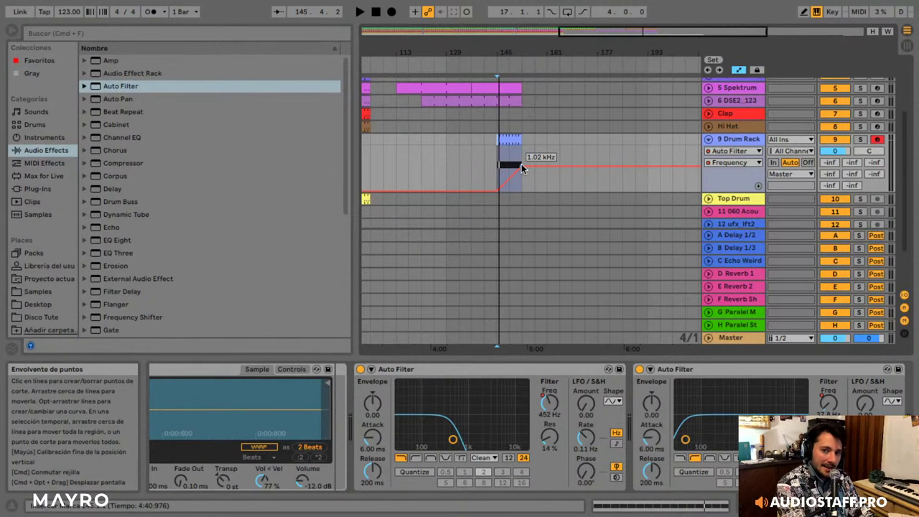
{"action": "left_click", "coordinate": [709, 139]}
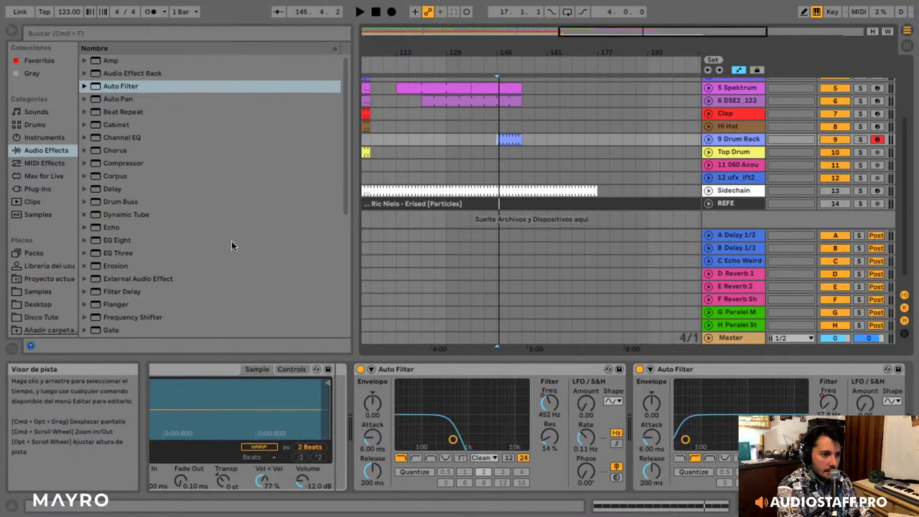
- Browse the Samples folder to the ufx_lft riser sounds and insert an audio track below track 12
{"action": "left_click", "coordinate": [37, 291]}
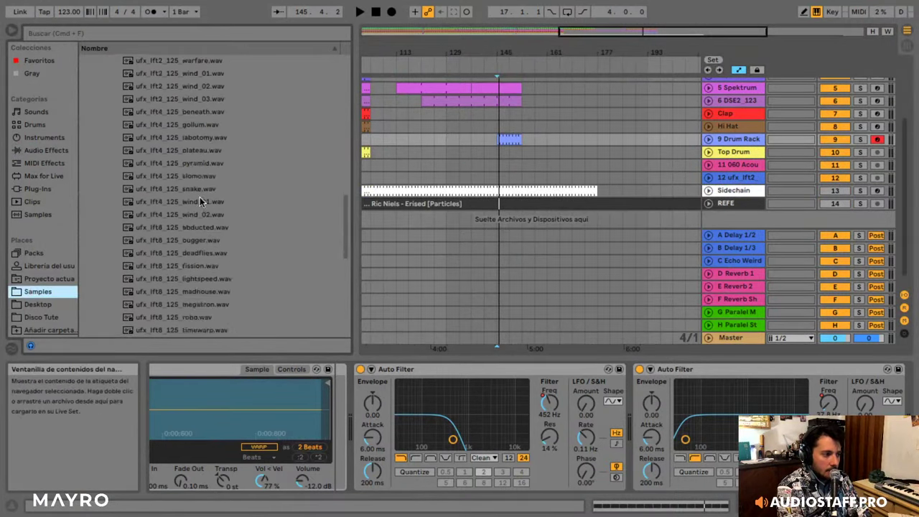
{"action": "scroll", "coordinate": [199, 197], "scroll_direction": "down", "scroll_amount": 10}
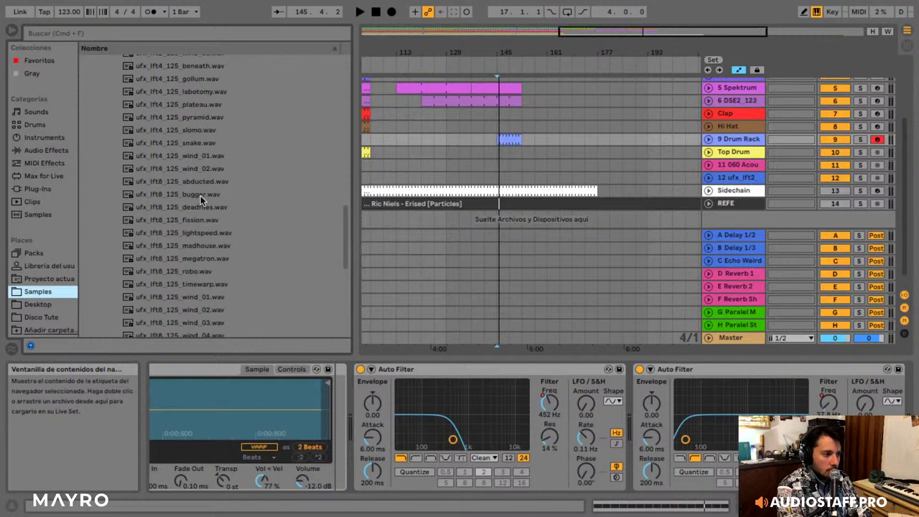
{"action": "right_click", "coordinate": [748, 179]}
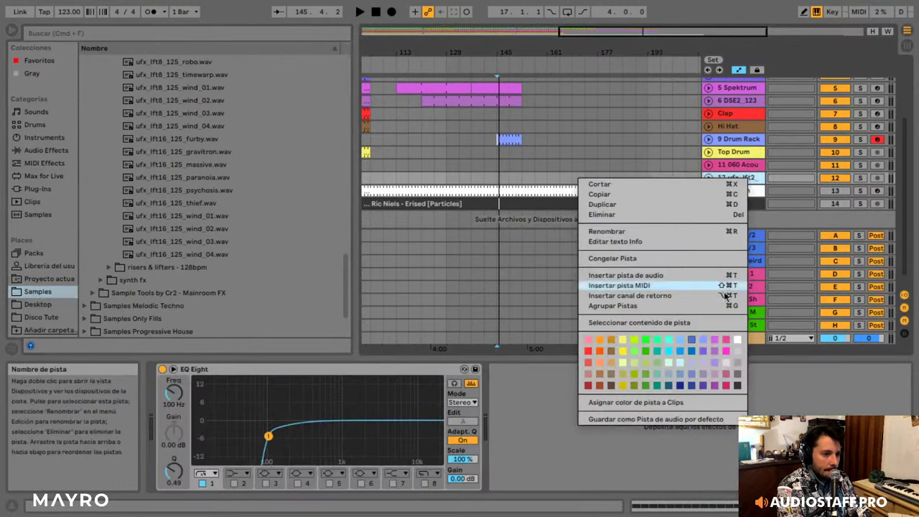
{"action": "key", "text": "Return"}
- Place ufx_lft8_125_wind_02.wav at bar 145 on the new audio track and play it back
{"action": "left_click", "coordinate": [179, 101]}
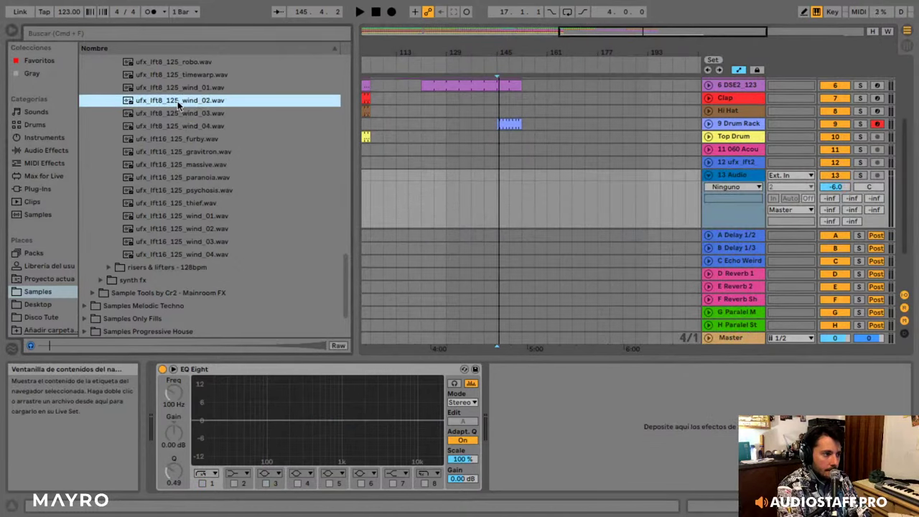
{"action": "left_click_drag", "start_coordinate": [179, 104], "coordinate": [494, 192]}
{"action": "key", "text": "space"}
- Set the wind riser clip's warp mode to Re-Pitch and lower its clip gain
{"action": "double_click", "coordinate": [516, 174]}
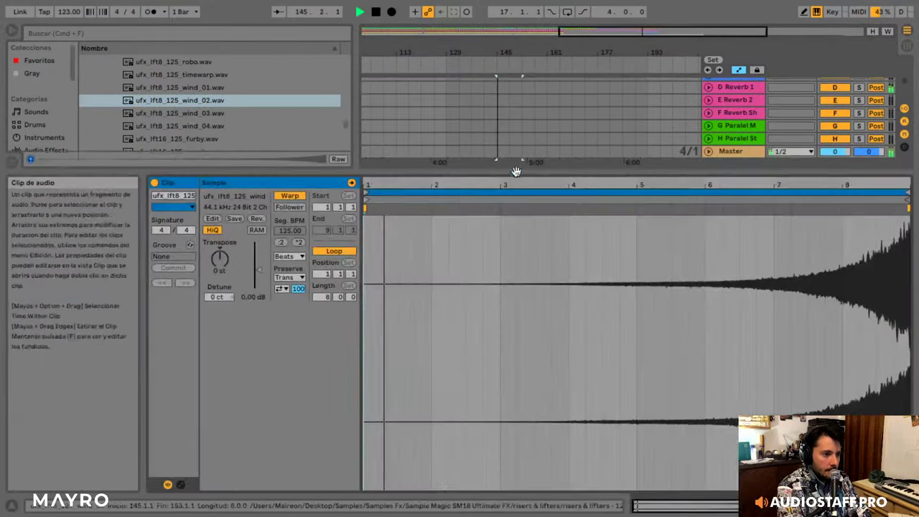
{"action": "left_click", "coordinate": [288, 256]}
{"action": "left_click", "coordinate": [289, 296]}
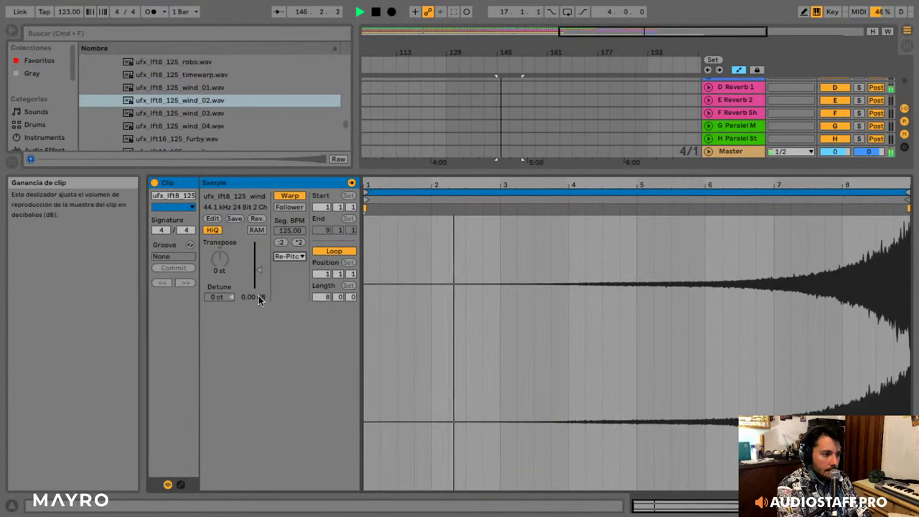
{"action": "left_click_drag", "start_coordinate": [259, 299], "coordinate": [259, 318]}
{"action": "key", "text": "shift+Tab"}
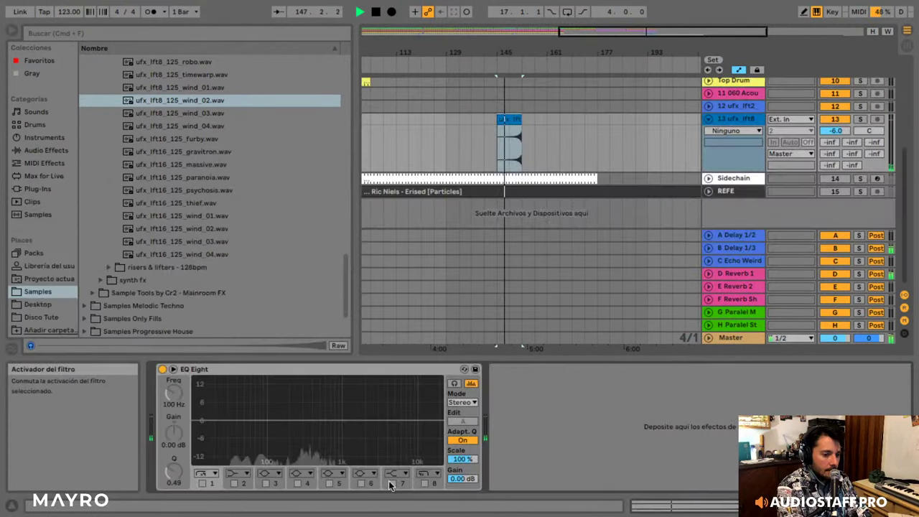
- Turn on filter bands 7 and 1 of the wind riser track's EQ Eight to shape its highs and cut its lows
{"action": "left_click", "coordinate": [392, 484]}
{"action": "left_click", "coordinate": [202, 484]}
- Copy bars 81 to 105 of the Kick through track 11 and paste them at bar 153, then stop playback
{"action": "scroll", "coordinate": [570, 160], "scroll_direction": "up", "scroll_amount": 3}
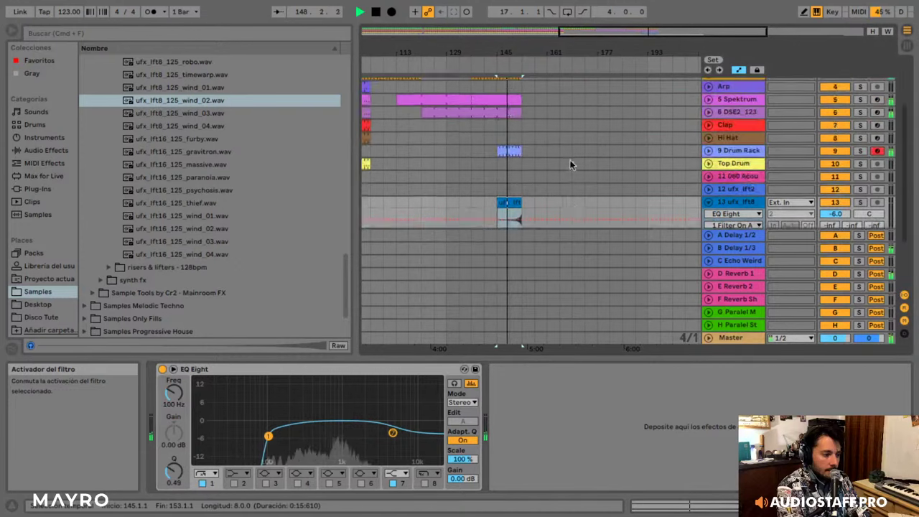
{"action": "scroll", "coordinate": [570, 161], "scroll_direction": "up", "scroll_amount": 4}
{"action": "left_click_drag", "start_coordinate": [570, 33], "coordinate": [566, 19]}
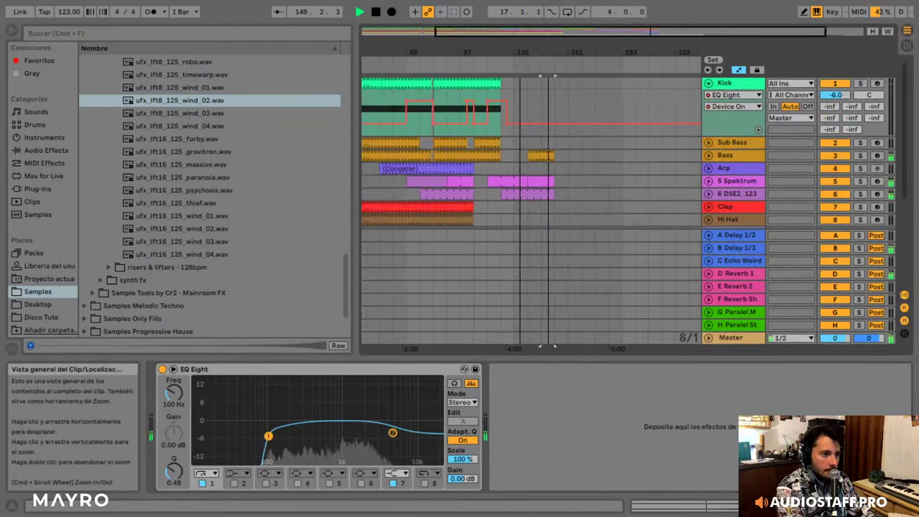
{"action": "scroll", "coordinate": [469, 114], "scroll_direction": "down", "scroll_amount": 5}
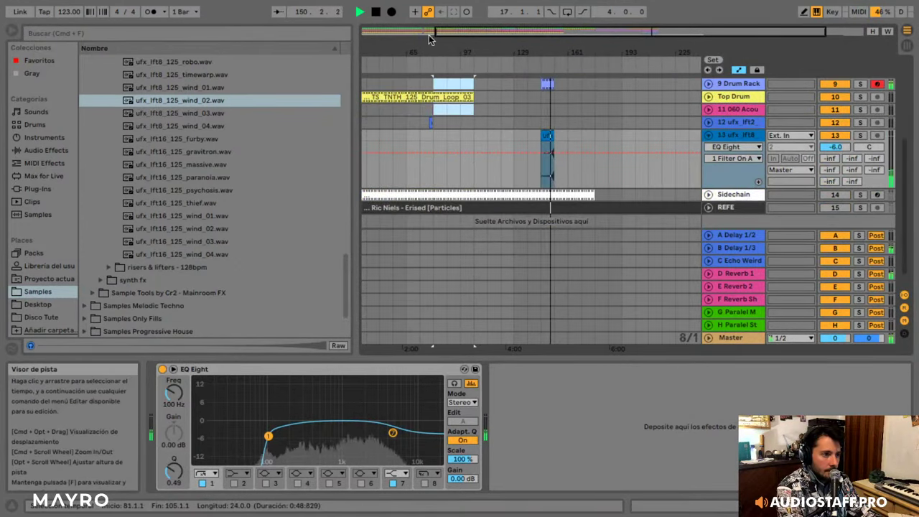
{"action": "left_click_drag", "start_coordinate": [430, 36], "coordinate": [431, 39]}
{"action": "scroll", "coordinate": [452, 88], "scroll_direction": "up", "scroll_amount": 5}
{"action": "left_click_drag", "start_coordinate": [449, 84], "coordinate": [574, 80]}
{"action": "scroll", "coordinate": [522, 151], "scroll_direction": "down", "scroll_amount": 5}
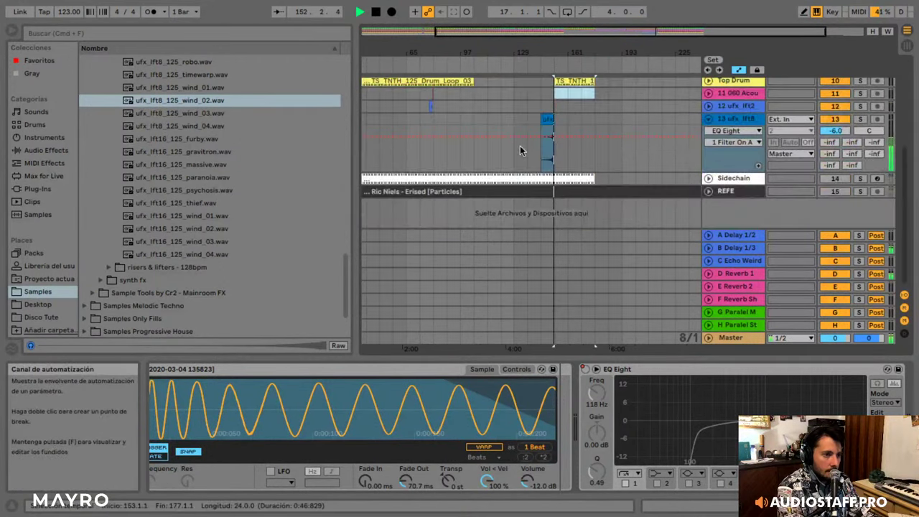
{"action": "scroll", "coordinate": [558, 148], "scroll_direction": "up", "scroll_amount": 5}
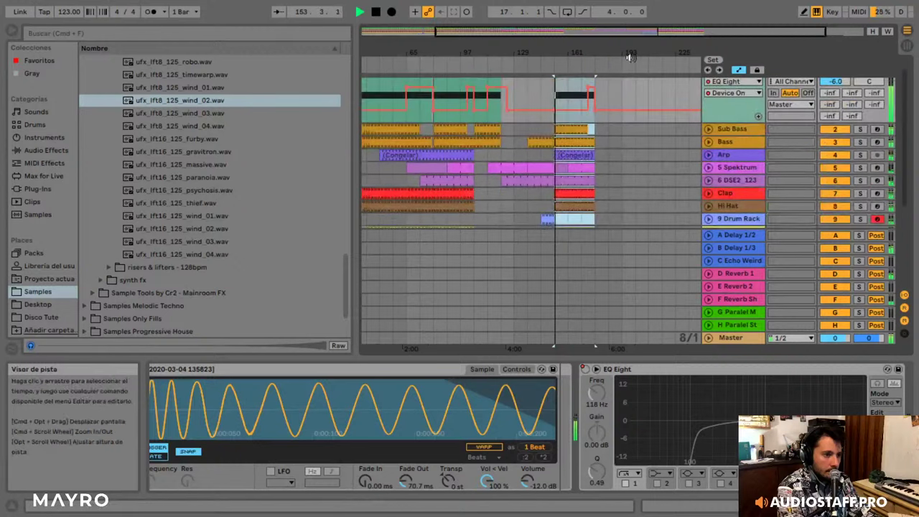
{"action": "left_click_drag", "start_coordinate": [633, 35], "coordinate": [641, 61]}
{"action": "scroll", "coordinate": [514, 122], "scroll_direction": "down", "scroll_amount": 1}
{"action": "key", "text": "space"}
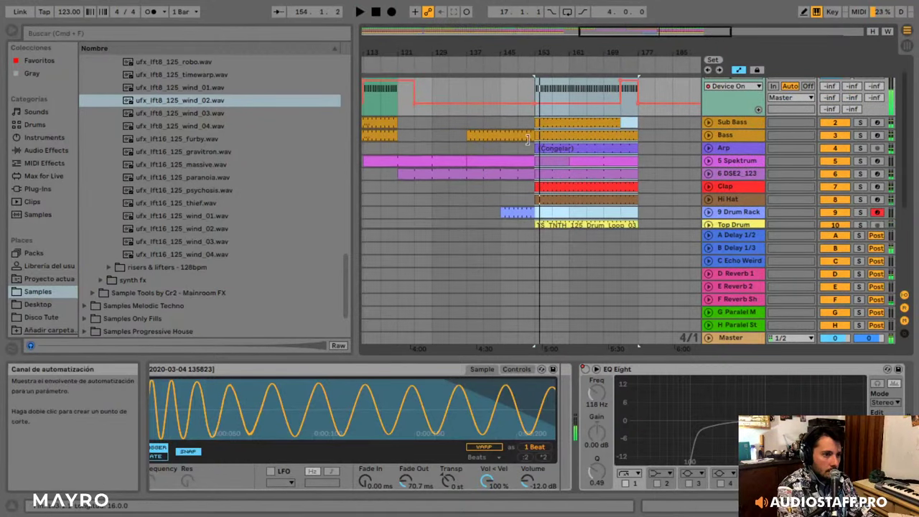
- Shape Spektrum's Filter 2 Freq automation so that it falls from bar 145 to bar 153
{"action": "left_click", "coordinate": [511, 150]}
{"action": "left_click", "coordinate": [501, 186]}
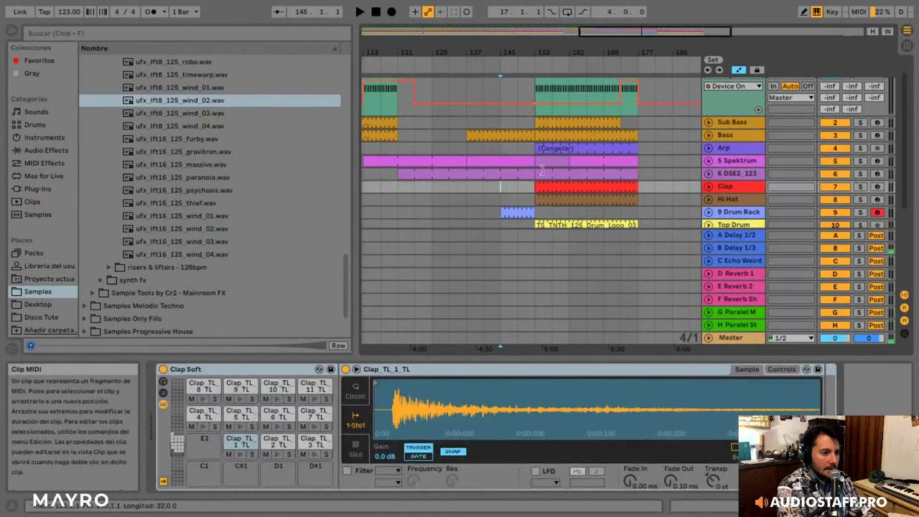
{"action": "left_click", "coordinate": [710, 162]}
{"action": "scroll", "coordinate": [647, 162], "scroll_direction": "down", "scroll_amount": 2}
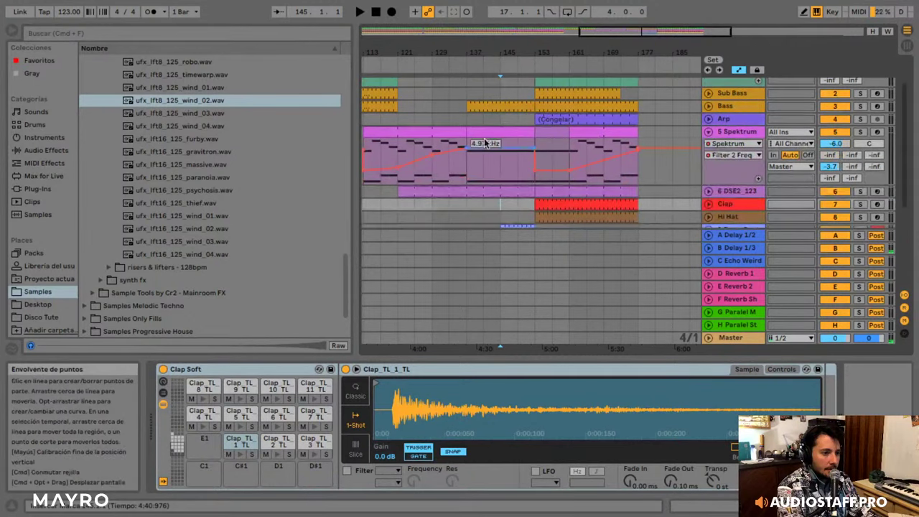
{"action": "left_click", "coordinate": [487, 134]}
{"action": "key", "text": "space"}
{"action": "scroll", "coordinate": [745, 388], "scroll_direction": "right", "scroll_amount": 4}
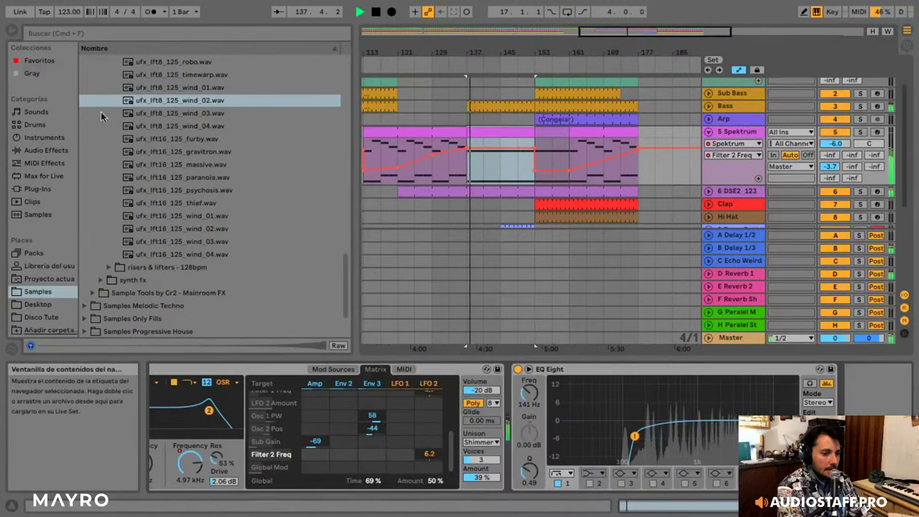
{"action": "left_click", "coordinate": [33, 150]}
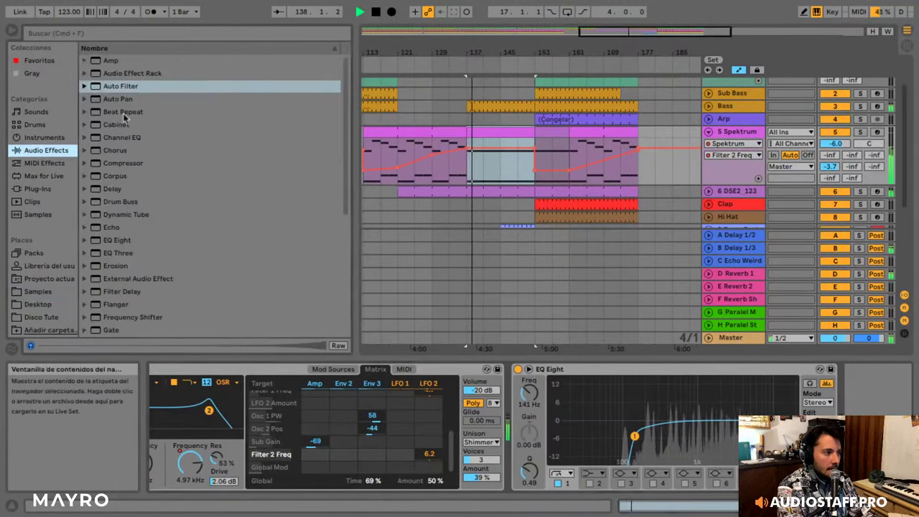
{"action": "right_click", "coordinate": [196, 458]}
{"action": "left_click", "coordinate": [244, 382]}
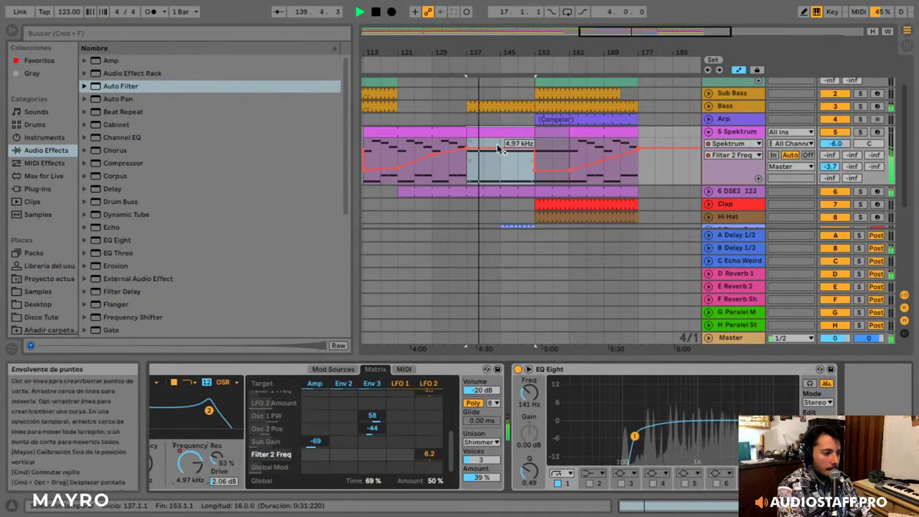
{"action": "left_click", "coordinate": [499, 146]}
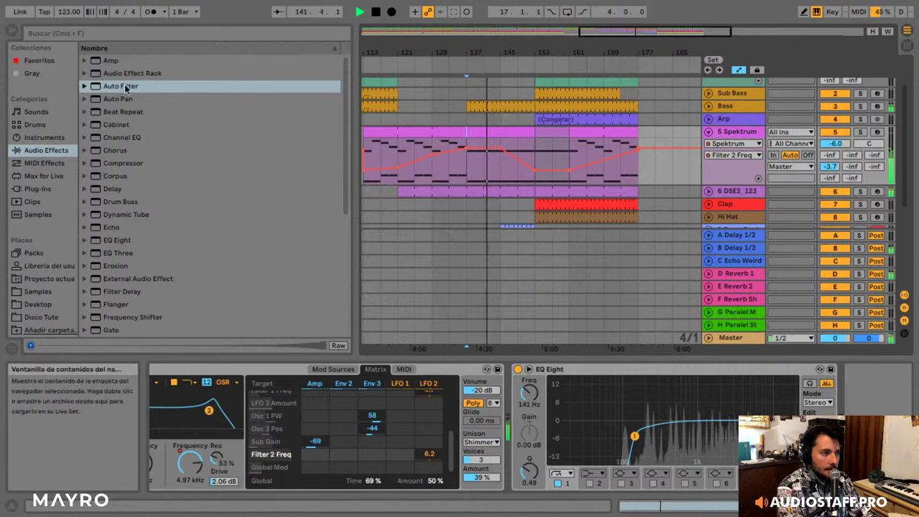
- Add a second Auto Filter to track 6 DSE2_123, set it to high-pass at 26 Hz, and show its frequency automation
{"action": "left_click_drag", "start_coordinate": [126, 87], "coordinate": [524, 186]}
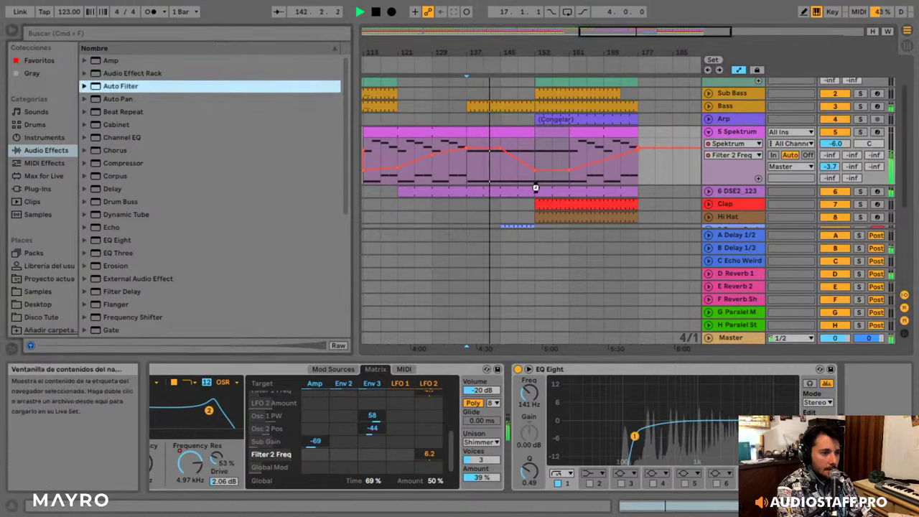
{"action": "left_click", "coordinate": [860, 192]}
{"action": "left_click", "coordinate": [861, 192]}
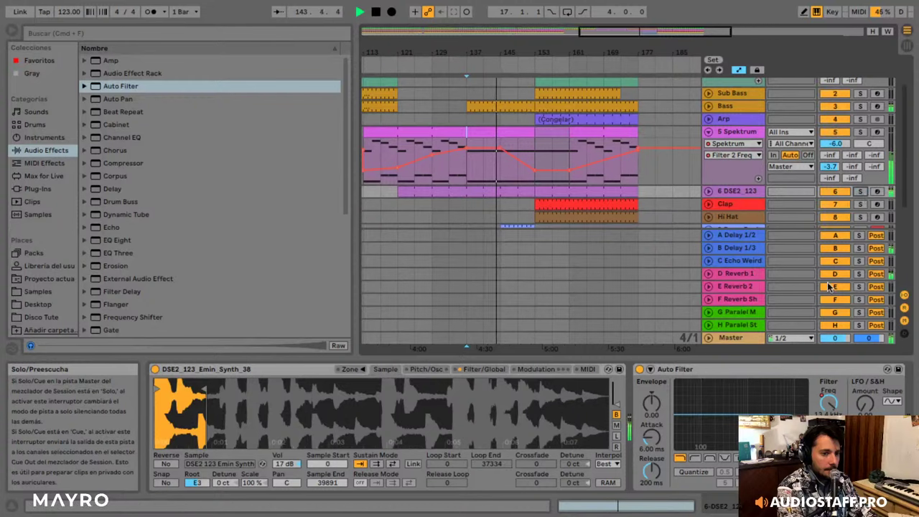
{"action": "left_click", "coordinate": [695, 459]}
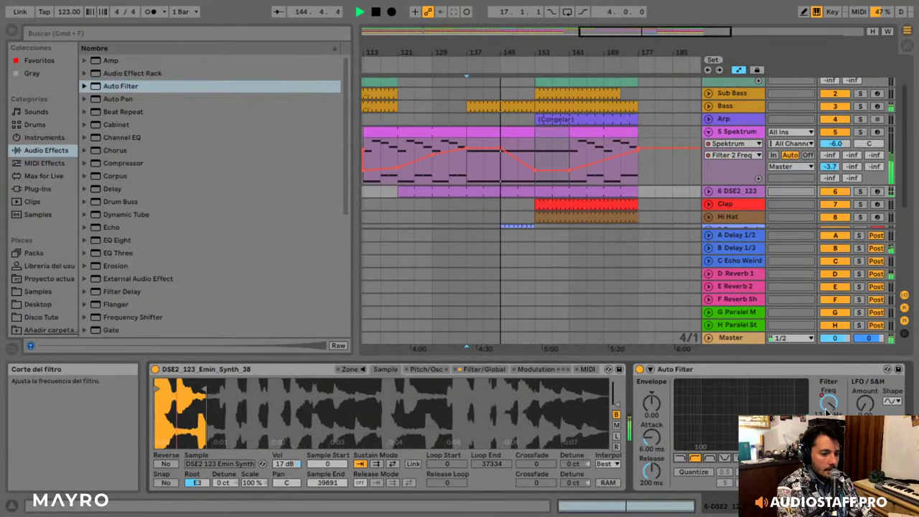
{"action": "scroll", "coordinate": [824, 412], "scroll_direction": "right", "scroll_amount": 5}
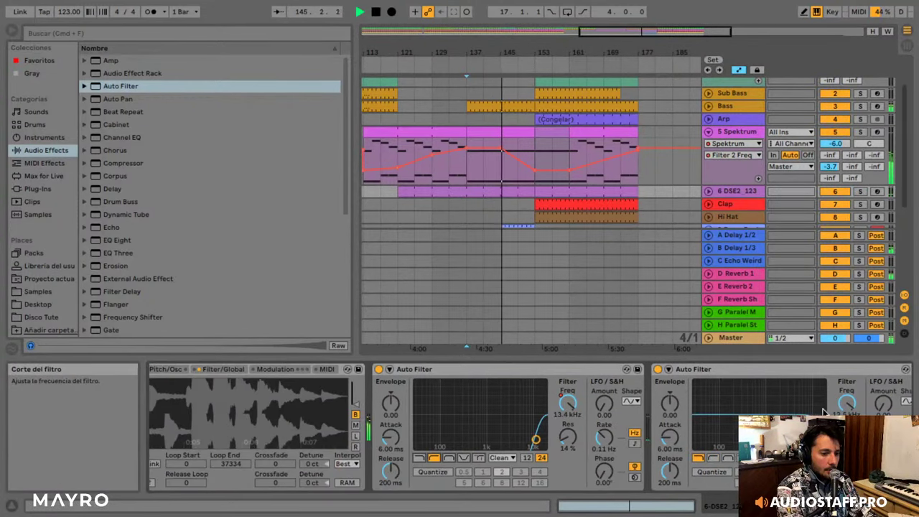
{"action": "left_click", "coordinate": [419, 458]}
{"action": "key", "text": "space"}
{"action": "key", "text": "space"}
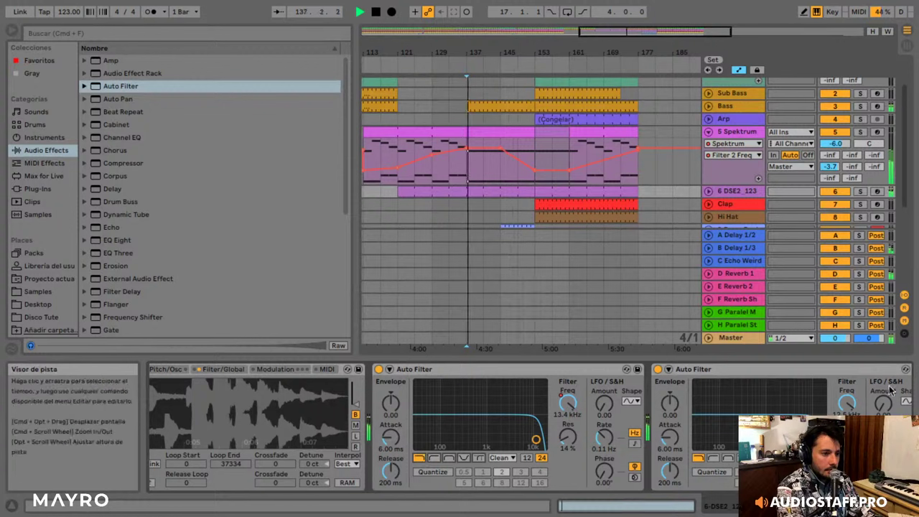
{"action": "right_click", "coordinate": [848, 404]}
{"action": "left_click", "coordinate": [808, 408]}
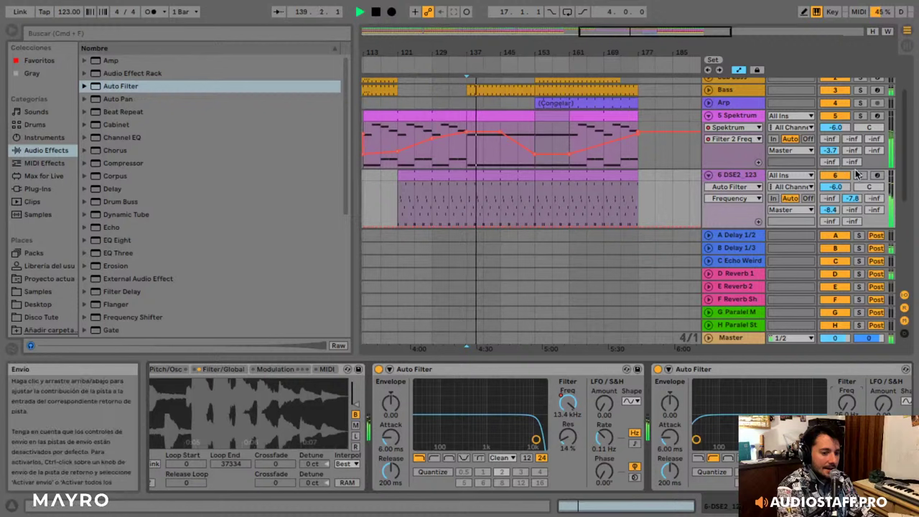
- Solo track 6, try the first Auto Filter's frequency at 1.74 kHz, and restore its automation
{"action": "left_click", "coordinate": [860, 174]}
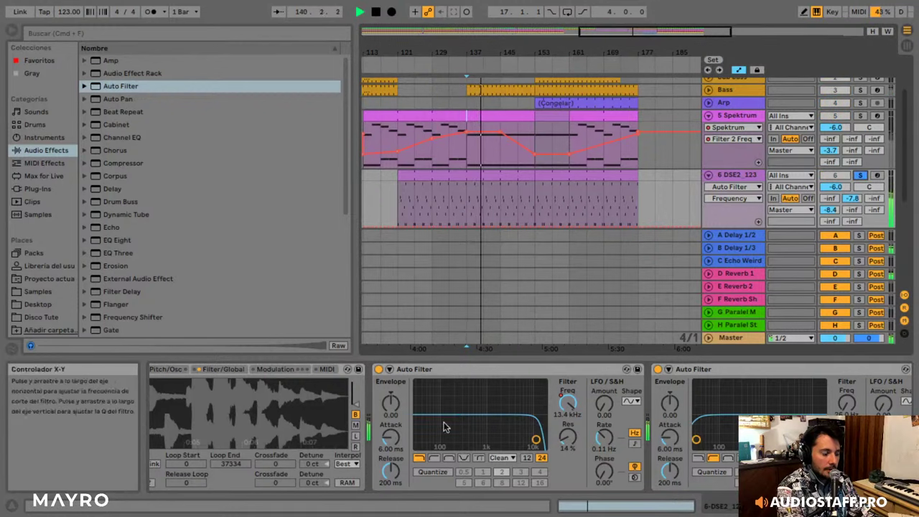
{"action": "left_click_drag", "start_coordinate": [567, 403], "coordinate": [568, 434]}
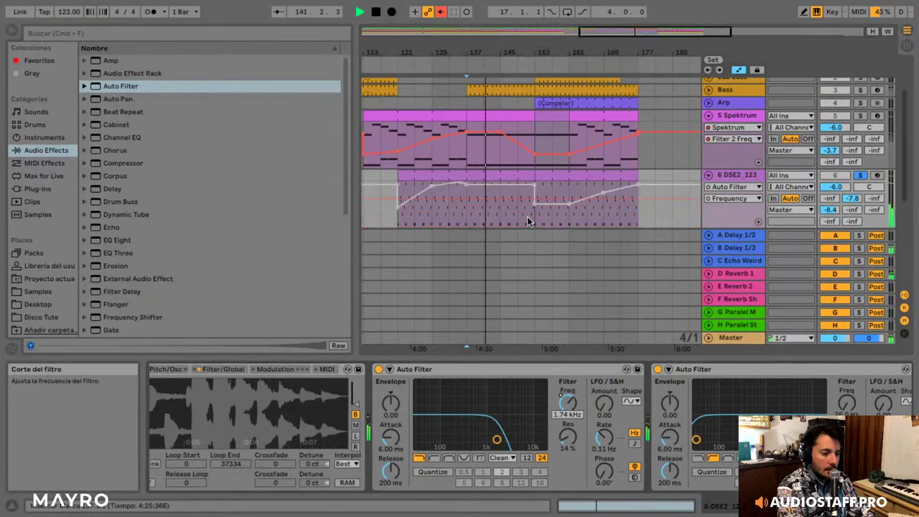
{"action": "left_click", "coordinate": [440, 13]}
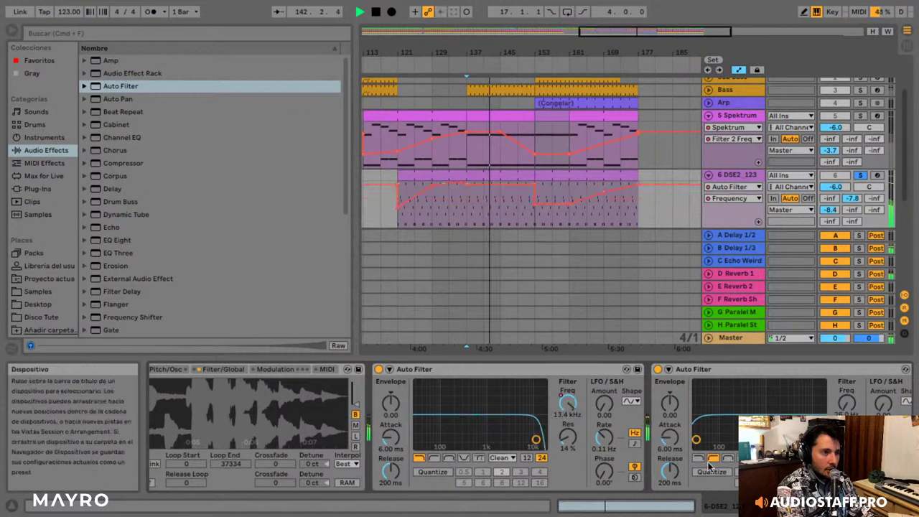
- Automate the second Auto Filter's frequency on track 6 to rise from bar 145 to 6.06 kHz at bar 153
{"action": "left_click", "coordinate": [696, 439]}
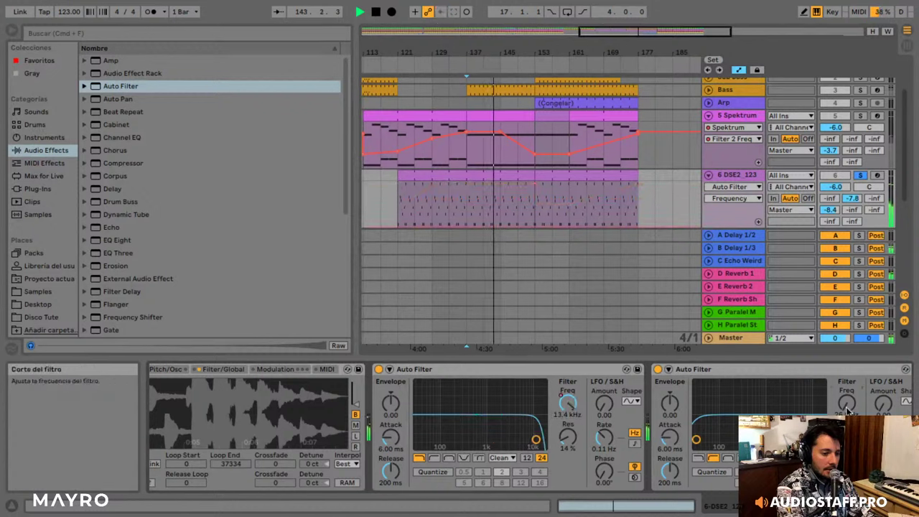
{"action": "left_click", "coordinate": [501, 226]}
{"action": "left_click_drag", "start_coordinate": [535, 226], "coordinate": [535, 191]}
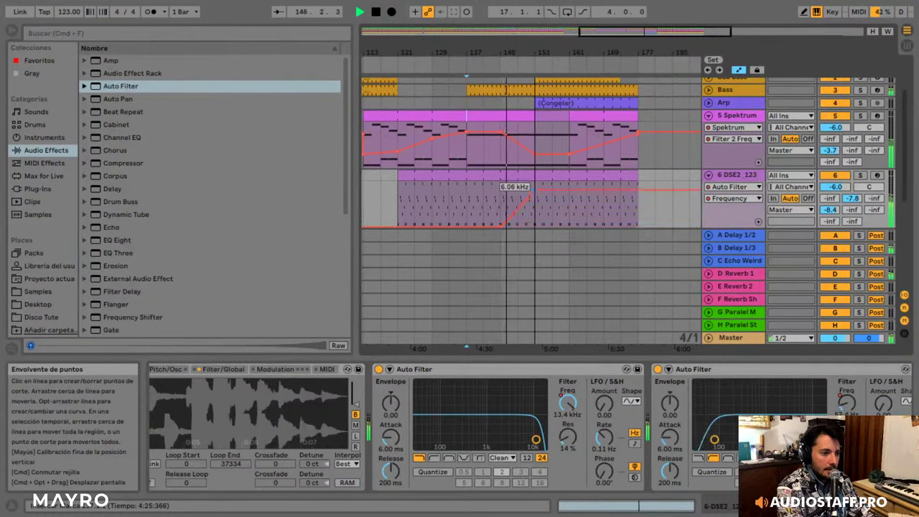
- Automate track 6's Reverb 2 send to rise from bar 145 to 0.0 dB at bar 153
{"action": "left_click", "coordinate": [831, 210]}
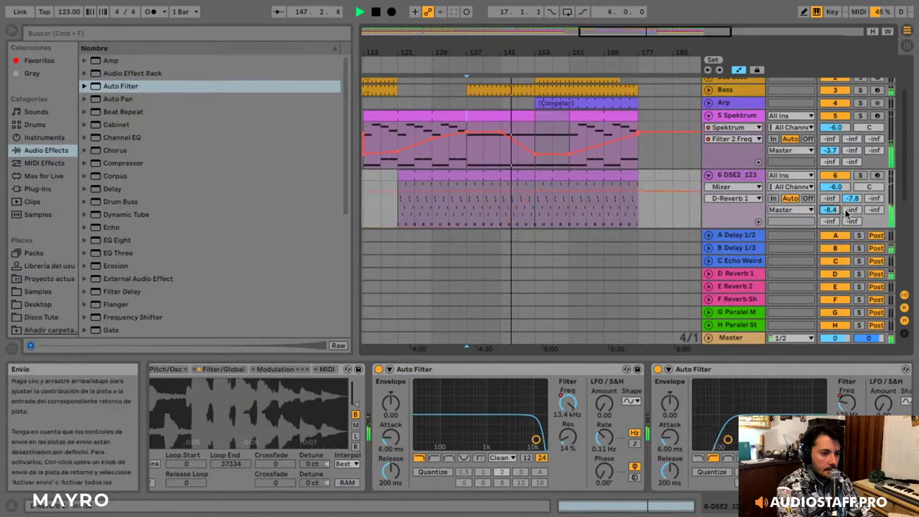
{"action": "left_click", "coordinate": [851, 211]}
{"action": "left_click", "coordinate": [500, 227]}
{"action": "left_click_drag", "start_coordinate": [535, 226], "coordinate": [535, 185]}
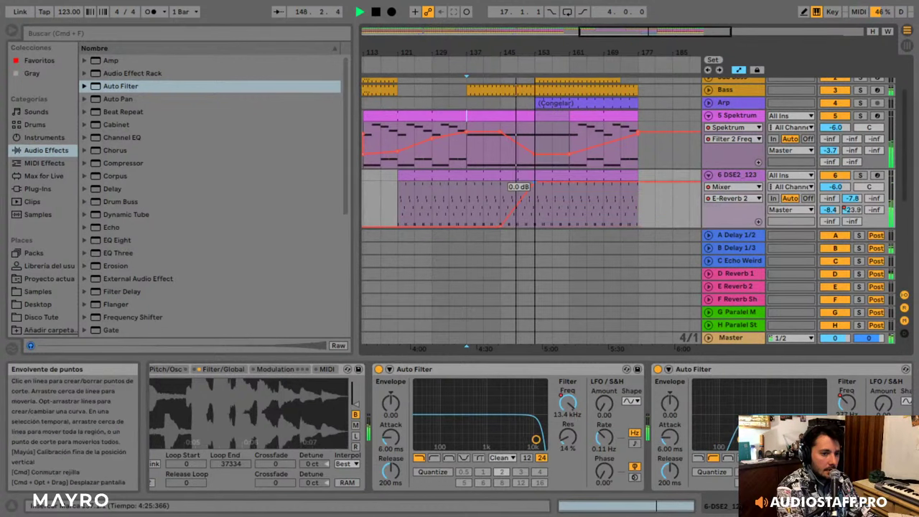
- Lower the end point of track 6's high-pass frequency automation at bar 153
{"action": "left_click", "coordinate": [848, 404]}
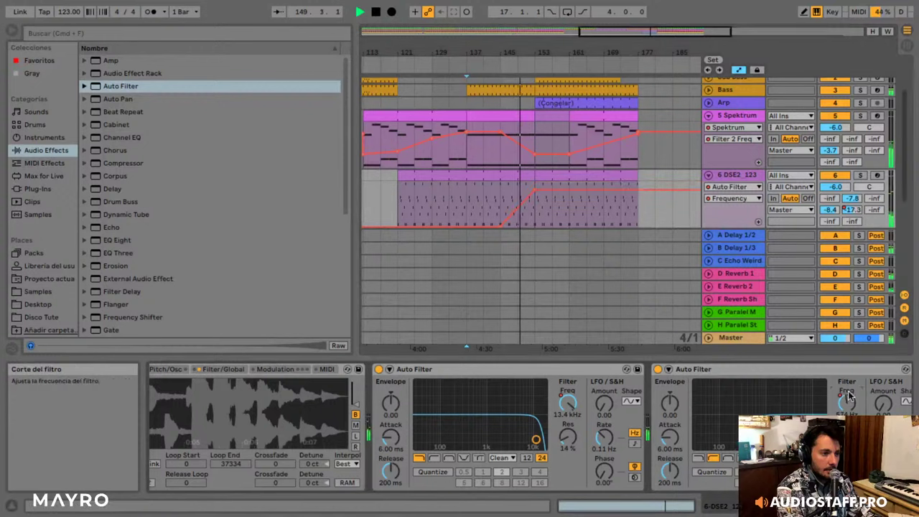
{"action": "left_click_drag", "start_coordinate": [535, 191], "coordinate": [535, 200]}
- Automate the Device On state of track 6's second Auto Filter to switch off at bar 153
{"action": "left_click_drag", "start_coordinate": [651, 31], "coordinate": [683, 44]}
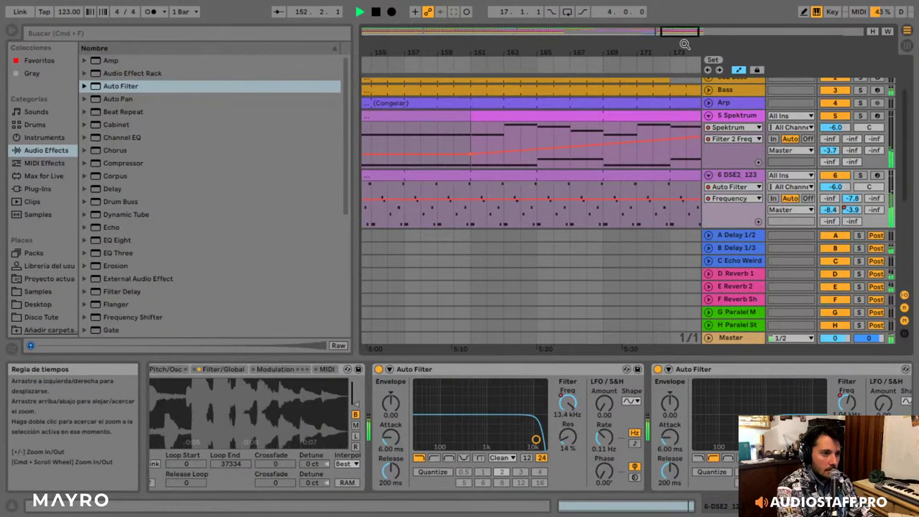
{"action": "left_click_drag", "start_coordinate": [478, 188], "coordinate": [549, 130]}
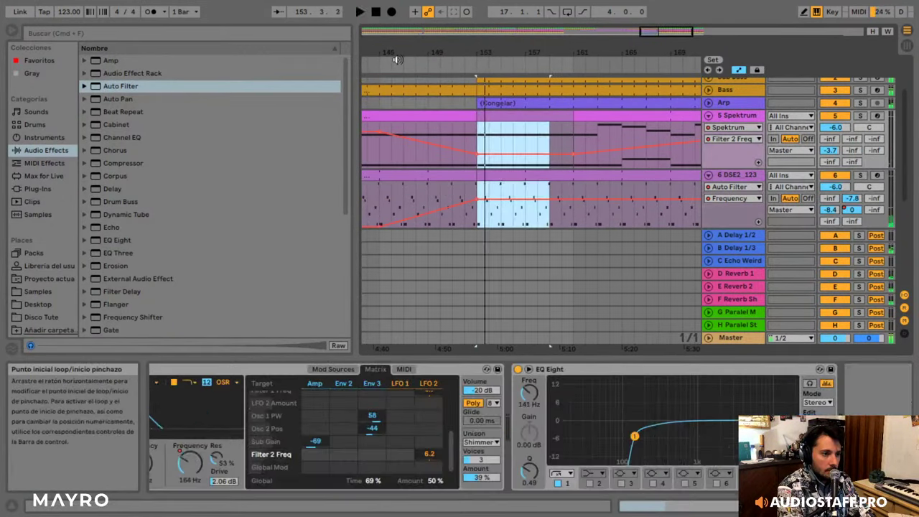
{"action": "left_click", "coordinate": [503, 175]}
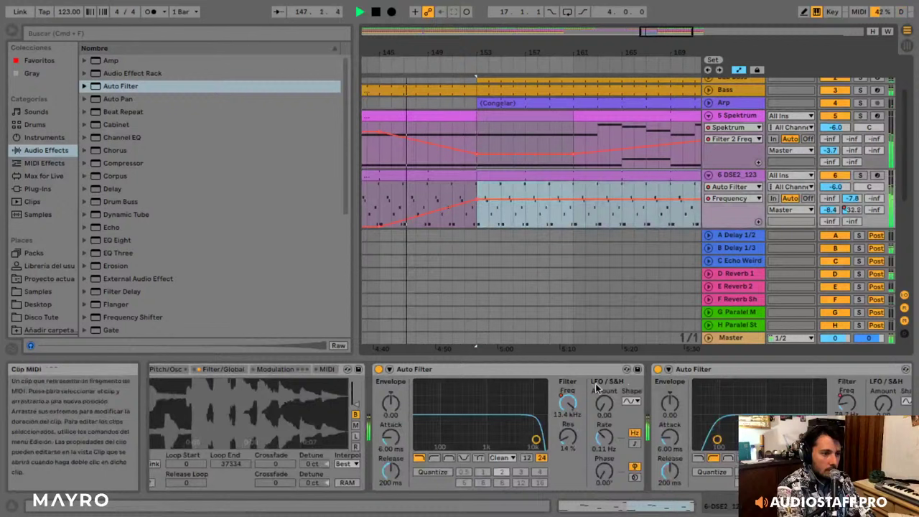
{"action": "left_click", "coordinate": [662, 369]}
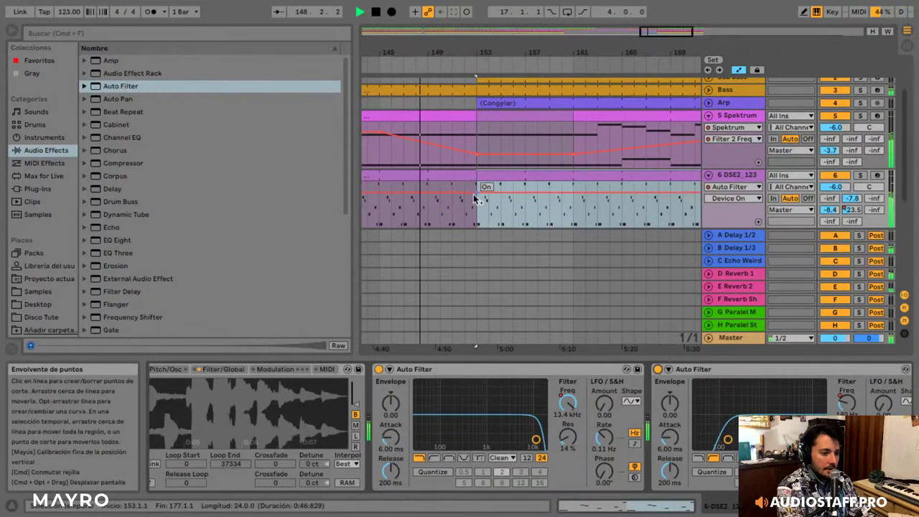
{"action": "left_click_drag", "start_coordinate": [474, 200], "coordinate": [478, 213]}
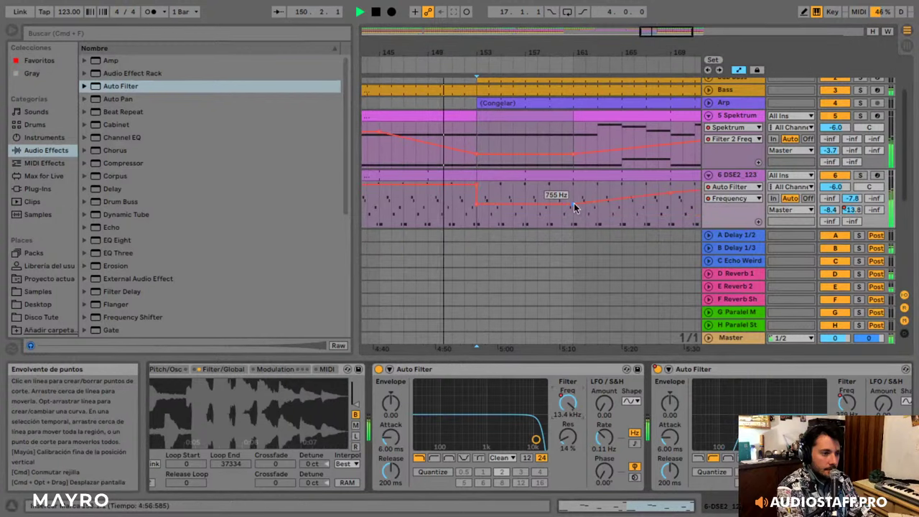
- Review the arrangement during playback into bar 153 and collapse the expanded tracks
{"action": "left_click_drag", "start_coordinate": [668, 31], "coordinate": [666, 7]}
{"action": "scroll", "coordinate": [566, 137], "scroll_direction": "down", "scroll_amount": 5}
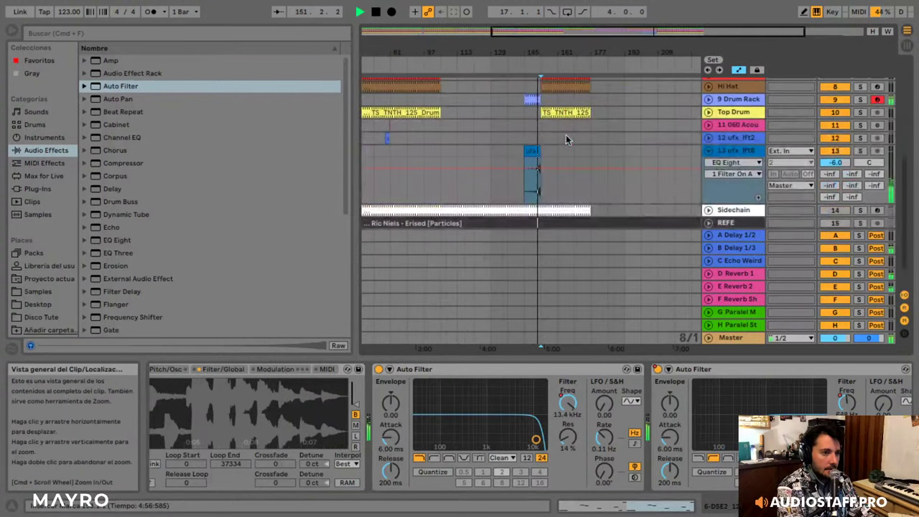
{"action": "scroll", "coordinate": [560, 144], "scroll_direction": "up", "scroll_amount": 8}
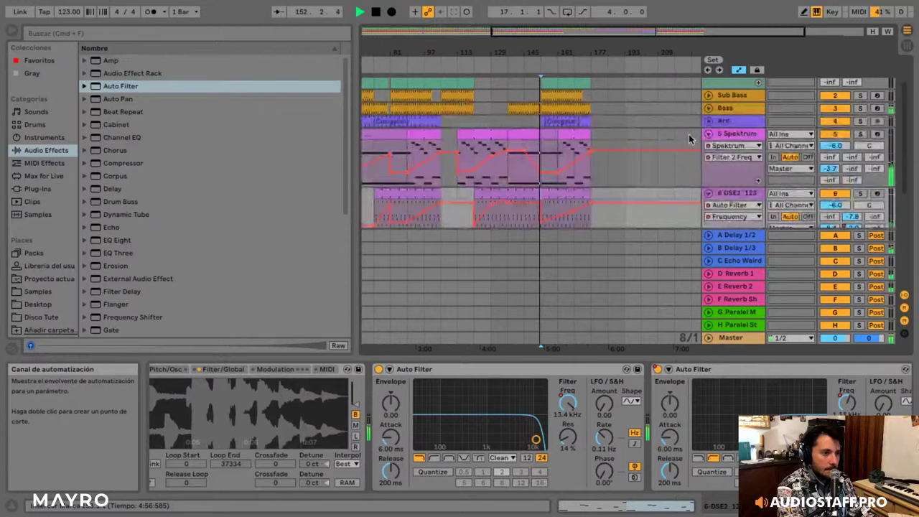
{"action": "left_click", "coordinate": [709, 134], "text": "alt"}
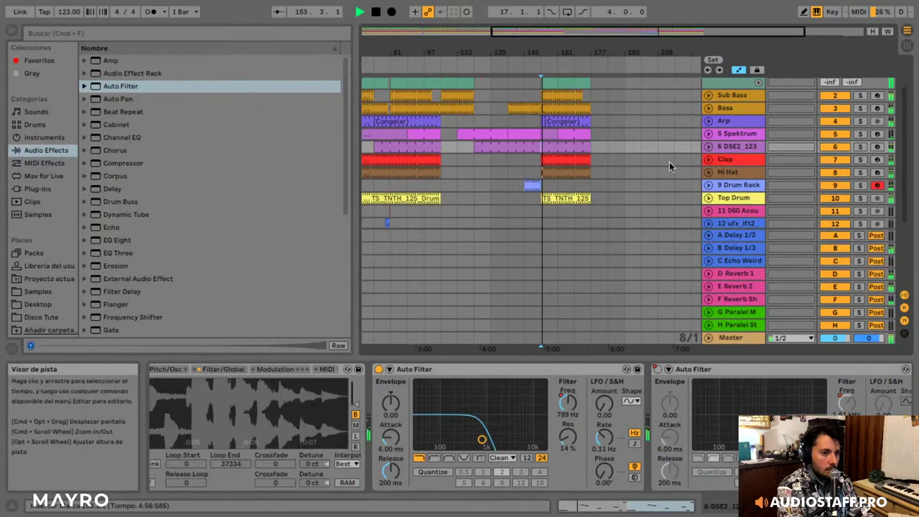
- Show track 6's Reverb 2 send automation and play back the transition into bar 153
{"action": "left_click_drag", "start_coordinate": [664, 32], "coordinate": [683, 54]}
{"action": "left_click", "coordinate": [709, 146]}
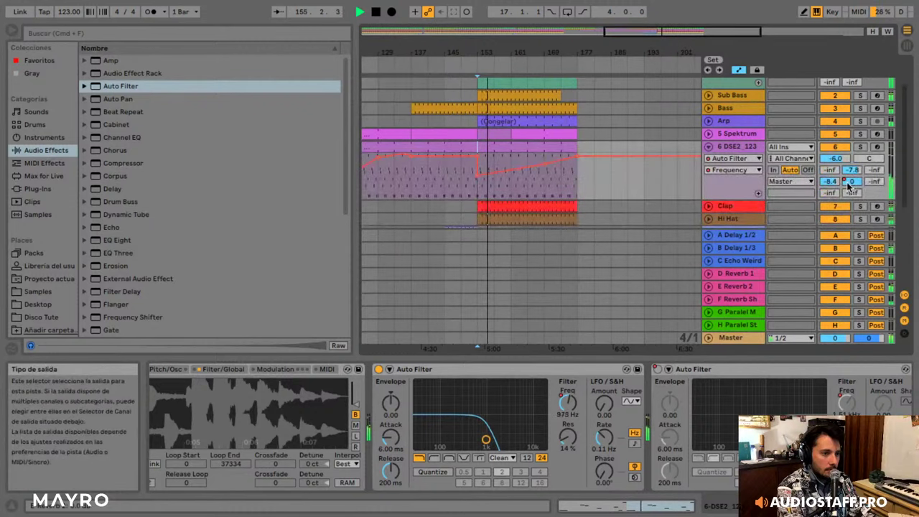
{"action": "left_click", "coordinate": [850, 183]}
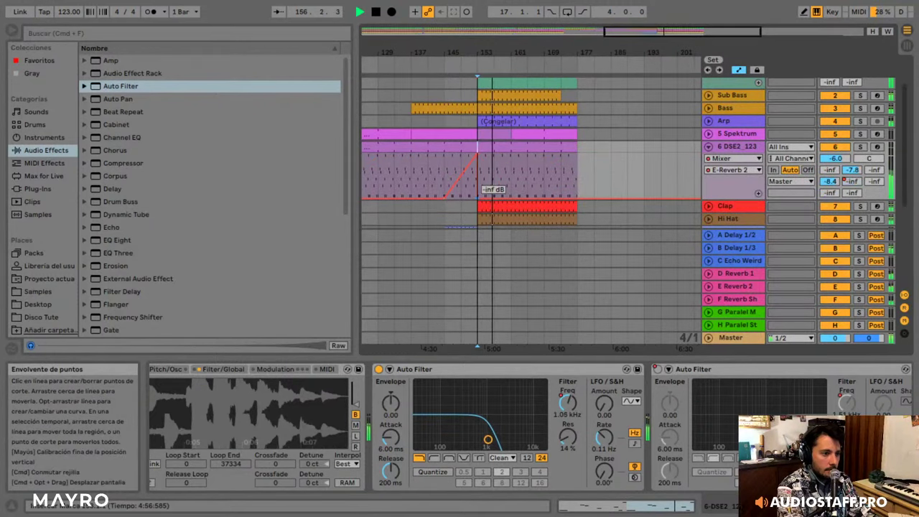
{"action": "key", "text": "space"}
{"action": "left_click_drag", "start_coordinate": [650, 31], "coordinate": [651, 61]}
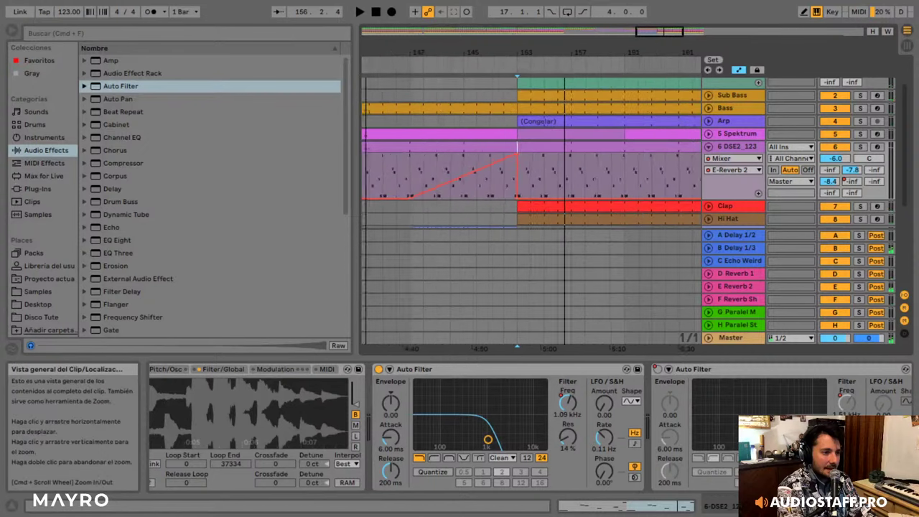
{"action": "left_click_drag", "start_coordinate": [548, 54], "coordinate": [548, 58]}
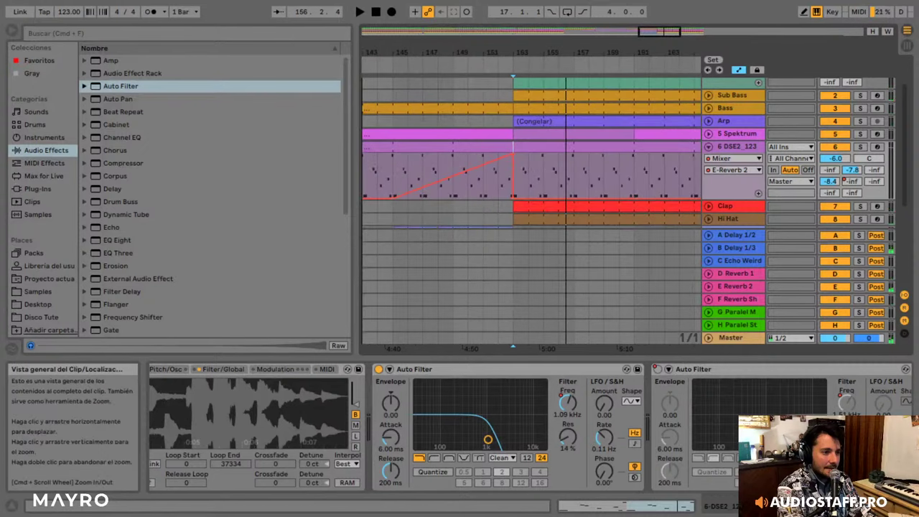
{"action": "left_click", "coordinate": [463, 70]}
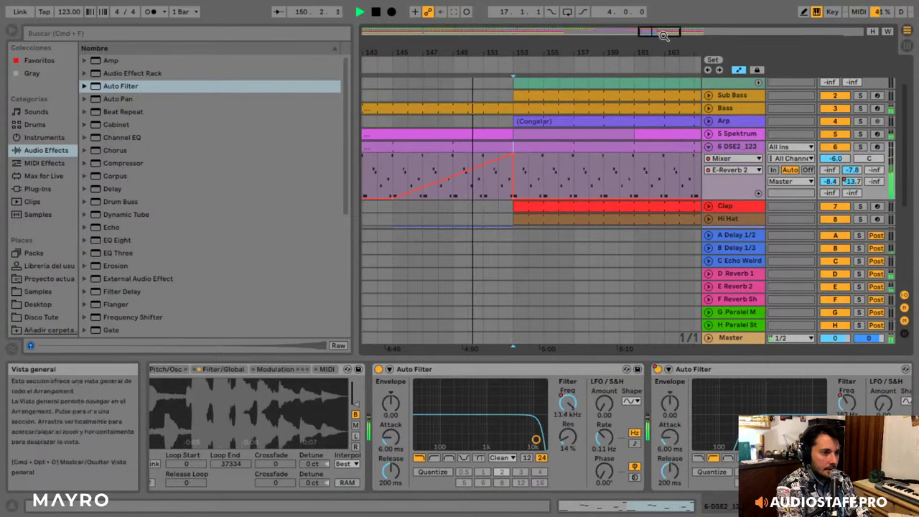
- Delete track 6's material and the Arp clip from bar 153 to bar 177
{"action": "left_click_drag", "start_coordinate": [663, 33], "coordinate": [657, 67]}
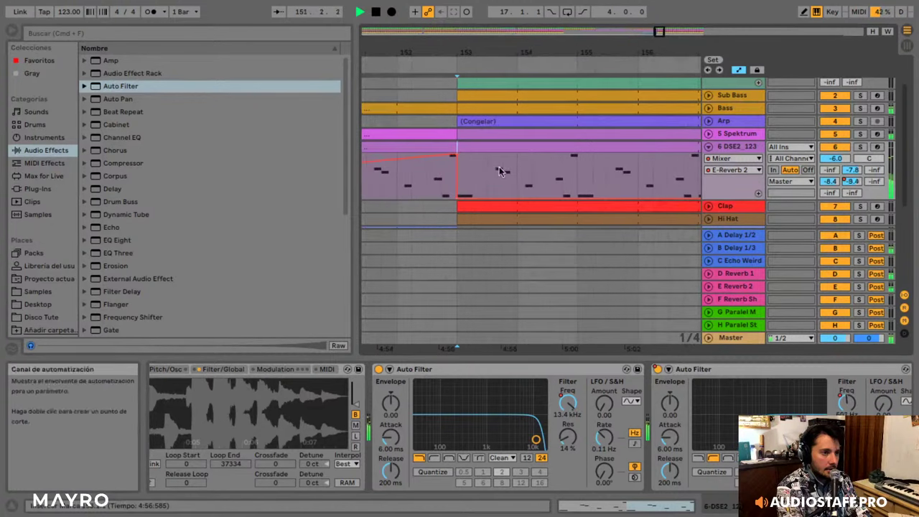
{"action": "left_click_drag", "start_coordinate": [487, 173], "coordinate": [563, 172]}
{"action": "key", "text": "Delete"}
{"action": "left_click", "coordinate": [594, 148]}
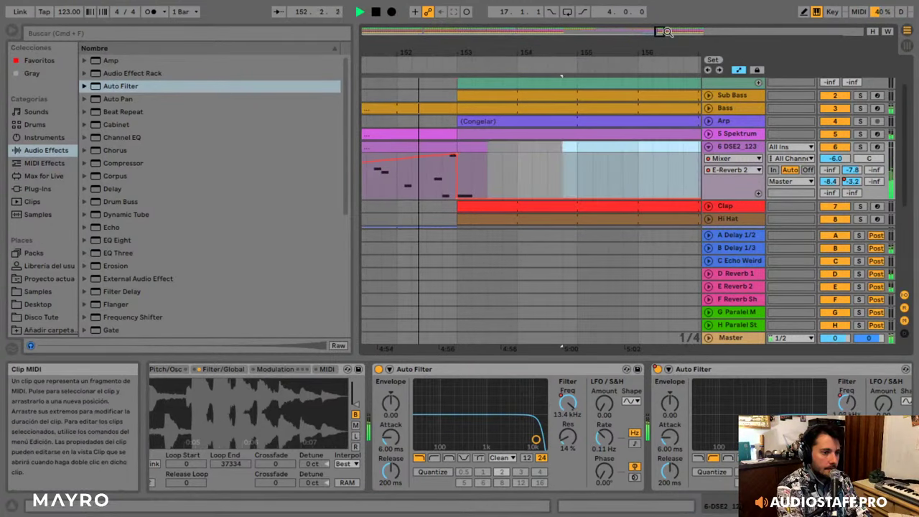
{"action": "left_click_drag", "start_coordinate": [661, 32], "coordinate": [660, 3]}
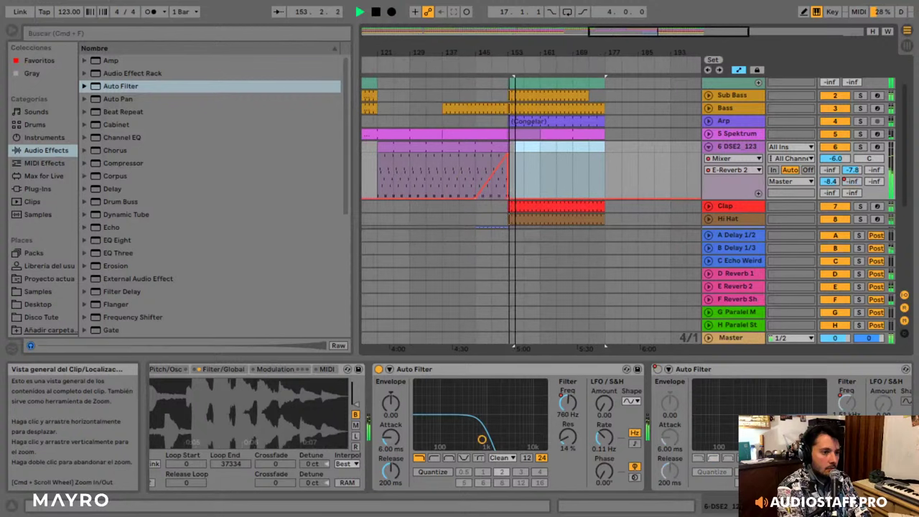
{"action": "left_click", "coordinate": [556, 125]}
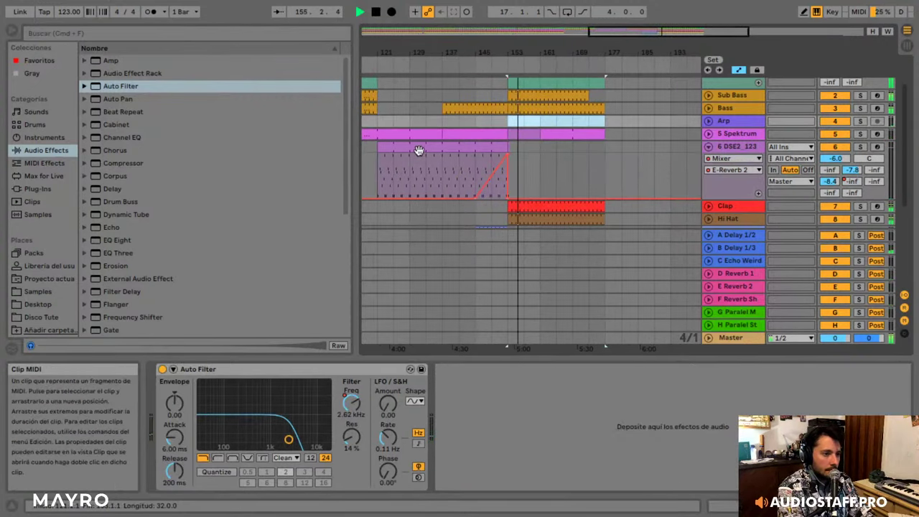
- Duplicate track 6's clip before bar 153 to start at bar 157, and trim the copy's end to bar 177
{"action": "left_click_drag", "start_coordinate": [438, 148], "coordinate": [565, 147]}
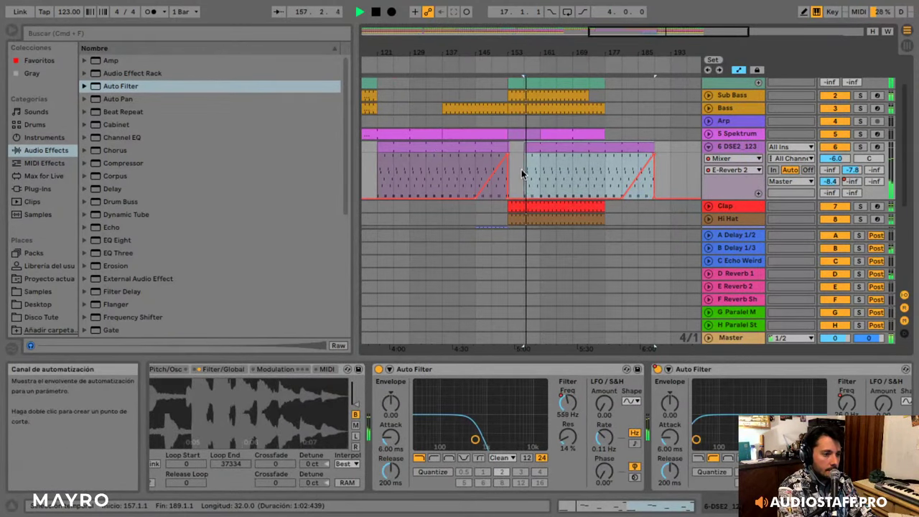
{"action": "left_click", "coordinate": [524, 174]}
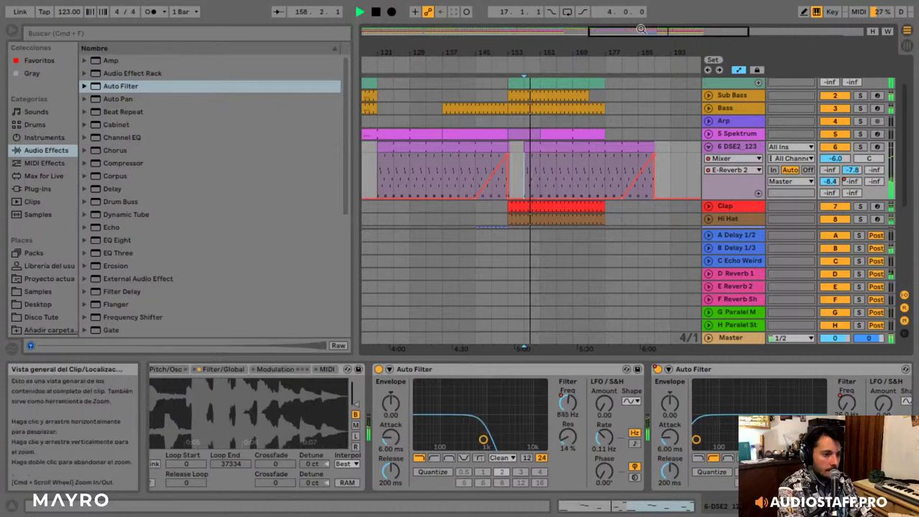
{"action": "left_click_drag", "start_coordinate": [627, 31], "coordinate": [633, 111]}
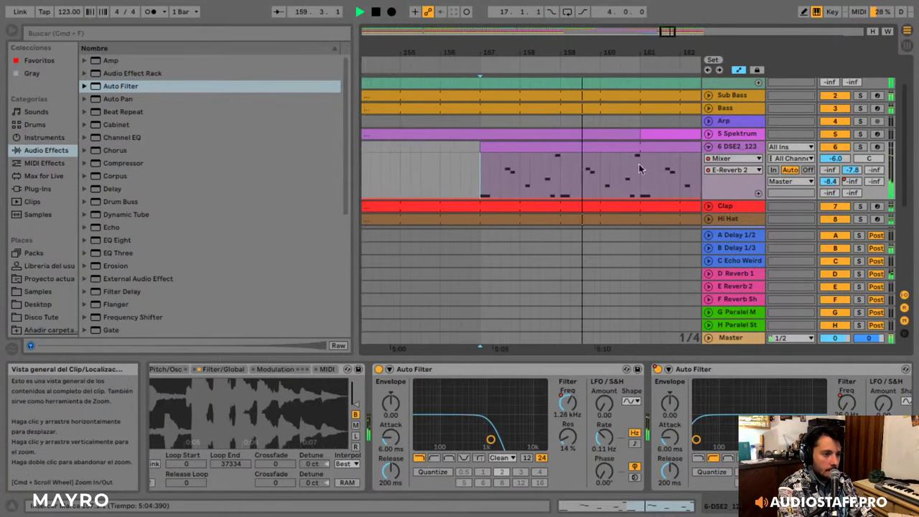
{"action": "left_click_drag", "start_coordinate": [610, 172], "coordinate": [641, 149]}
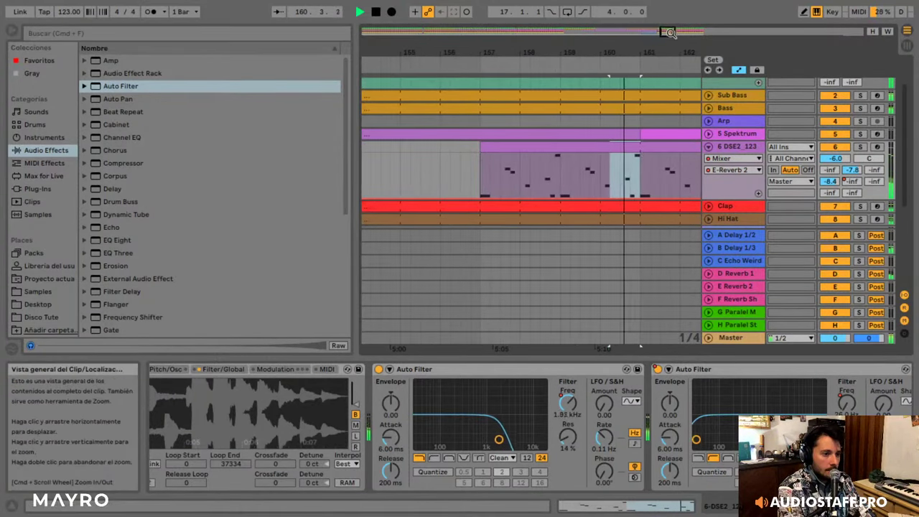
{"action": "left_click_drag", "start_coordinate": [669, 32], "coordinate": [669, 6]}
{"action": "left_click", "coordinate": [708, 147]}
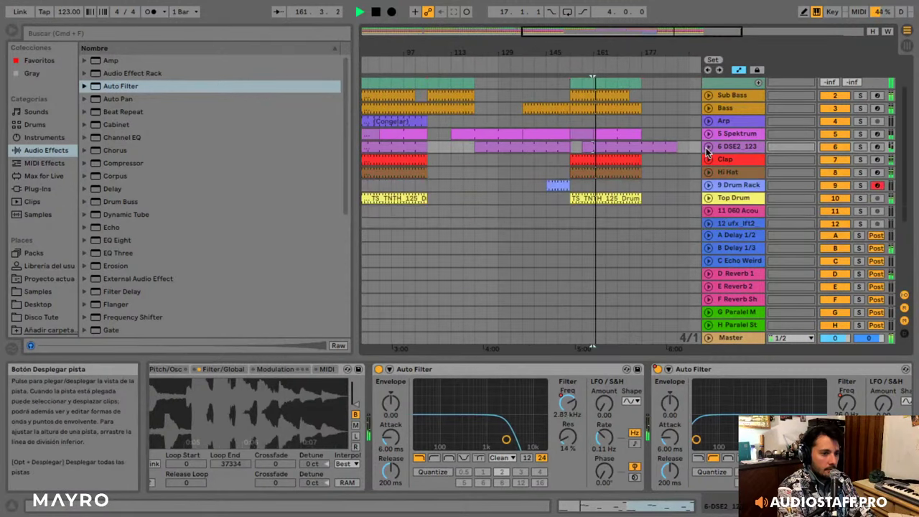
{"action": "left_click_drag", "start_coordinate": [676, 146], "coordinate": [639, 147]}
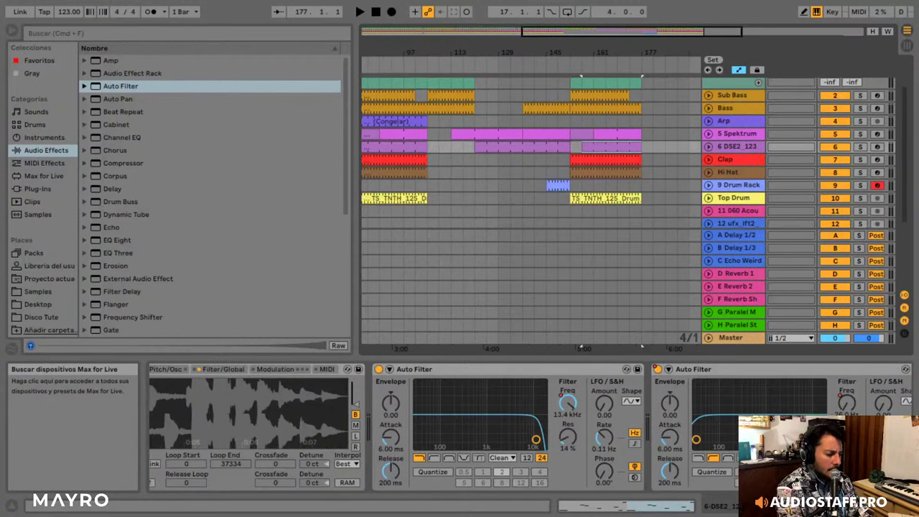
- Search the Samples folder for "shak" and expand the Samples Trap / Hip Hop folder
{"action": "left_click", "coordinate": [87, 36]}
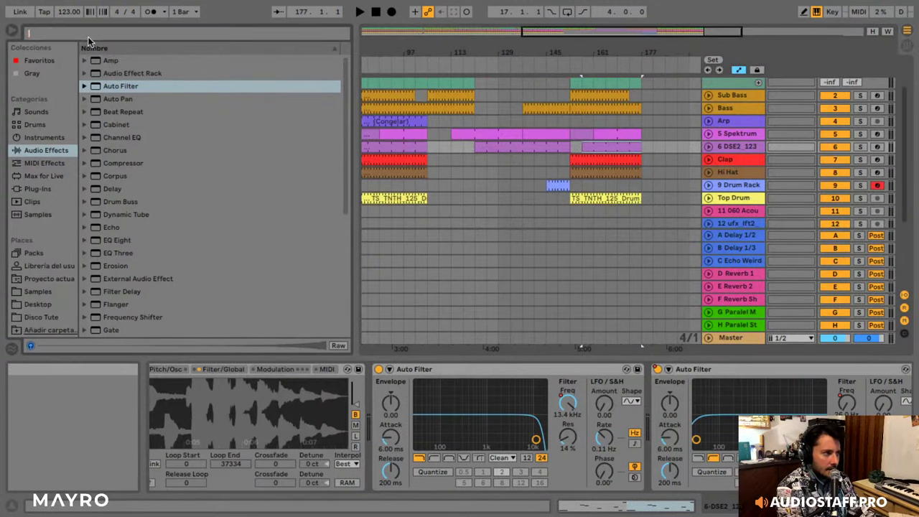
{"action": "type", "text": "shak"}
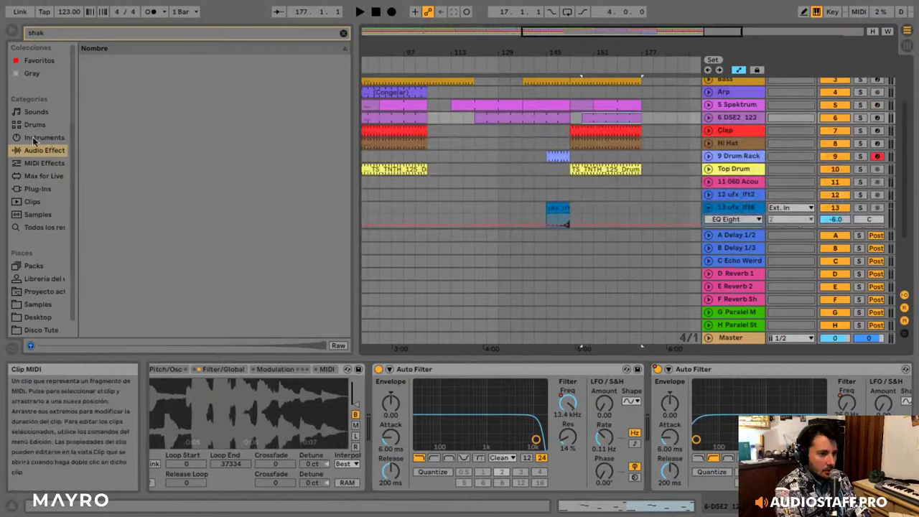
{"action": "left_click", "coordinate": [43, 303]}
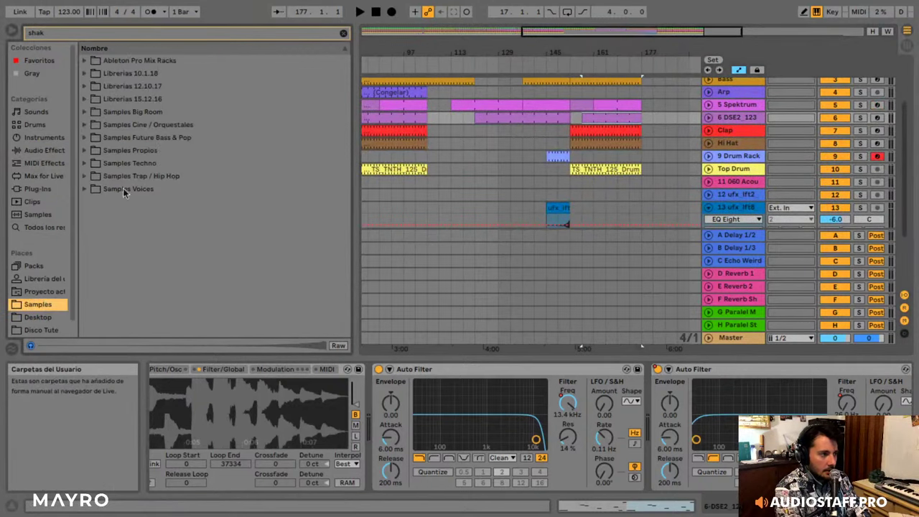
{"action": "left_click", "coordinate": [170, 162]}
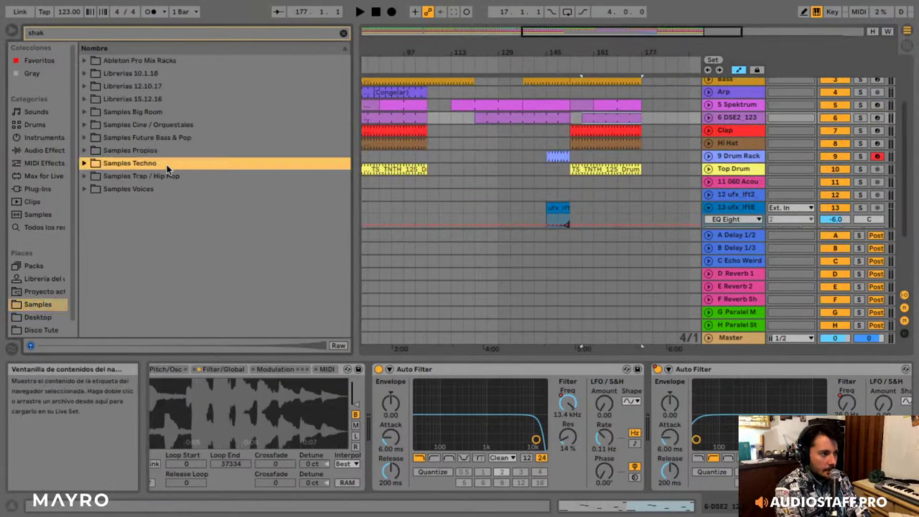
{"action": "key", "text": "Right"}
{"action": "key", "text": "Left"}
{"action": "key", "text": "Down"}
{"action": "key", "text": "Right"}
{"action": "key", "text": "Down"}
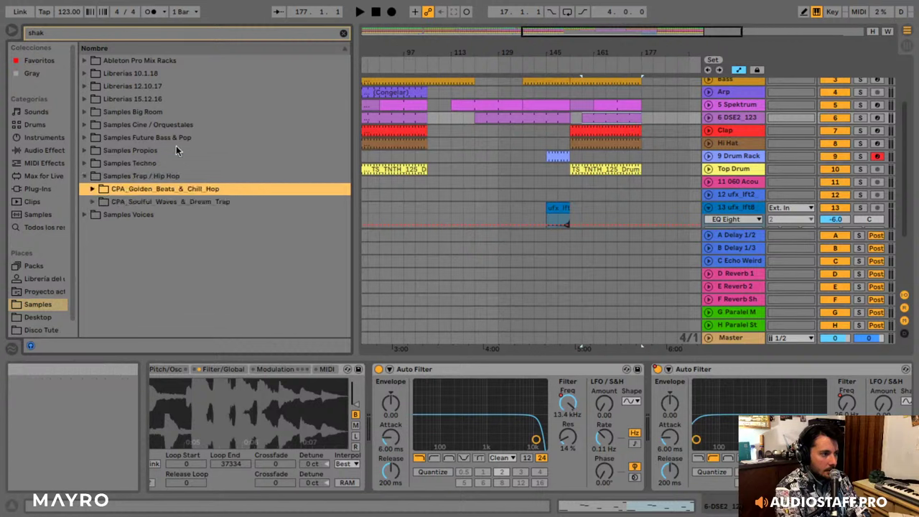
- Open the Percussive FX Loops folder within CPA_Golden_Beats_&_Chill_Hop, under FX & Transitions and Loops
{"action": "key", "text": "Right"}
{"action": "key", "text": "Down"}
{"action": "key", "text": "Right"}
{"action": "key", "text": "Down"}
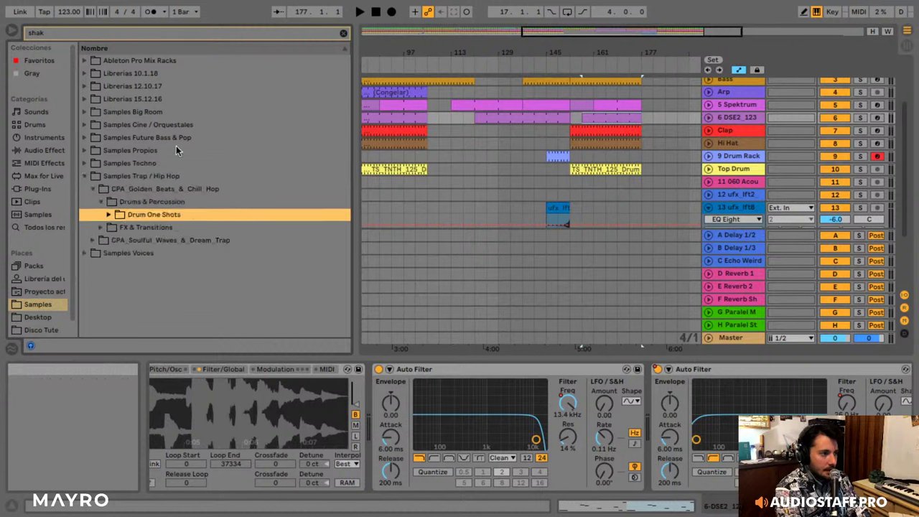
{"action": "key", "text": "Down"}
{"action": "key", "text": "Right"}
{"action": "key", "text": "Right"}
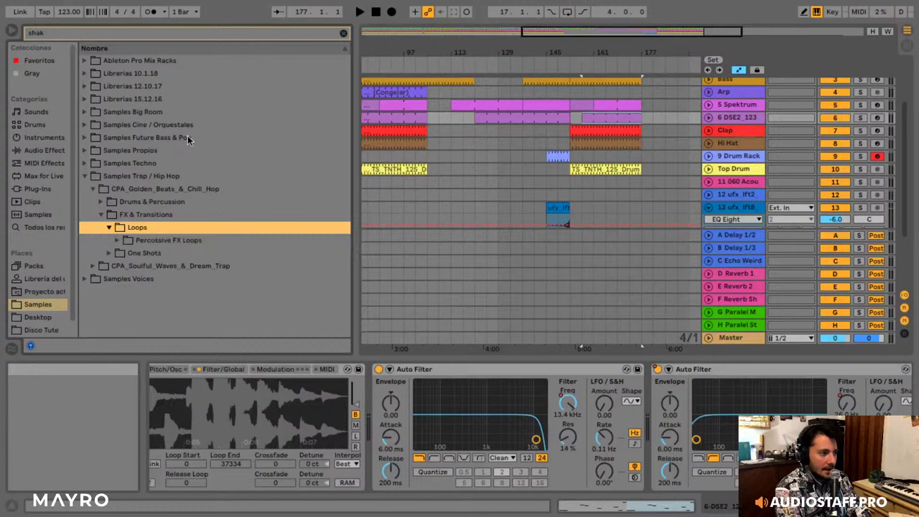
{"action": "key", "text": "Down"}
{"action": "key", "text": "Right"}
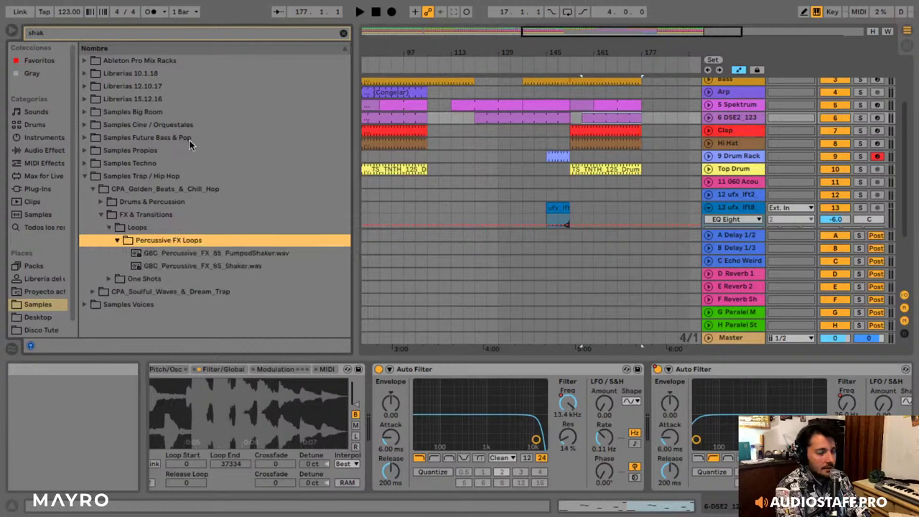
- Preview the GBC_Percussive_FX_85 PumpedShaker and Shaker loops
{"action": "key", "text": "Down"}
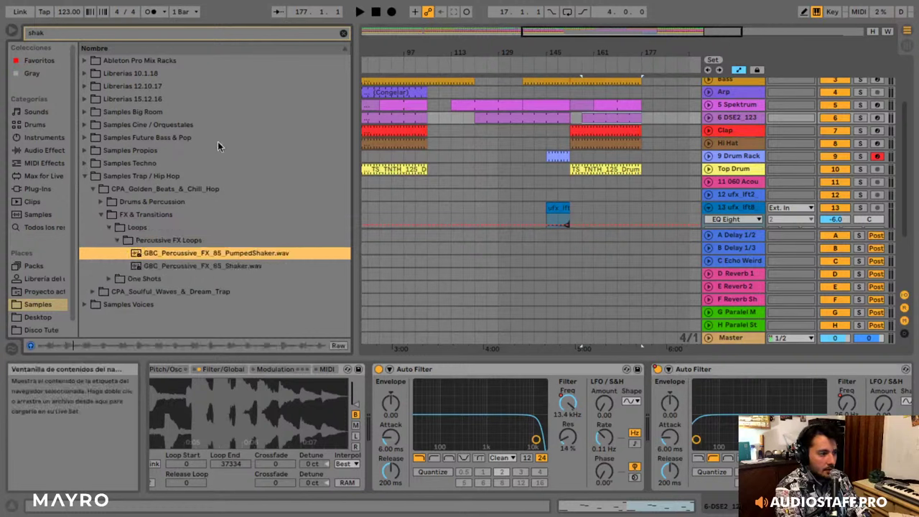
{"action": "key", "text": "Down"}
{"action": "key", "text": "Up"}
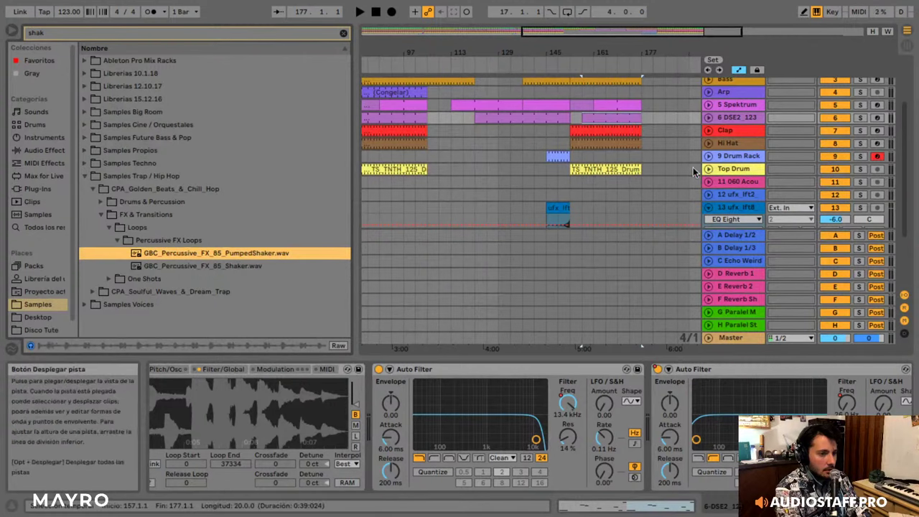
- Insert an audio track below the Drum Rack, place GBC_Percussive_FX_85_PumpedShaker.wav at bar 157, and play it soloed
{"action": "right_click", "coordinate": [732, 157]}
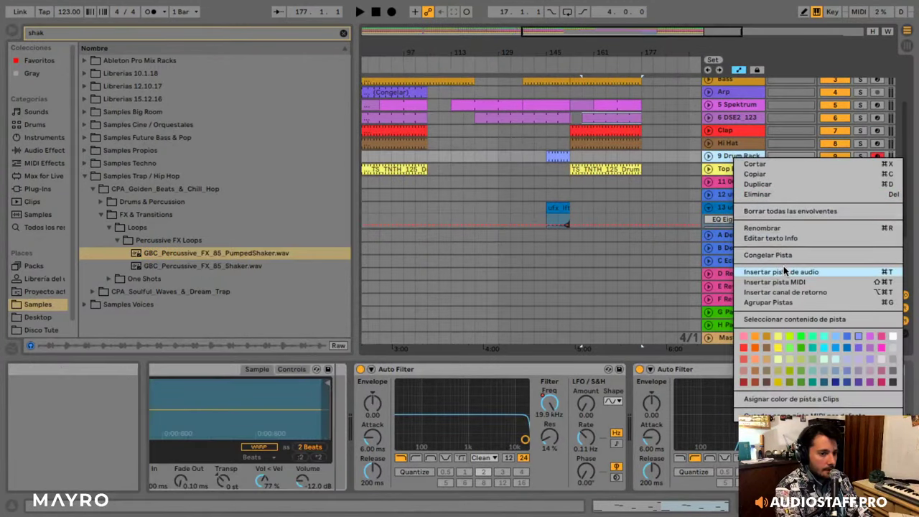
{"action": "left_click_drag", "start_coordinate": [199, 256], "coordinate": [585, 192]}
{"action": "left_click", "coordinate": [860, 170]}
{"action": "key", "text": "space"}
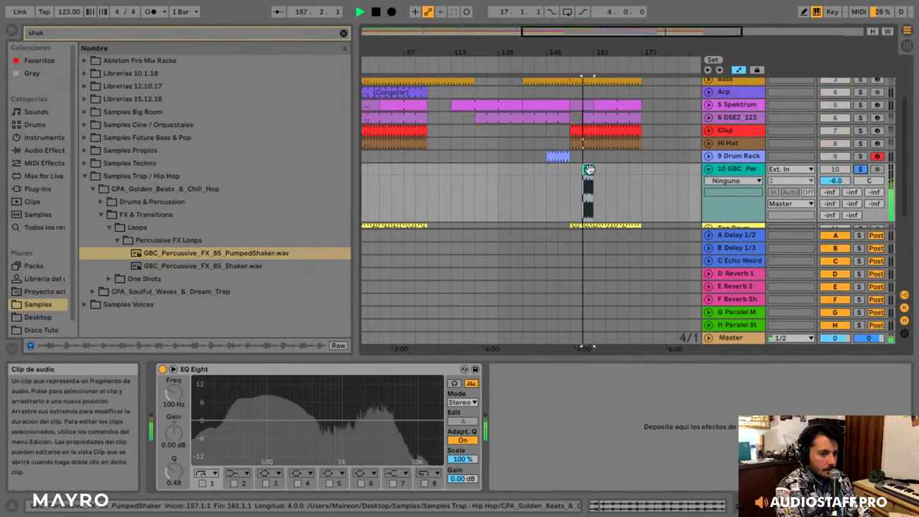
- Set the shaker clip's warp mode to Re-Pitch and shorten its loop, starting at 3.2.1
{"action": "double_click", "coordinate": [587, 169]}
{"action": "left_click", "coordinate": [290, 257]}
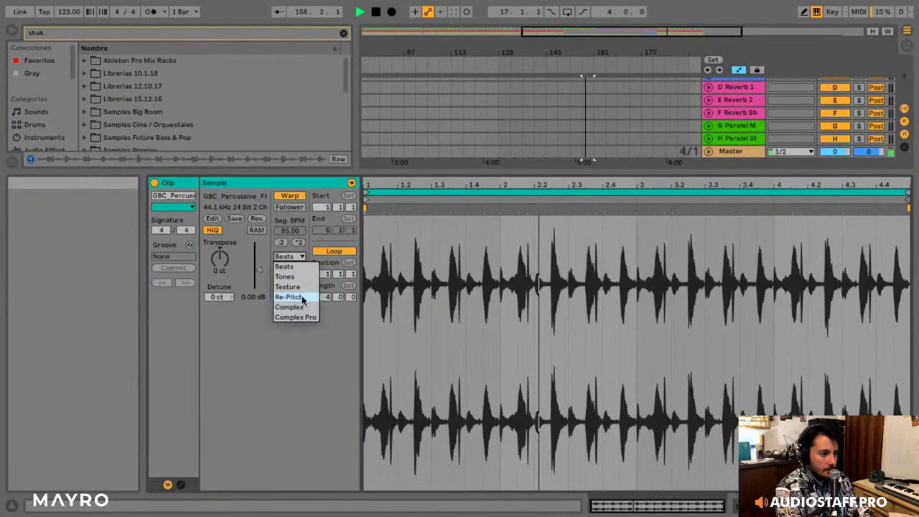
{"action": "left_click", "coordinate": [291, 297]}
{"action": "left_click_drag", "start_coordinate": [366, 192], "coordinate": [673, 196]}
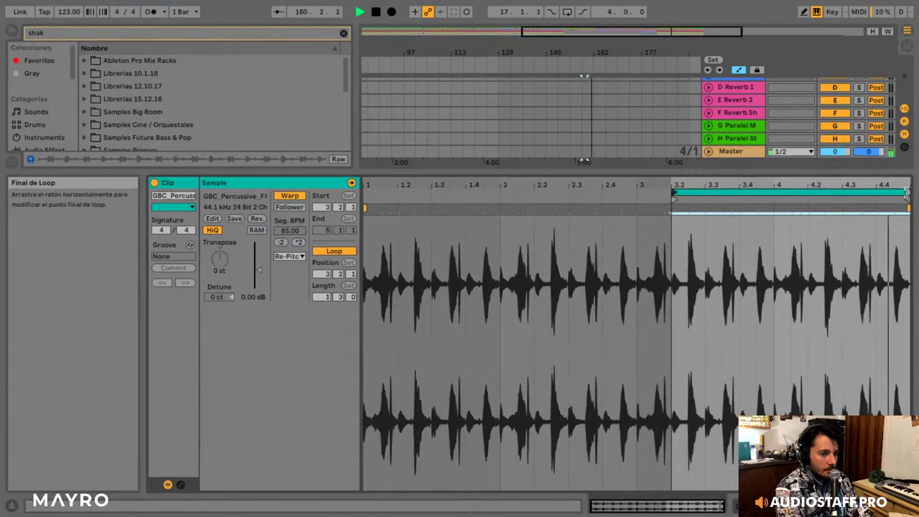
{"action": "mouse_move", "coordinate": [908, 193]}
{"action": "left_mouse_down"}
{"action": "mouse_move", "coordinate": [701, 193]}
{"action": "mouse_move", "coordinate": [740, 193]}
{"action": "mouse_move", "coordinate": [716, 194]}
{"action": "left_mouse_up"}
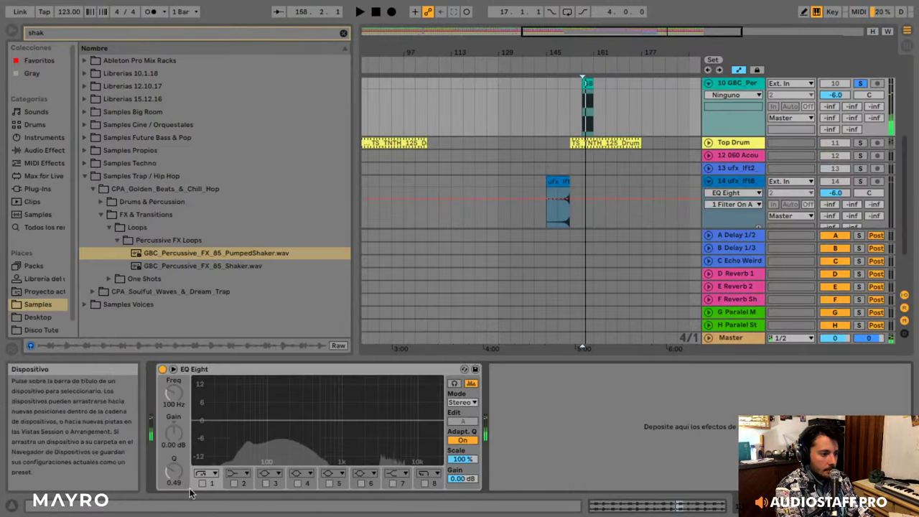
- Enable a low cut at 1.38 kHz in the shaker track's EQ Eight and raise the output gain to 1.12 dB
{"action": "left_click", "coordinate": [202, 484]}
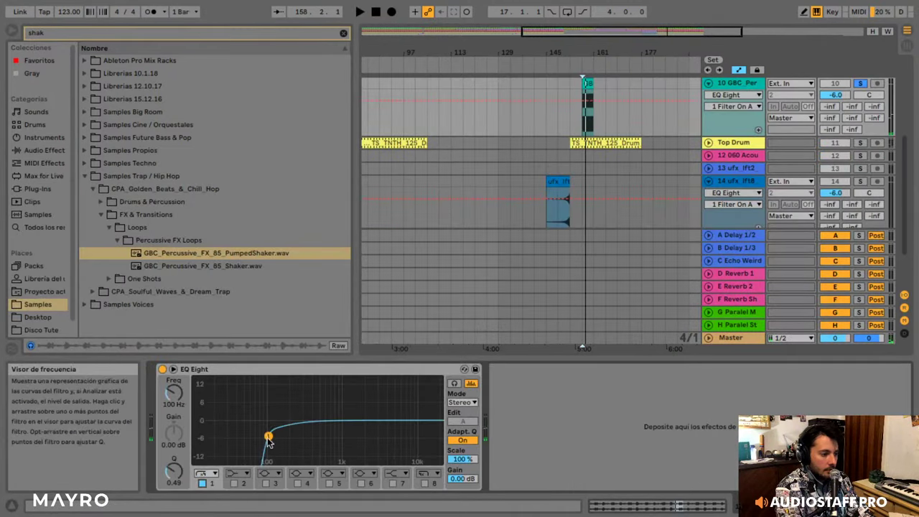
{"action": "key", "text": "space"}
{"action": "left_click_drag", "start_coordinate": [266, 436], "coordinate": [352, 433]}
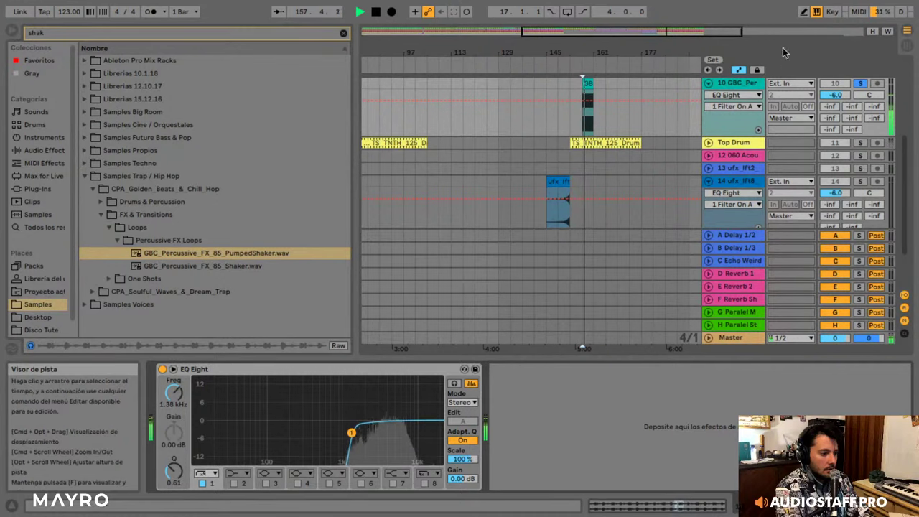
{"action": "left_click_drag", "start_coordinate": [463, 479], "coordinate": [463, 474]}
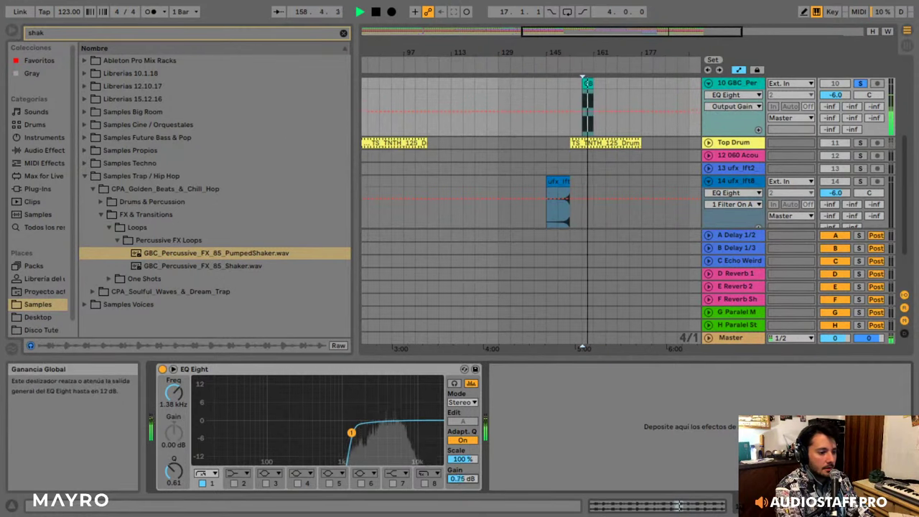
{"action": "key", "text": "space"}
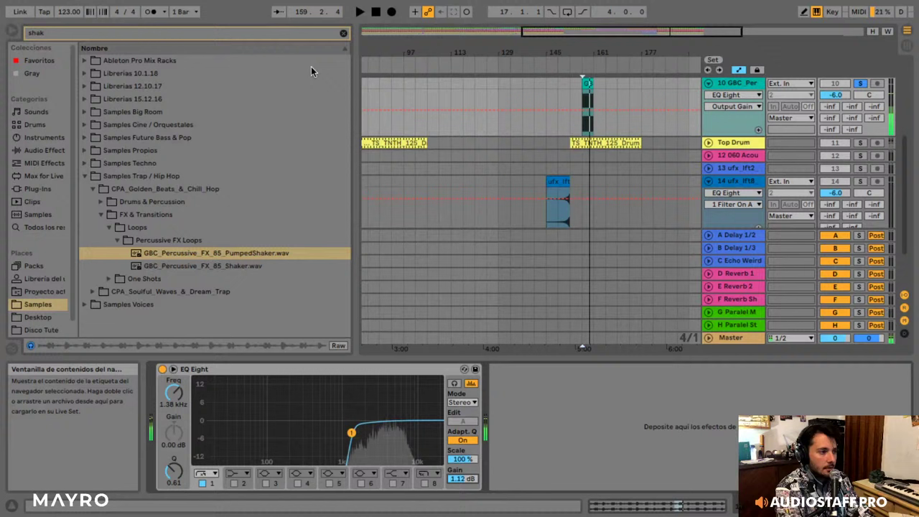
- Clear the sample search and play the shaker loop together with the full mix
{"action": "left_click", "coordinate": [344, 33]}
{"action": "key", "text": "space"}
{"action": "scroll", "coordinate": [635, 137], "scroll_direction": "up", "scroll_amount": 3}
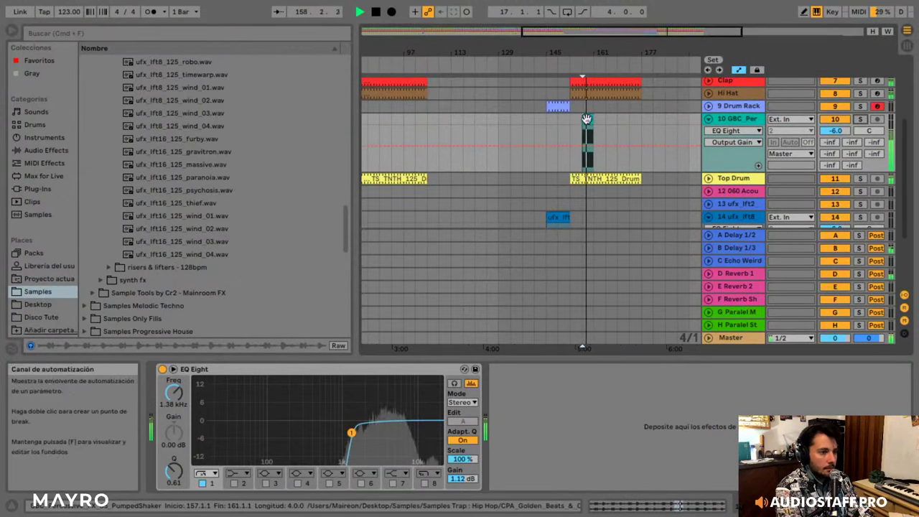
- Extend the pumped shaker clip to bar 181 and add a Compressor after the EQ Eight on its track
{"action": "left_click_drag", "start_coordinate": [587, 119], "coordinate": [653, 119]}
{"action": "left_click", "coordinate": [46, 150]}
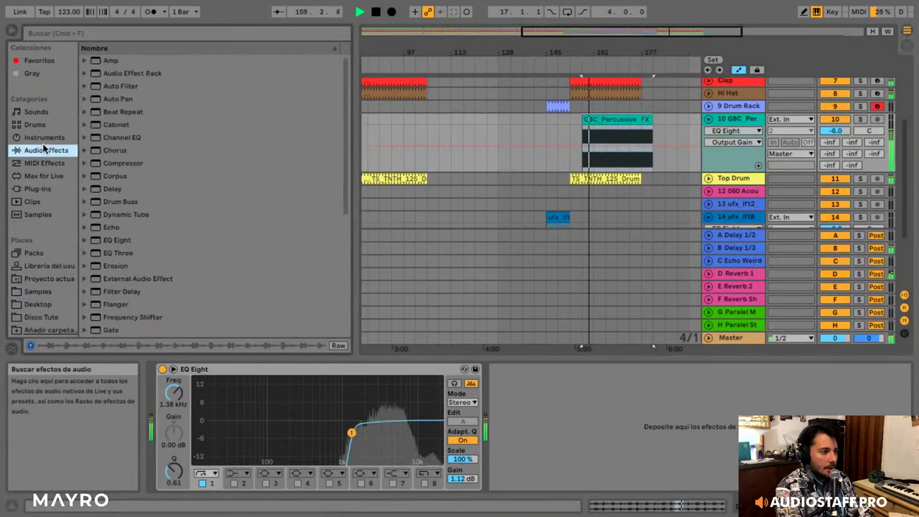
{"action": "left_click_drag", "start_coordinate": [129, 163], "coordinate": [569, 388]}
- Sidechain the Compressor from the Sidechain track, with ratio 4.34:1, attack 0.35 ms and threshold -16.3 dB
{"action": "left_click", "coordinate": [506, 369]}
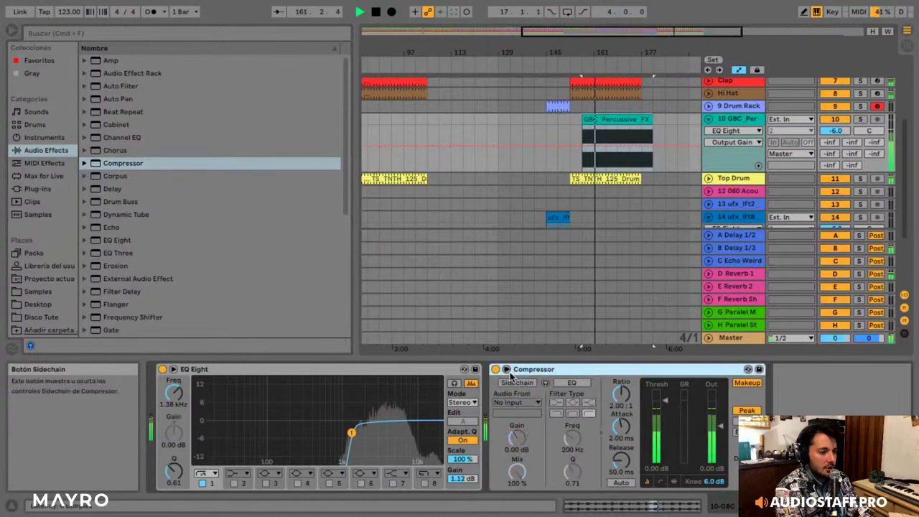
{"action": "left_click", "coordinate": [517, 403]}
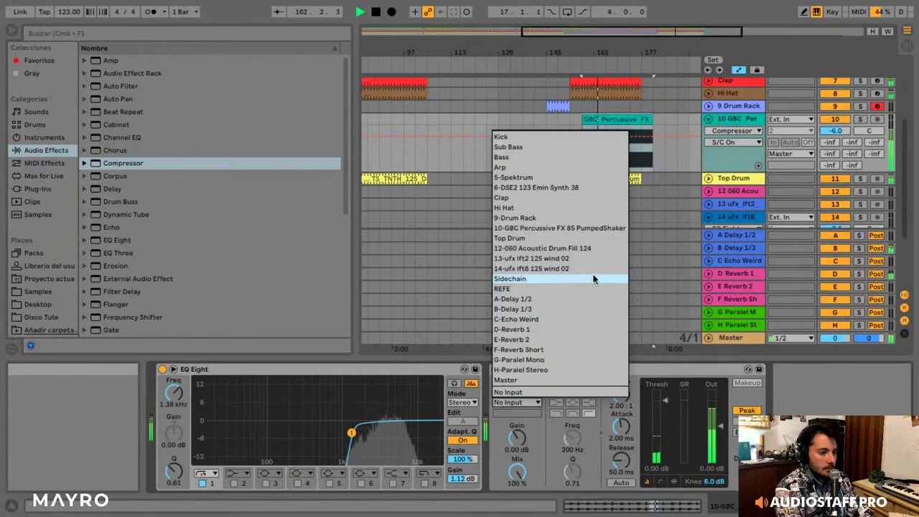
{"action": "left_click", "coordinate": [511, 278]}
{"action": "left_click_drag", "start_coordinate": [625, 399], "coordinate": [625, 382]}
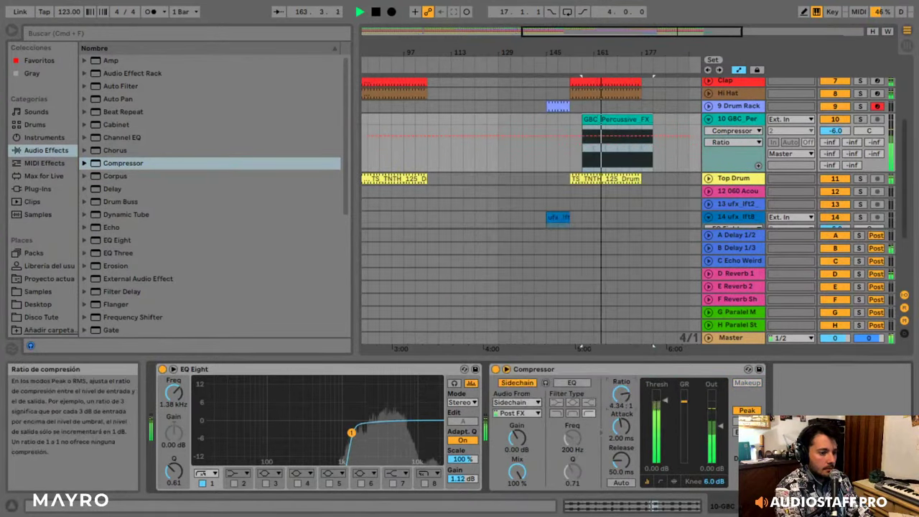
{"action": "left_click_drag", "start_coordinate": [623, 428], "coordinate": [622, 443]}
{"action": "left_click_drag", "start_coordinate": [662, 404], "coordinate": [663, 429]}
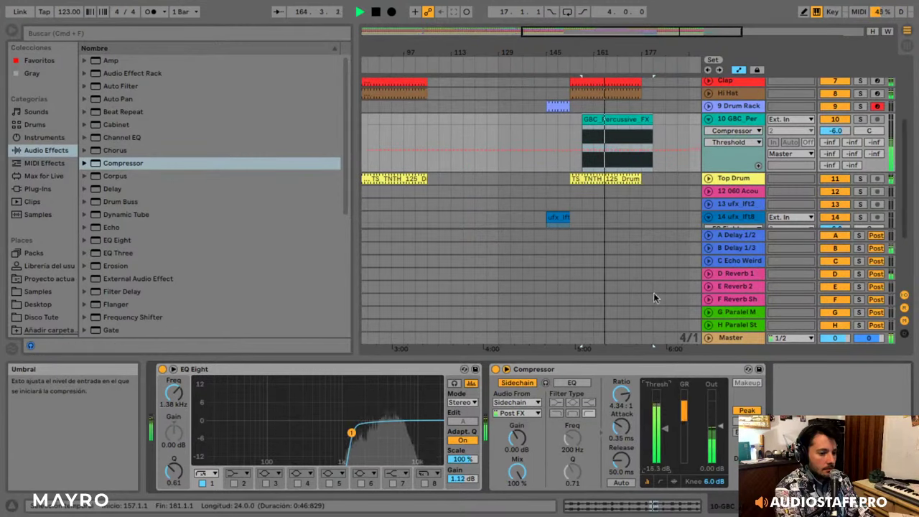
- Set the pumped shaker clip's loop position to 3.3.3 and its length to 0.0.2, and play it from bar 157
{"action": "double_click", "coordinate": [616, 123]}
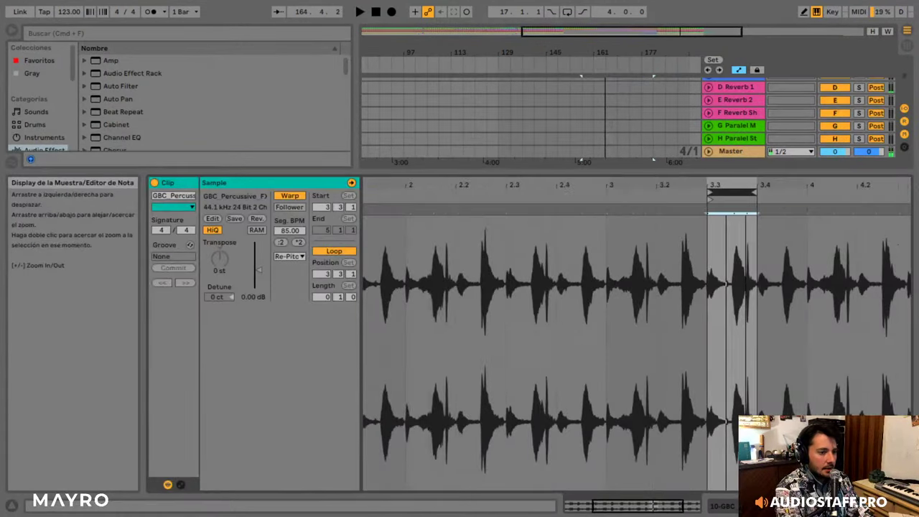
{"action": "key", "text": "space"}
{"action": "left_click_drag", "start_coordinate": [768, 189], "coordinate": [754, 204]}
{"action": "key", "text": "space"}
{"action": "key", "text": "space"}
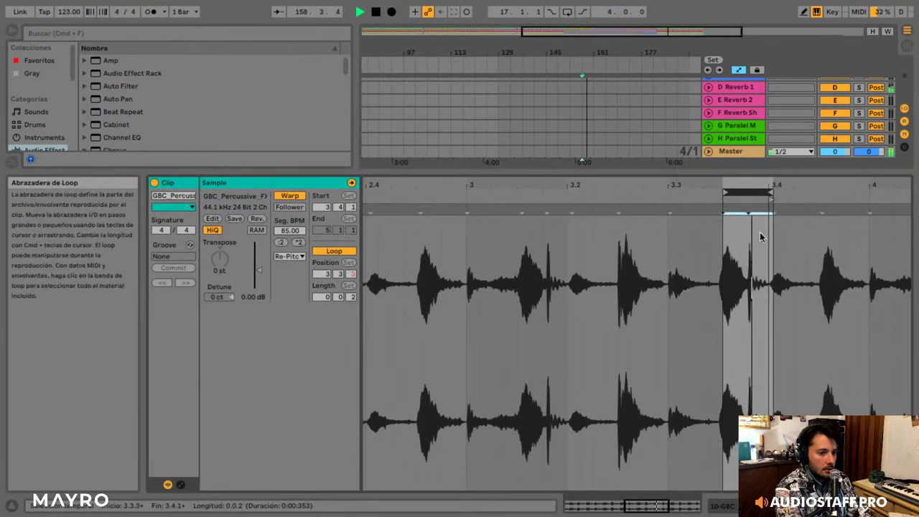
- Lower the Compressor's threshold to -23.2 dB and the shaker track's volume to -9.7 dB during playback
{"action": "left_click", "coordinate": [753, 506]}
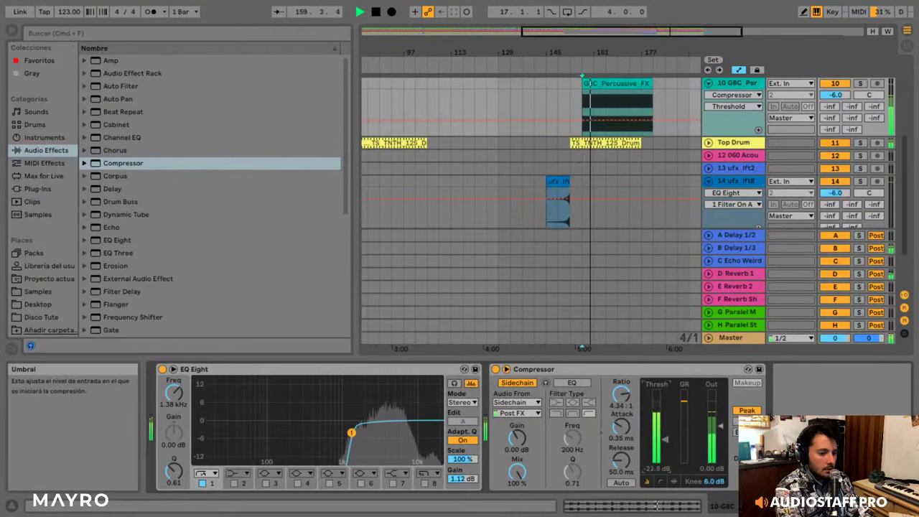
{"action": "left_click_drag", "start_coordinate": [837, 95], "coordinate": [837, 115]}
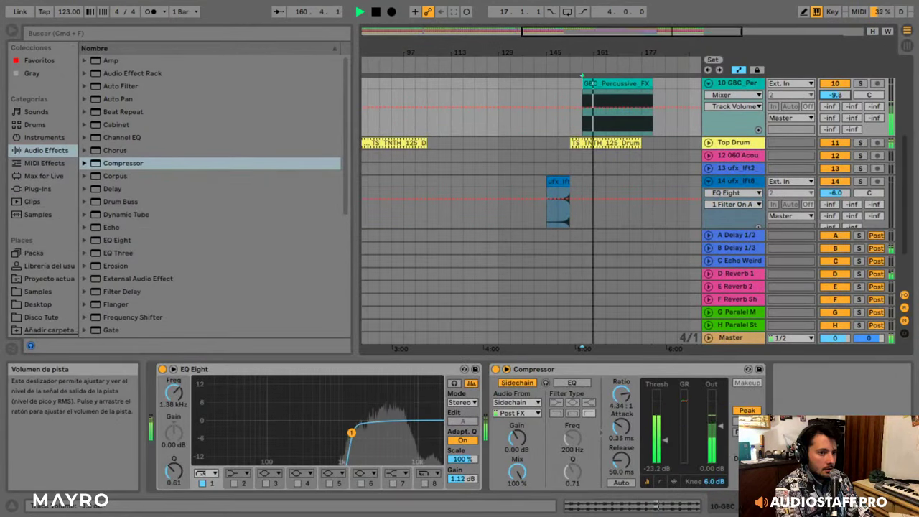
{"action": "key", "text": "space"}
- Search the user's Samples folder under Places for "shak"
{"action": "left_click", "coordinate": [80, 33]}
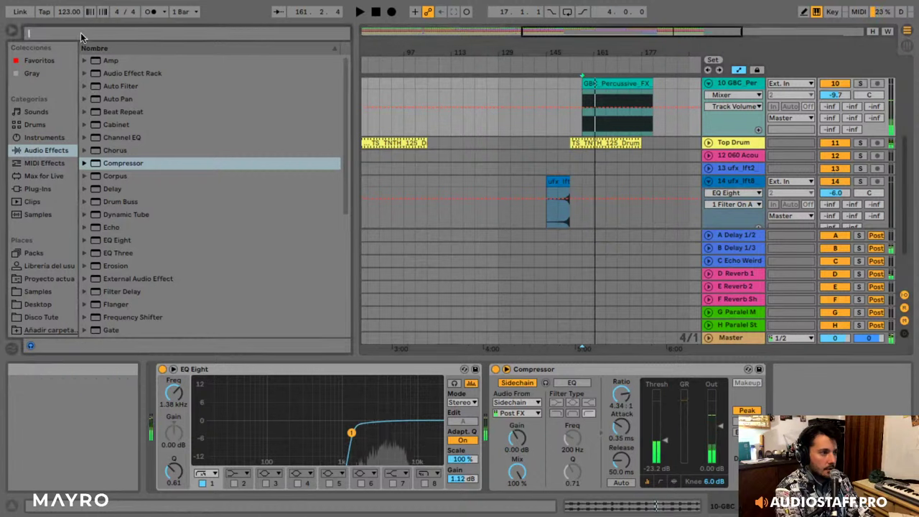
{"action": "type", "text": "shak"}
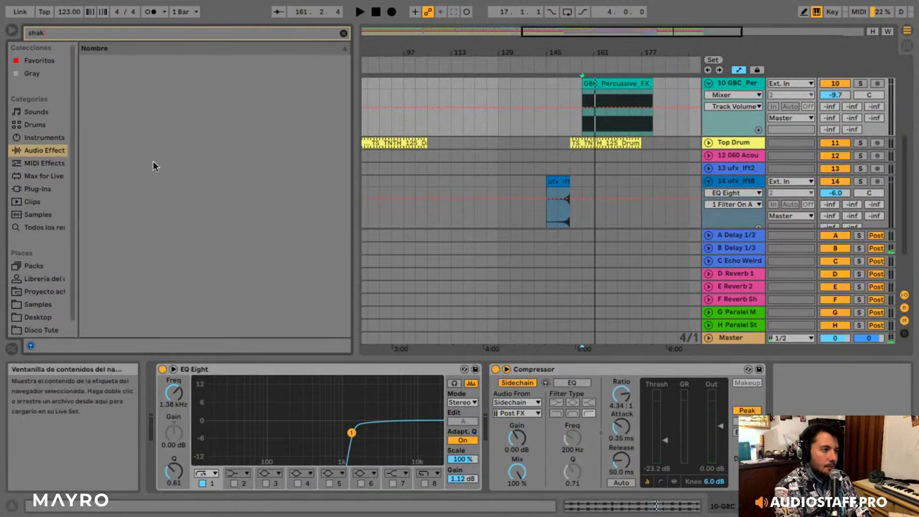
{"action": "left_click", "coordinate": [51, 217]}
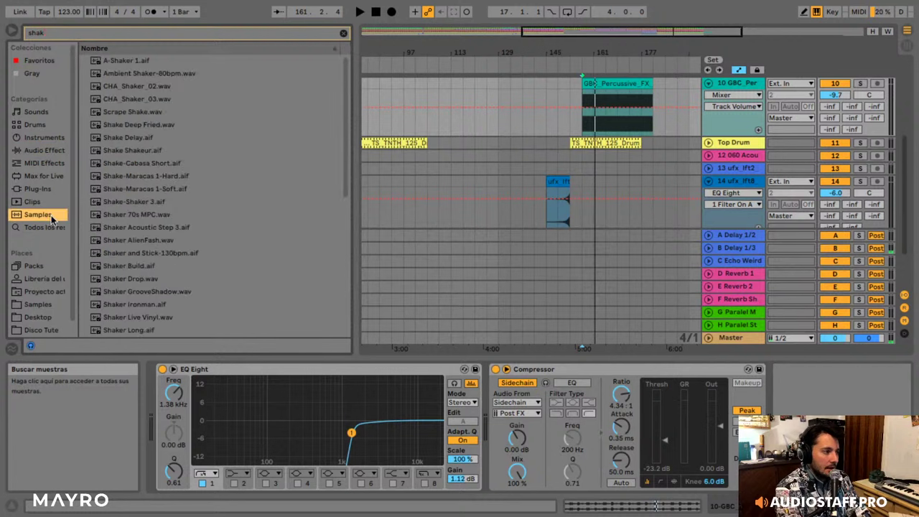
{"action": "left_click", "coordinate": [35, 306]}
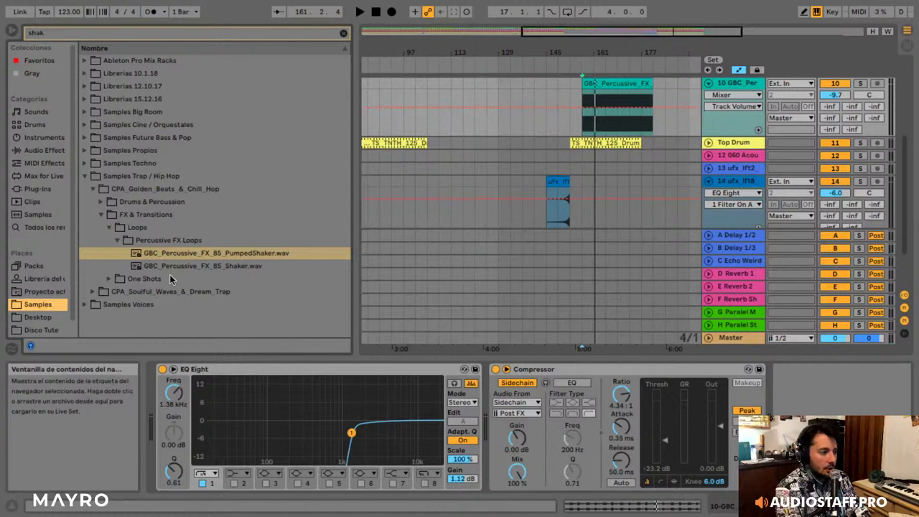
- Expand Samples Techno and DUBTECH_HOUSE down to the contents of the DTH_DRUM_LAYERS folder
{"action": "left_click", "coordinate": [150, 153]}
{"action": "key", "text": "Down"}
{"action": "key", "text": "Right"}
{"action": "key", "text": "Down"}
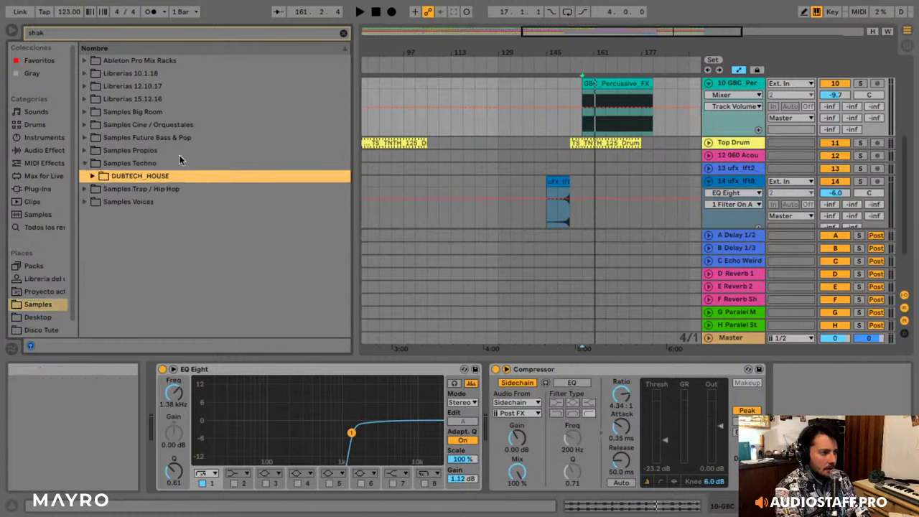
{"action": "key", "text": "Right"}
{"action": "key", "text": "Down"}
{"action": "key", "text": "Right"}
- Preview the DTH_124 shaker loops one after another down to DTH_124_Shakers_08.wav
{"action": "key", "text": "Down"}
{"action": "key", "text": "Down"}
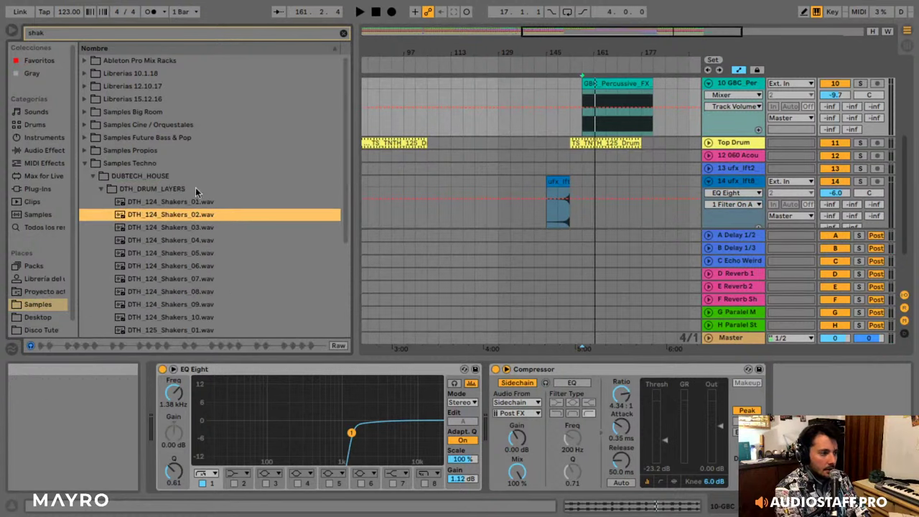
{"action": "key", "text": "Down"}
{"action": "key", "text": "Down"}
{"action": "key", "text": "Down"}
{"action": "key", "text": "Down"}
{"action": "key", "text": "Down"}
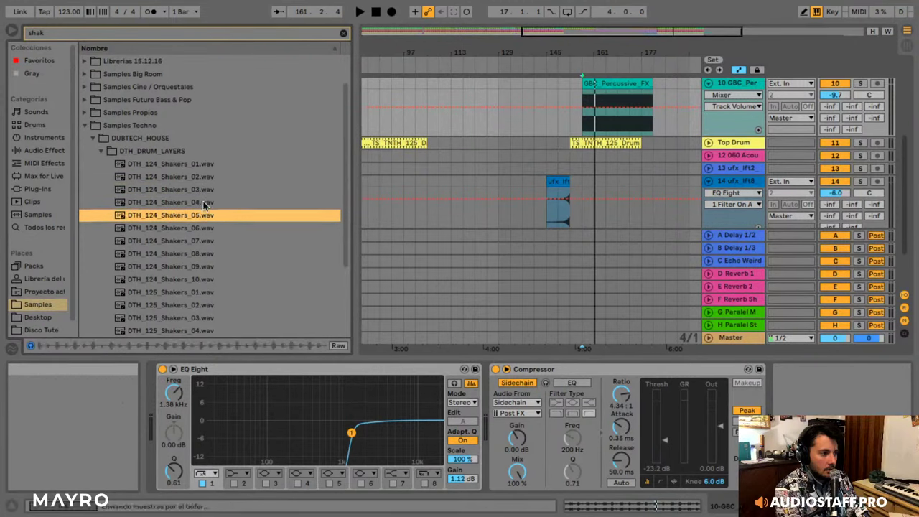
{"action": "key", "text": "Down"}
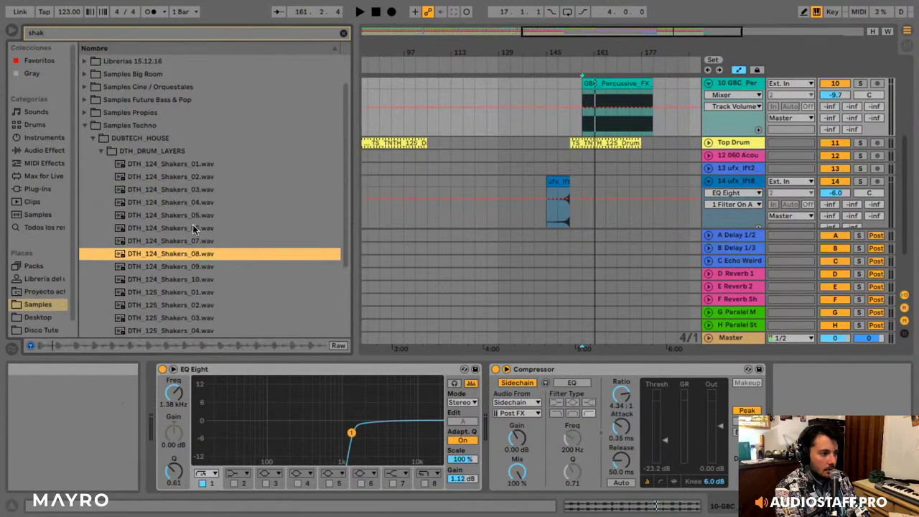
- Replace the pumped shaker from bar 157 to 181 with DTH_124_Shakers_08.wav and play it with the track volume at -8.6 dB
{"action": "mouse_move", "coordinate": [180, 254]}
{"action": "left_mouse_down"}
{"action": "mouse_move", "coordinate": [609, 117]}
{"action": "mouse_move", "coordinate": [574, 114]}
{"action": "mouse_move", "coordinate": [577, 106]}
{"action": "mouse_move", "coordinate": [654, 92]}
{"action": "left_mouse_up"}
{"action": "key", "text": "space"}
{"action": "scroll", "coordinate": [586, 109], "scroll_direction": "up", "scroll_amount": 1}
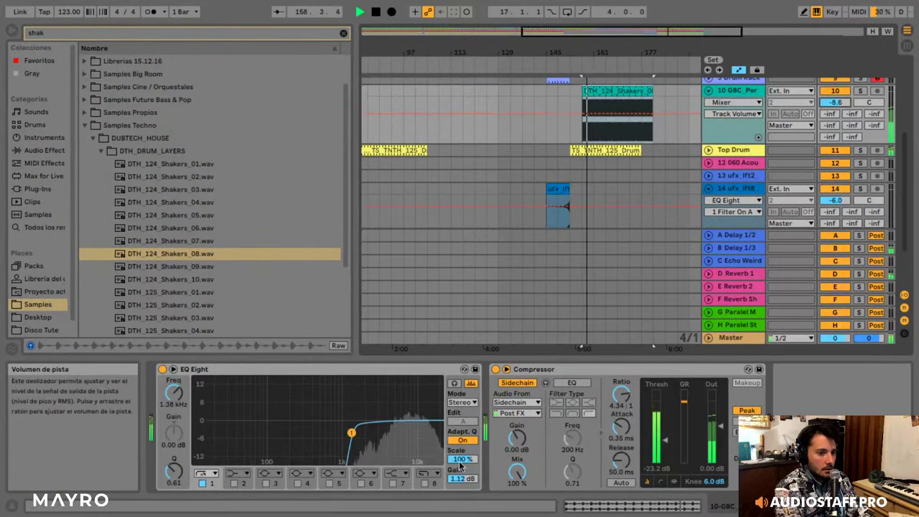
- Lower the shaker EQ's low cut to 711 Hz and set the Compressor's threshold to -16.0 dB
{"action": "left_click_drag", "start_coordinate": [351, 433], "coordinate": [330, 434]}
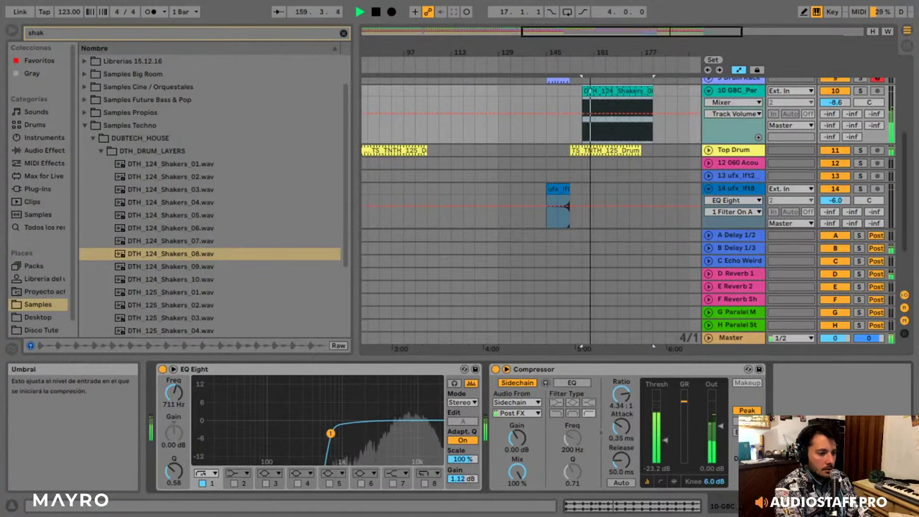
{"action": "mouse_move", "coordinate": [665, 441]}
{"action": "left_mouse_down"}
{"action": "mouse_move", "coordinate": [665, 419]}
{"action": "mouse_move", "coordinate": [666, 431]}
{"action": "left_mouse_up"}
- Compare the playing mix with the shaker track briefly muted and briefly soloed
{"action": "left_click", "coordinate": [836, 91]}
{"action": "left_click", "coordinate": [836, 91]}
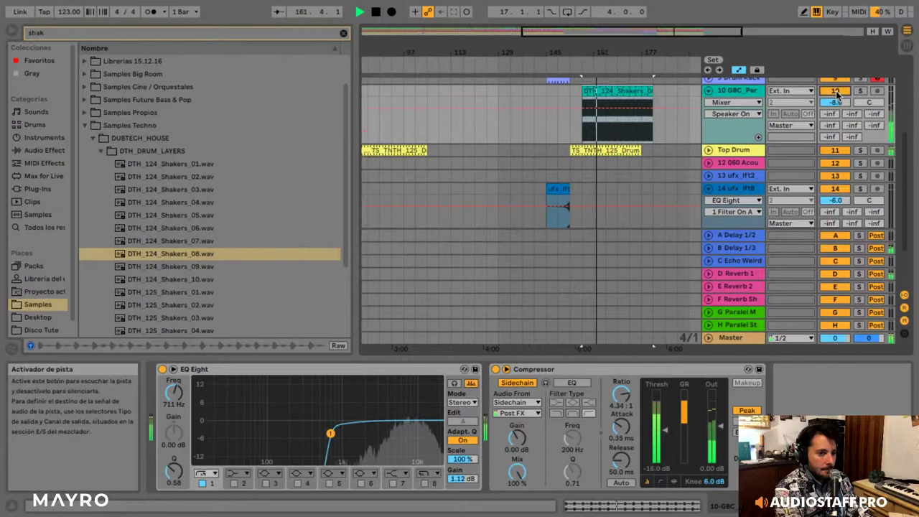
{"action": "left_click", "coordinate": [860, 91]}
{"action": "left_click", "coordinate": [859, 91]}
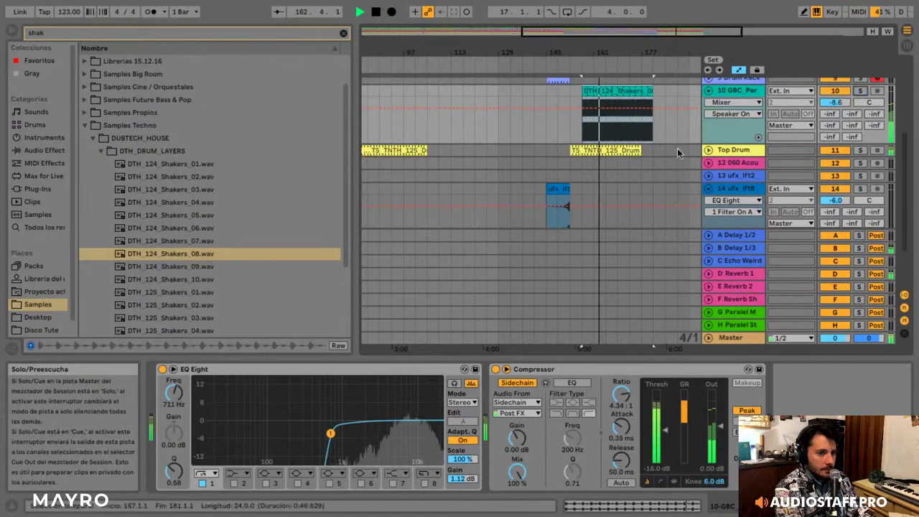
- Clear the sample search and rename the 10 GBC_Percussive track to Shaker
{"action": "left_click", "coordinate": [344, 33]}
{"action": "scroll", "coordinate": [551, 123], "scroll_direction": "up", "scroll_amount": 5}
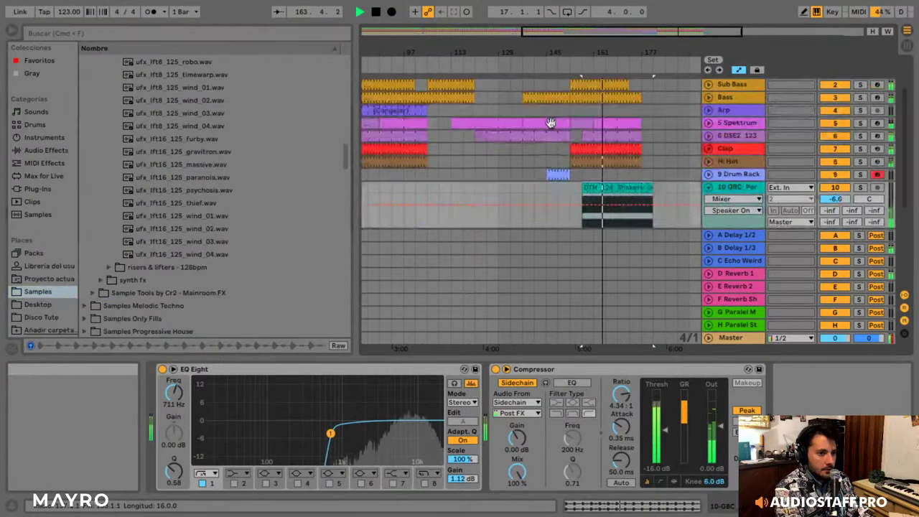
{"action": "scroll", "coordinate": [632, 127], "scroll_direction": "down", "scroll_amount": 4}
{"action": "right_click", "coordinate": [729, 108]}
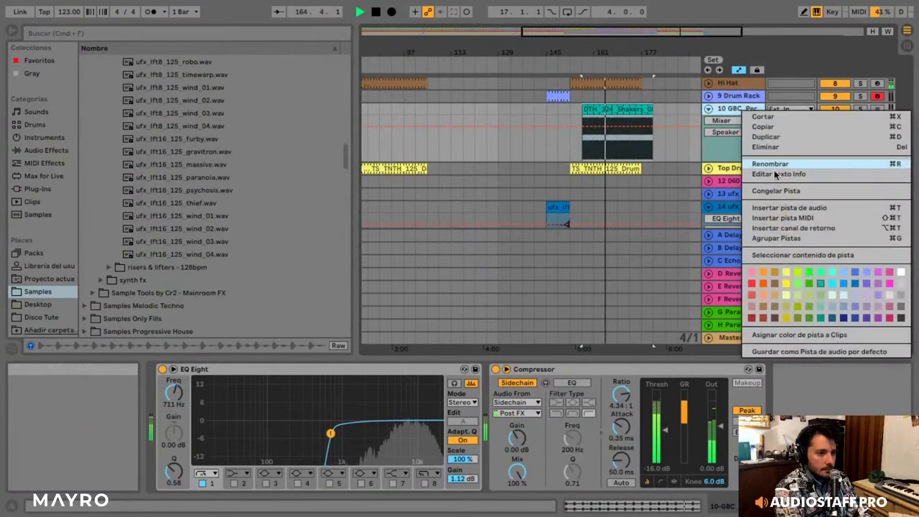
{"action": "left_click", "coordinate": [776, 168]}
{"action": "type", "text": "Shaker"}
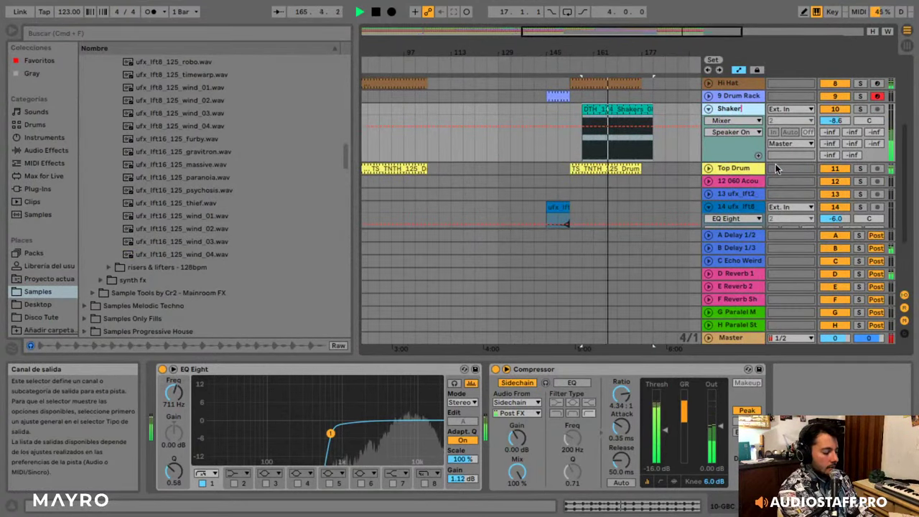
{"action": "key", "text": "Return"}
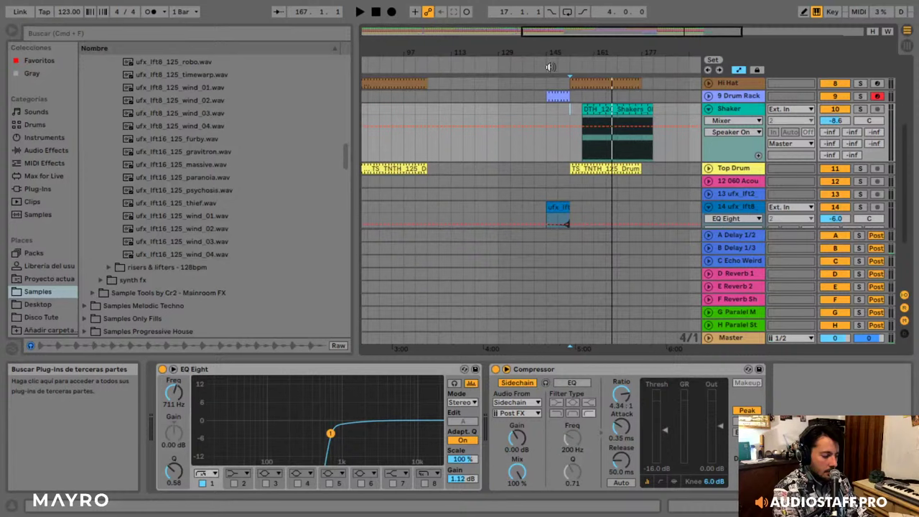
- Fold the Shaker, 14 ufx_lft8 and Kick tracks in the arrangement
{"action": "left_click_drag", "start_coordinate": [704, 36], "coordinate": [703, 26]}
{"action": "left_click", "coordinate": [709, 109]}
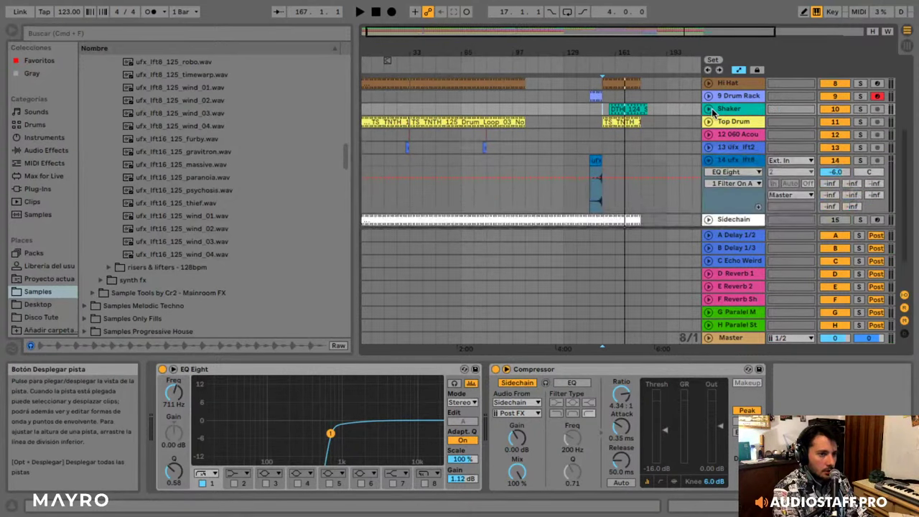
{"action": "left_click", "coordinate": [709, 159]}
{"action": "scroll", "coordinate": [622, 134], "scroll_direction": "up", "scroll_amount": 10}
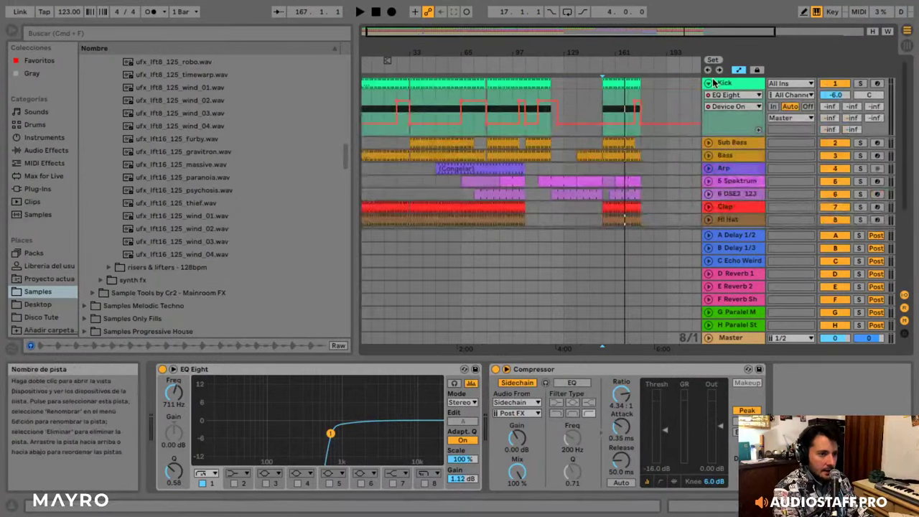
{"action": "left_click", "coordinate": [709, 83]}
- Move the shaker clip earlier so that it spans bars 153 to 177
{"action": "left_click_drag", "start_coordinate": [676, 33], "coordinate": [671, 56]}
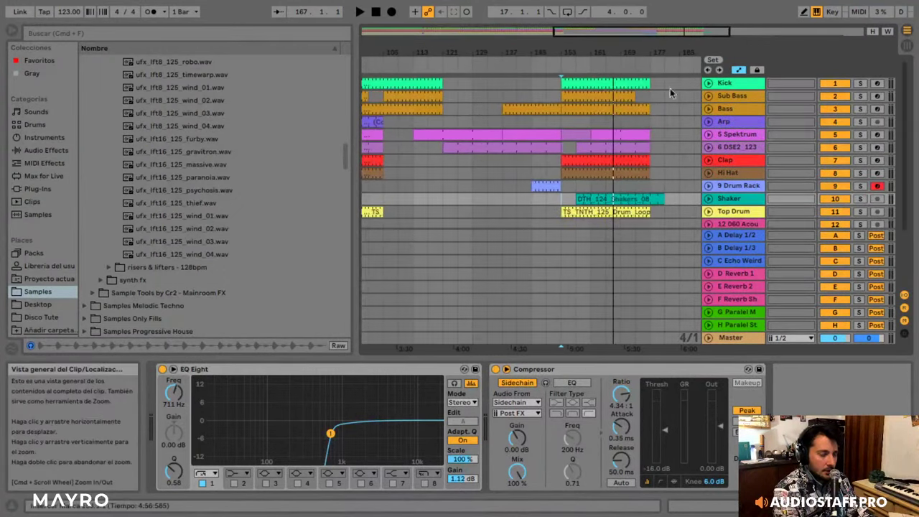
{"action": "left_click_drag", "start_coordinate": [615, 199], "coordinate": [599, 199]}
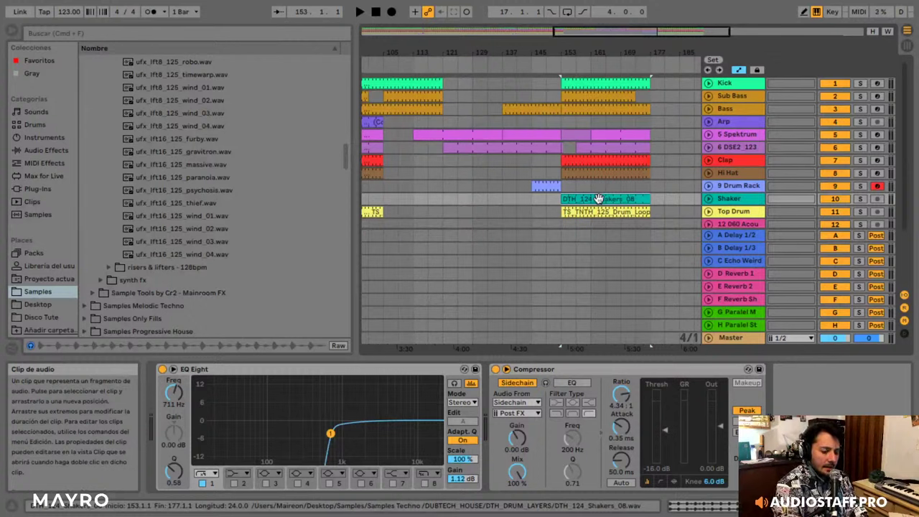
- Review the full arrangement from bar 1, selecting the first Kick clip and the Clap clip at bar 33
{"action": "left_click_drag", "start_coordinate": [599, 30], "coordinate": [470, 29]}
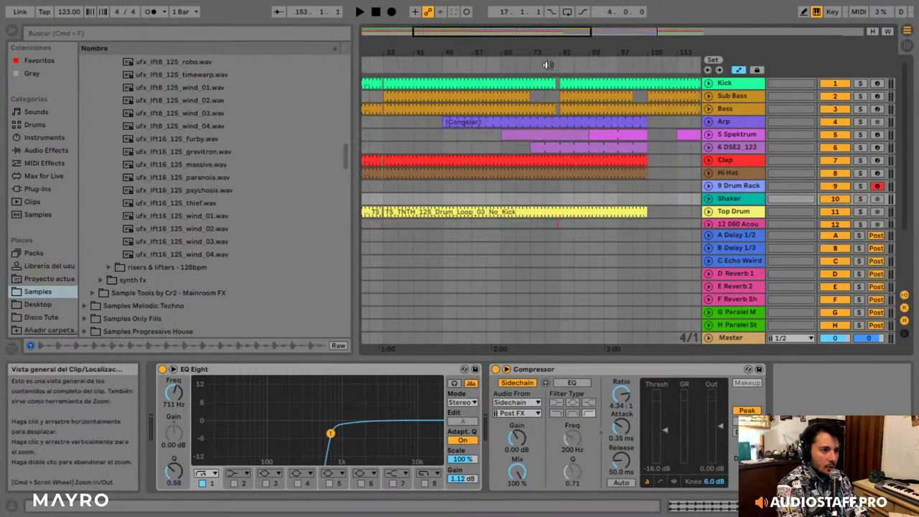
{"action": "double_click", "coordinate": [470, 29]}
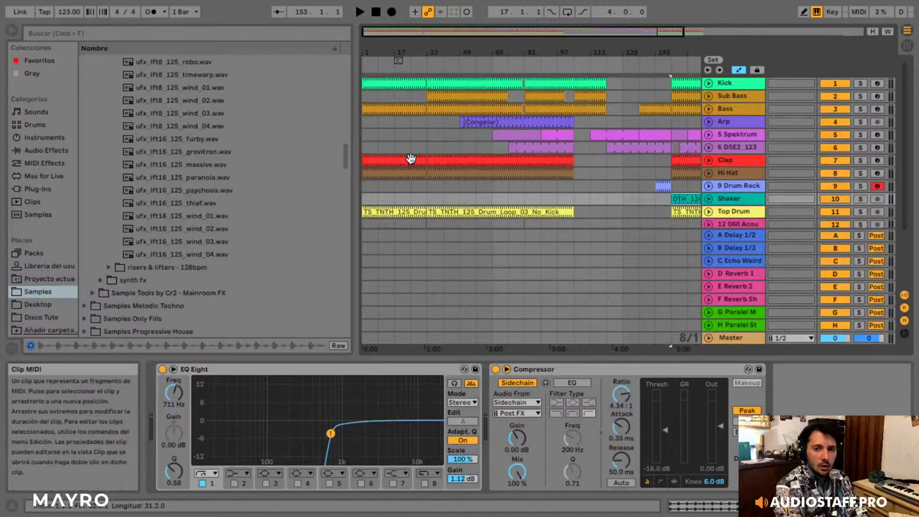
{"action": "left_click", "coordinate": [411, 84]}
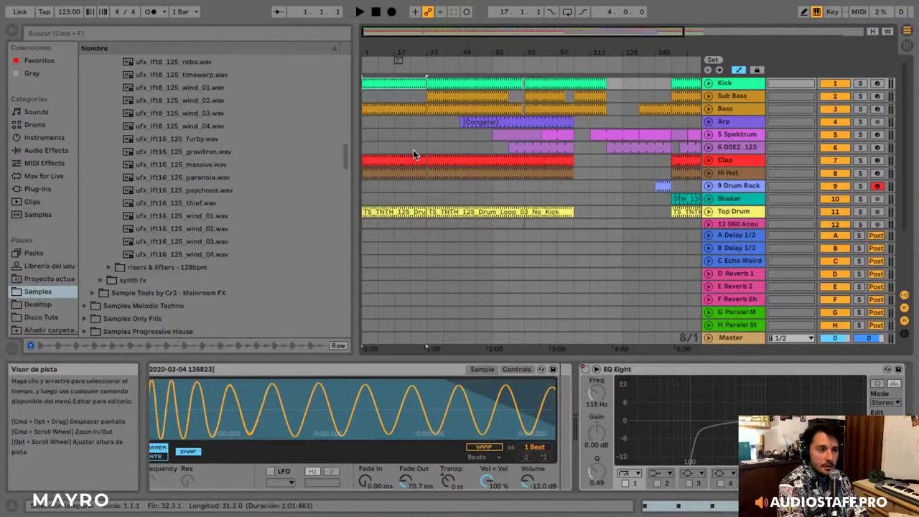
{"action": "left_click", "coordinate": [451, 160]}
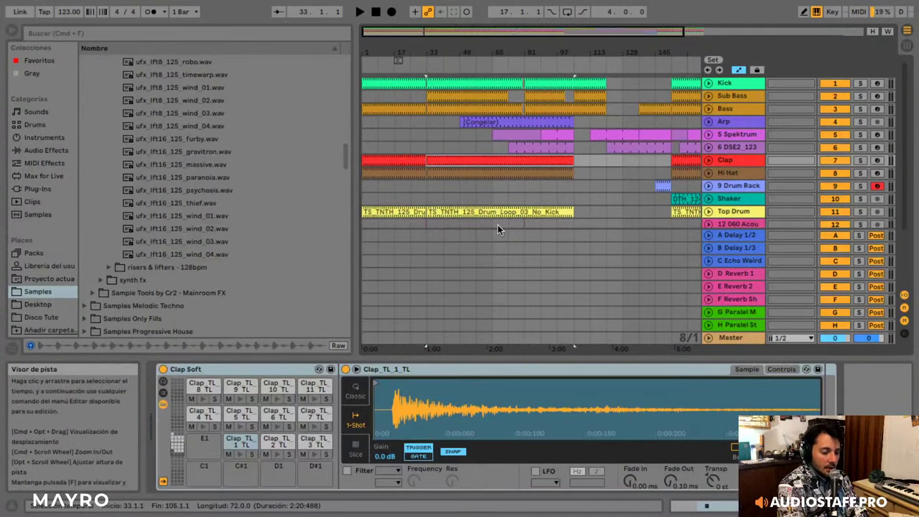
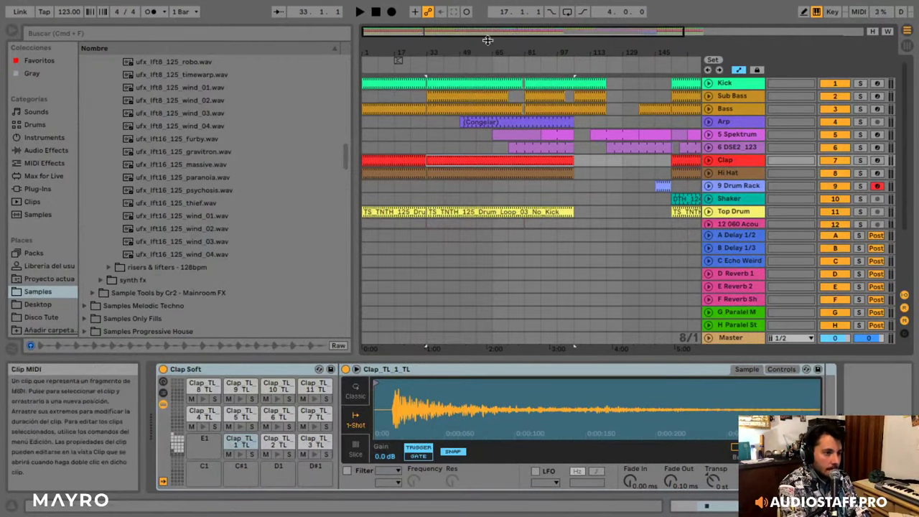
{"action": "left_click_drag", "start_coordinate": [490, 33], "coordinate": [490, 12]}
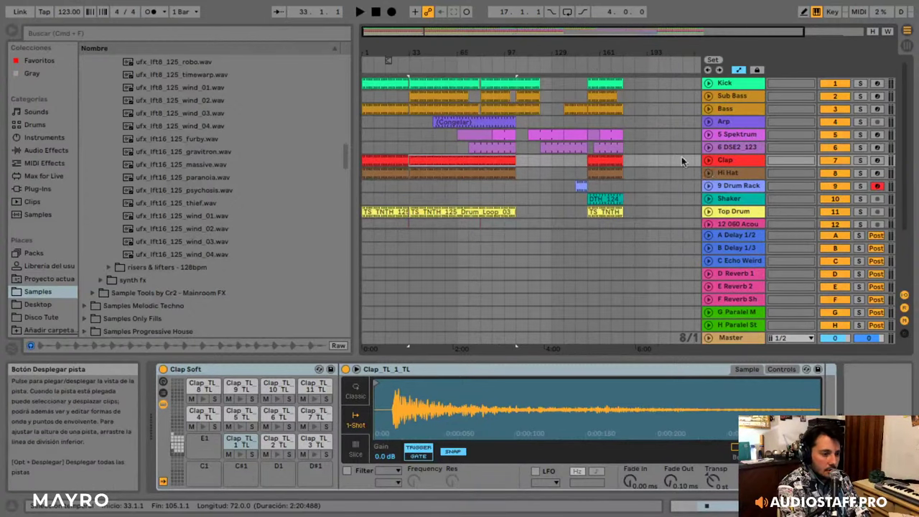
- Rename the 5 Spektrum track to Pad
{"action": "scroll", "coordinate": [682, 157], "scroll_direction": "down", "scroll_amount": 3}
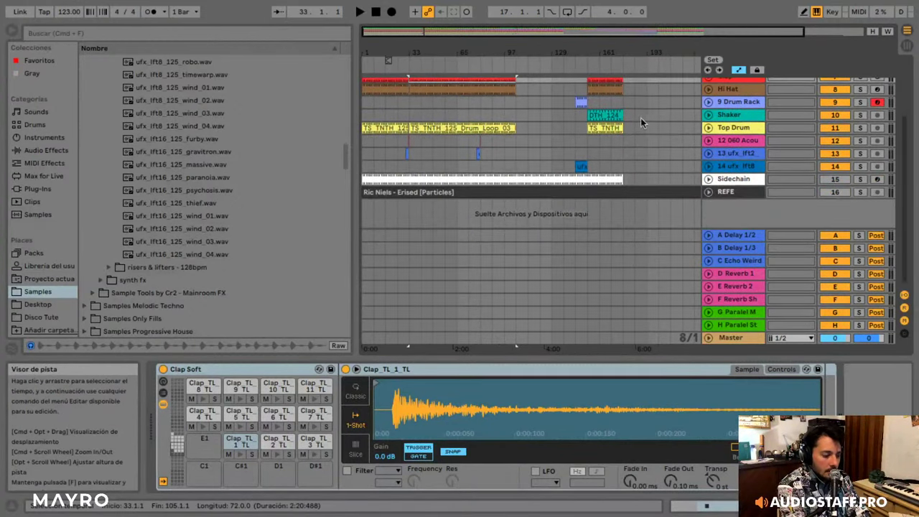
{"action": "scroll", "coordinate": [650, 143], "scroll_direction": "up", "scroll_amount": 3}
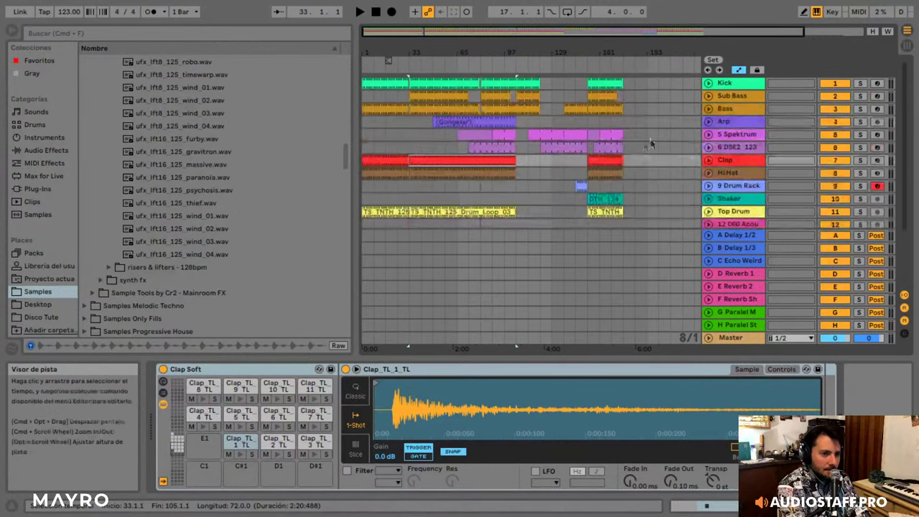
{"action": "left_click", "coordinate": [741, 109]}
{"action": "left_click", "coordinate": [754, 136]}
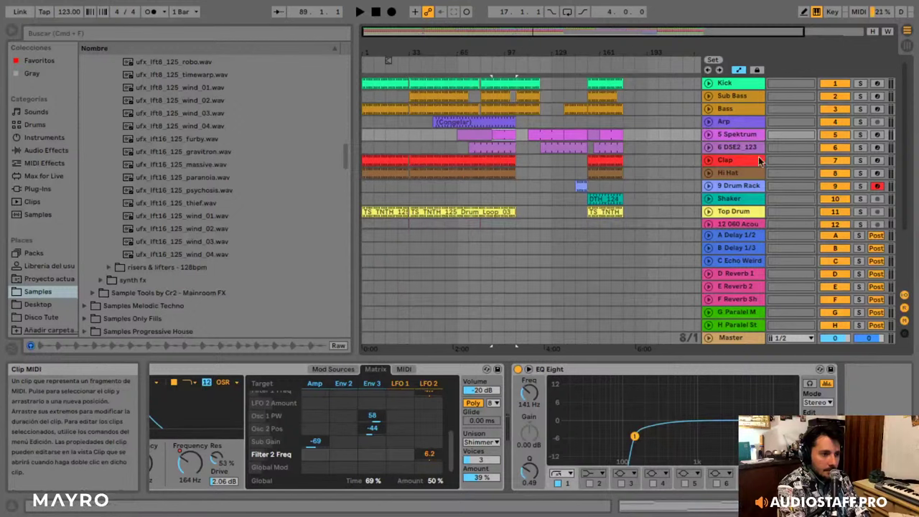
{"action": "right_click", "coordinate": [741, 135]}
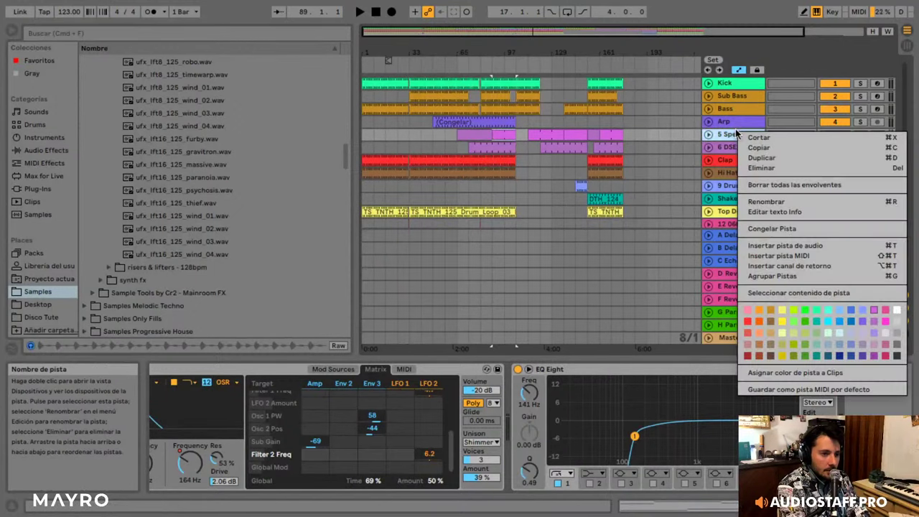
{"action": "left_click", "coordinate": [790, 201]}
{"action": "type", "text": "Pad"}
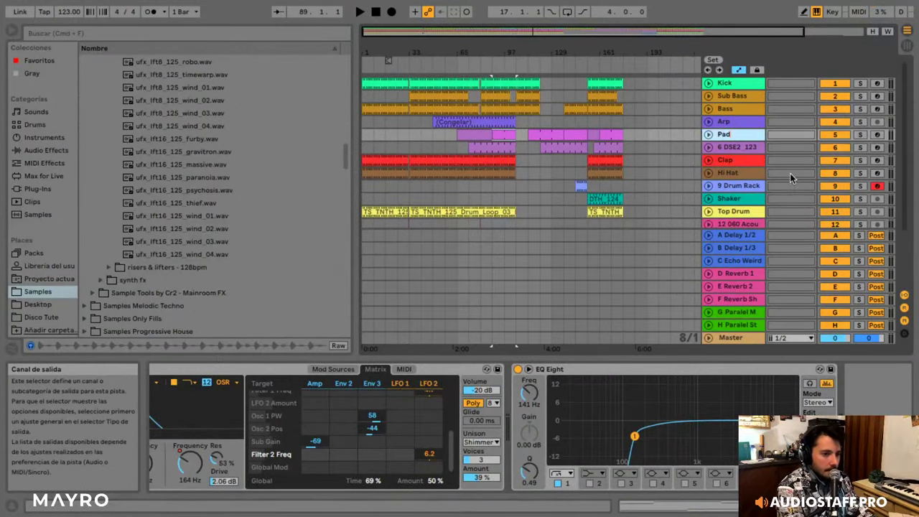
- Rename the 6 DSE2 track to Melo Principal
{"action": "left_click", "coordinate": [749, 150]}
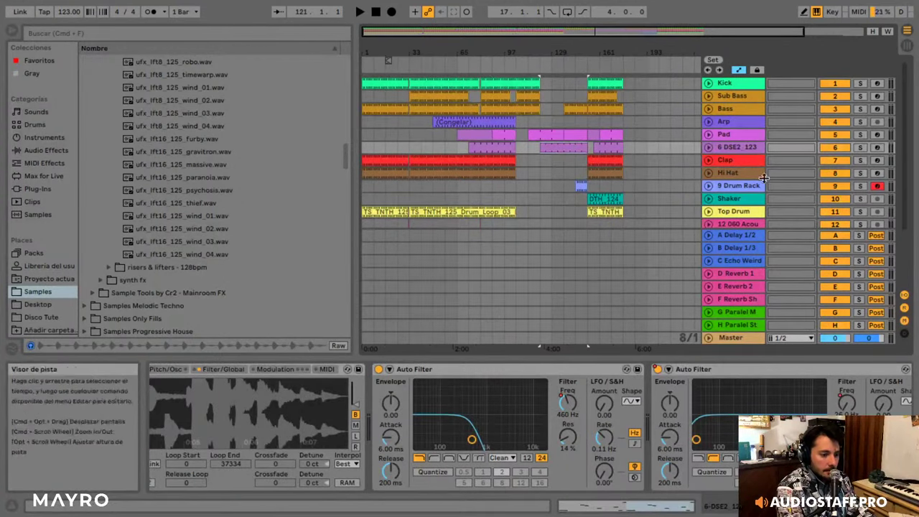
{"action": "right_click", "coordinate": [747, 147]}
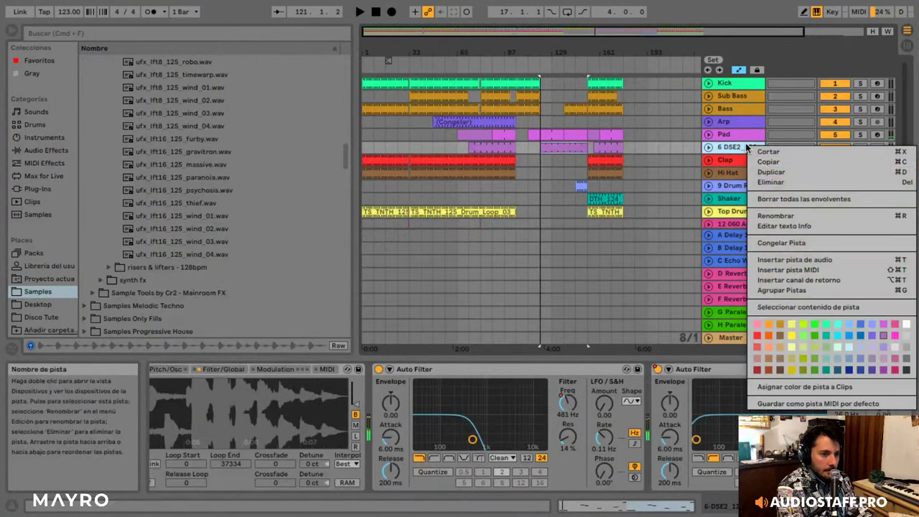
{"action": "left_click", "coordinate": [778, 212]}
{"action": "type", "text": "Melo"}
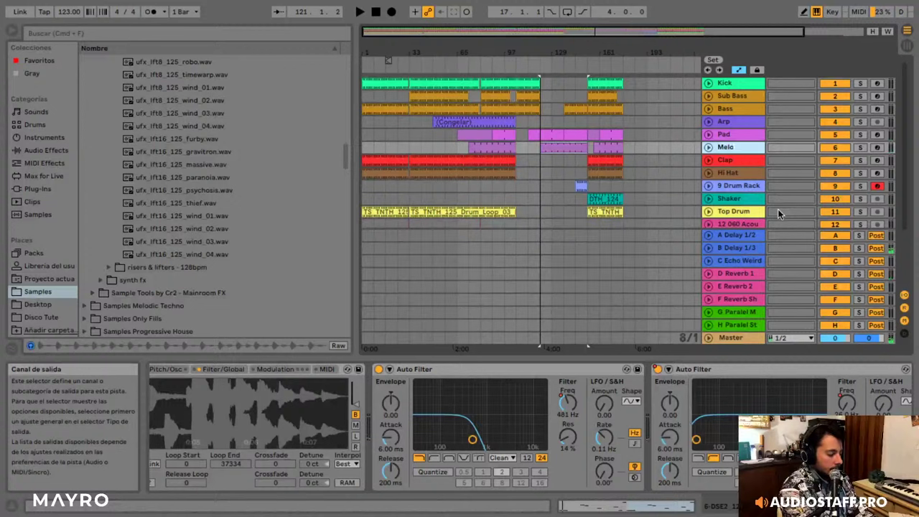
{"action": "type", "text": " Princia"}
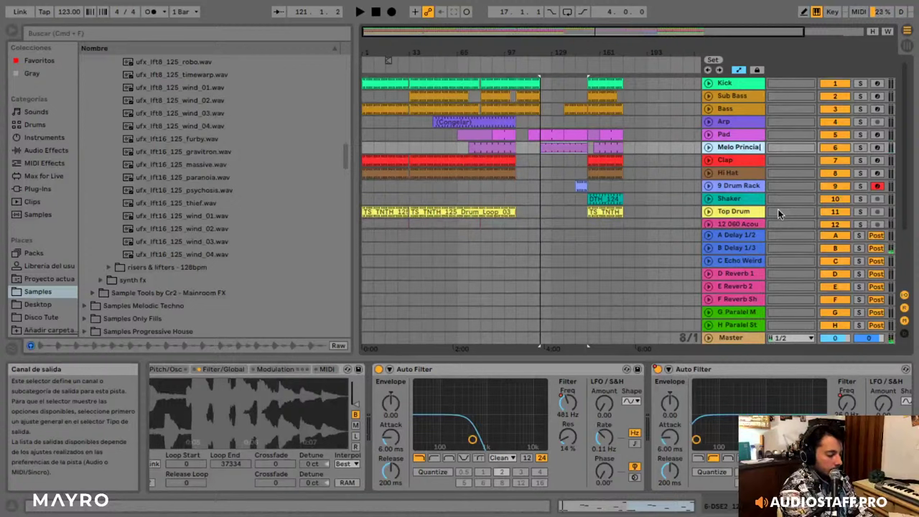
{"action": "key", "text": "BackSpace"}
{"action": "type", "text": "pal"}
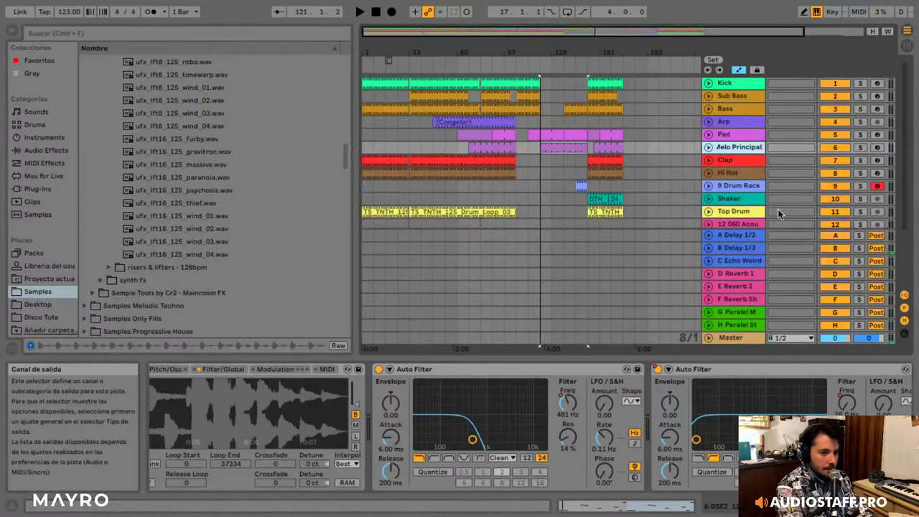
- Rename the 9 Drum Rack track to Snare Rise
{"action": "left_click", "coordinate": [731, 186]}
{"action": "right_click", "coordinate": [734, 187]}
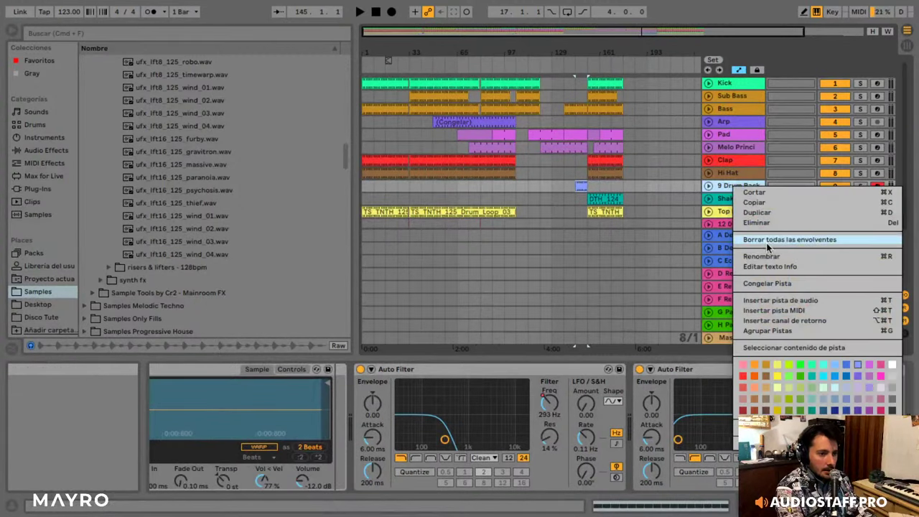
{"action": "left_click", "coordinate": [761, 257]}
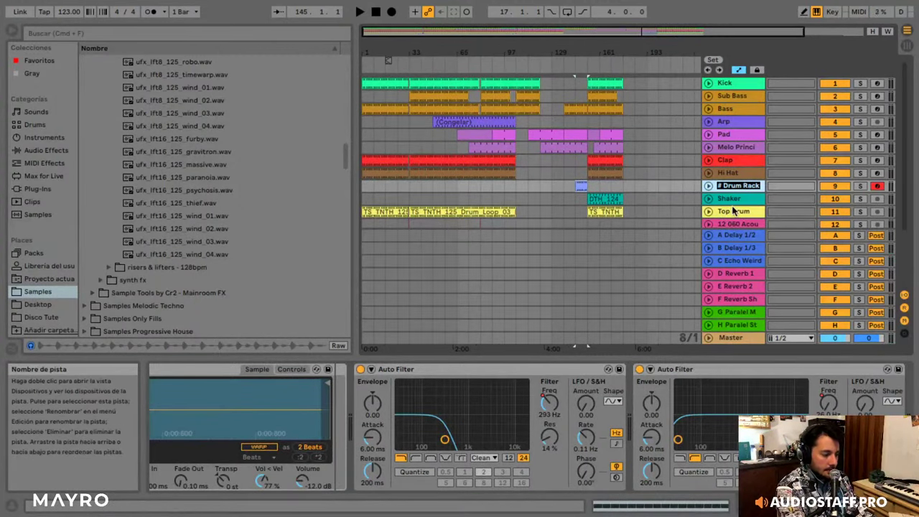
{"action": "type", "text": "Snare Rise"}
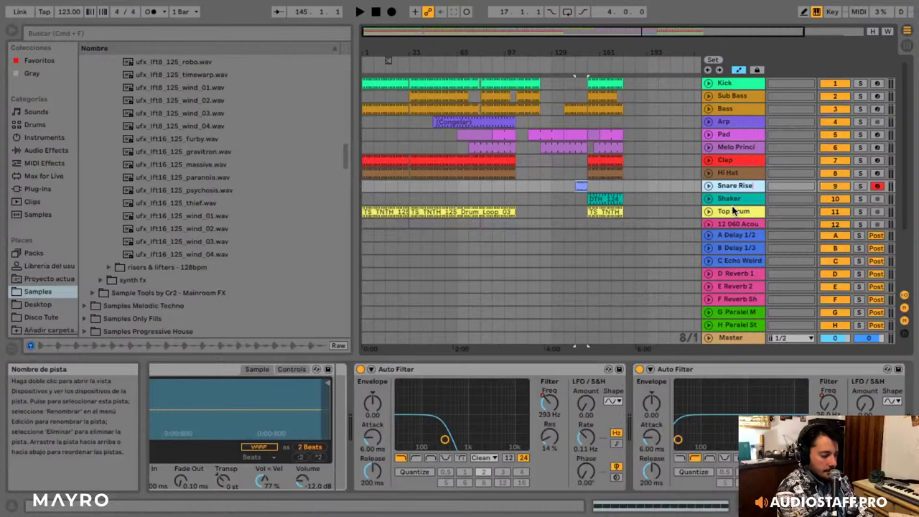
- Rename the 12 060 Acoustic track to Fill
{"action": "scroll", "coordinate": [503, 144], "scroll_direction": "down", "scroll_amount": 5}
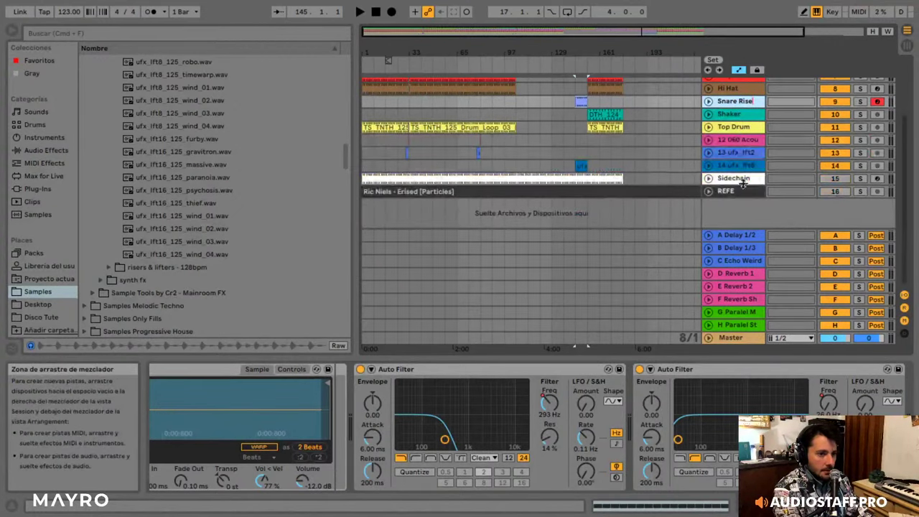
{"action": "left_click", "coordinate": [474, 132]}
{"action": "right_click", "coordinate": [754, 139]}
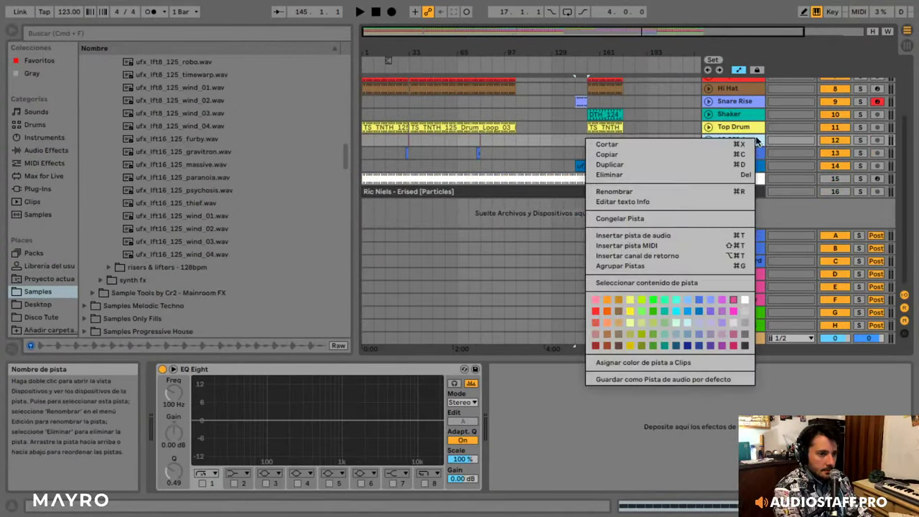
{"action": "left_click", "coordinate": [665, 192]}
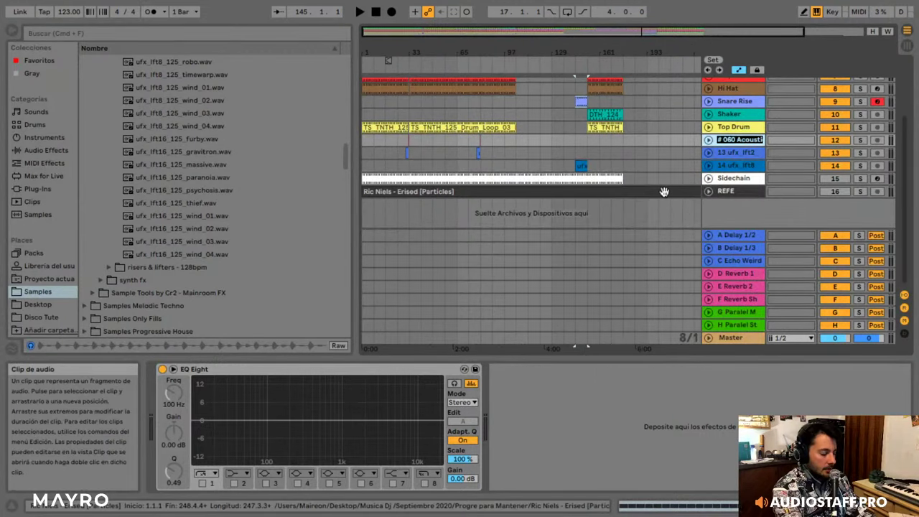
{"action": "type", "text": "Fill"}
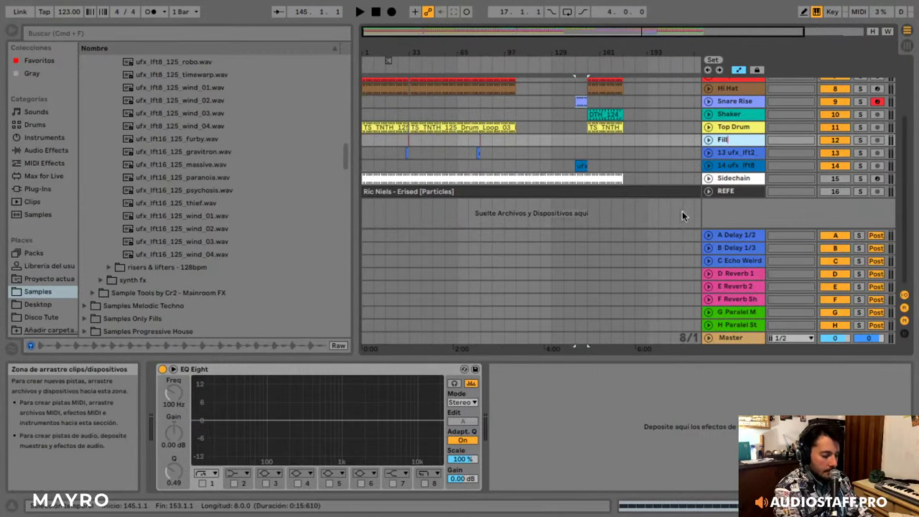
- Rename both the 13 ufx_lft2 and 14 ufx_lft8 tracks to Fx
{"action": "right_click", "coordinate": [740, 155]}
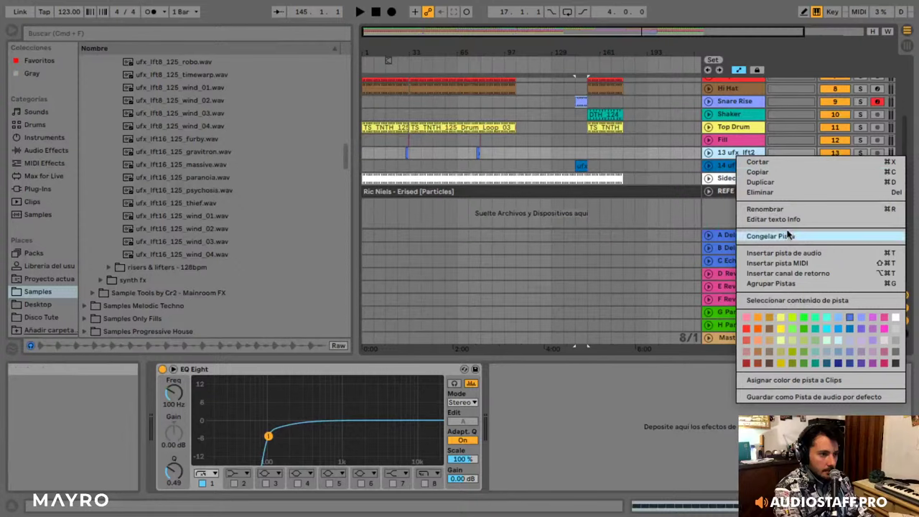
{"action": "left_click", "coordinate": [776, 208]}
{"action": "type", "text": "Fx"}
{"action": "key", "text": "Return"}
{"action": "right_click", "coordinate": [747, 168]}
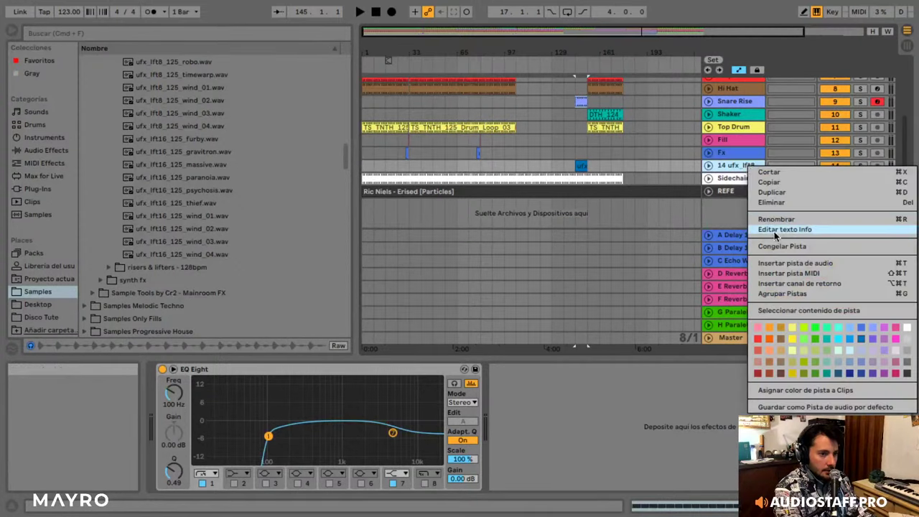
{"action": "left_click", "coordinate": [776, 219]}
{"action": "type", "text": "Fx"}
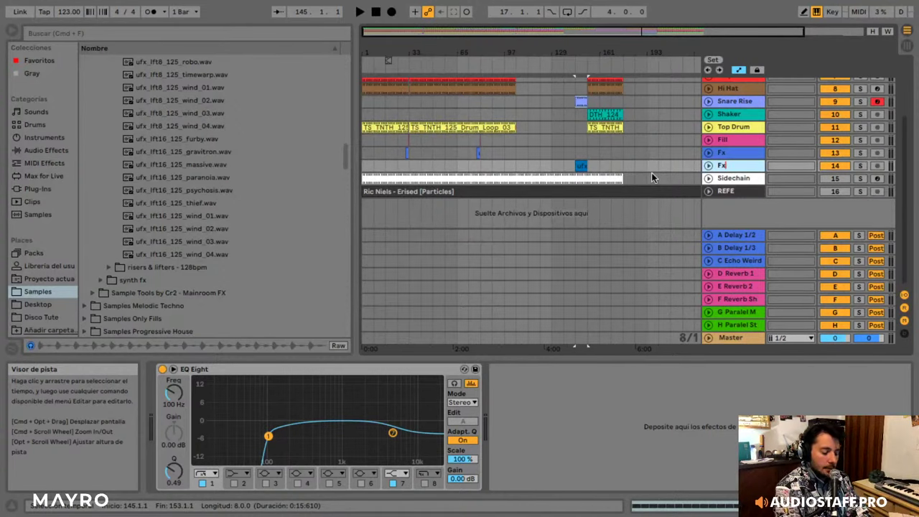
- Copy the Sub Bass clip at bar 153 to the empty area at bar 225
{"action": "scroll", "coordinate": [652, 176], "scroll_direction": "up", "scroll_amount": 6}
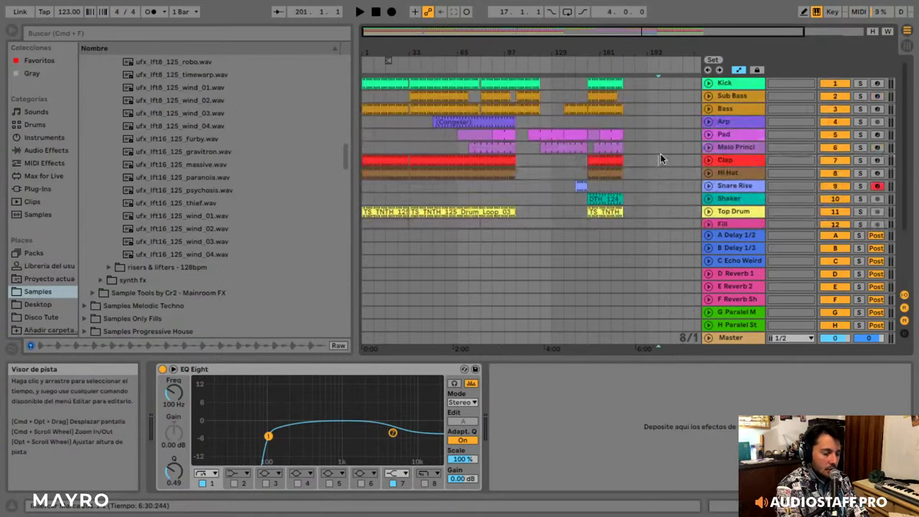
{"action": "left_click", "coordinate": [661, 158]}
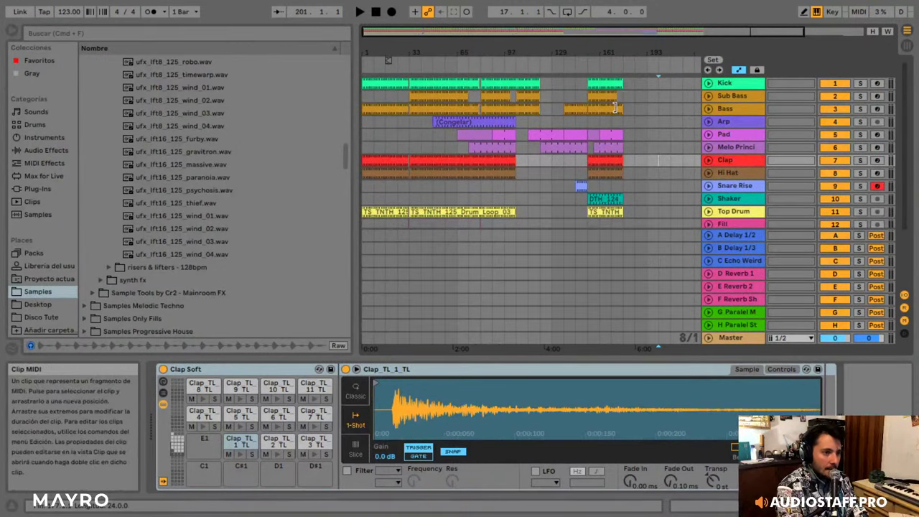
{"action": "left_click", "coordinate": [434, 105]}
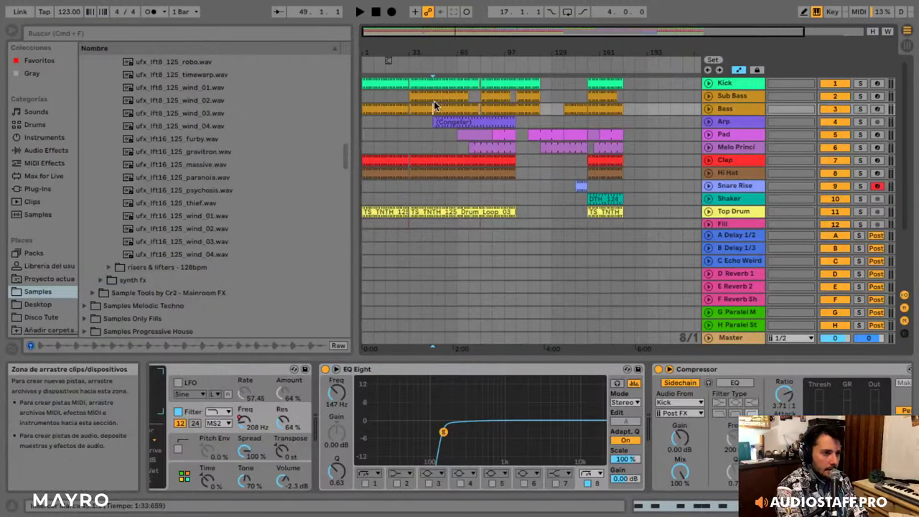
{"action": "left_click_drag", "start_coordinate": [450, 34], "coordinate": [482, 49]}
{"action": "left_click_drag", "start_coordinate": [589, 95], "coordinate": [633, 94]}
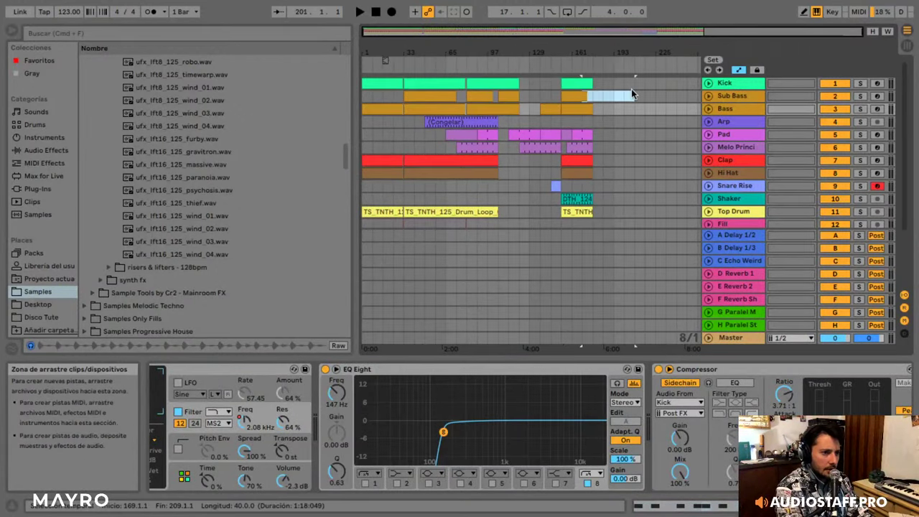
{"action": "left_click", "coordinate": [570, 96]}
{"action": "left_click_drag", "start_coordinate": [569, 97], "coordinate": [664, 96]}
- Solo the Sub Bass track and audition its clip from bar 225 while viewing the Session mixer
{"action": "key", "text": "space"}
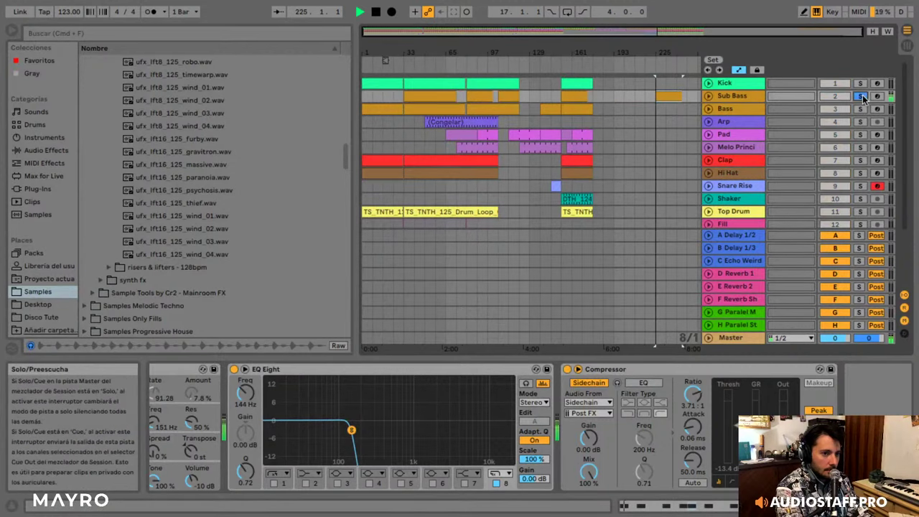
{"action": "left_click", "coordinate": [861, 95]}
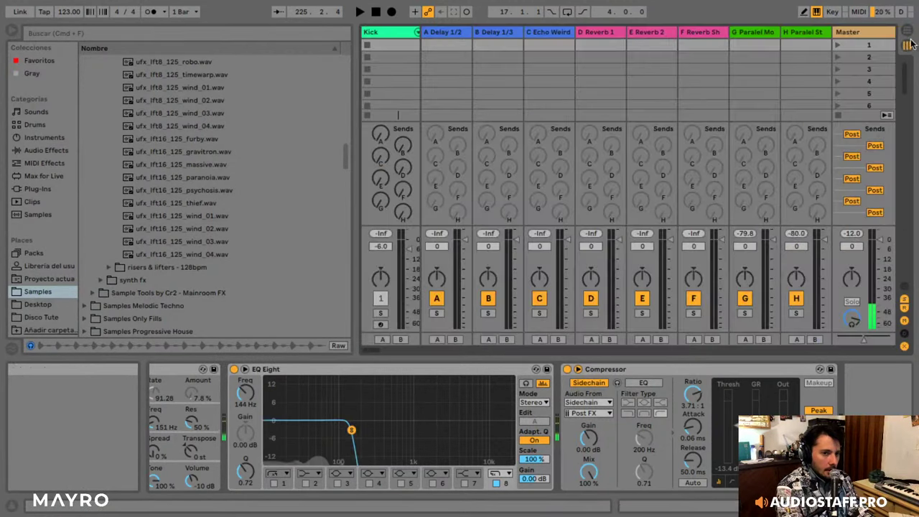
{"action": "left_click", "coordinate": [908, 45]}
{"action": "scroll", "coordinate": [424, 254], "scroll_direction": "right", "scroll_amount": 2}
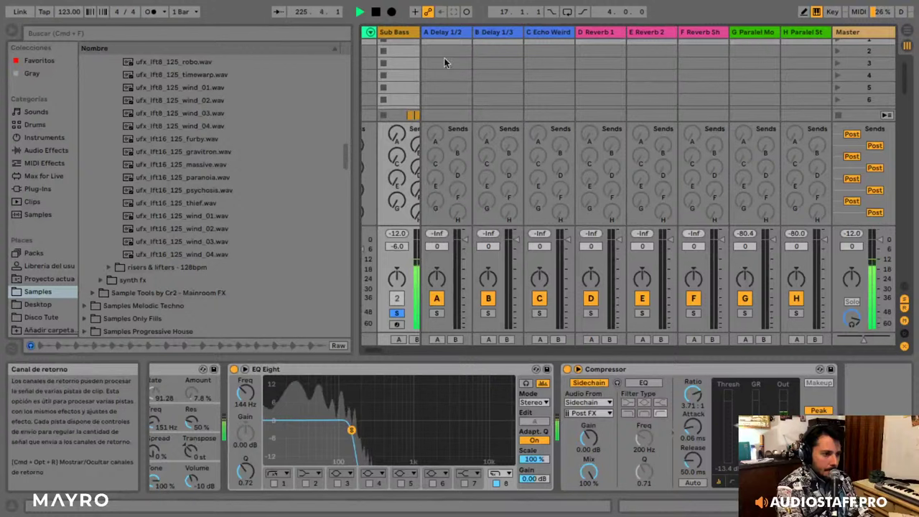
{"action": "key", "text": "space"}
- Narrow return tracks A to H in the Session mixer so that more of the regular tracks fit
{"action": "left_click", "coordinate": [425, 31]}
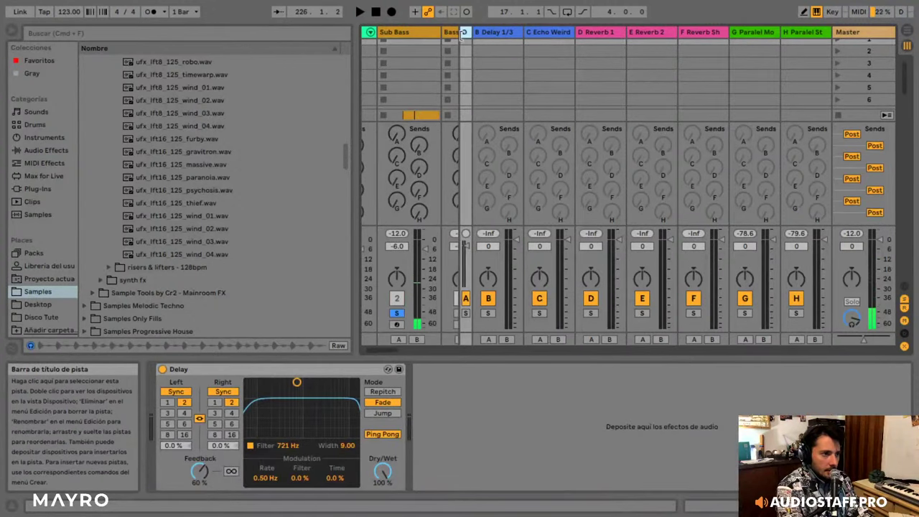
{"action": "left_click", "coordinate": [476, 32]}
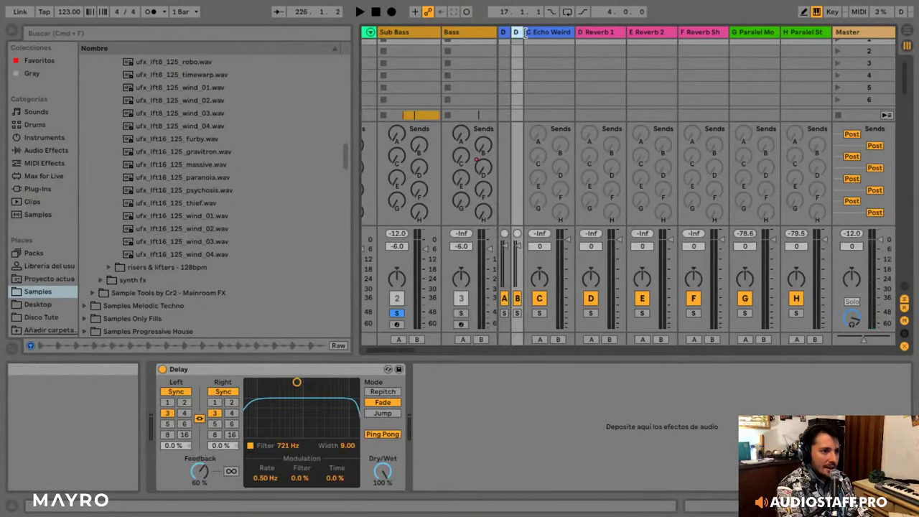
{"action": "left_click", "coordinate": [568, 34]}
{"action": "left_click_drag", "start_coordinate": [576, 34], "coordinate": [819, 36]}
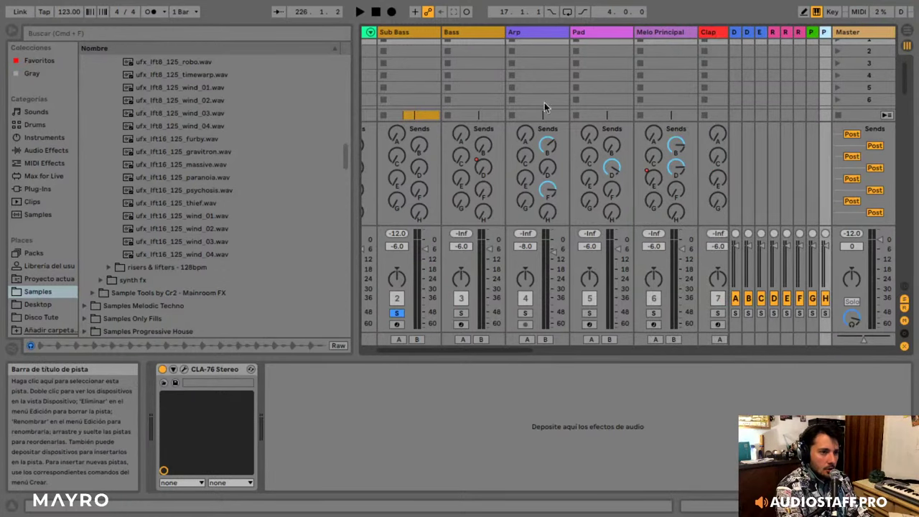
- Return to the arrangement and play the soloed Sub Bass while viewing its device chain
{"action": "left_click", "coordinate": [910, 31]}
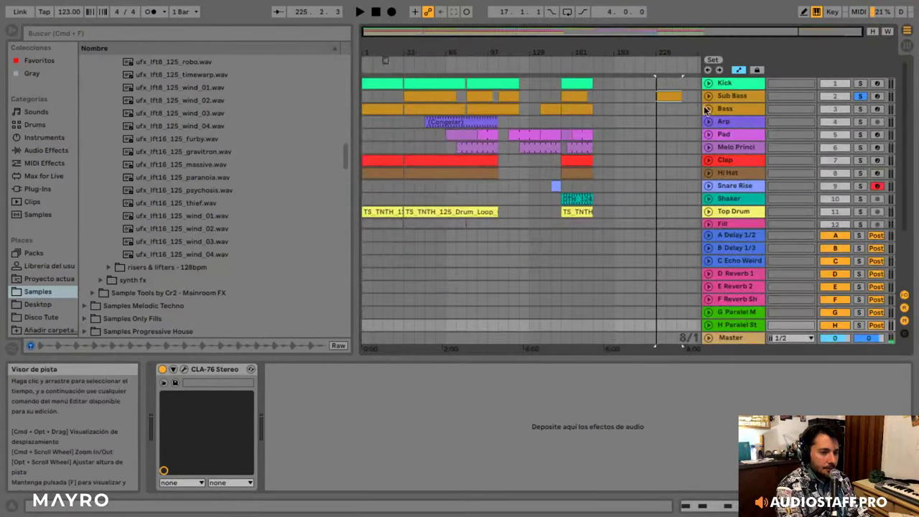
{"action": "left_click", "coordinate": [736, 97]}
{"action": "left_click", "coordinate": [276, 442]}
{"action": "scroll", "coordinate": [277, 442], "scroll_direction": "left", "scroll_amount": 3}
{"action": "key", "text": "space"}
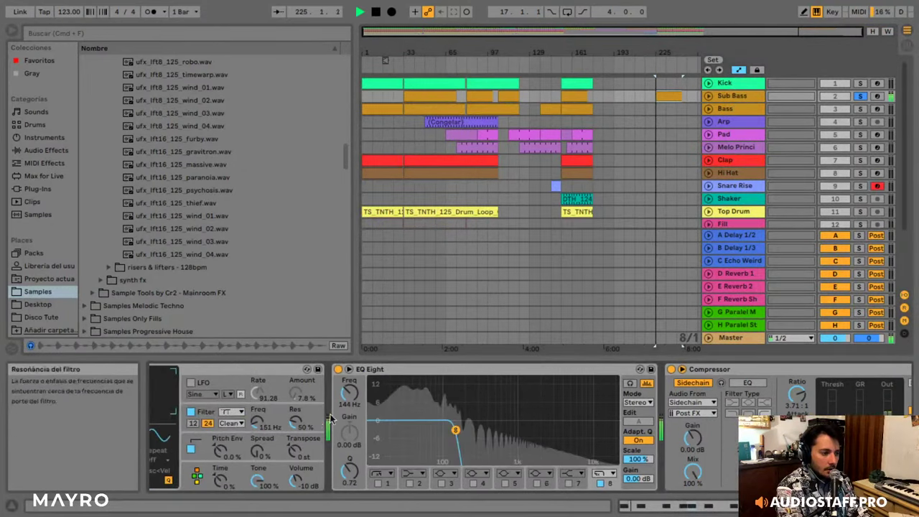
{"action": "key", "text": "space"}
- Bypass the Compressor and EQ Eight on the Sub Bass track and reopen the Session mixer
{"action": "left_click", "coordinate": [672, 370]}
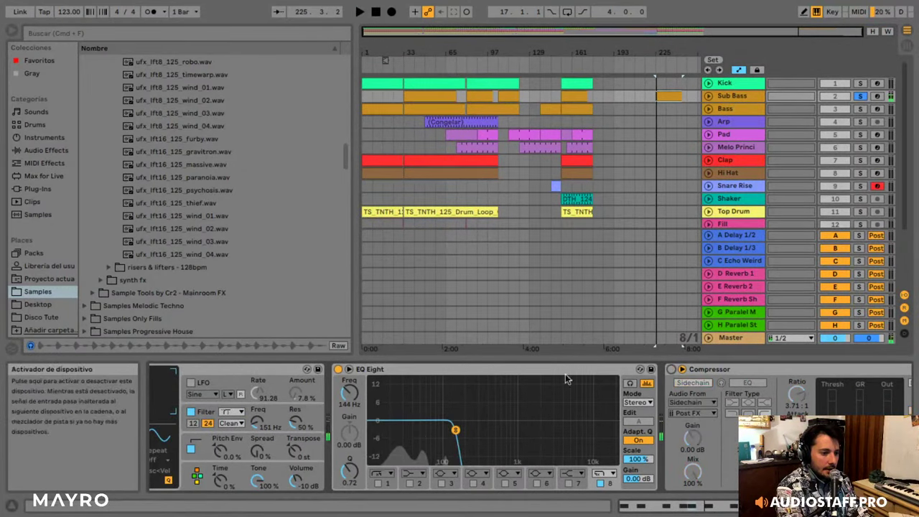
{"action": "left_click", "coordinate": [338, 370]}
{"action": "scroll", "coordinate": [431, 403], "scroll_direction": "left", "scroll_amount": 3}
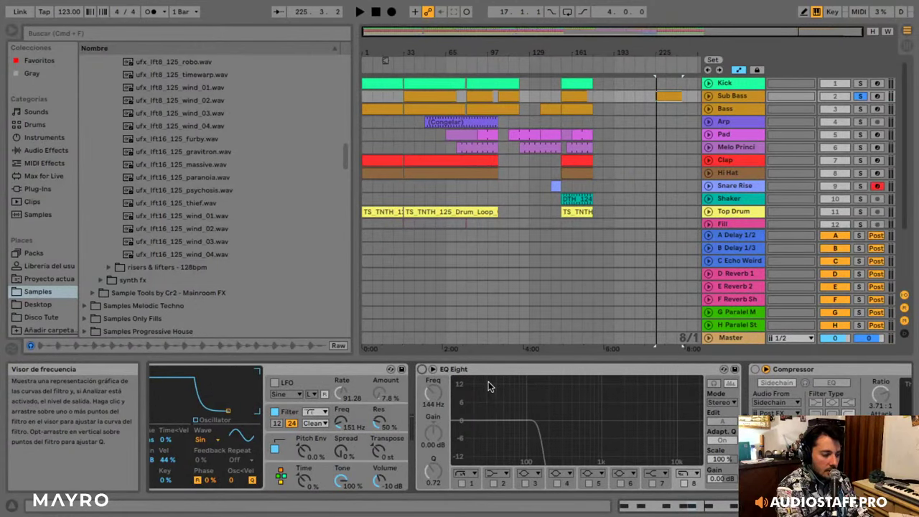
{"action": "left_click", "coordinate": [907, 31]}
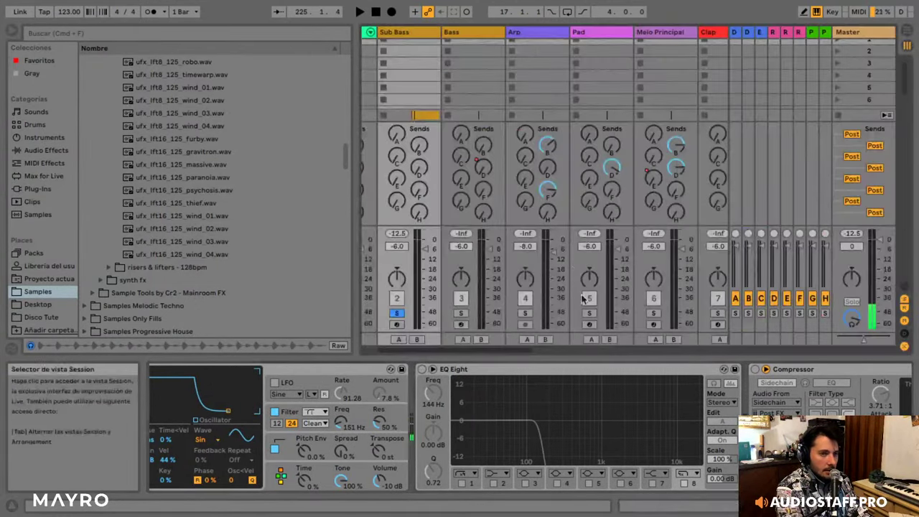
- Audition the soloed Sub Bass from bar 225 in the mixer with its EQ Eight and Compressor bypassed
{"action": "key", "text": "space"}
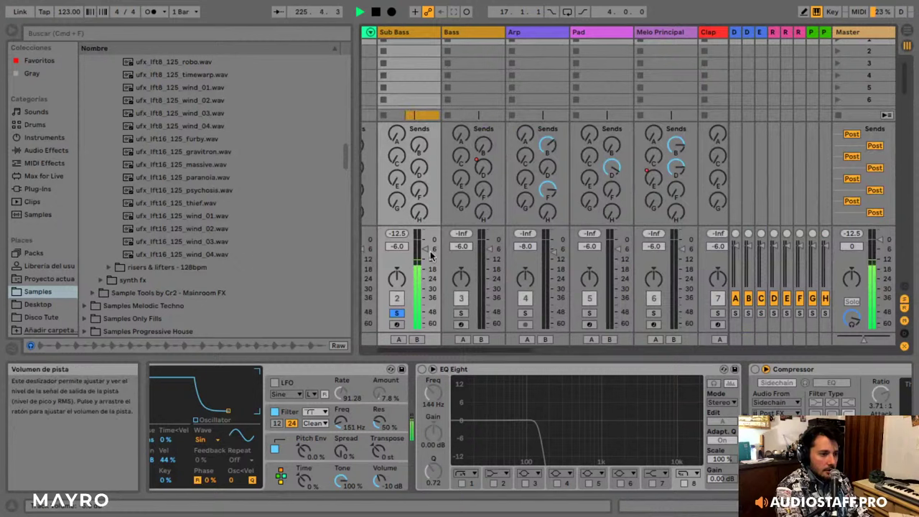
{"action": "key", "text": "space"}
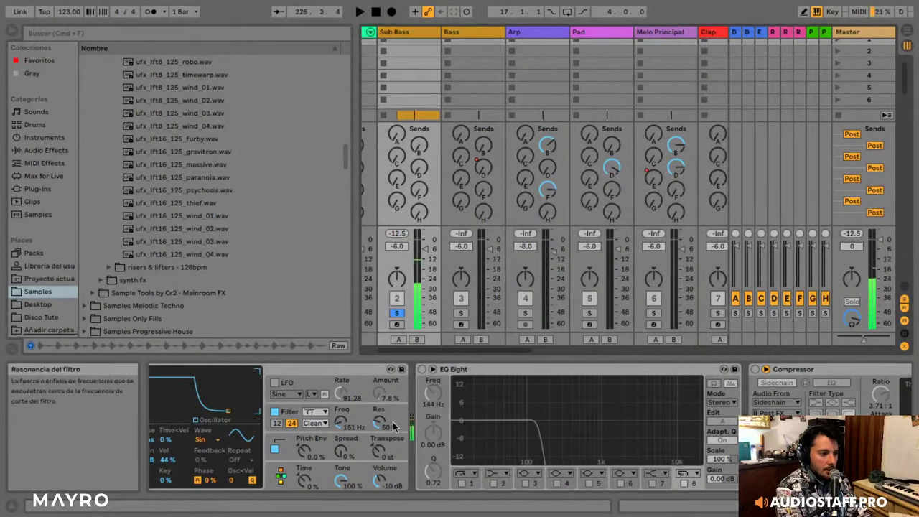
{"action": "key", "text": "space"}
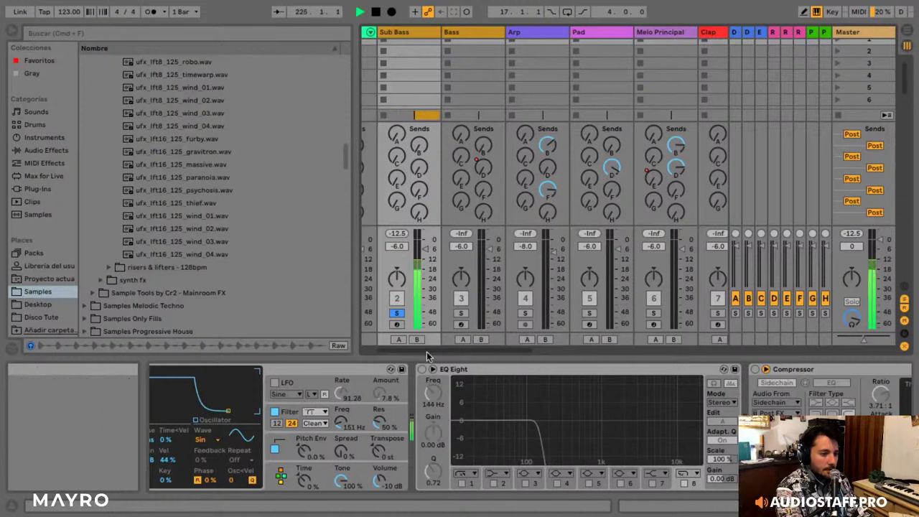
{"action": "key", "text": "space"}
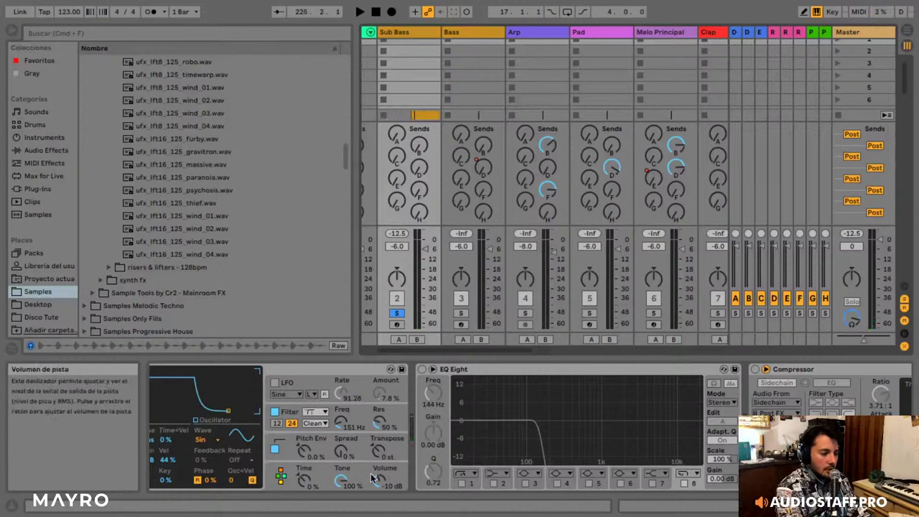
- Raise the Sub Bass instrument's volume to -6.7 dB, audition it and bring more of the instrument into view
{"action": "left_click_drag", "start_coordinate": [377, 480], "coordinate": [377, 466]}
{"action": "key", "text": "space"}
{"action": "key", "text": "space"}
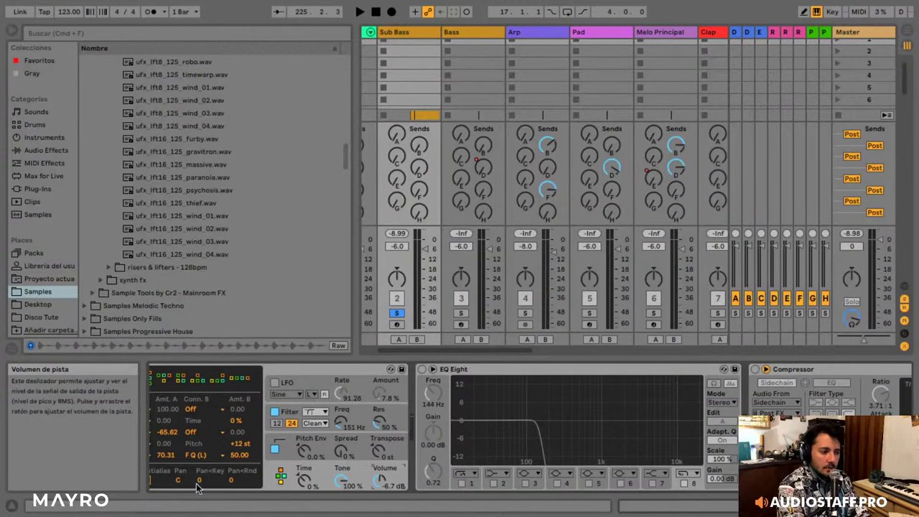
{"action": "scroll", "coordinate": [198, 488], "scroll_direction": "left", "scroll_amount": 3}
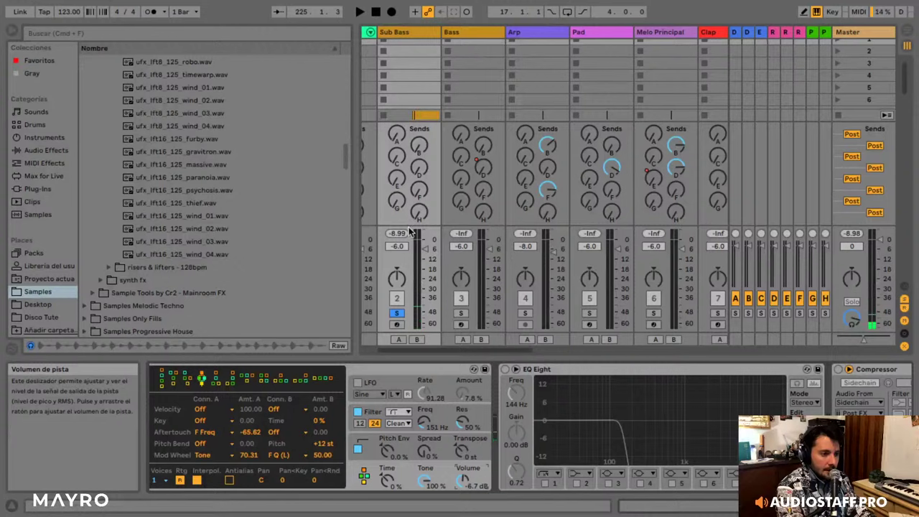
- Try the Sub Bass track fader at -15.0 dB and return it to -6.0 dB
{"action": "left_click", "coordinate": [908, 31]}
{"action": "left_click", "coordinate": [907, 46]}
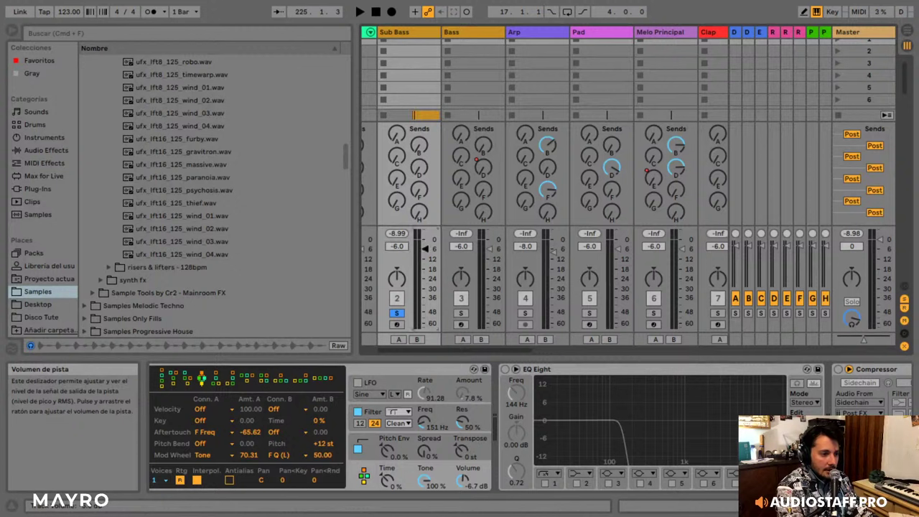
{"action": "left_click_drag", "start_coordinate": [397, 245], "coordinate": [397, 255]}
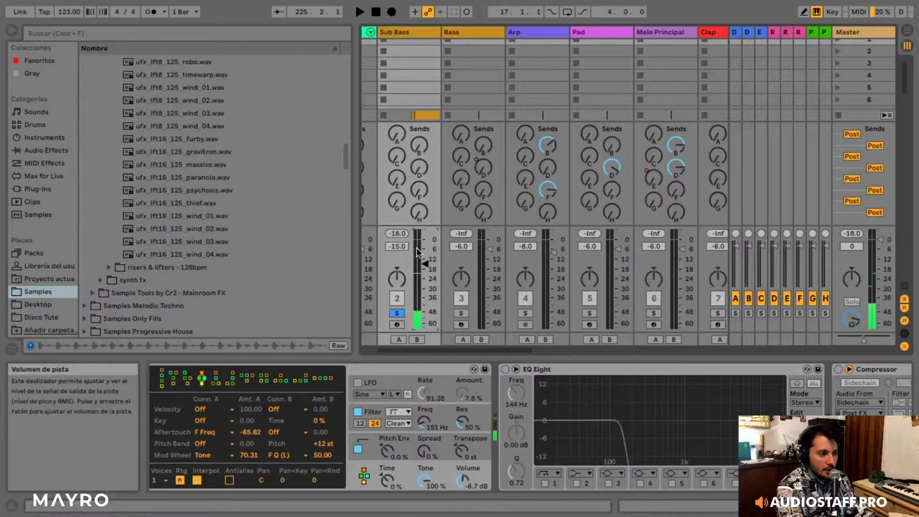
{"action": "left_click_drag", "start_coordinate": [401, 246], "coordinate": [401, 234]}
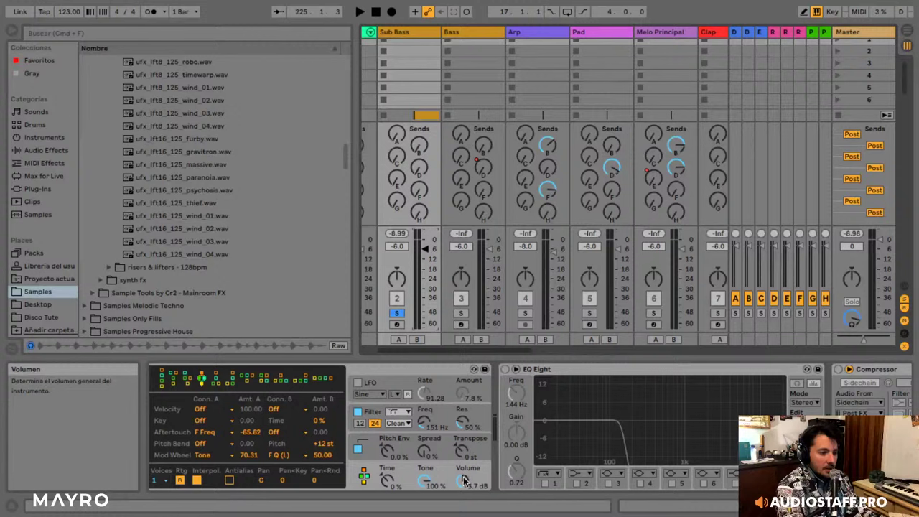
- Set the Sub Bass instrument's volume to -5.4 dB while auditioning the clip from bar 225
{"action": "left_click_drag", "start_coordinate": [463, 481], "coordinate": [463, 477]}
{"action": "key", "text": "space"}
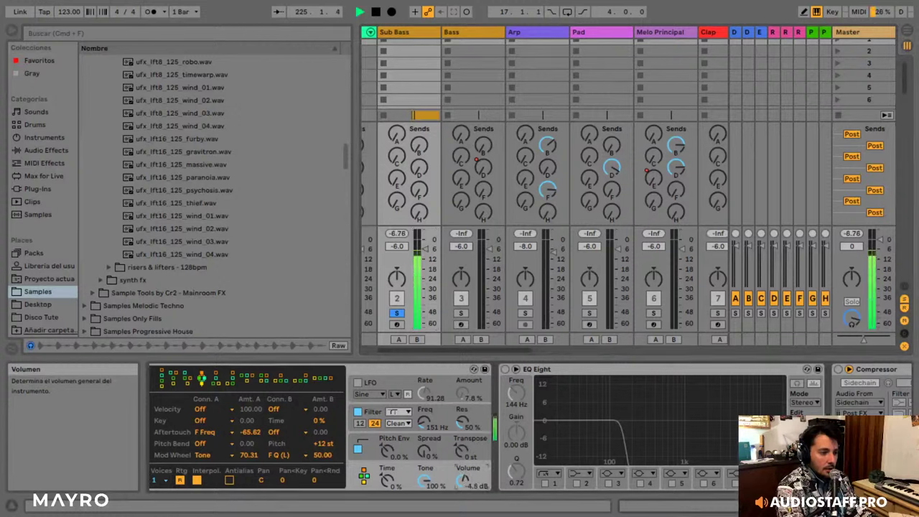
{"action": "key", "text": "space"}
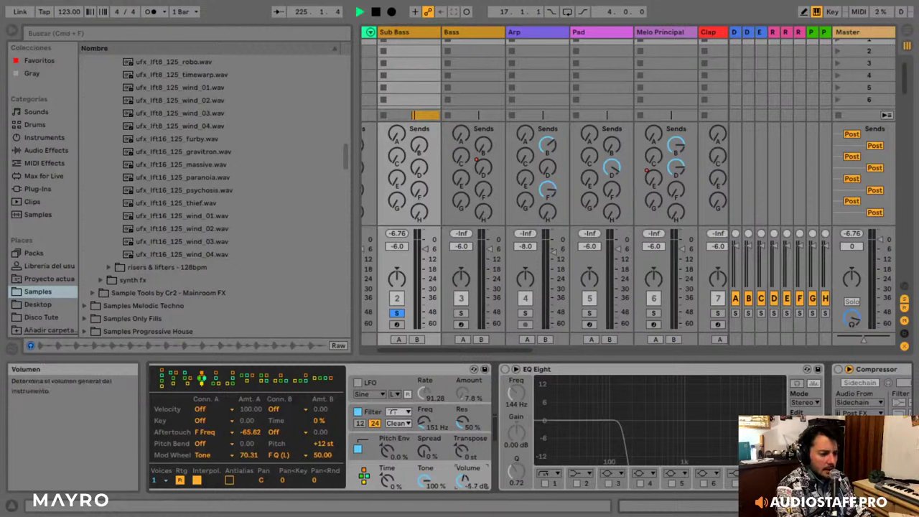
- Turn the Sub Bass EQ Eight back on and move its band 8 low-pass cutoff to 138 Hz
{"action": "left_click", "coordinate": [506, 370]}
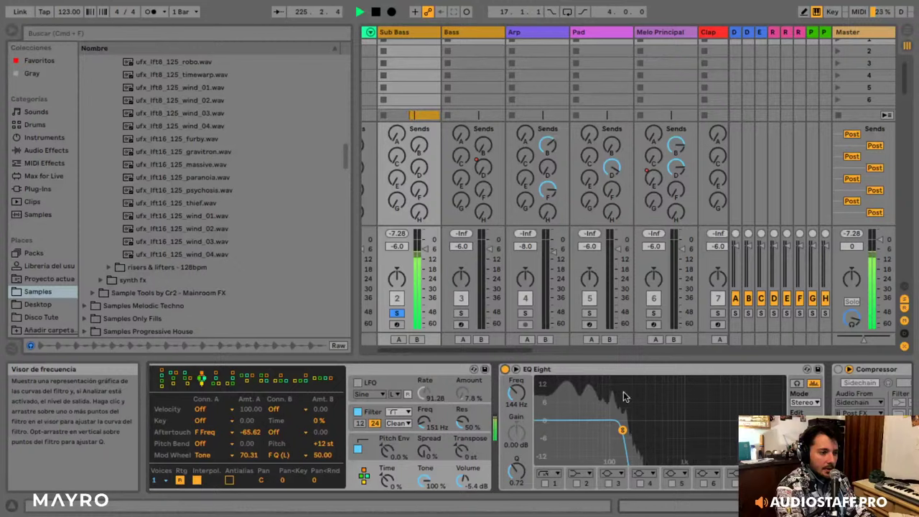
{"action": "left_click_drag", "start_coordinate": [619, 431], "coordinate": [618, 433]}
{"action": "scroll", "coordinate": [589, 427], "scroll_direction": "right", "scroll_amount": 3}
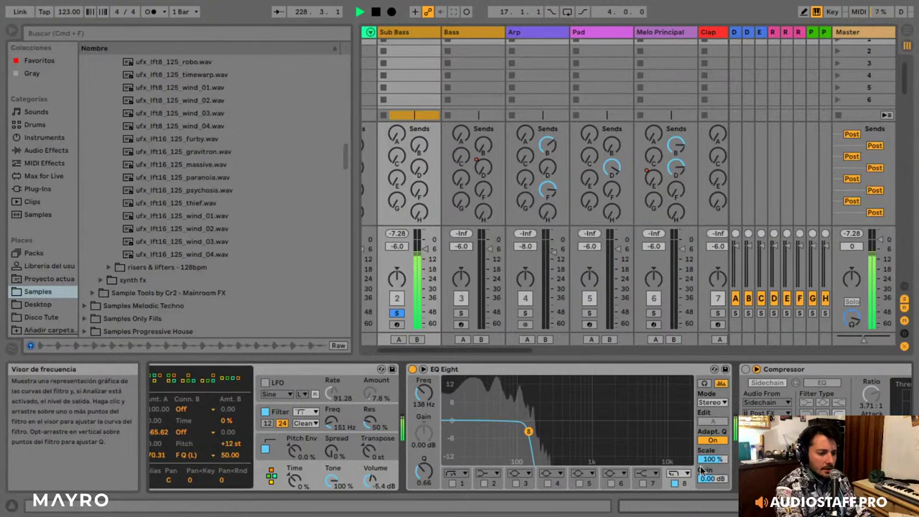
- Try an EQ Eight band 3 cut of -7.31 dB at 51.6 Hz, comparing playback with the band off and on
{"action": "left_click", "coordinate": [515, 484]}
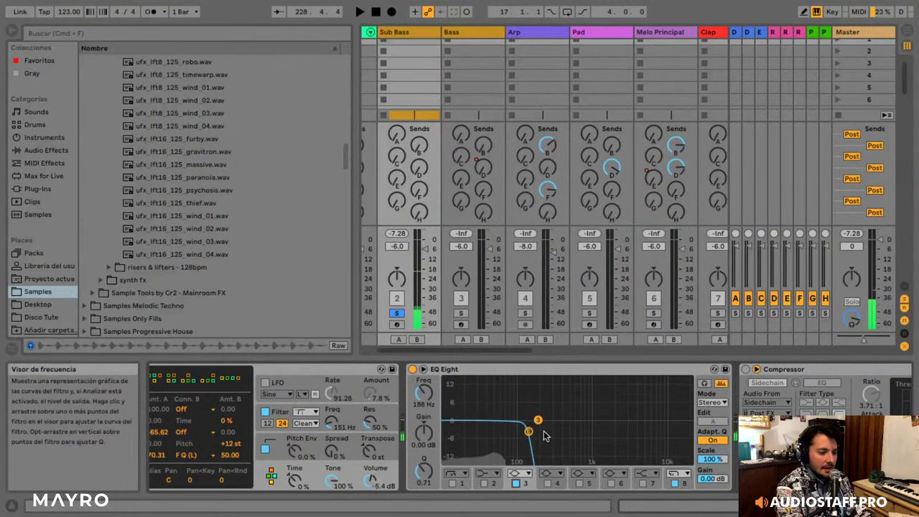
{"action": "left_click_drag", "start_coordinate": [500, 439], "coordinate": [497, 440]}
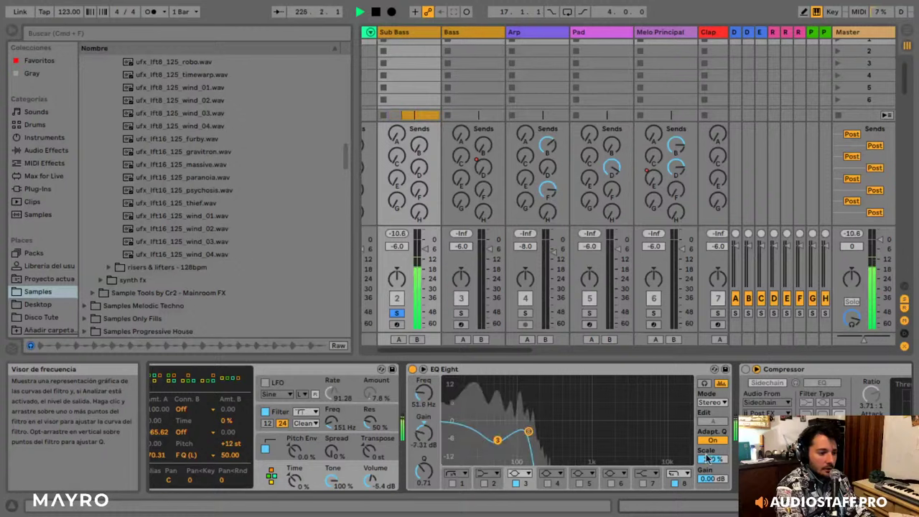
{"action": "left_click", "coordinate": [516, 483]}
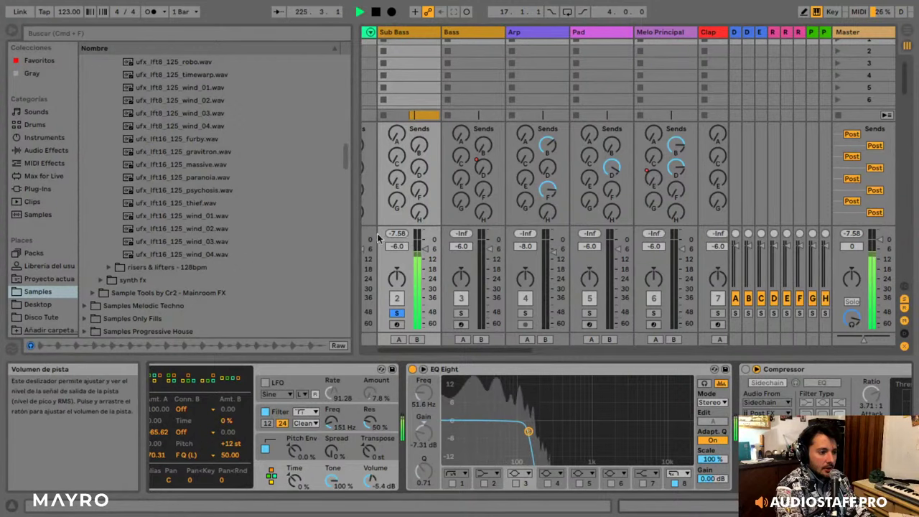
{"action": "left_click", "coordinate": [516, 484]}
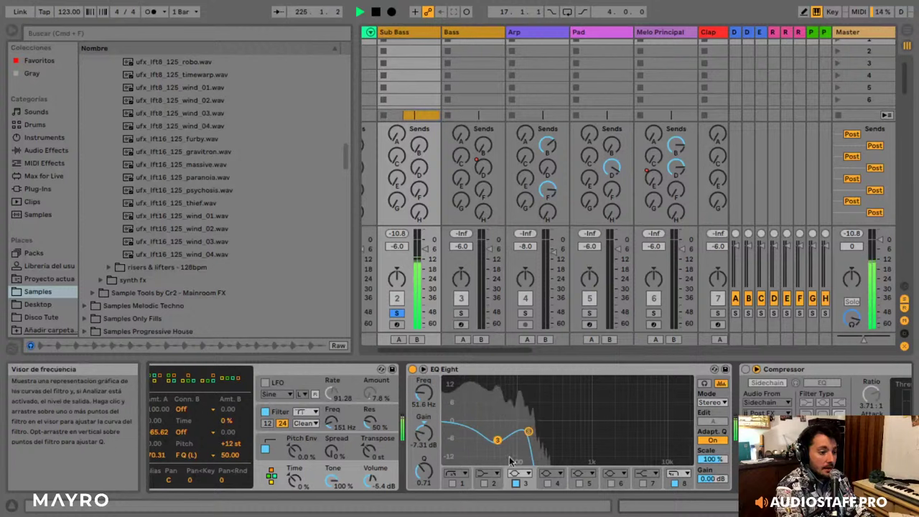
{"action": "key", "text": "space"}
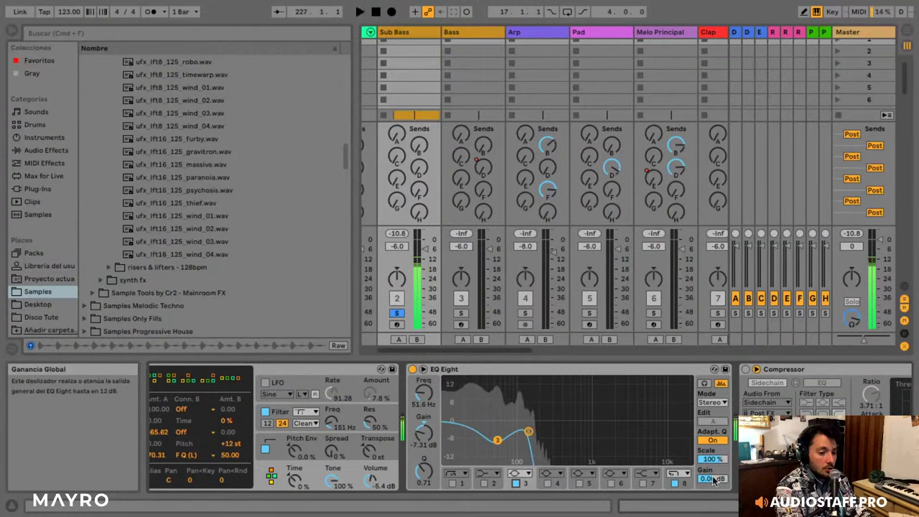
- Try an EQ Eight output gain of 3.19 dB, undo it and turn off band 3
{"action": "left_click_drag", "start_coordinate": [715, 482], "coordinate": [715, 469]}
{"action": "key", "text": "super+z"}
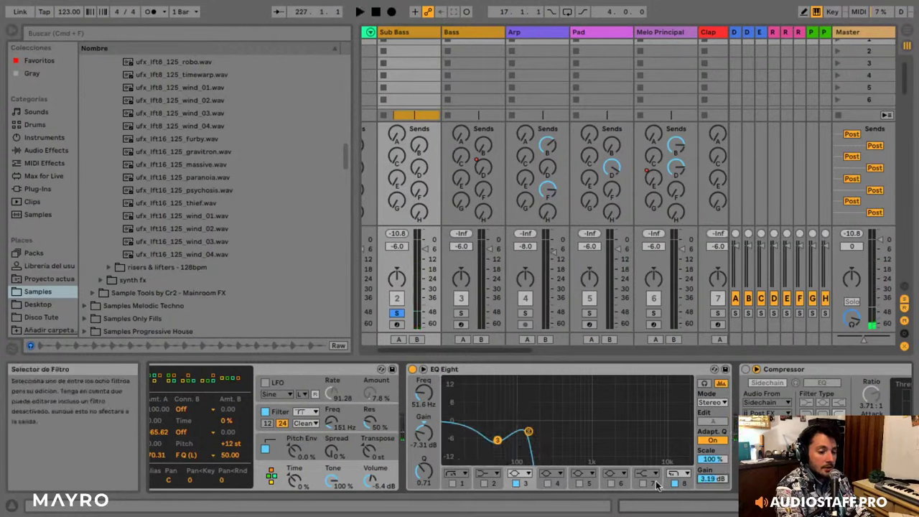
{"action": "left_click", "coordinate": [496, 485]}
- Turn the Sub Bass Compressor back on and return to the arrangement with the Compressor fully in view
{"action": "left_click", "coordinate": [746, 370]}
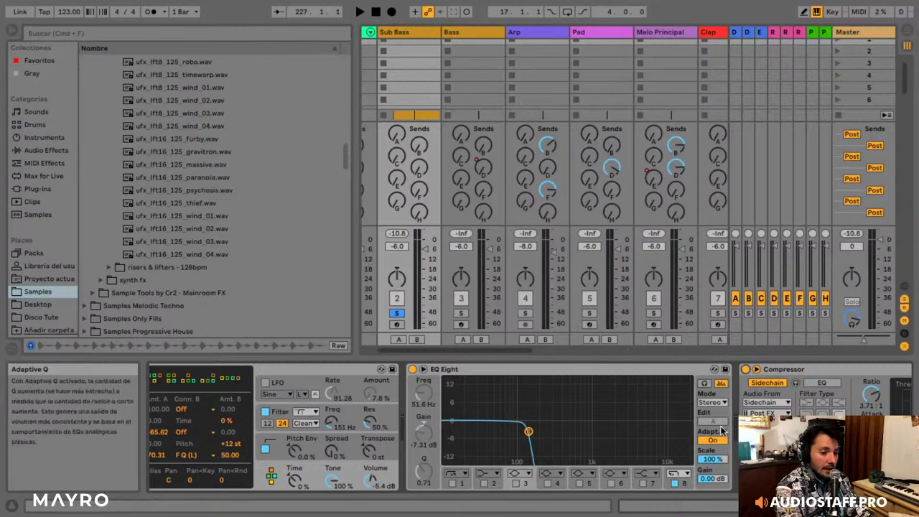
{"action": "left_click", "coordinate": [907, 47]}
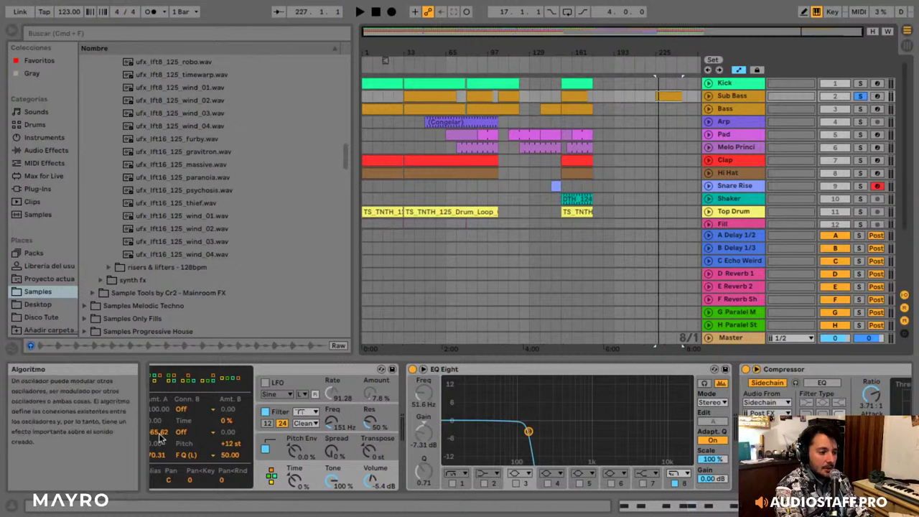
{"action": "scroll", "coordinate": [416, 415], "scroll_direction": "right", "scroll_amount": 5}
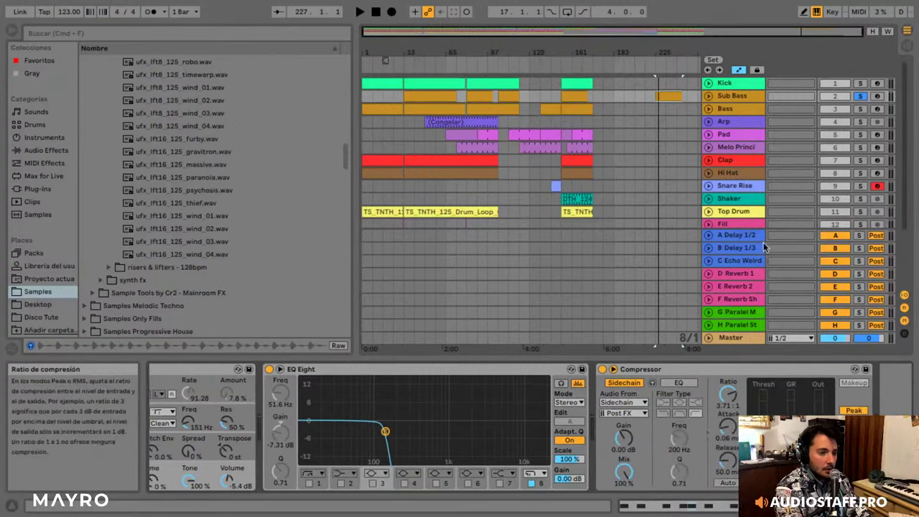
- Expand the Sub Bass track, try its track volume at -13.9 dB and undo the change
{"action": "left_click", "coordinate": [709, 105]}
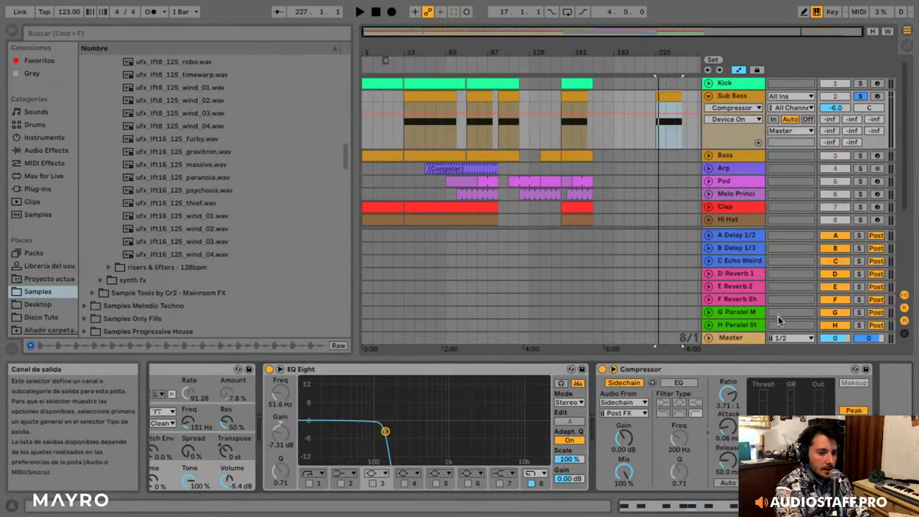
{"action": "left_click_drag", "start_coordinate": [832, 108], "coordinate": [833, 126]}
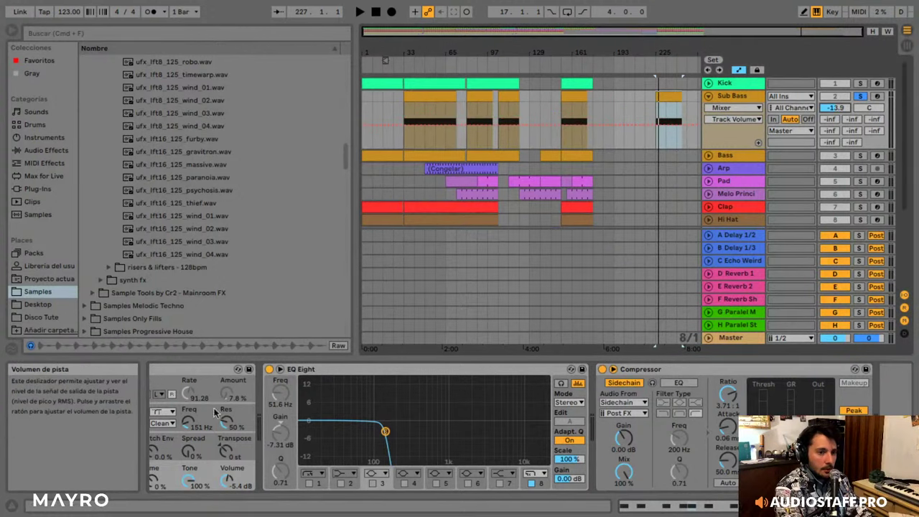
{"action": "key", "text": "super+z"}
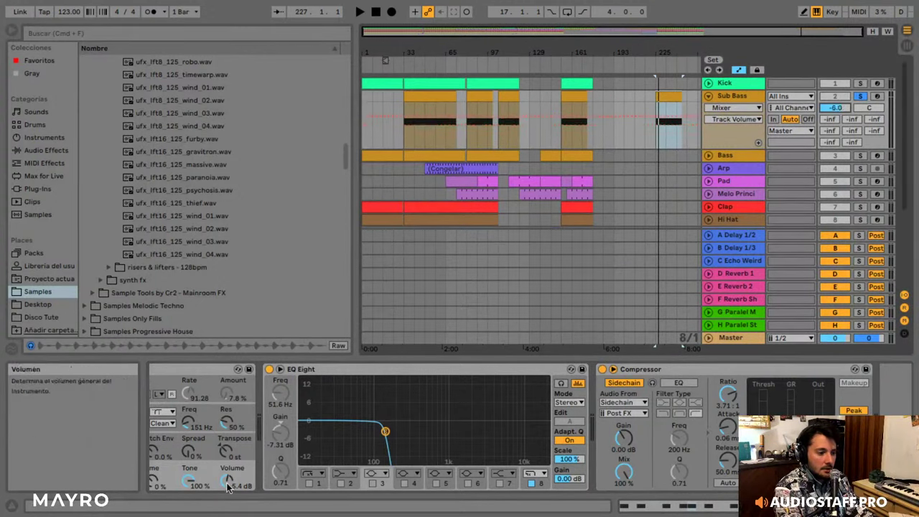
- Audition the Sub Bass with instrument volume 6.0 dB and track volume -16.5 dB, and undo both changes
{"action": "left_click_drag", "start_coordinate": [231, 482], "coordinate": [230, 484]}
{"action": "key", "text": "space"}
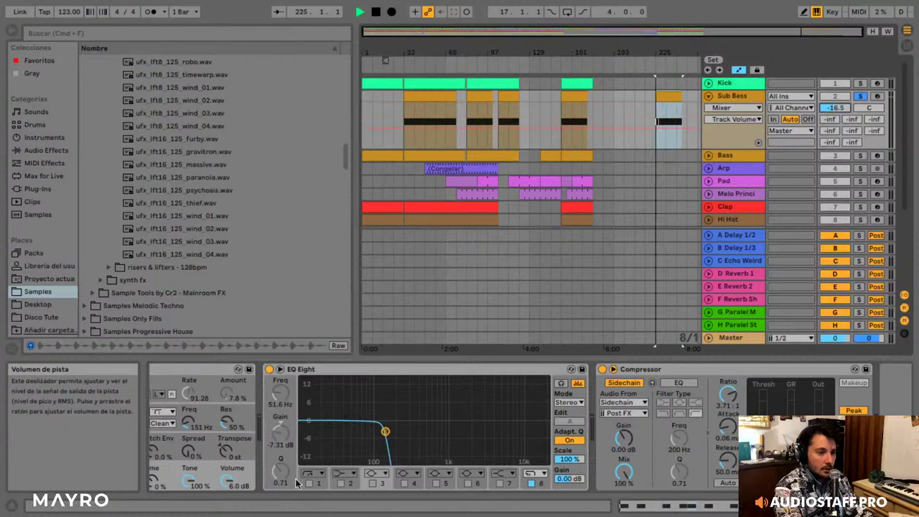
{"action": "key", "text": "space"}
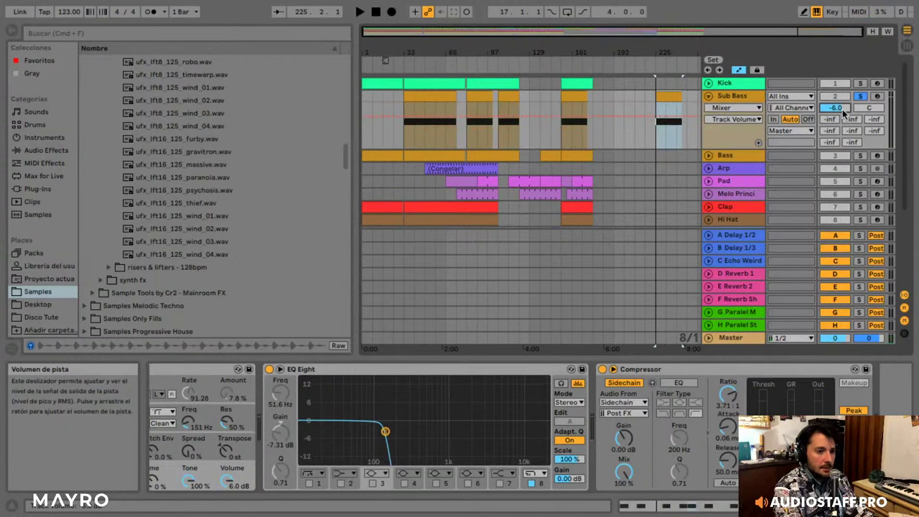
{"action": "key", "text": "super+z"}
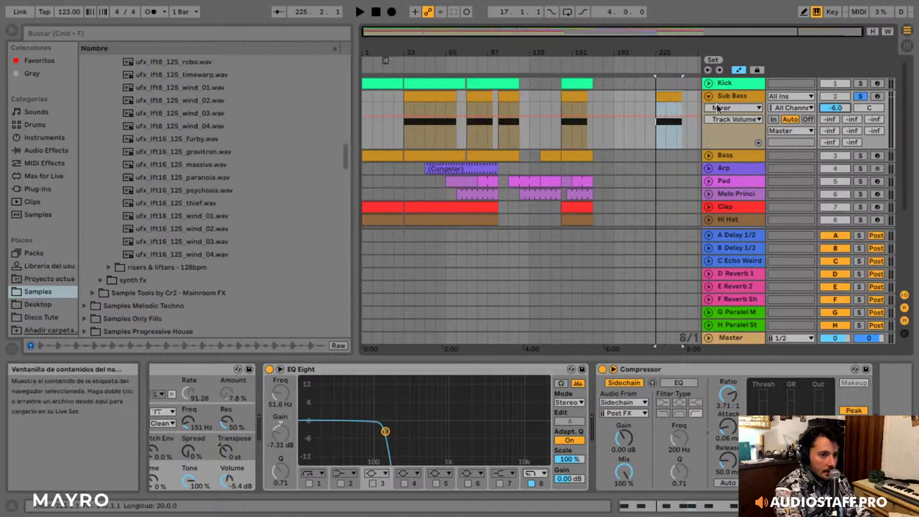
- Select the Bass track, collapse the Sub Bass track and turn off its solo
{"action": "left_click", "coordinate": [724, 155]}
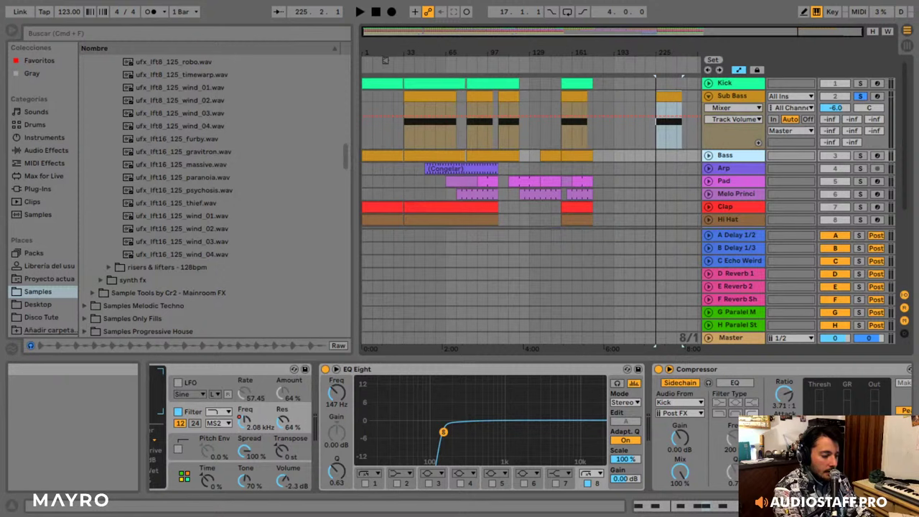
{"action": "left_click", "coordinate": [708, 96]}
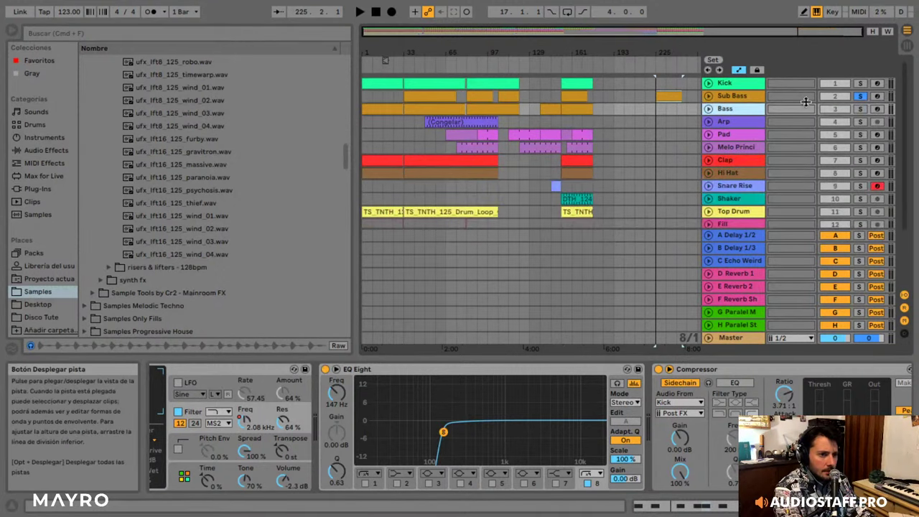
{"action": "left_click", "coordinate": [861, 96]}
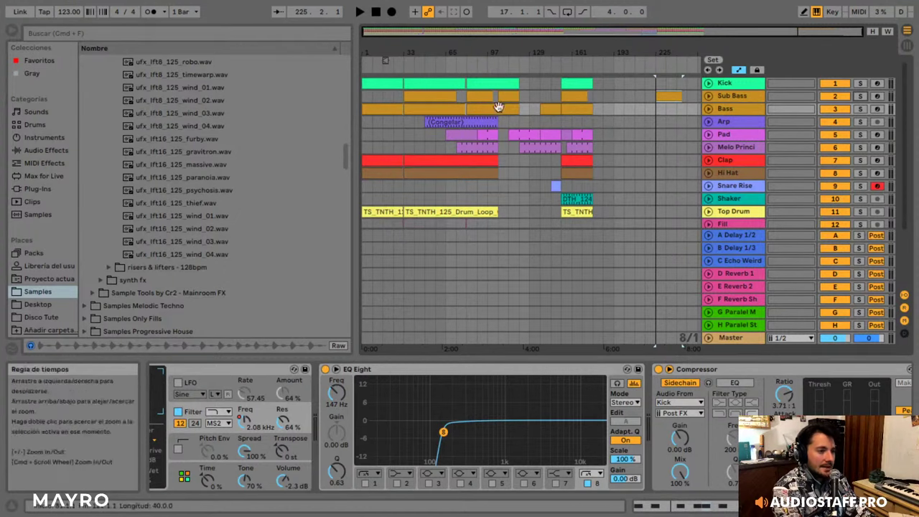
- Select the Sub Bass clip starting at bar 33, solo its track and select its Compressor
{"action": "left_click_drag", "start_coordinate": [376, 33], "coordinate": [376, 72]}
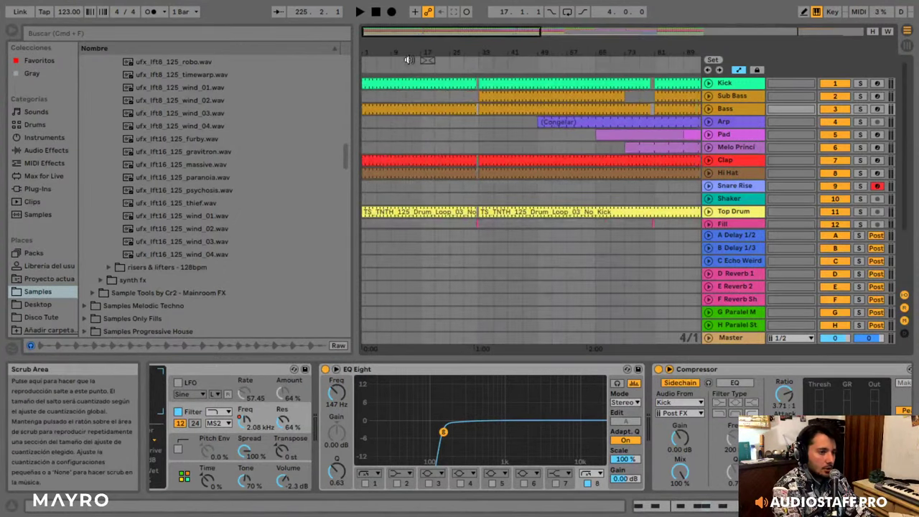
{"action": "left_click", "coordinate": [526, 107]}
{"action": "left_click", "coordinate": [507, 94]}
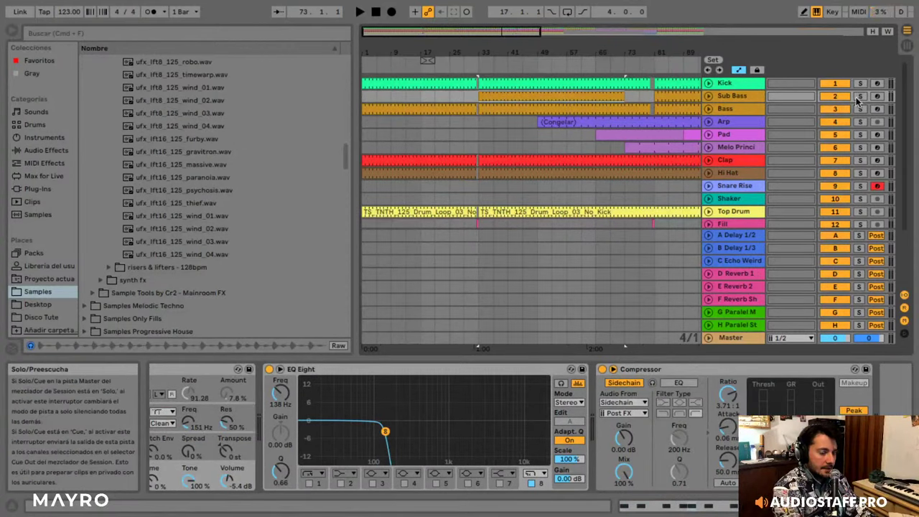
{"action": "left_click", "coordinate": [859, 95]}
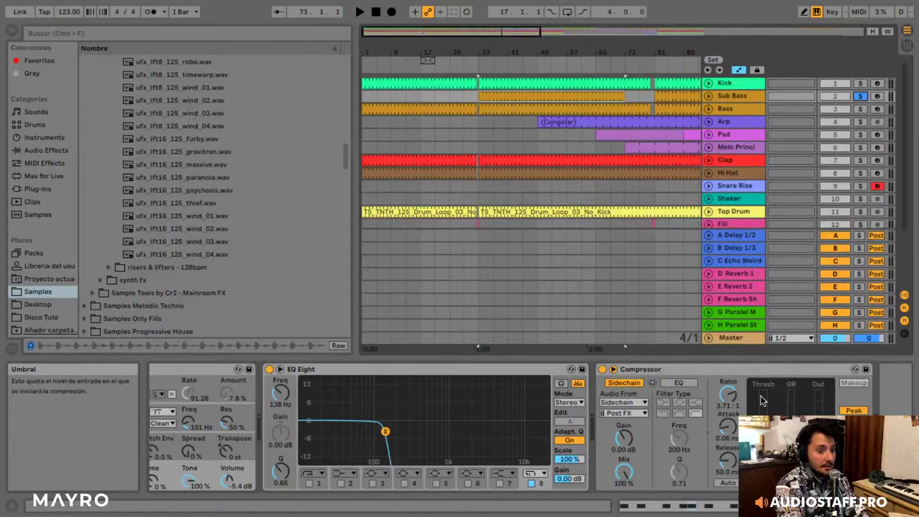
{"action": "left_click", "coordinate": [661, 370]}
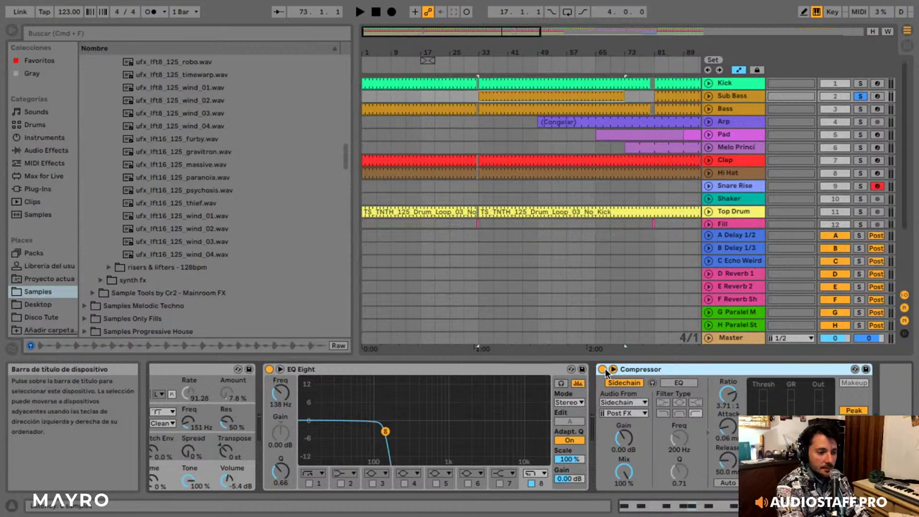
- Bypass and reactivate the Sub Bass Compressor, and hide its sidechain controls
{"action": "left_click", "coordinate": [602, 369]}
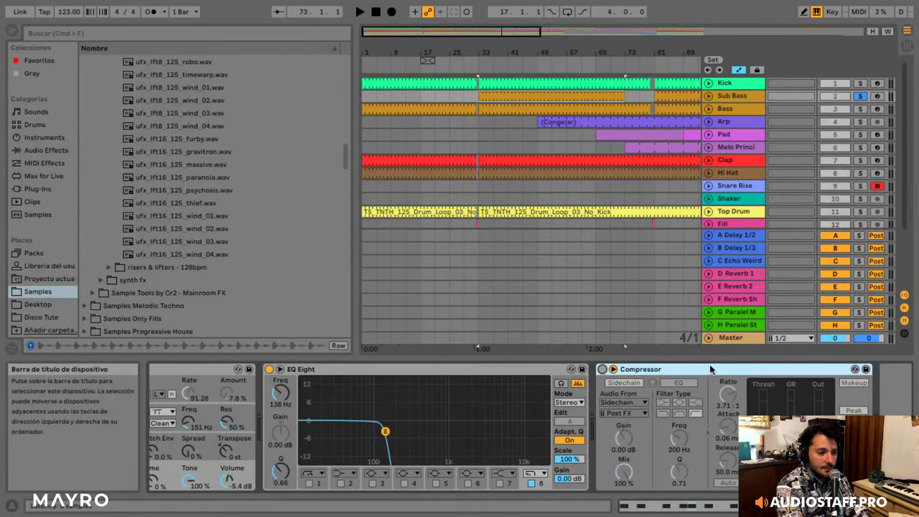
{"action": "left_click", "coordinate": [615, 370]}
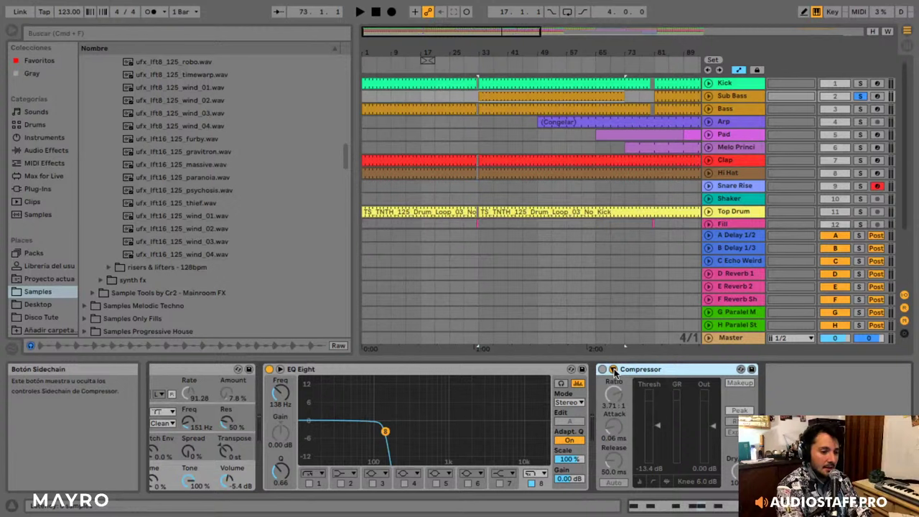
{"action": "left_click", "coordinate": [602, 370]}
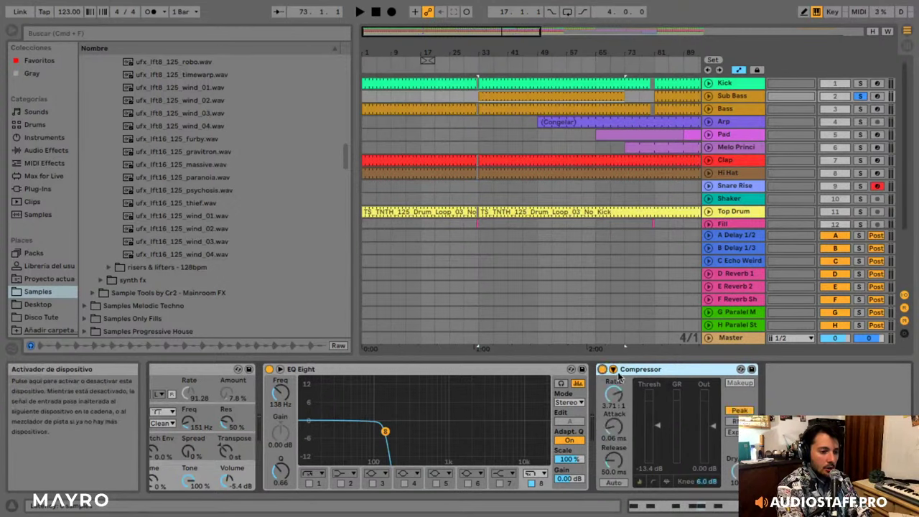
- Add a second Compressor at the end of the Sub Bass device chain and sidechain it from the Sidechain track
{"action": "left_click", "coordinate": [68, 150]}
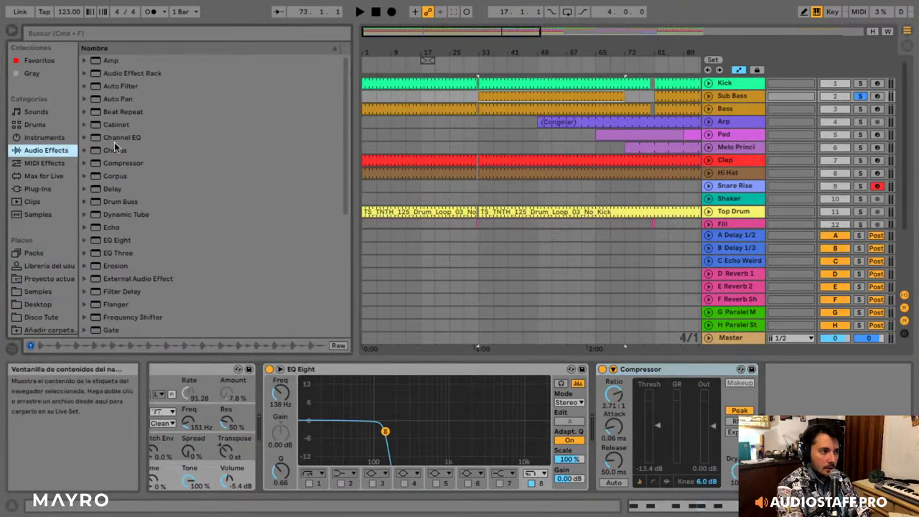
{"action": "left_click", "coordinate": [117, 164]}
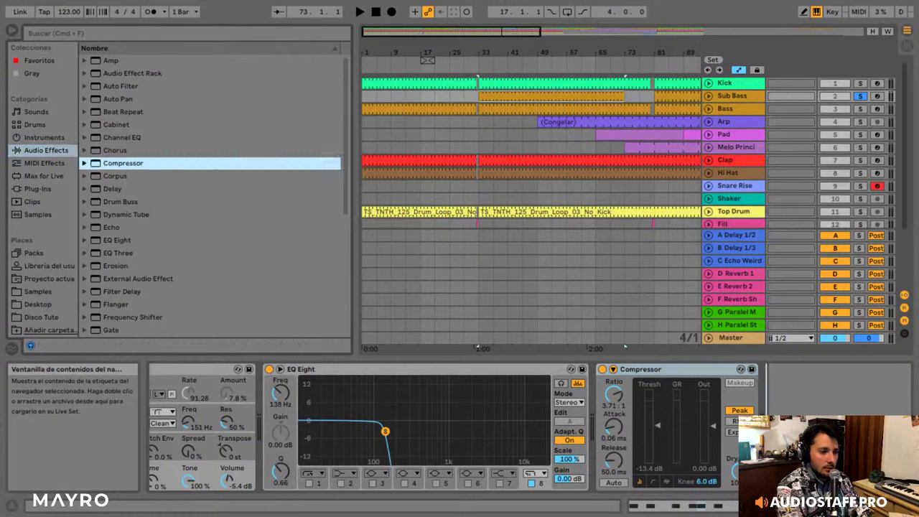
{"action": "left_click_drag", "start_coordinate": [837, 380], "coordinate": [838, 381]}
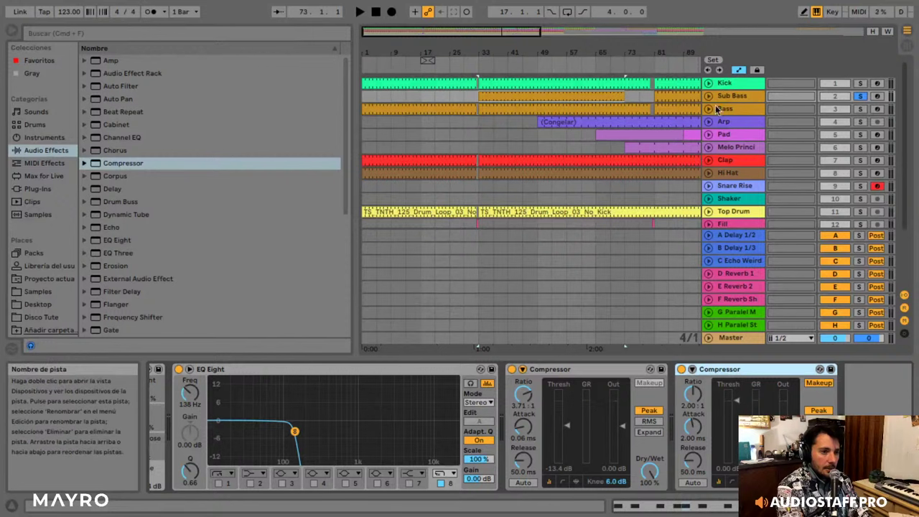
{"action": "left_click", "coordinate": [692, 371]}
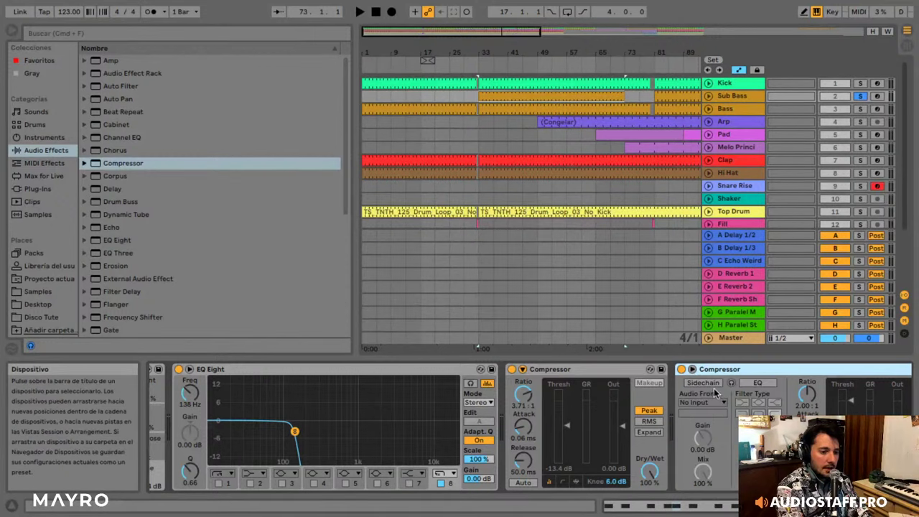
{"action": "left_click", "coordinate": [712, 386]}
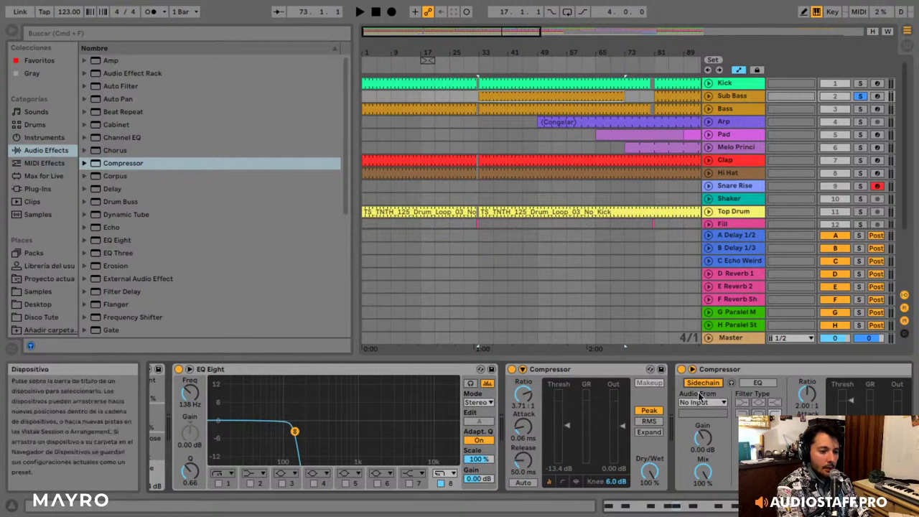
{"action": "left_click", "coordinate": [709, 404]}
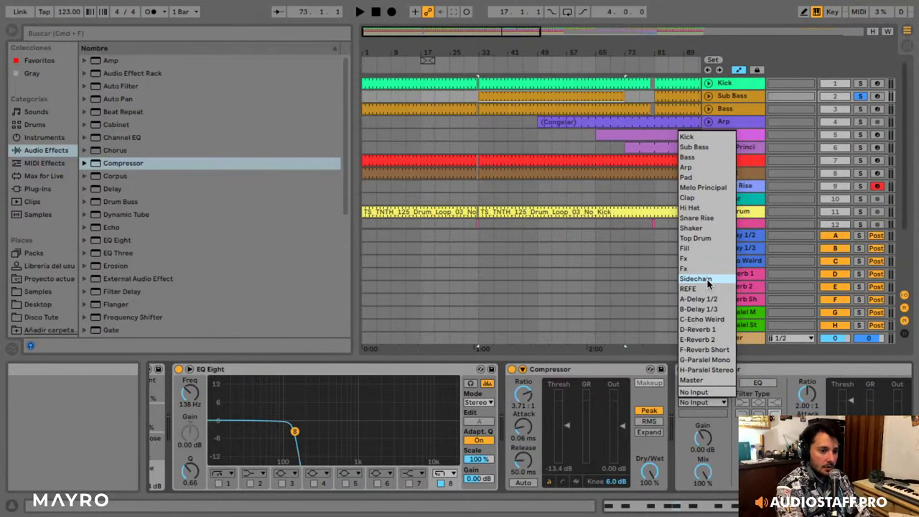
{"action": "left_click", "coordinate": [697, 279]}
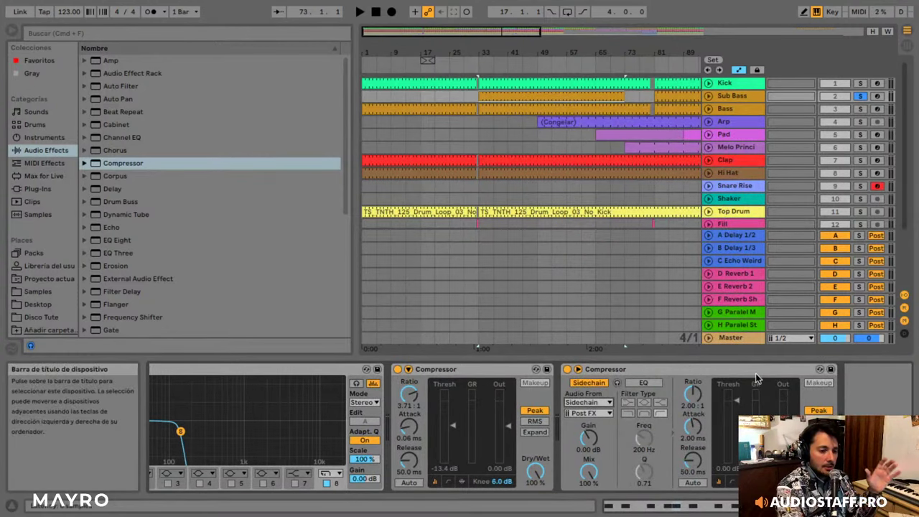
- Audition the second Compressor with 0.02 ms attack and the original bypassed, and restore the original as the only Compressor
{"action": "left_click_drag", "start_coordinate": [737, 404], "coordinate": [738, 424]}
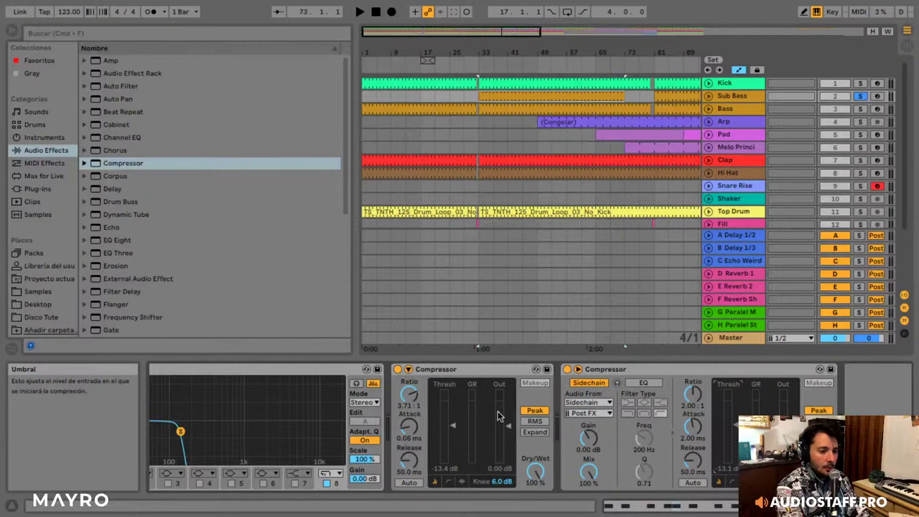
{"action": "left_click", "coordinate": [398, 369]}
{"action": "left_click_drag", "start_coordinate": [738, 424], "coordinate": [738, 401]}
{"action": "key", "text": "space"}
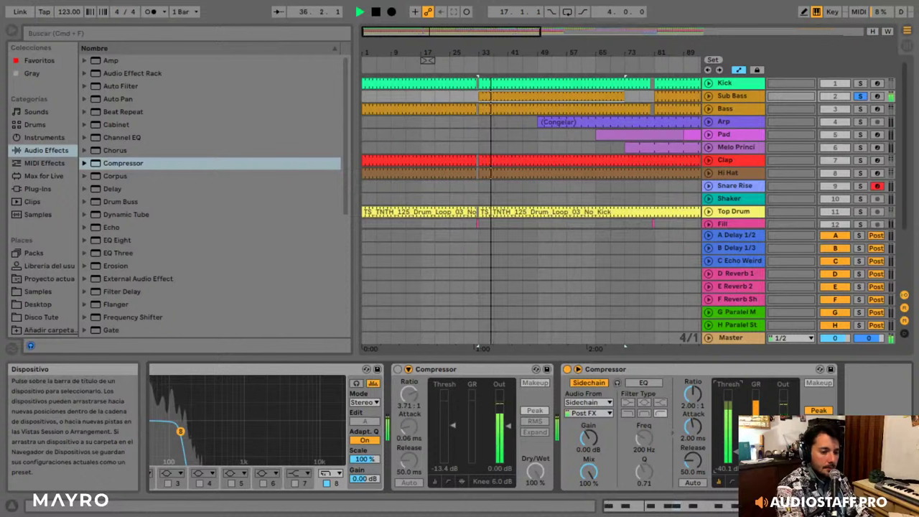
{"action": "left_click_drag", "start_coordinate": [693, 427], "coordinate": [693, 450]}
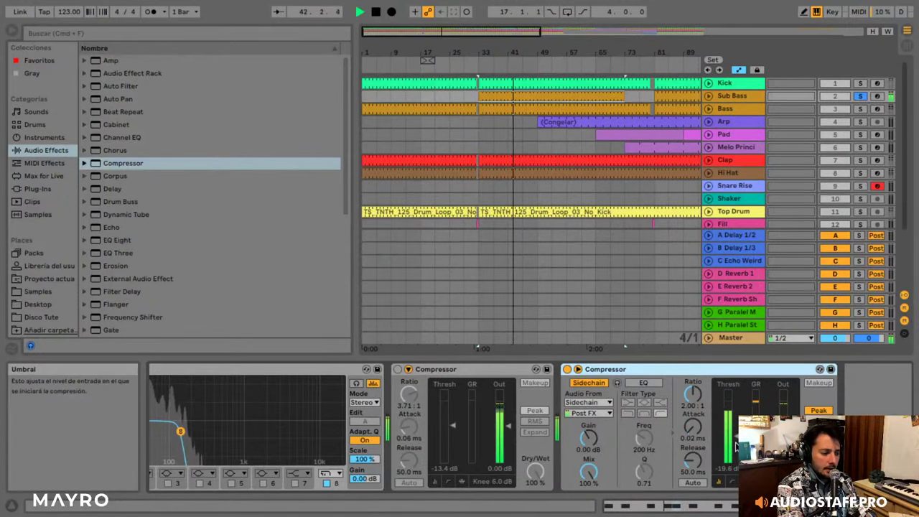
{"action": "key", "text": "Delete"}
{"action": "left_click", "coordinate": [399, 370]}
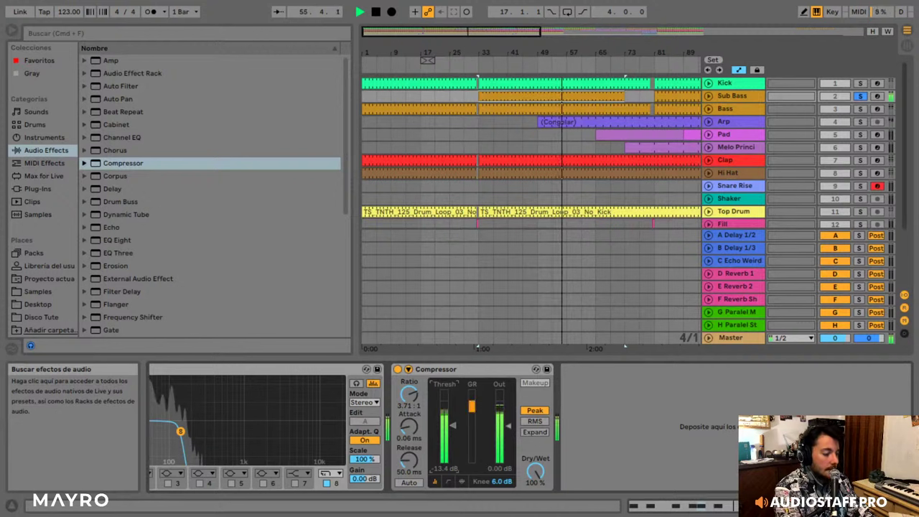
- Turn off the Sub Bass solo and collapse the open DUBTECH_HOUSE folder in the Samples library
{"action": "left_click", "coordinate": [860, 95]}
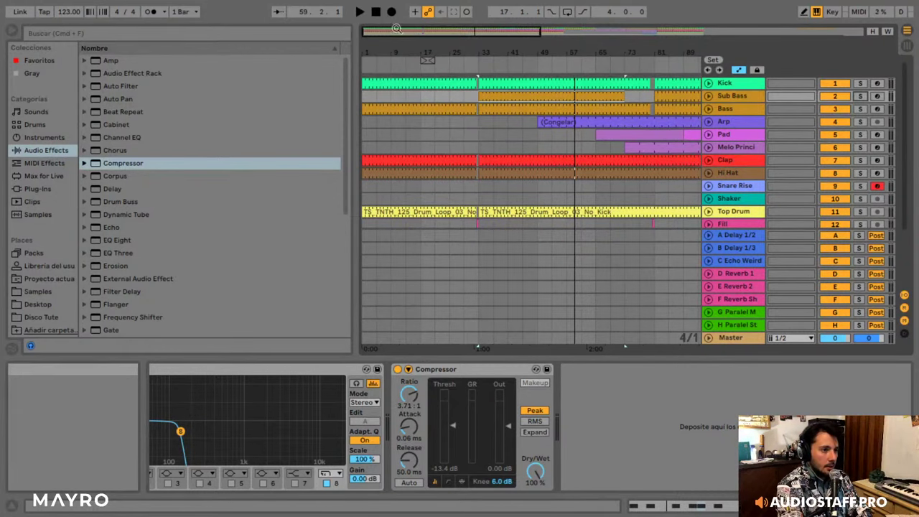
{"action": "left_click_drag", "start_coordinate": [541, 31], "coordinate": [861, 31]}
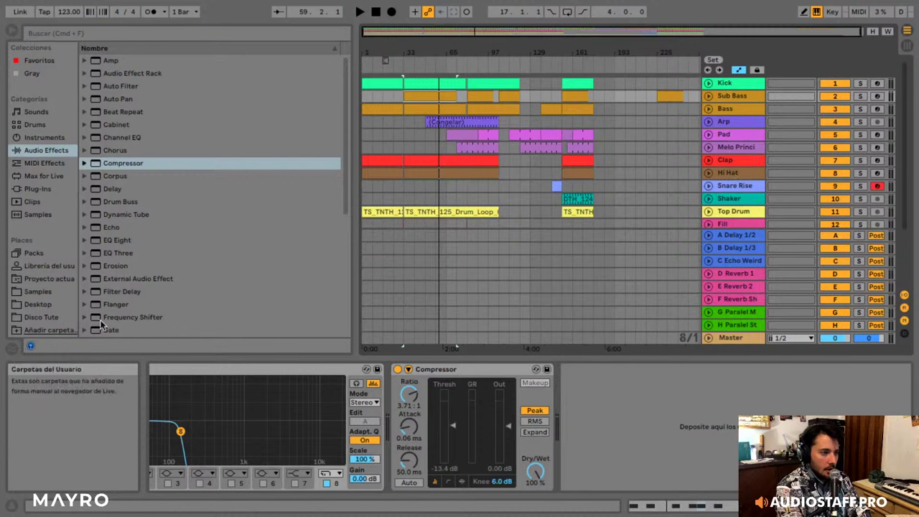
{"action": "left_click", "coordinate": [37, 292]}
{"action": "scroll", "coordinate": [203, 228], "scroll_direction": "down", "scroll_amount": 10}
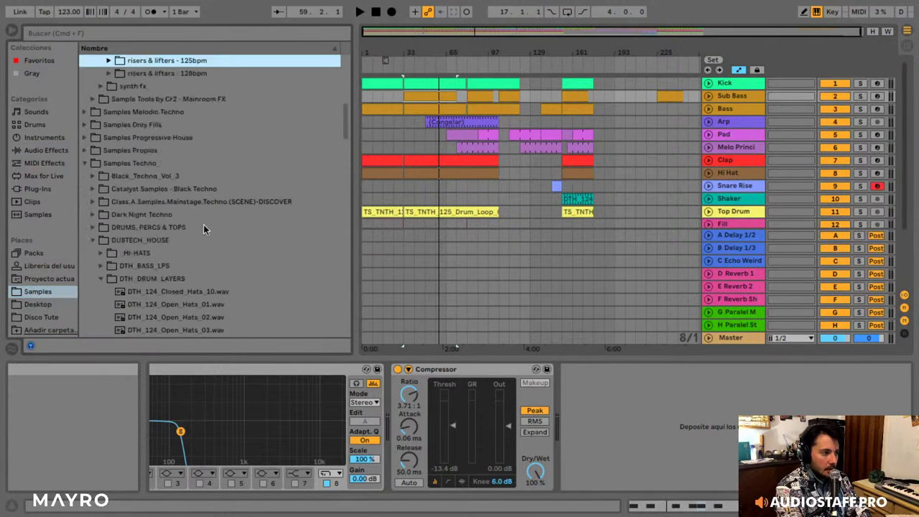
{"action": "key", "text": "Left"}
{"action": "key", "text": "Left"}
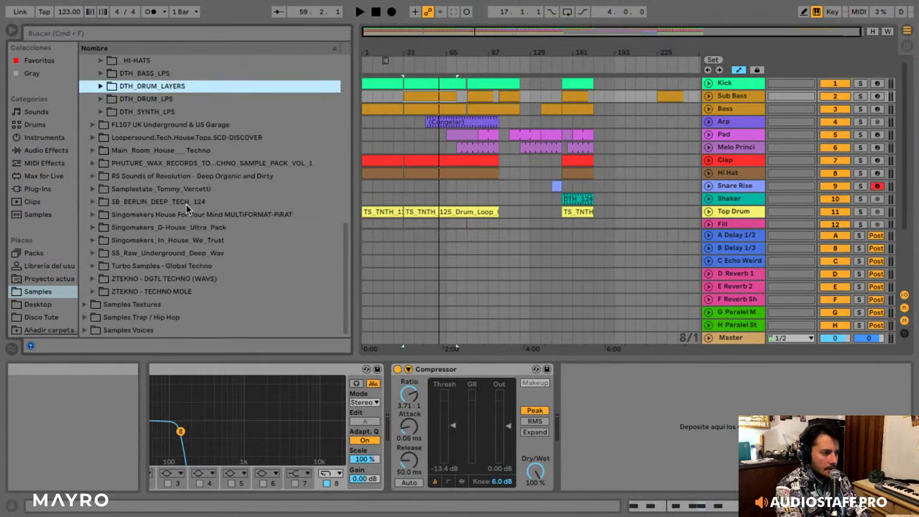
{"action": "scroll", "coordinate": [194, 203], "scroll_direction": "up", "scroll_amount": 2}
{"action": "key", "text": "Left"}
{"action": "key", "text": "Left"}
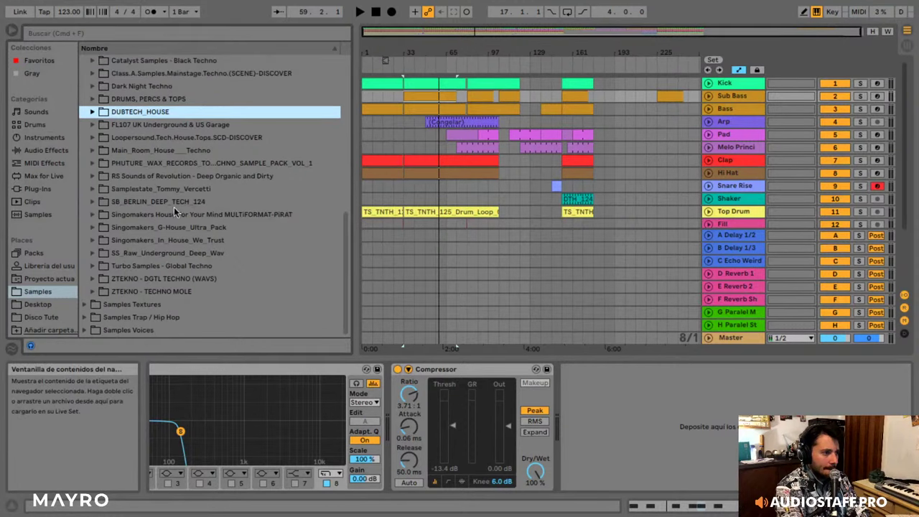
- Look through the contents of the SB_BERLIN_DEEP_TECH_124 and Singomakers sample packs
{"action": "left_click", "coordinate": [174, 204]}
{"action": "key", "text": "Right"}
{"action": "key", "text": "Left"}
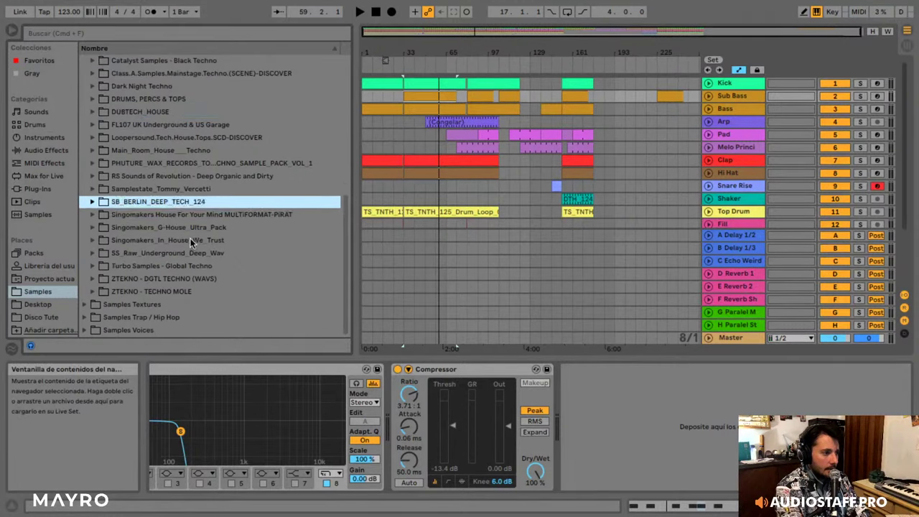
{"action": "key", "text": "Down"}
{"action": "key", "text": "Right"}
{"action": "key", "text": "Left"}
{"action": "key", "text": "Down"}
{"action": "key", "text": "Right"}
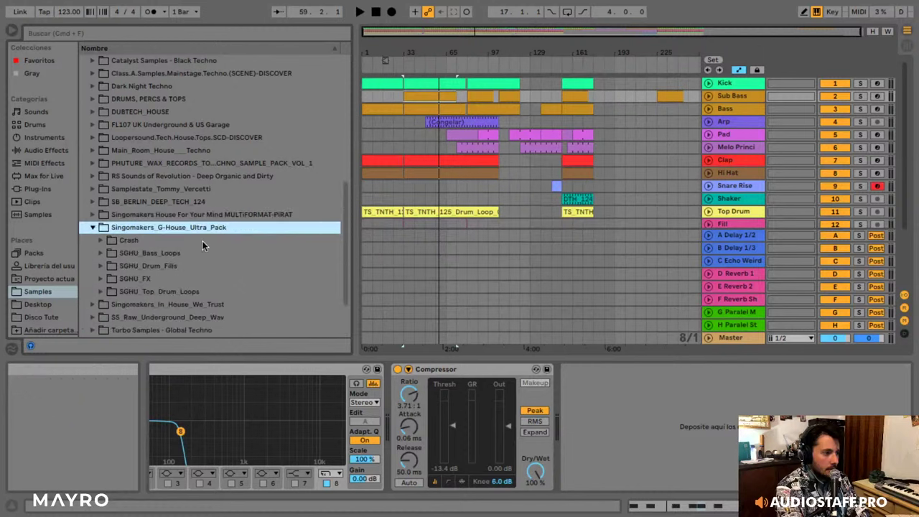
{"action": "key", "text": "Left"}
{"action": "key", "text": "Down"}
{"action": "key", "text": "Right"}
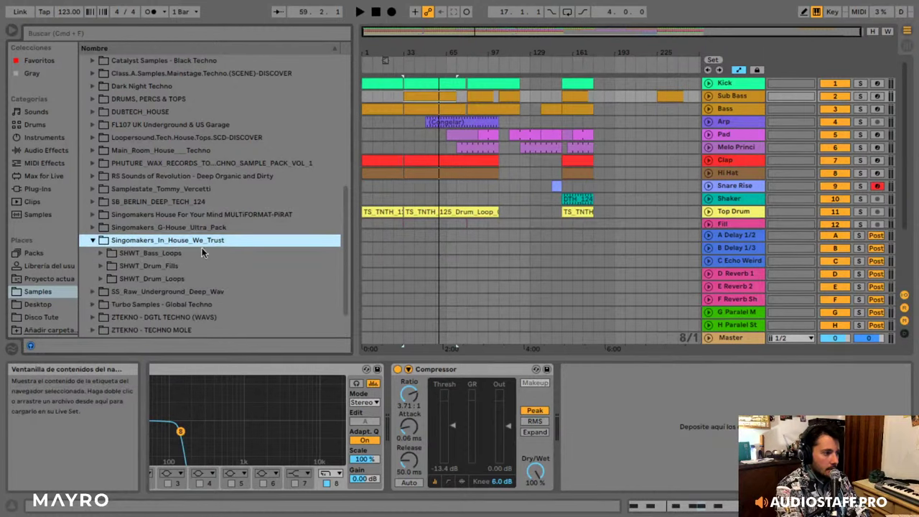
- Open the synth samples of the DAVE_SEAMAN_ELECTRONIC_UNDERGROUND_2 pack in the Samples Progressive House folder
{"action": "left_click", "coordinate": [55, 306]}
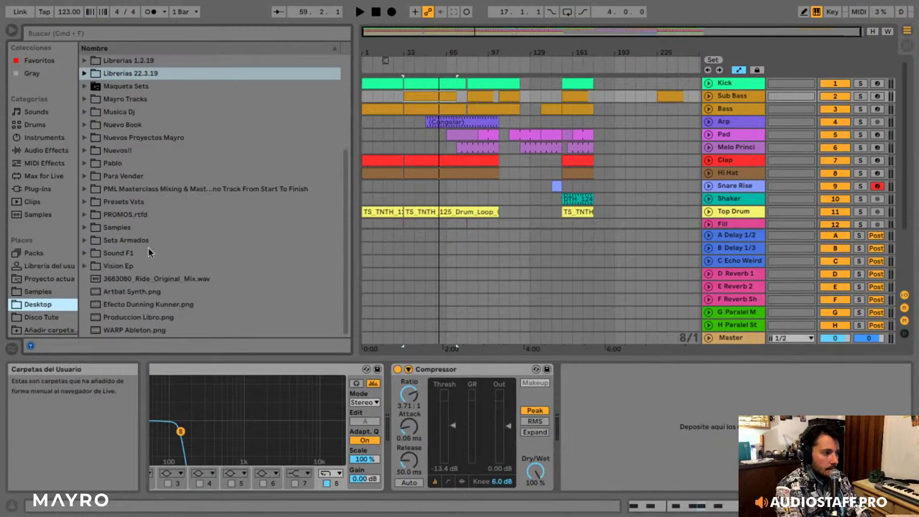
{"action": "left_click", "coordinate": [43, 292]}
{"action": "key", "text": "Left"}
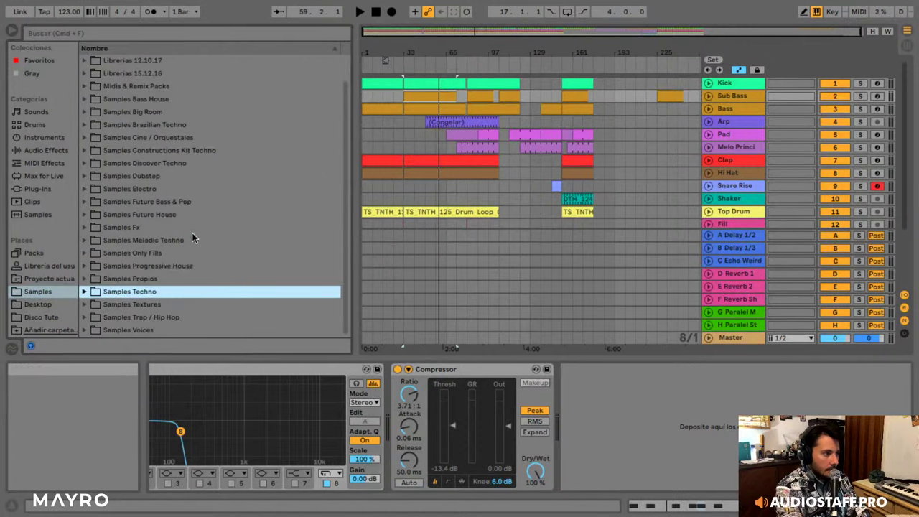
{"action": "left_click", "coordinate": [155, 266]}
{"action": "left_click", "coordinate": [165, 278]}
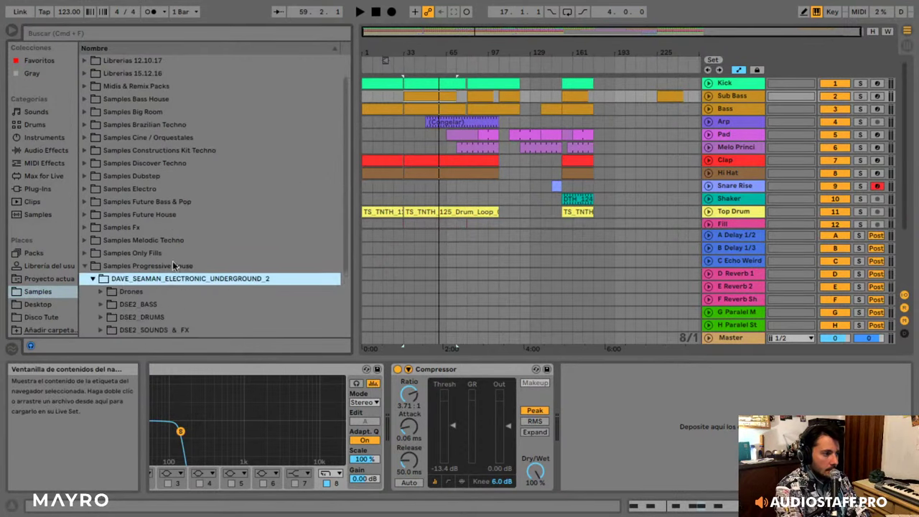
{"action": "scroll", "coordinate": [185, 253], "scroll_direction": "down", "scroll_amount": 3}
{"action": "left_click", "coordinate": [160, 273]}
{"action": "key", "text": "Up"}
{"action": "key", "text": "Right"}
{"action": "scroll", "coordinate": [197, 236], "scroll_direction": "down", "scroll_amount": 10}
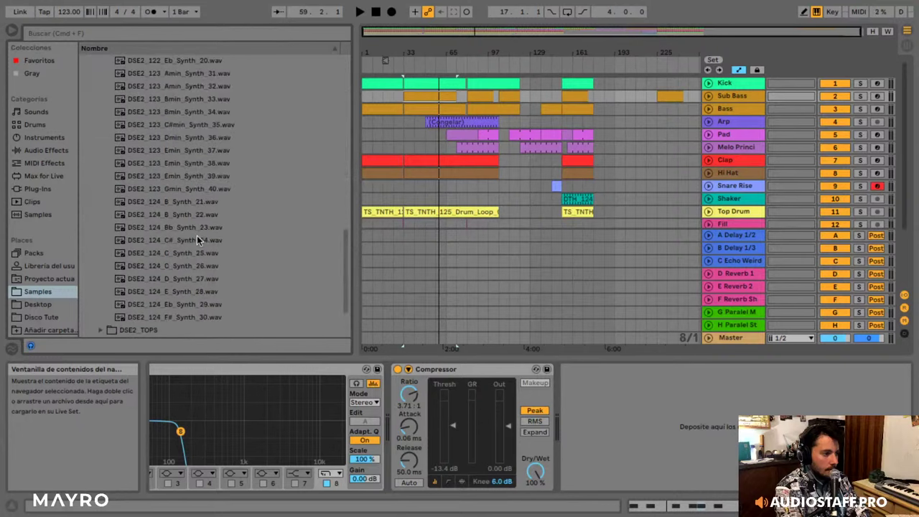
- Preview the DSE2_124 synth samples from C_Synth_25 up to B_Synth_21, and select B_Synth_21
{"action": "left_click", "coordinate": [185, 255]}
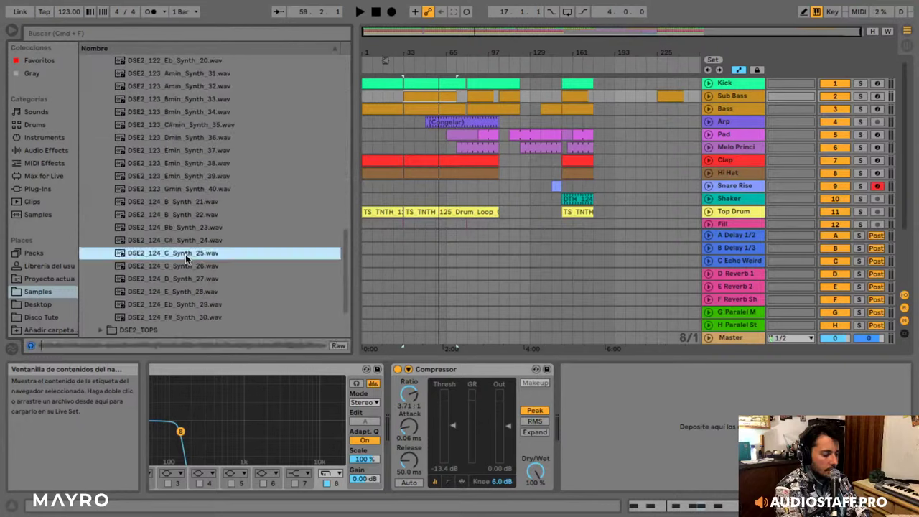
{"action": "key", "text": "Up"}
{"action": "key", "text": "Up"}
{"action": "key", "text": "Up"}
{"action": "key", "text": "Up"}
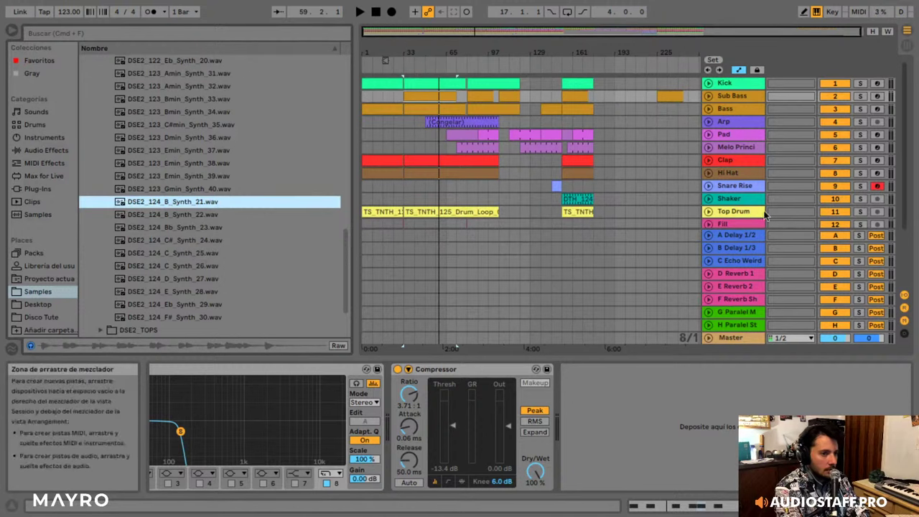
{"action": "right_click", "coordinate": [743, 174]}
{"action": "left_click", "coordinate": [166, 147]}
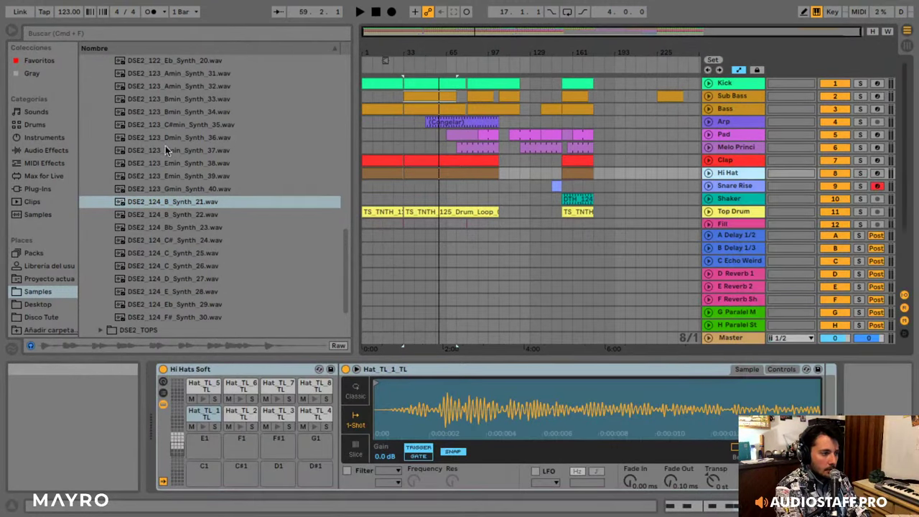
{"action": "left_click", "coordinate": [173, 203]}
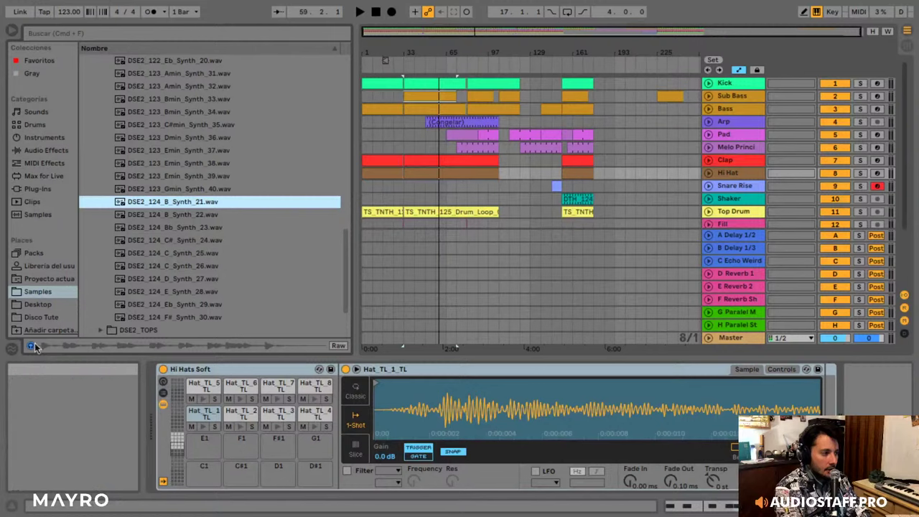
- Insert a MIDI track below the Hi Hat track and load a Sampler instrument on it
{"action": "right_click", "coordinate": [733, 174]}
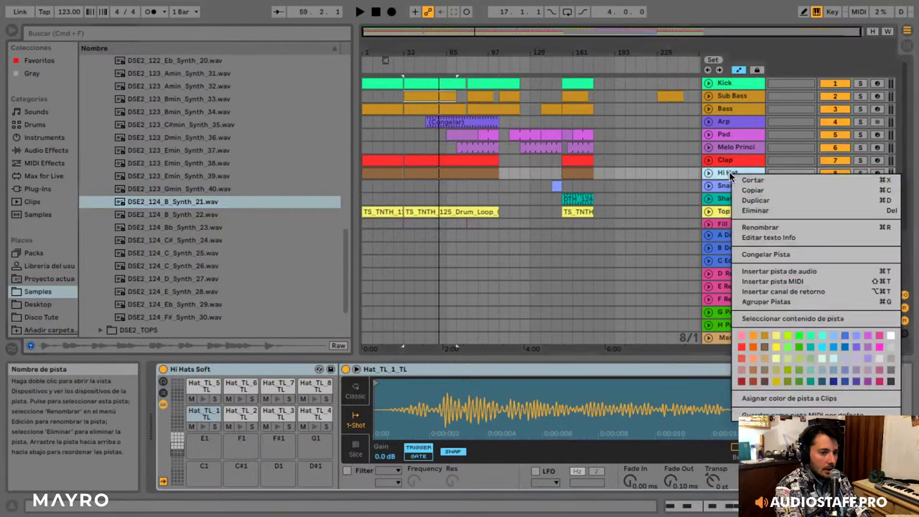
{"action": "left_click", "coordinate": [773, 281]}
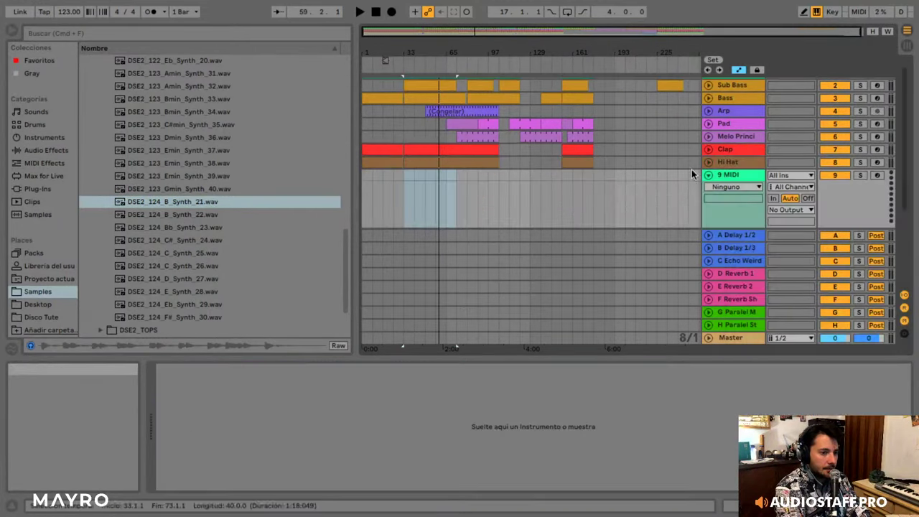
{"action": "left_click", "coordinate": [44, 137]}
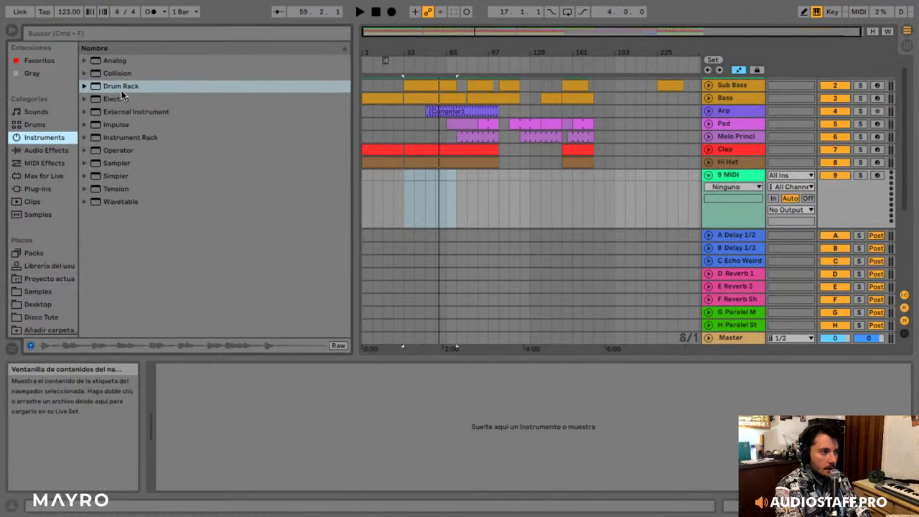
{"action": "left_click", "coordinate": [108, 168]}
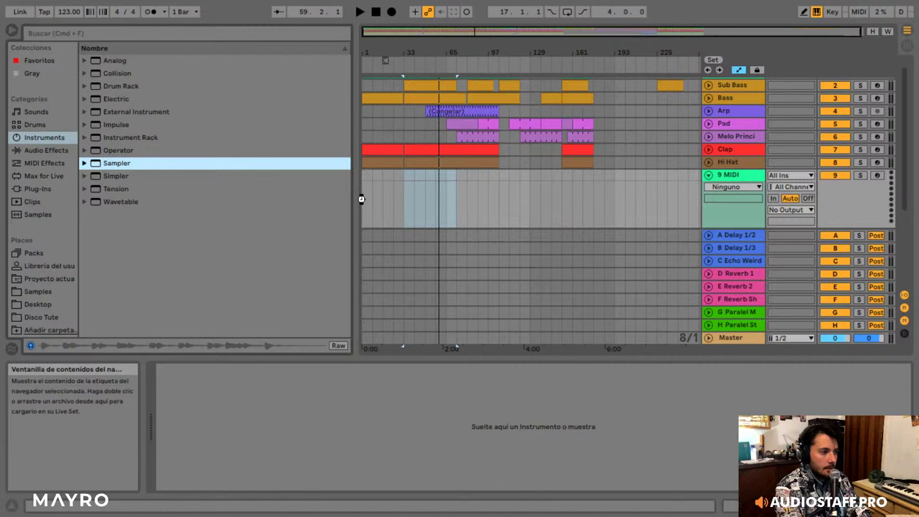
{"action": "left_click_drag", "start_coordinate": [362, 199], "coordinate": [370, 194]}
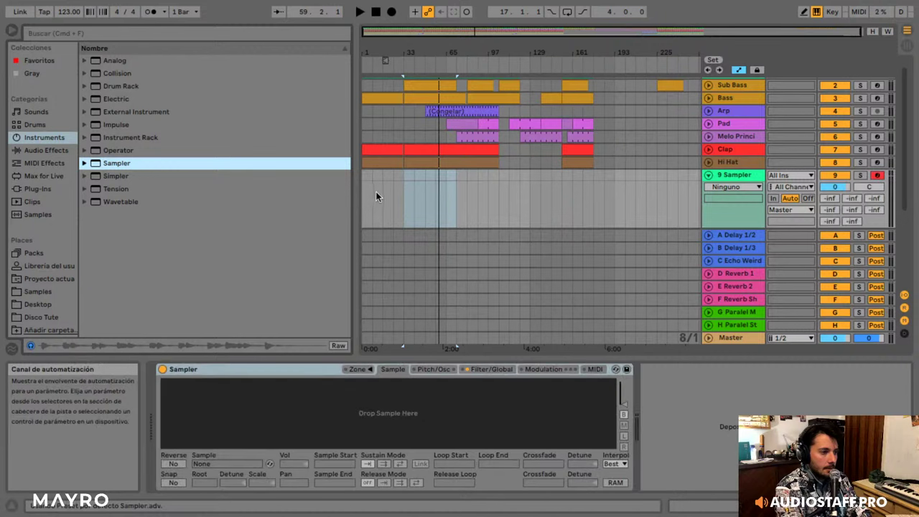
- Load DSE2_124_B_Synth_21.wav into the Sampler and set its sample start to 4439 and root key to B2
{"action": "left_click", "coordinate": [42, 292]}
{"action": "left_click_drag", "start_coordinate": [170, 204], "coordinate": [314, 417]}
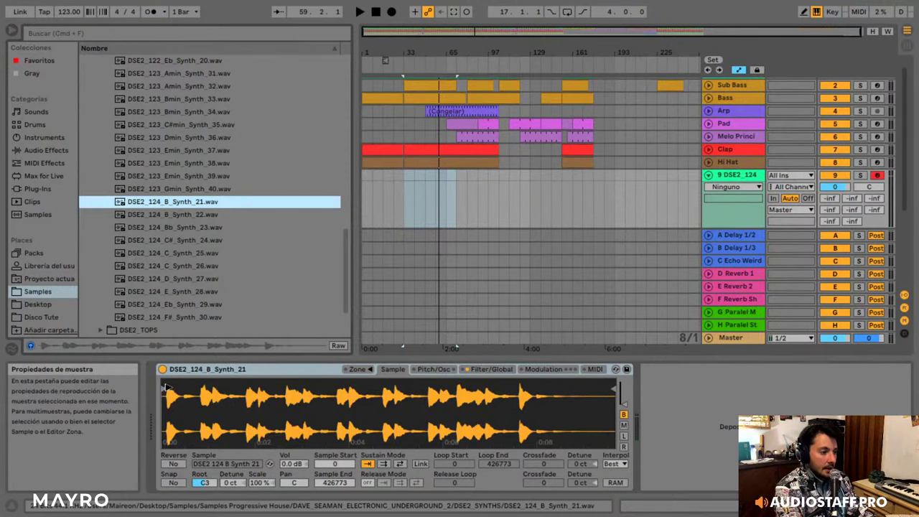
{"action": "left_click_drag", "start_coordinate": [167, 388], "coordinate": [172, 389]}
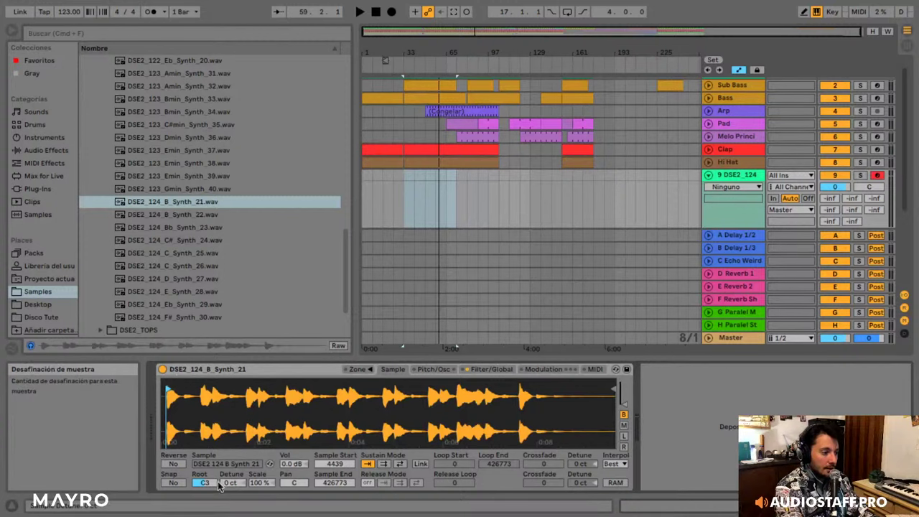
{"action": "left_click_drag", "start_coordinate": [208, 484], "coordinate": [208, 487]}
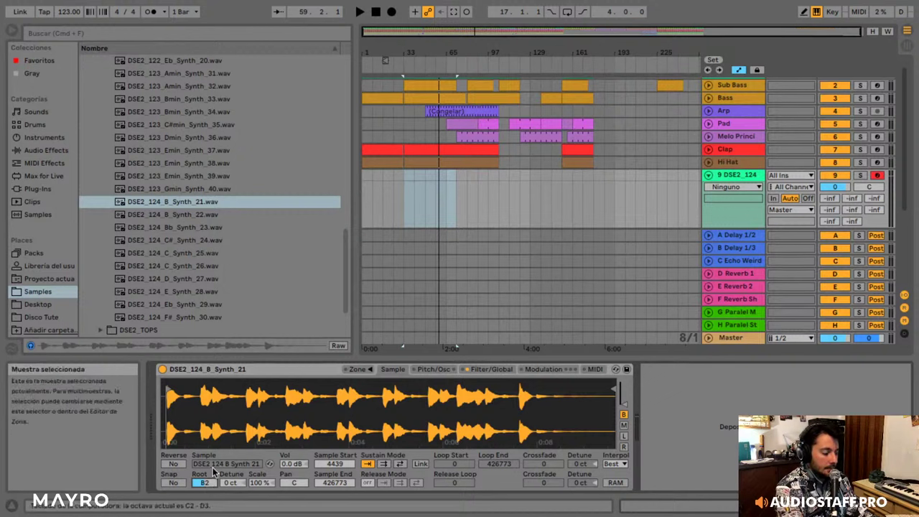
- Play test notes on the Sampler in different octaves to listen to the loaded synth sample
{"action": "key", "text": "j"}
{"action": "key", "text": "j"}
{"action": "key", "text": "j"}
{"action": "key", "text": "j"}
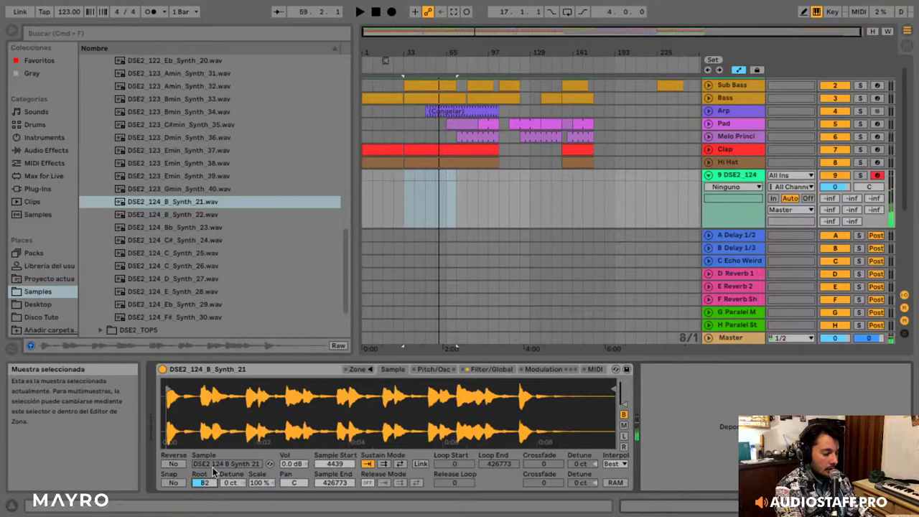
{"action": "key", "text": "x"}
{"action": "key", "text": "j"}
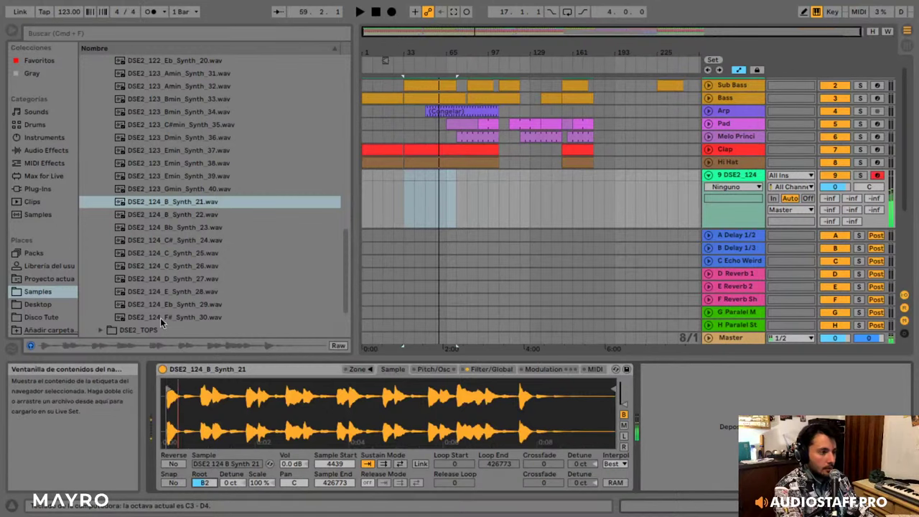
- Check the pitch of a played note with a Tuner added after the Sampler, and remove the Tuner
{"action": "left_click", "coordinate": [43, 147]}
{"action": "scroll", "coordinate": [179, 215], "scroll_direction": "down", "scroll_amount": 5}
{"action": "left_click", "coordinate": [122, 292]}
{"action": "double_click", "coordinate": [122, 292]}
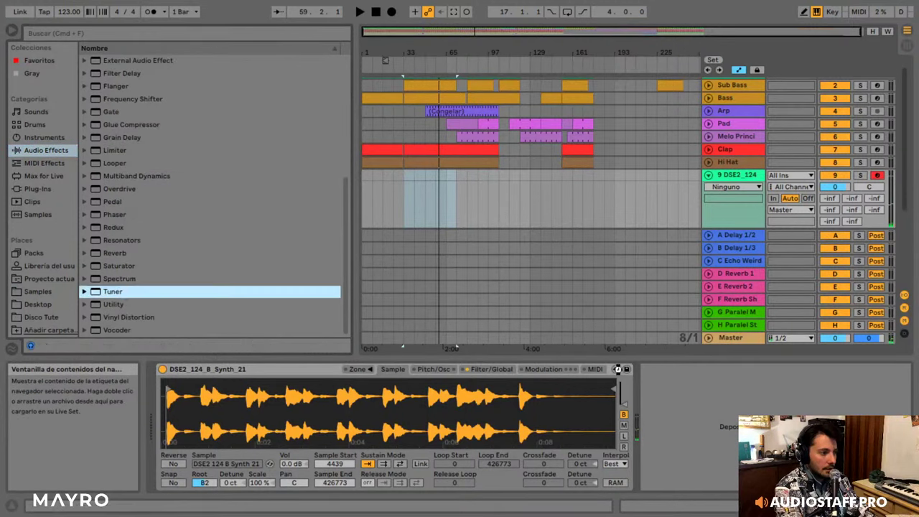
{"action": "key", "text": "a"}
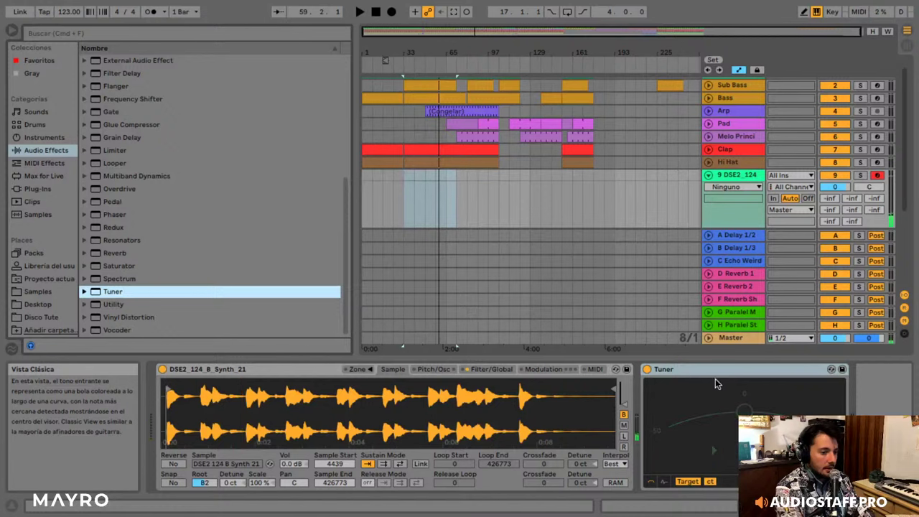
{"action": "left_click", "coordinate": [663, 371]}
{"action": "key", "text": "Delete"}
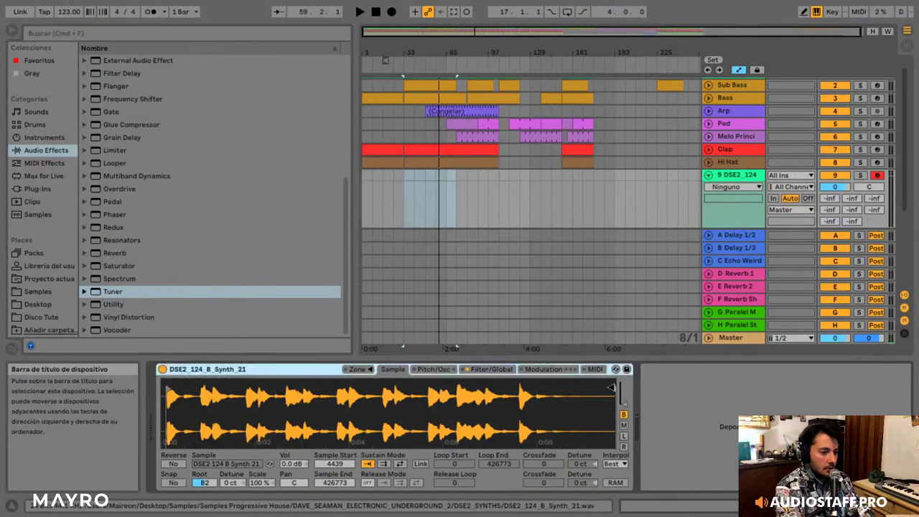
- Trim the sample to end at 22195 at 9.8 dB, and set the track volume to -6.0 with send B at -14.4 and D at -9.0
{"action": "mouse_move", "coordinate": [620, 388]}
{"action": "left_mouse_down"}
{"action": "mouse_move", "coordinate": [173, 388]}
{"action": "mouse_move", "coordinate": [181, 389]}
{"action": "left_mouse_up"}
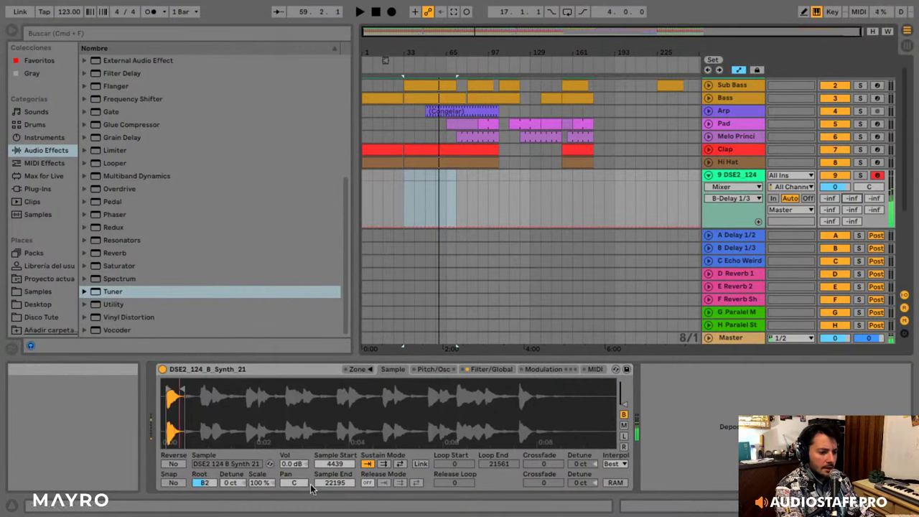
{"action": "left_click_drag", "start_coordinate": [292, 464], "coordinate": [291, 441]}
{"action": "left_click_drag", "start_coordinate": [831, 188], "coordinate": [855, 202]}
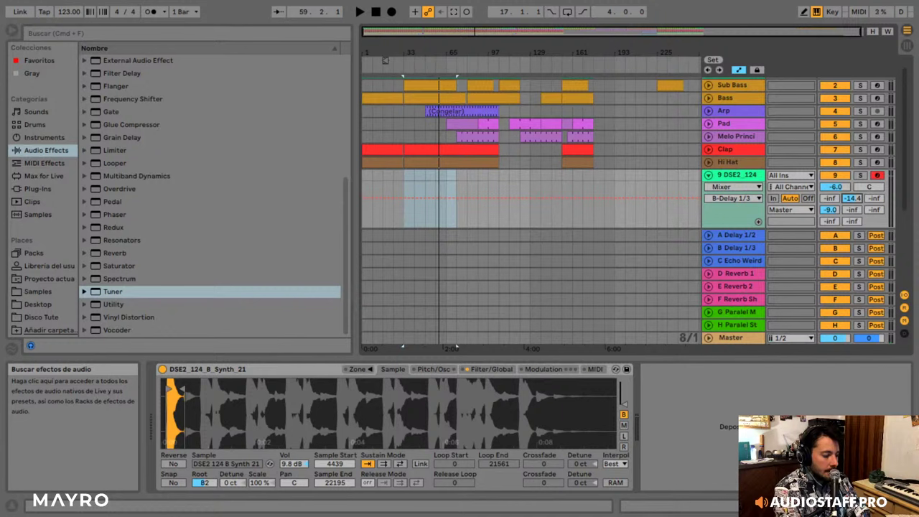
- Open the user library, collapse its Presets folder, and dismiss the dialog for adding a folder
{"action": "left_click", "coordinate": [49, 265]}
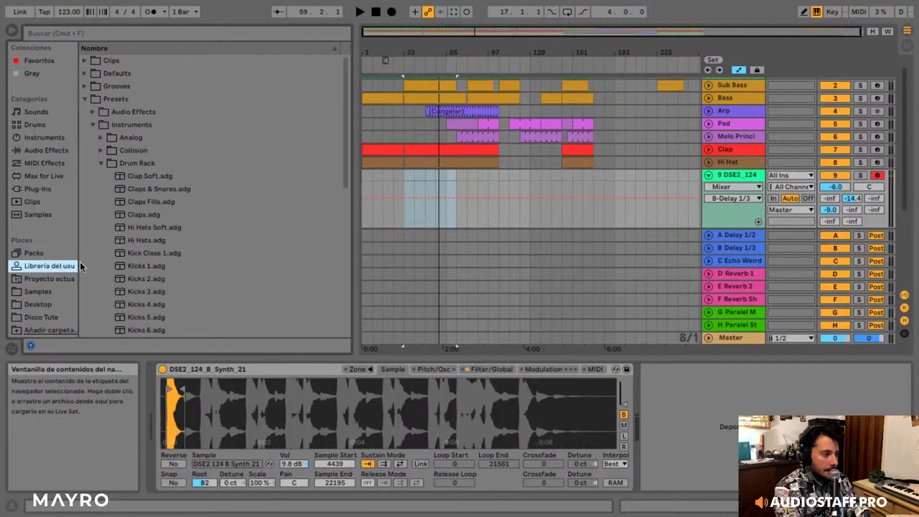
{"action": "left_click", "coordinate": [165, 216]}
{"action": "key", "text": "Left"}
{"action": "key", "text": "Left"}
{"action": "key", "text": "Left"}
{"action": "key", "text": "Left"}
{"action": "key", "text": "Left"}
{"action": "key", "text": "Left"}
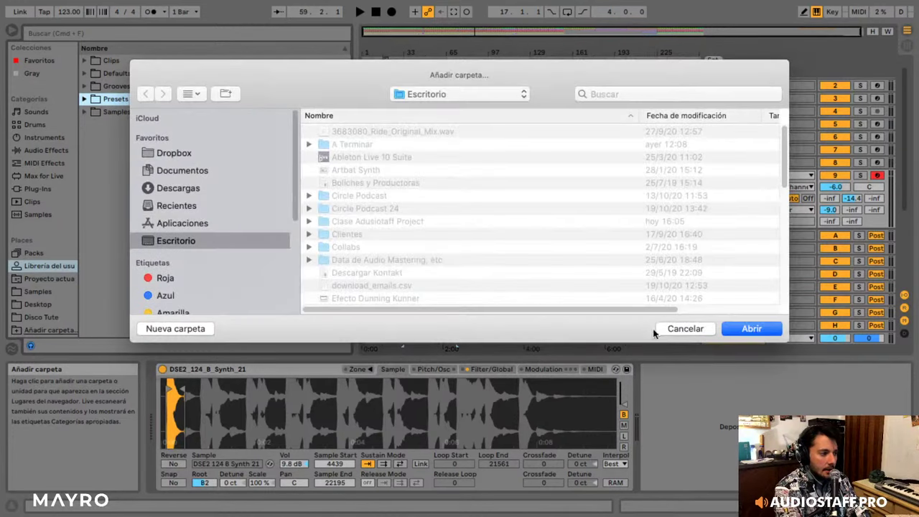
{"action": "left_click", "coordinate": [668, 331]}
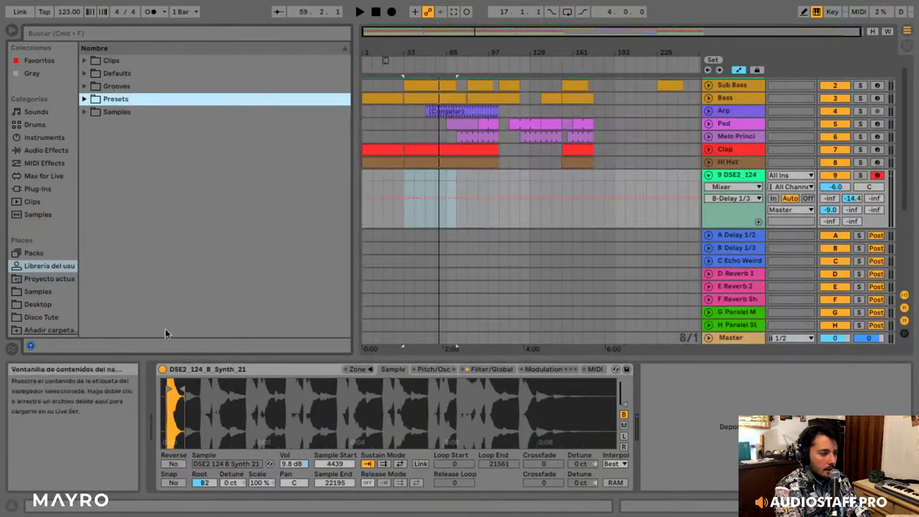
- Look through the Samples and Desktop folders listed among the browser's places
{"action": "left_click", "coordinate": [44, 292]}
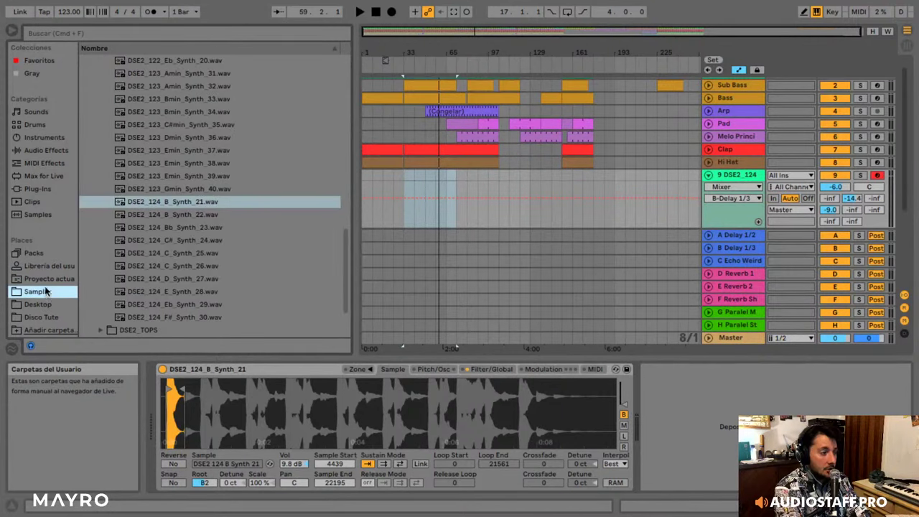
{"action": "left_click", "coordinate": [44, 305]}
{"action": "left_click", "coordinate": [73, 289]}
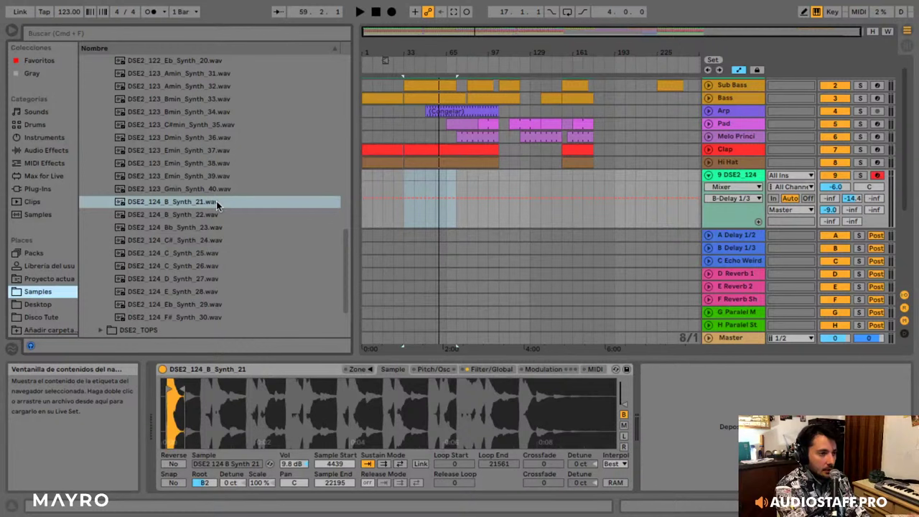
{"action": "left_click", "coordinate": [45, 305]}
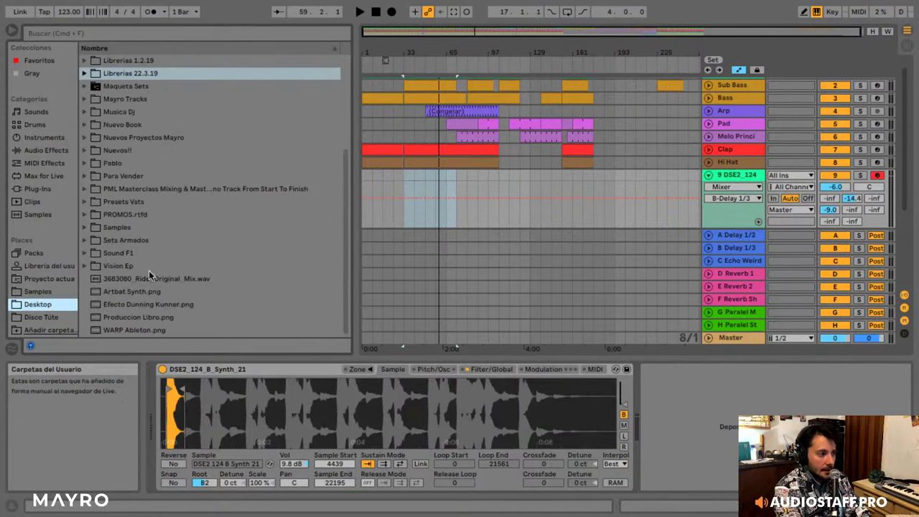
{"action": "scroll", "coordinate": [174, 200], "scroll_direction": "up", "scroll_amount": 4}
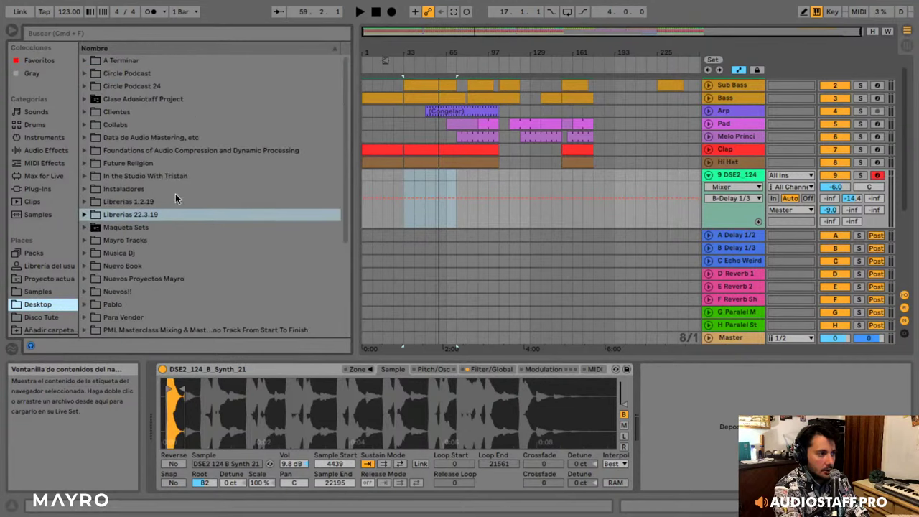
{"action": "scroll", "coordinate": [175, 194], "scroll_direction": "down", "scroll_amount": 4}
{"action": "scroll", "coordinate": [138, 178], "scroll_direction": "down", "scroll_amount": 1}
{"action": "scroll", "coordinate": [139, 181], "scroll_direction": "up", "scroll_amount": 3}
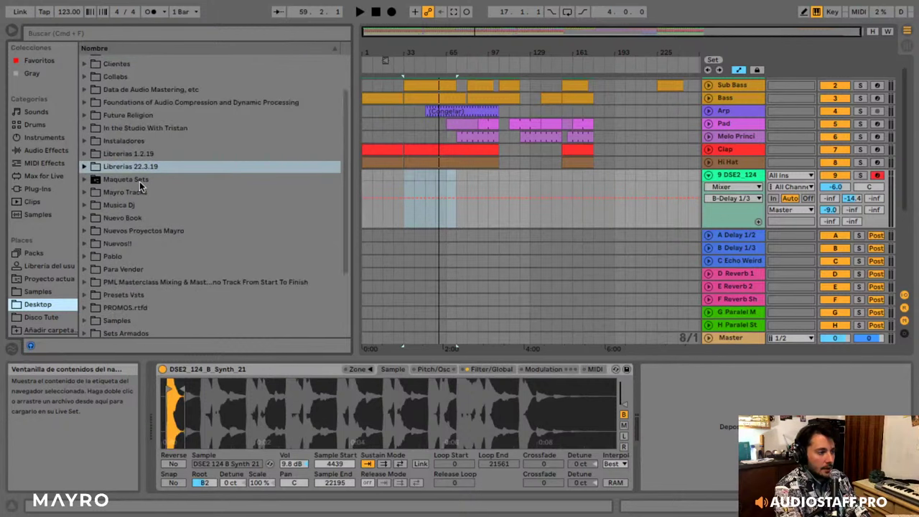
- Look inside the Drones folder of the DAVE_SEAMAN_ELECTRONIC_UNDERGROUND_2 pack and collapse the Samples Progressive House folder
{"action": "left_click", "coordinate": [51, 291]}
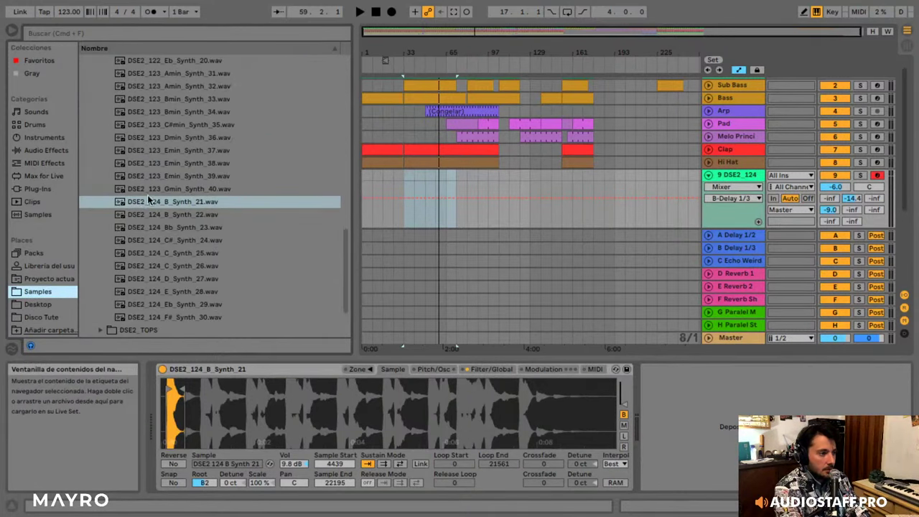
{"action": "key", "text": "Left"}
{"action": "key", "text": "Left"}
{"action": "key", "text": "Left"}
{"action": "key", "text": "Left"}
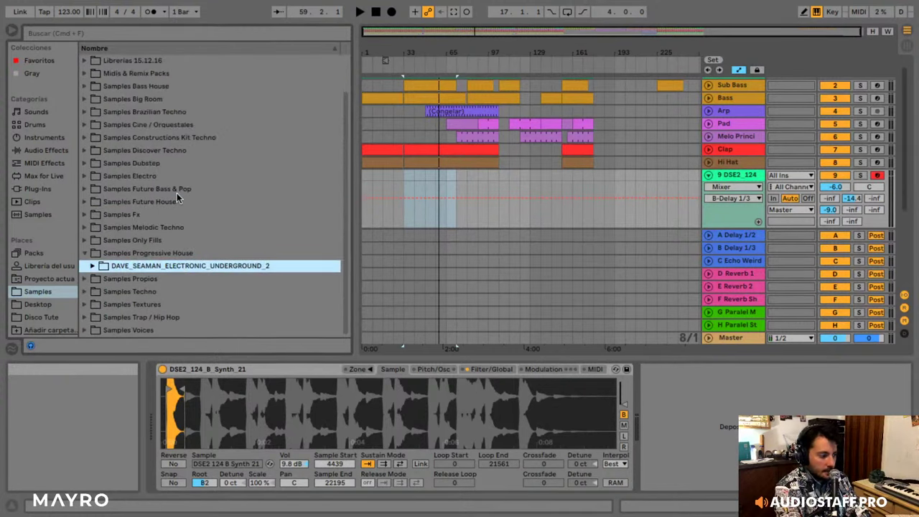
{"action": "key", "text": "Right"}
{"action": "key", "text": "Down"}
{"action": "key", "text": "Right"}
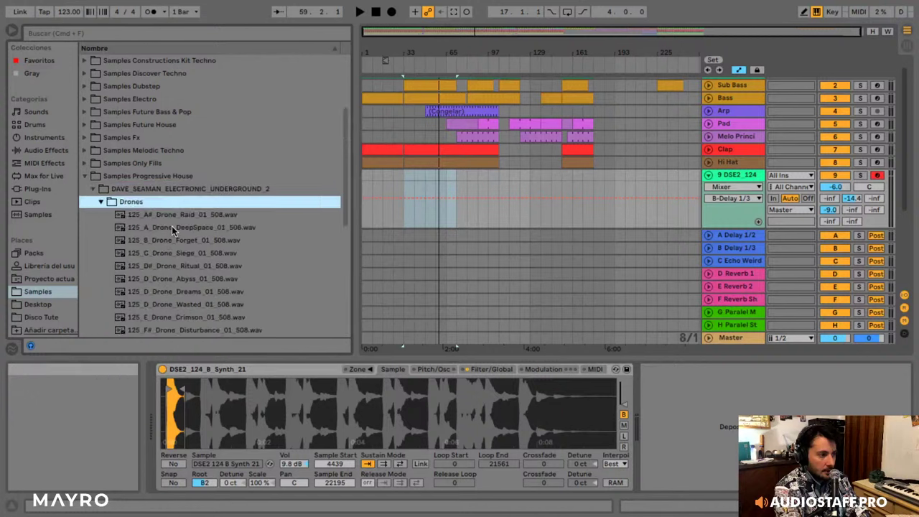
{"action": "key", "text": "Down"}
{"action": "key", "text": "Down"}
{"action": "key", "text": "Left"}
{"action": "key", "text": "Left"}
{"action": "key", "text": "Left"}
{"action": "key", "text": "Left"}
{"action": "key", "text": "Left"}
{"action": "key", "text": "Left"}
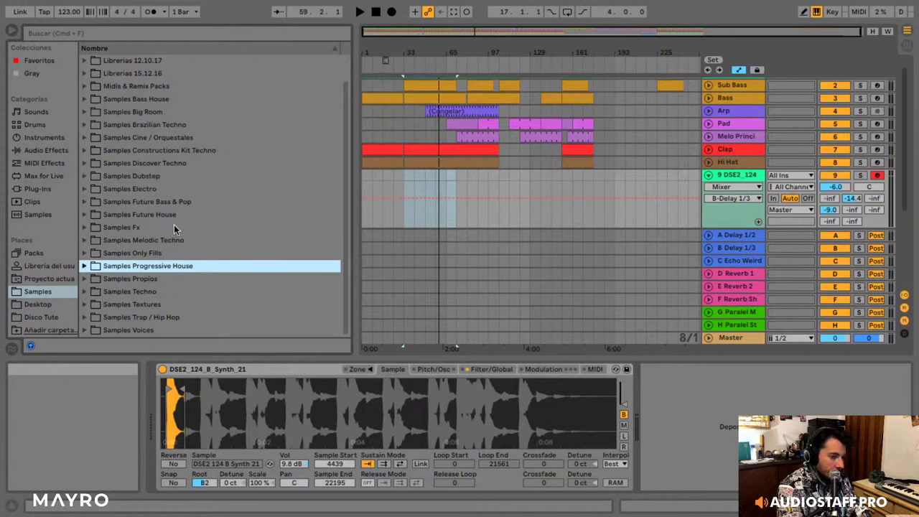
- Fold the DSE2_124 track and open the first Hi Hat clip for note editing
{"action": "left_click", "coordinate": [709, 175]}
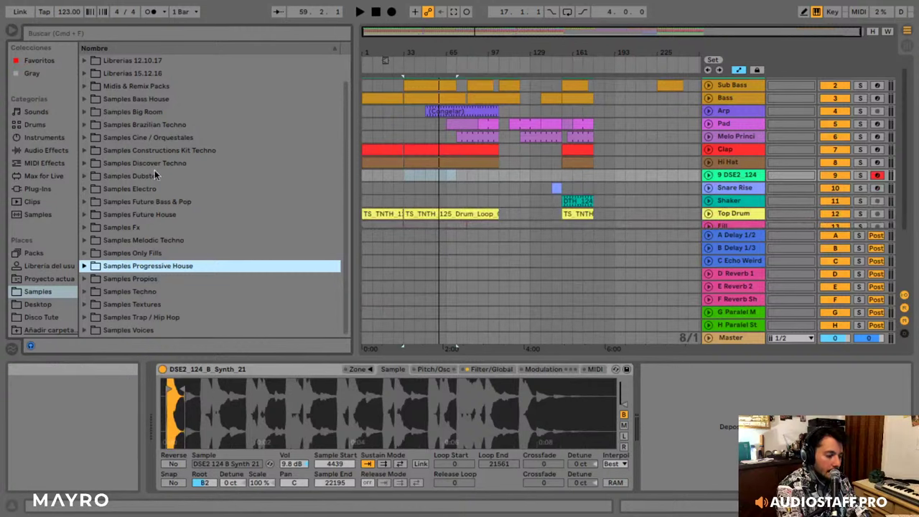
{"action": "scroll", "coordinate": [549, 123], "scroll_direction": "up", "scroll_amount": 2}
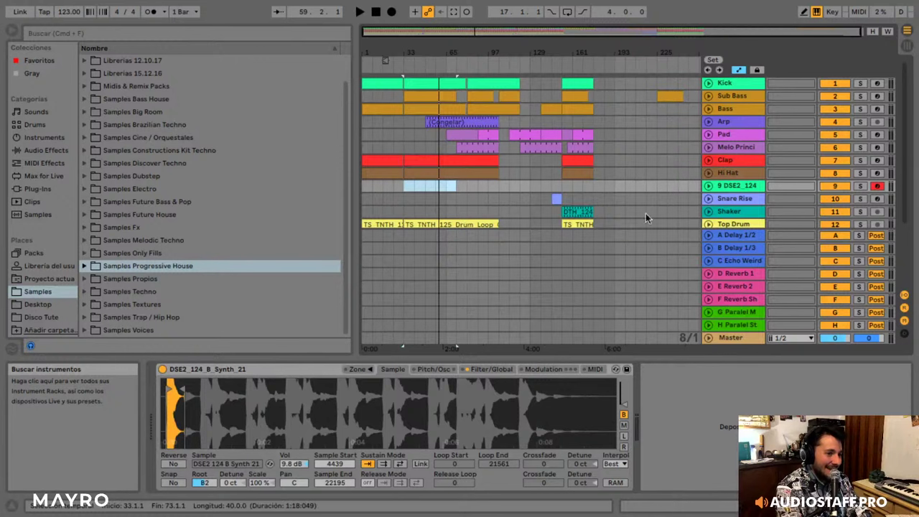
{"action": "left_click_drag", "start_coordinate": [597, 122], "coordinate": [618, 179]}
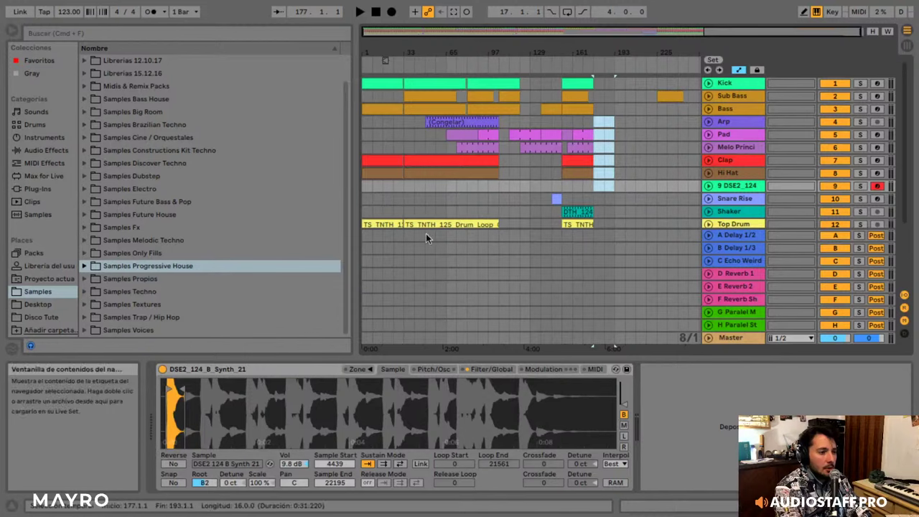
{"action": "left_click", "coordinate": [389, 173]}
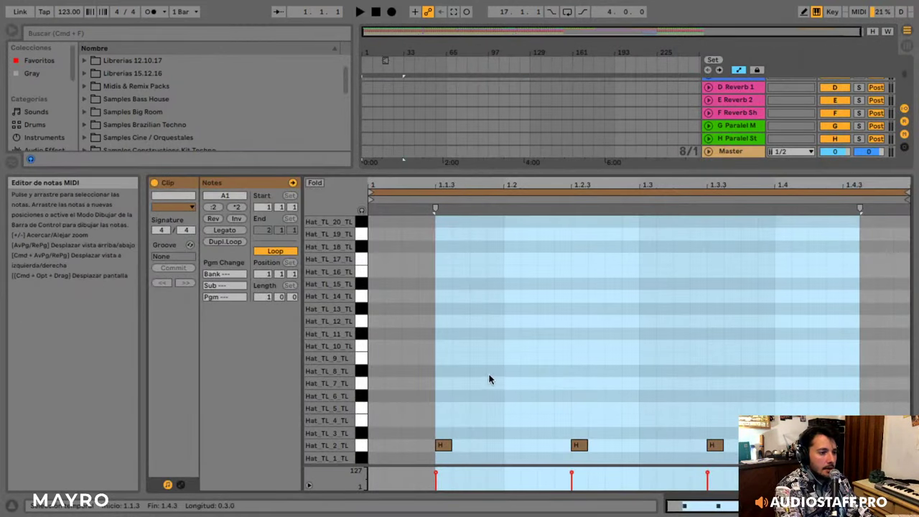
- Try filling the Hi Hat clip's sixteenth positions with copies of the Hat_TL_2 notes, play it back, and undo the copies
{"action": "left_click_drag", "start_coordinate": [394, 365], "coordinate": [908, 464]}
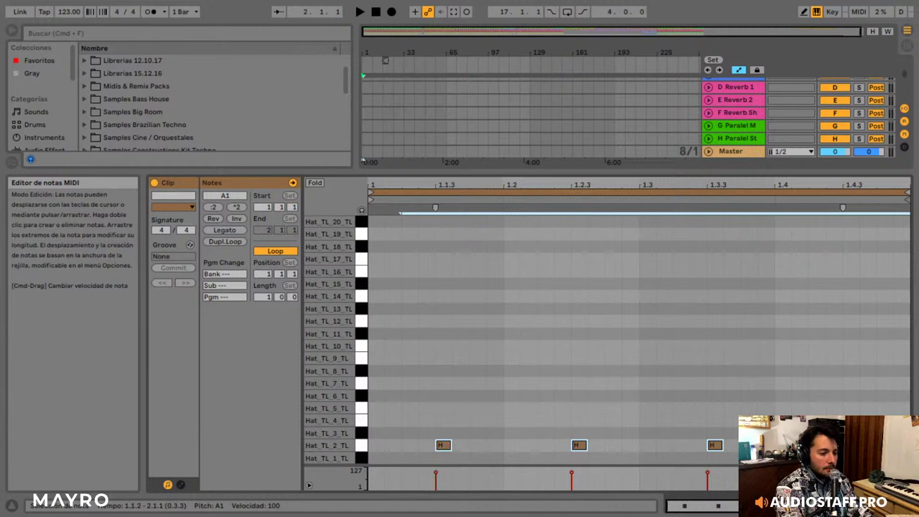
{"action": "key", "text": "alt+Left"}
{"action": "left_click_drag", "start_coordinate": [424, 451], "coordinate": [478, 446]}
{"action": "key", "text": "space"}
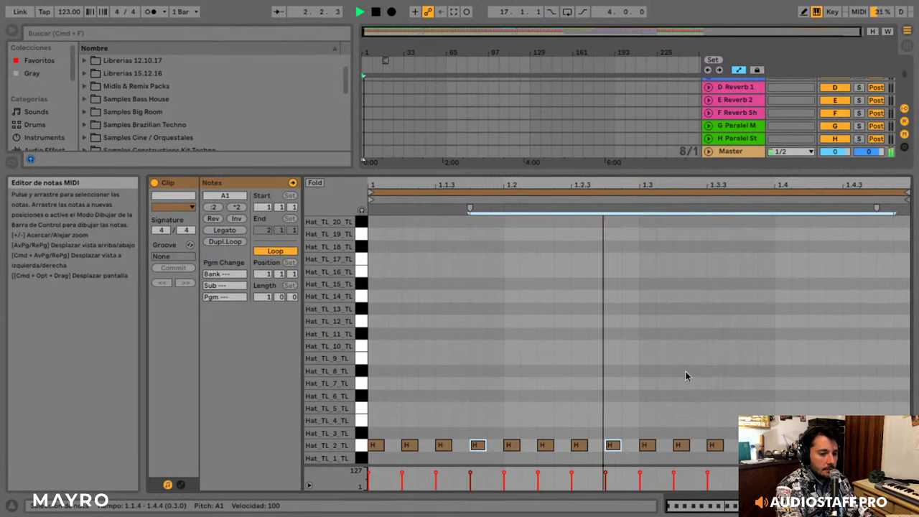
{"action": "key", "text": "super+z"}
{"action": "key", "text": "super+z"}
{"action": "key", "text": "super+z"}
{"action": "key", "text": "space"}
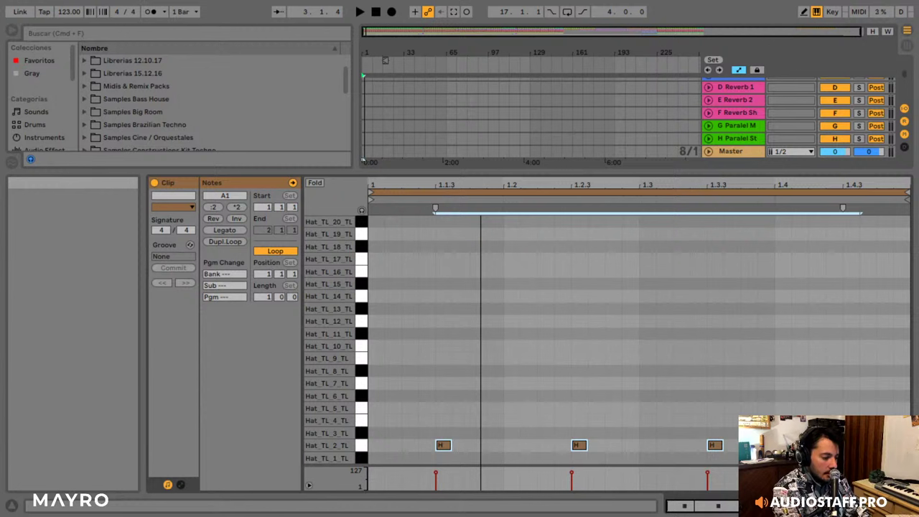
- Add a Hat_TL_2 note at 1.1.4 in the Hi Hat clip and play it with the Hi Hat track soloed
{"action": "left_click", "coordinate": [581, 290]}
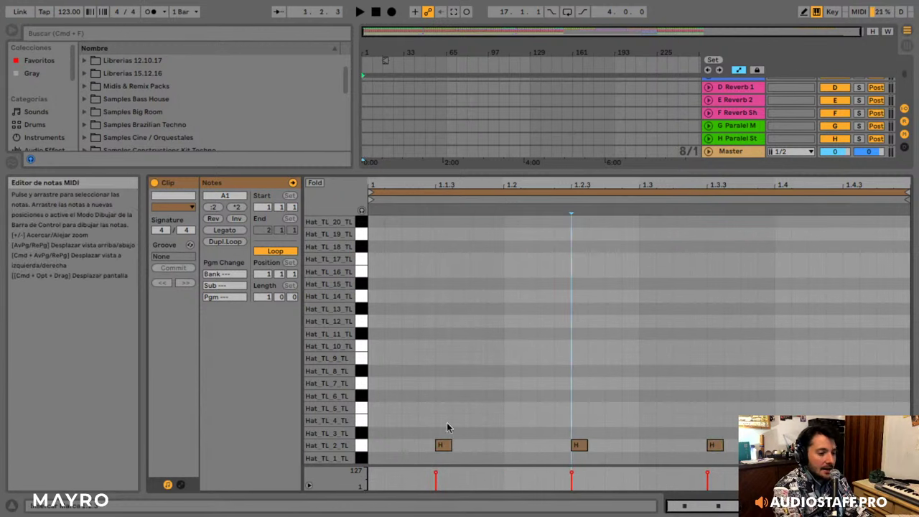
{"action": "double_click", "coordinate": [478, 445]}
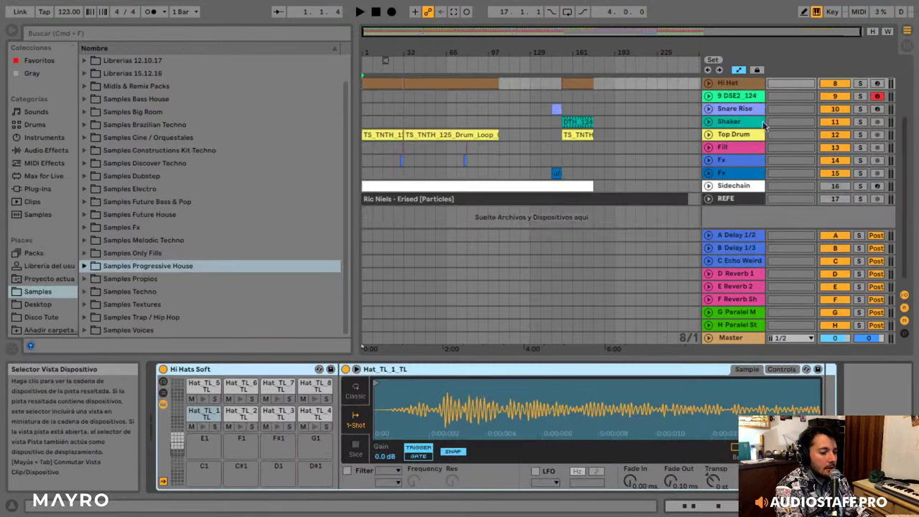
{"action": "scroll", "coordinate": [855, 136], "scroll_direction": "up", "scroll_amount": 3}
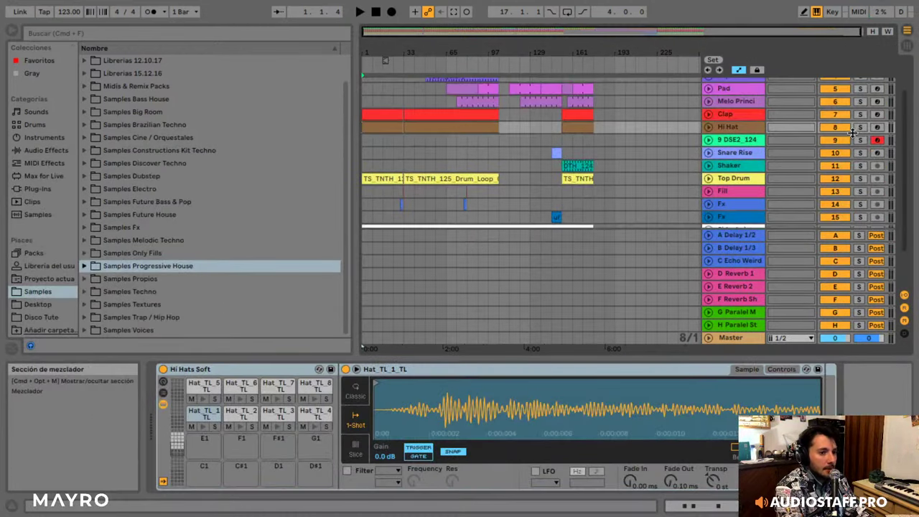
{"action": "left_click", "coordinate": [860, 127]}
{"action": "scroll", "coordinate": [857, 131], "scroll_direction": "up", "scroll_amount": 3}
{"action": "key", "text": "space"}
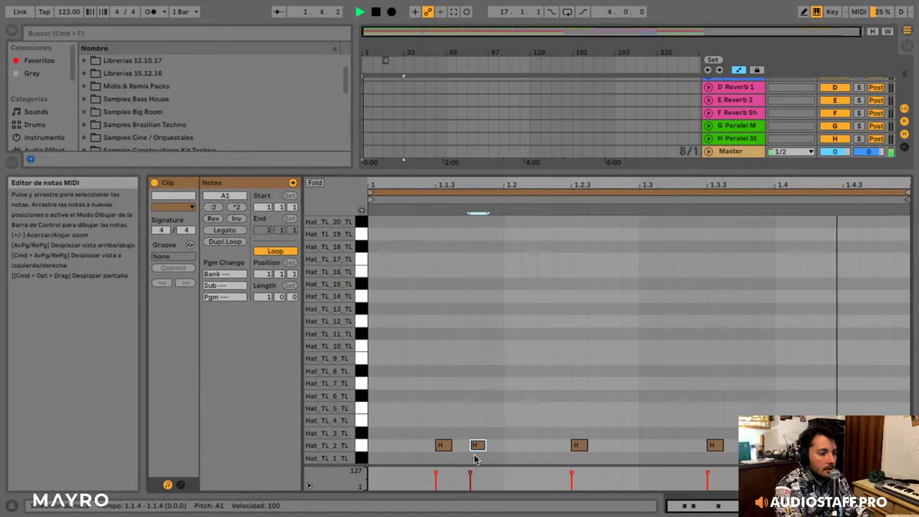
- Add another Hat_TL_2 note just after beat 1.2 in the Hi Hat clip while it plays
{"action": "double_click", "coordinate": [528, 445]}
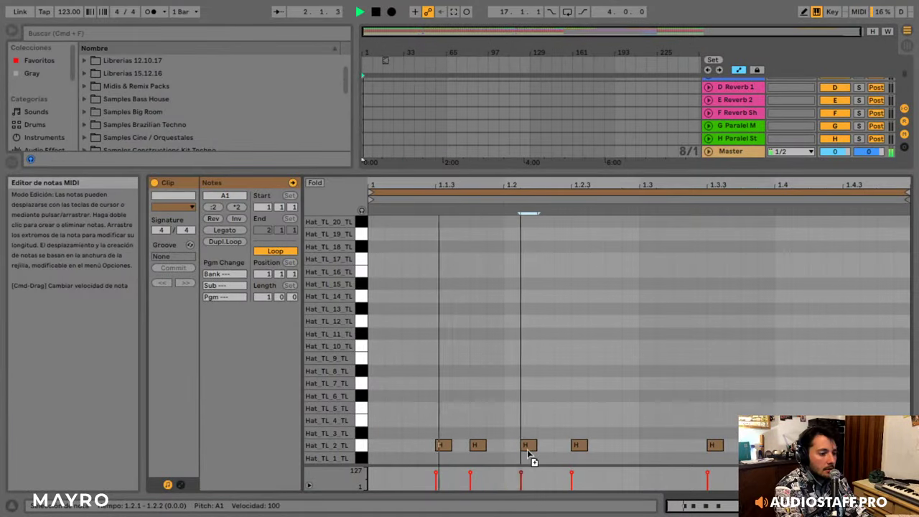
{"action": "mouse_move", "coordinate": [528, 450]}
{"action": "left_mouse_down"}
{"action": "mouse_move", "coordinate": [517, 455]}
{"action": "mouse_move", "coordinate": [529, 448]}
{"action": "left_mouse_up"}
{"action": "left_click_drag", "start_coordinate": [513, 179], "coordinate": [514, 184]}
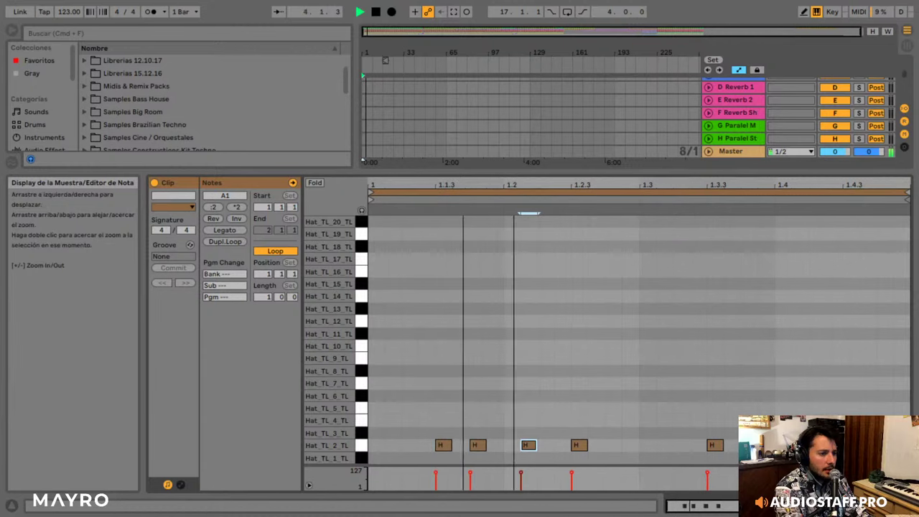
- Move the extra Hat_TL_2 note to beat 1.2 and add notes at 1.1.2 and 1.1.1 in the Hi Hat clip
{"action": "left_click_drag", "start_coordinate": [527, 447], "coordinate": [511, 449]}
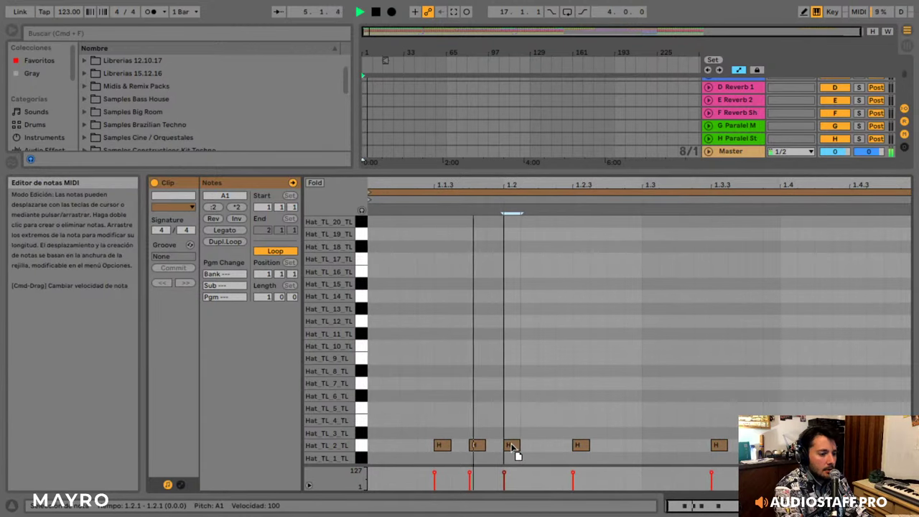
{"action": "double_click", "coordinate": [408, 446]}
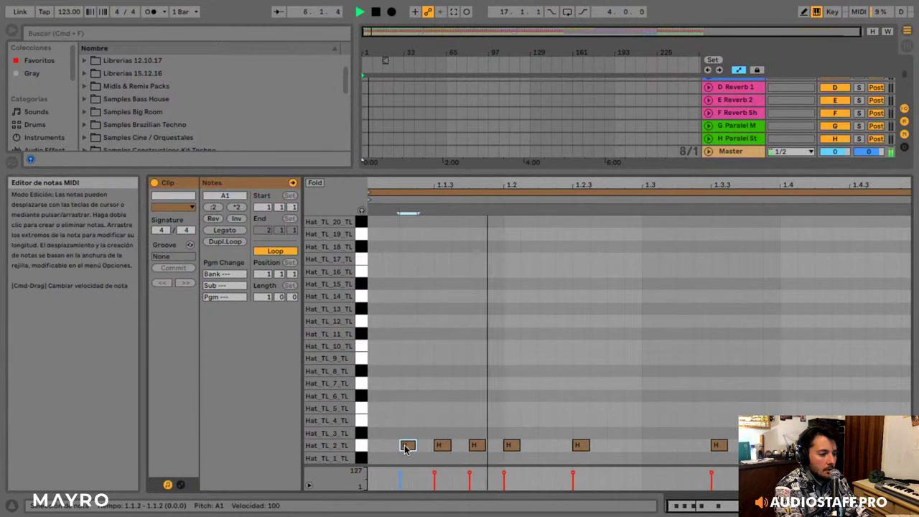
{"action": "double_click", "coordinate": [379, 446]}
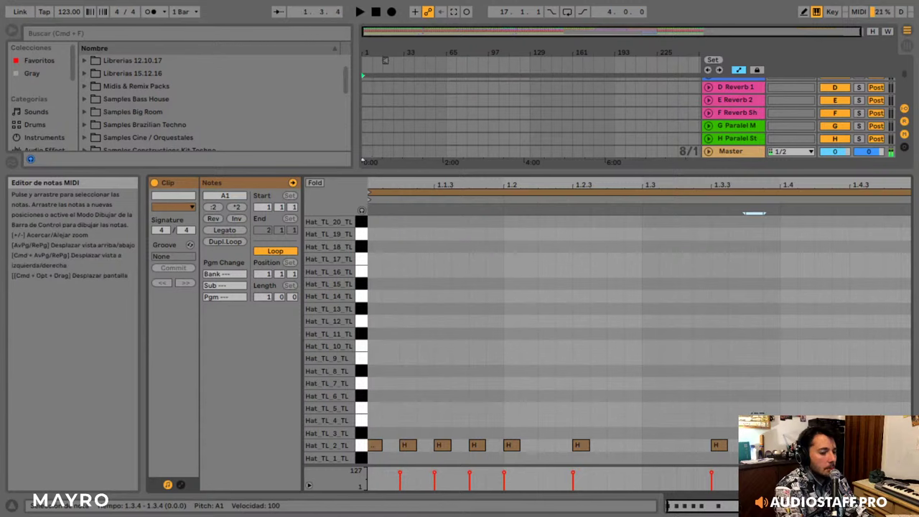
- Stop playback and delete the Hat_TL_2 notes at 1.1.1, 1.1.2, 1.1.4 and 1.2 from the Hi Hat clip
{"action": "double_click", "coordinate": [509, 445]}
{"action": "key", "text": "space"}
{"action": "double_click", "coordinate": [477, 445]}
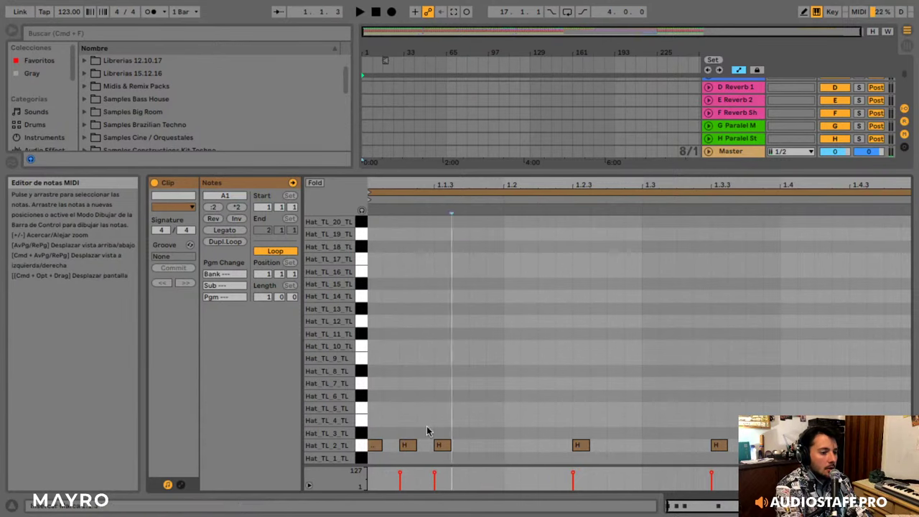
{"action": "double_click", "coordinate": [375, 445]}
{"action": "double_click", "coordinate": [407, 445]}
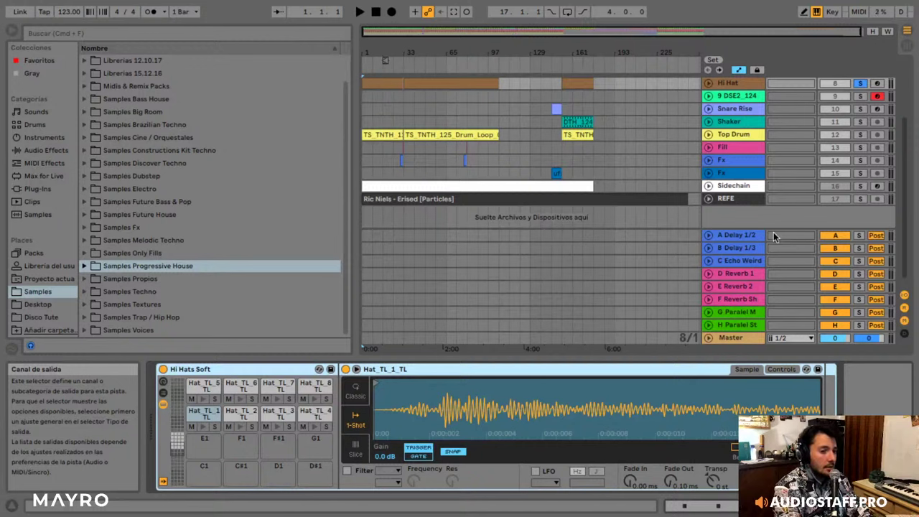
- Select the Top Drum clip at bar 153 and take the Hi Hat track out of solo
{"action": "left_click", "coordinate": [740, 237]}
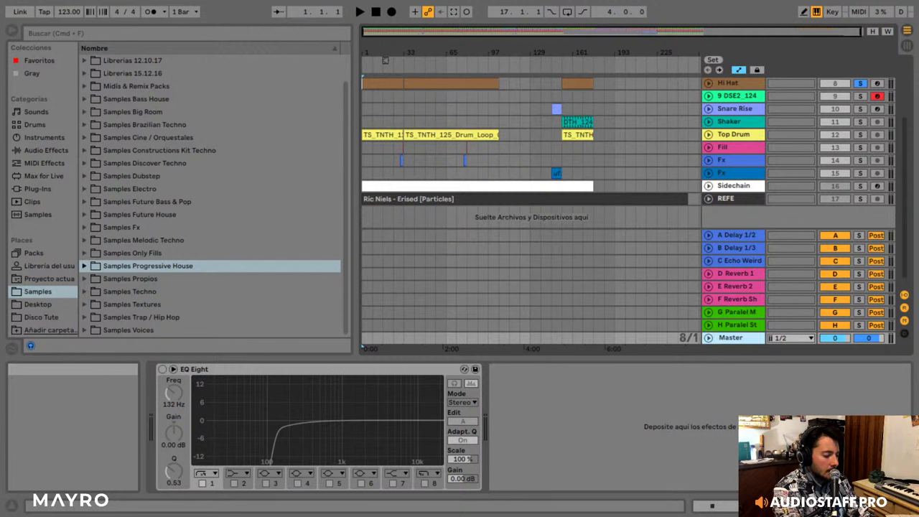
{"action": "left_click", "coordinate": [580, 134]}
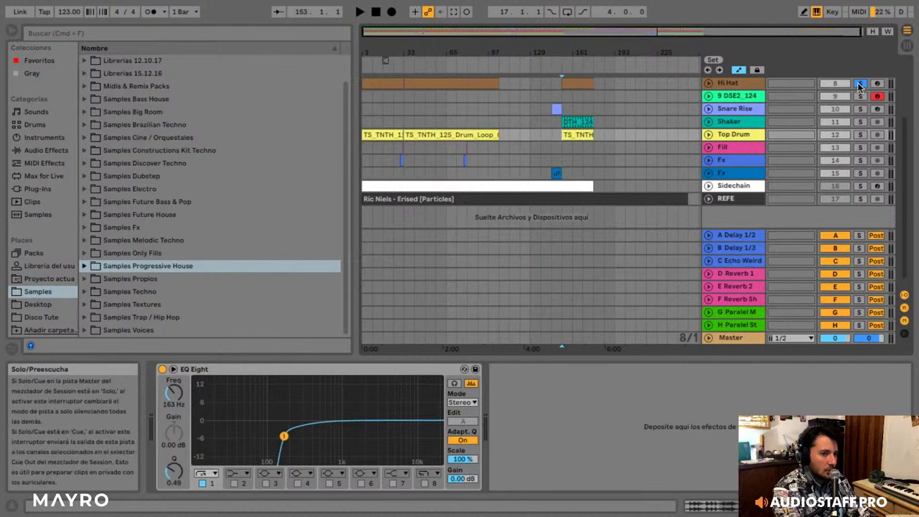
{"action": "left_click", "coordinate": [861, 84]}
- Collect all of the set's files and save the project
{"action": "scroll", "coordinate": [660, 126], "scroll_direction": "up", "scroll_amount": 5}
{"action": "mouse_move", "coordinate": [185, 5]}
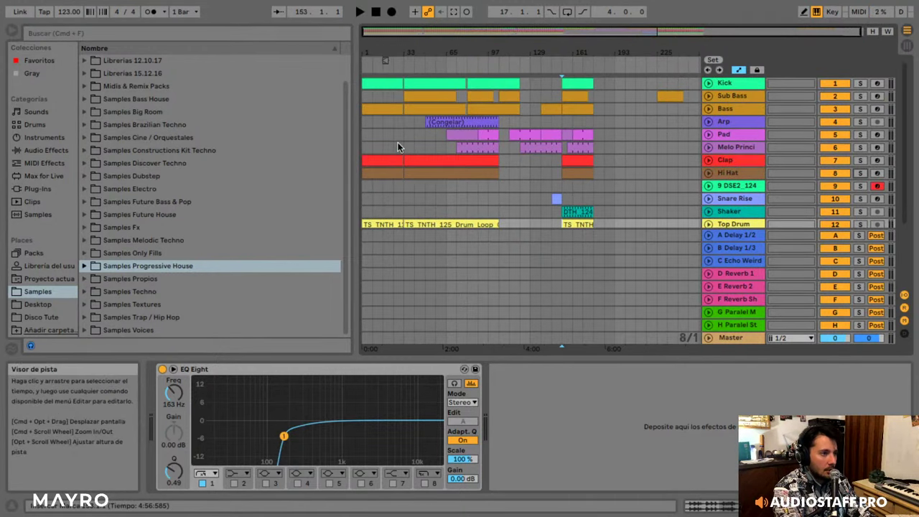
{"action": "left_click", "coordinate": [84, 7]}
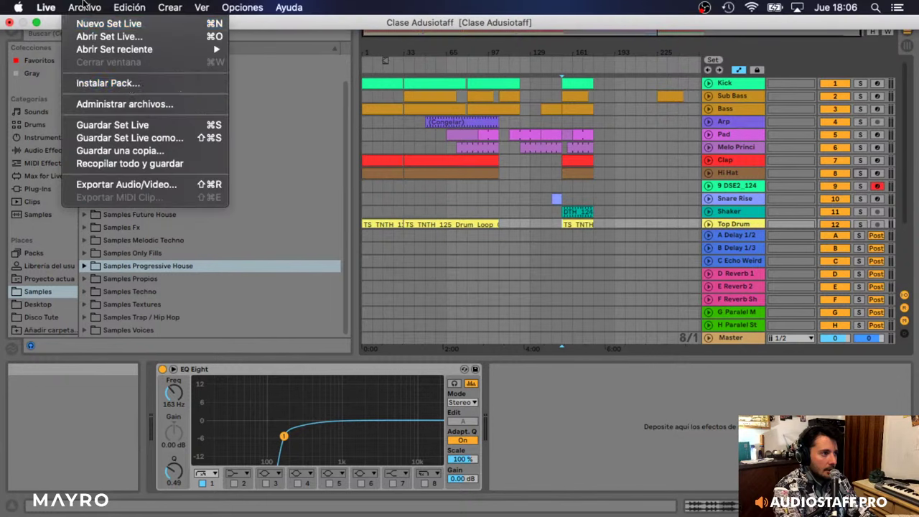
{"action": "left_click", "coordinate": [135, 164]}
- Open the Top Drum loop clip starting at bar 33 to show its sample settings
{"action": "left_click", "coordinate": [480, 200]}
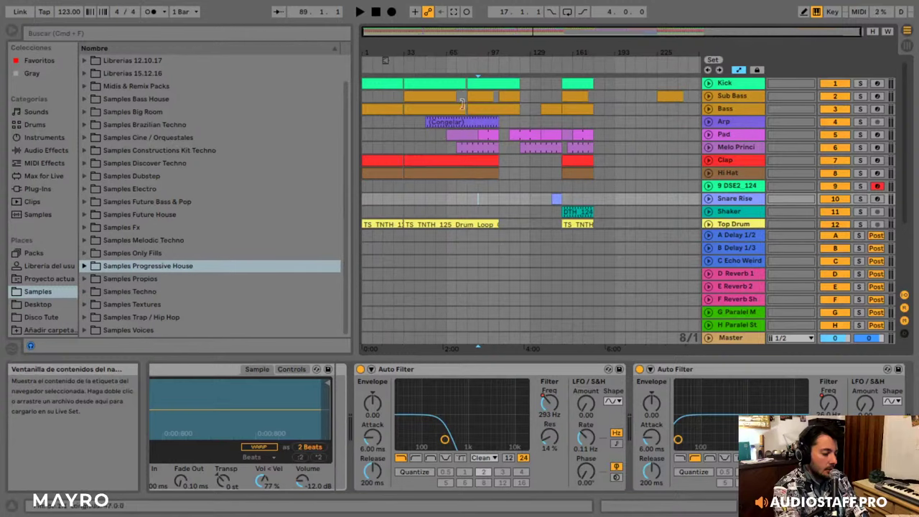
{"action": "left_click", "coordinate": [451, 156]}
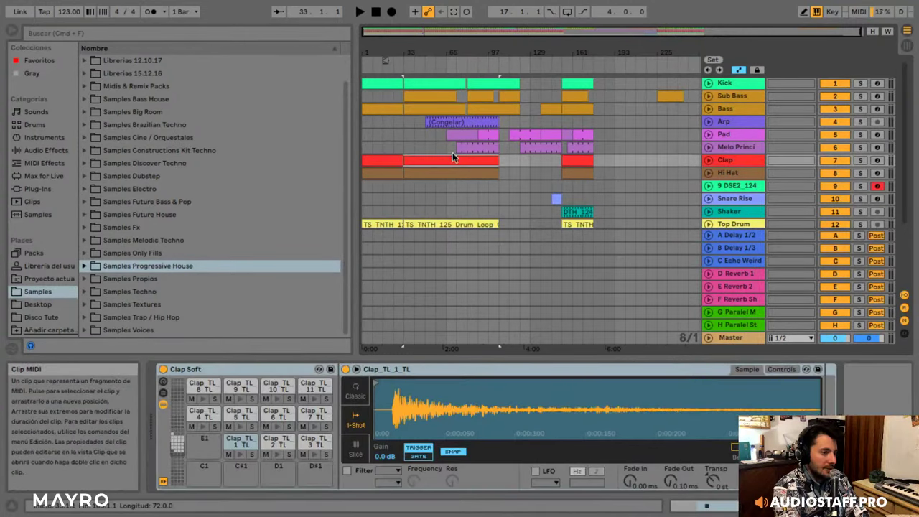
{"action": "scroll", "coordinate": [445, 137], "scroll_direction": "down", "scroll_amount": 5}
{"action": "double_click", "coordinate": [443, 128]}
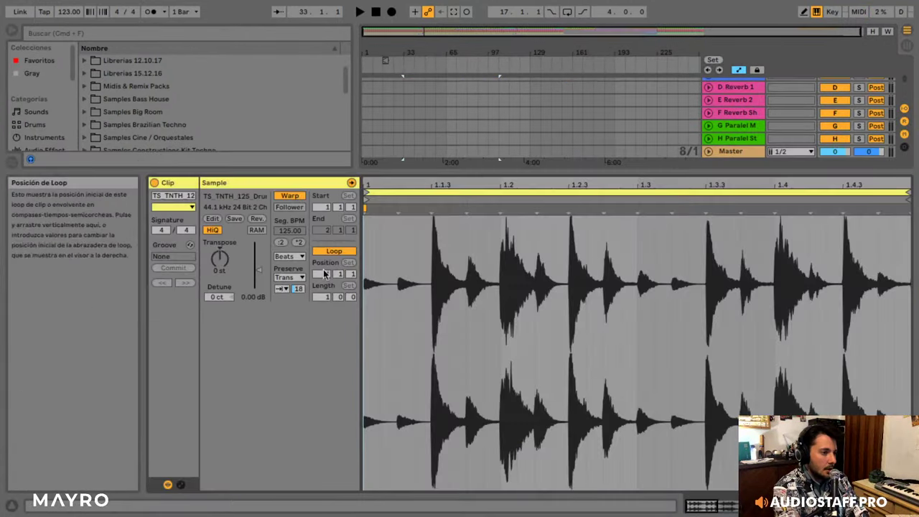
- Review the available warp modes for the Top Drum loop clip, keeping Beats selected
{"action": "left_click", "coordinate": [293, 258]}
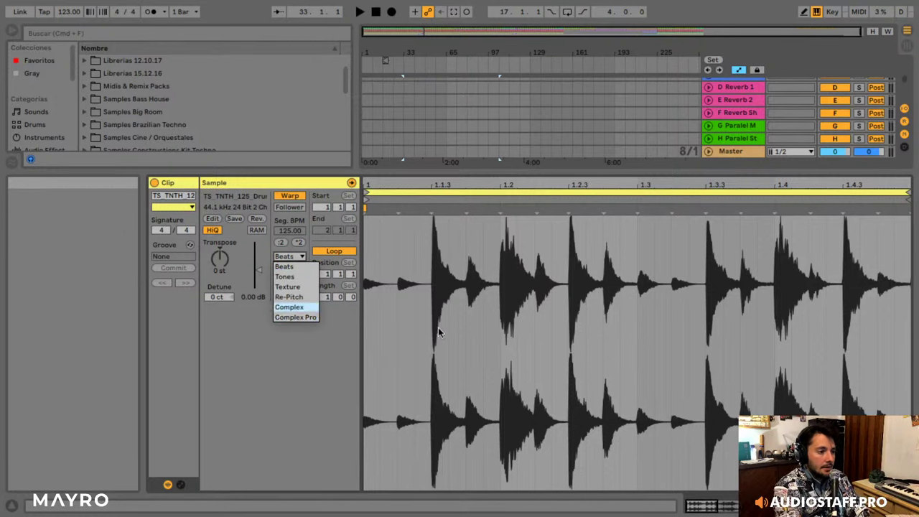
{"action": "left_click", "coordinate": [318, 362]}
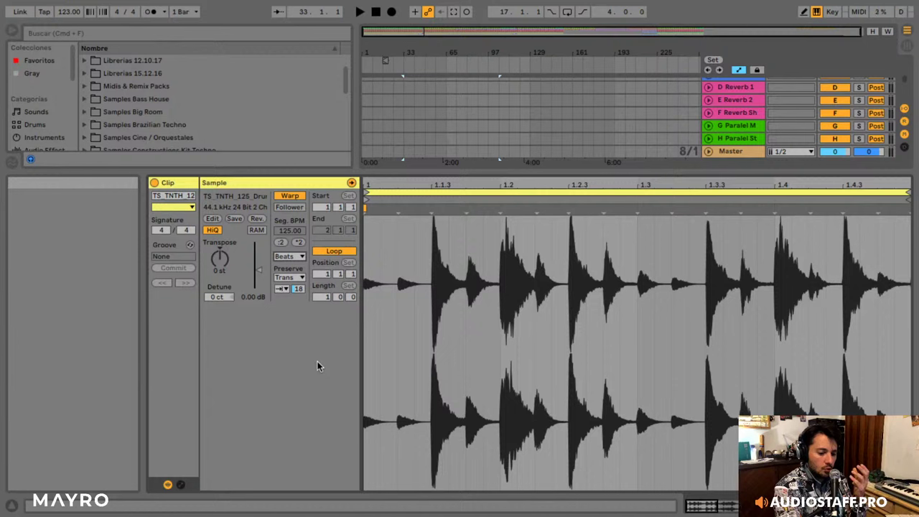
{"action": "left_click", "coordinate": [290, 257]}
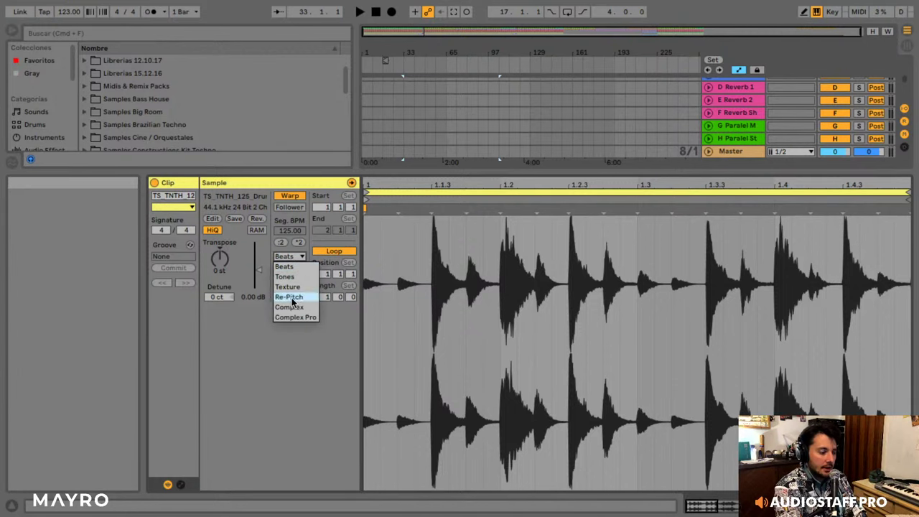
{"action": "left_click", "coordinate": [302, 375]}
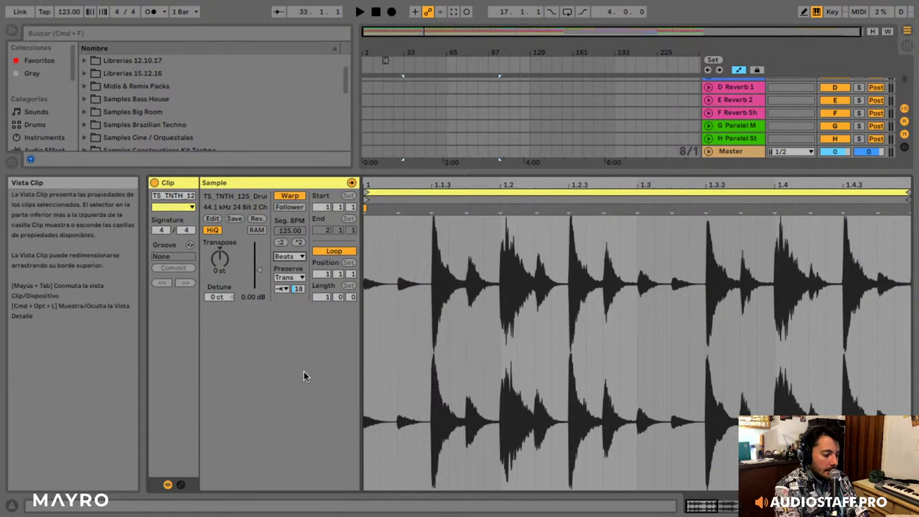